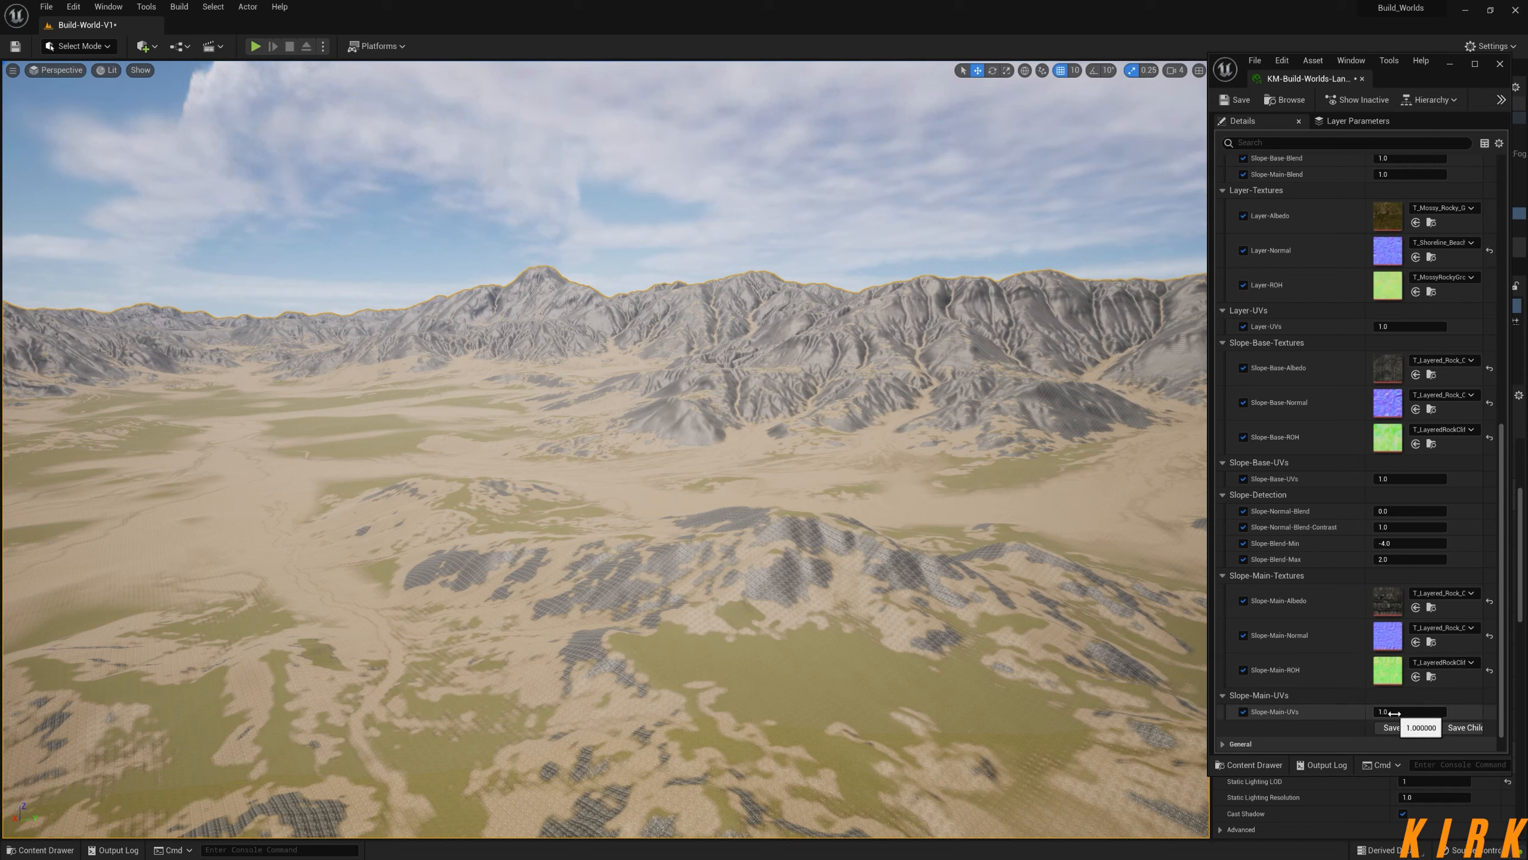
- Try Slope-Main-UVs values of 25 and 50 in the landscape material instance
scroll(1399, 707, down, 1)
click(1389, 694)
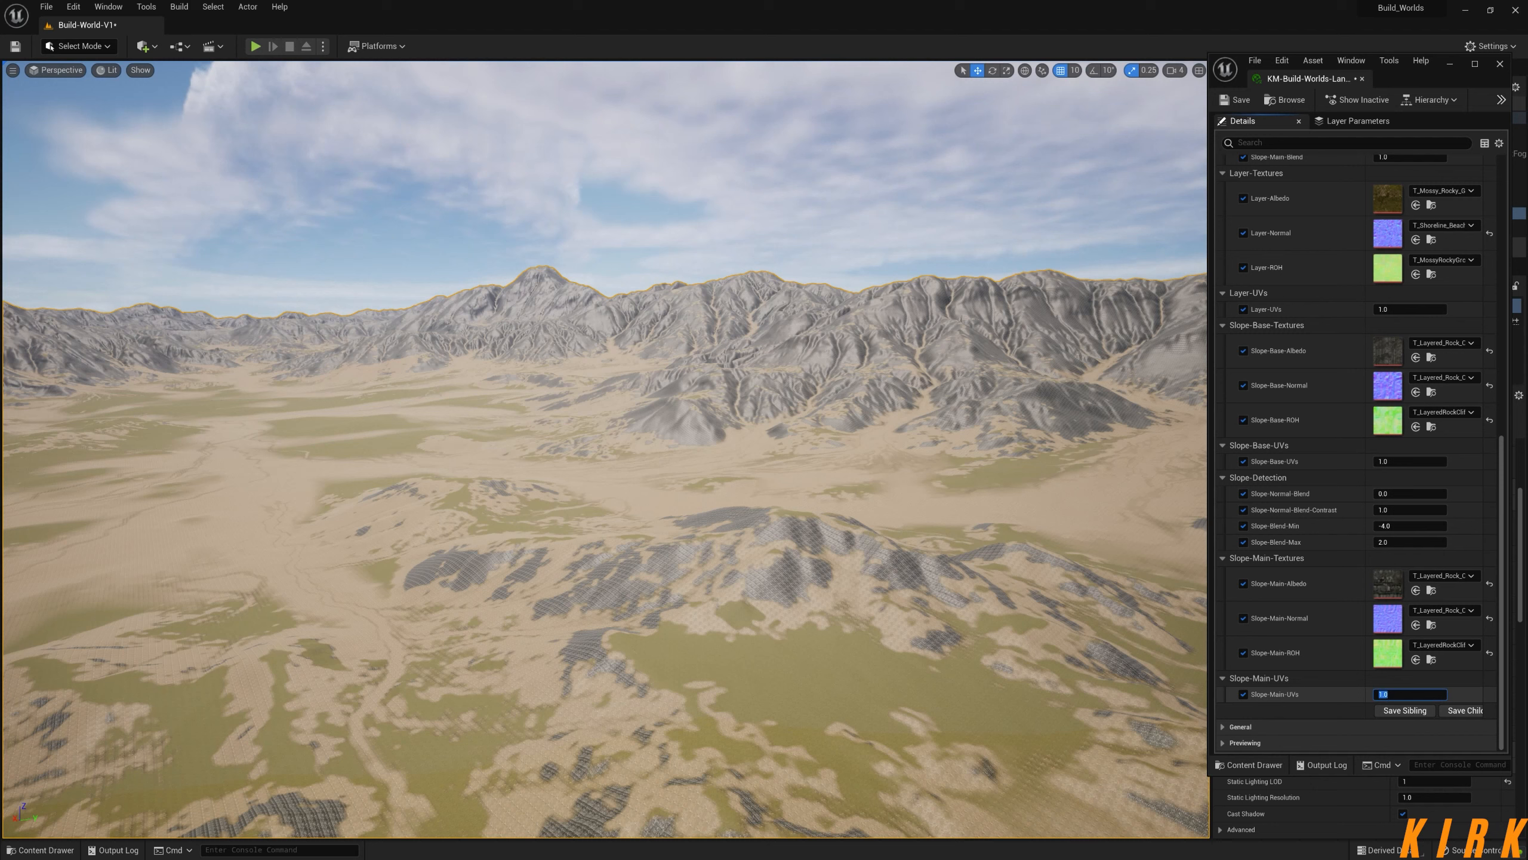
text(25)
key(Return)
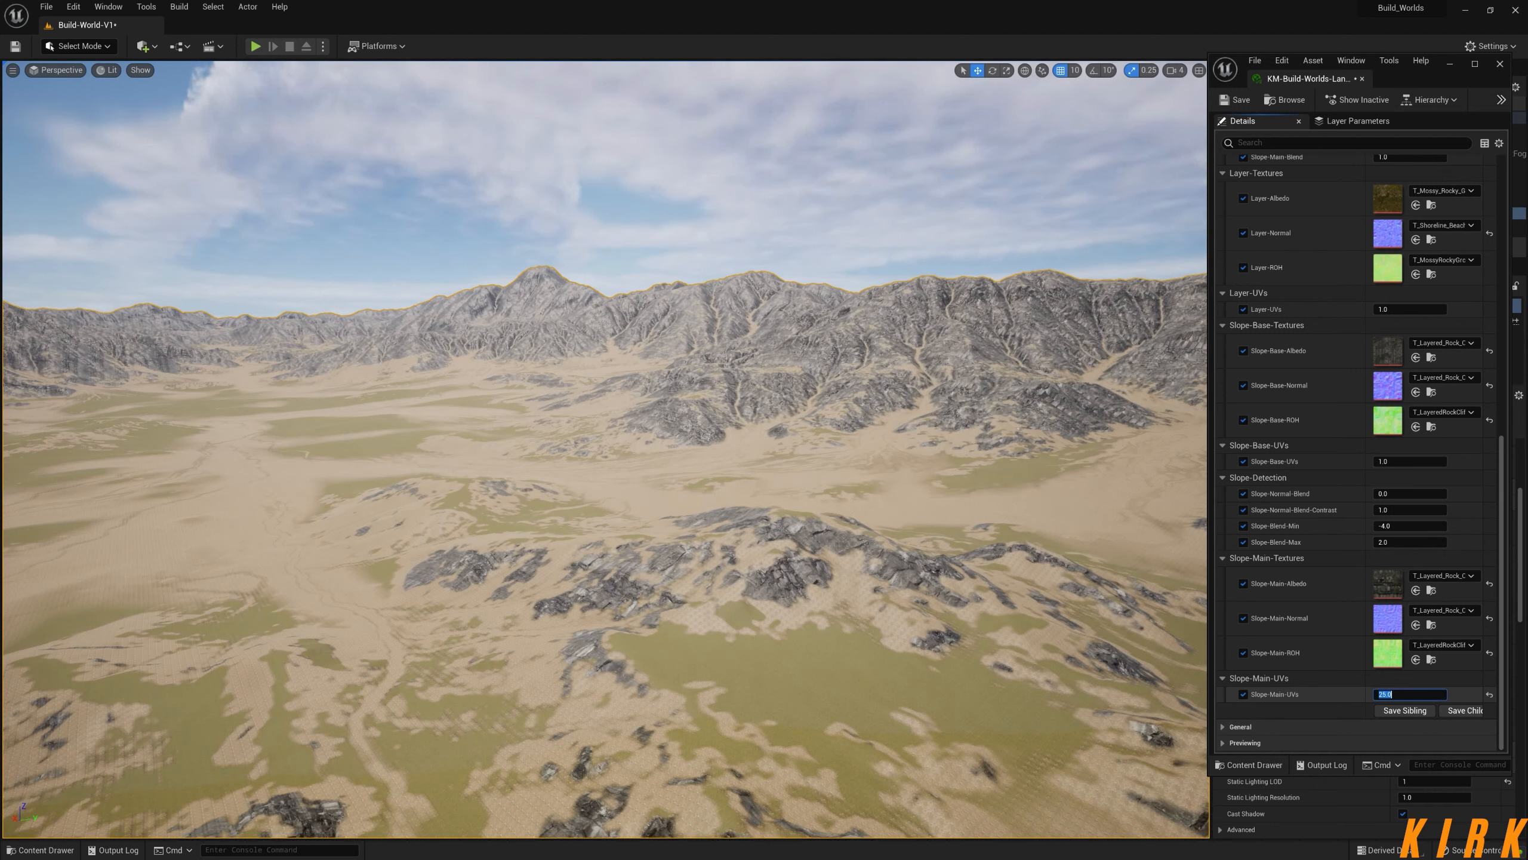
text(50)
key(Return)
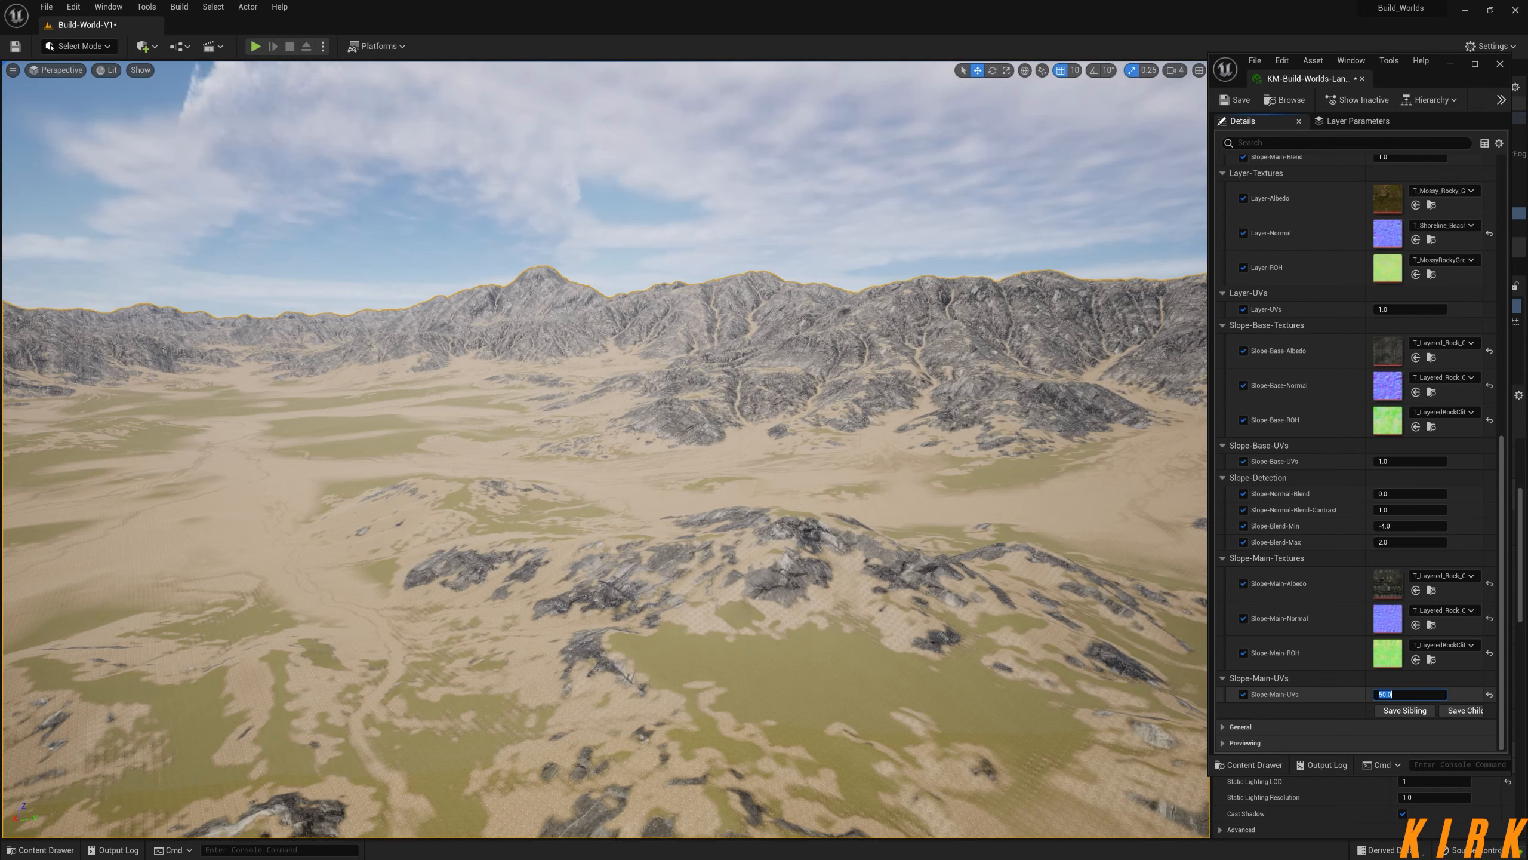
- Set Slope-Main-UVs to 2 and close the landscape material instance editor
text(2)
key(Return)
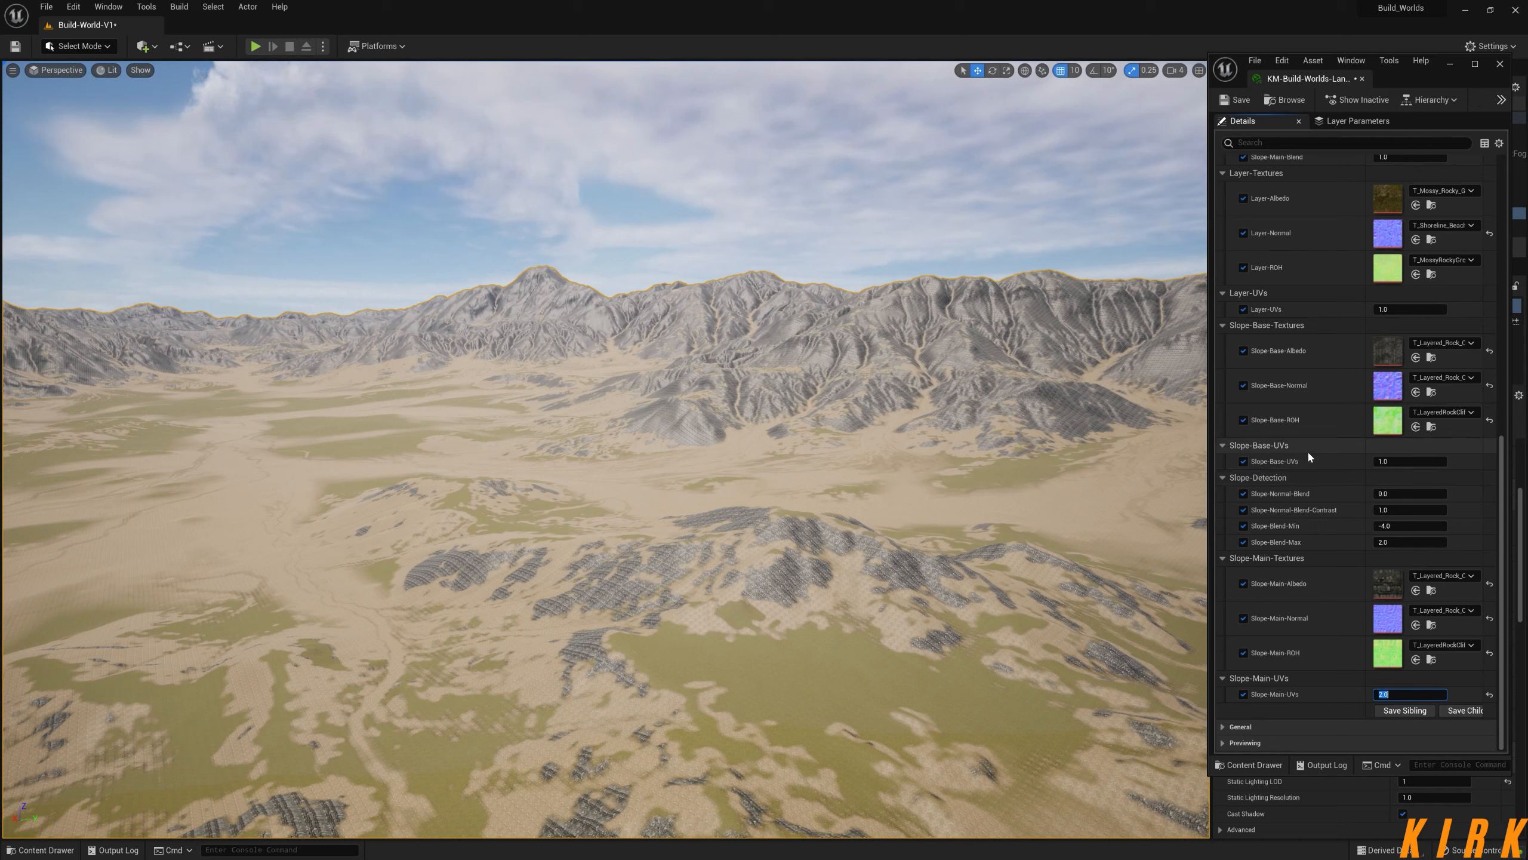
click(1499, 66)
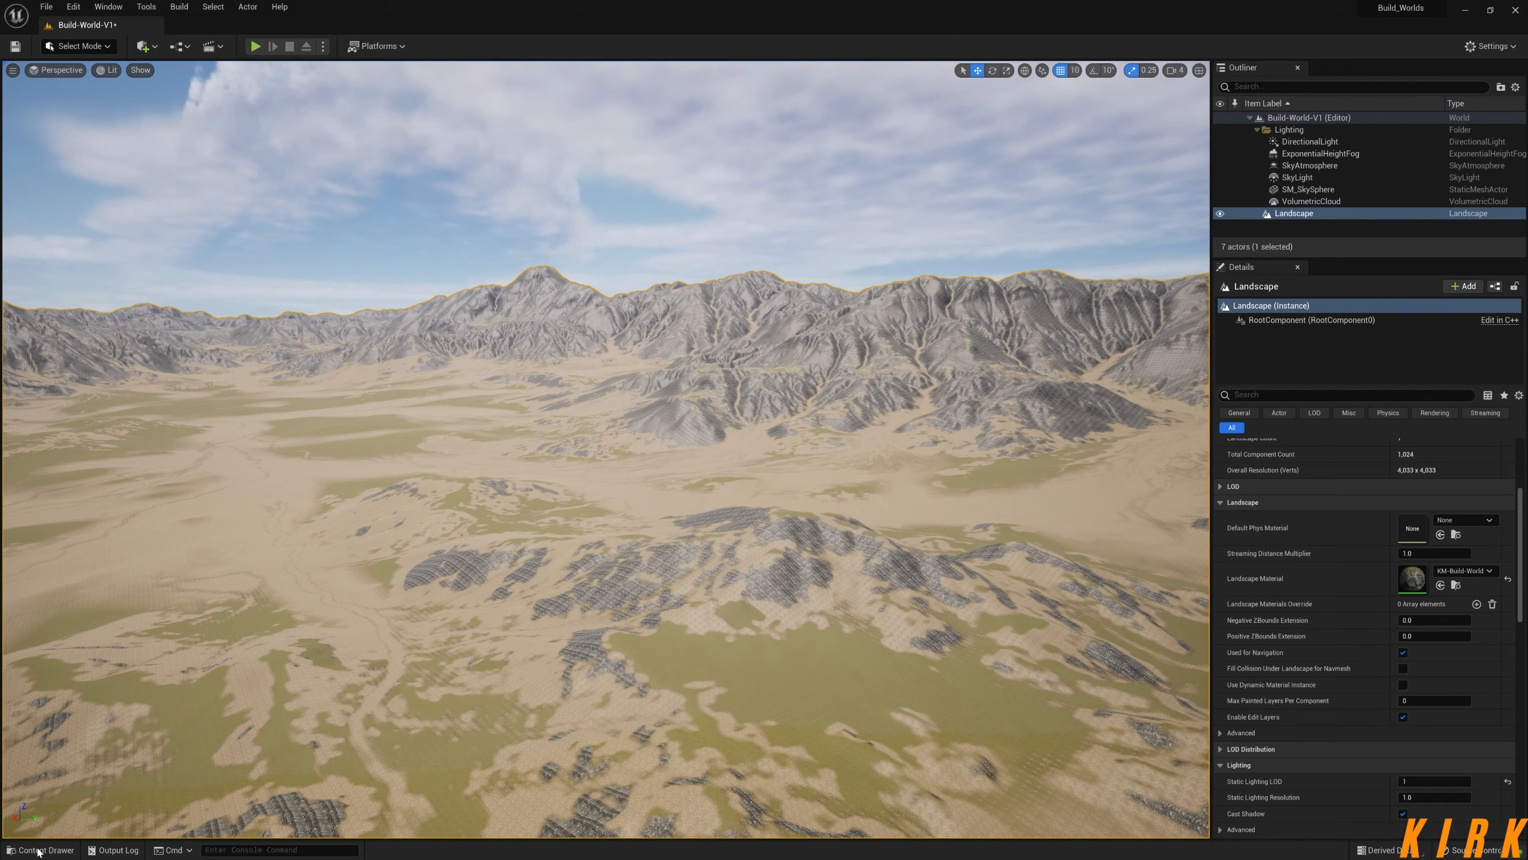
- Create a folder named layer-Master inside the Landscape Layers folder
click(40, 850)
right_click(383, 700)
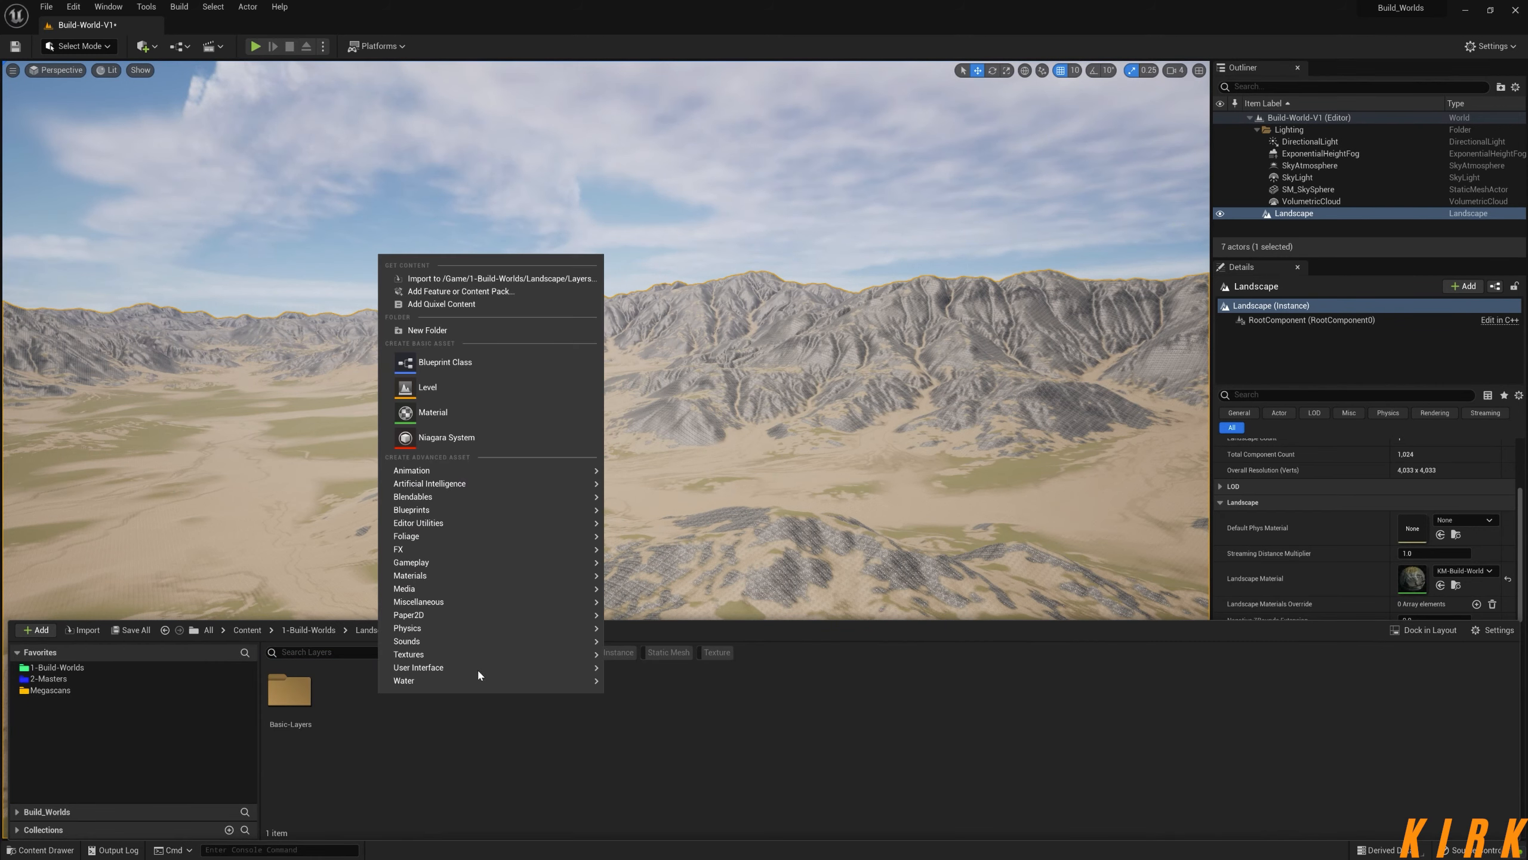
click(455, 333)
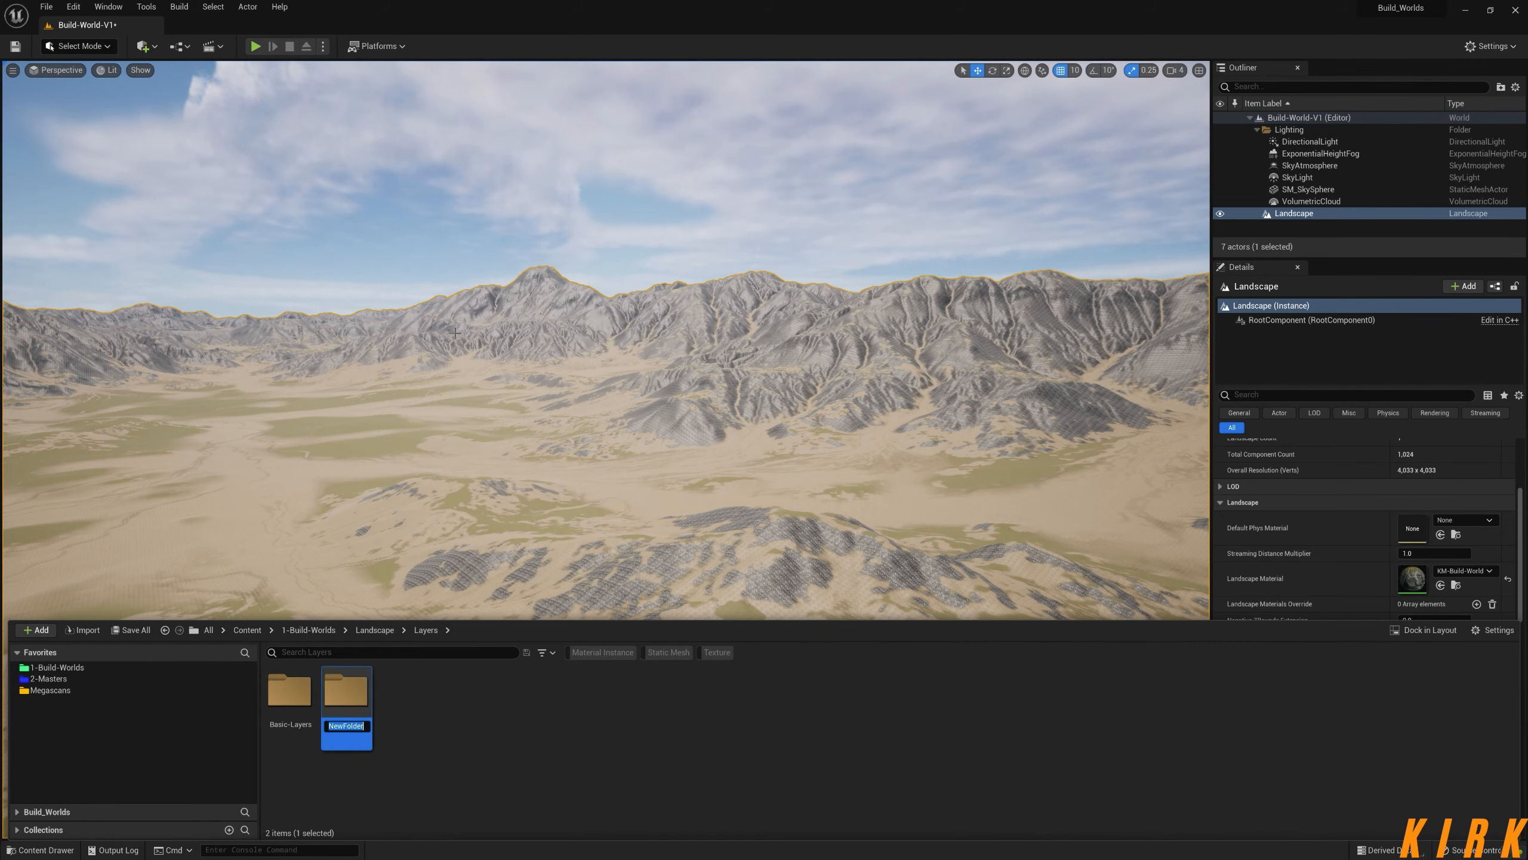
text(I)
text(ayer-Master)
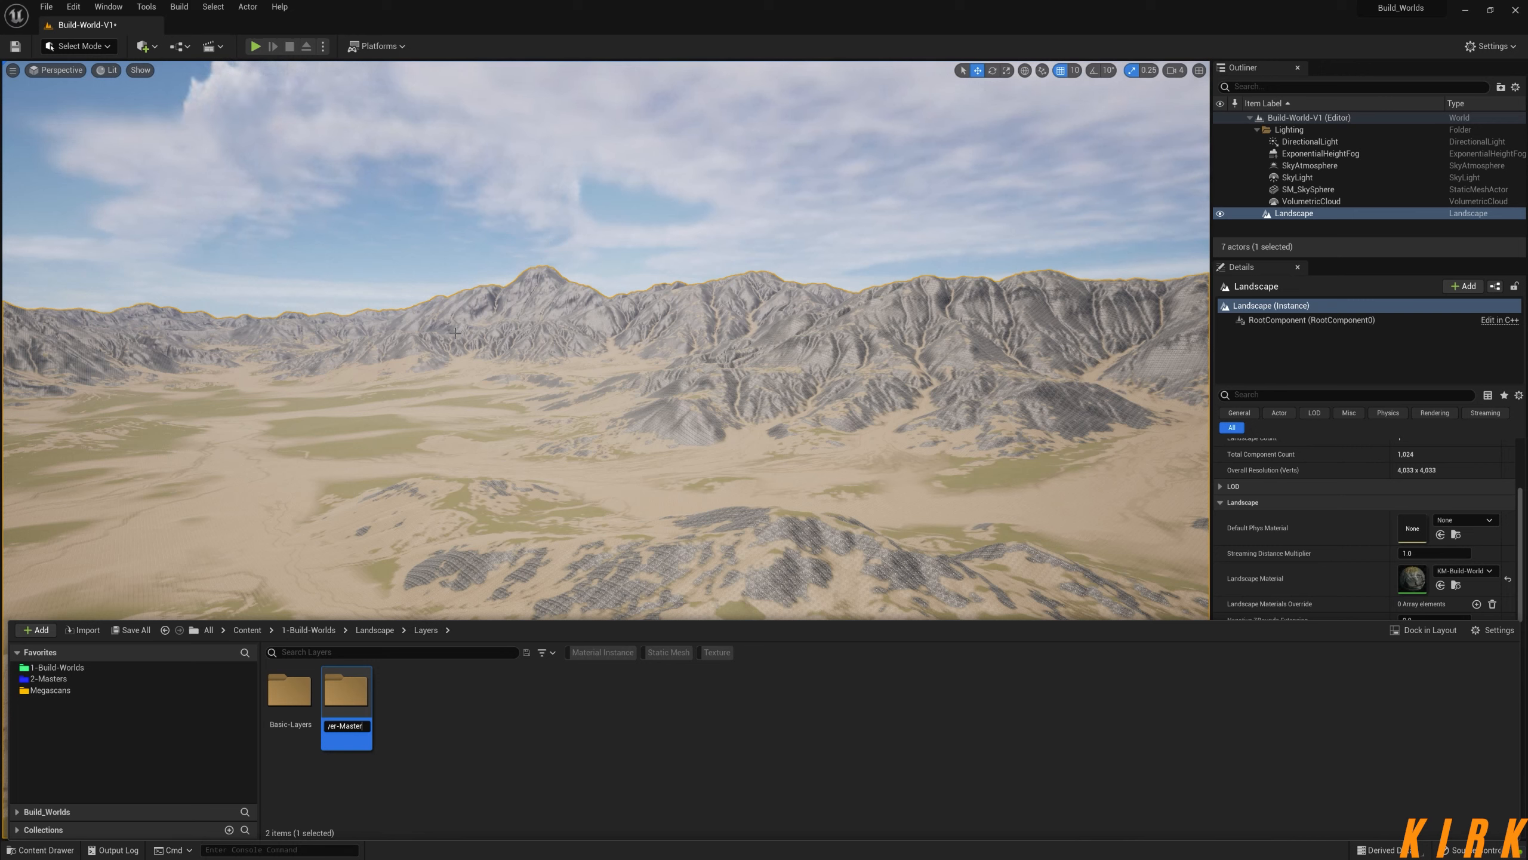
key(Return)
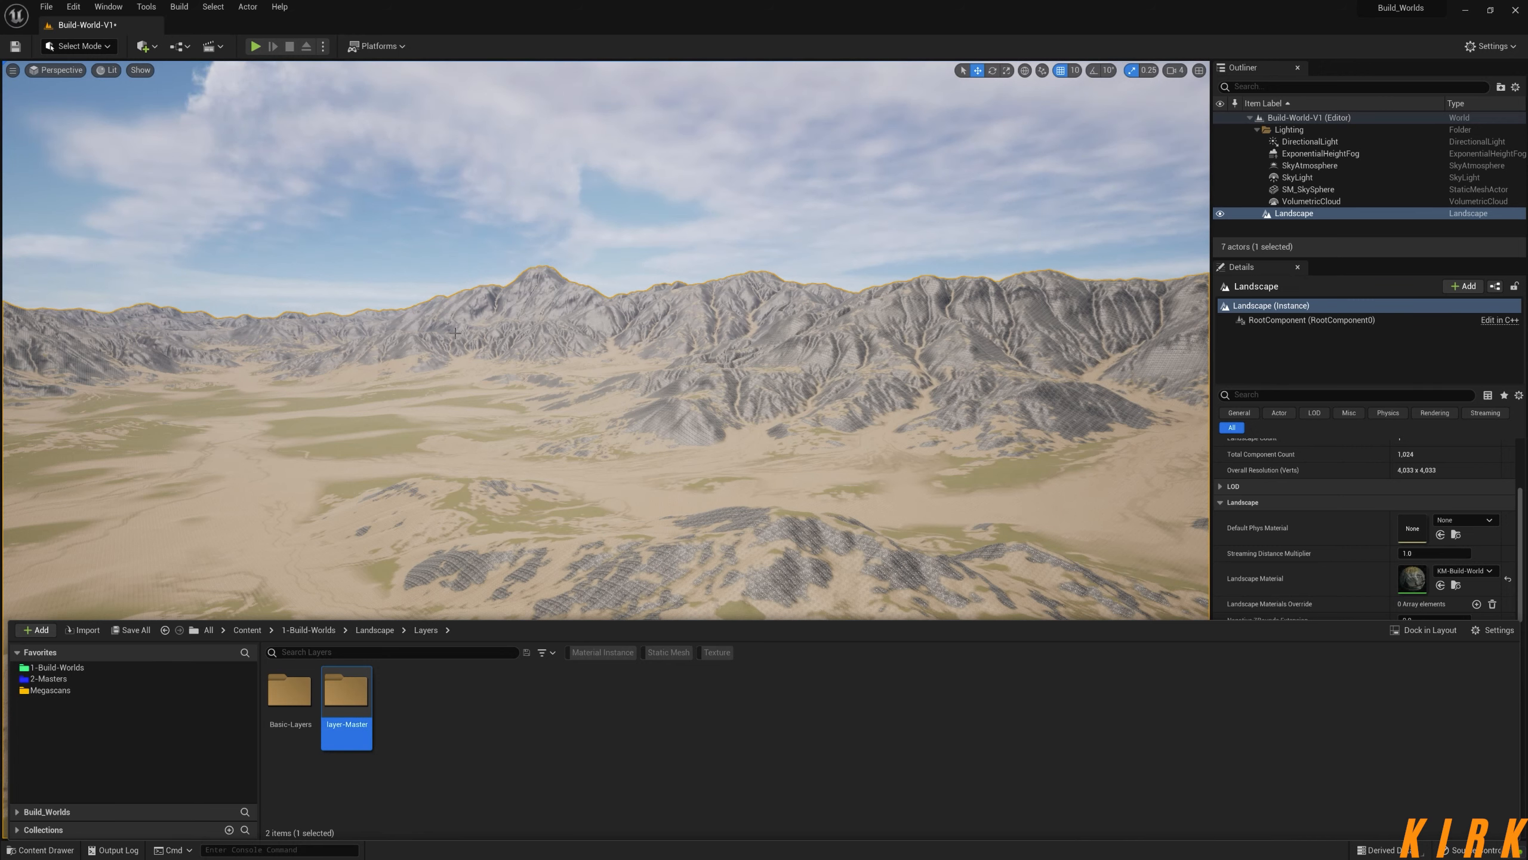
- Open the layer-Master folder and create a subfolder named Functions in it
double_click(346, 702)
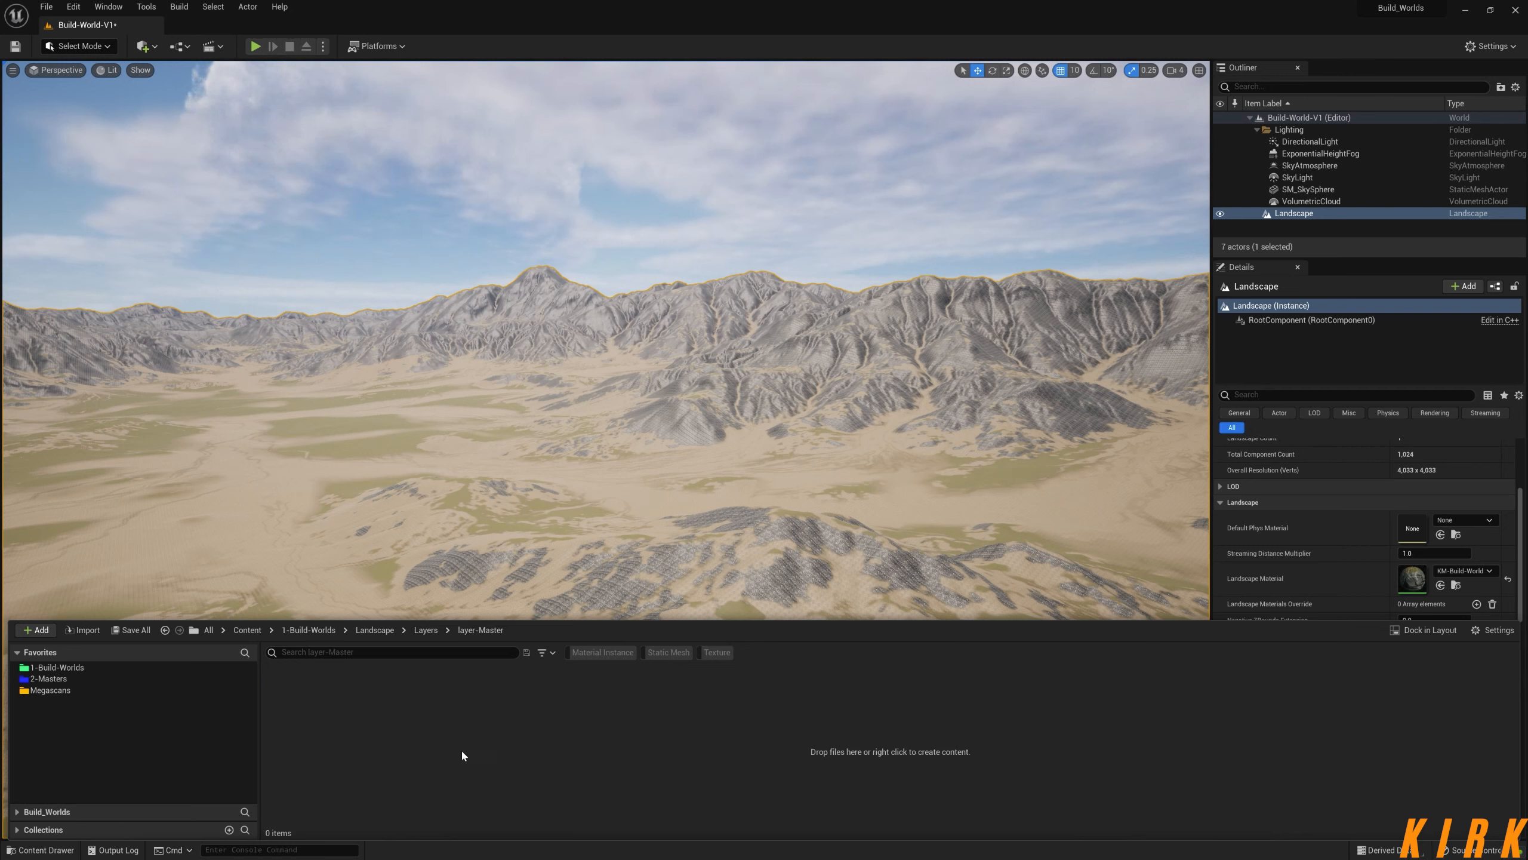
right_click(524, 707)
click(617, 343)
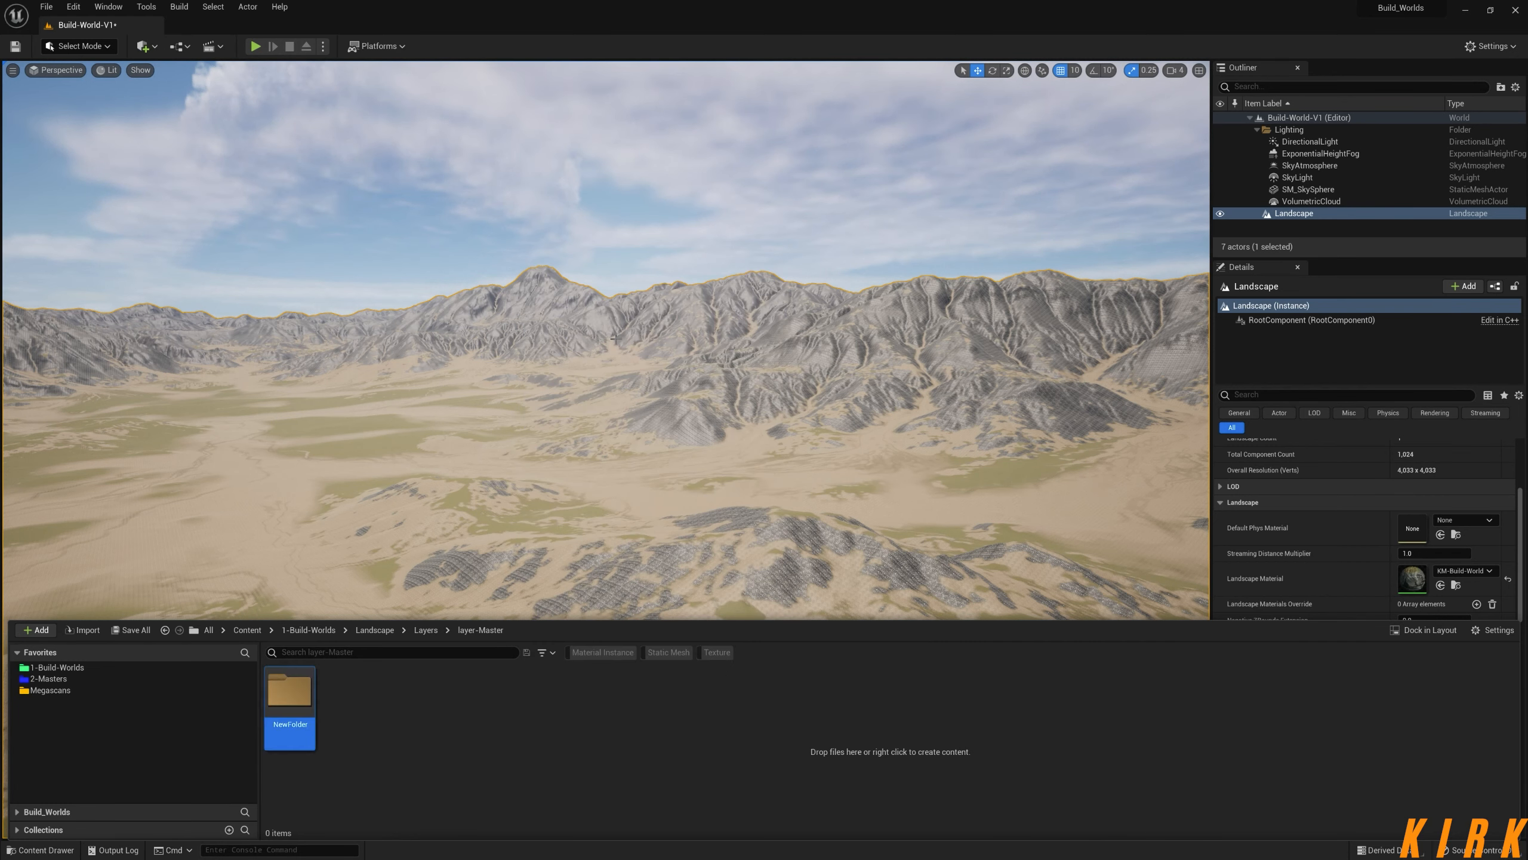
text(Functions)
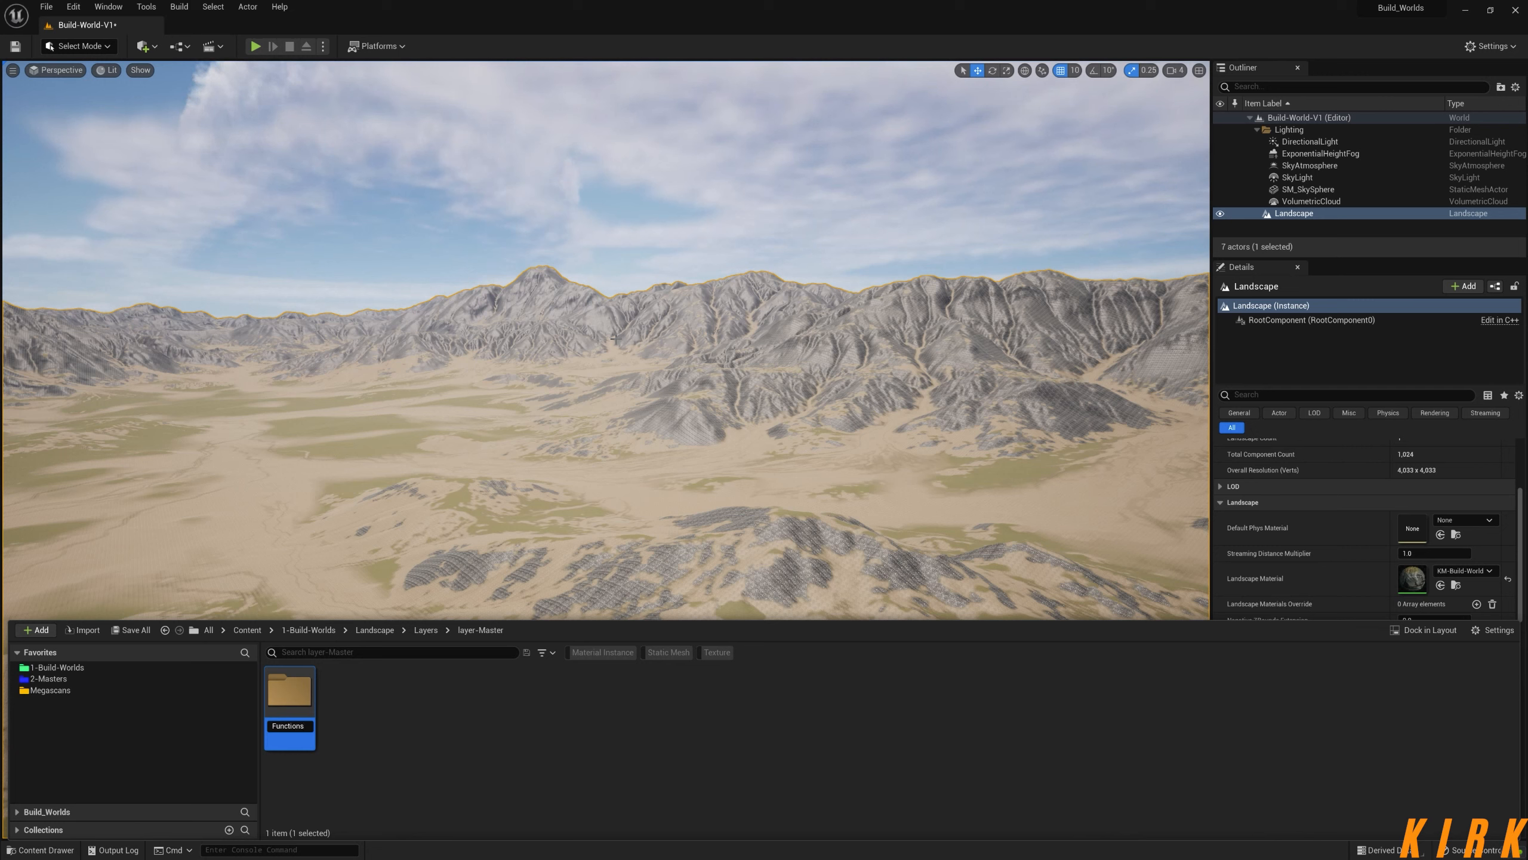
key(Return)
click(385, 766)
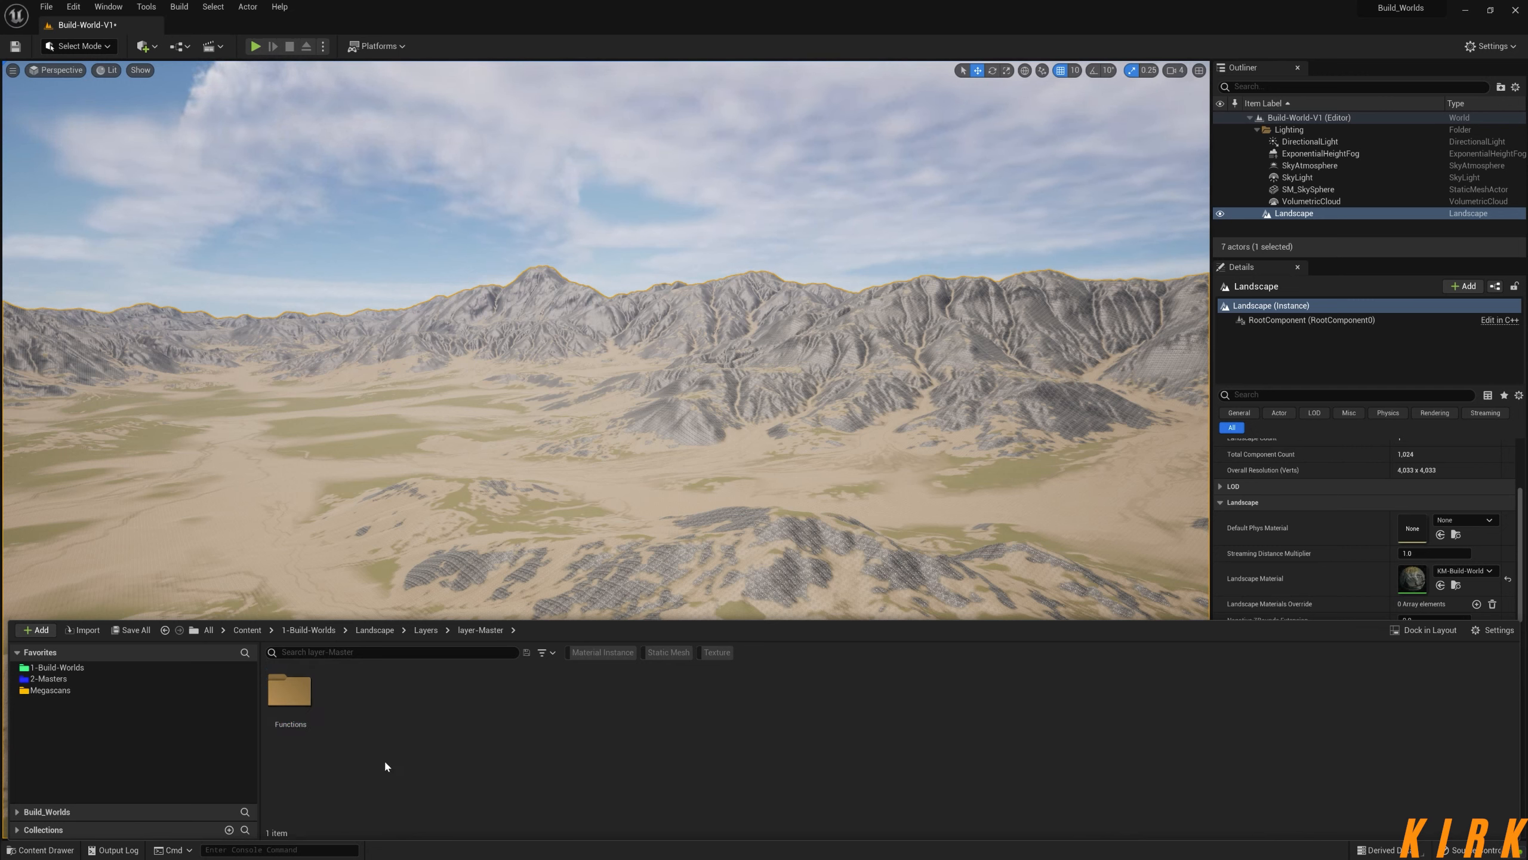
- Create a material function named KM-Layer-Master-Logic in the layer-Master folder
right_click(374, 685)
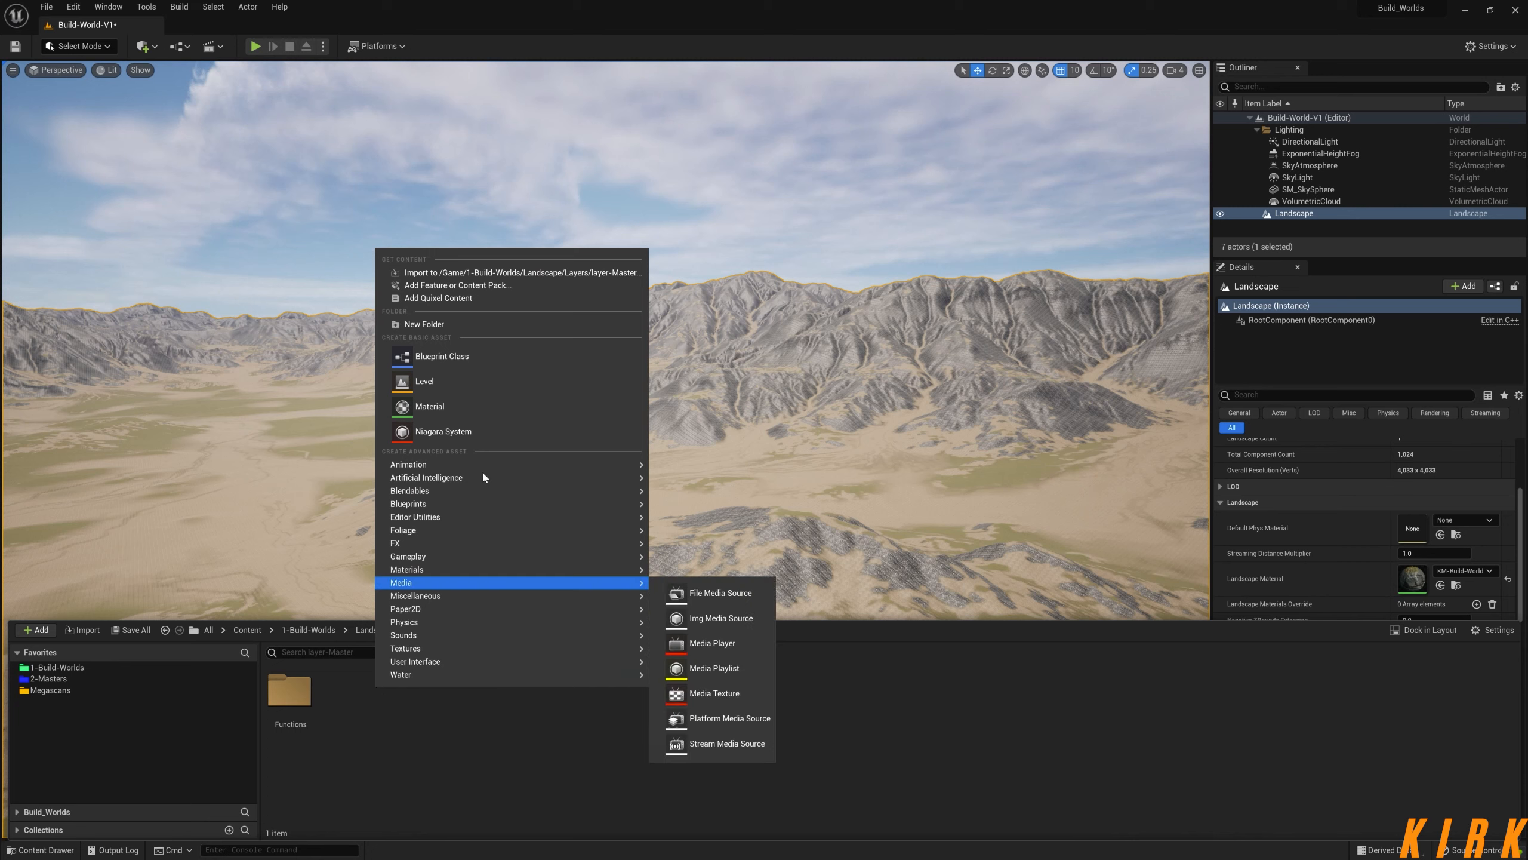
mouse_move(450, 569)
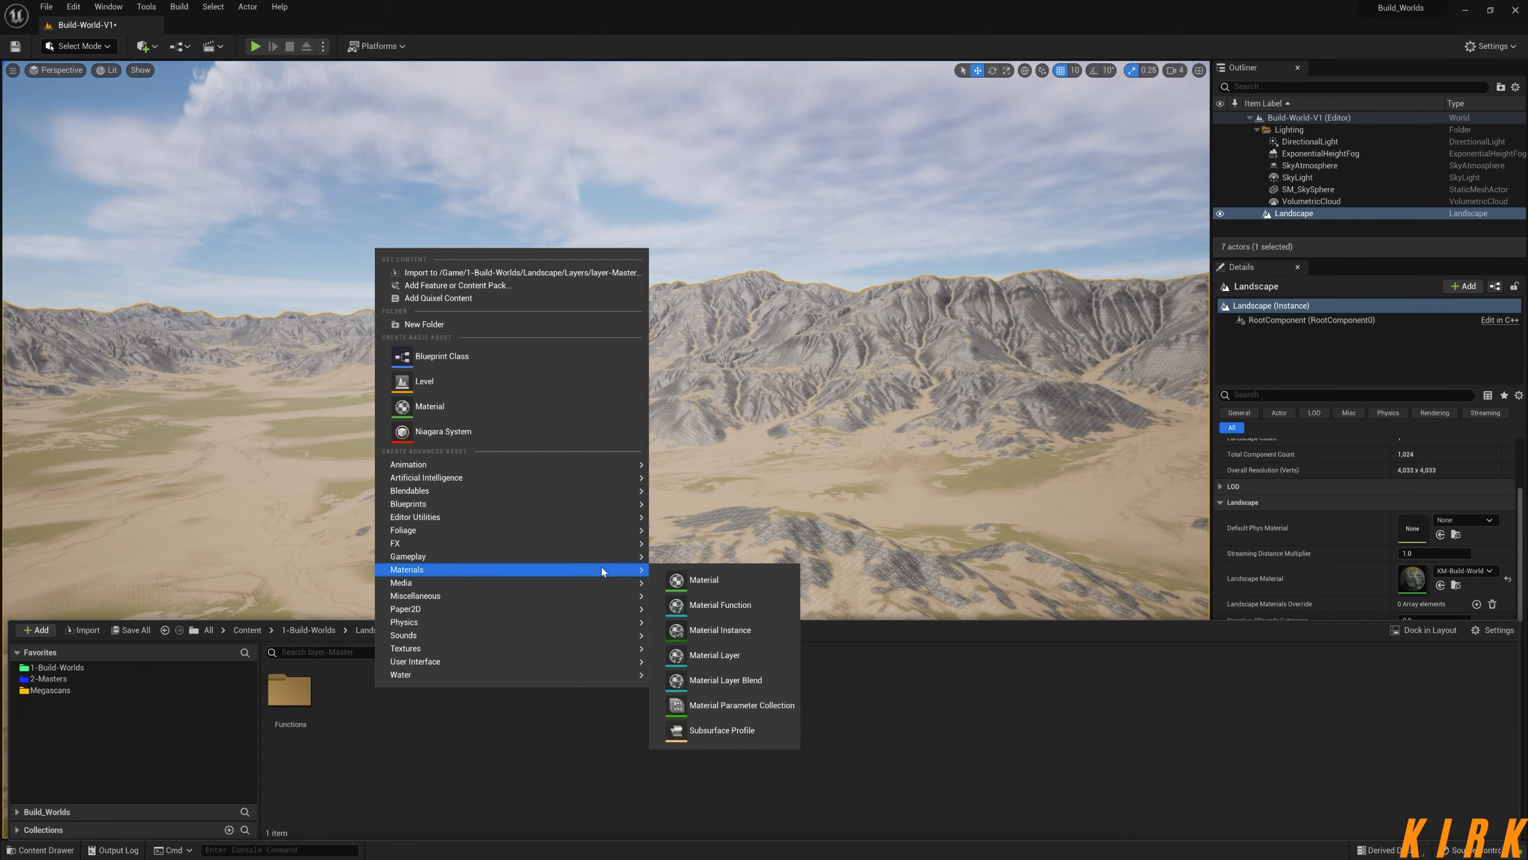
click(741, 604)
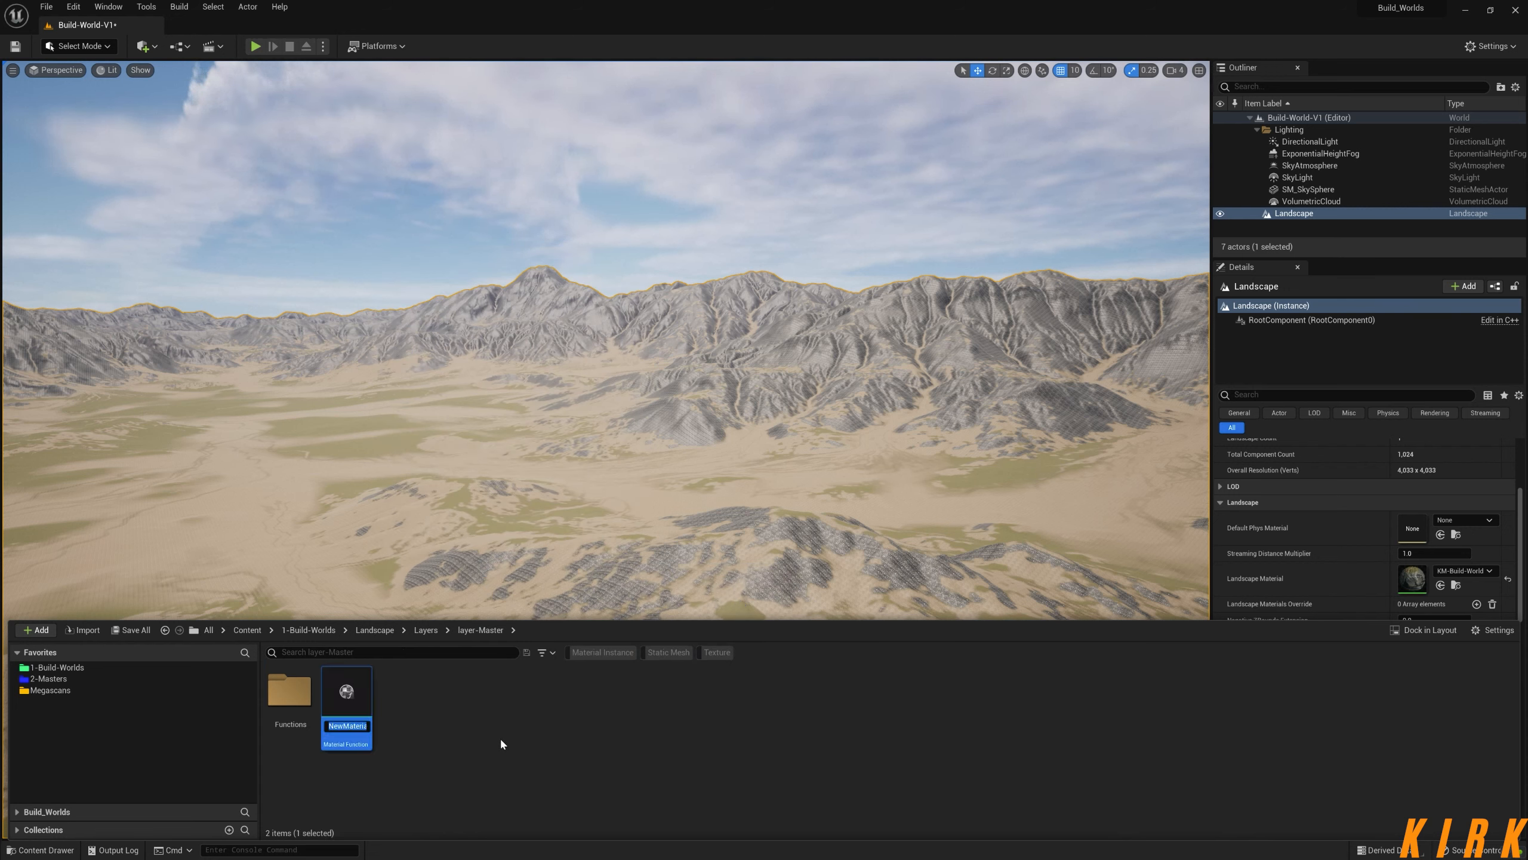
text(KM-Layer)
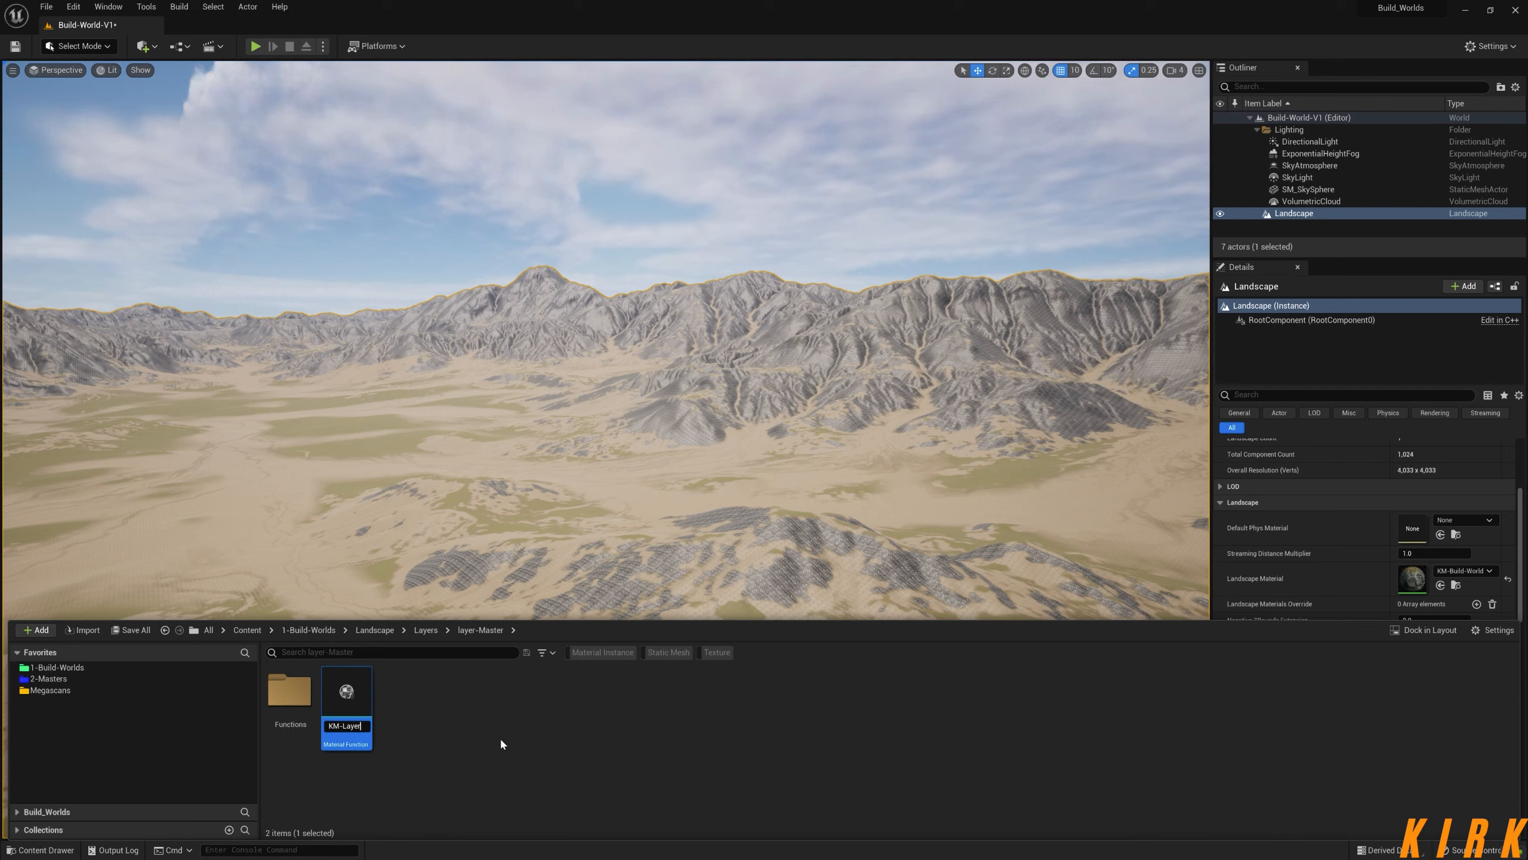
text(-Master-Logic)
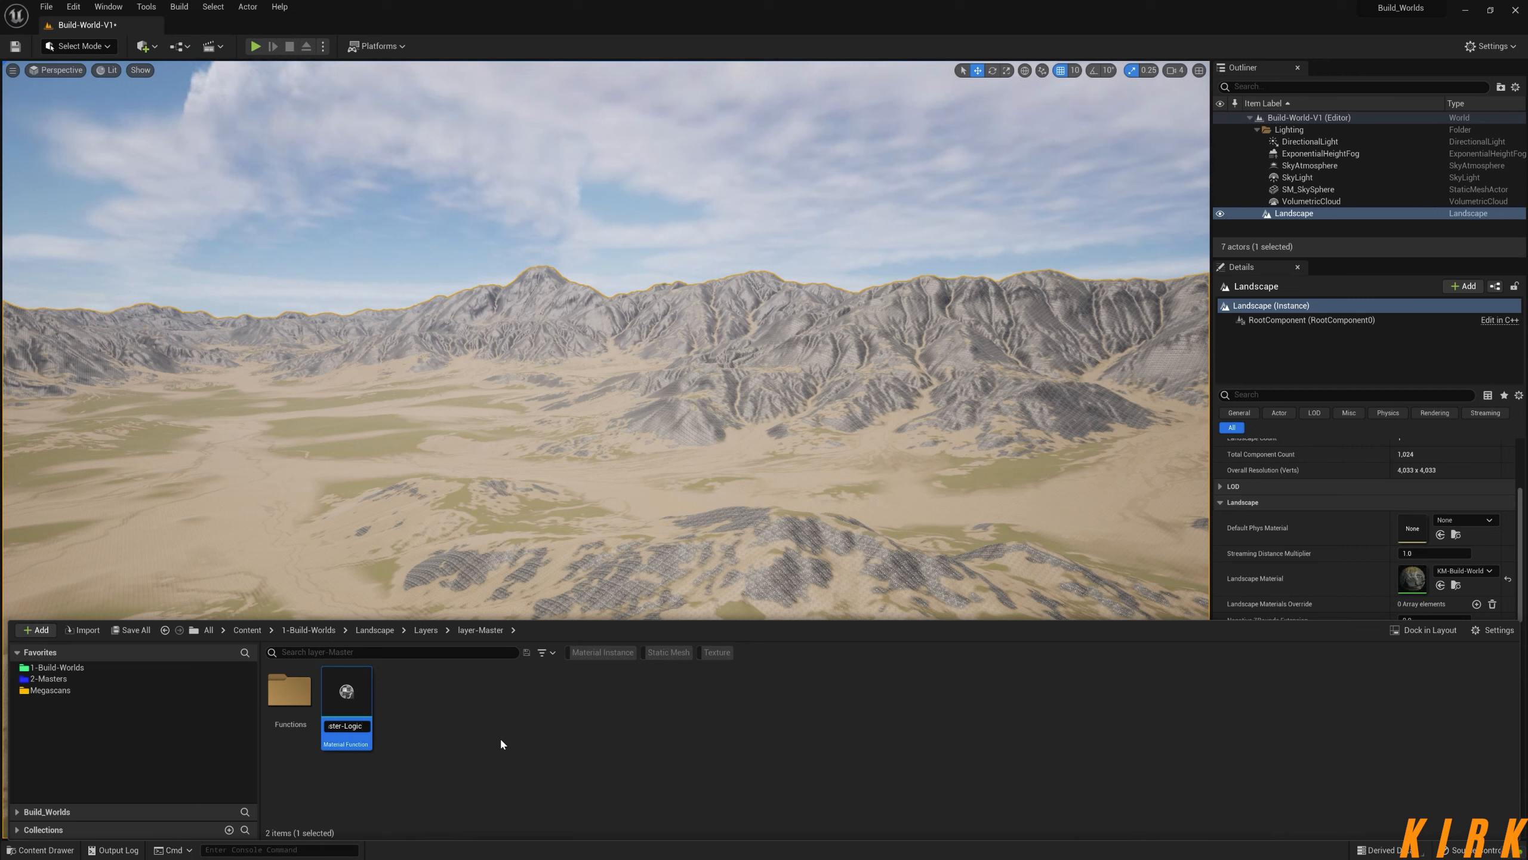
key(Return)
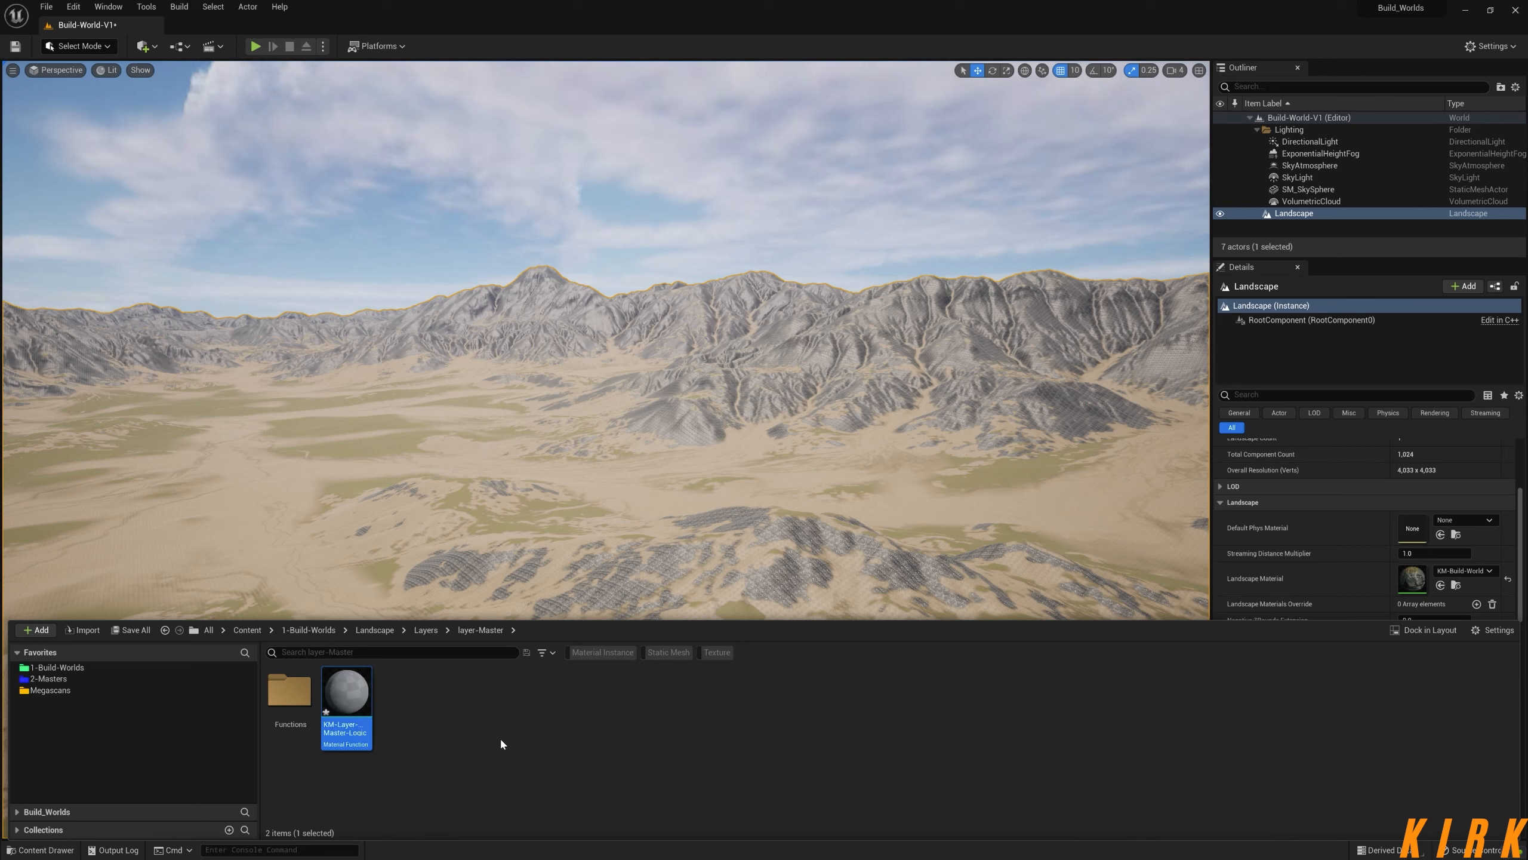
click(502, 741)
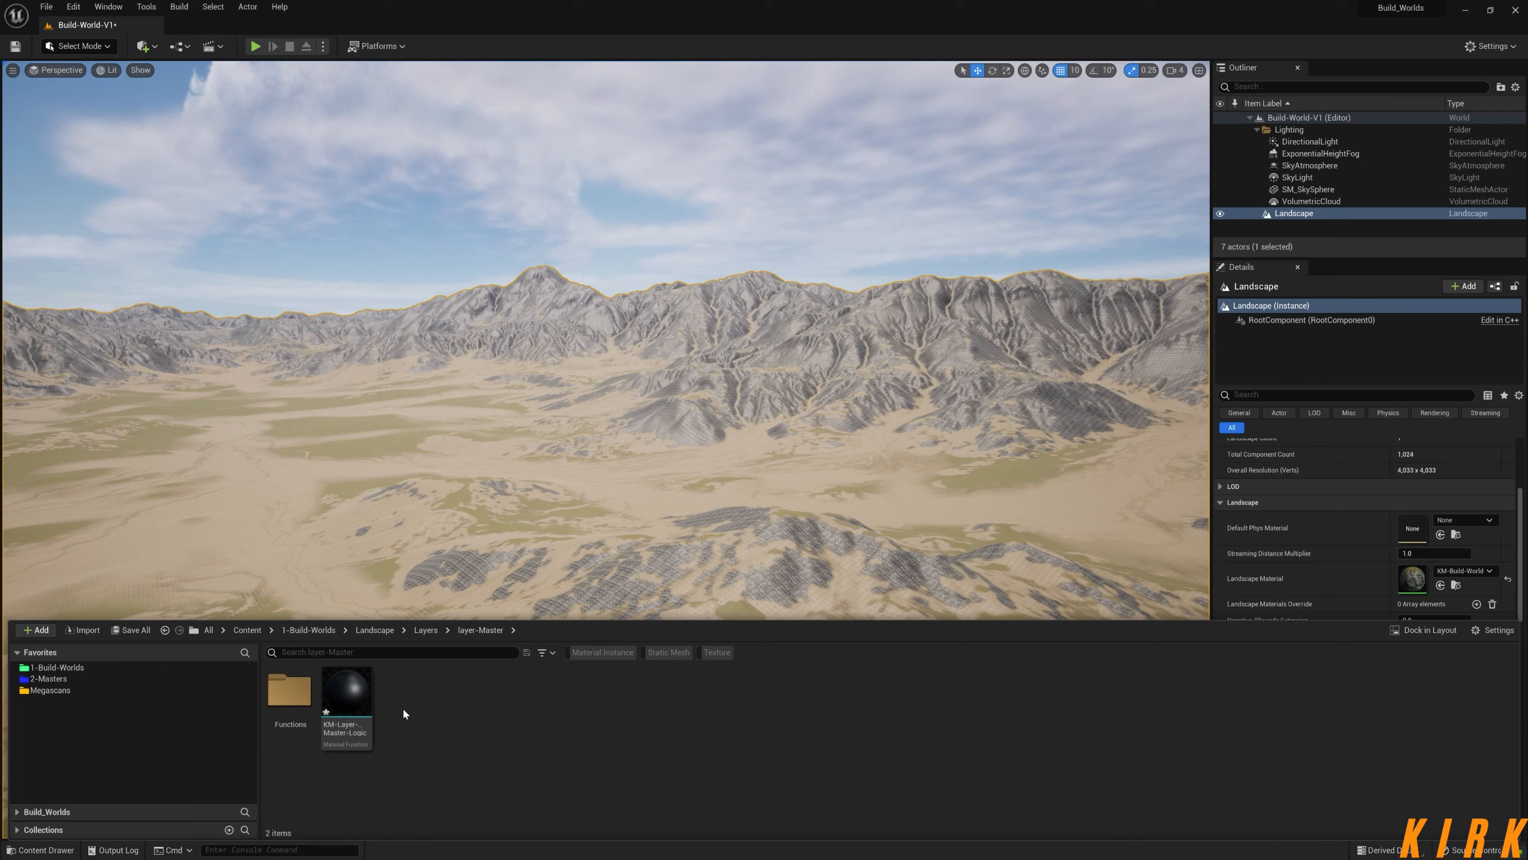
- Duplicate the KM-Layer-Master-Logic material function and name the copy KM-Layer-Master
click(347, 698)
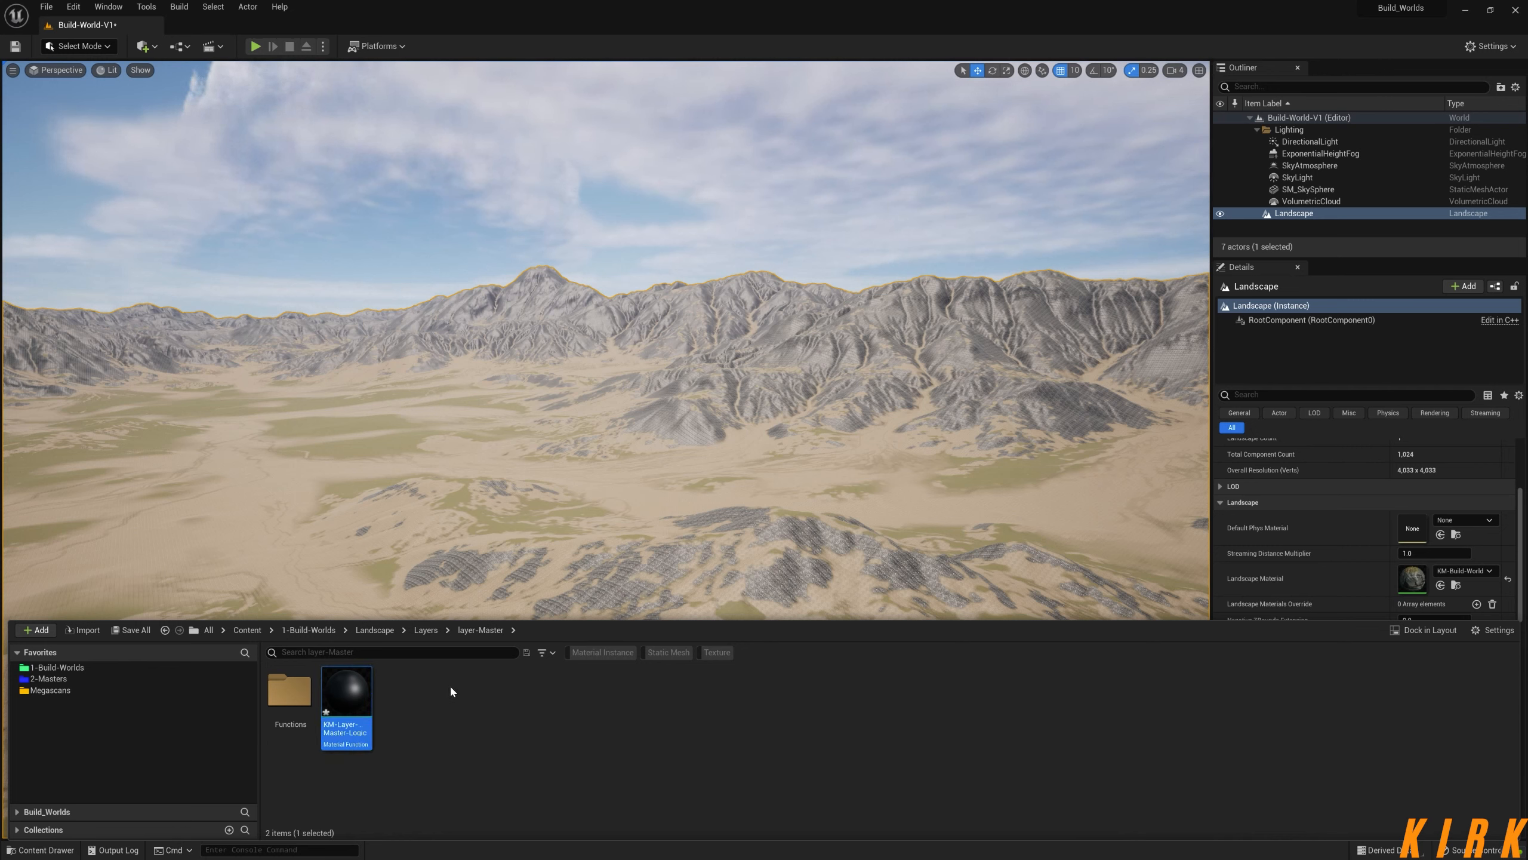
key(ctrl+d)
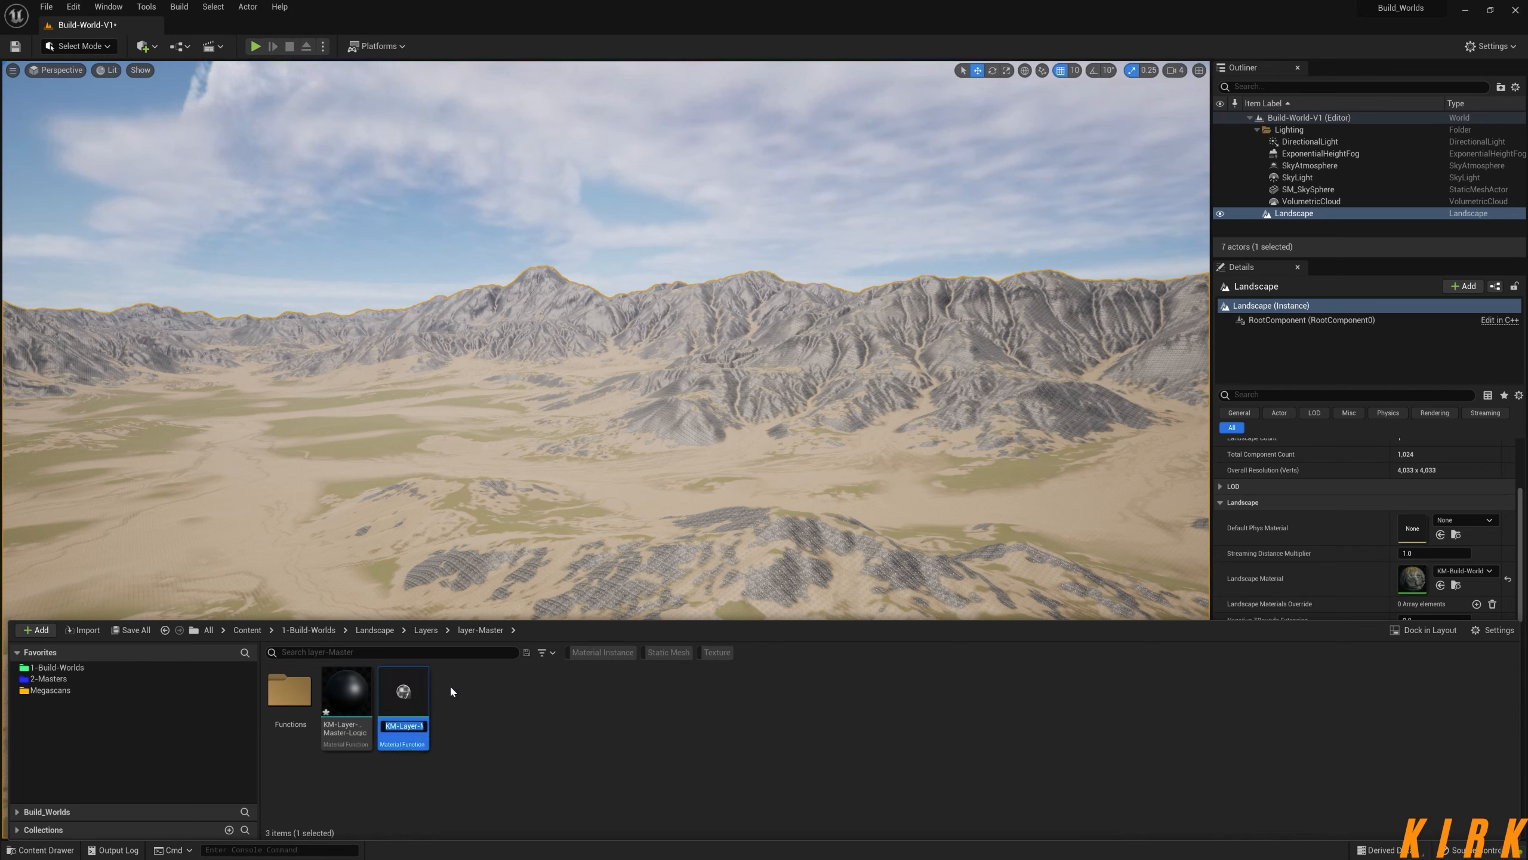
key(End)
key(BackSpace)
key(BackSpace)
key(BackSpace)
key(BackSpace)
key(BackSpace)
key(BackSpace)
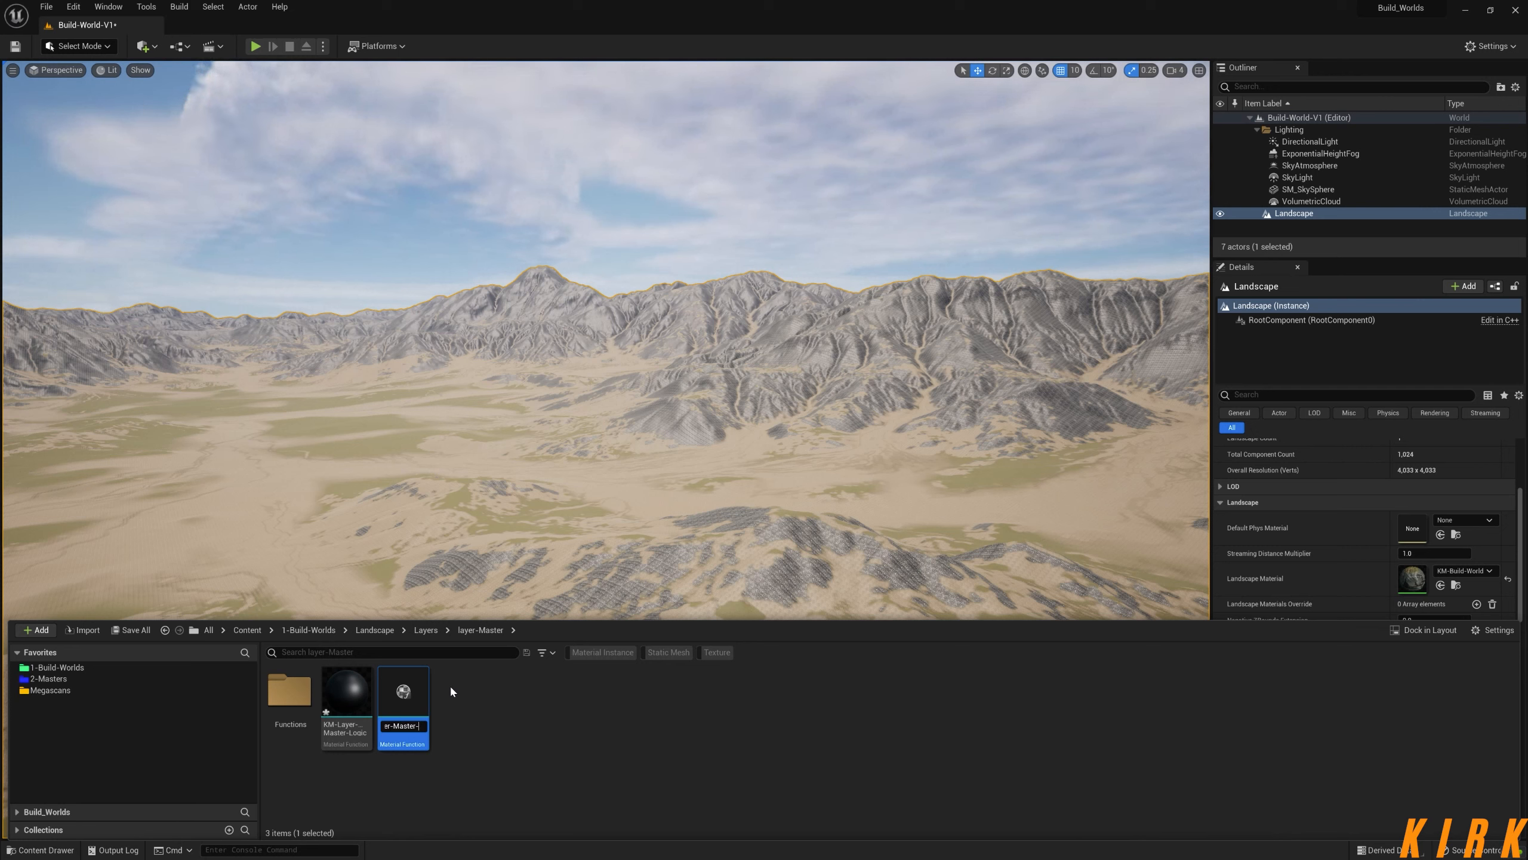
key(BackSpace)
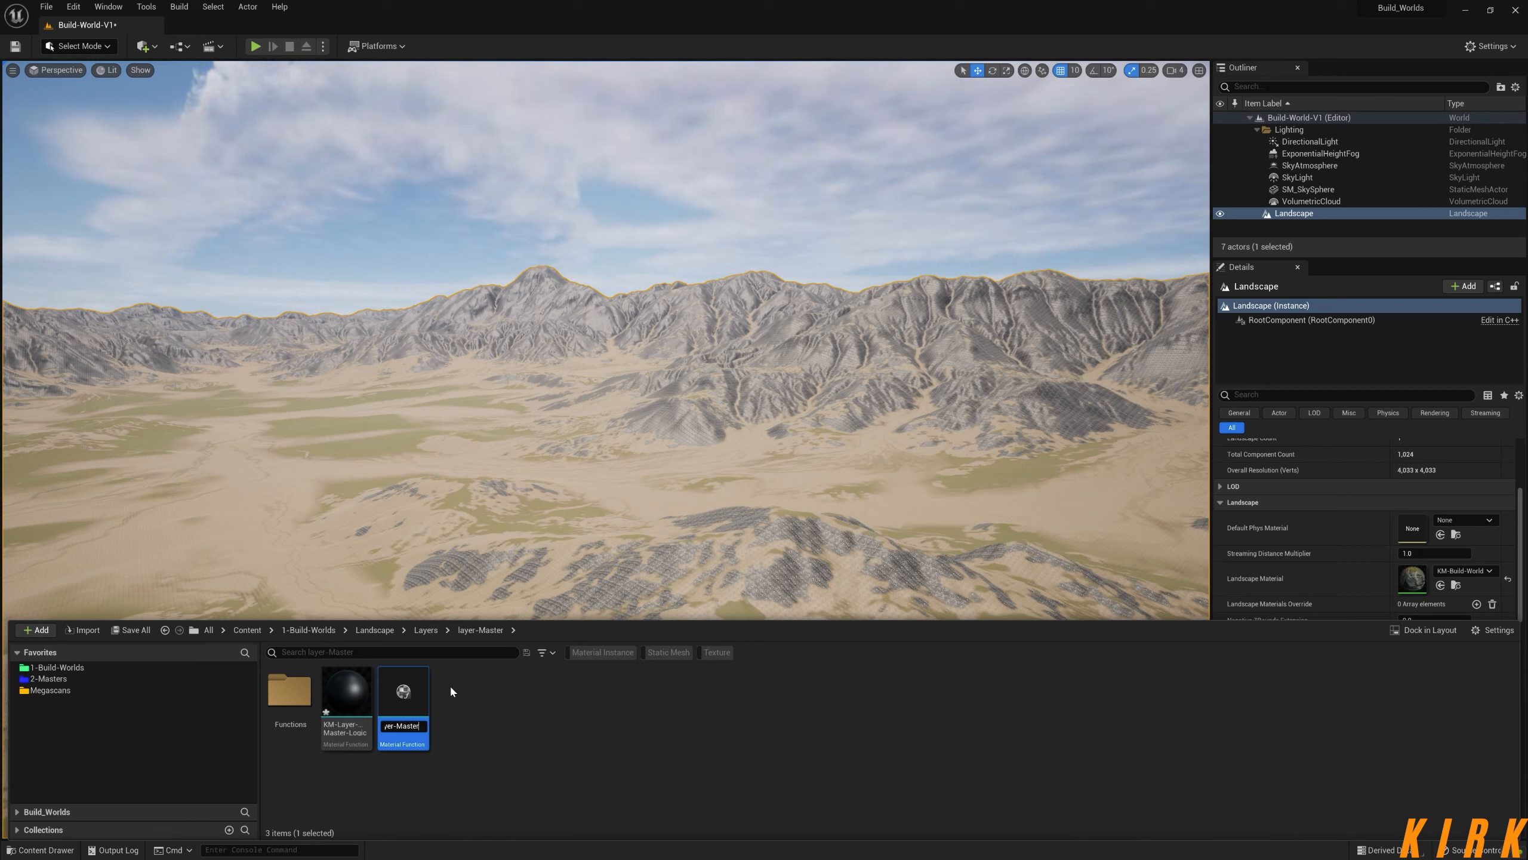
key(Return)
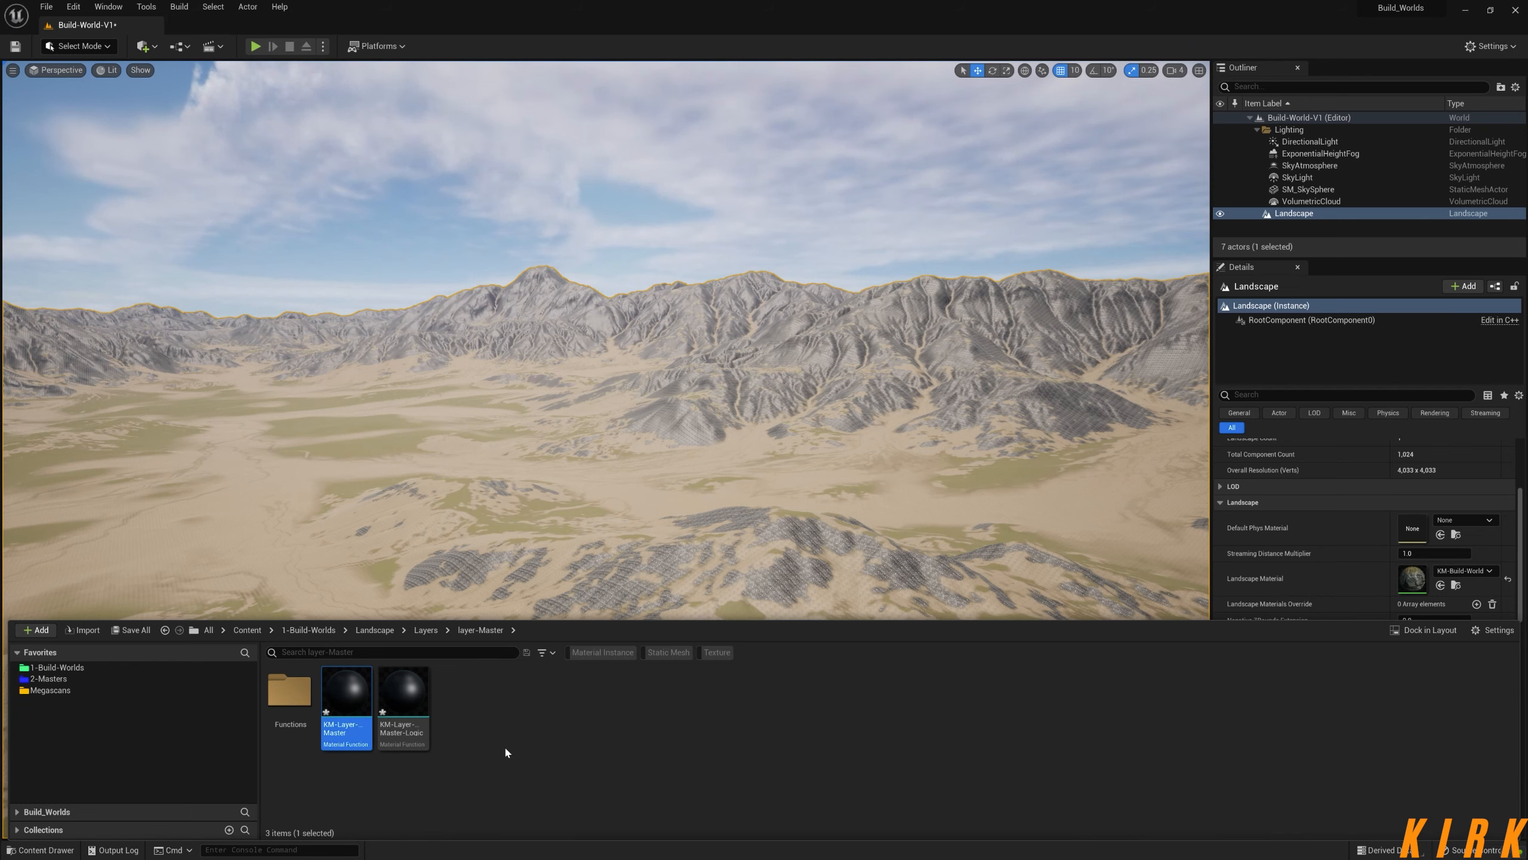
- Open the KM-Layer-Master function, enlarge its graph area by narrowing the preview and details and hiding the stats, and save it
double_click(346, 698)
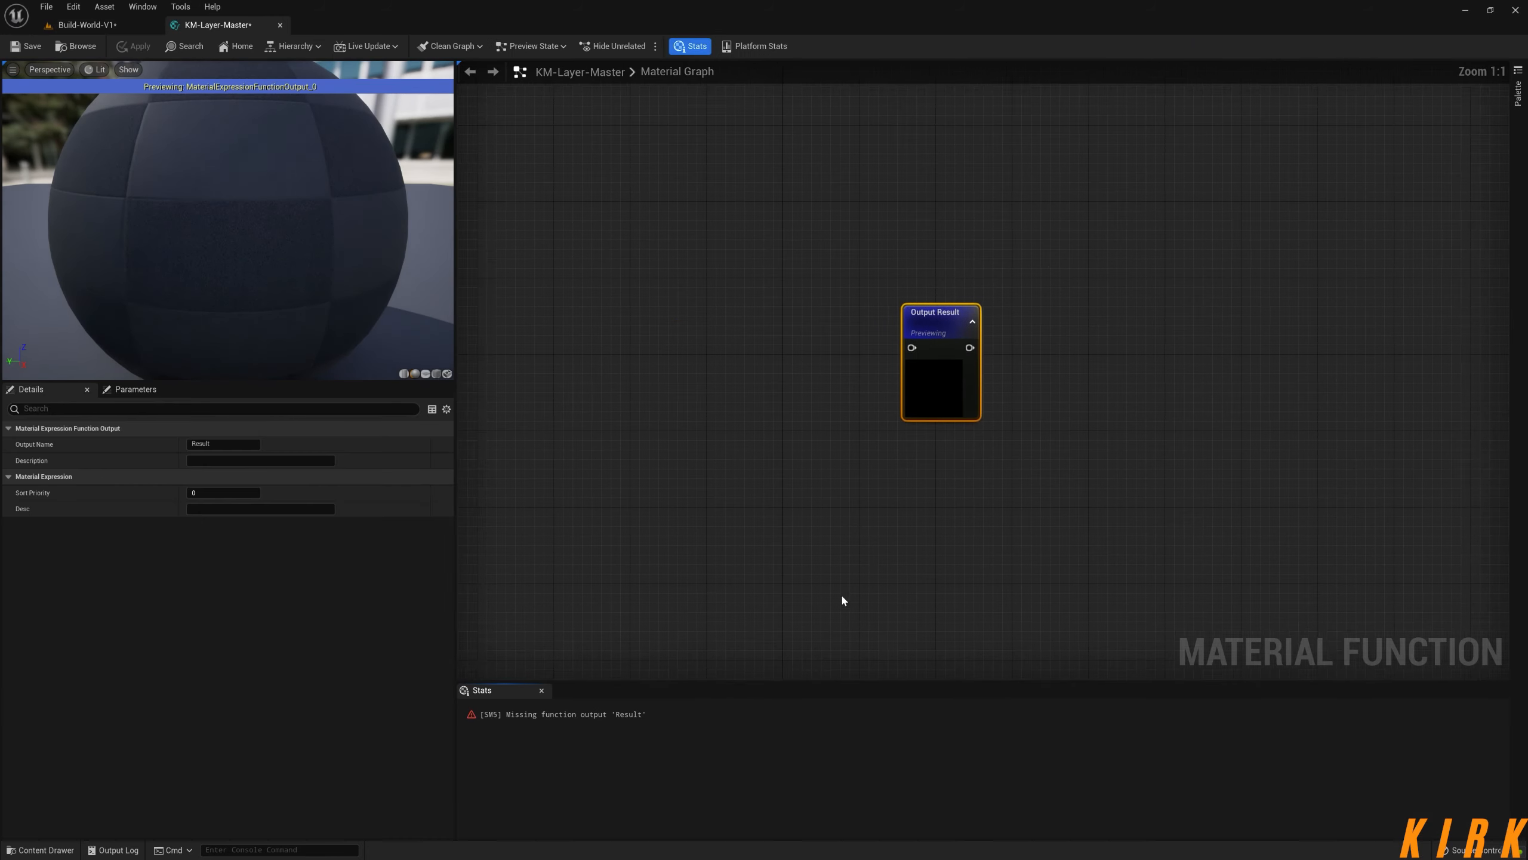
right_drag(614, 533, 969, 505)
scroll(842, 502, down, 3)
right_drag(842, 498, 988, 489)
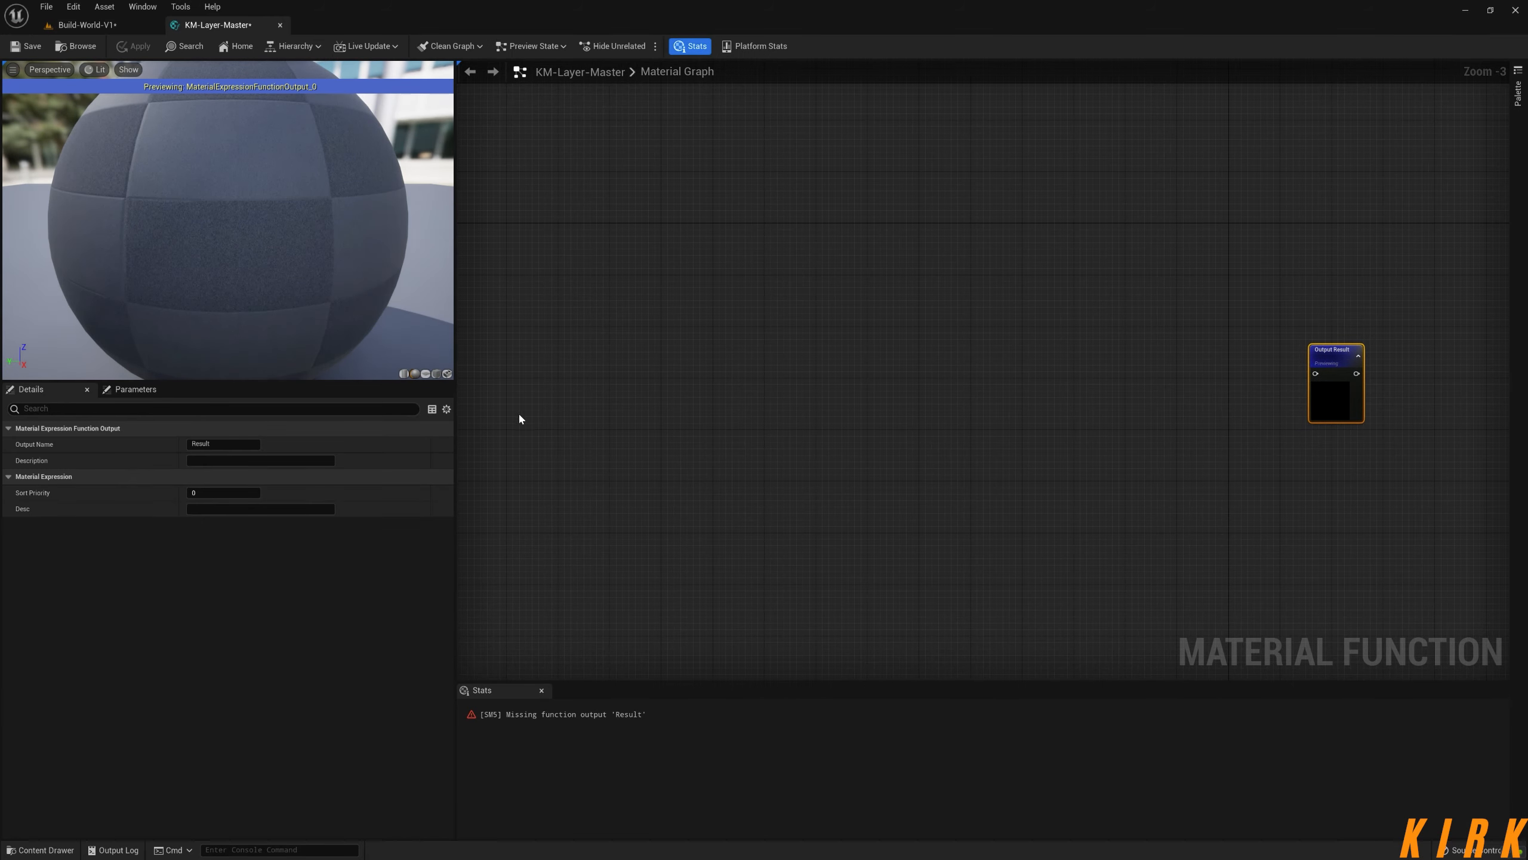
drag(454, 346, 151, 329)
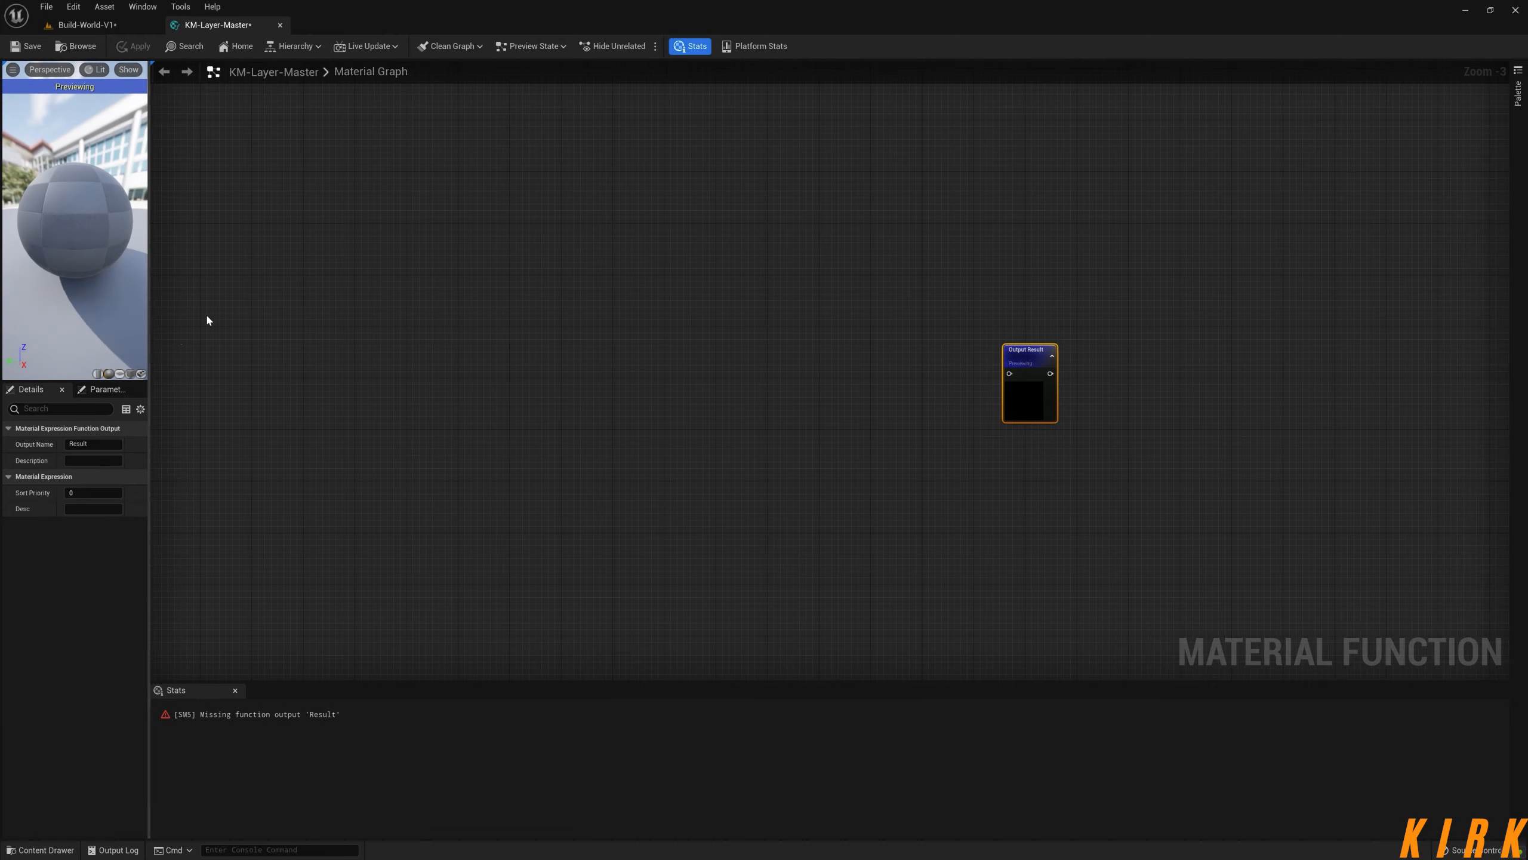
click(690, 46)
right_drag(537, 360, 639, 414)
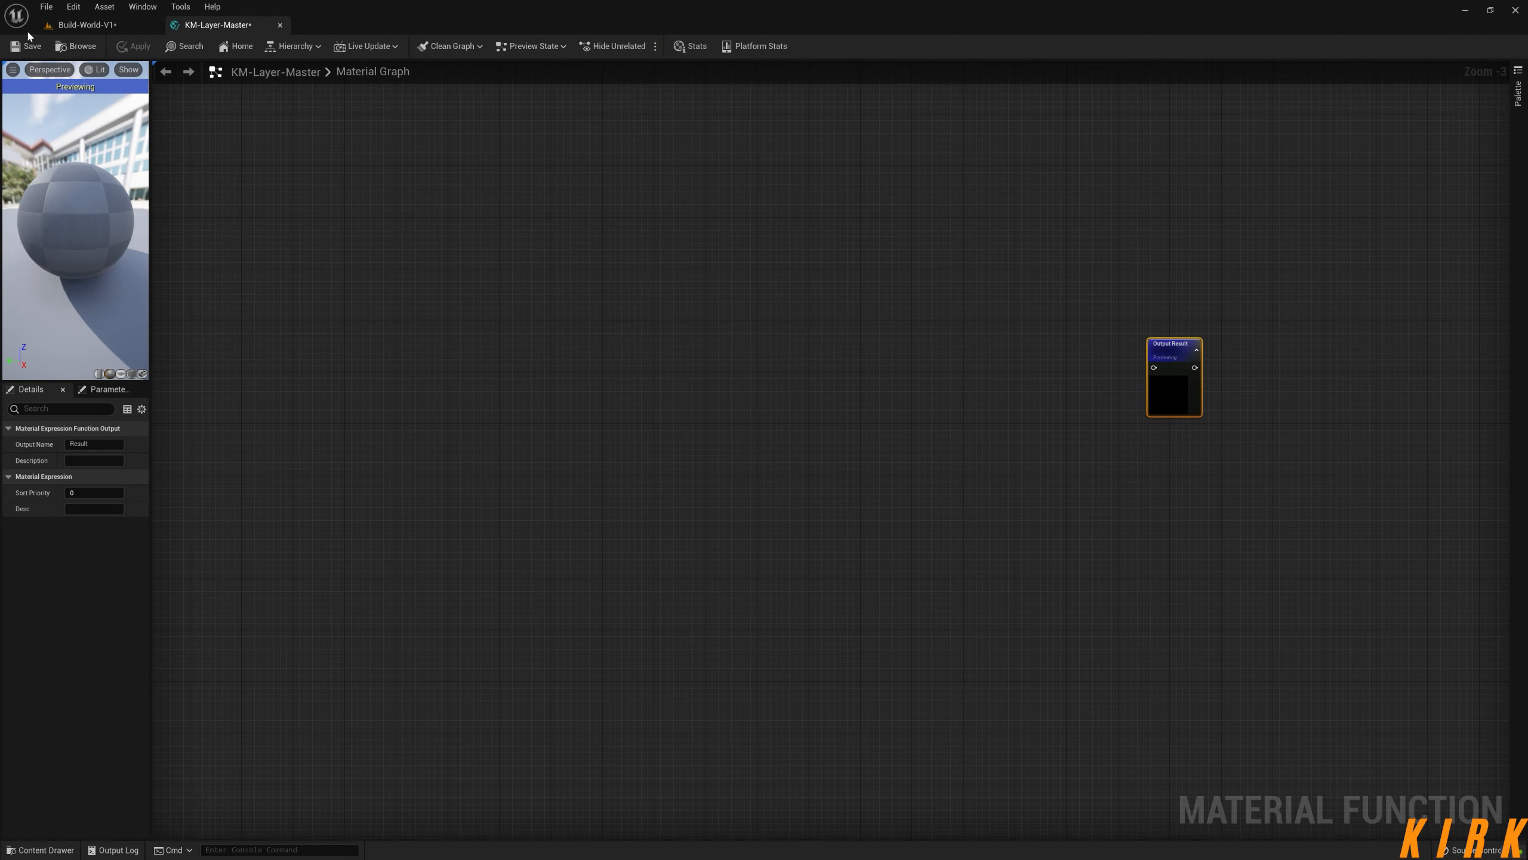
click(21, 53)
- Add the KM-Layer-Master-Logic function as a node in the KM-Layer-Master graph, then apply, save and close the function
click(43, 850)
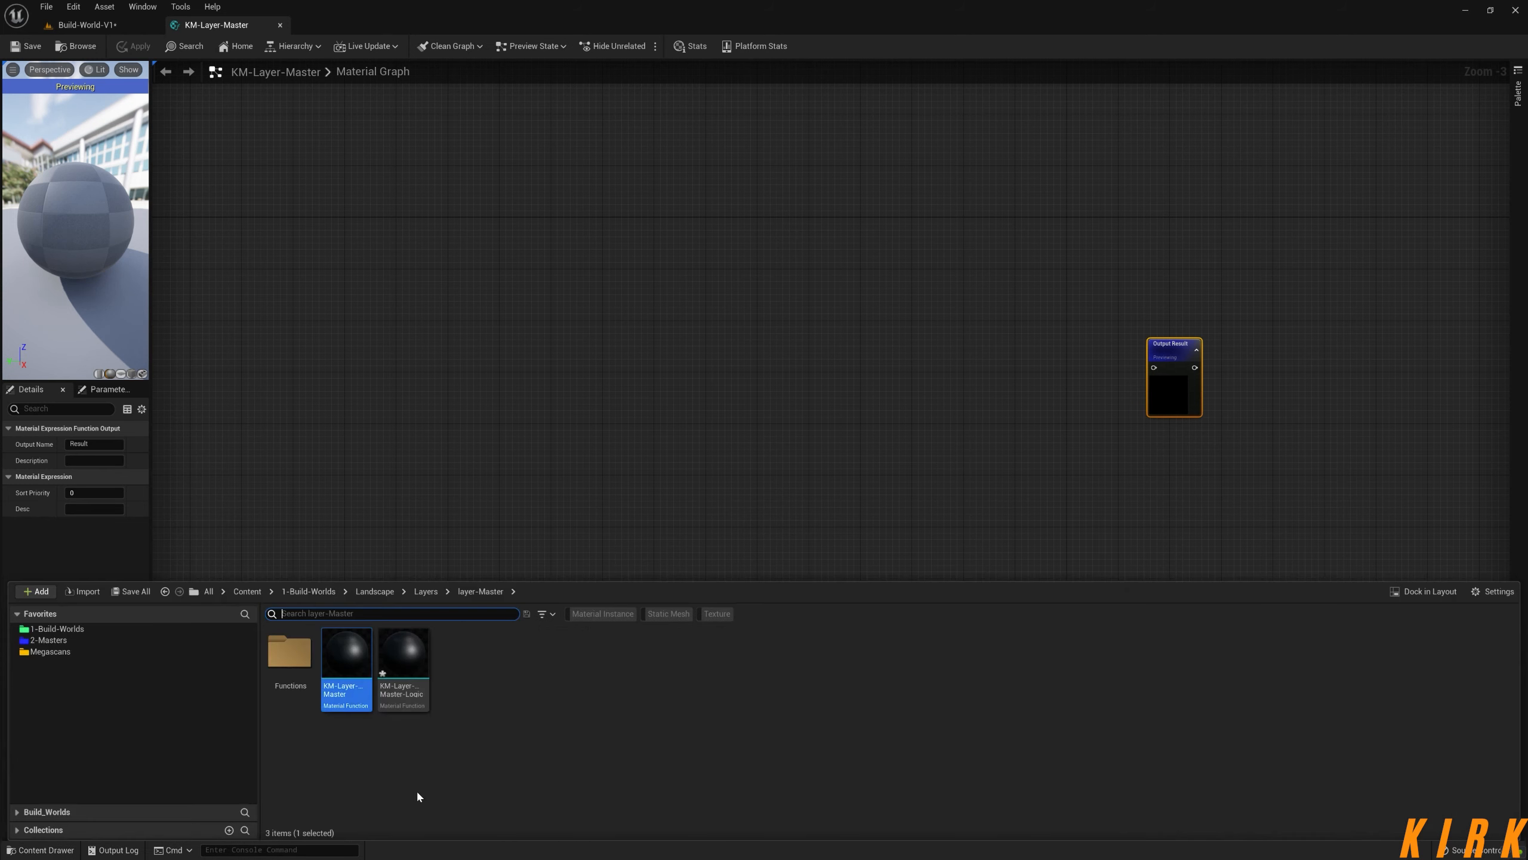
drag(391, 653, 698, 324)
click(133, 46)
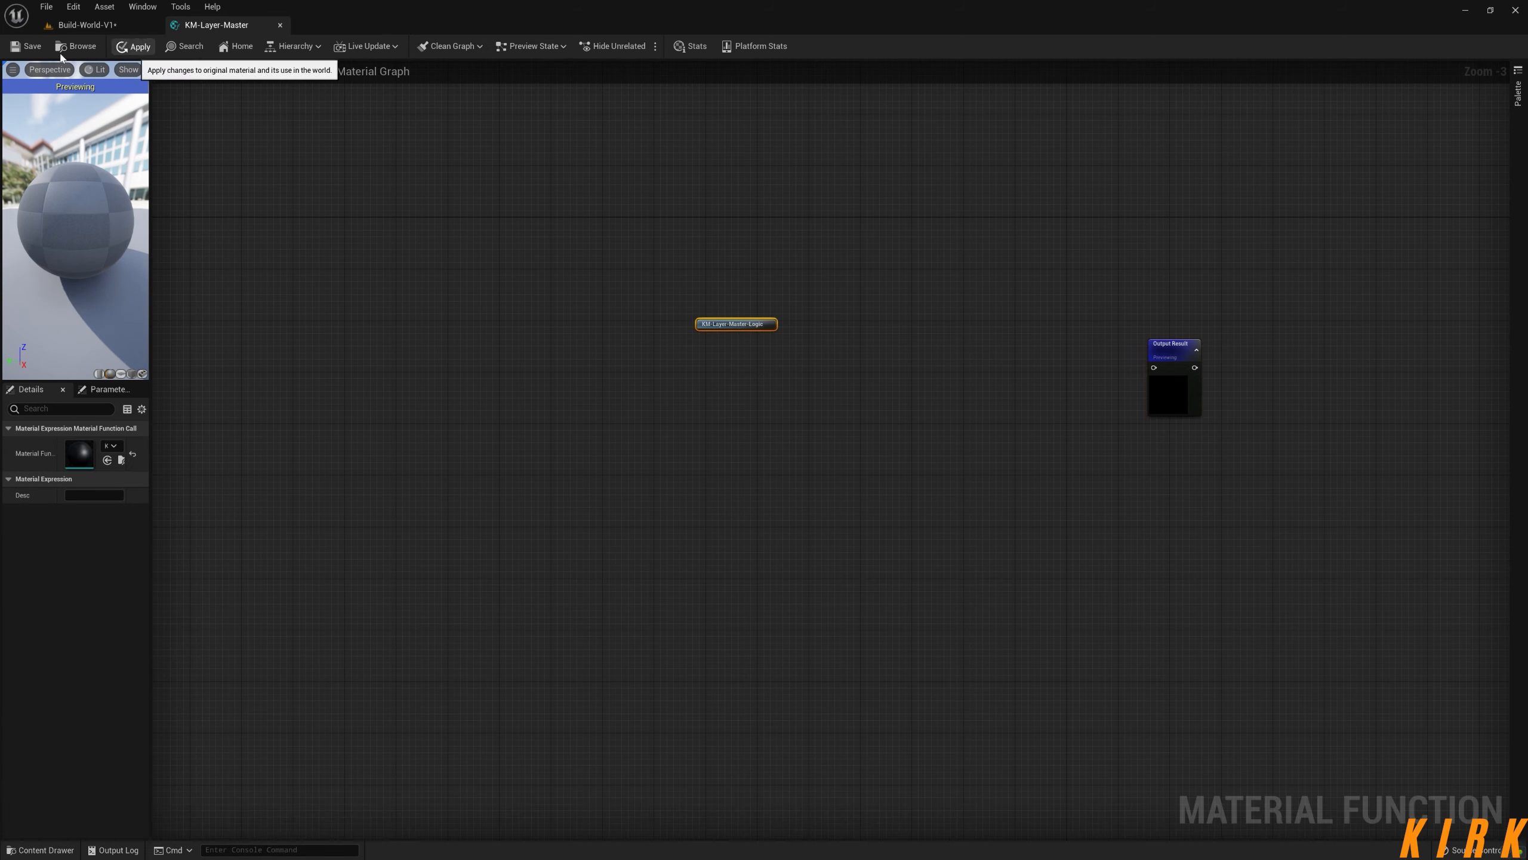
click(26, 50)
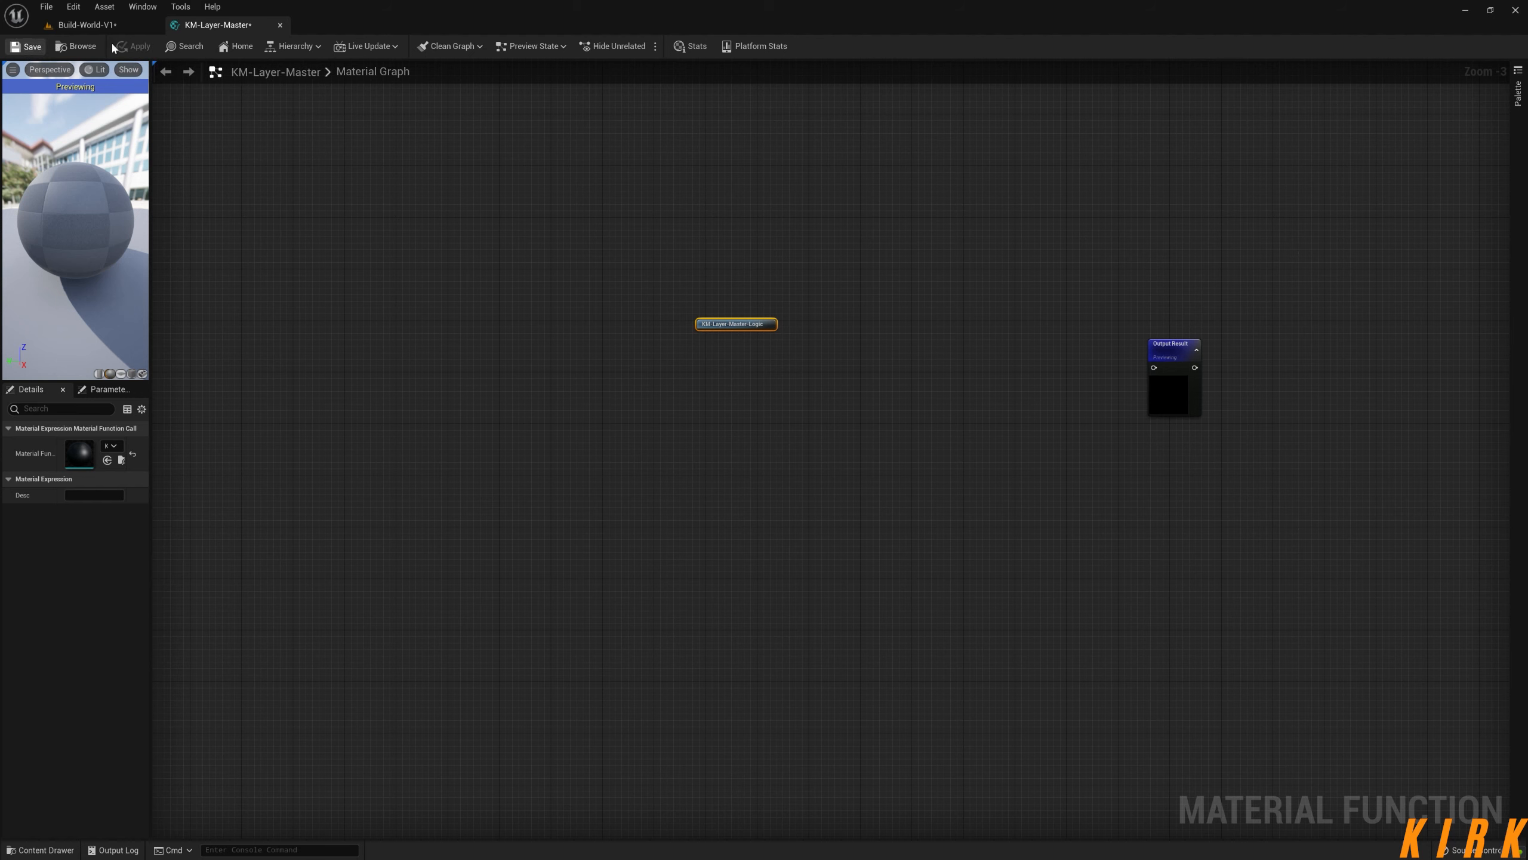
click(280, 25)
- Open the KM-Layer-Master-Logic material function and hide its stats
click(41, 850)
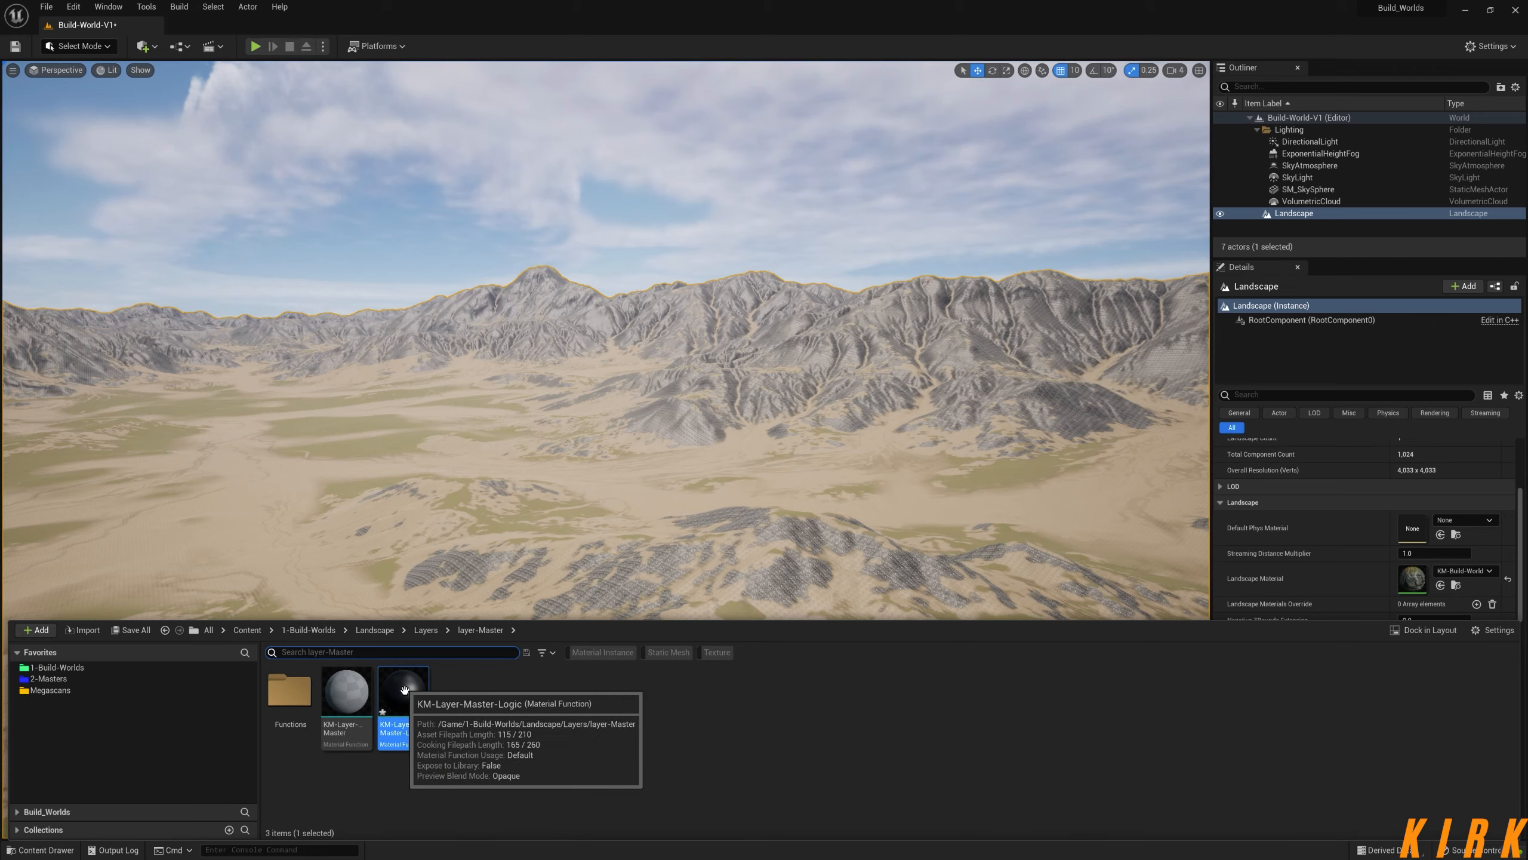
double_click(405, 691)
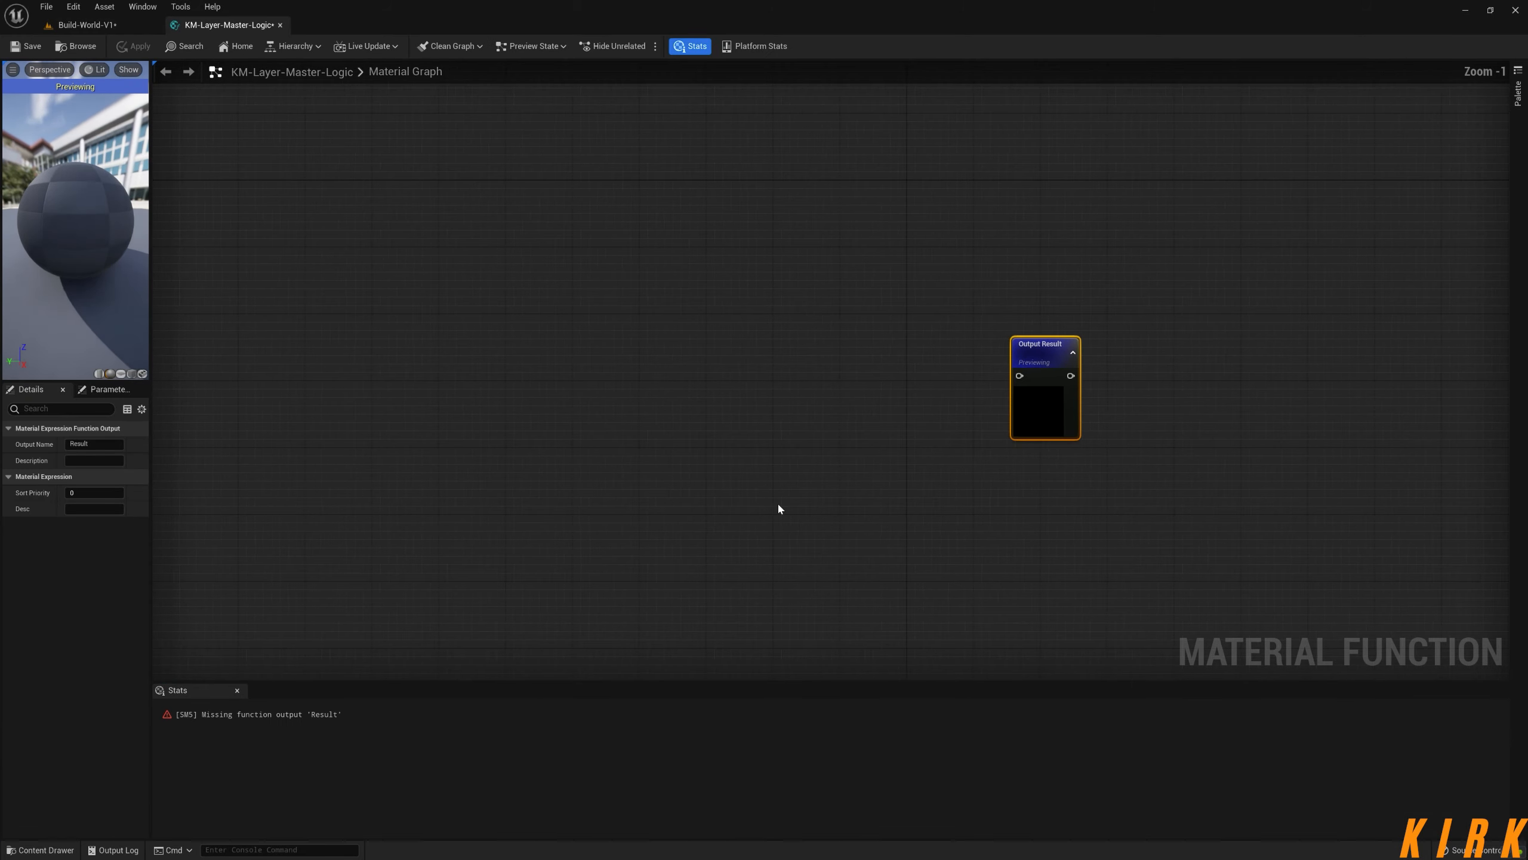
click(689, 46)
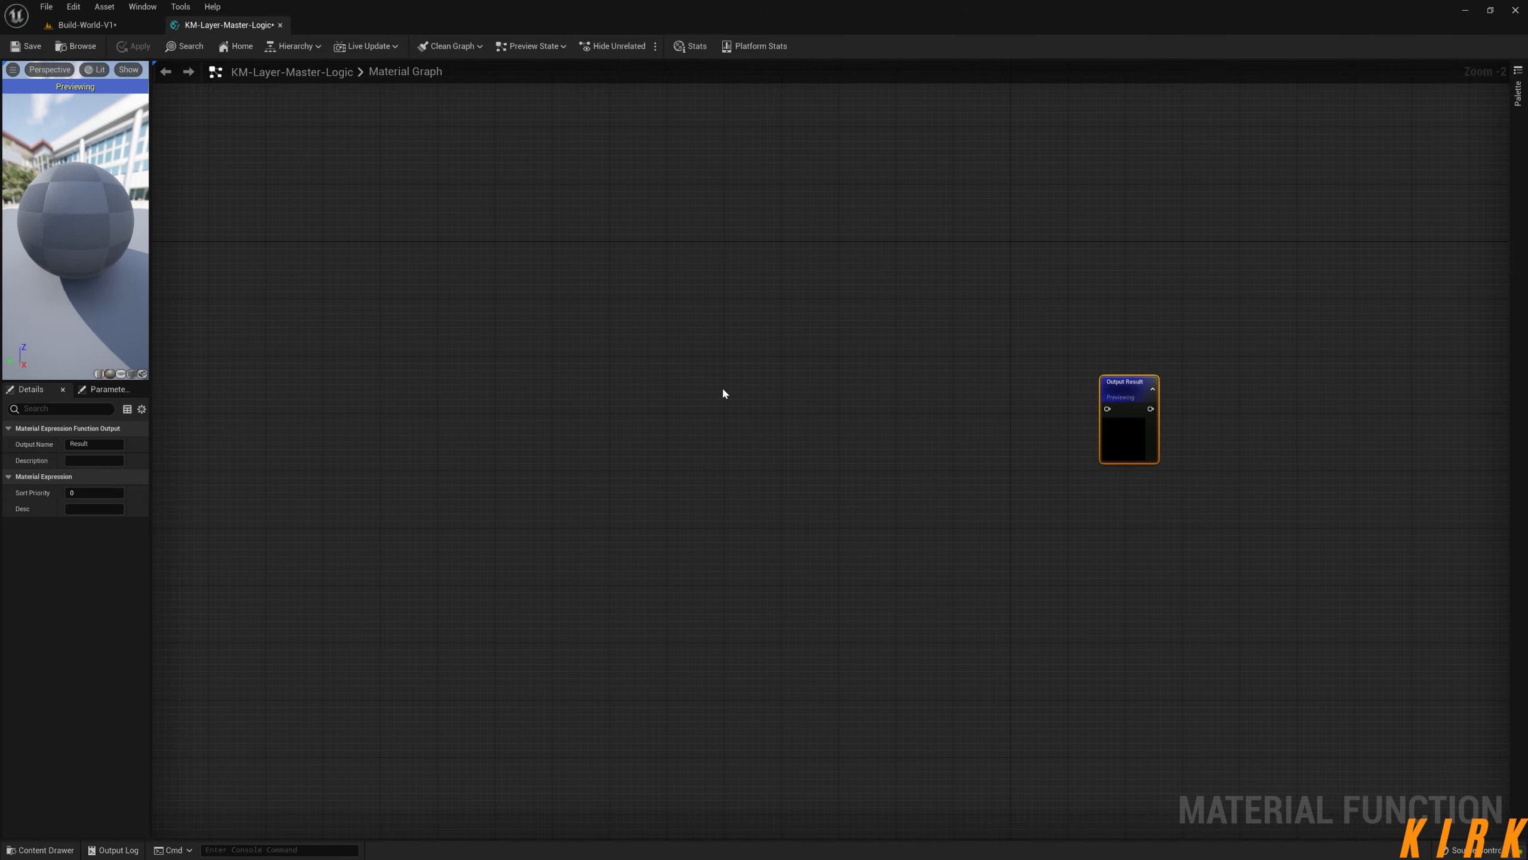
- Add a SetMaterialAttributes node feeding the Output Result node of the KM-Layer-Master-Logic graph
right_drag(823, 525, 779, 493)
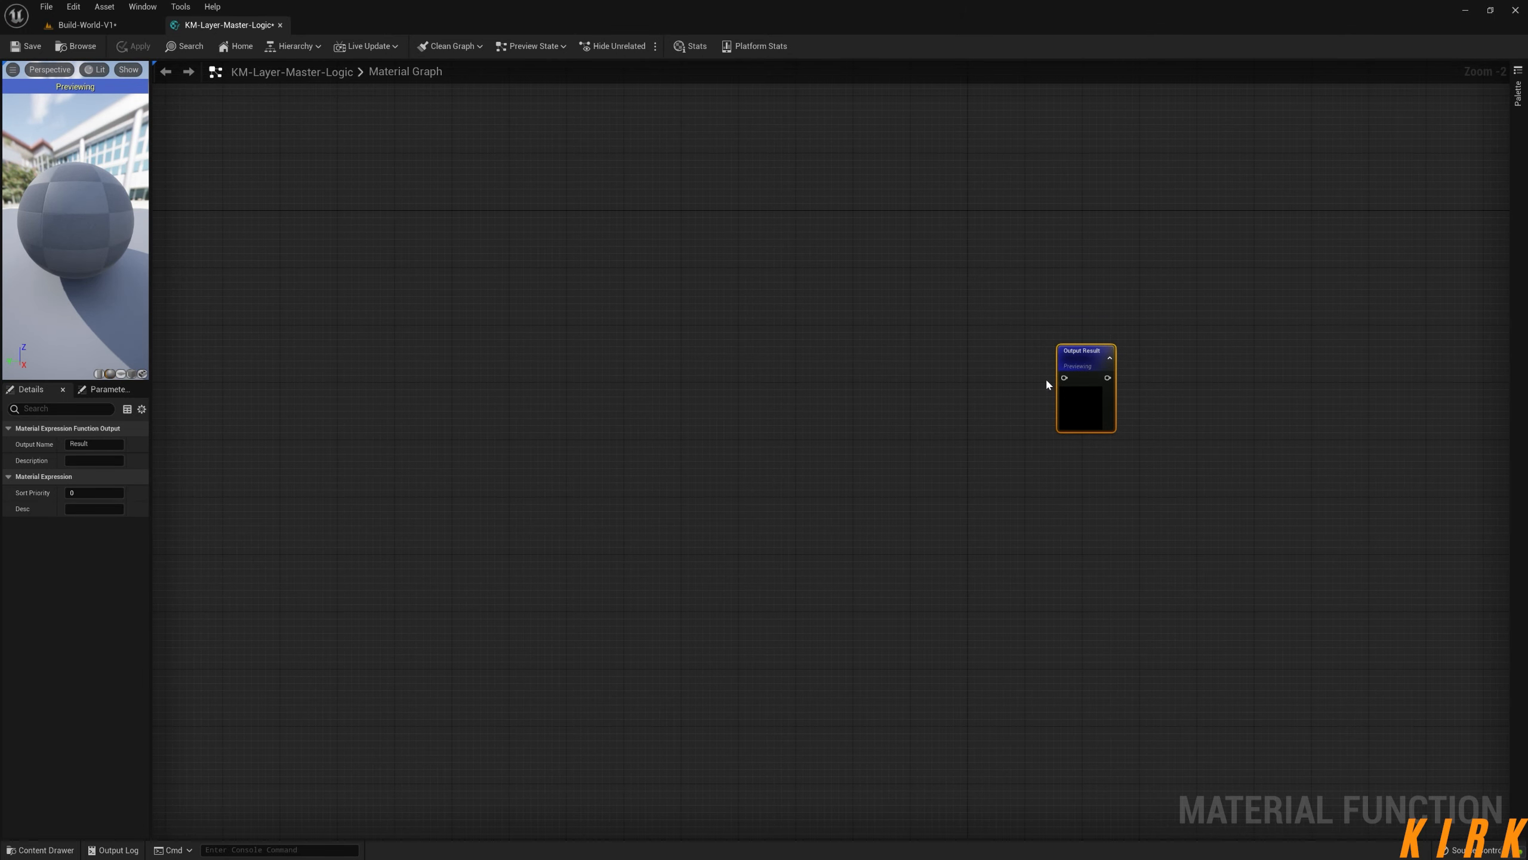
drag(1065, 378, 819, 359)
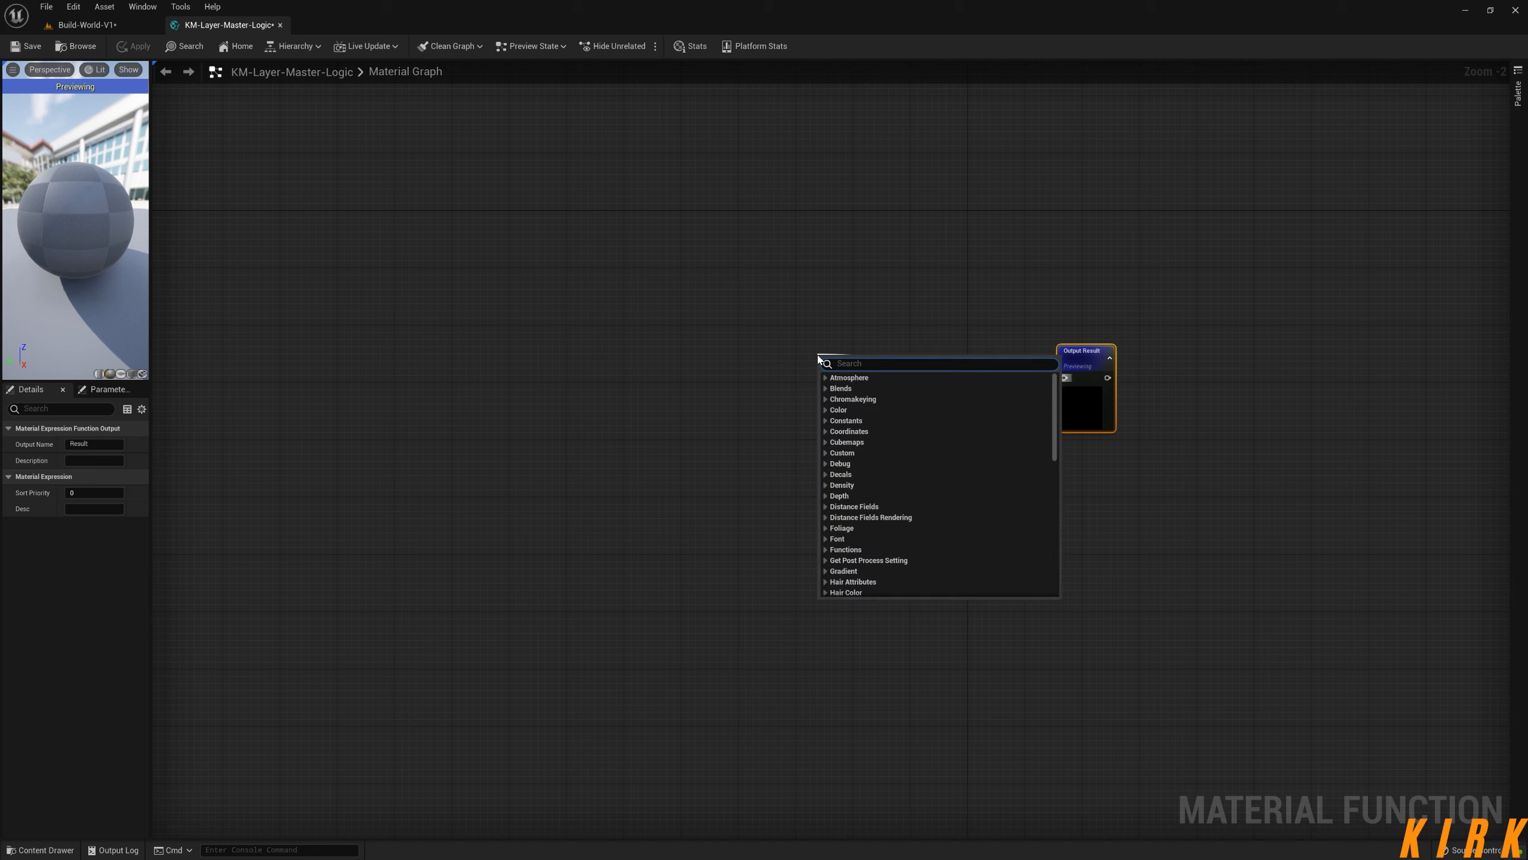
text(setma)
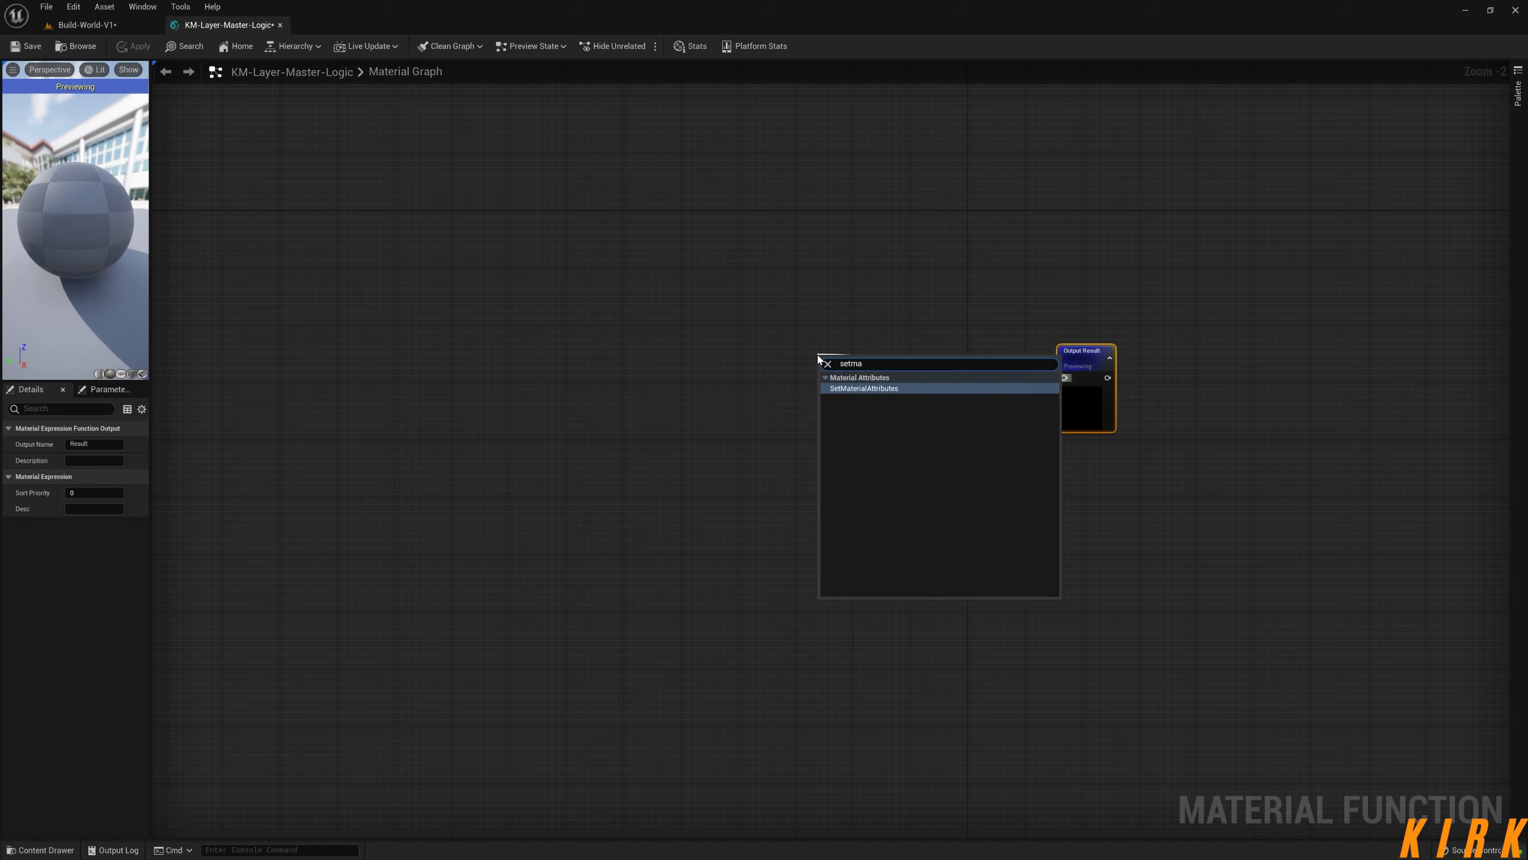
key(Return)
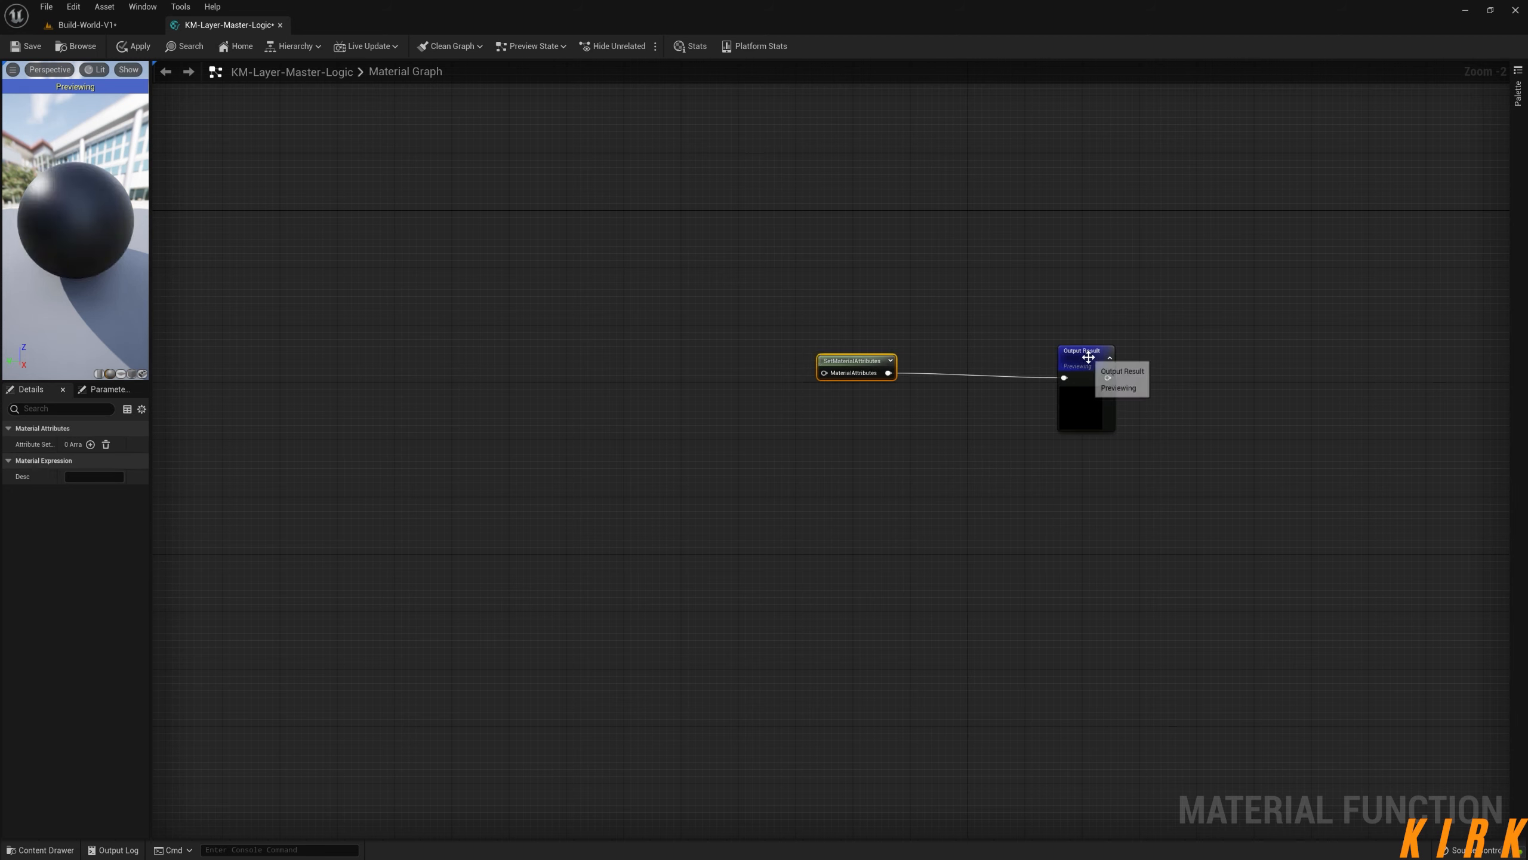
- Rename the function's output from Result to Material
click(1086, 361)
click(89, 445)
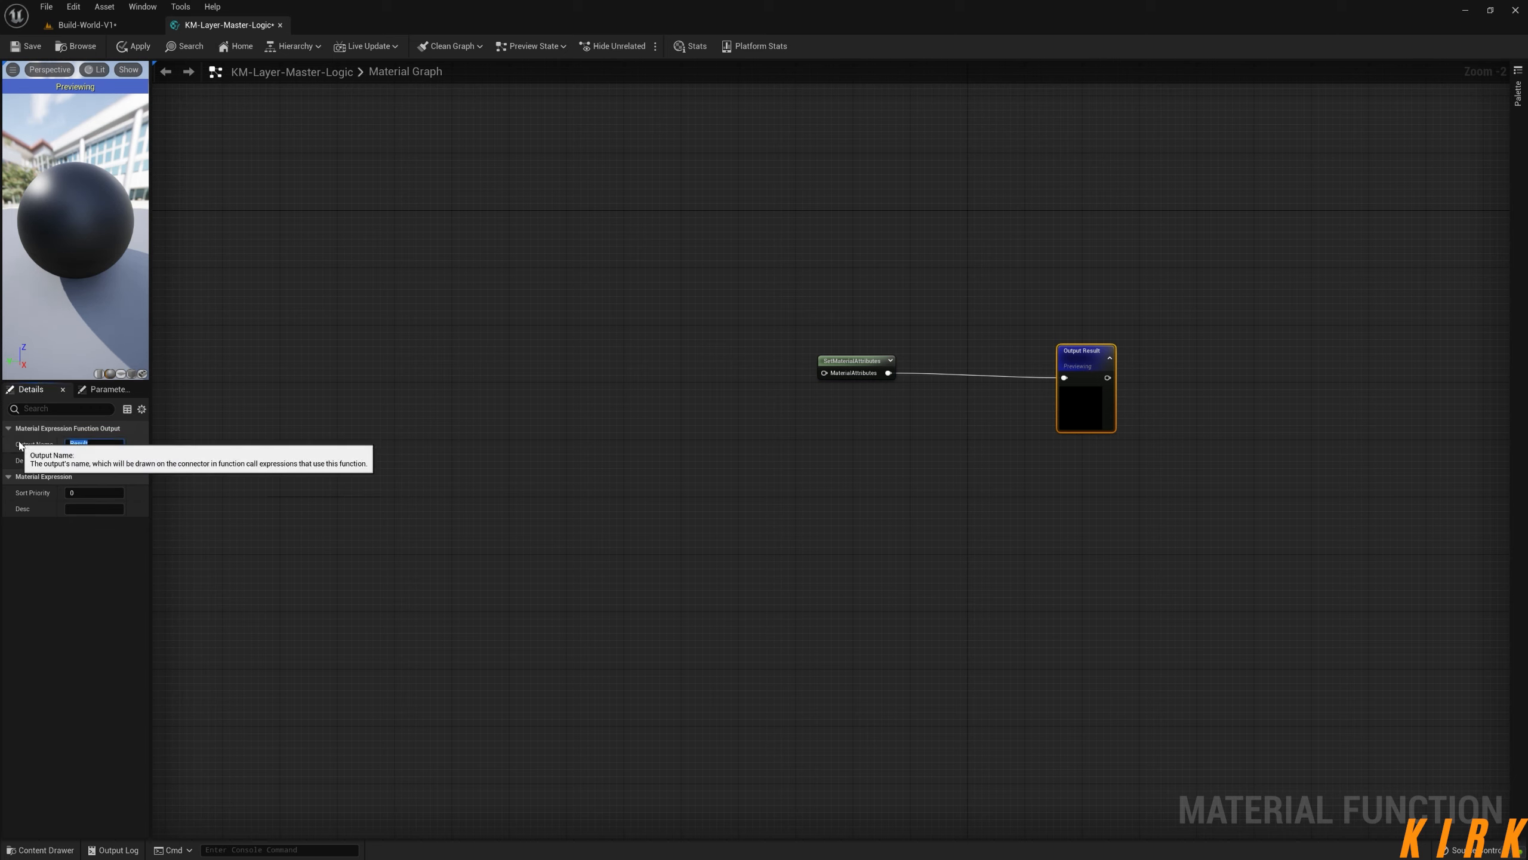
text(Material)
key(Return)
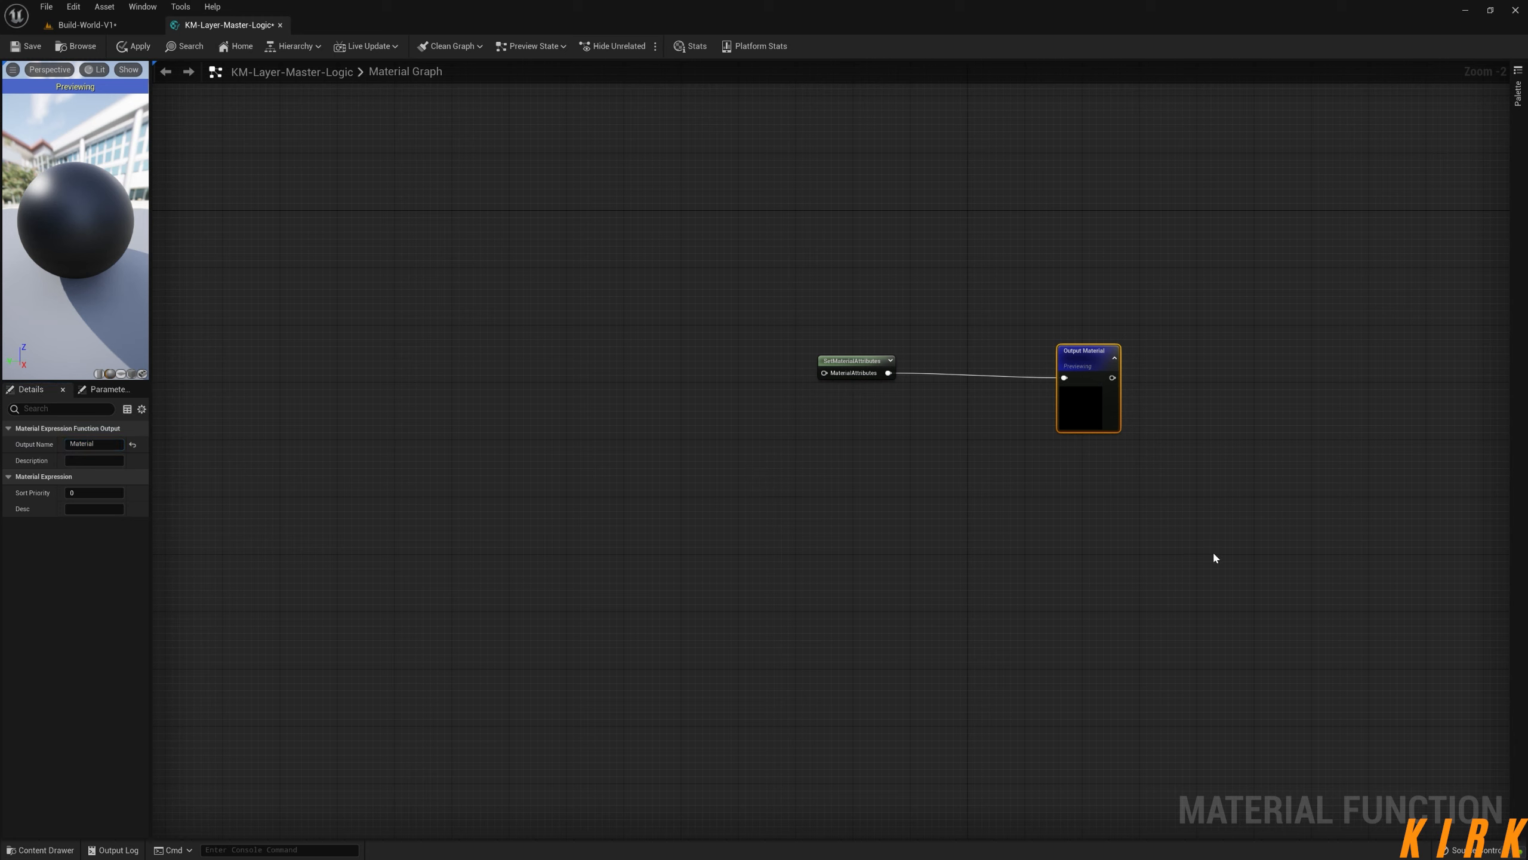
- Line up the SetMaterialAttributes node with the output, widen the details area, and add BaseColor and Normal attributes to the node
click(945, 429)
mouse_move(865, 360)
mouse_down()
mouse_move(899, 337)
mouse_move(867, 367)
mouse_move(883, 369)
mouse_up()
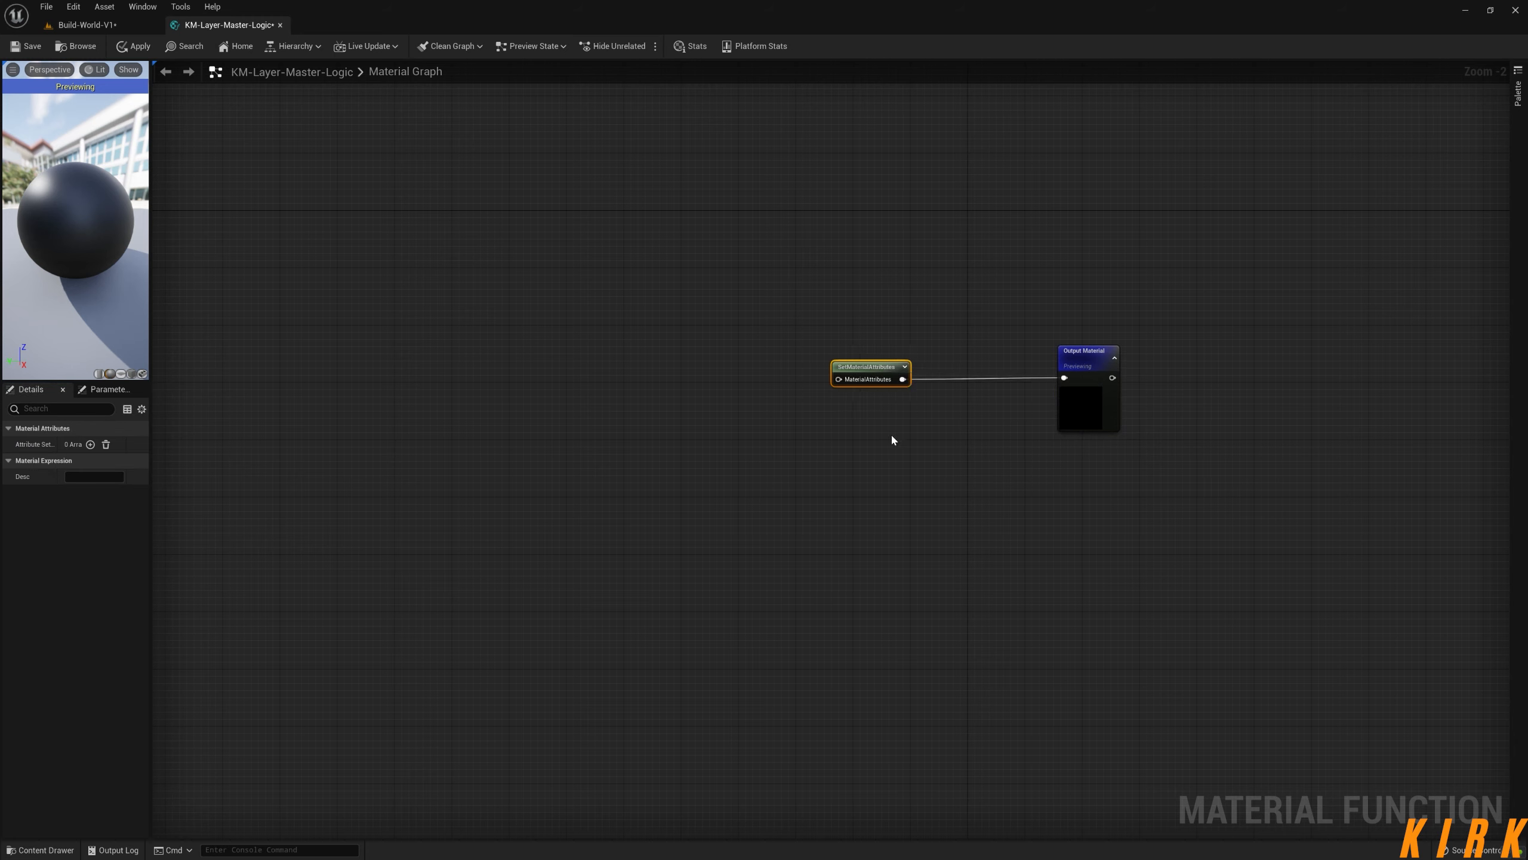
mouse_move(874, 364)
mouse_down()
mouse_move(930, 328)
mouse_move(873, 367)
mouse_up()
drag(150, 456, 234, 461)
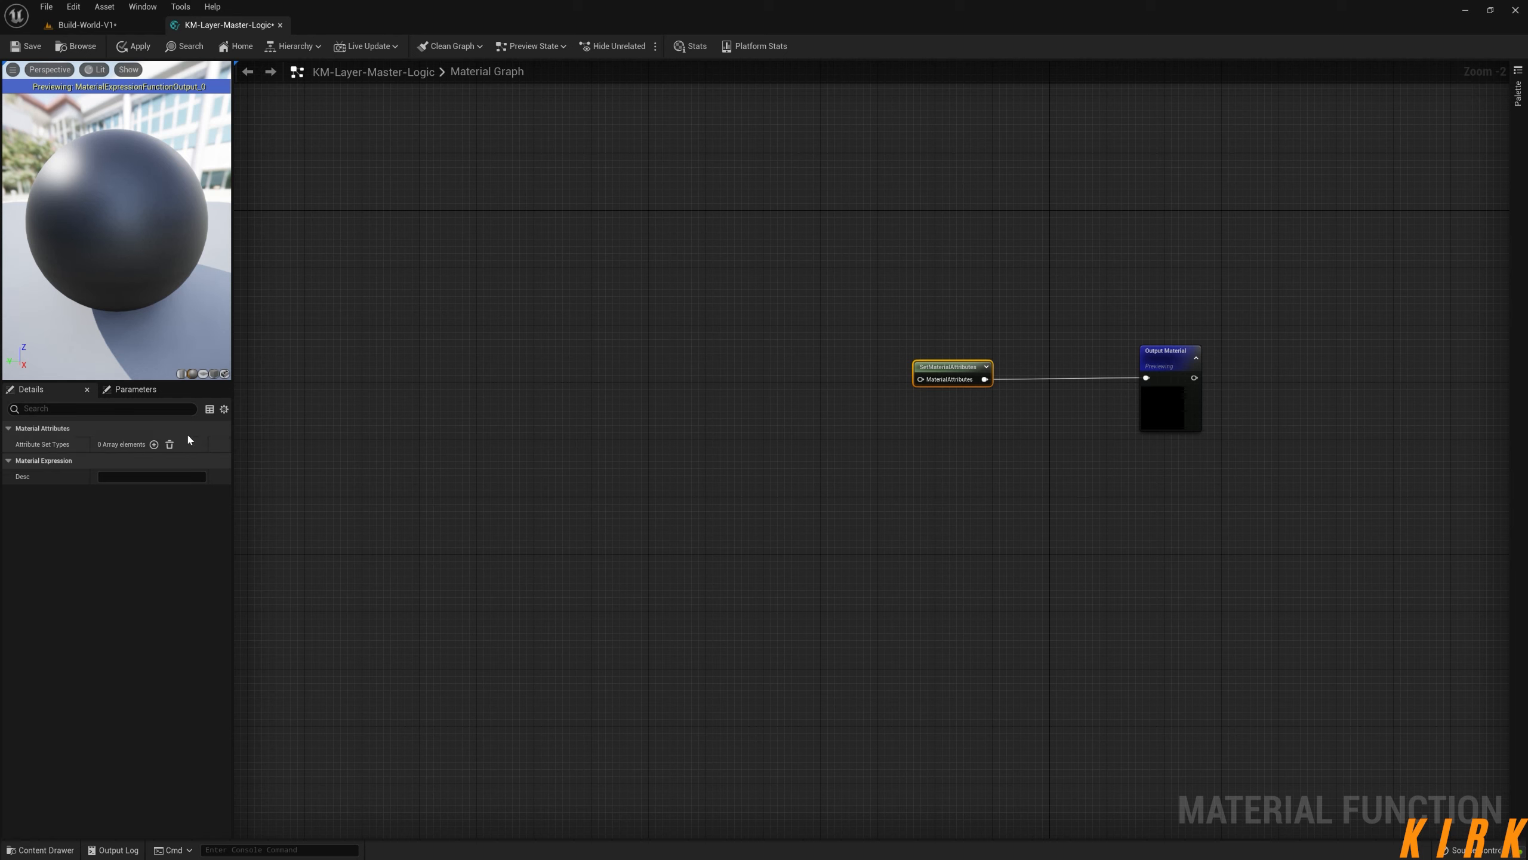
click(154, 444)
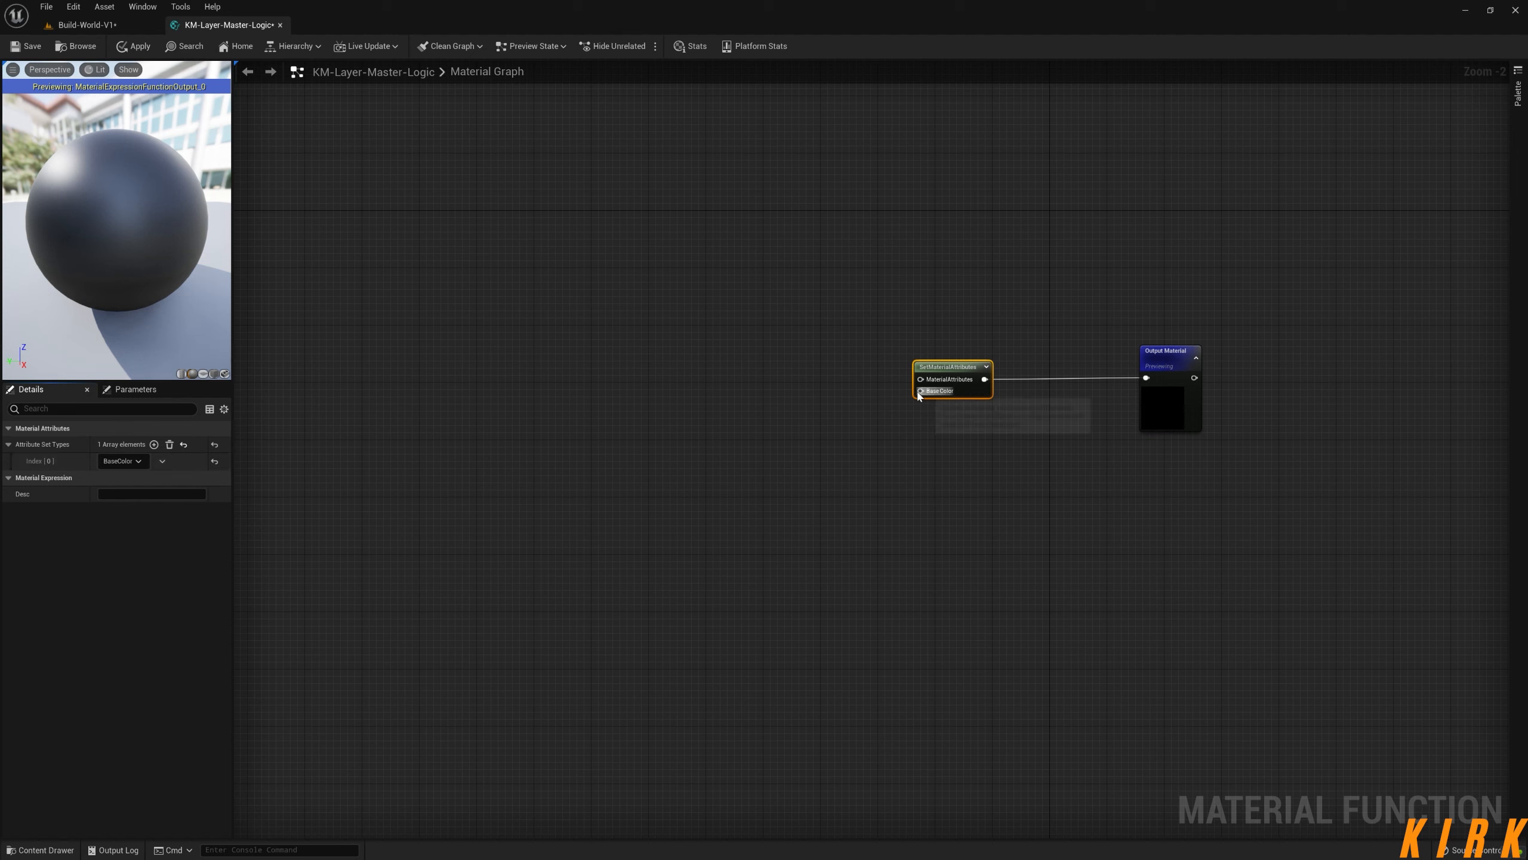
click(154, 445)
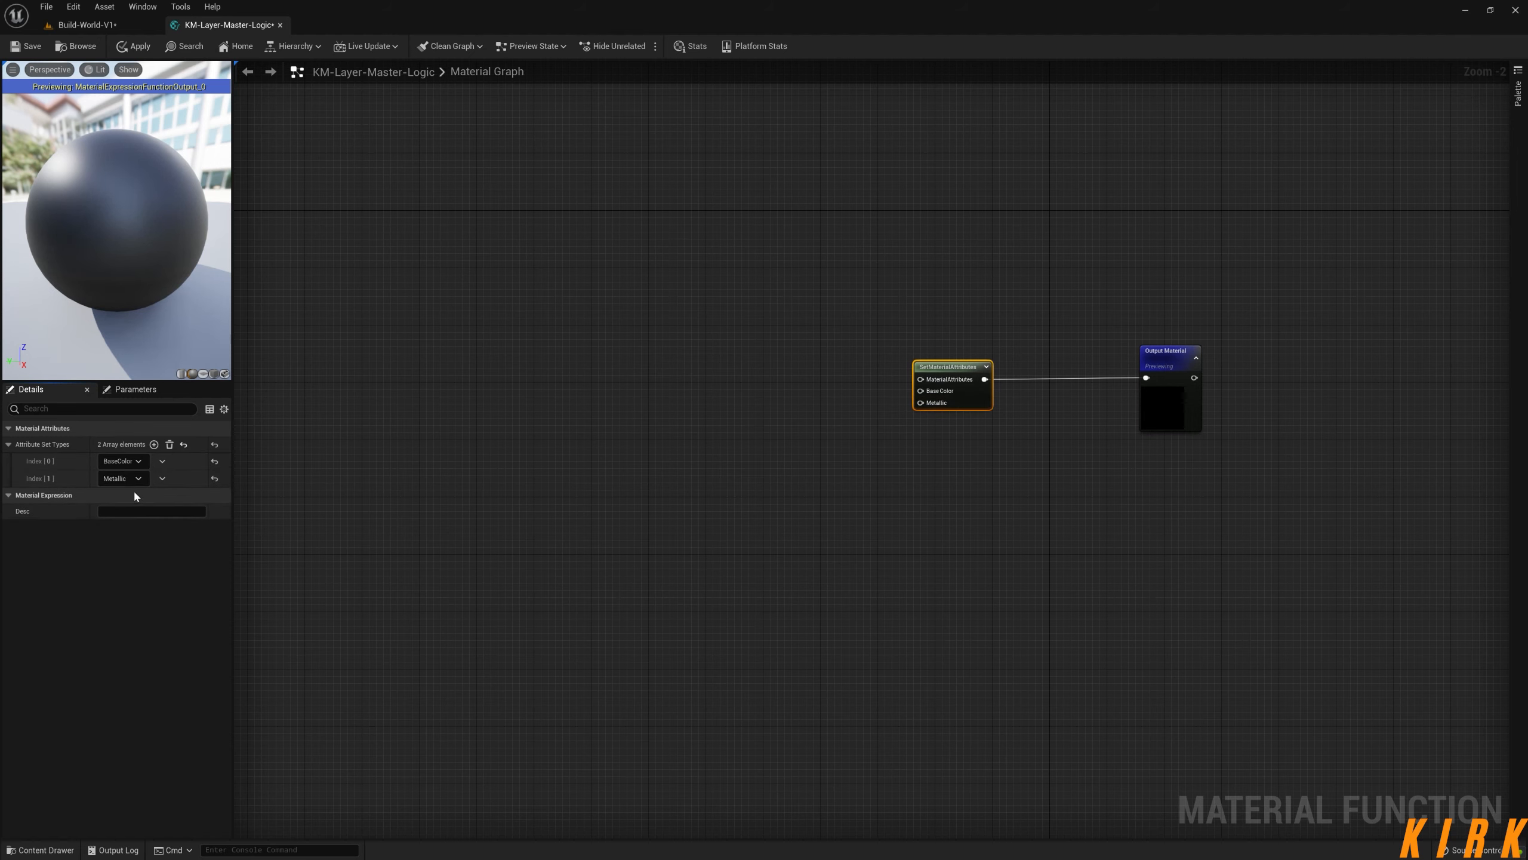
click(137, 478)
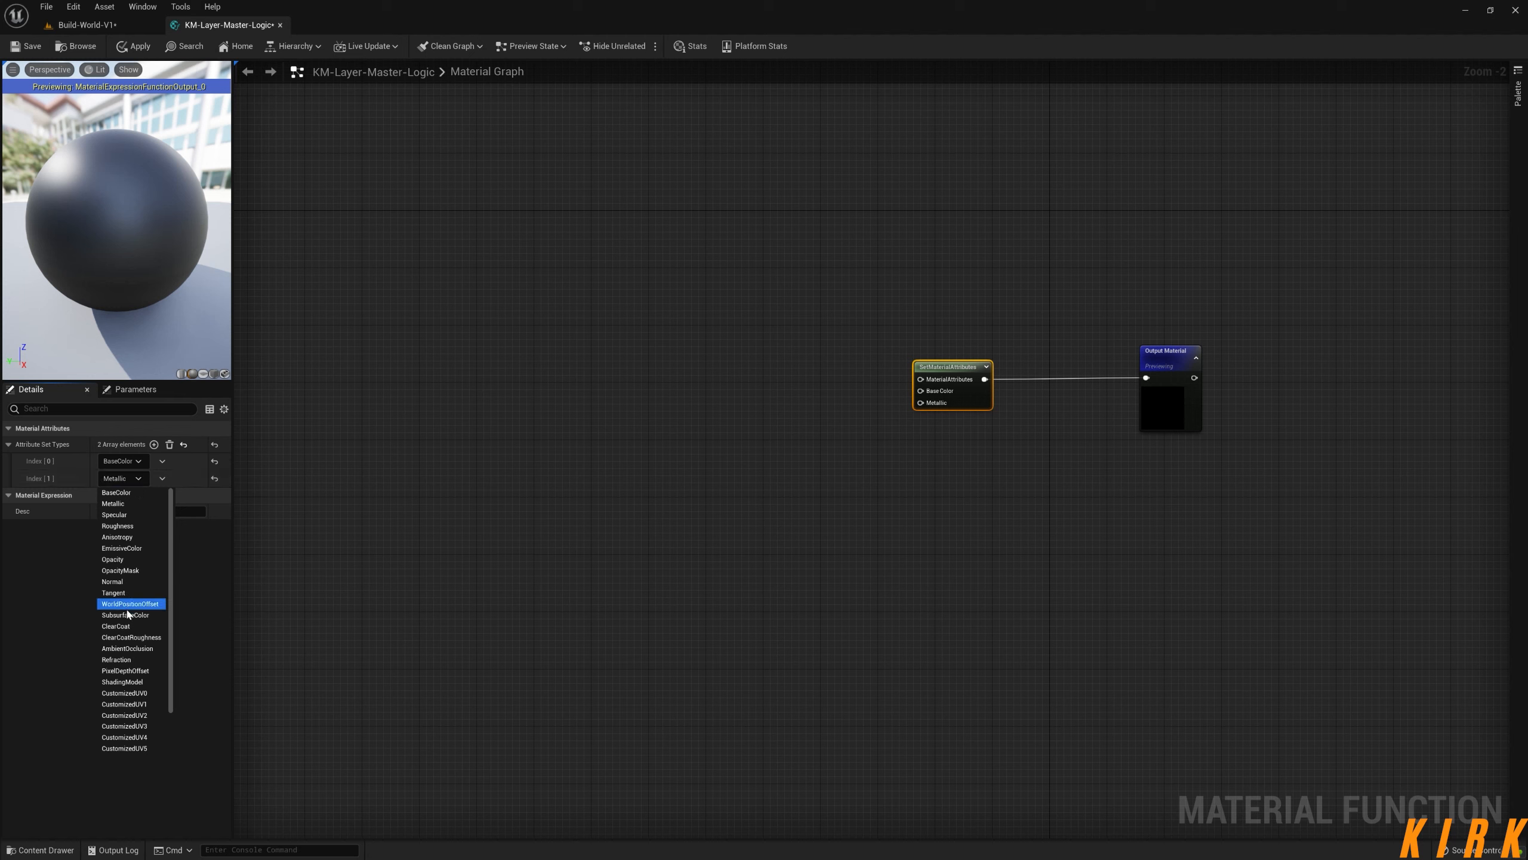
click(114, 582)
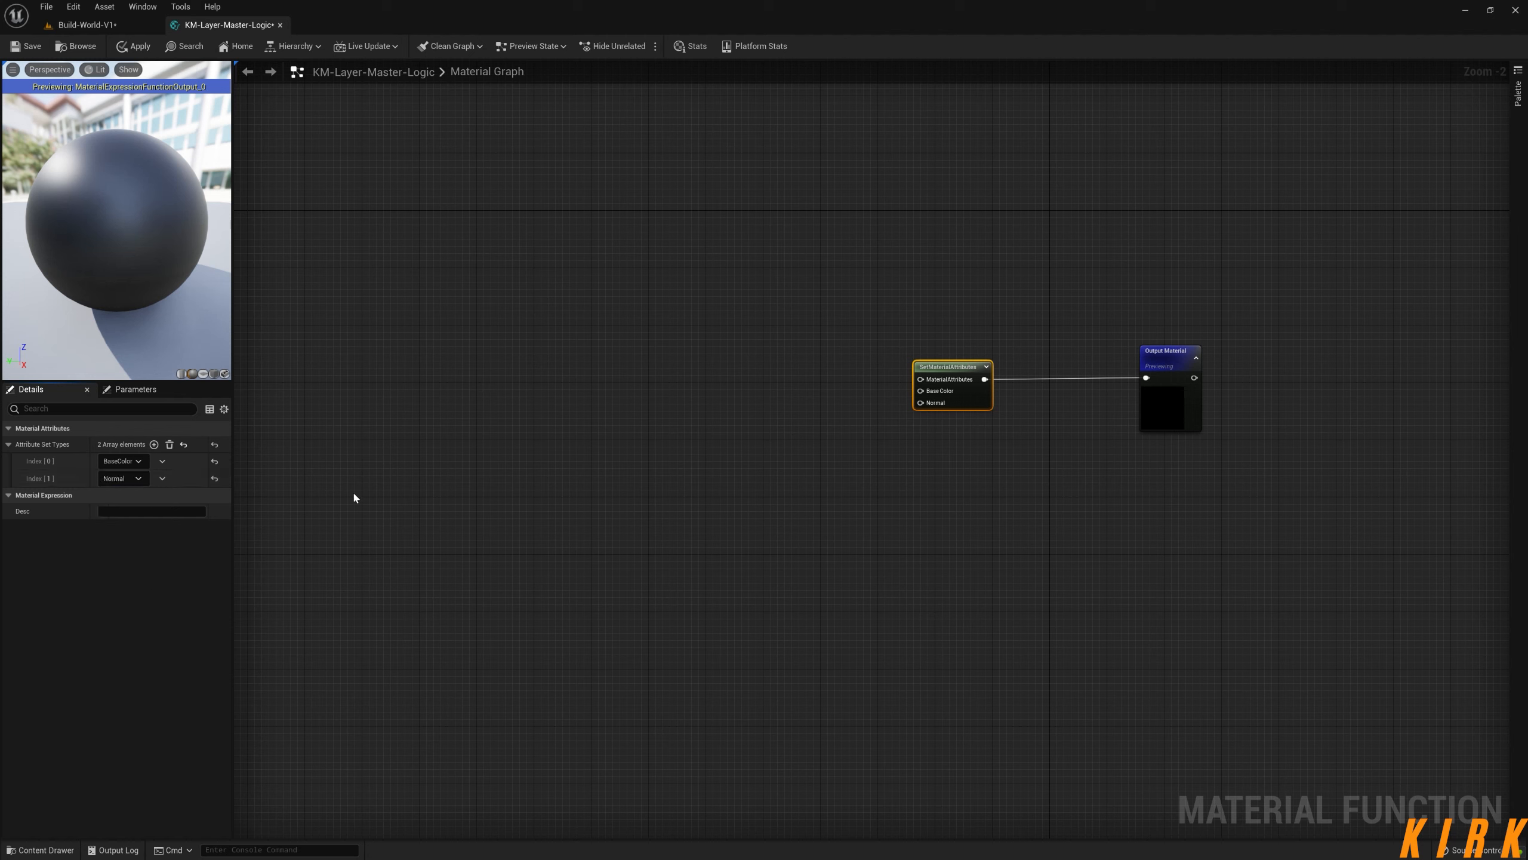
- Add AmbientOcclusion, Roughness and WorldPositionOffset attributes to the SetMaterialAttributes node
click(154, 445)
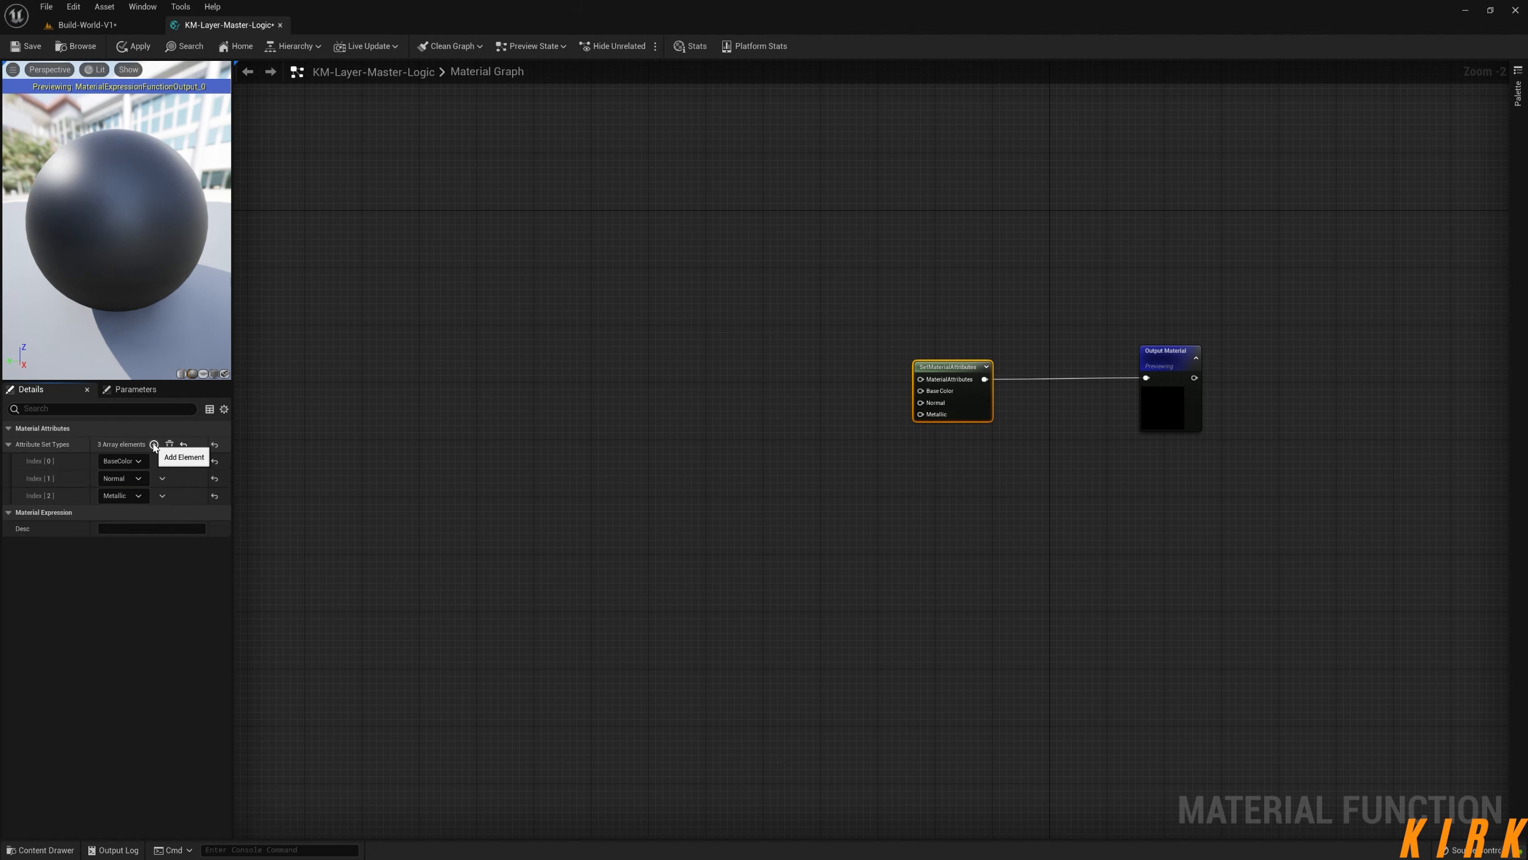
click(137, 495)
click(128, 665)
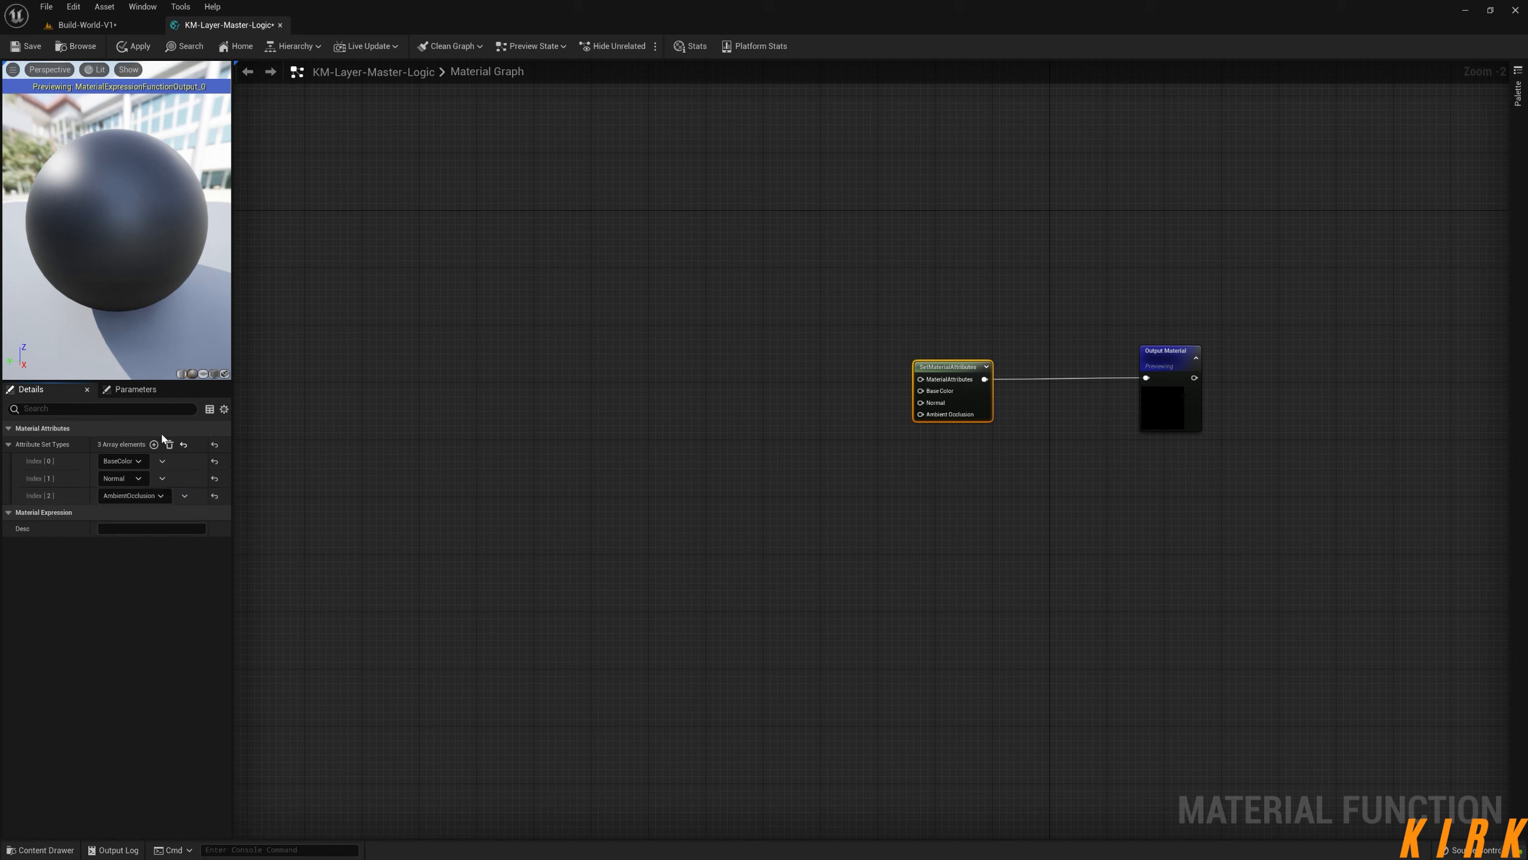
click(154, 444)
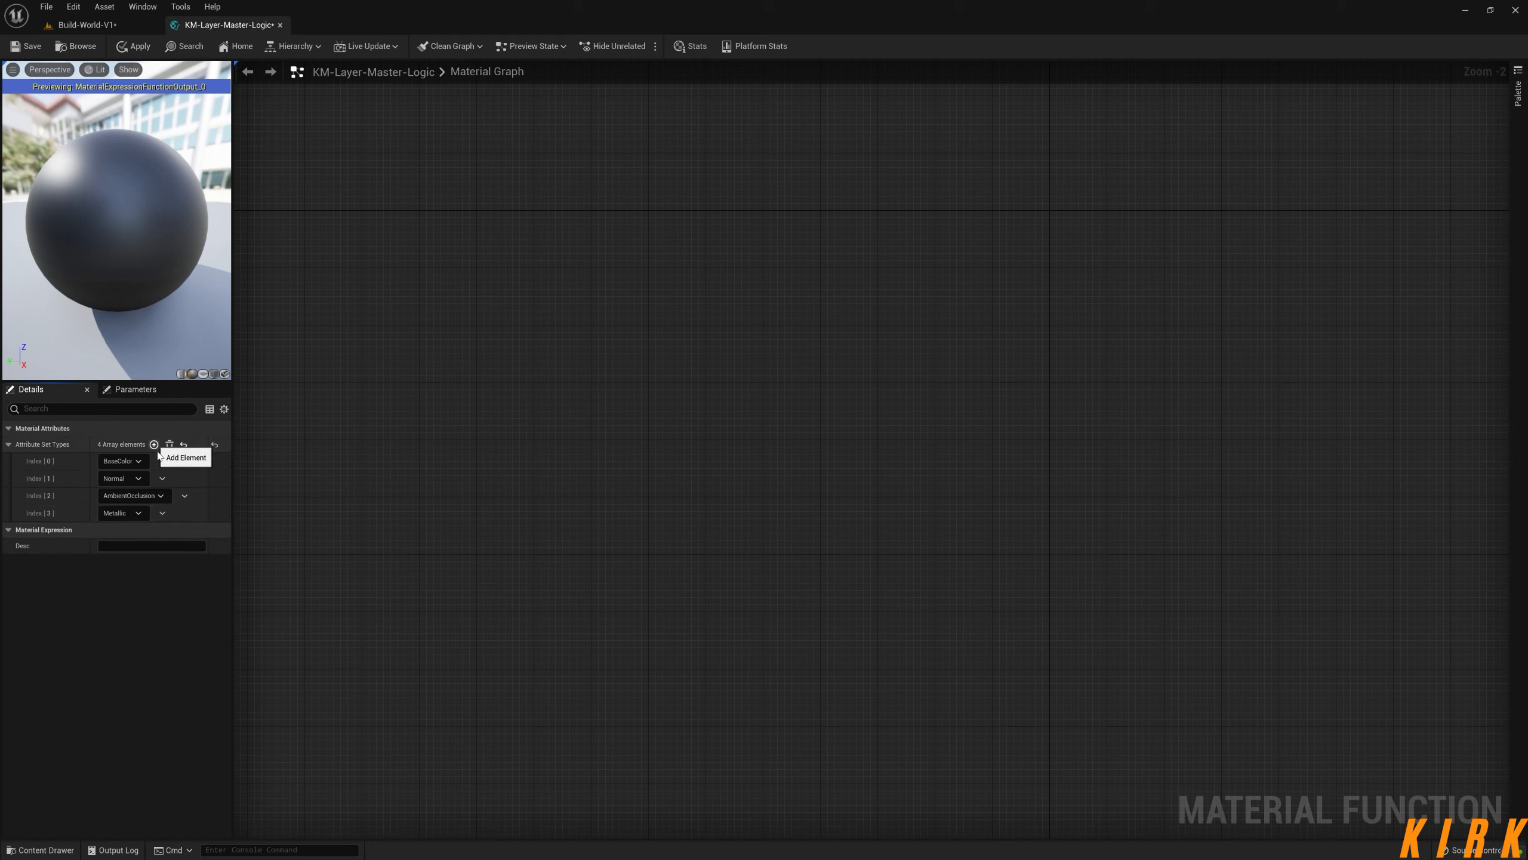
click(123, 513)
click(136, 560)
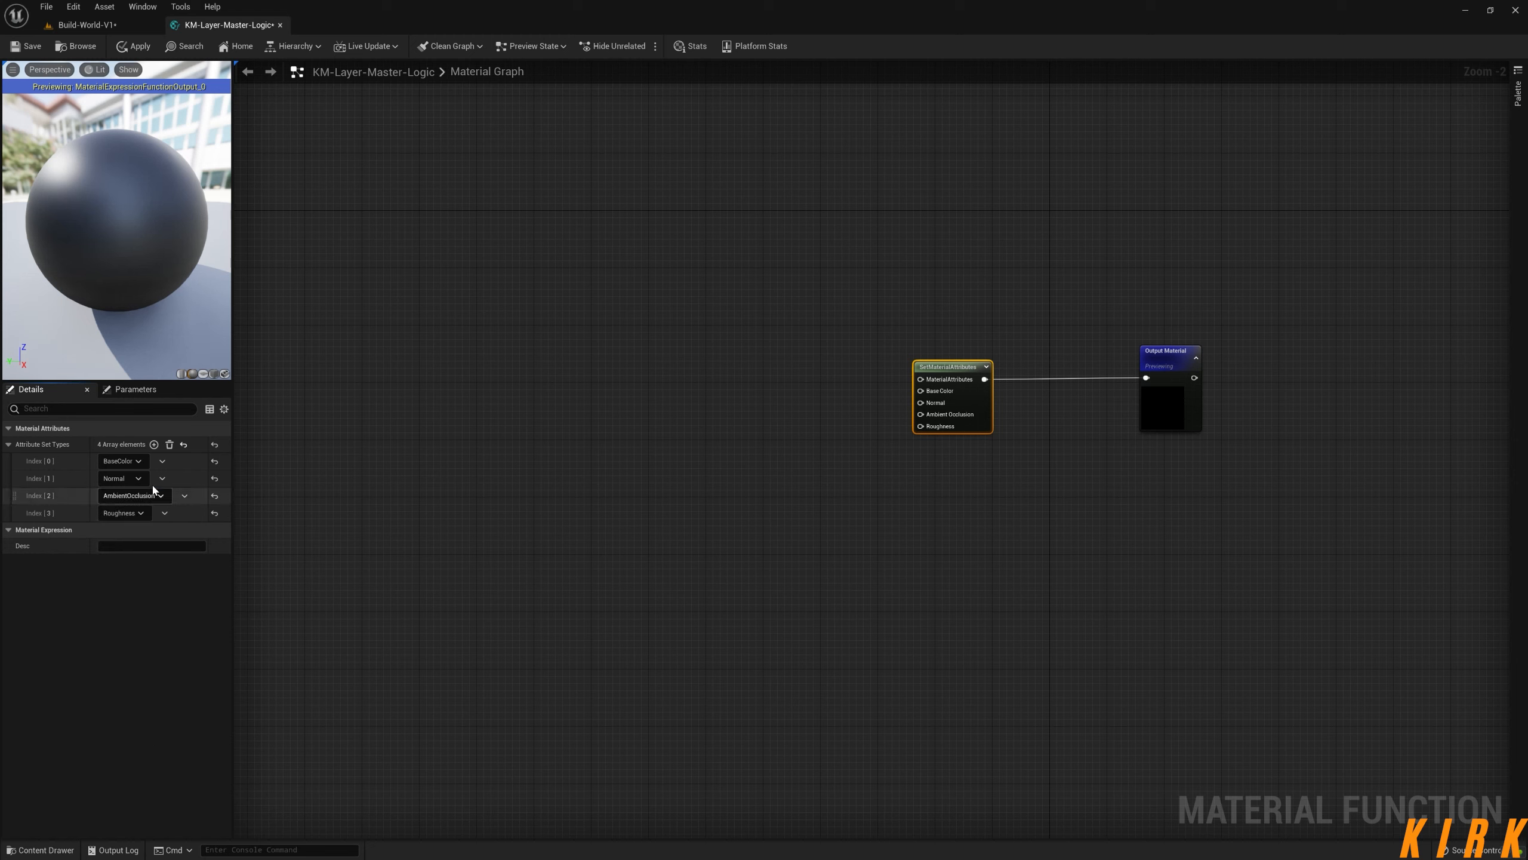
click(154, 444)
click(138, 531)
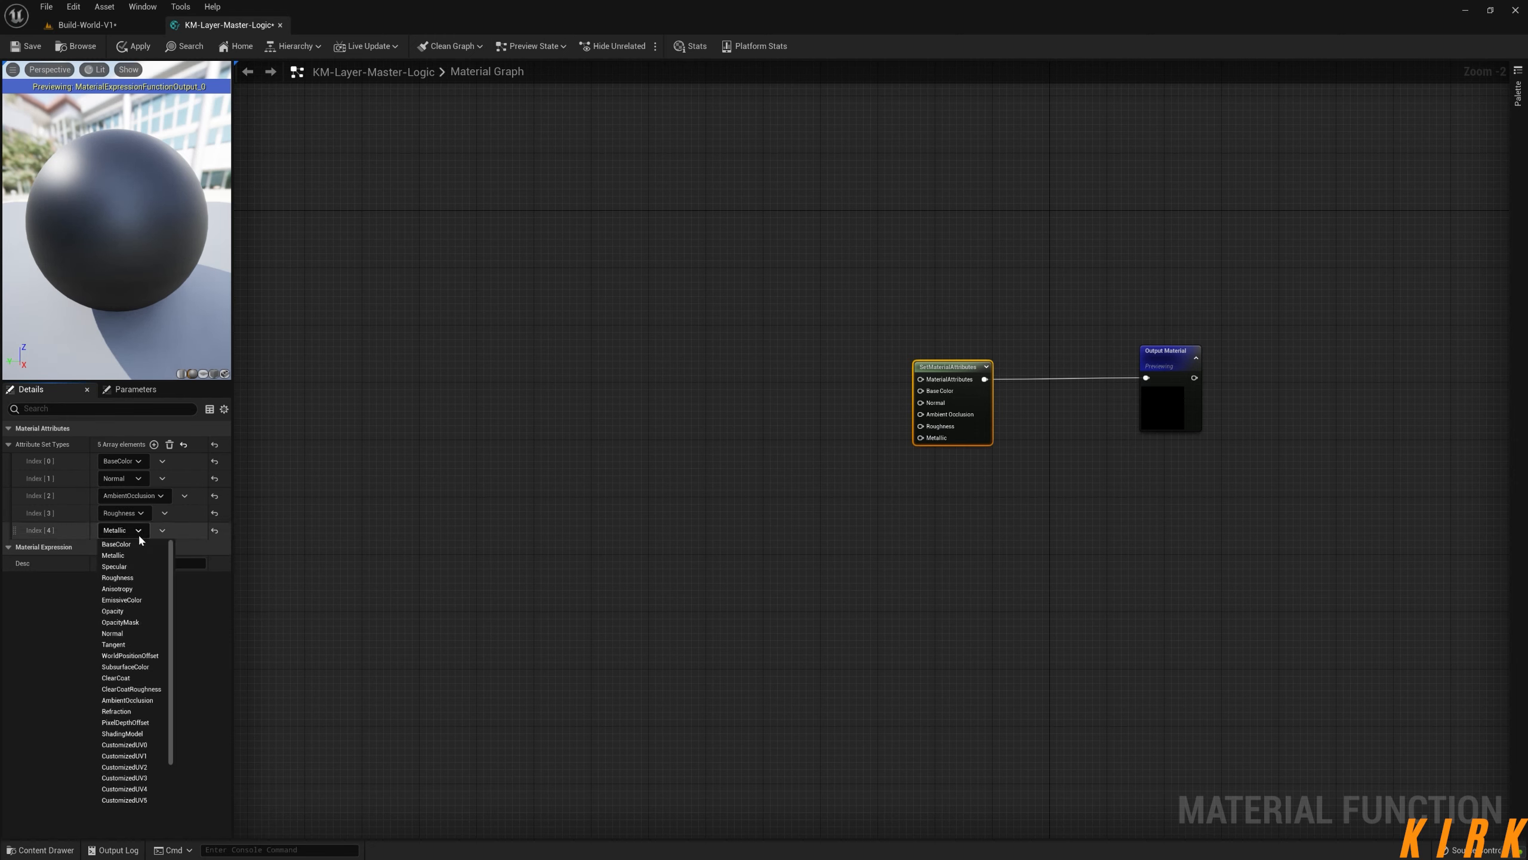
click(131, 656)
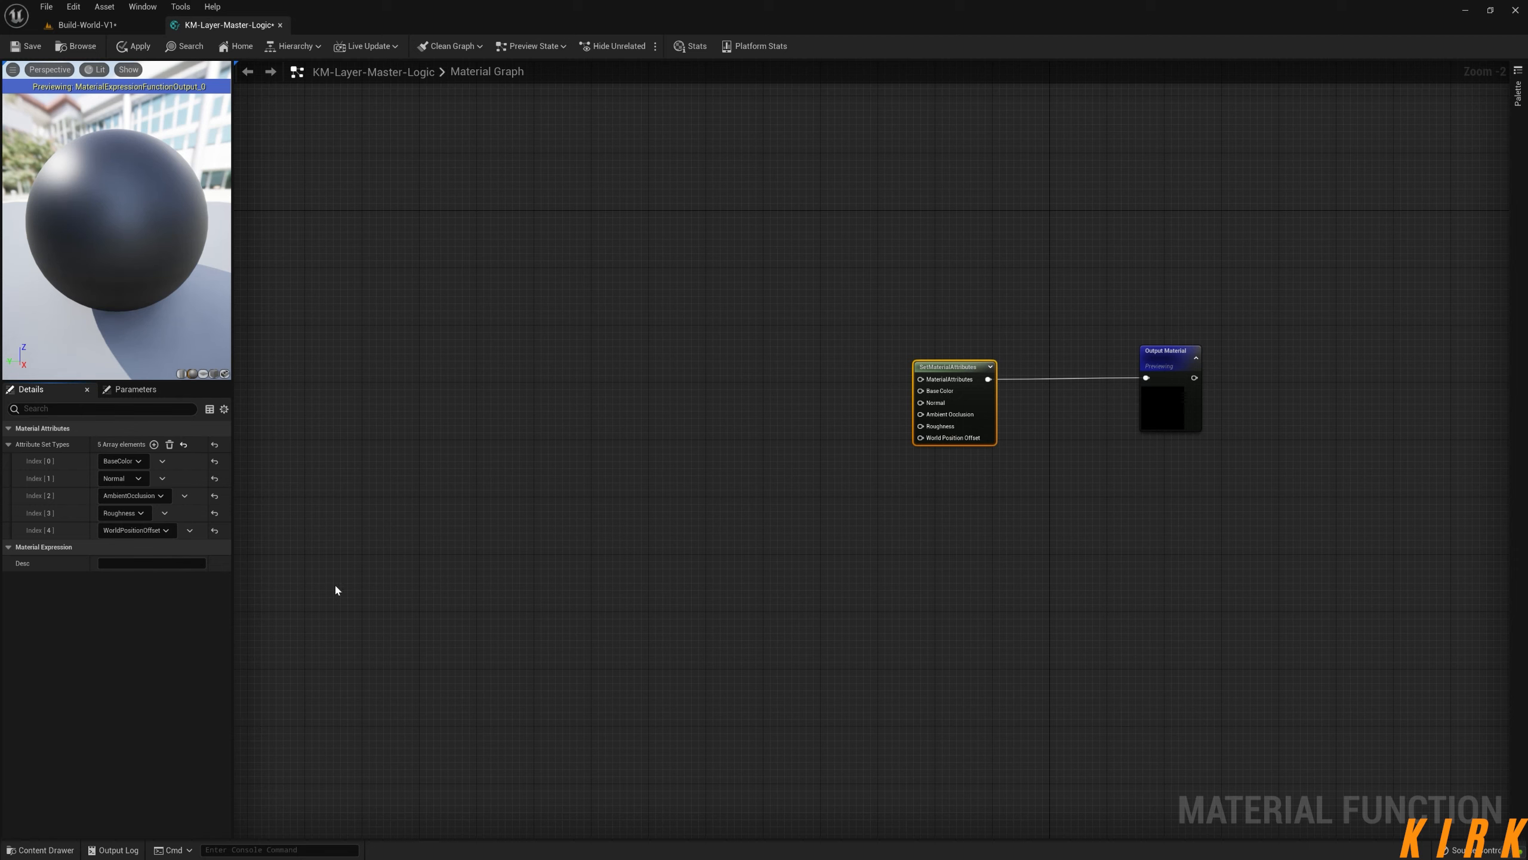
- Move the SetMaterialAttributes node closer to the Material output, then apply and save the KM-Layer-Master-Logic function
drag(951, 366, 993, 360)
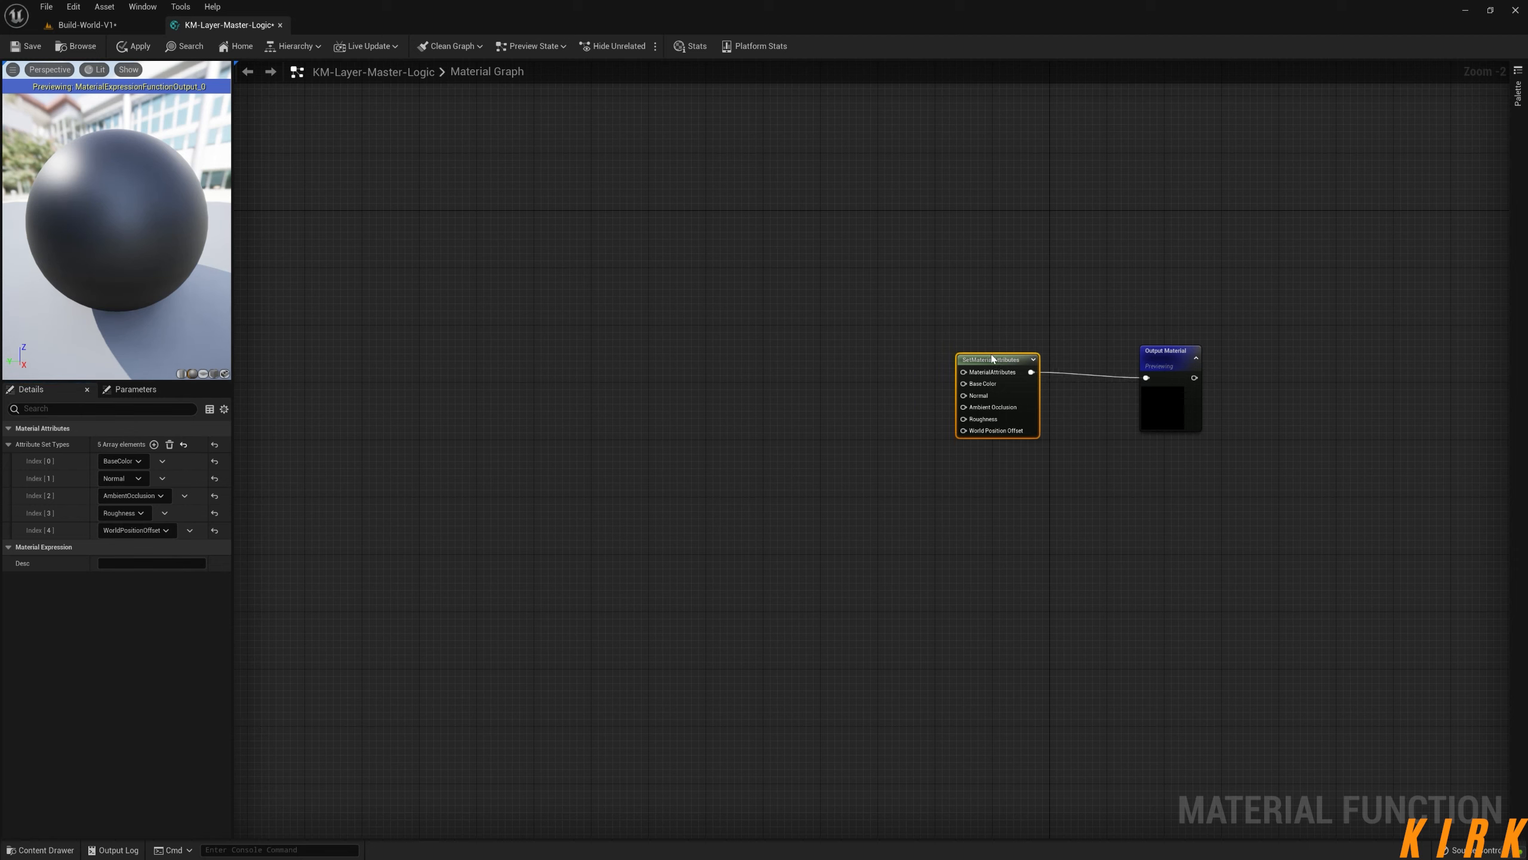
click(135, 47)
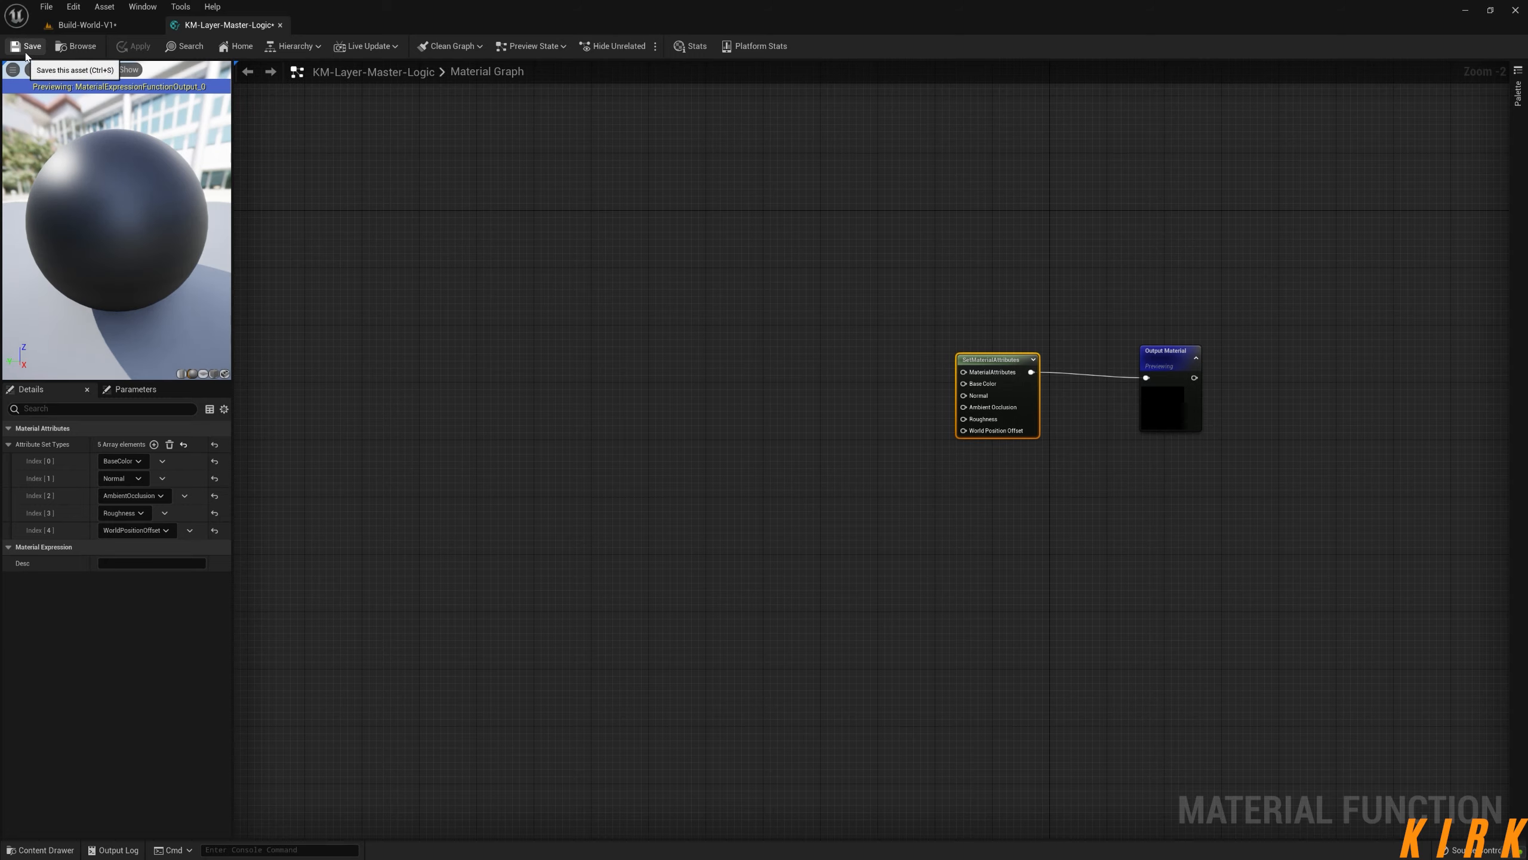
click(29, 47)
- Create a material function named KM-Sample-Blend in the Functions folder inside layer-Master
right_drag(796, 385, 761, 434)
scroll(542, 475, down, 2)
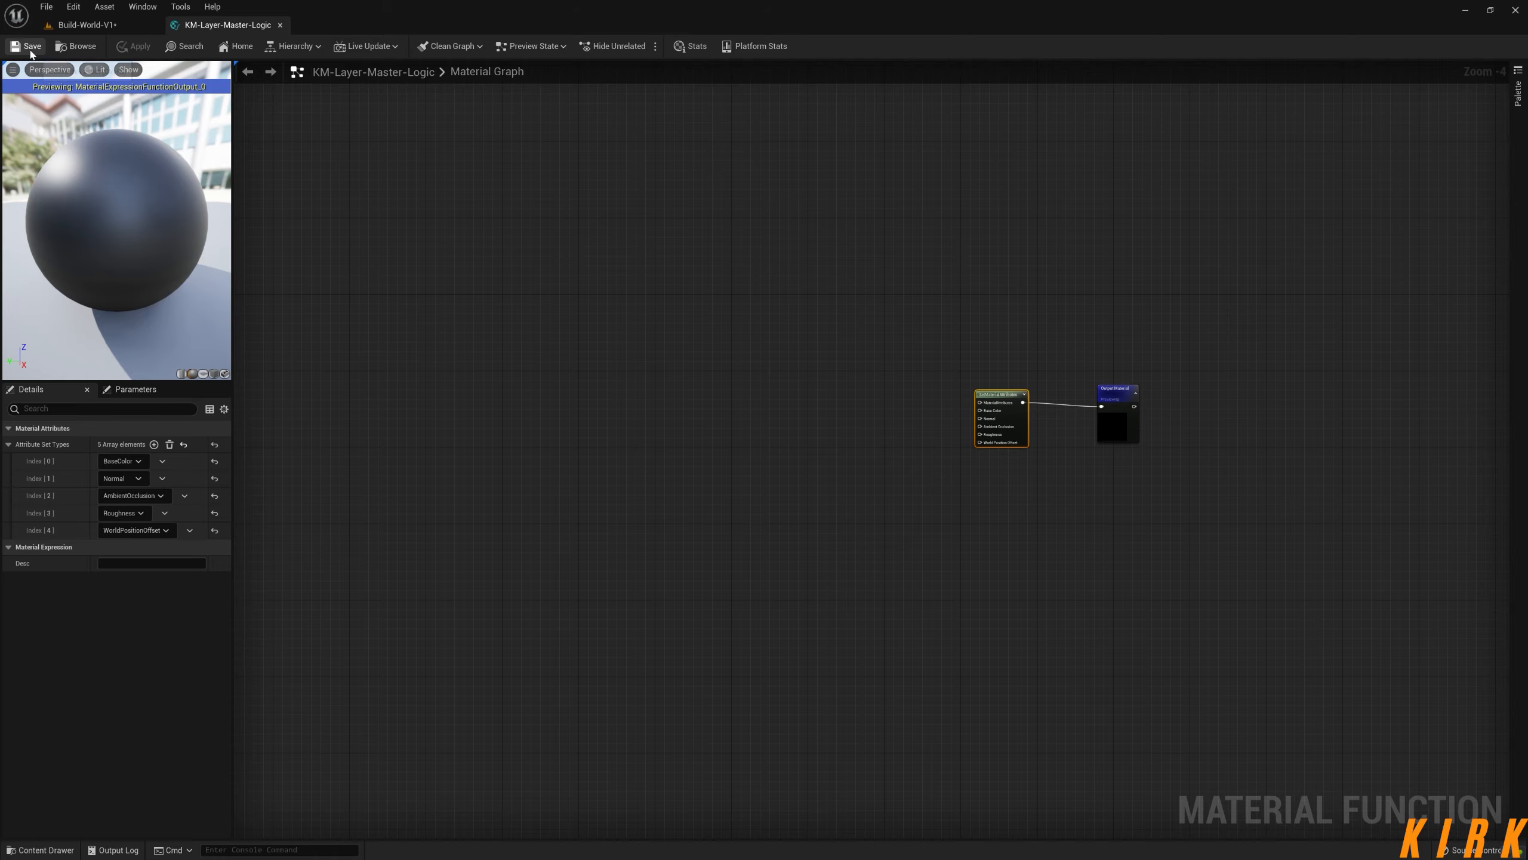
right_drag(731, 378, 731, 340)
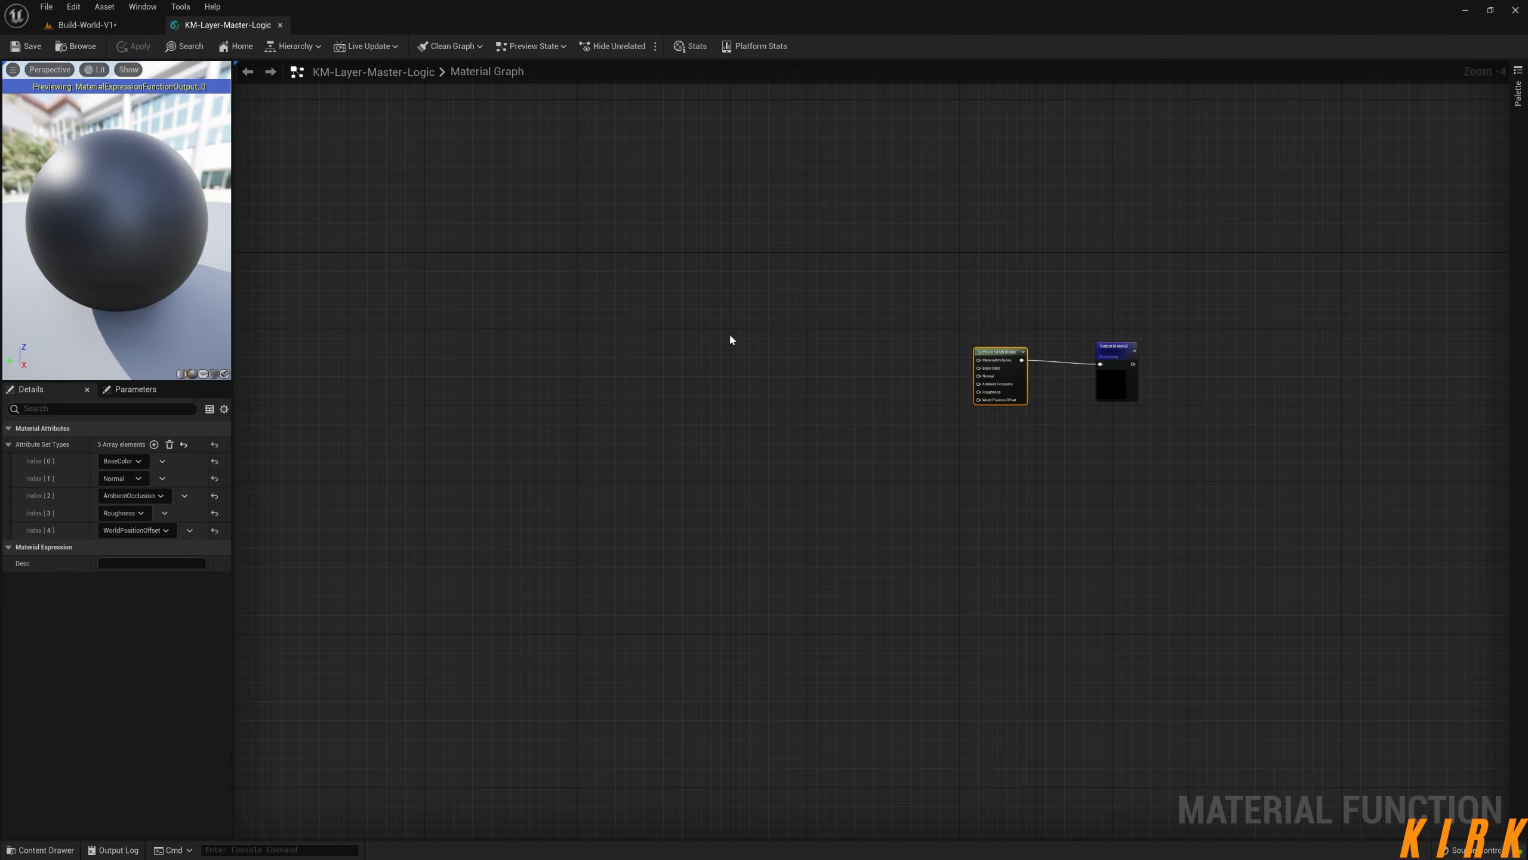
click(40, 850)
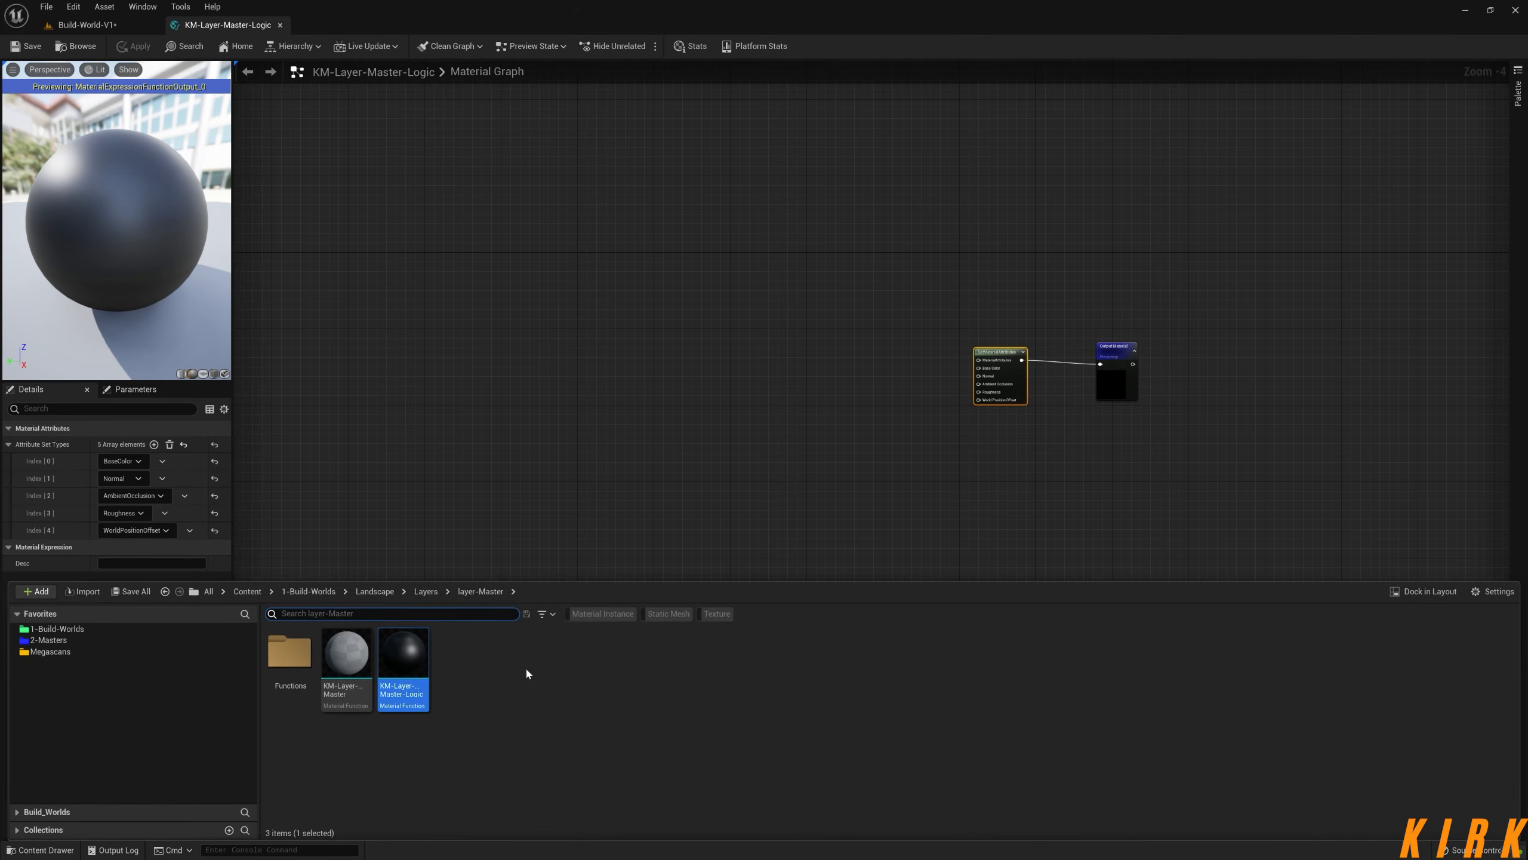
double_click(307, 666)
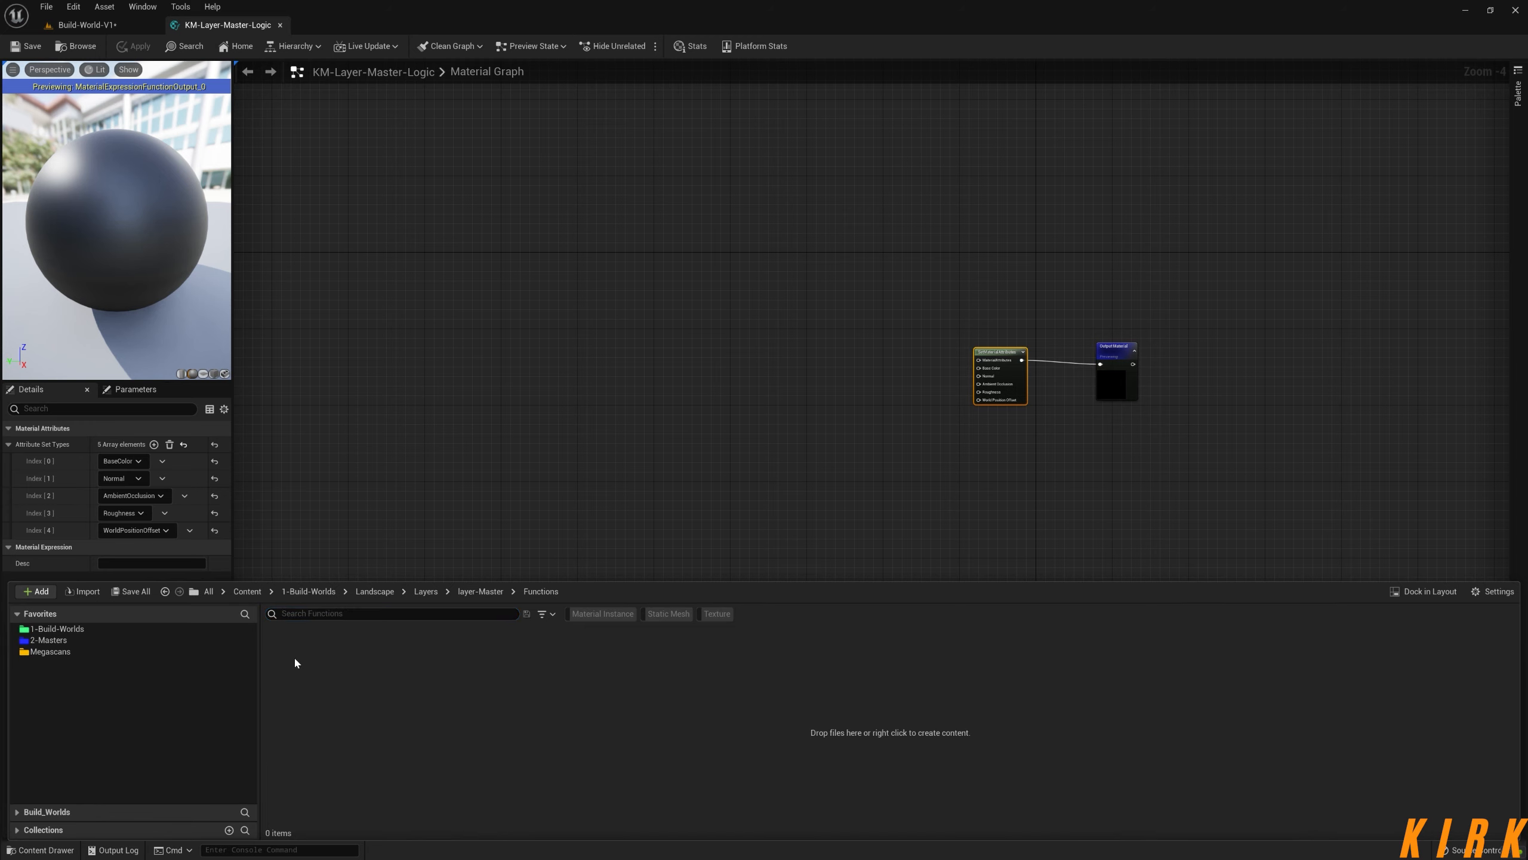
right_click(411, 678)
mouse_move(537, 557)
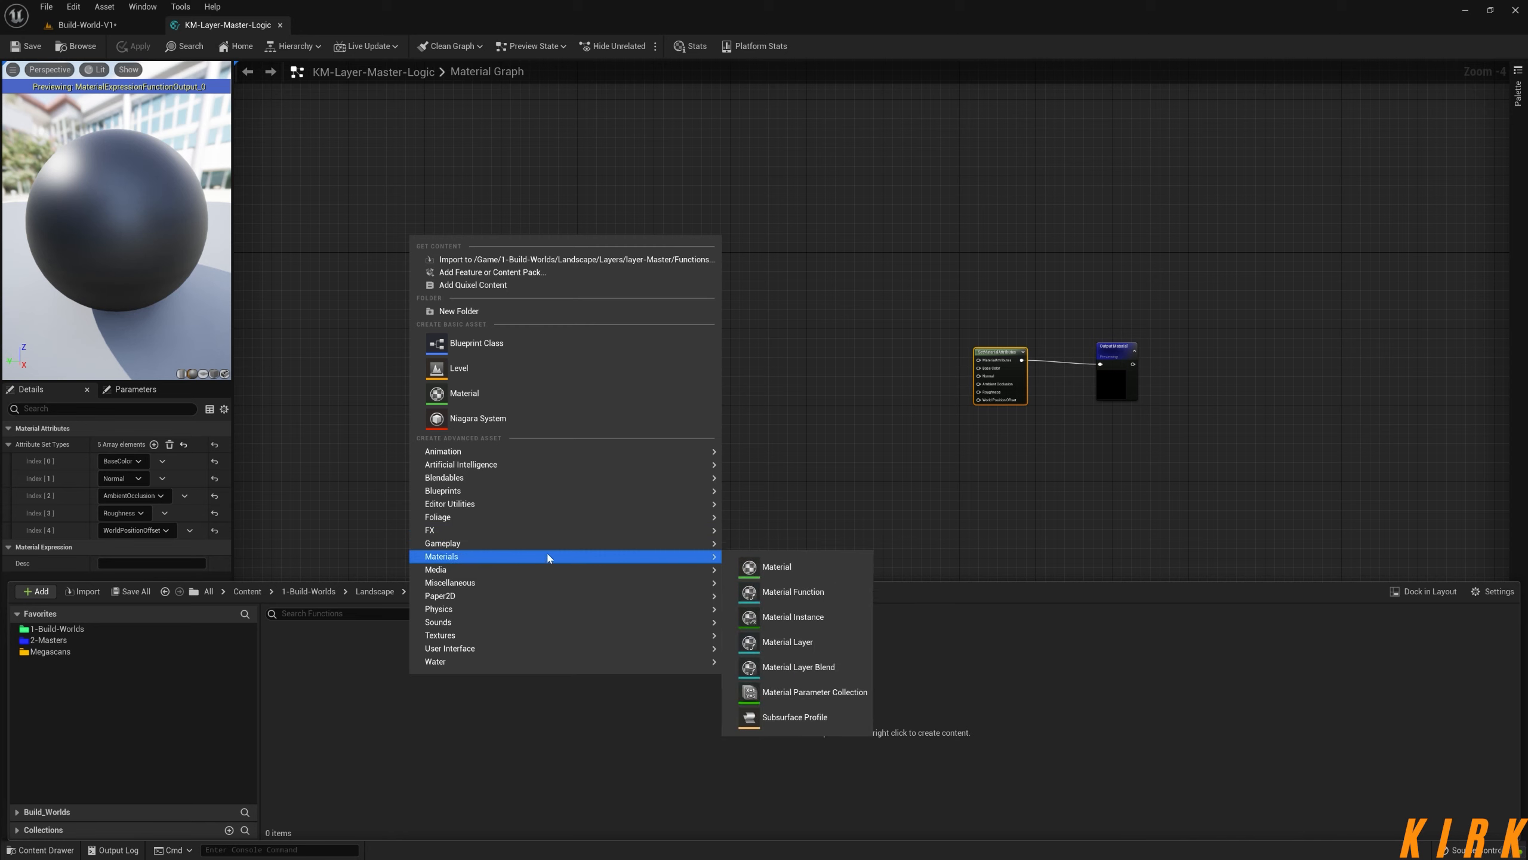
click(790, 593)
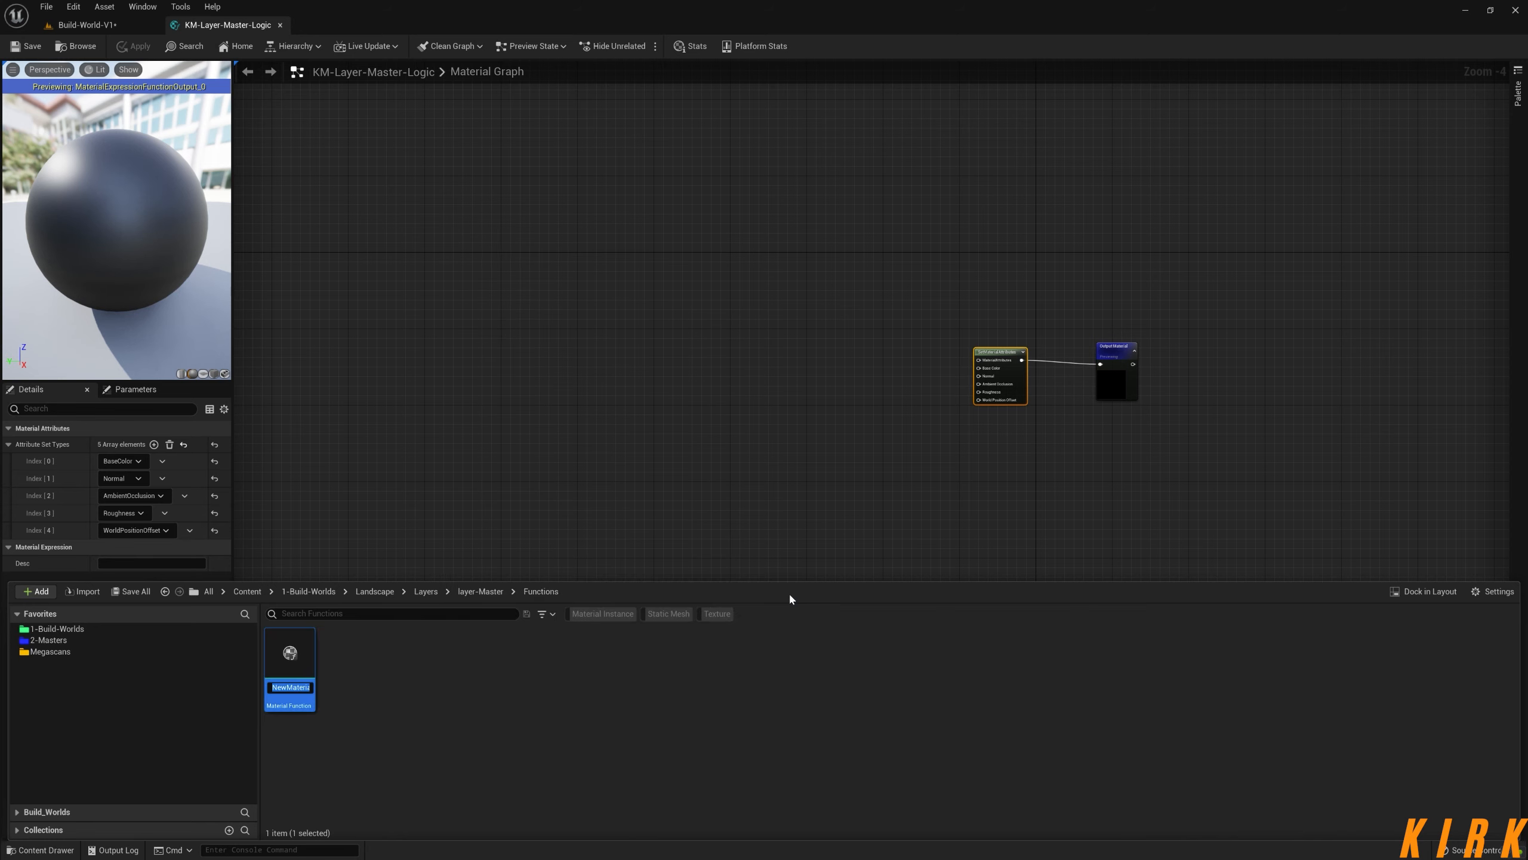
text(KM)
text(-Sample-...)
text(Blend)
key(Return)
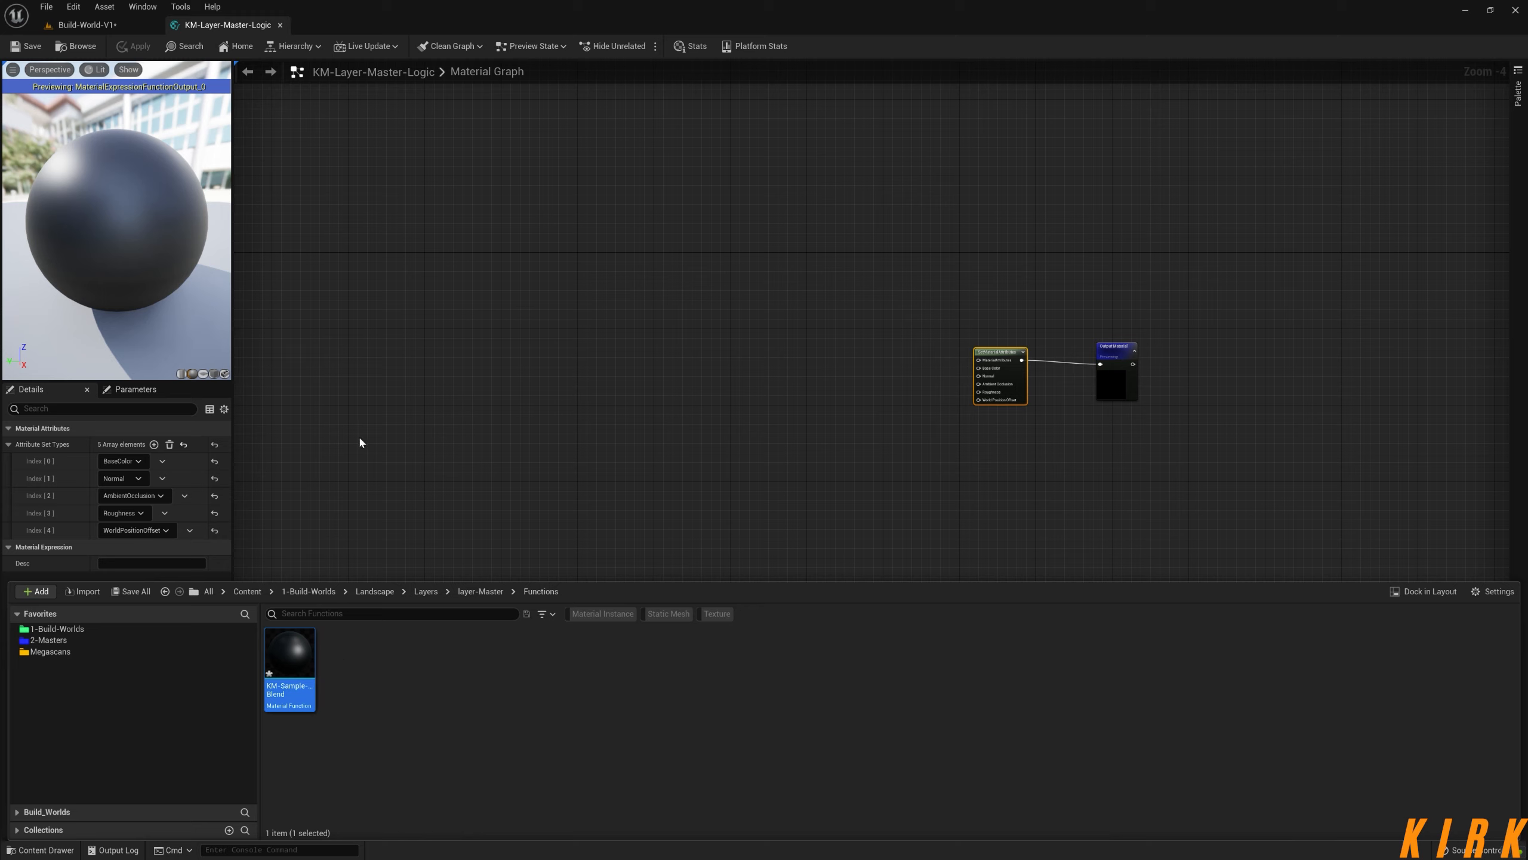
- Open the KM-Sample-Blend function, hide its stats, and add two Texture Sample nodes stacked vertically, well before the output node
double_click(289, 653)
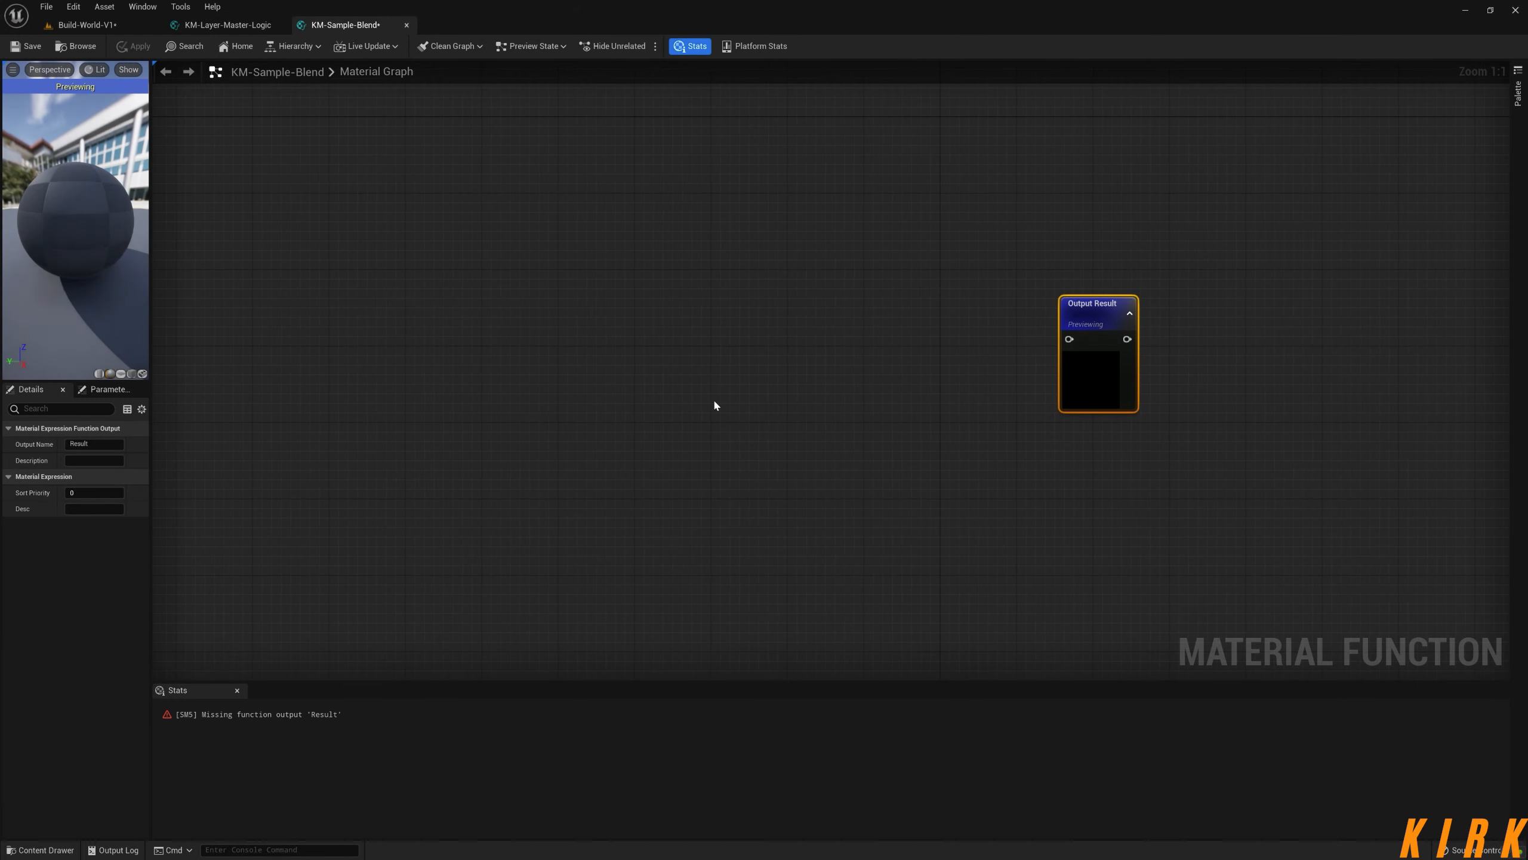
click(690, 46)
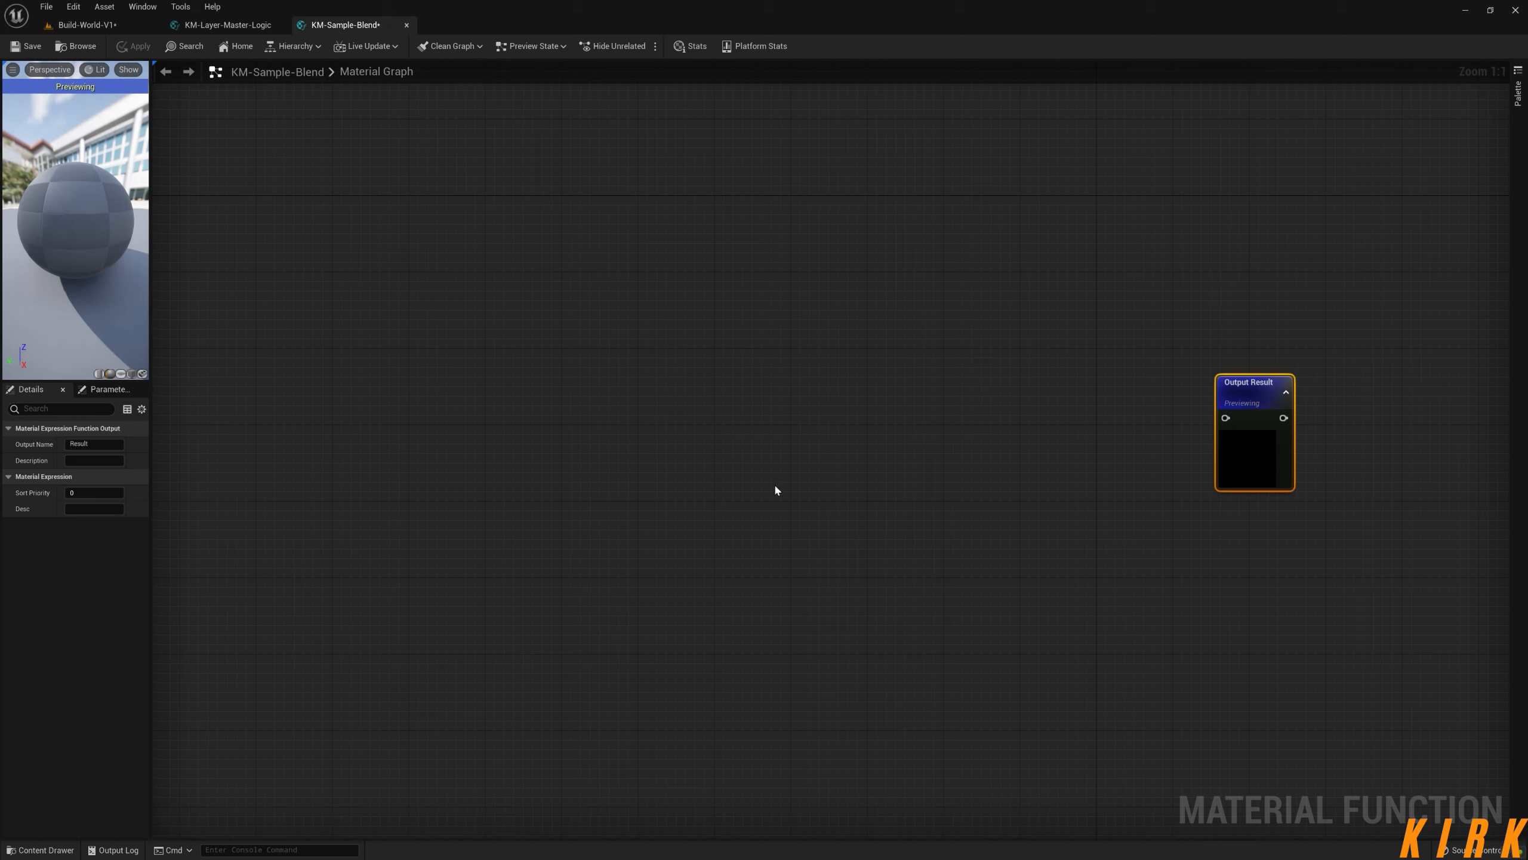
key(t)
click(540, 229)
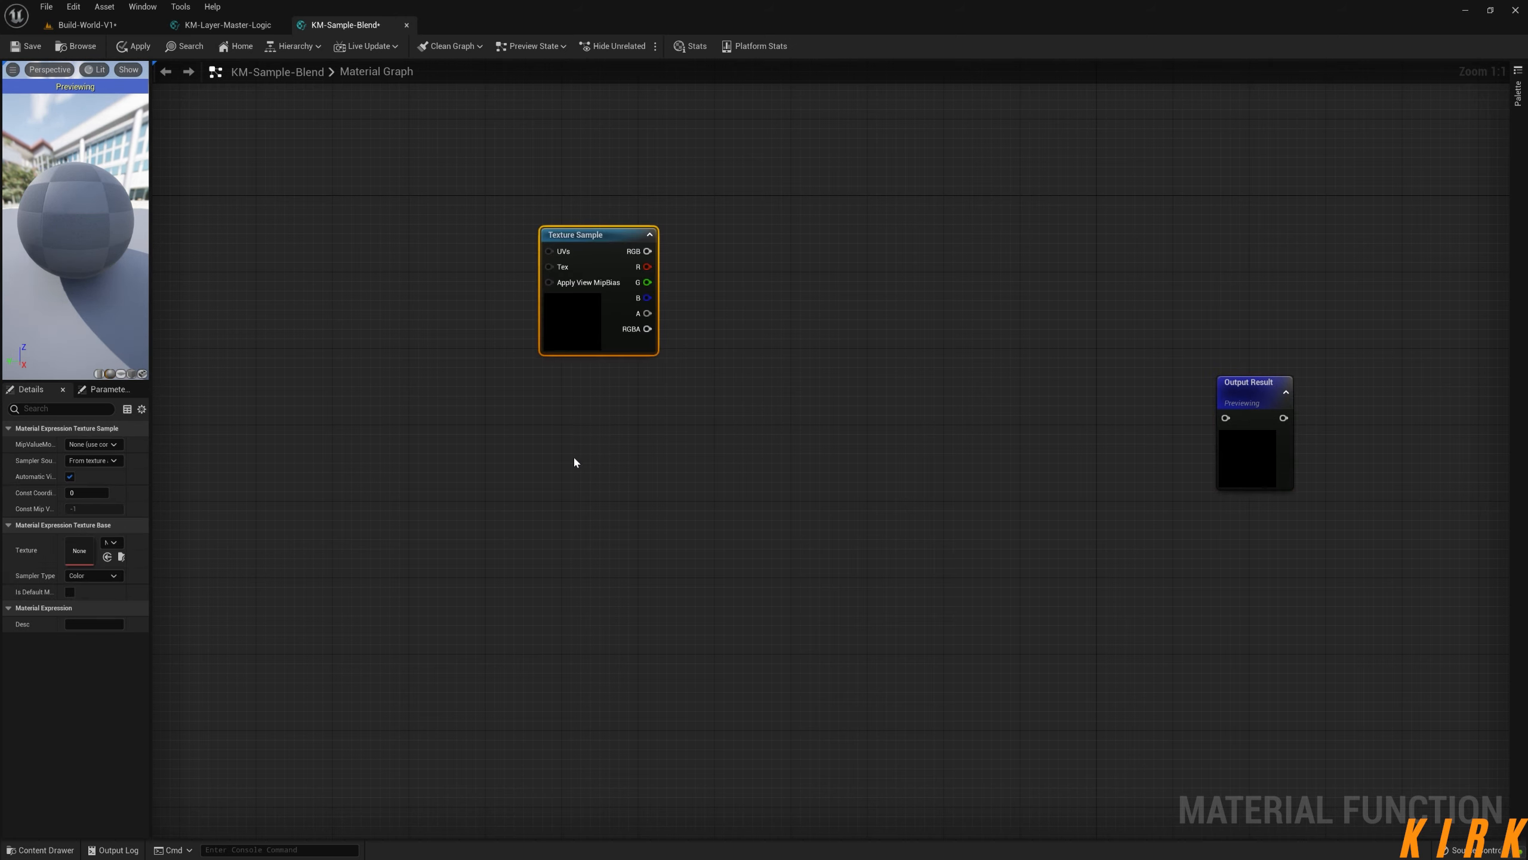
key(t)
click(533, 395)
drag(600, 425, 610, 420)
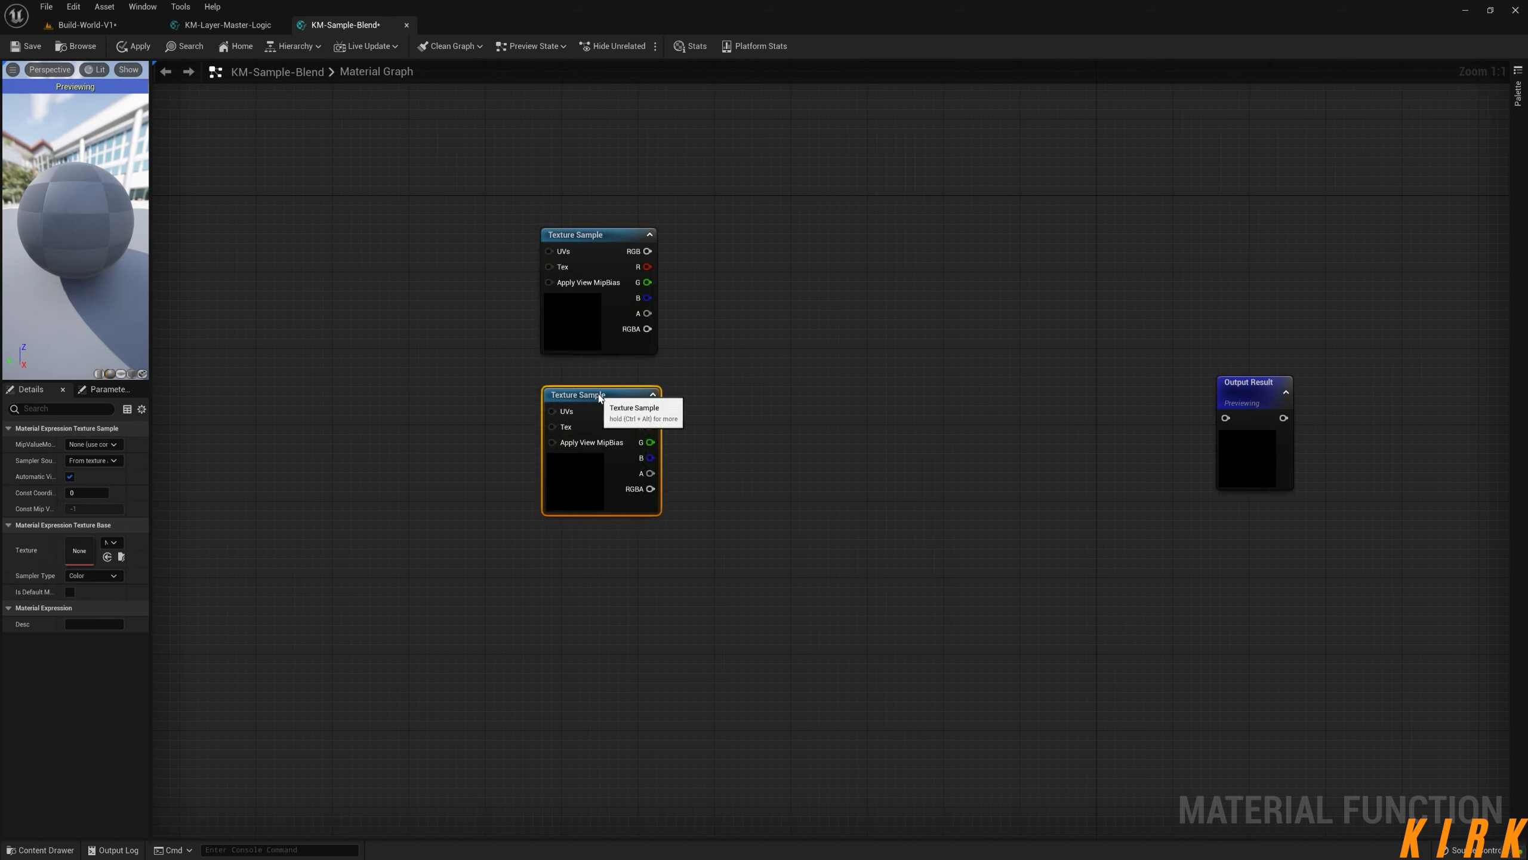
click(812, 368)
- Set the Sampler Source of both Texture Sample nodes to Shared: Wrap and widen the details area
right_drag(812, 368, 768, 529)
drag(714, 239, 504, 627)
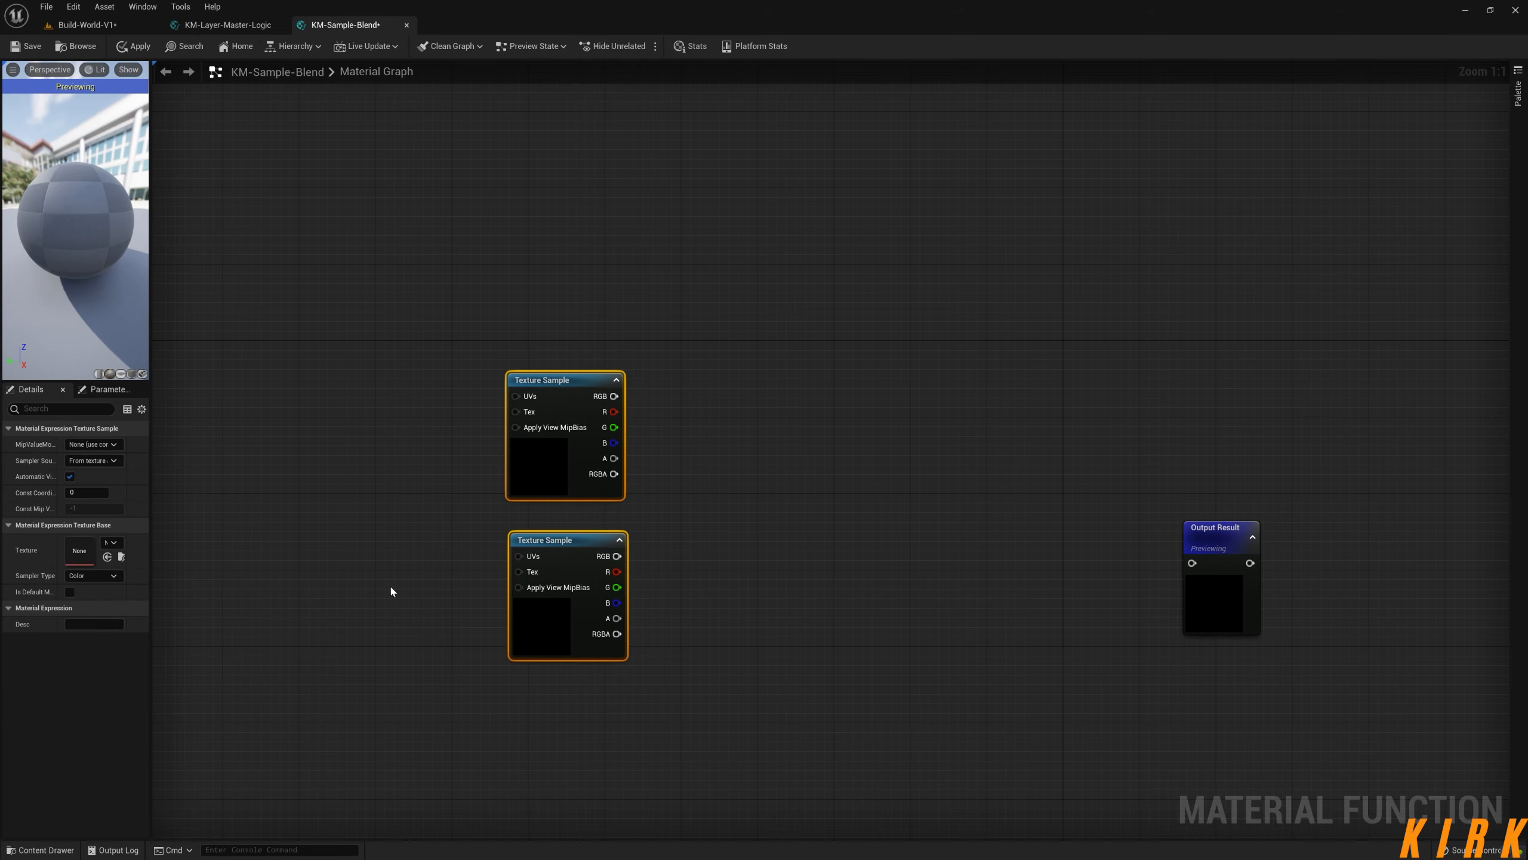
click(112, 461)
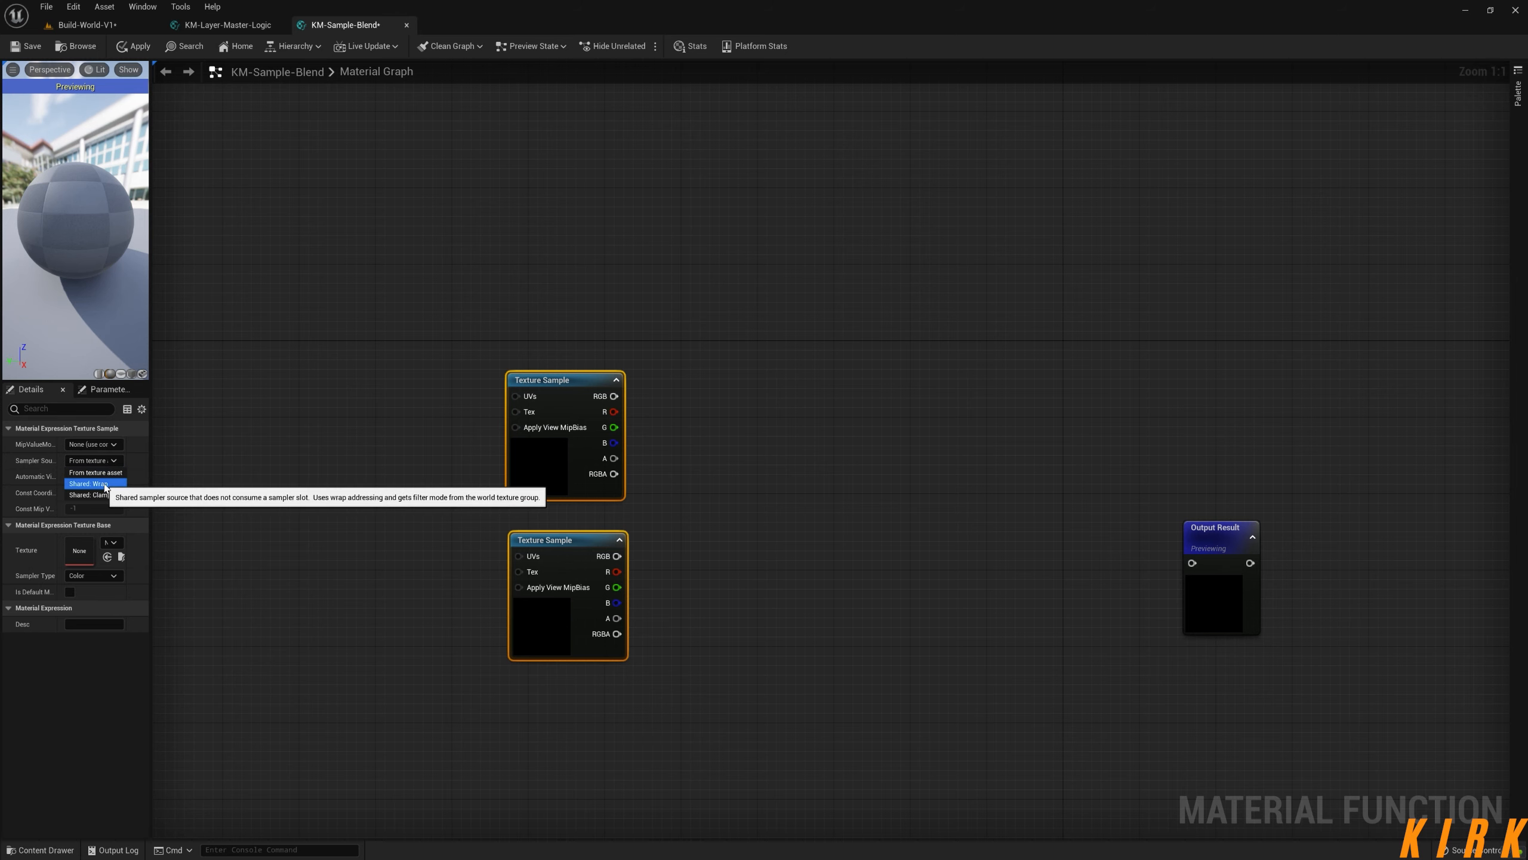
click(99, 487)
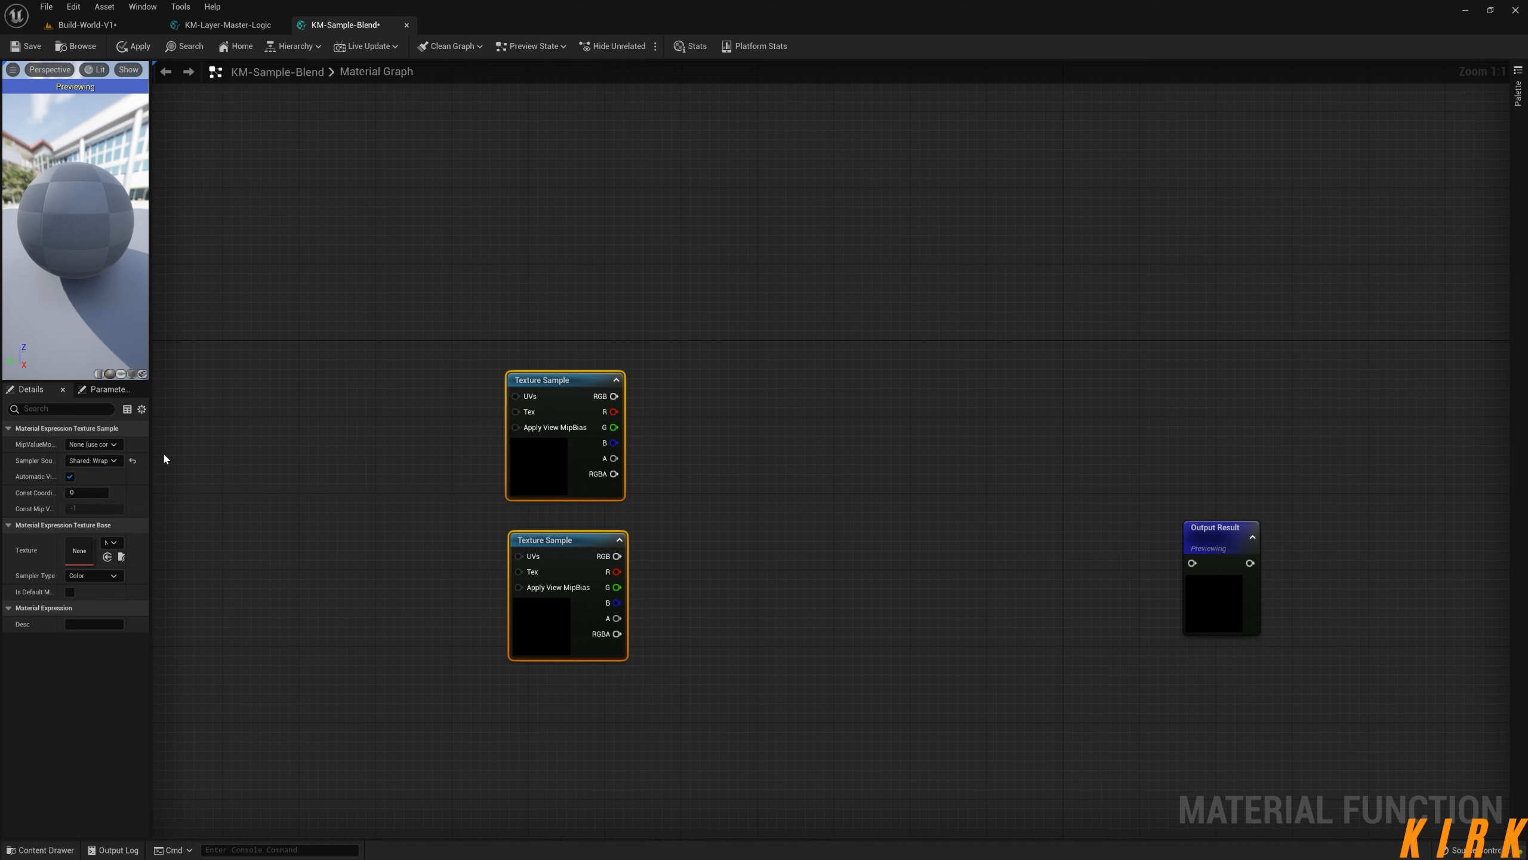
drag(151, 454, 182, 456)
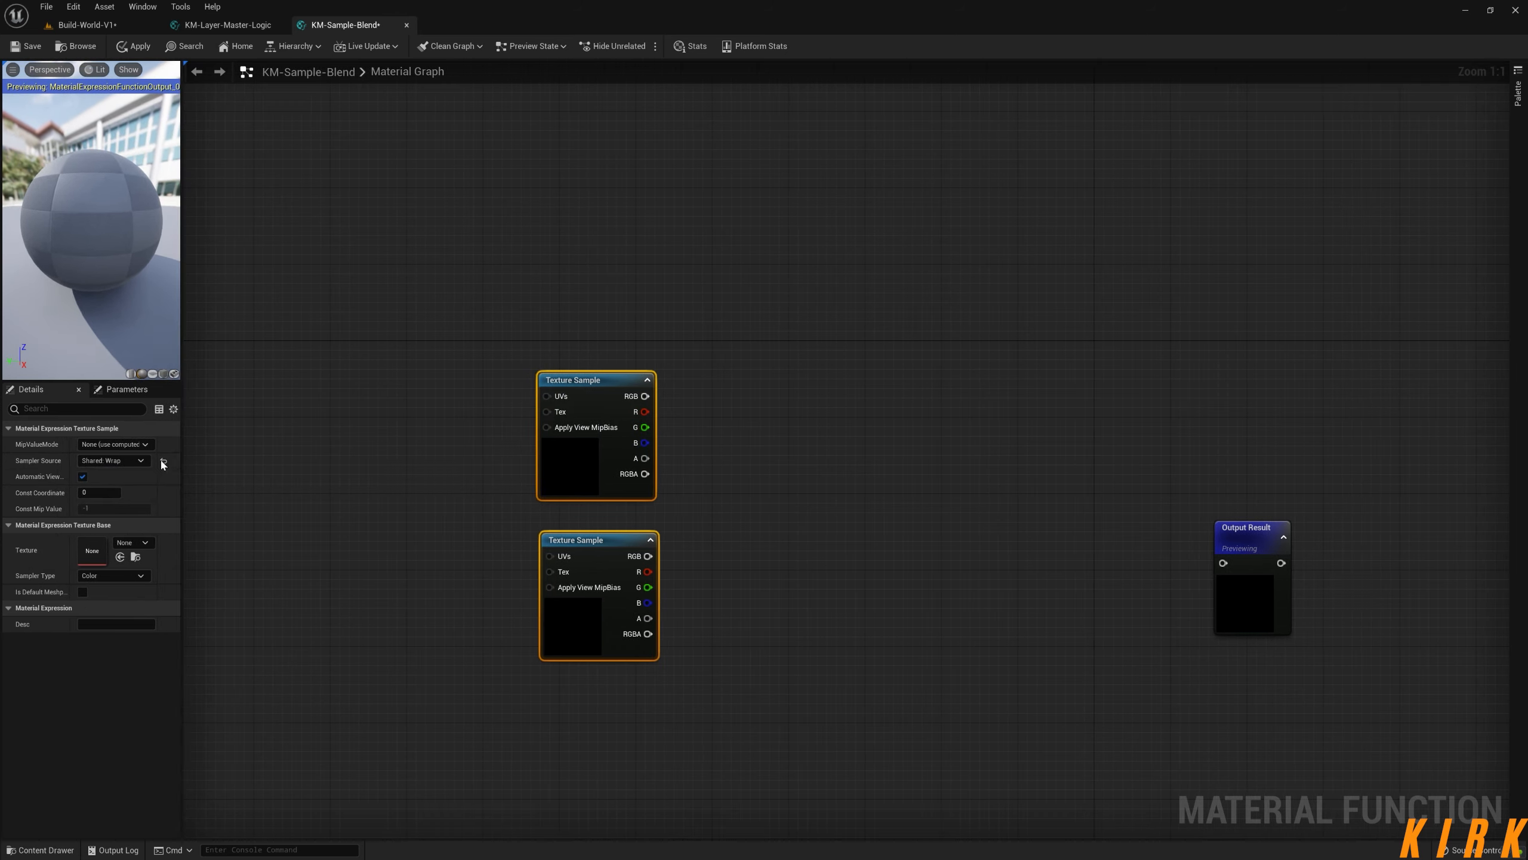
- Raise the output node slightly and add a Lerp node between it and the Texture Samples
click(381, 515)
right_drag(843, 557, 722, 452)
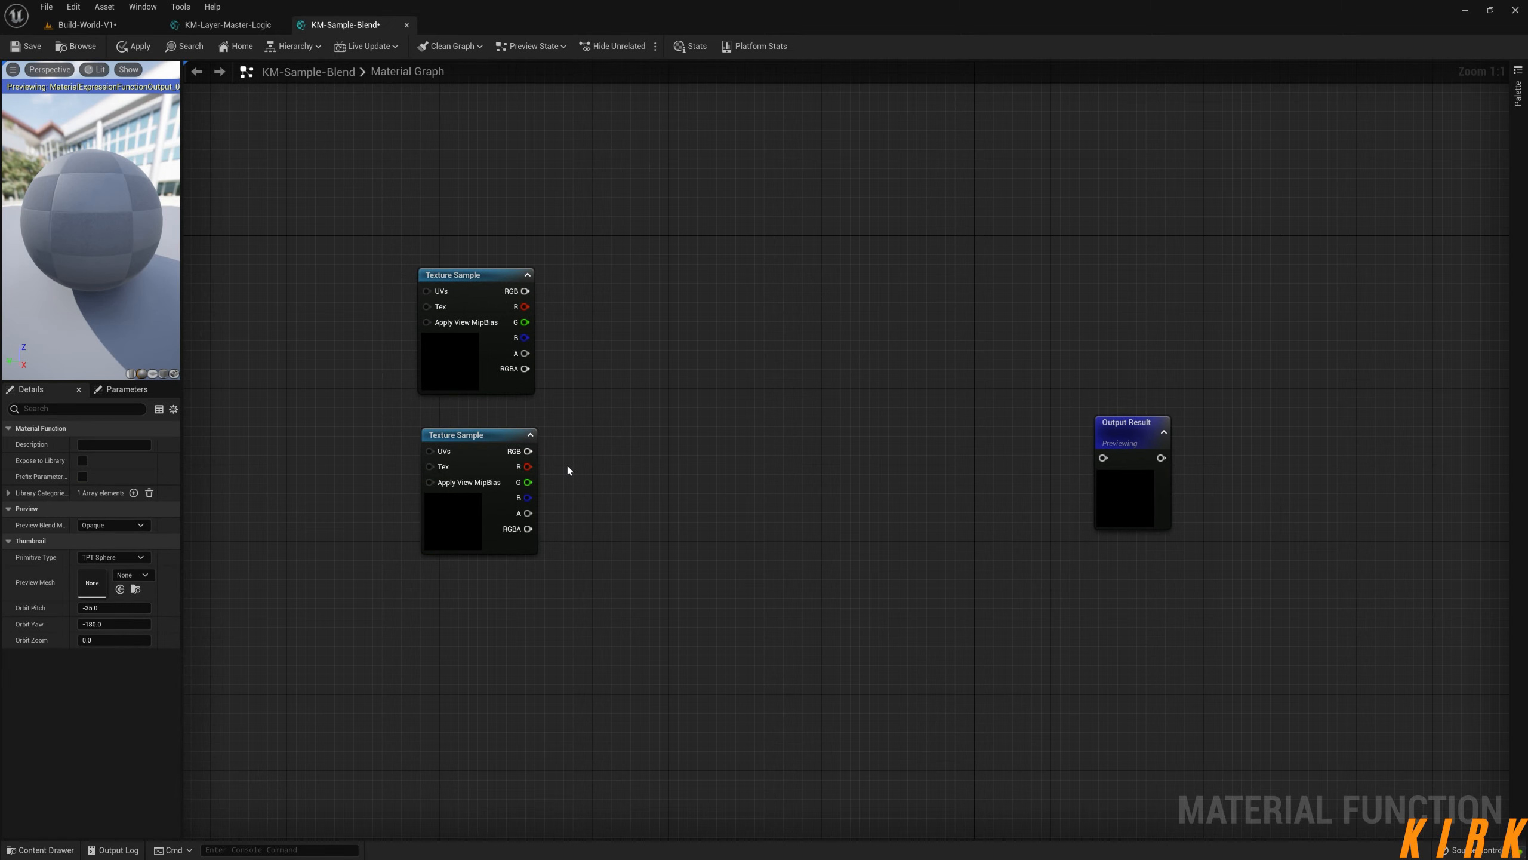
drag(1114, 430, 1117, 376)
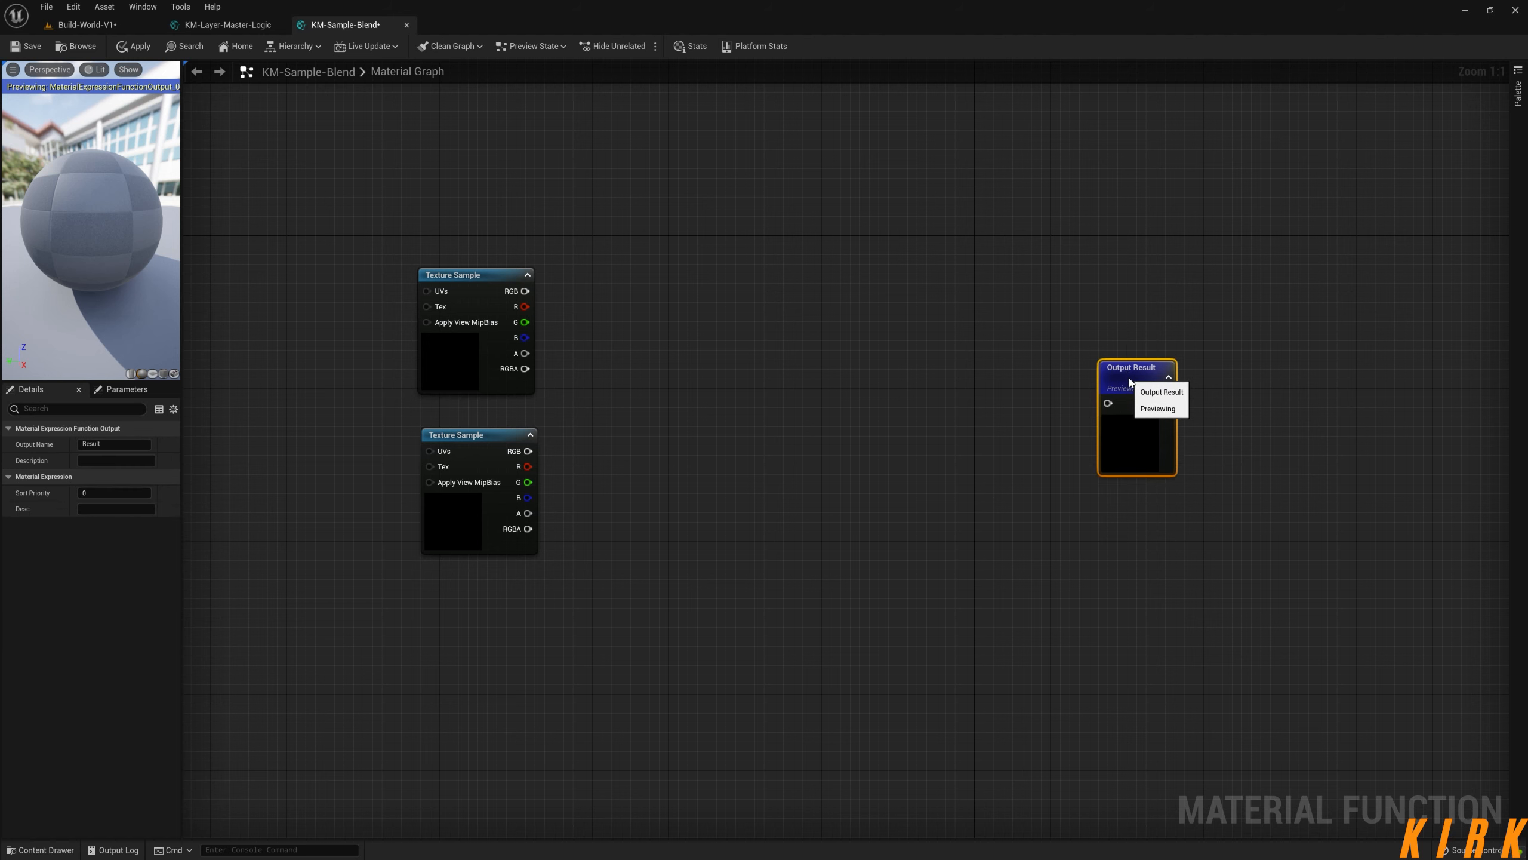
right_drag(874, 520, 980, 501)
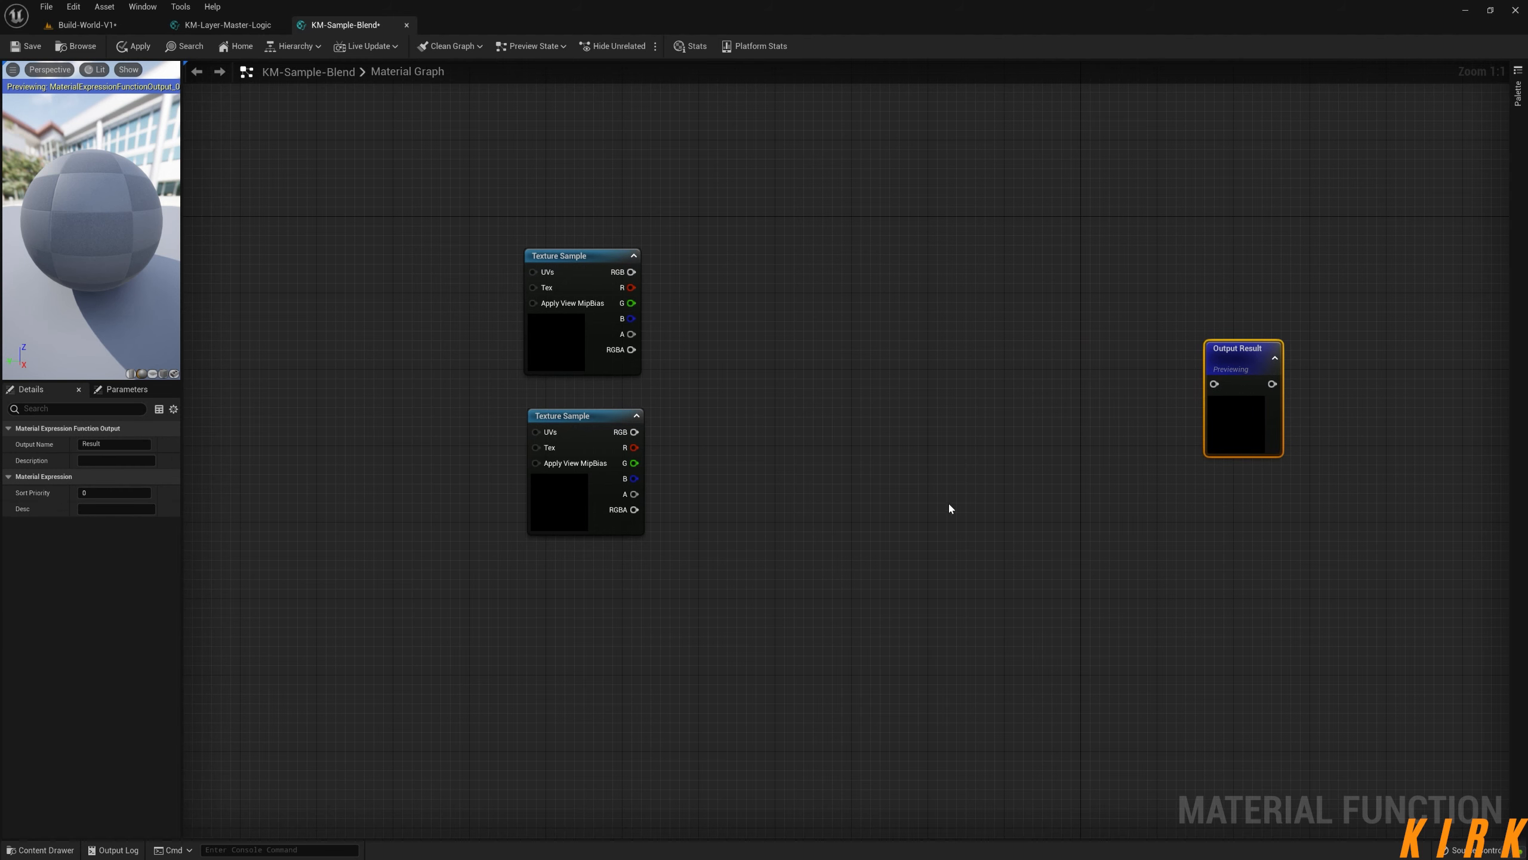
click(846, 388)
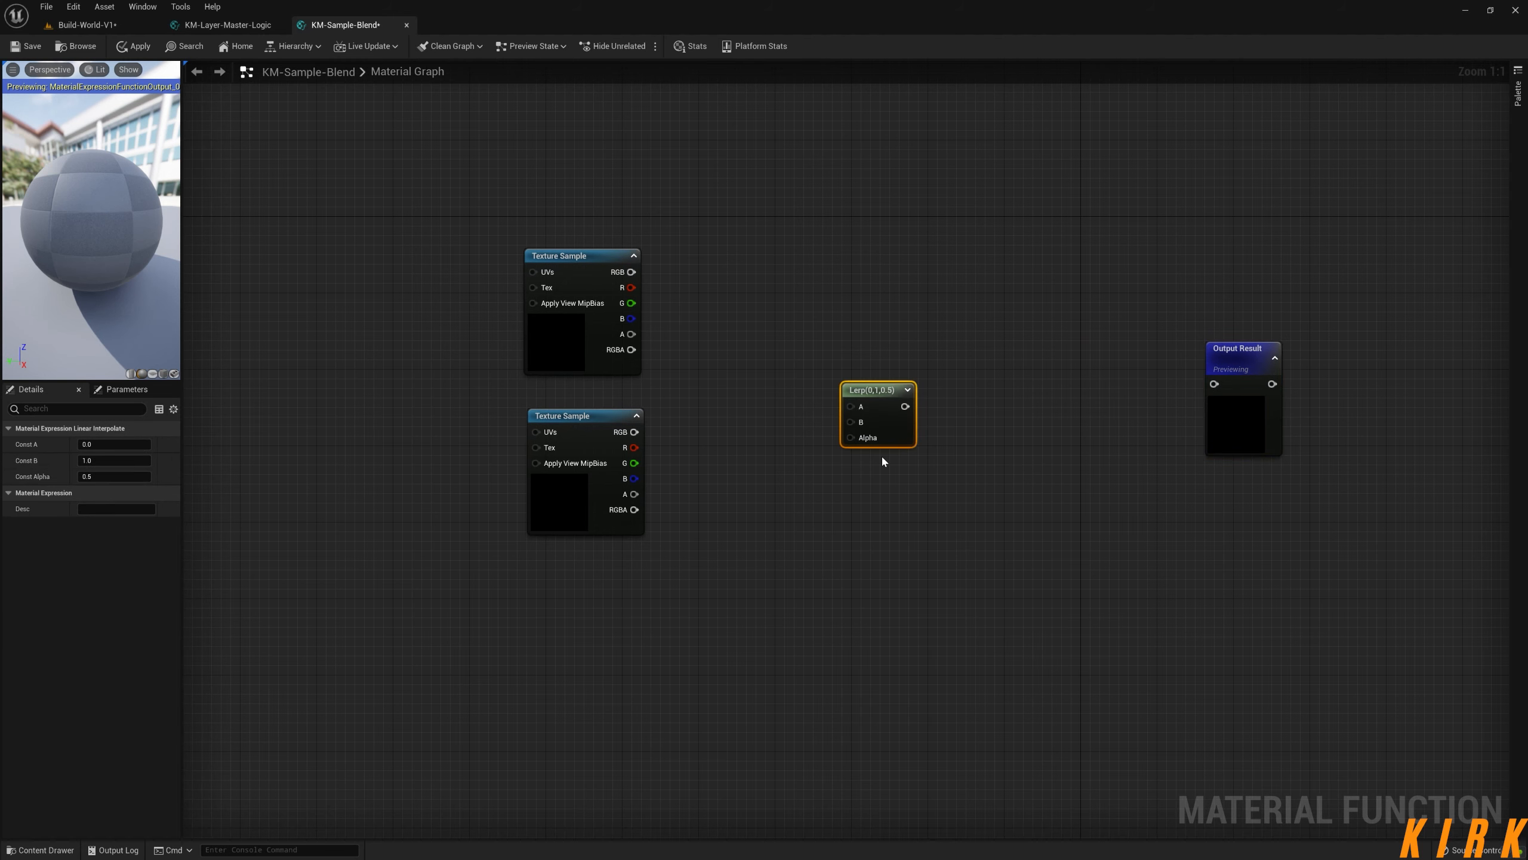
key(ctrl+d)
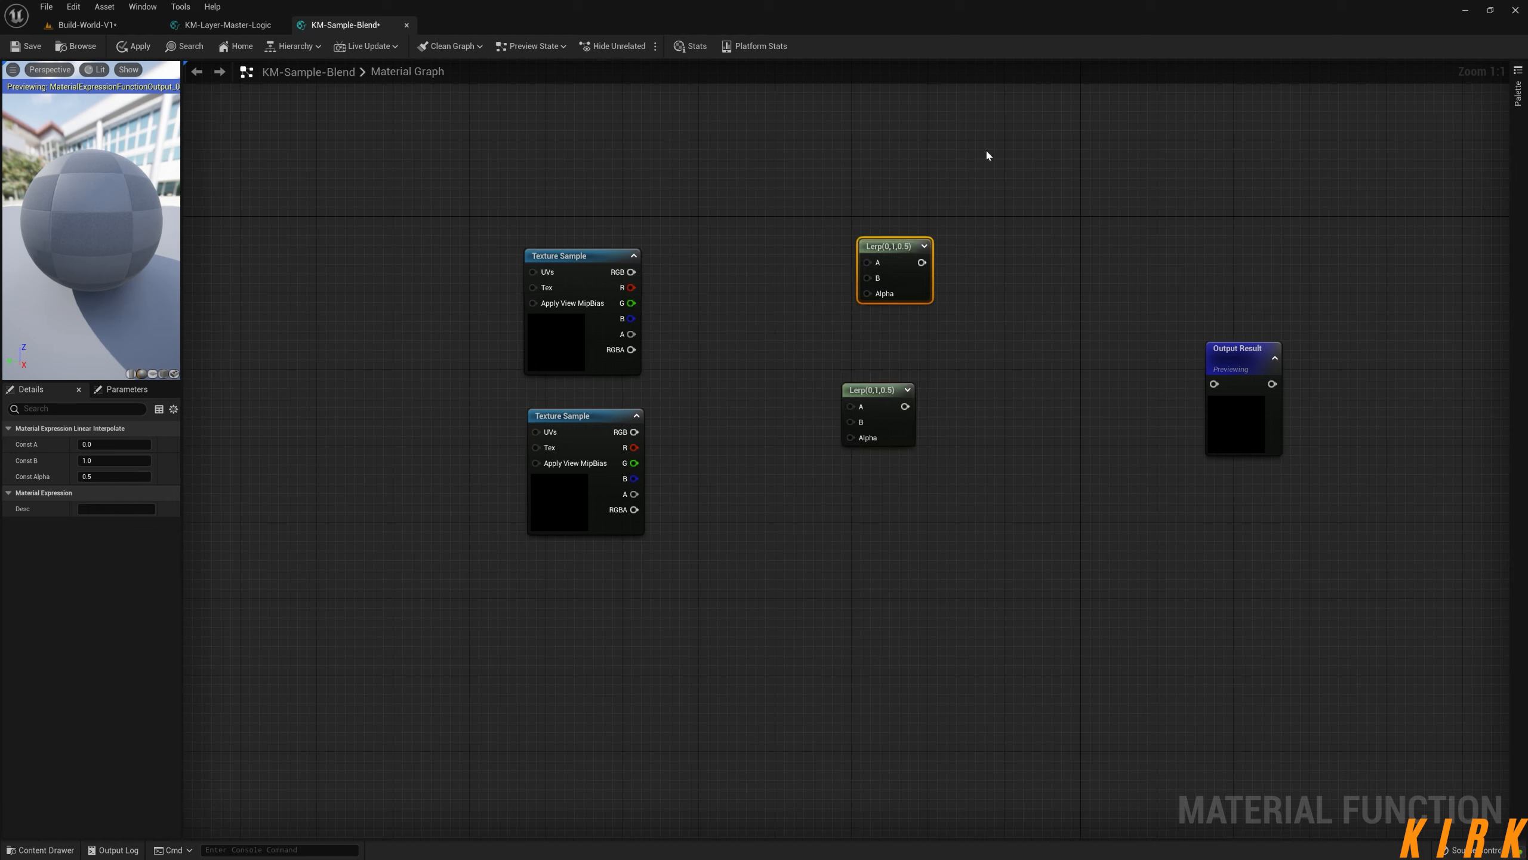
key(Delete)
right_click(850, 235)
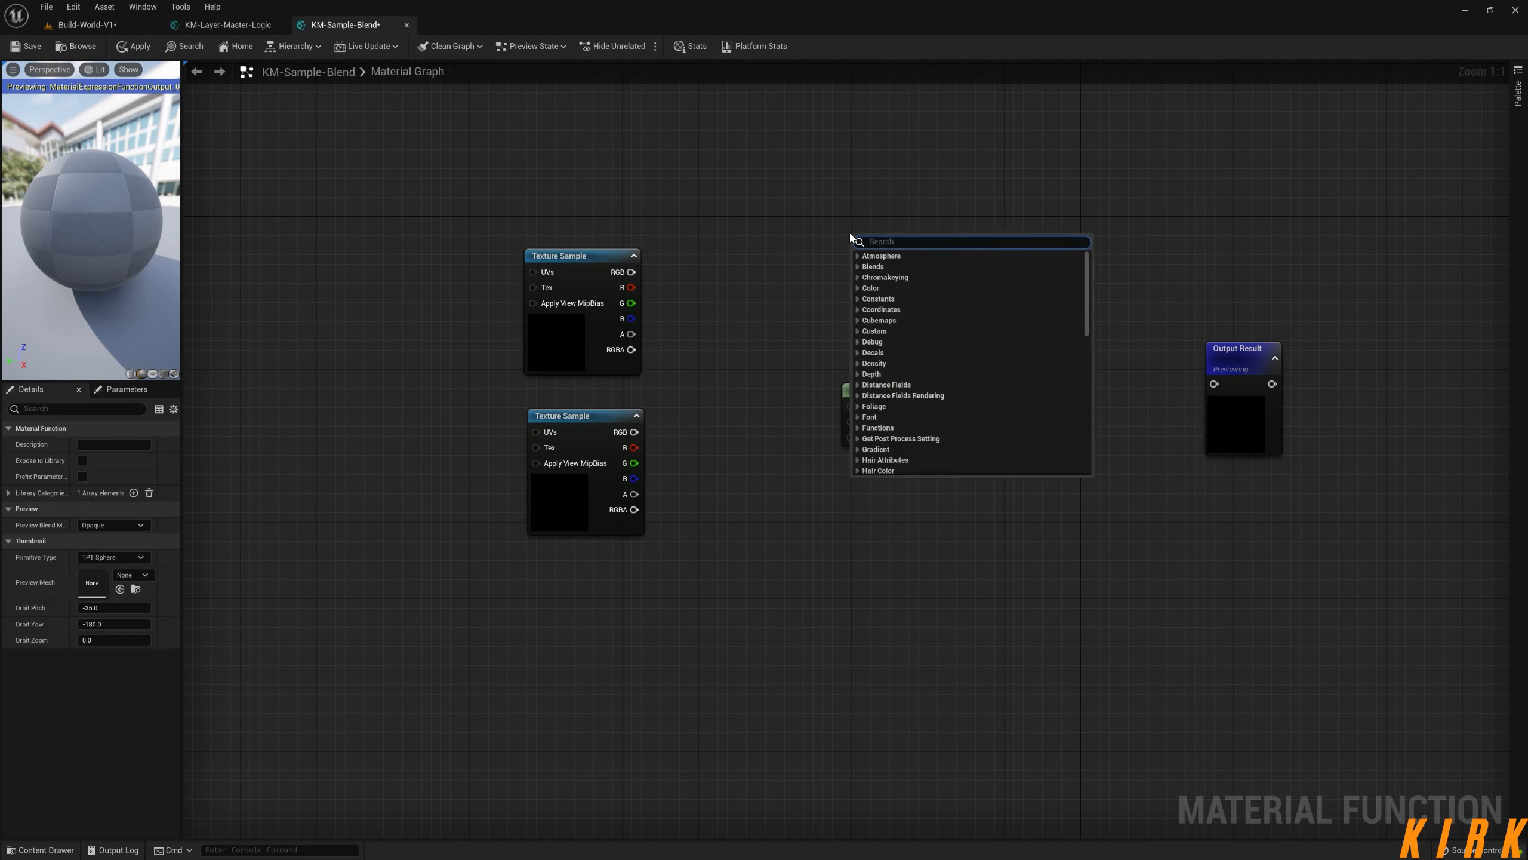
text(lin)
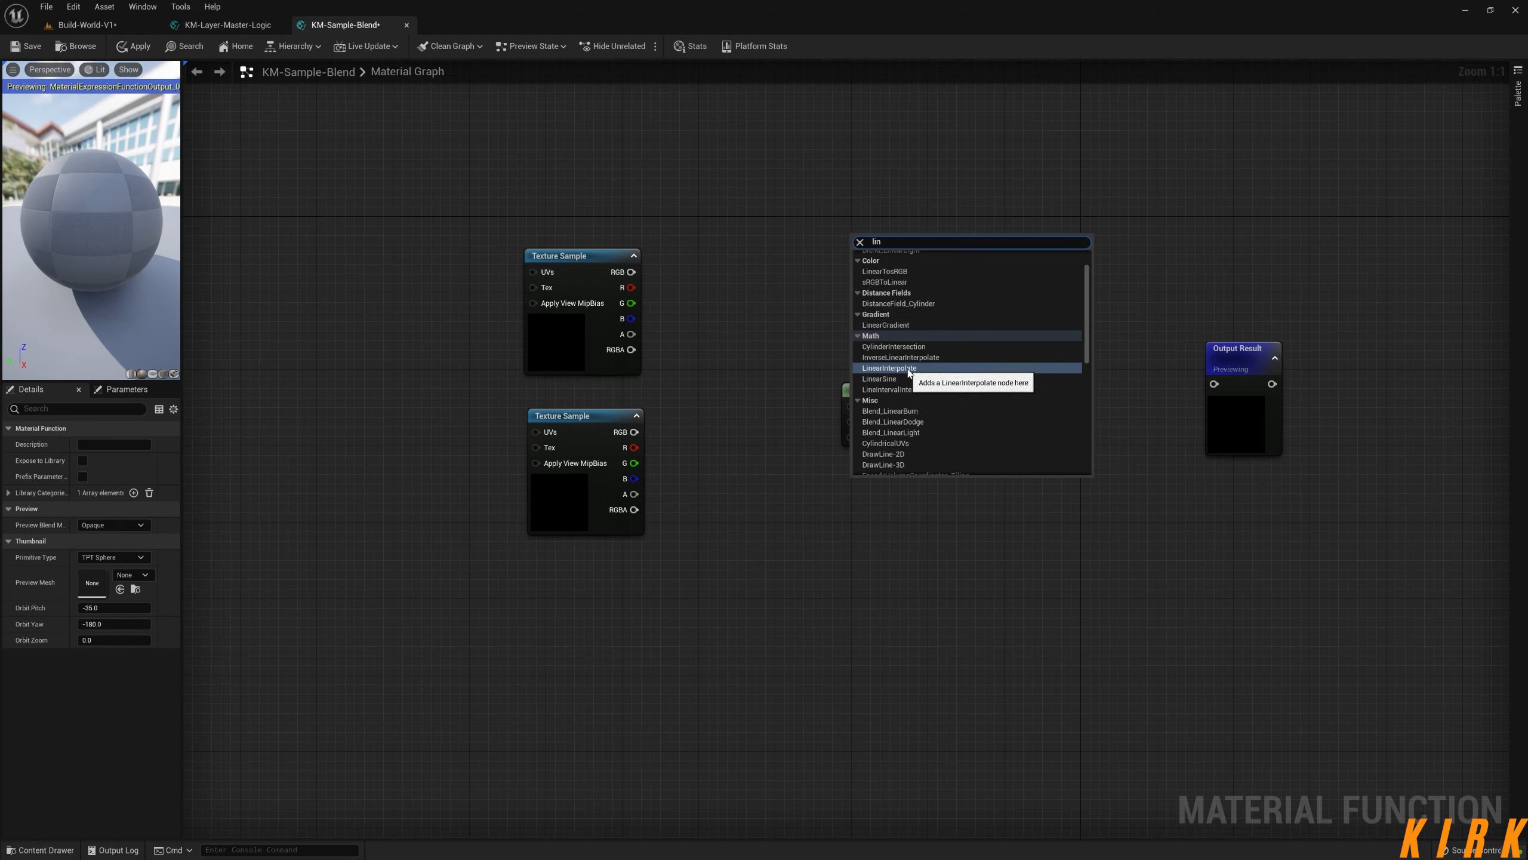
click(890, 368)
- Reposition the Lerp node and connect the upper and lower Texture Samples' RGB outputs to its A and B inputs
drag(880, 394, 870, 372)
drag(631, 272, 844, 382)
drag(634, 432, 909, 366)
- Feed the Lerp's Alpha from a new scalar function input named Blend/Mask, collapsed and placed directly below the Texture Samples
right_drag(733, 500, 968, 402)
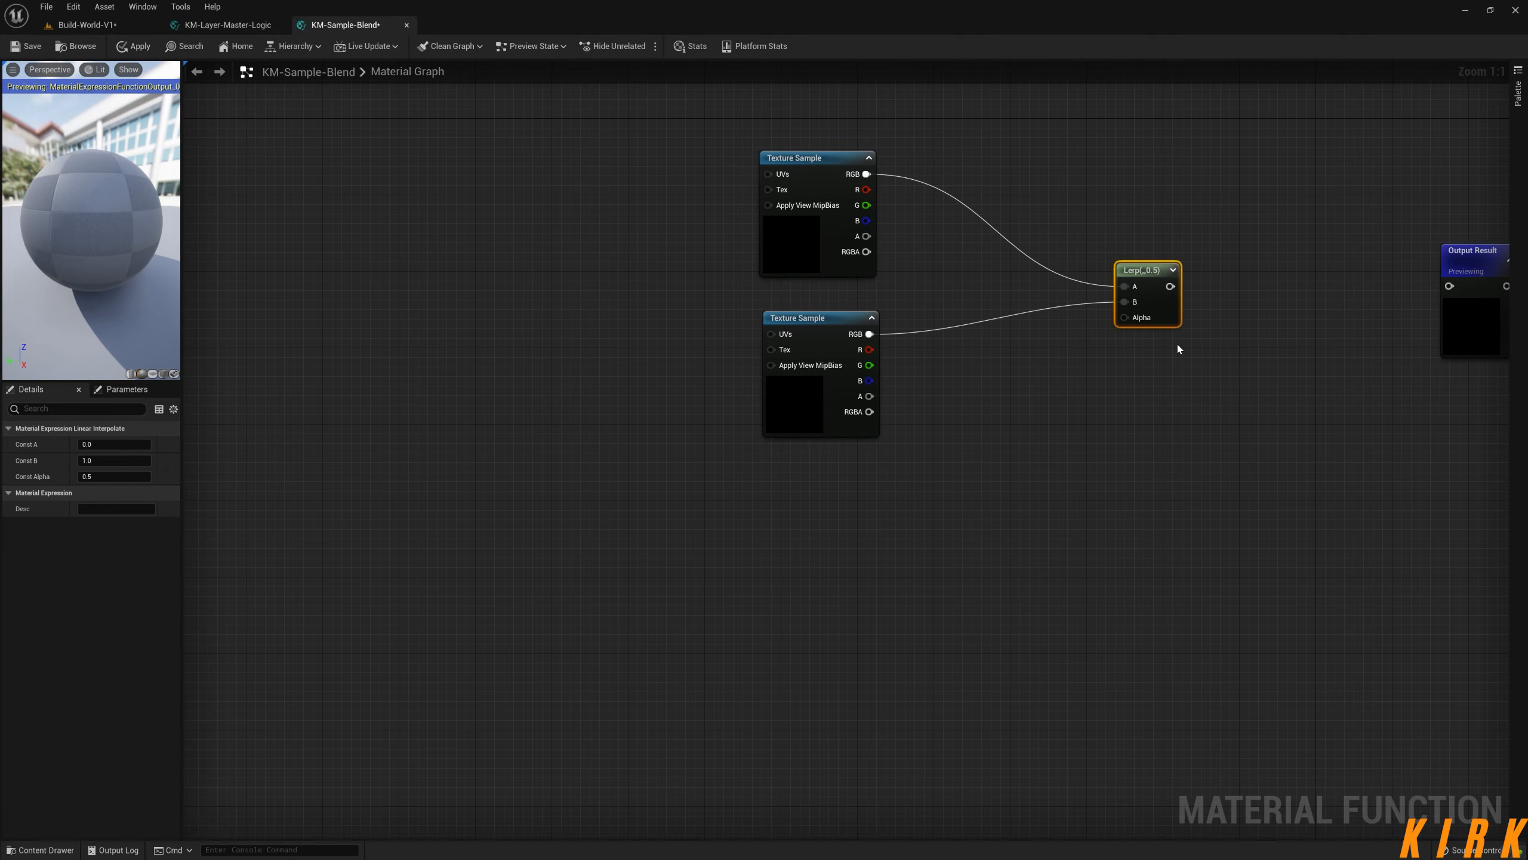
drag(1125, 317, 819, 537)
text(input)
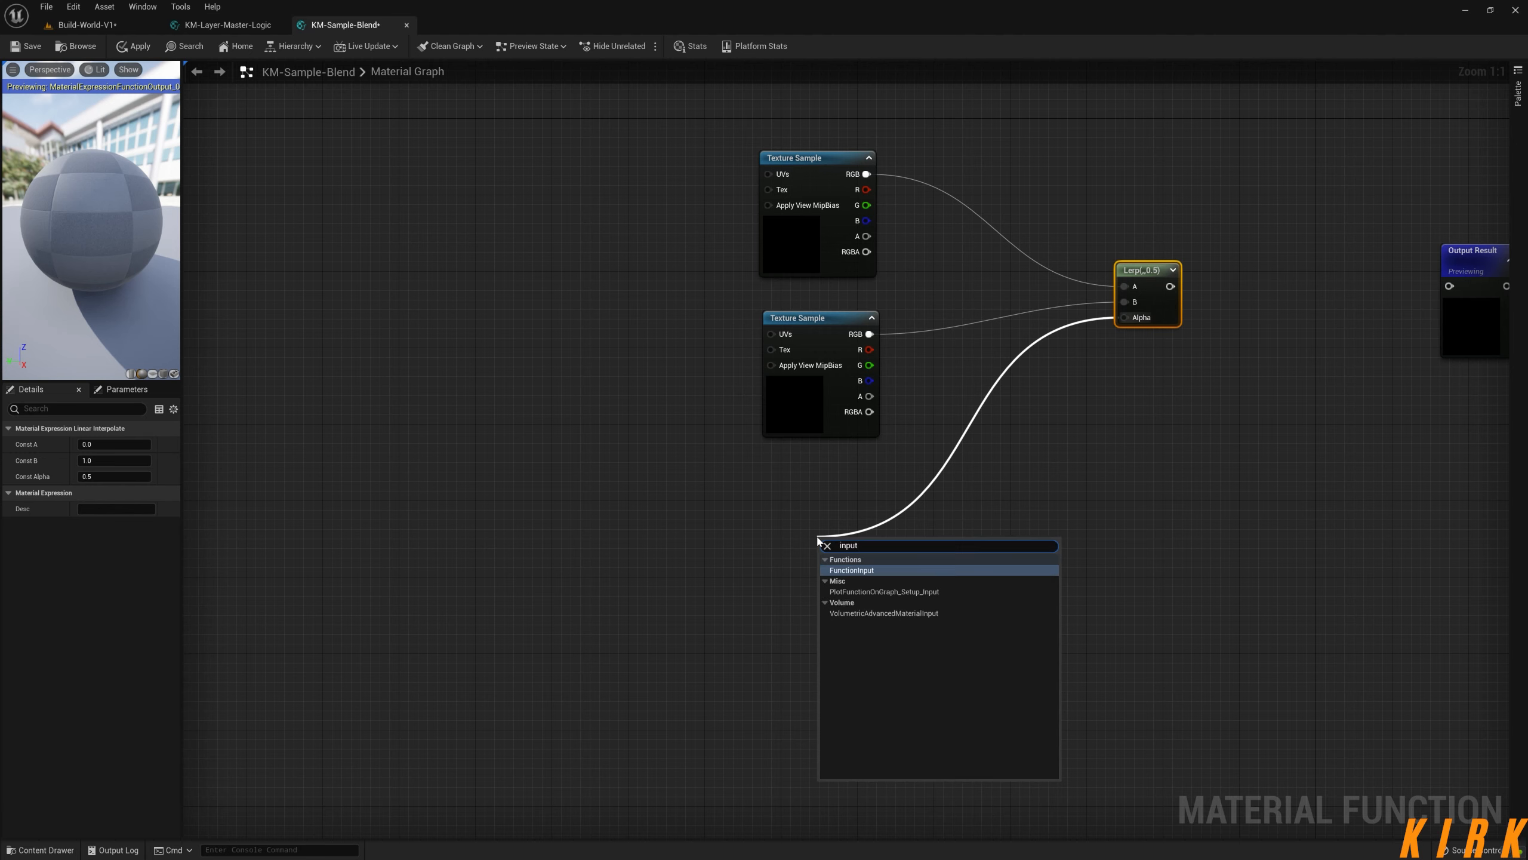
key(Return)
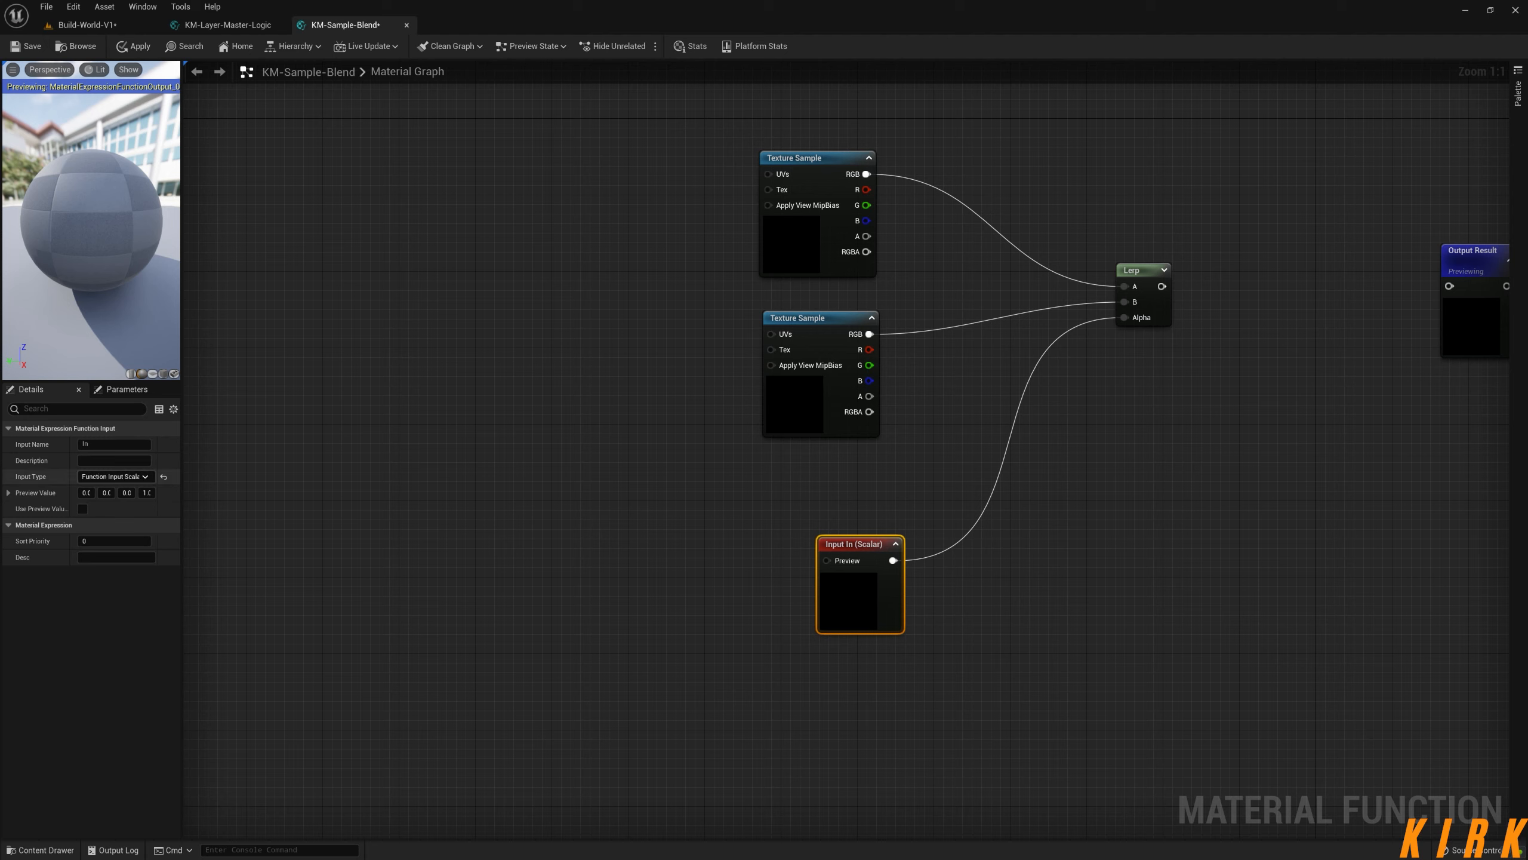
click(103, 445)
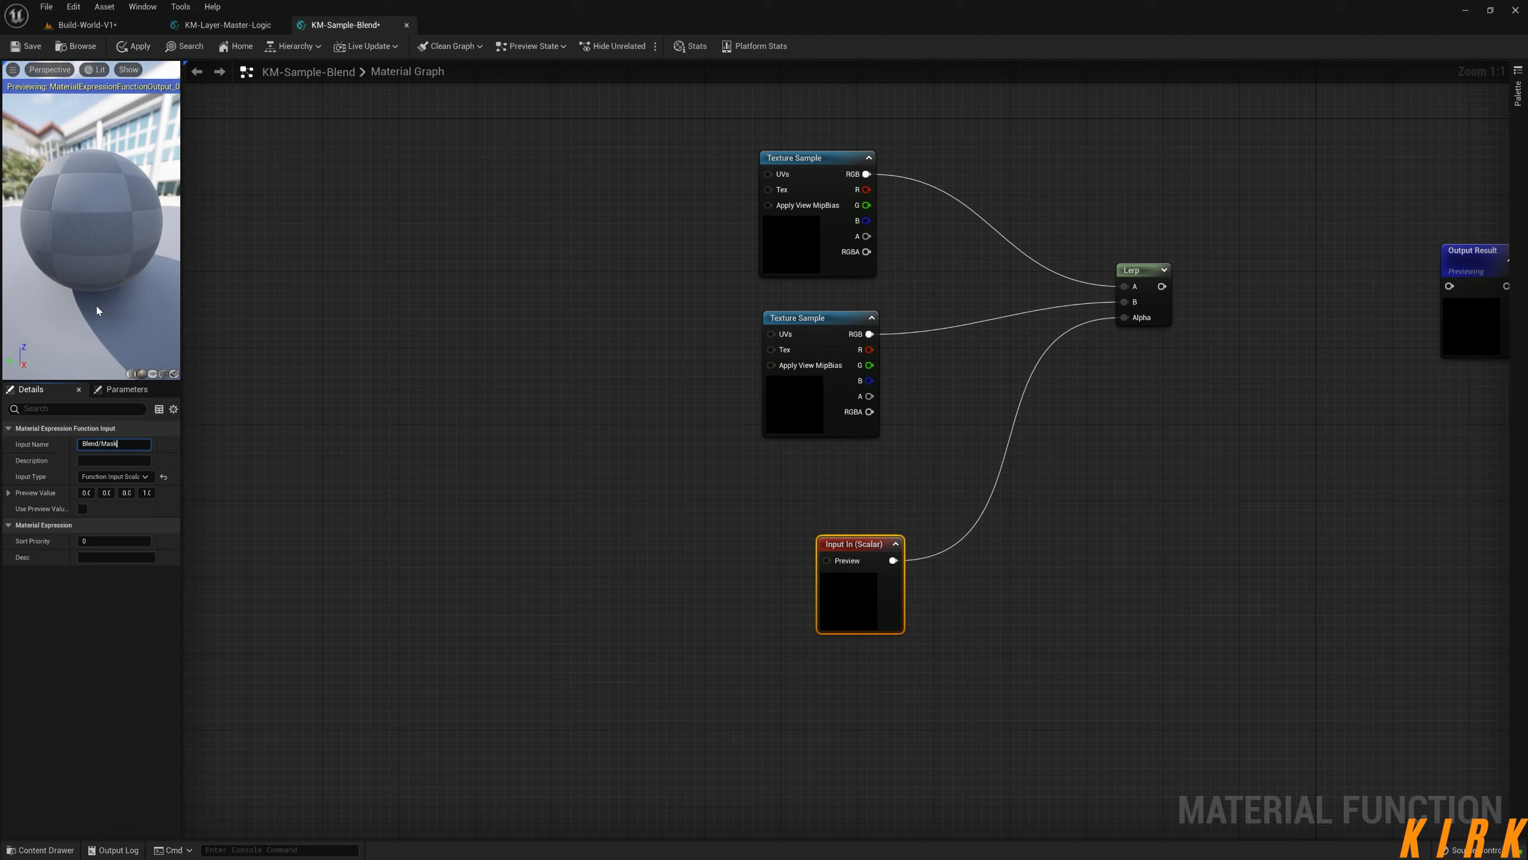
click(394, 500)
drag(883, 542, 839, 500)
click(885, 470)
- Connect the Lerp result to the Output Result node and move that node a little closer to the Lerp
right_drag(1035, 570, 822, 628)
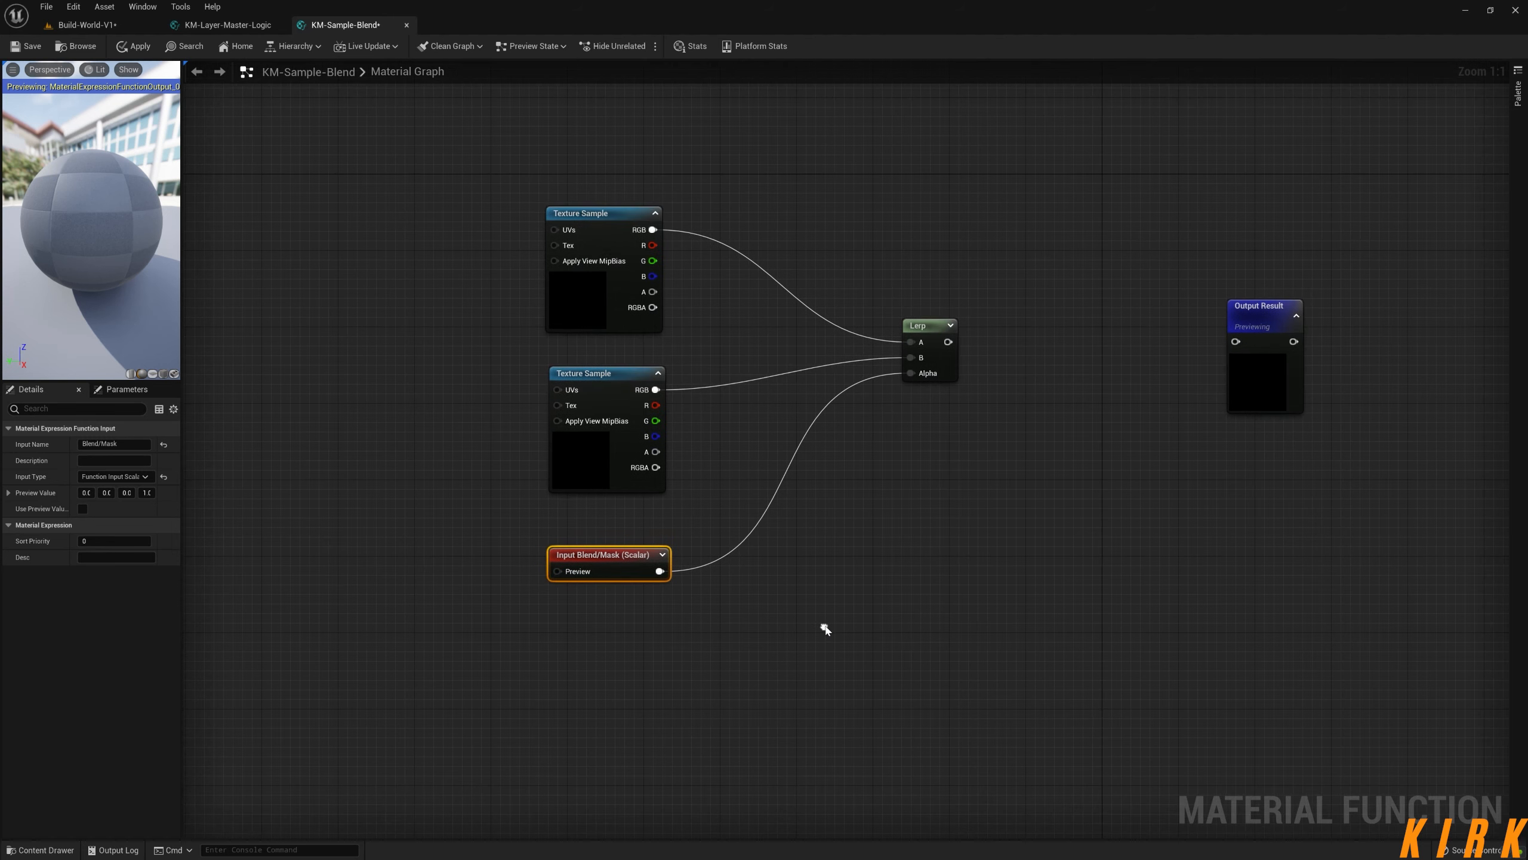
right_drag(1085, 526, 1099, 480)
right_drag(585, 571, 529, 596)
drag(901, 316, 1159, 315)
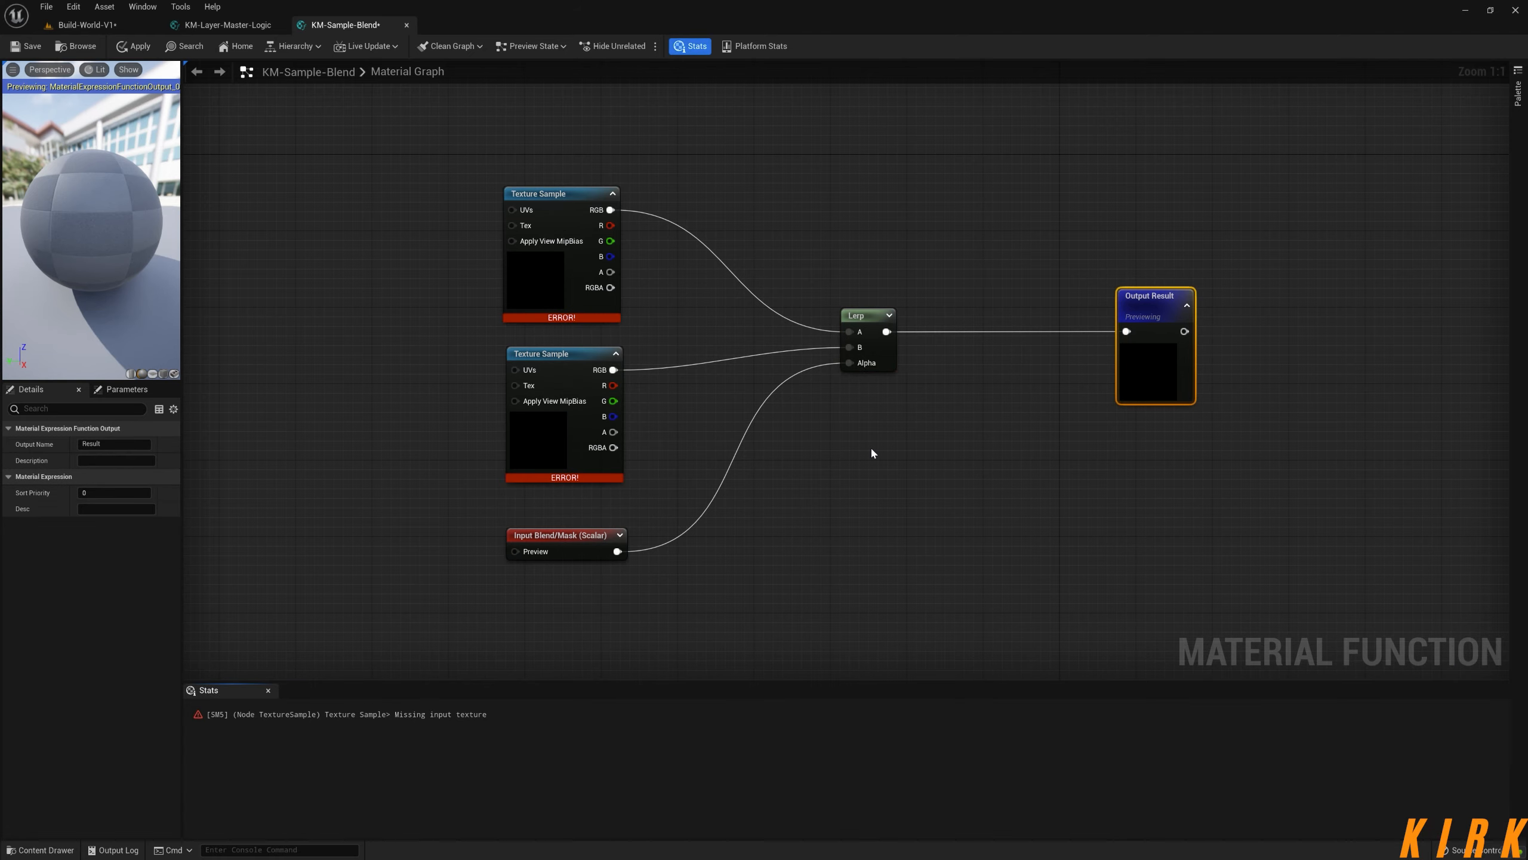
- Place a copy of the upper Texture Sample well ahead of the existing samples and convert it to a Texture Object
right_drag(477, 524, 620, 387)
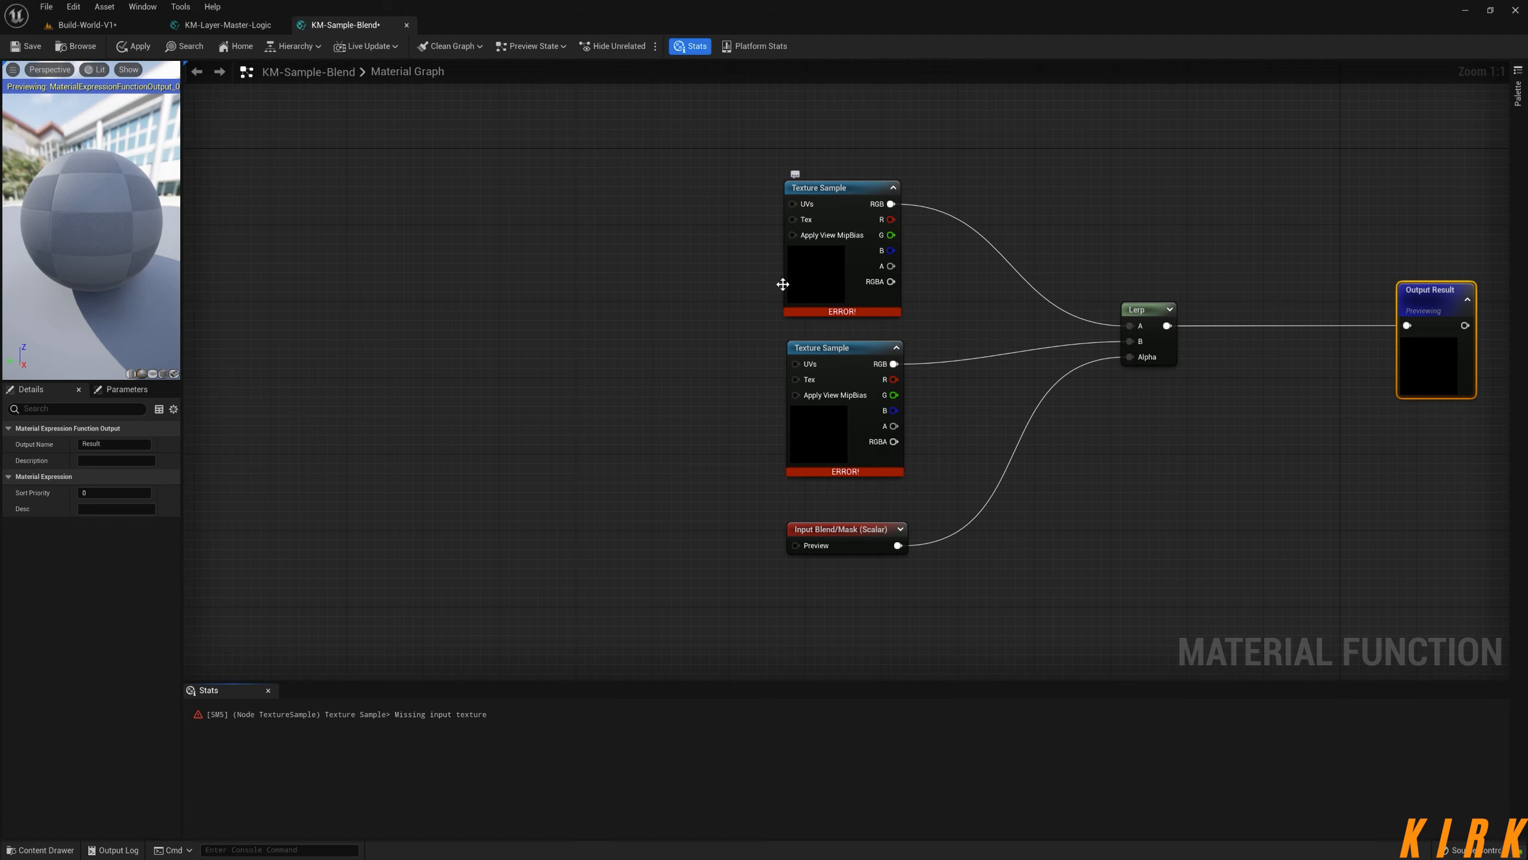
click(834, 200)
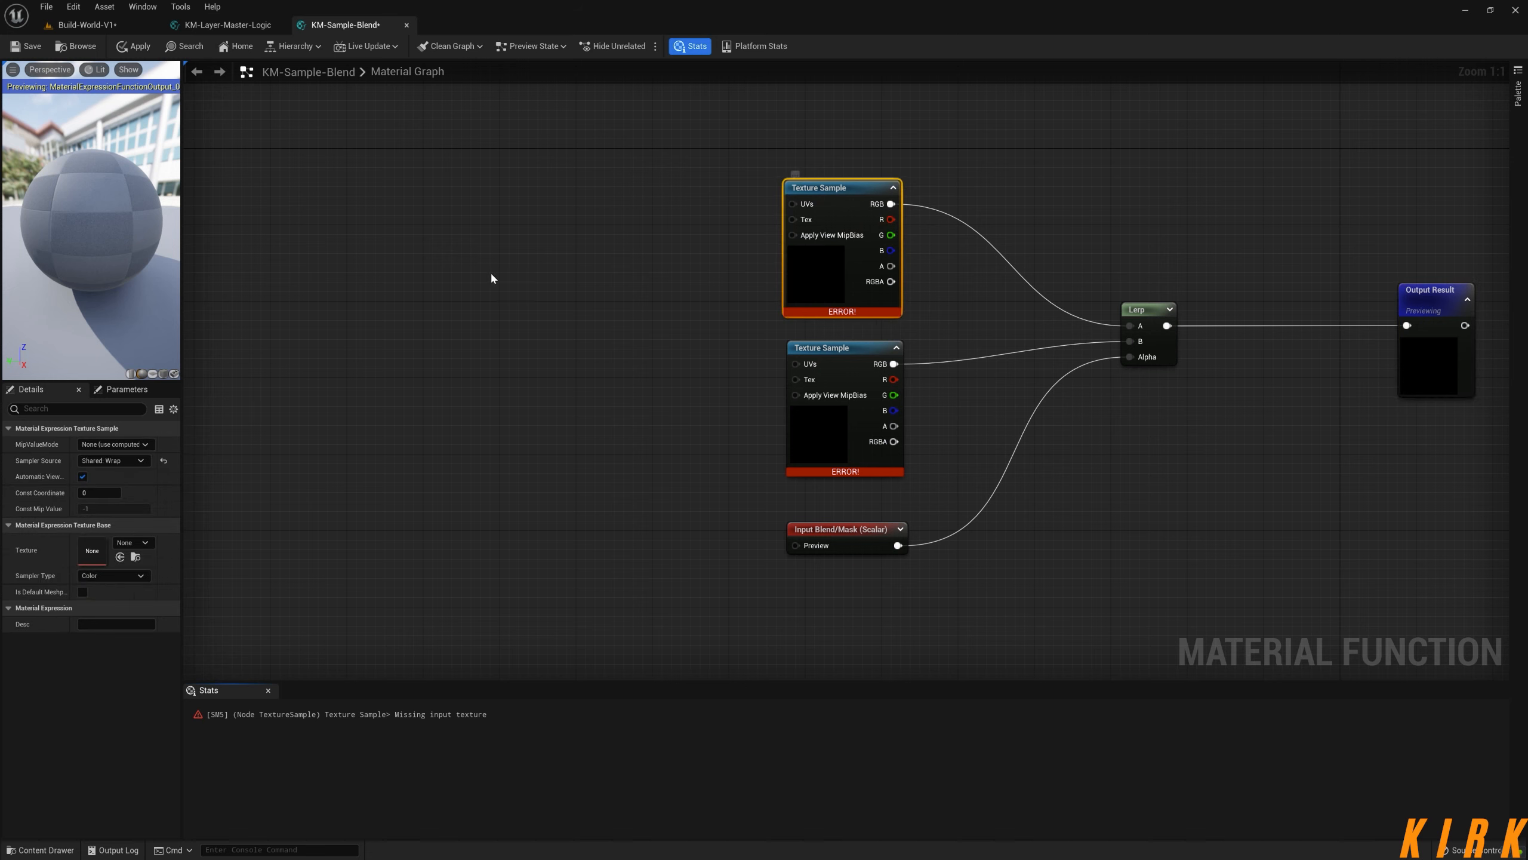
key(ctrl+c)
key(ctrl+v)
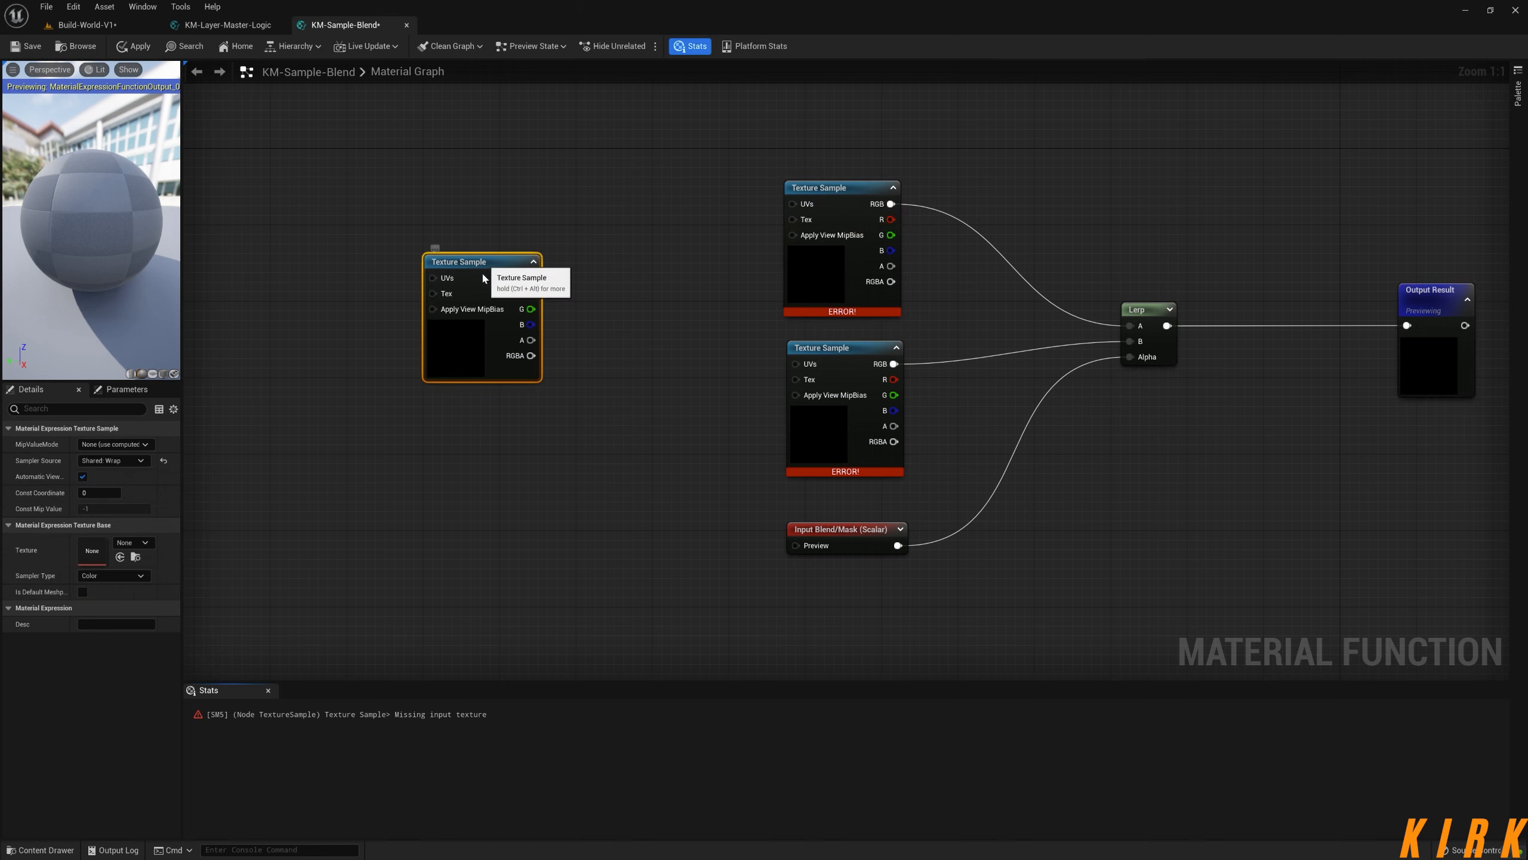
drag(495, 262, 442, 317)
right_click(442, 317)
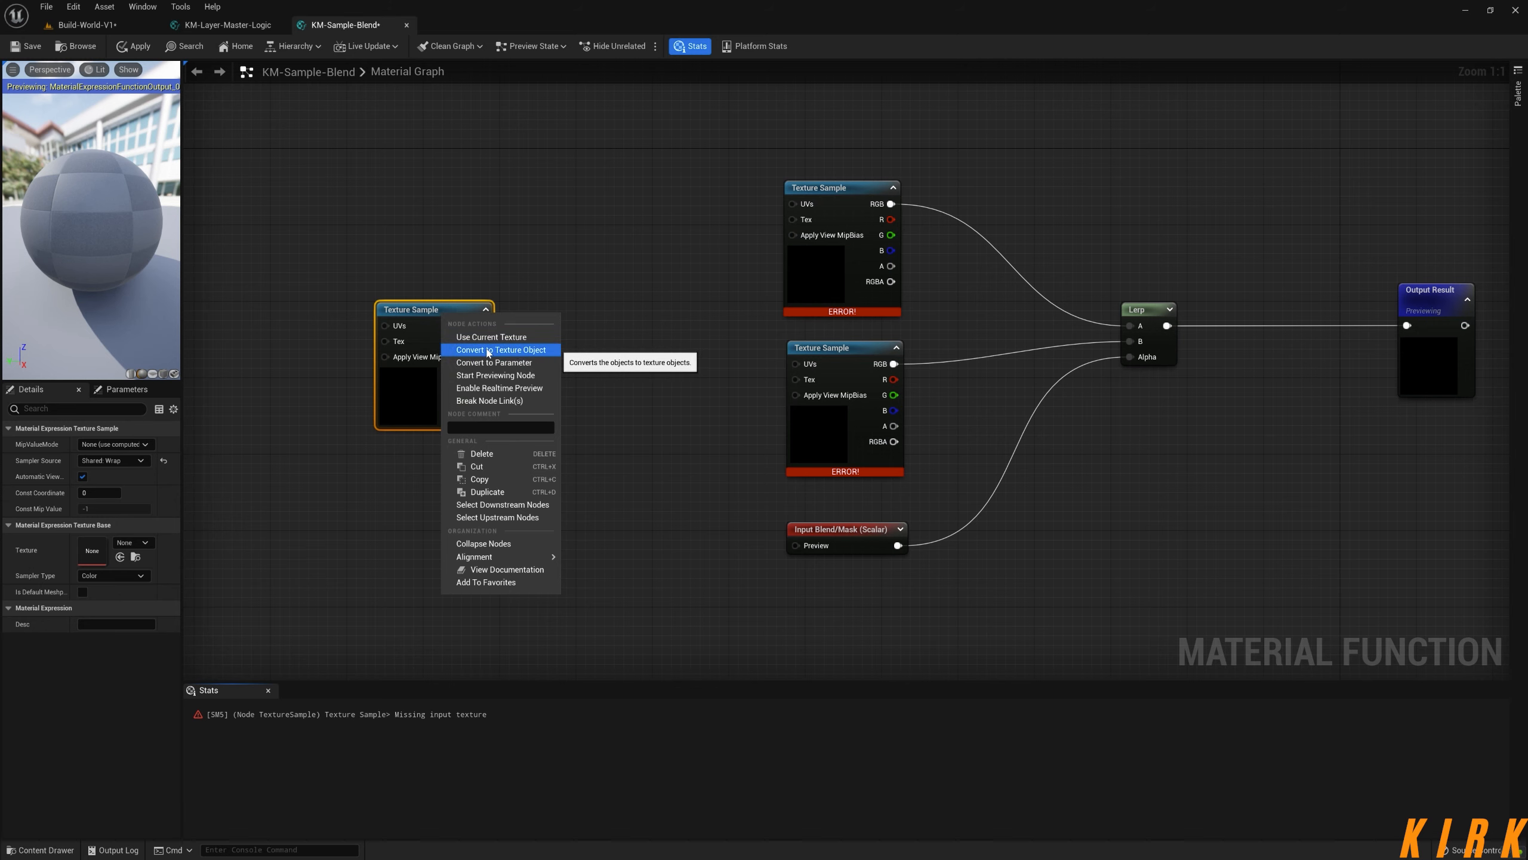
click(520, 350)
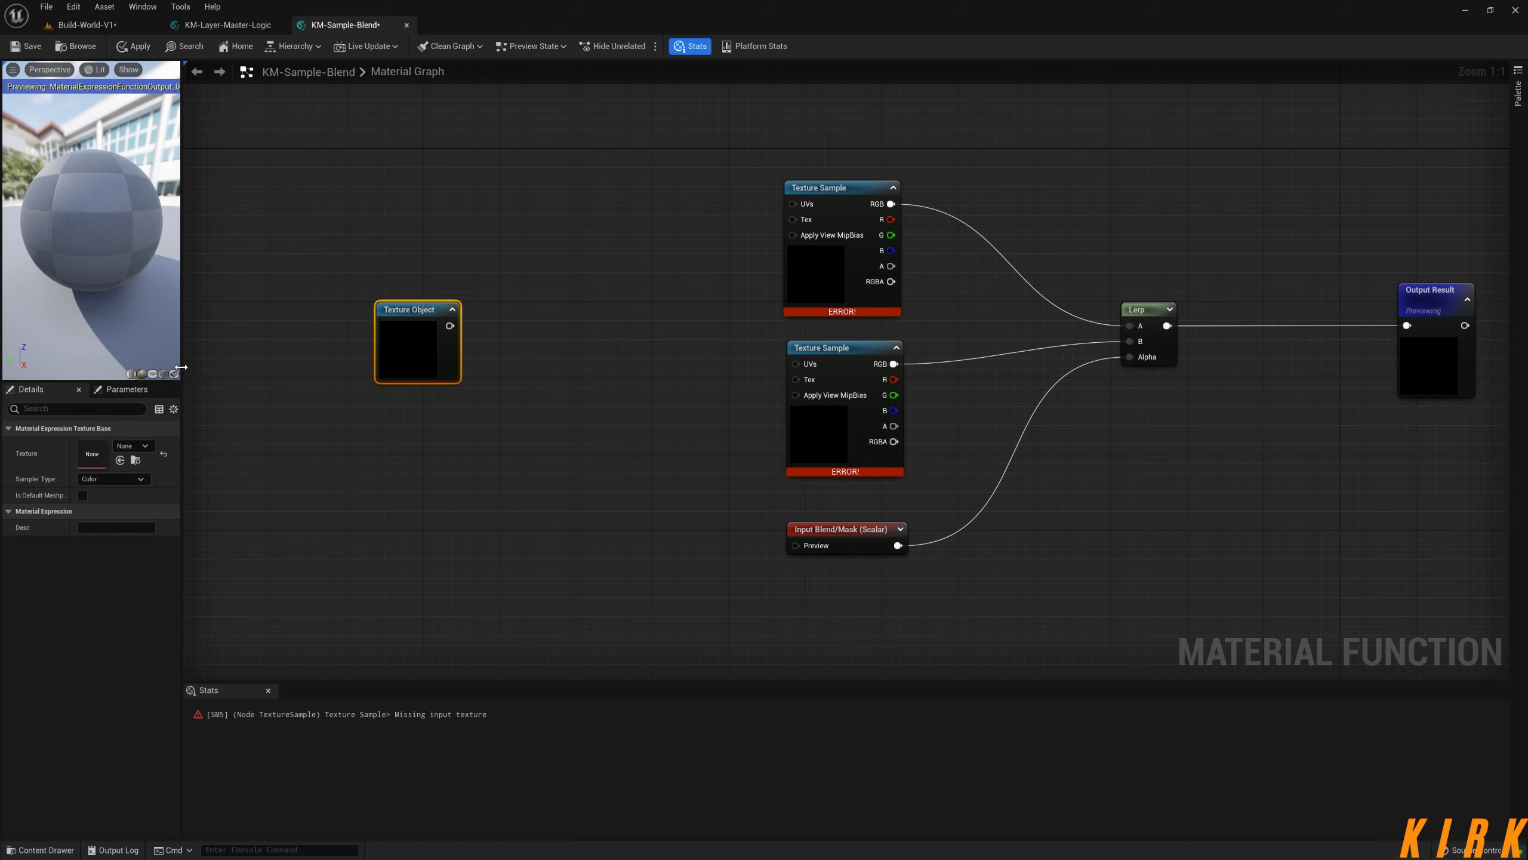
- Widen the details area, hide the stats, and assign the Default-Albedo texture to the Texture Object
drag(187, 372, 228, 372)
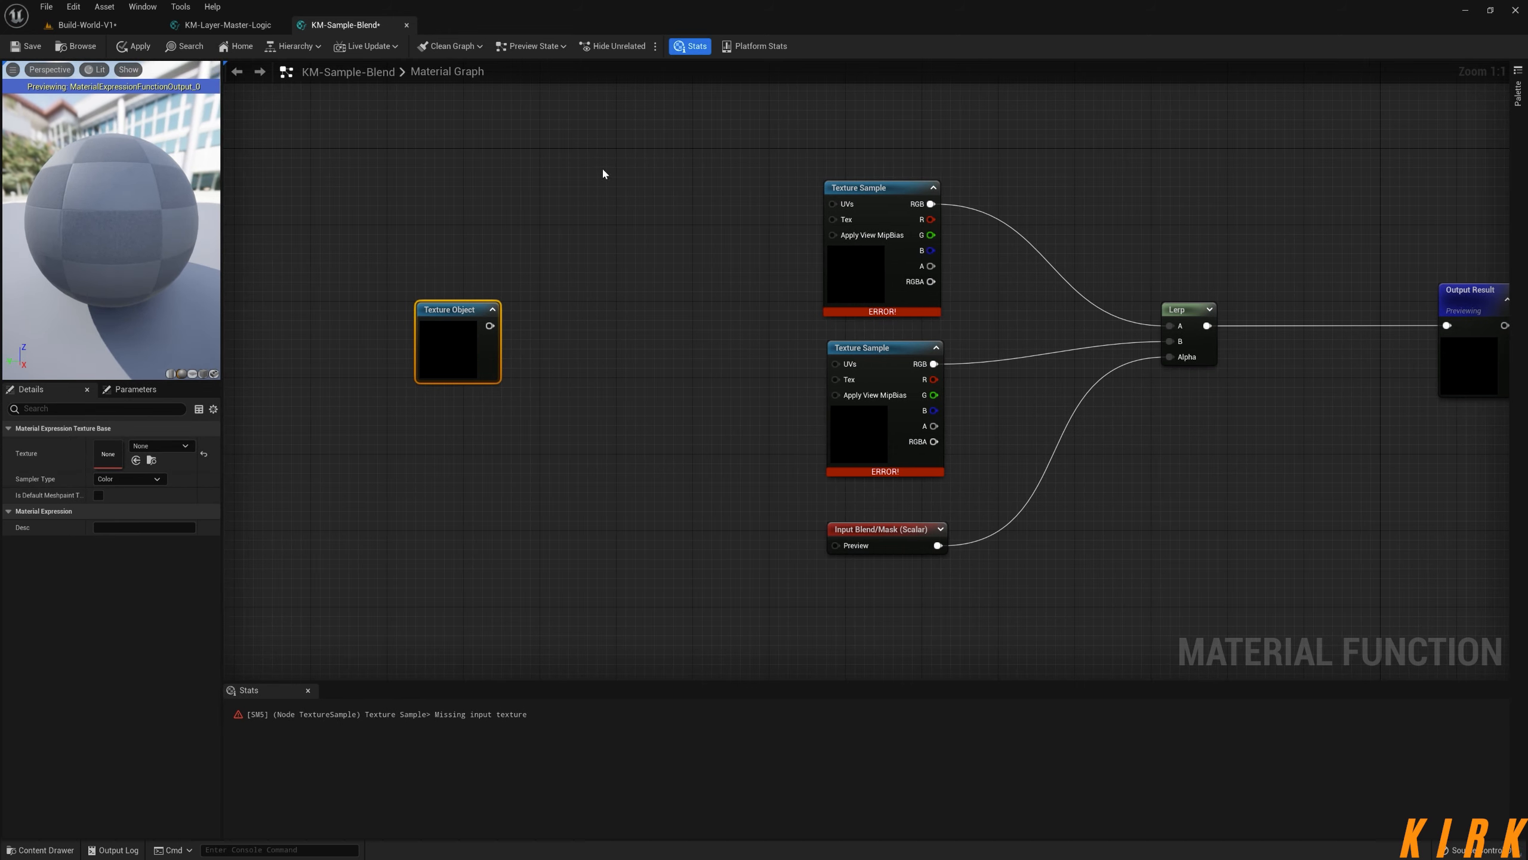
click(690, 46)
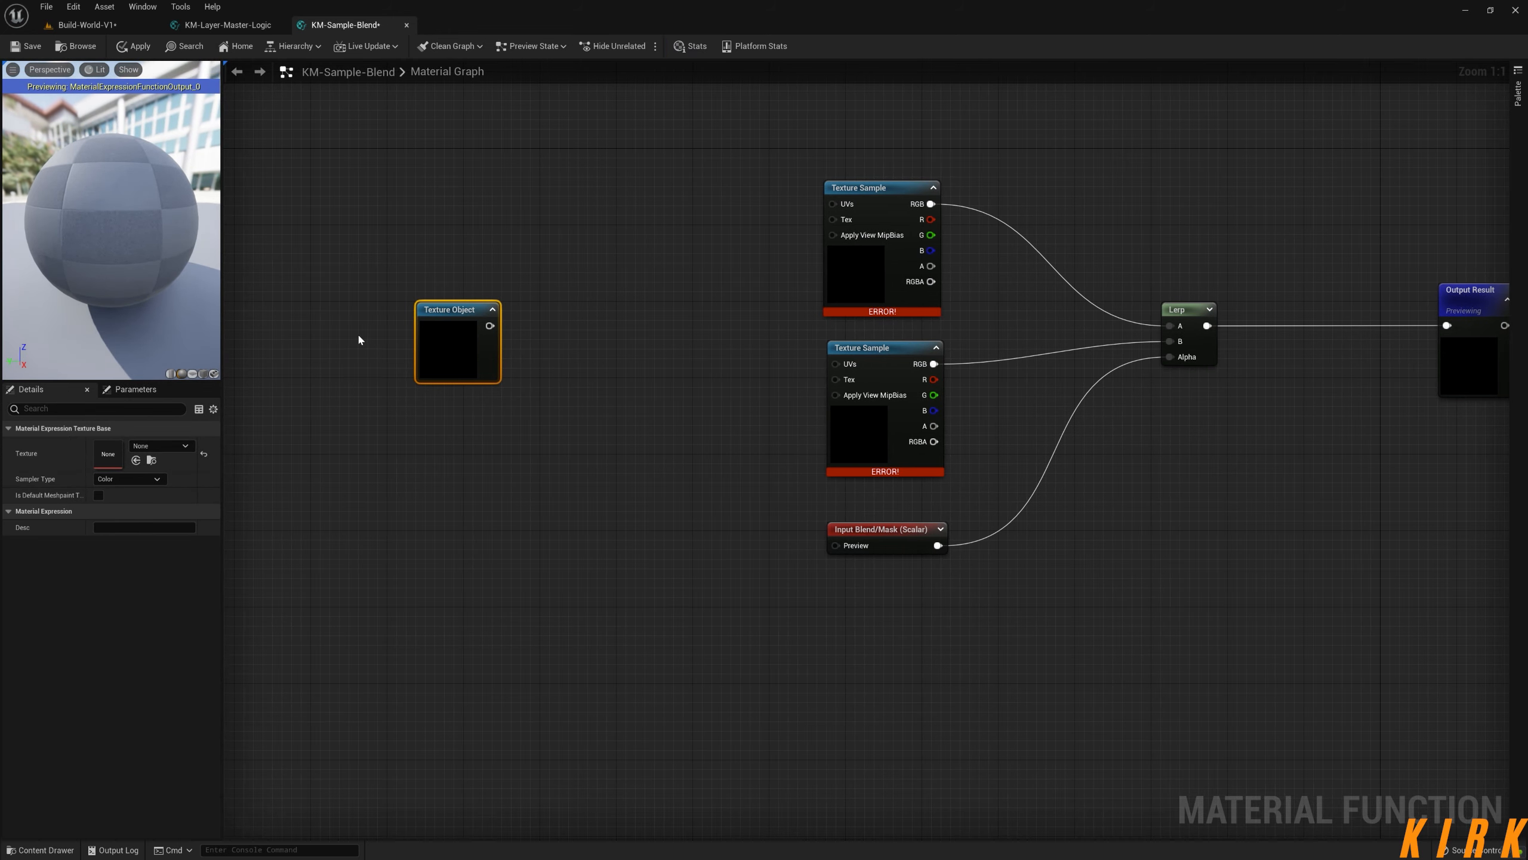
click(161, 445)
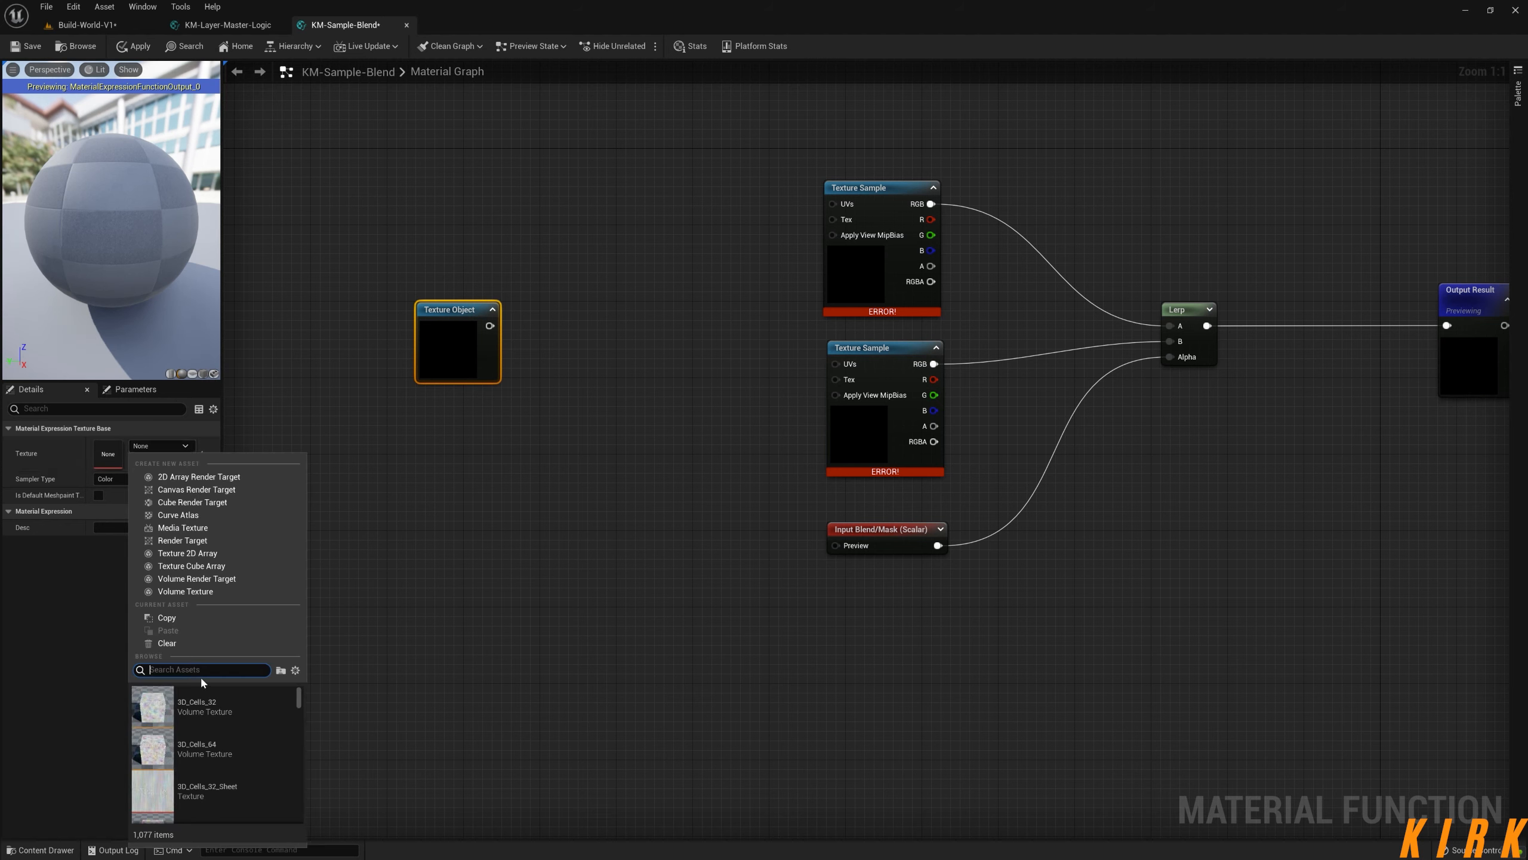
text(defa)
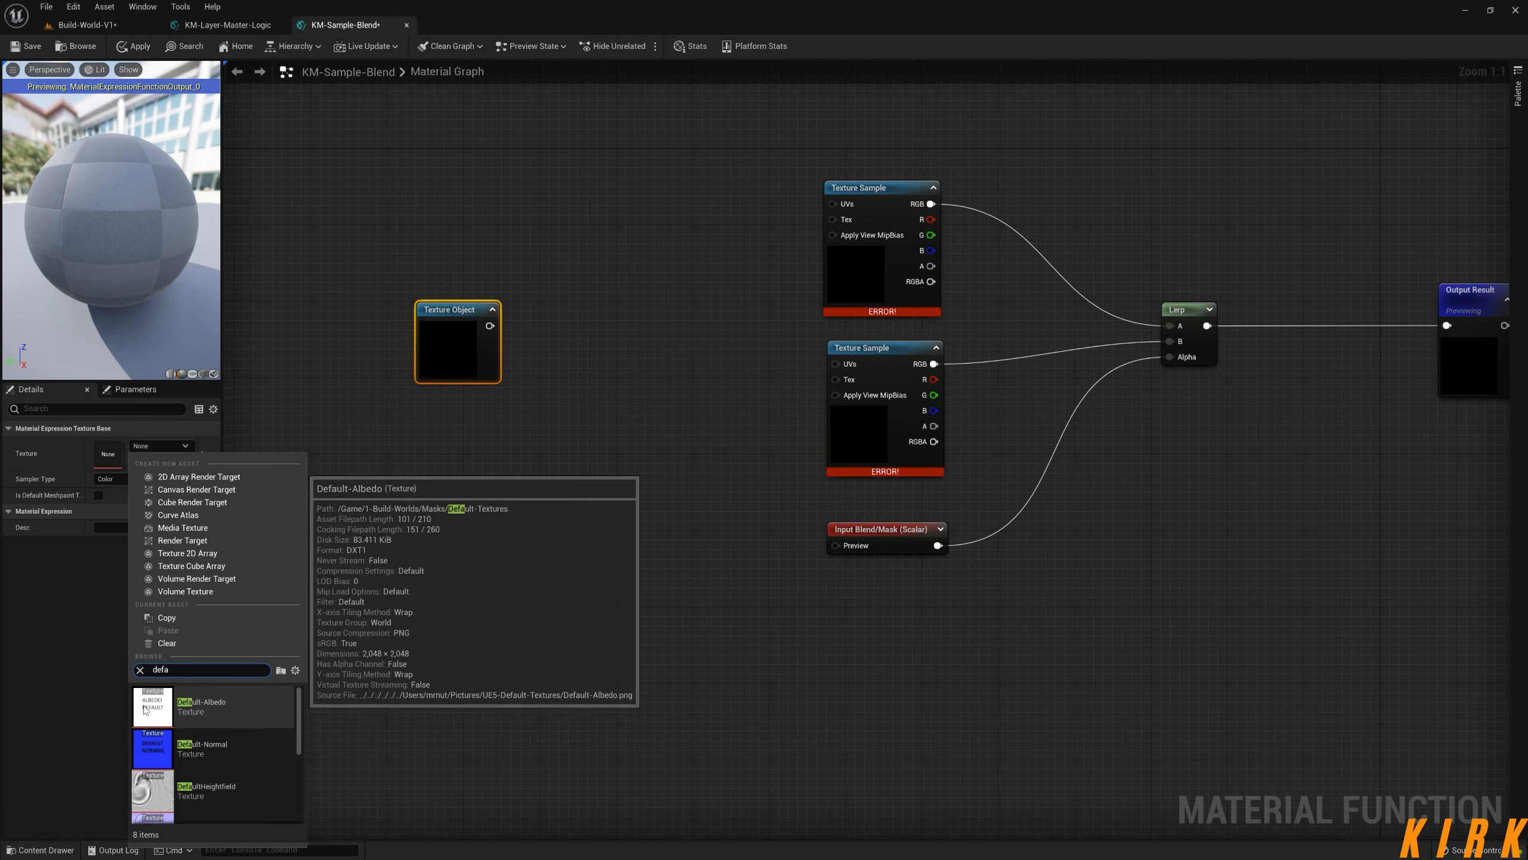
click(263, 707)
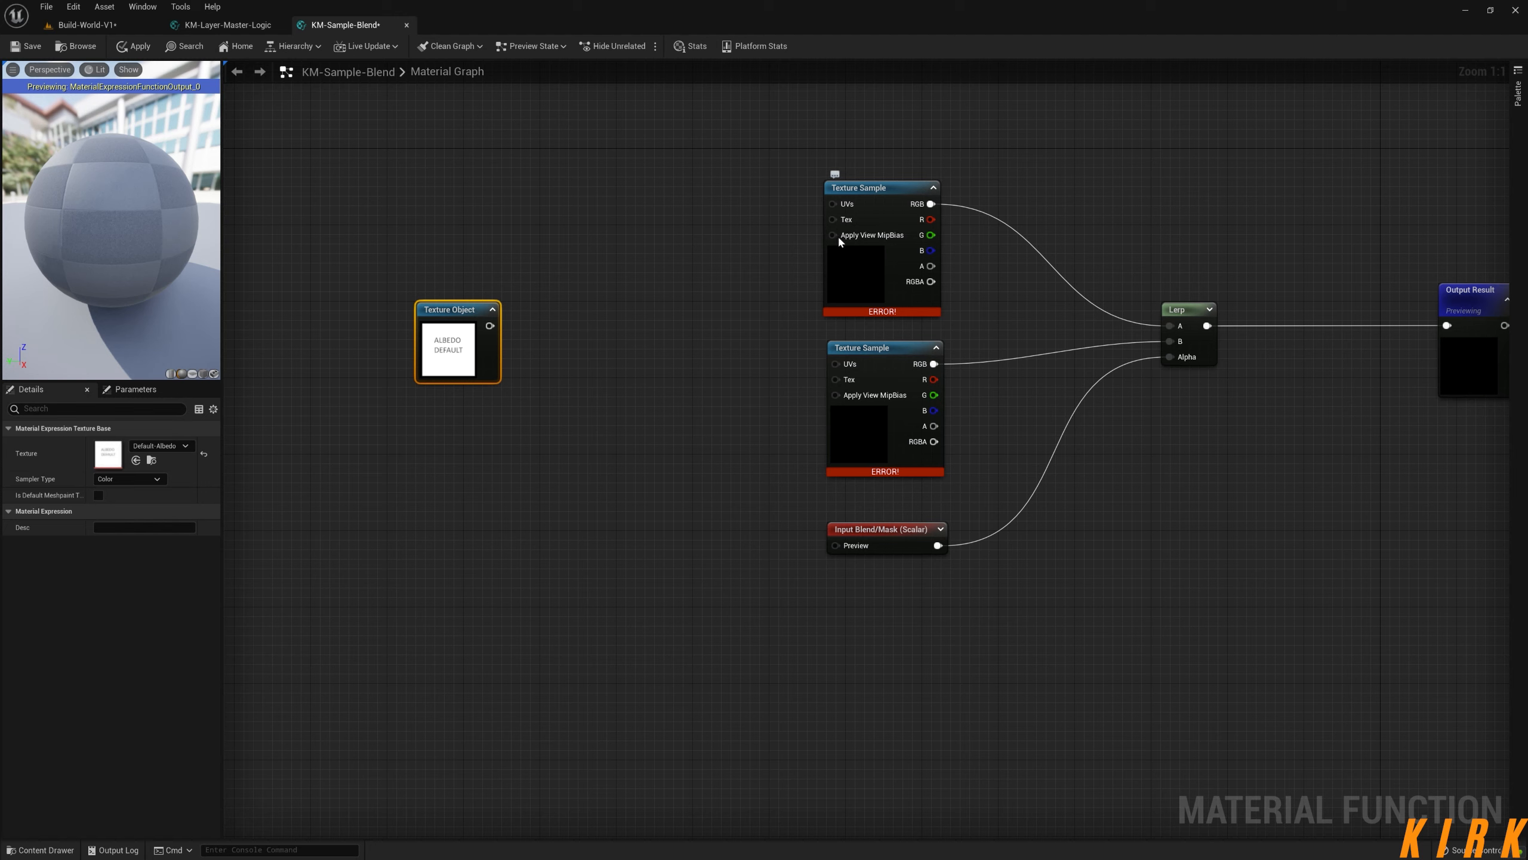
- Feed the upper Texture Sample's Tex pin from a new function input named Texture-Input, placed beside the Texture Object
drag(833, 219, 623, 334)
text(inpu)
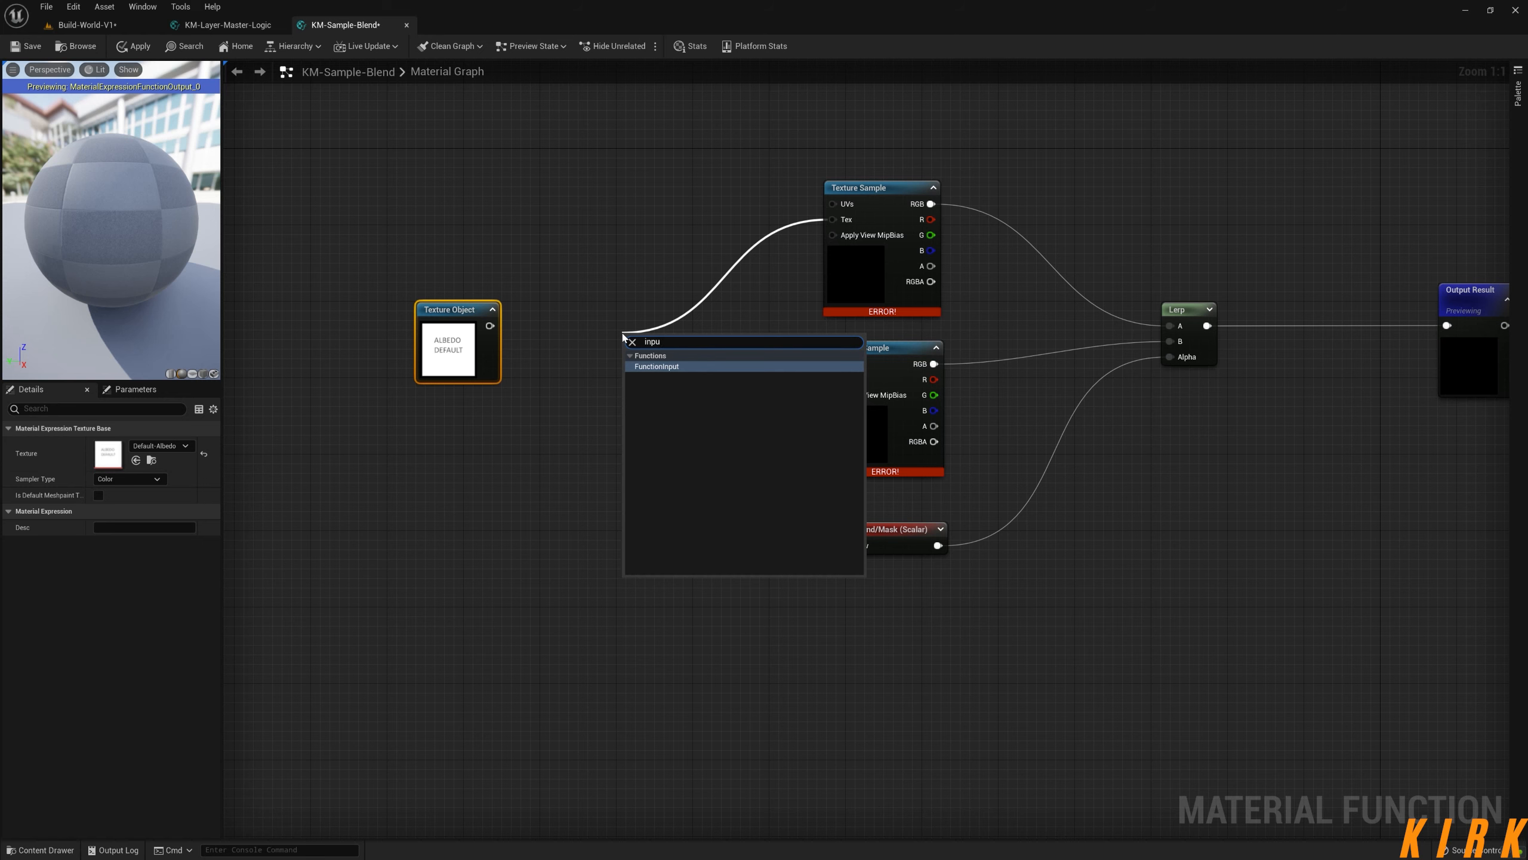
key(Return)
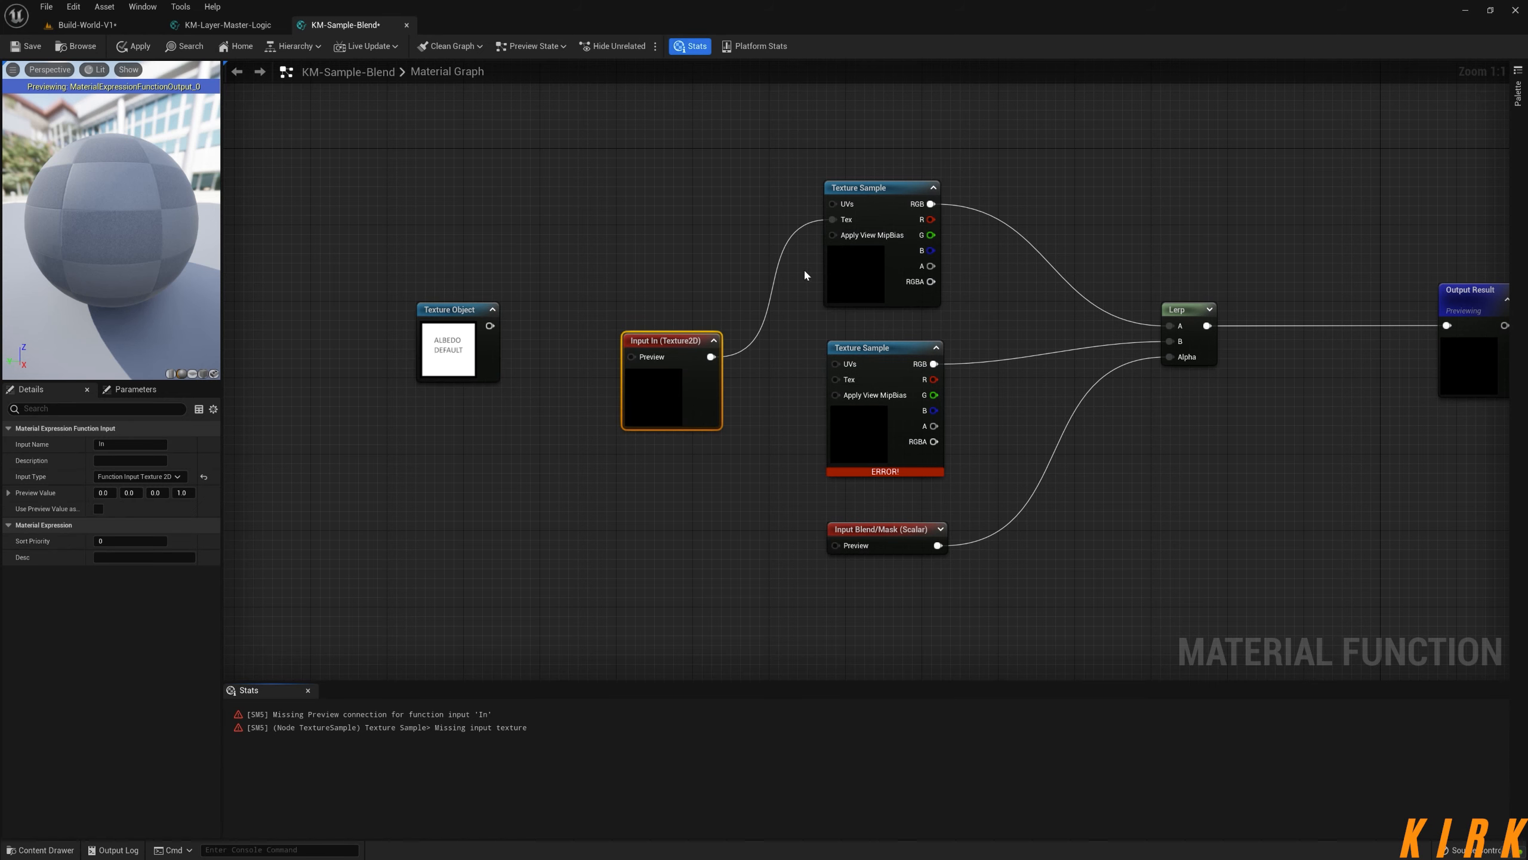
drag(1047, 168, 809, 435)
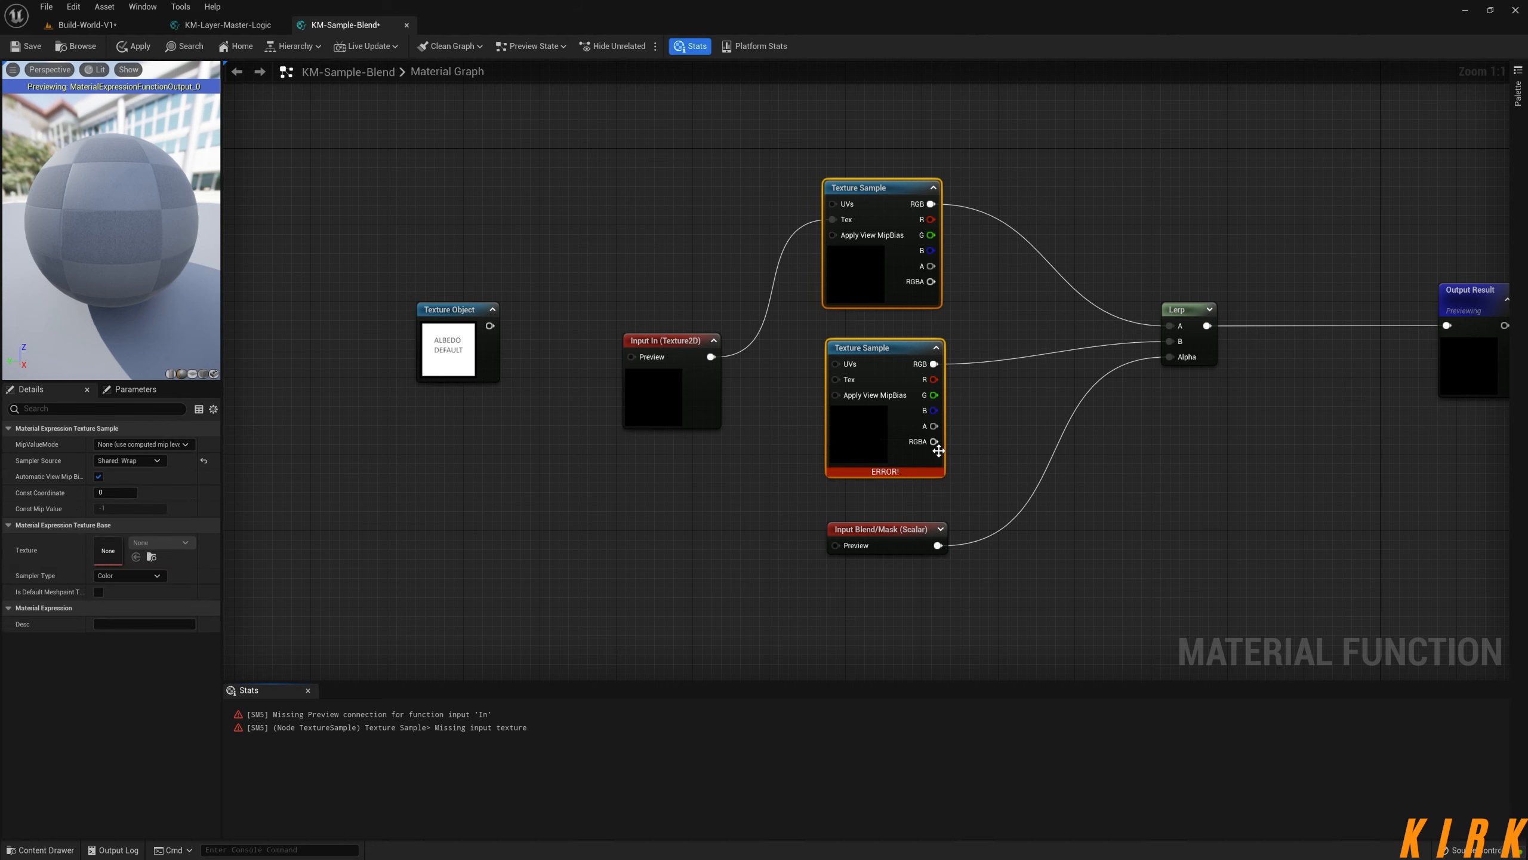
click(1030, 459)
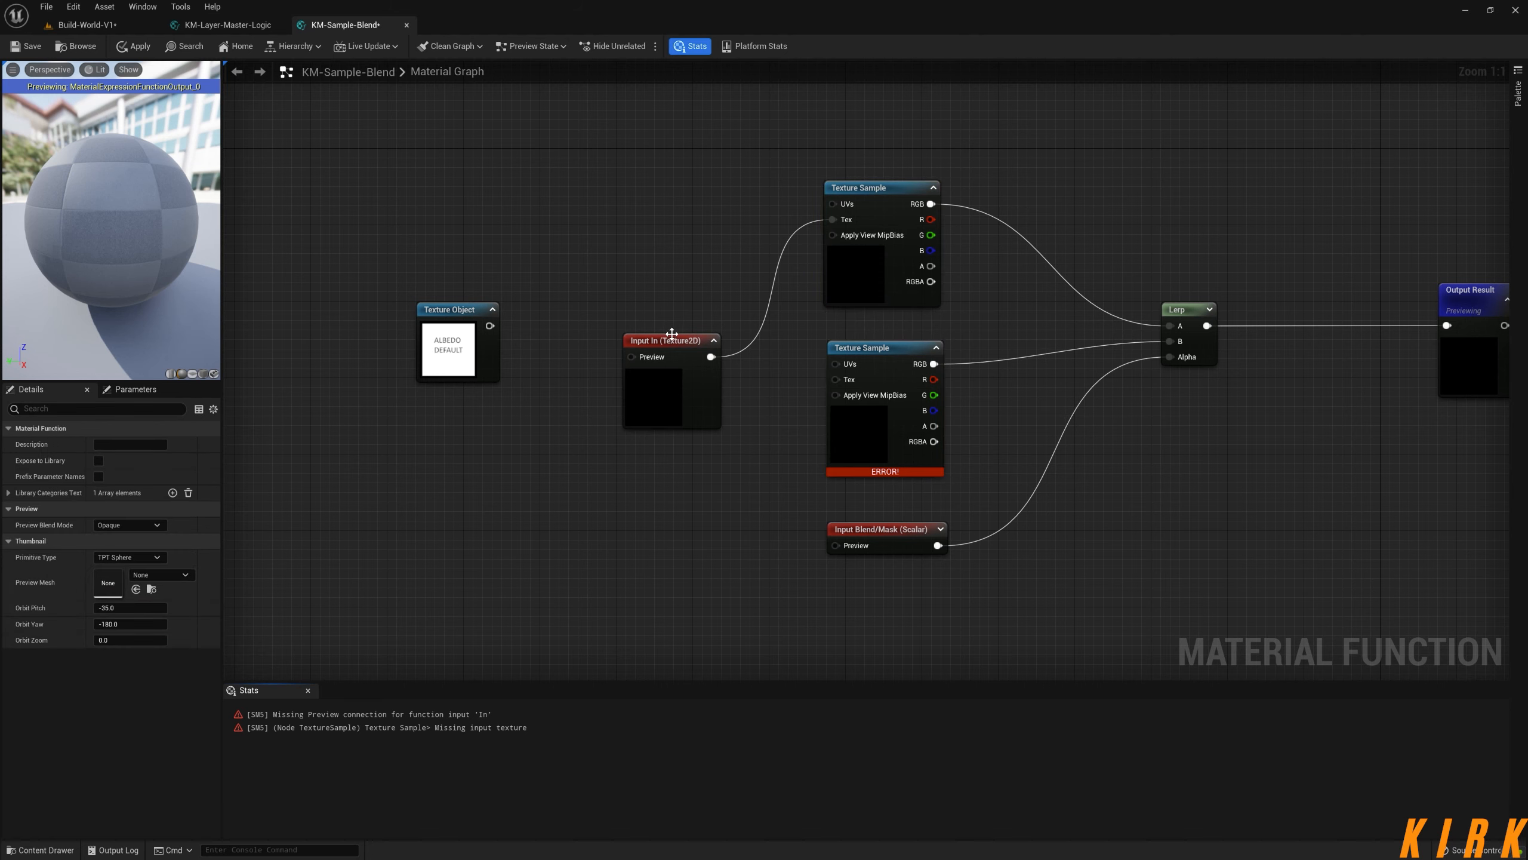
drag(672, 333, 632, 318)
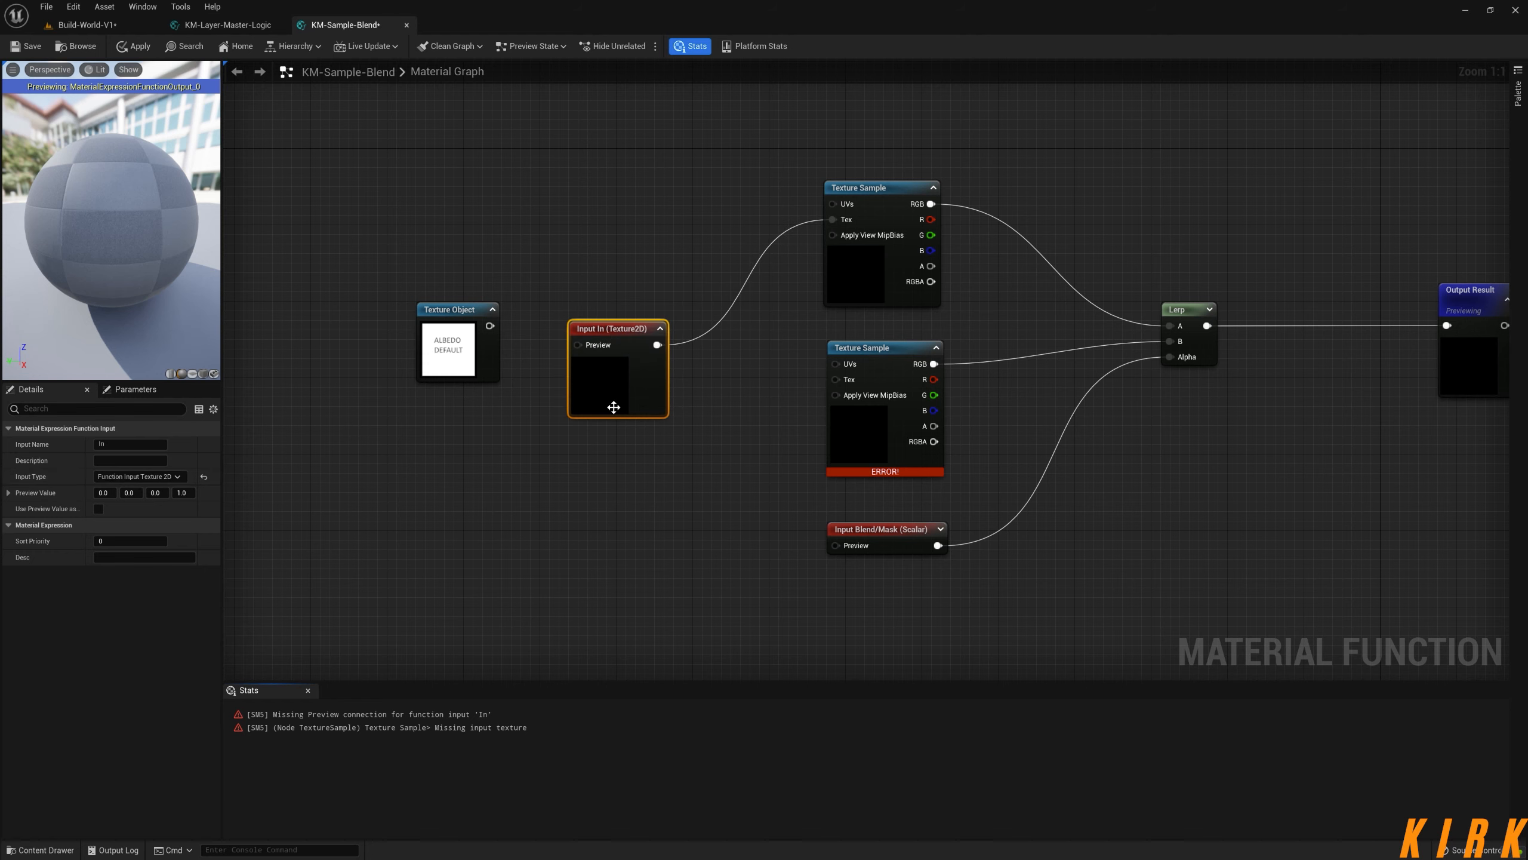
drag(647, 328, 658, 318)
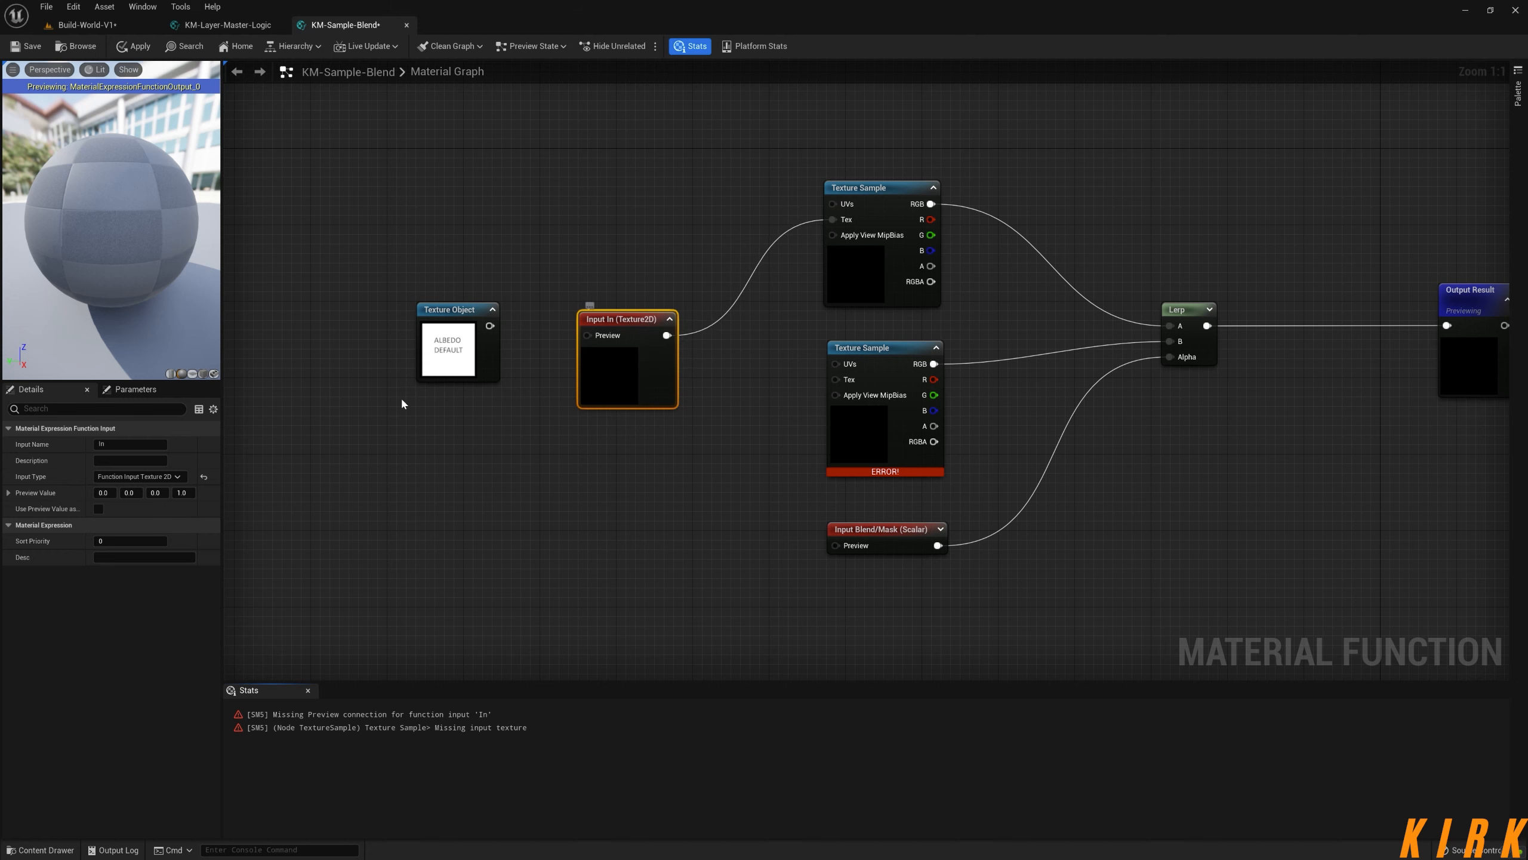
click(131, 445)
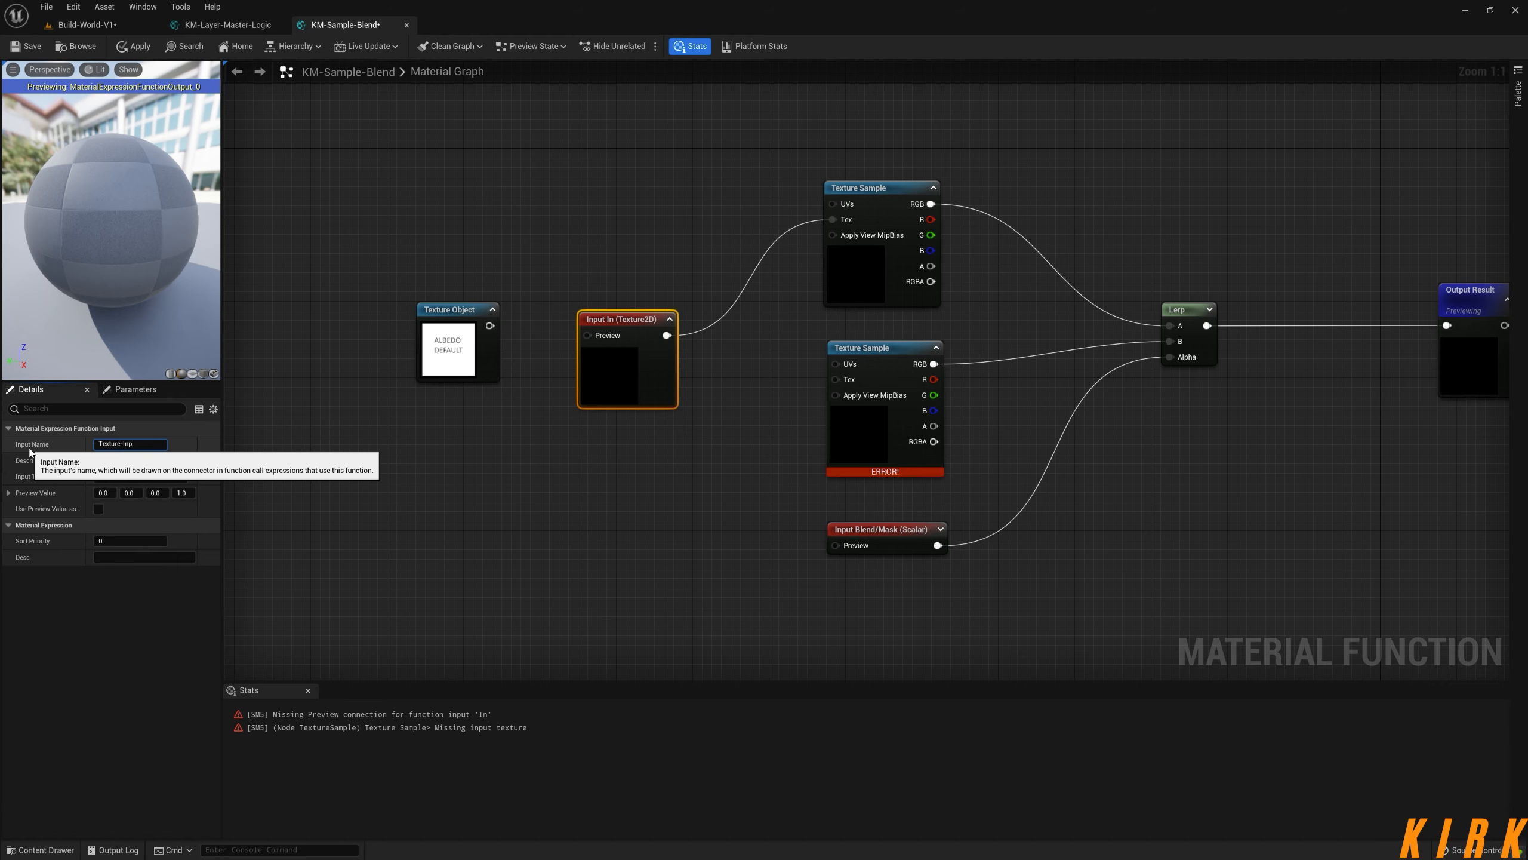
click(552, 430)
- Connect the Texture Object to Texture-Input's Preview pin and Texture-Input to the lower Texture Sample's Tex pin
drag(490, 326, 602, 340)
drag(708, 337, 835, 379)
- Collapse the Texture Object's preview and line it up with Texture-Input, close together just ahead of the Texture Samples
drag(641, 320, 706, 301)
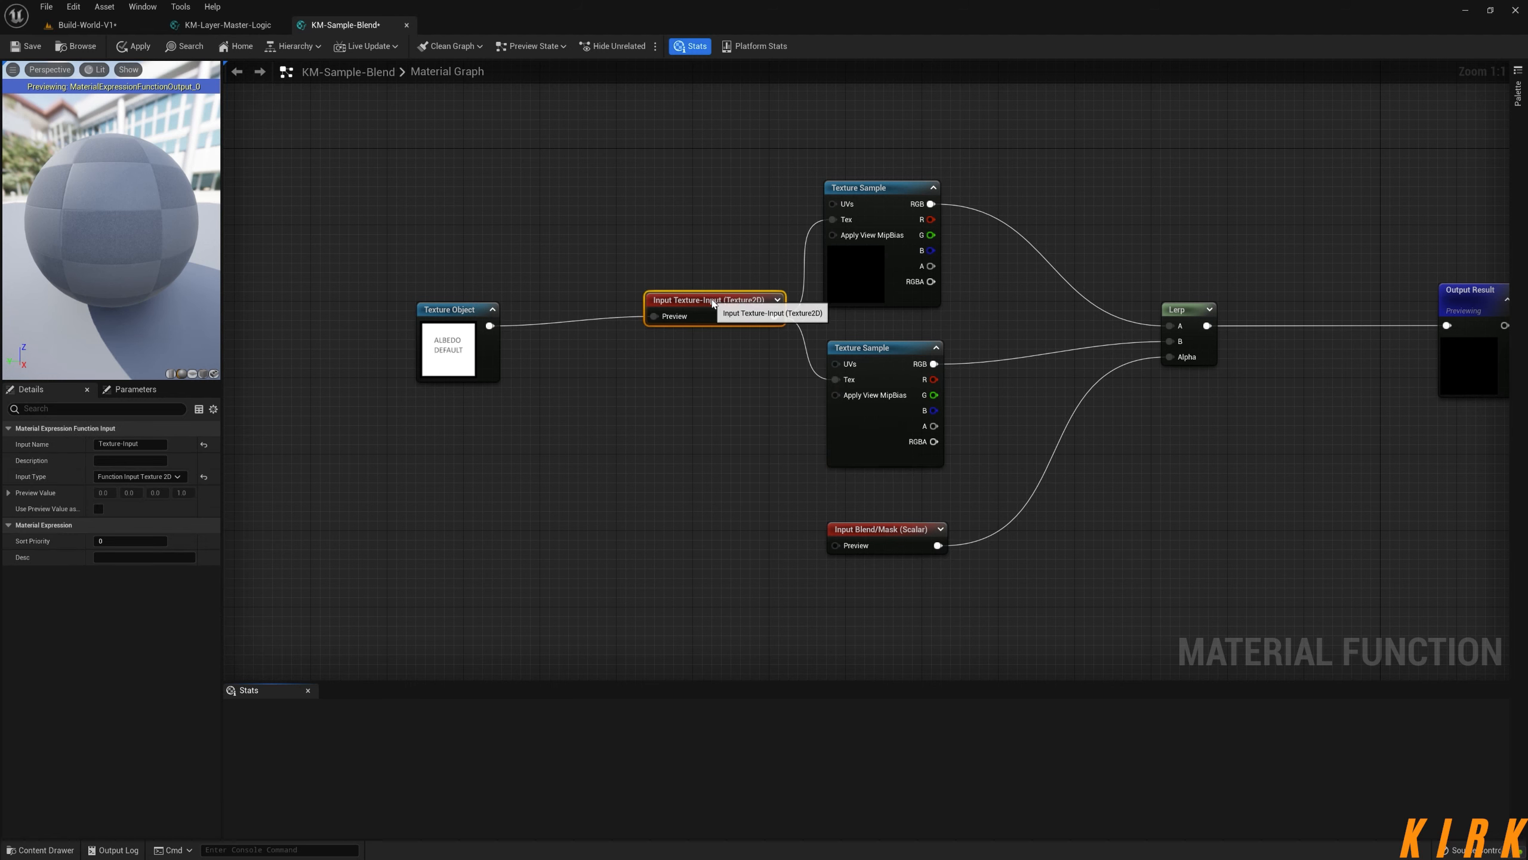
click(492, 309)
drag(465, 310, 596, 300)
right_drag(773, 395, 607, 392)
drag(383, 238, 545, 332)
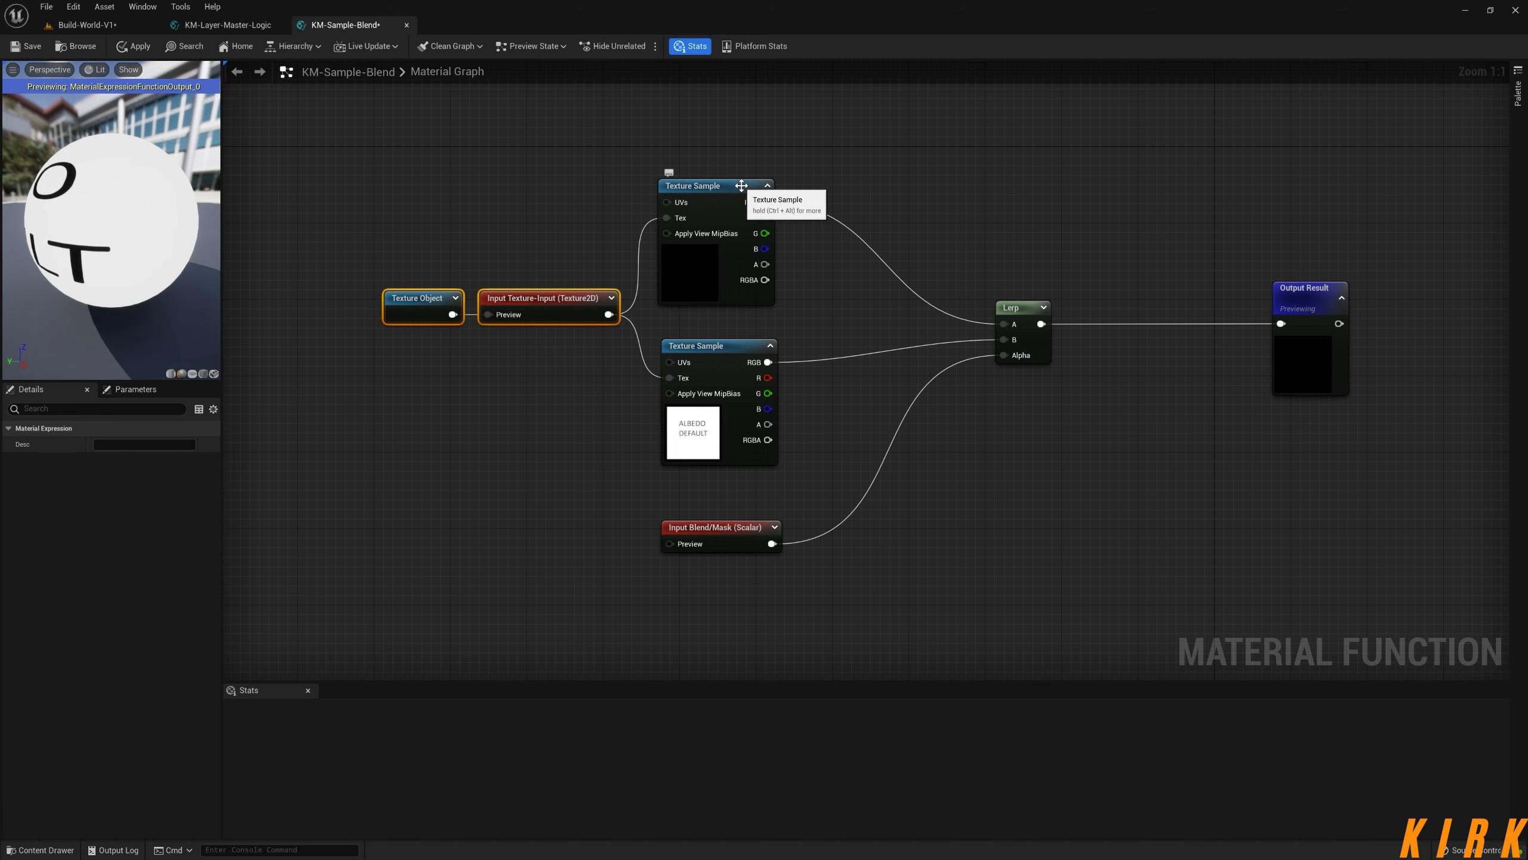
- Align the upper Texture Sample with the lower one, then collapse and re-expand its preview
drag(746, 202, 749, 199)
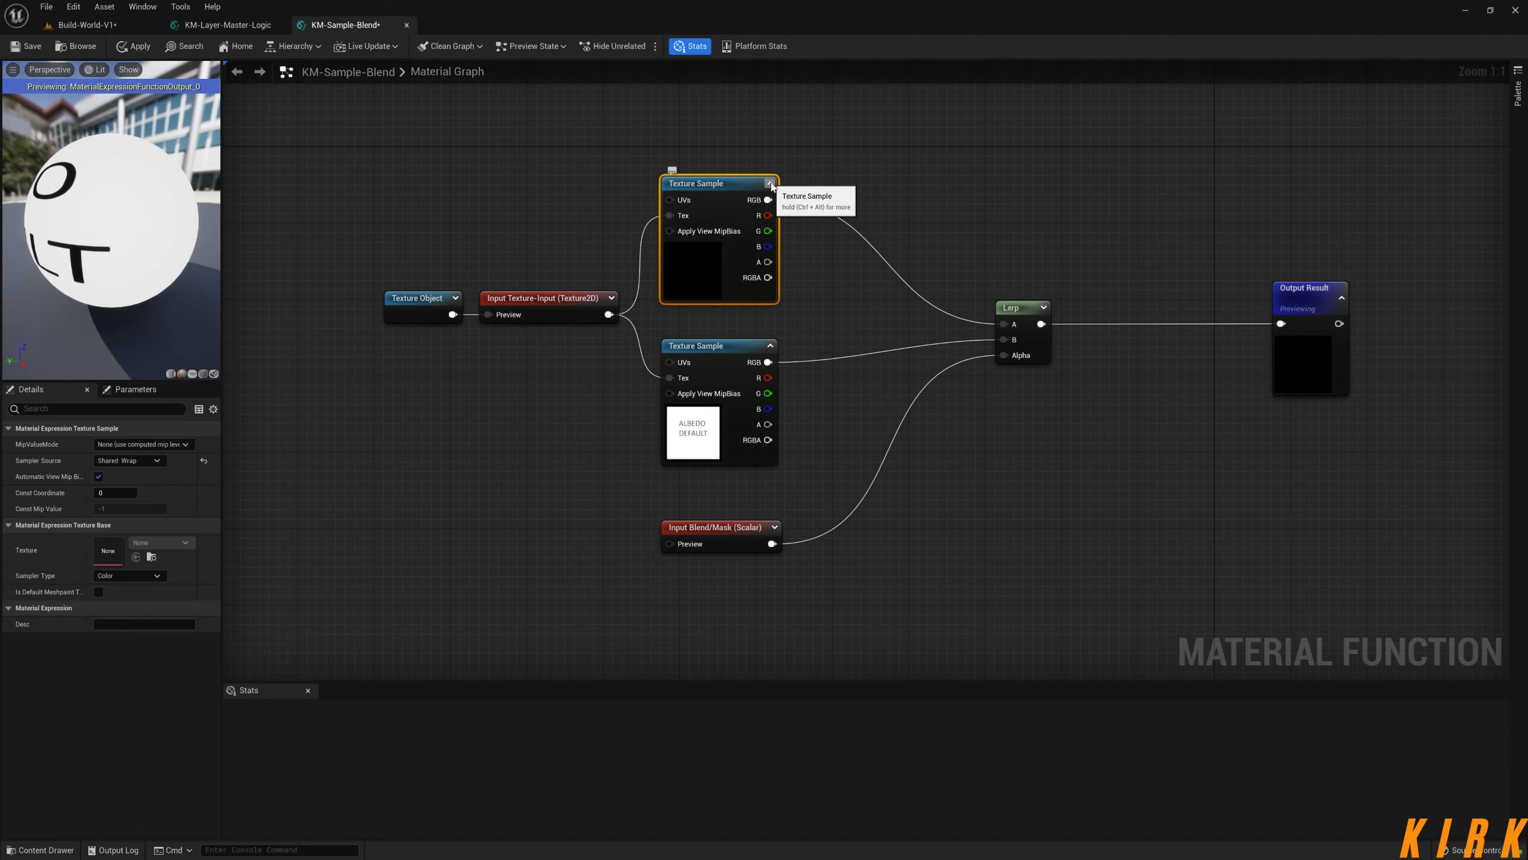
click(770, 184)
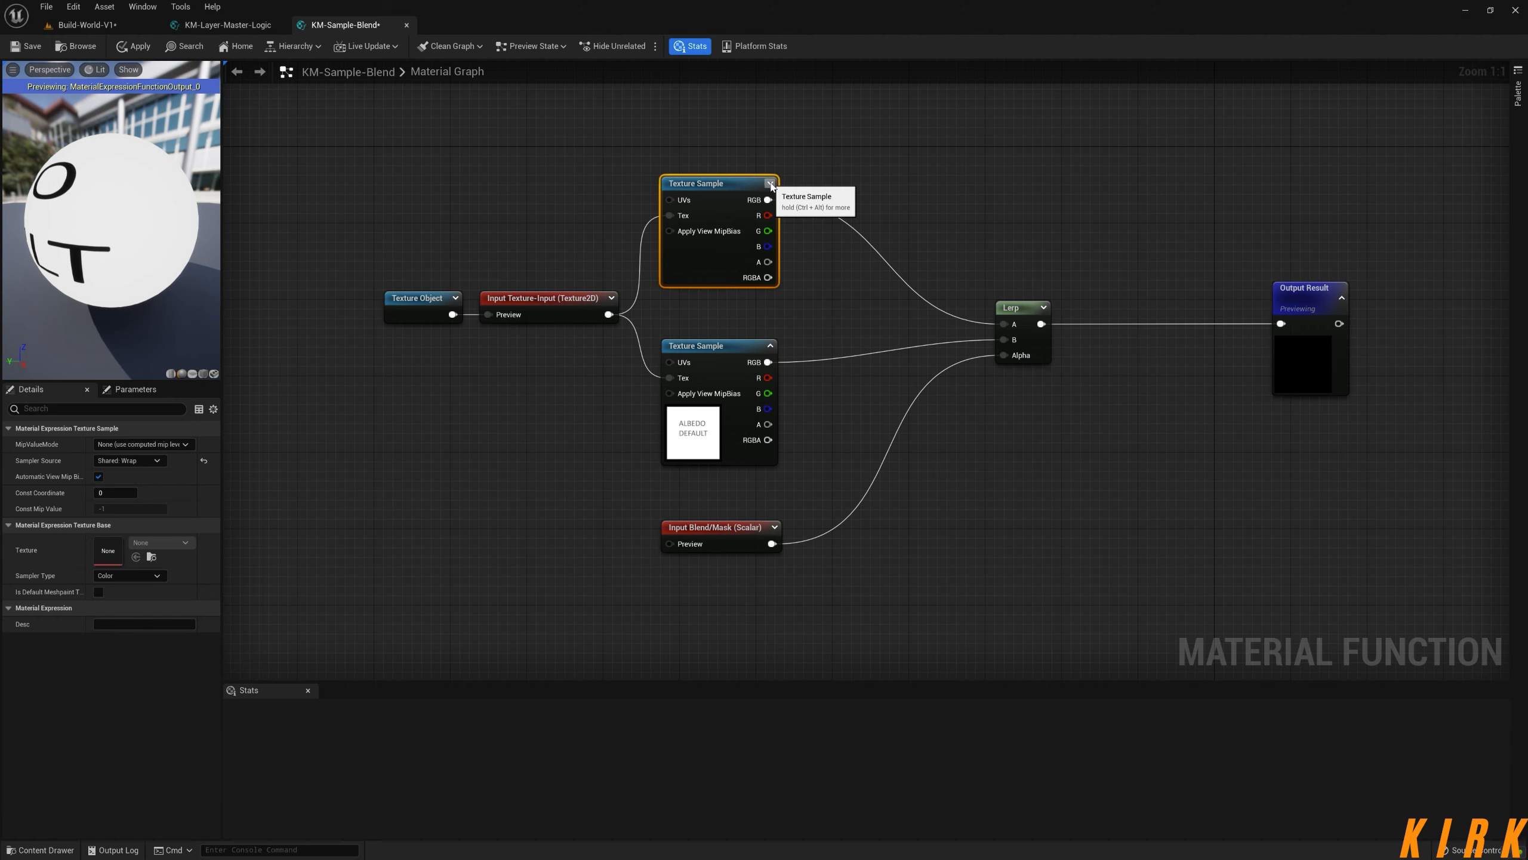
click(770, 184)
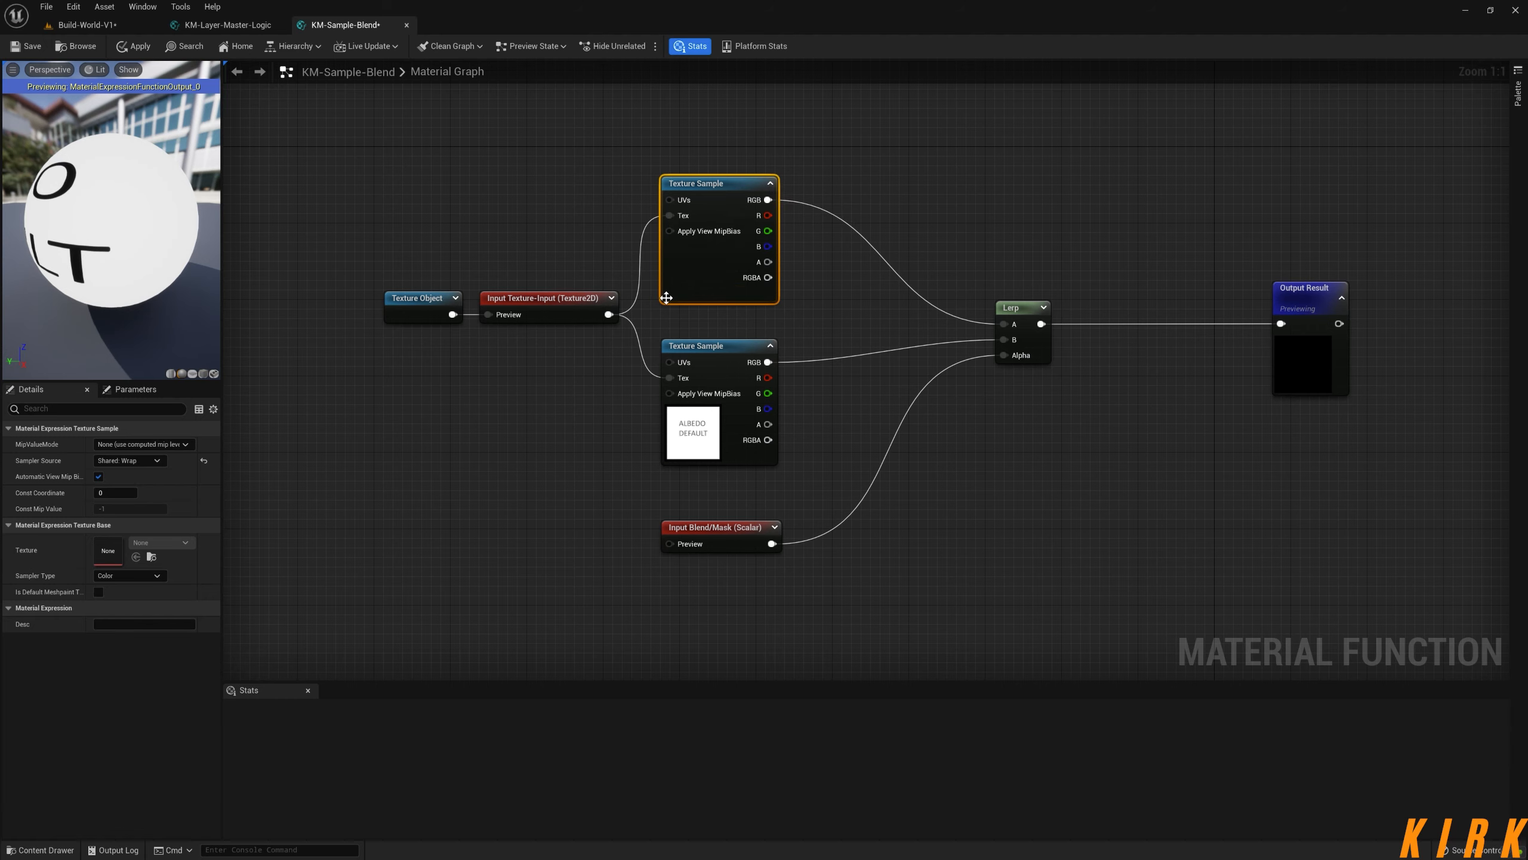
- Feed the upper Texture Sample's UVs pin from a new function input named UVs-Near, collapsed and lined up with that pin
right_drag(482, 446, 777, 503)
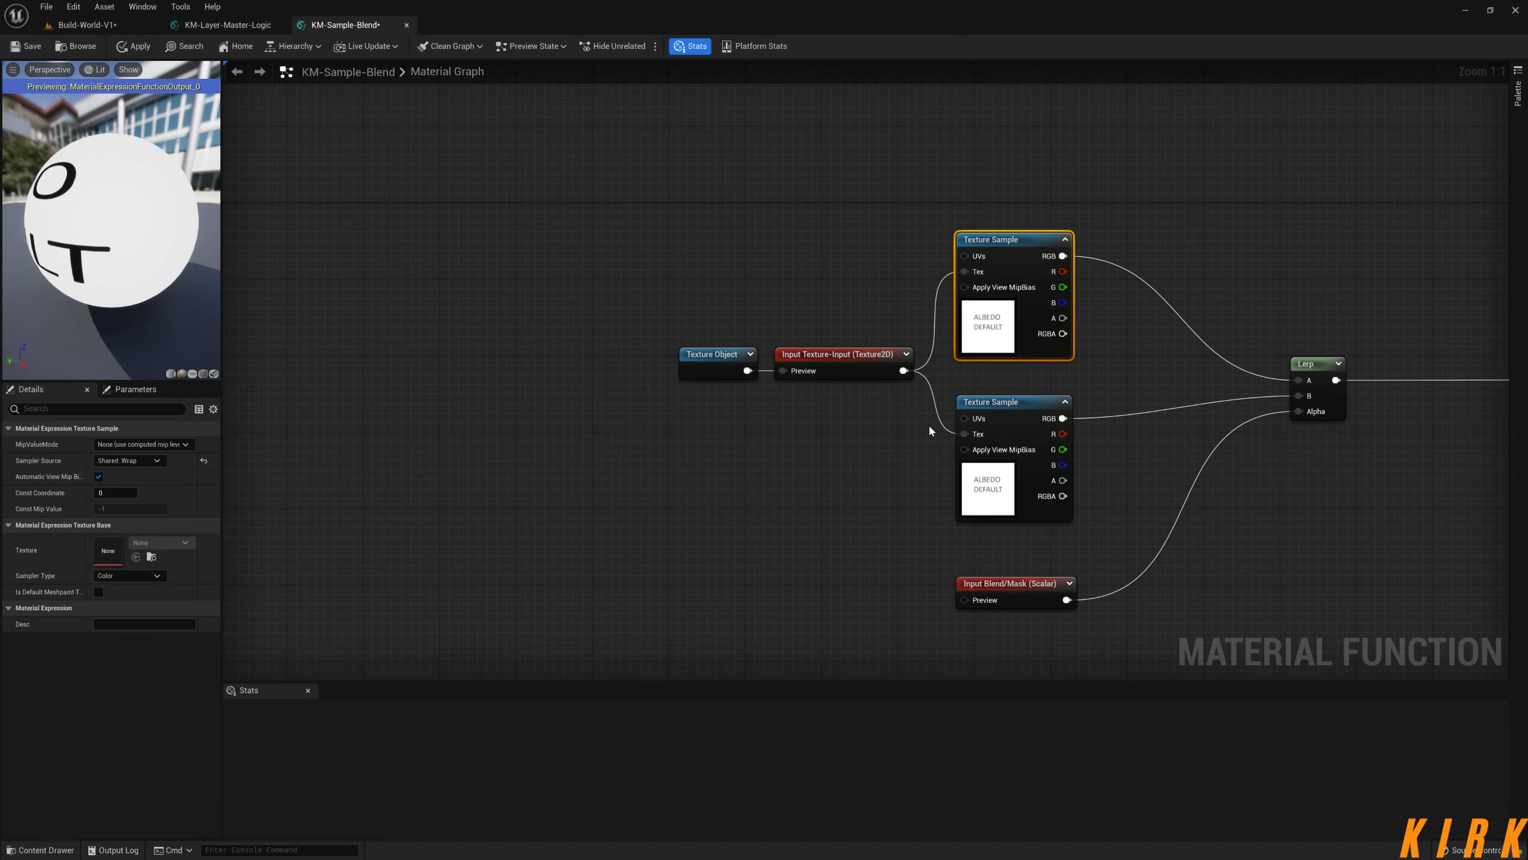
drag(964, 257, 766, 252)
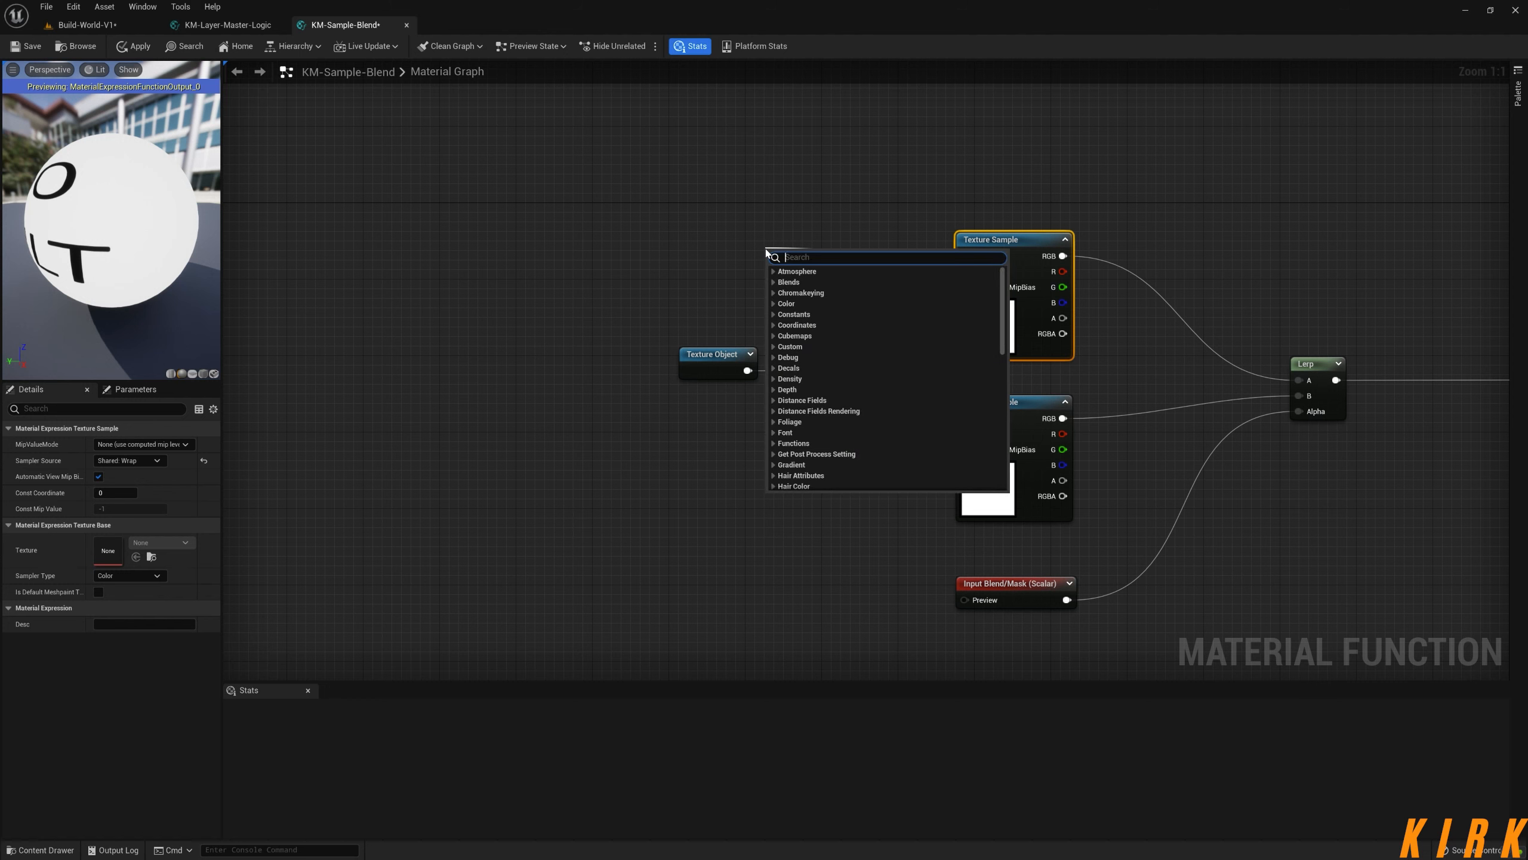
text(input)
key(Return)
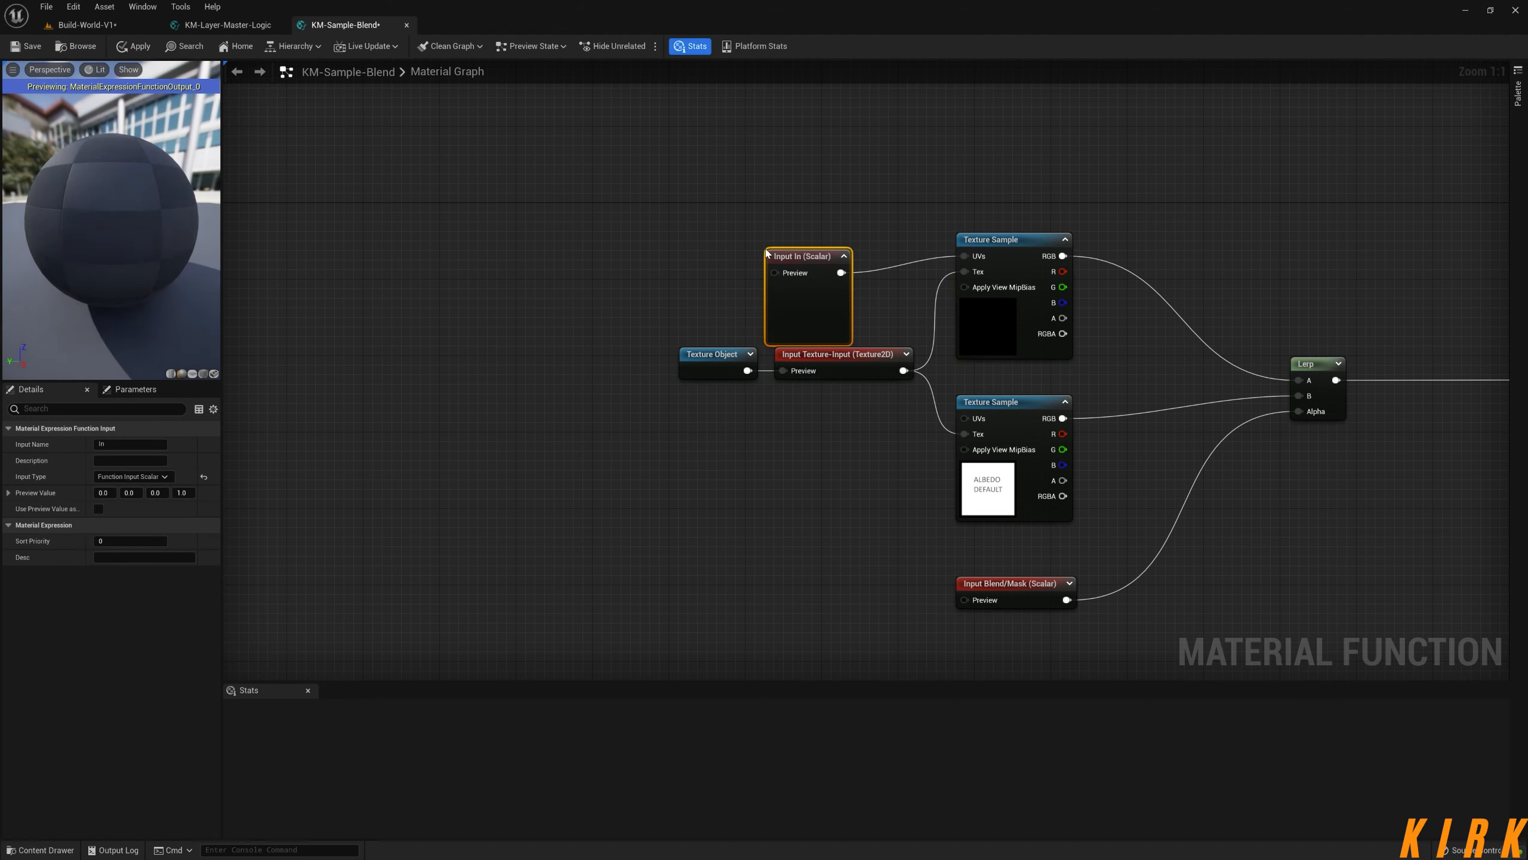
drag(851, 256, 797, 239)
click(769, 220)
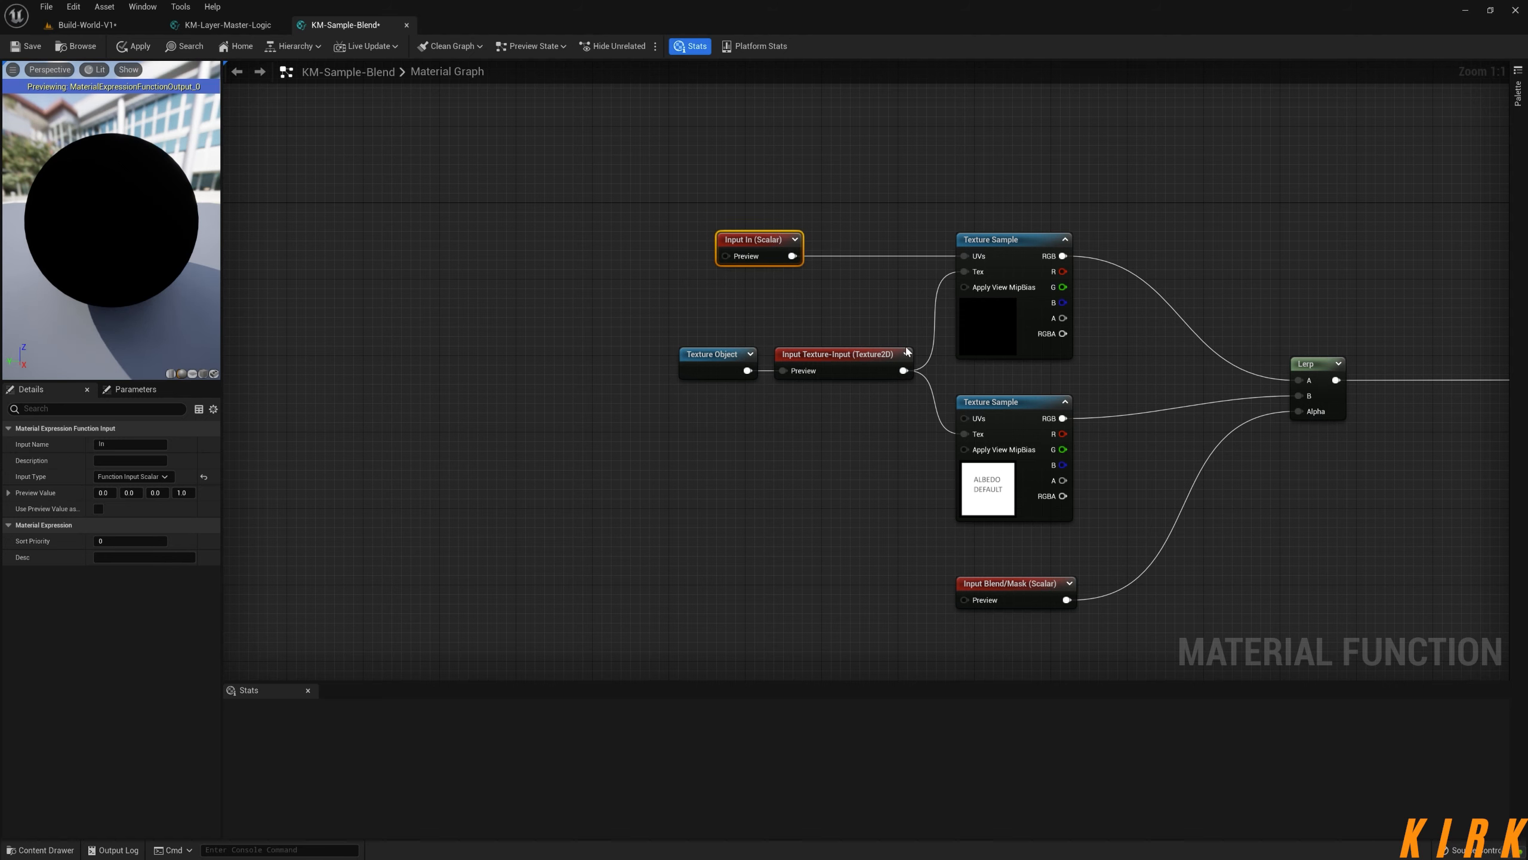
mouse_move(775, 256)
mouse_down()
mouse_move(765, 265)
mouse_move(784, 243)
mouse_up()
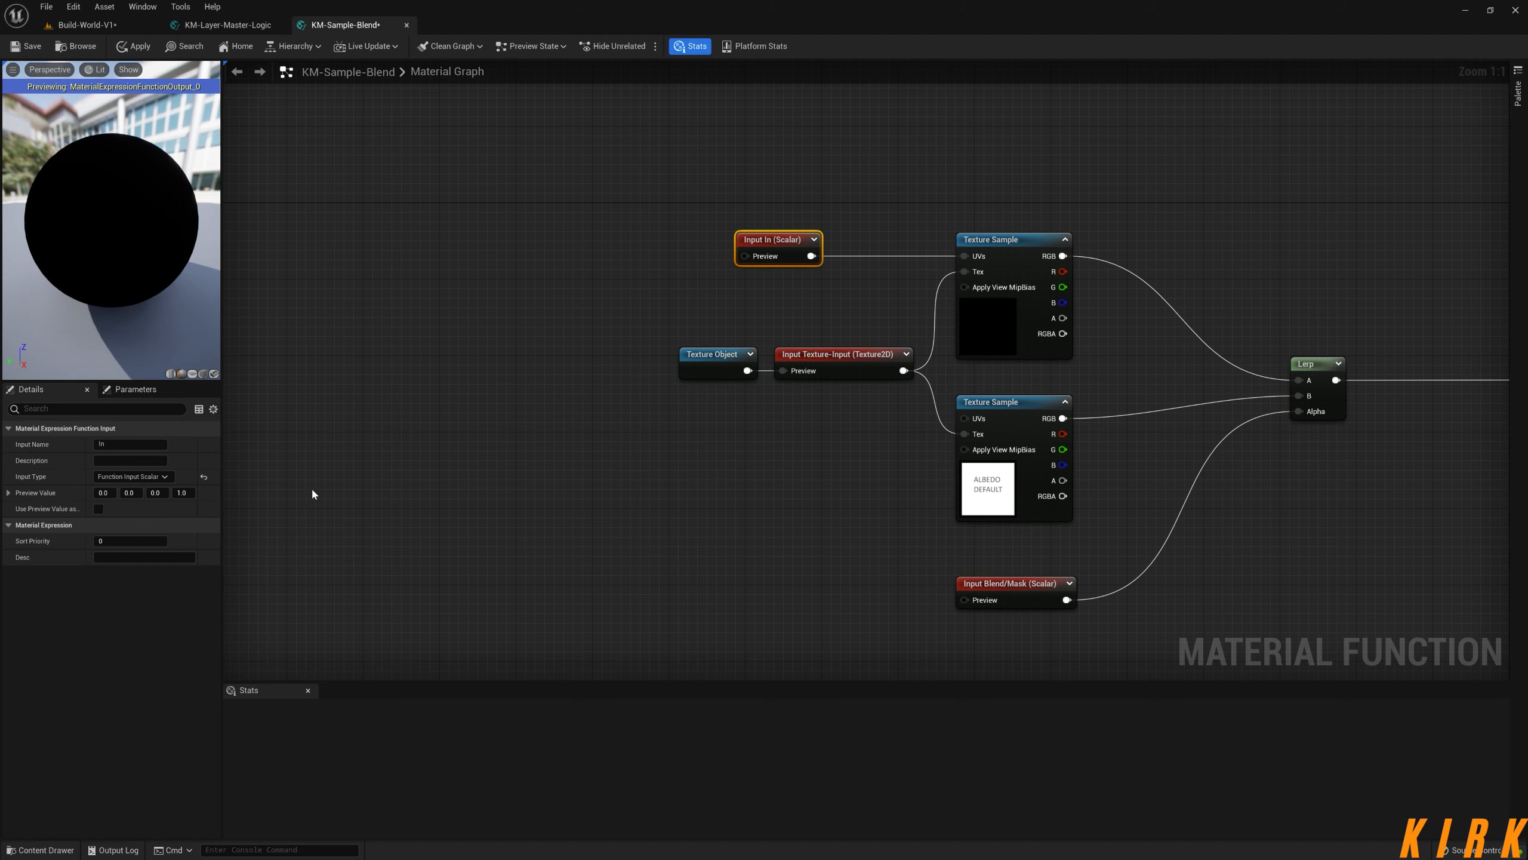
click(129, 444)
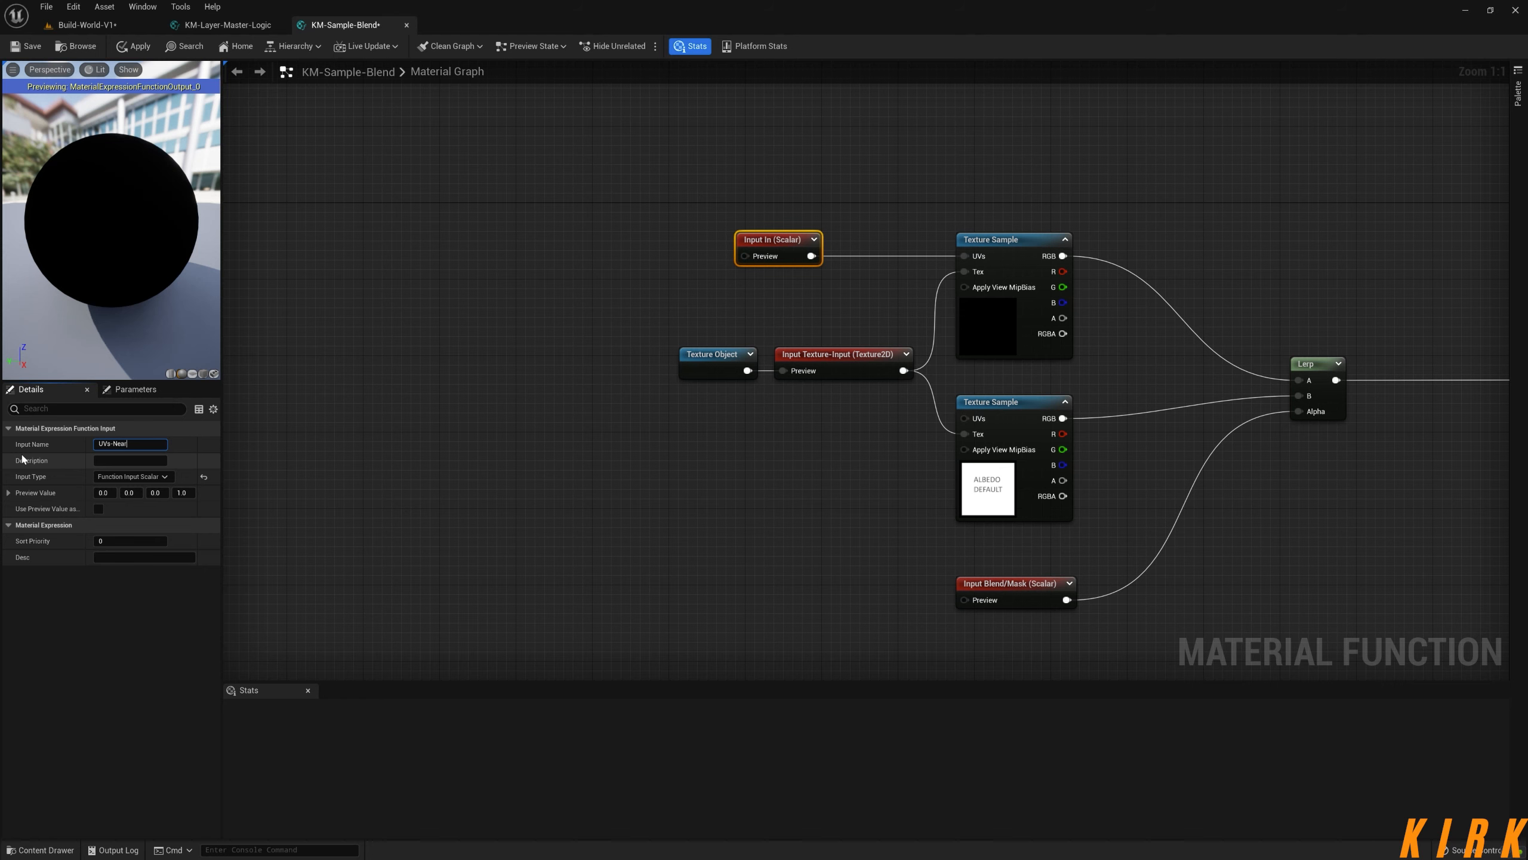
click(713, 557)
- Duplicate the UVs-Near input, place the copy ahead of the lower Texture Sample and rename it UVs-Far
click(792, 244)
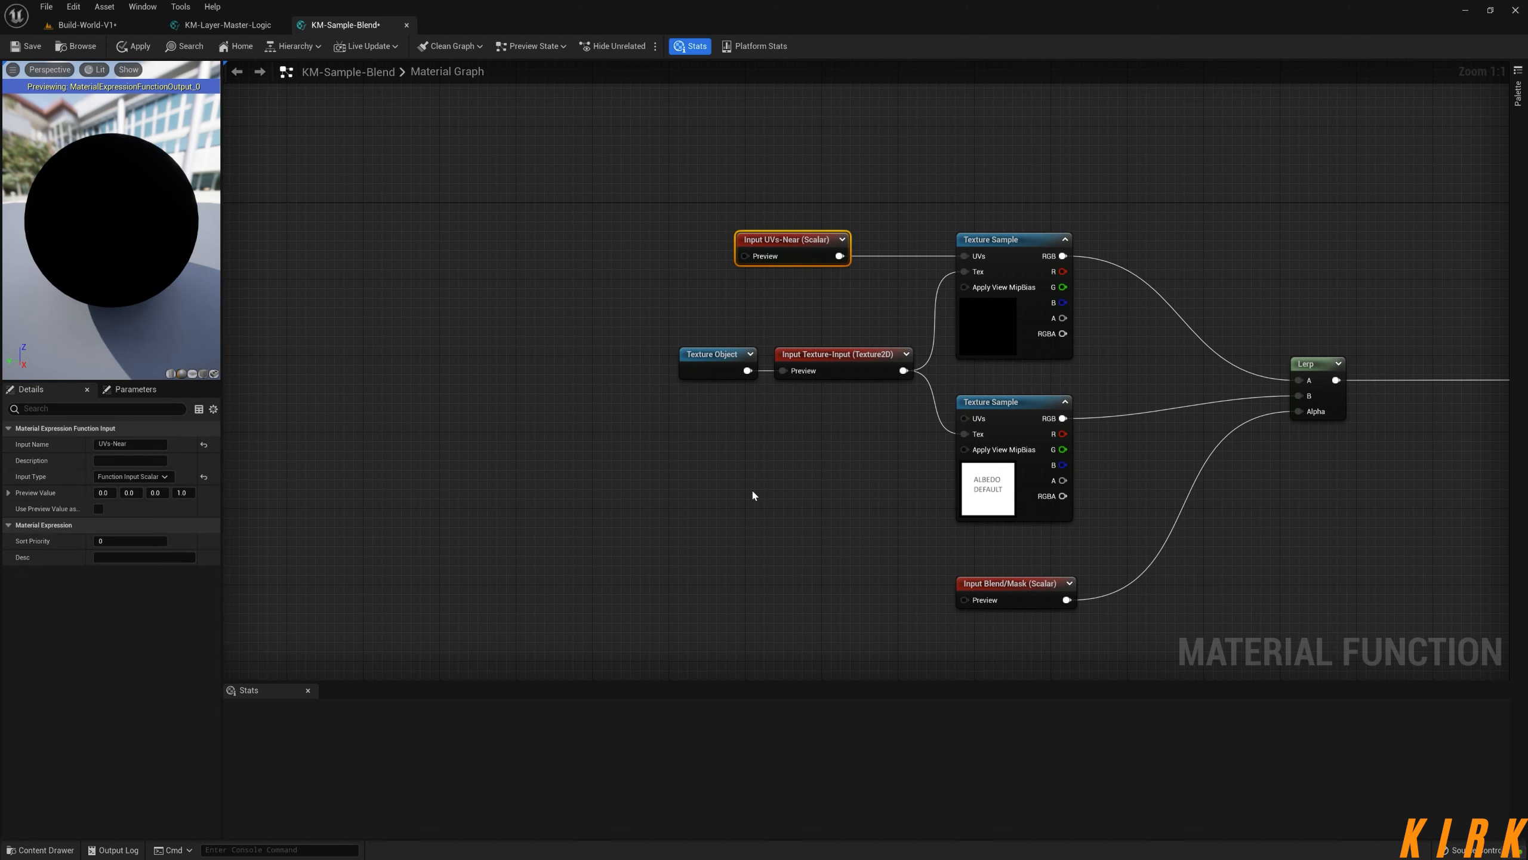
key(ctrl+d)
drag(817, 502, 790, 475)
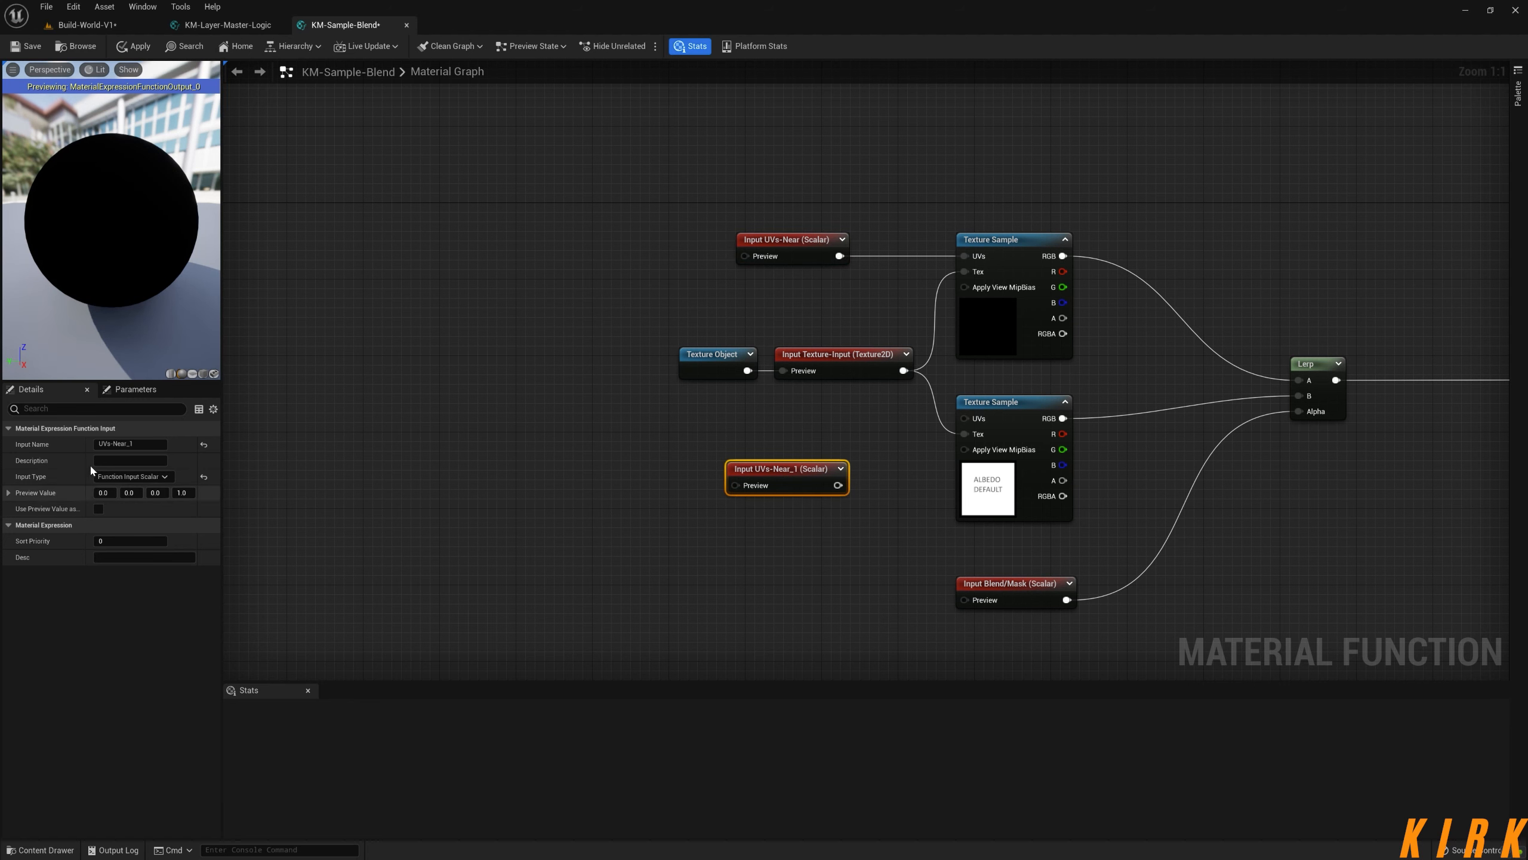
drag(114, 444, 167, 450)
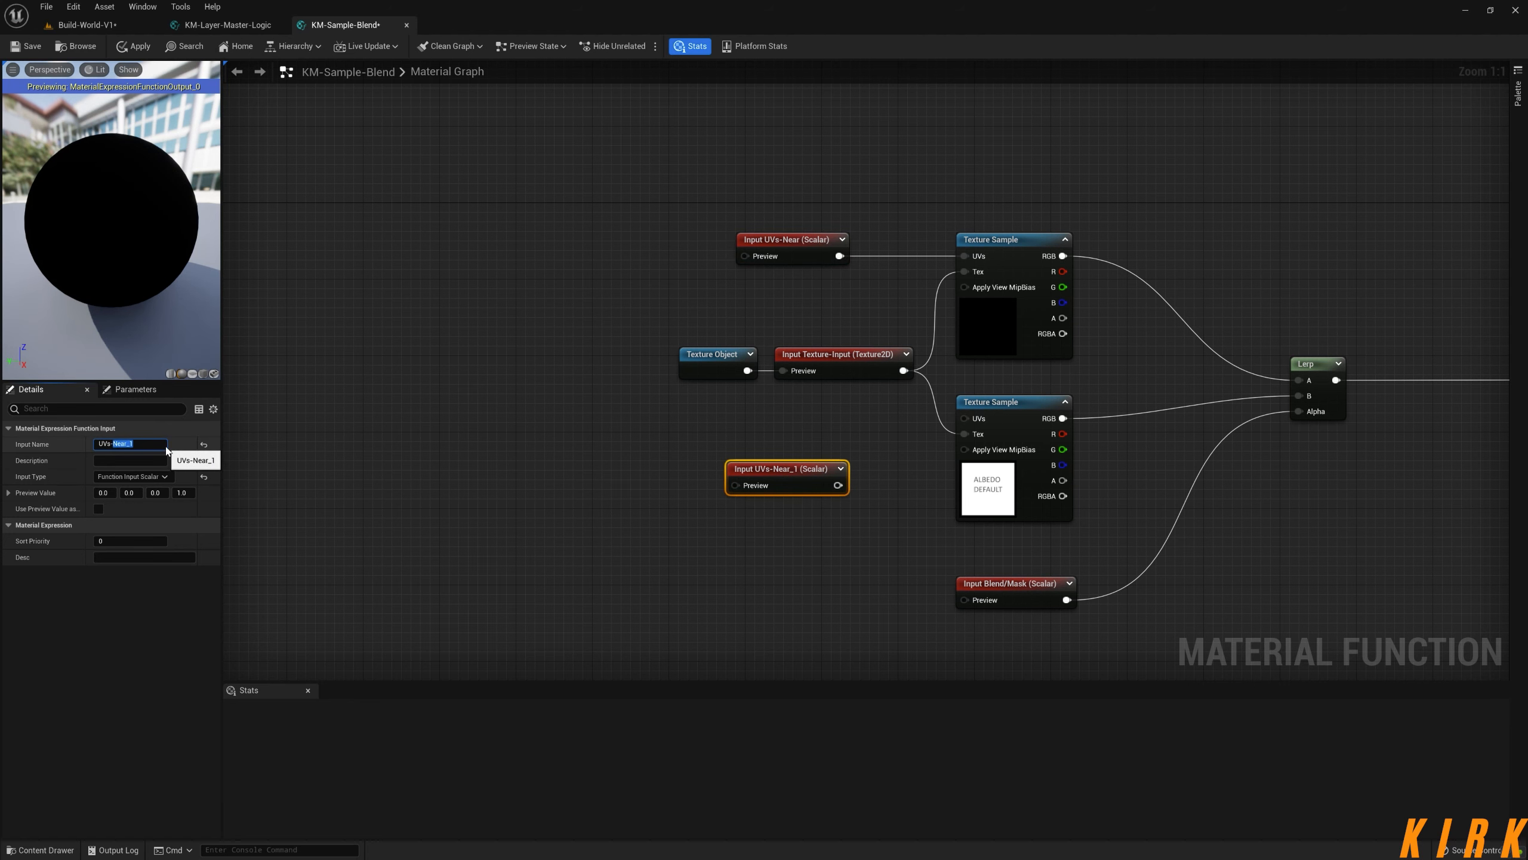
click(893, 327)
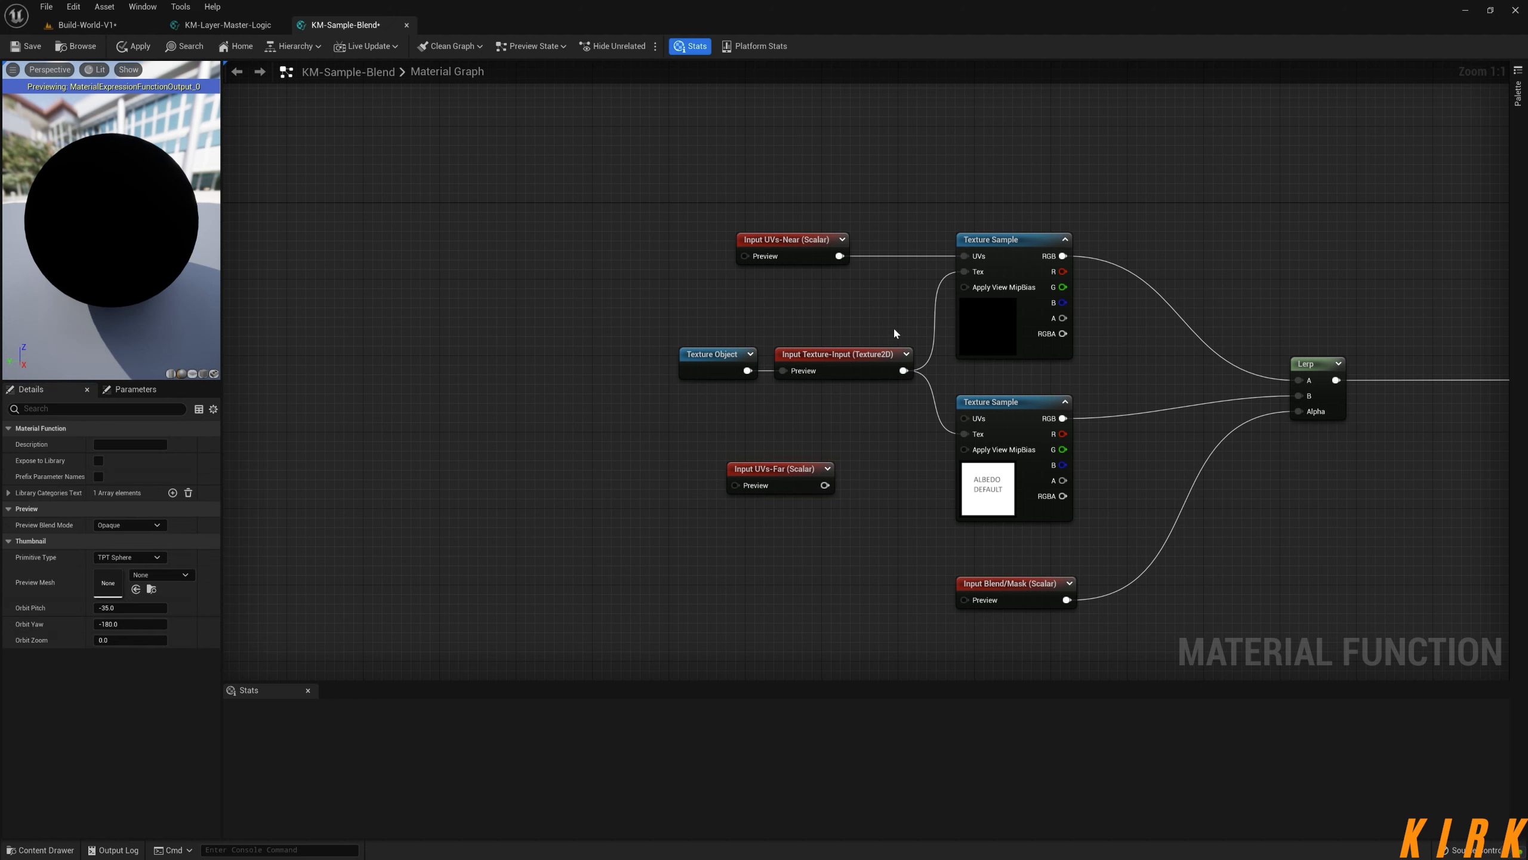
- Connect UVs-Far to the lower Texture Sample's UVs pin and shift both UV inputs further ahead of the Texture Samples
drag(824, 485, 837, 428)
right_drag(837, 291, 957, 313)
drag(944, 447, 876, 429)
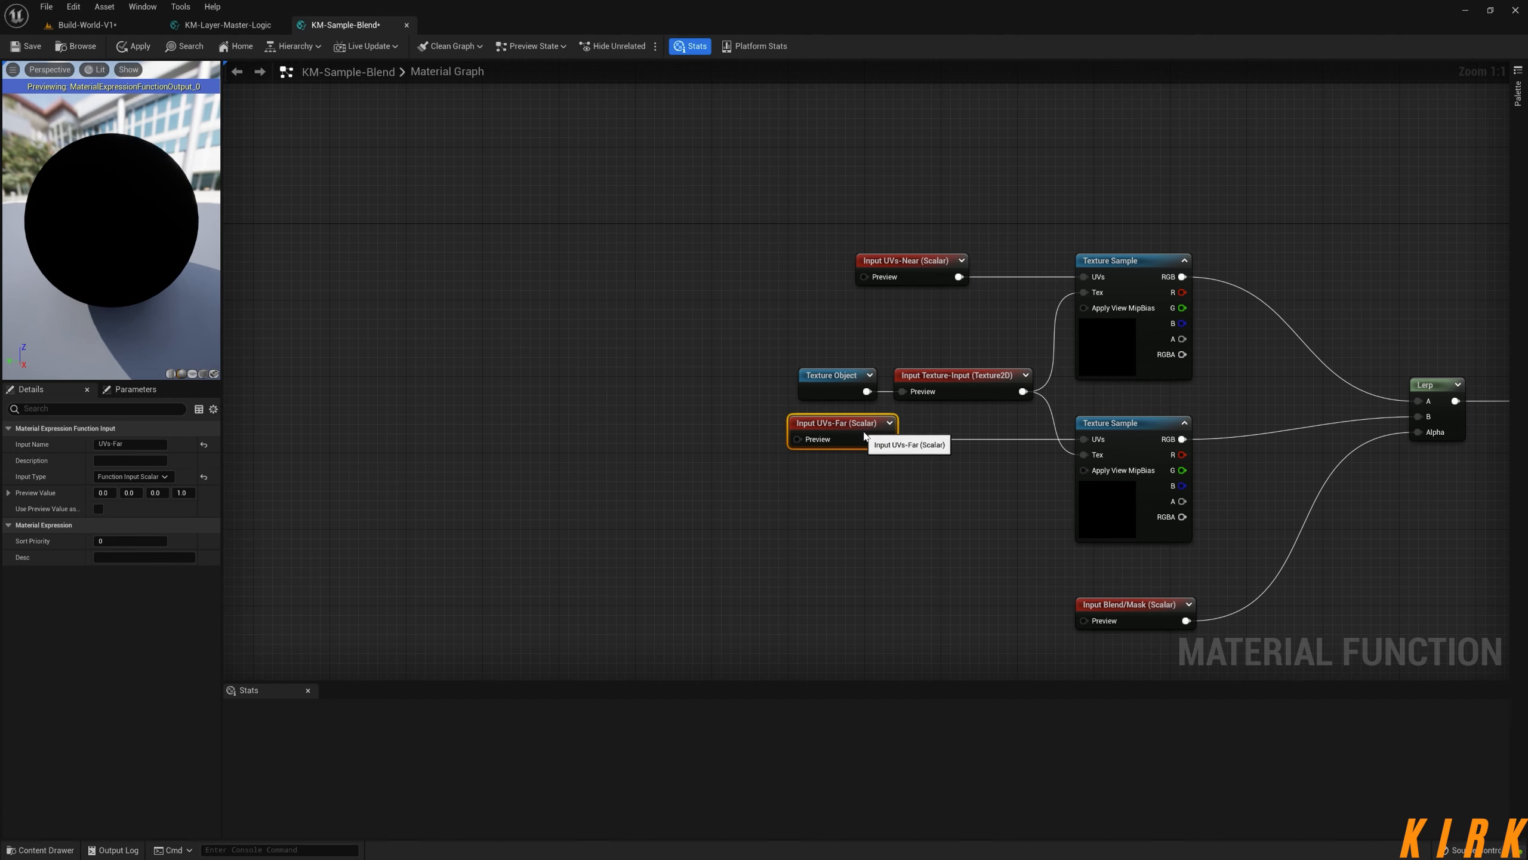
drag(902, 261, 834, 260)
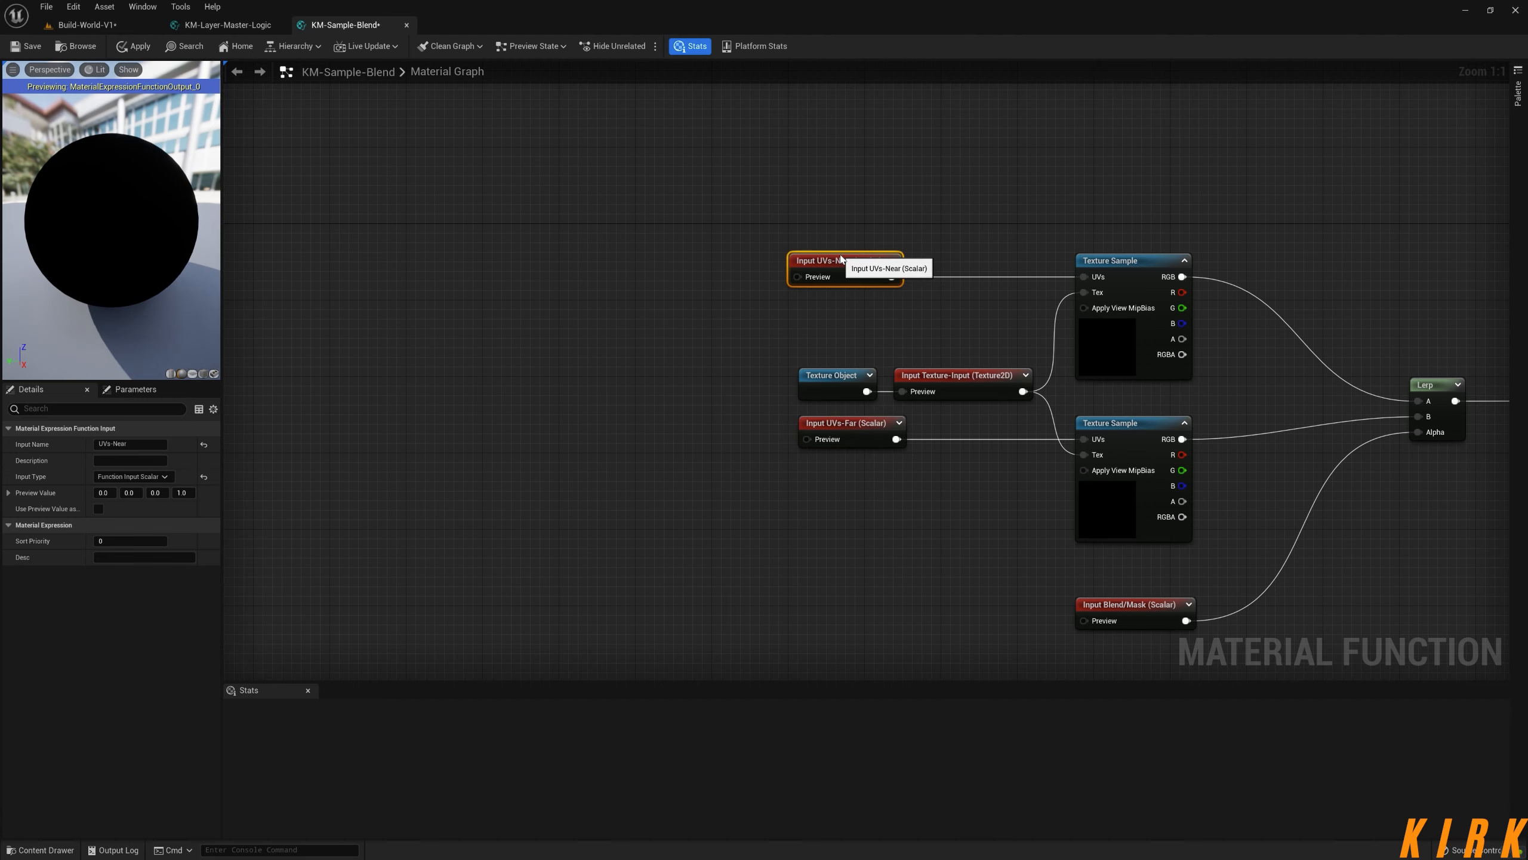
click(571, 305)
right_drag(570, 305, 743, 348)
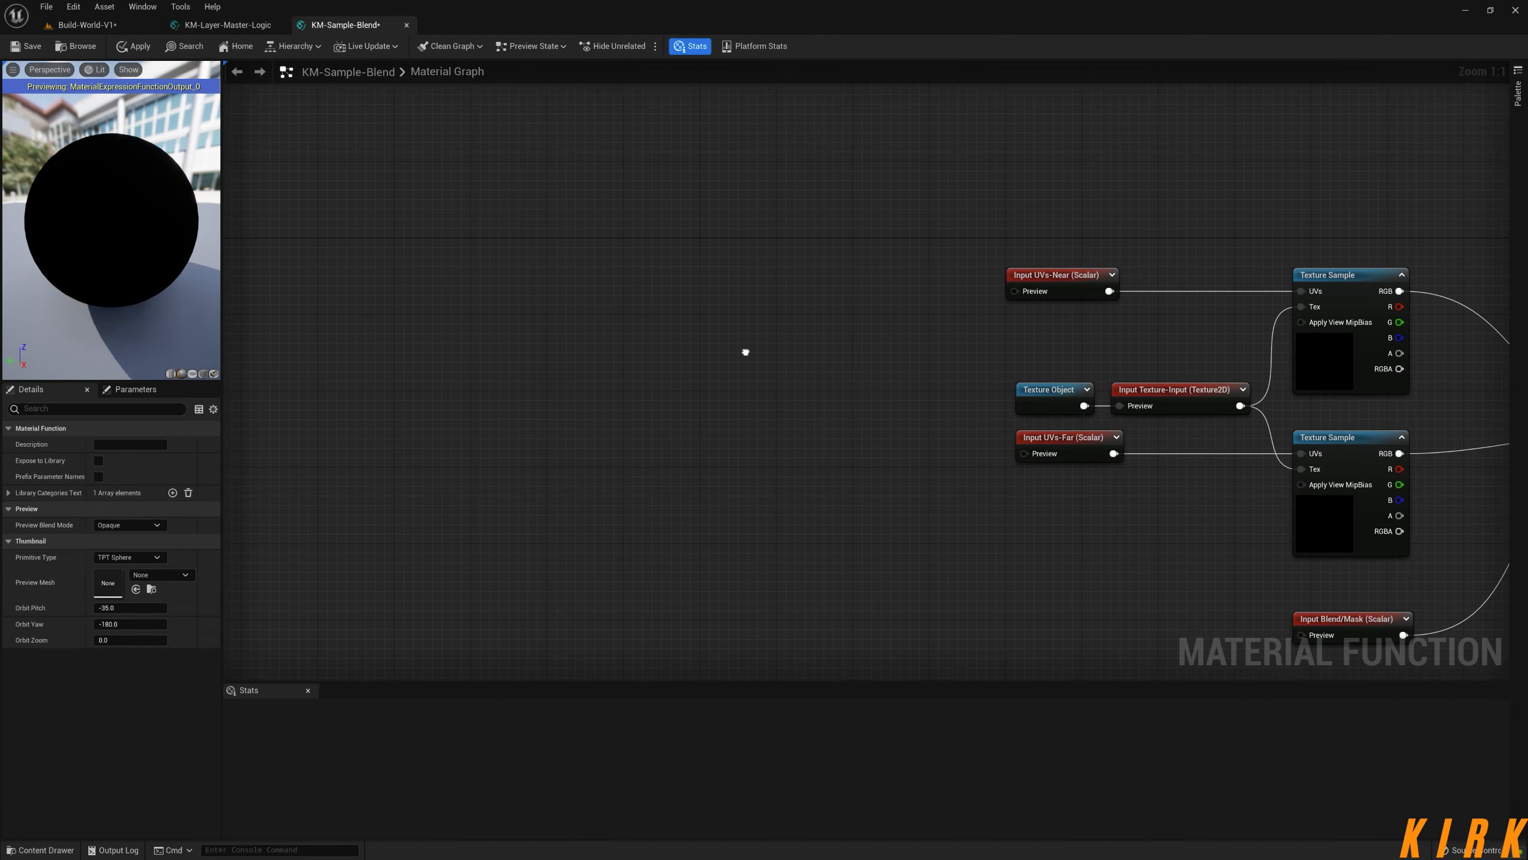
right_click(776, 335)
key(Escape)
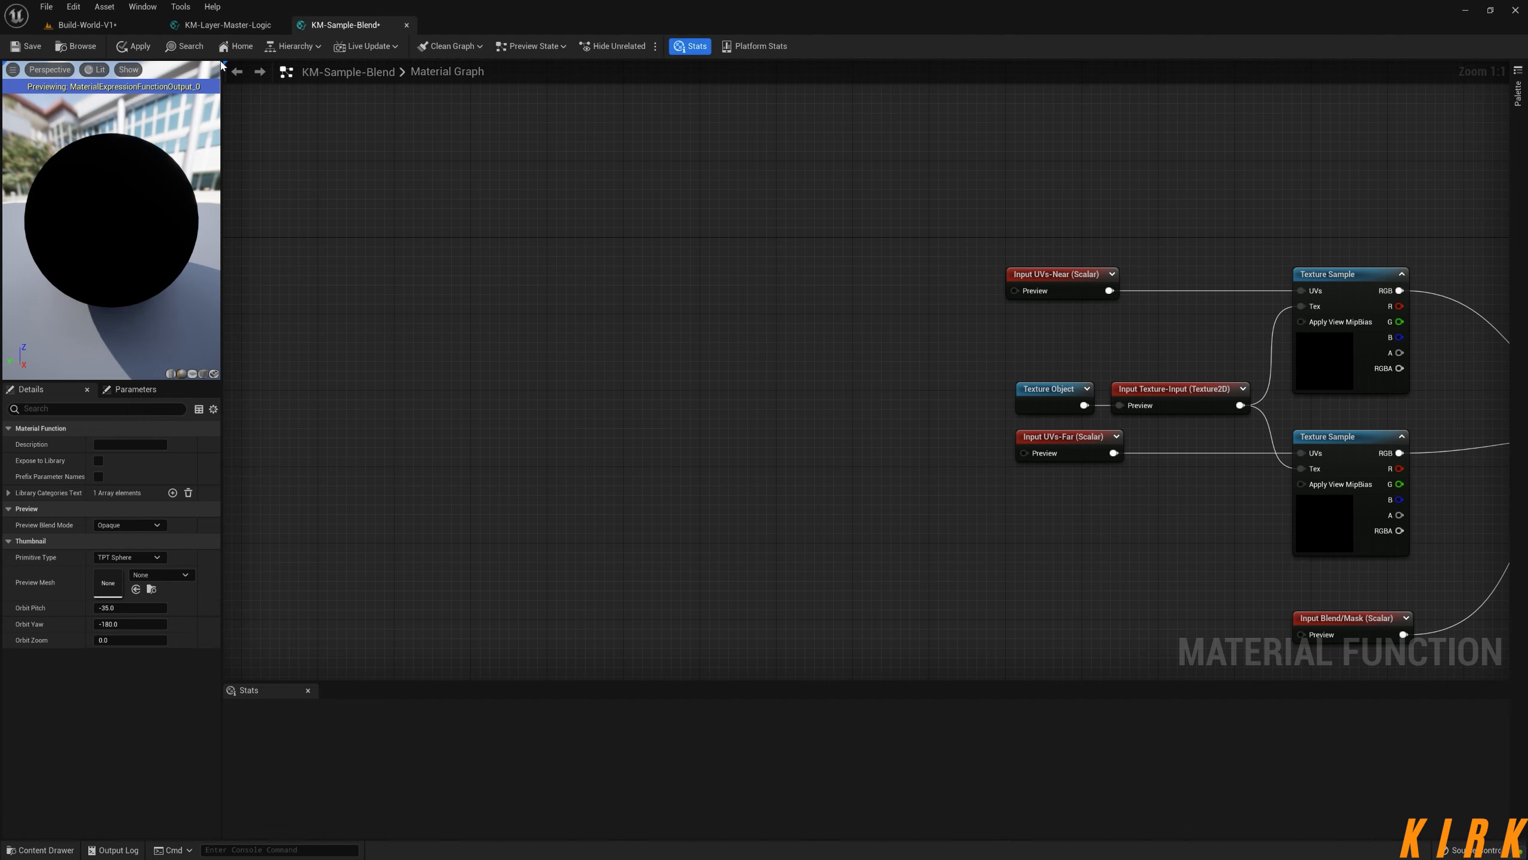
- Check the Landscape actor's overall resolution in the Build-World-V1 level, then return to the KM-Sample-Blend graph
click(104, 30)
right_drag(831, 337, 873, 343)
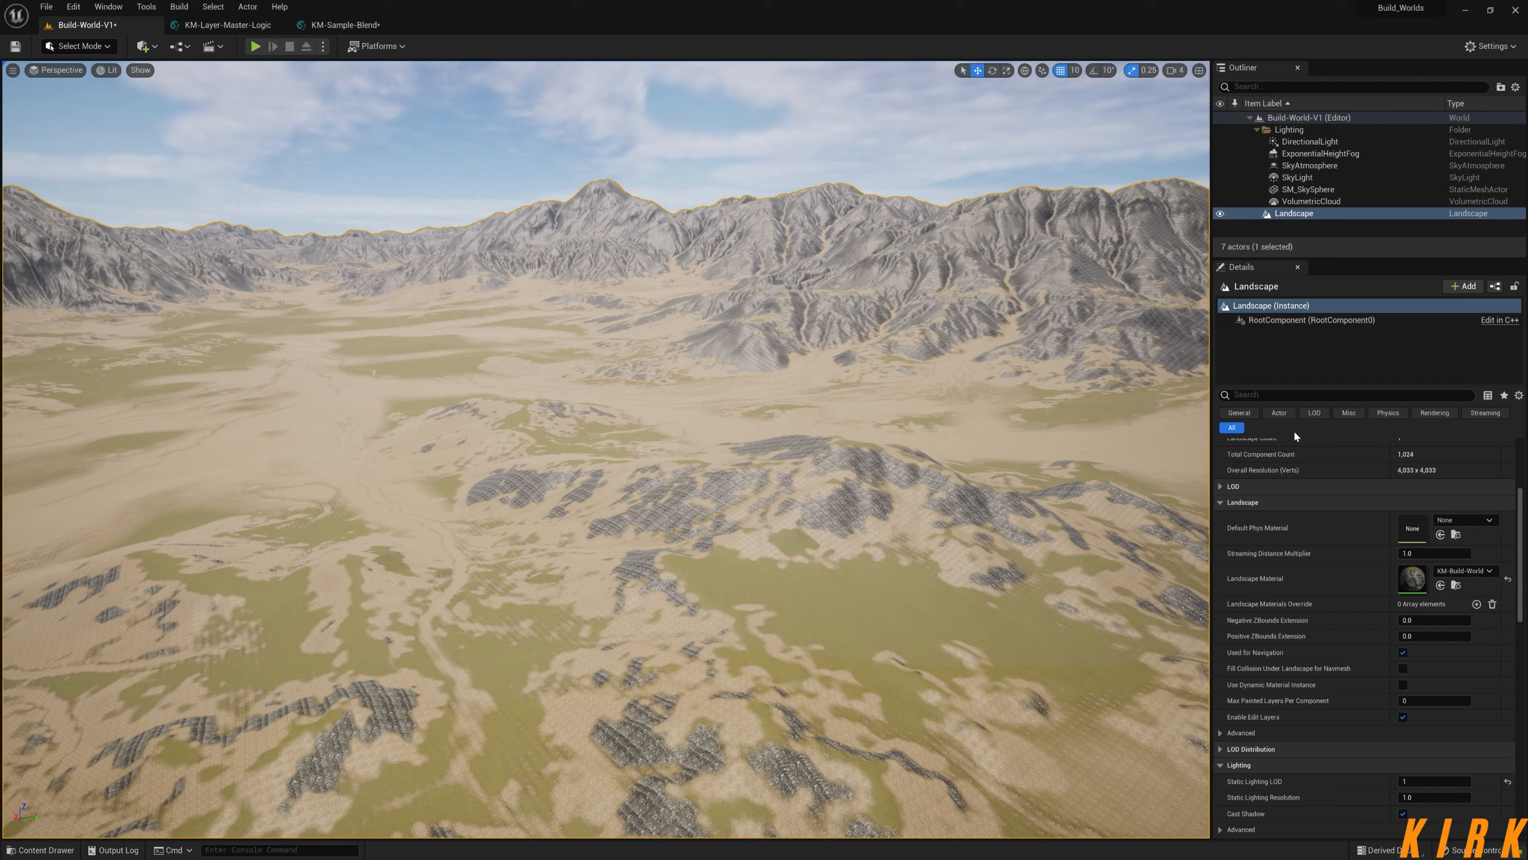
scroll(1318, 584, up, 4)
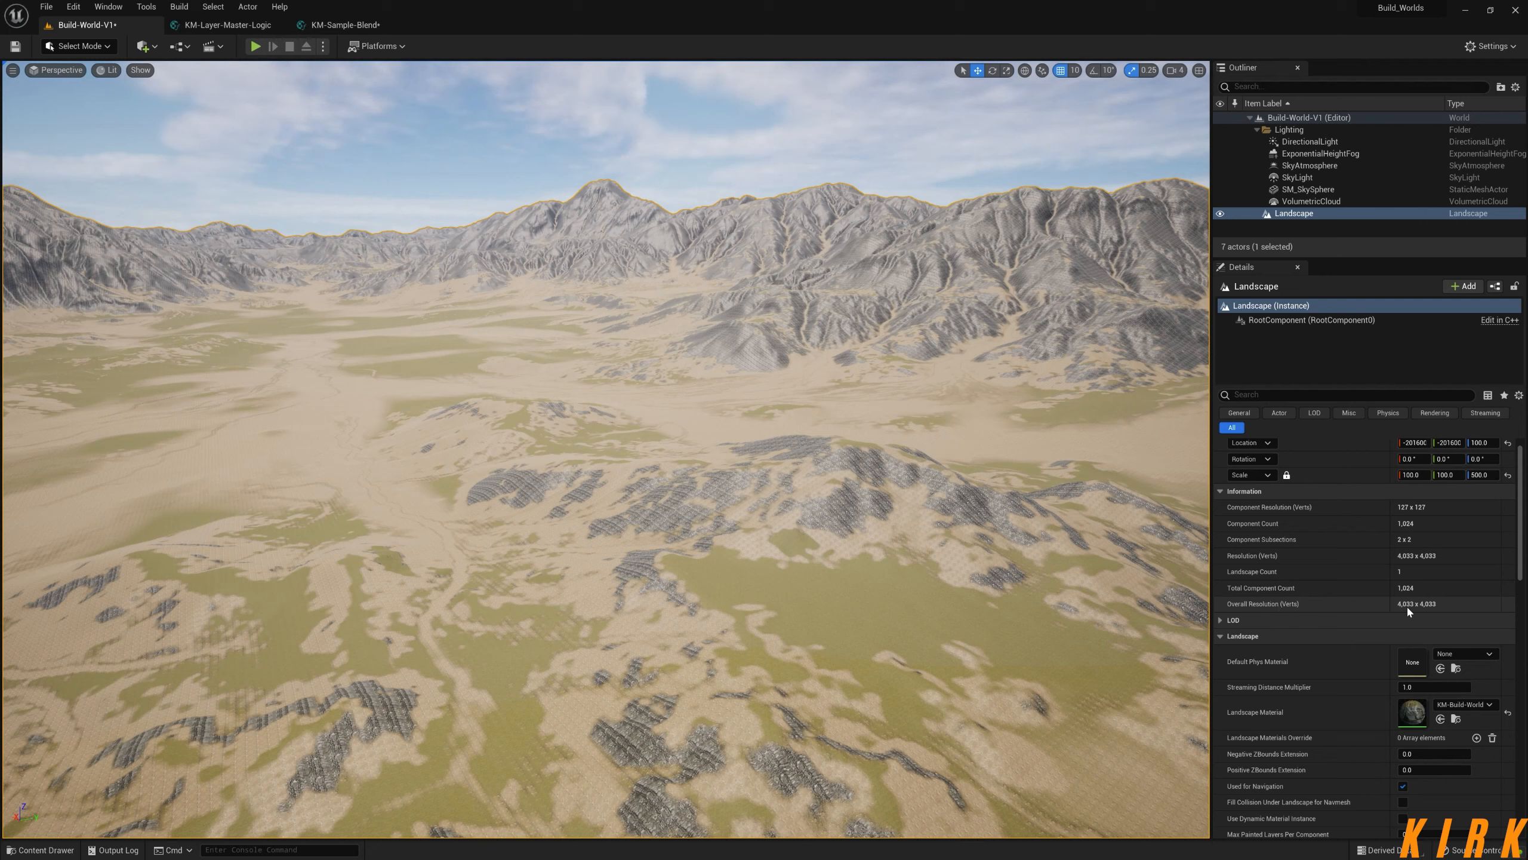
click(340, 24)
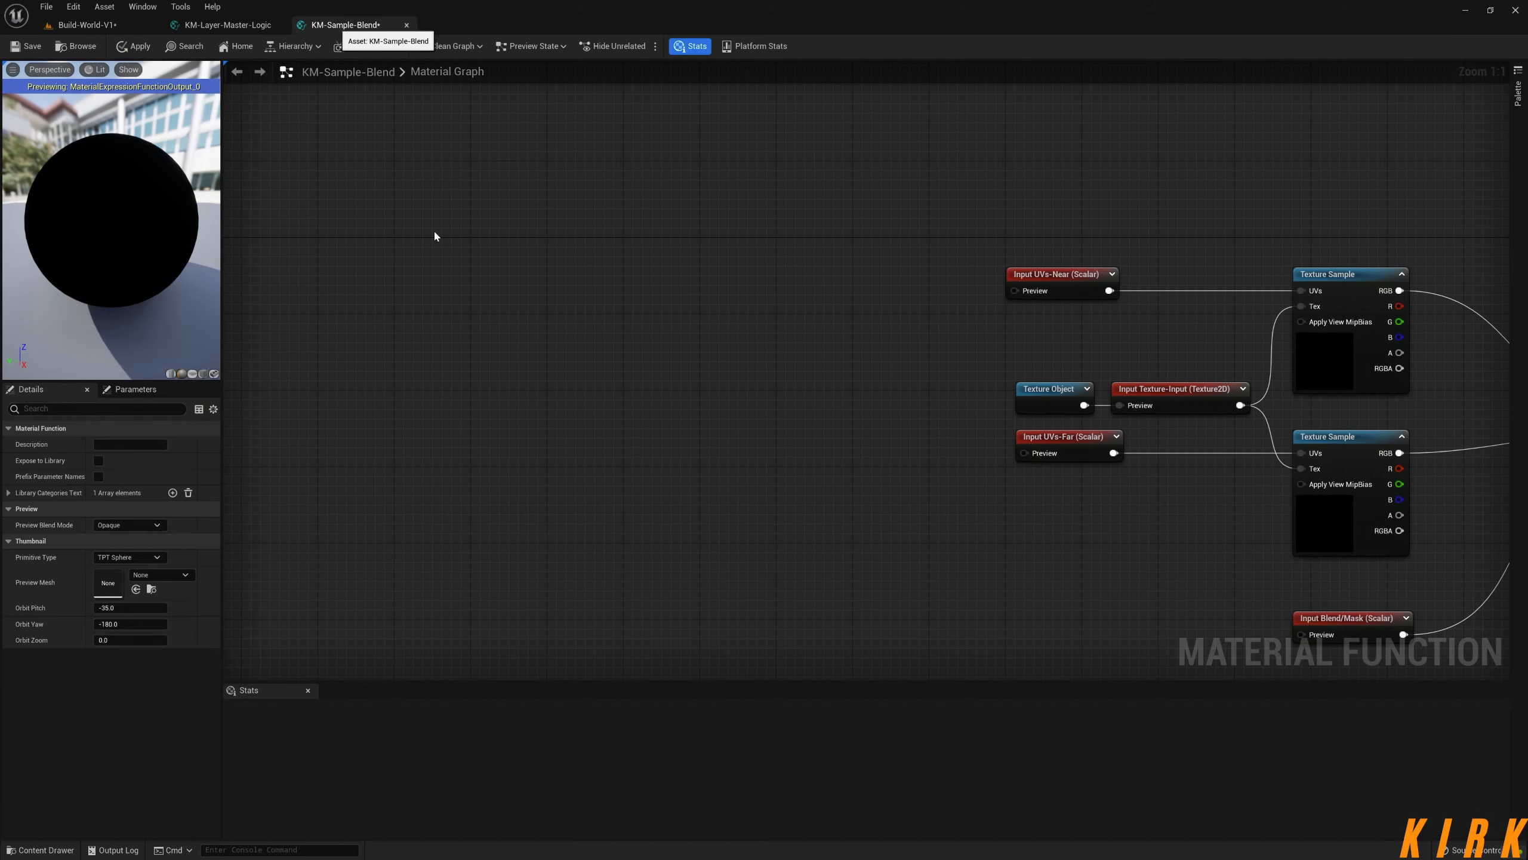
- Add a LandscapeCoords node ahead of the UV inputs and set its Mapping Scale to 4033
right_click(699, 364)
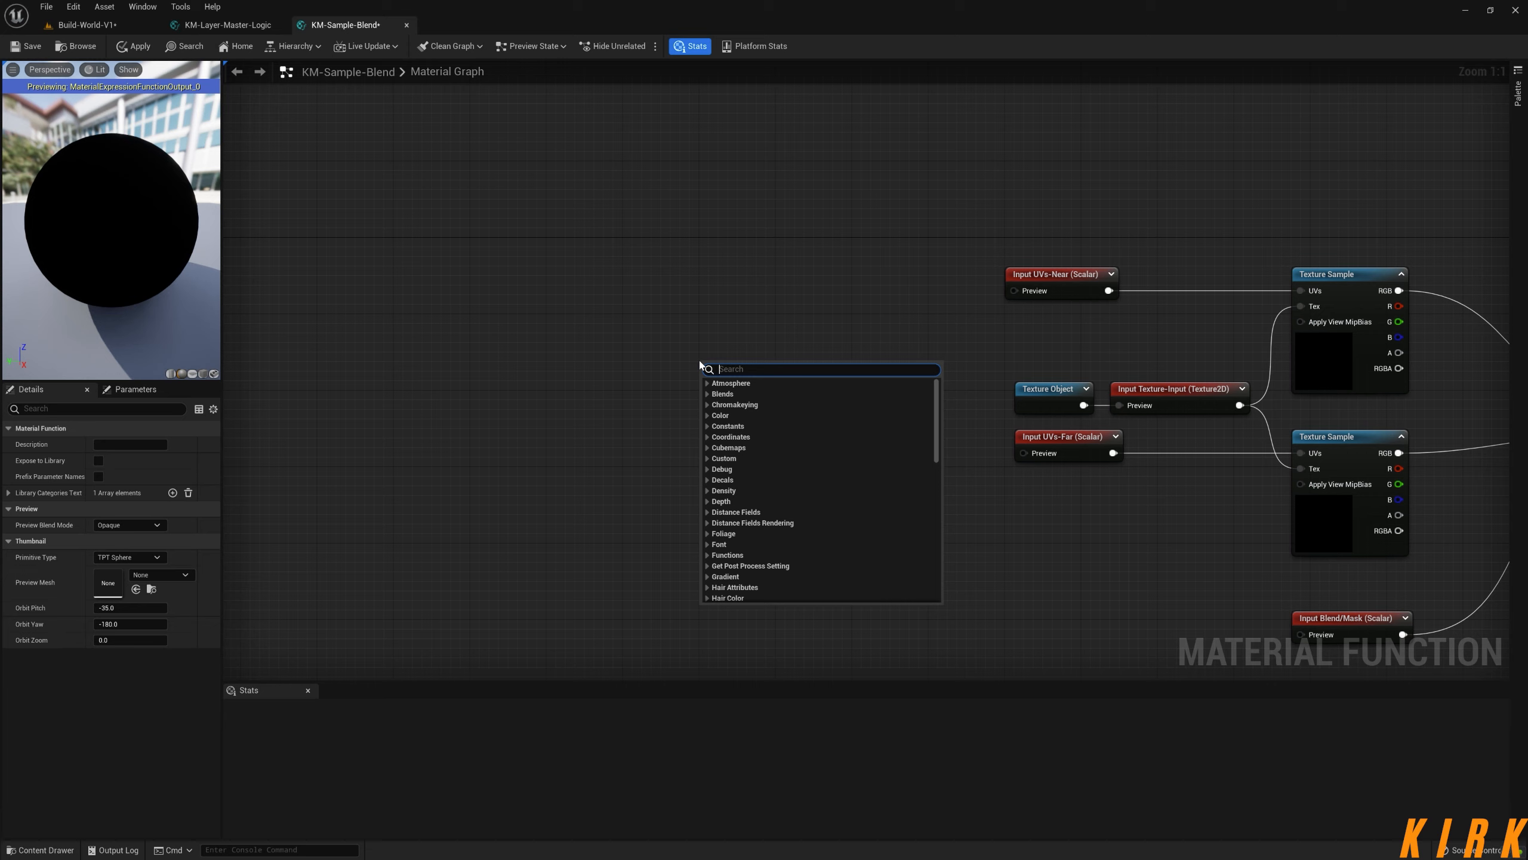
text(landscap)
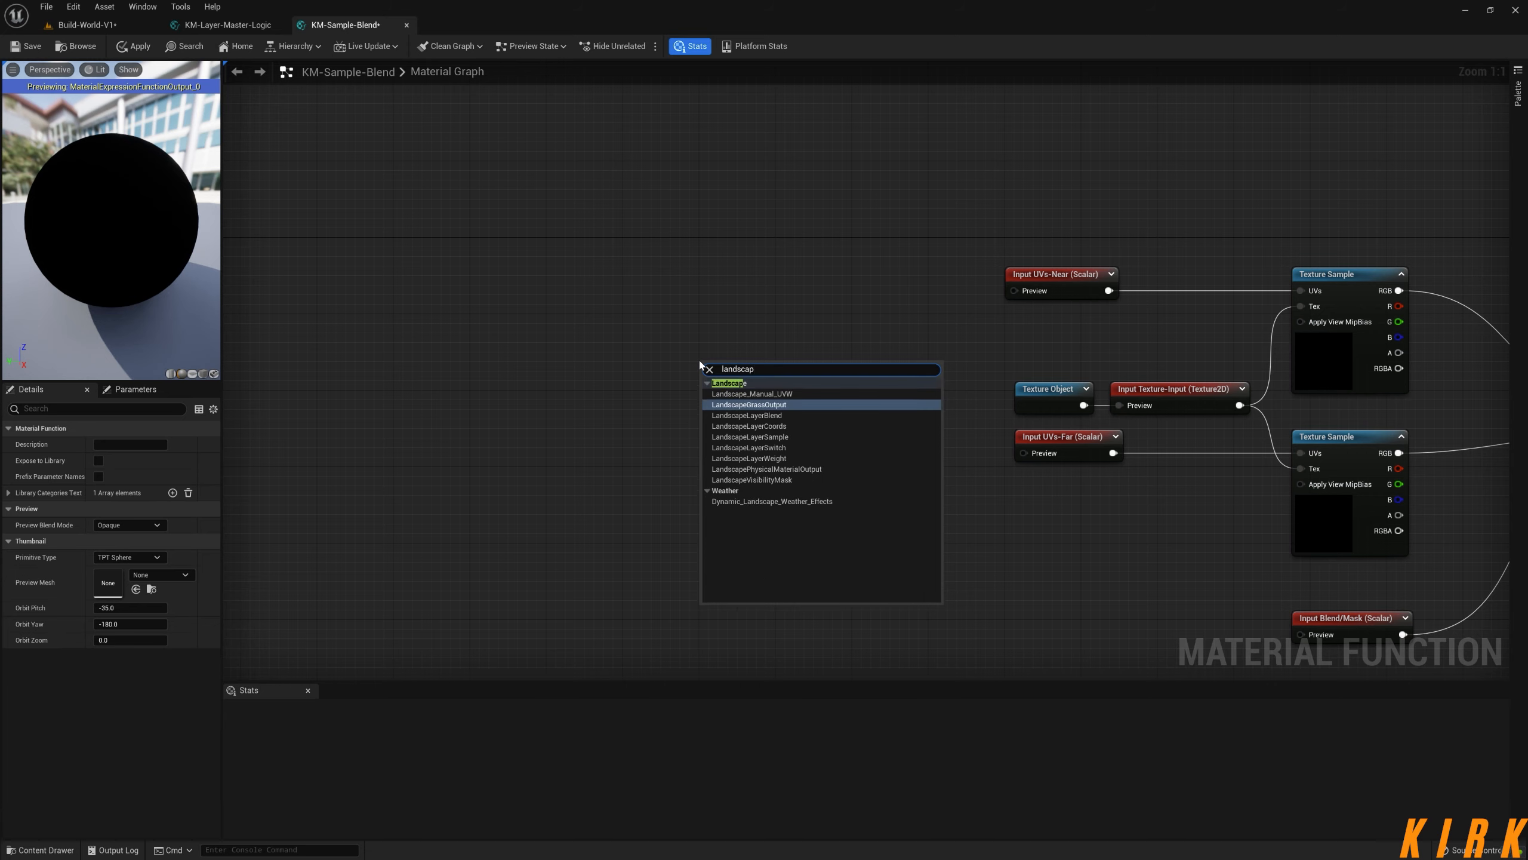
key(Down)
key(Down)
key(Return)
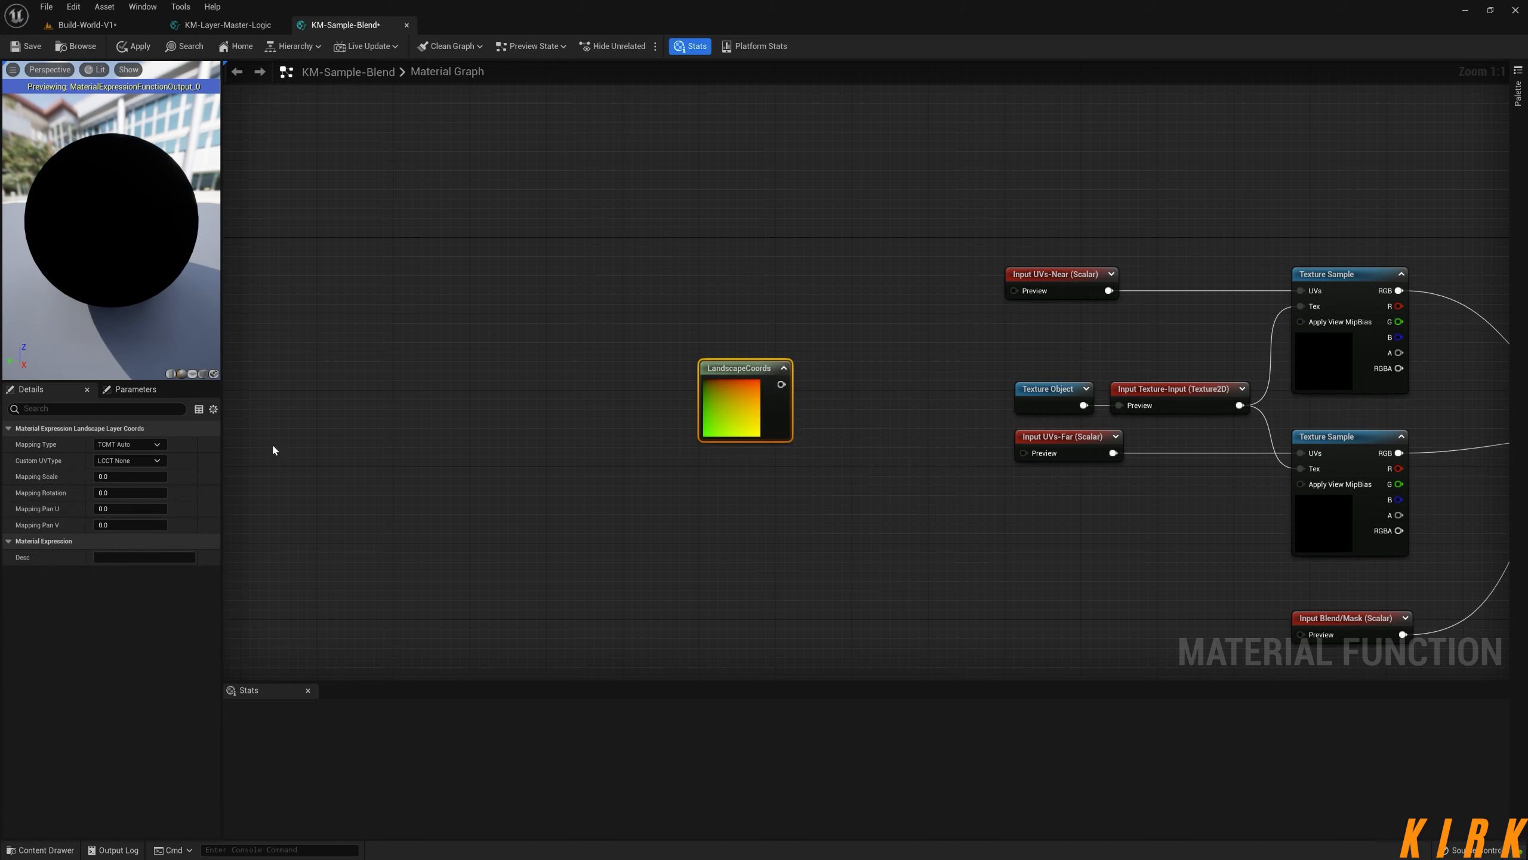
click(130, 476)
text(4033)
click(589, 473)
- Connect LandscapeCoords to the Preview pins of UVs-Near and UVs-Far, then collapse it and move it closer to them
drag(780, 384, 1015, 291)
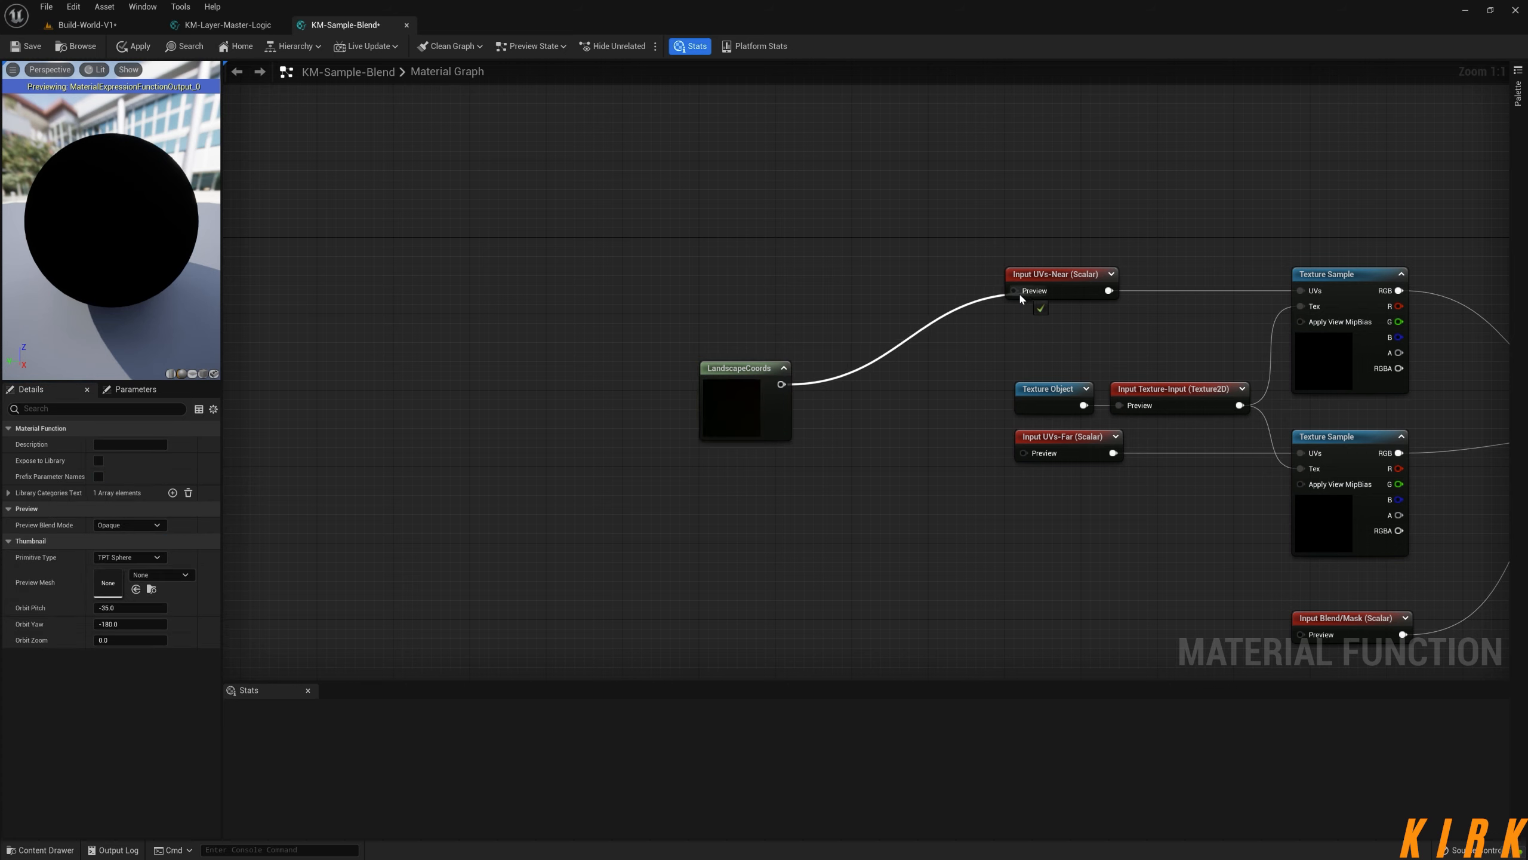
drag(780, 384, 1023, 452)
click(783, 368)
drag(760, 369, 863, 352)
click(906, 271)
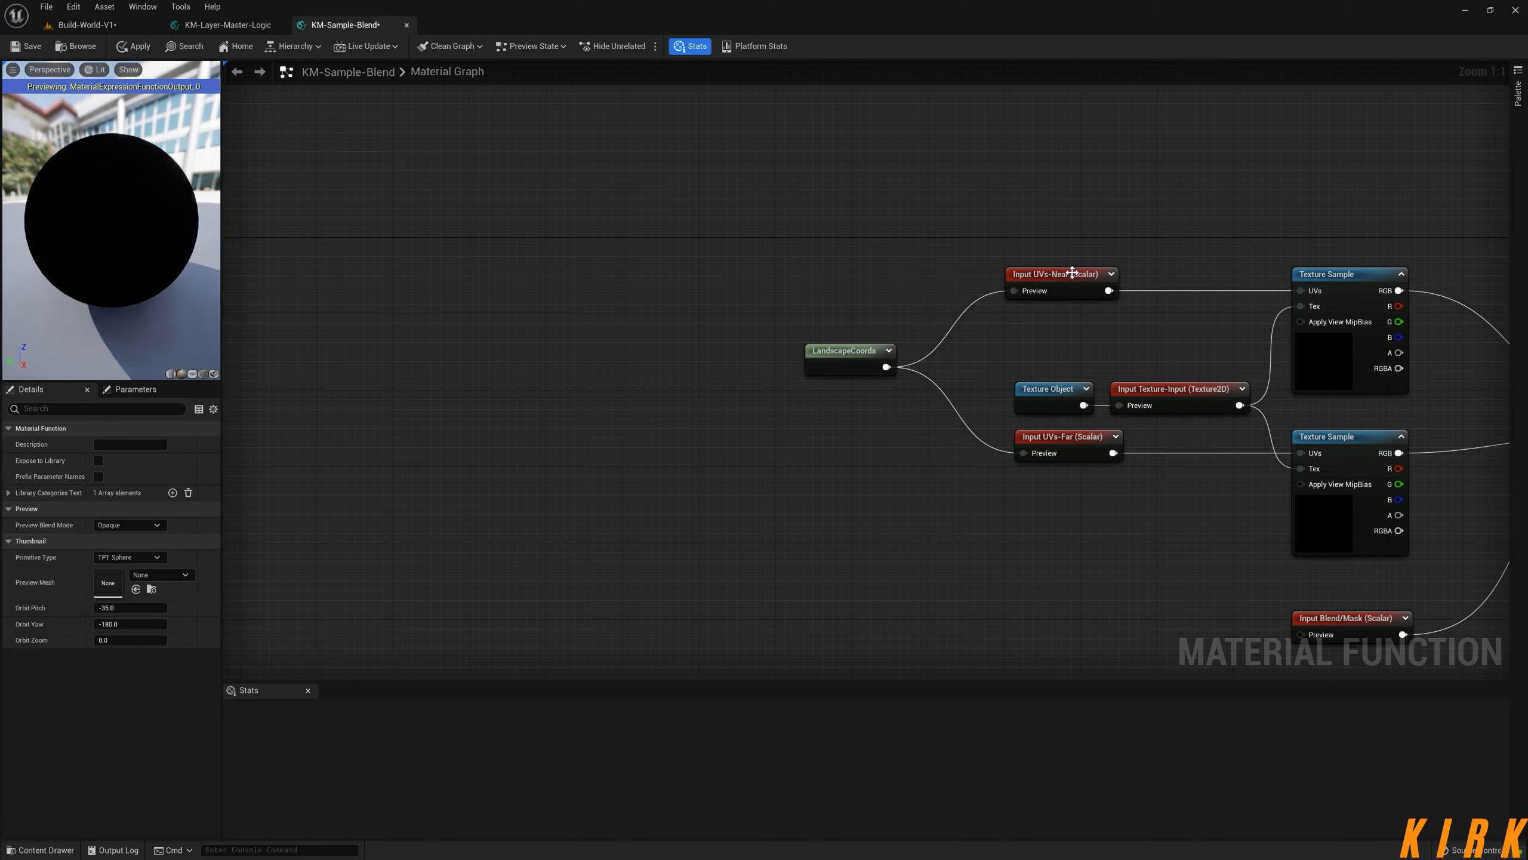
- Enable Use Preview Value as Default for both UVs-Near and UVs-Far
click(1059, 274)
ctrl+click(1065, 437)
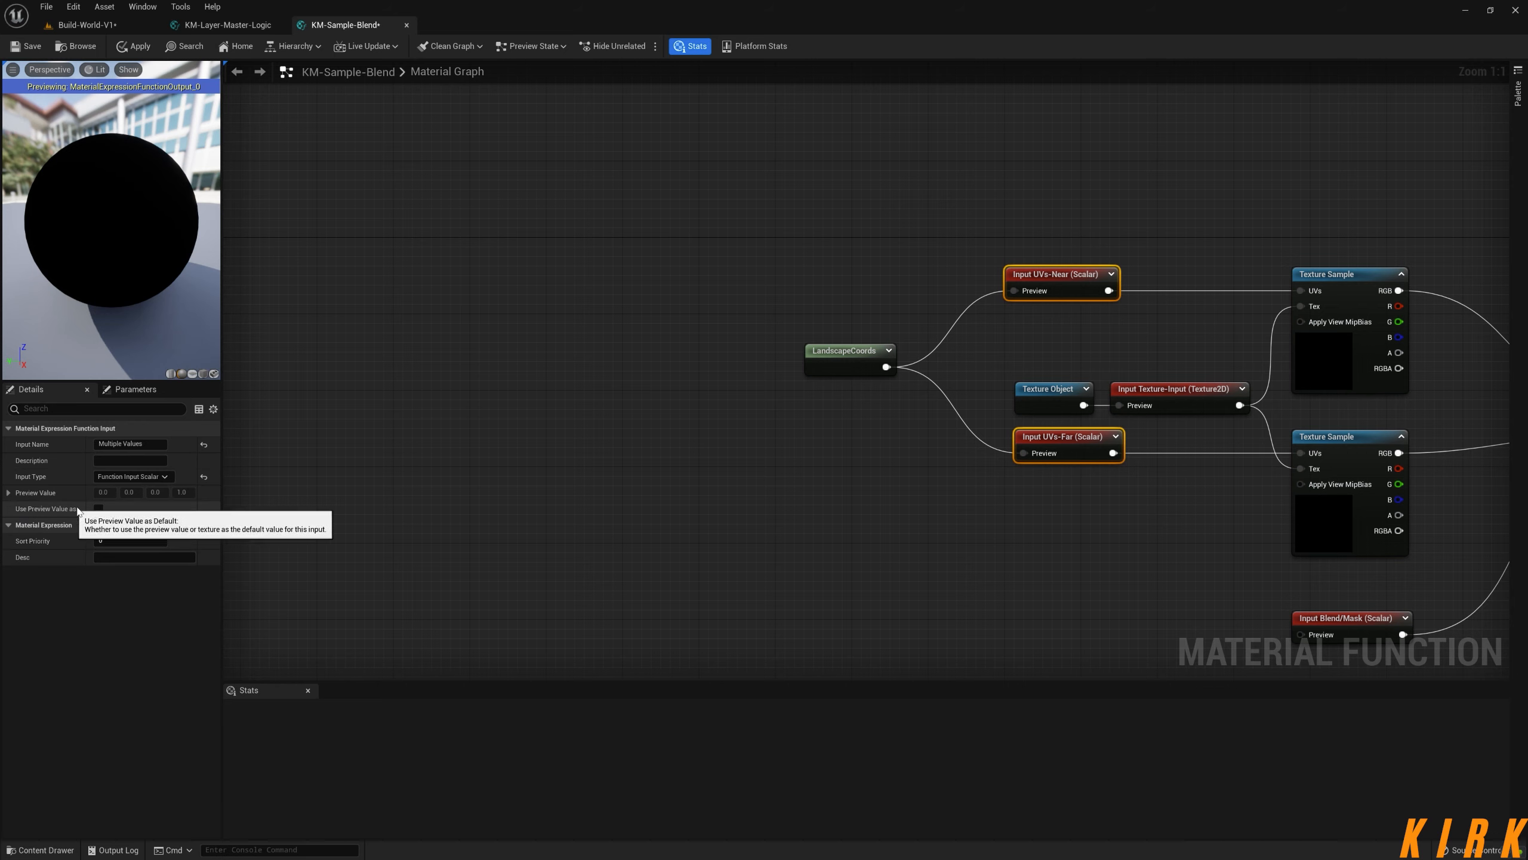
drag(85, 503, 114, 506)
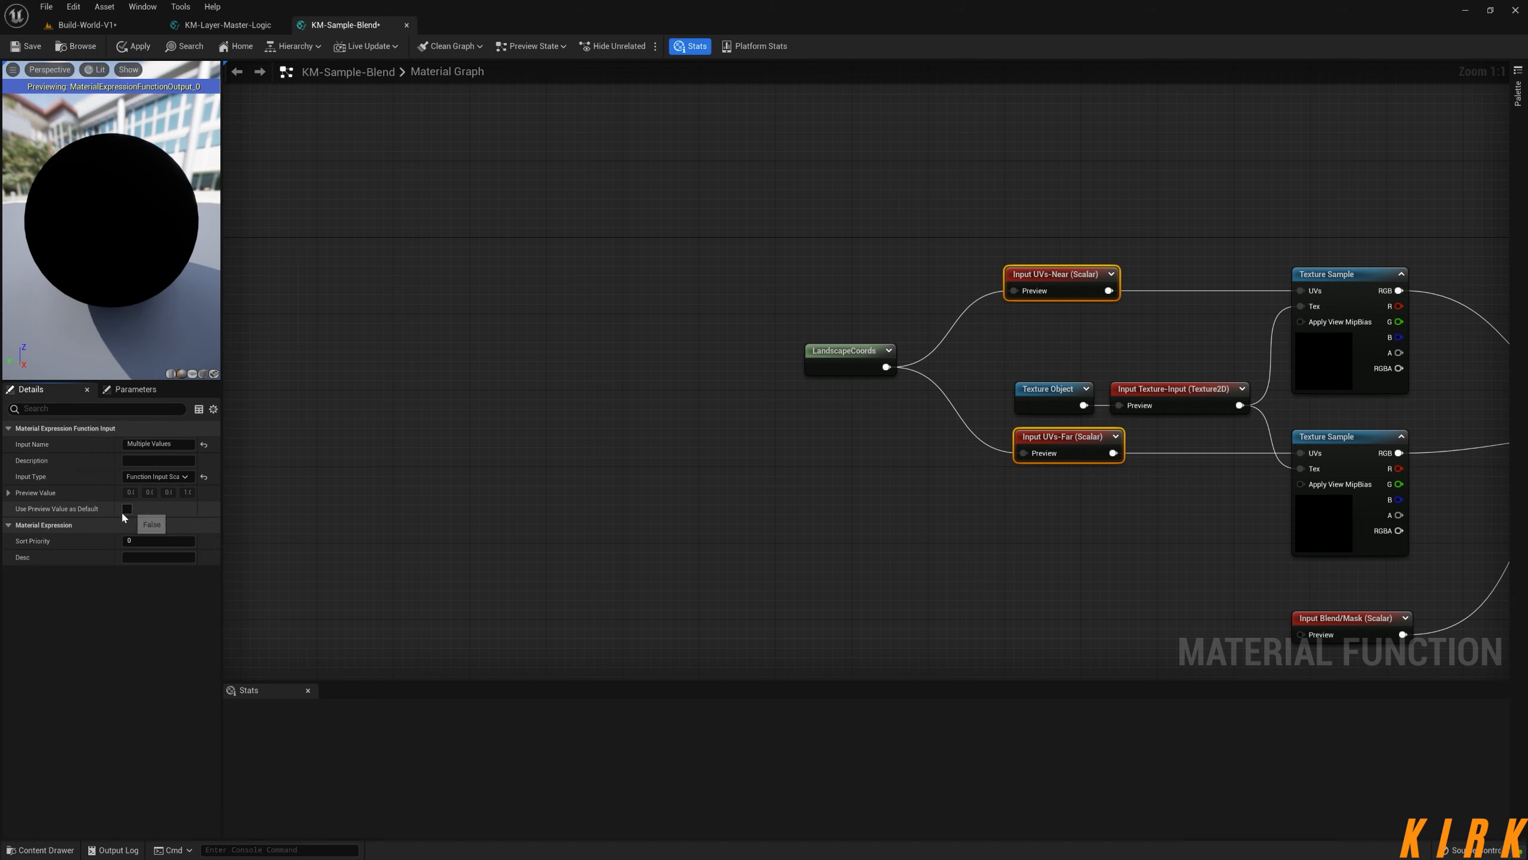
click(127, 509)
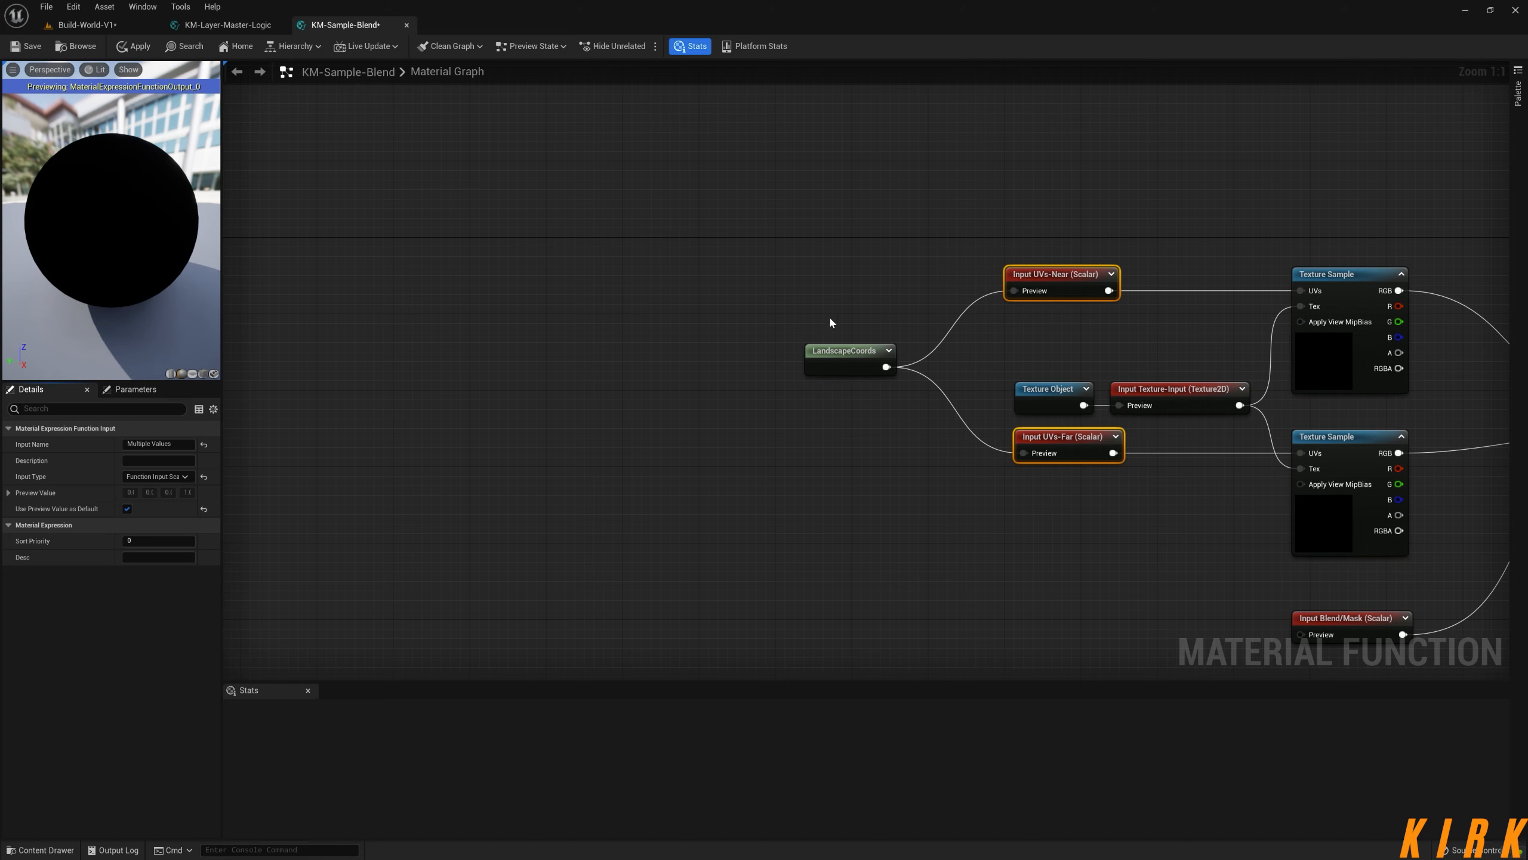
- Nudge LandscapeCoords toward the UV inputs and center the Texture Object and Texture-Input pair between UVs-Near and UVs-Far
mouse_move(855, 352)
mouse_down()
mouse_move(738, 310)
mouse_move(832, 363)
mouse_move(880, 352)
mouse_up()
click(844, 310)
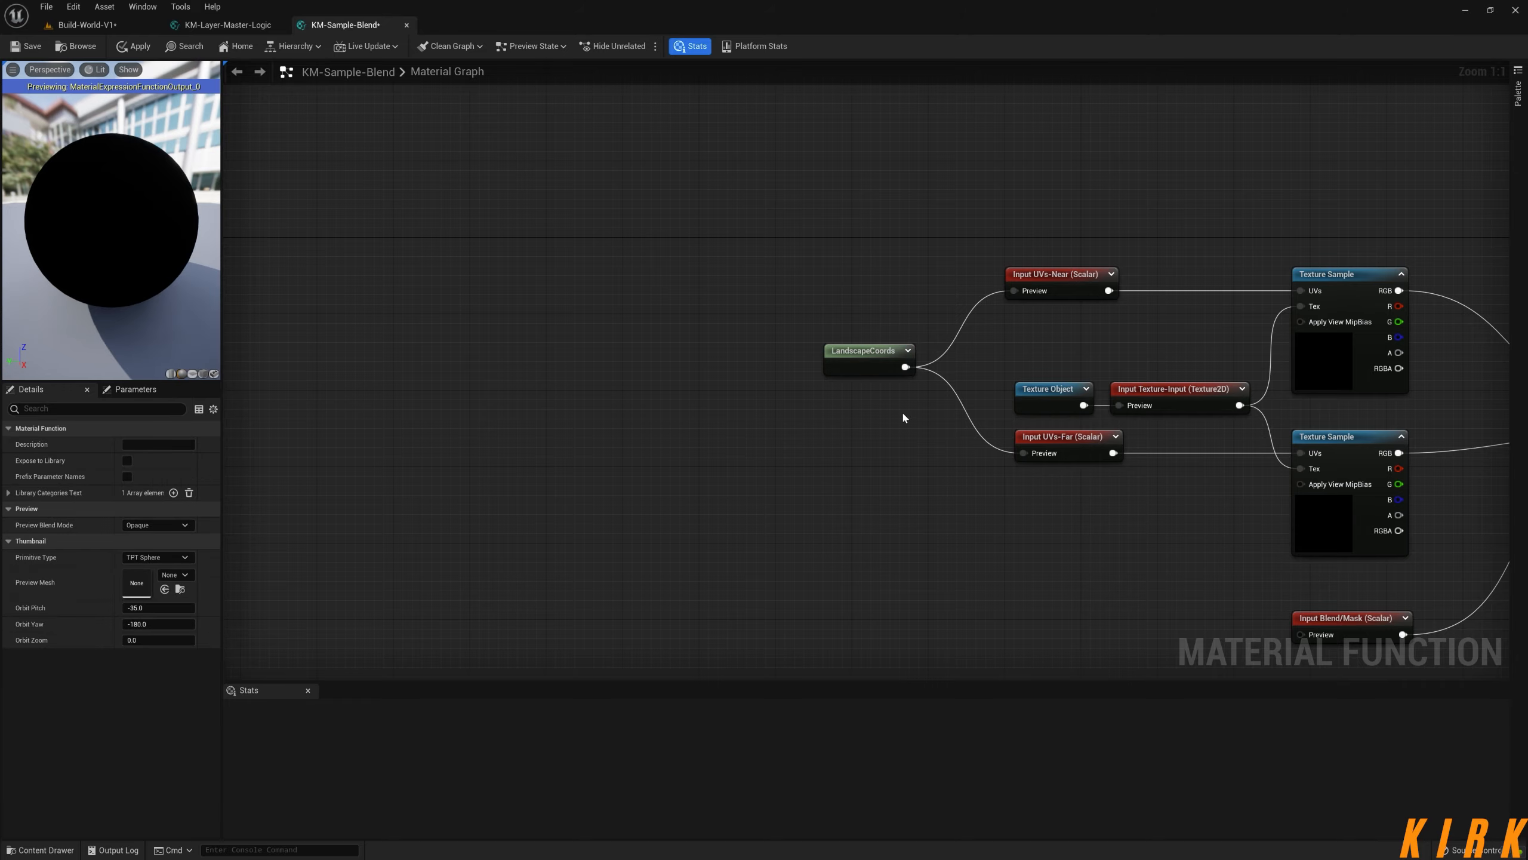
right_drag(823, 470, 527, 429)
right_drag(734, 473, 723, 479)
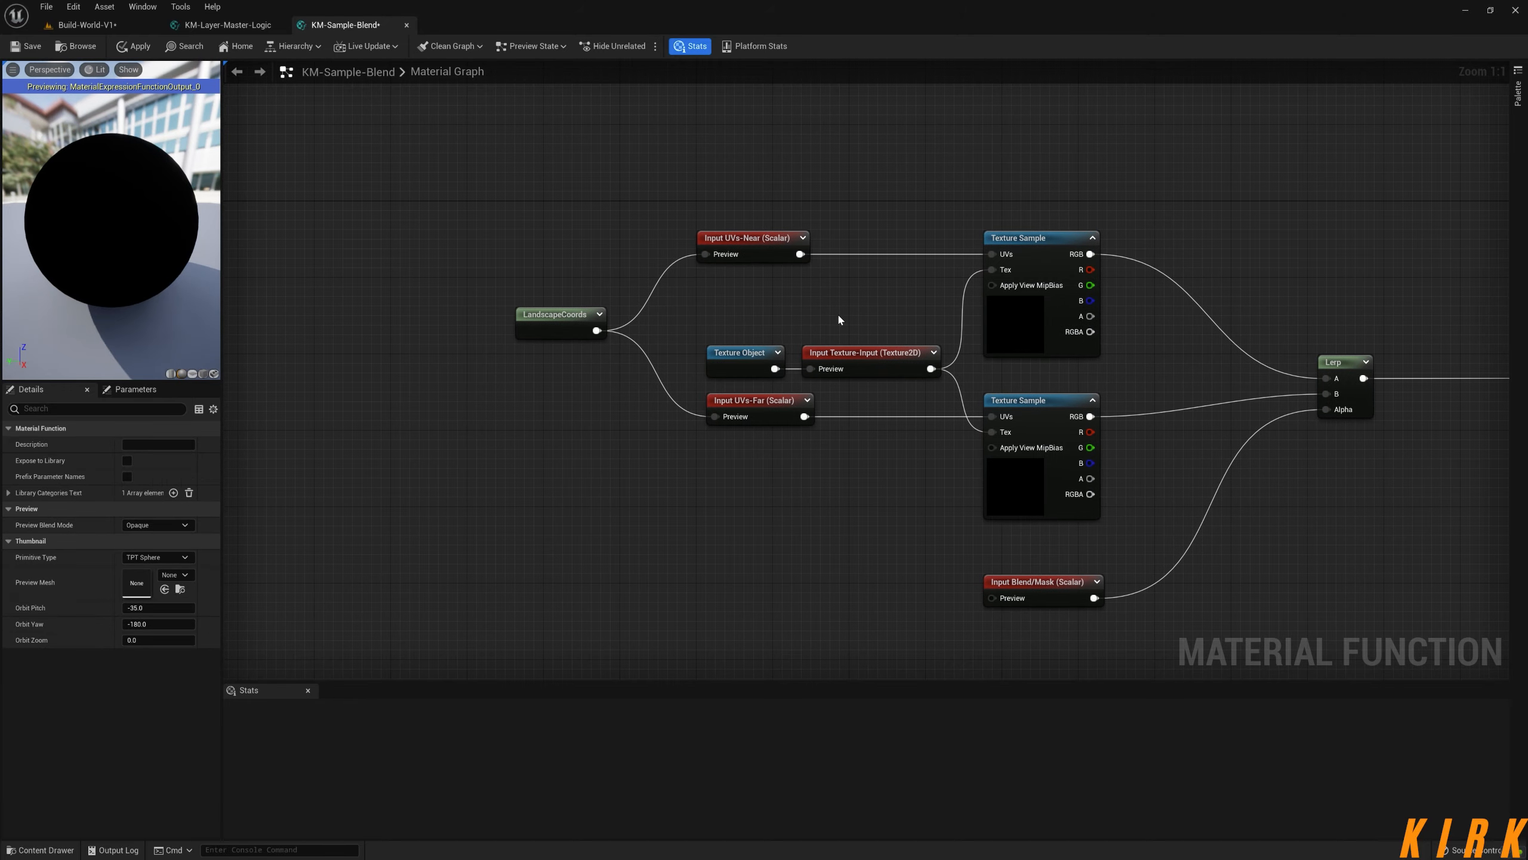
drag(839, 316, 757, 325)
click(848, 403)
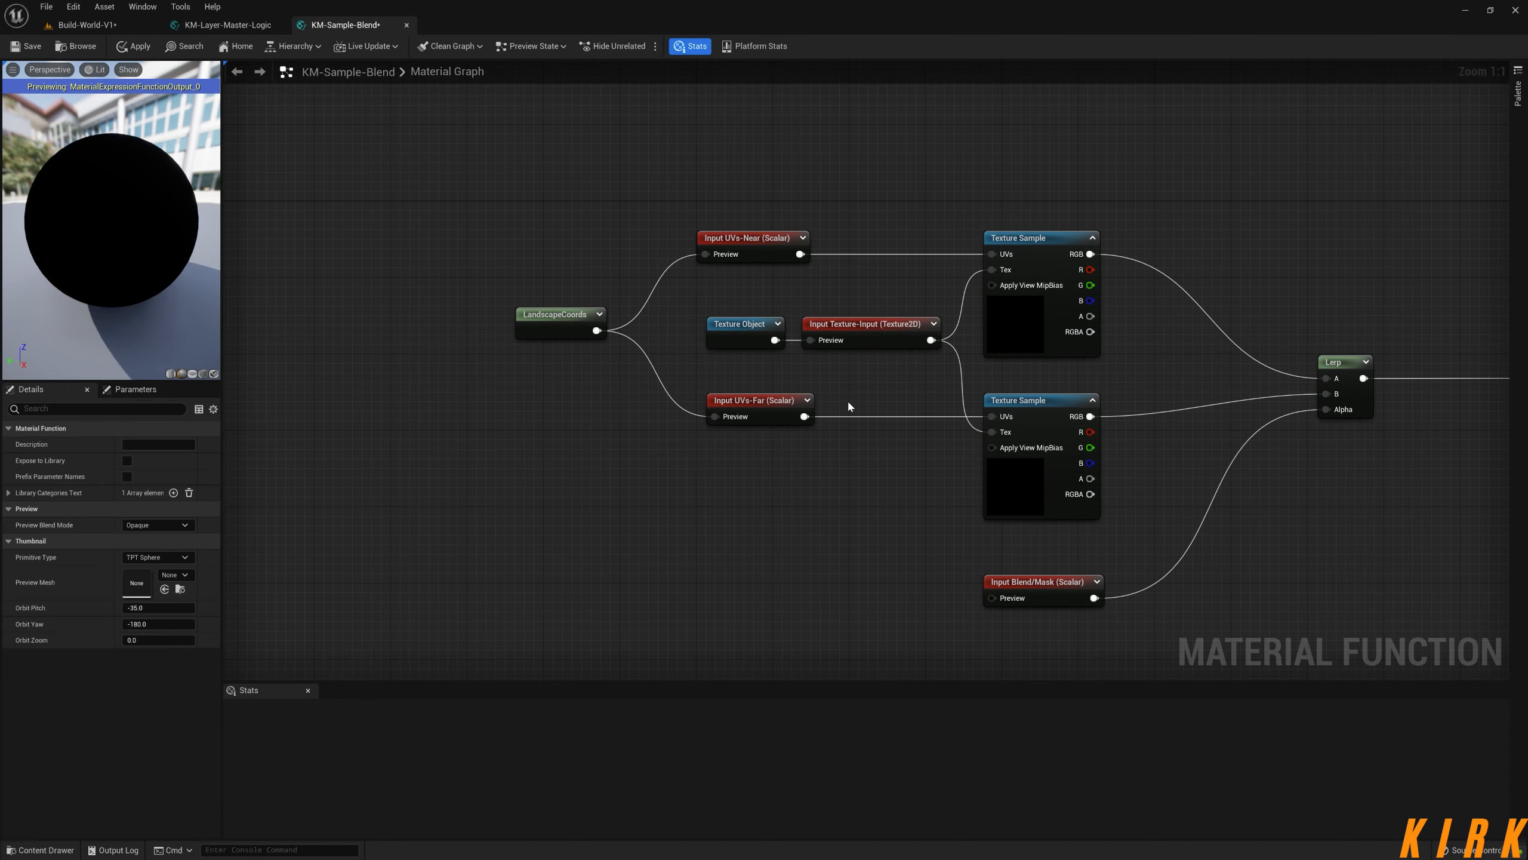
- Set the Sort Priority to 1 for UVs-Near and 2 for UVs-Far
right_drag(609, 483, 686, 493)
right_drag(978, 519, 789, 468)
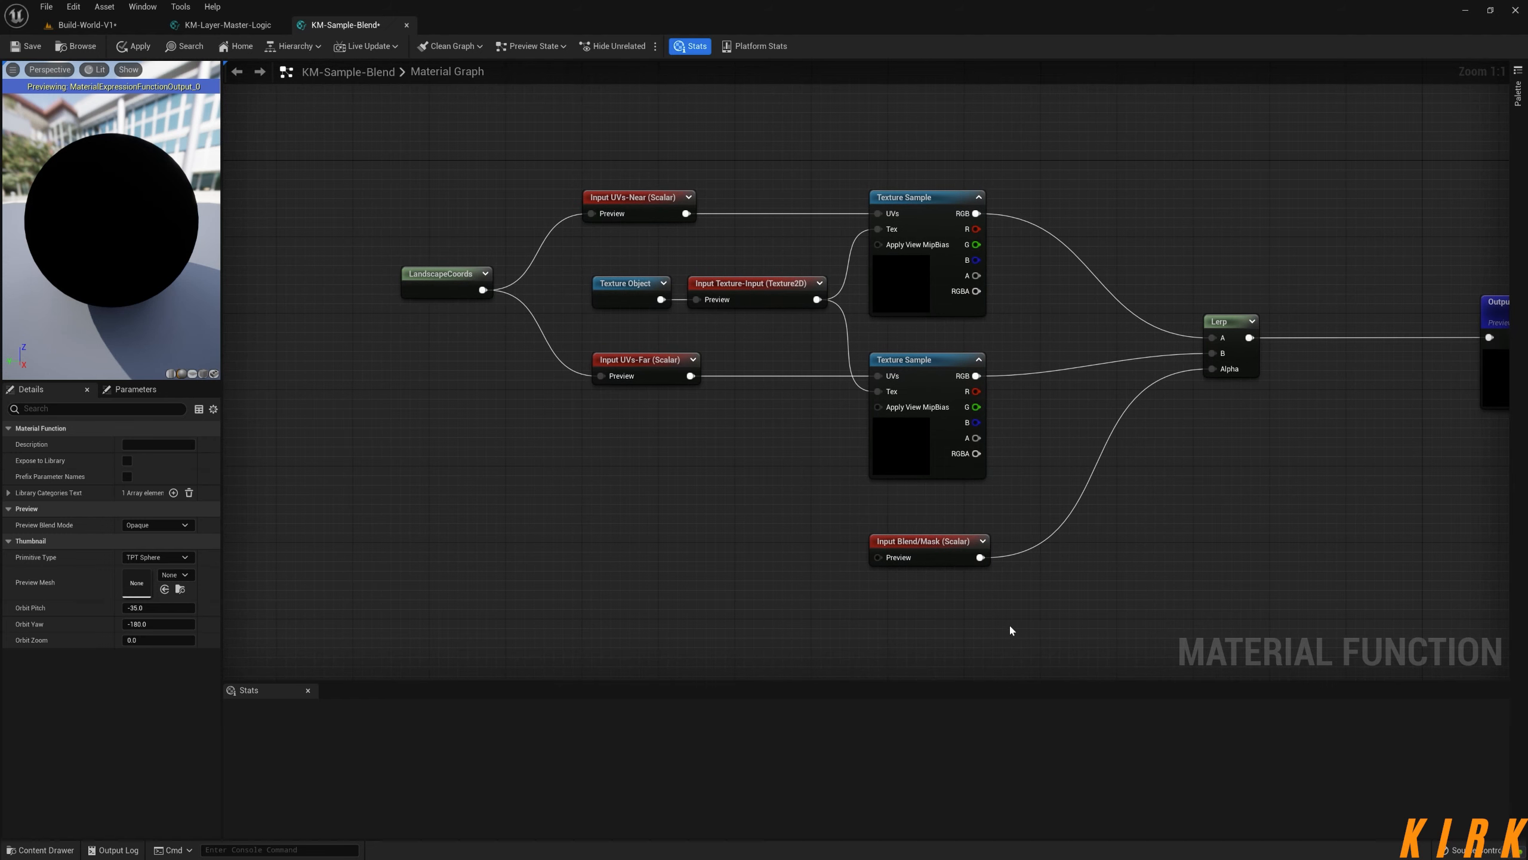
click(779, 292)
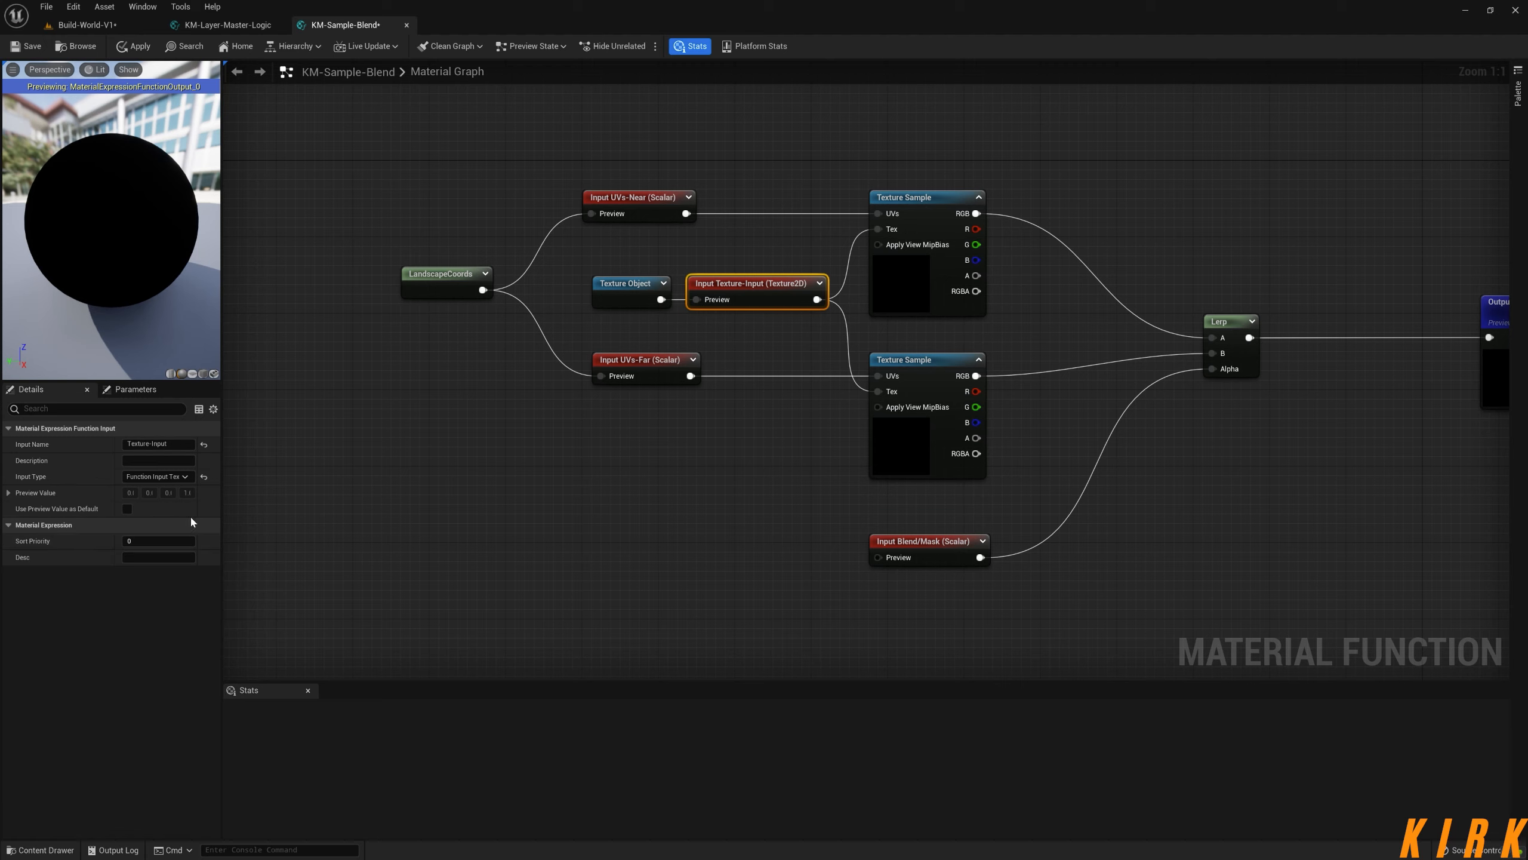
click(638, 208)
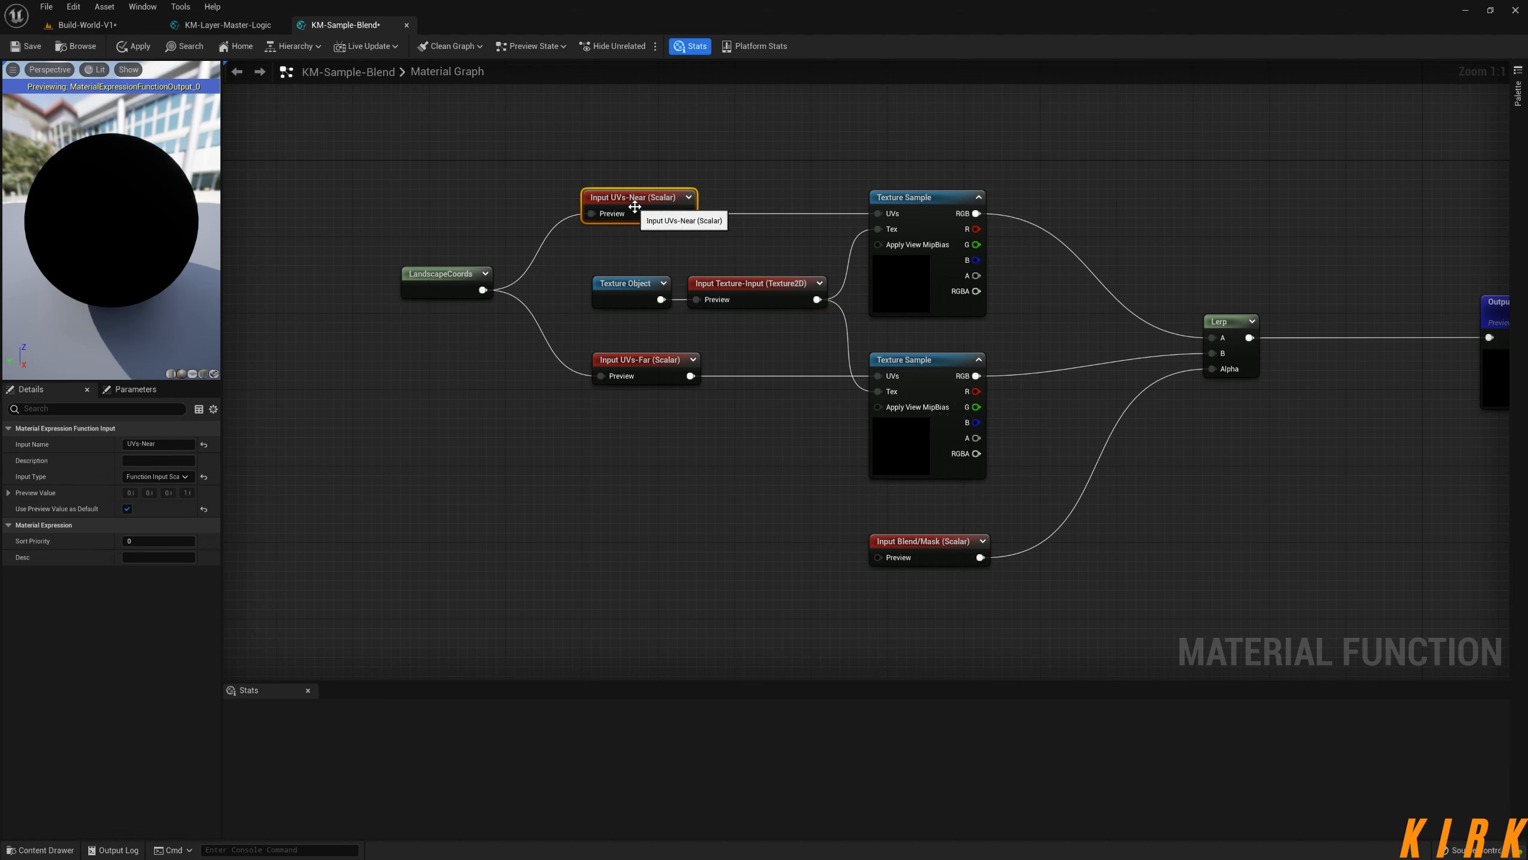
click(159, 541)
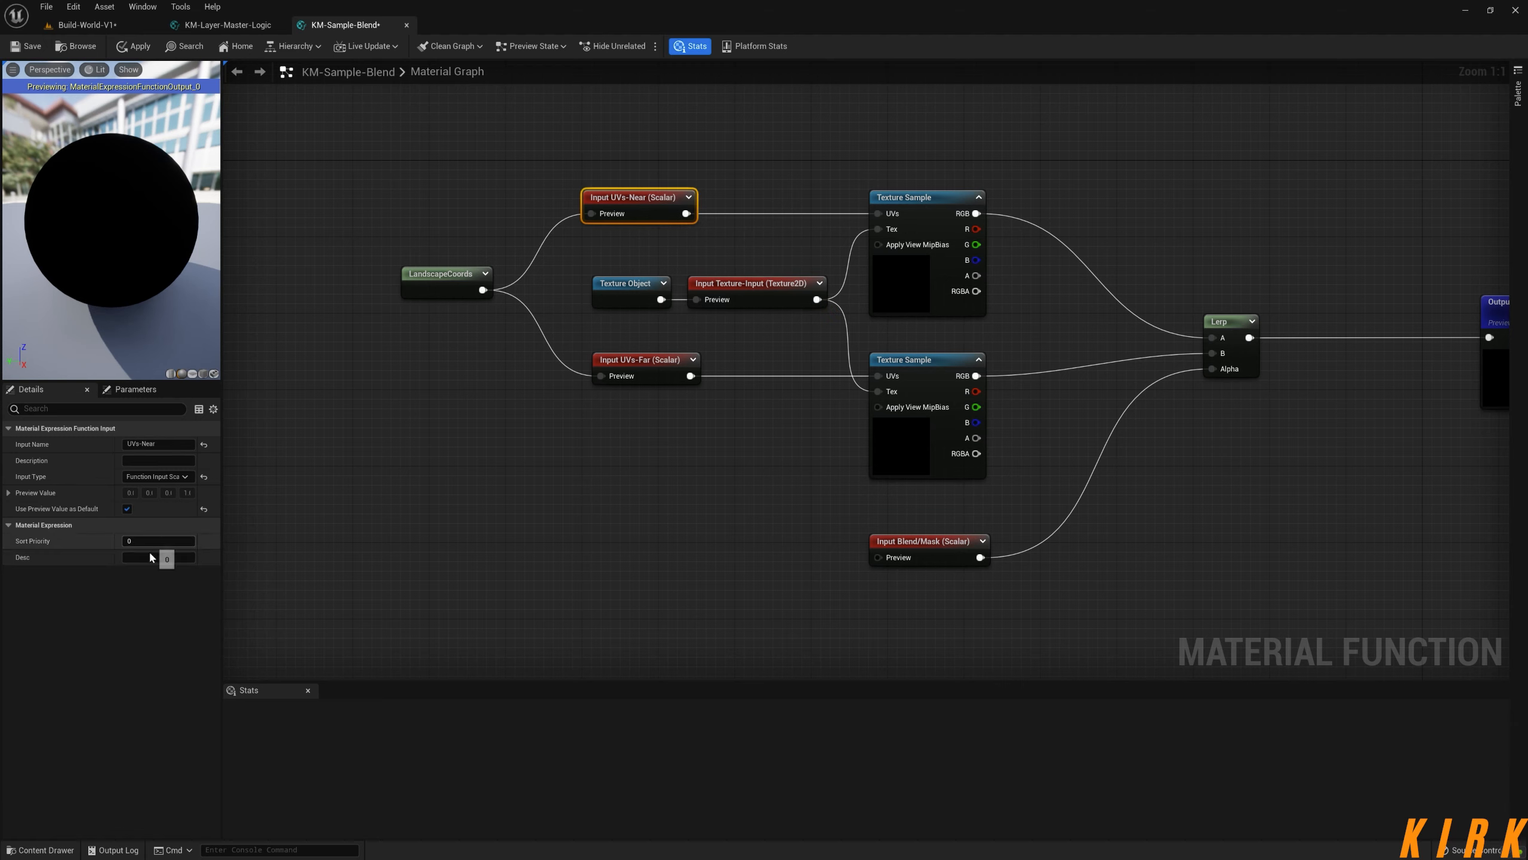
text(1)
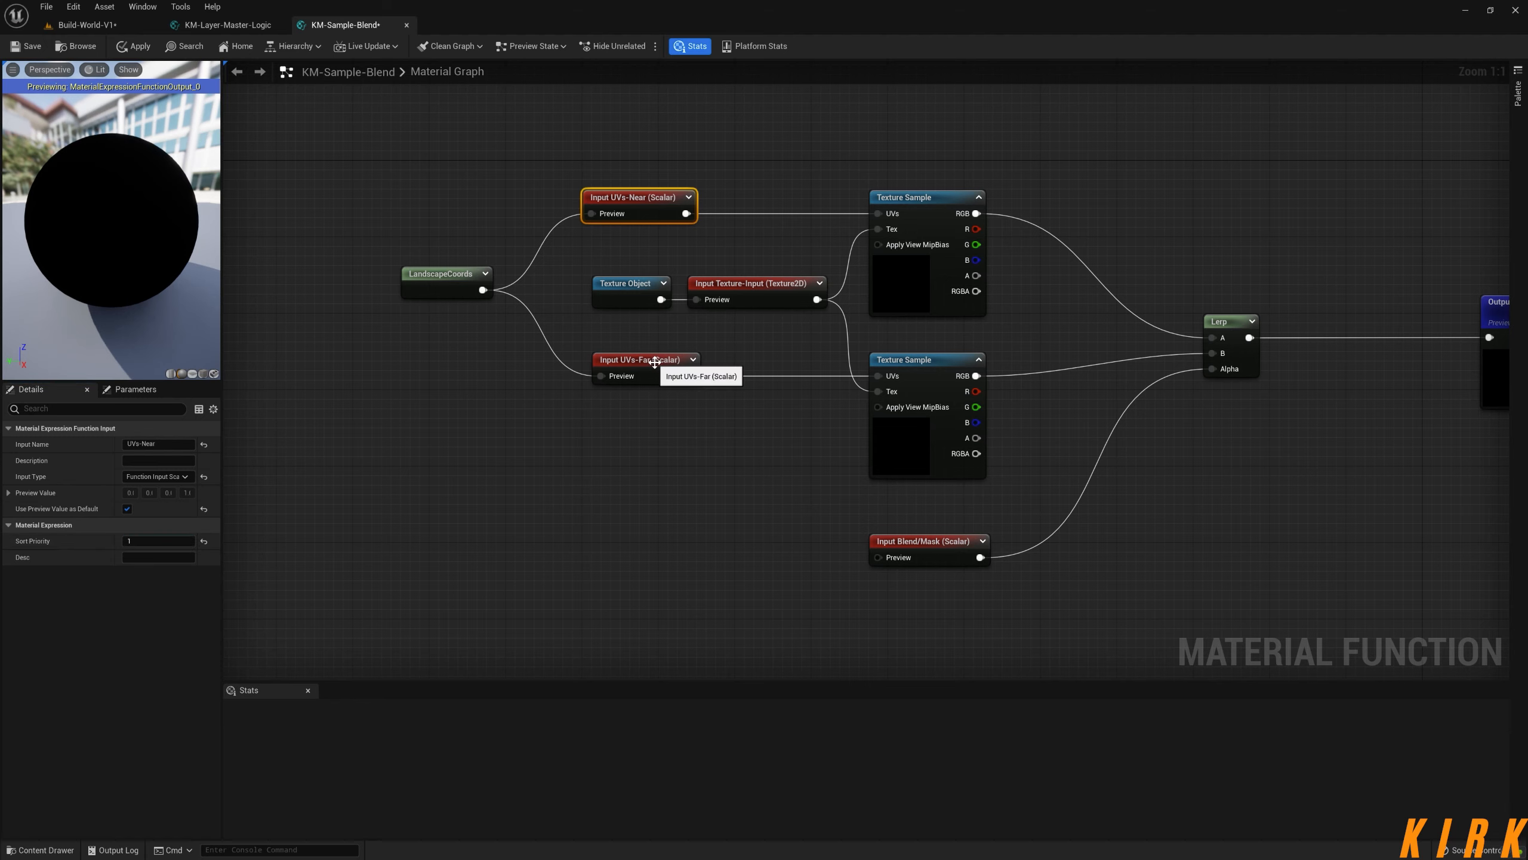
click(646, 370)
click(158, 541)
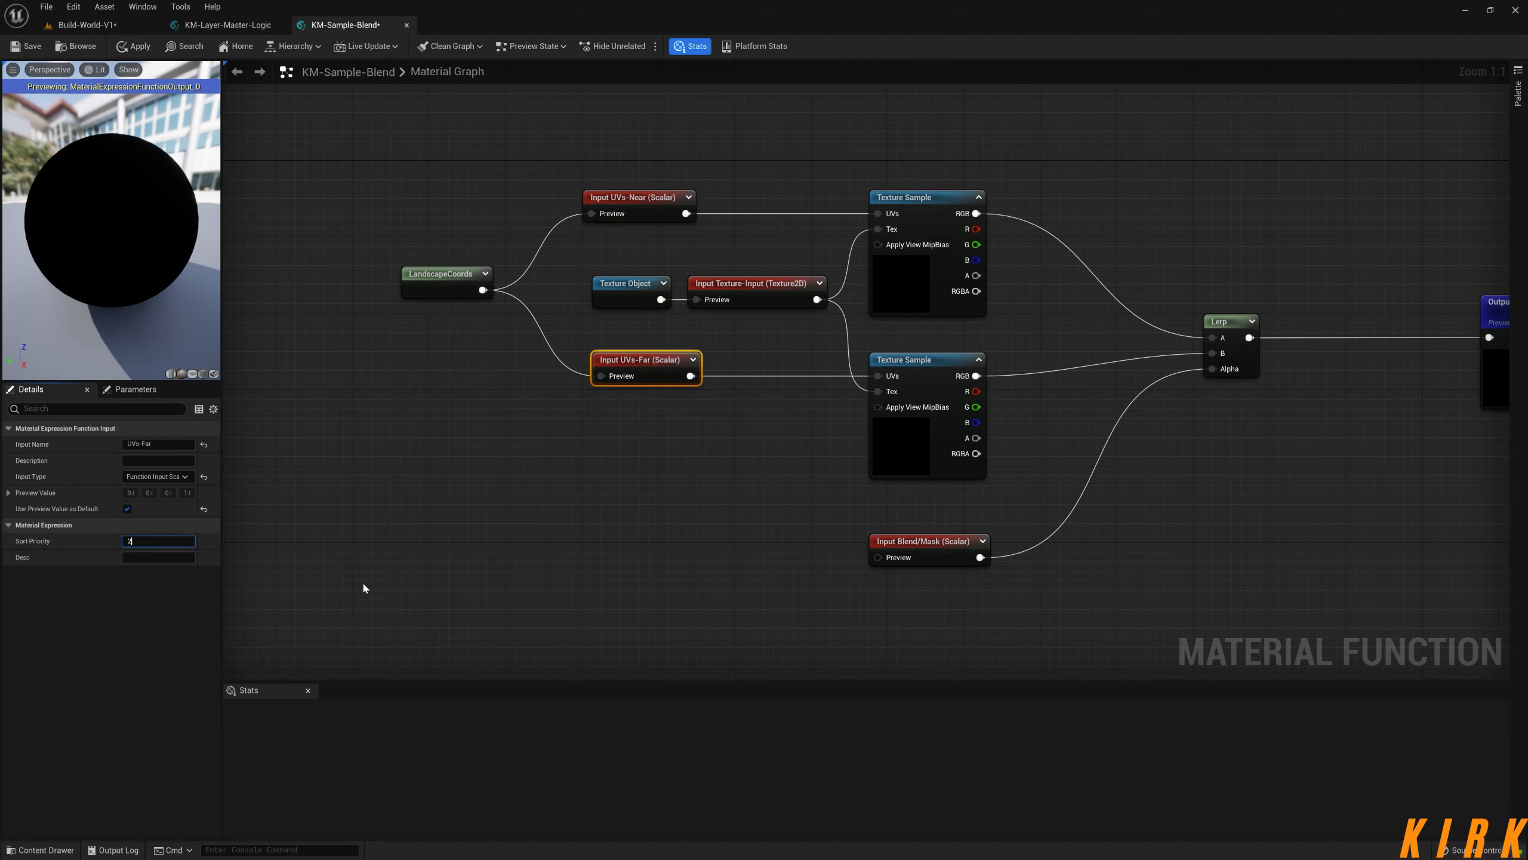
- Set the Blend/Mask input's Sort Priority to 3
click(934, 539)
click(158, 541)
text(3)
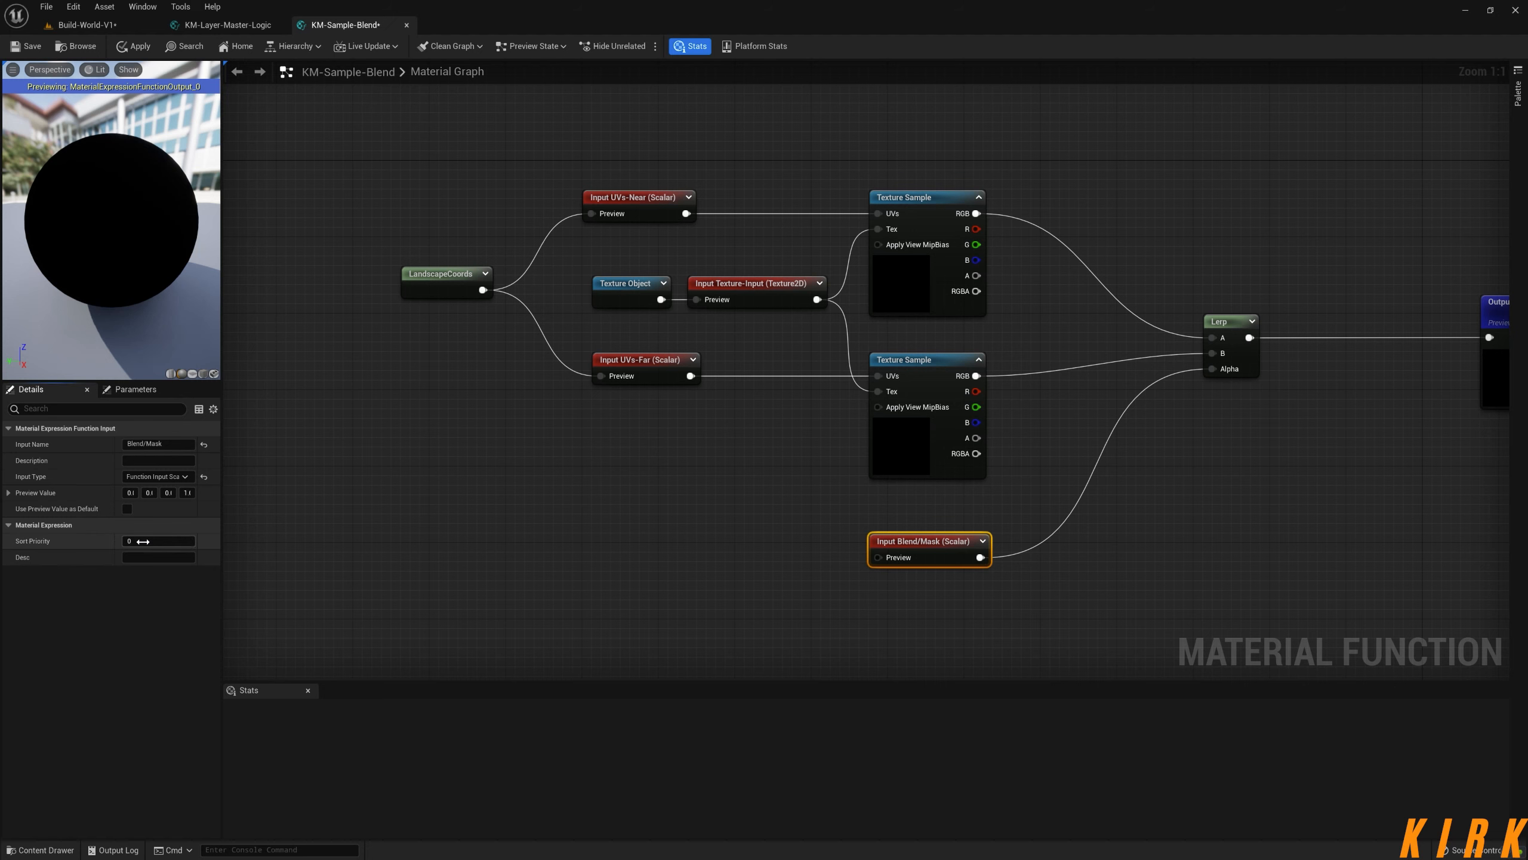
- Apply and save the changes to the KM-Sample-Blend function and close its editor
click(616, 509)
key(Home)
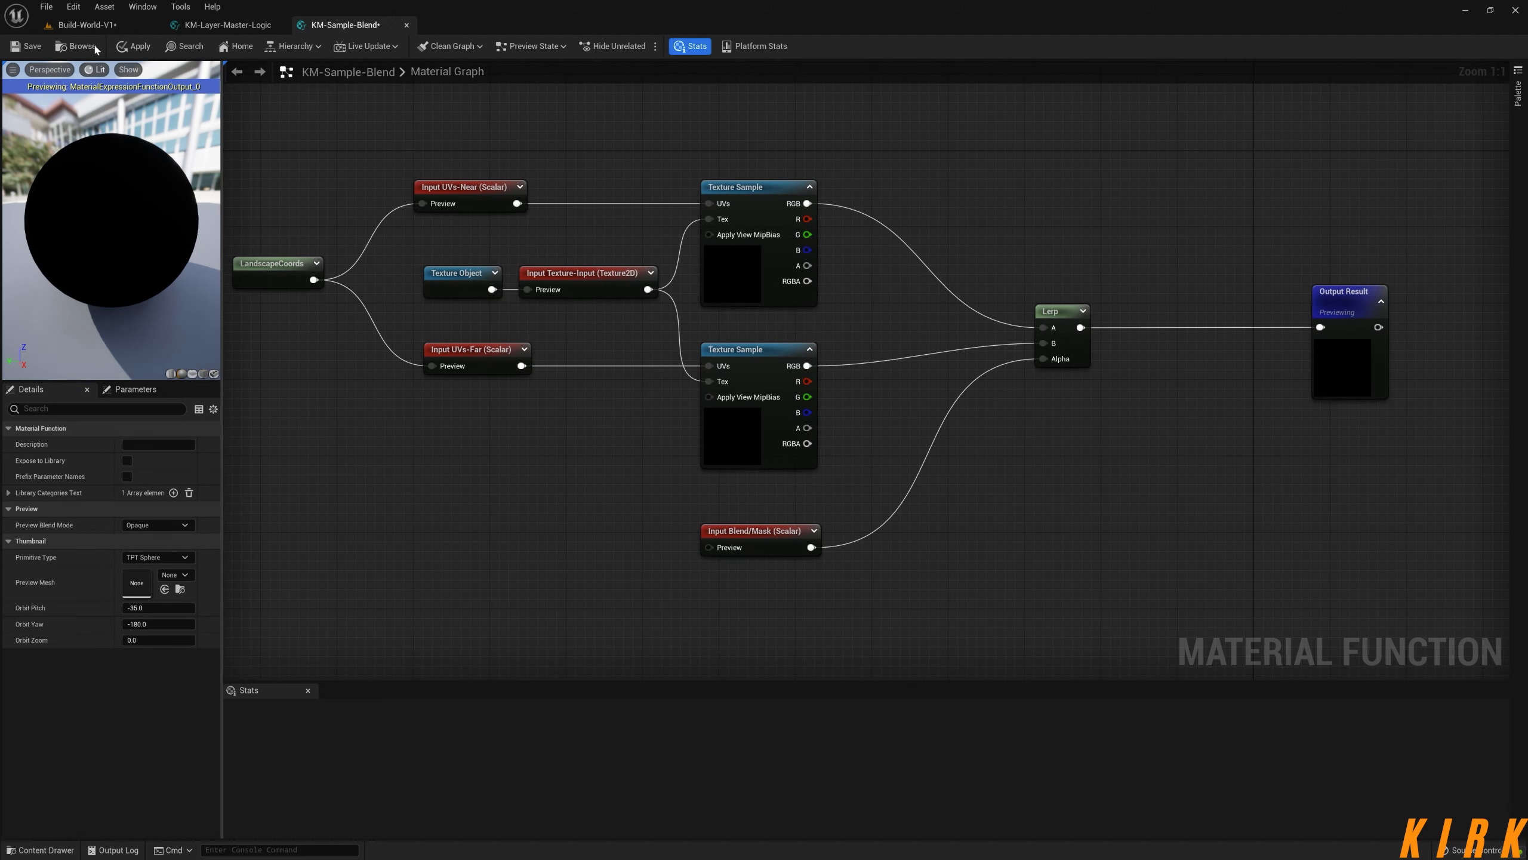
click(133, 47)
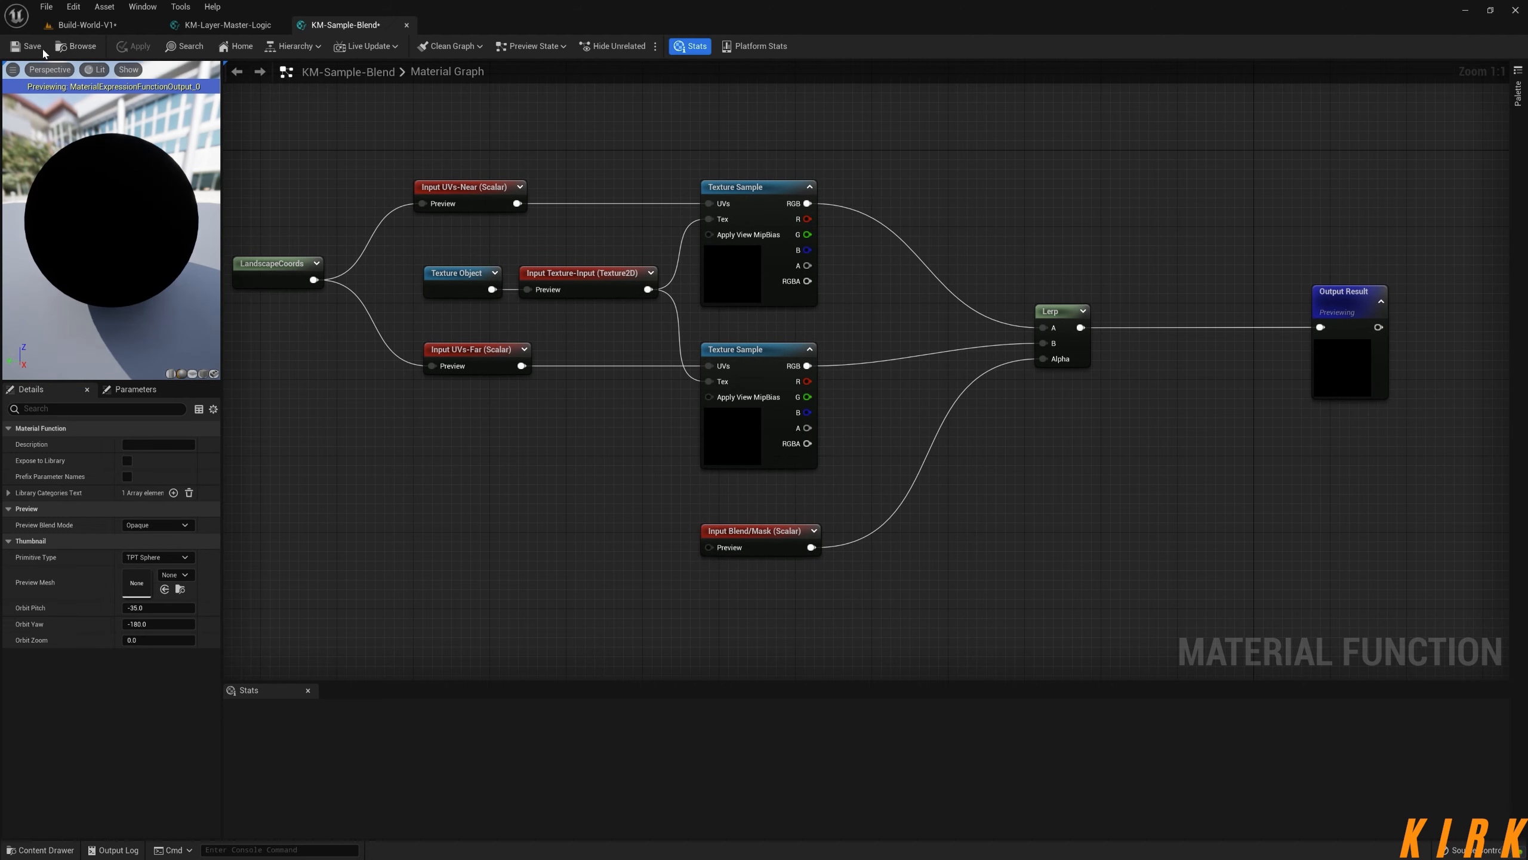
click(407, 25)
- Add three KM-Sample-Blend function nodes from the Functions folder to the KM-Layer-Master-Logic graph
click(41, 850)
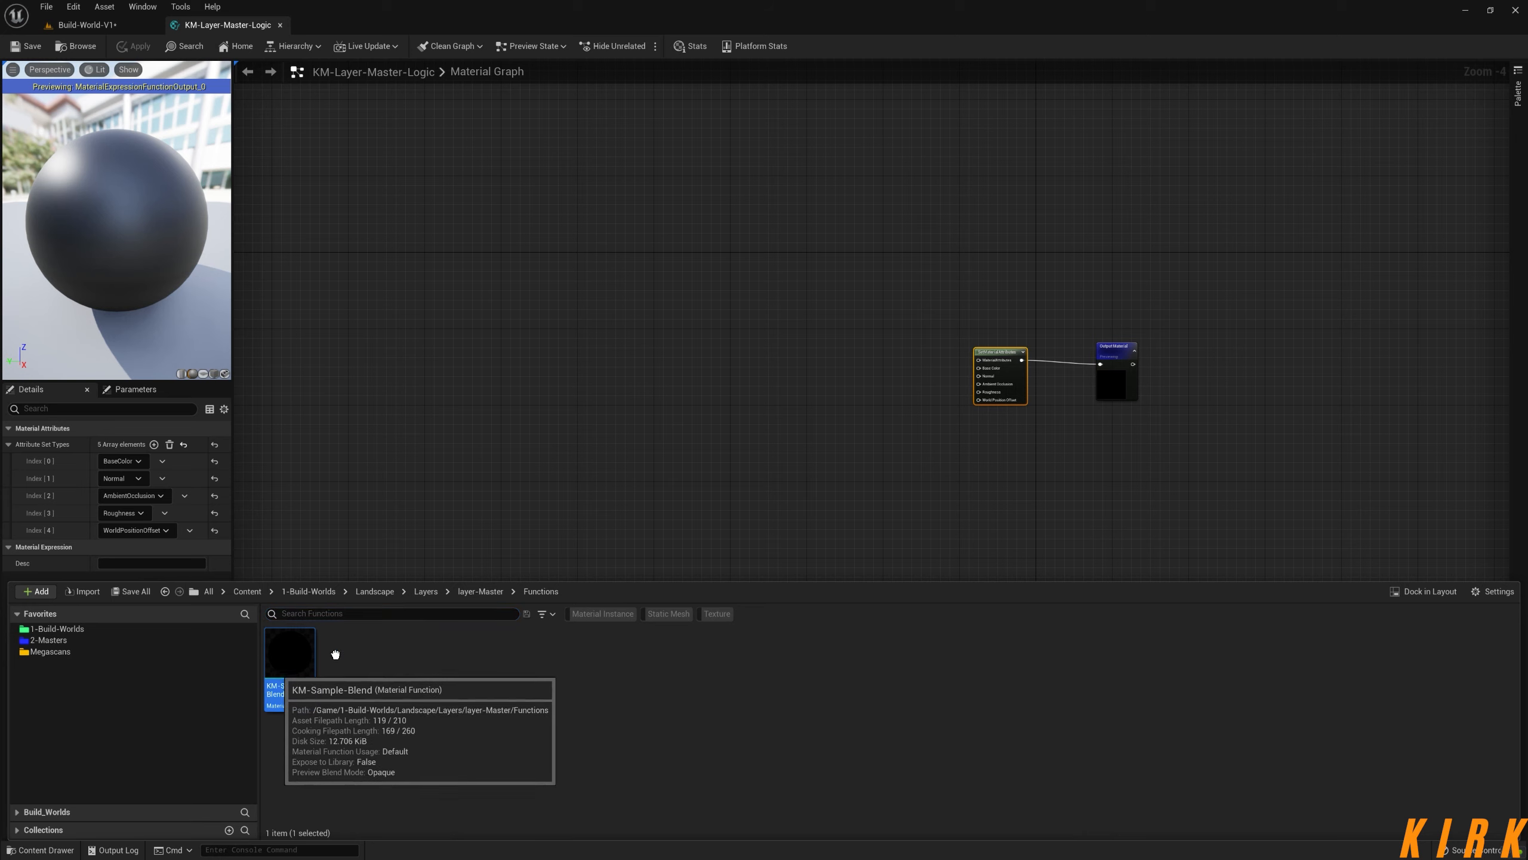
drag(310, 651, 357, 172)
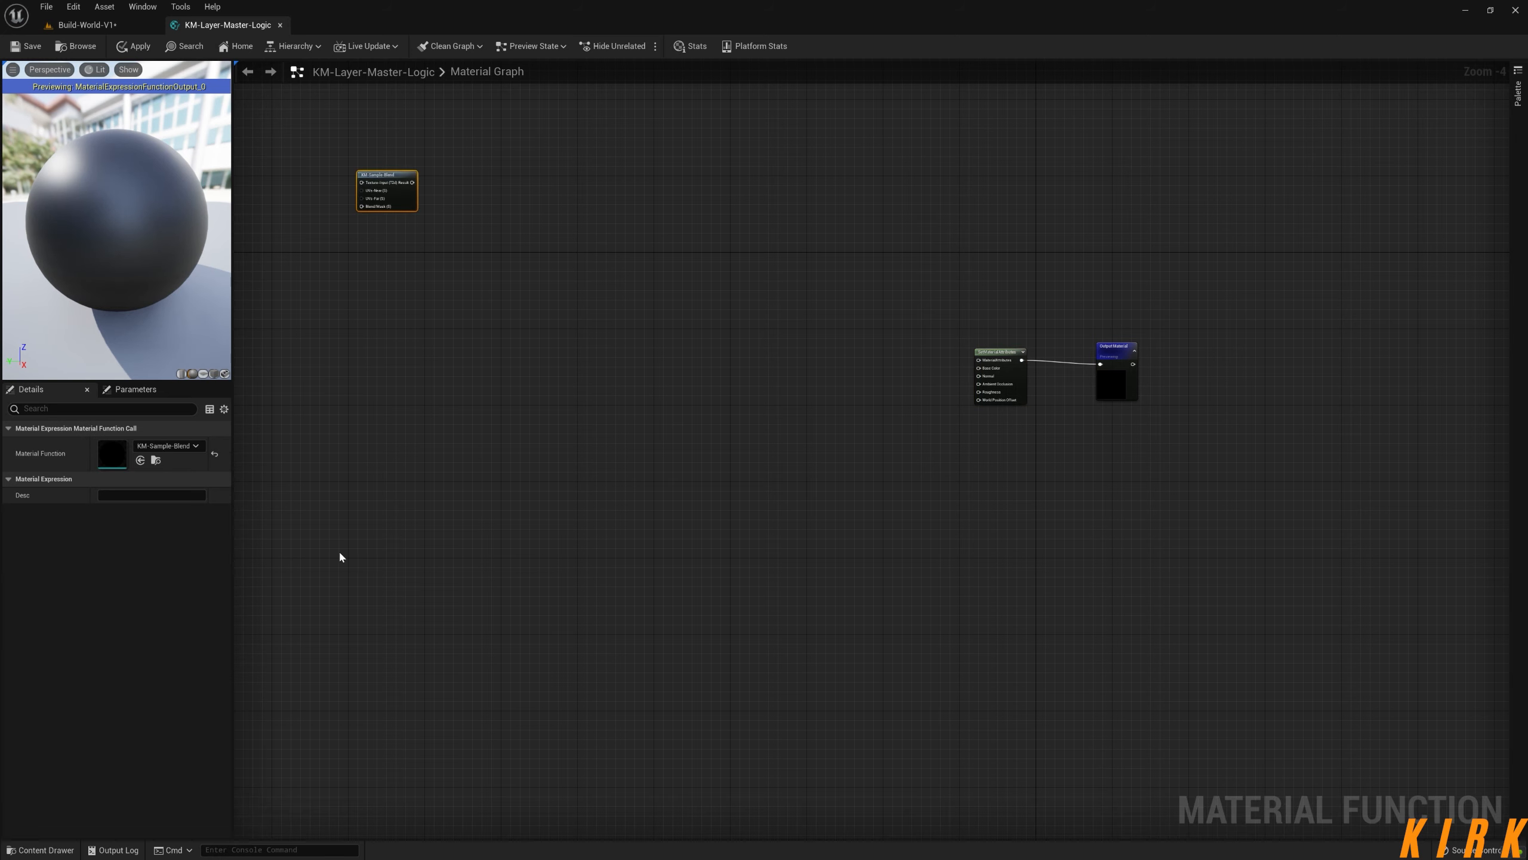
click(41, 850)
drag(290, 680, 401, 317)
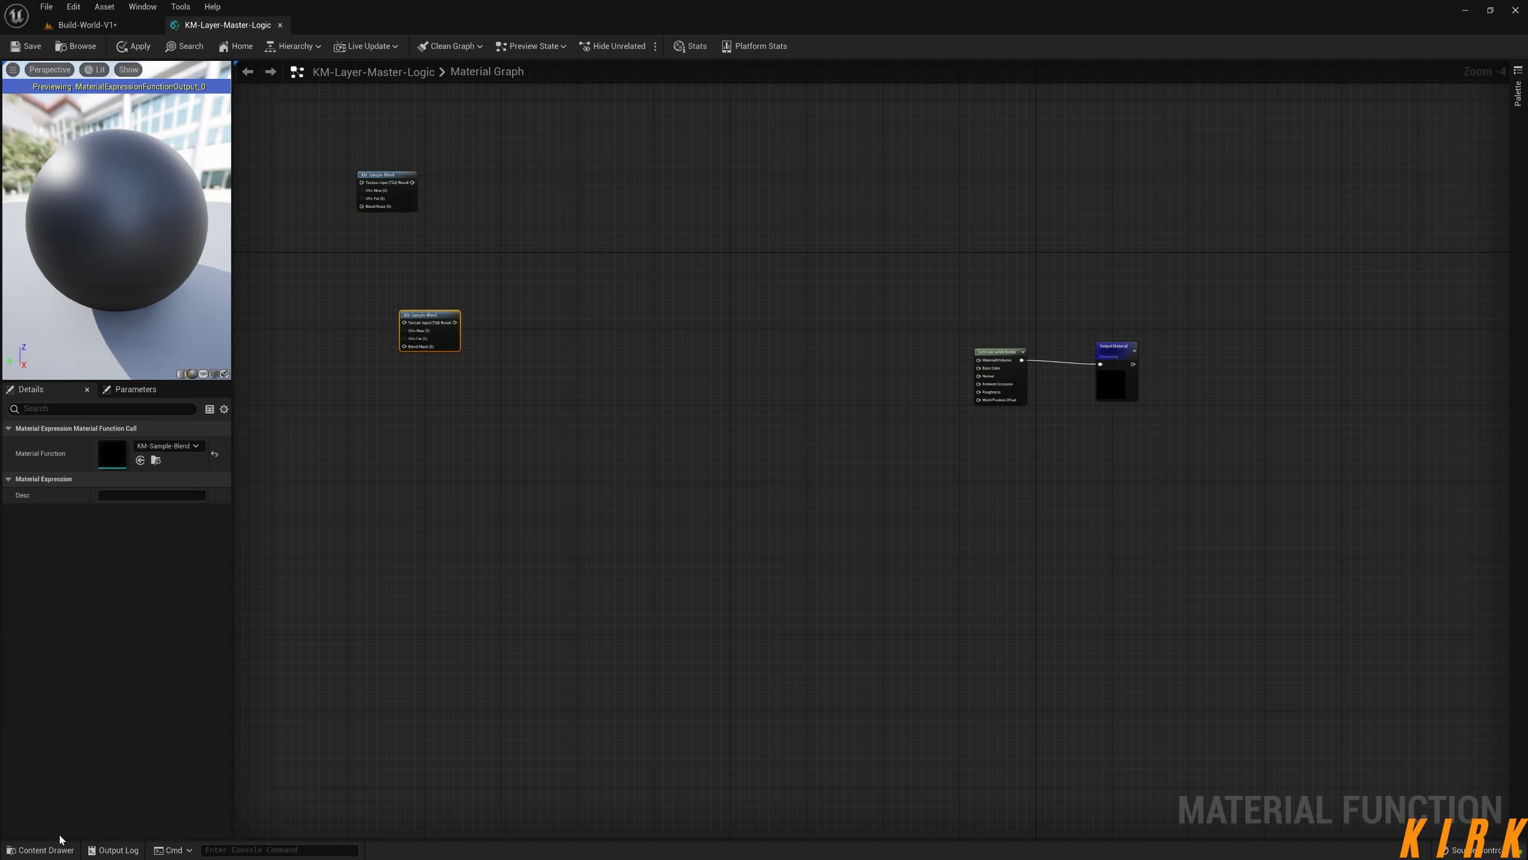
click(41, 849)
drag(290, 662, 350, 432)
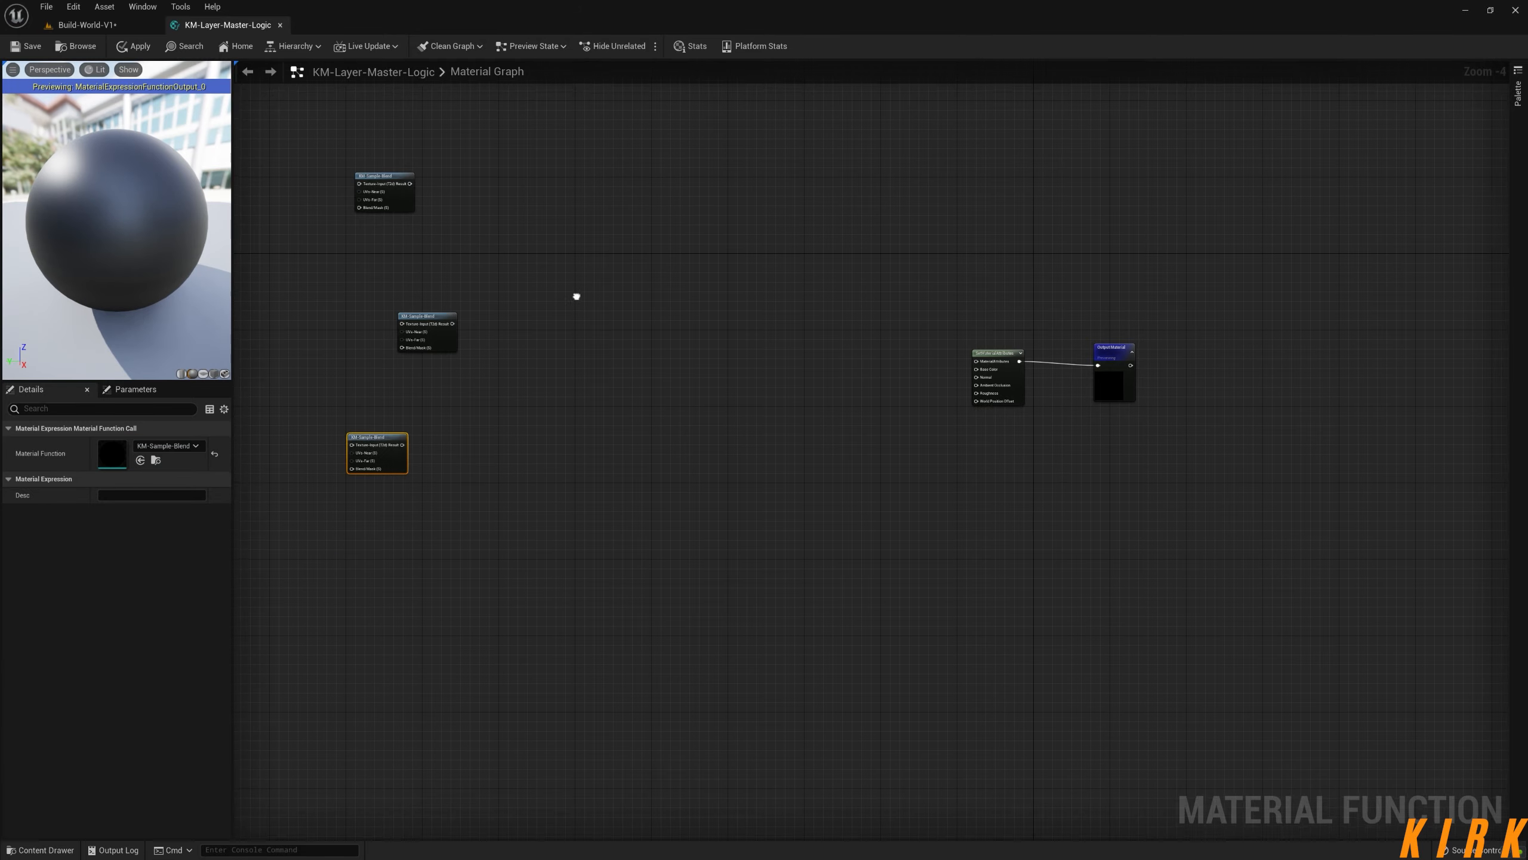
- Arrange the three KM-Sample-Blend nodes in an evenly spaced vertical column, well ahead of the material attributes node
right_drag(576, 296, 610, 425)
drag(494, 204, 301, 405)
drag(588, 392, 384, 485)
drag(499, 535, 332, 638)
right_drag(812, 618, 747, 603)
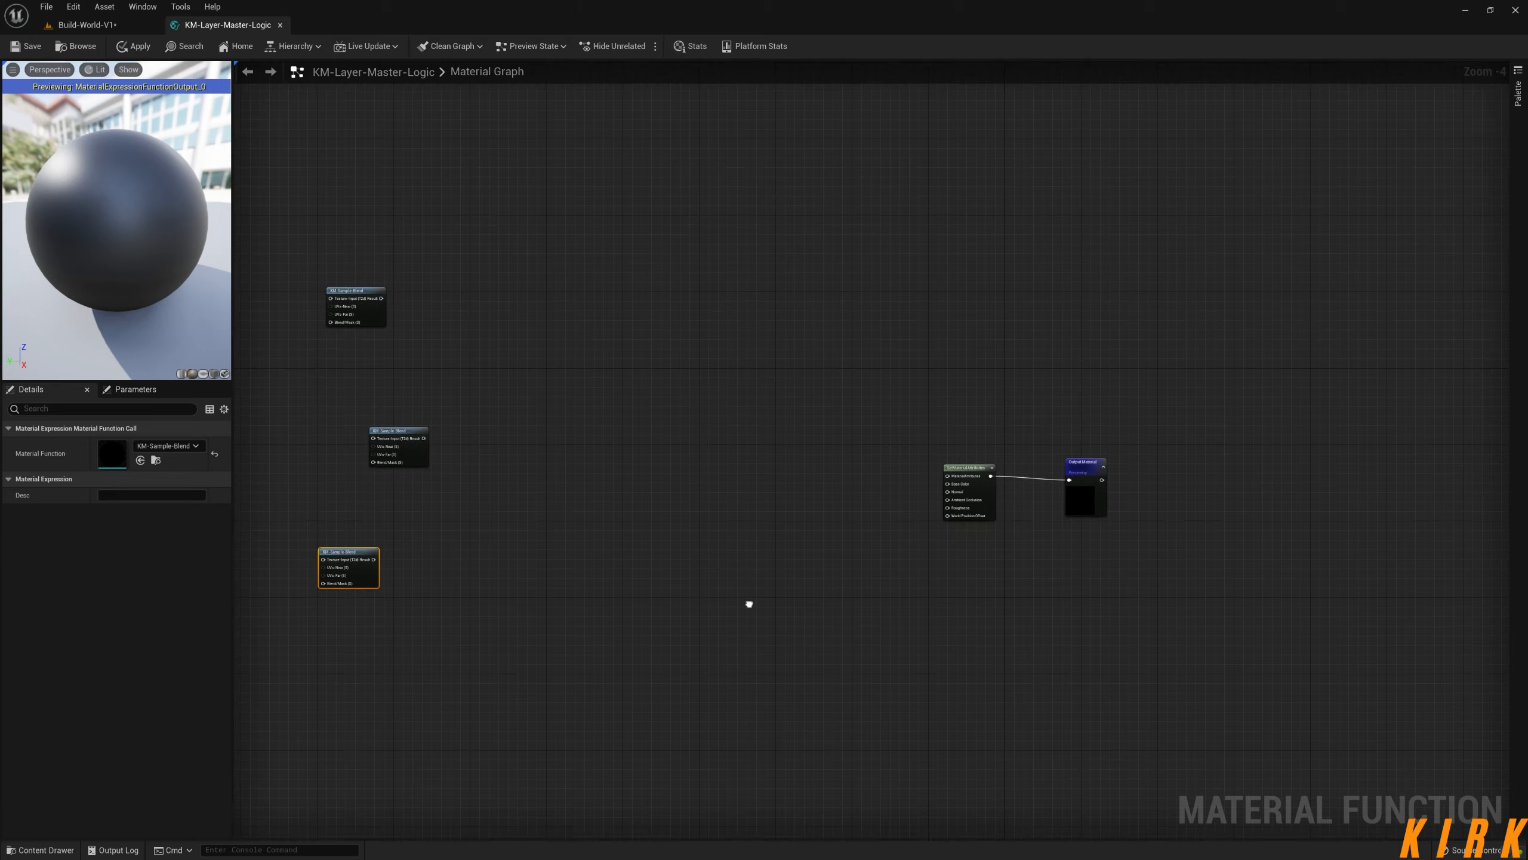
right_drag(572, 642, 691, 598)
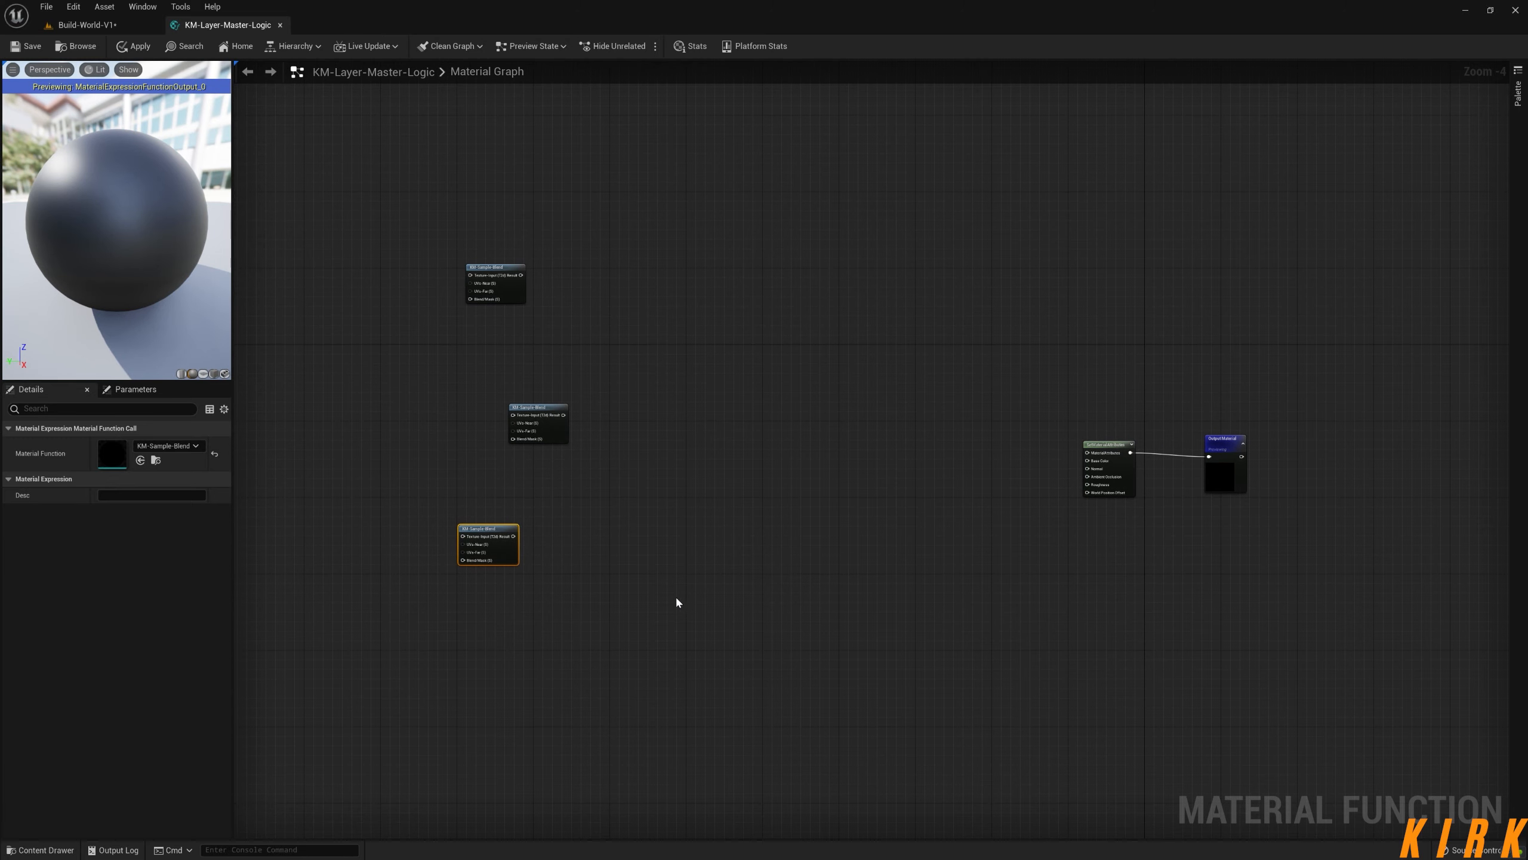
drag(547, 416, 495, 404)
right_drag(639, 397, 814, 439)
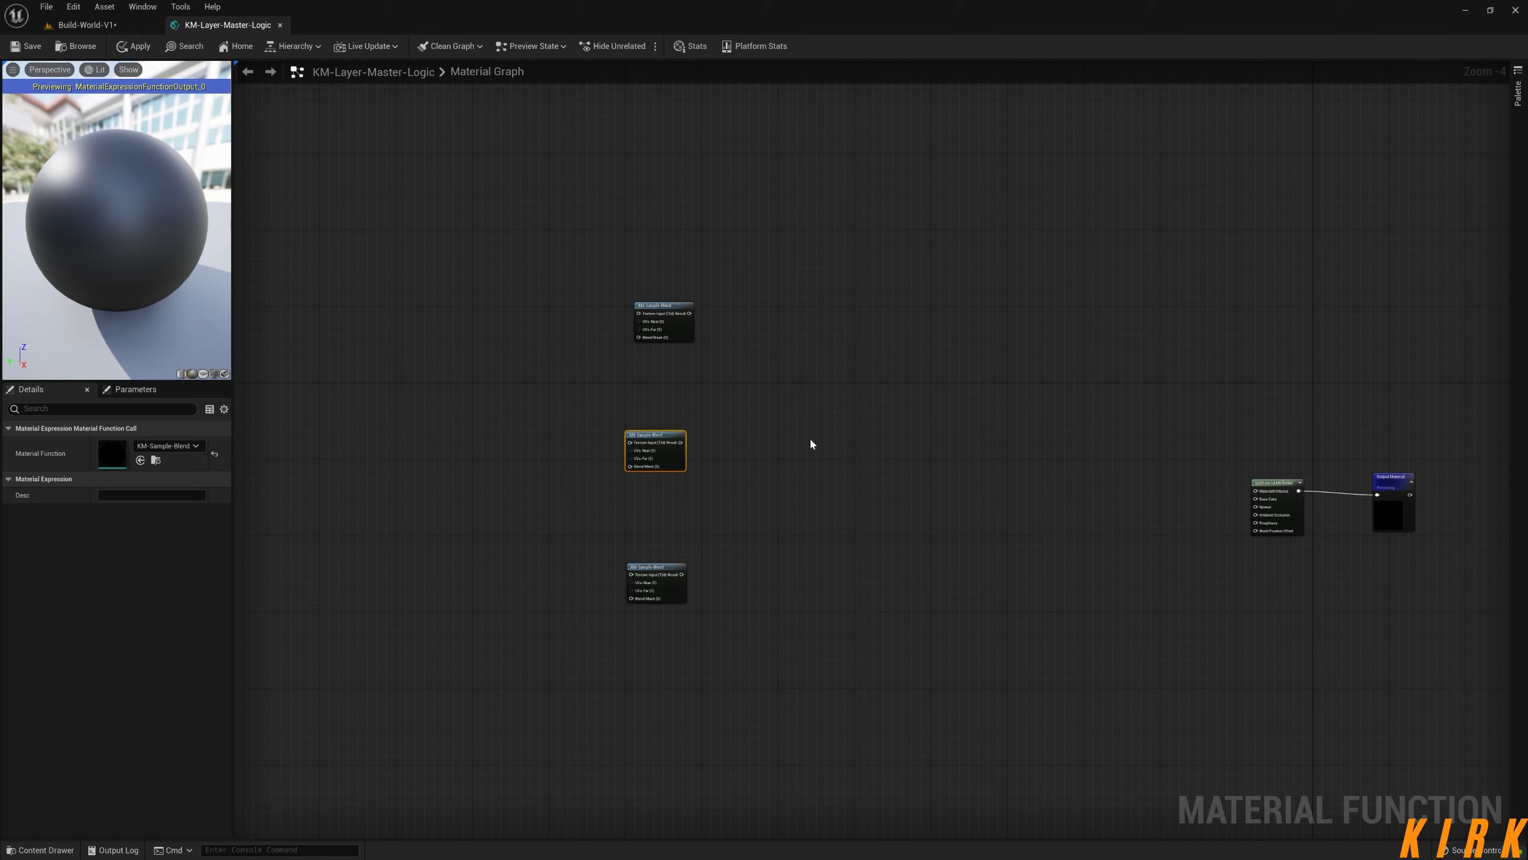
drag(666, 308, 661, 308)
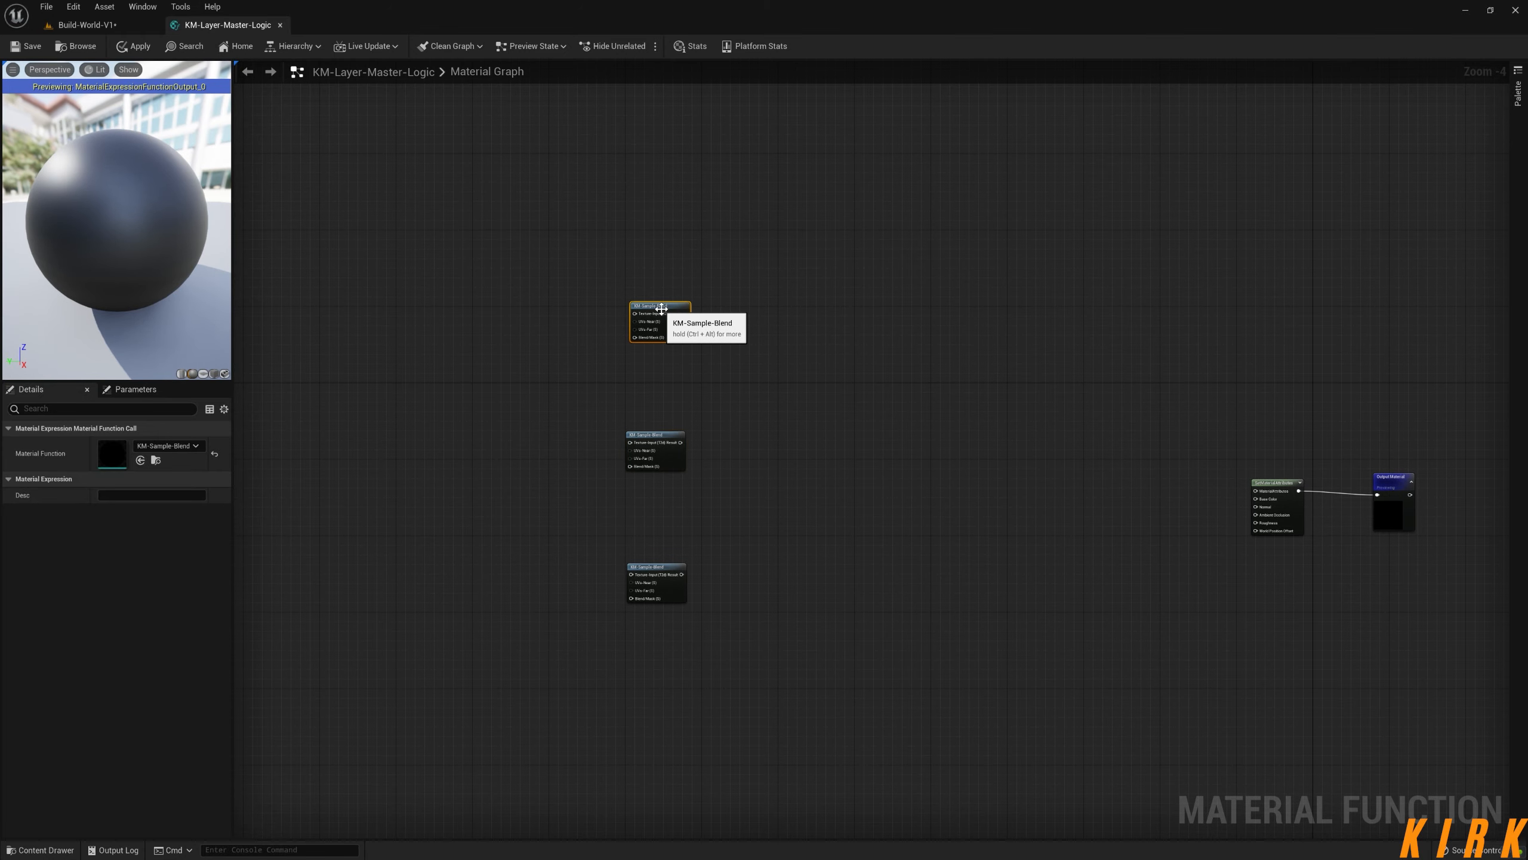
right_drag(880, 414, 777, 343)
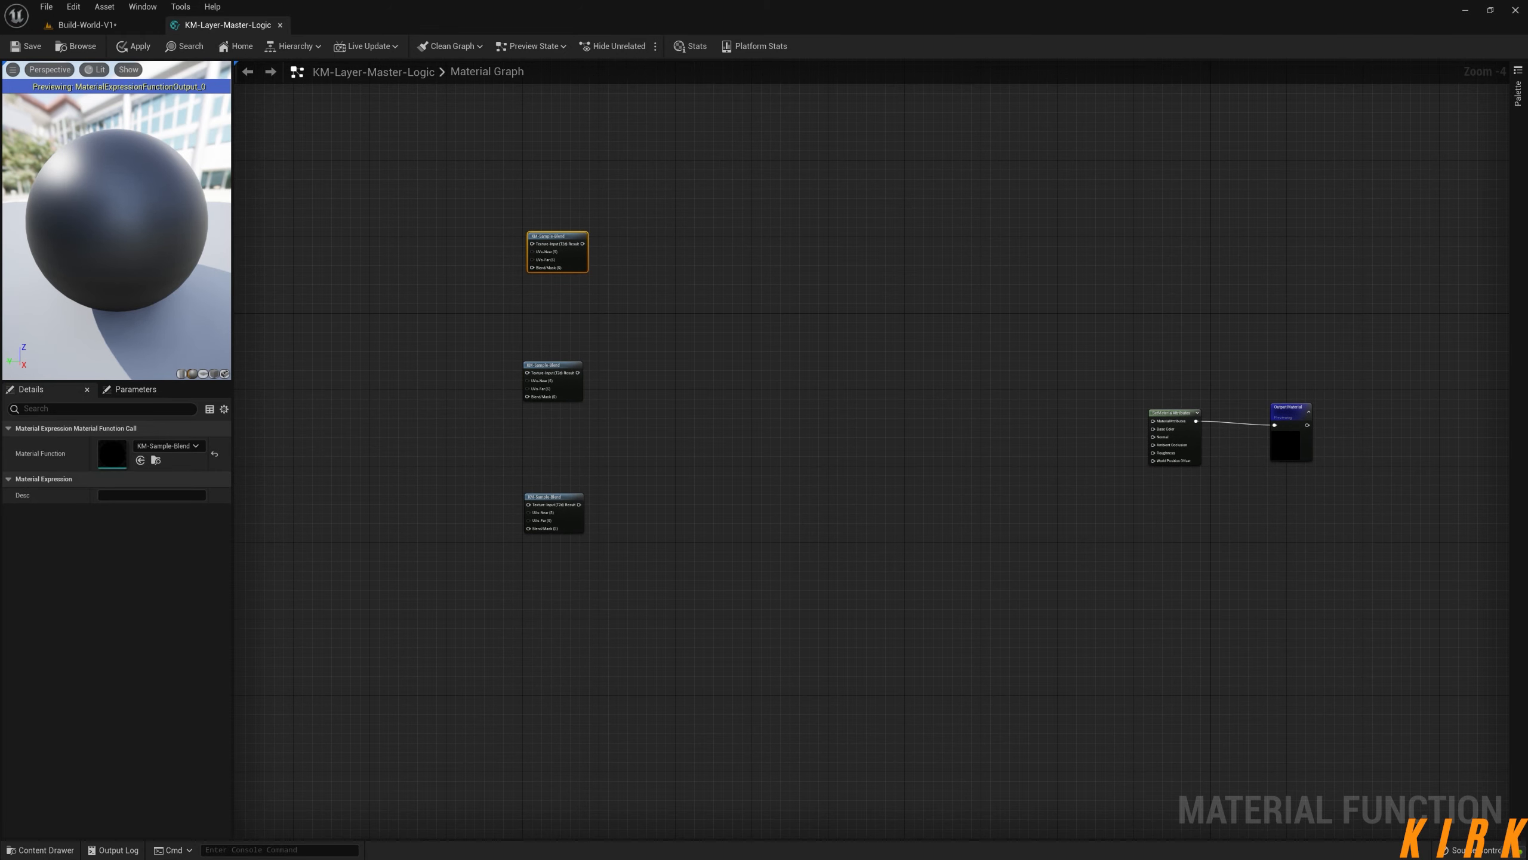
right_drag(784, 443, 857, 441)
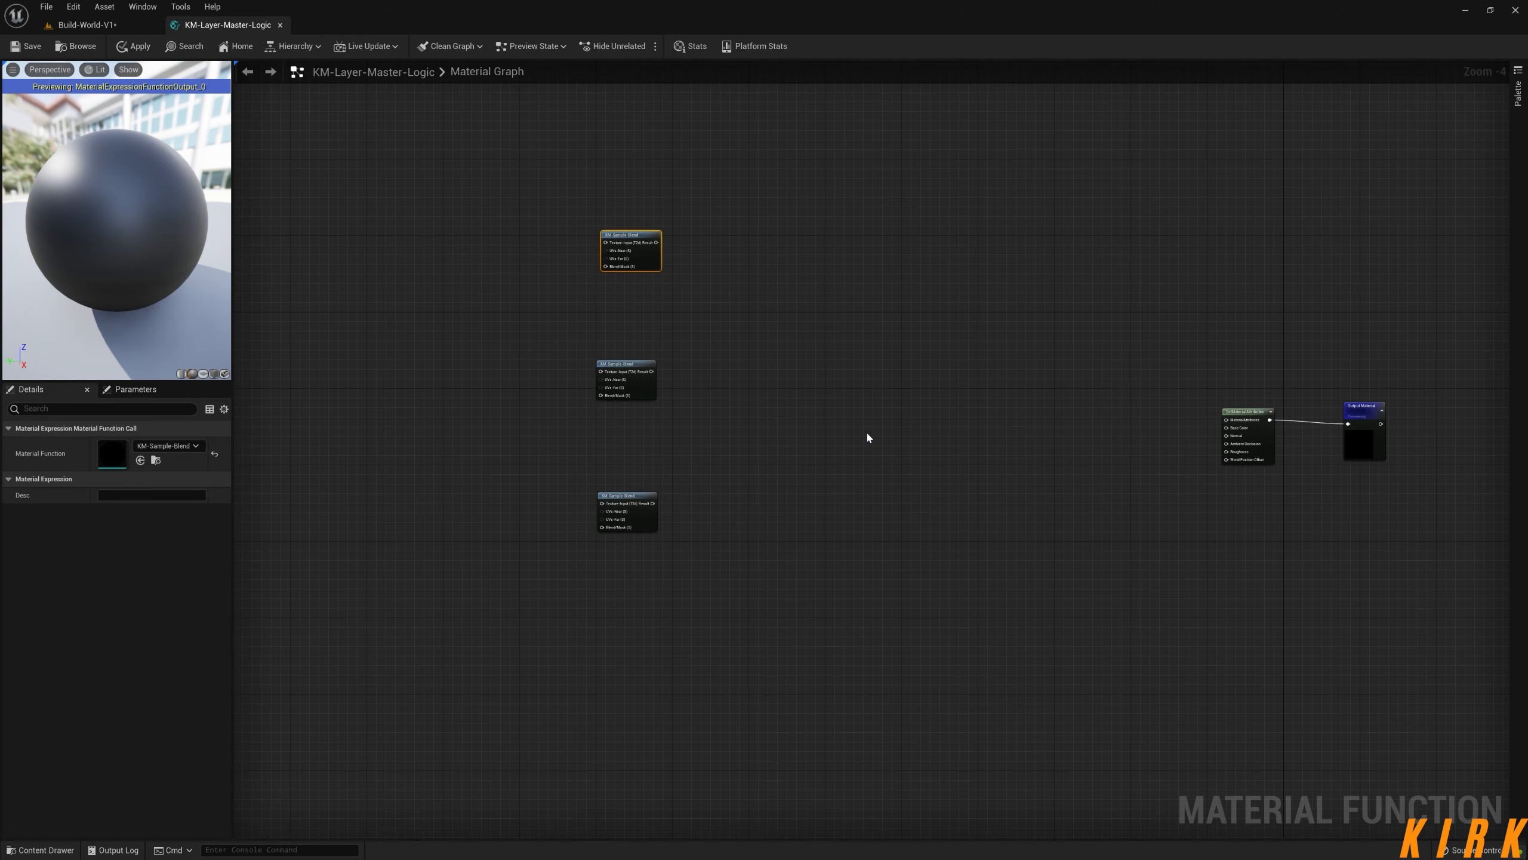
- Create a material function named KM-Master-UVs in the layer-Master Functions folder and open it
click(41, 849)
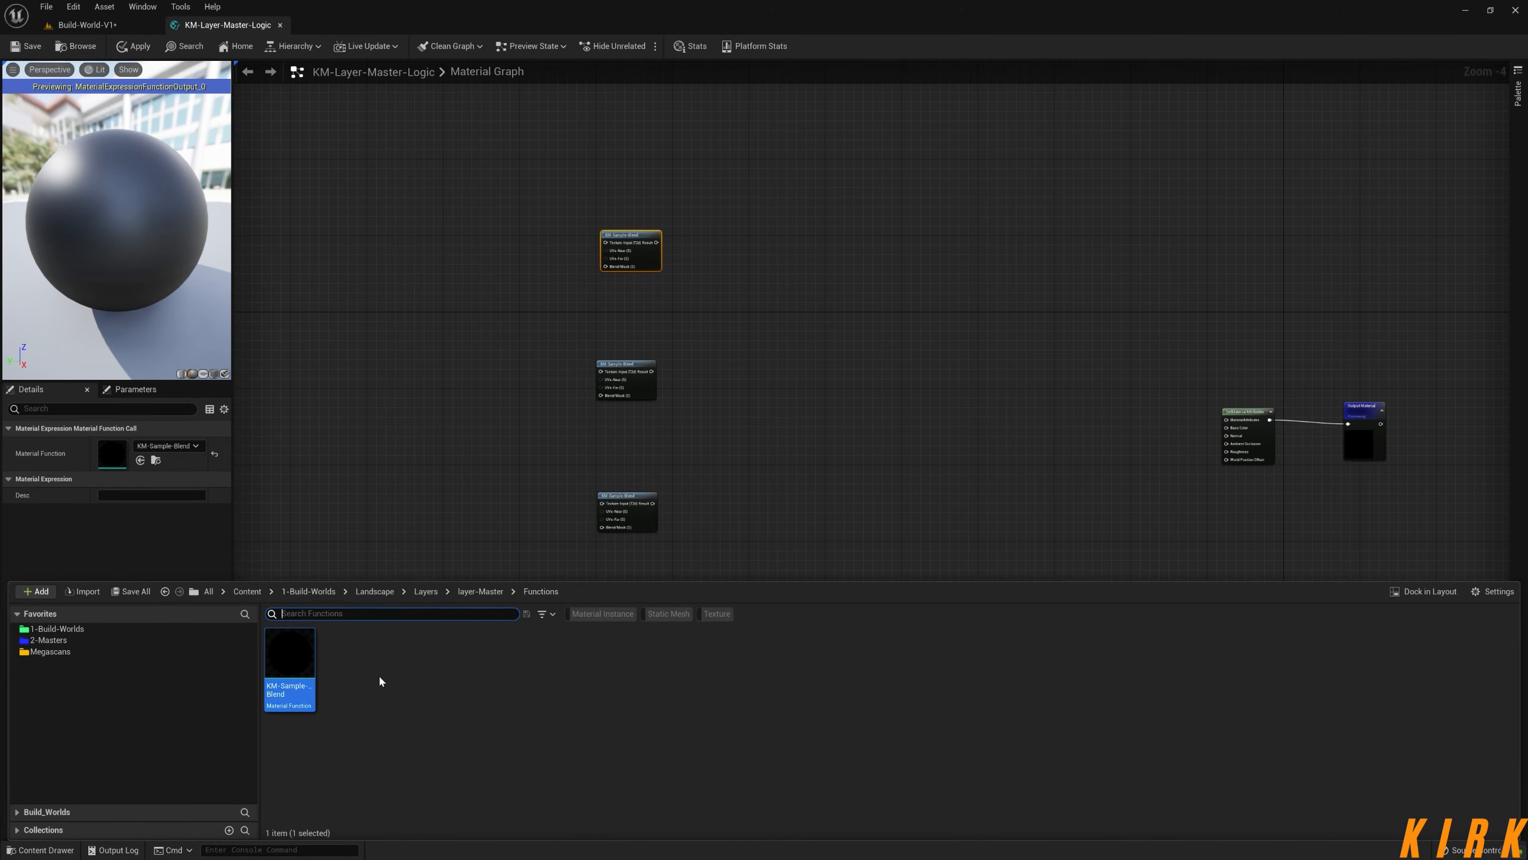
right_click(380, 682)
mouse_move(479, 563)
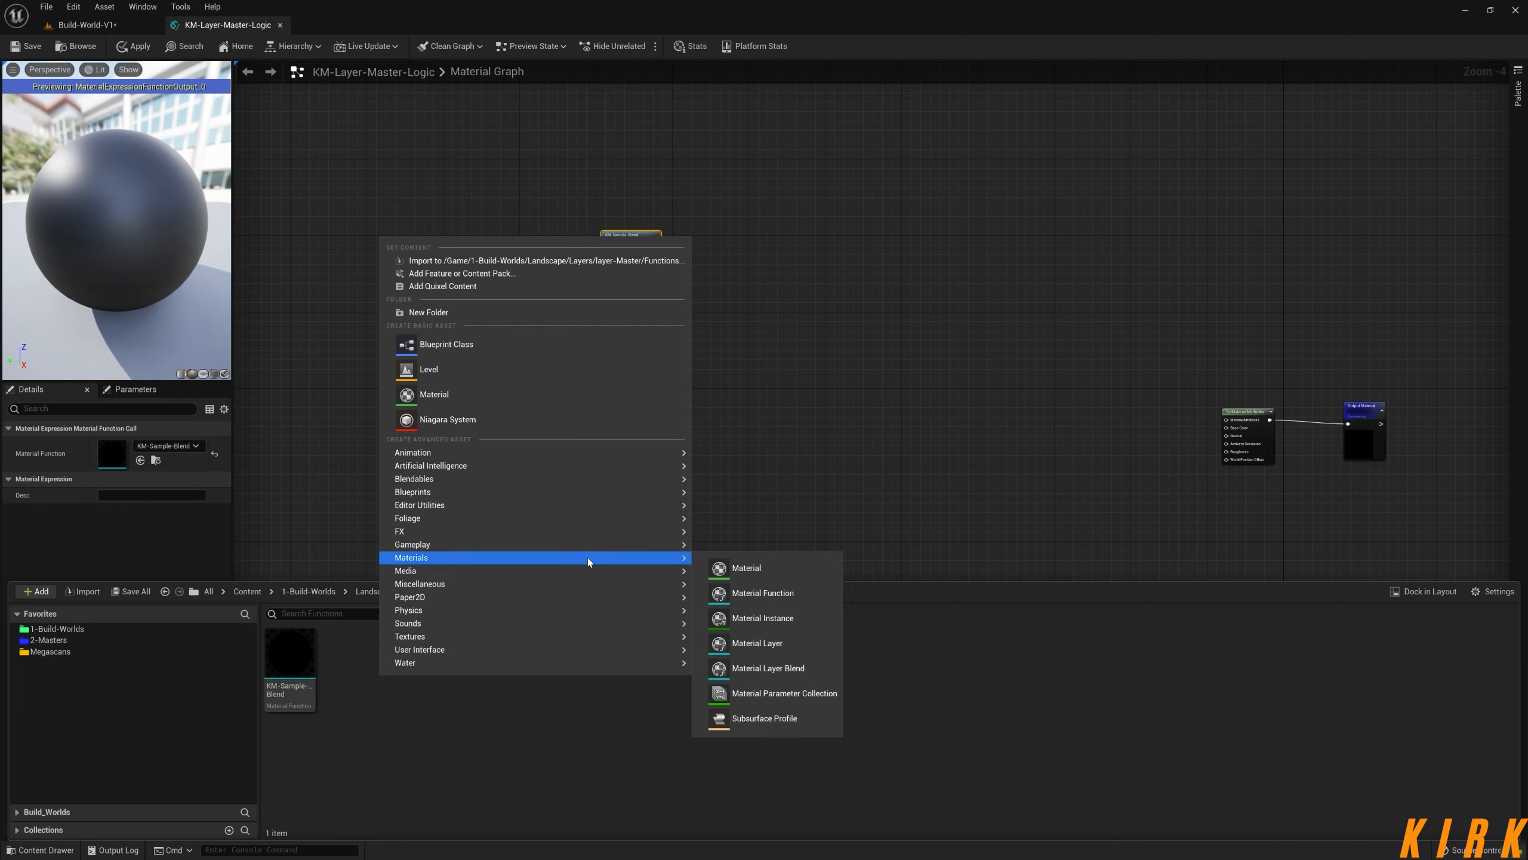
click(762, 592)
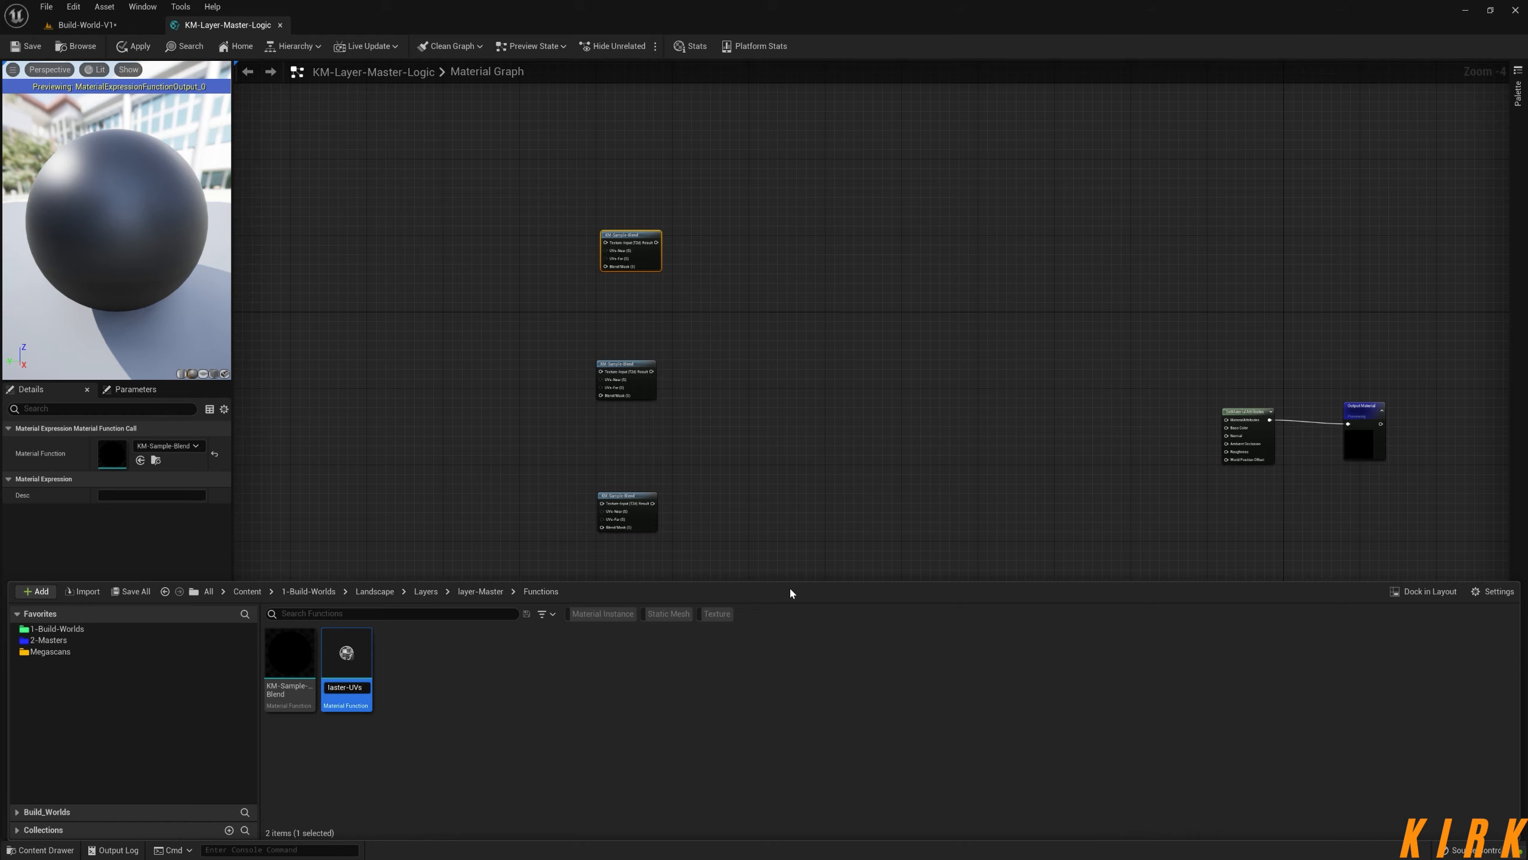
key(Return)
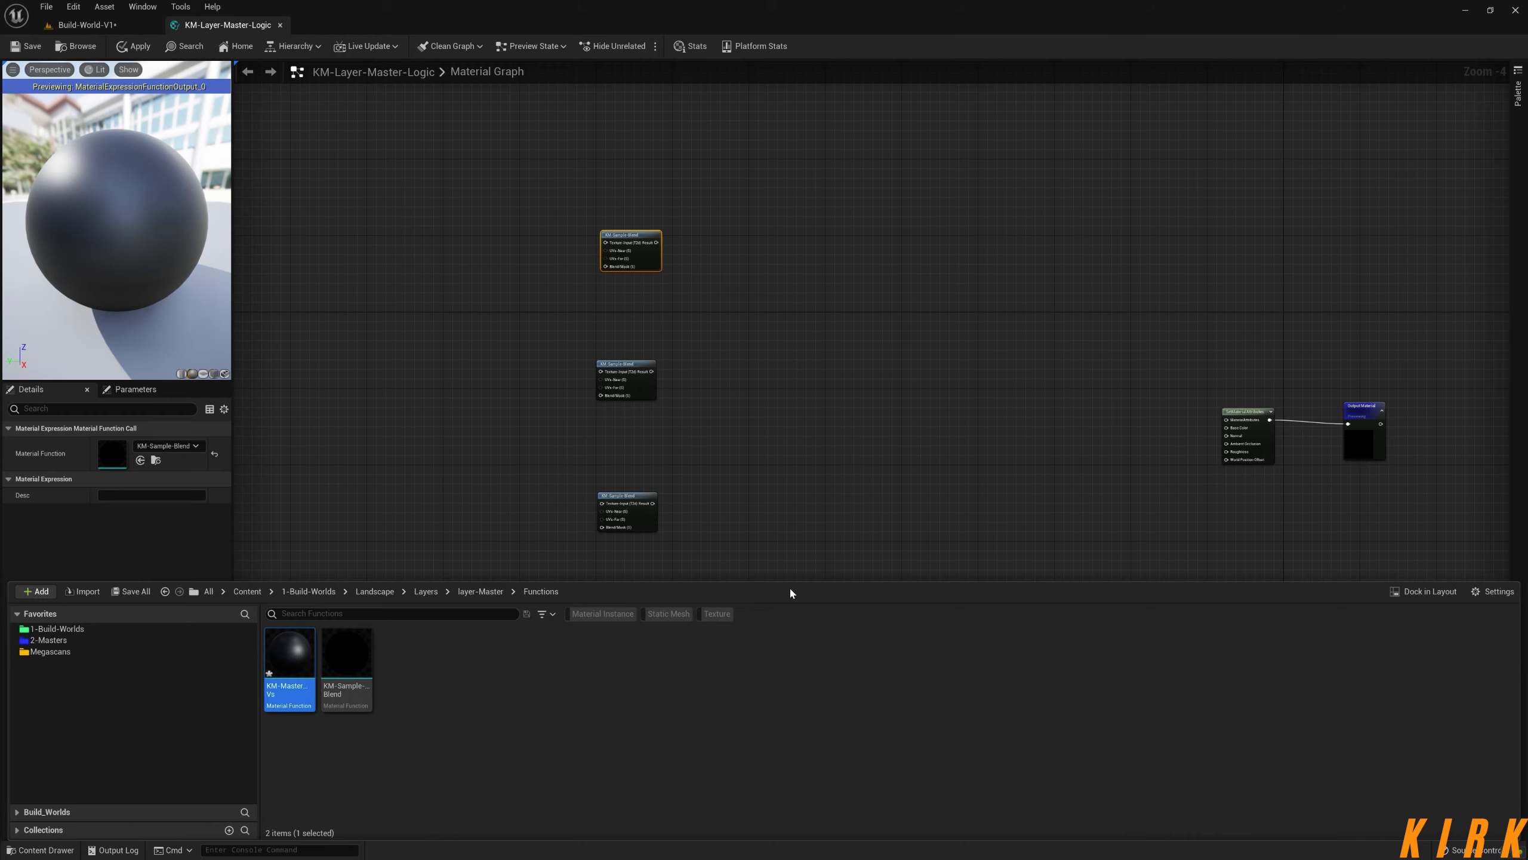
double_click(284, 653)
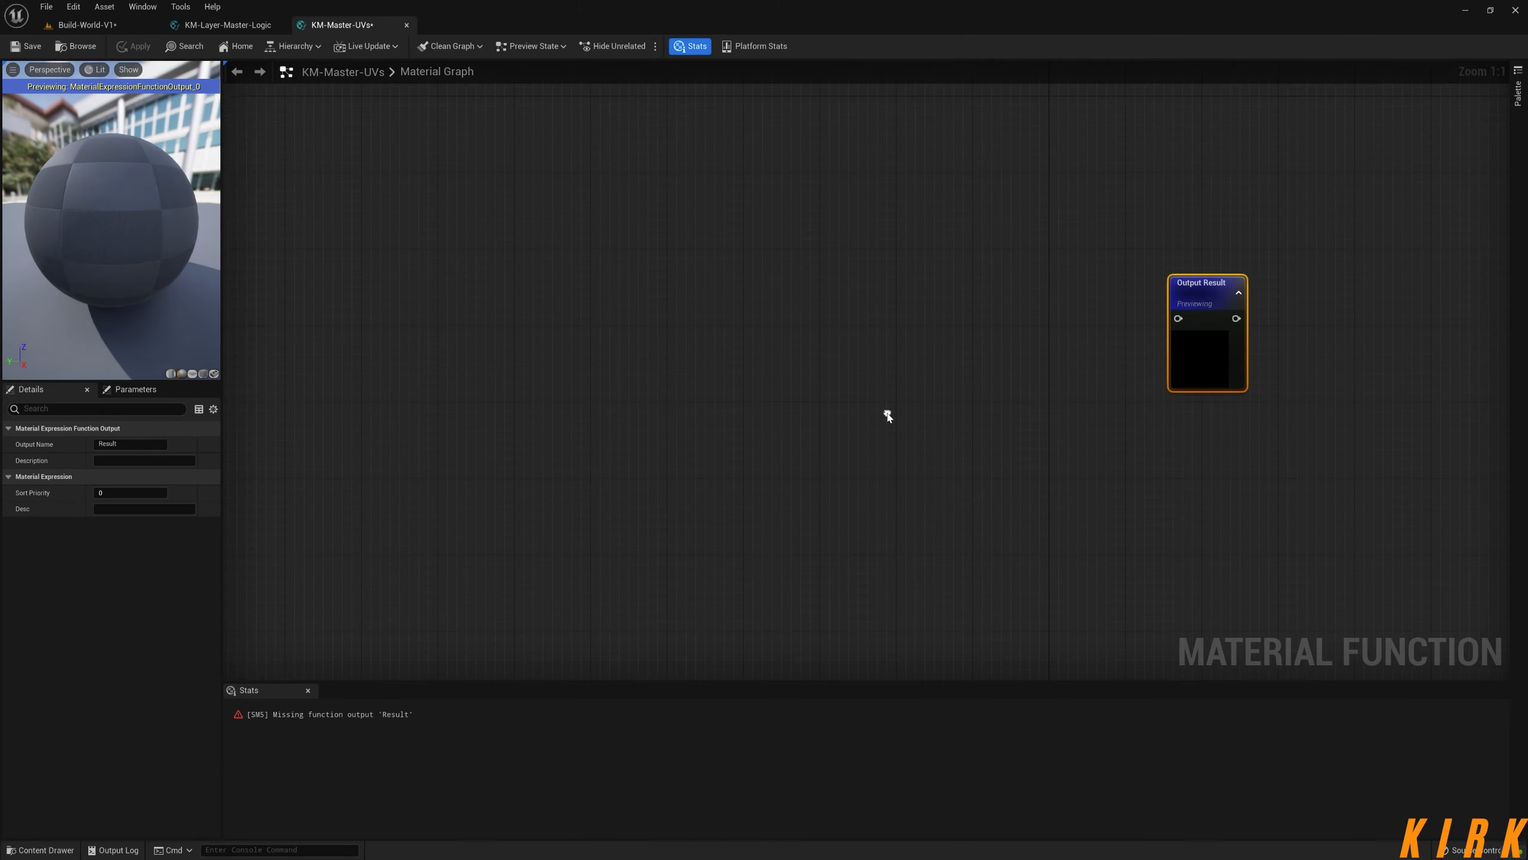
- Name the KM-Master-UVs function's output UVs-Near
click(133, 444)
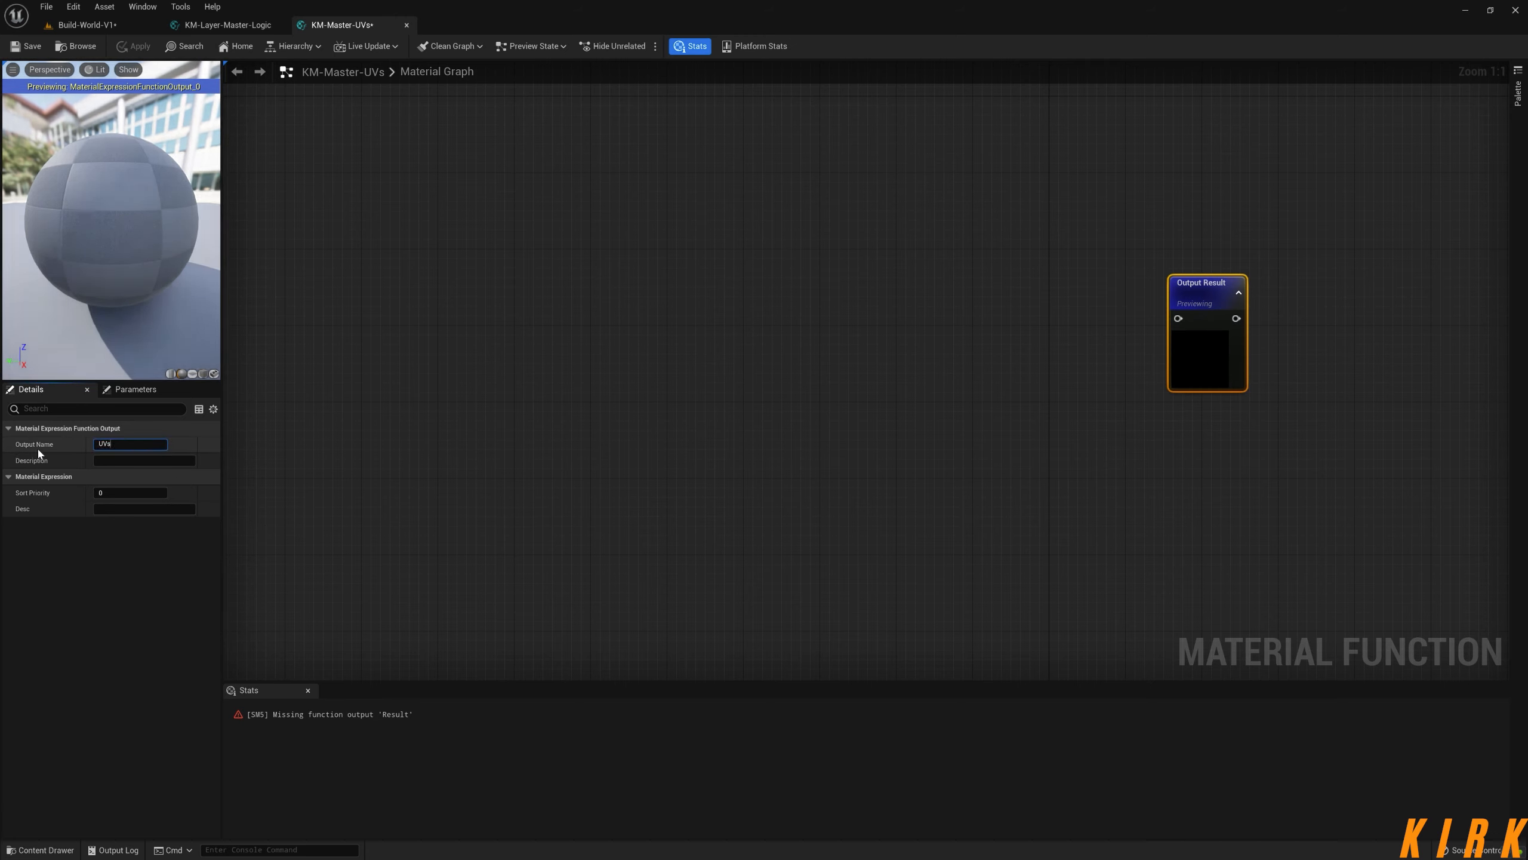
text(UVs)
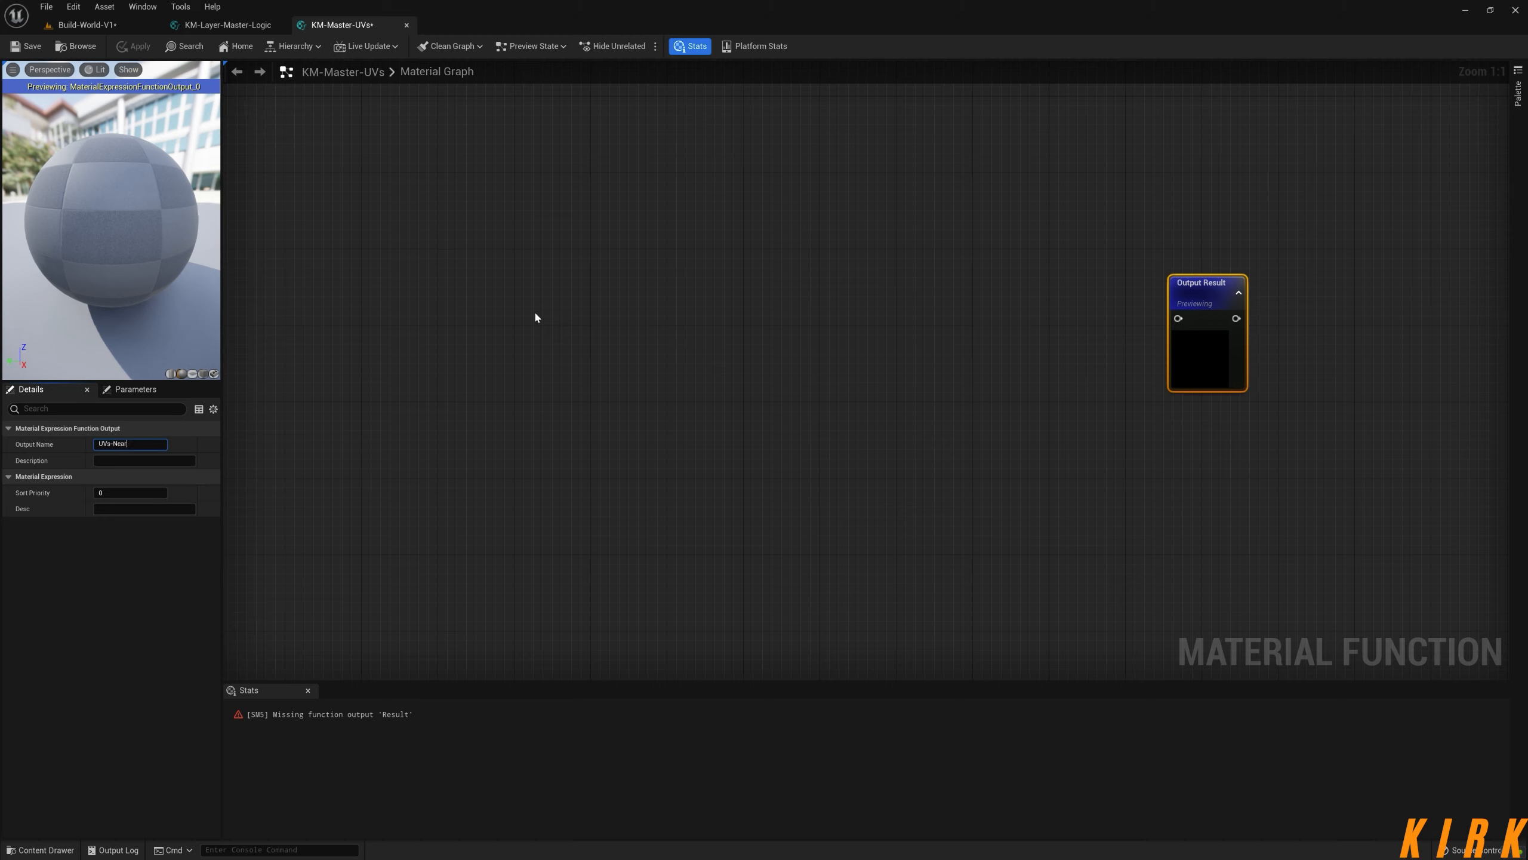
click(635, 278)
- Move the UVs-Near output up, duplicate it below, and name the copy UVs-Far
drag(1214, 280, 1193, 216)
key(ctrl+d)
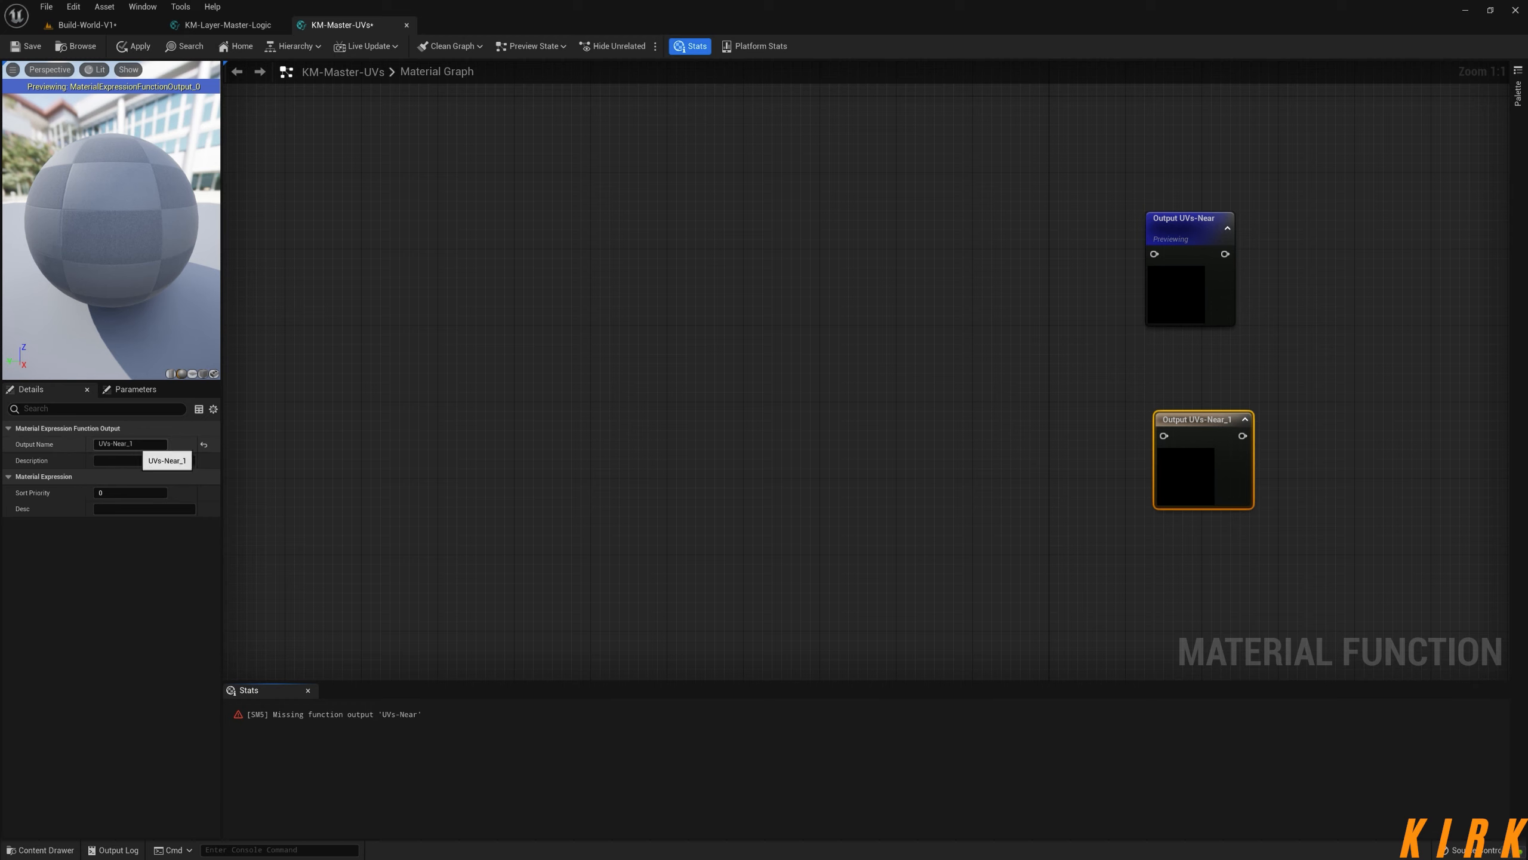
double_click(162, 444)
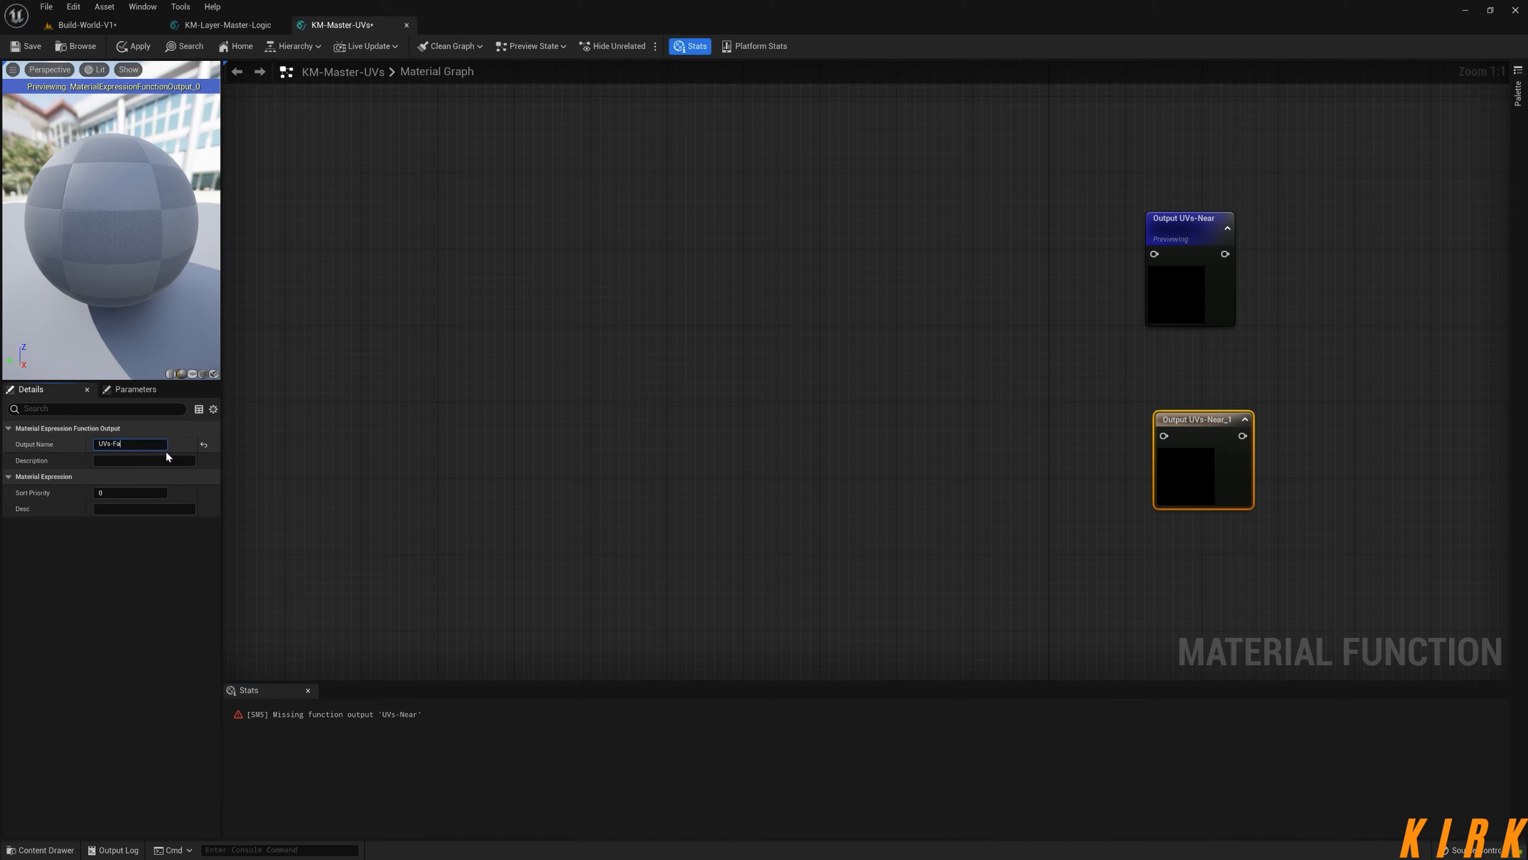
key(Return)
click(897, 382)
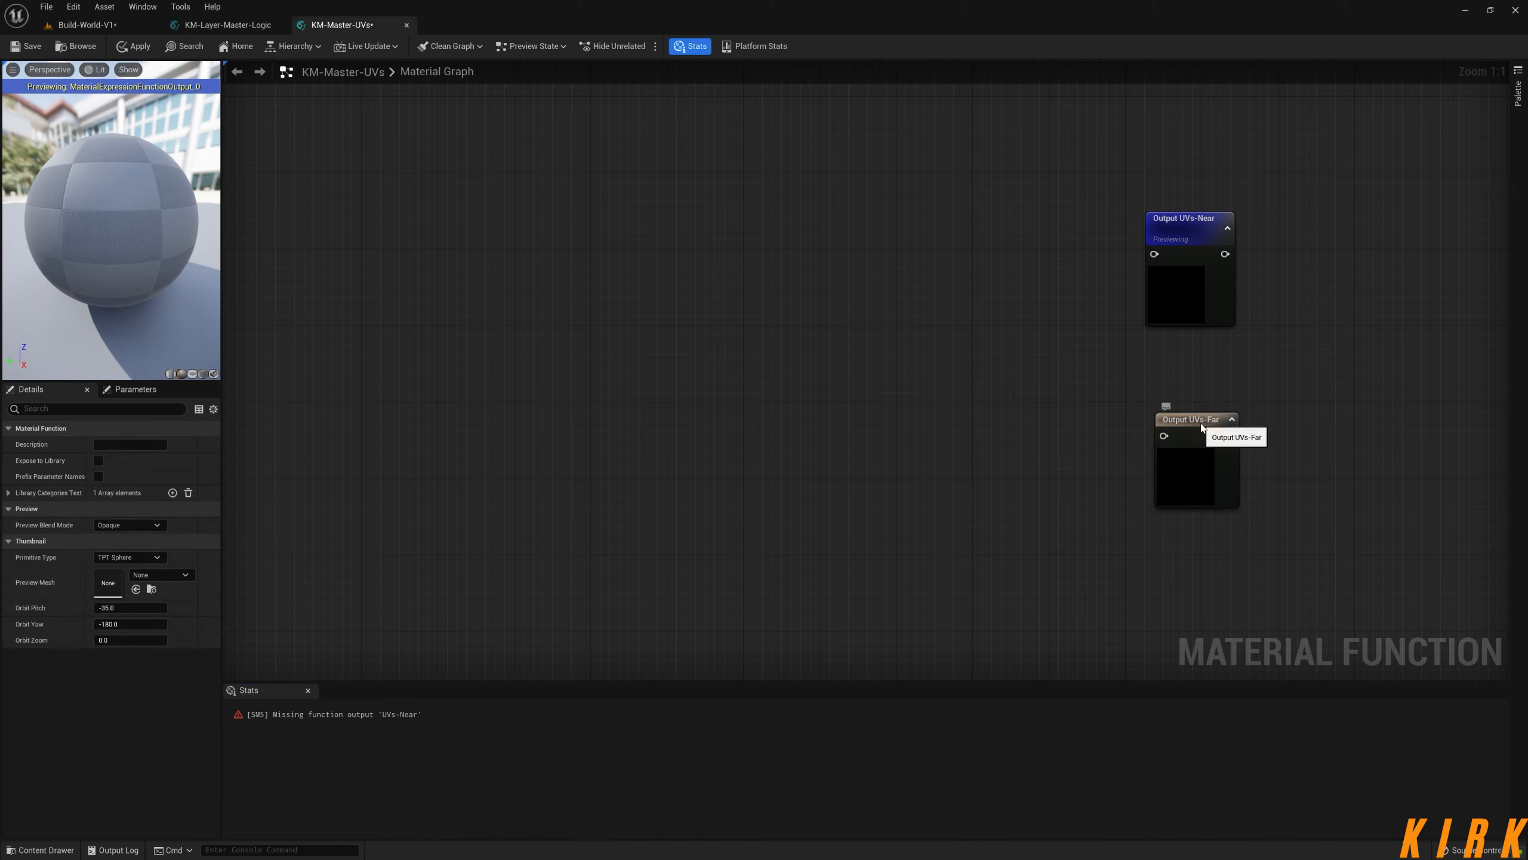
- Collapse the previews of the UVs-Near and UVs-Far outputs and move the two nodes closer together
drag(1224, 421, 1224, 373)
click(1231, 372)
click(1228, 228)
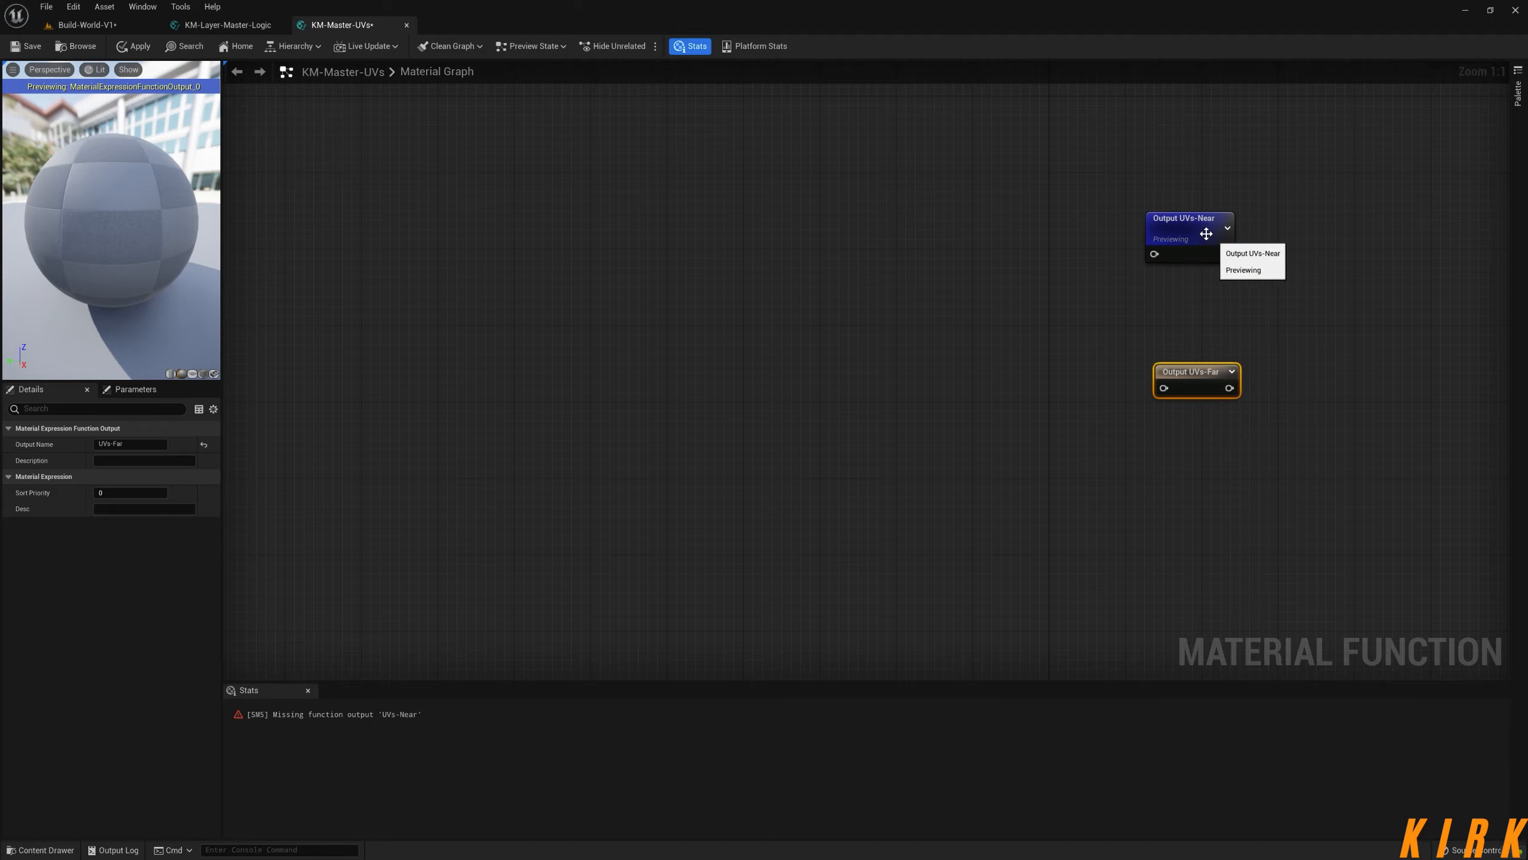
drag(1192, 227, 1209, 265)
click(1050, 435)
right_drag(1049, 435, 963, 382)
- Duplicate the UVs-Far output, place the copy beneath it, and name it Distance-Mask
click(1100, 328)
key(ctrl+d)
drag(1155, 443, 1135, 452)
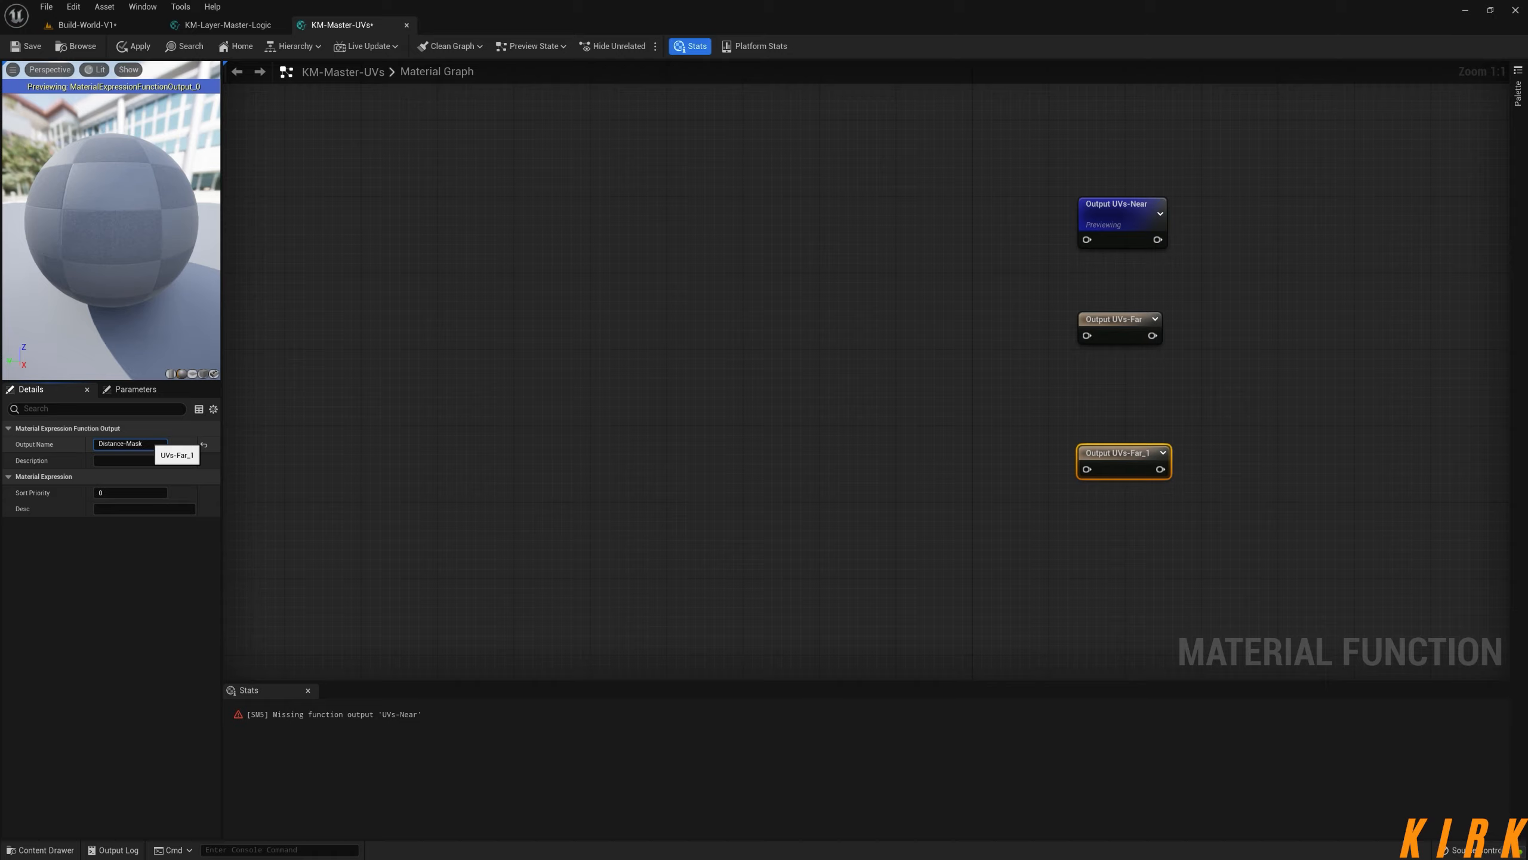
click(1005, 351)
- Set the Sort Priority to 1 for the UVs-Far output and adjust the Distance-Mask output's Sort Priority
click(1105, 211)
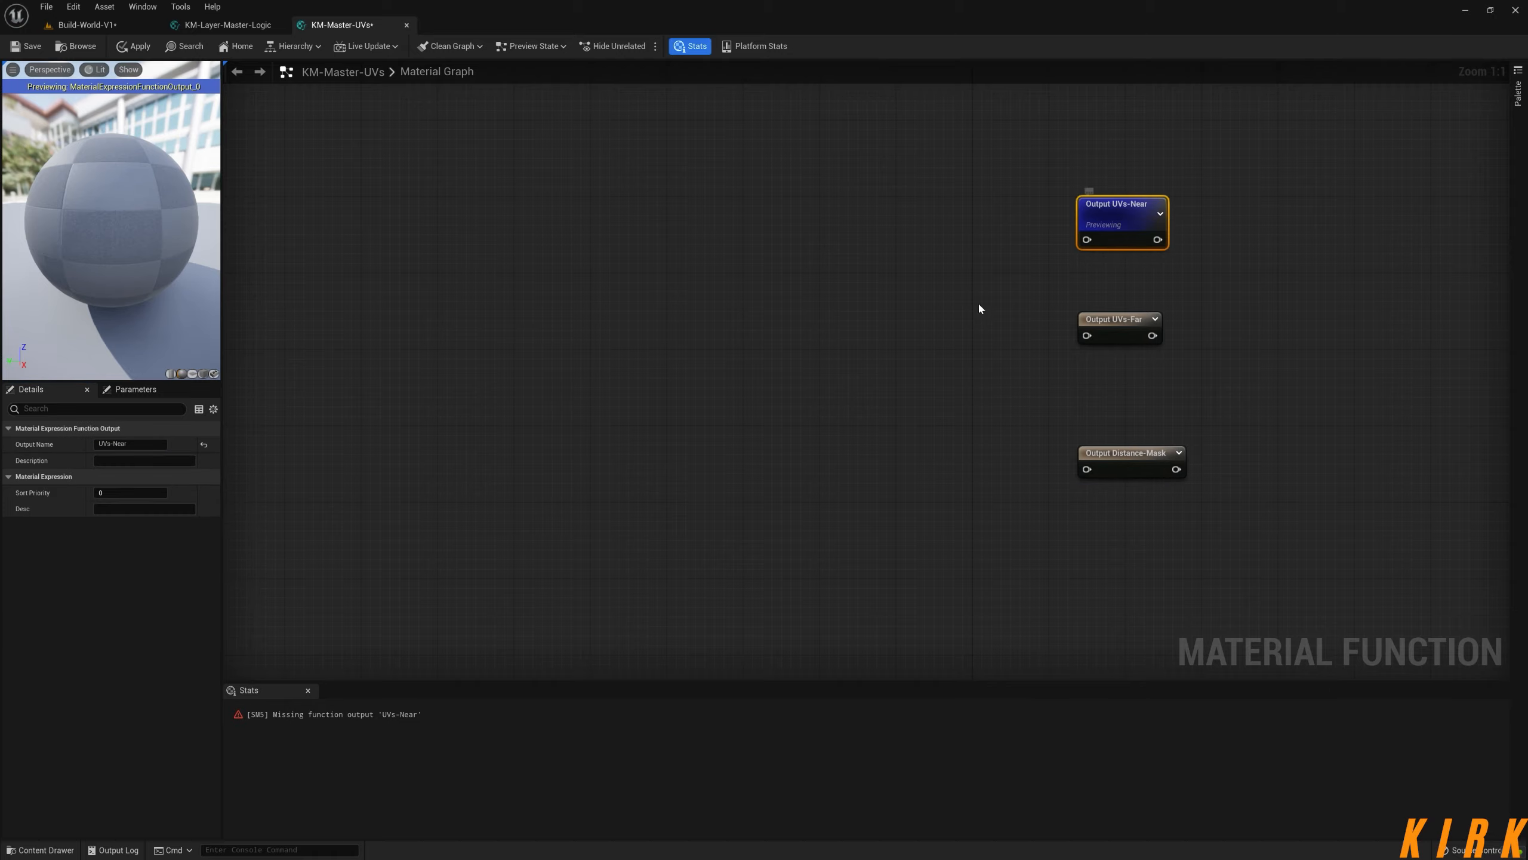
click(1131, 325)
text(1)
click(1137, 467)
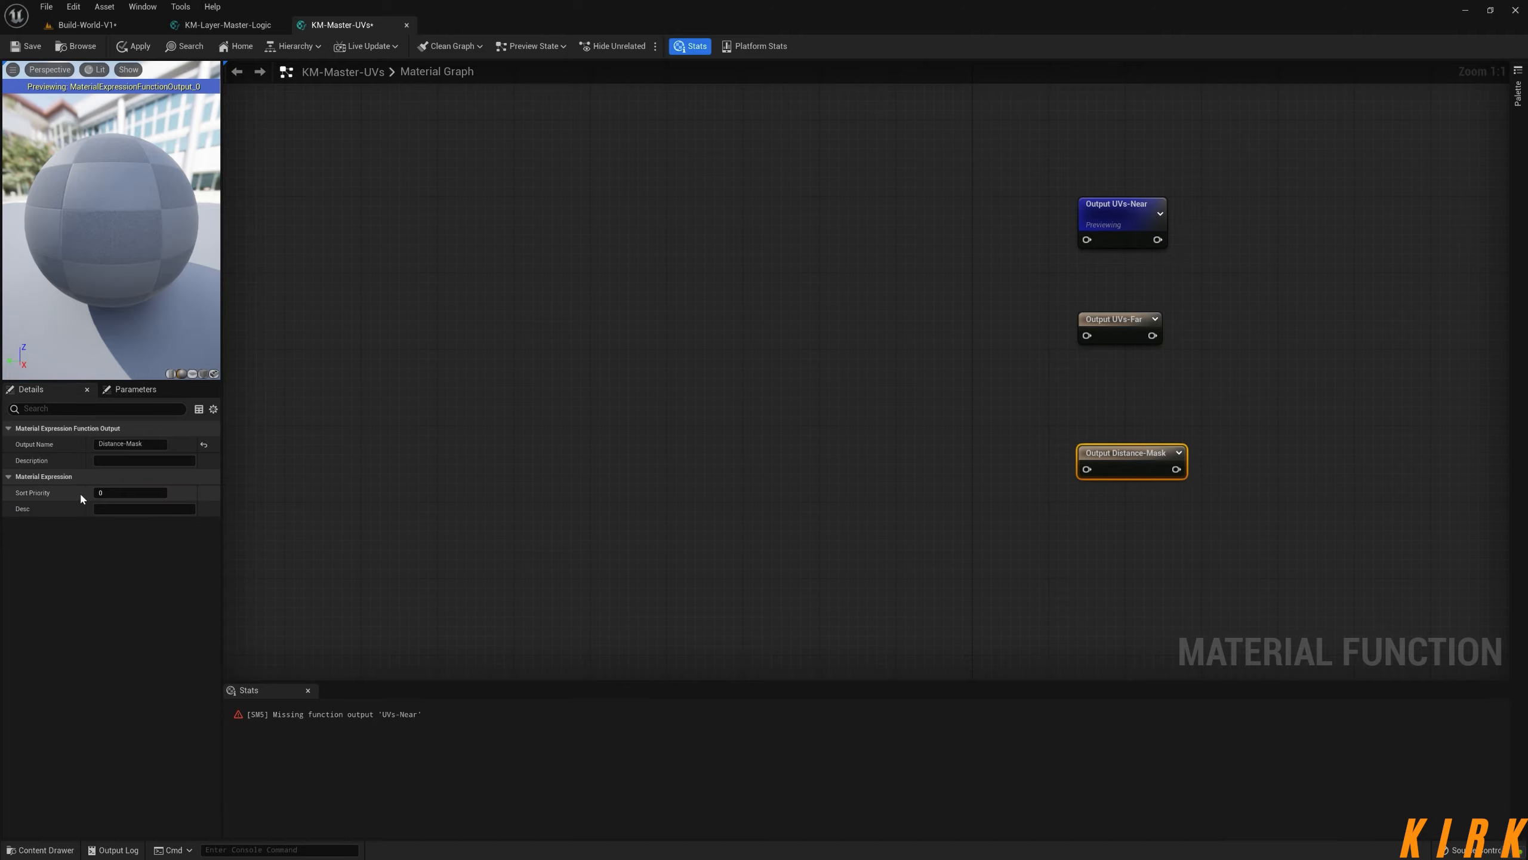
click(436, 425)
- Compare the KM-Sample-Blend node's inputs in KM-Layer-Master-Logic with the outputs defined in KM-Master-UVs
click(225, 28)
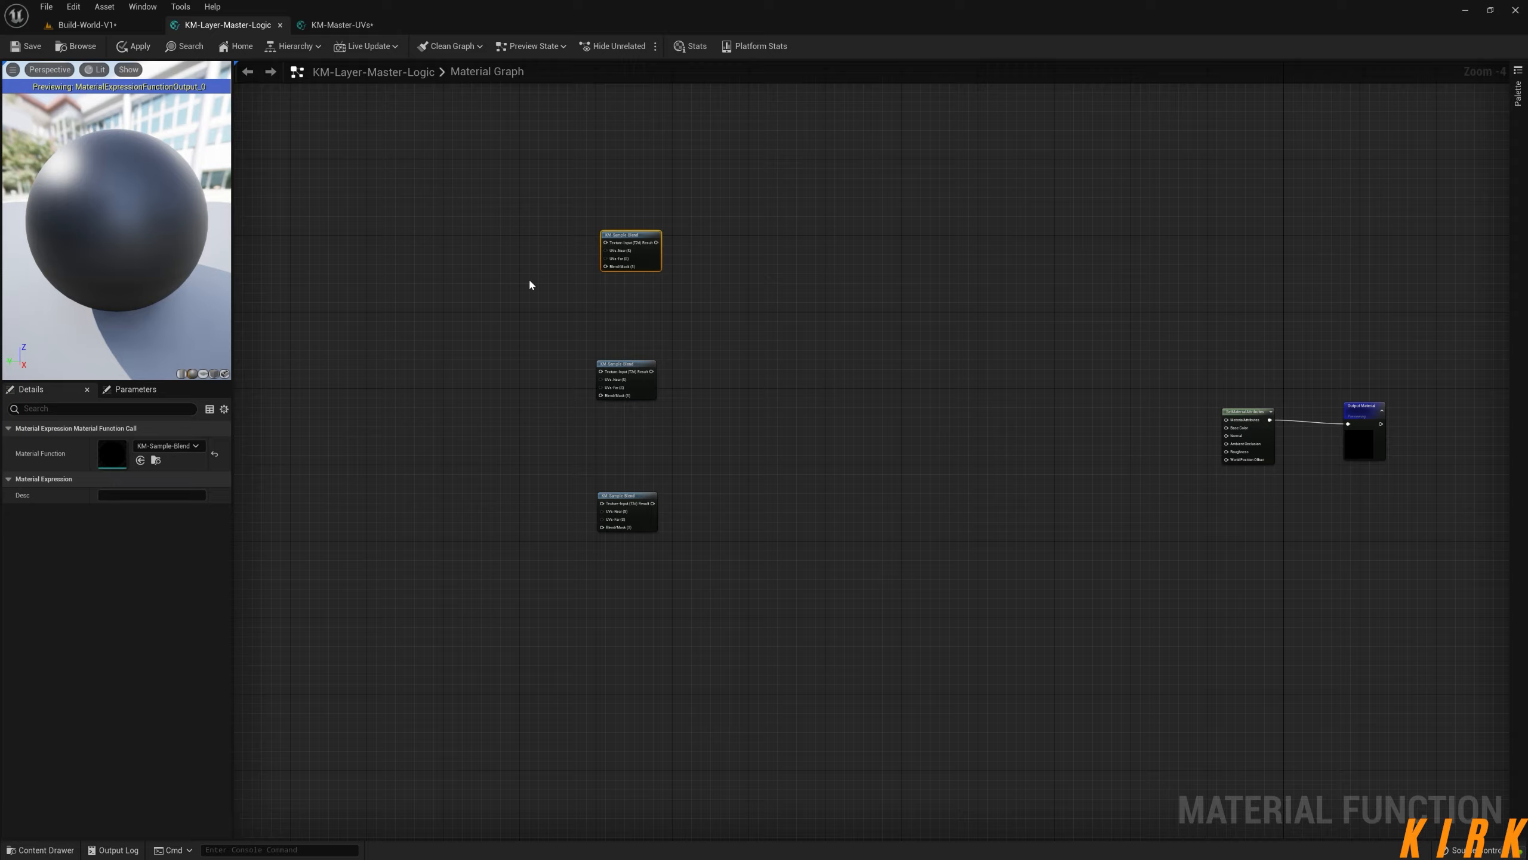
right_drag(671, 232, 719, 250)
scroll(719, 249, up, 3)
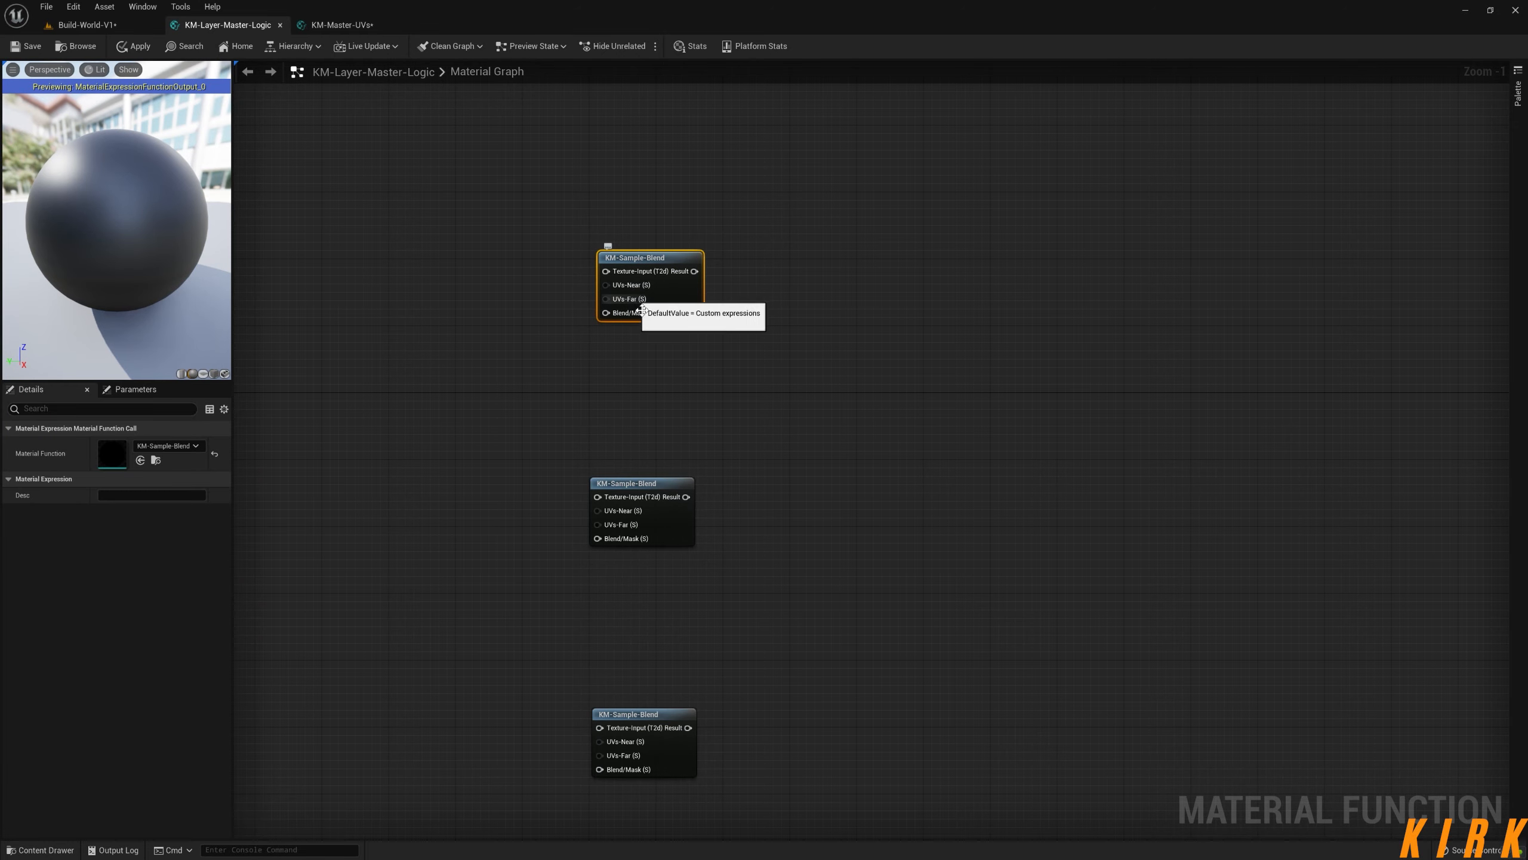
click(353, 26)
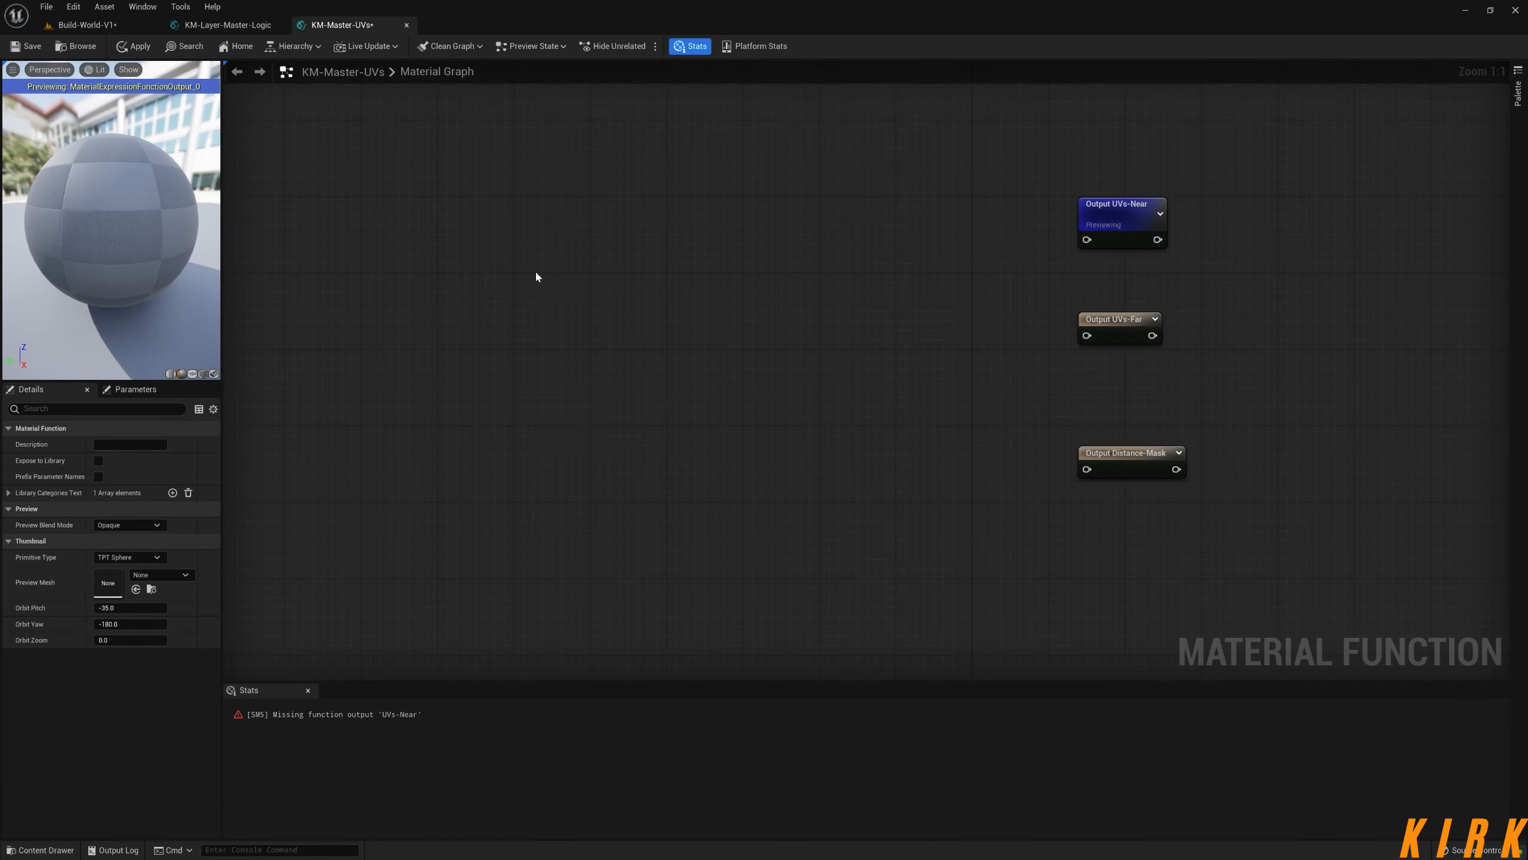
right_drag(536, 273, 623, 320)
right_drag(917, 371, 996, 365)
- Copy the LandscapeCoords node from KM-Sample-Blend into KM-Master-UVs, close KM-Sample-Blend, and place the copy well ahead of the outputs
click(243, 25)
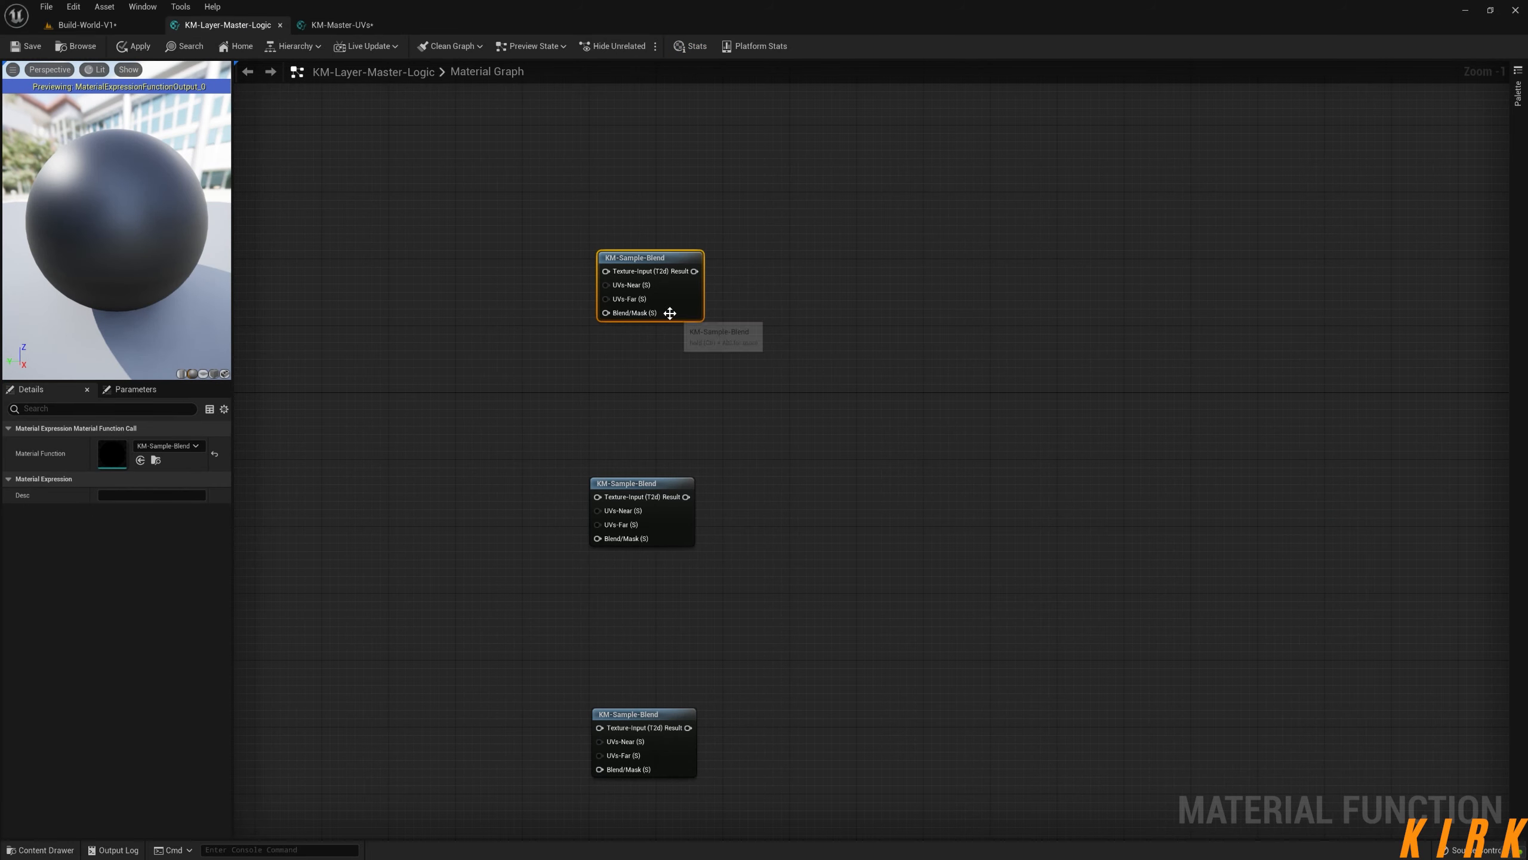
double_click(648, 259)
right_drag(464, 554, 1106, 526)
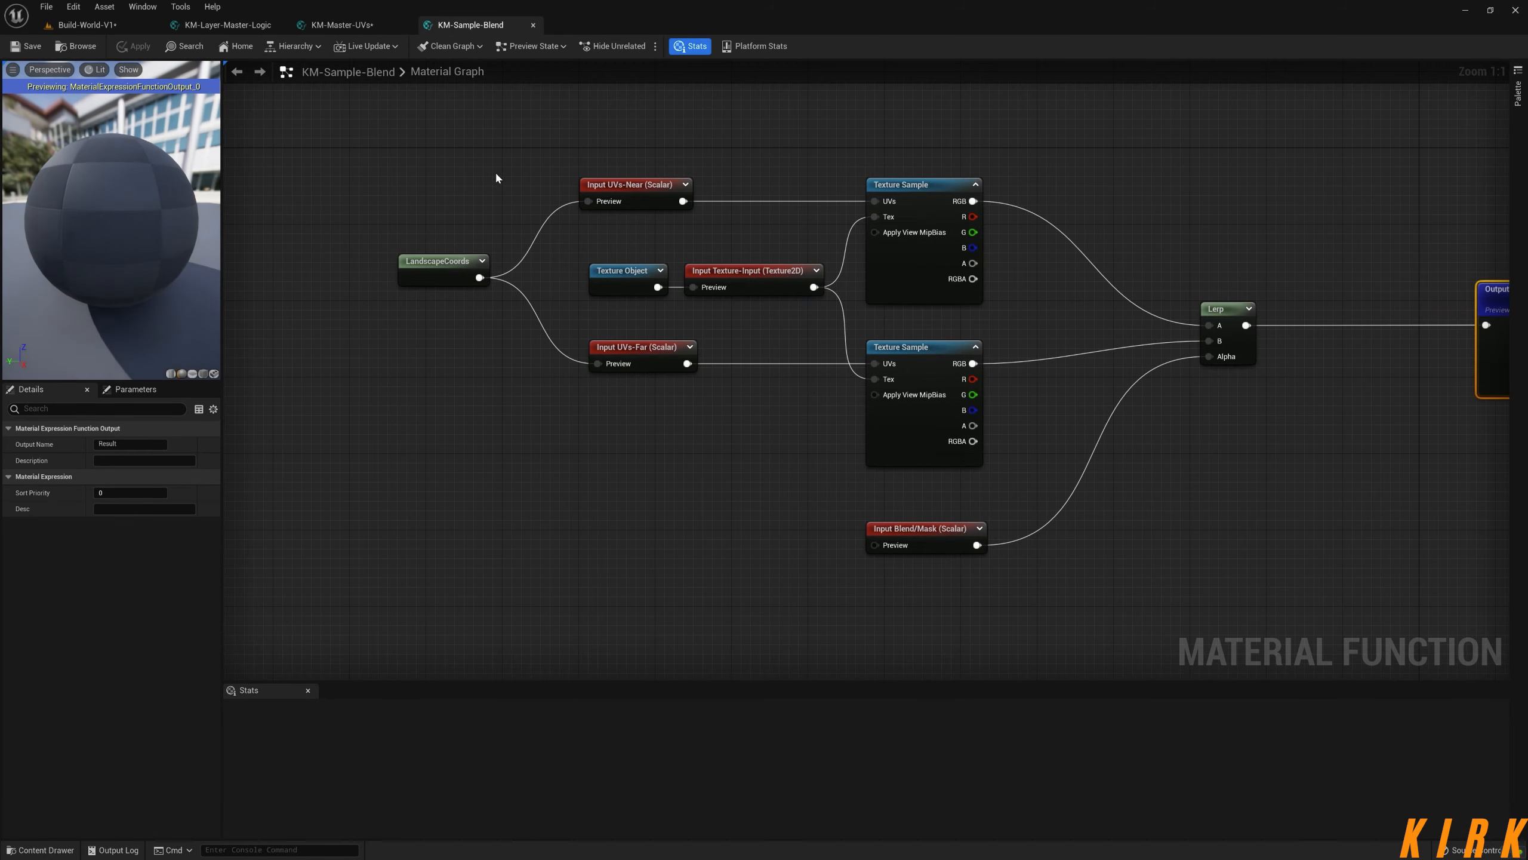
click(445, 265)
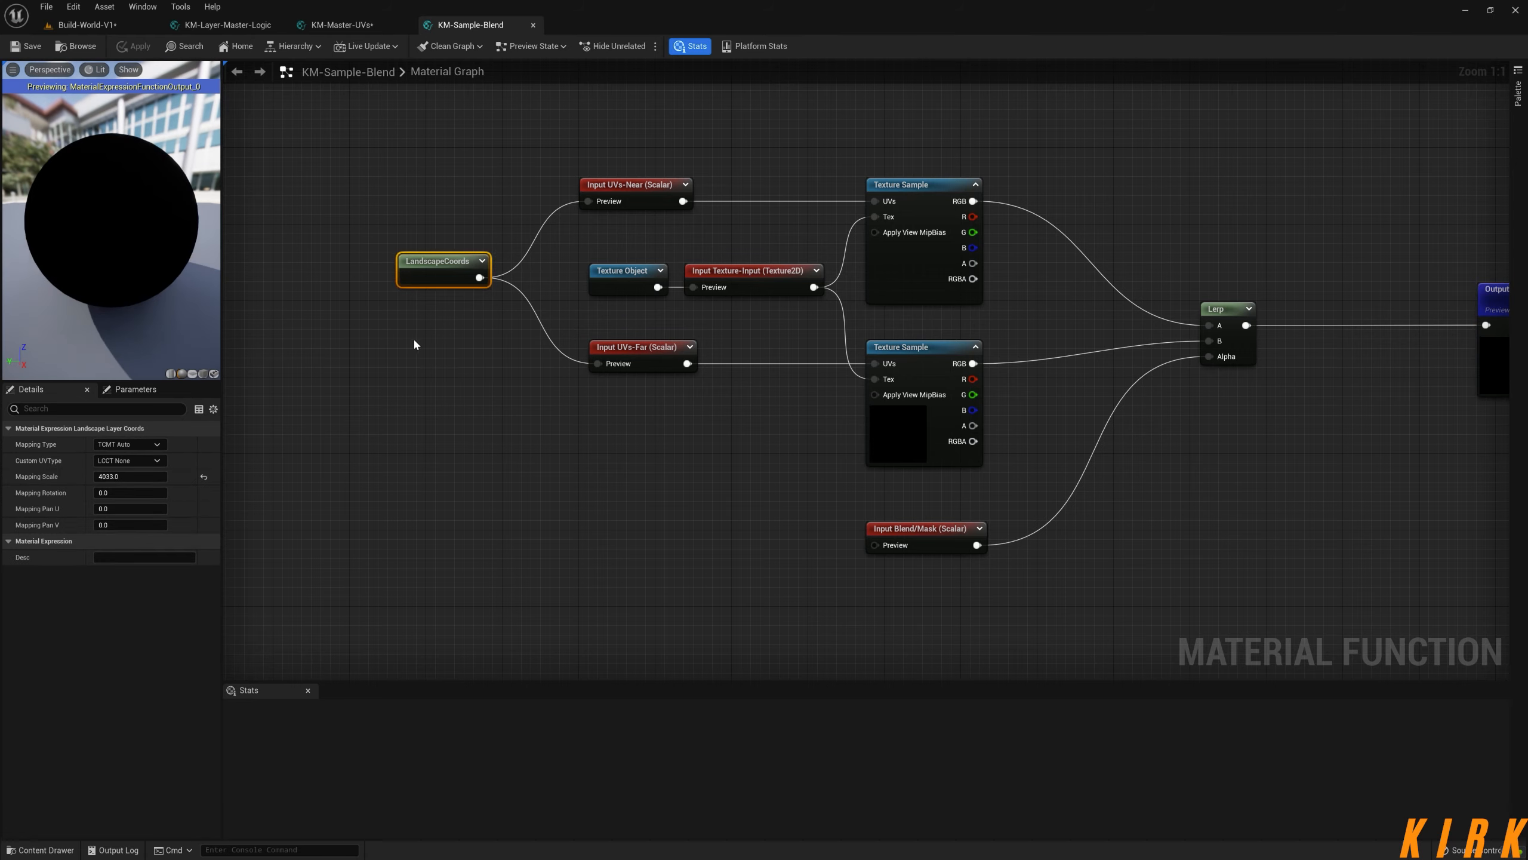
click(533, 24)
right_drag(514, 189, 674, 232)
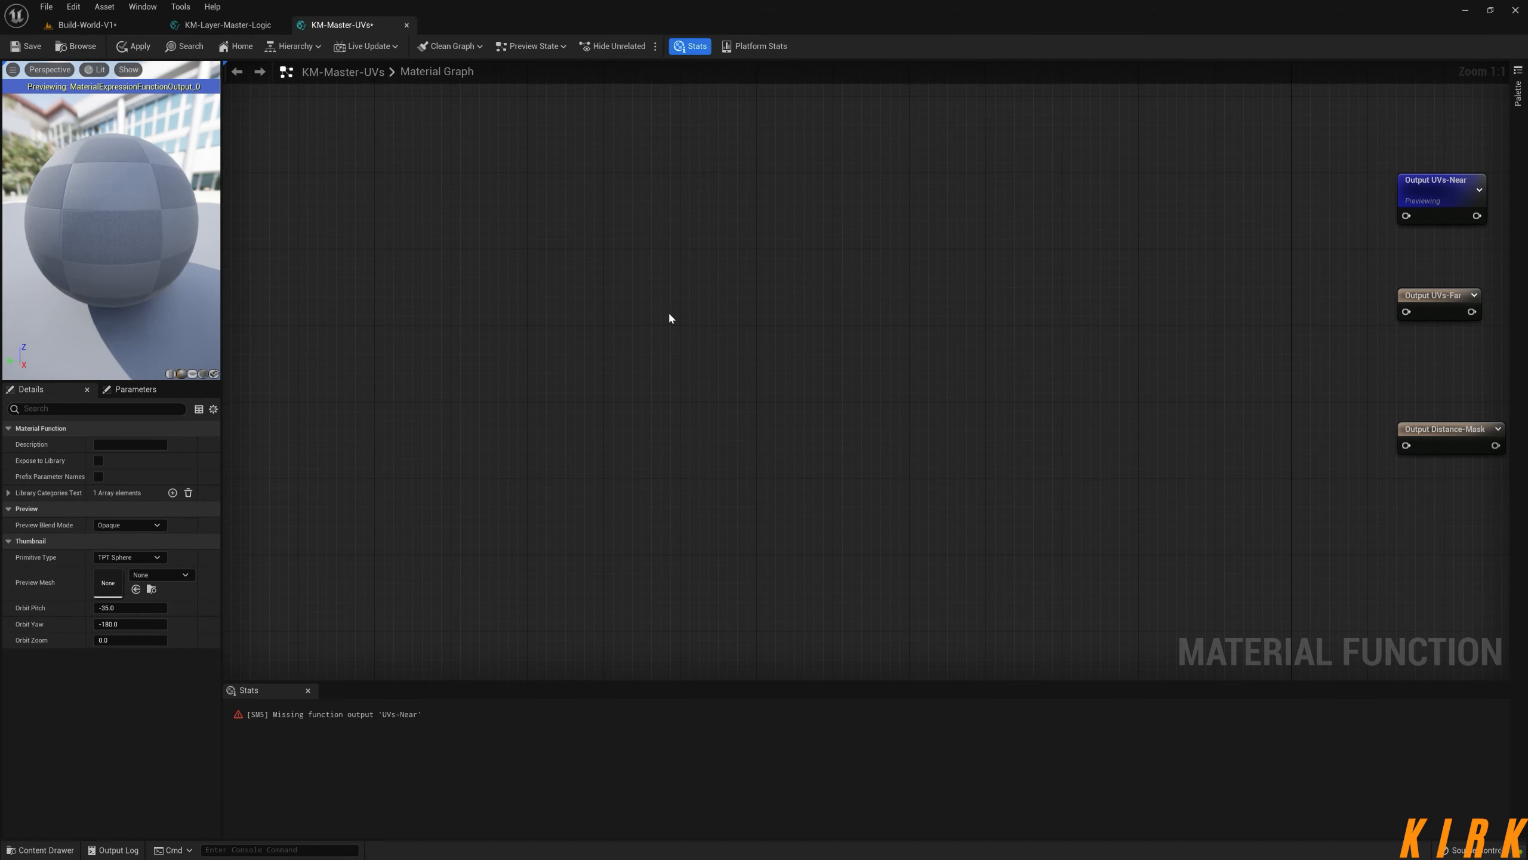
key(ctrl+v)
drag(686, 315, 629, 308)
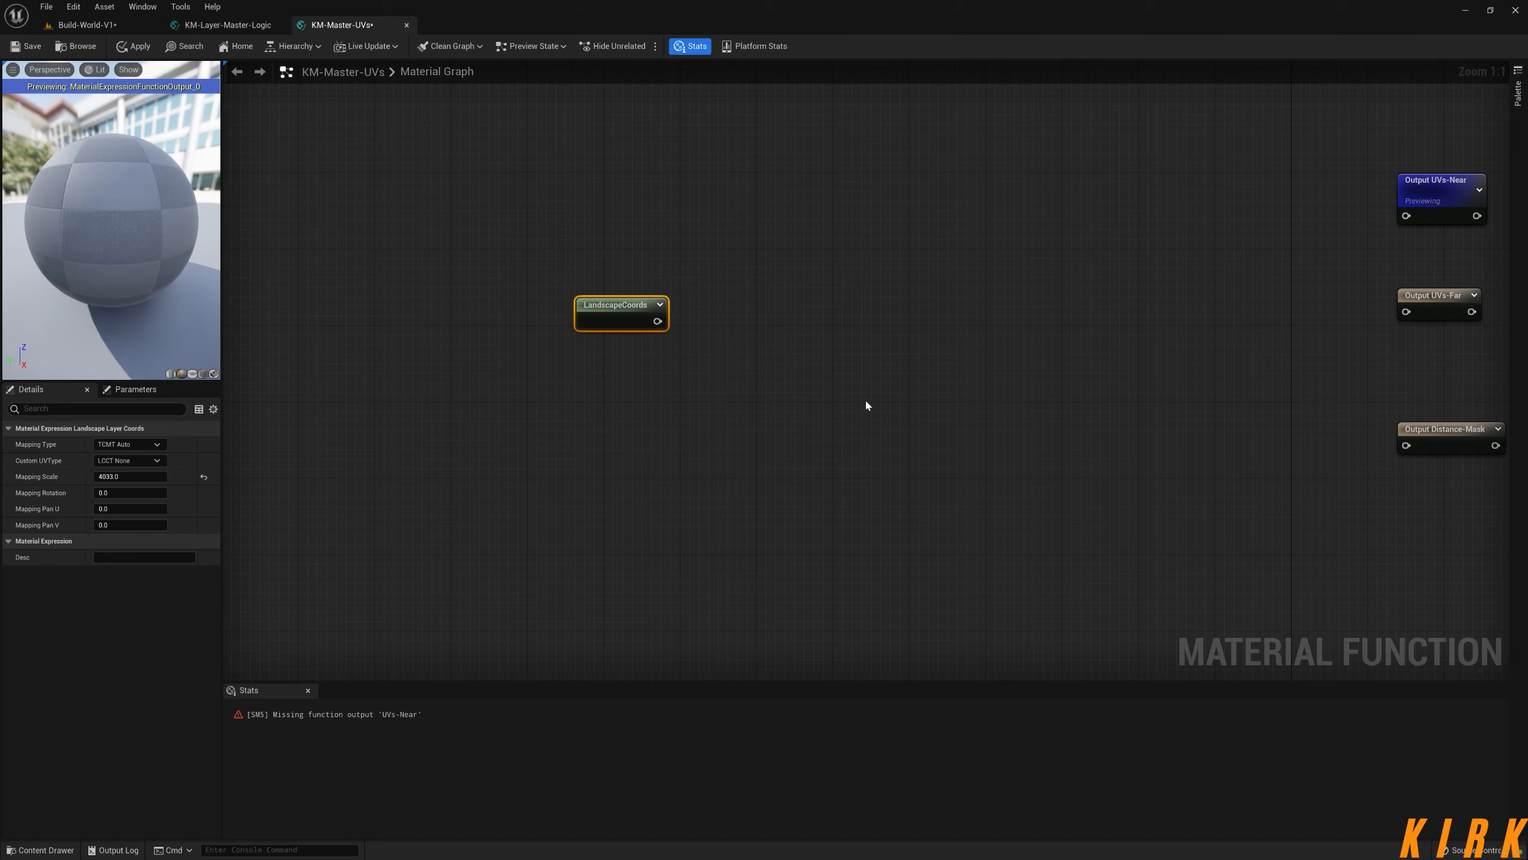
right_drag(866, 405, 748, 403)
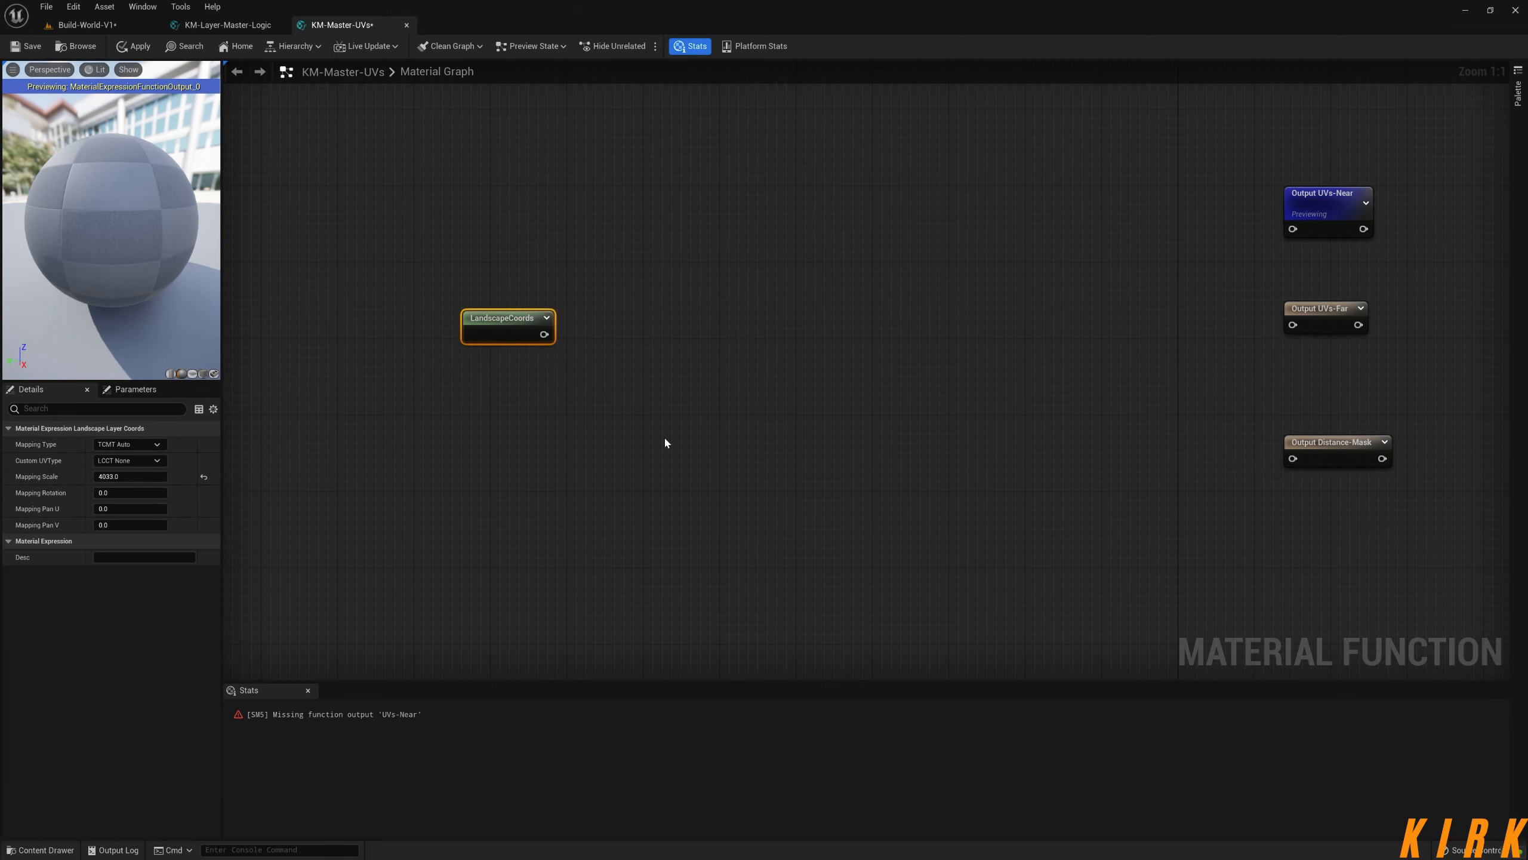
- Spread the outputs apart, with UVs-Near above UVs-Far nearer to LandscapeCoords and Distance-Mask lower and further out
mouse_move(834, 457)
right_down()
mouse_move(822, 389)
mouse_move(846, 397)
mouse_move(845, 470)
right_up()
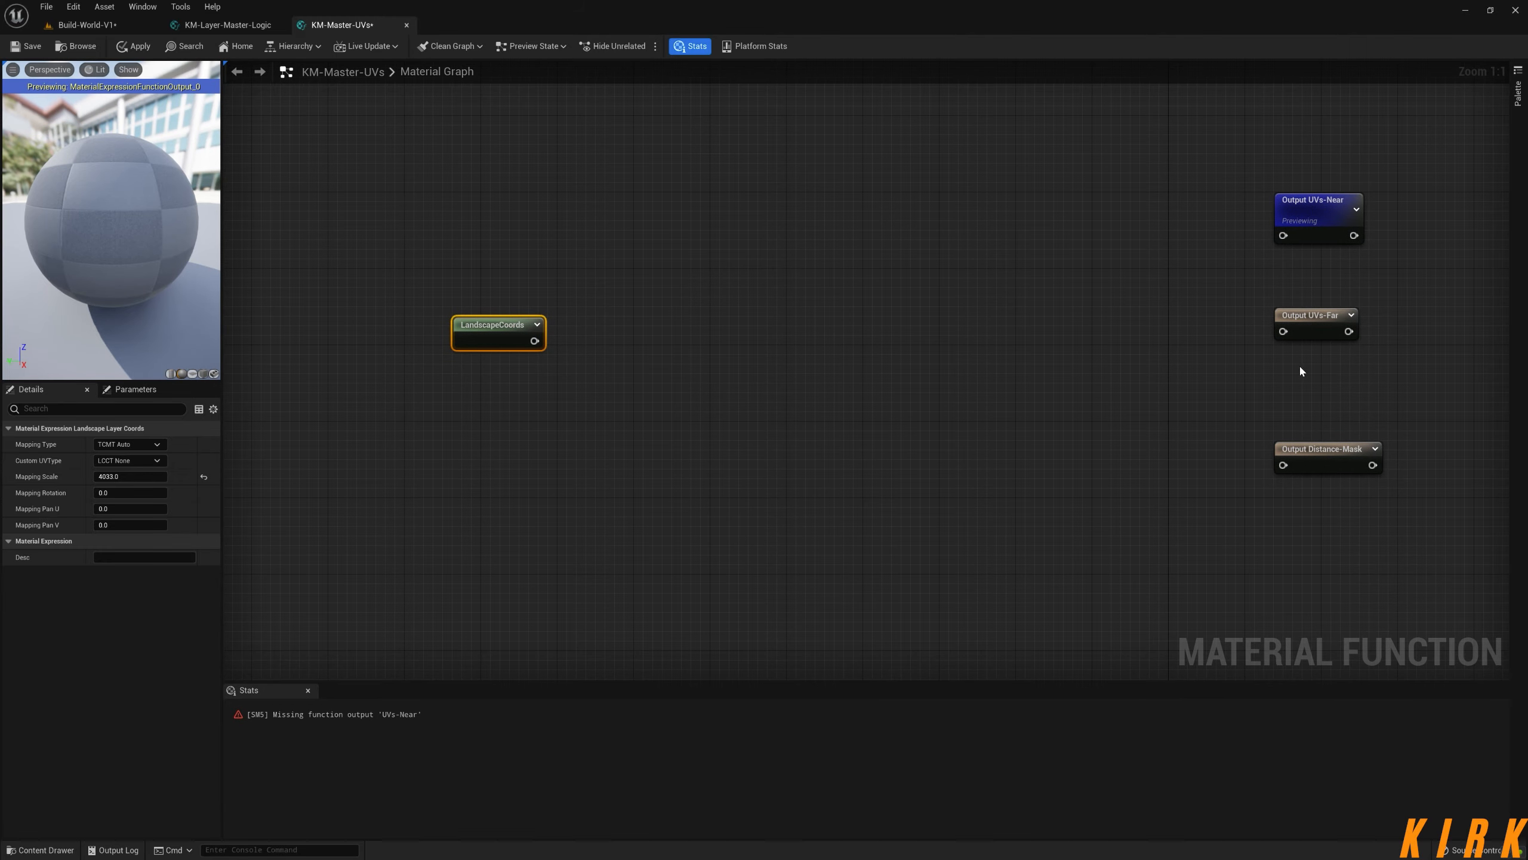
click(1324, 448)
drag(1323, 448, 1255, 599)
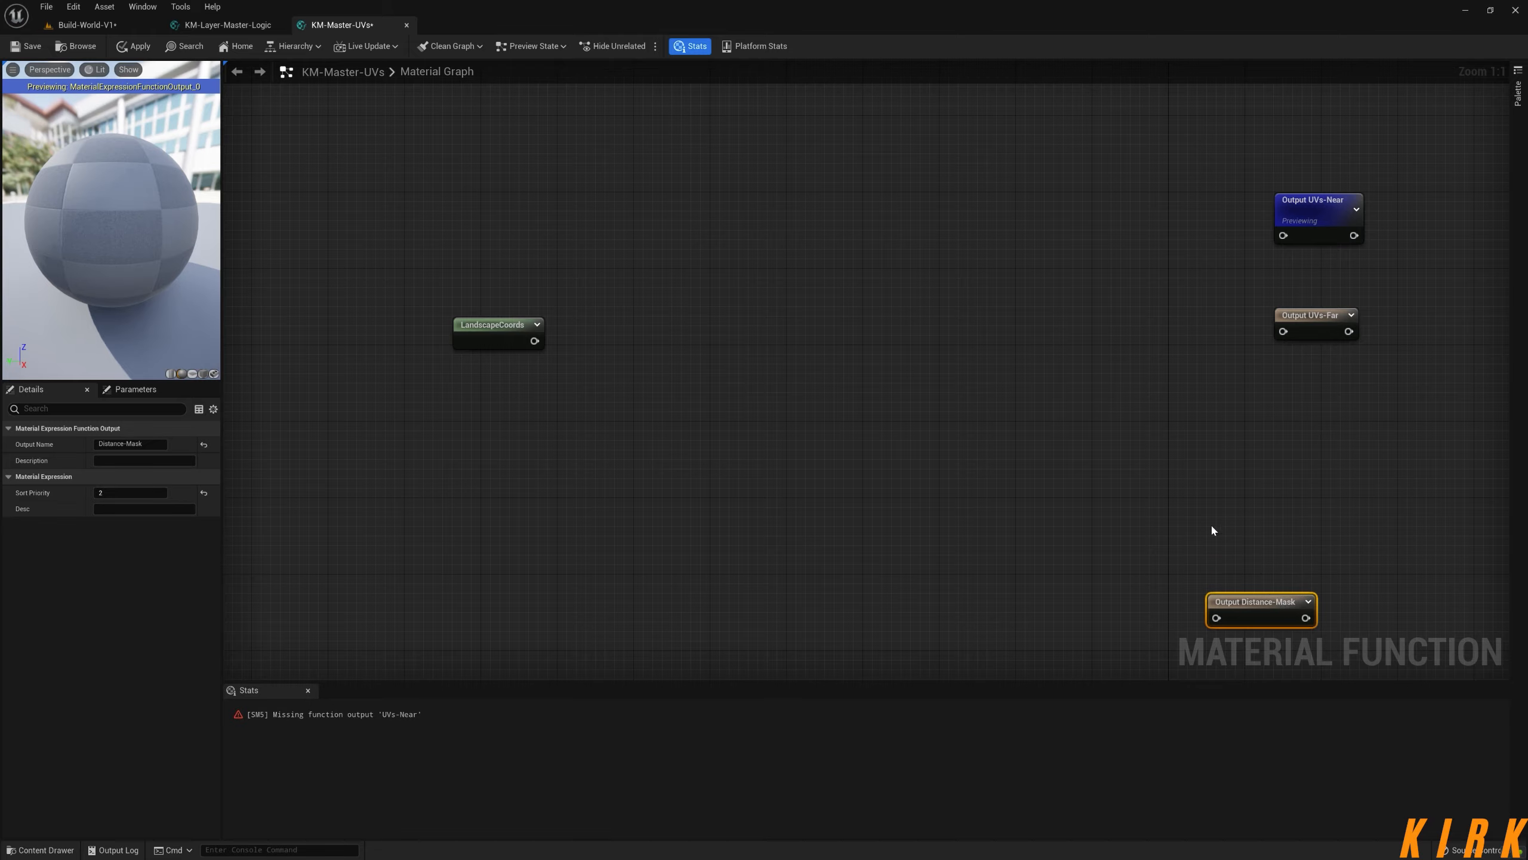
right_drag(1089, 406, 1045, 391)
drag(1274, 313, 972, 450)
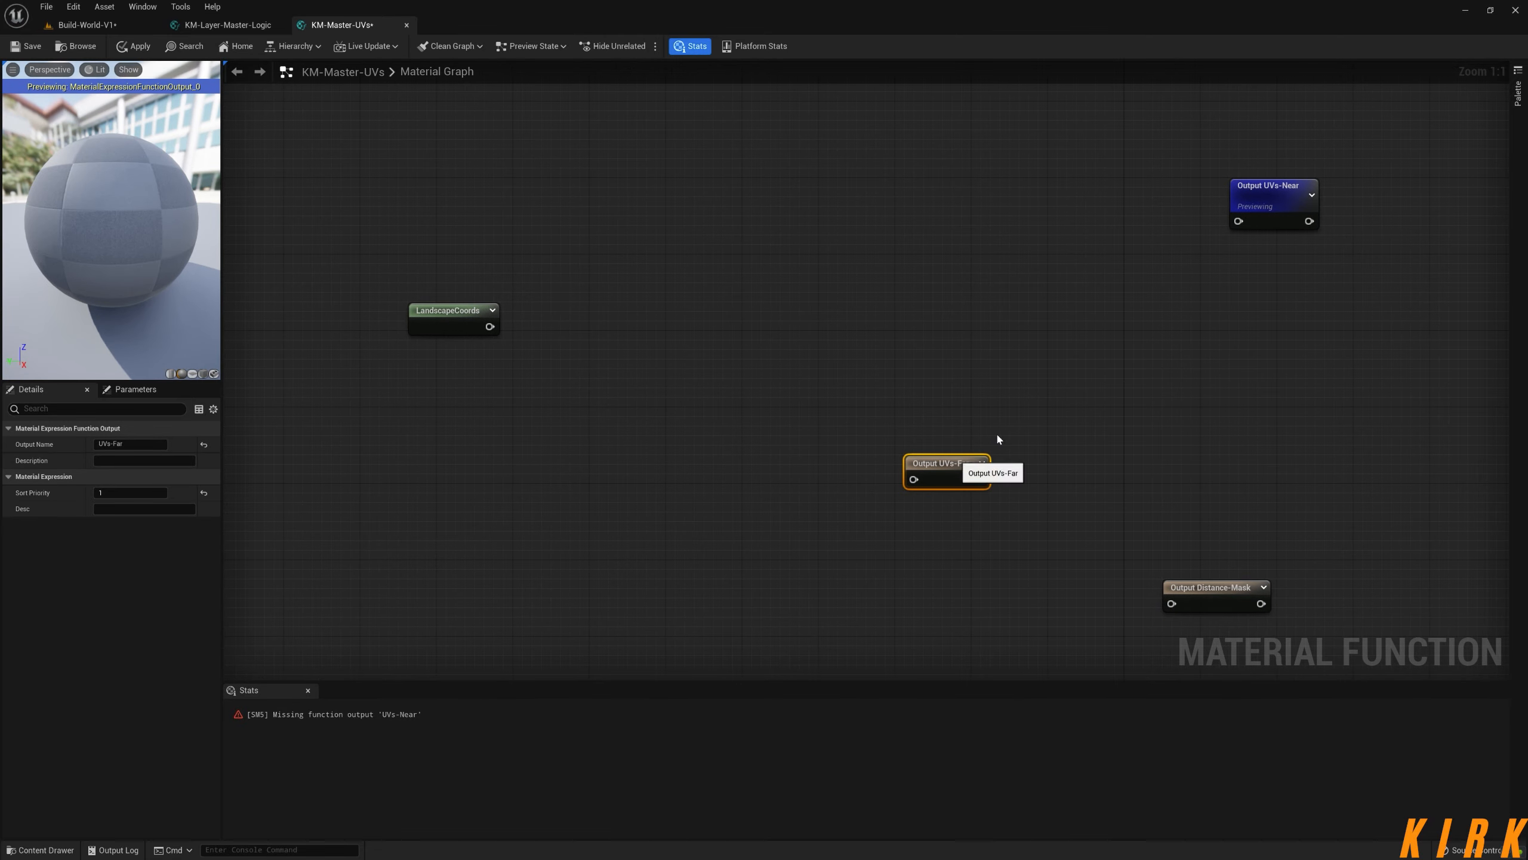
drag(1287, 197, 960, 203)
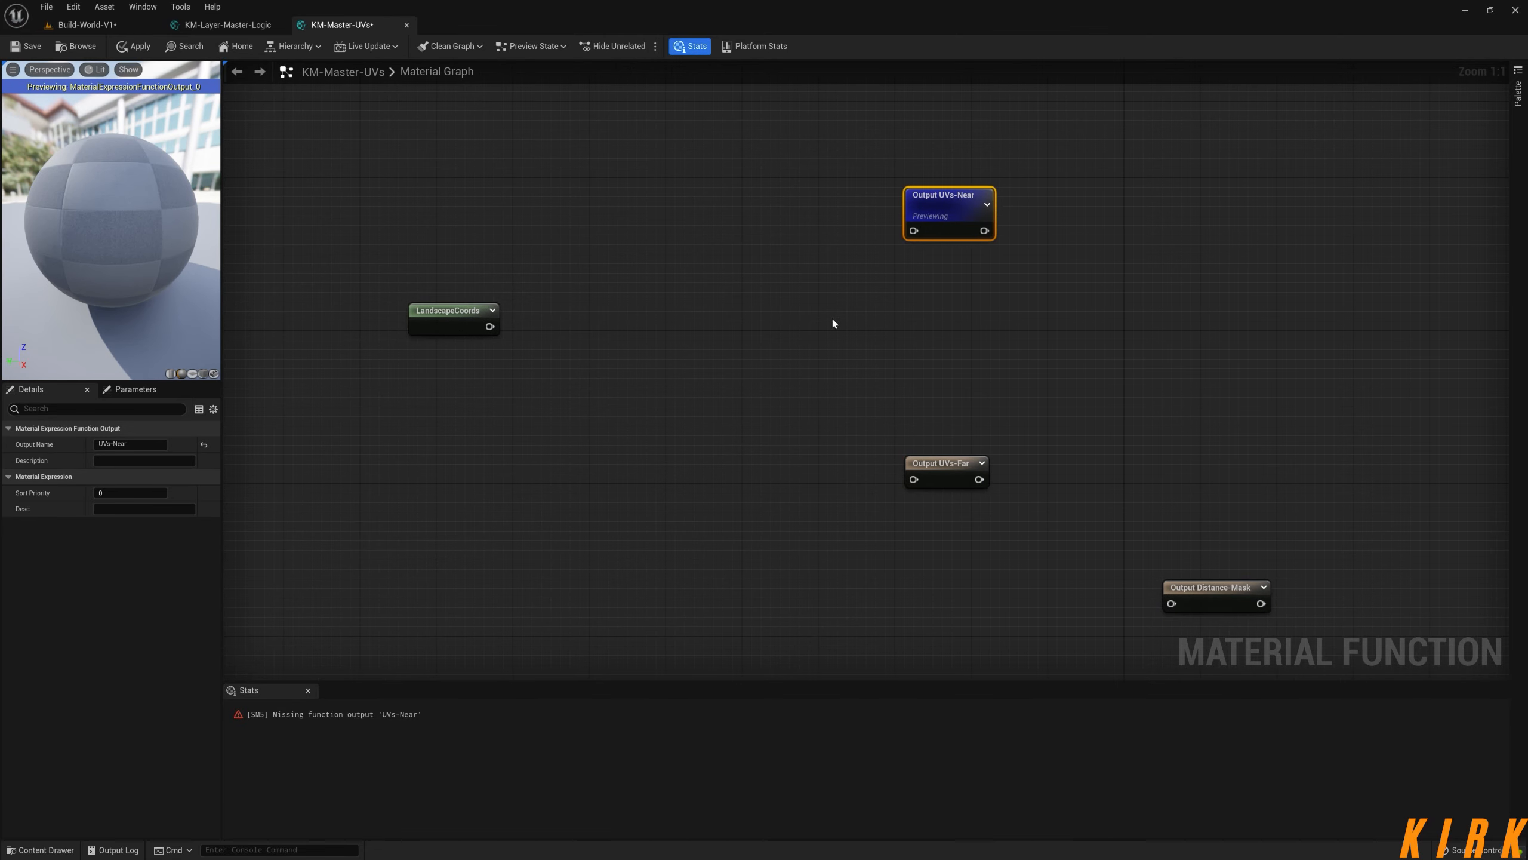
right_drag(673, 329, 853, 335)
drag(648, 320, 614, 320)
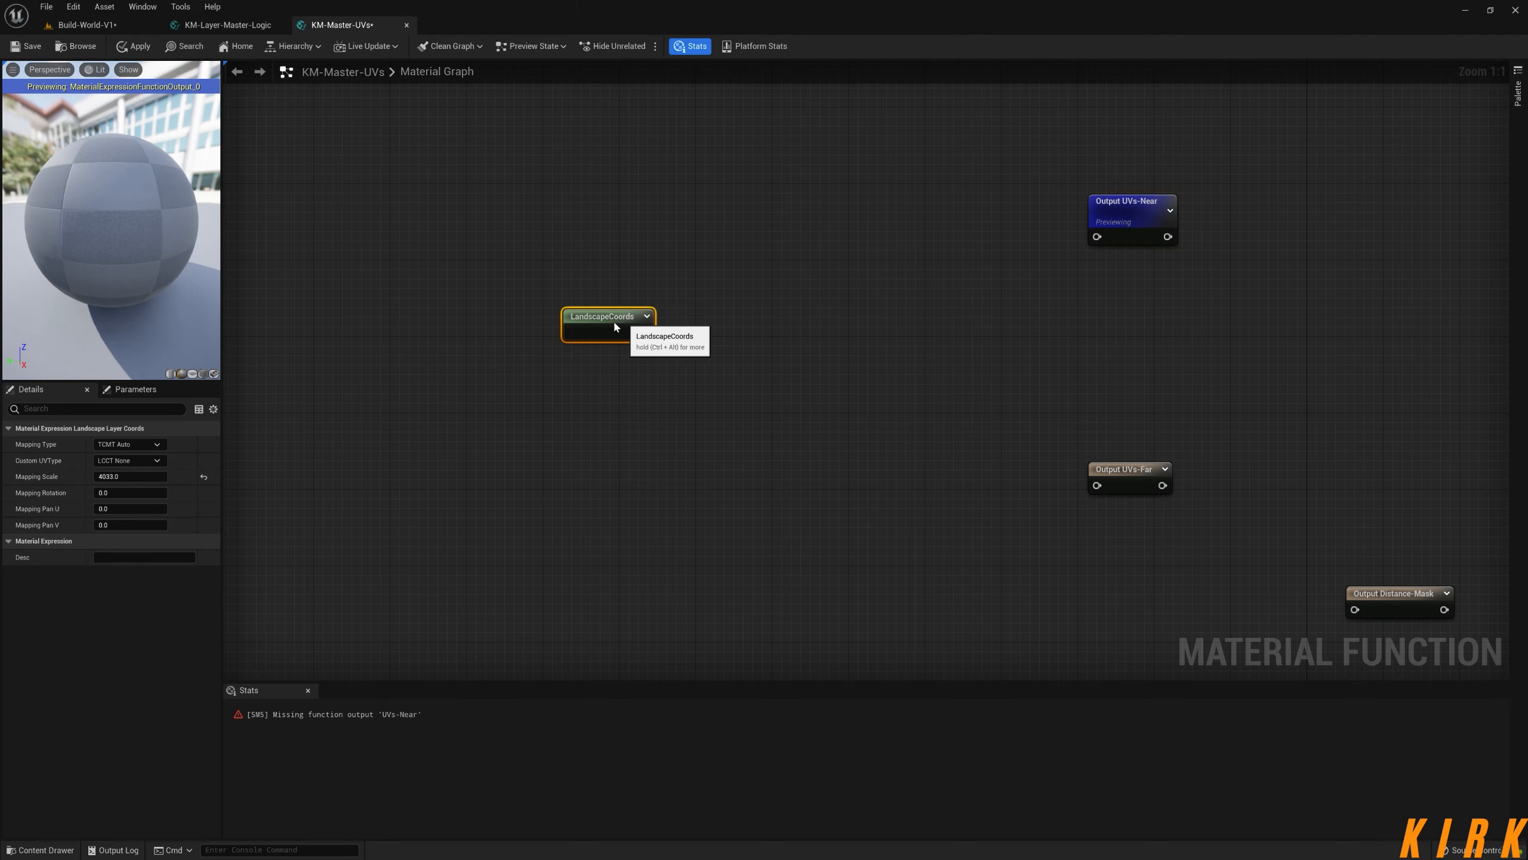
click(914, 354)
right_drag(917, 353, 848, 342)
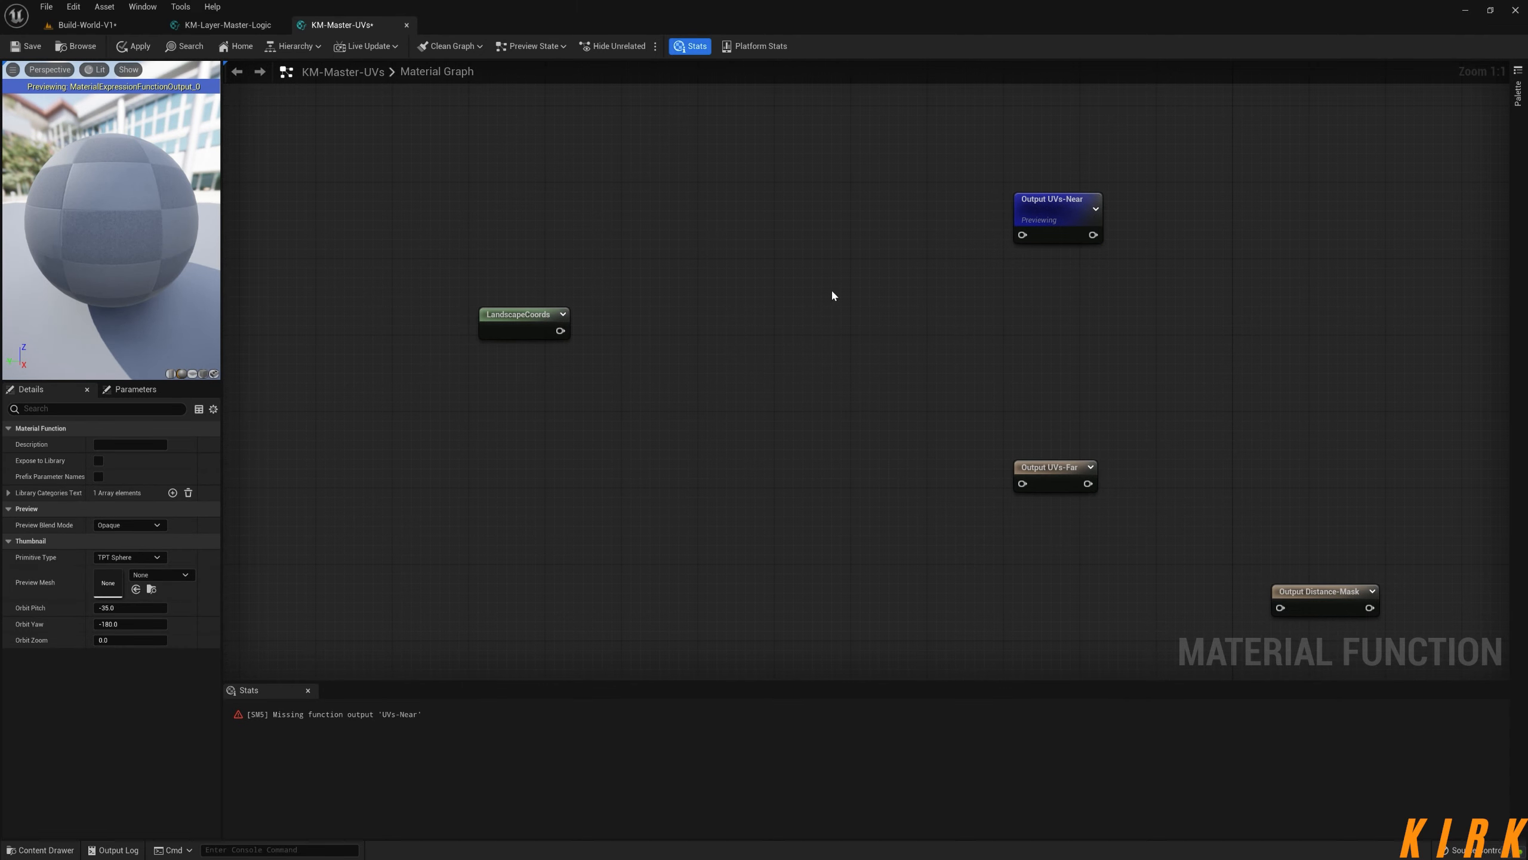
- Add two Multiply nodes and connect one to the UVs-Near output and the other to the UVs-Far output
click(854, 246)
click(874, 446)
drag(891, 269, 1022, 235)
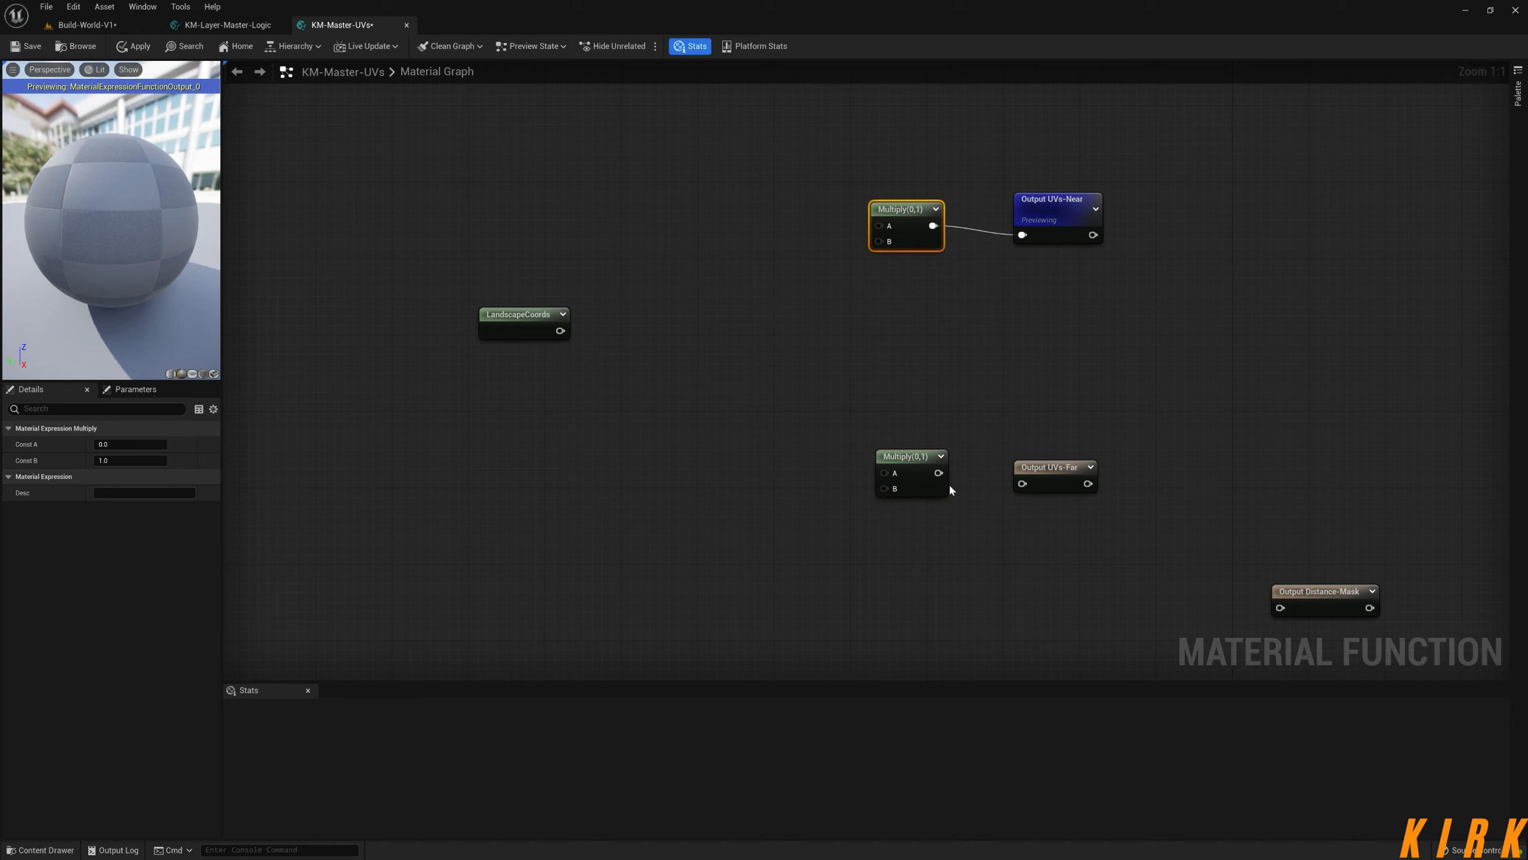
drag(939, 473, 1021, 484)
drag(927, 456, 922, 466)
drag(902, 225, 903, 196)
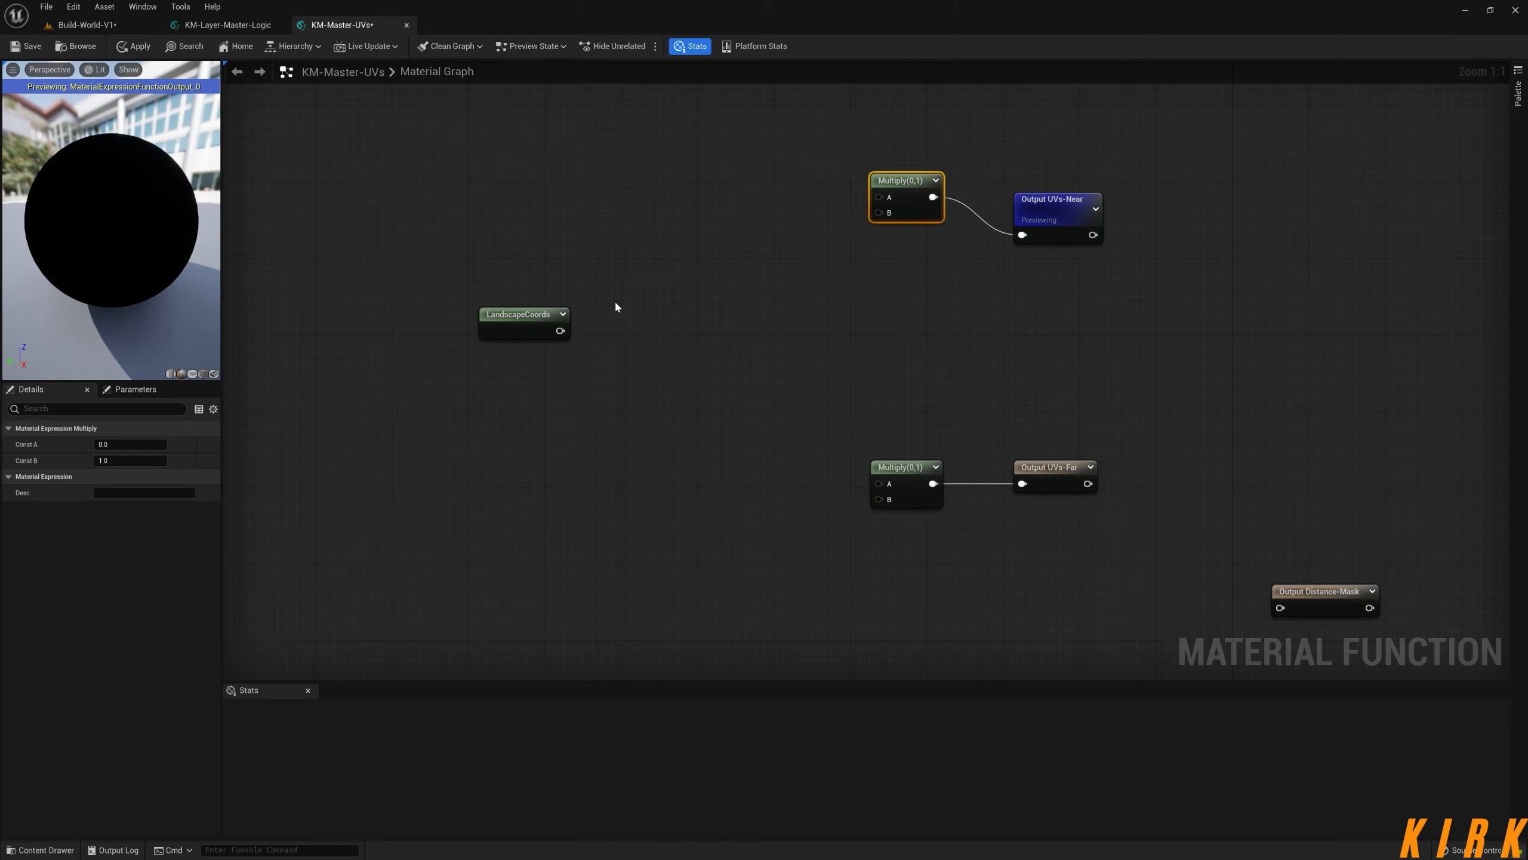
- Connect LandscapeCoords to the A input of both Multiply nodes and move it further away from them
drag(565, 329, 879, 198)
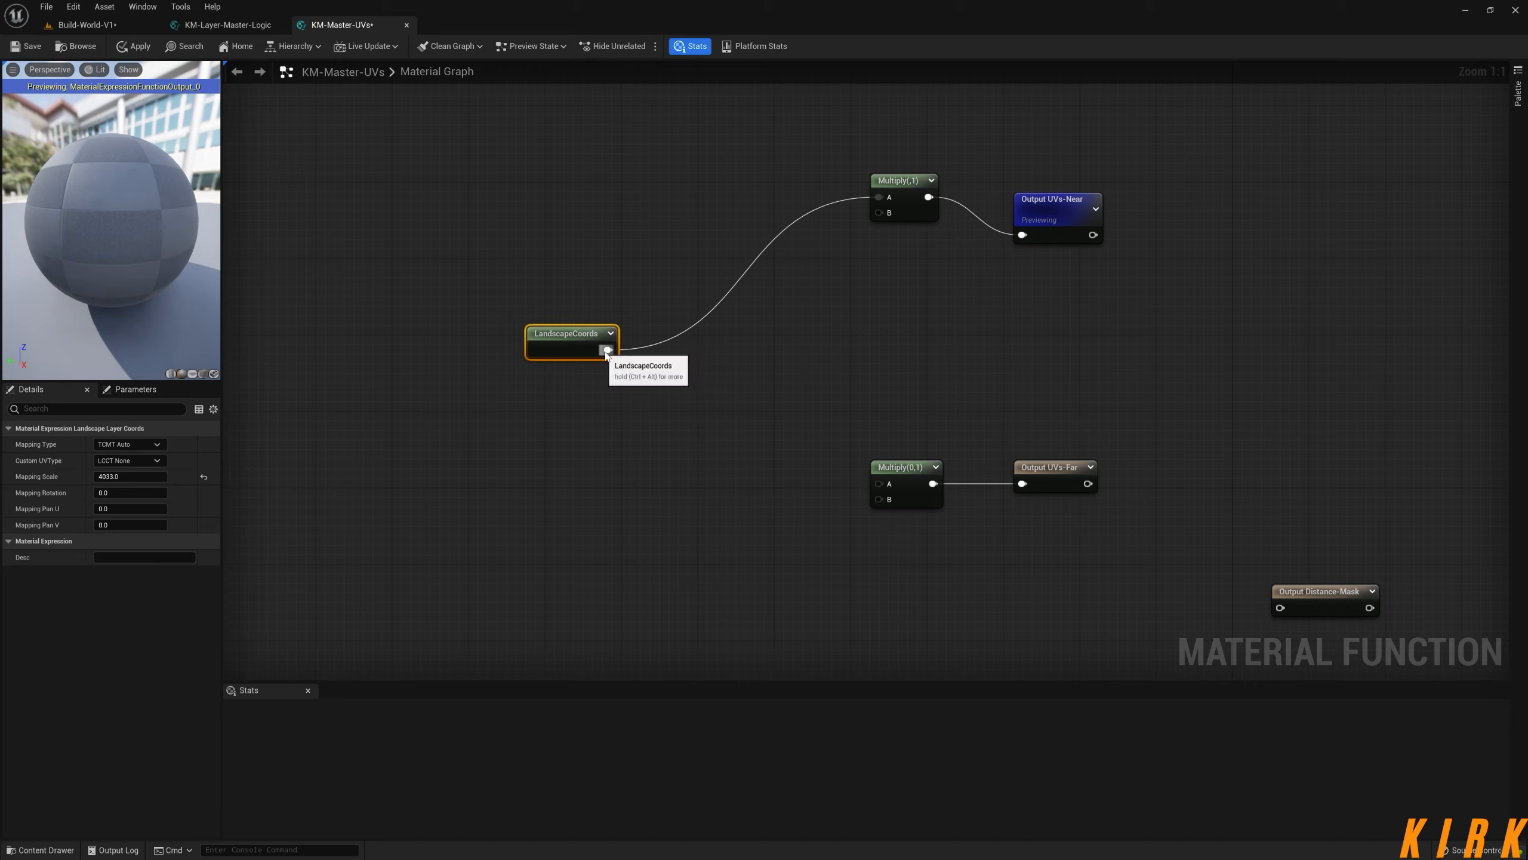
drag(608, 349, 878, 483)
drag(579, 337, 445, 318)
click(801, 303)
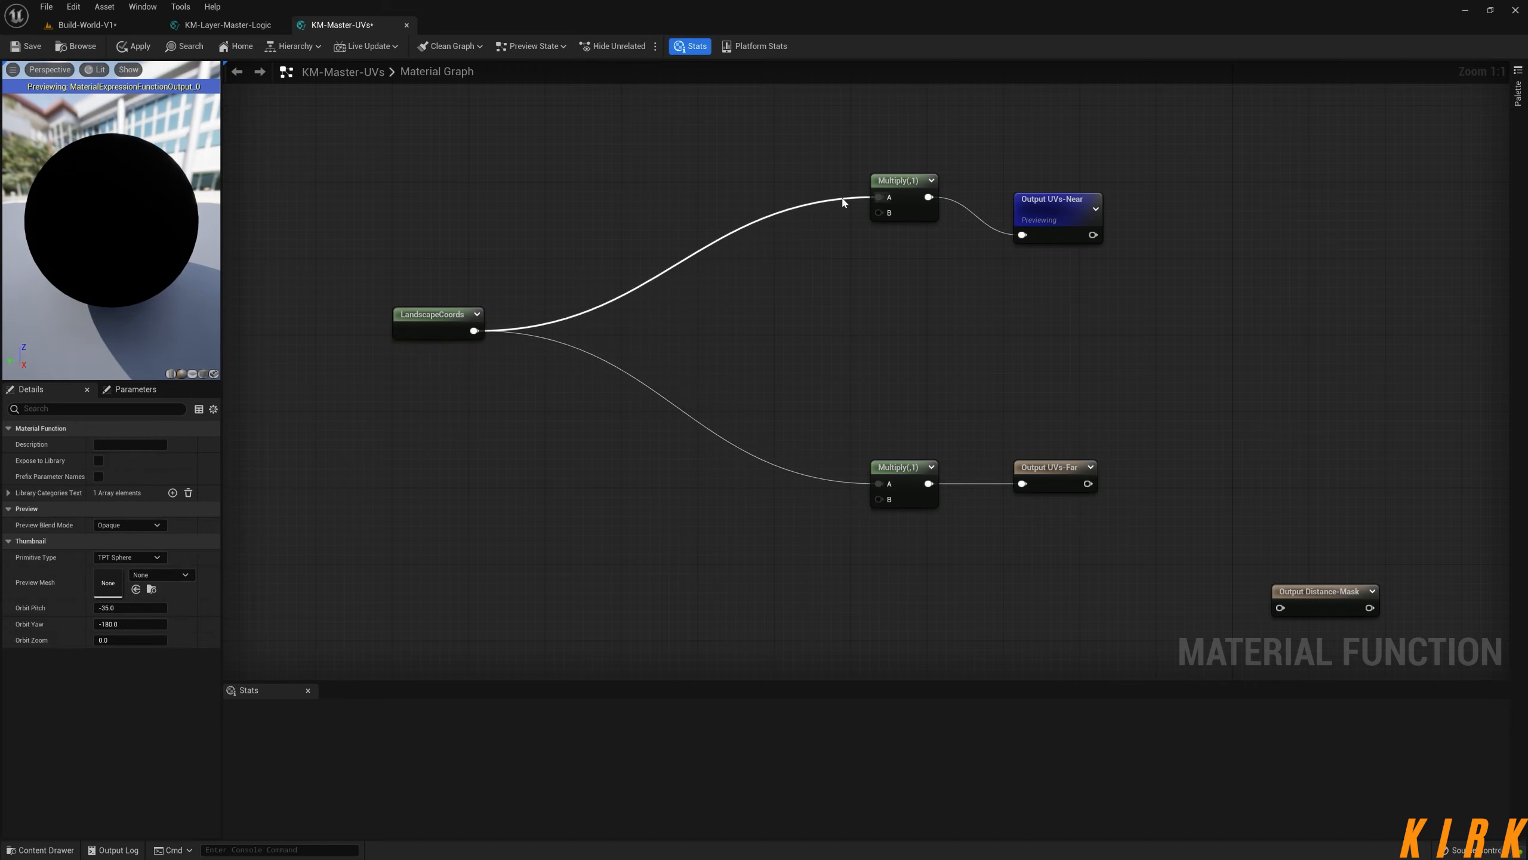
- Insert a reroute point in each LandscapeCoords wire and place both near LandscapeCoords so the wires run straight into the Multiply nodes
double_click(841, 197)
drag(851, 206, 564, 209)
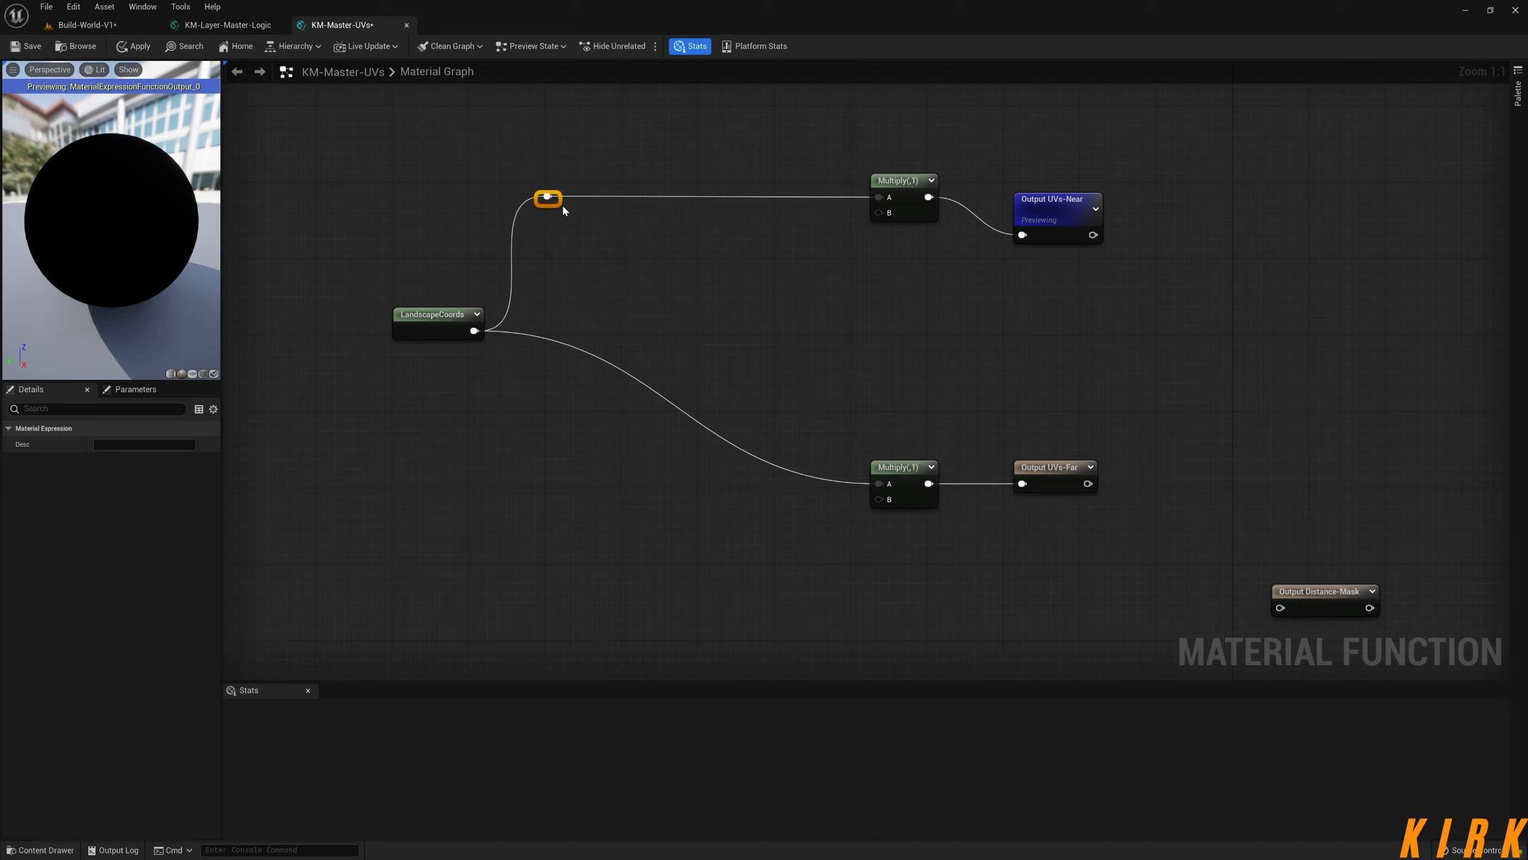
double_click(845, 482)
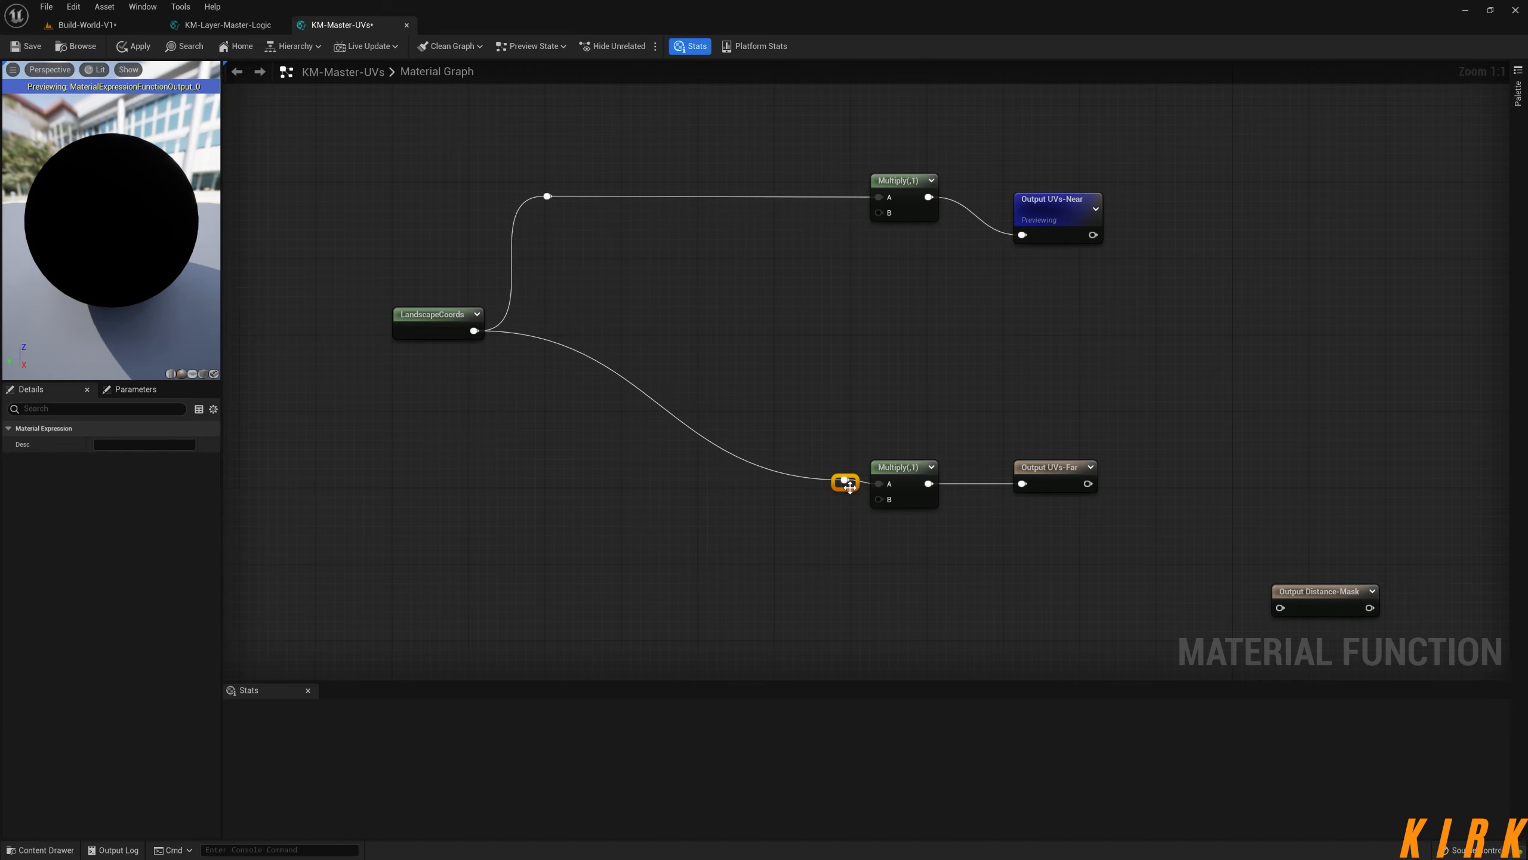
drag(851, 488, 572, 489)
click(874, 325)
right_drag(874, 325, 1035, 352)
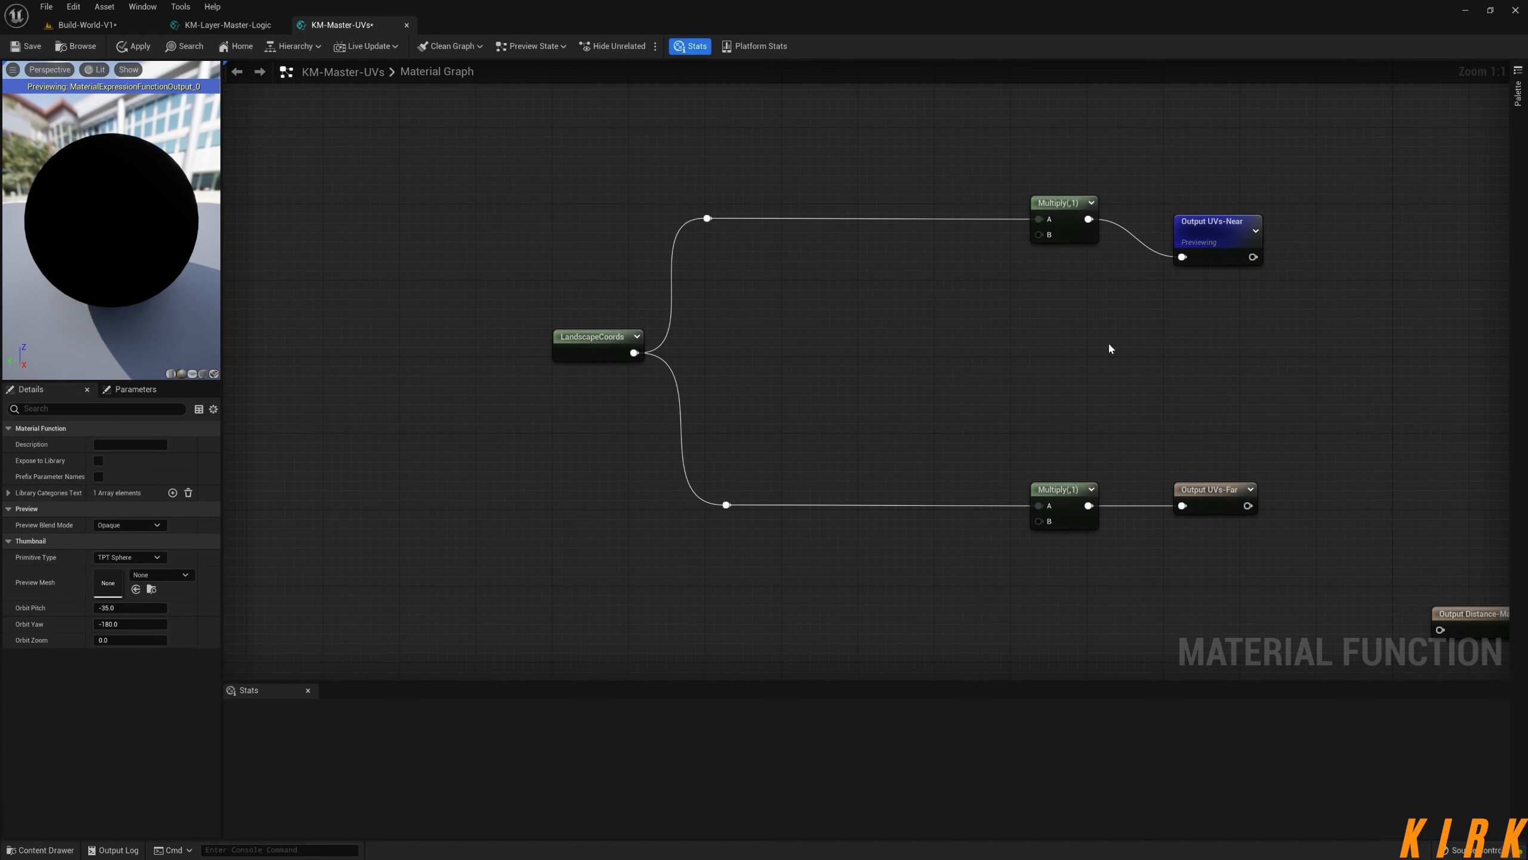
- Add a scalar FunctionInput to the B input of the UVs-Near Multiply and name it UVs-Near
drag(1039, 235, 919, 301)
text(inpu)
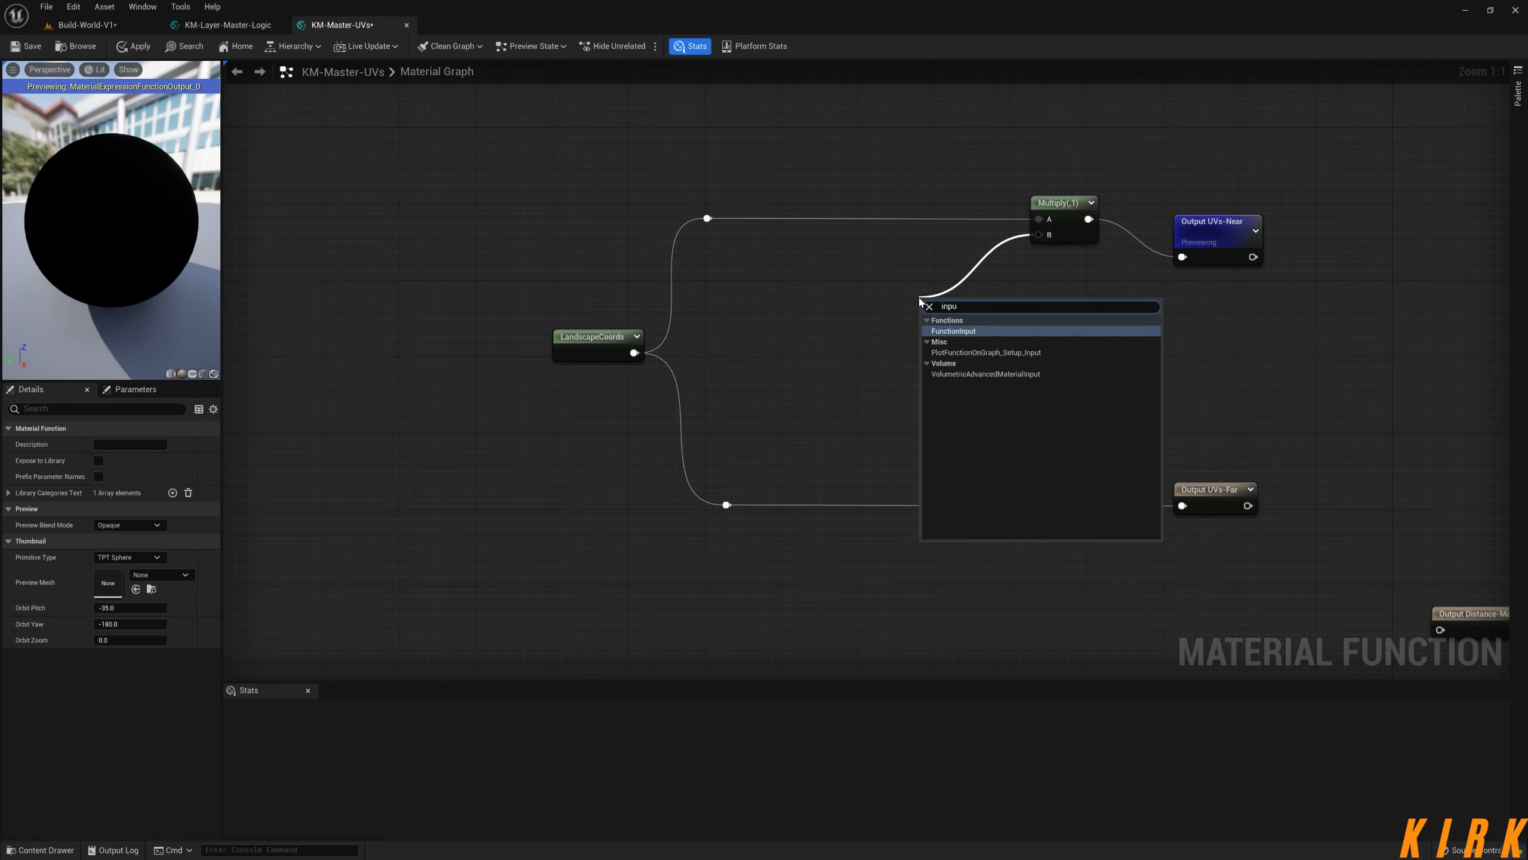
key(Return)
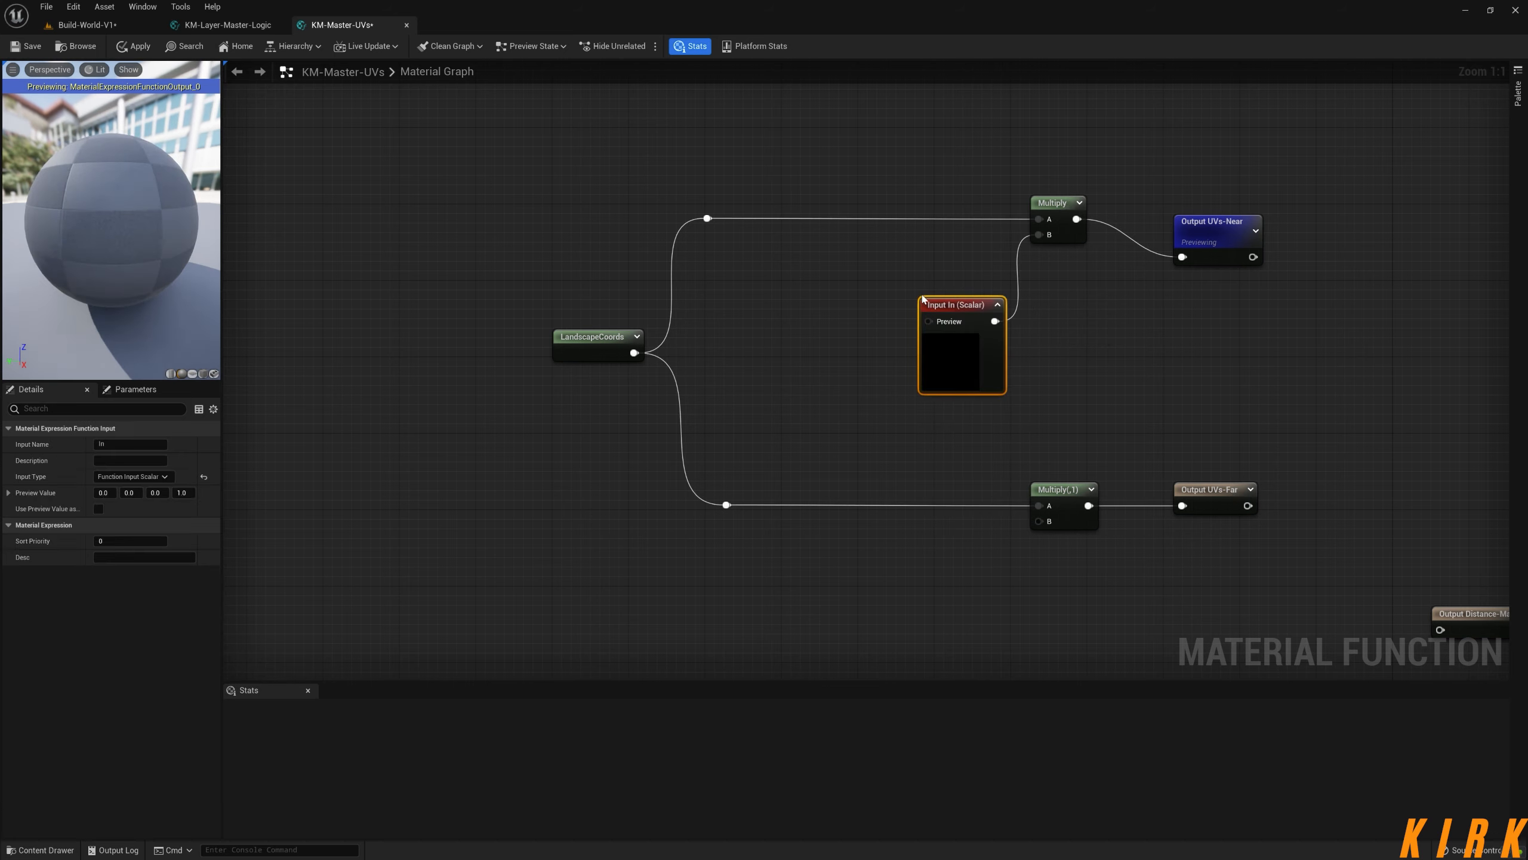
click(1195, 243)
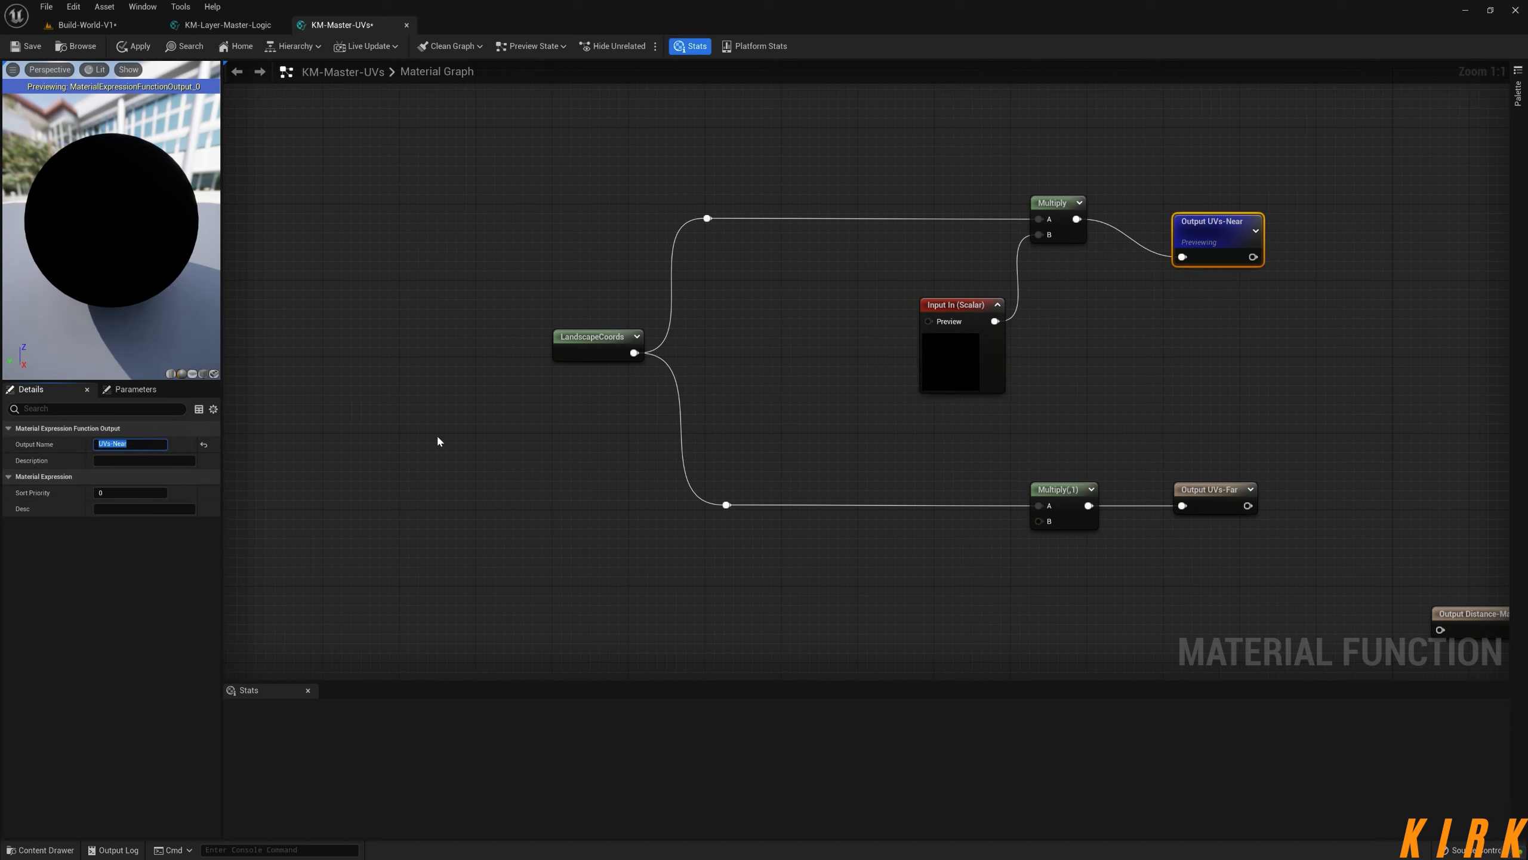
click(962, 325)
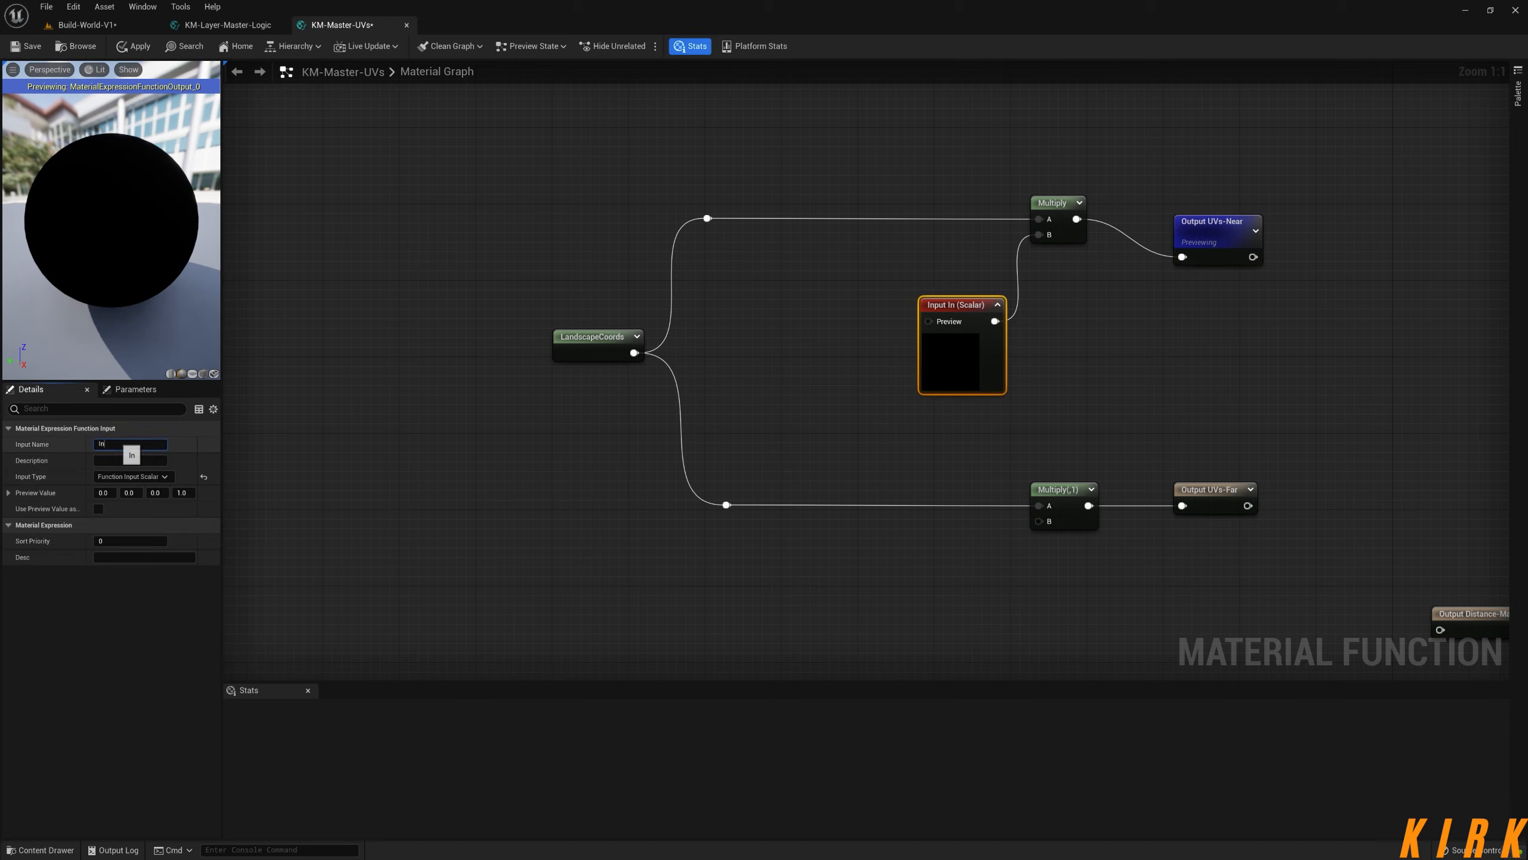
text(UVs-Near)
key(Return)
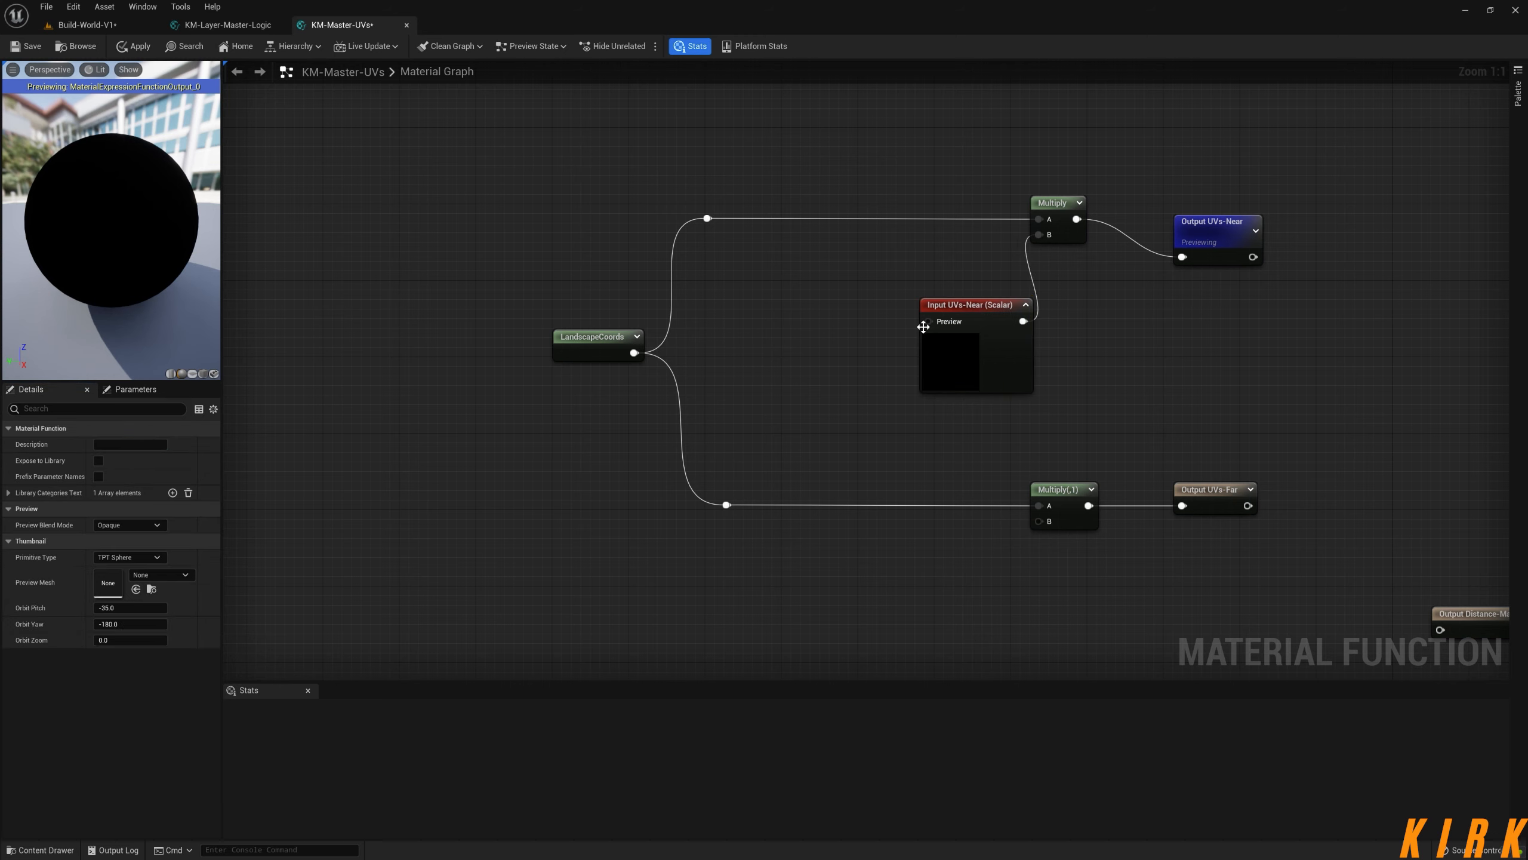
- Place the UVs-Near input just below the upper reroute point and move LandscapeCoords further back to make room
drag(959, 310, 764, 258)
click(849, 259)
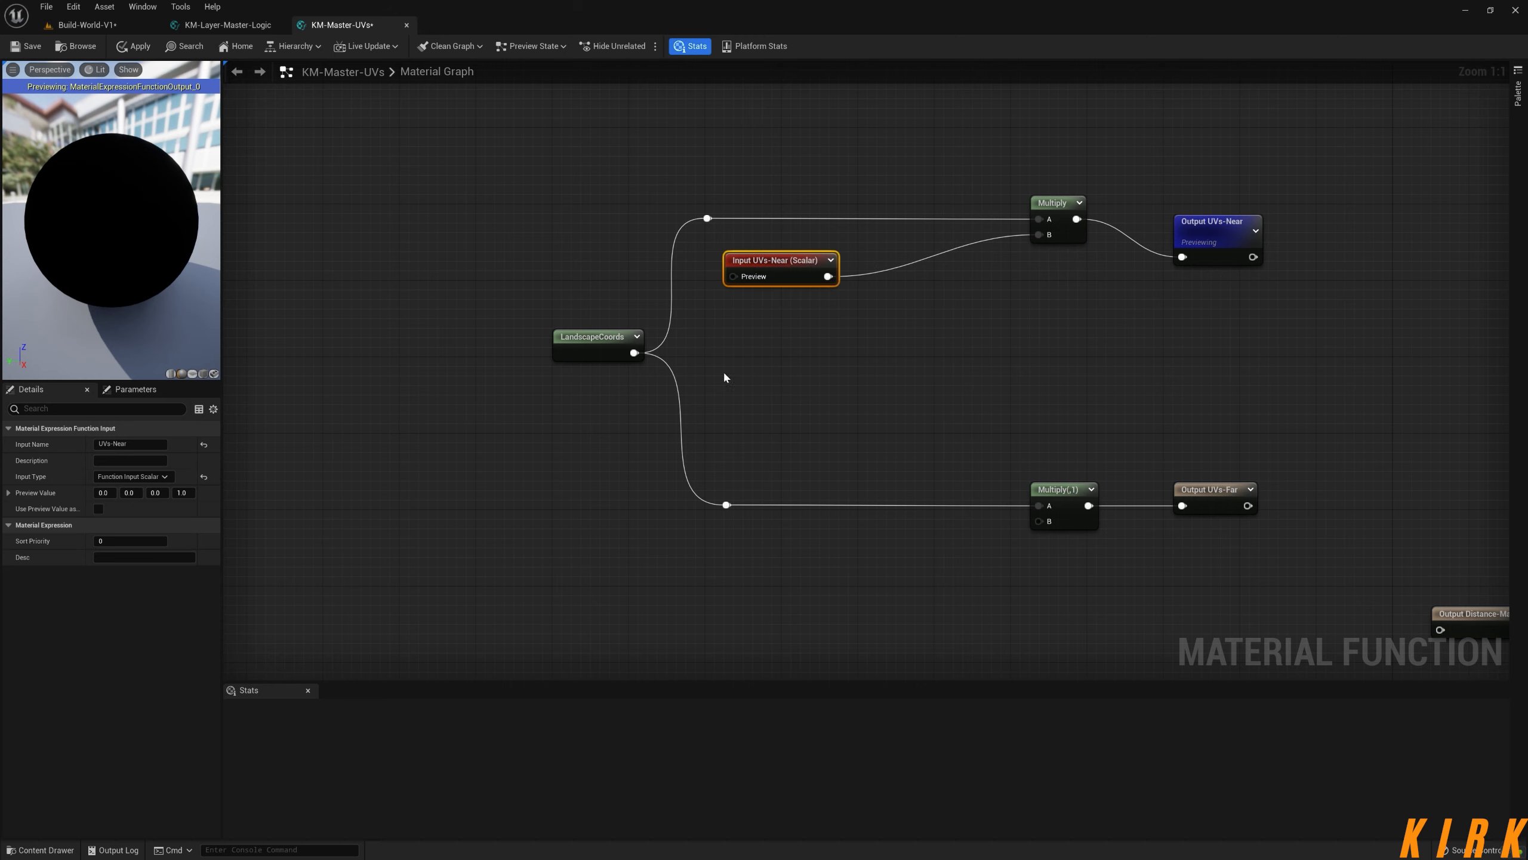
click(587, 355)
drag(587, 356, 510, 374)
drag(797, 269, 768, 260)
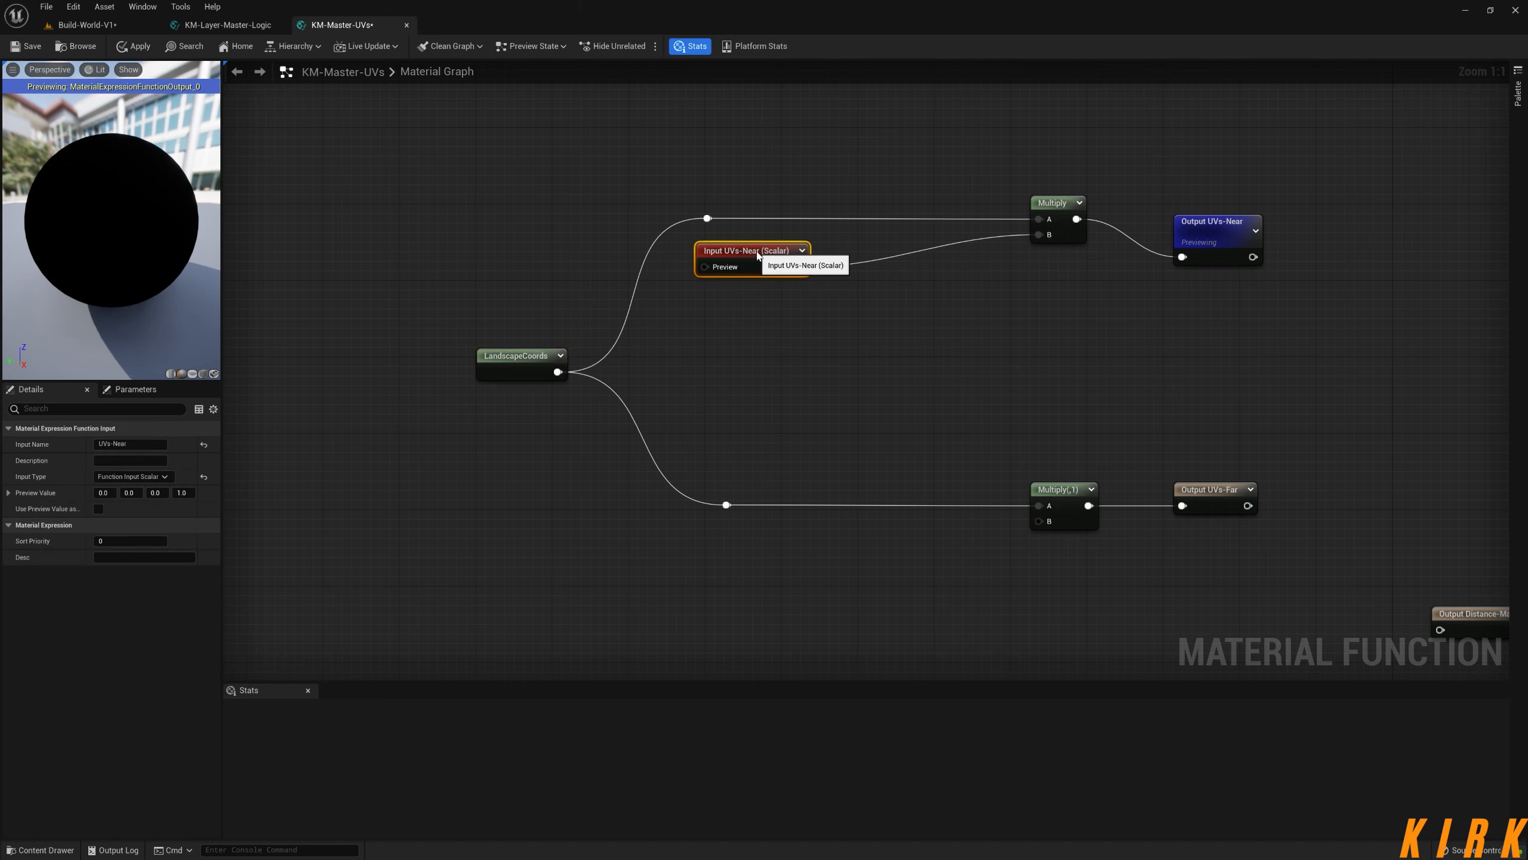
click(845, 284)
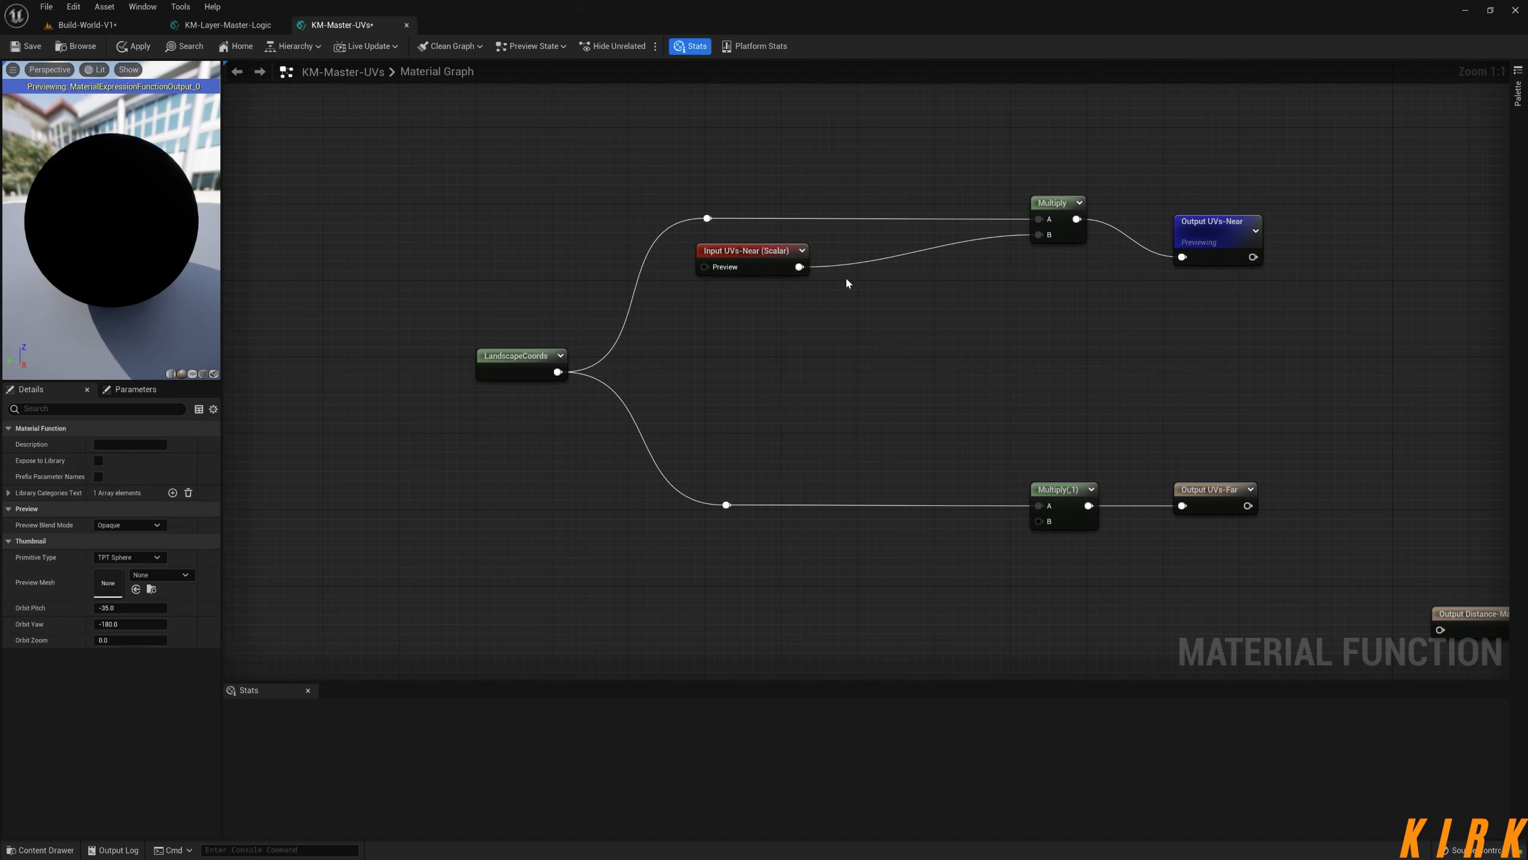
- Add an AppendVector node beside the UVs-Near input and feed that input into both A and B
right_click(845, 284)
text(app)
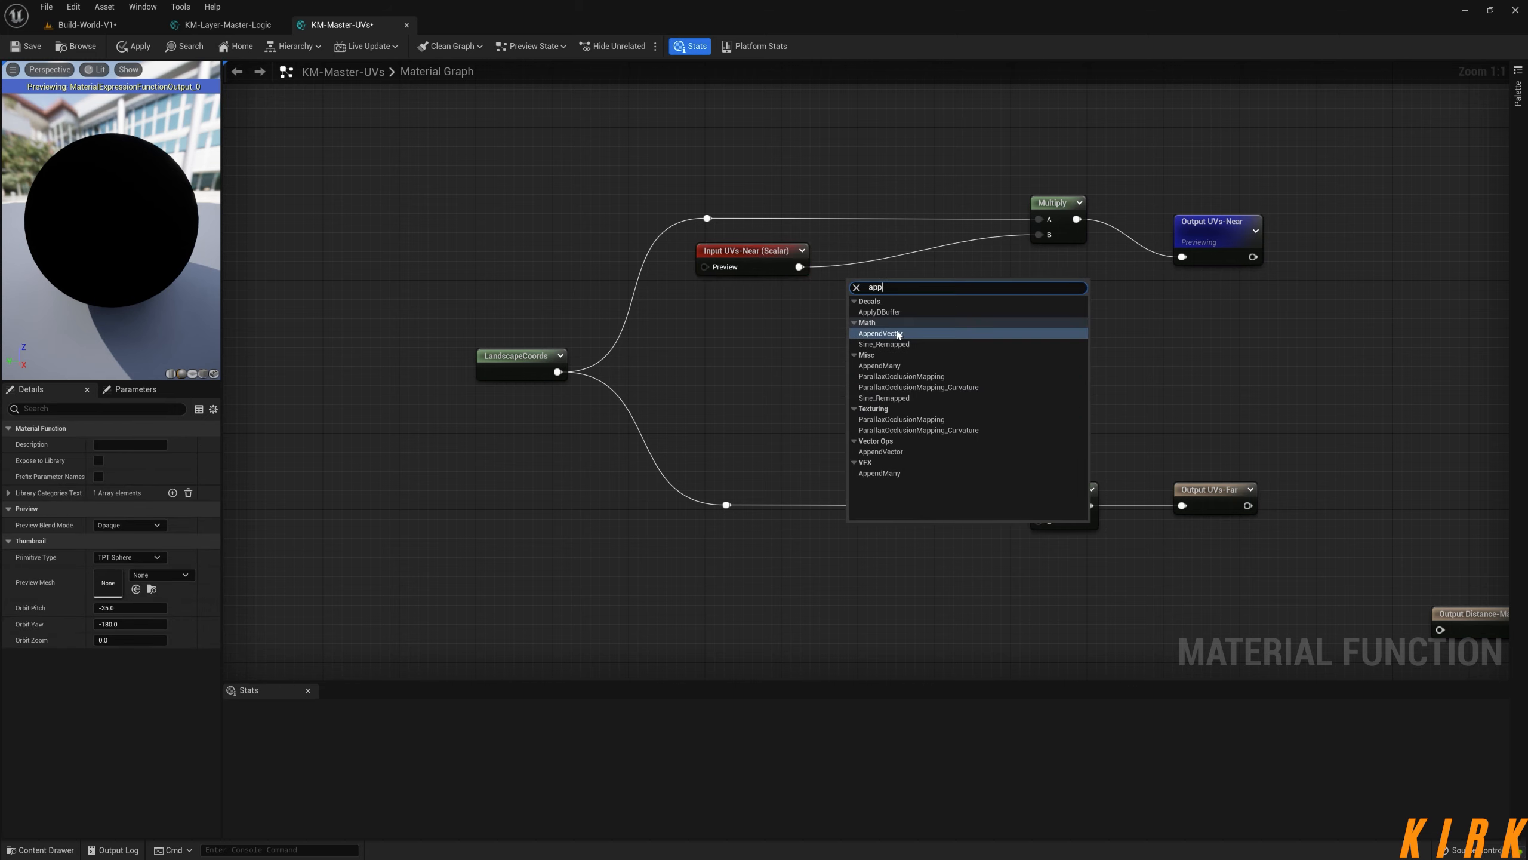
click(897, 335)
mouse_move(799, 267)
mouse_down()
mouse_move(869, 303)
mouse_move(796, 269)
mouse_up()
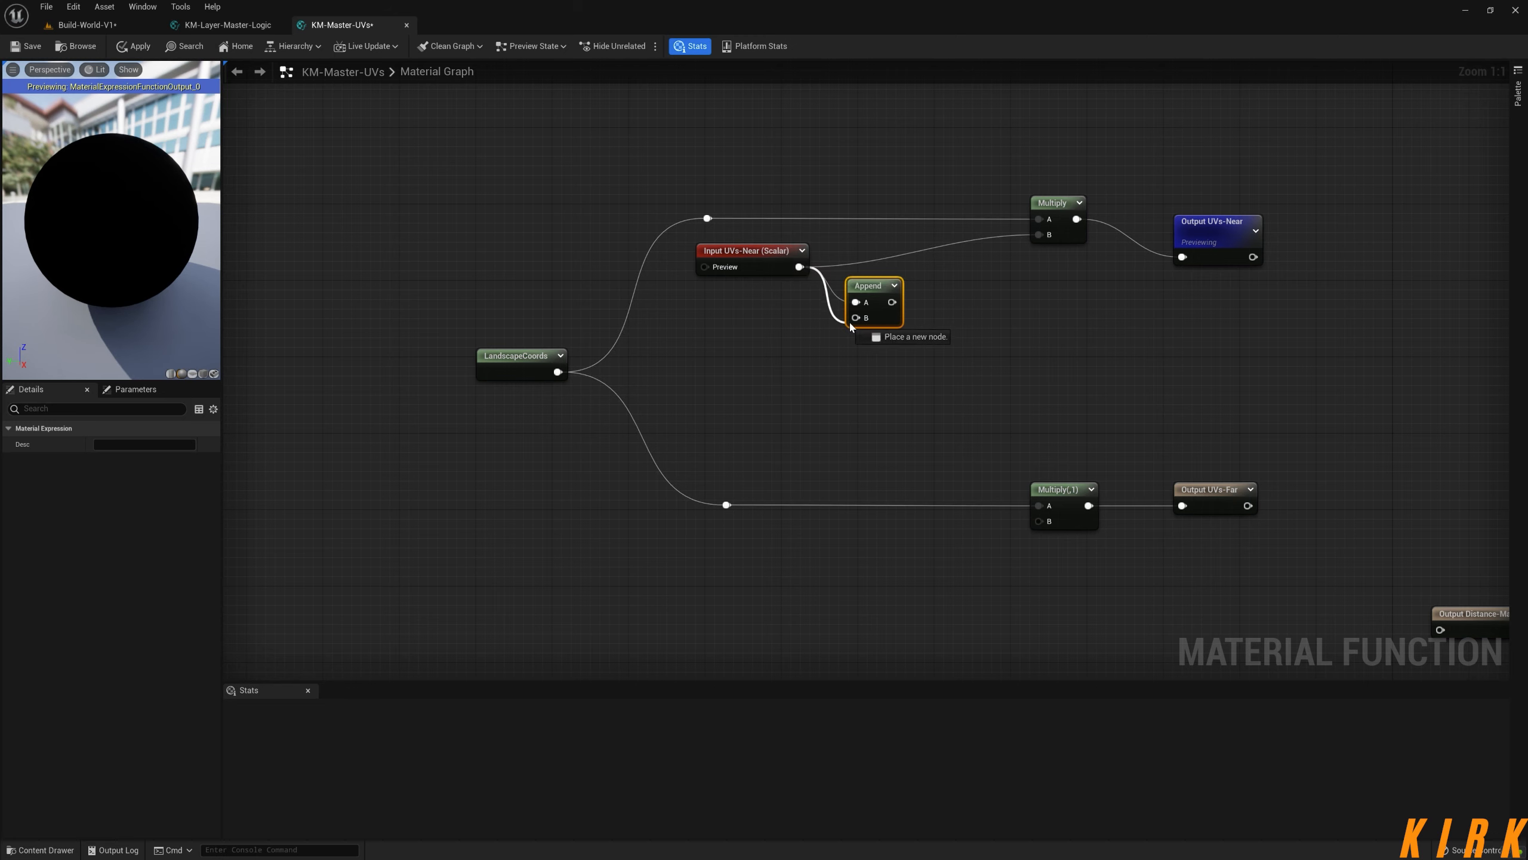
drag(851, 325, 858, 241)
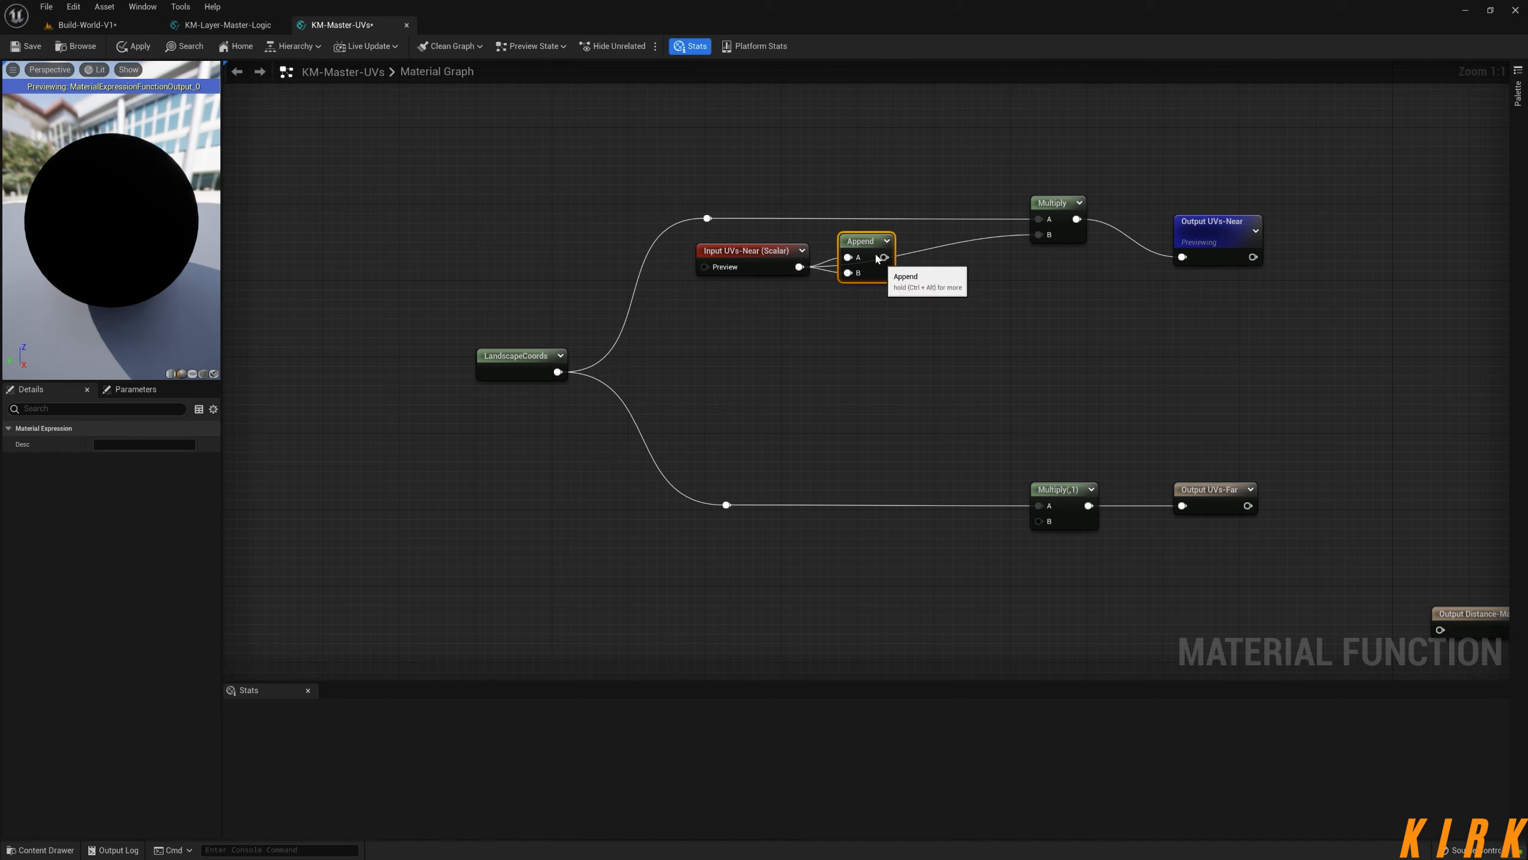
mouse_move(866, 241)
mouse_down()
mouse_move(866, 281)
mouse_move(856, 242)
mouse_up()
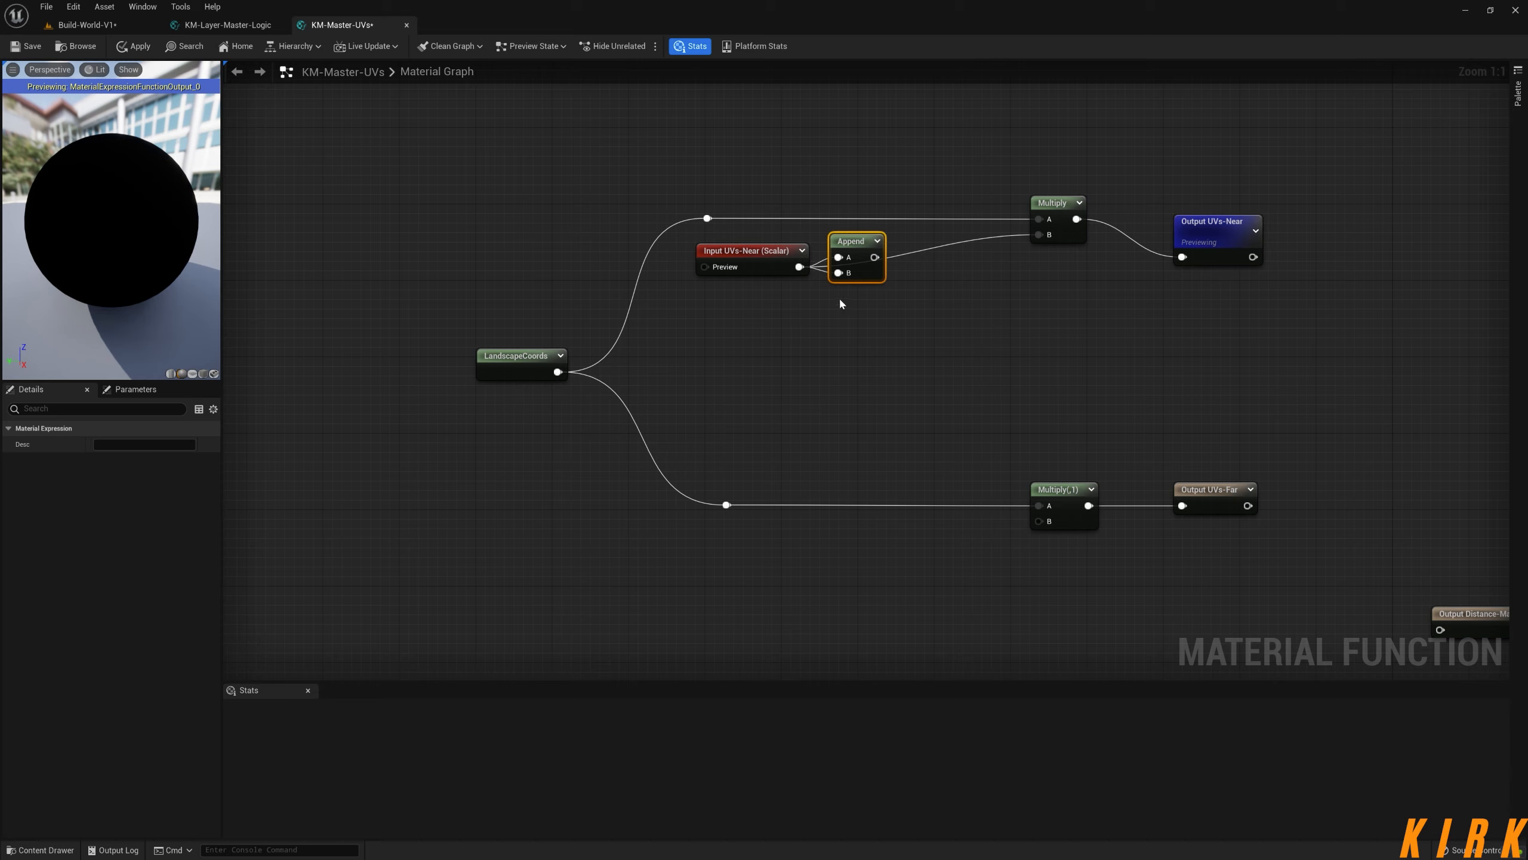
- Add a OneMinus node after Append, connect it to the upper Multiply's B input, and line it up beside Append
drag(852, 243, 956, 250)
click(903, 256)
text(one)
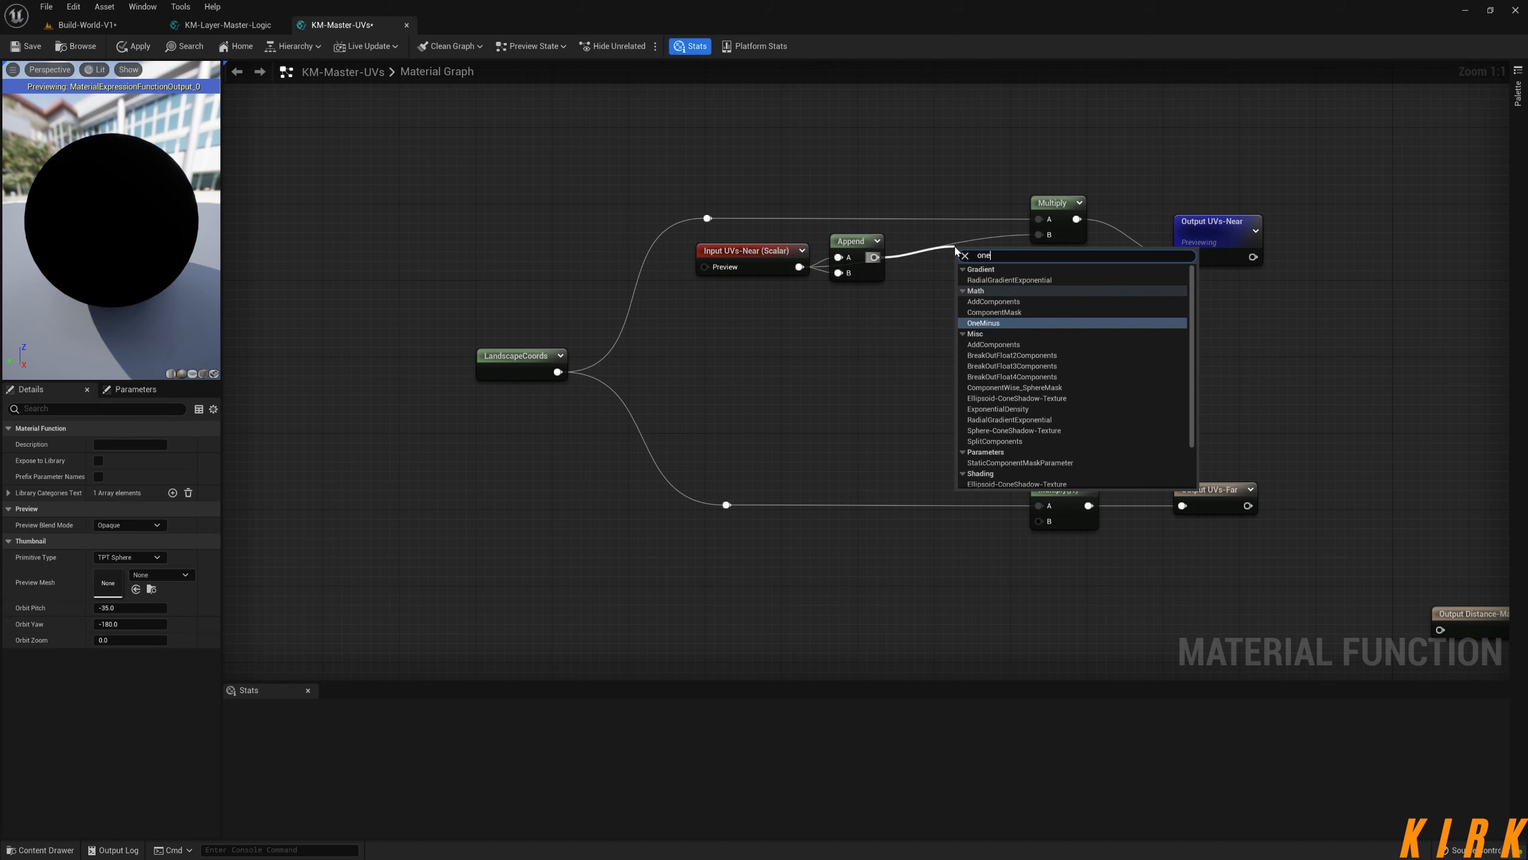
key(Return)
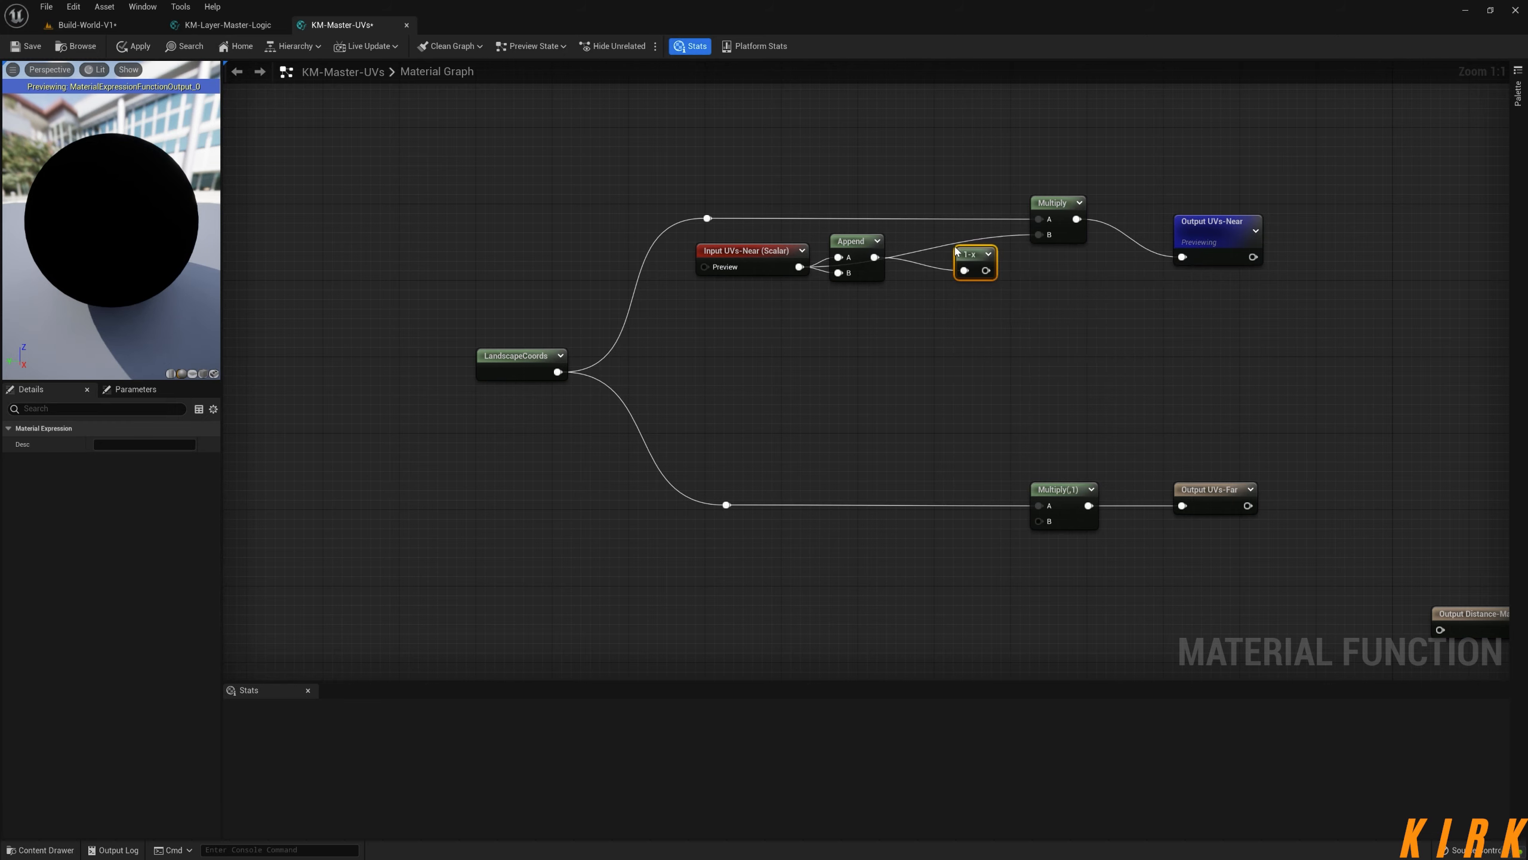
drag(987, 270, 920, 253)
drag(939, 306, 824, 258)
click(972, 332)
right_drag(1050, 356, 955, 324)
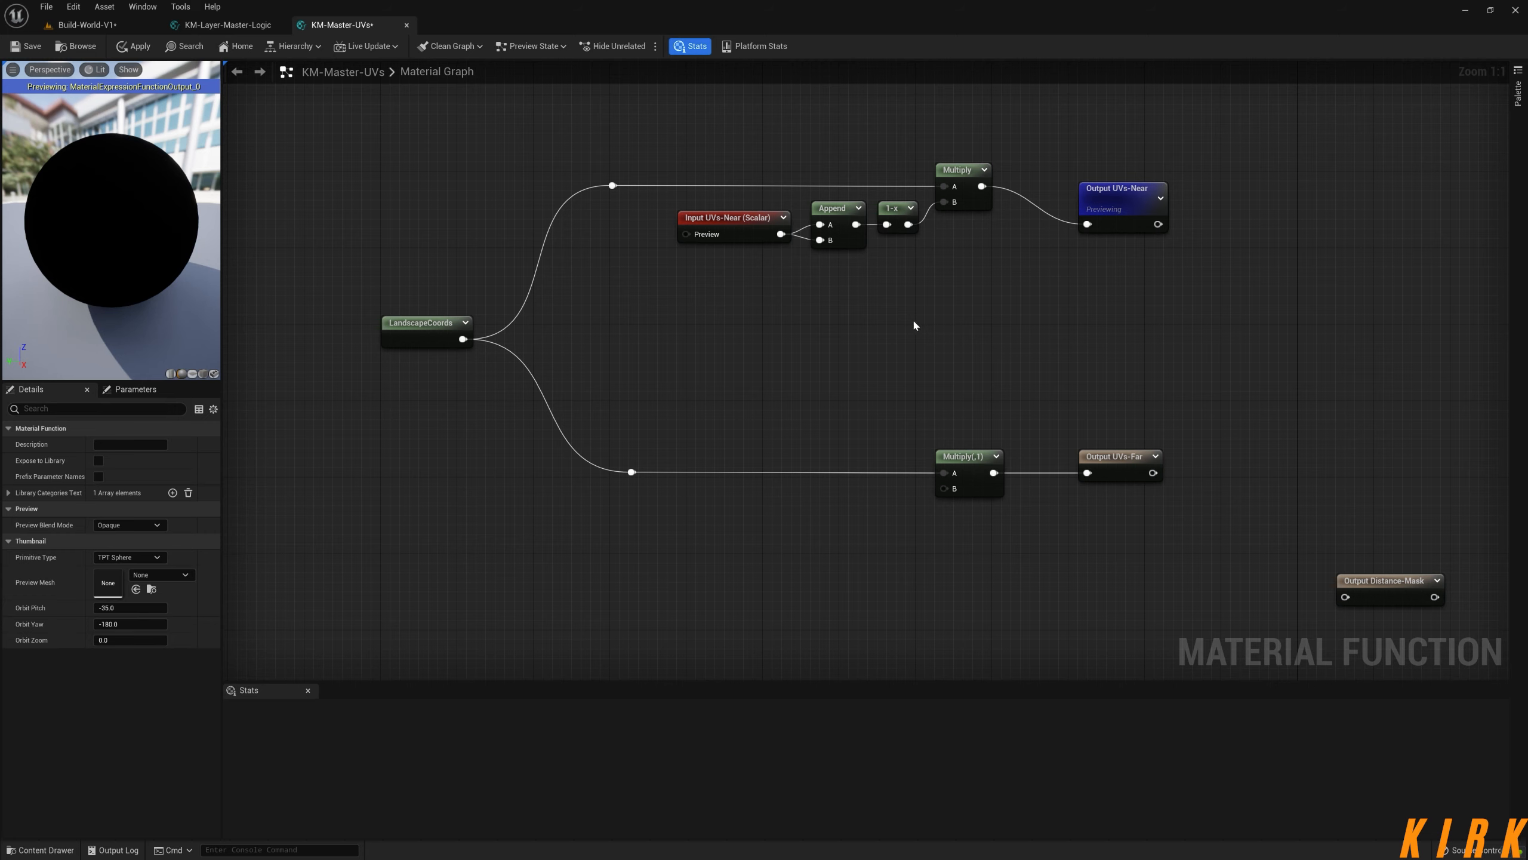
- Duplicate the UVs-Near input, Append and OneMinus chain below, and connect the copy to the UVs-Far Multiply's B input
drag(912, 318, 721, 212)
key(ctrl+c)
key(ctrl+v)
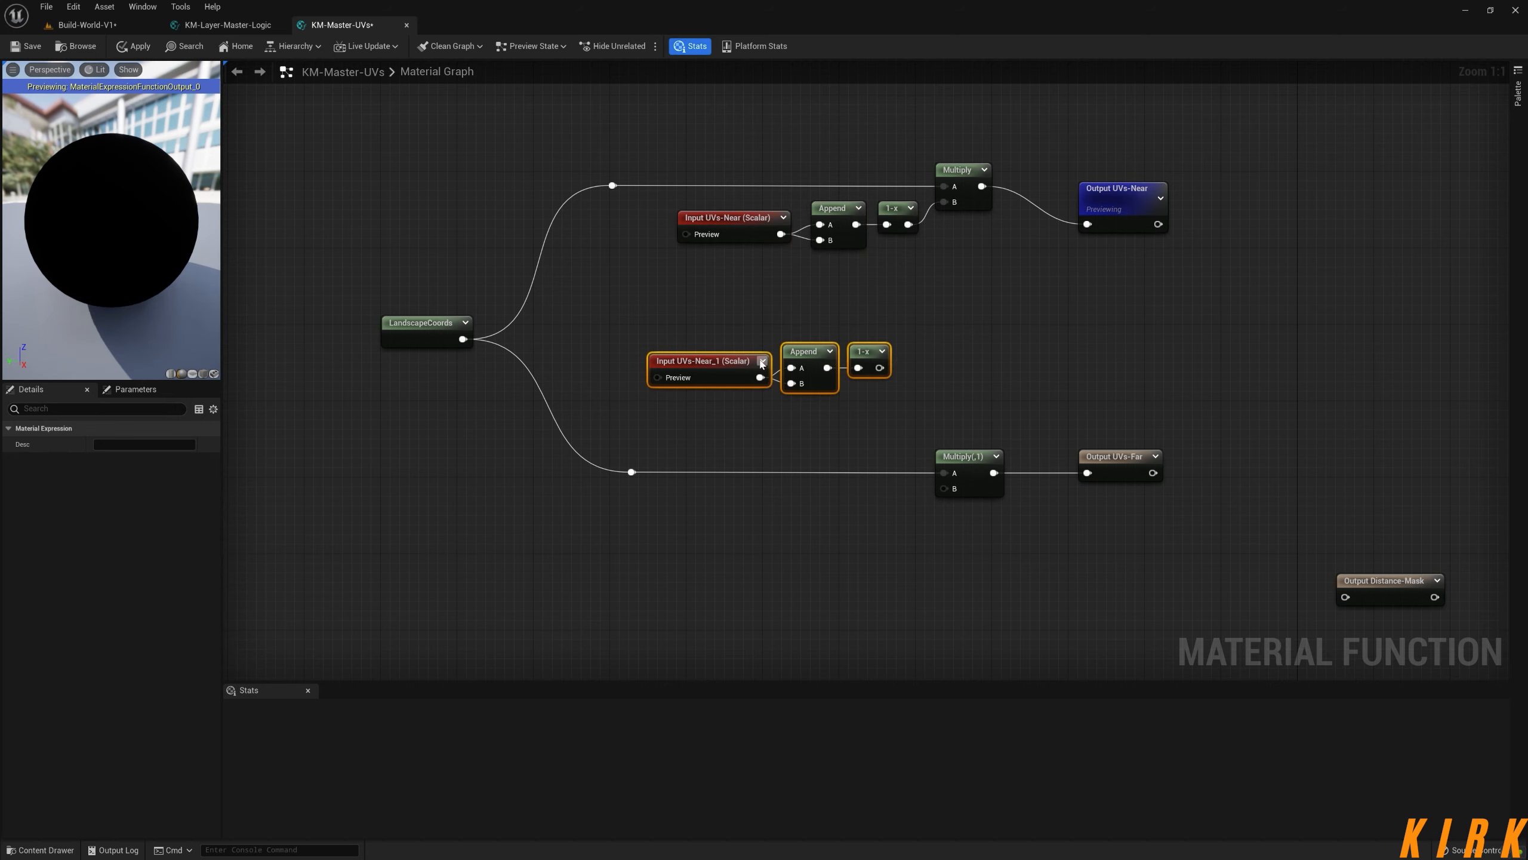
drag(742, 364, 752, 516)
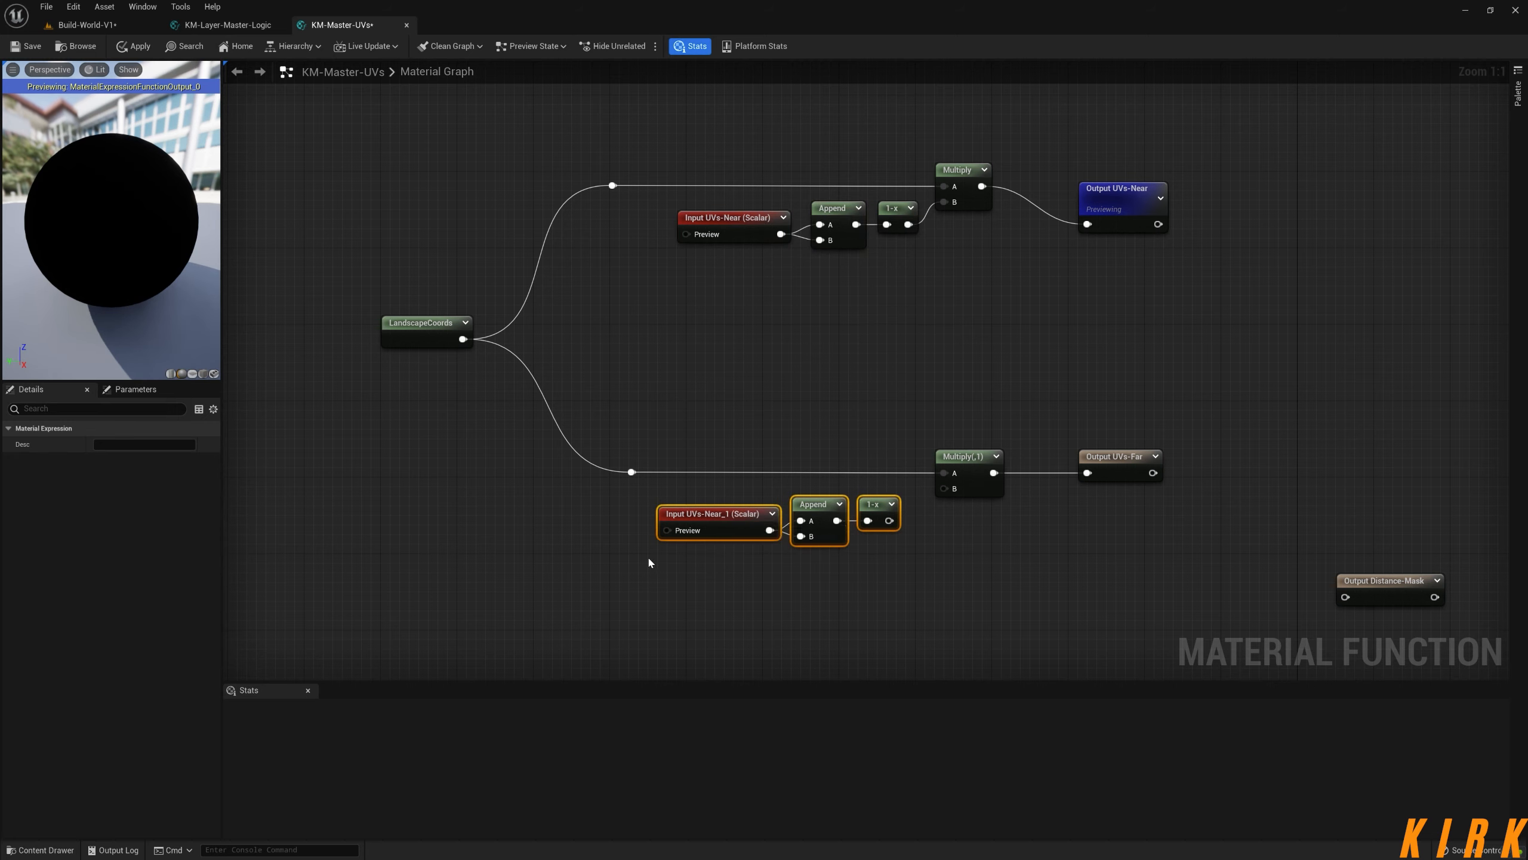
click(717, 519)
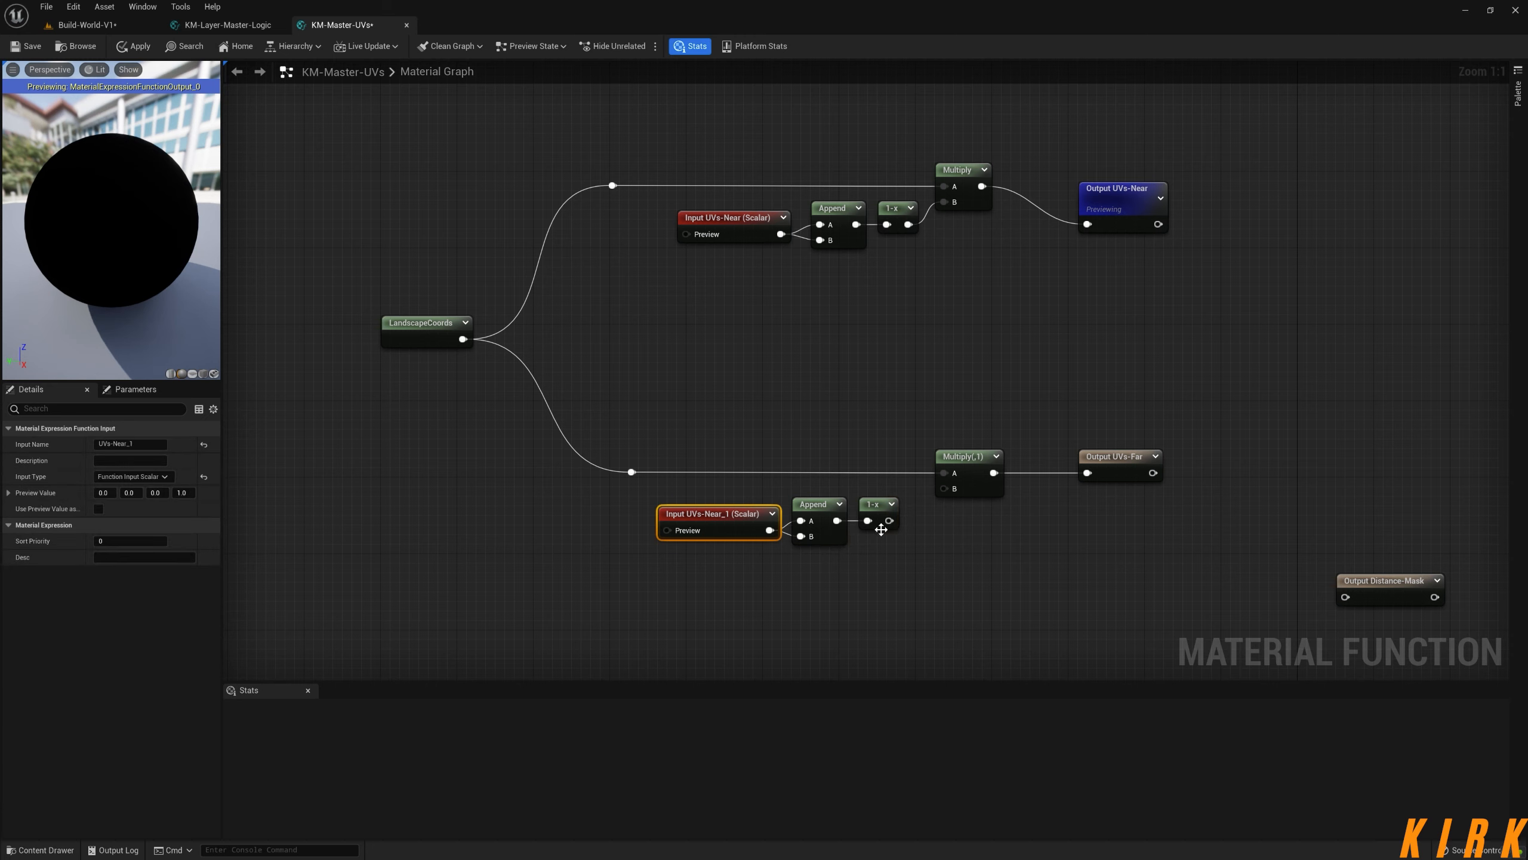
drag(889, 521, 945, 488)
- Rename the copied scalar input to UVs-Far
double_click(122, 443)
text(Far)
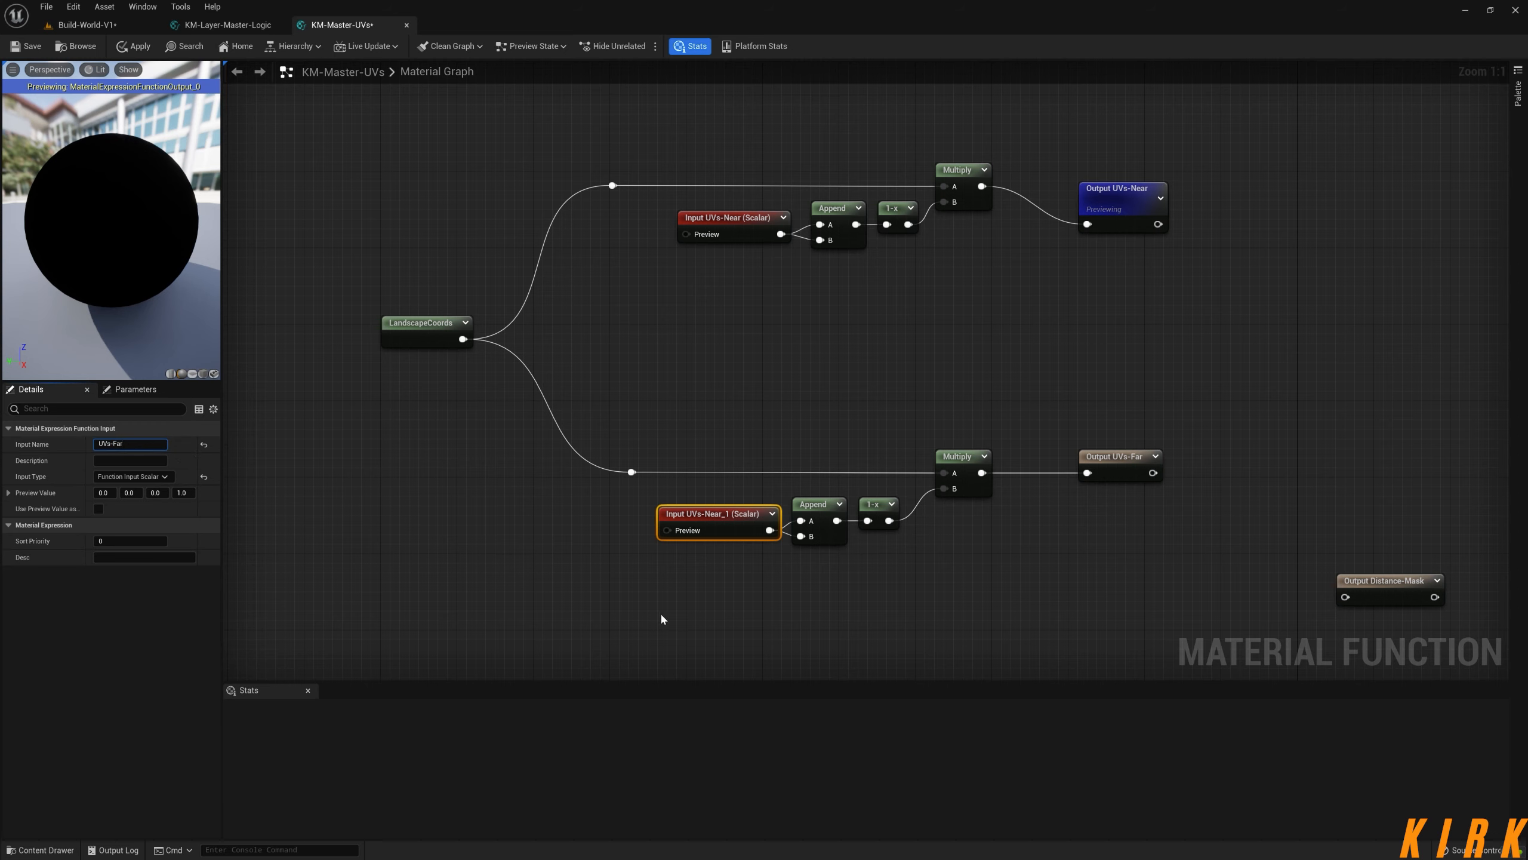
click(668, 612)
click(721, 524)
right_drag(1008, 561, 918, 545)
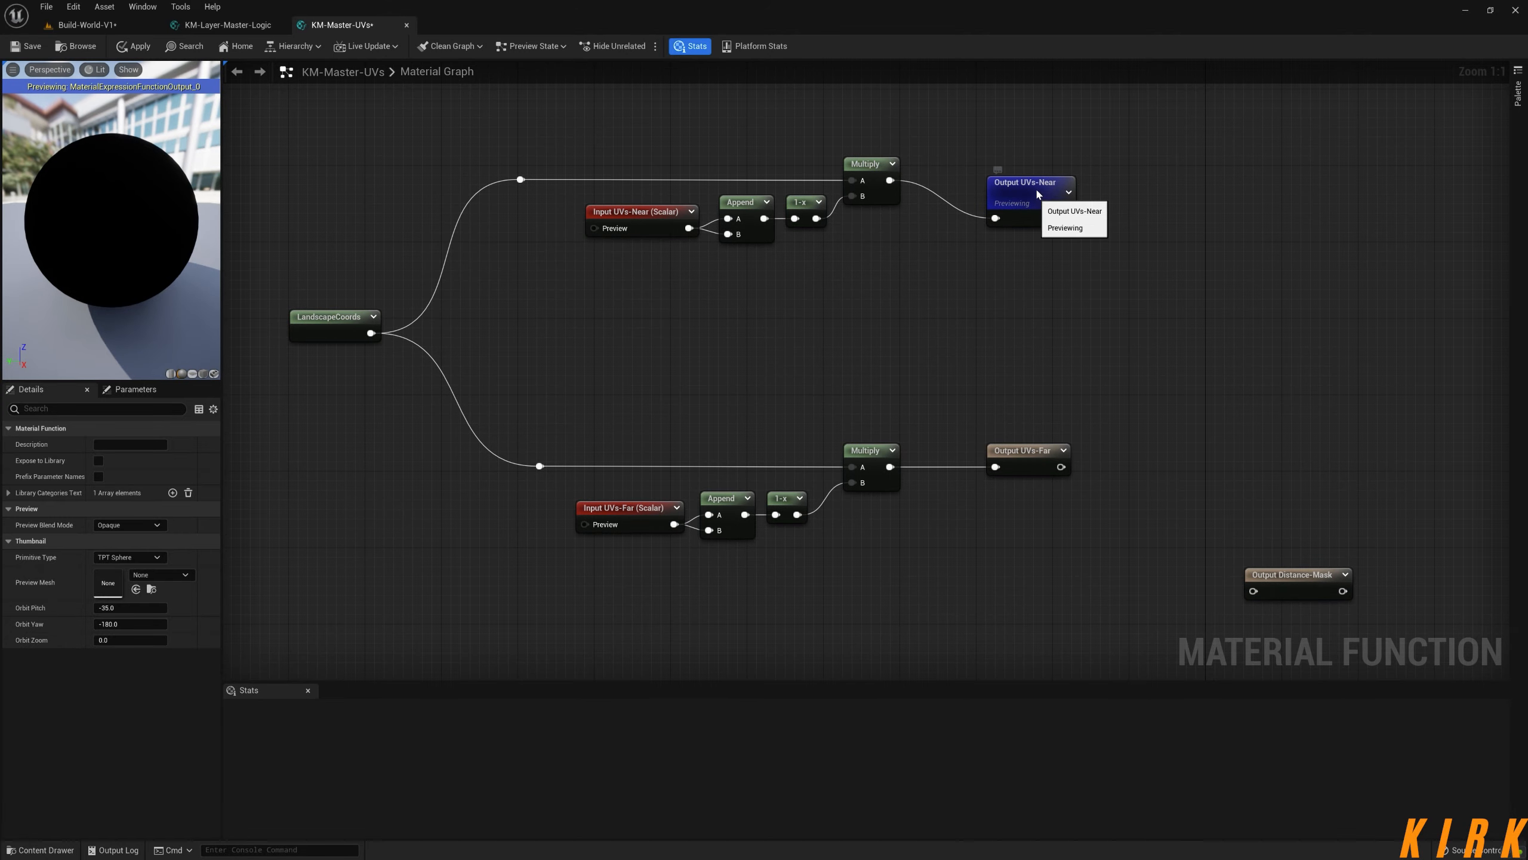
- Align the UVs-Near output with its Multiply and move the whole UVs-Far chain up closer to the UVs-Near chain
drag(1037, 194, 1027, 156)
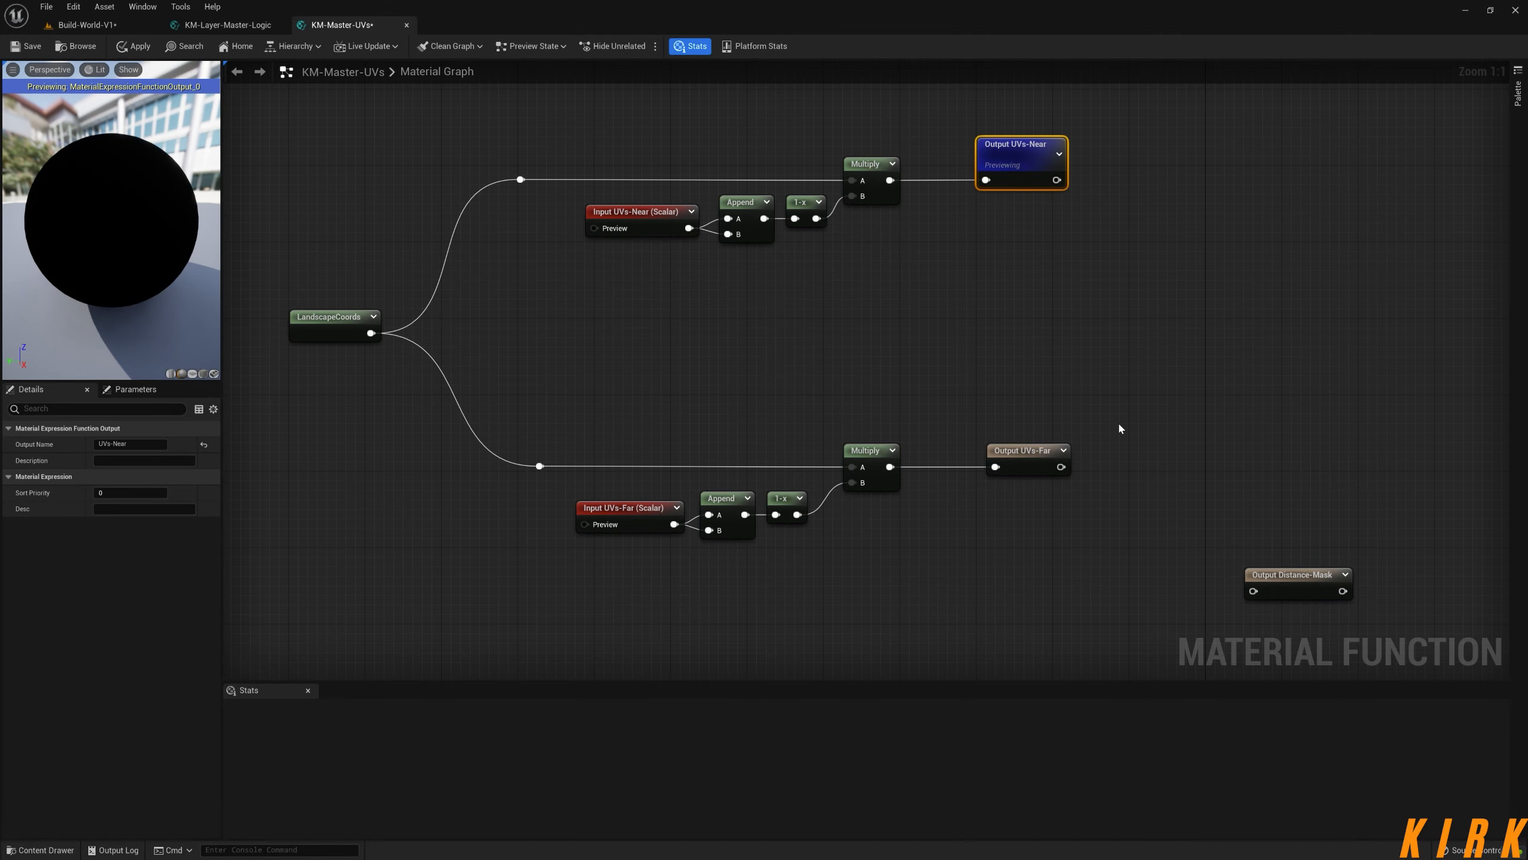
drag(1120, 428, 533, 560)
drag(645, 518, 645, 404)
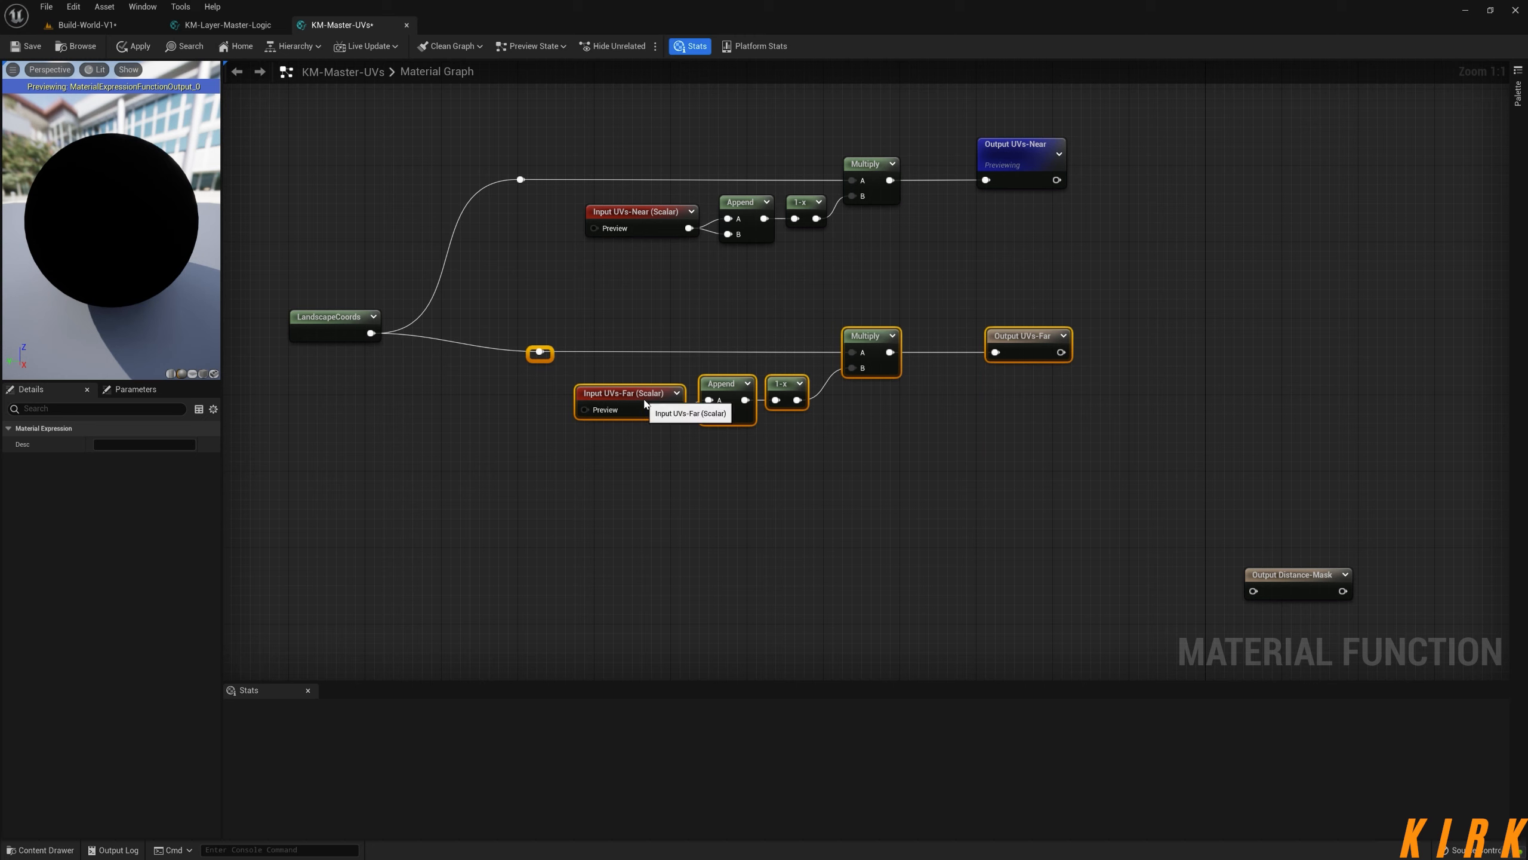
- Move the UVs-Near chain down closer to the UVs-Far chain and bring LandscapeCoords nearer to the two reroute points
click(852, 224)
drag(1099, 116, 493, 243)
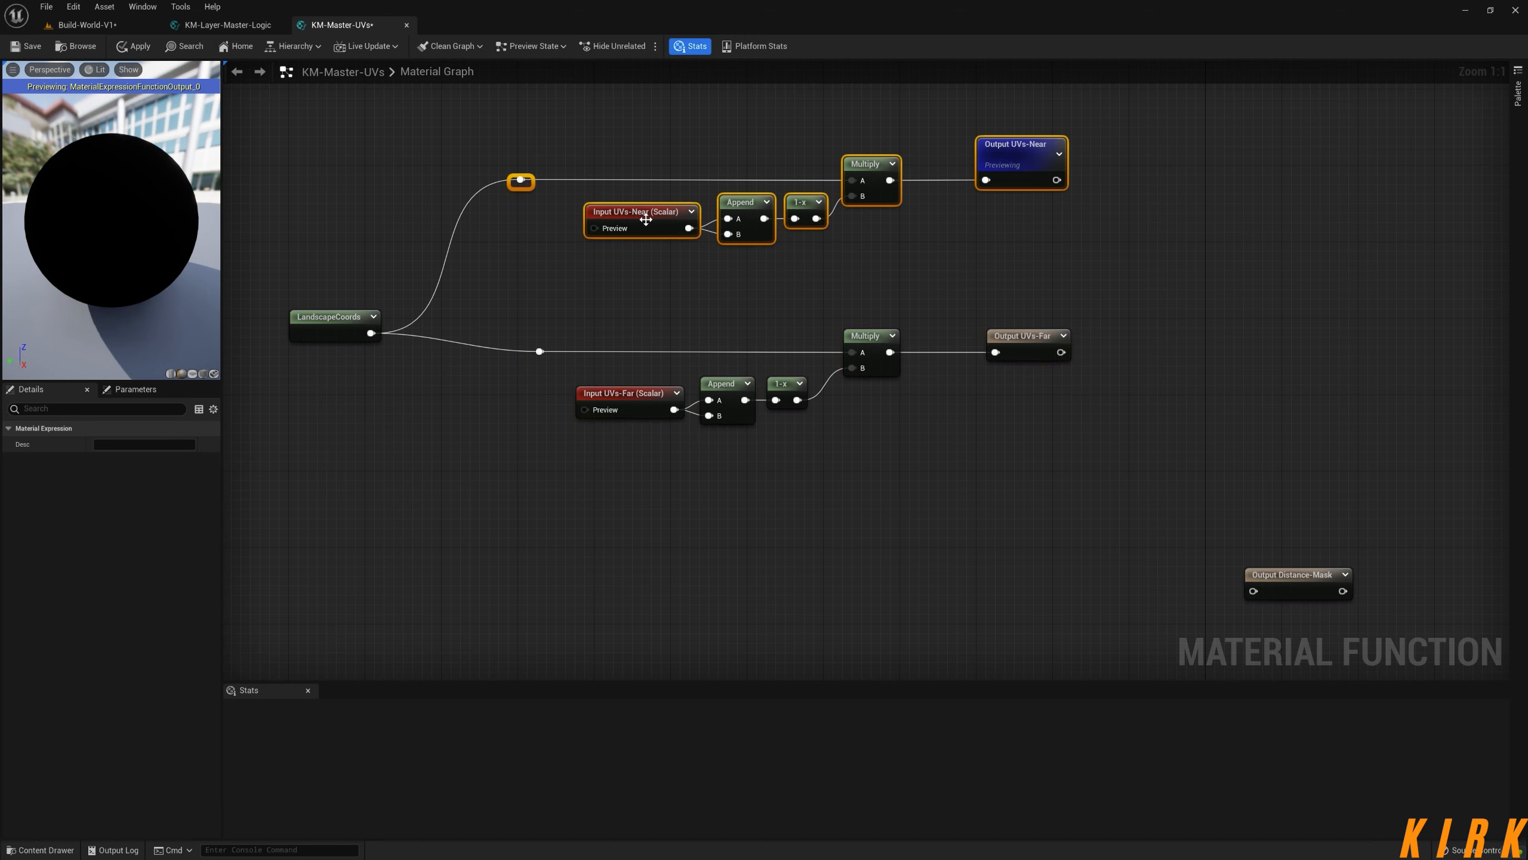
drag(636, 219, 645, 296)
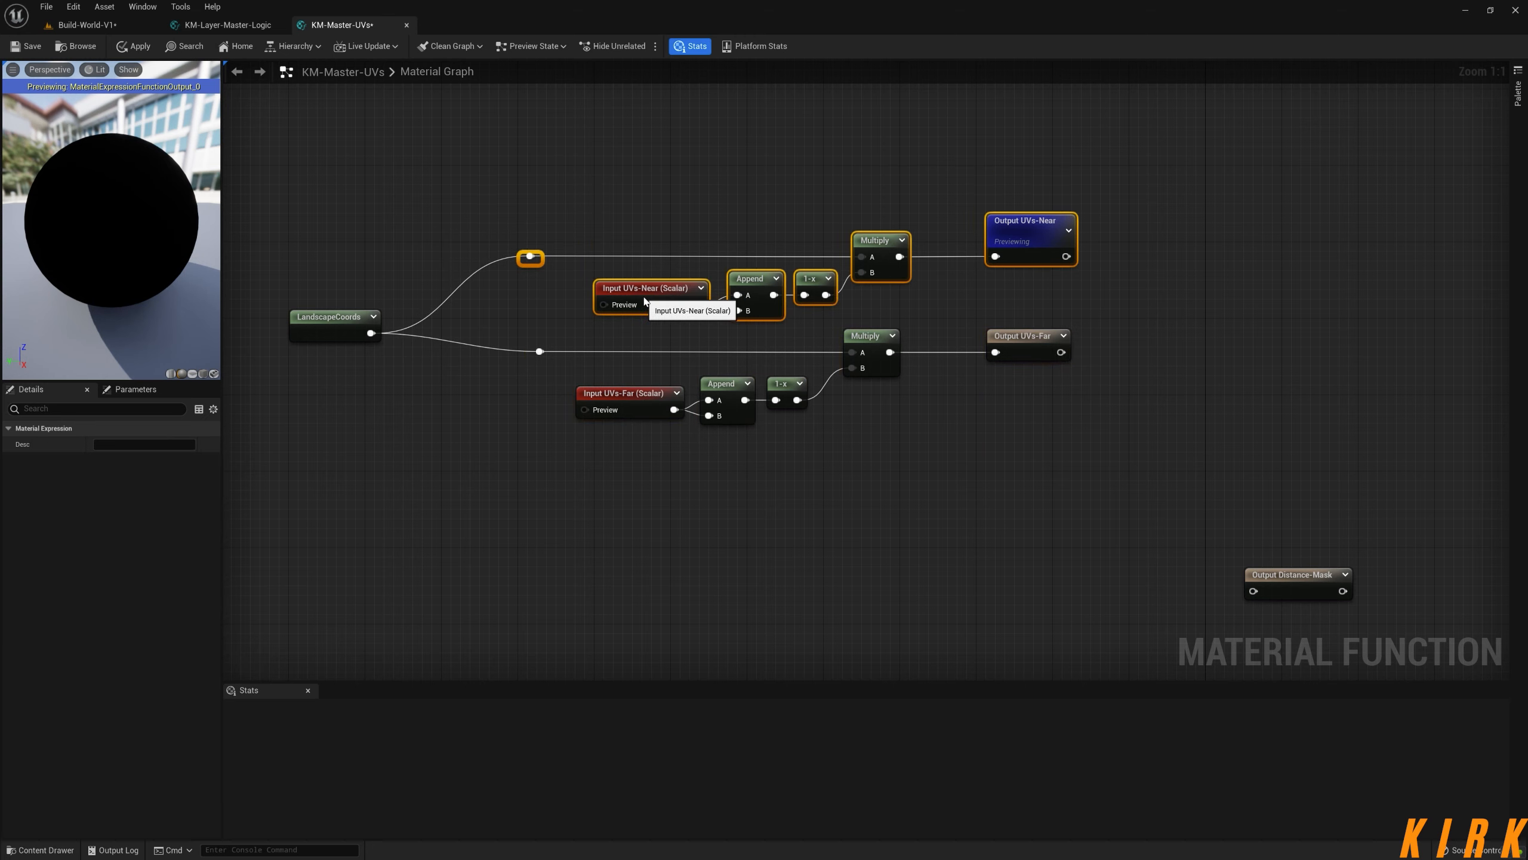
click(577, 187)
drag(364, 323, 480, 299)
click(925, 489)
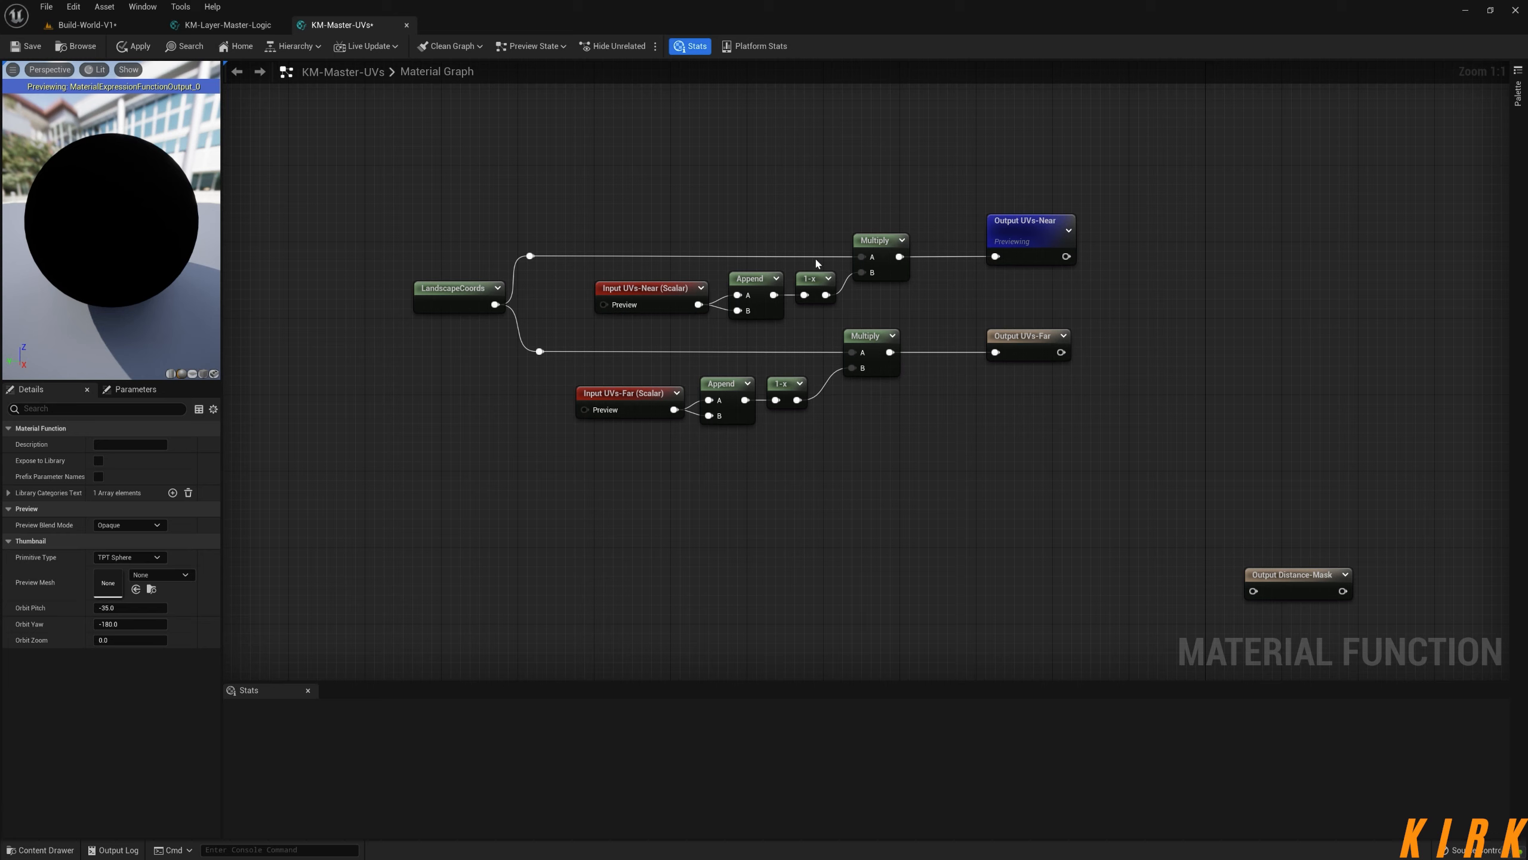
- Place the UVs-Near input, Append and OneMinus nodes above their wire, and tuck the UVs-Far ones closer beneath theirs
drag(817, 263, 631, 222)
click(736, 334)
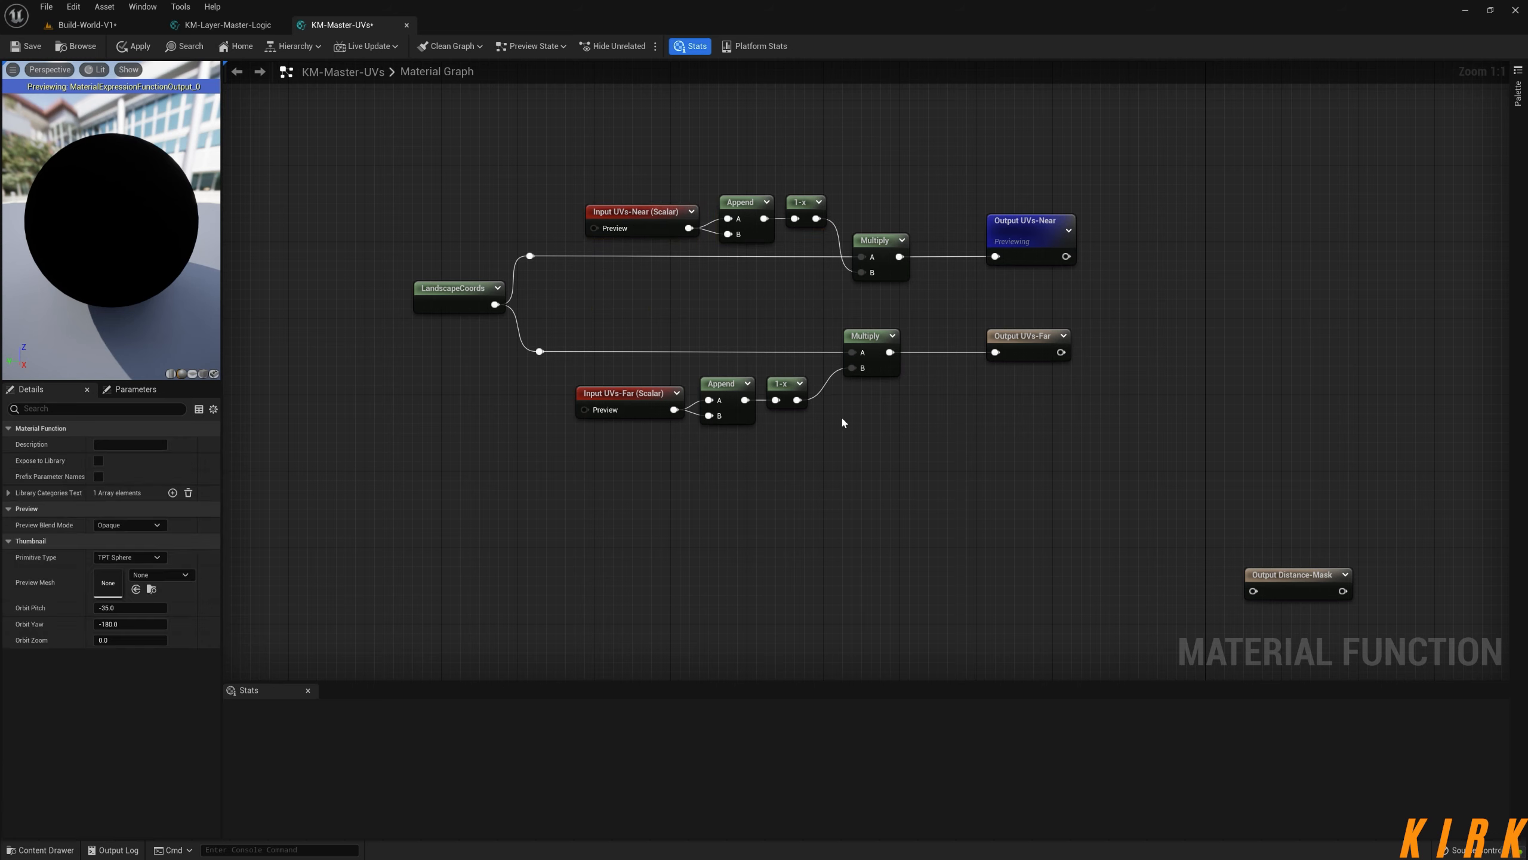
drag(724, 410, 642, 393)
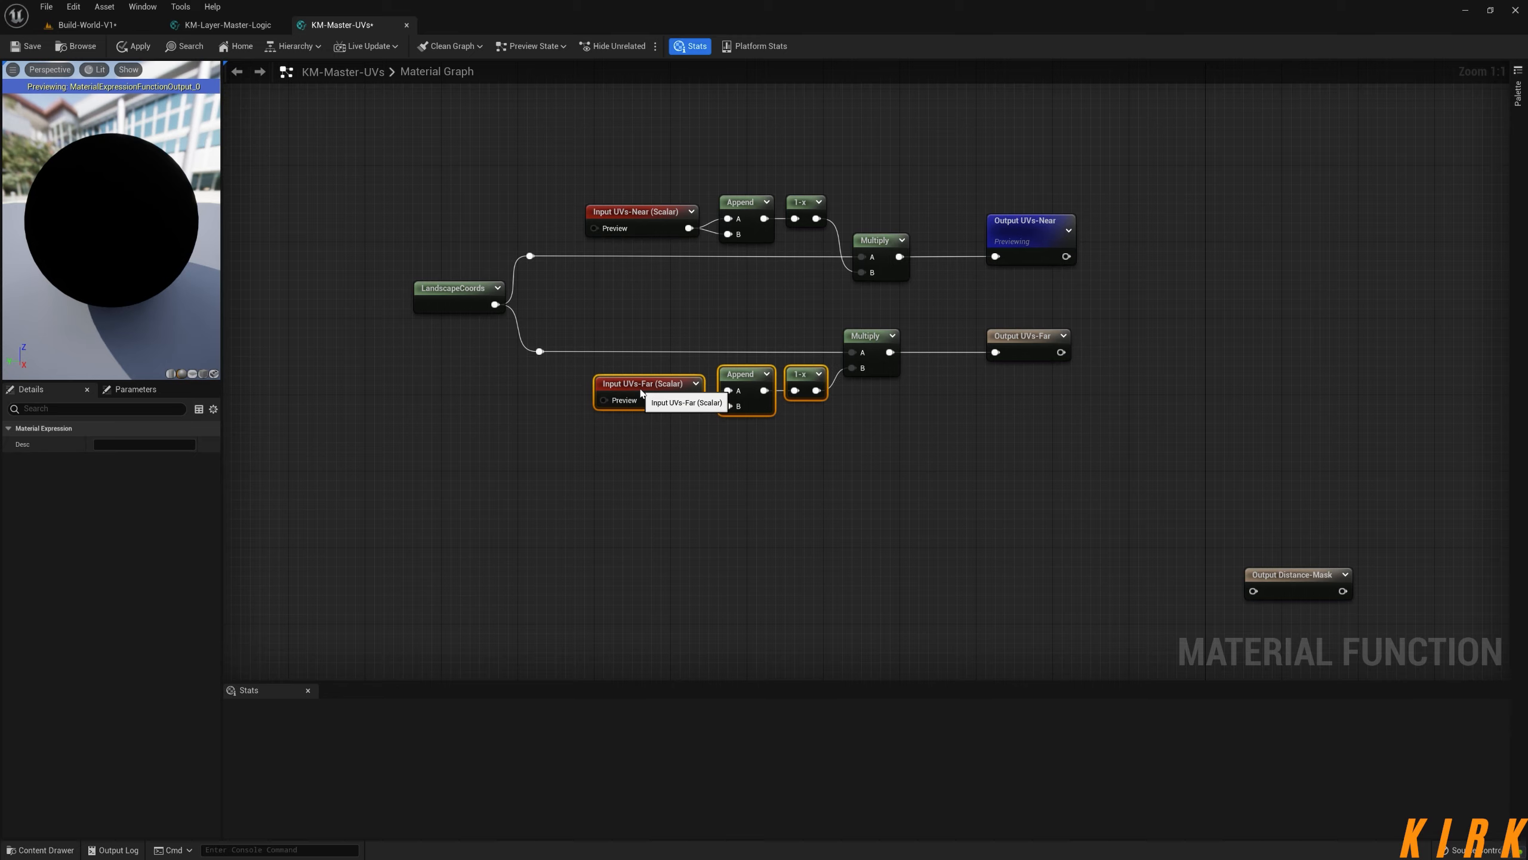
click(896, 489)
- Align the lower reroute point vertically with the upper one and shift LandscapeCoords slightly away from both
right_drag(896, 494, 1091, 382)
right_drag(1106, 373, 969, 411)
scroll(1026, 407, down, 1)
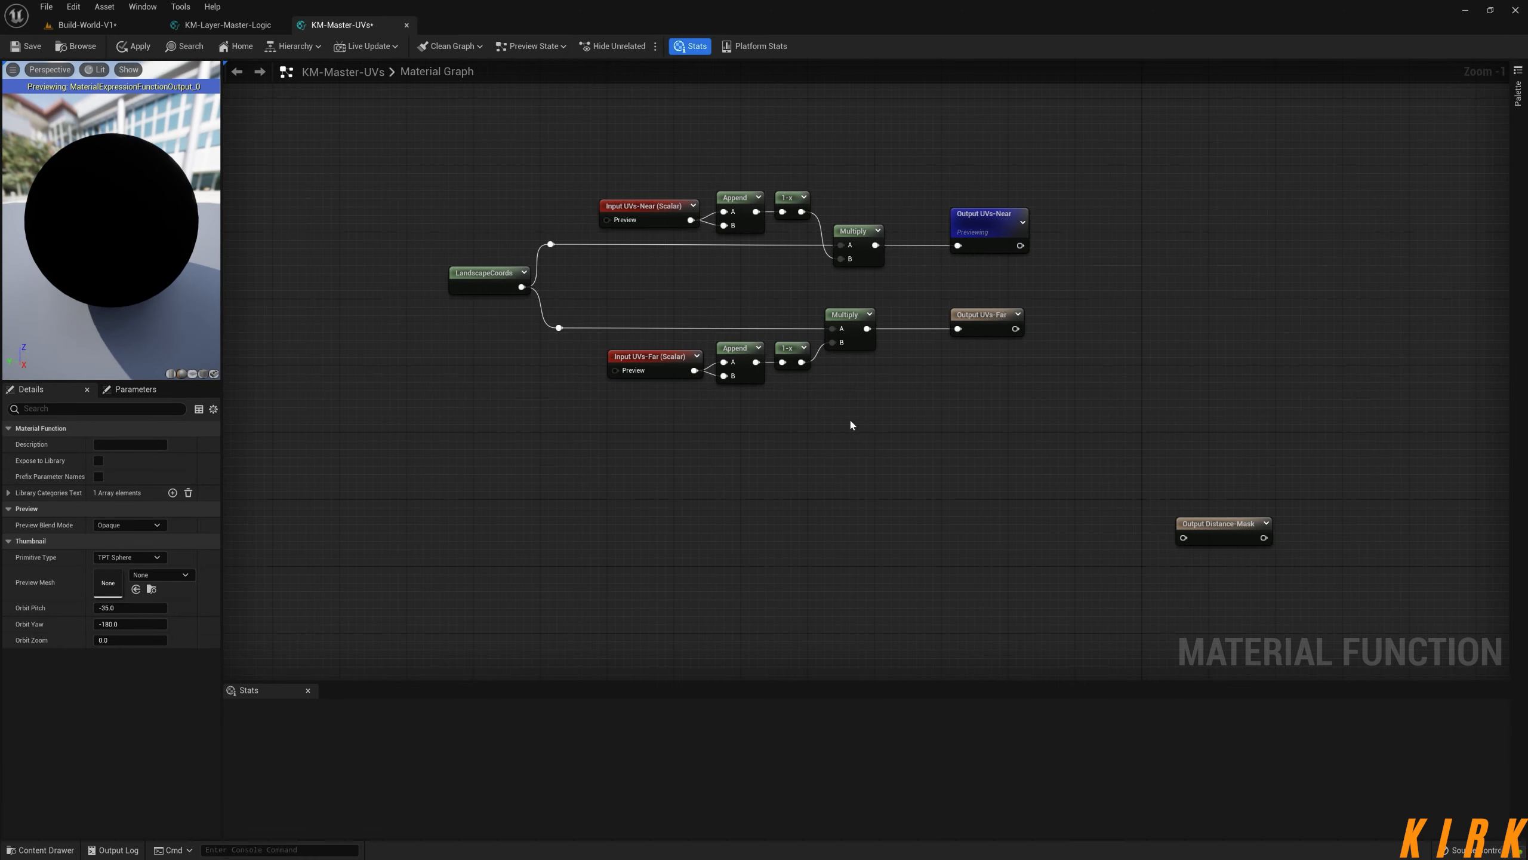
click(565, 330)
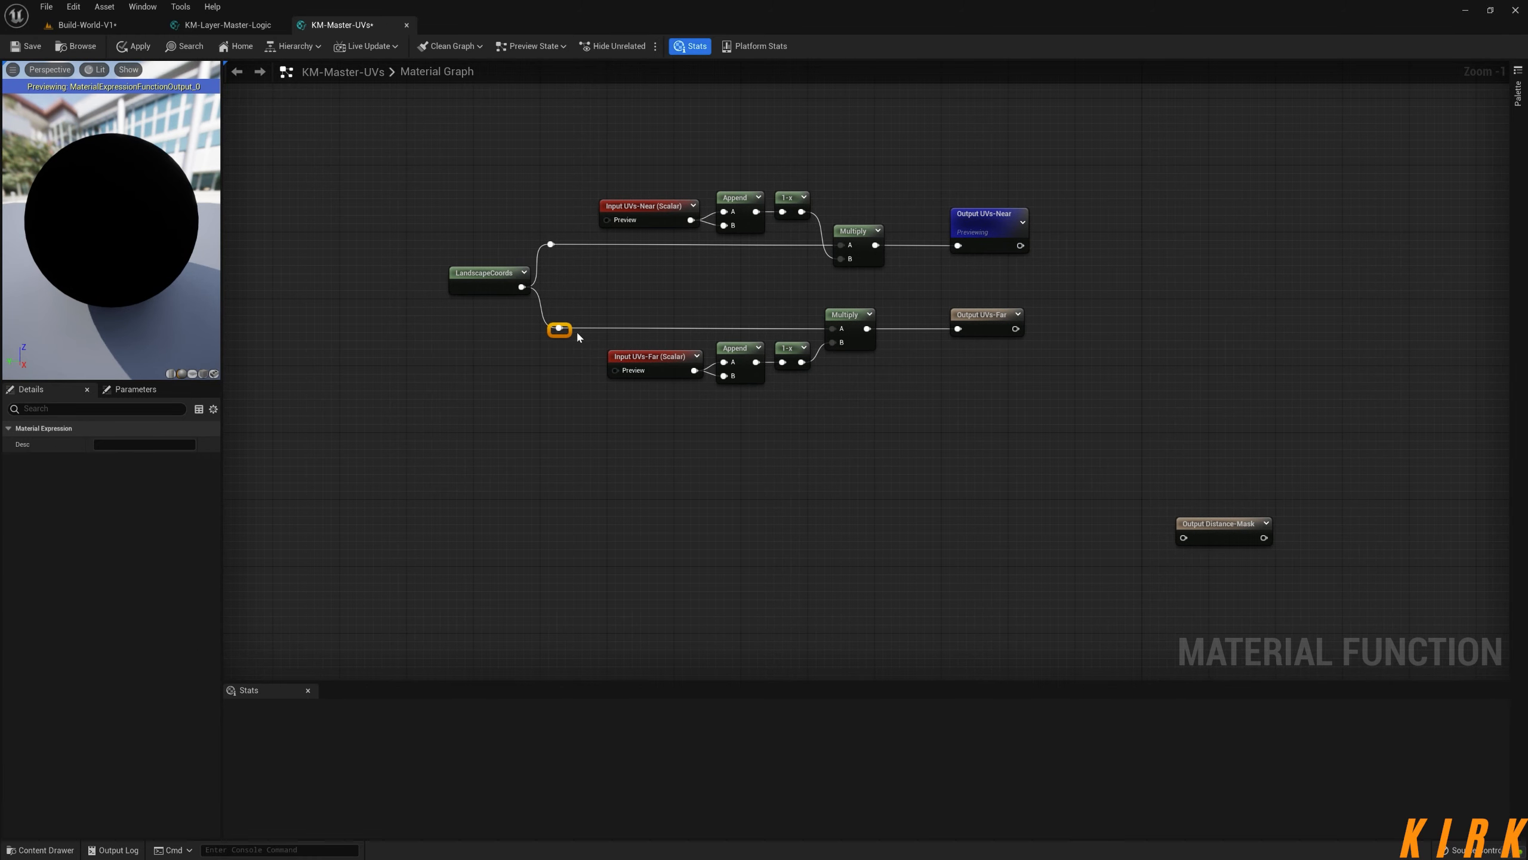
drag(572, 335, 564, 335)
click(503, 274)
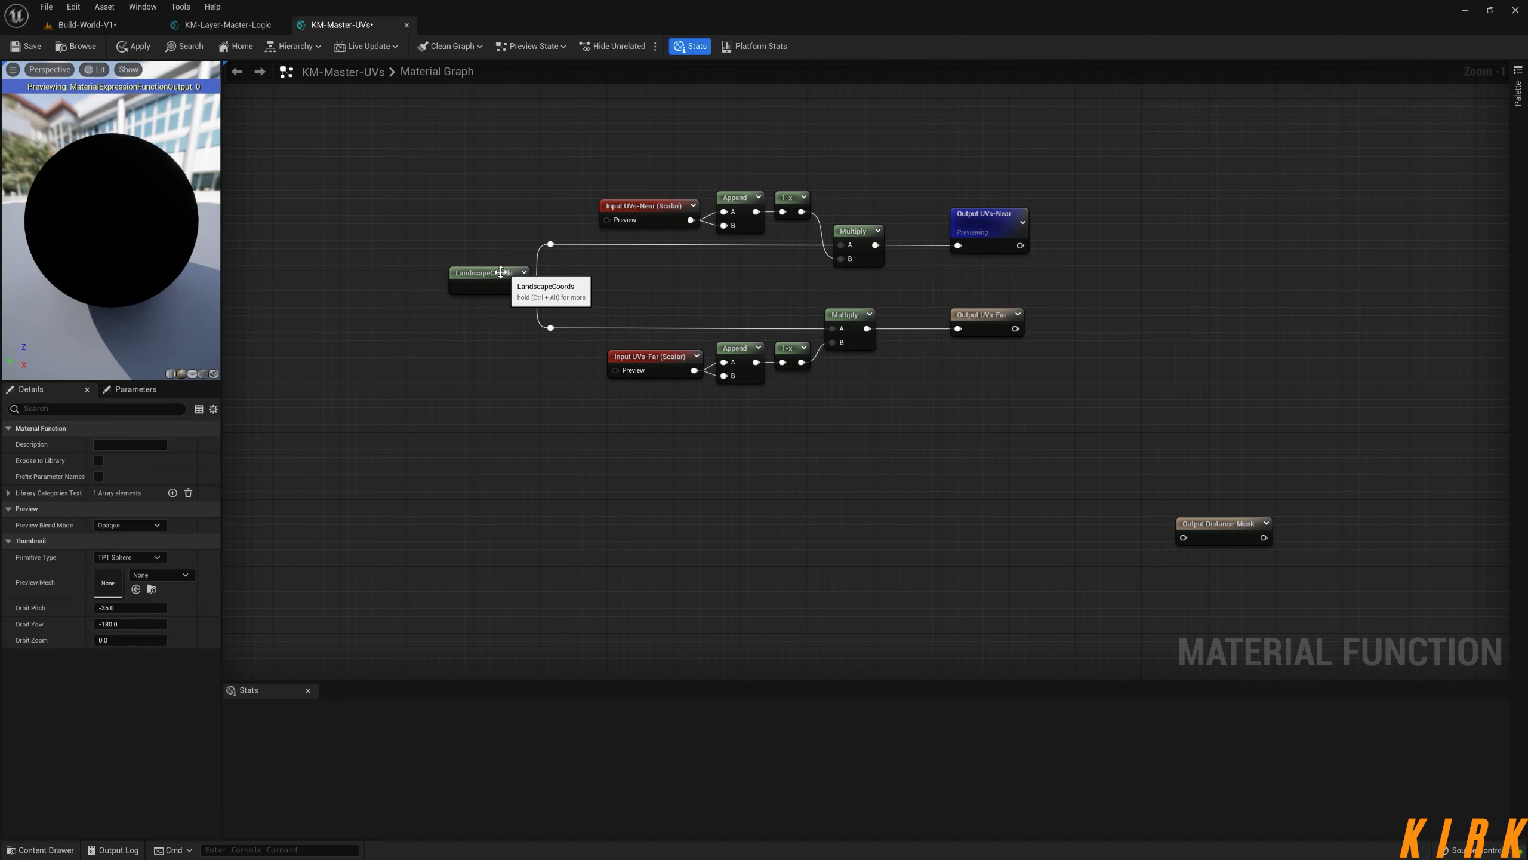
drag(504, 274, 495, 274)
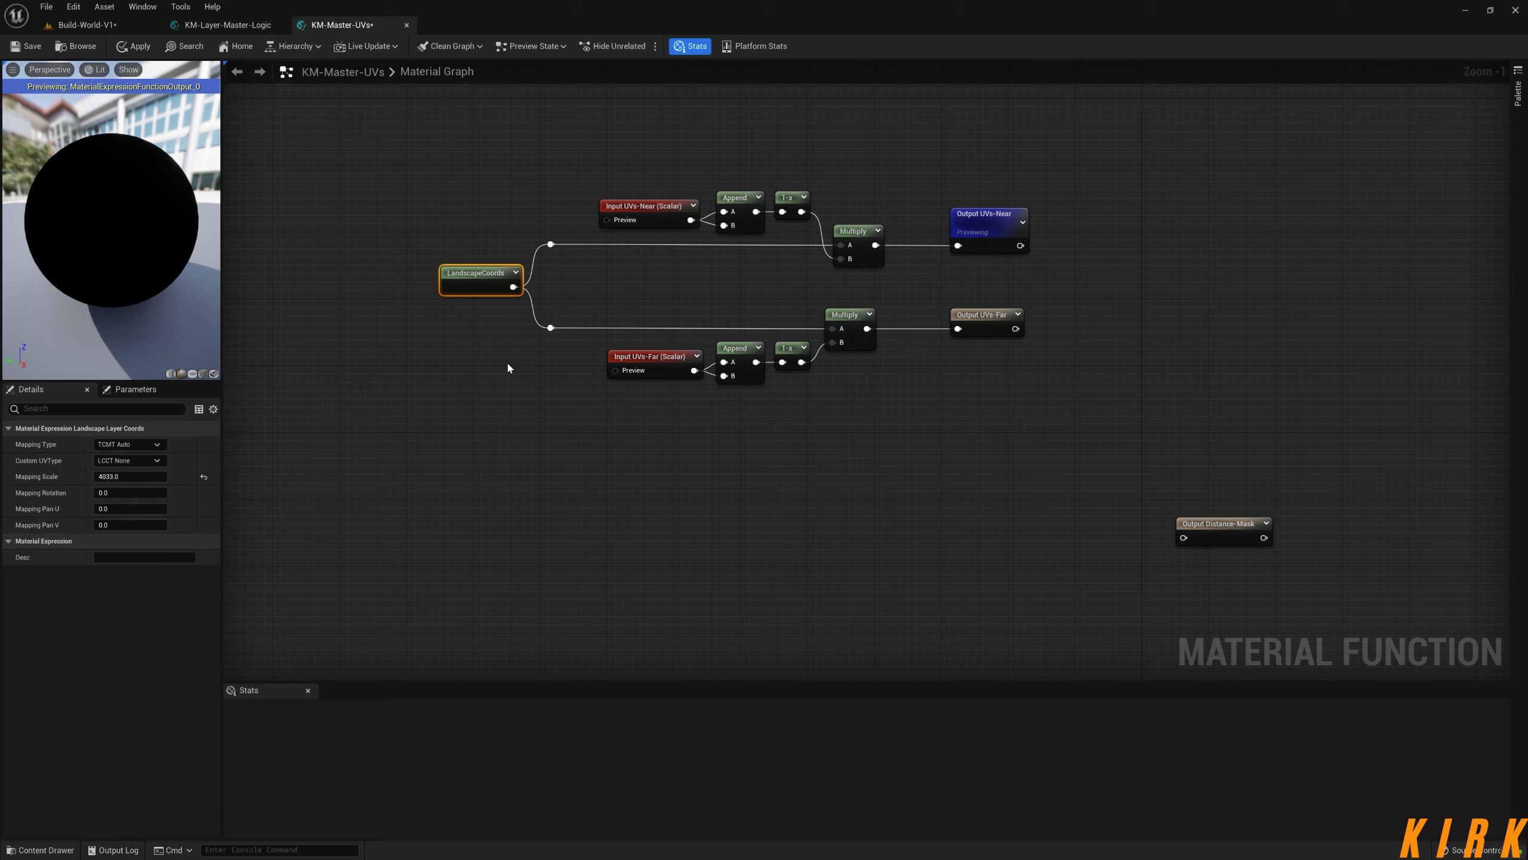
- Enclose LandscapeCoords and both the UVs-Near and UVs-Far chains in a comment titled UV-Tilling
scroll(923, 395, down, 1)
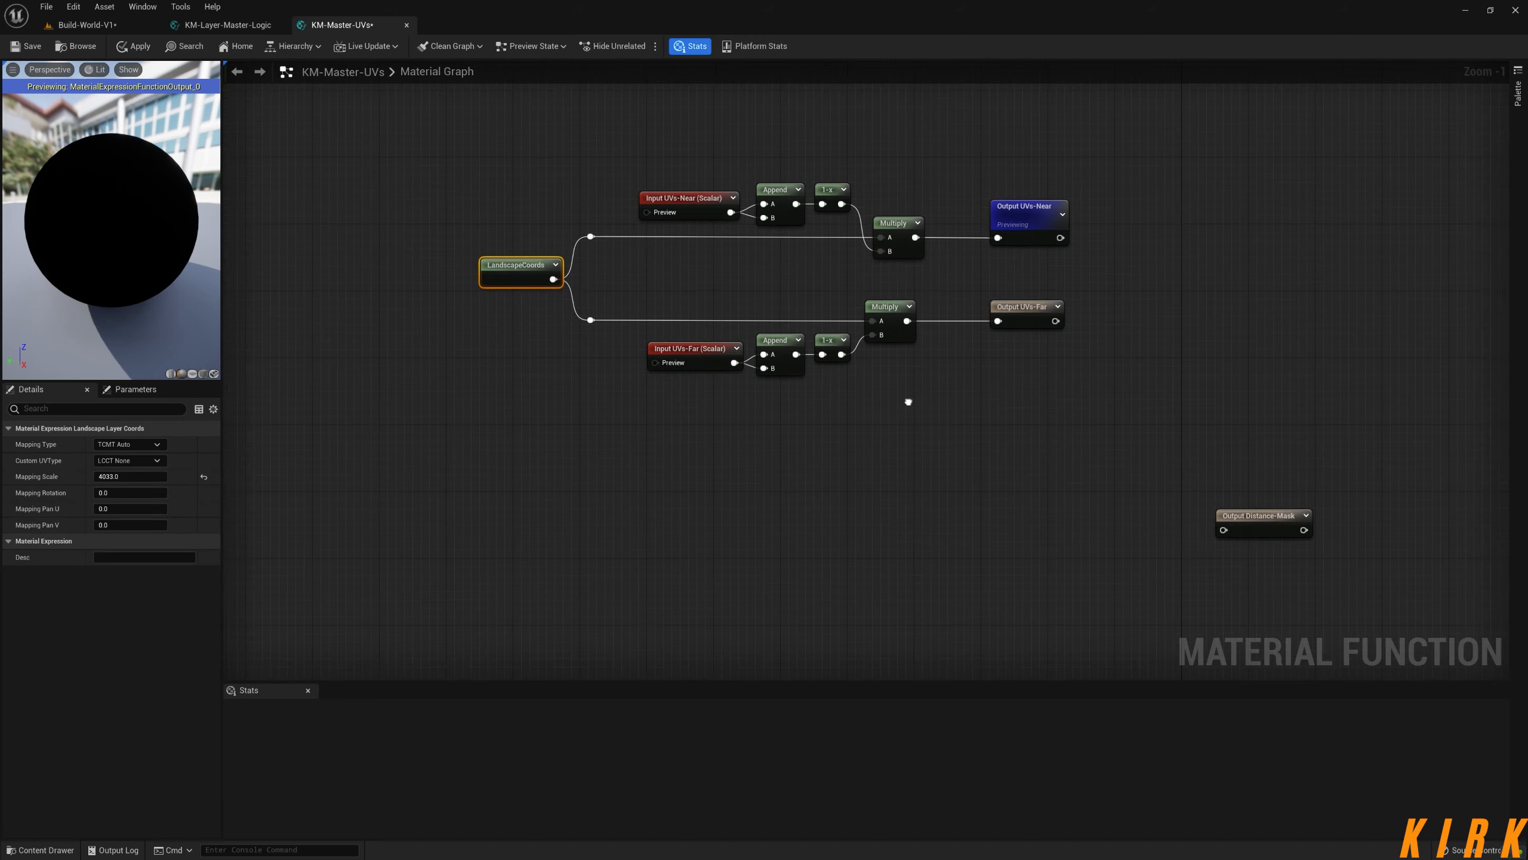
right_drag(878, 482, 929, 455)
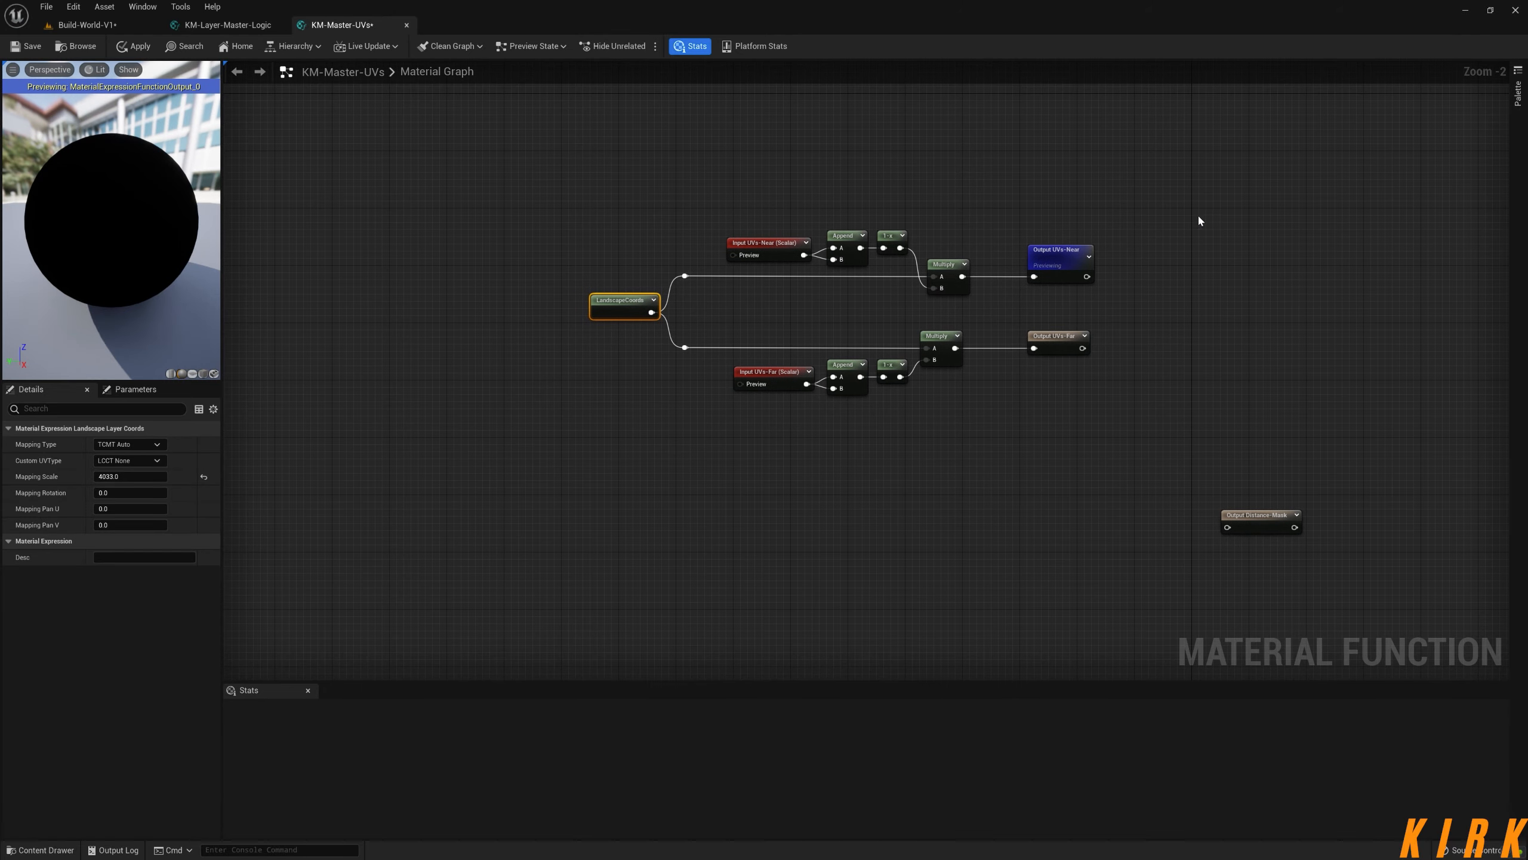
drag(1175, 152, 512, 422)
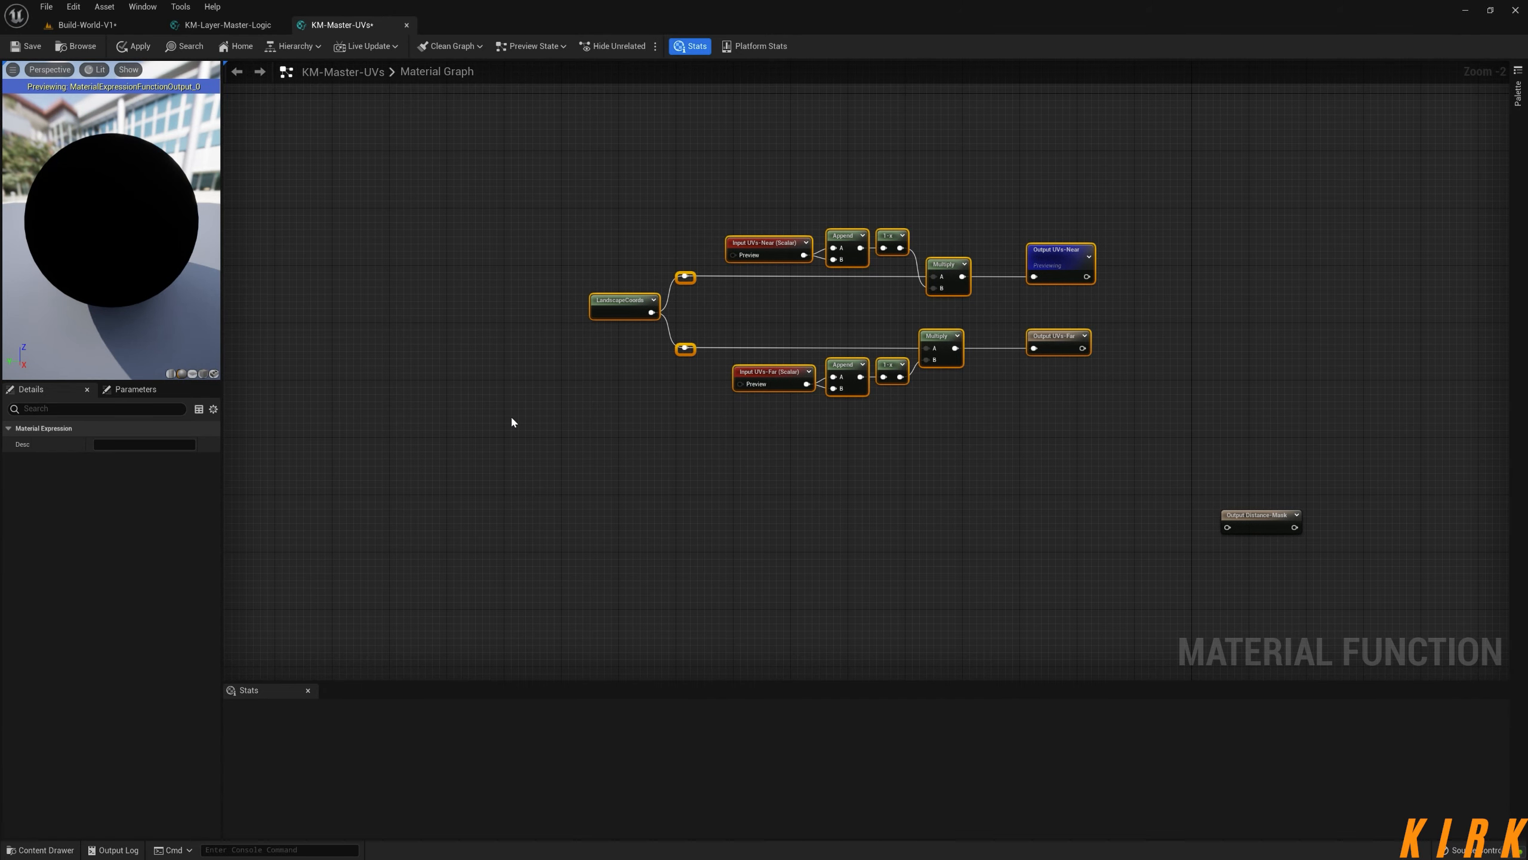
key(c)
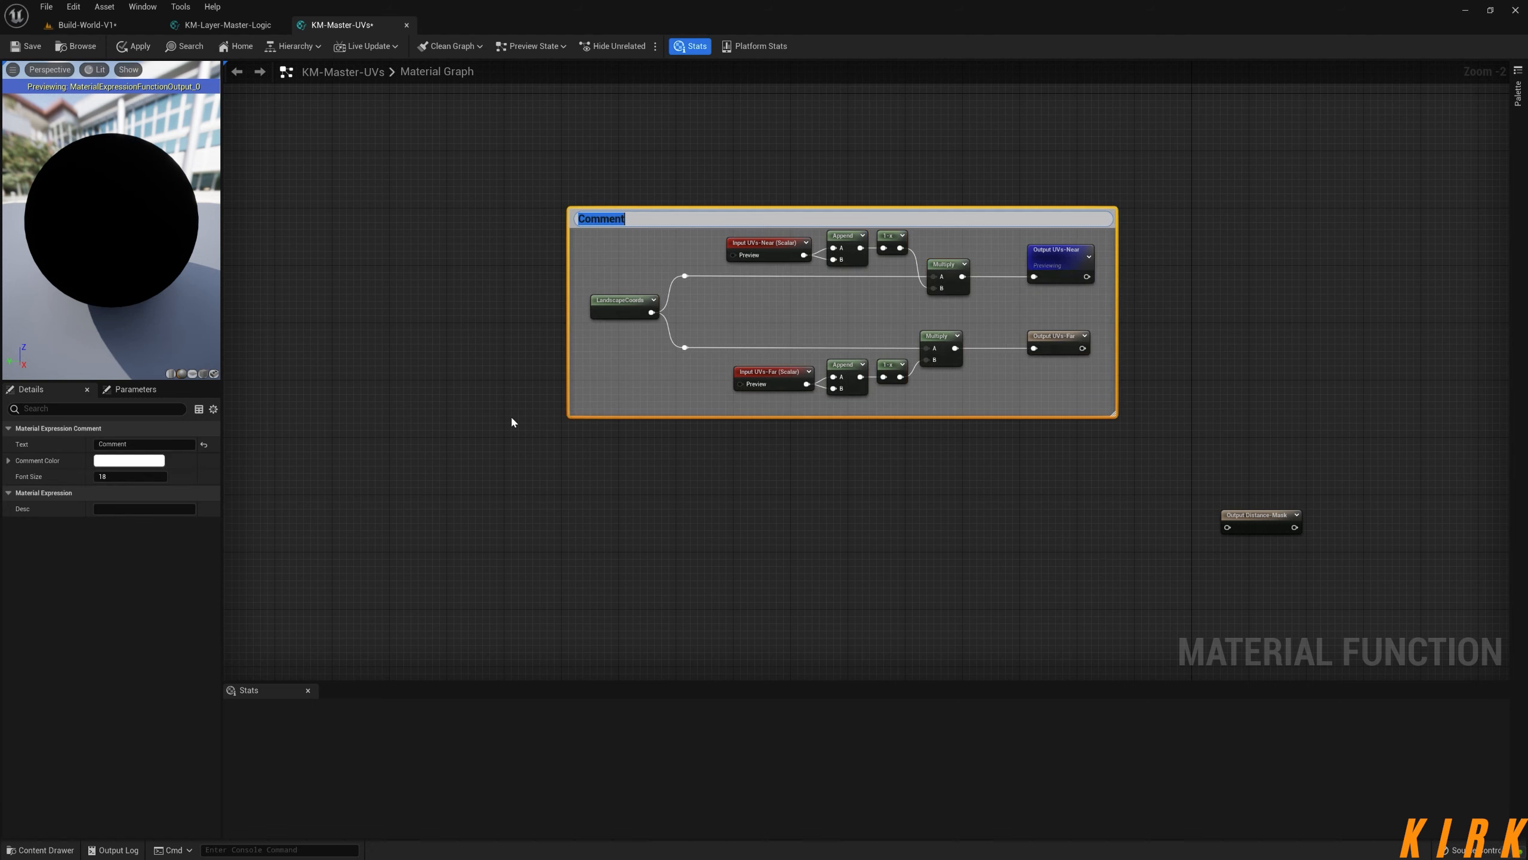
text(UV-Tilling)
- Set the UV-Tilling comment's font size to 25 and its colour to bright blue, hex sRGB 0092FFFF
click(135, 477)
text(25)
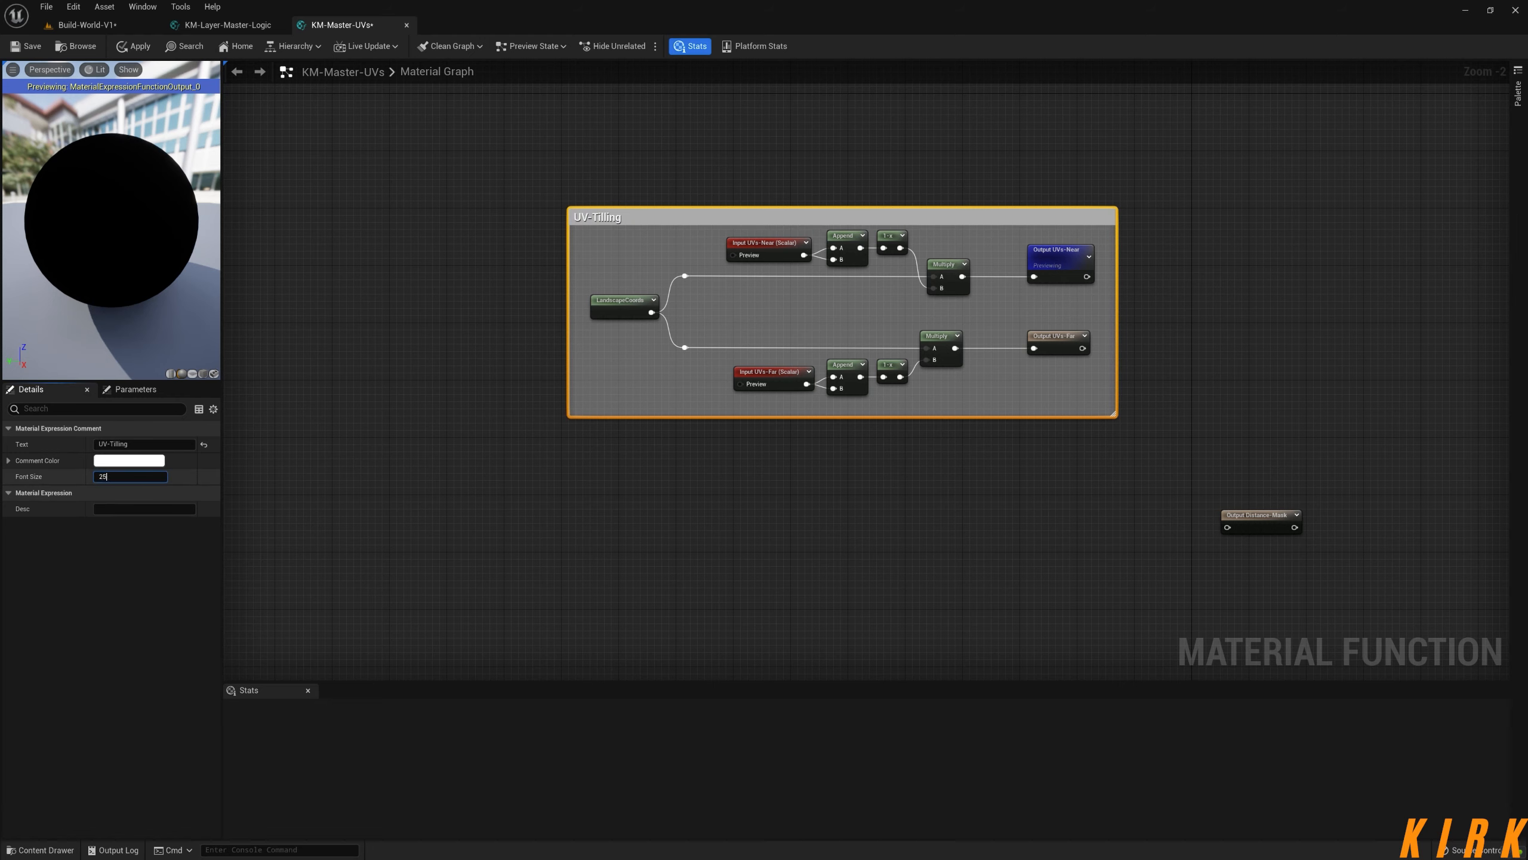
click(136, 458)
drag(184, 538, 151, 509)
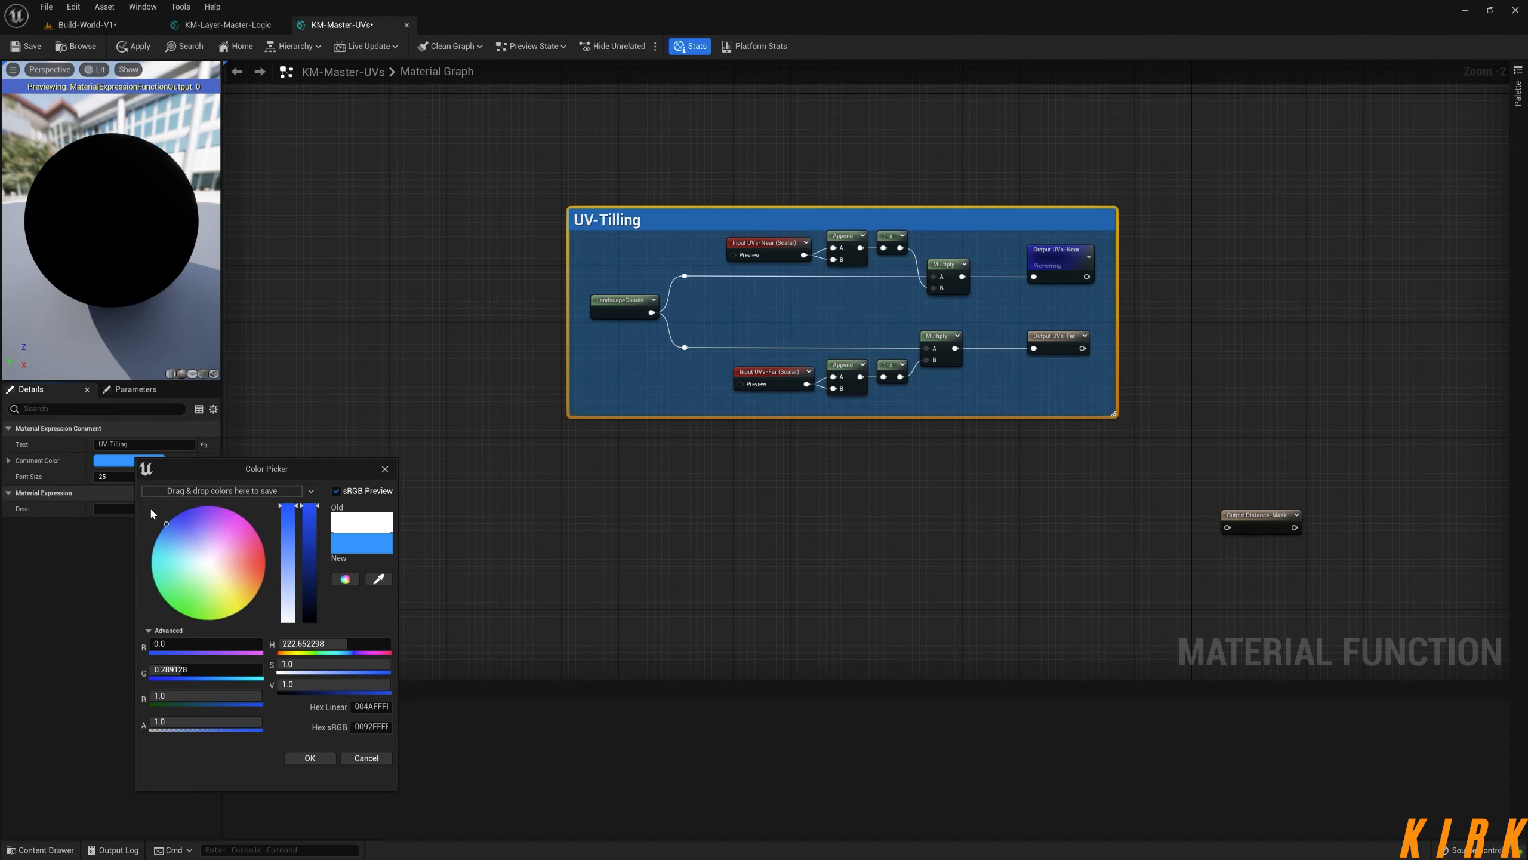
click(308, 758)
- Move the Distance-Mask output beneath the UV-Tilling comment, roughly in line with the UVs-Far output
right_drag(797, 561, 756, 317)
drag(1088, 340, 887, 381)
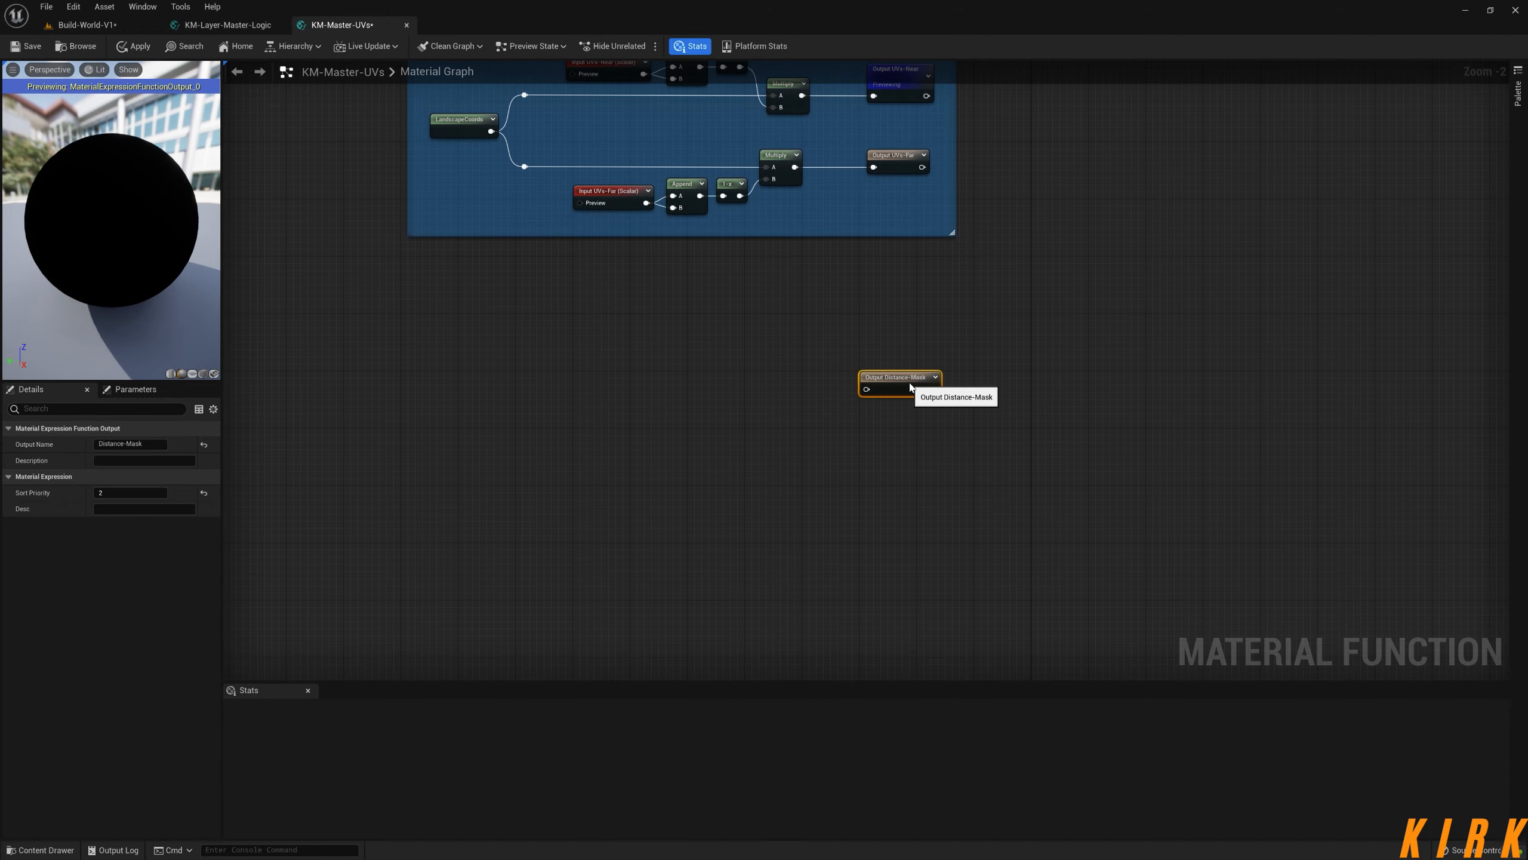
right_drag(549, 387, 741, 387)
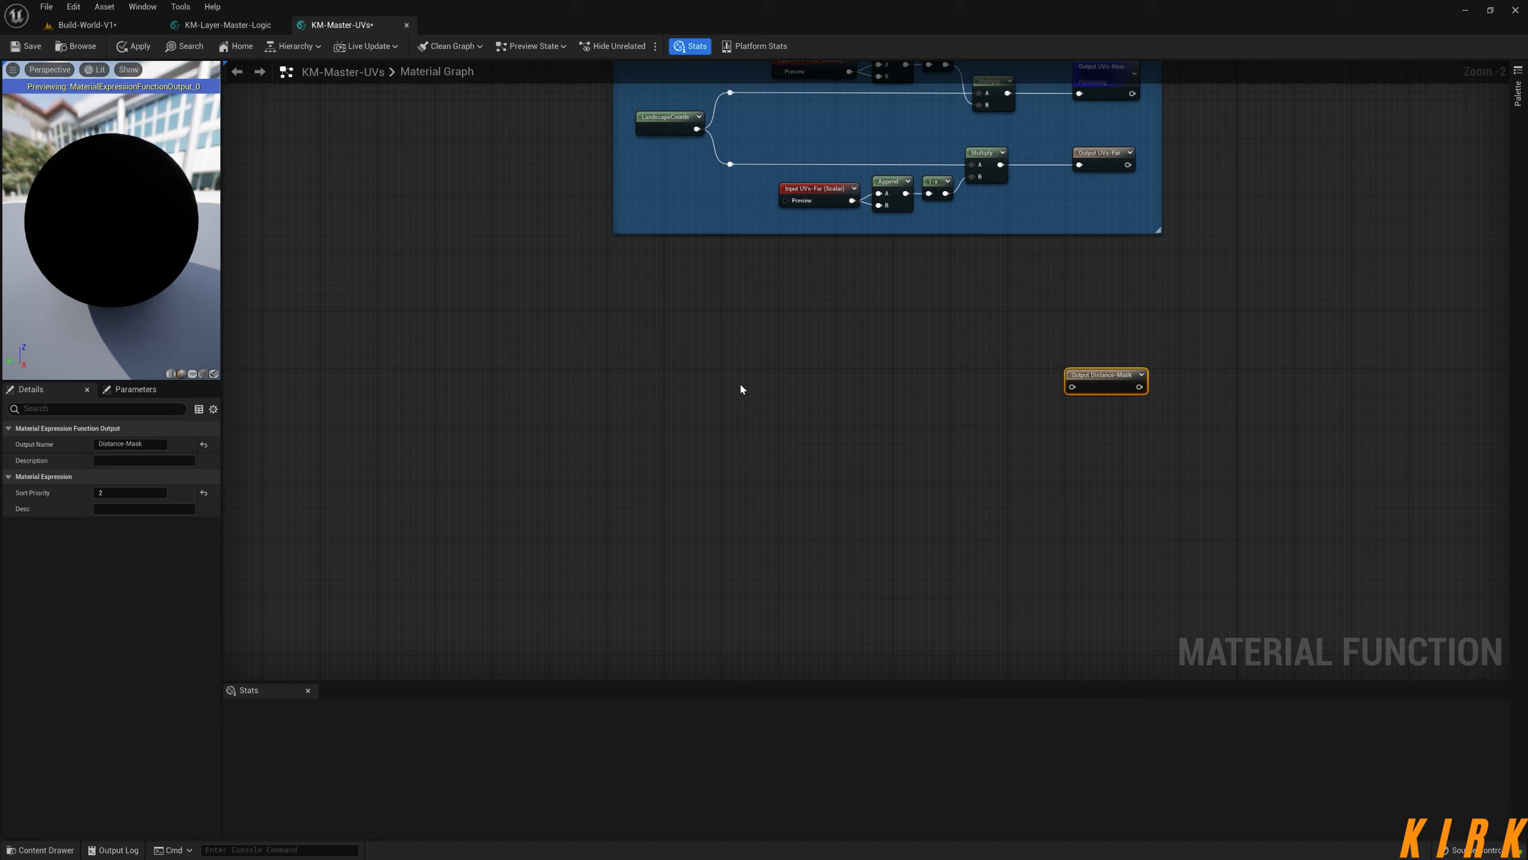
mouse_move(1110, 375)
mouse_down()
mouse_move(1132, 368)
mouse_move(1117, 382)
mouse_up()
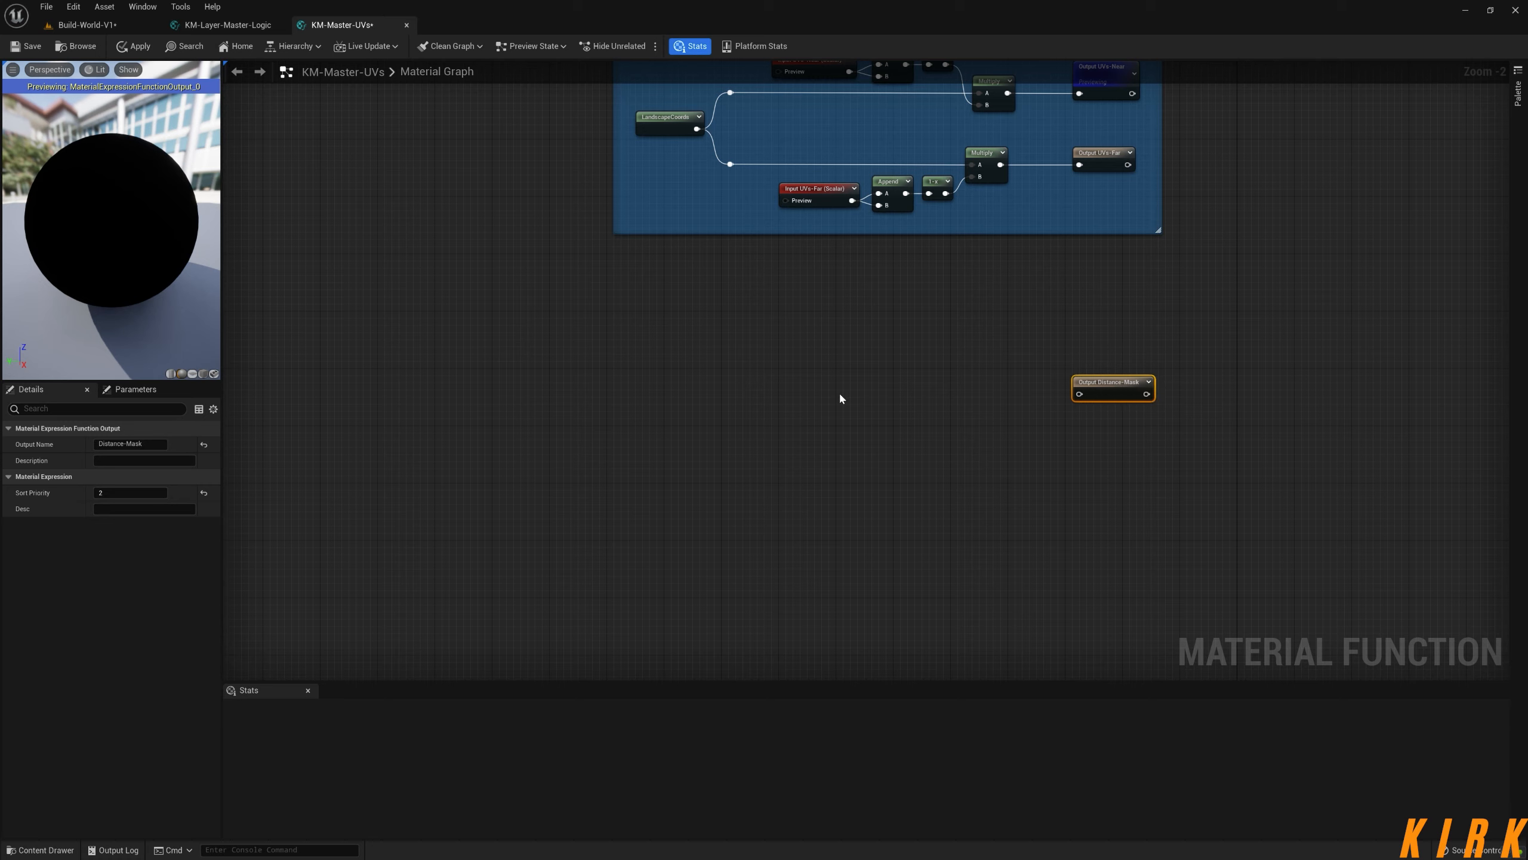
right_drag(840, 398, 618, 399)
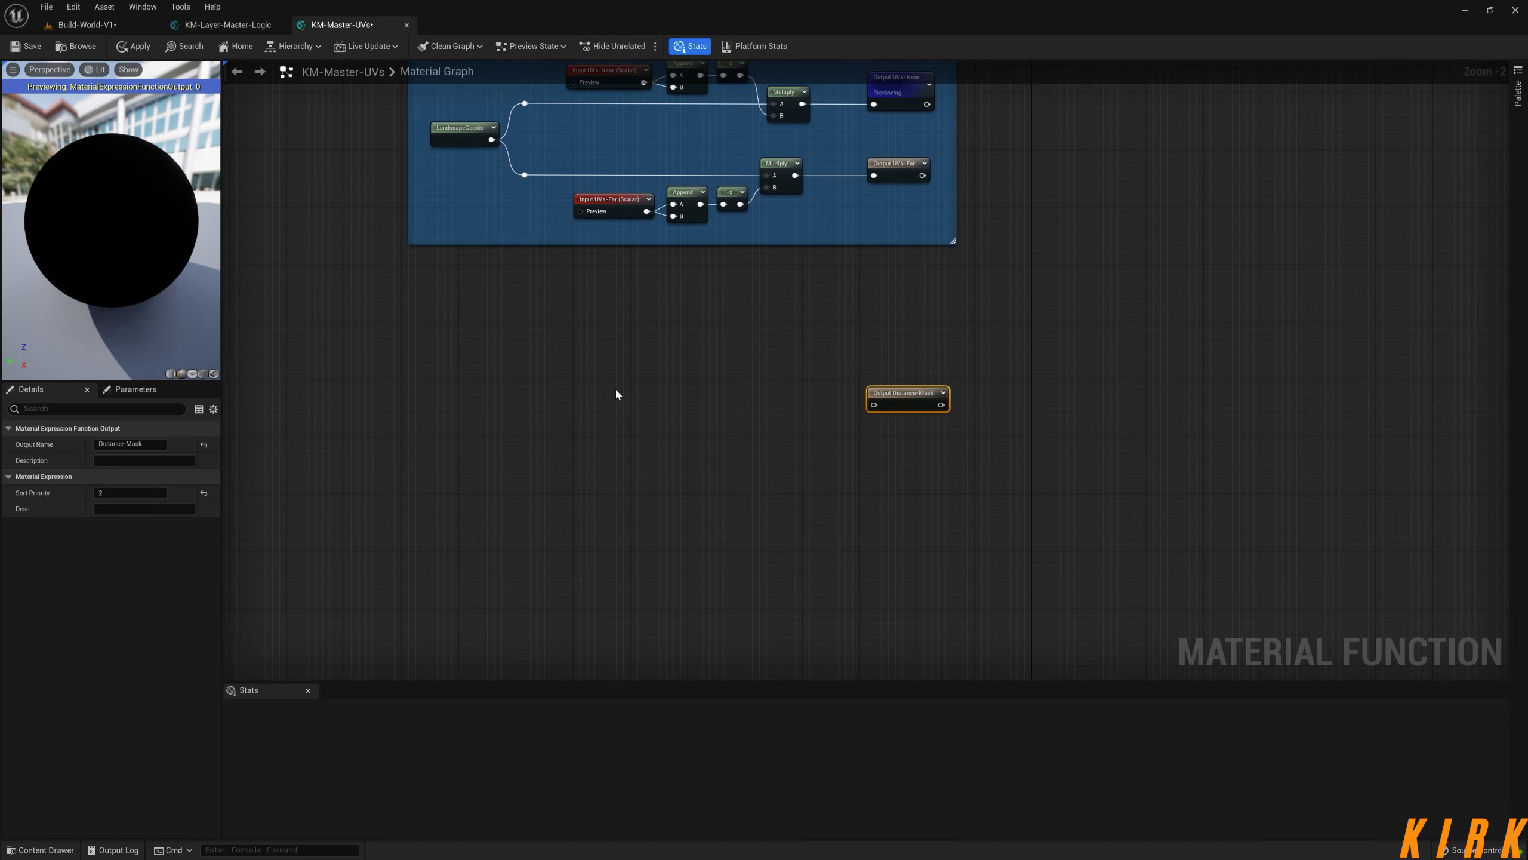
right_drag(645, 387, 733, 397)
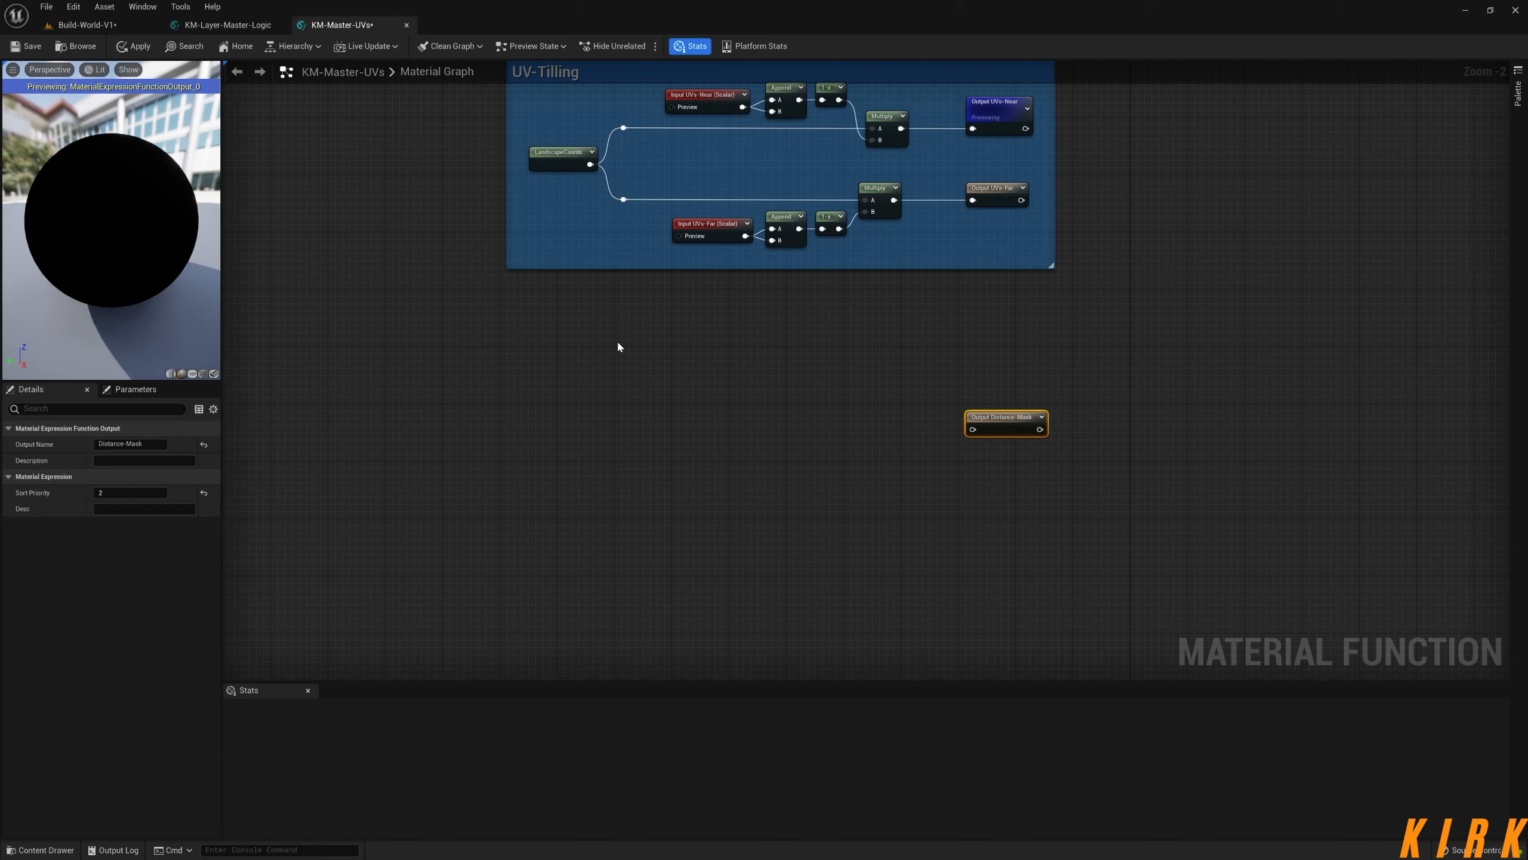
- Add a PixelDepth node below the UV-Tilling comment, near the comment's lower-left corner
right_click(566, 348)
text(pixel)
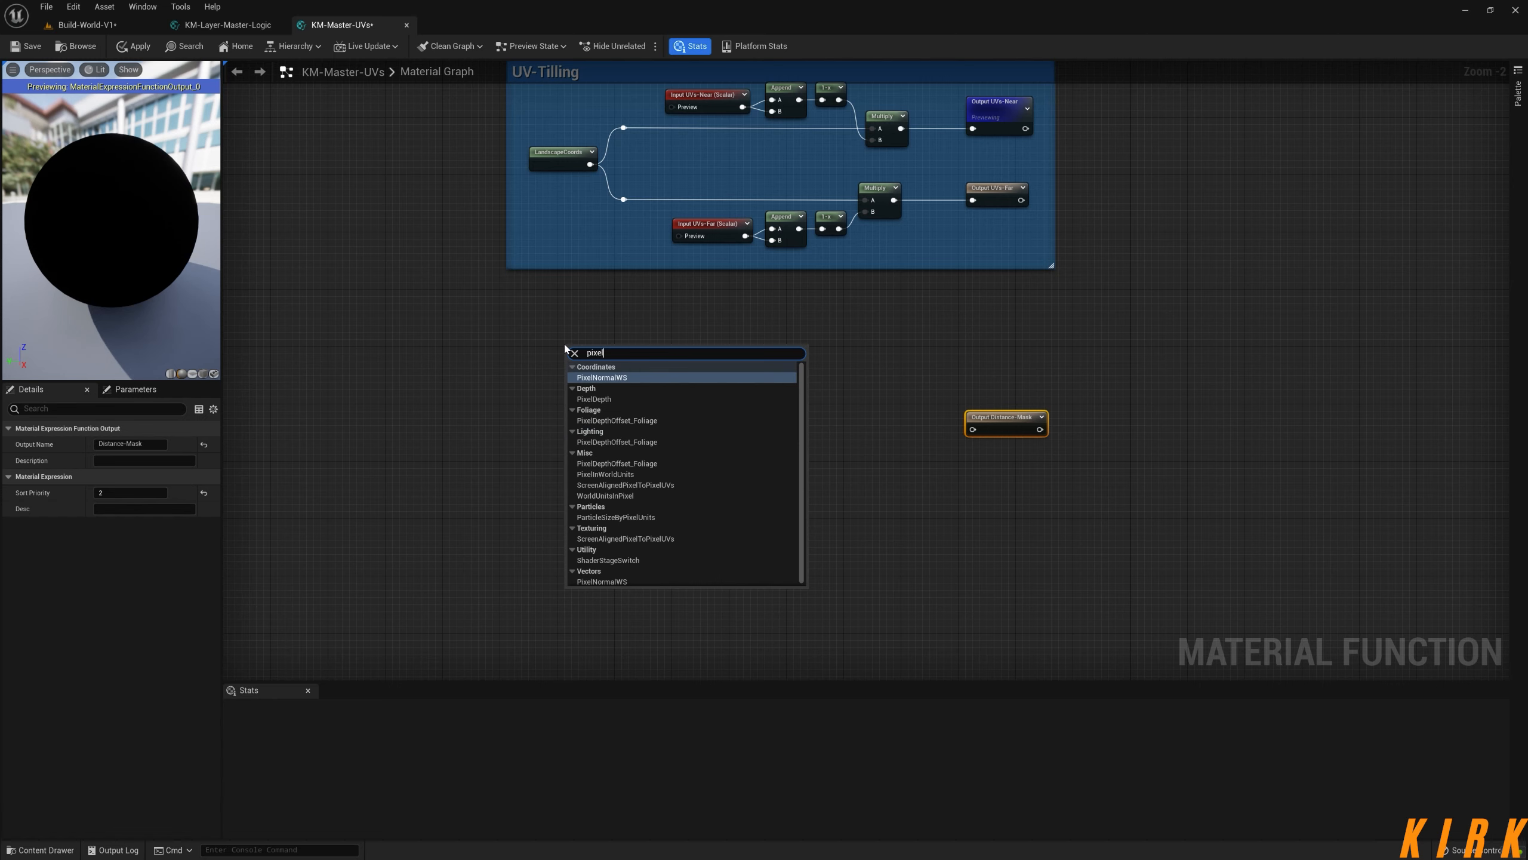
key(Down)
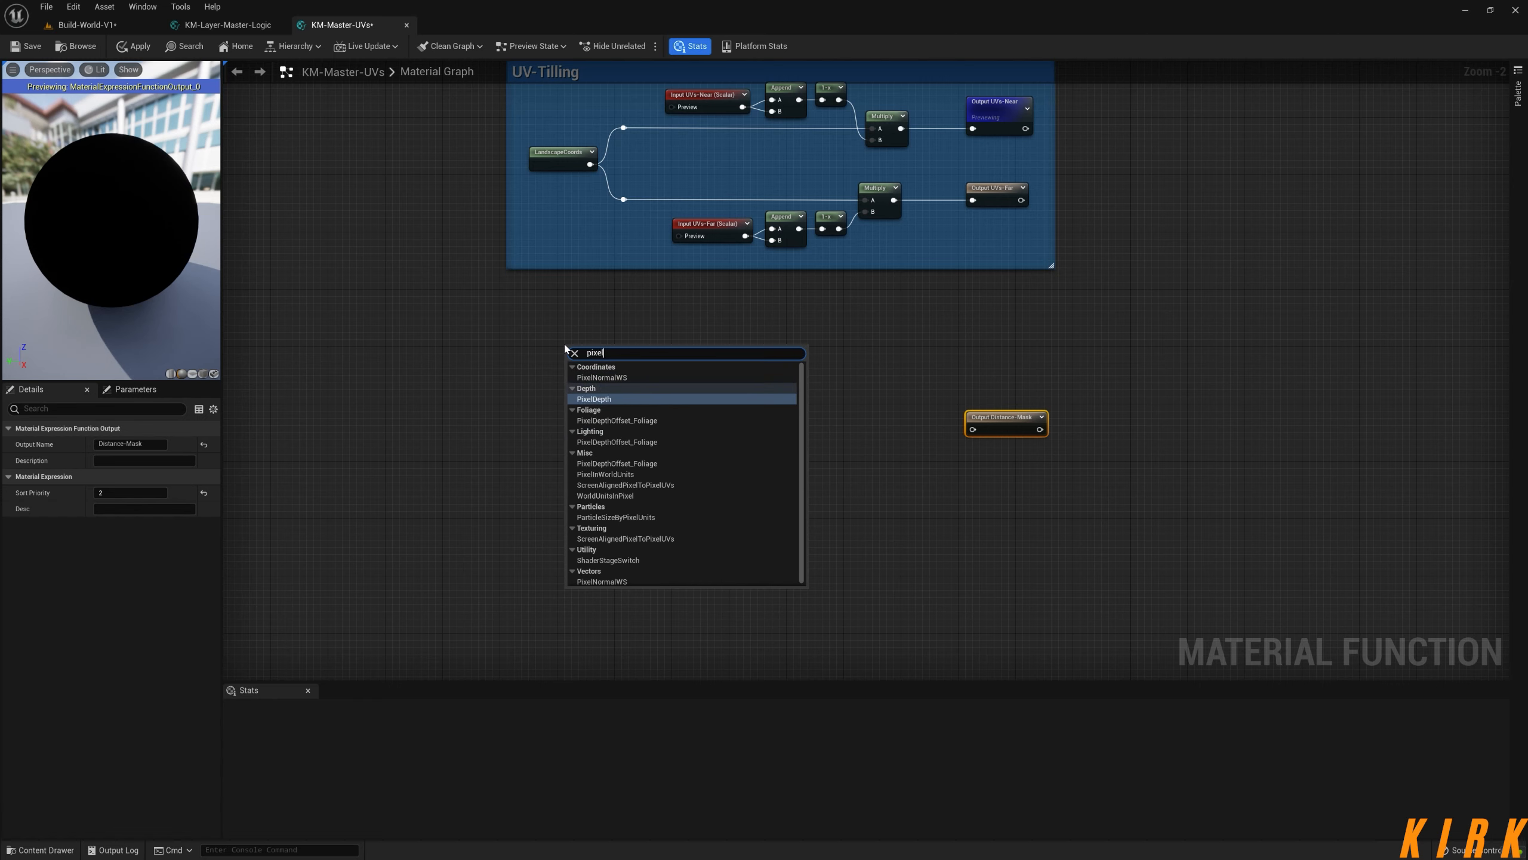
key(Return)
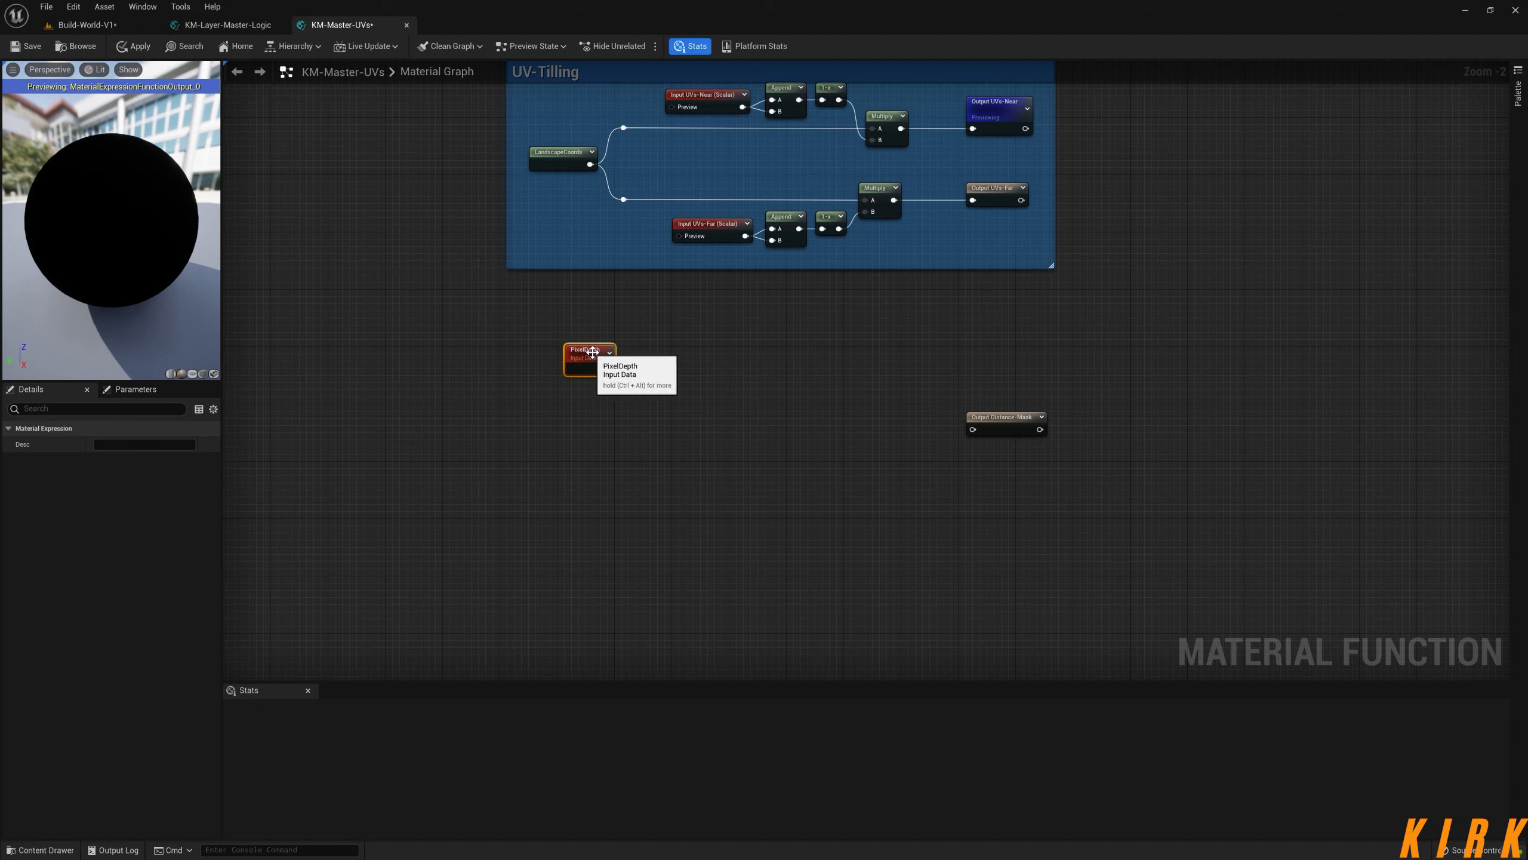
drag(565, 348, 529, 322)
right_click(554, 431)
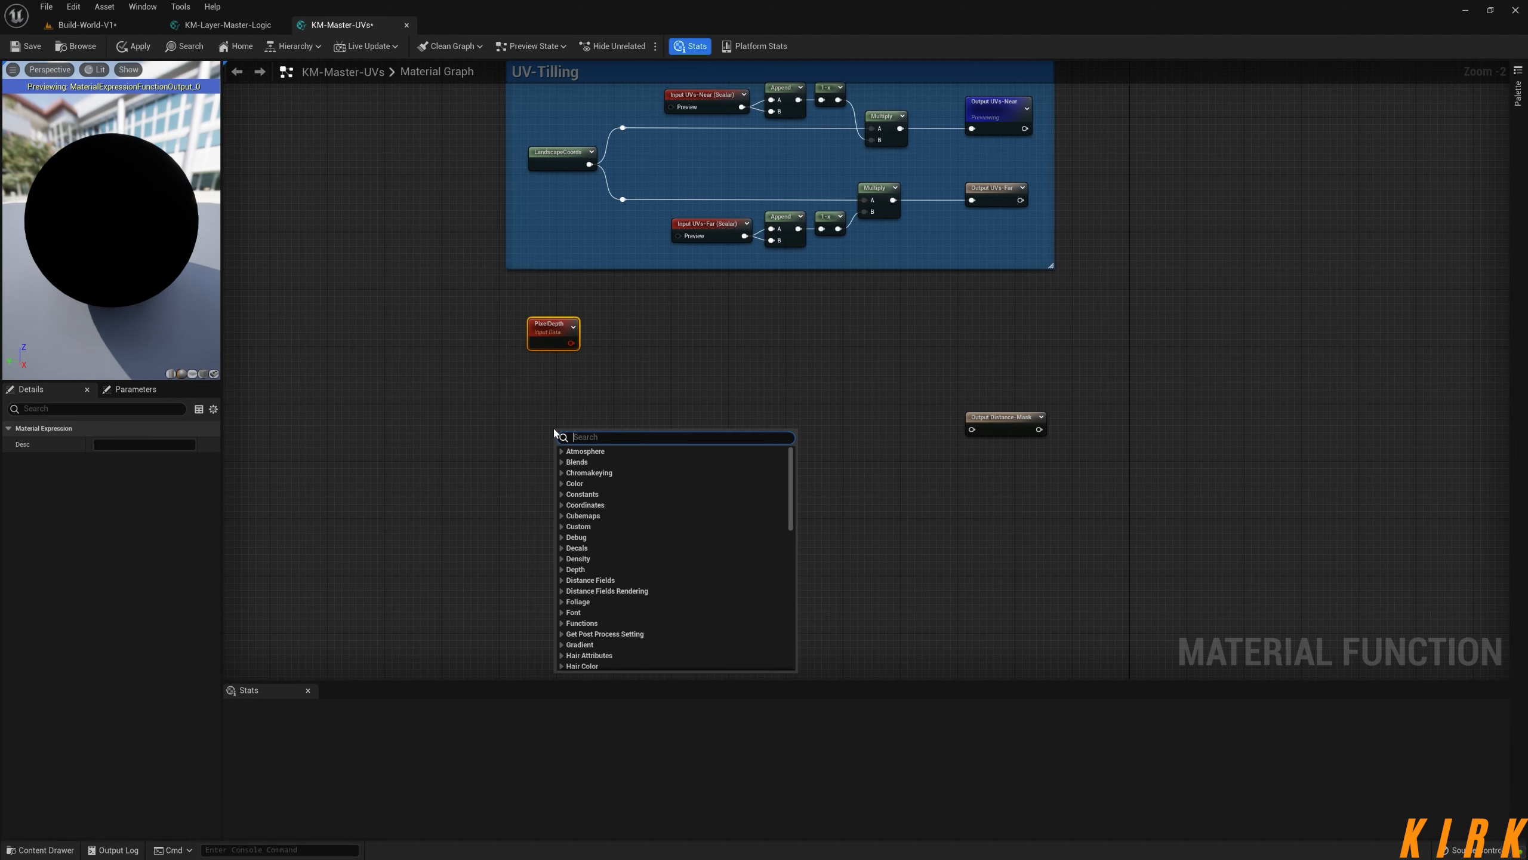
text(pix)
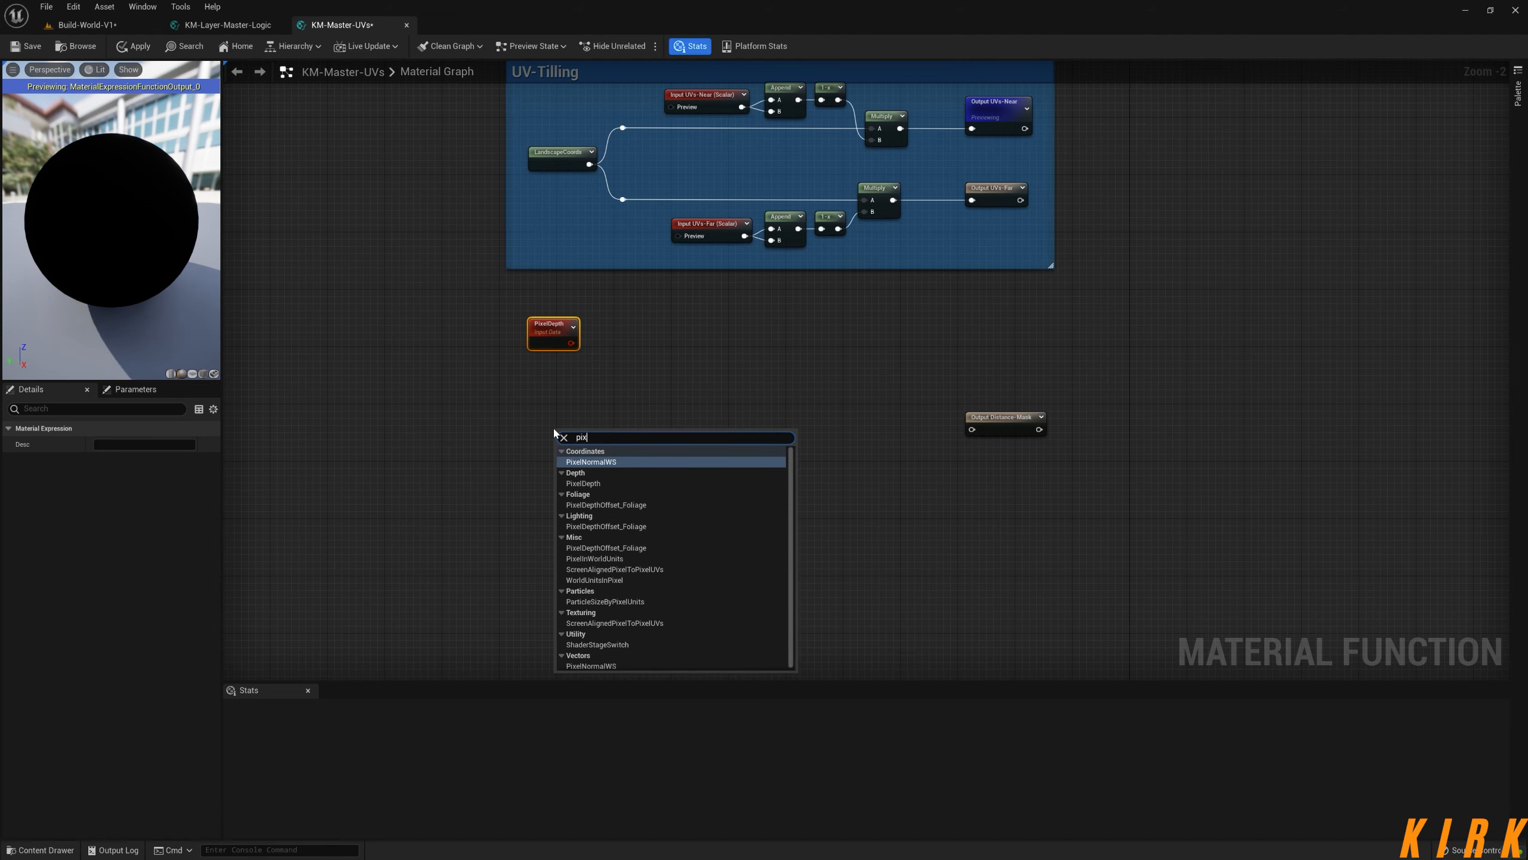
key(Down)
key(Down)
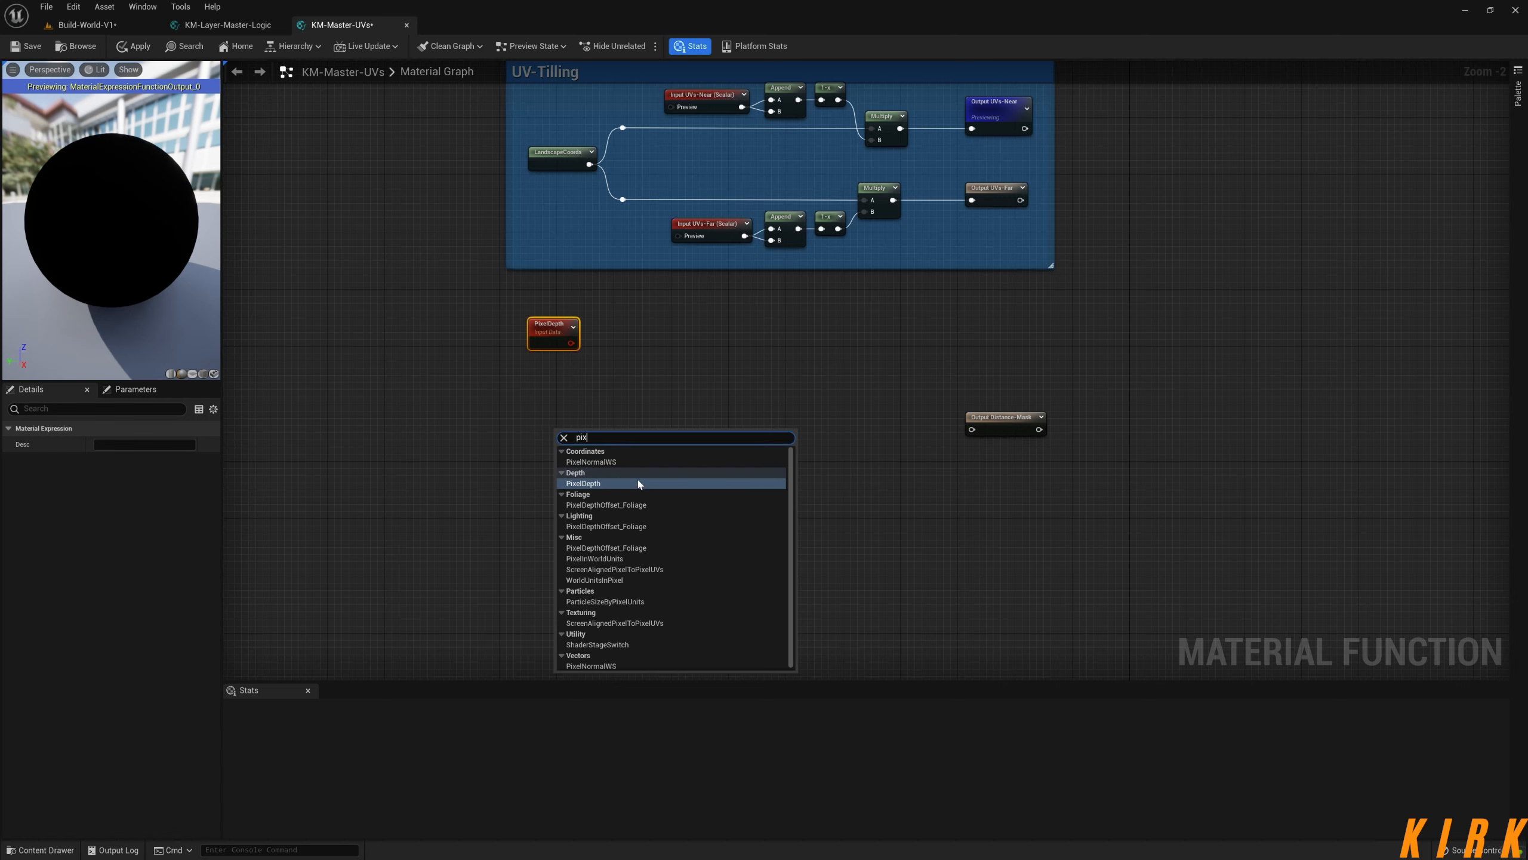
click(655, 379)
- Move PixelDepth farther from the Distance-Mask output and connect it to input A of a new Subtract node
drag(545, 328, 486, 340)
right_drag(609, 391, 654, 407)
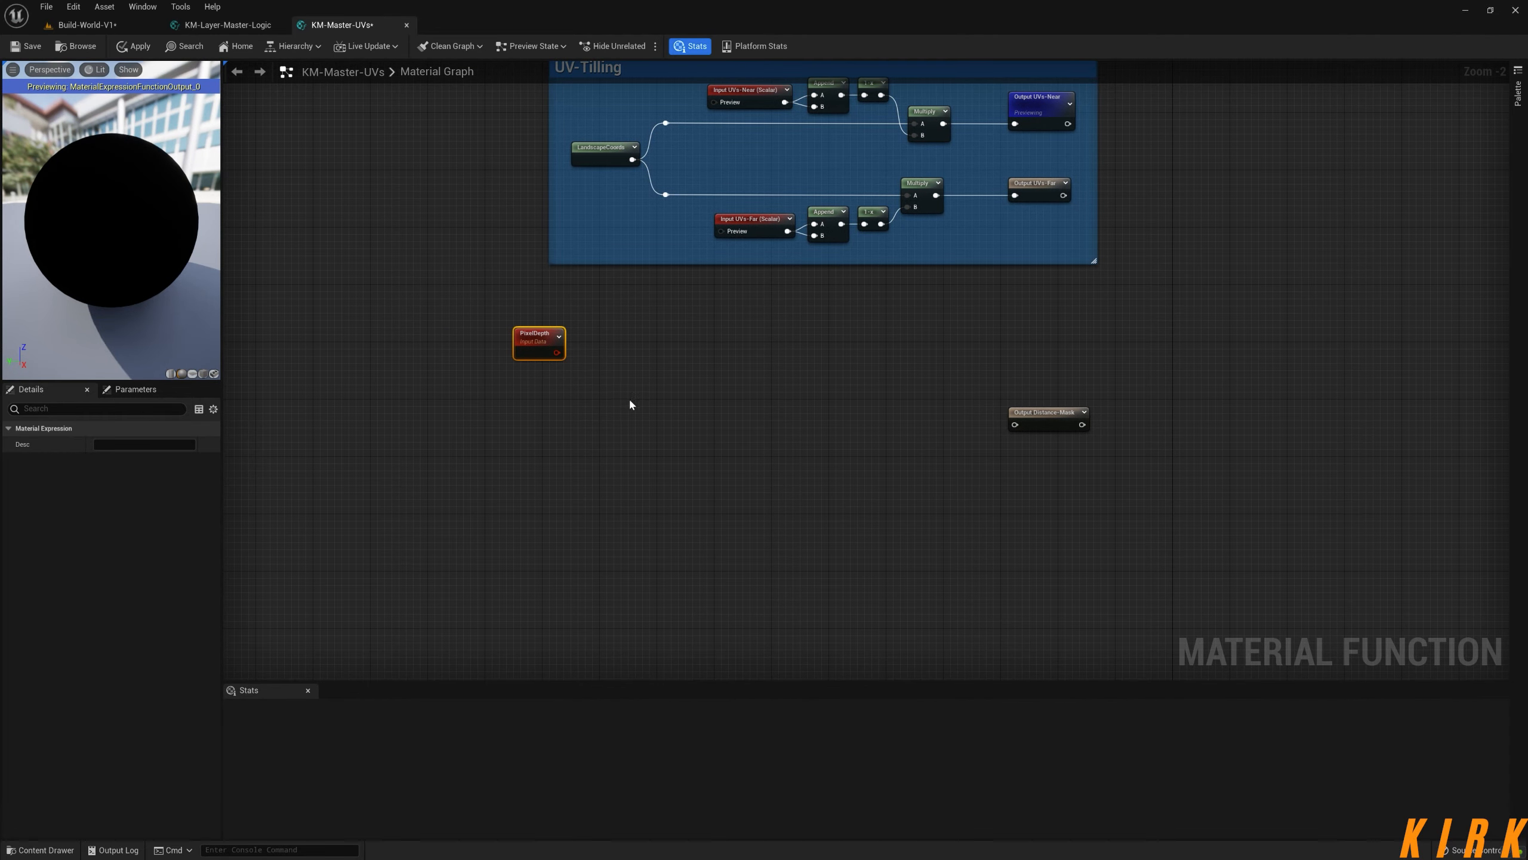
drag(557, 352, 736, 419)
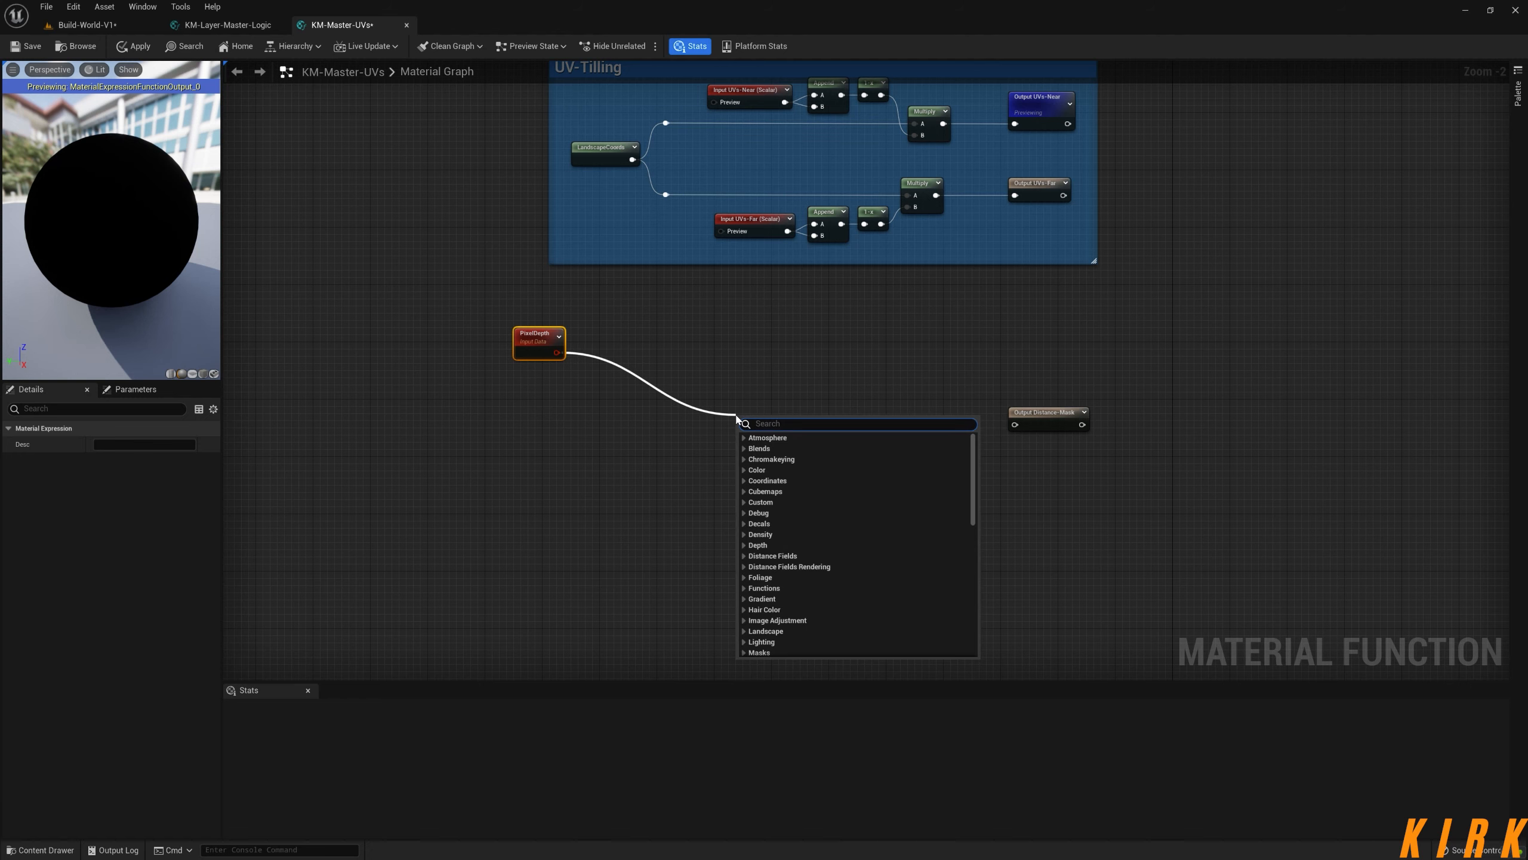
text(subtr)
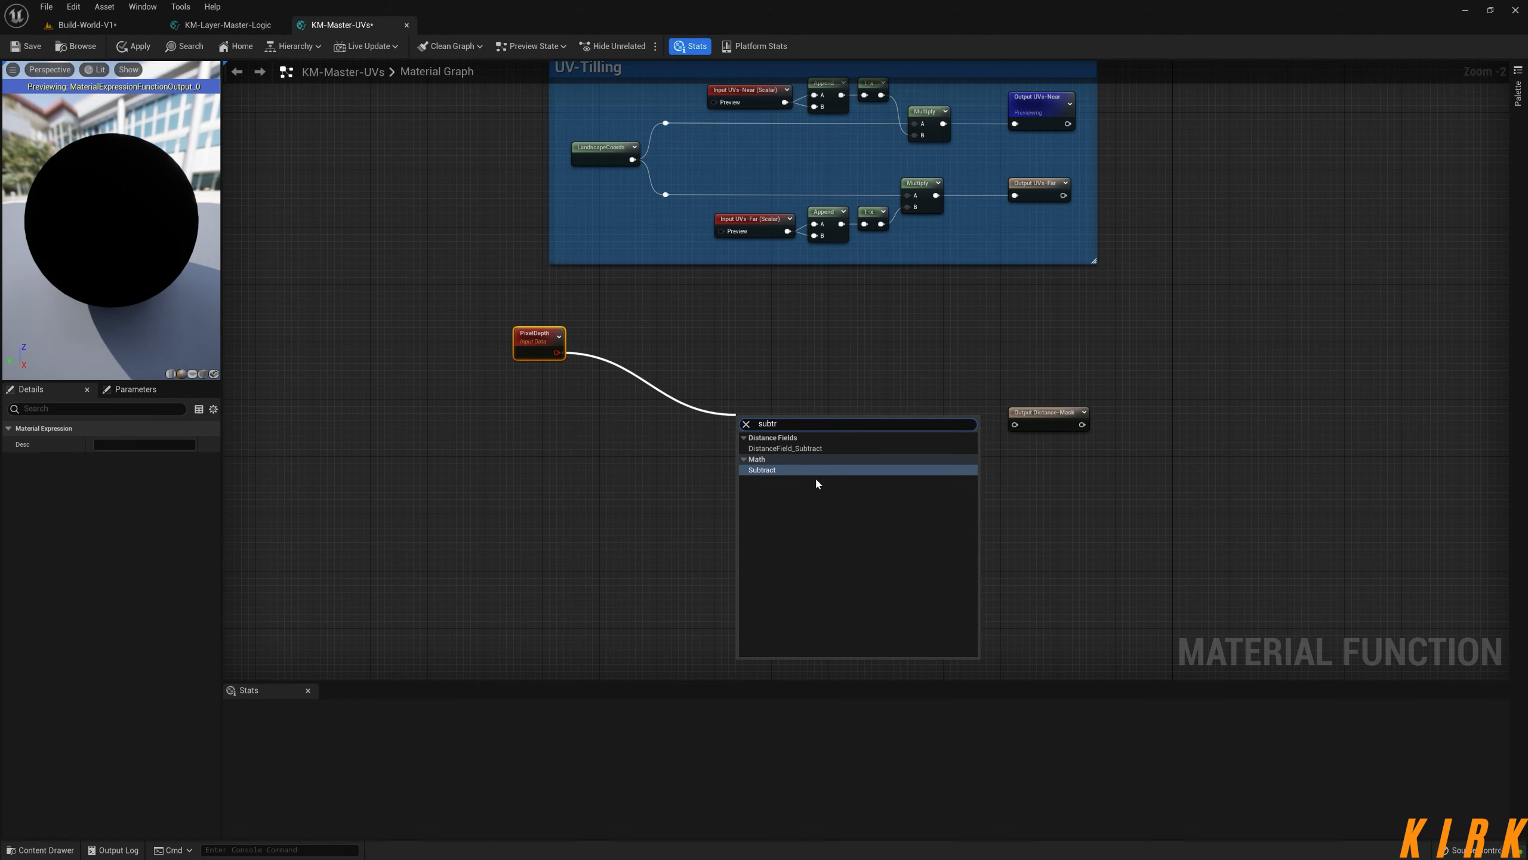
click(794, 470)
- Add a scalar function input feeding Subtract's B input and name it Distance-Length
drag(765, 428, 479, 448)
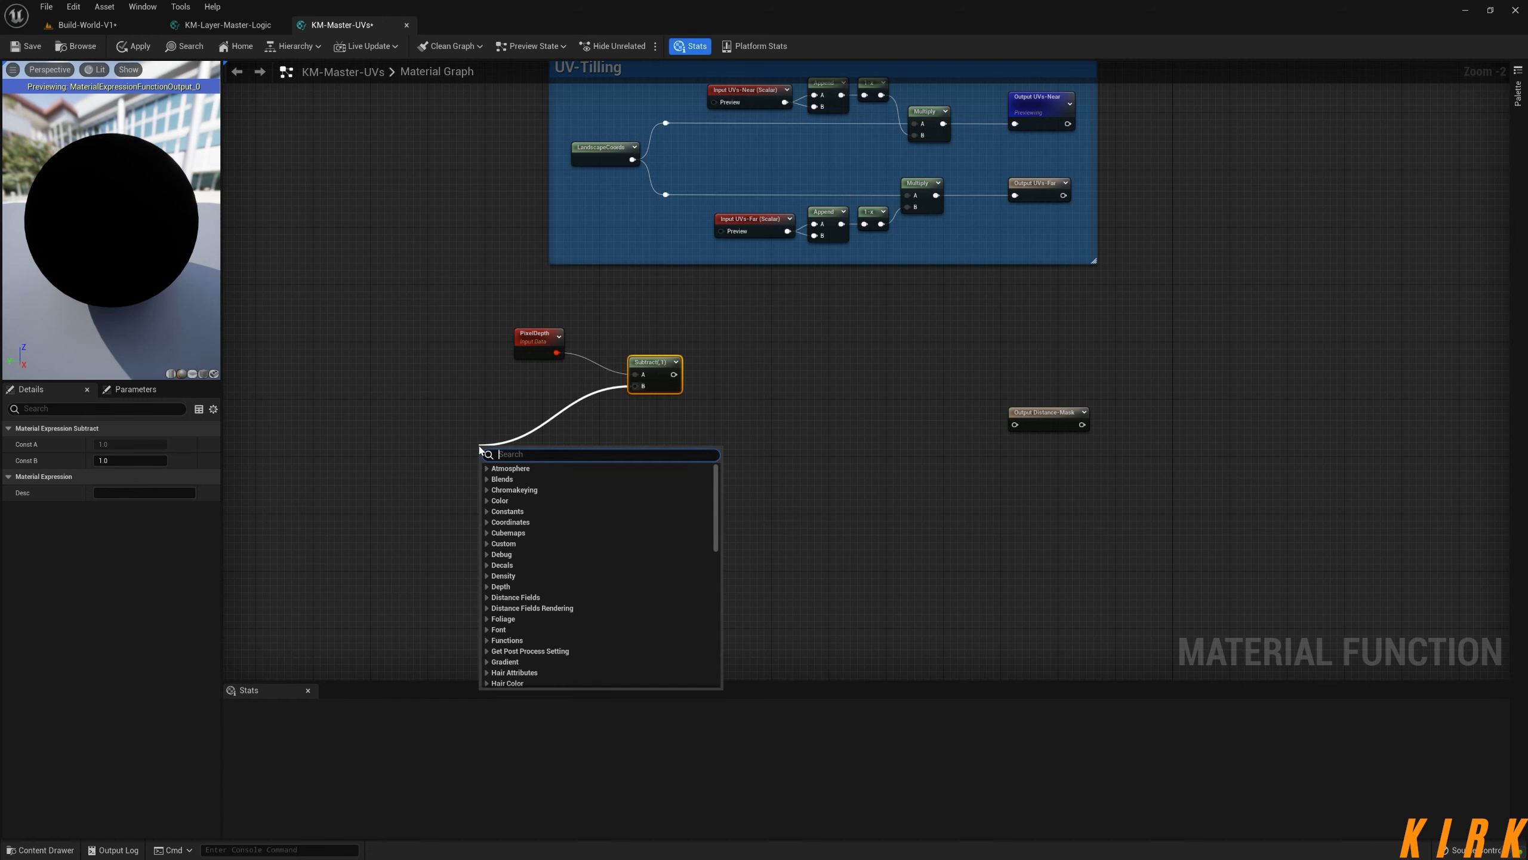
text(input)
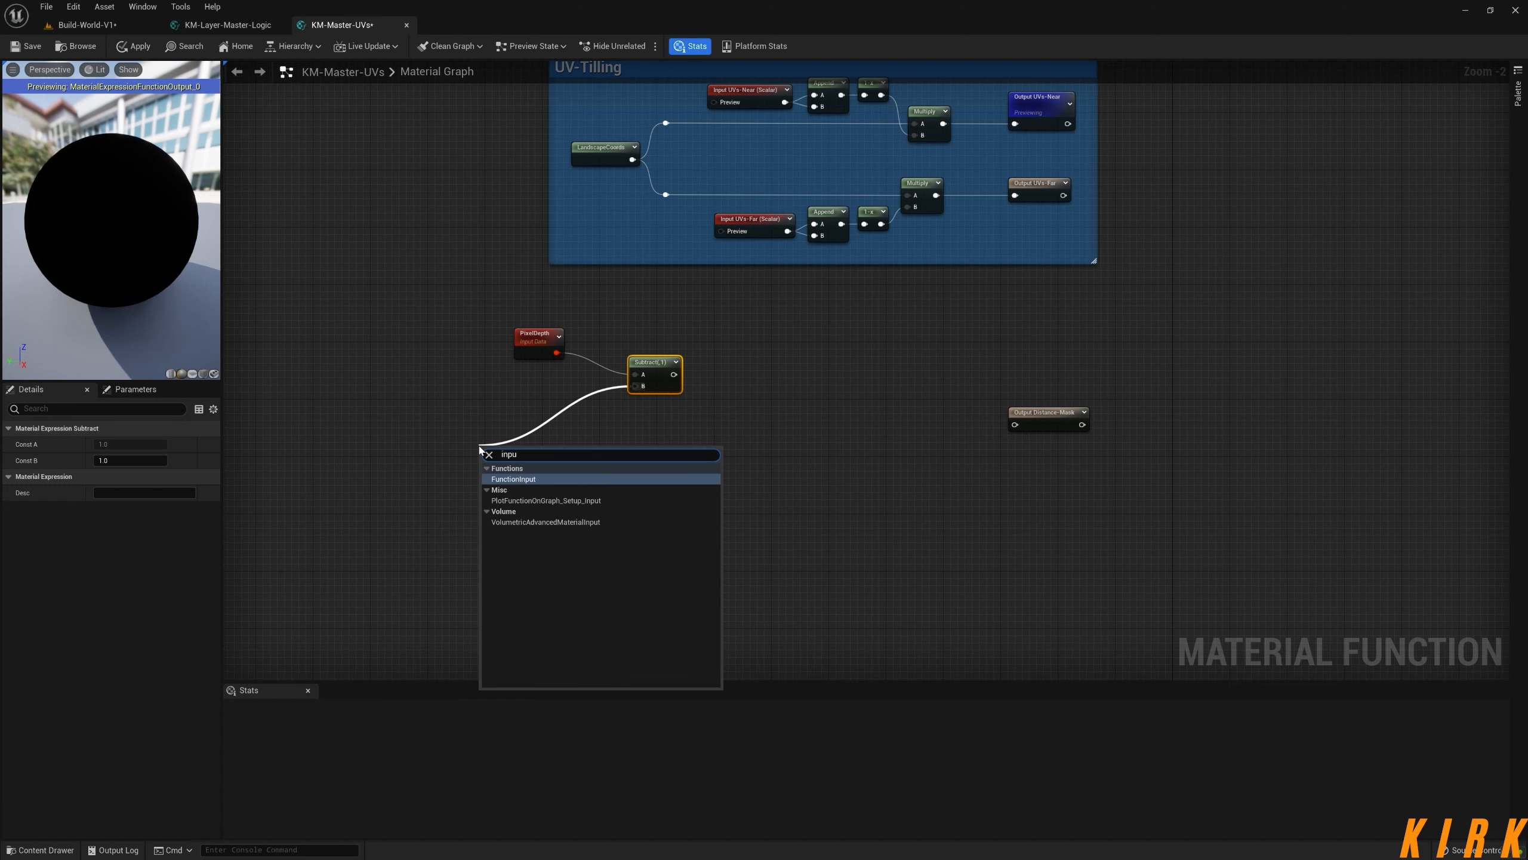
key(Return)
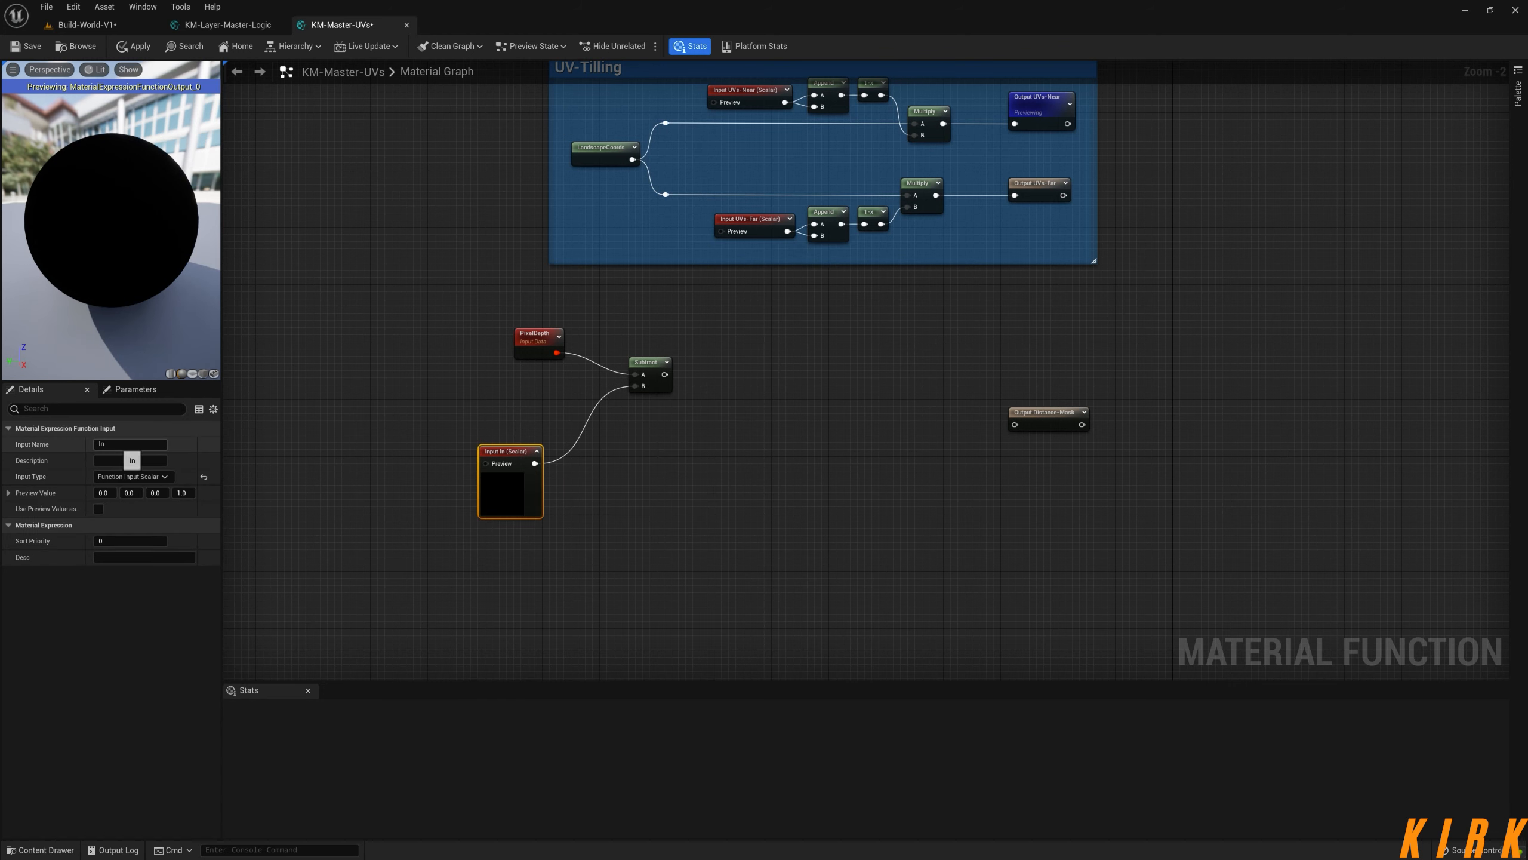
click(124, 445)
text(Distance-Lengh)
- Arrange the Distance-Length input below PixelDepth and place both nodes compactly beside Subtract
click(373, 369)
right_drag(703, 443, 620, 360)
drag(464, 362, 487, 333)
click(464, 321)
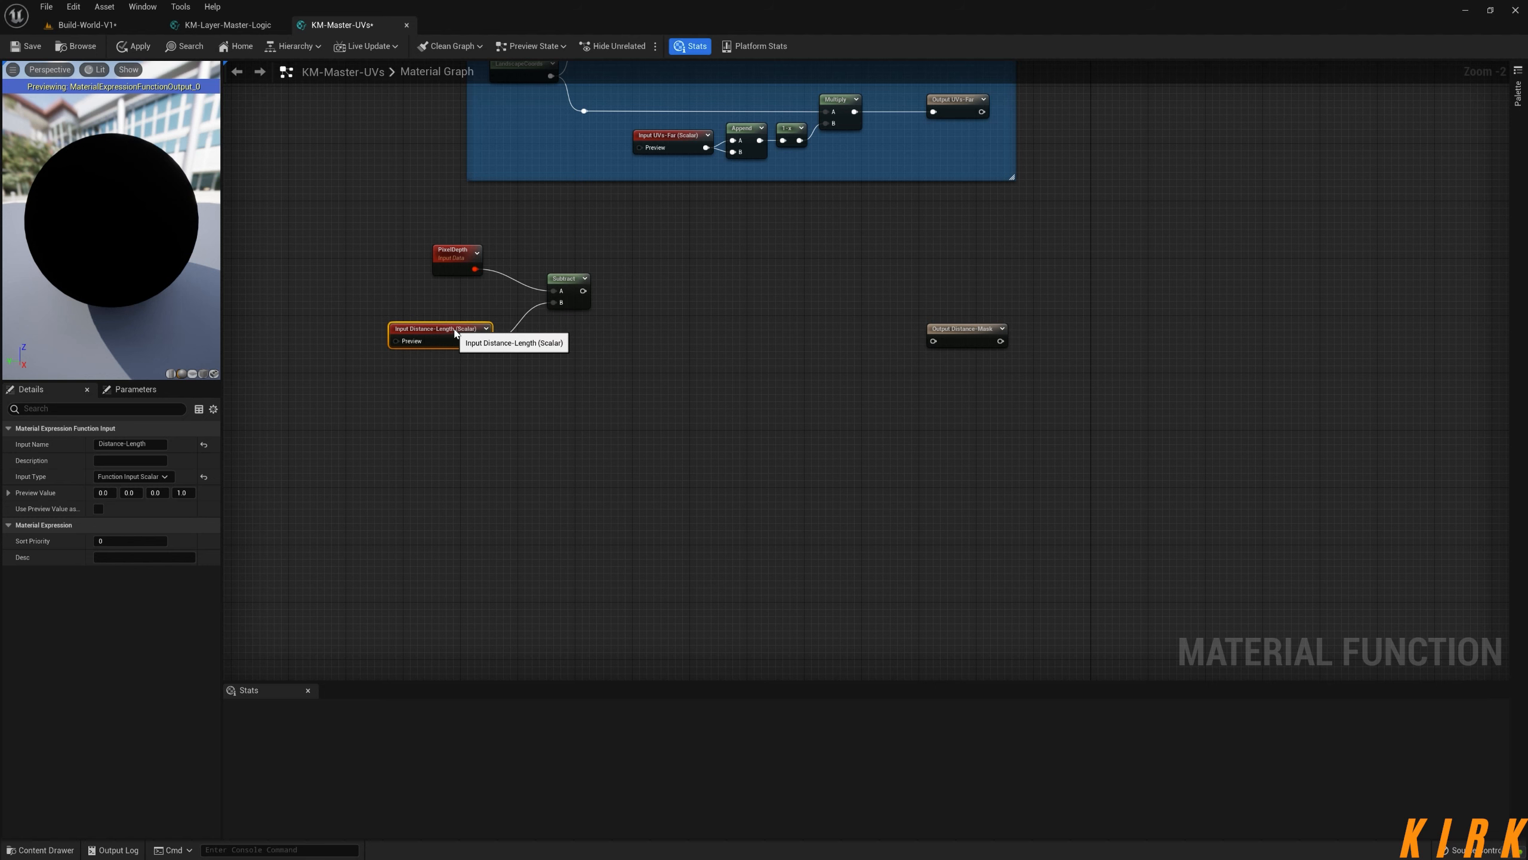
drag(570, 286, 563, 286)
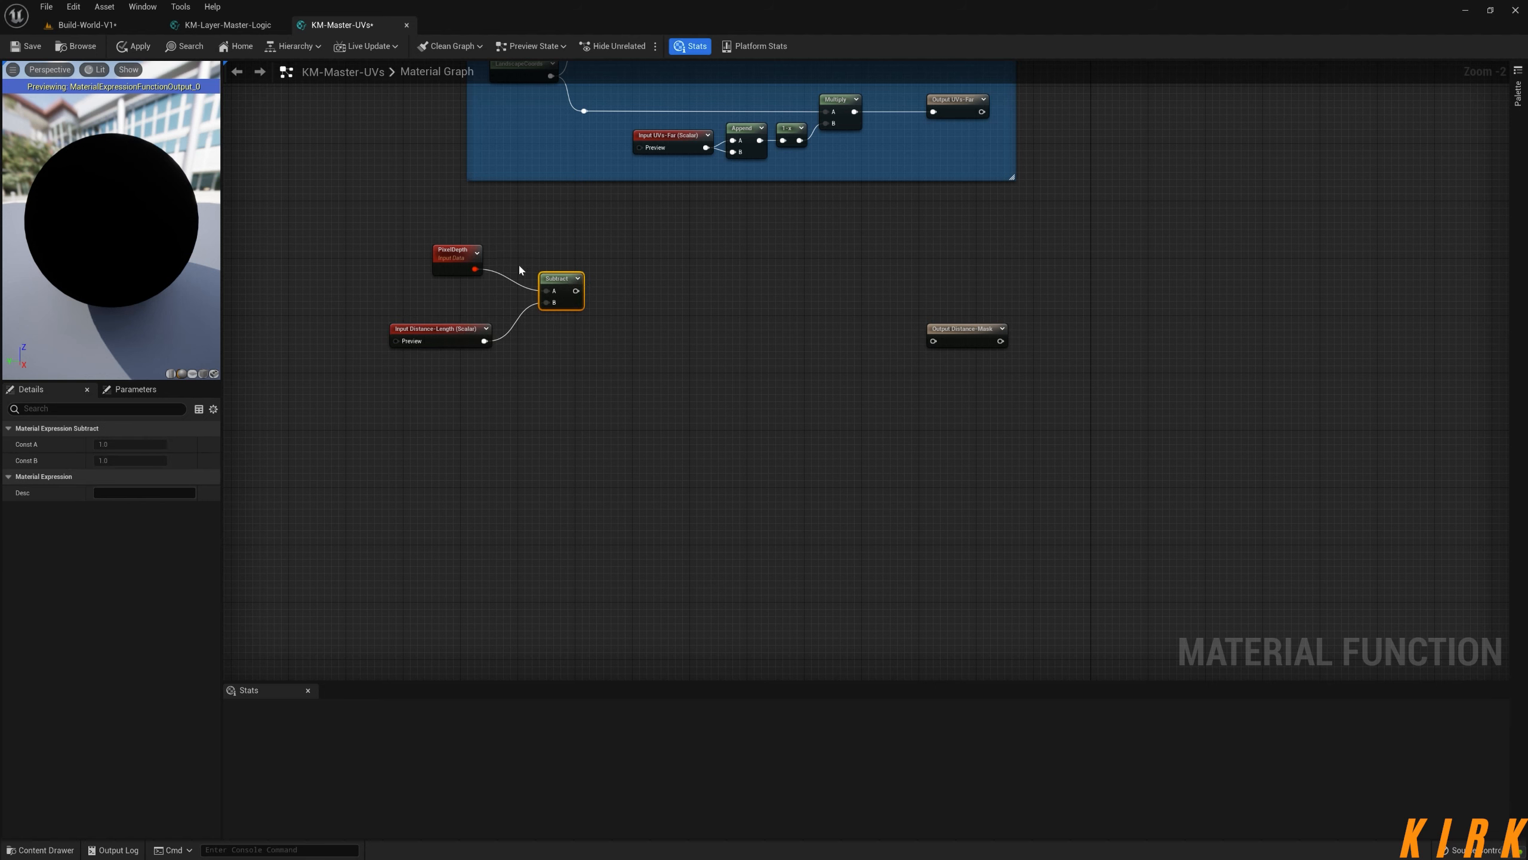
drag(451, 251, 460, 240)
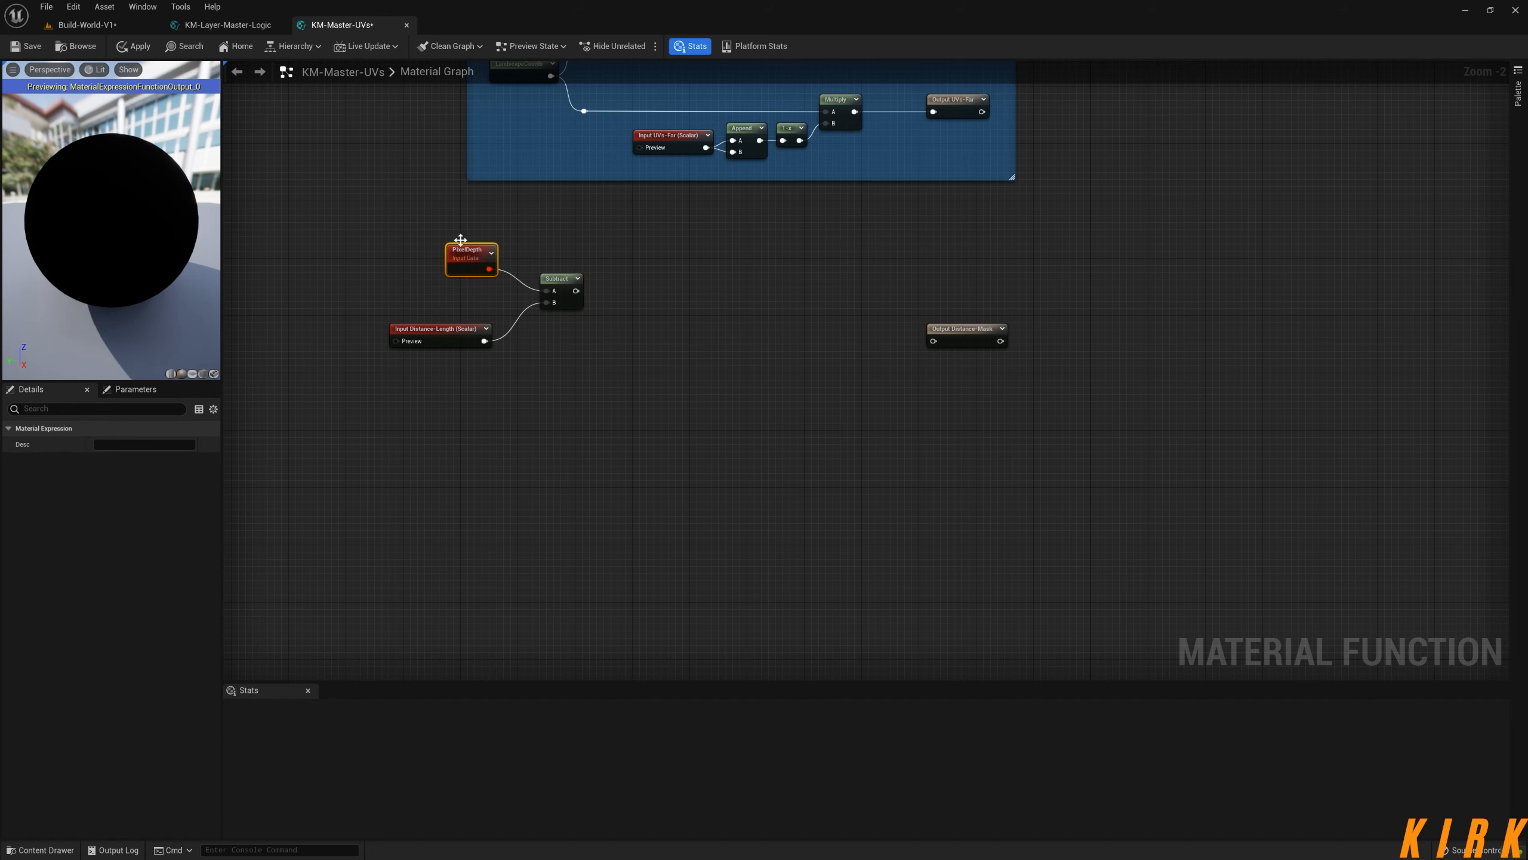
- Duplicate the Distance-Length input, rename the copy Distance-Transition, and place it directly below the original
click(444, 335)
key(ctrl+d)
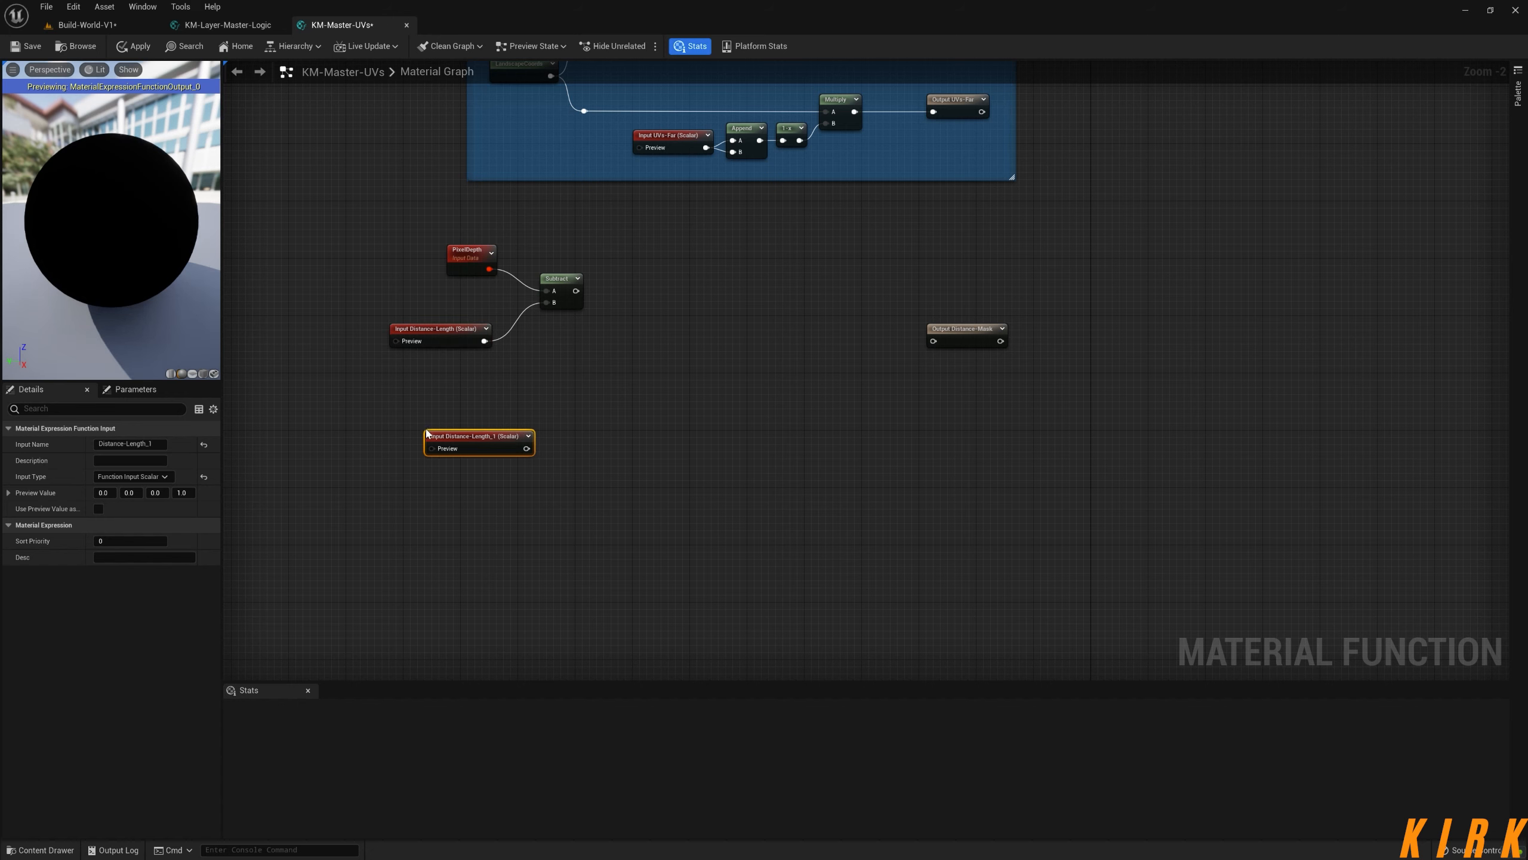
drag(128, 444, 171, 451)
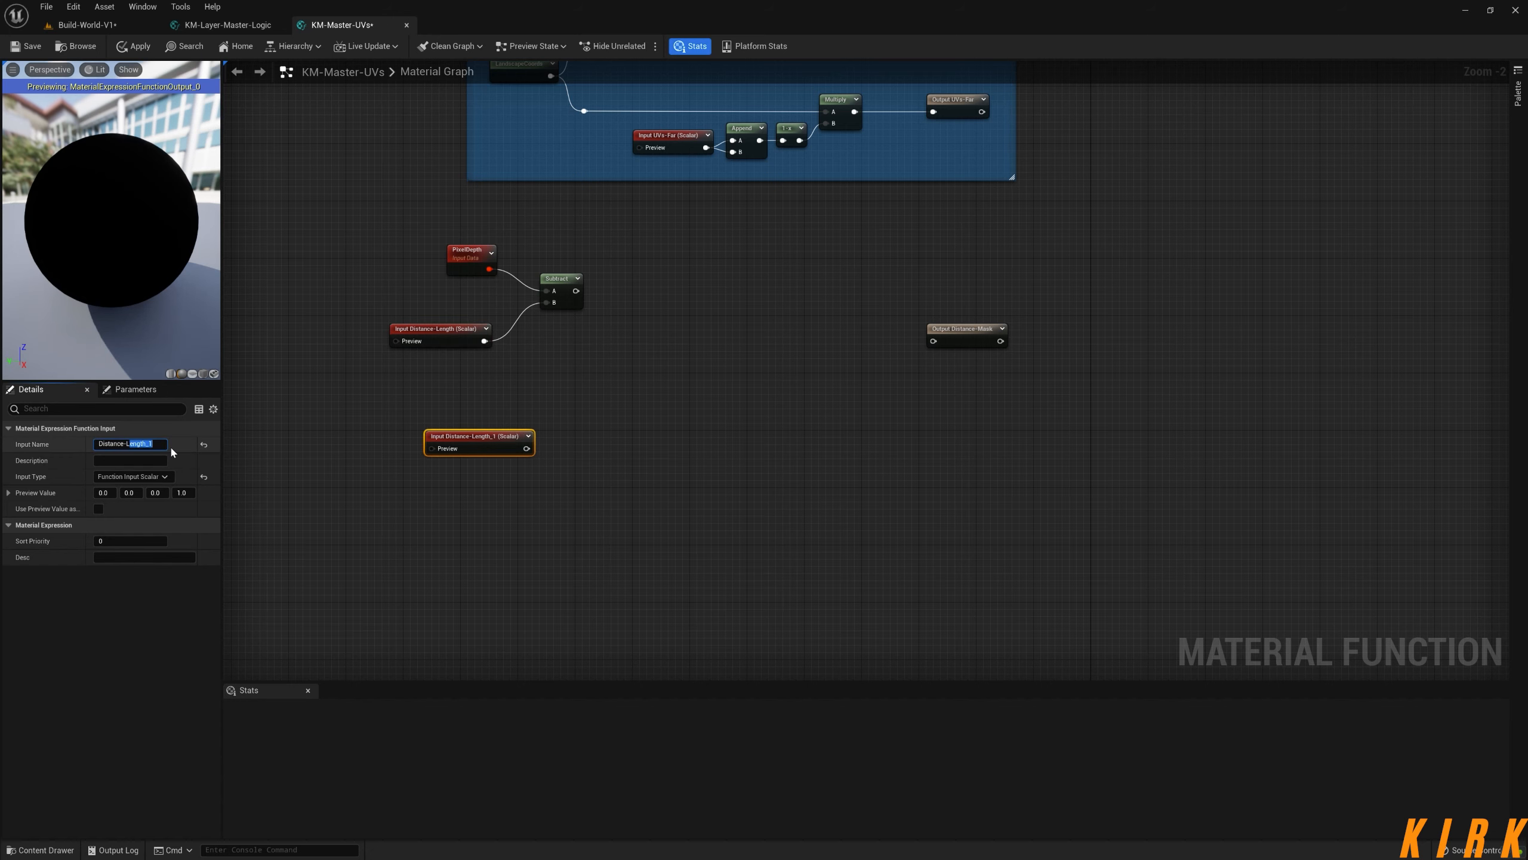
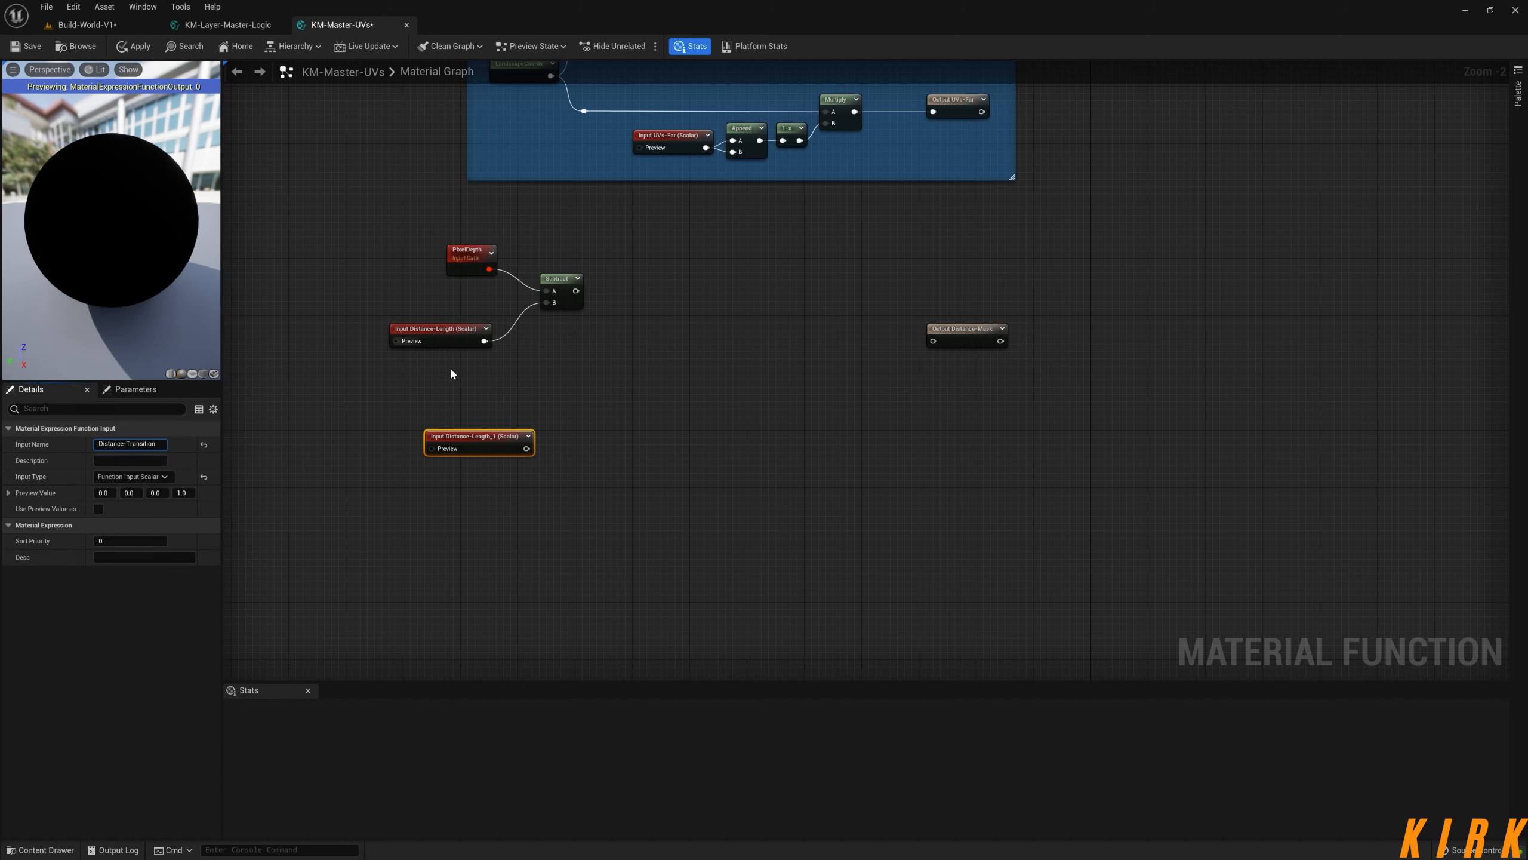
click(525, 419)
drag(490, 437, 445, 394)
- Add a Divide node below Subtract, beside the Distance-Transition input
click(563, 379)
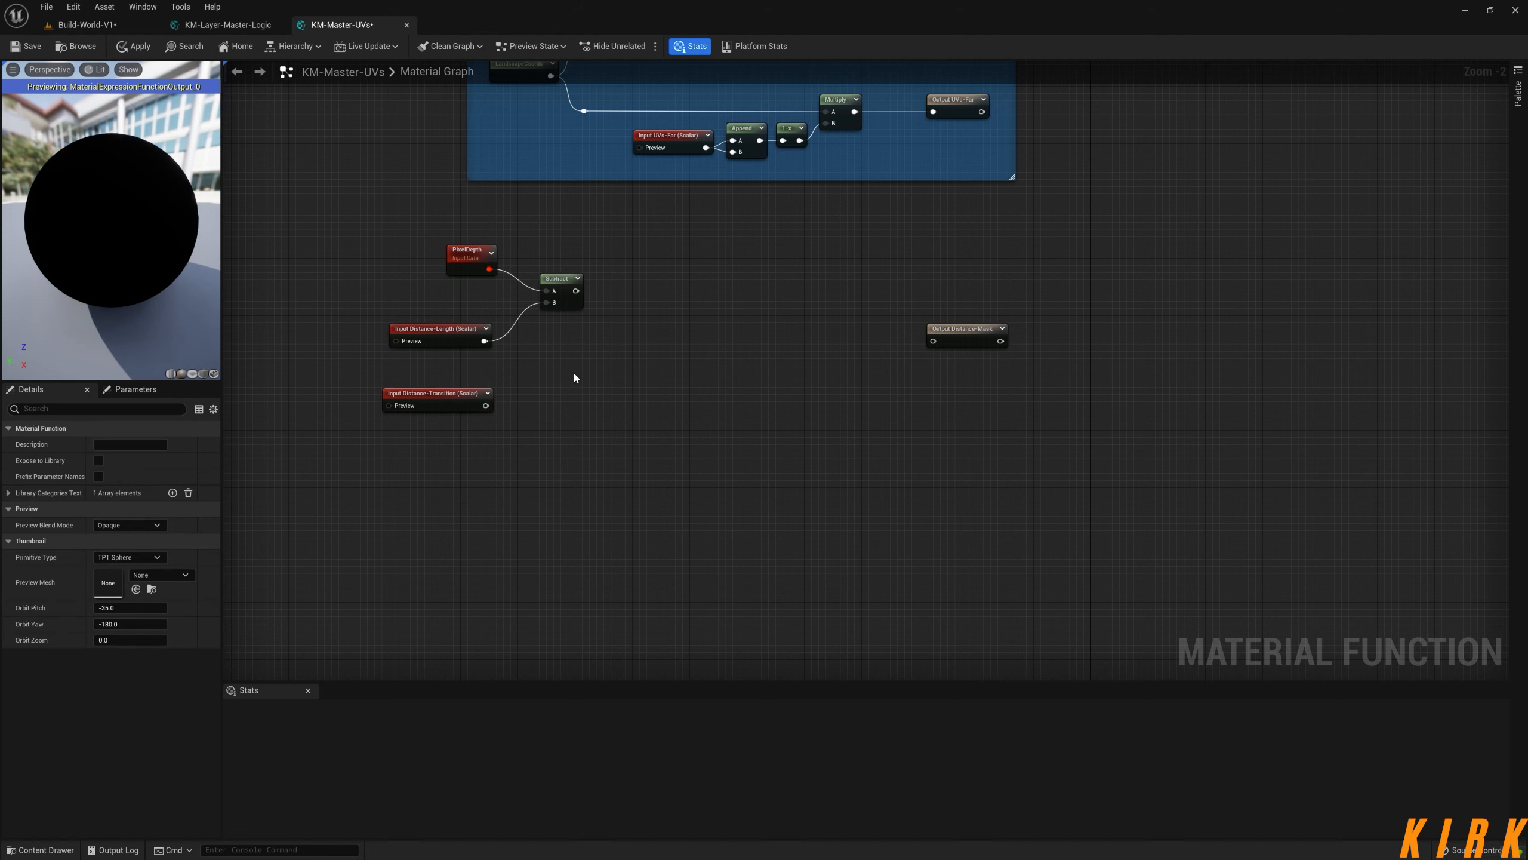
click(572, 370)
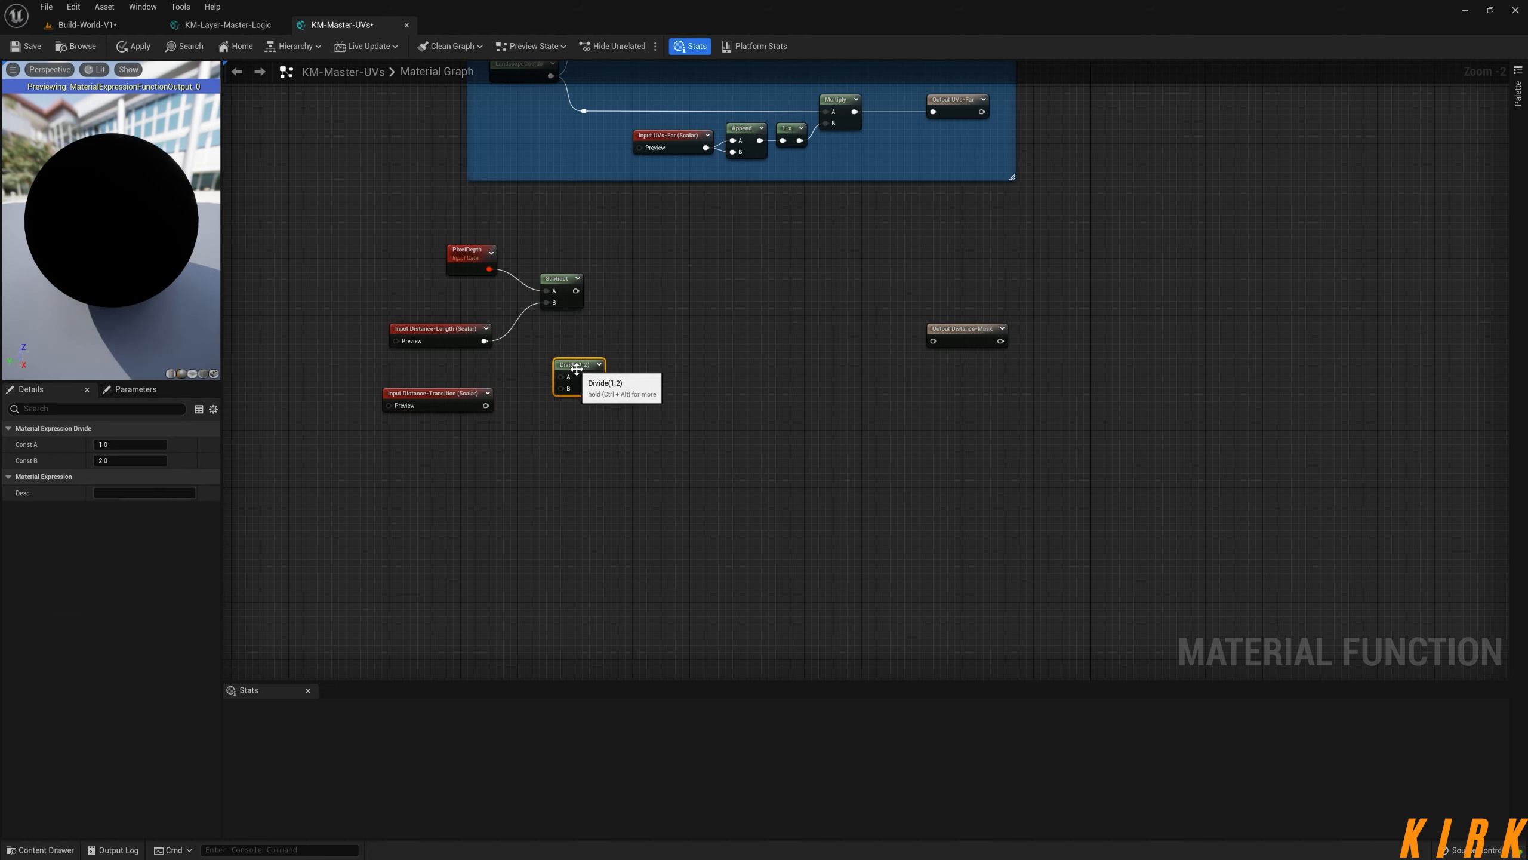
click(672, 462)
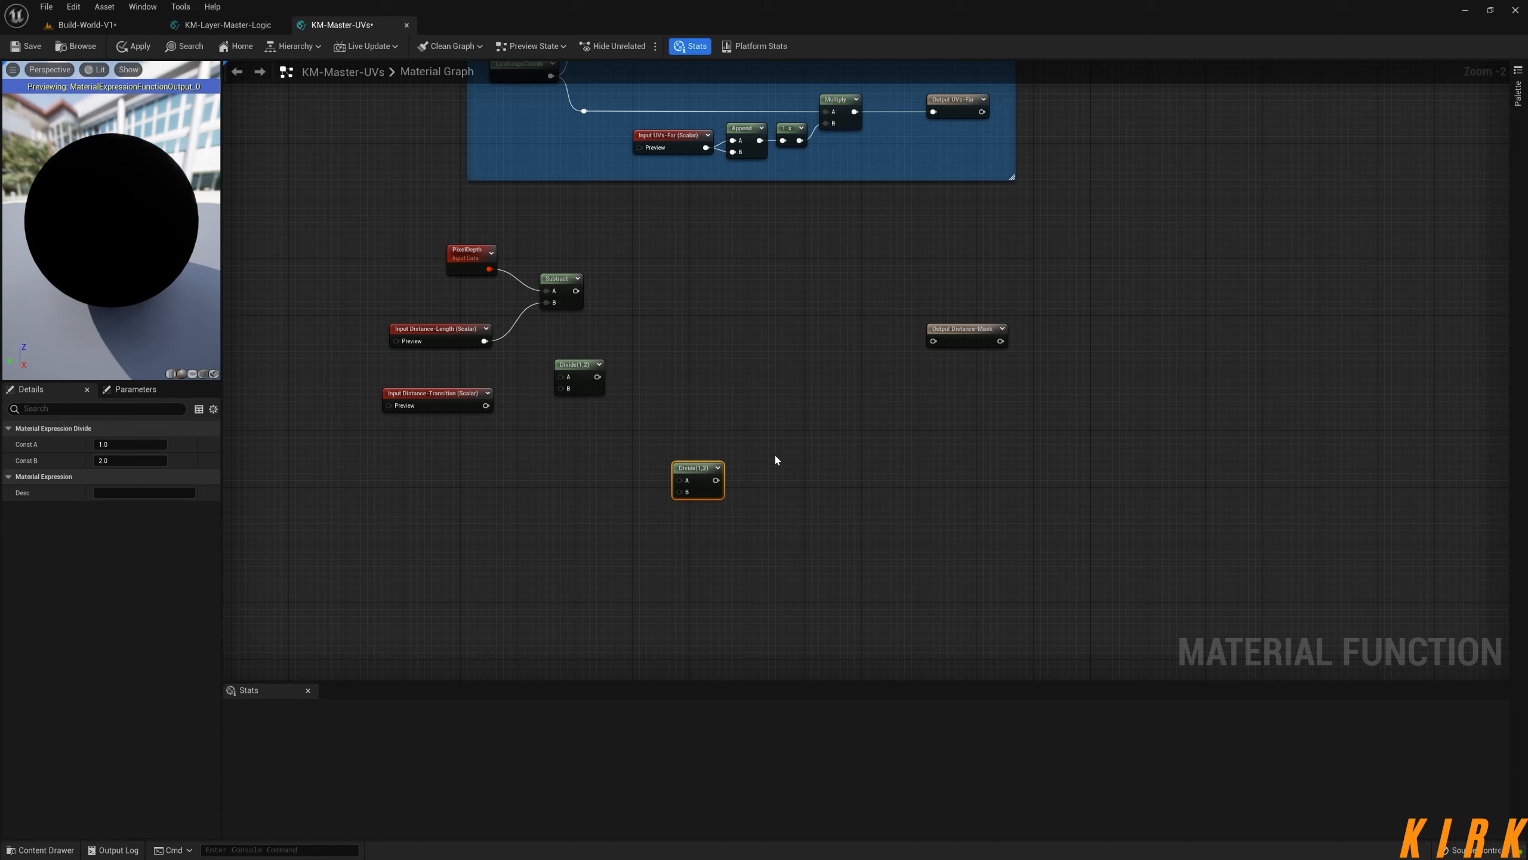
key(Delete)
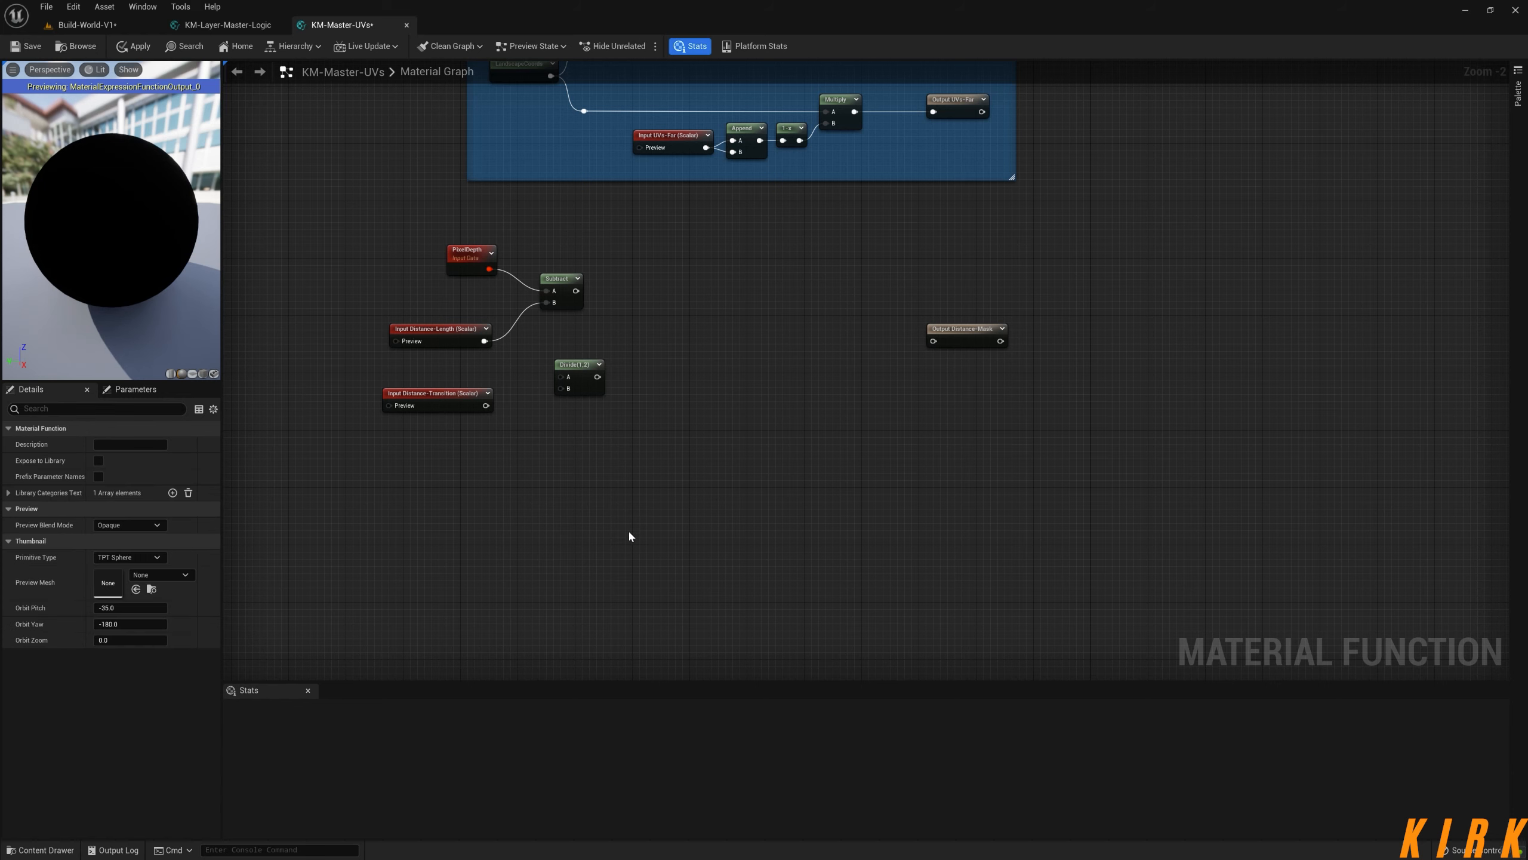
right_click(630, 452)
text(divi)
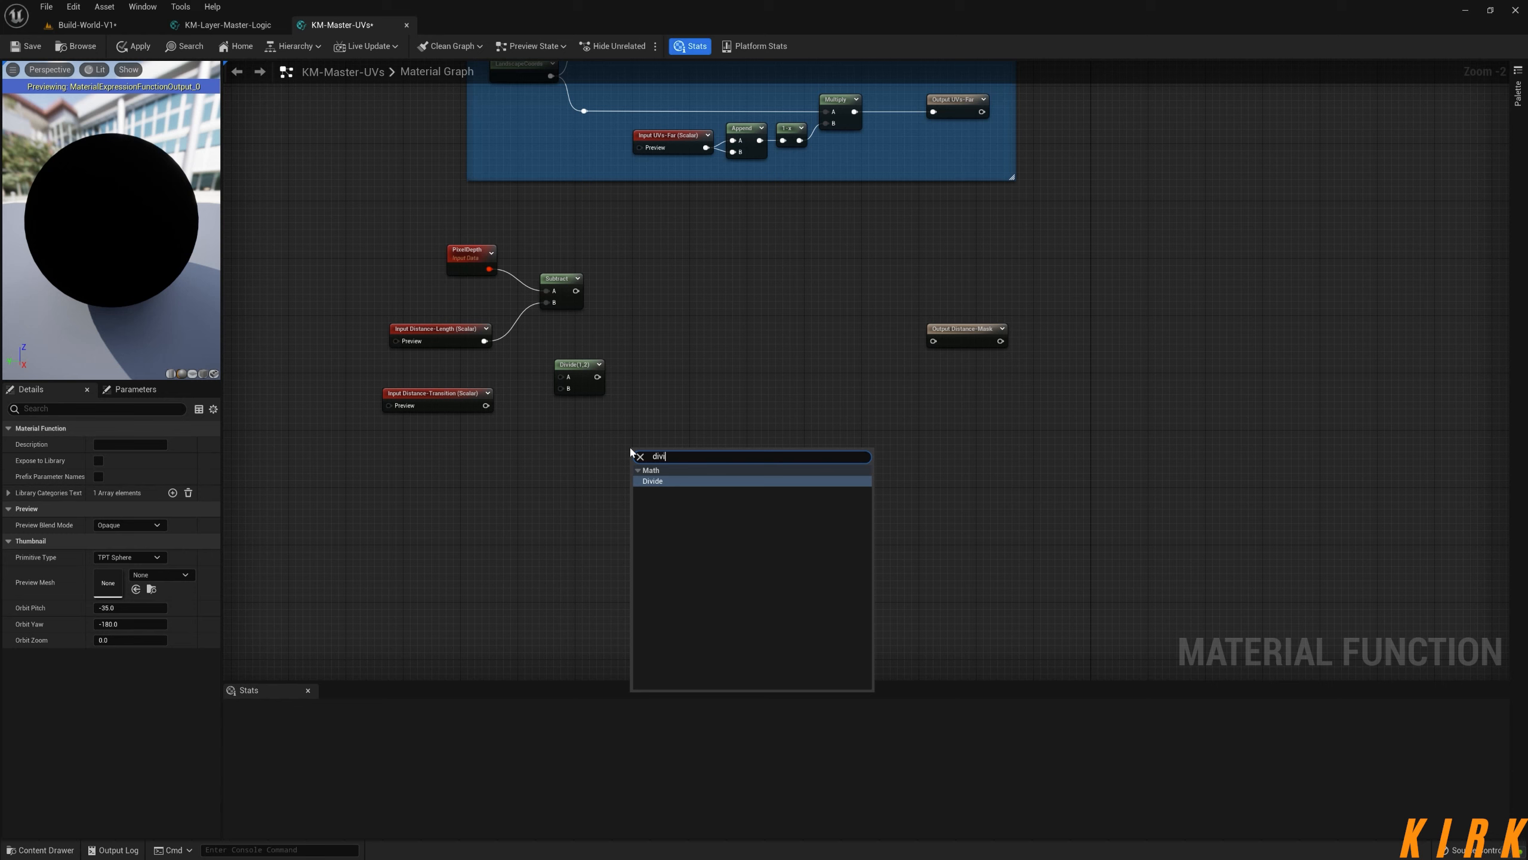
click(689, 396)
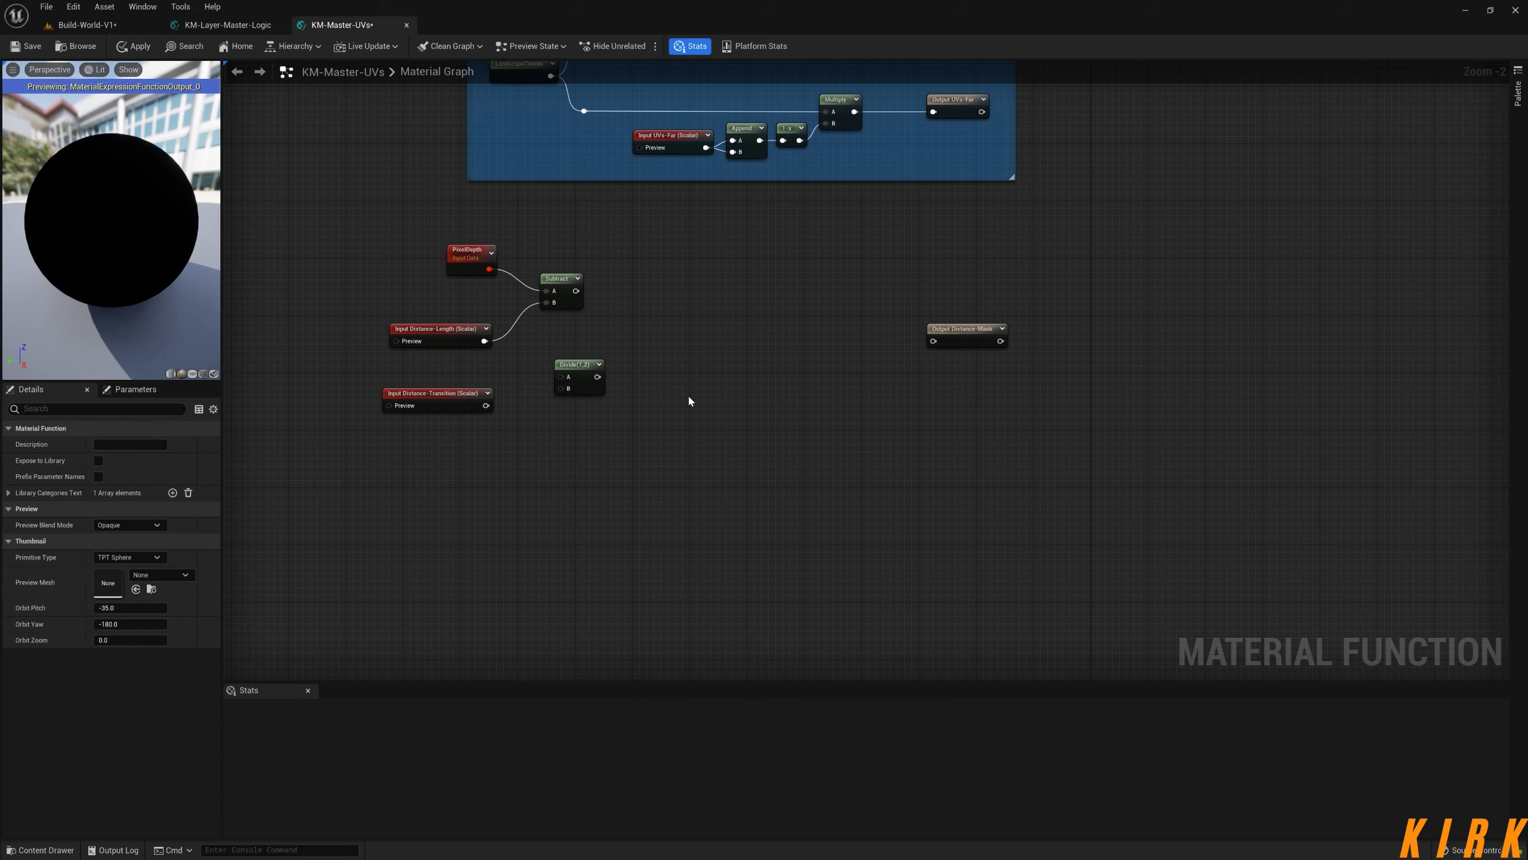
- Connect Distance-Length to Divide's A input and Distance-Transition to its B input, and place Divide below Subtract
drag(486, 341, 559, 368)
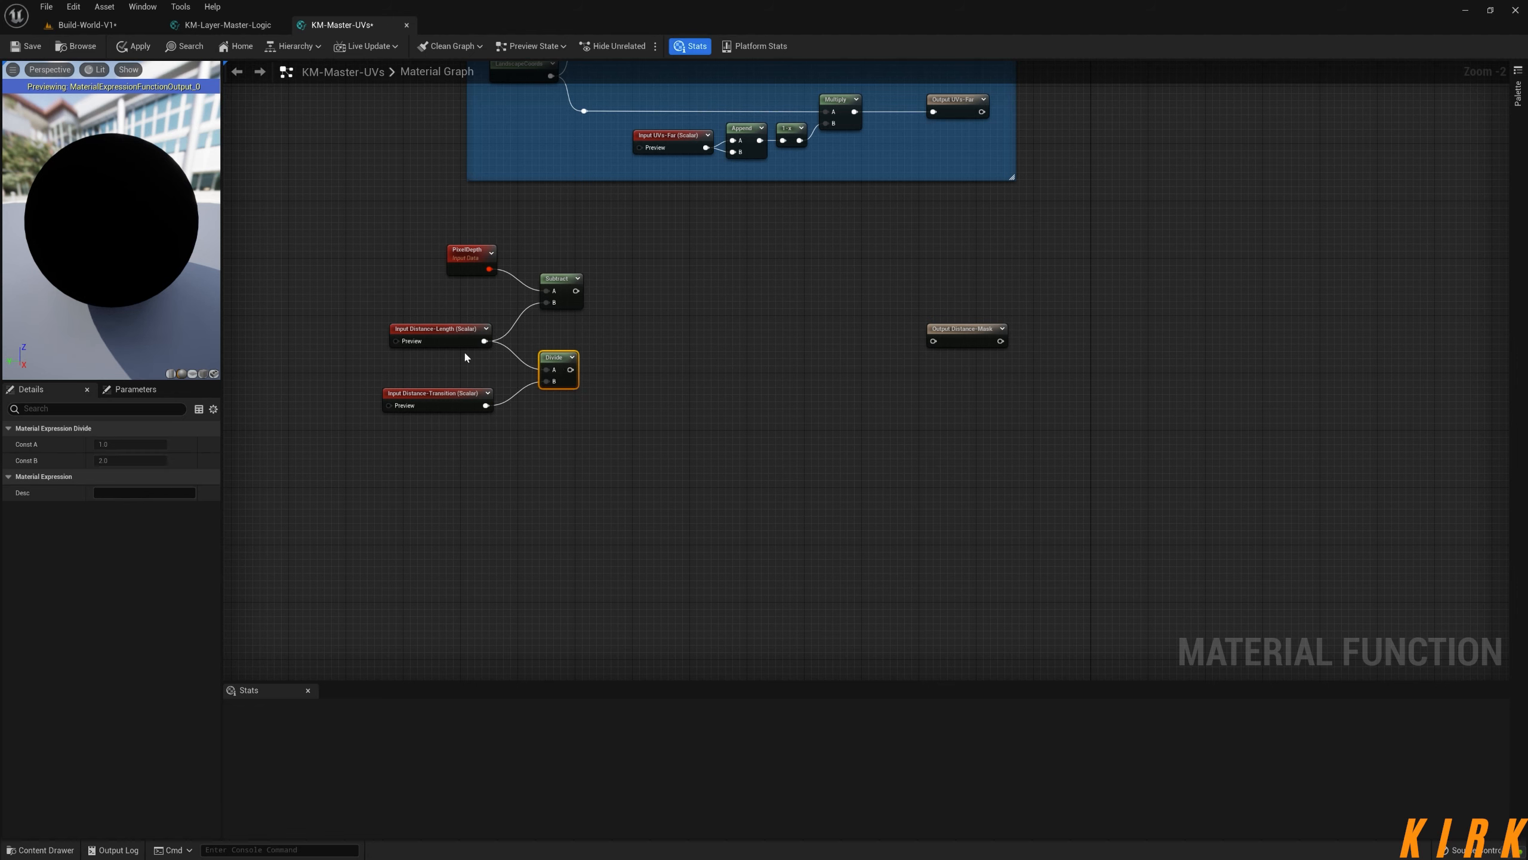
right_drag(696, 362, 601, 401)
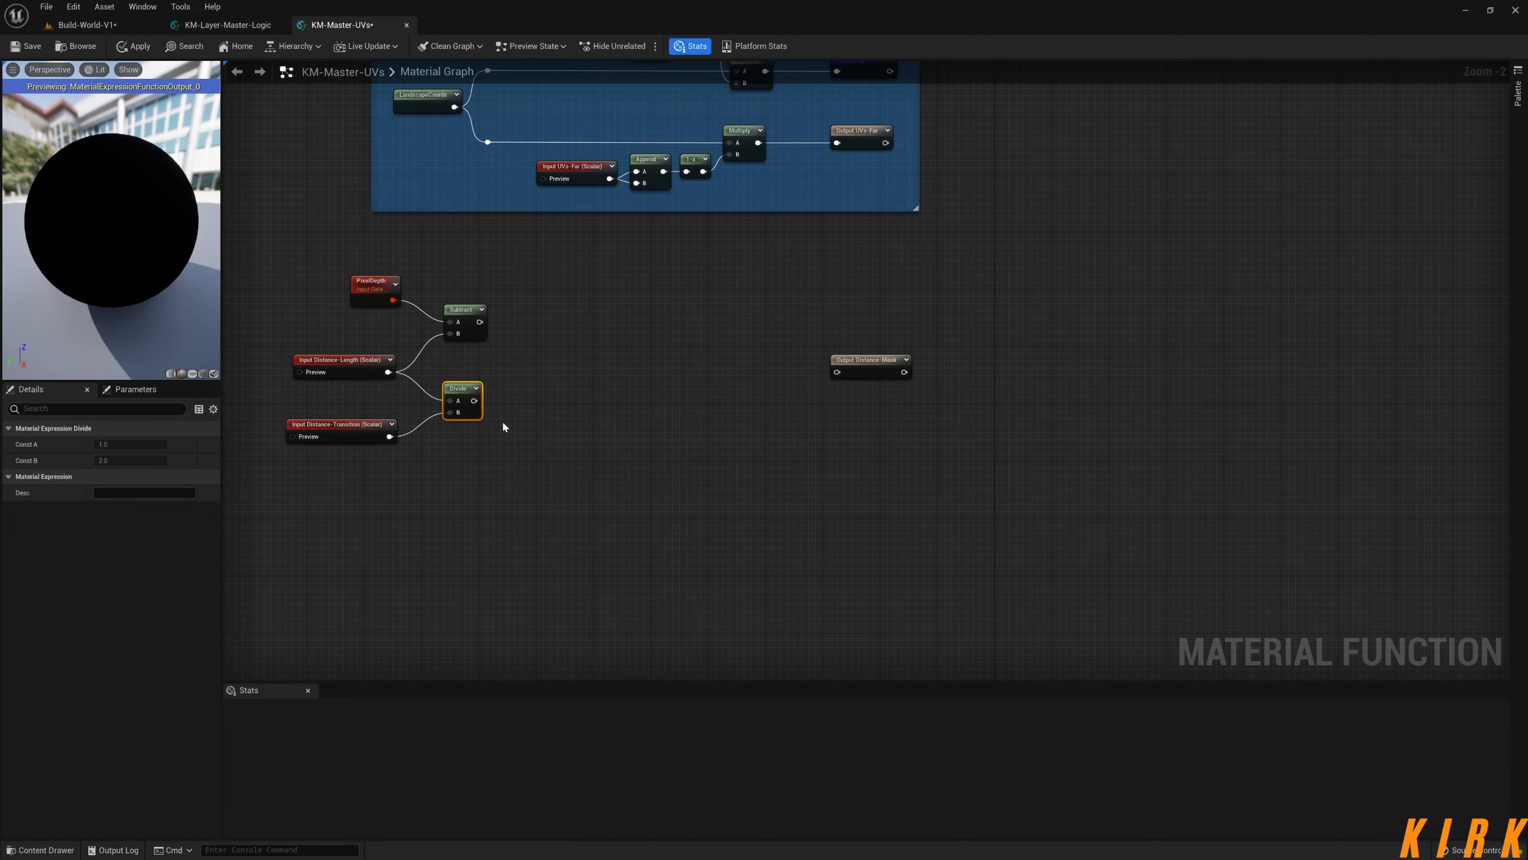
- Add a second Divide node fed by Subtract at A and the first Divide at B, placed just beyond both
click(554, 363)
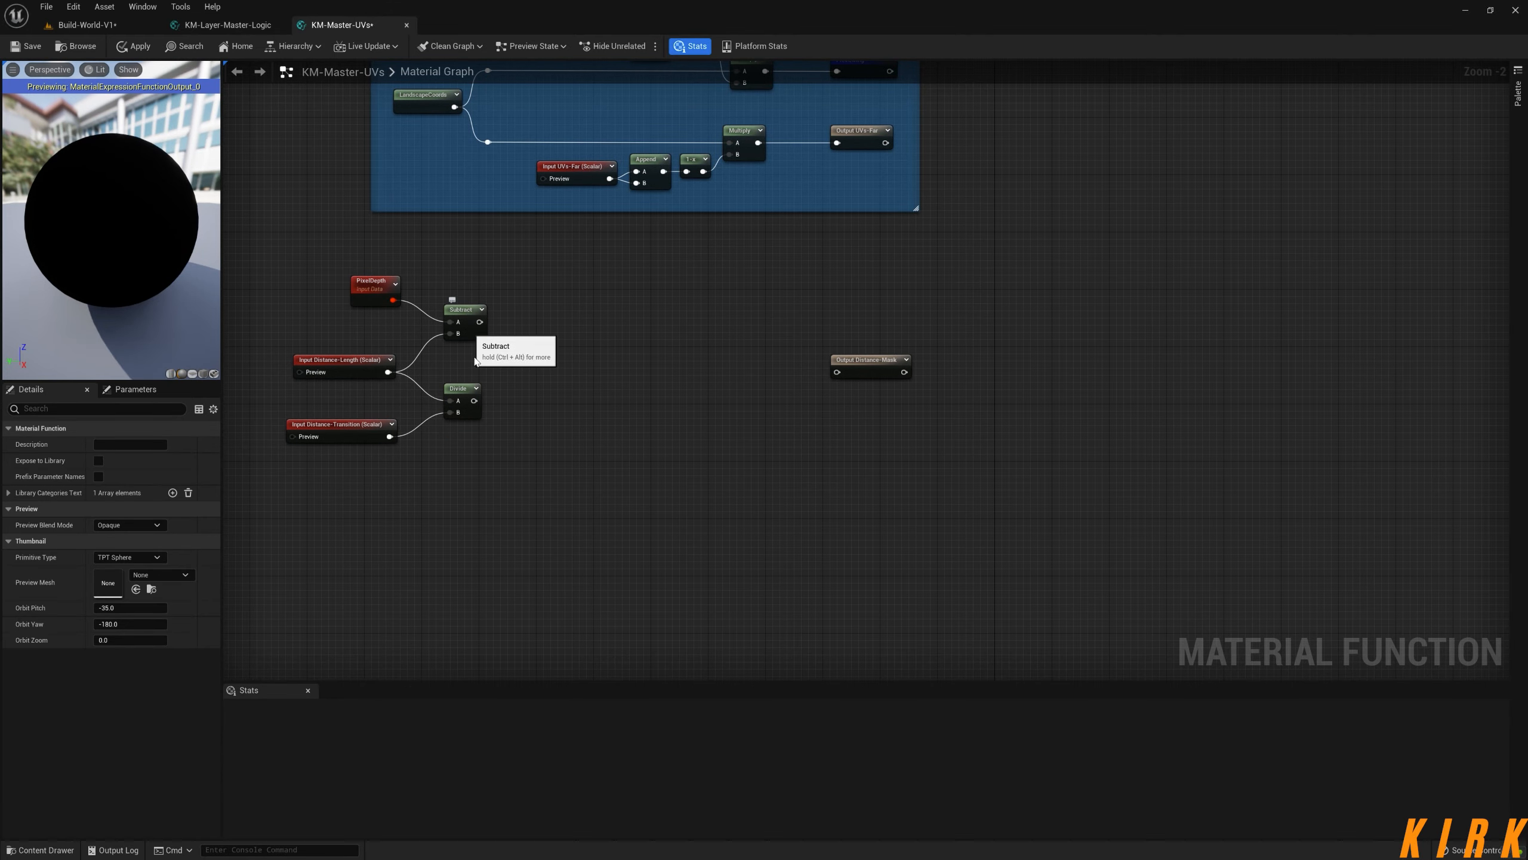
click(462, 397)
key(ctrl+d)
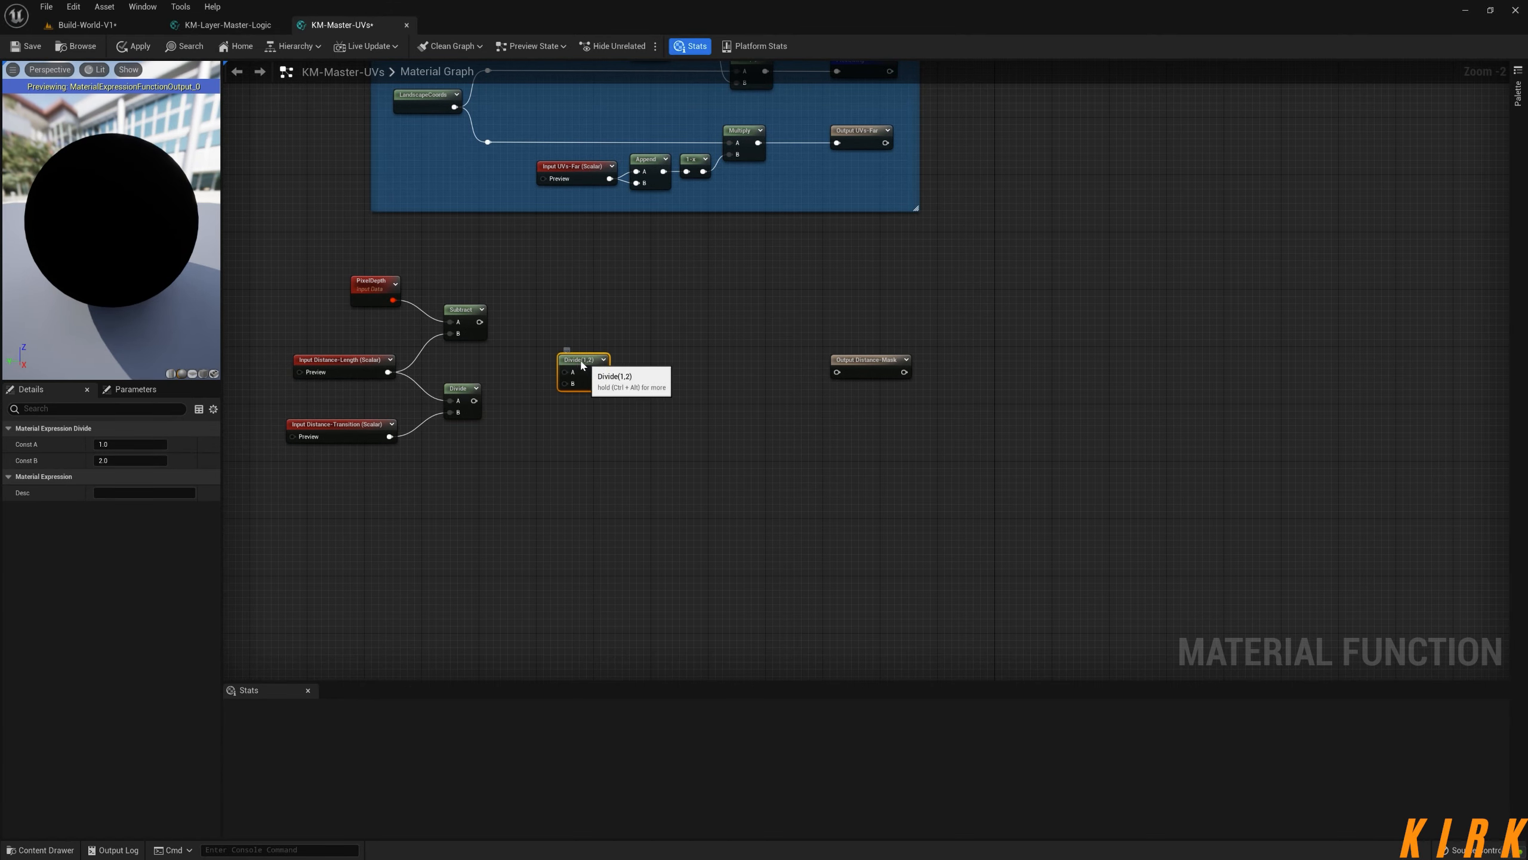
drag(582, 364, 523, 369)
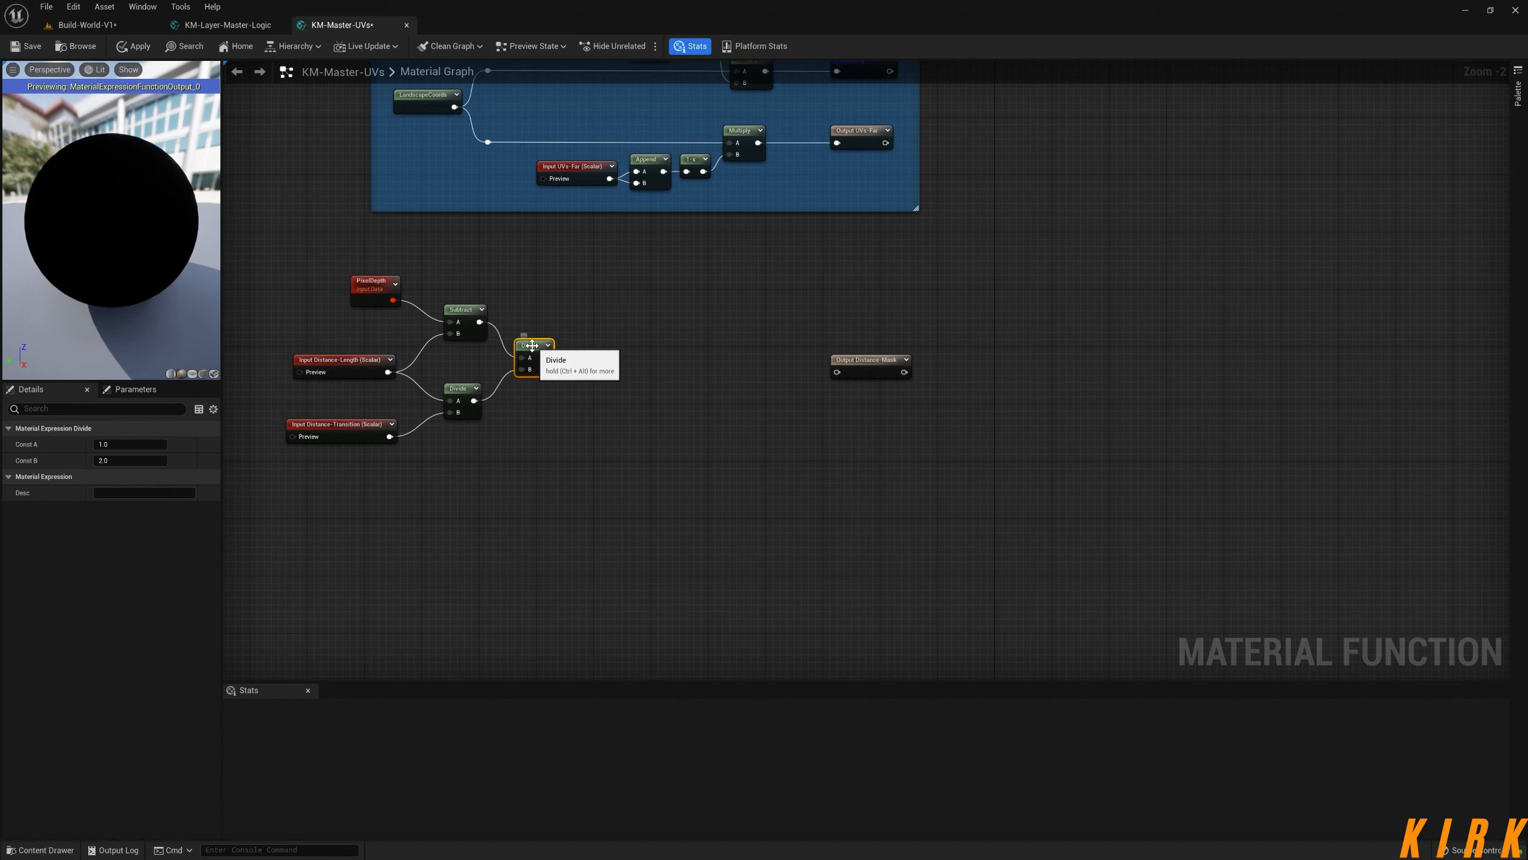
right_drag(679, 347, 648, 344)
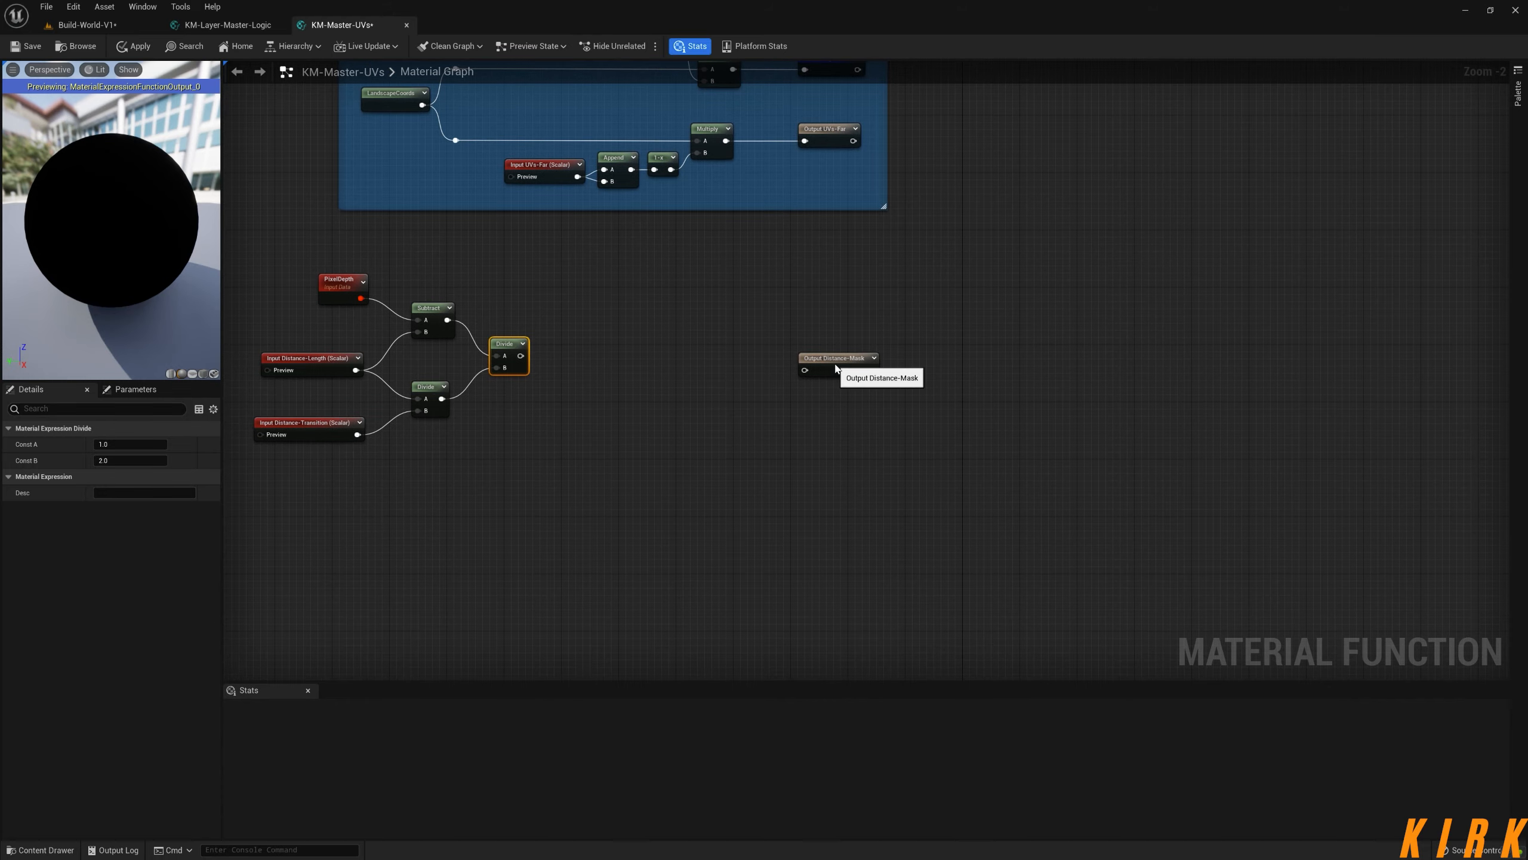
- Nudge the Distance-Mask output slightly upward and move PixelDepth slightly farther from Subtract
drag(835, 364, 842, 351)
click(580, 371)
right_drag(459, 430, 669, 423)
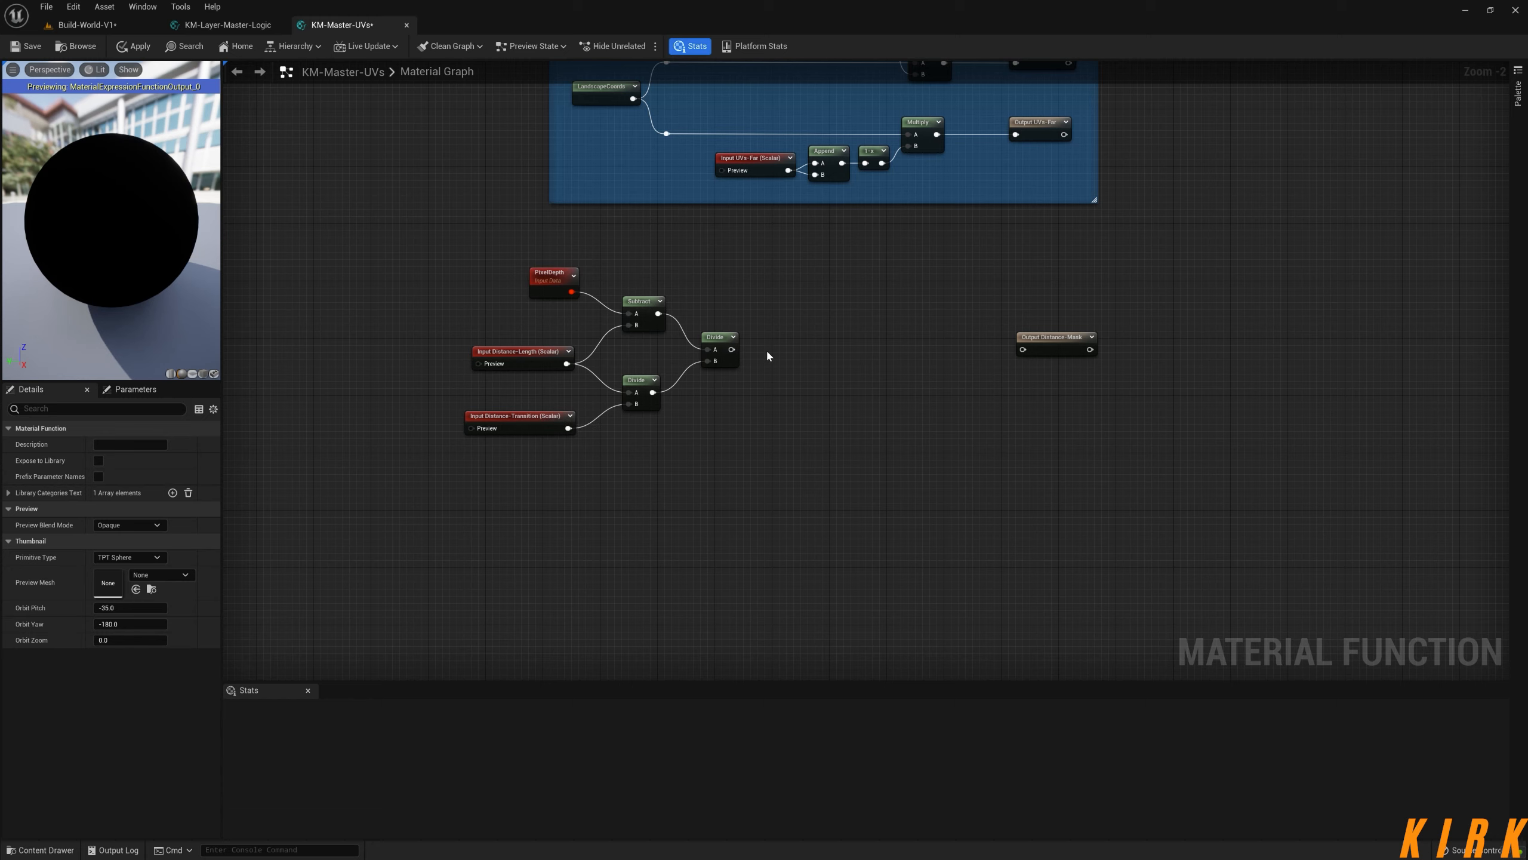
mouse_move(565, 275)
mouse_down()
mouse_move(608, 246)
mouse_move(558, 275)
mouse_up()
- Add a Clamp node after the second Divide, connect Divide's output to its main input, and align the two nodes
click(808, 356)
right_click(792, 358)
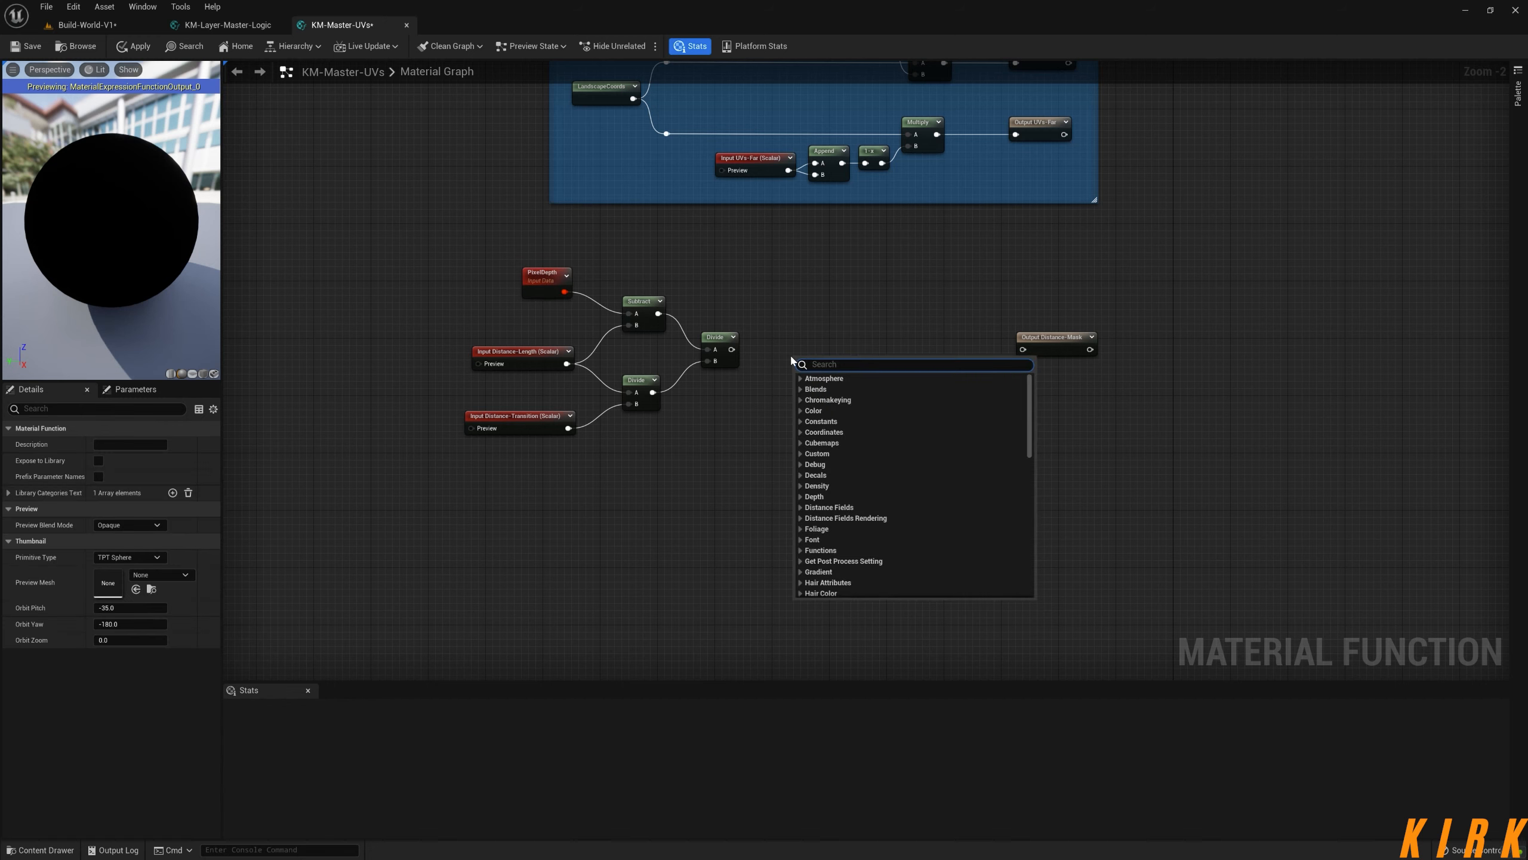
text(clamp)
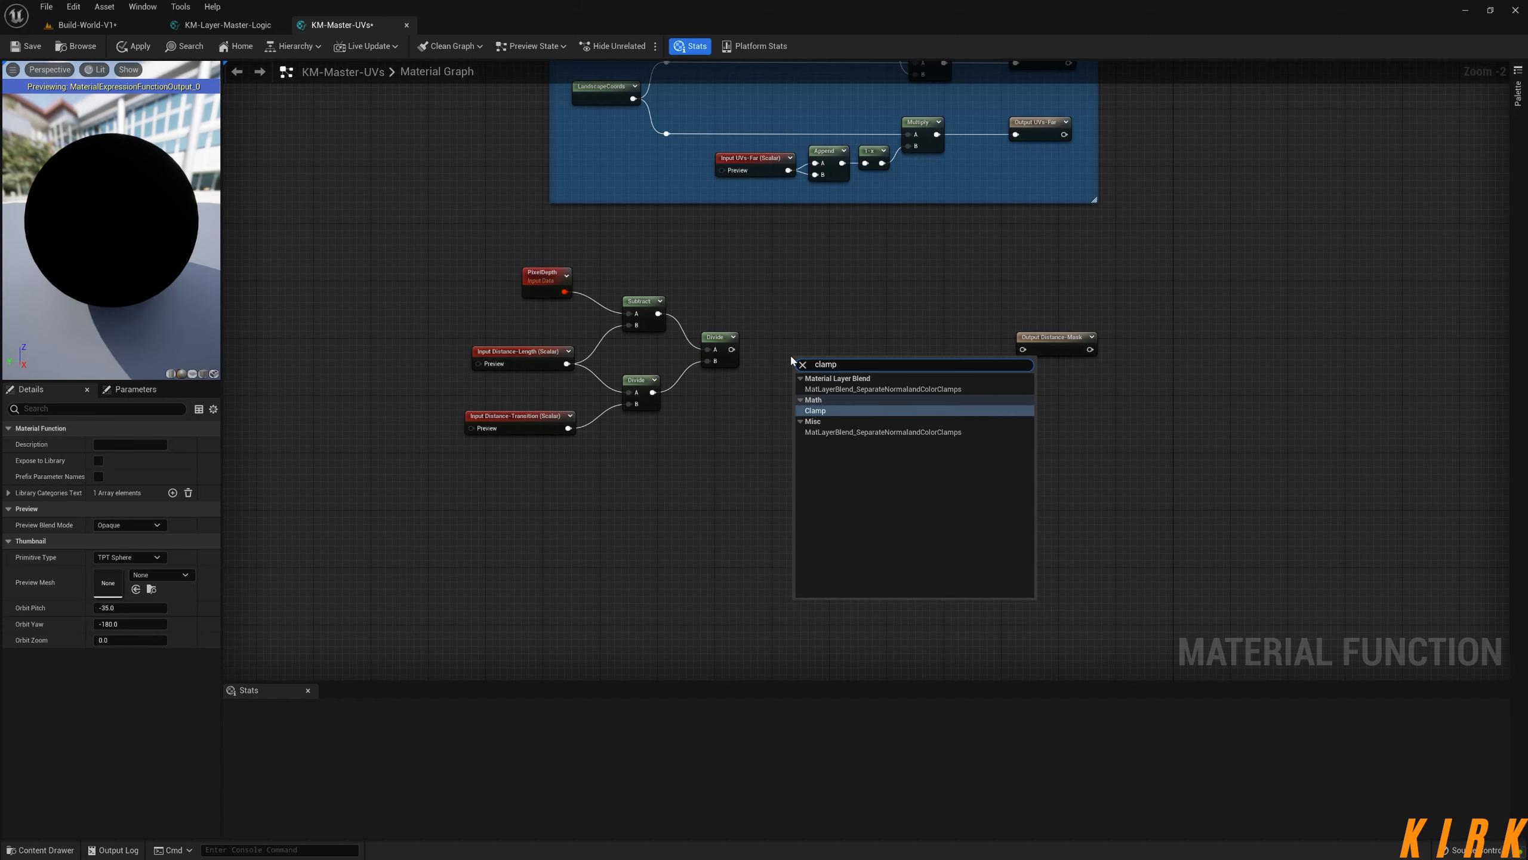
key(Return)
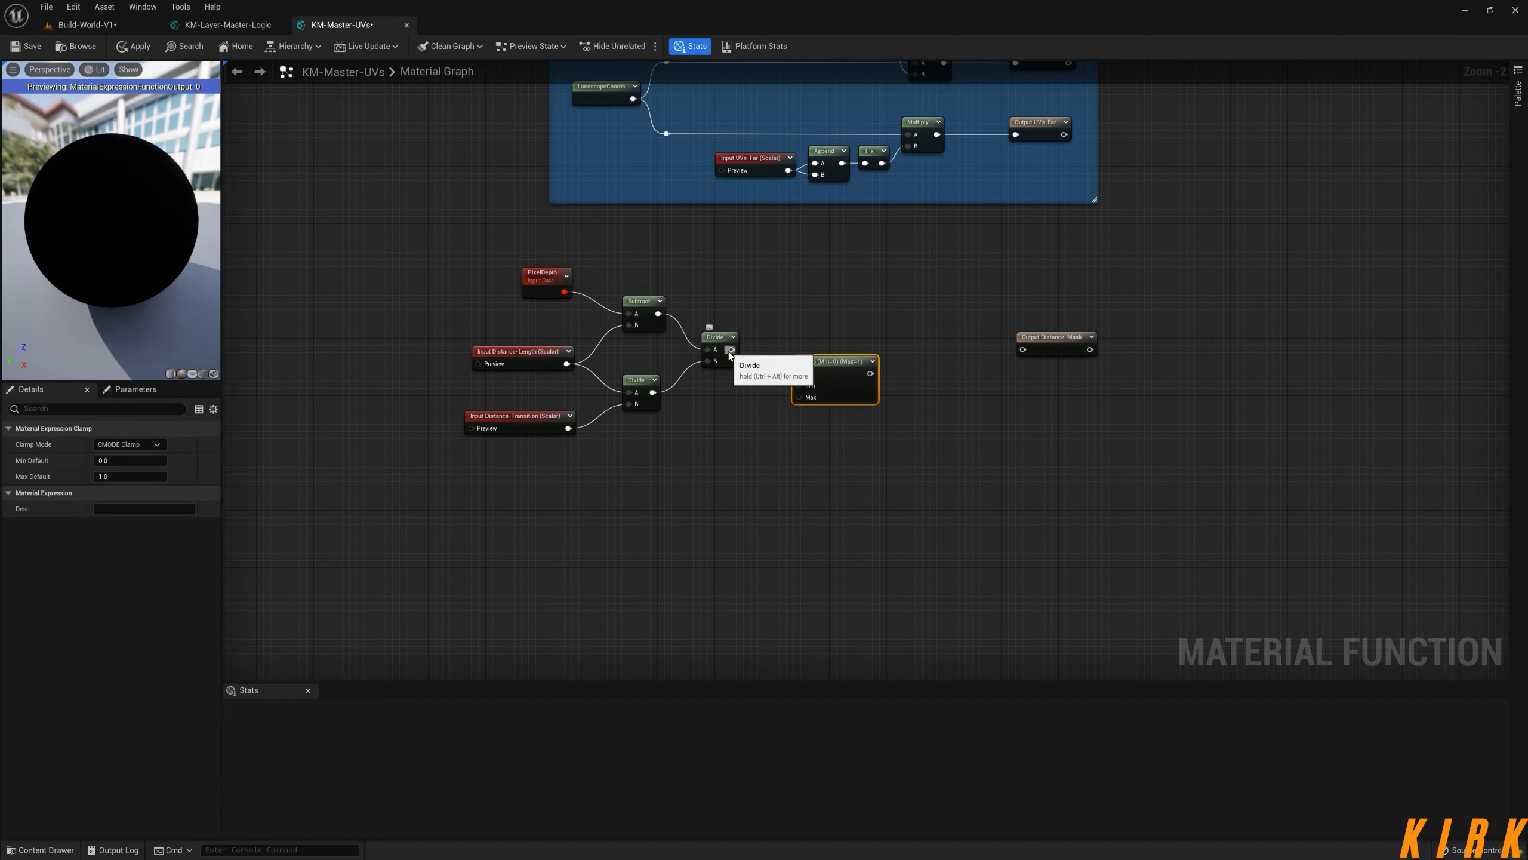
drag(736, 351, 816, 335)
- Start previewing the Clamp node and rotate the preview sphere to inspect the mask
right_click(814, 335)
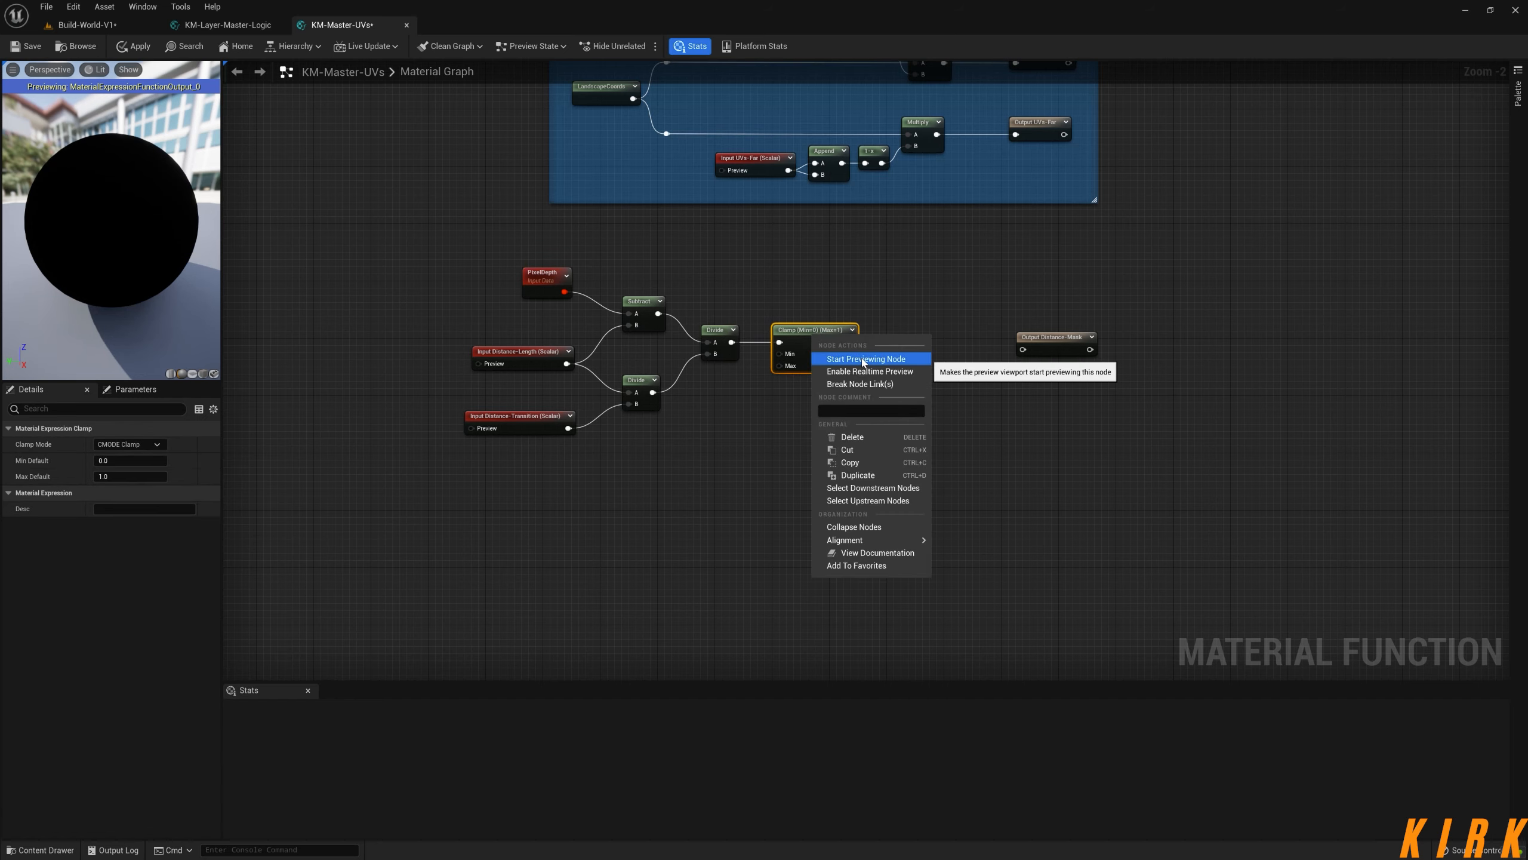
click(864, 360)
mouse_move(117, 275)
mouse_down()
mouse_move(64, 274)
mouse_move(95, 268)
mouse_up()
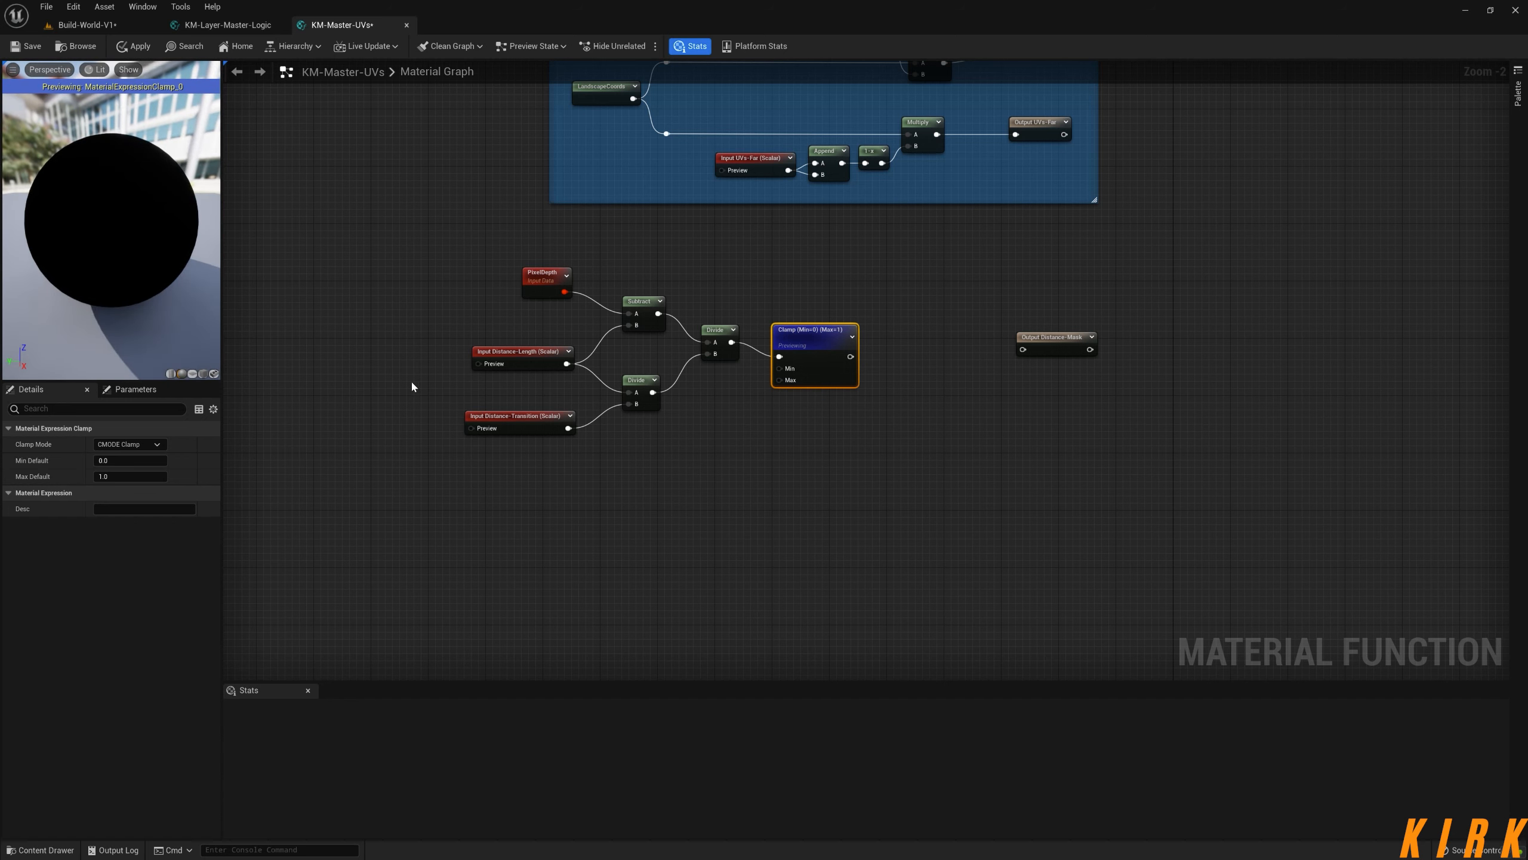
- Add two Constant nodes and connect one to the Distance-Length preview and the other to the Distance-Transition preview
click(404, 401)
click(392, 351)
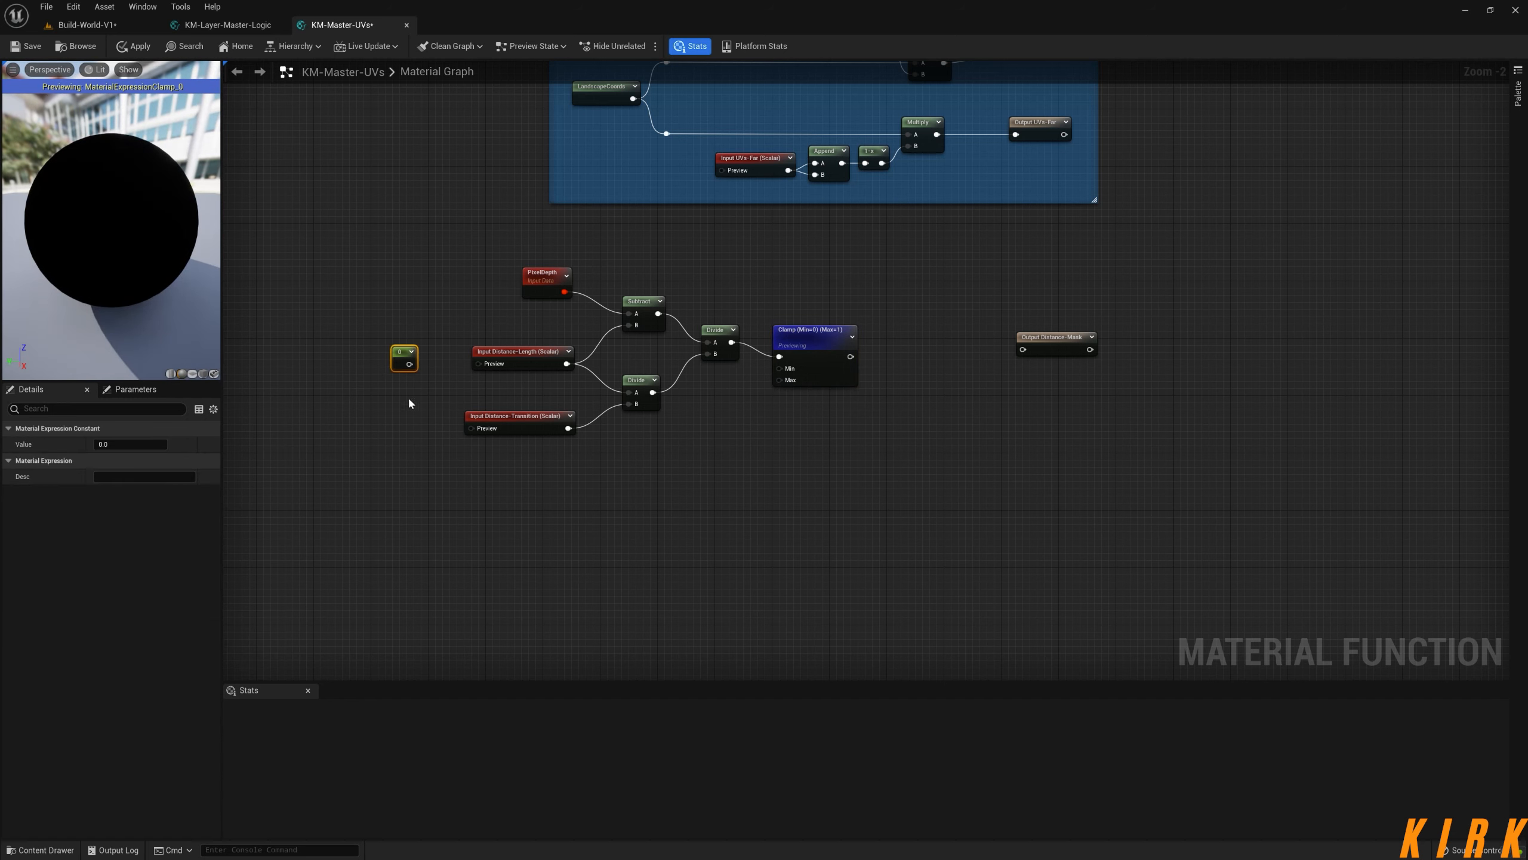
drag(402, 355, 478, 363)
drag(402, 446, 472, 428)
drag(403, 429, 432, 416)
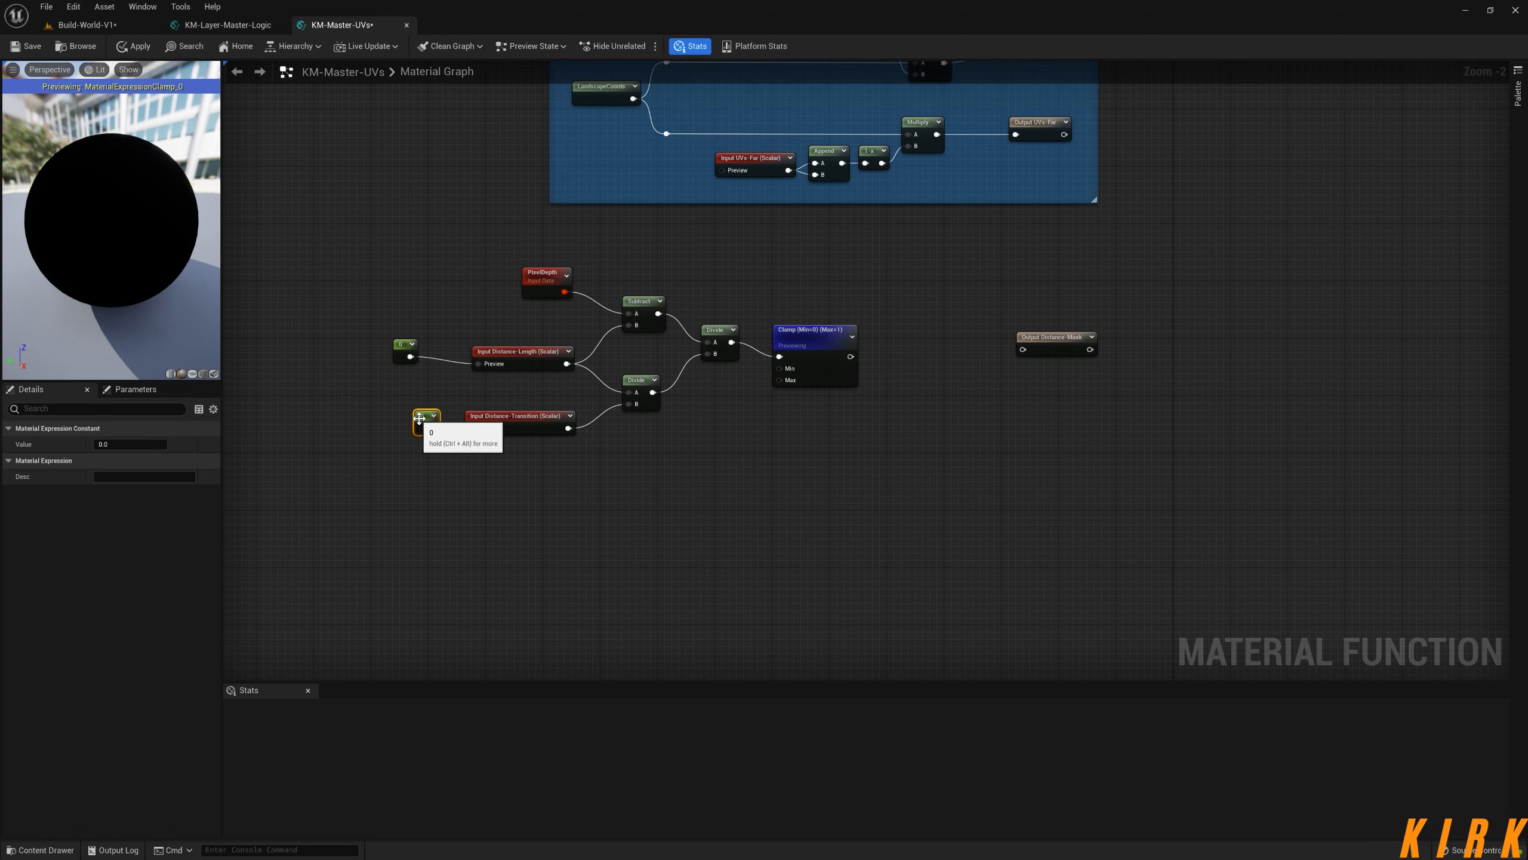
- Set the constant feeding Distance-Transition to 4
click(130, 444)
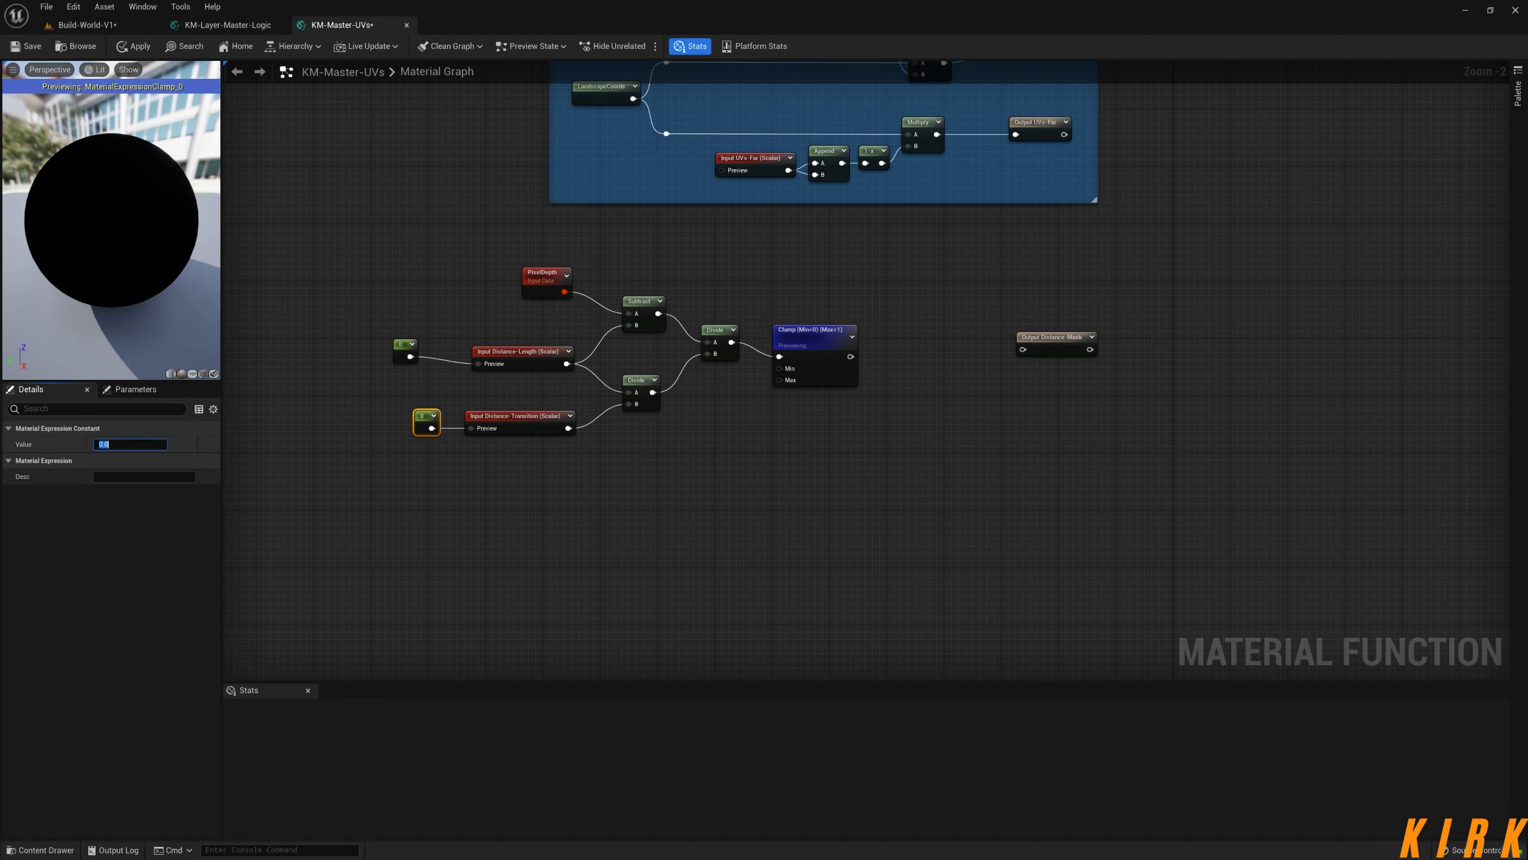
text(4)
key(Return)
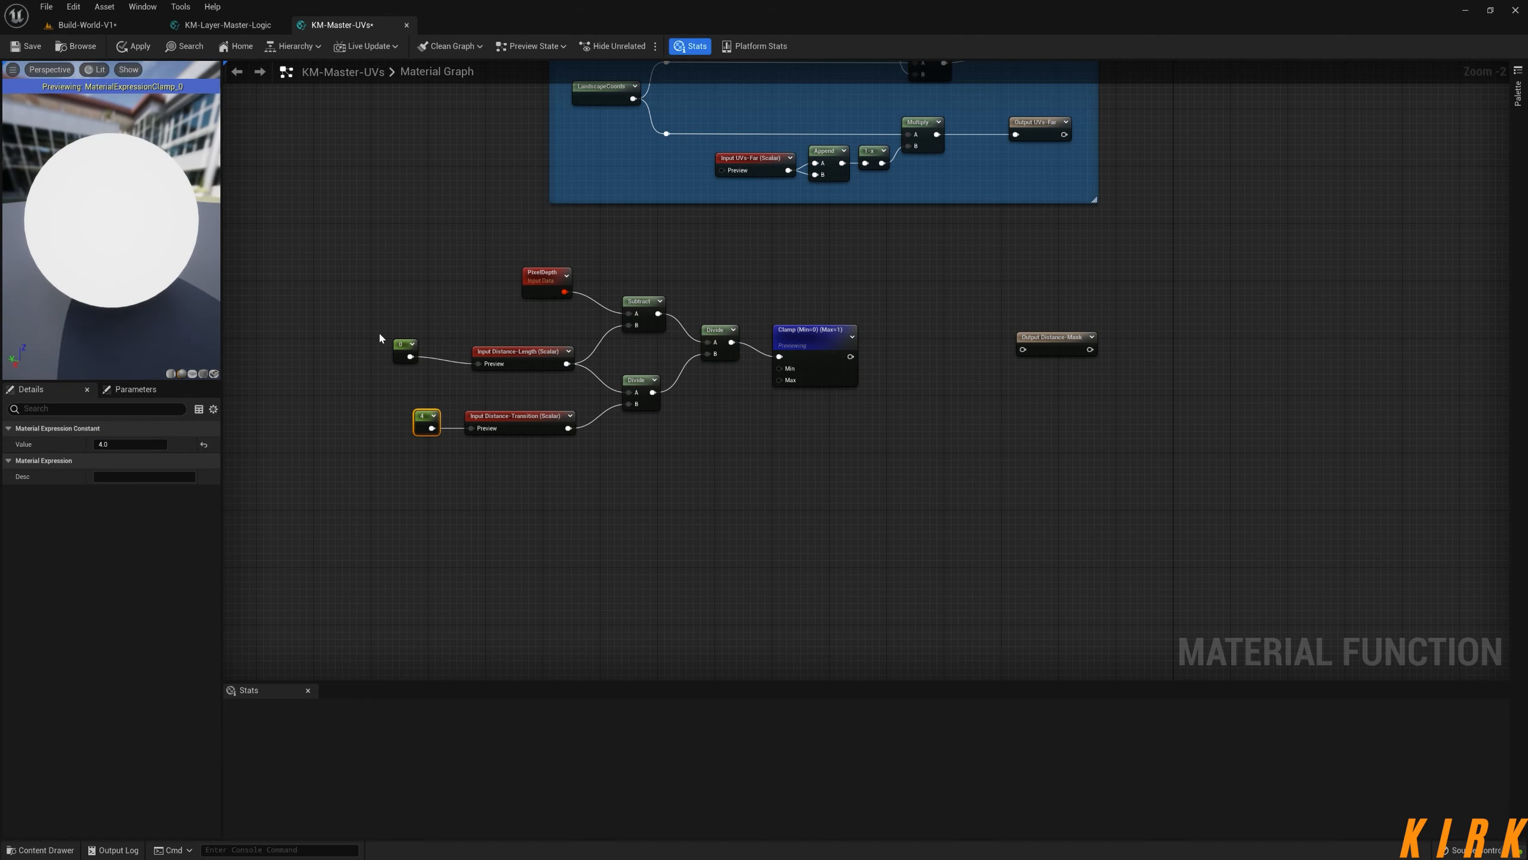
- Try raising the constant feeding Distance-Length gradually to about 99.56 while checking the mask on the preview sphere
click(405, 345)
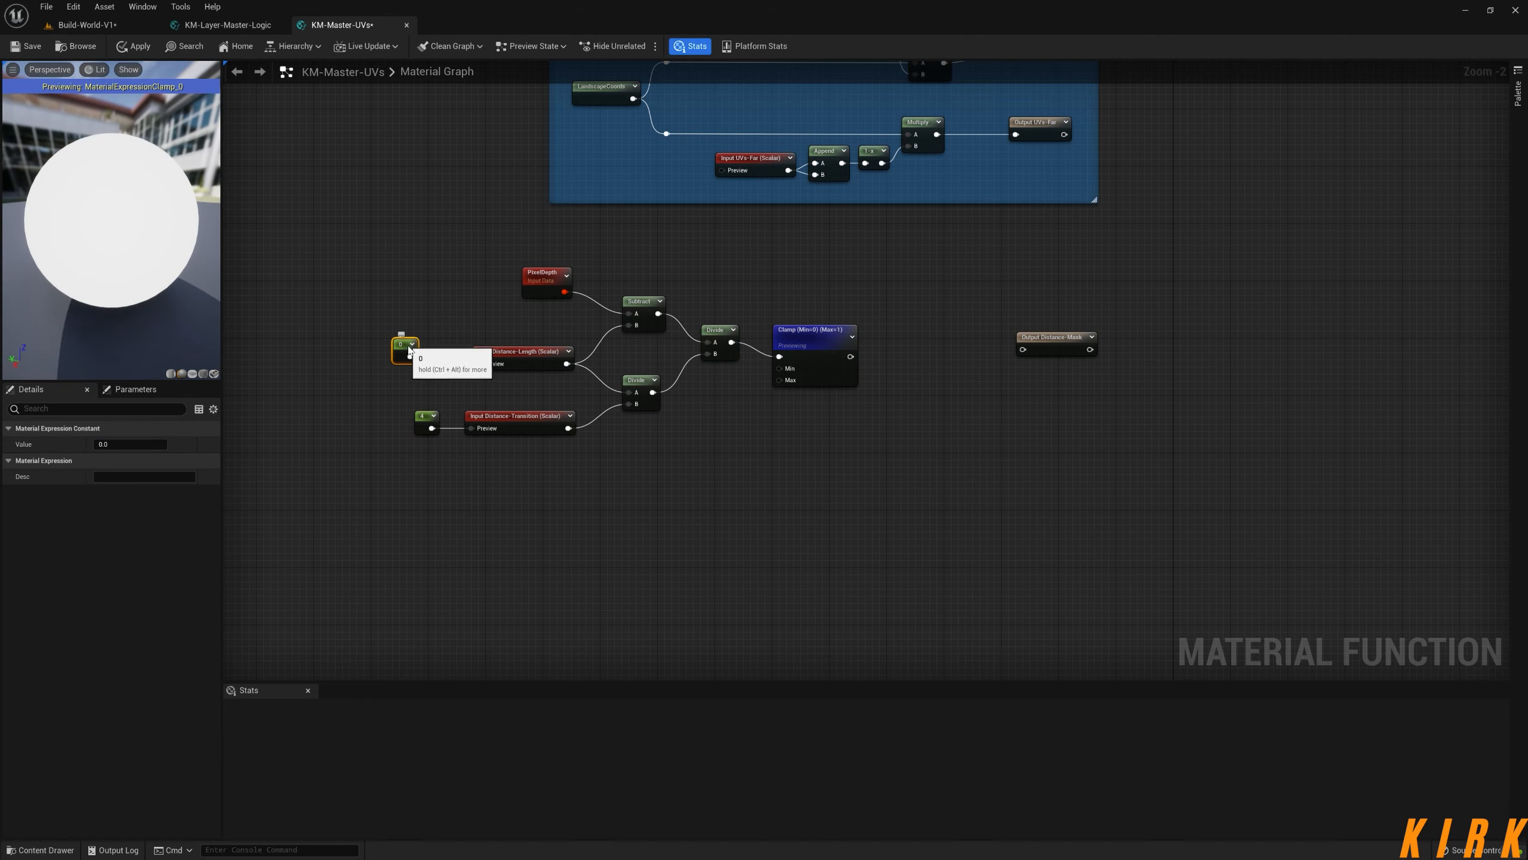
click(130, 444)
click(109, 438)
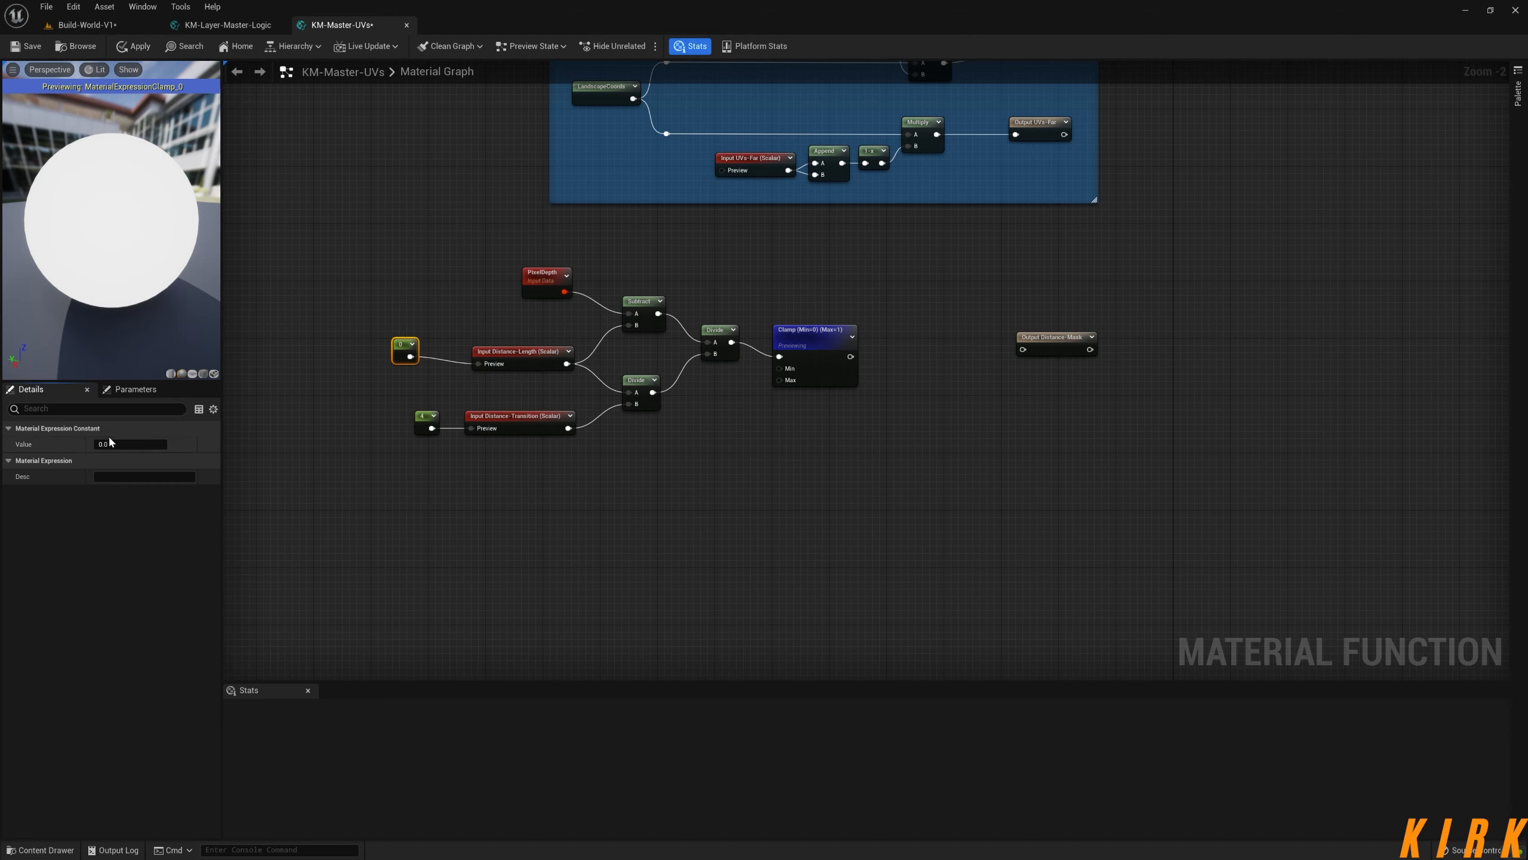
mouse_move(109, 441)
mouse_down()
mouse_move(157, 444)
mouse_move(114, 444)
mouse_up()
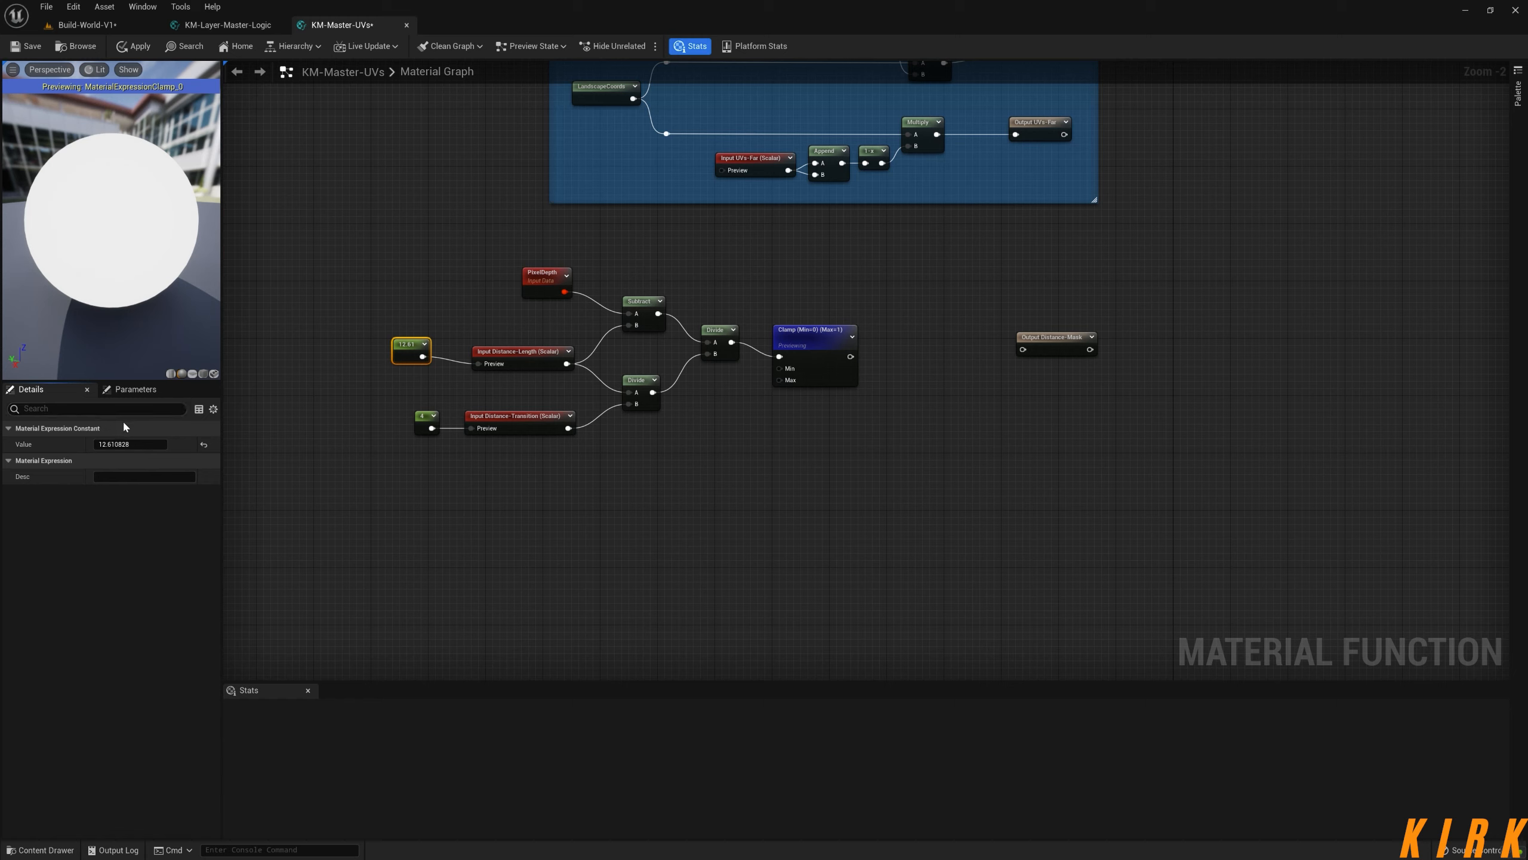
mouse_move(119, 444)
mouse_down()
mouse_move(180, 443)
mouse_move(84, 444)
mouse_move(142, 444)
mouse_move(122, 444)
mouse_up()
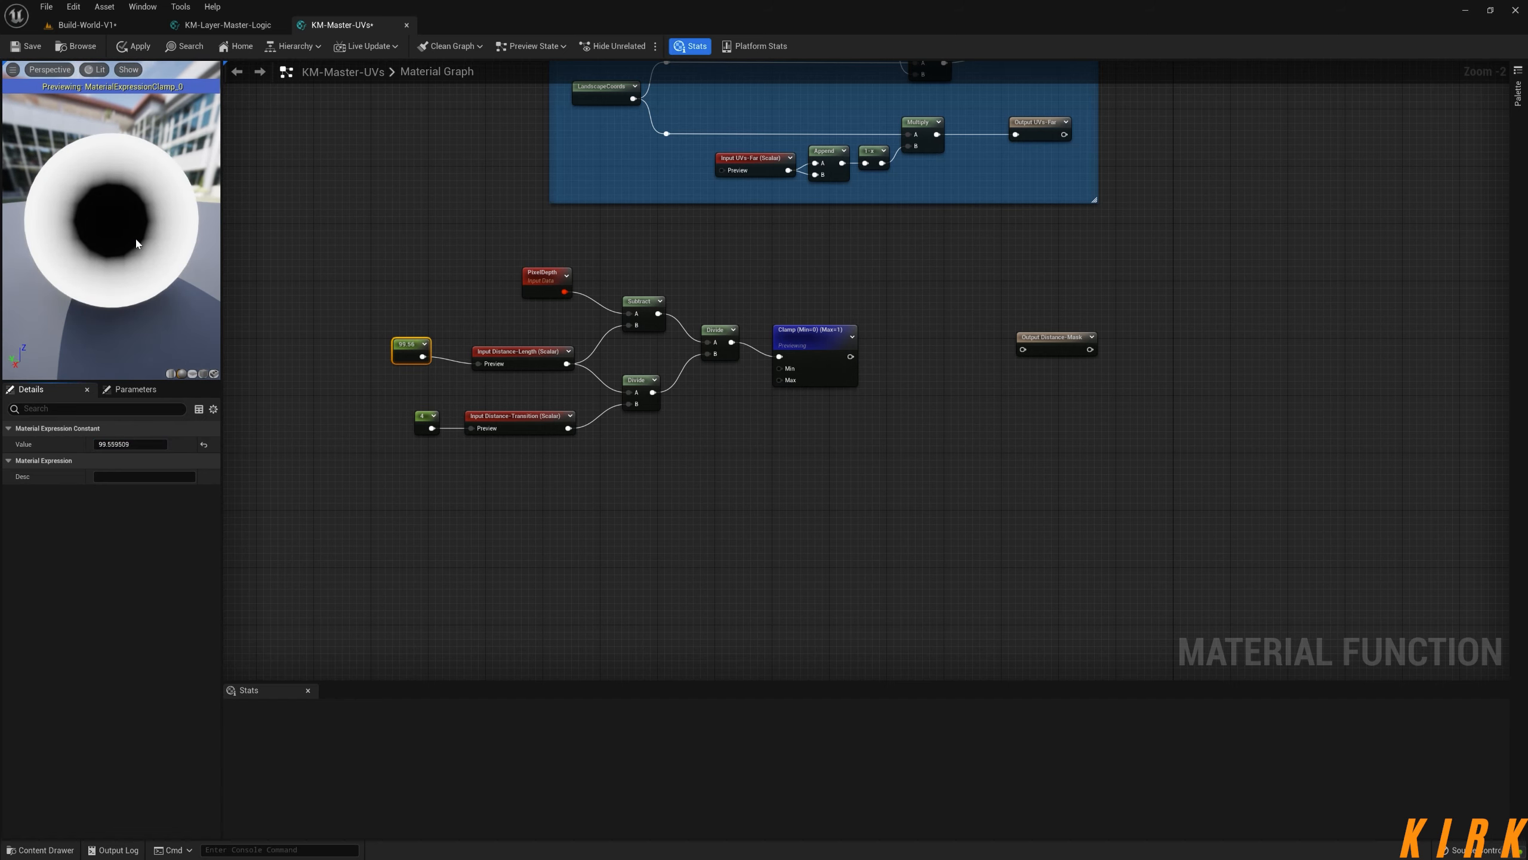
drag(137, 243, 163, 243)
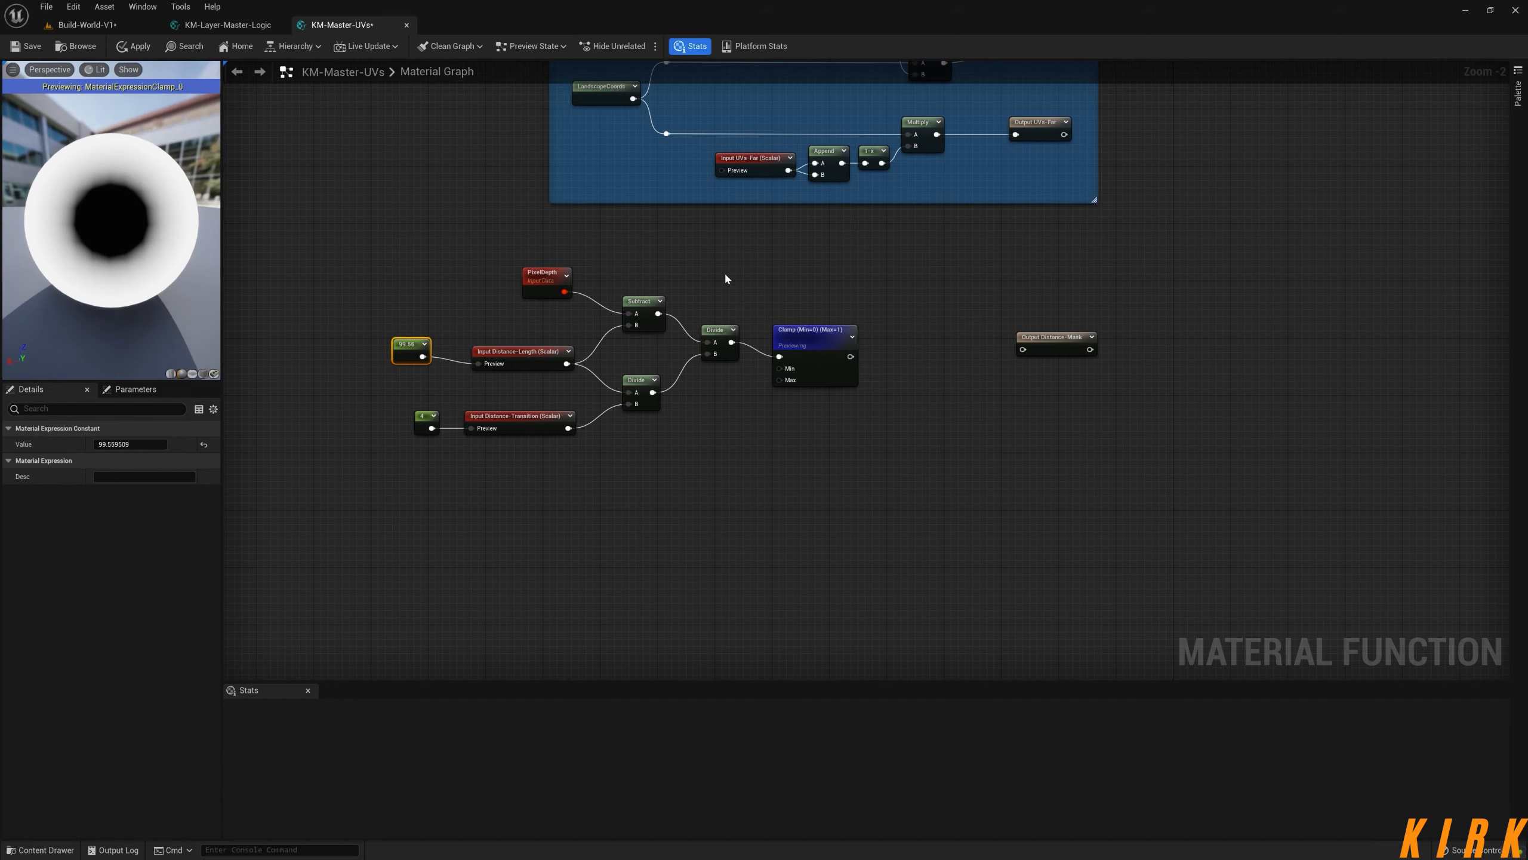
- Set the constant feeding Distance-Length to 100 and move it close beside that input
right_drag(874, 244, 776, 236)
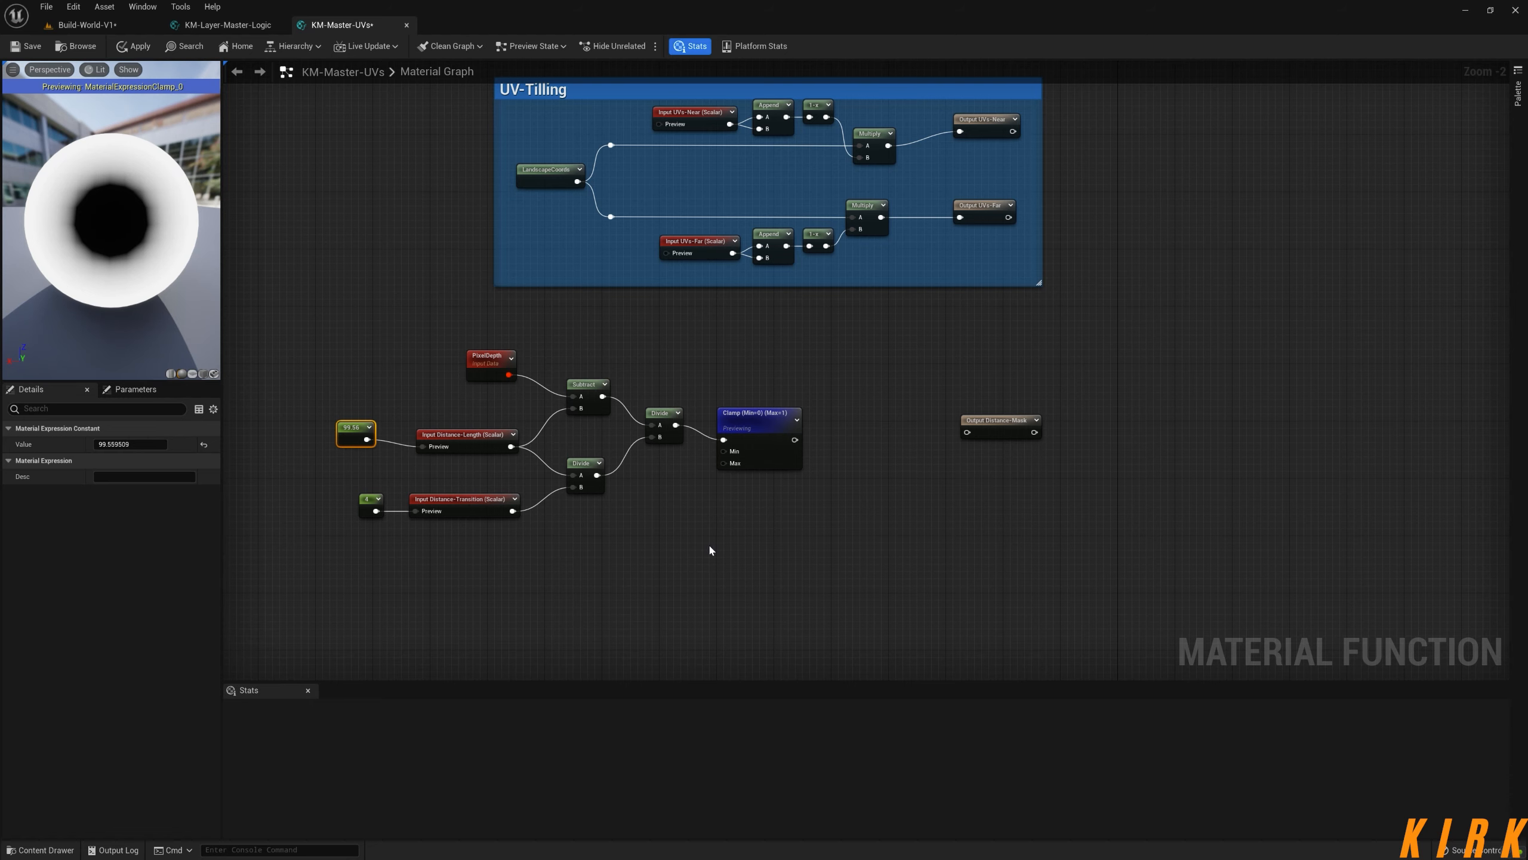
drag(358, 429, 365, 436)
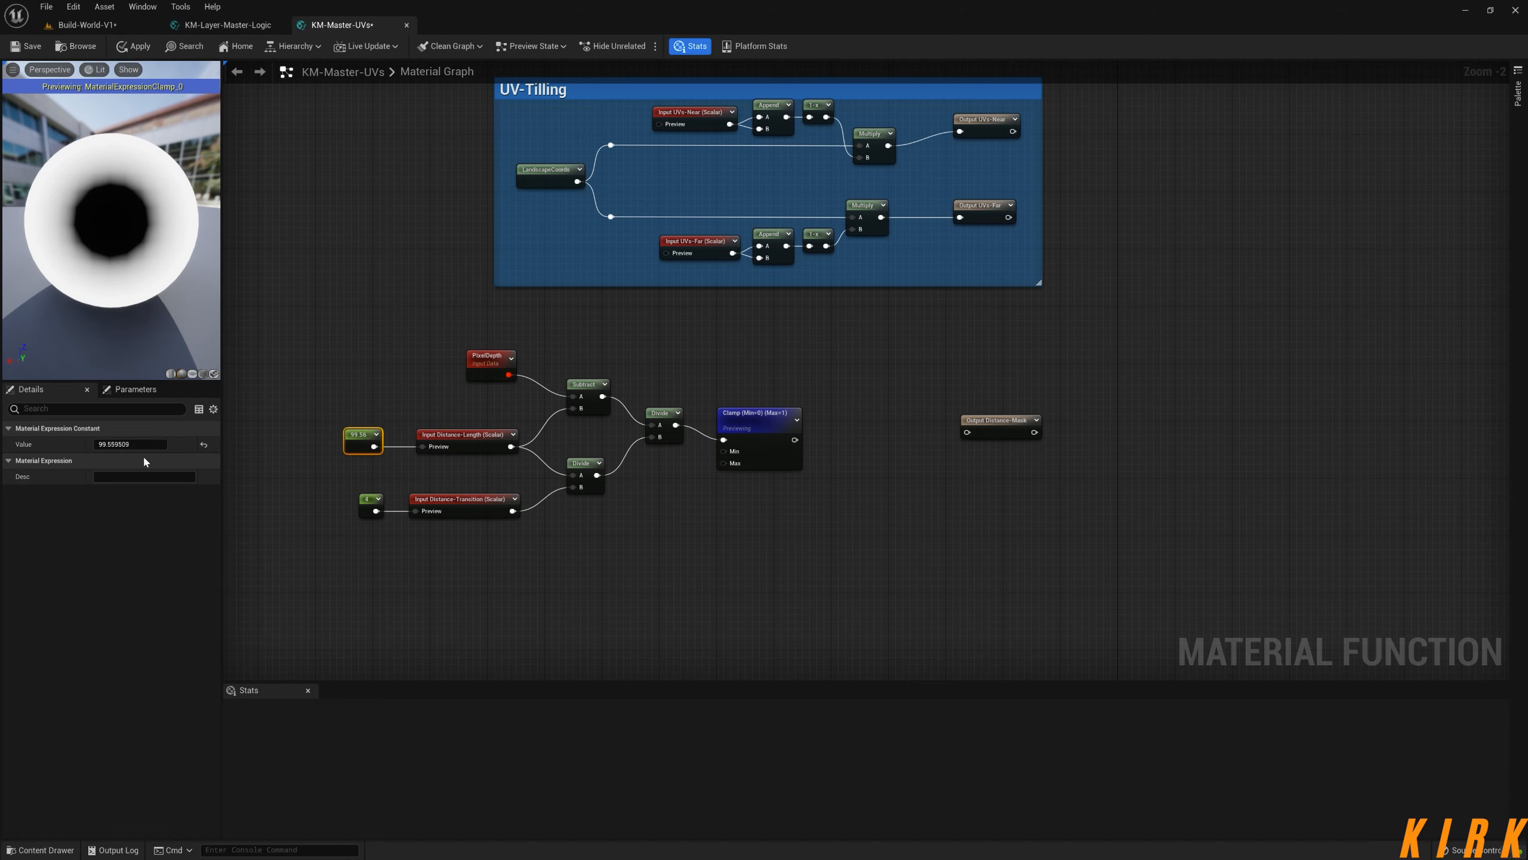
click(129, 443)
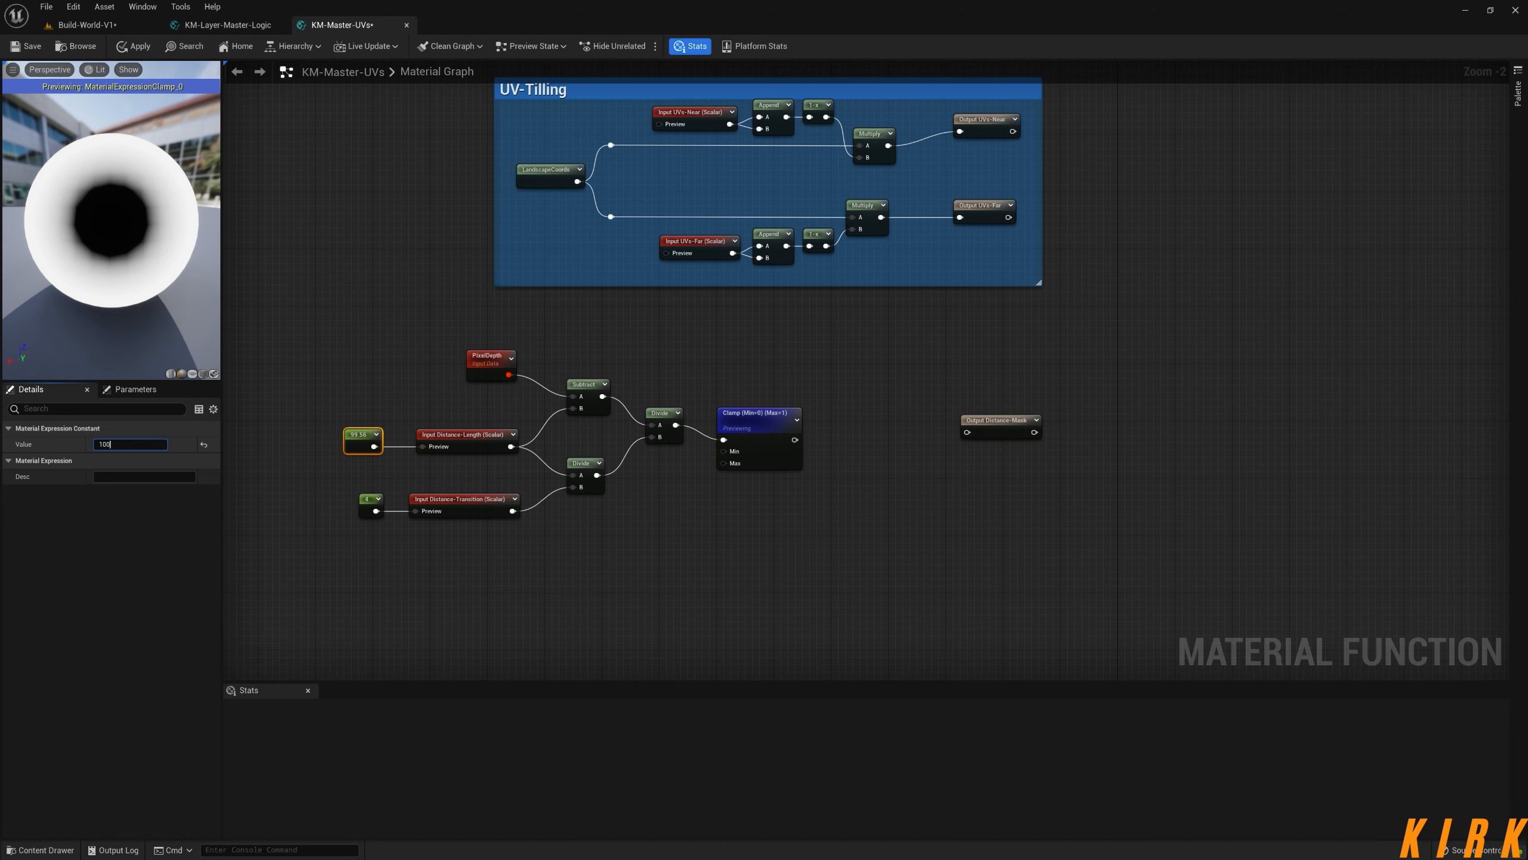
text(100)
key(Return)
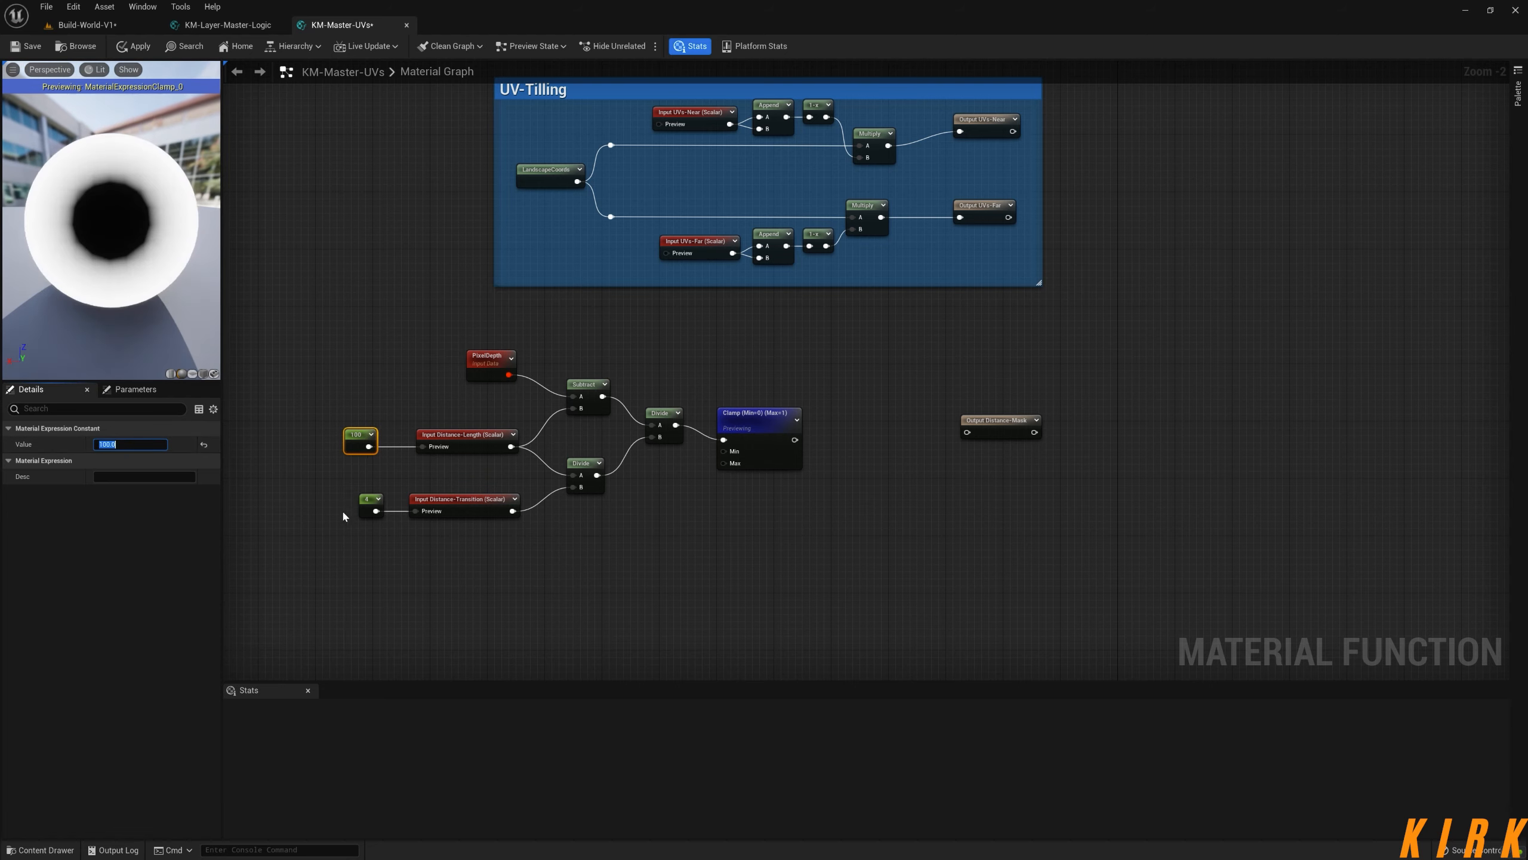
drag(360, 435, 380, 434)
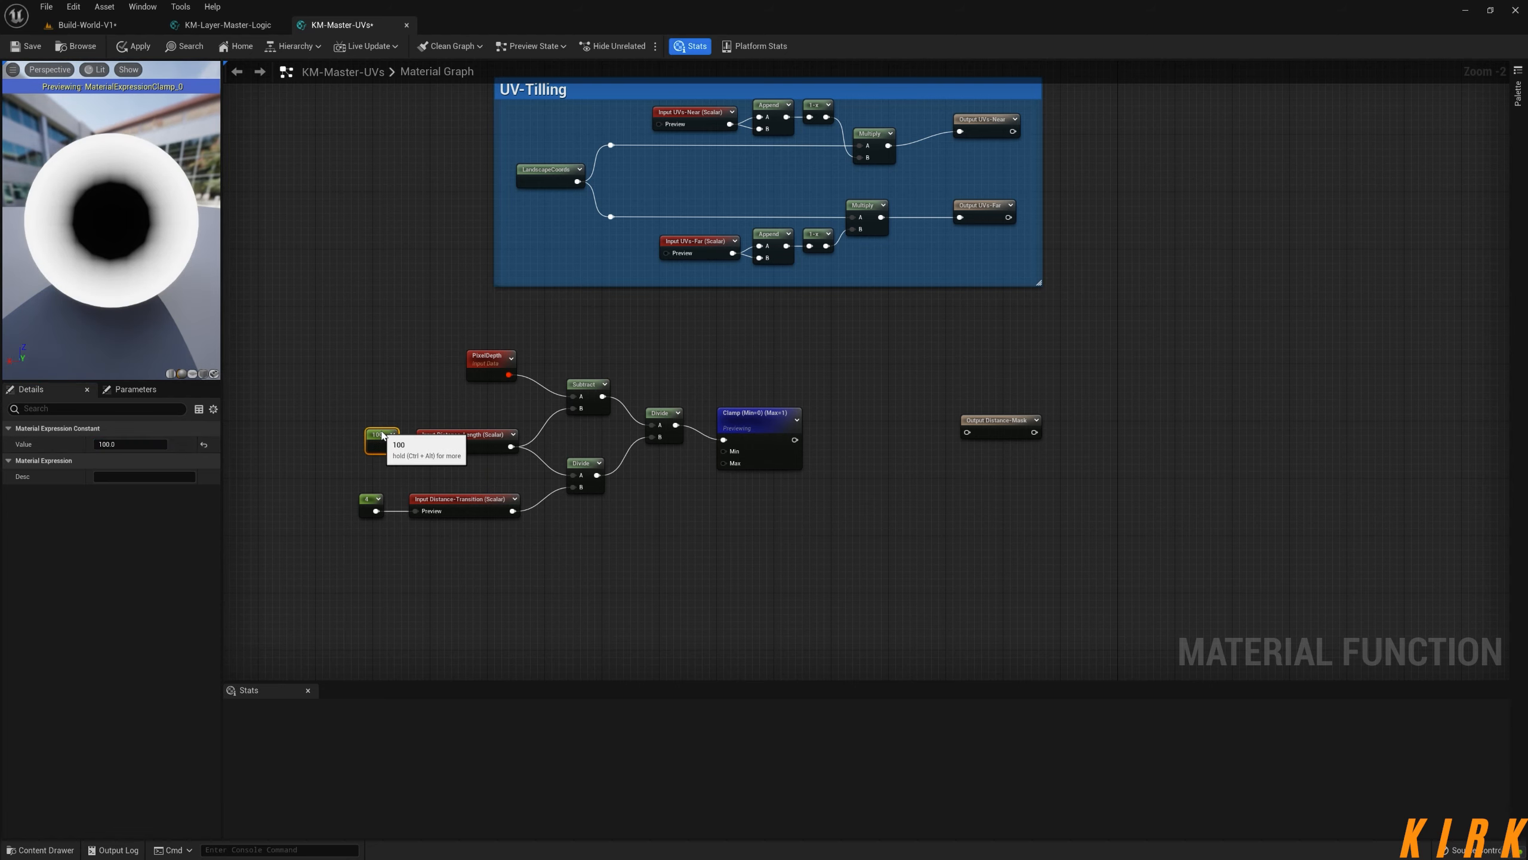
- Try 5, 1, 0.1, 10 and 7 for the constant feeding Distance-Transition while comparing the mask on the preview sphere
click(368, 500)
click(129, 443)
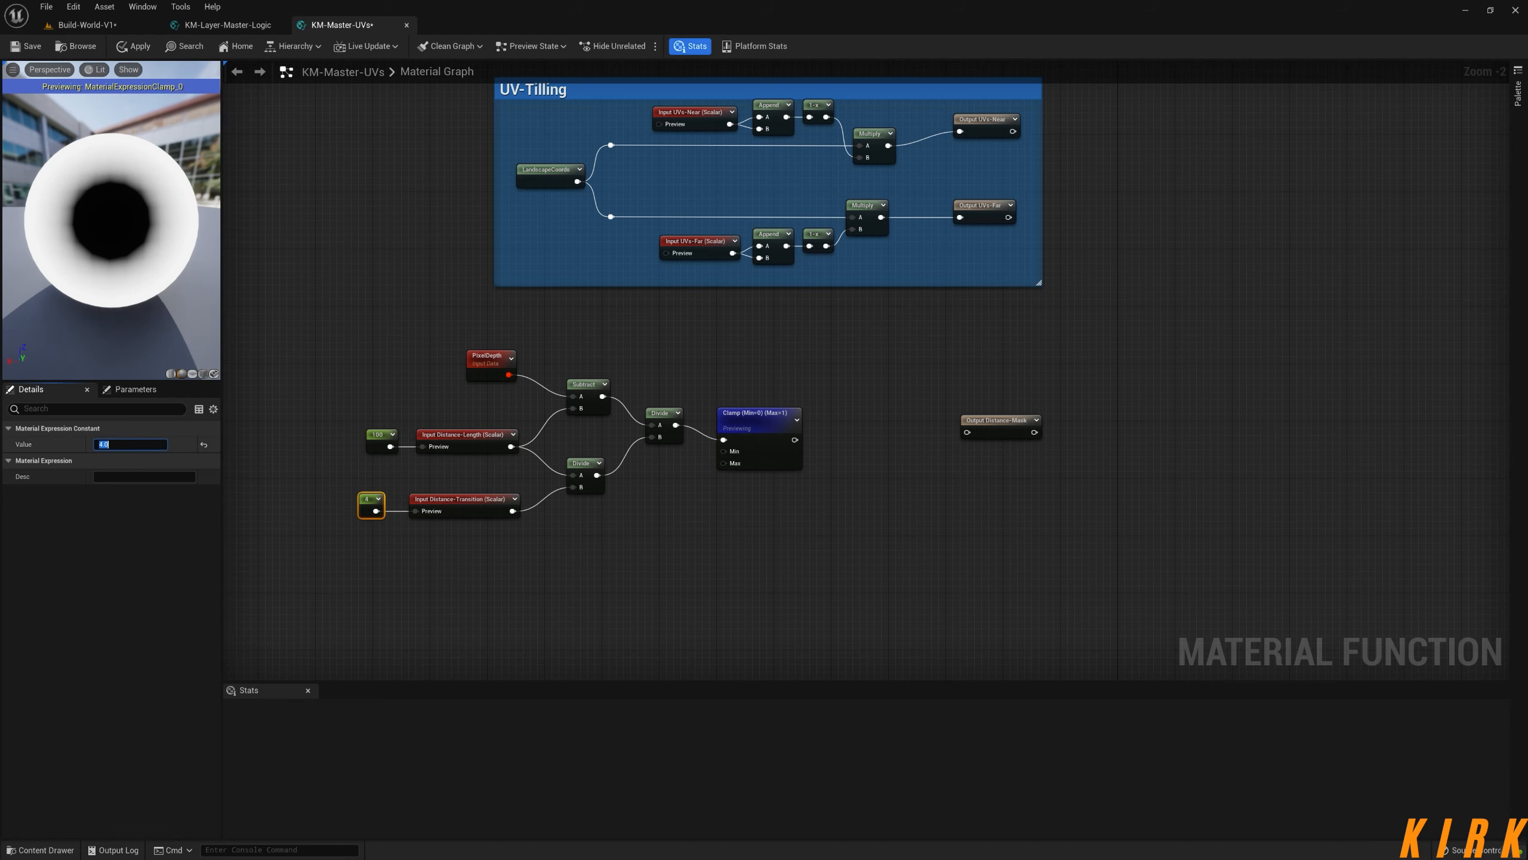
text(5)
key(Return)
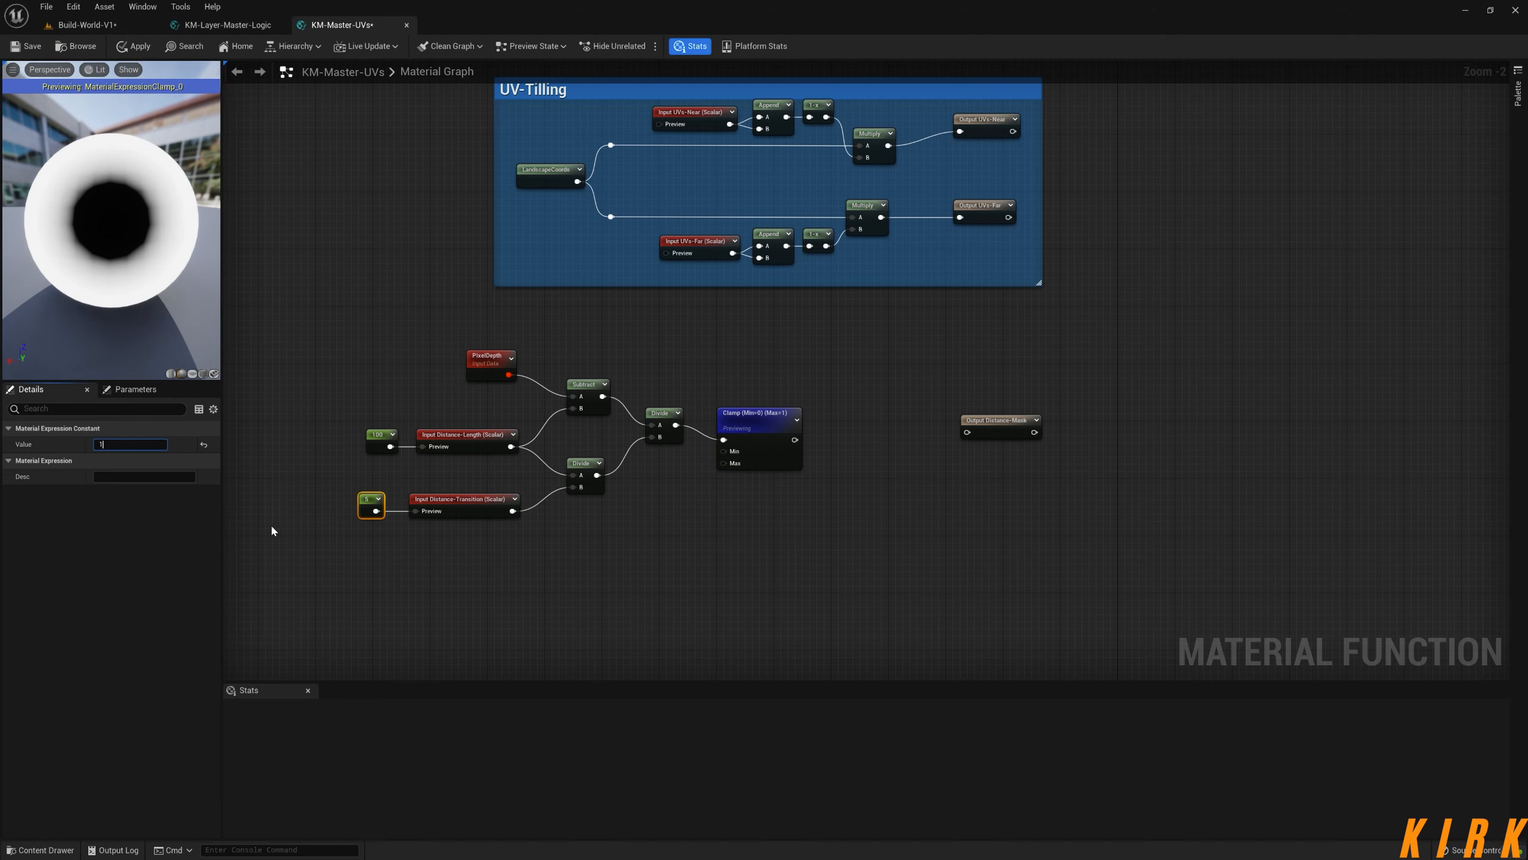
text(1)
key(Return)
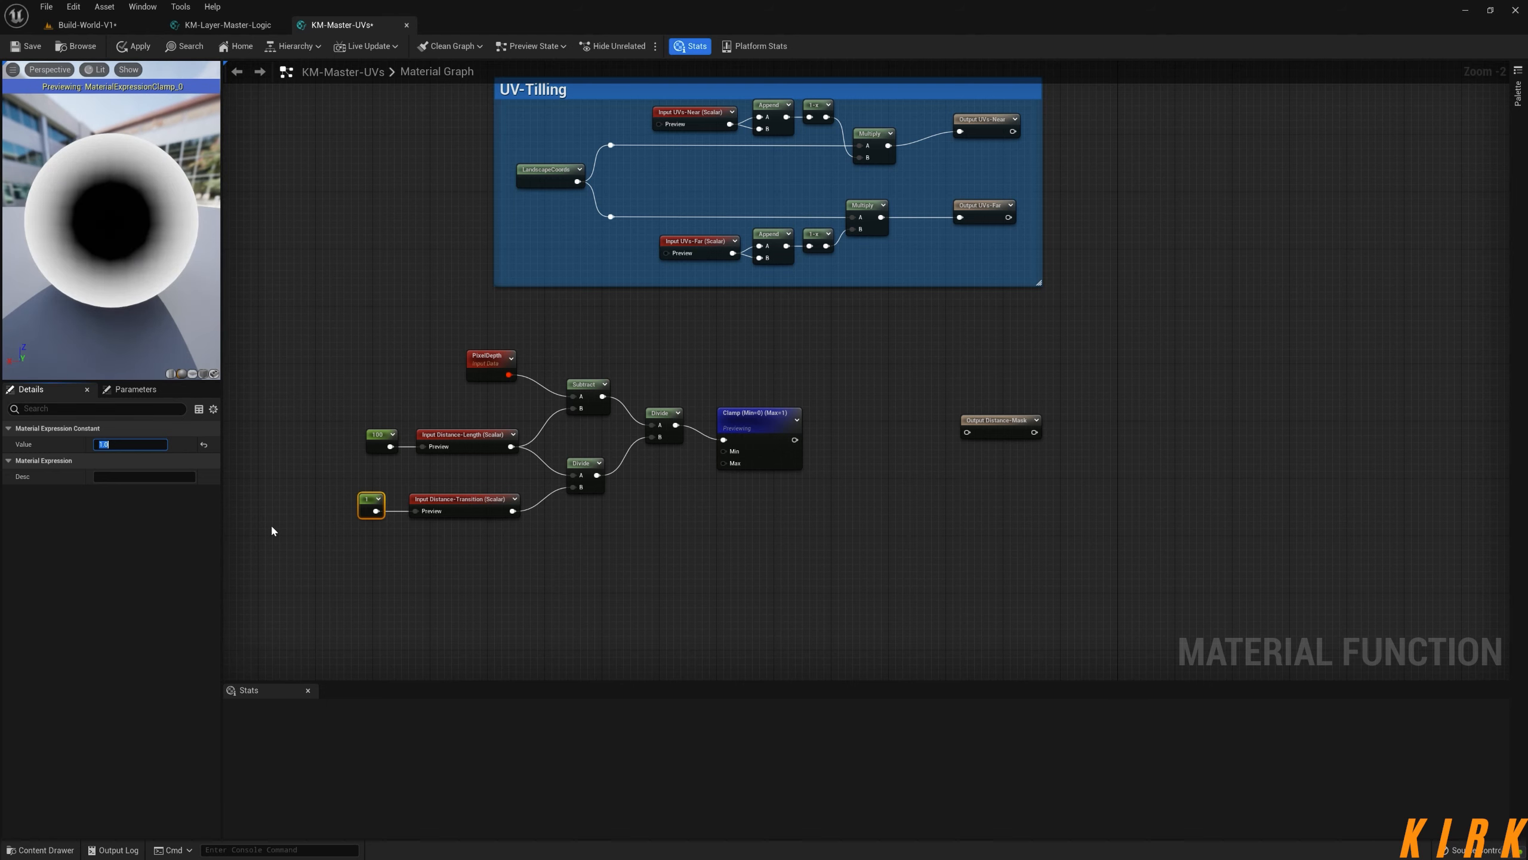
text(0.1)
key(Return)
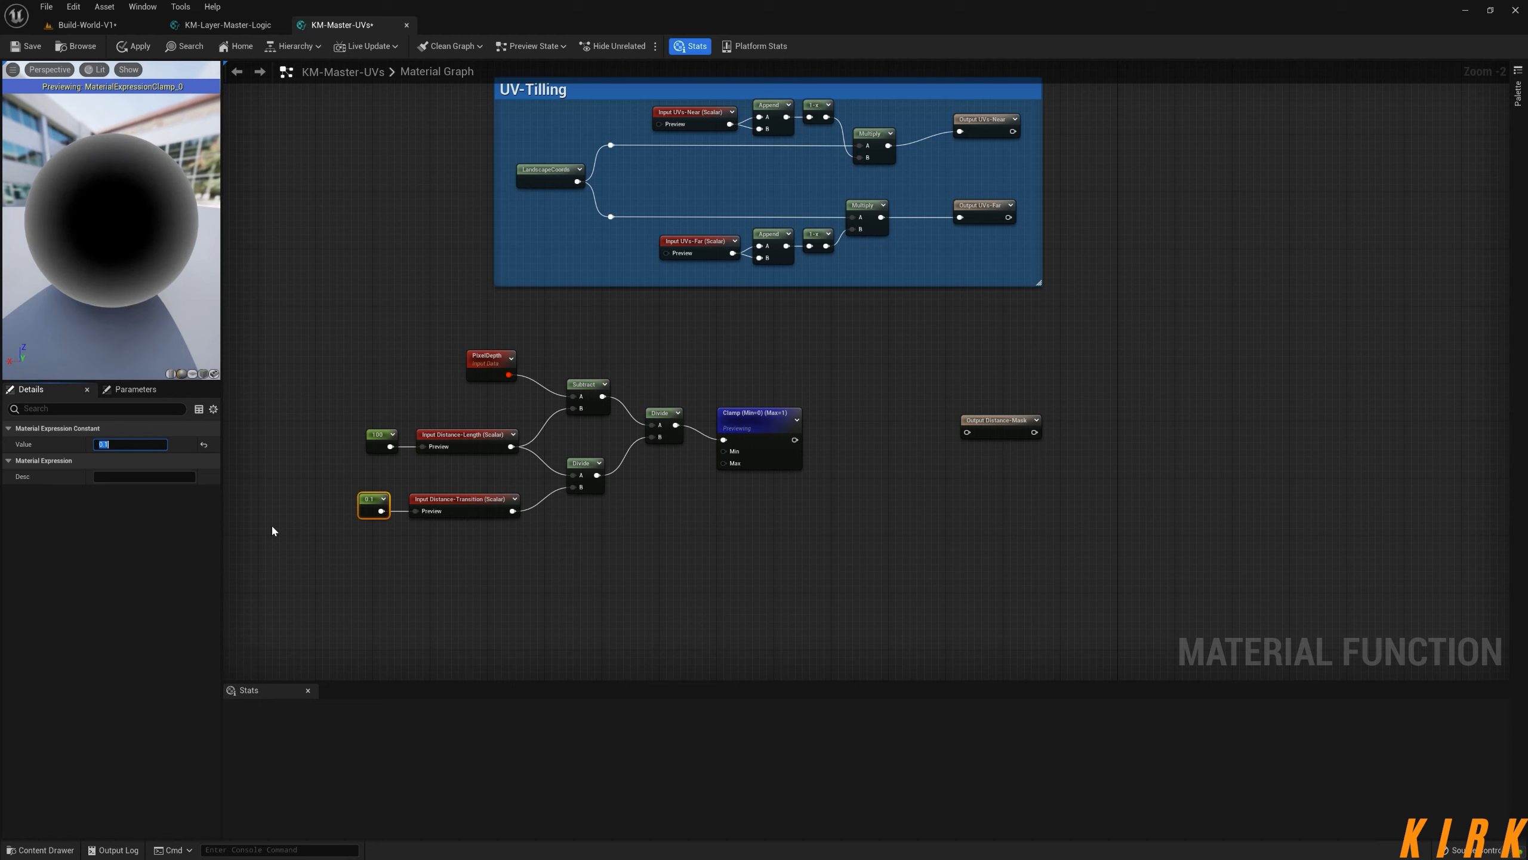
text(10)
key(Return)
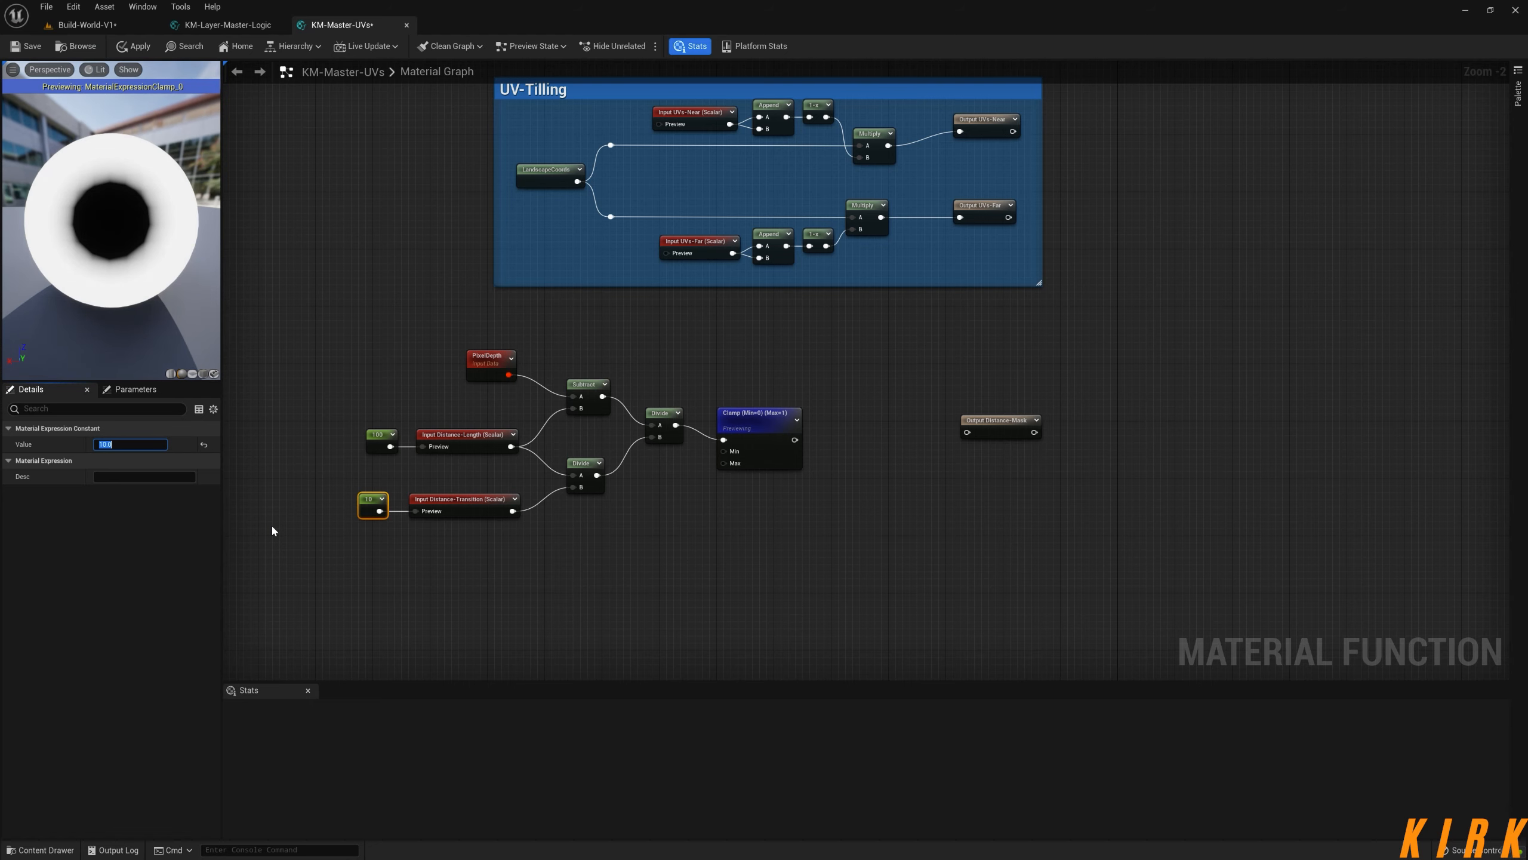
text(7)
key(Return)
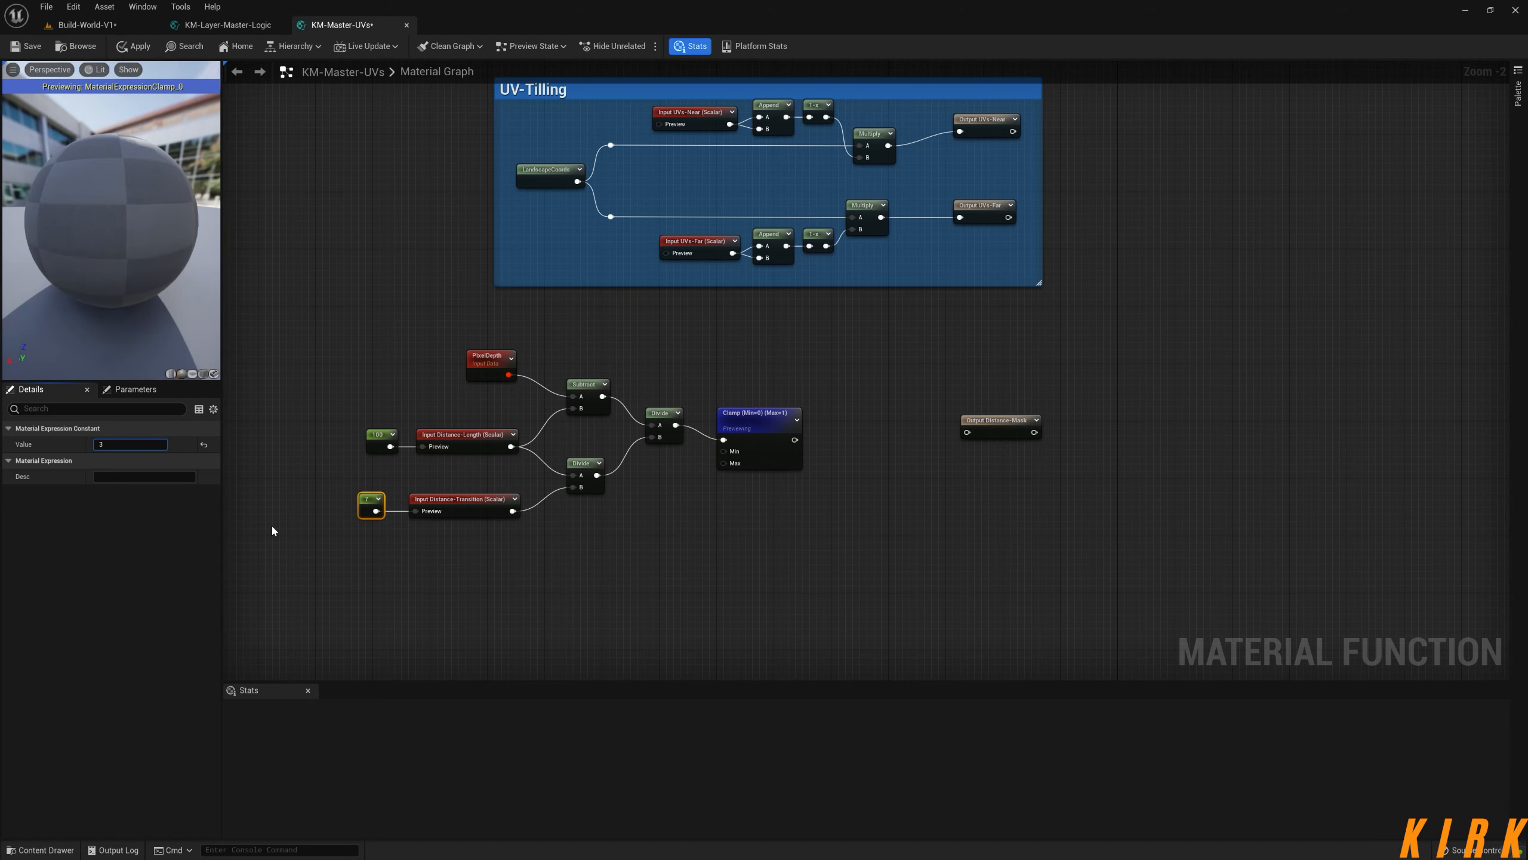
- Set the constant feeding Distance-Transition to 3 and move both constants closer to their function inputs
text(3)
key(Return)
click(445, 538)
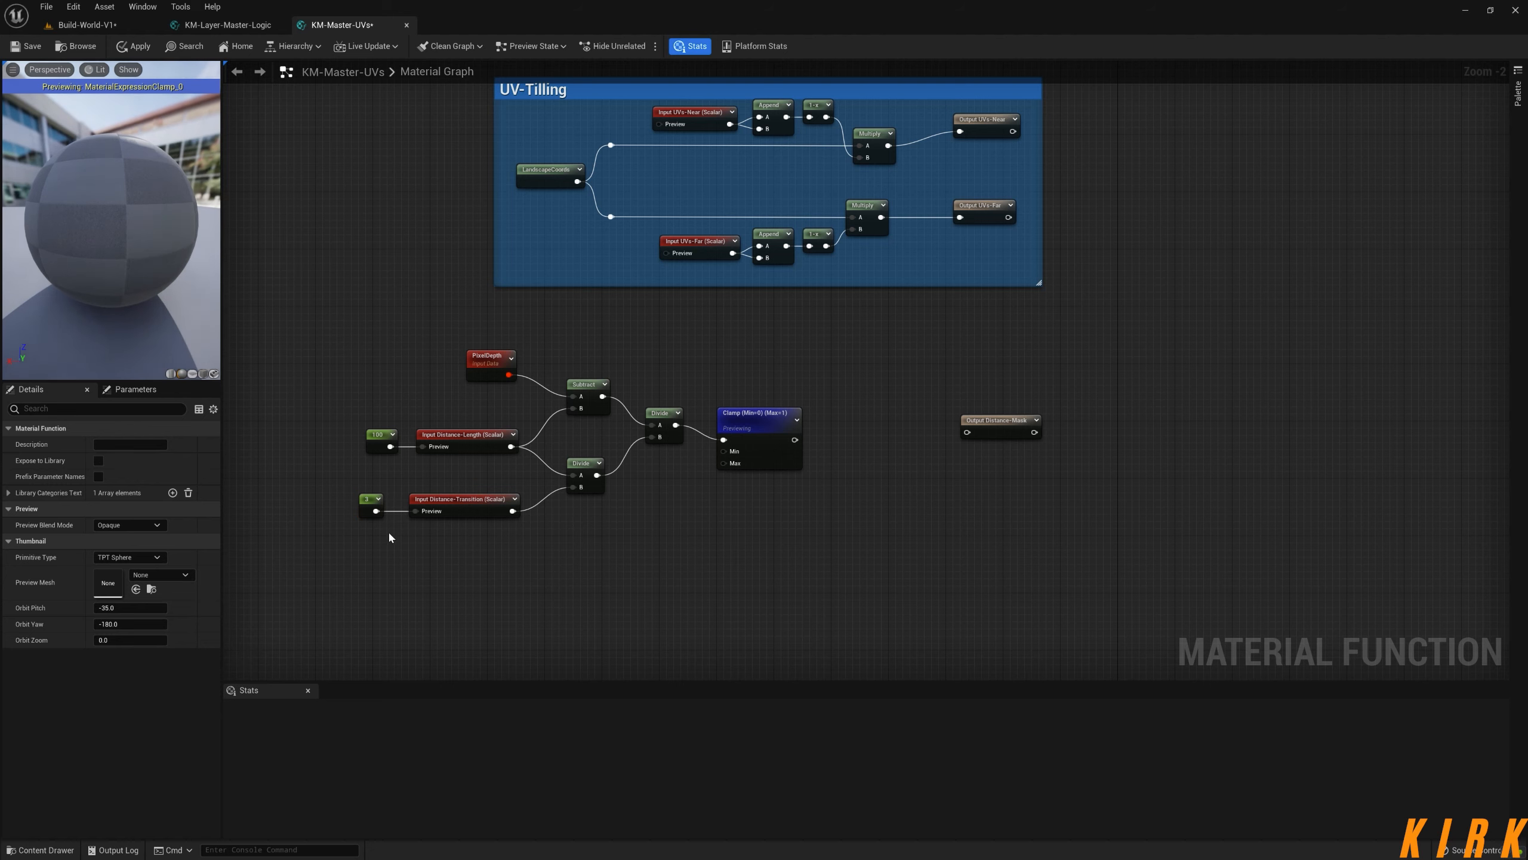
click(370, 504)
click(388, 435)
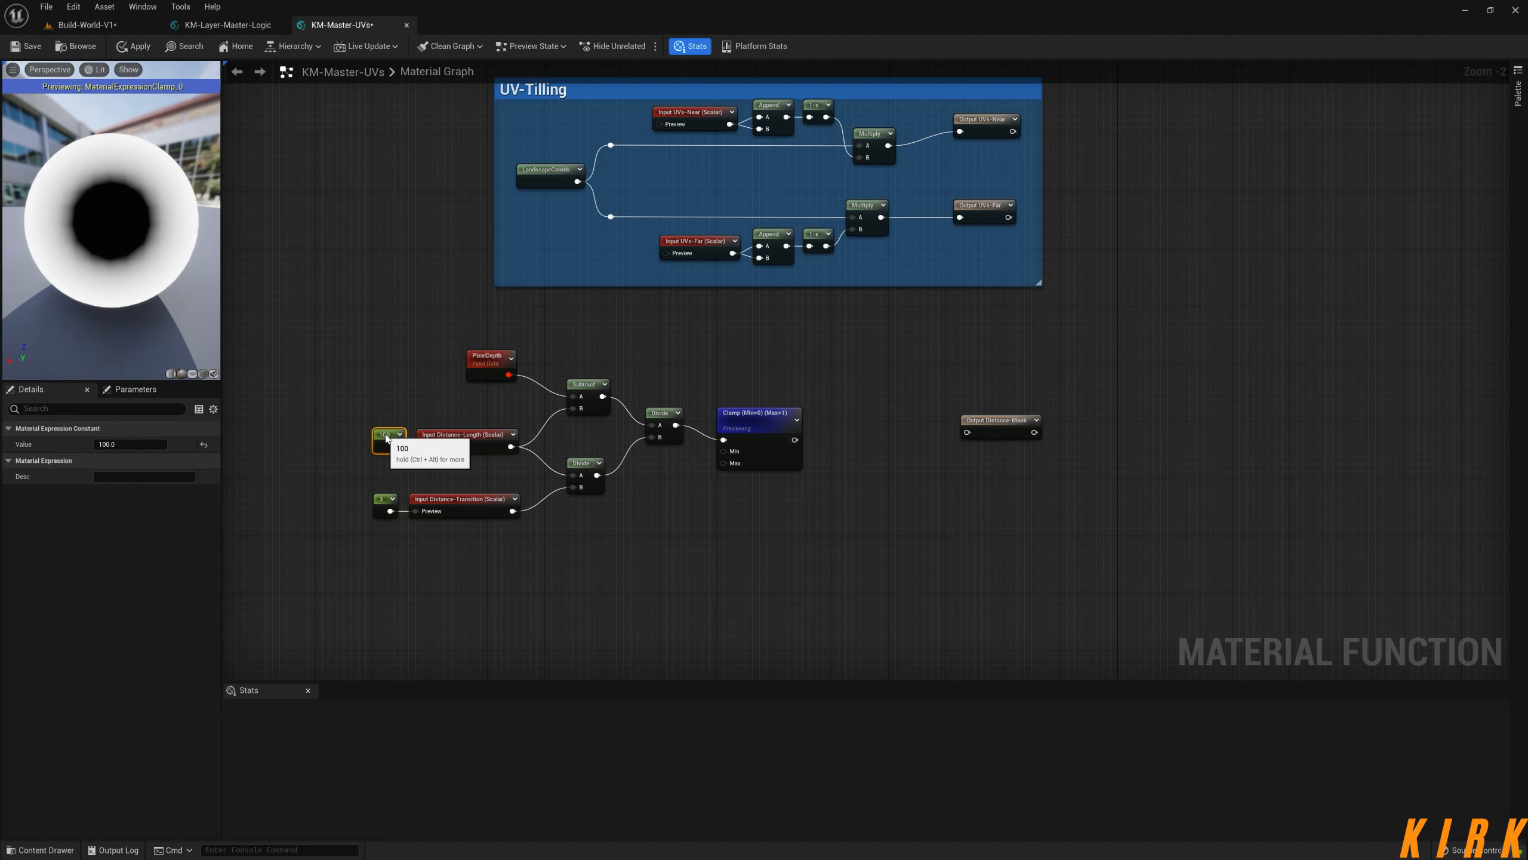
click(474, 484)
- Enable Use Preview Value as Default for both the Distance-Length and Distance-Transition inputs
click(472, 438)
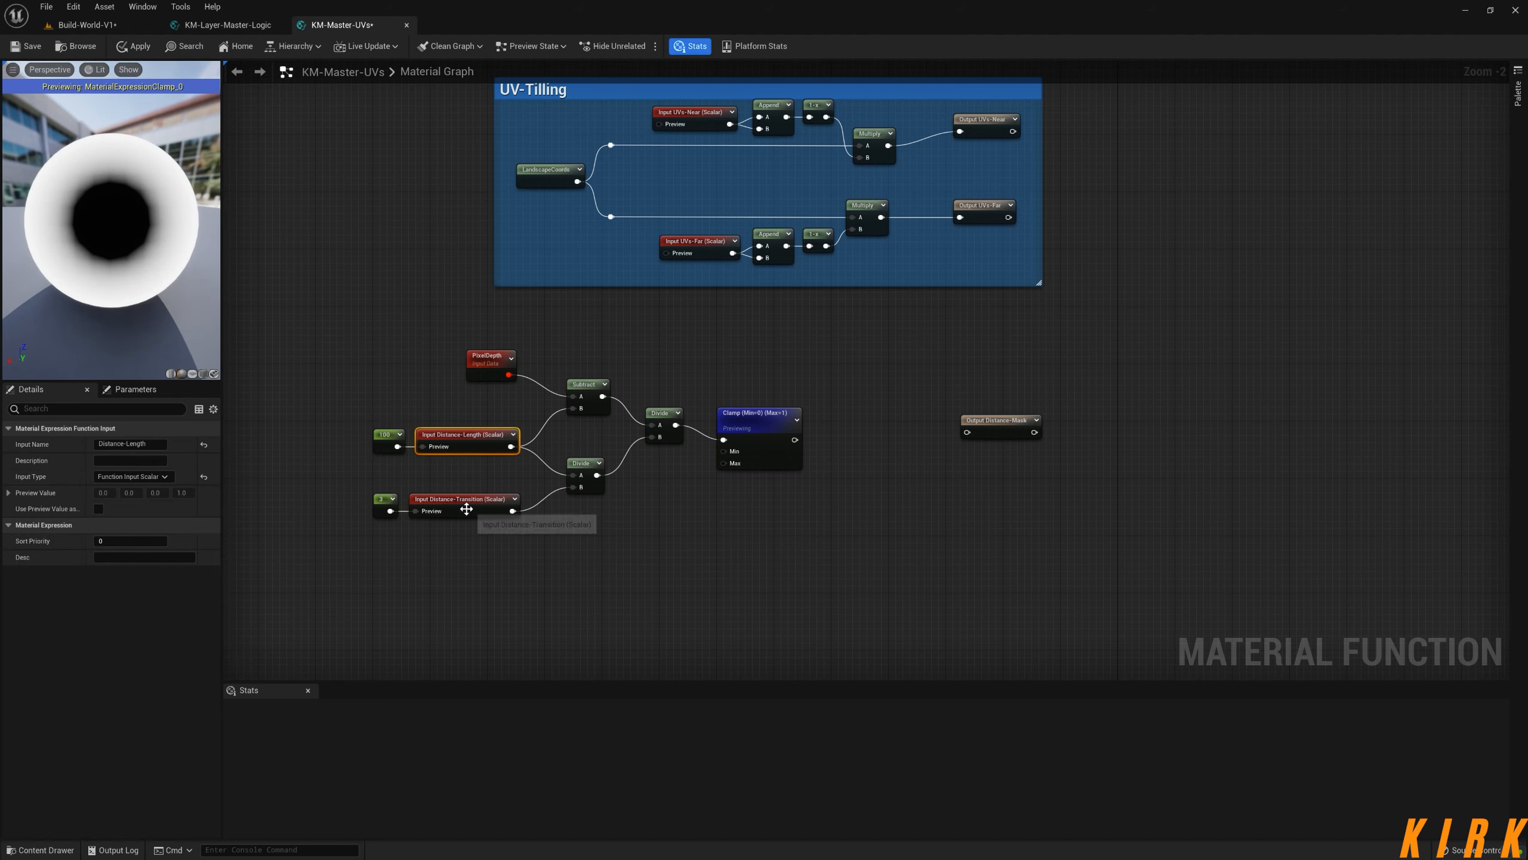
shift+click(465, 509)
click(98, 508)
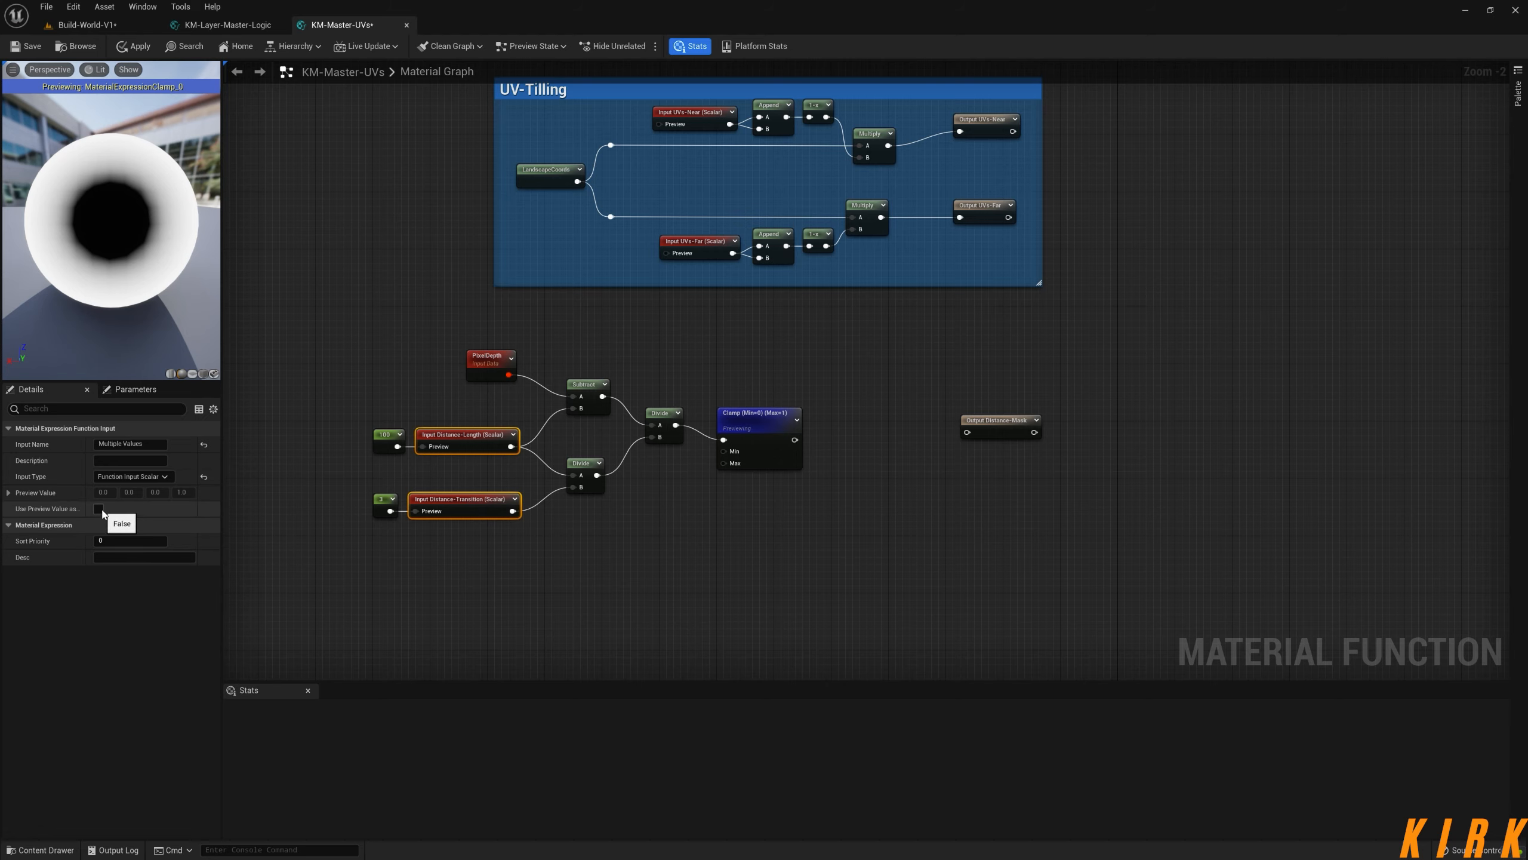
click(621, 580)
- Straighten the Clamp node's position and paste a copy of the UV-Tilling group's 1-x node beside it
right_drag(731, 562, 621, 519)
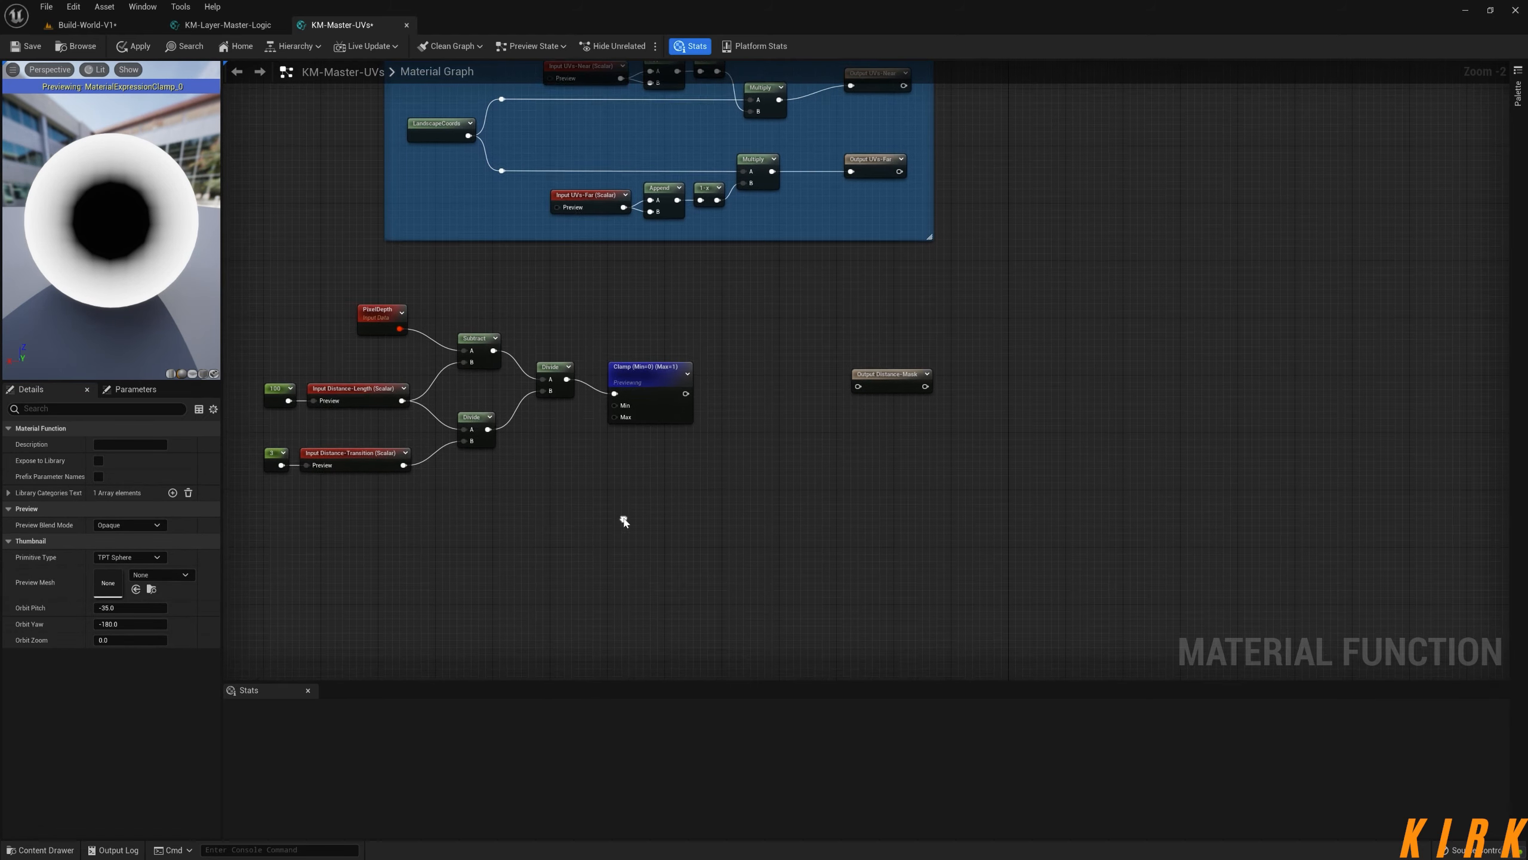
right_drag(710, 508, 677, 545)
drag(613, 410, 613, 396)
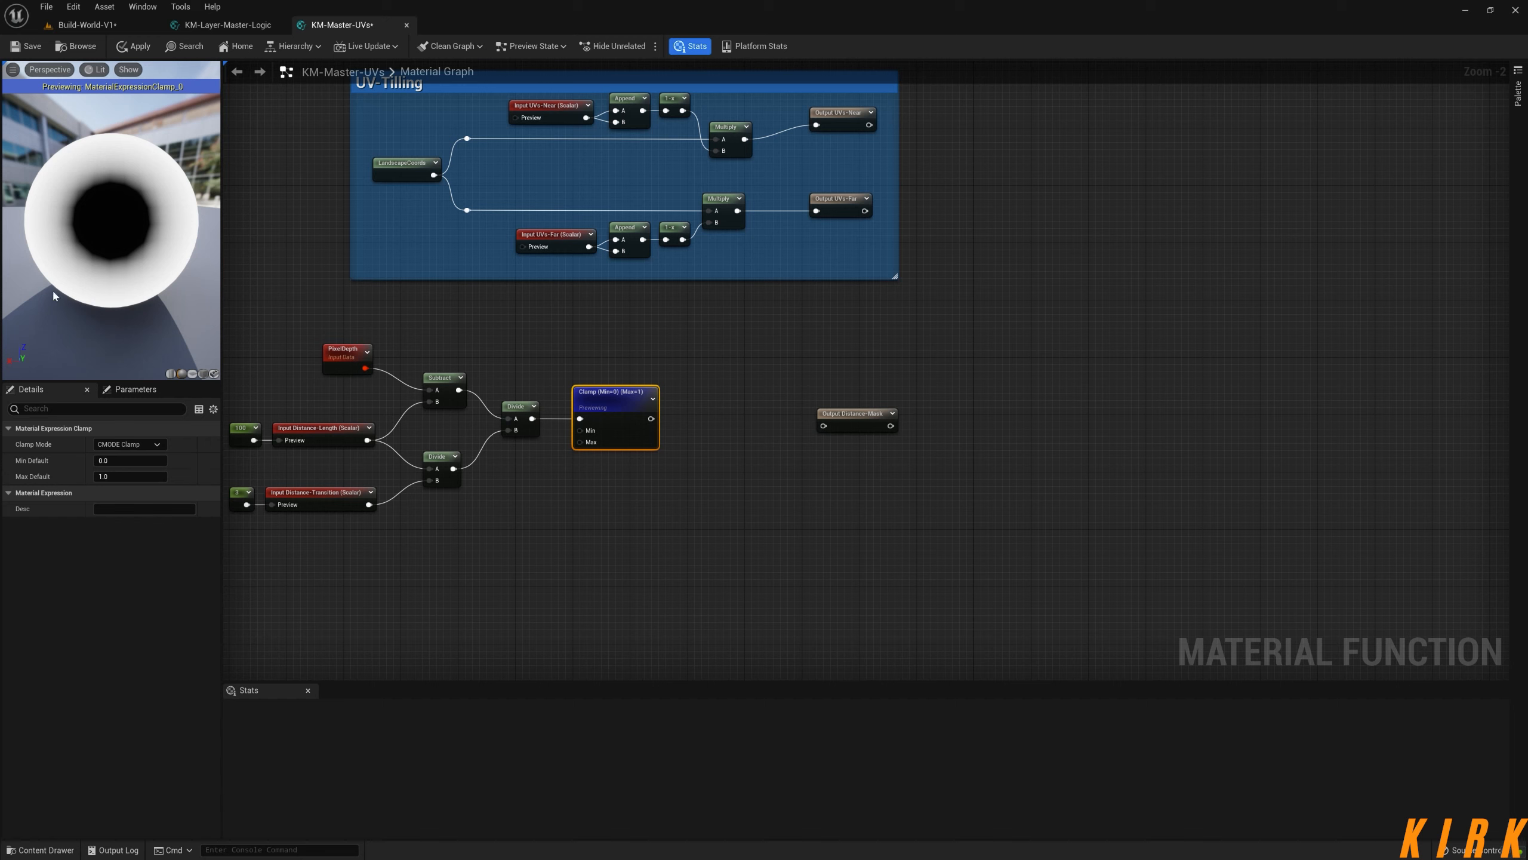
click(775, 450)
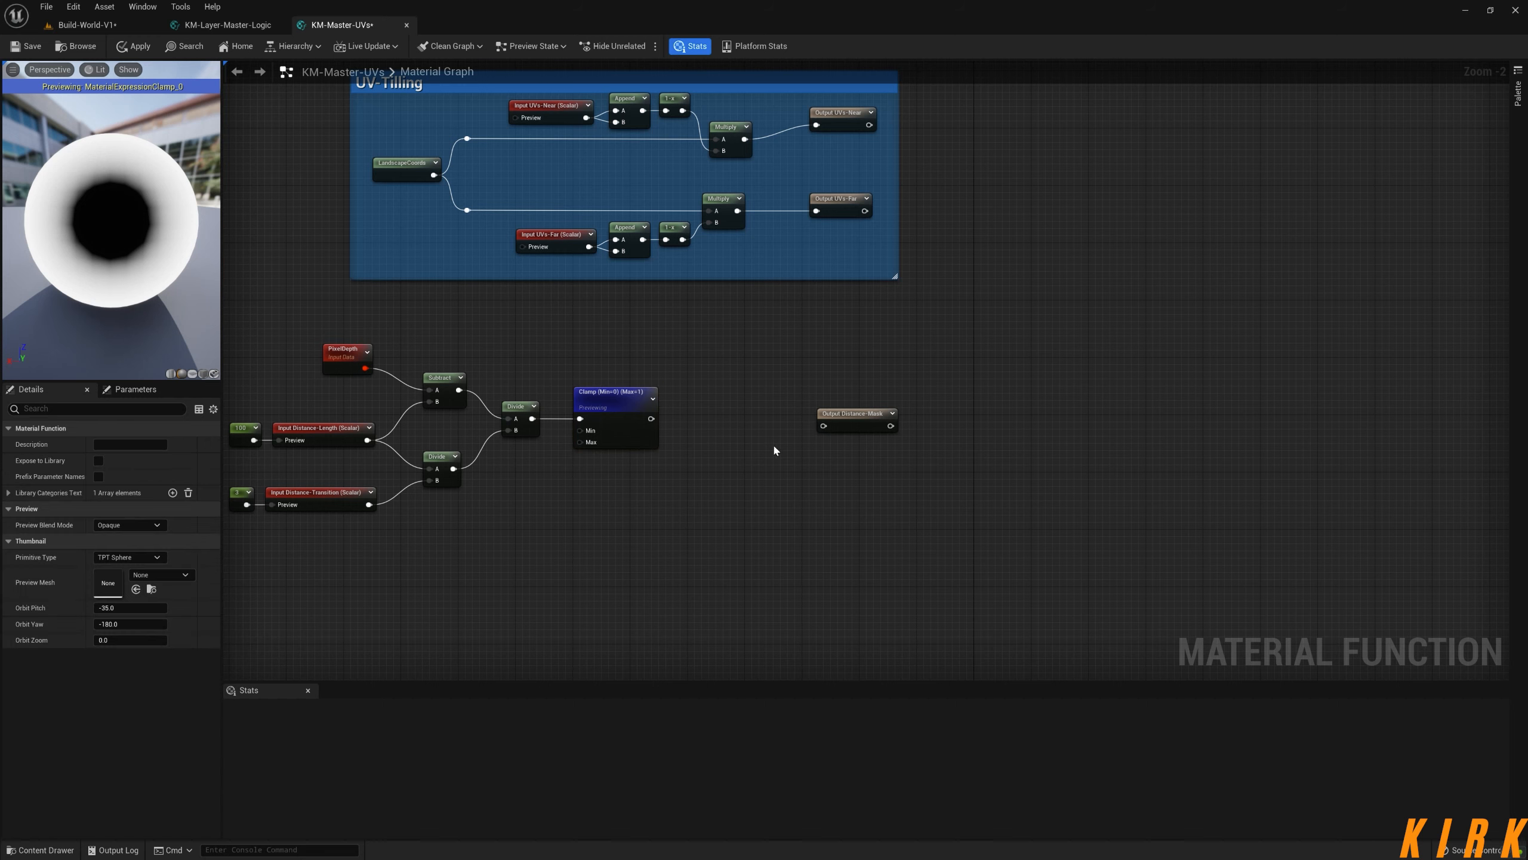
right_click(725, 392)
click(670, 231)
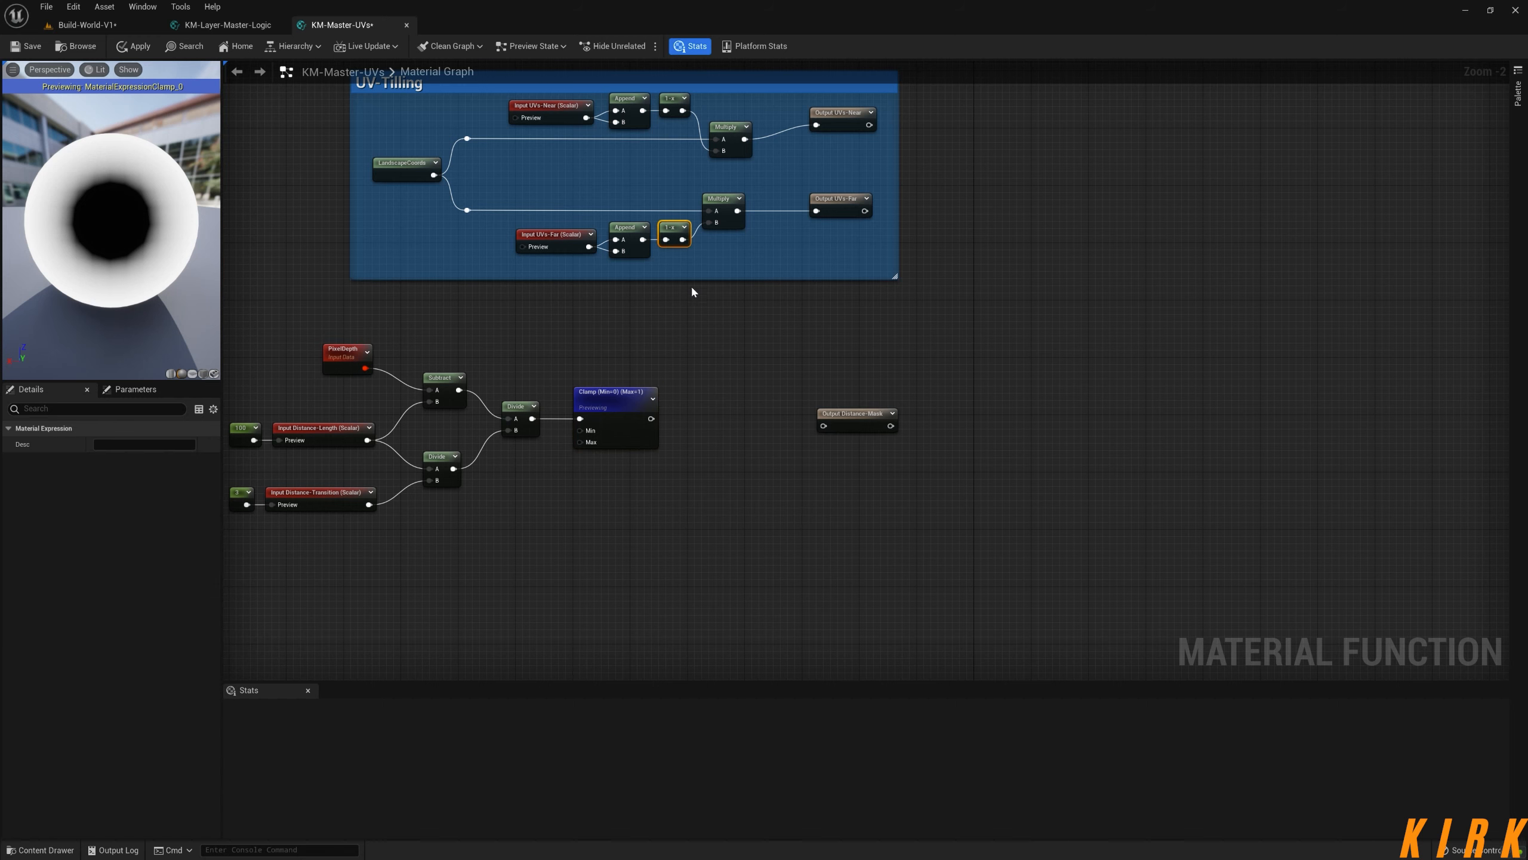
key(ctrl+c)
key(ctrl+v)
- Connect Clamp through the copied 1-x node to Output Distance-Mask and preview that output
drag(651, 418, 842, 420)
right_click(843, 420)
click(896, 437)
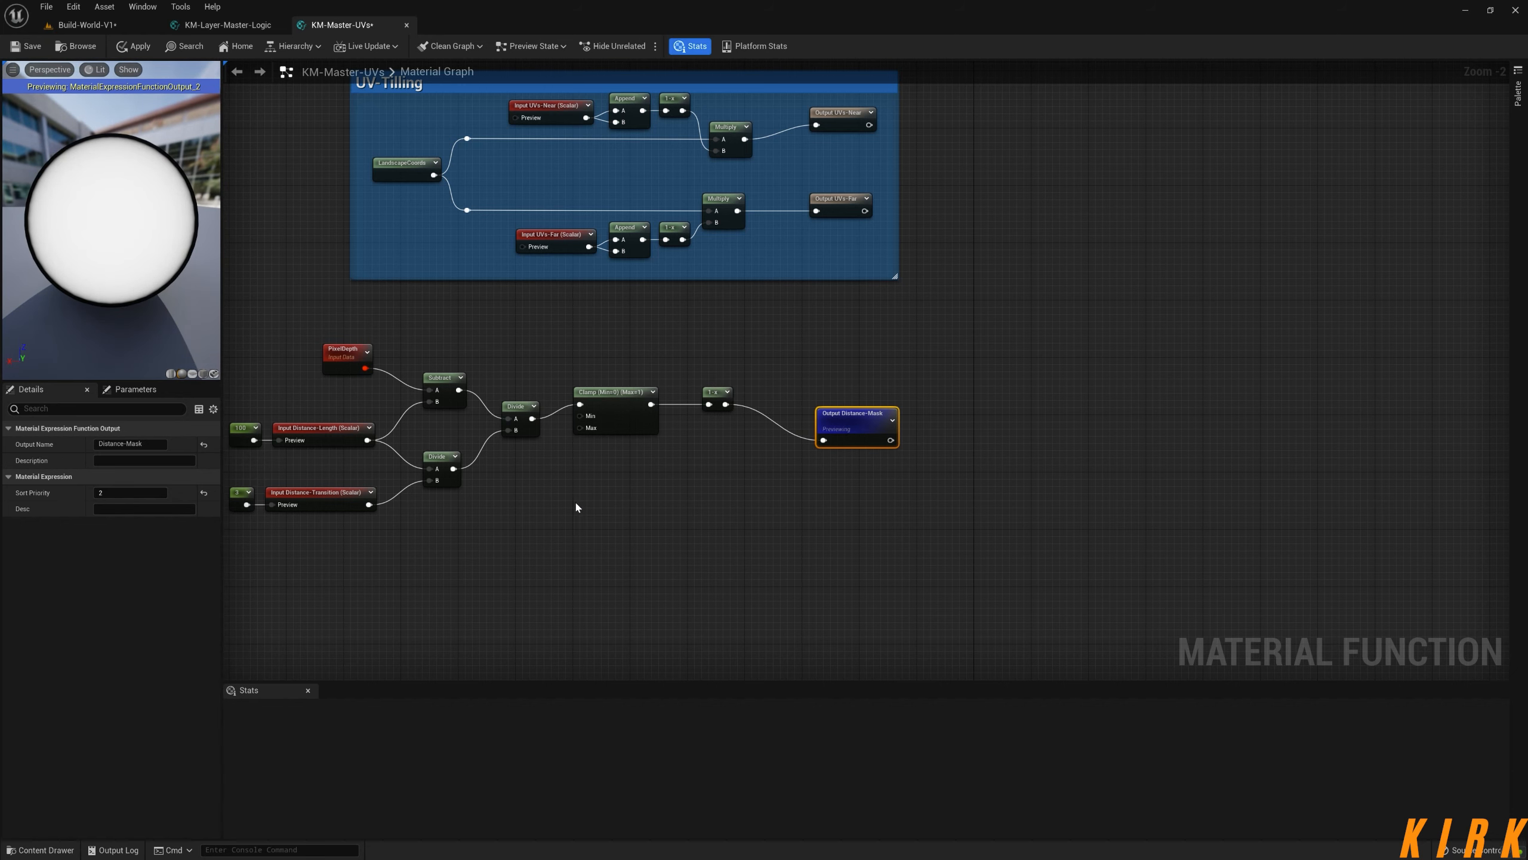
- Align the 1-x and Output Distance-Mask nodes in a compact row with the Clamp node
right_drag(576, 507, 721, 510)
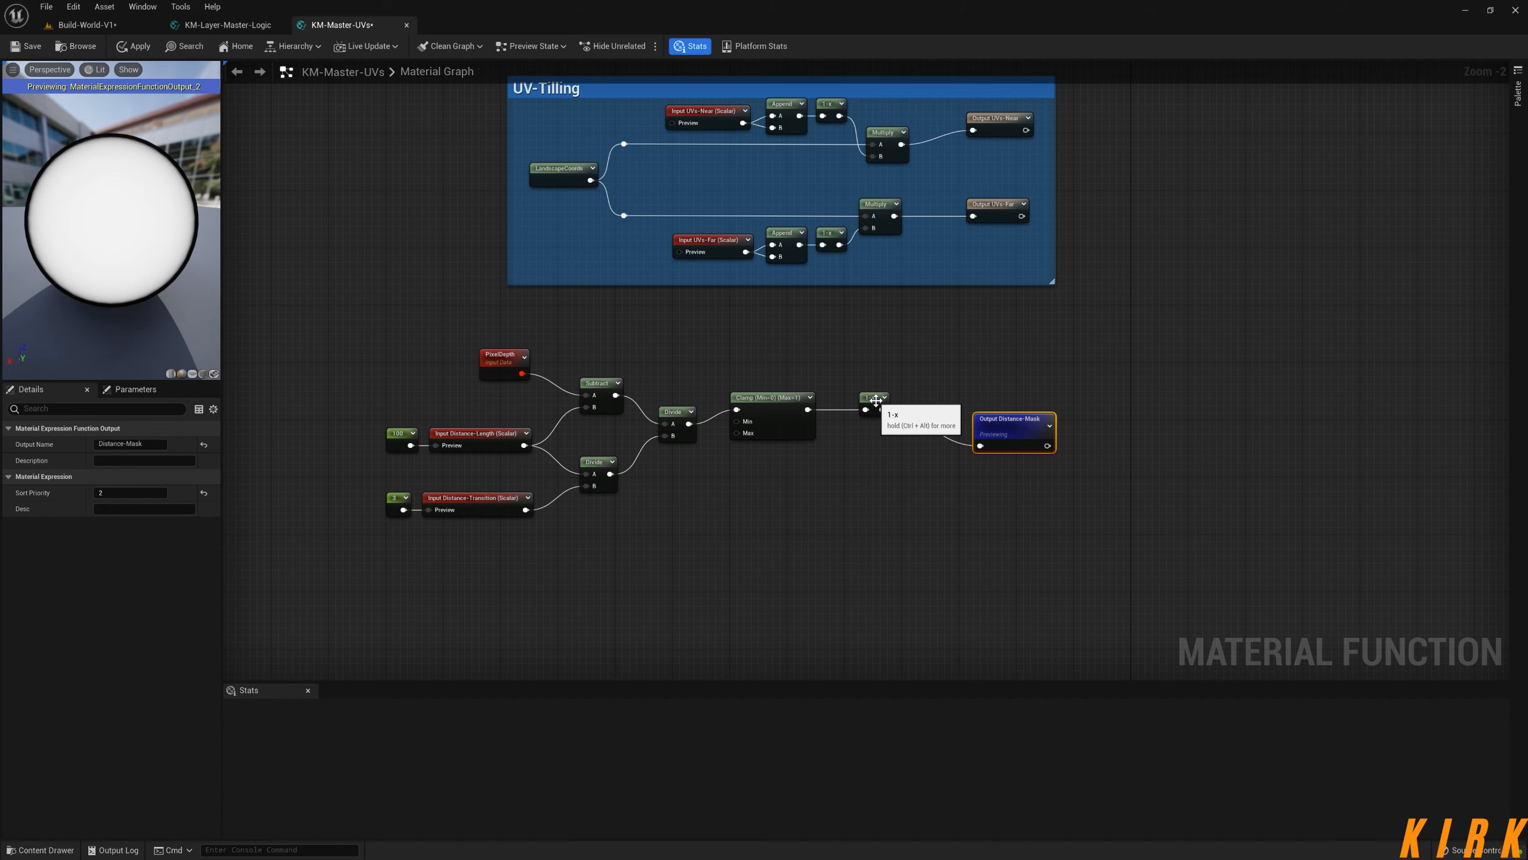
drag(874, 403, 852, 402)
drag(1013, 435, 941, 393)
click(727, 484)
- Try 1000, 150 and 5 for the constant feeding Distance-Length while checking the inverted mask on the preview sphere
right_drag(607, 502, 823, 471)
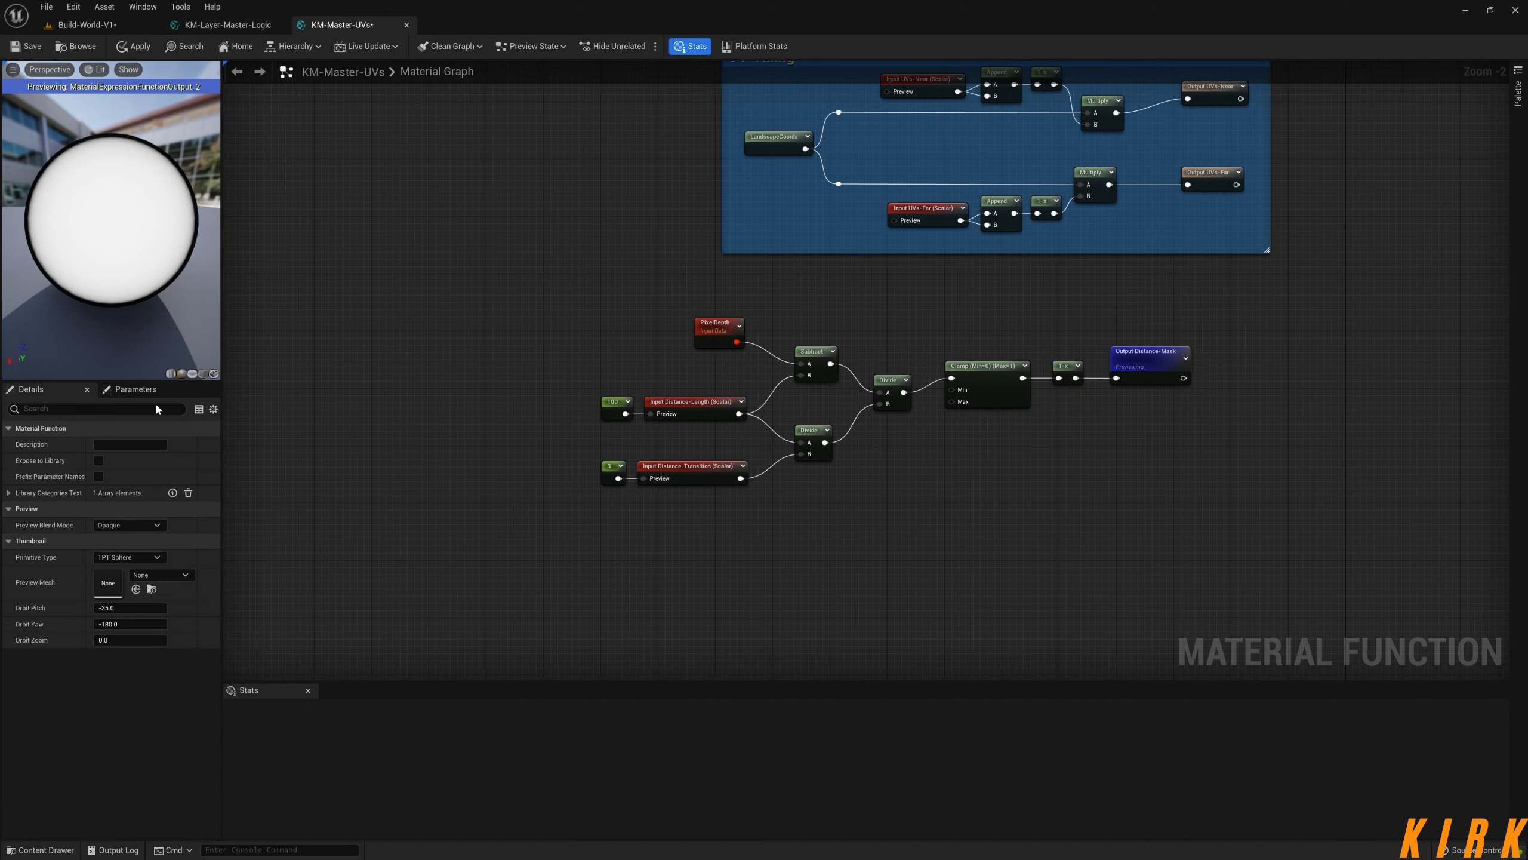
click(615, 409)
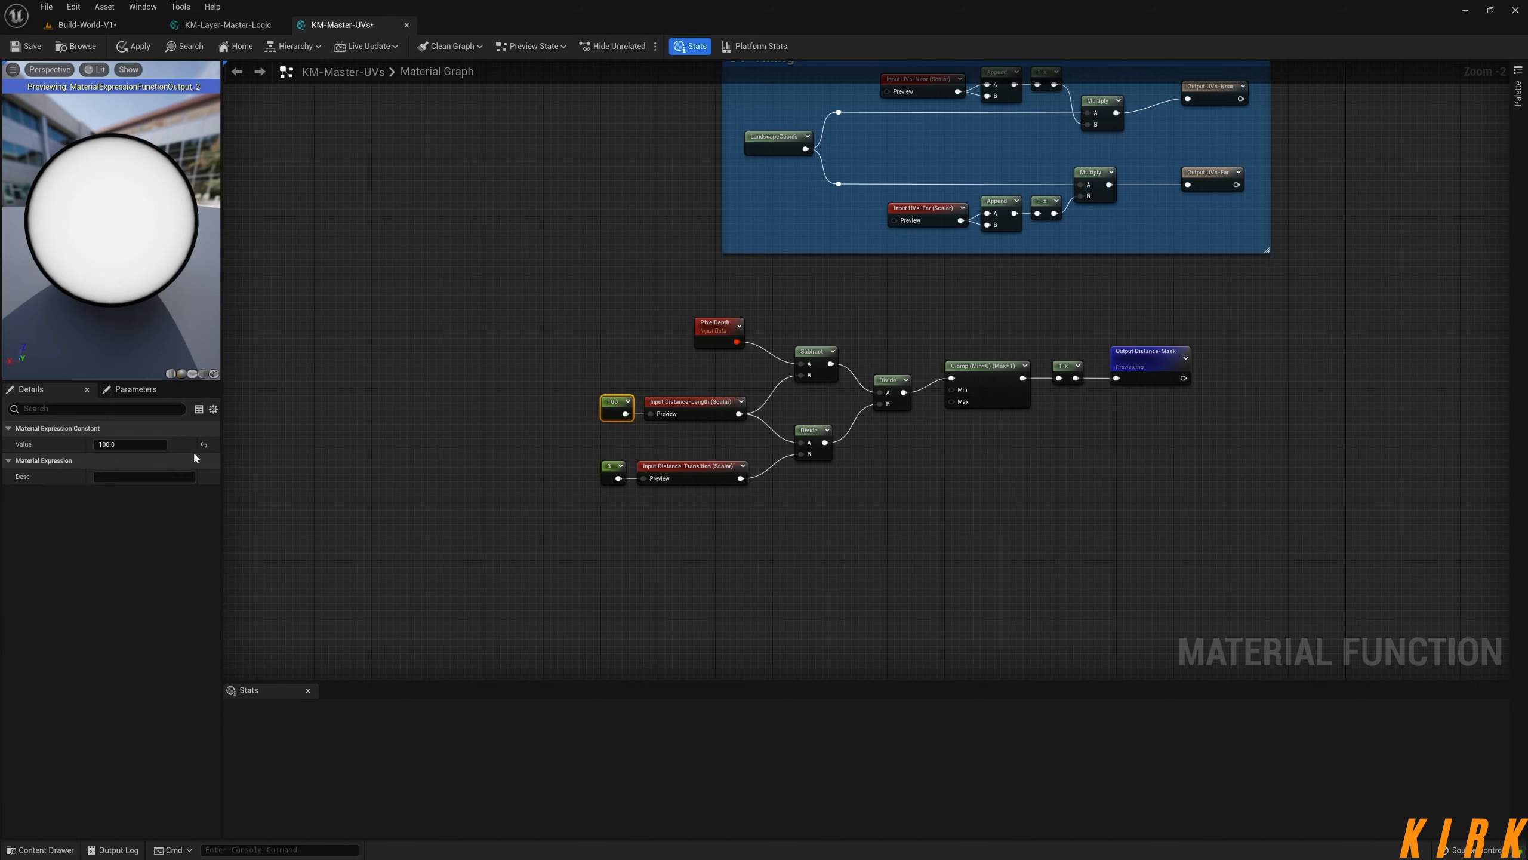
click(130, 444)
text(1000)
key(Return)
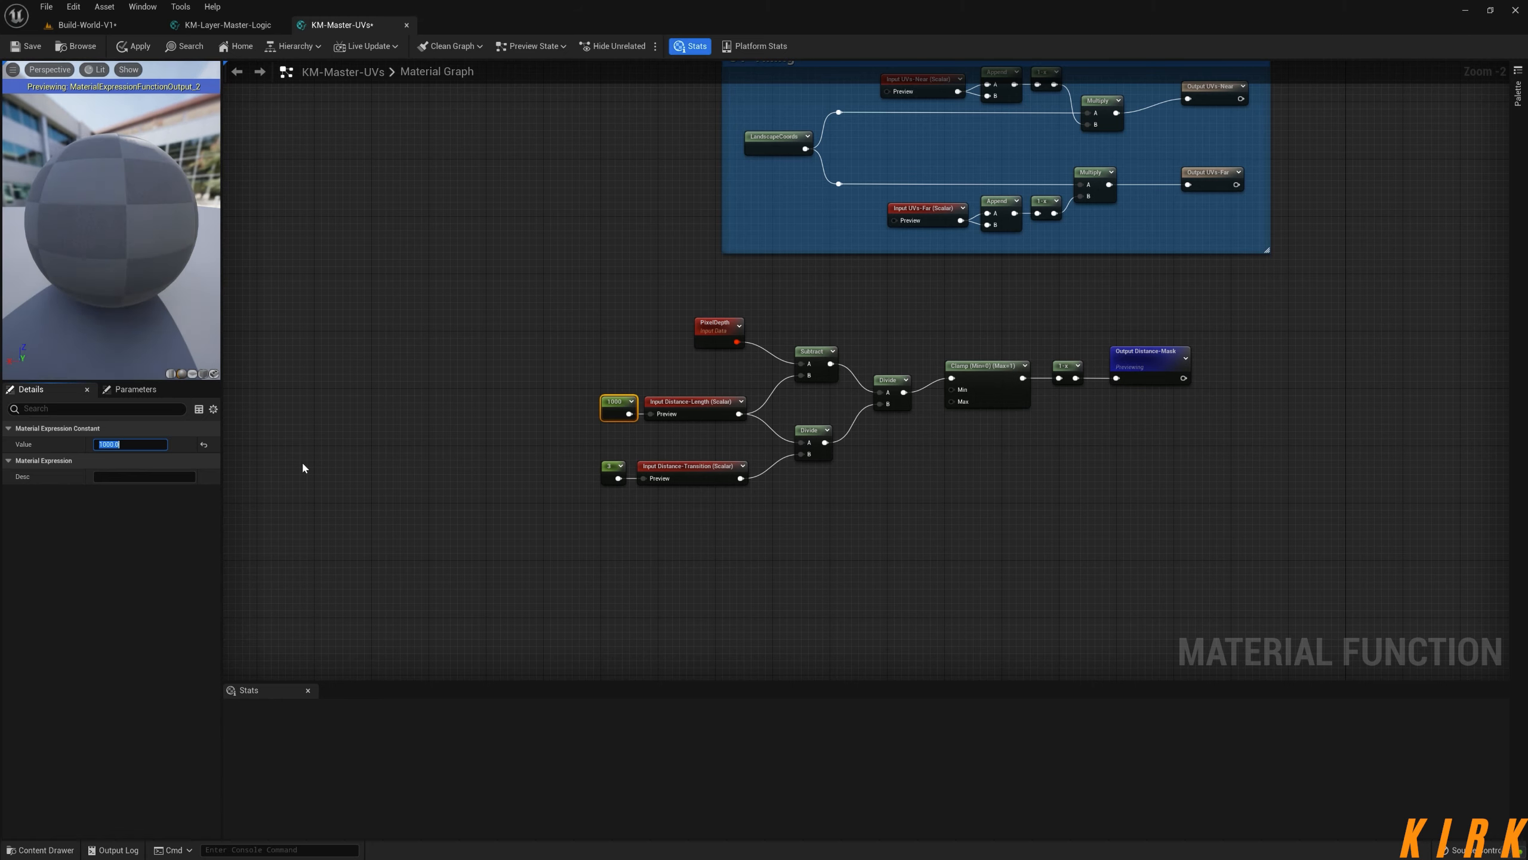
text(150)
key(Return)
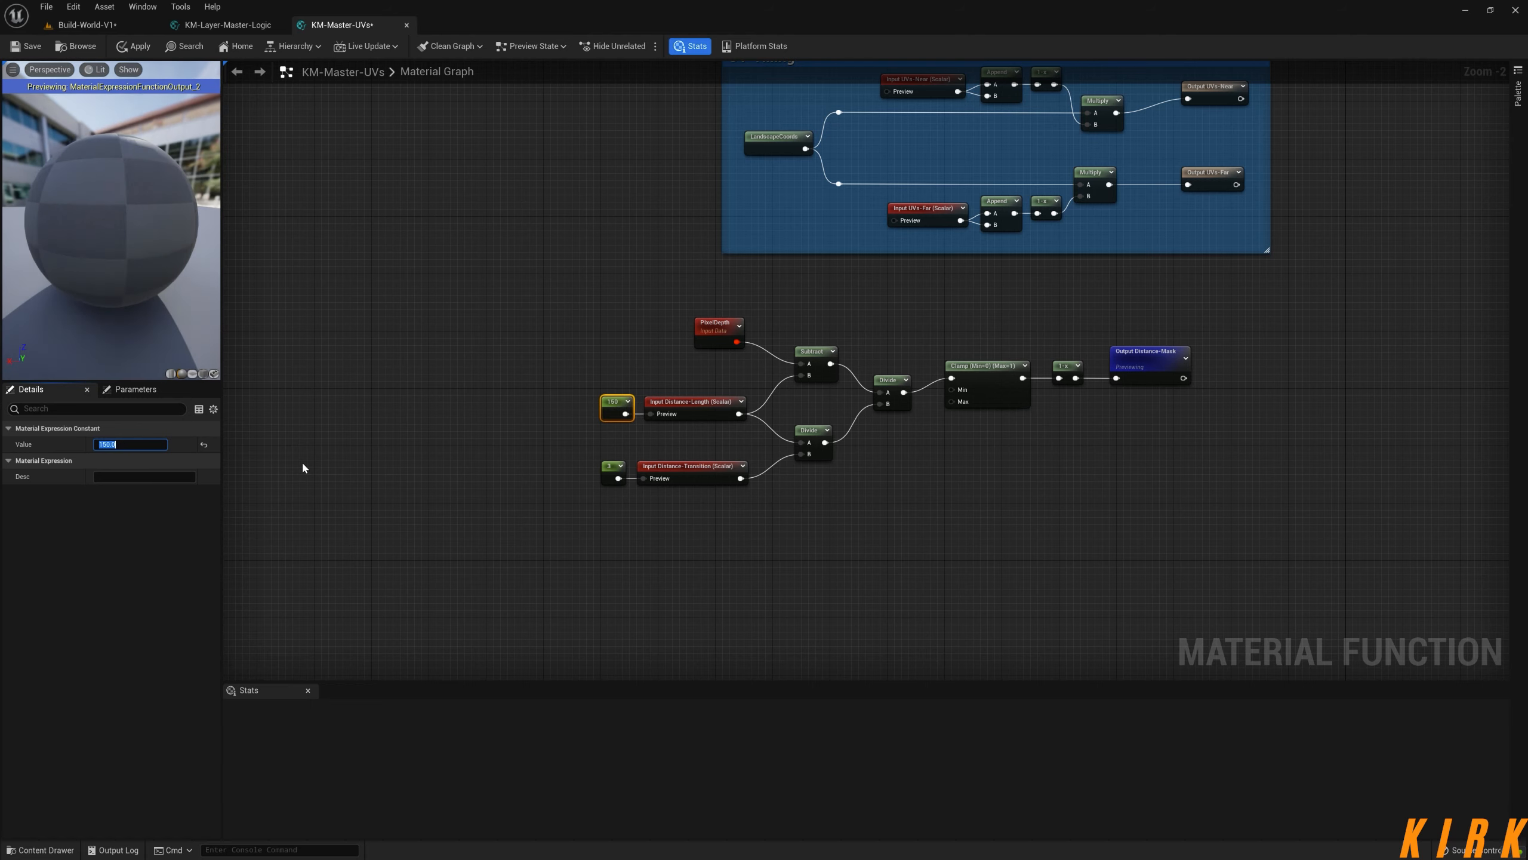
text(5)
key(Return)
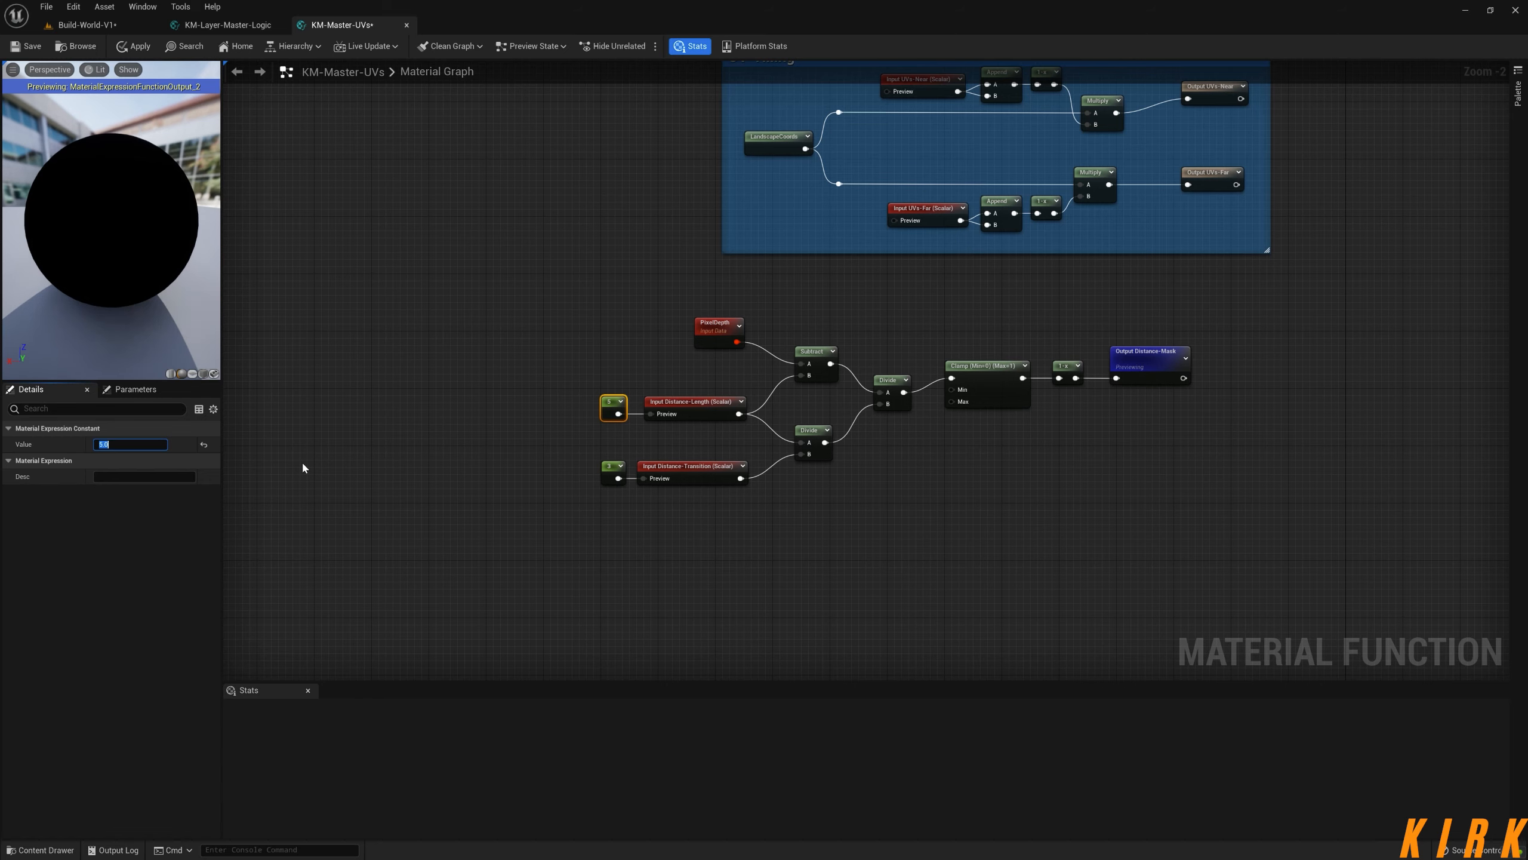
- Set the constant feeding Distance-Length to 80
text(80)
key(Return)
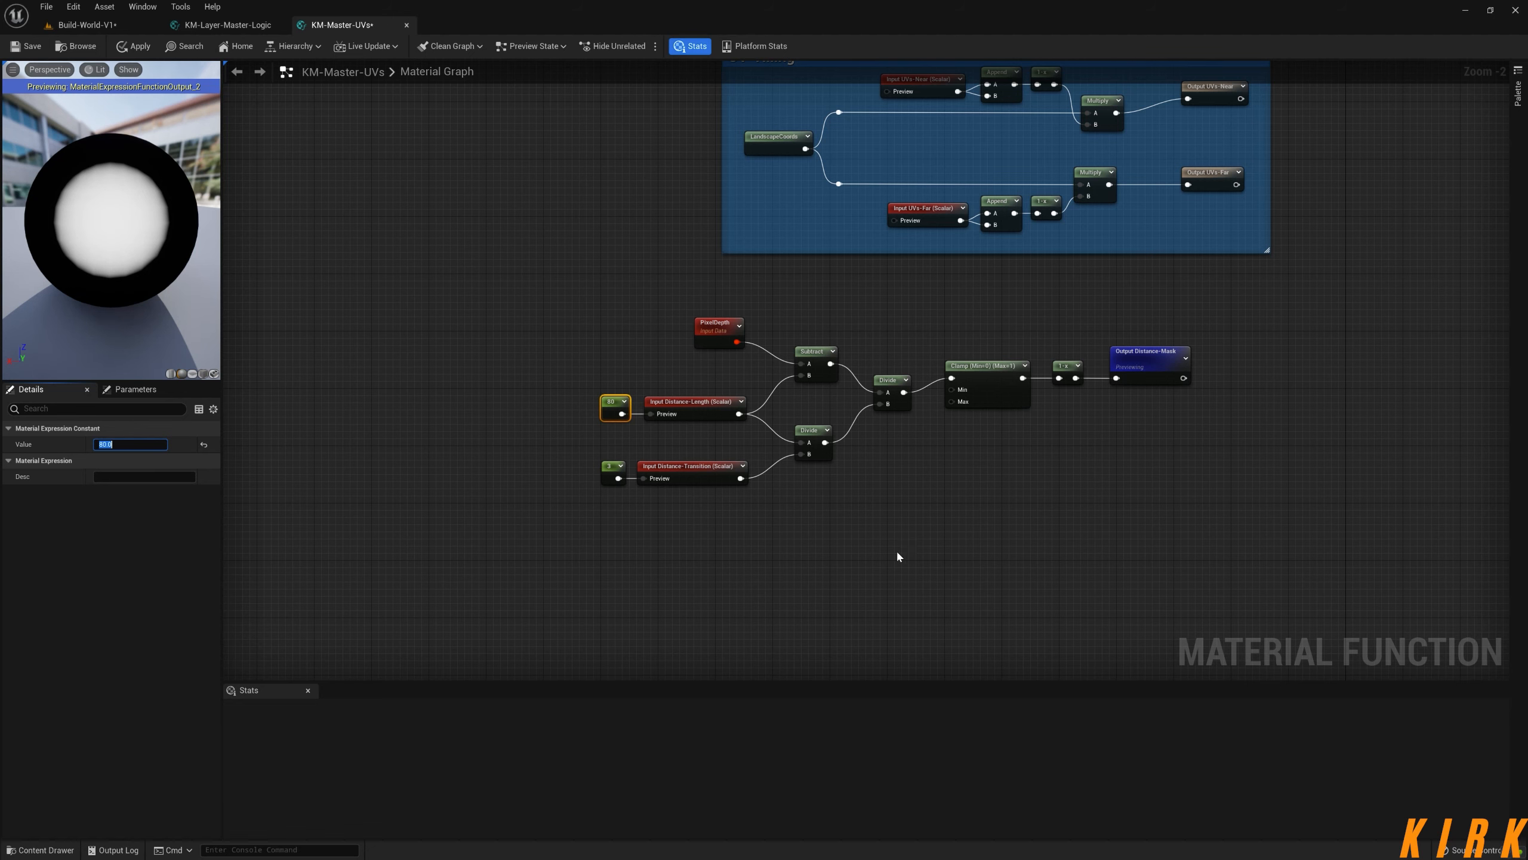
right_drag(863, 549, 692, 547)
- Move the distance mask nodes below the UV-Tilling group and wrap them in a comment titled Distance-Mask
drag(1057, 290, 373, 521)
drag(469, 397, 547, 453)
text(c)
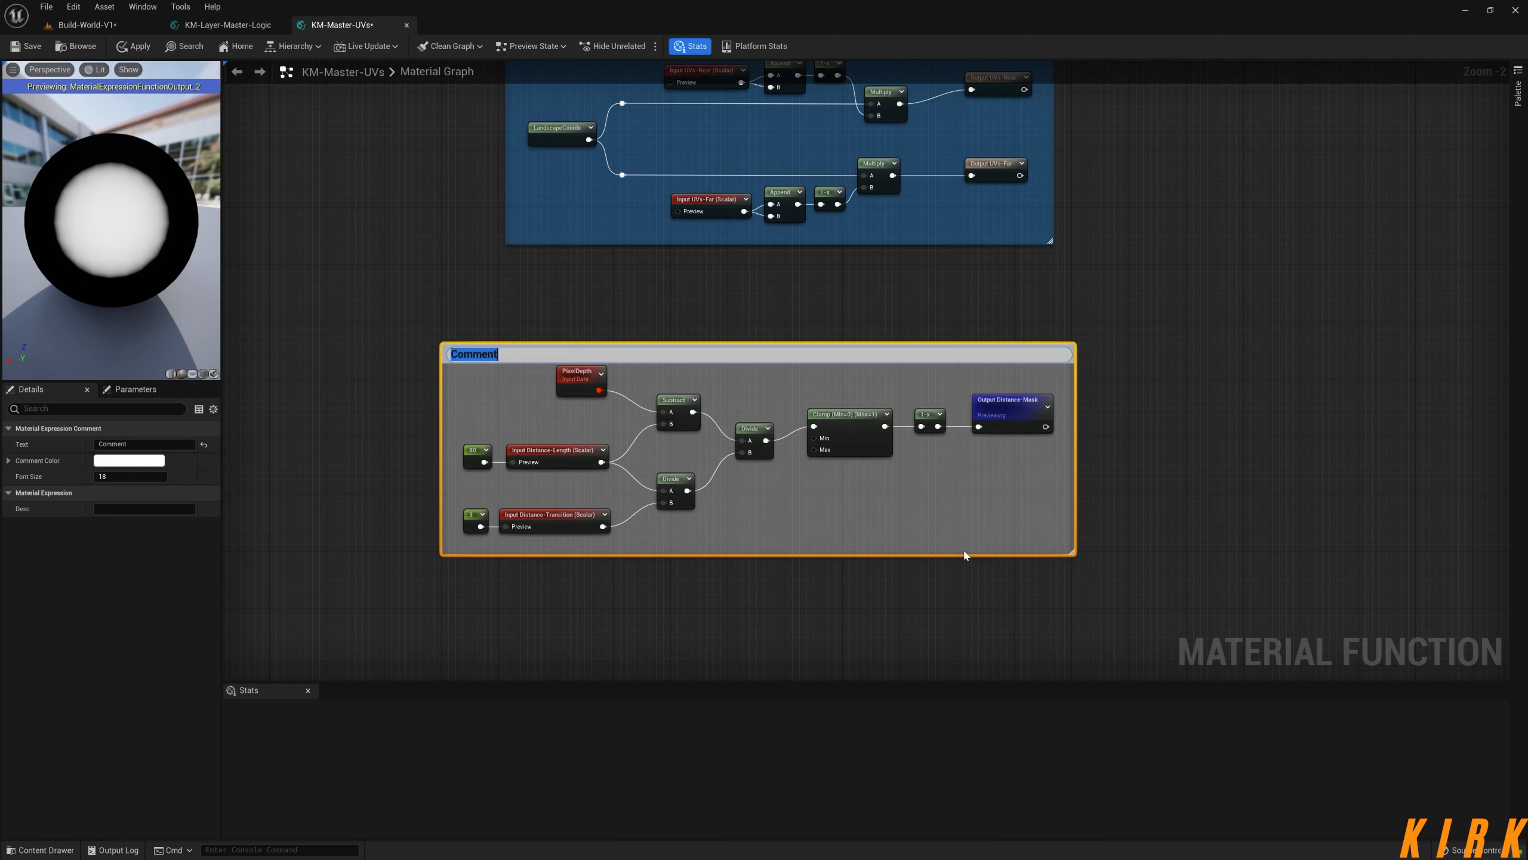
text(Distance-Mask)
- Set the Distance-Mask comment's font size to 25 and its color to magenta
click(122, 477)
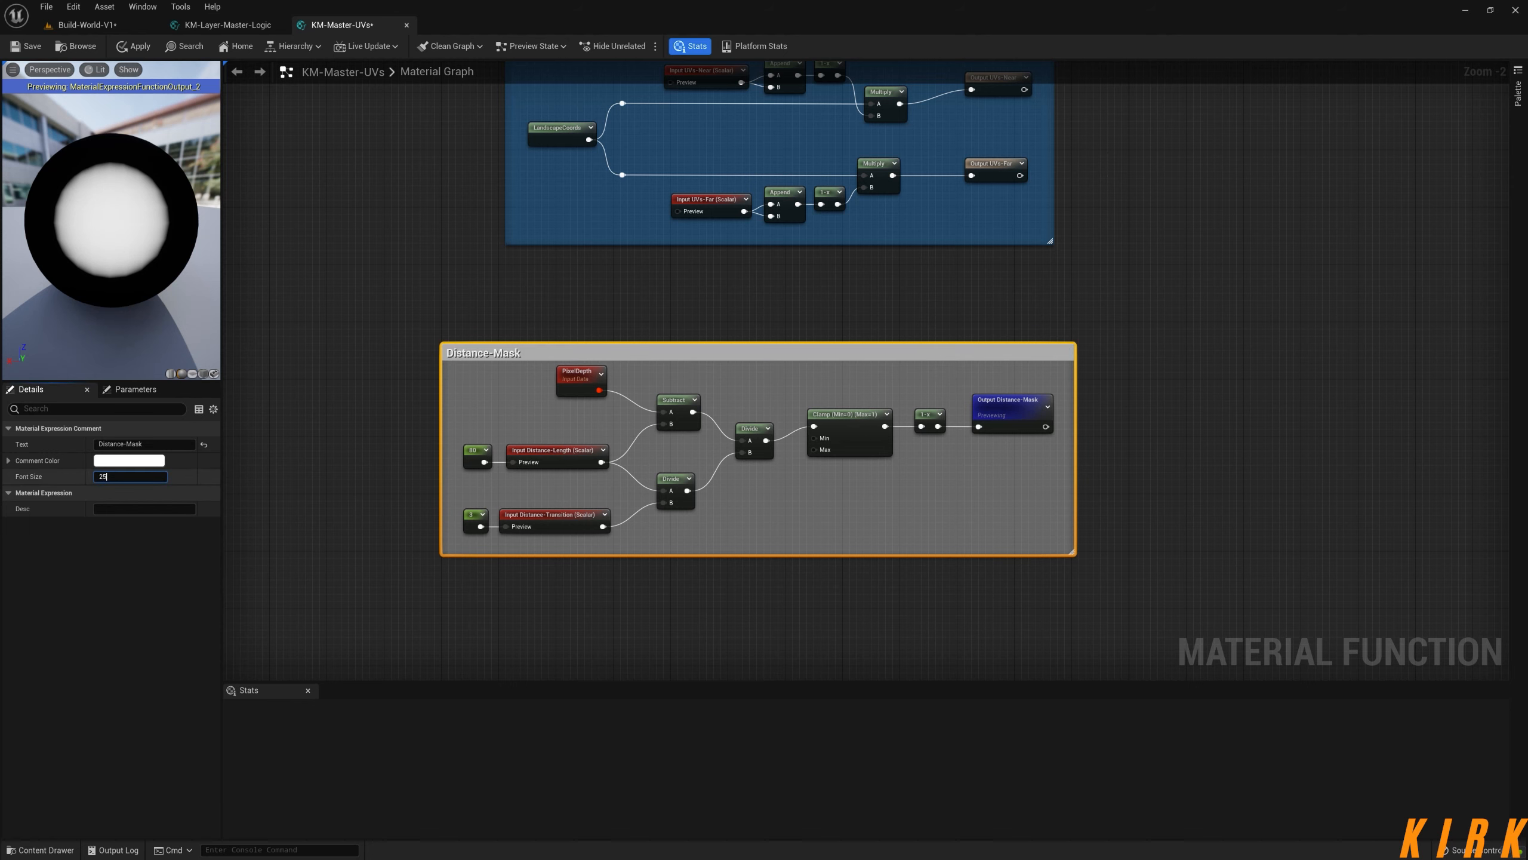
click(129, 460)
drag(205, 566, 265, 520)
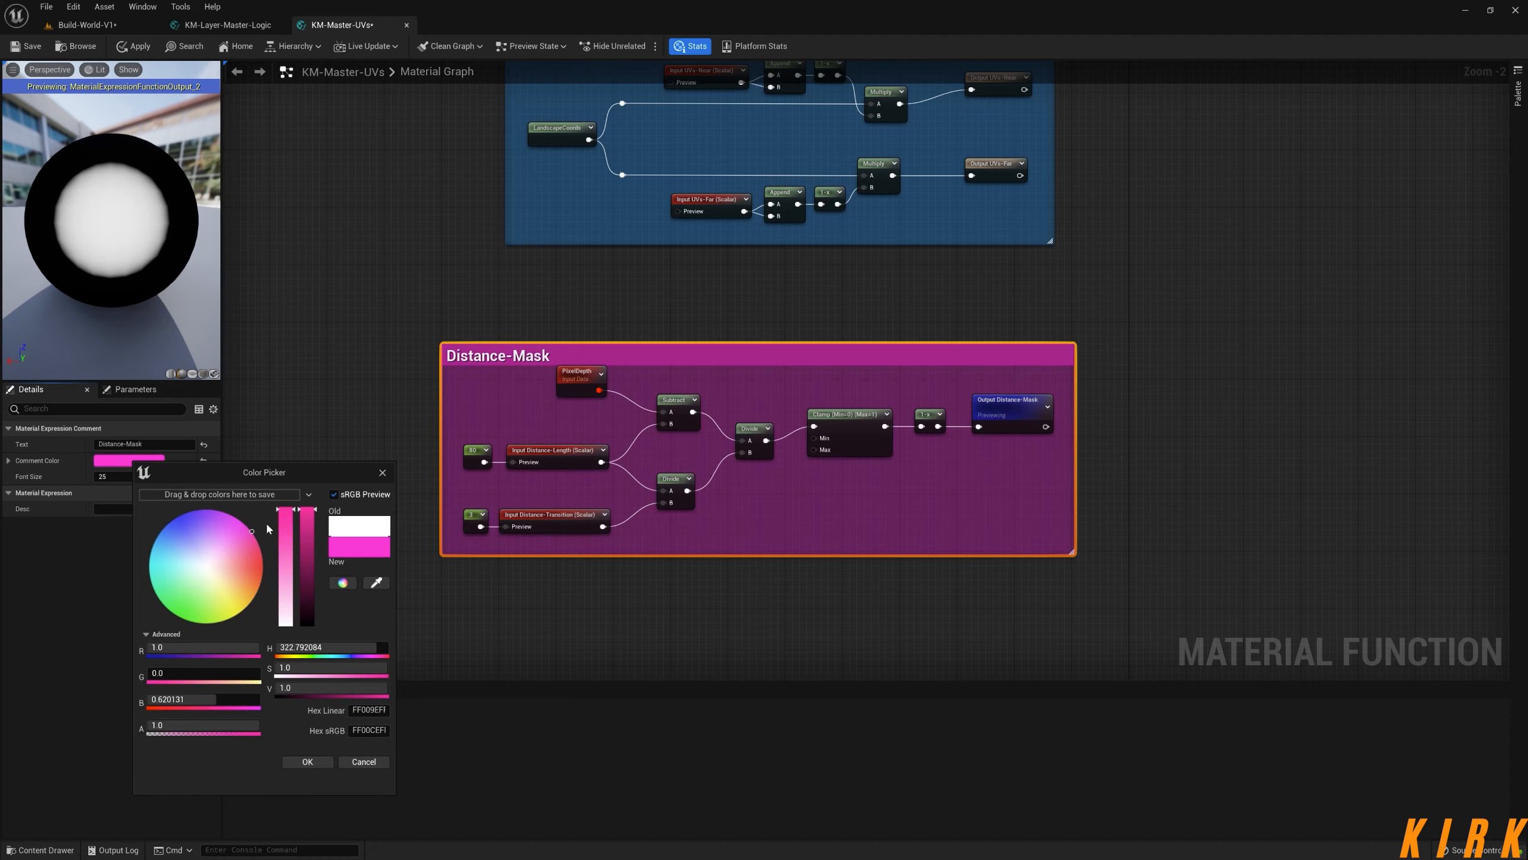
click(308, 763)
- Reposition the PixelDepth node lower inside the Distance-Mask comment, just above the Distance-Length input
right_drag(988, 343, 836, 420)
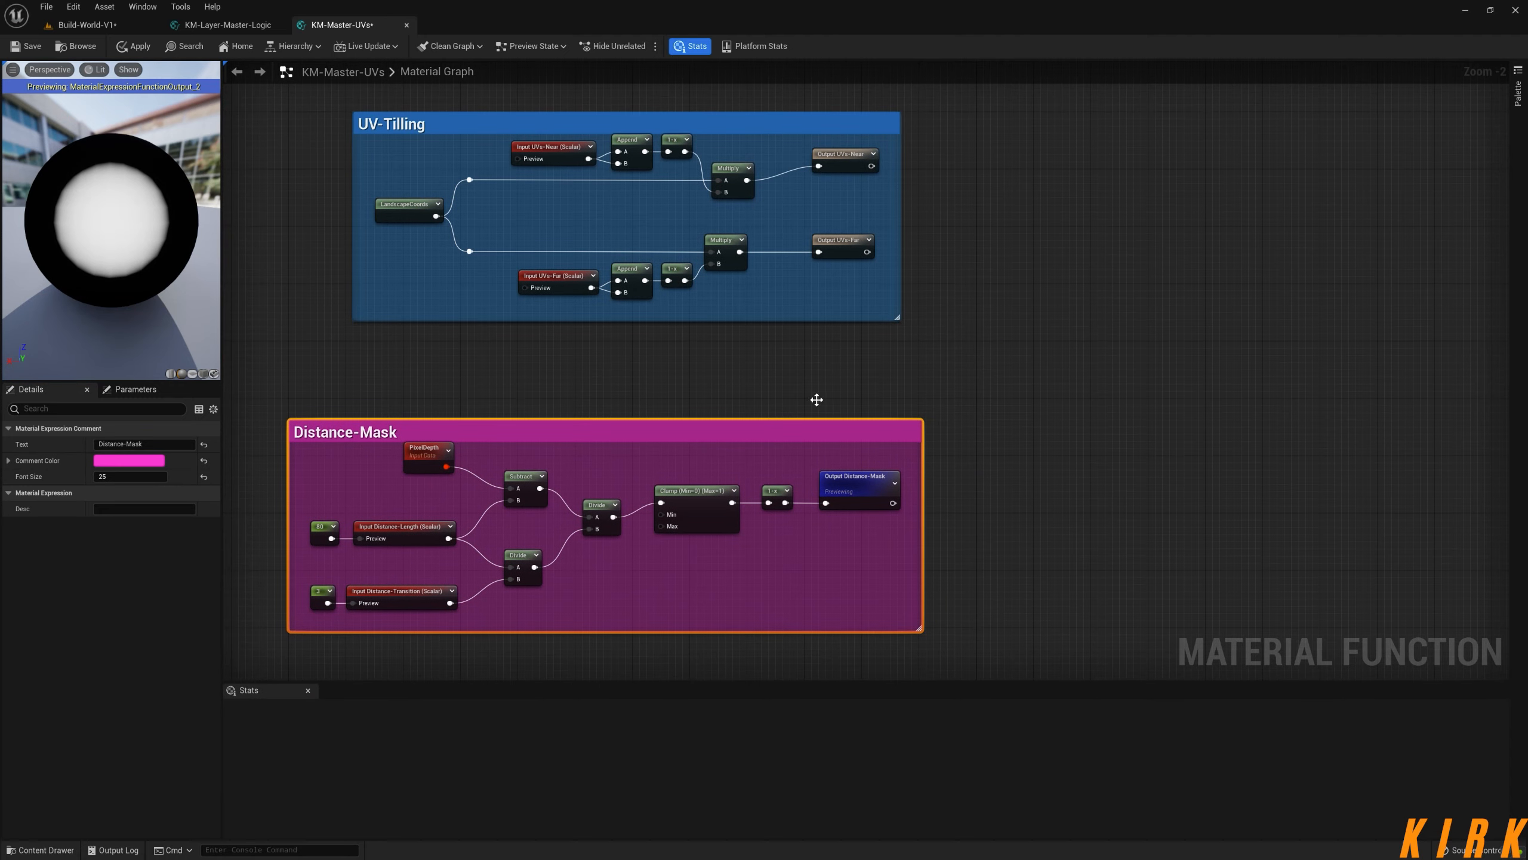
click(542, 412)
right_drag(541, 413, 681, 432)
drag(563, 470, 514, 498)
click(577, 391)
right_drag(651, 363, 651, 318)
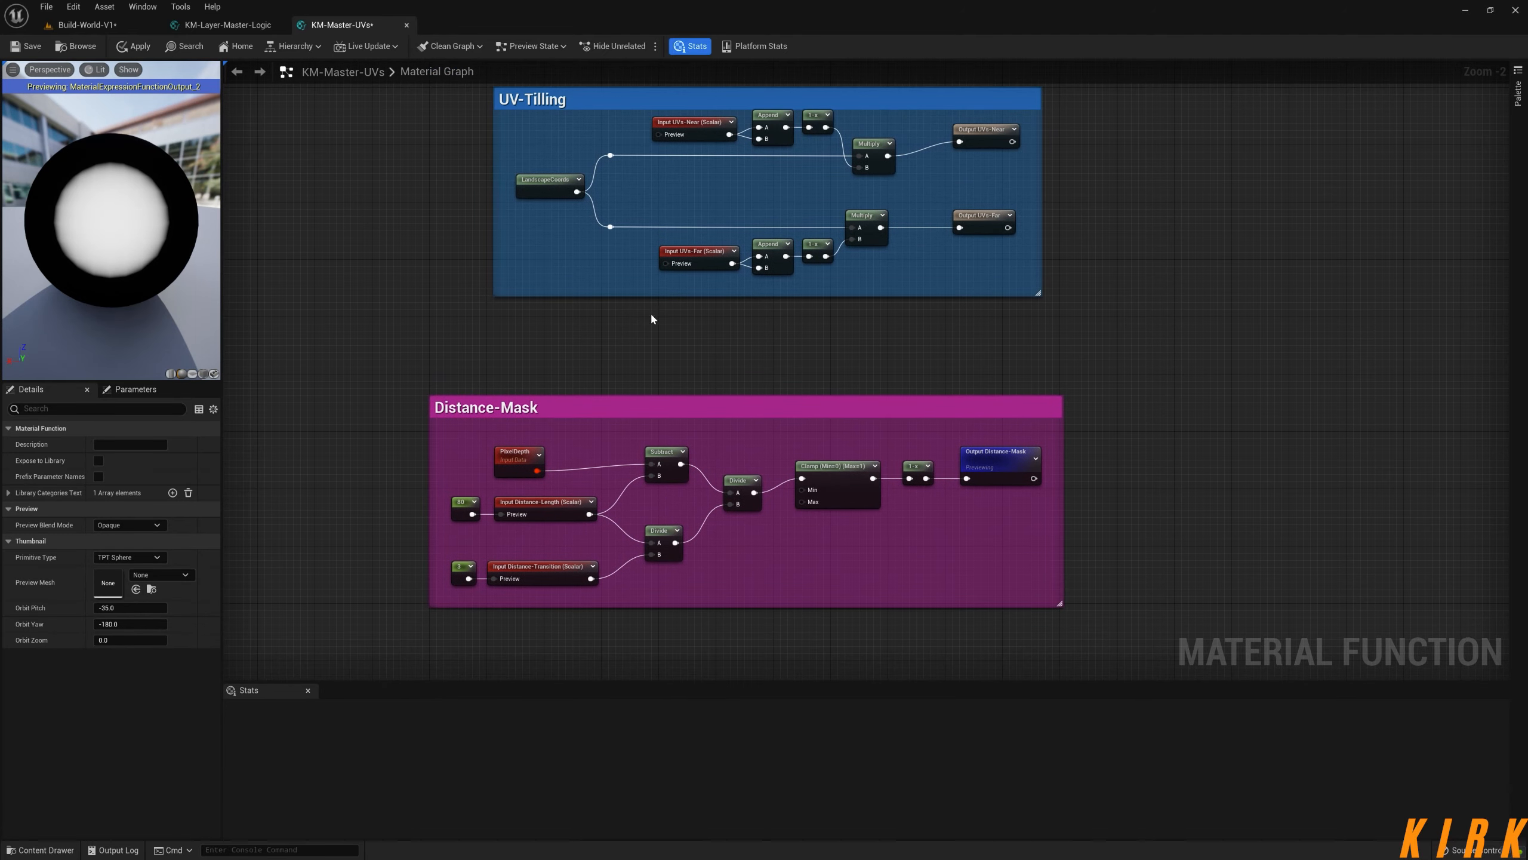
- Go through the UVs-Near, UVs-Far, Distance-Length and Distance-Transition inputs and edit their Sort Priority
click(698, 125)
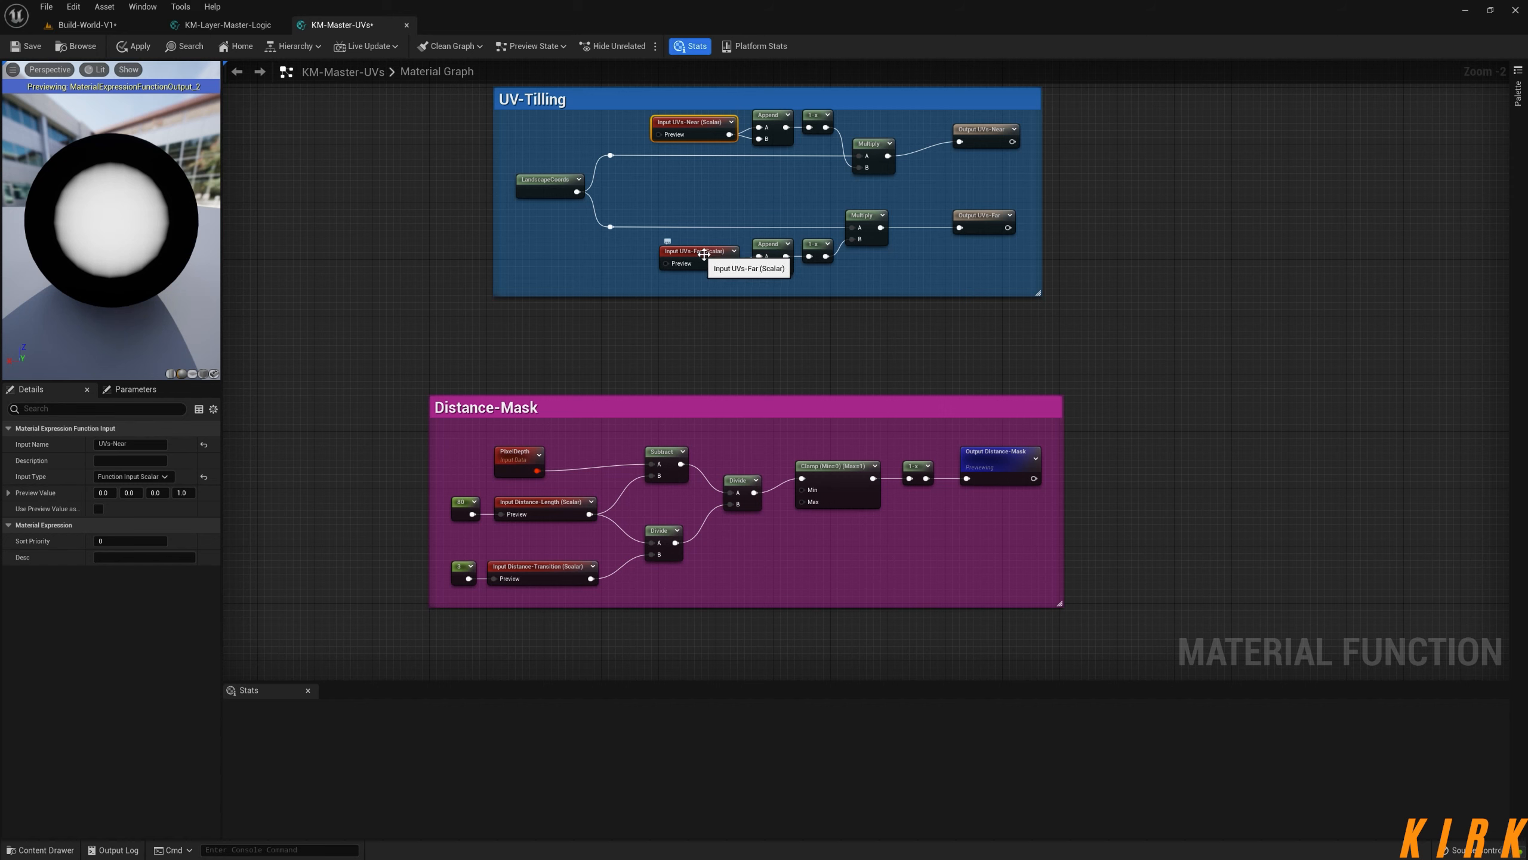
click(704, 255)
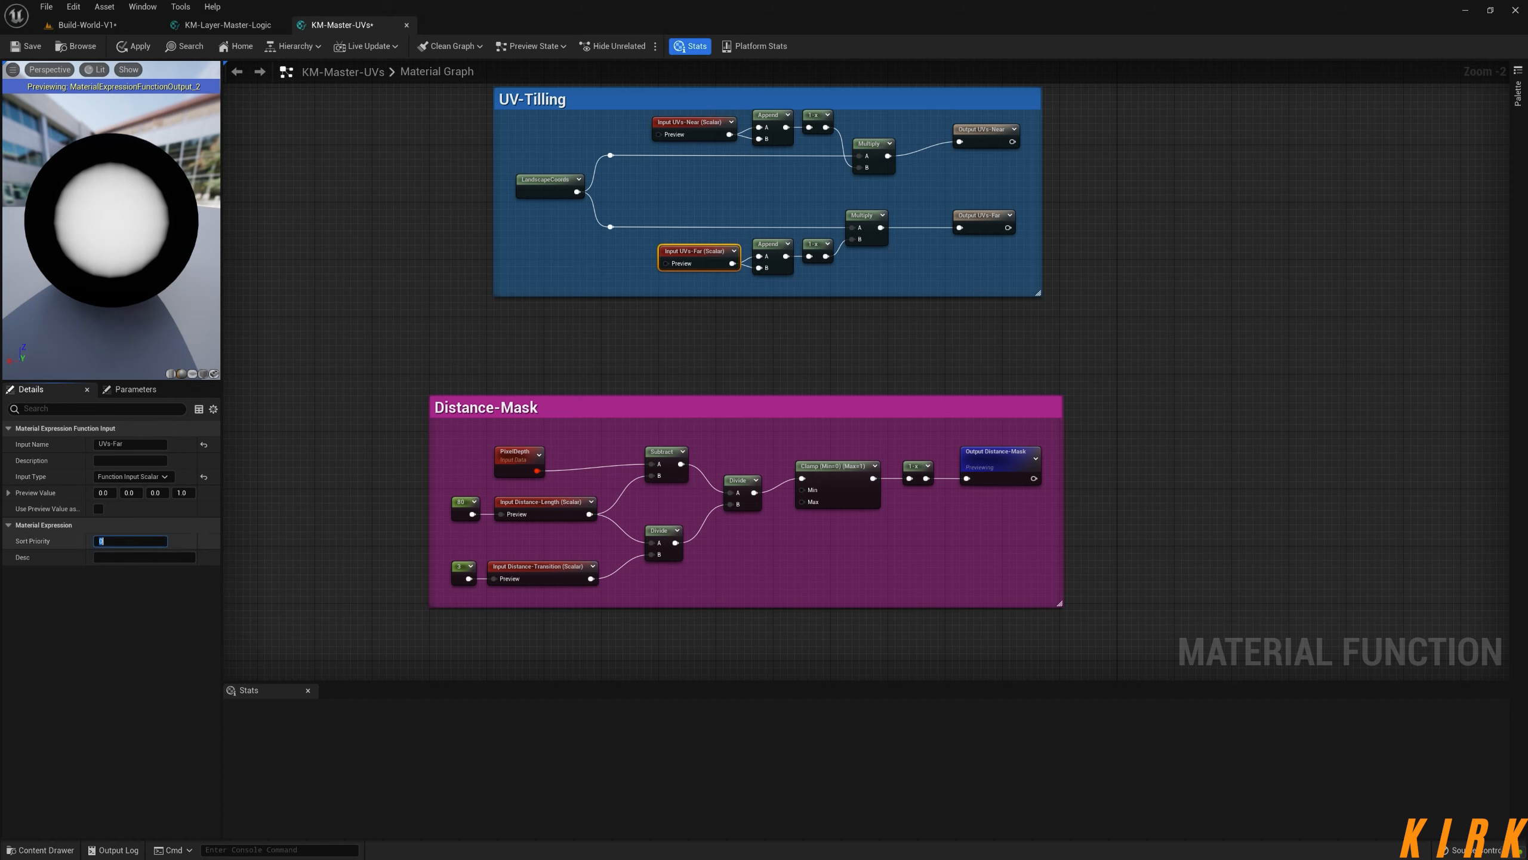
click(539, 512)
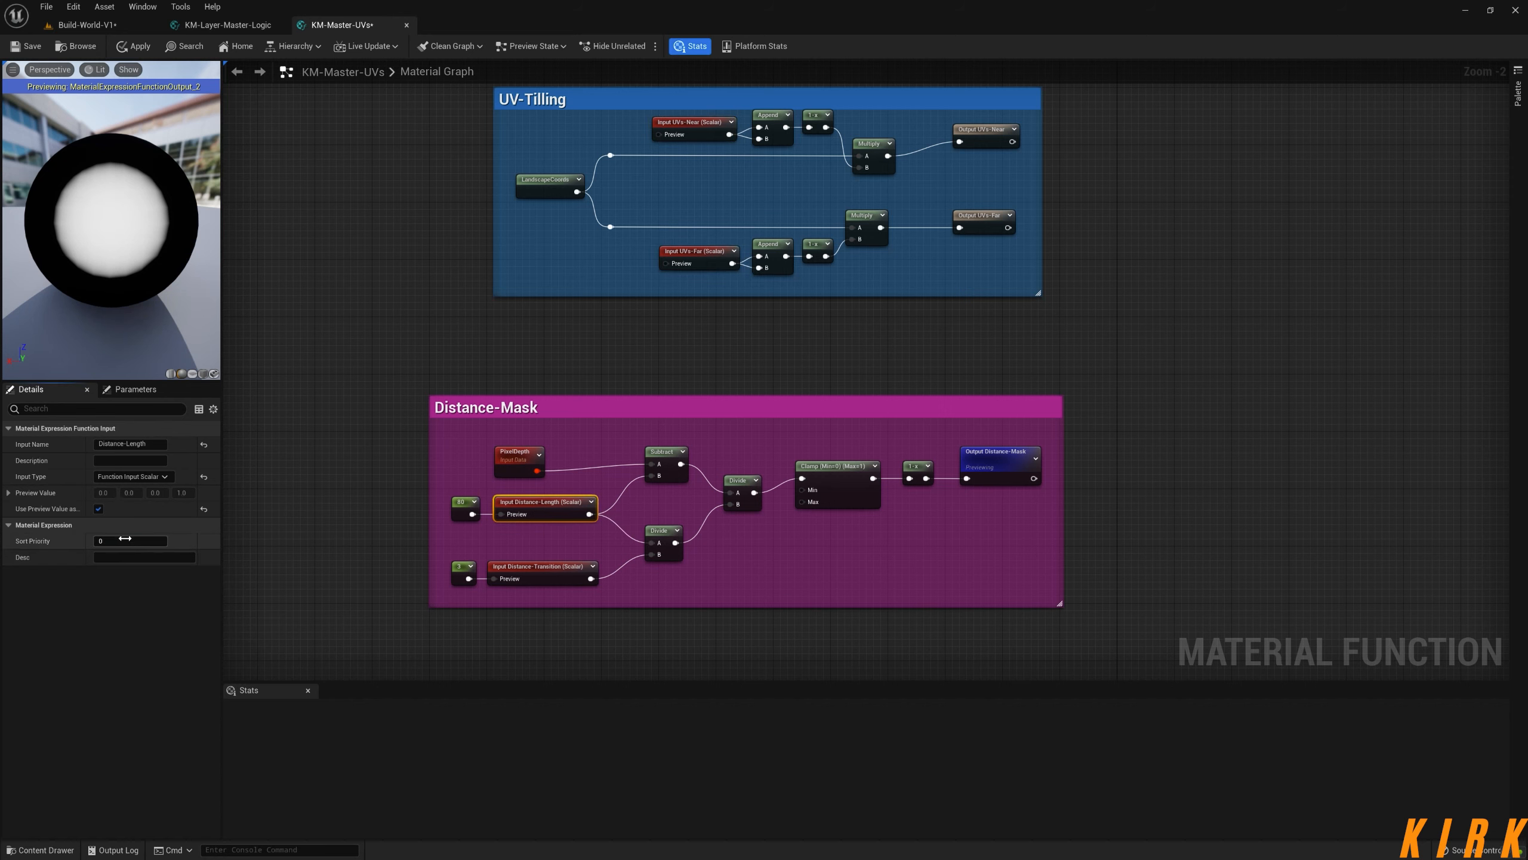
click(533, 568)
click(129, 541)
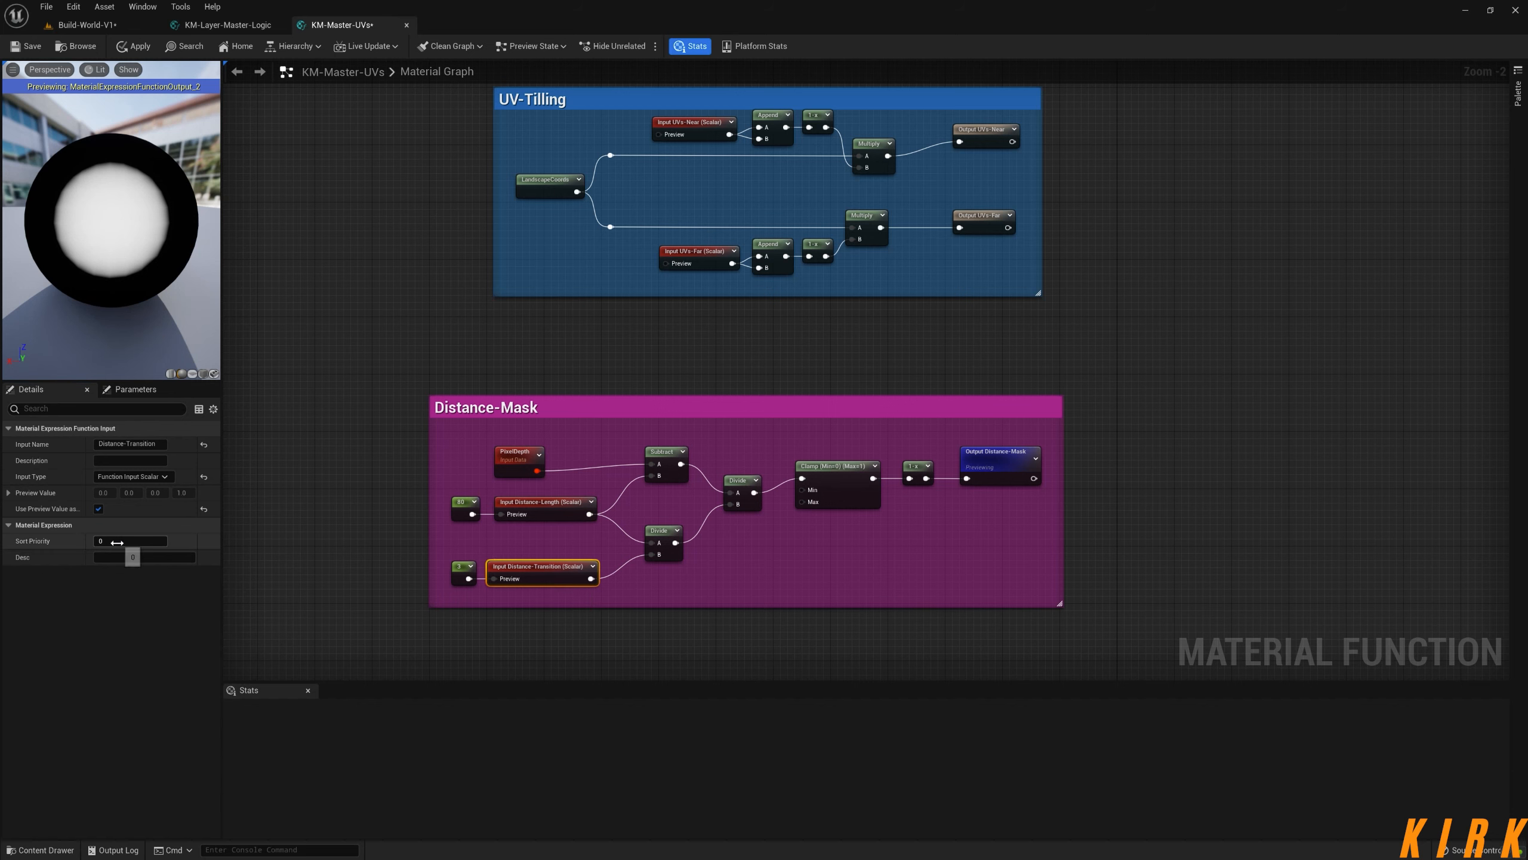
click(307, 455)
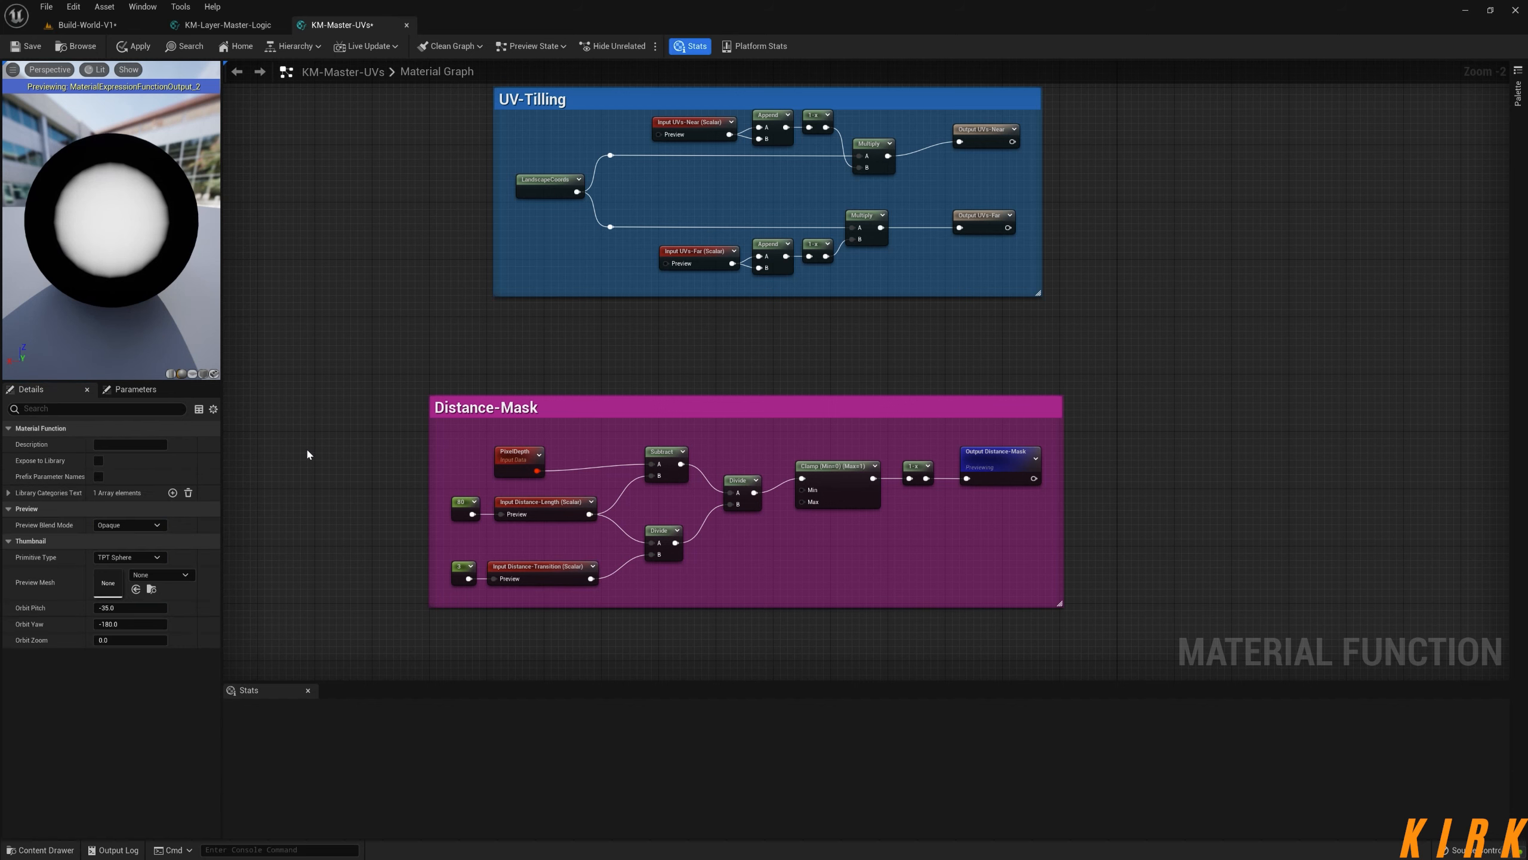
- Apply and save the KM-Master-UVs function and close it
click(134, 46)
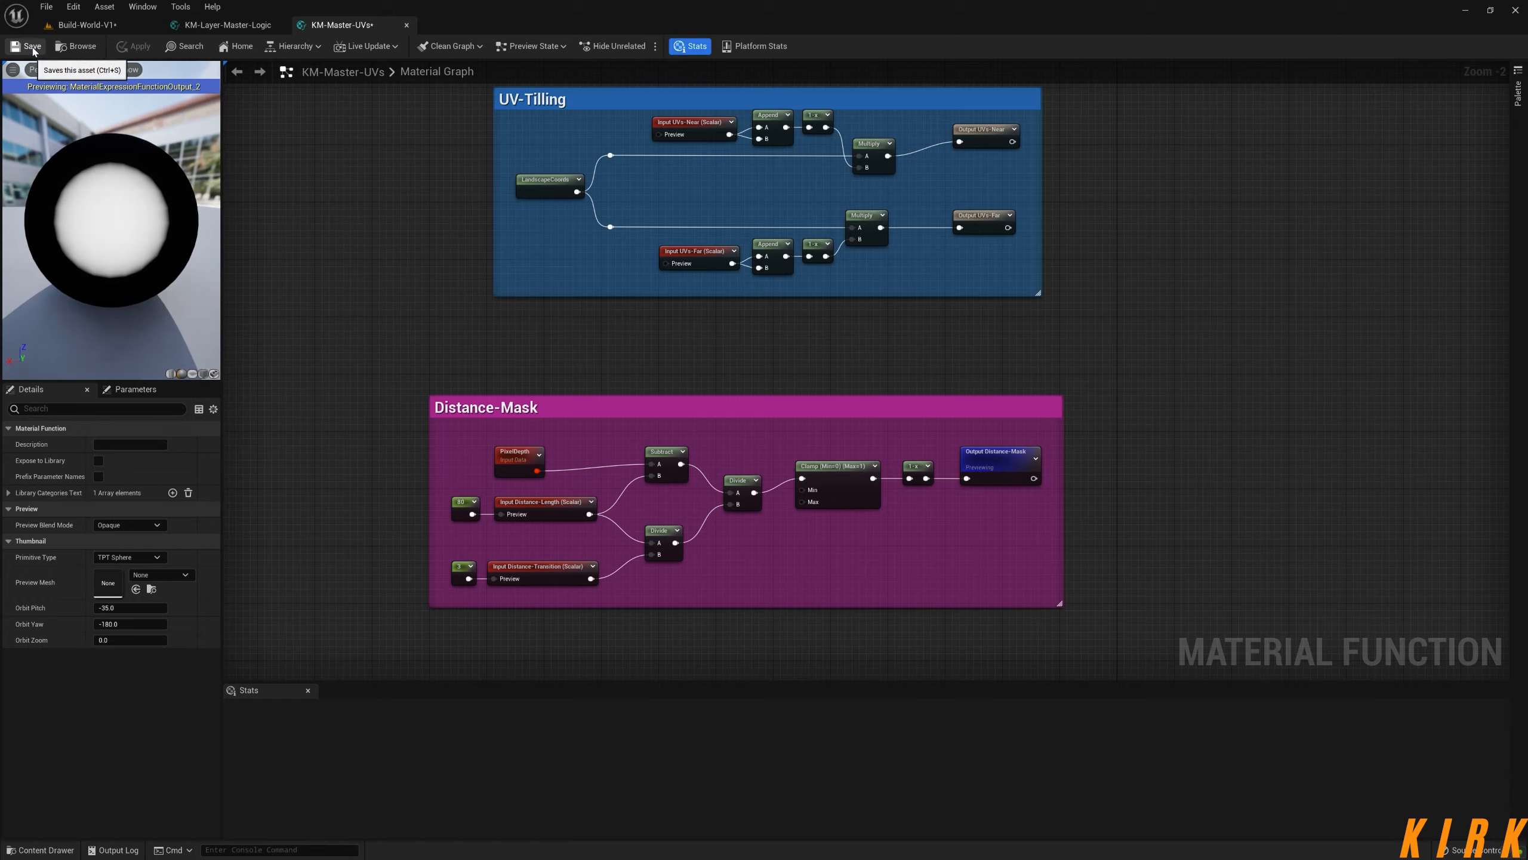
click(406, 24)
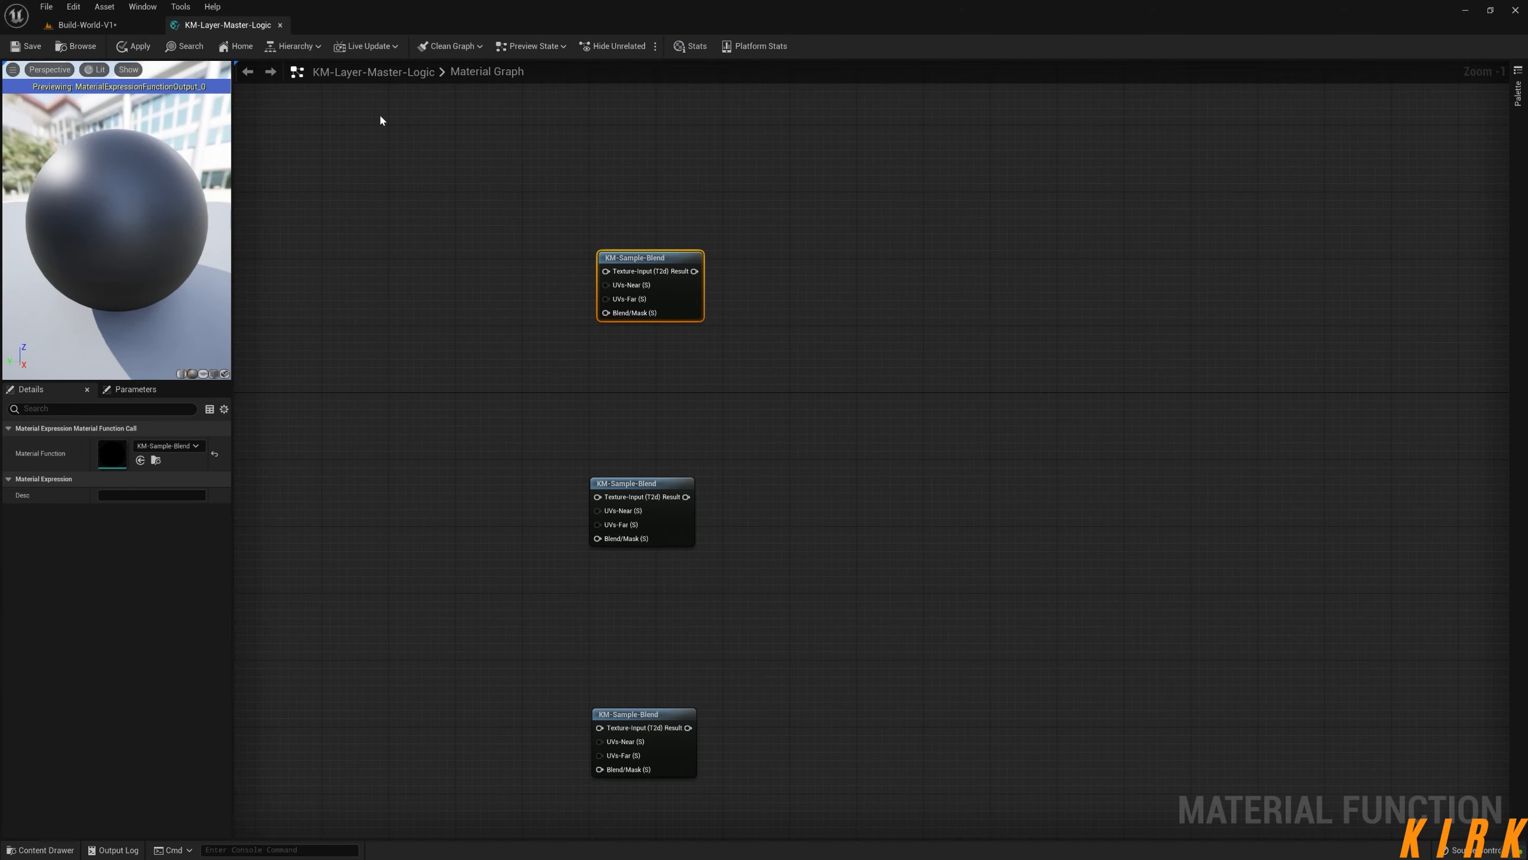
- Add the KM-Master-UVs function from the Functions folder to the KM-Layer-Master-Logic graph, well left of the KM-Sample-Blend nodes
click(40, 850)
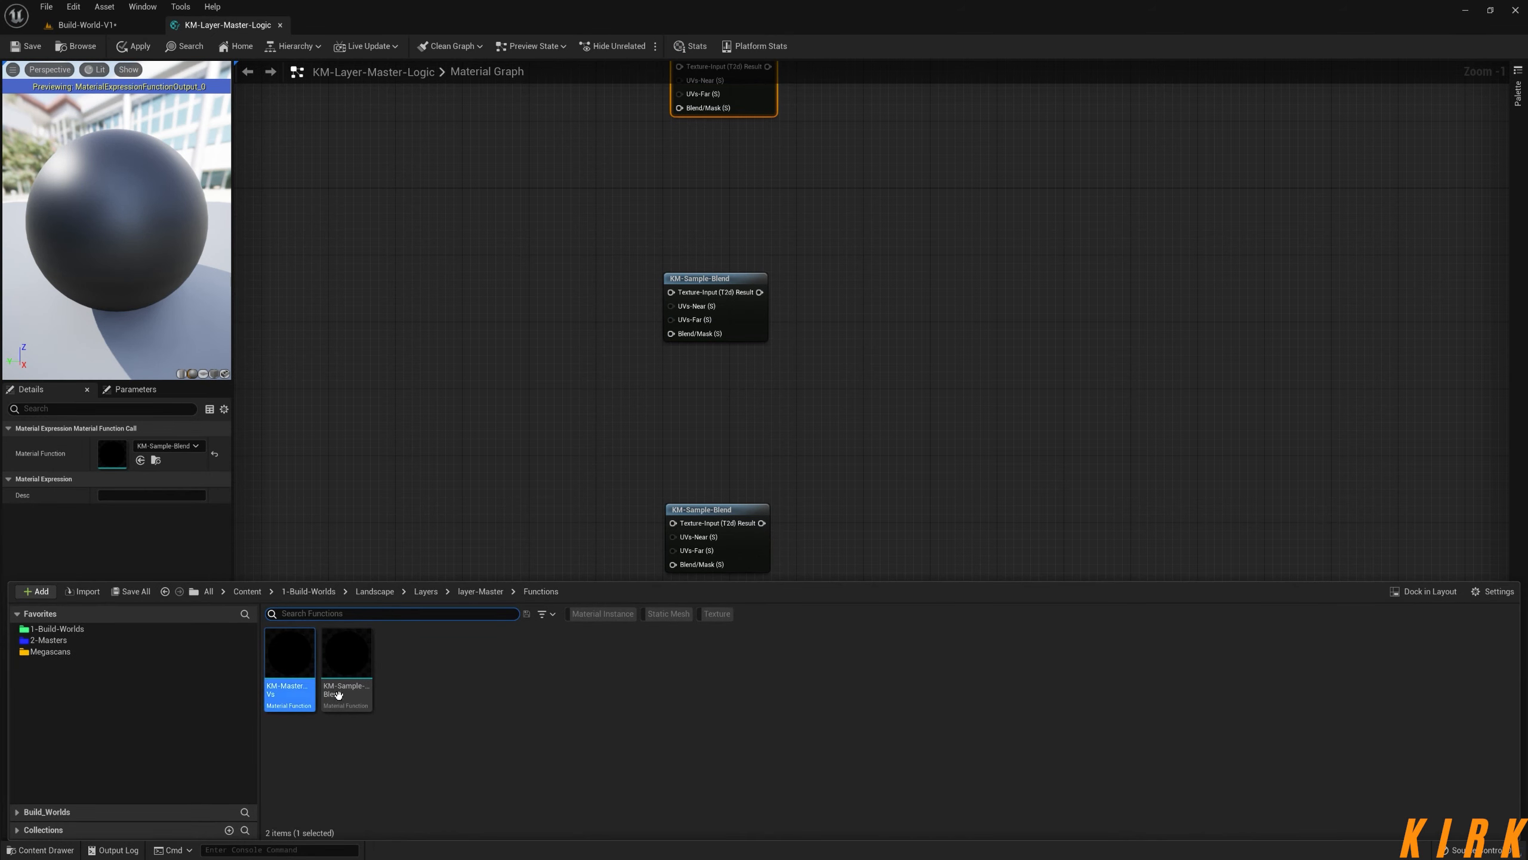
drag(292, 656, 307, 265)
right_drag(534, 437, 662, 416)
drag(613, 314, 437, 185)
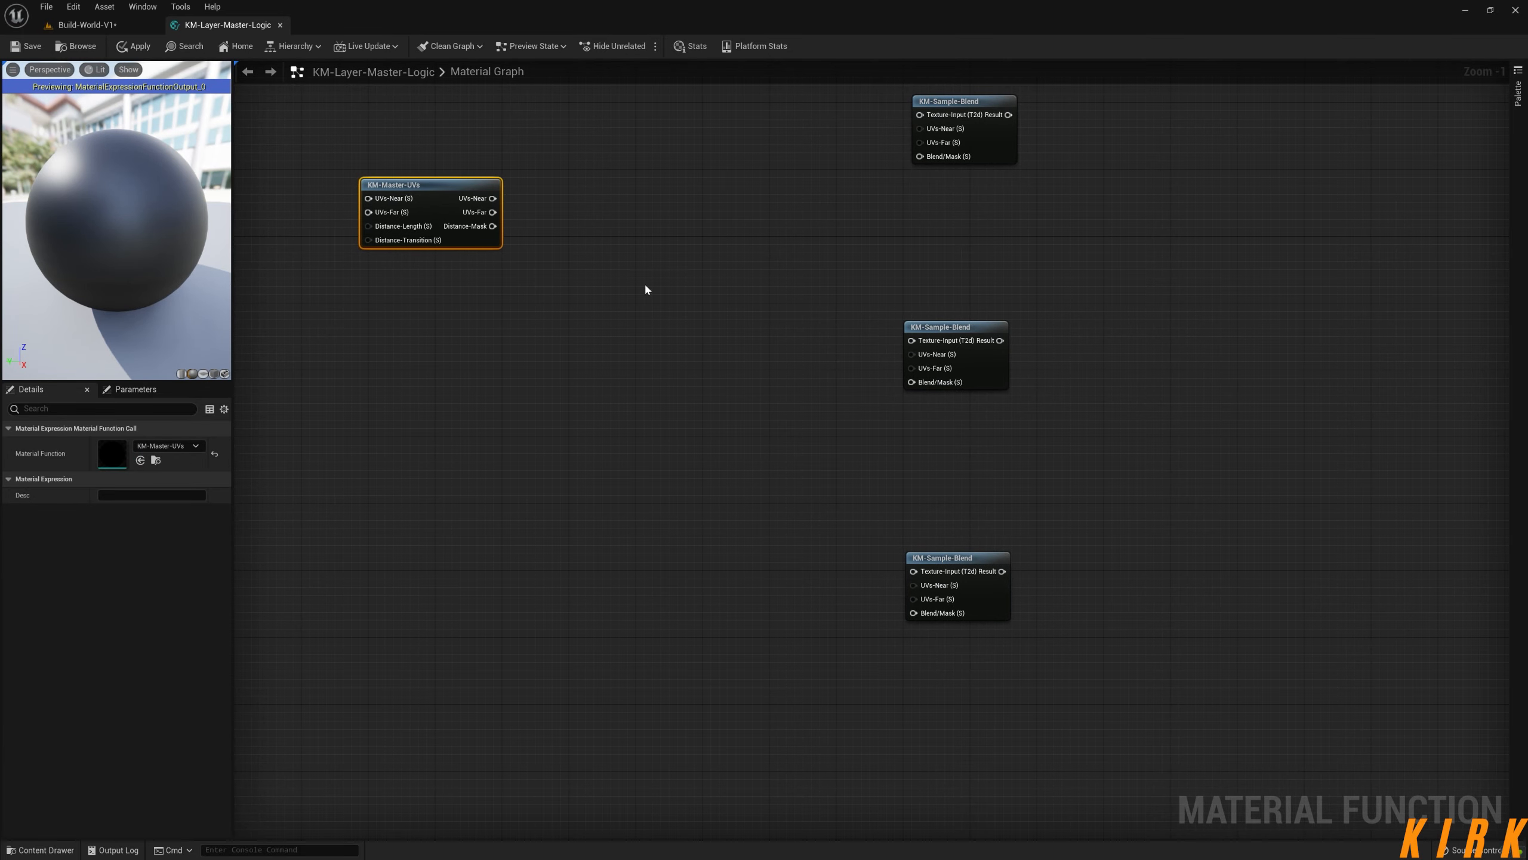
- Arrange the three KM-Sample-Blend nodes closer together in an evenly spaced vertical column
right_drag(644, 286, 612, 416)
scroll(611, 415, down, 2)
right_drag(966, 430, 680, 398)
drag(517, 177, 511, 223)
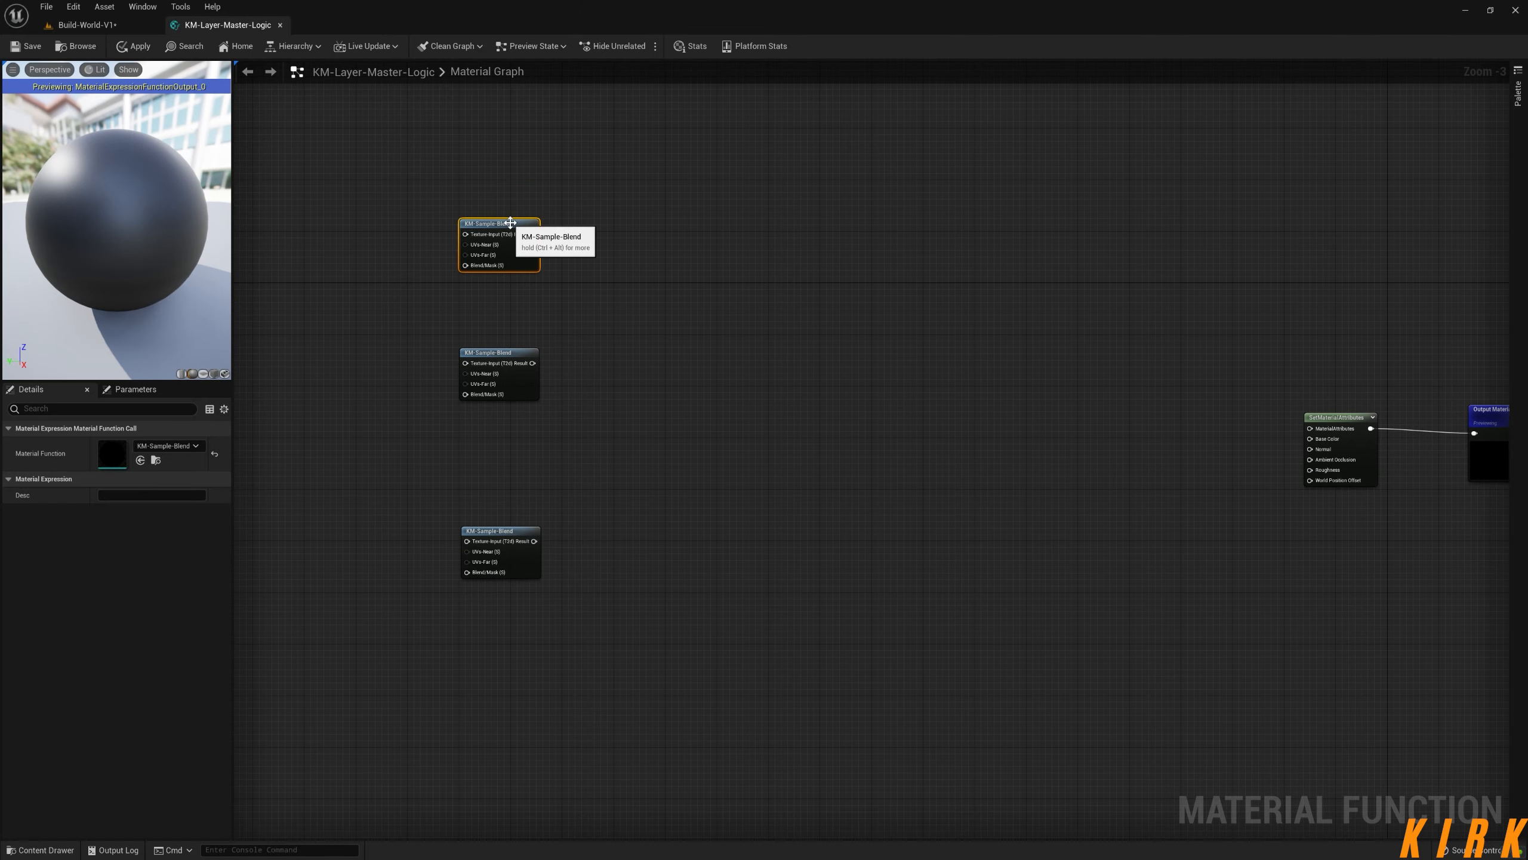
right_drag(597, 384, 648, 332)
drag(548, 303, 548, 297)
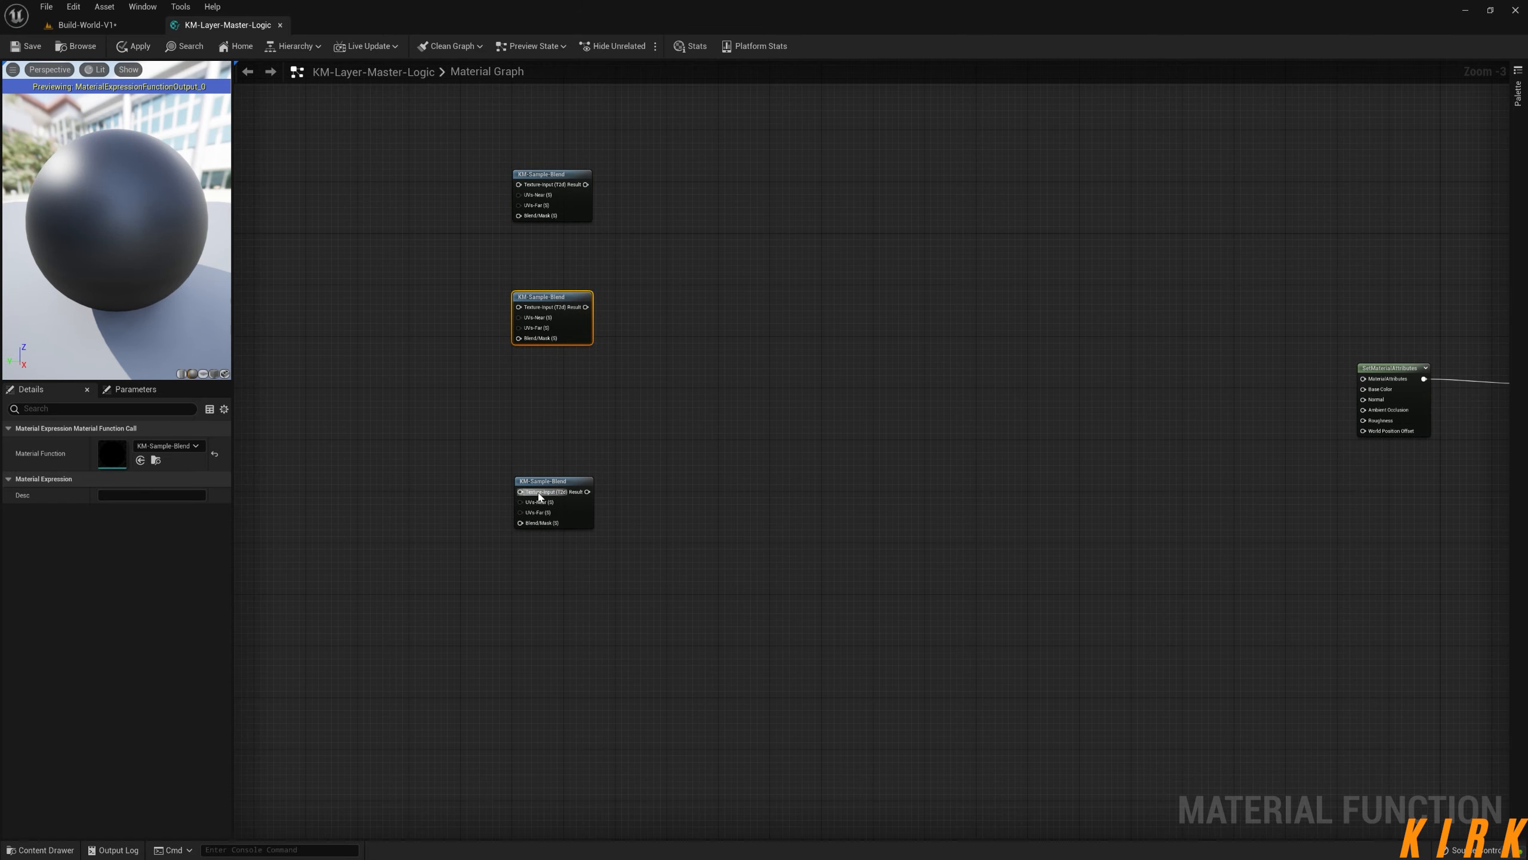
drag(543, 488, 544, 400)
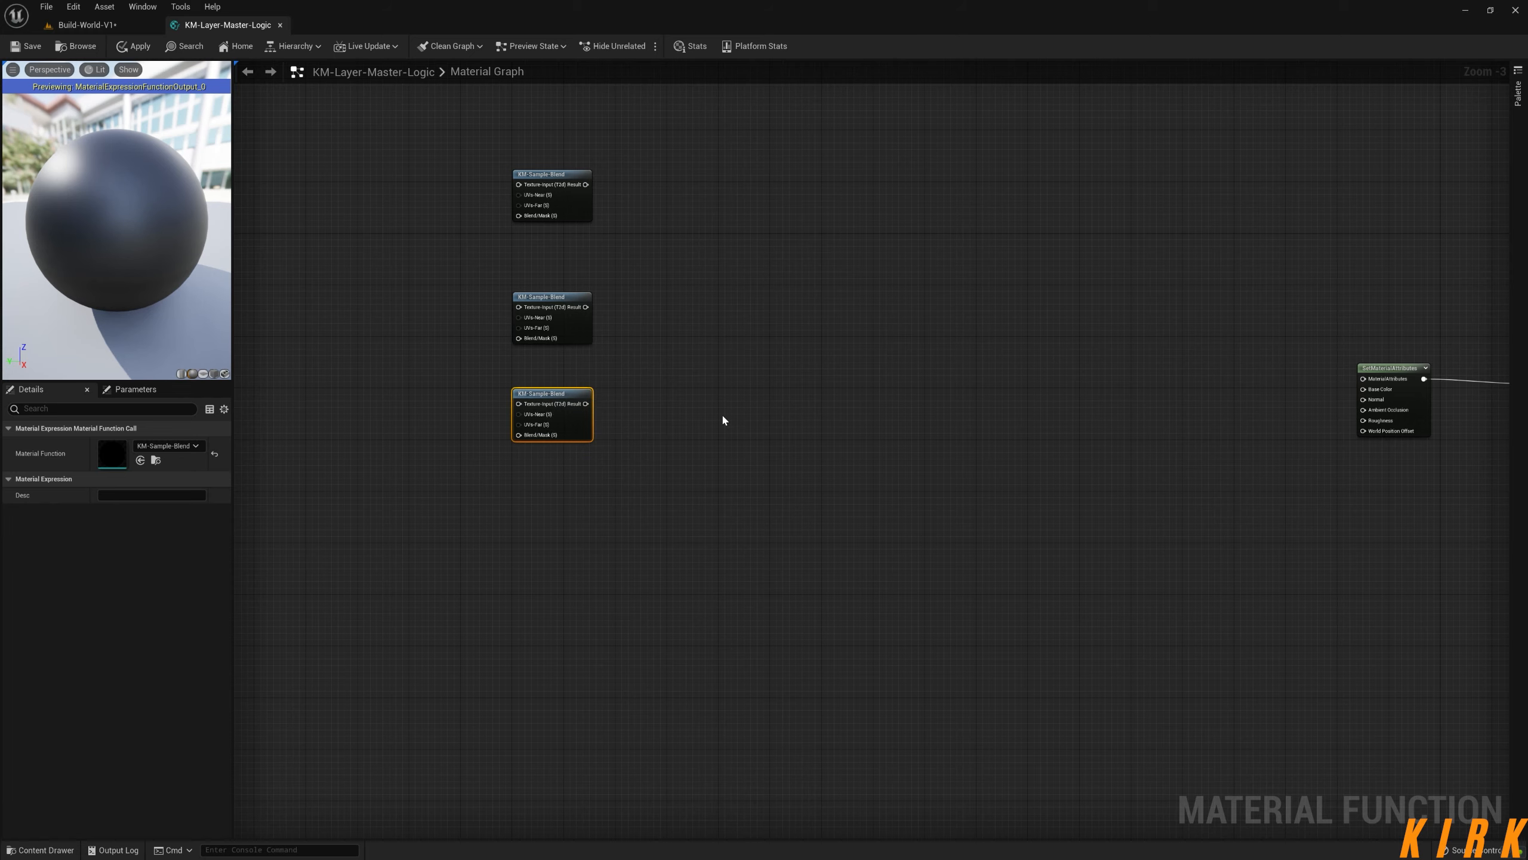
drag(556, 304, 558, 290)
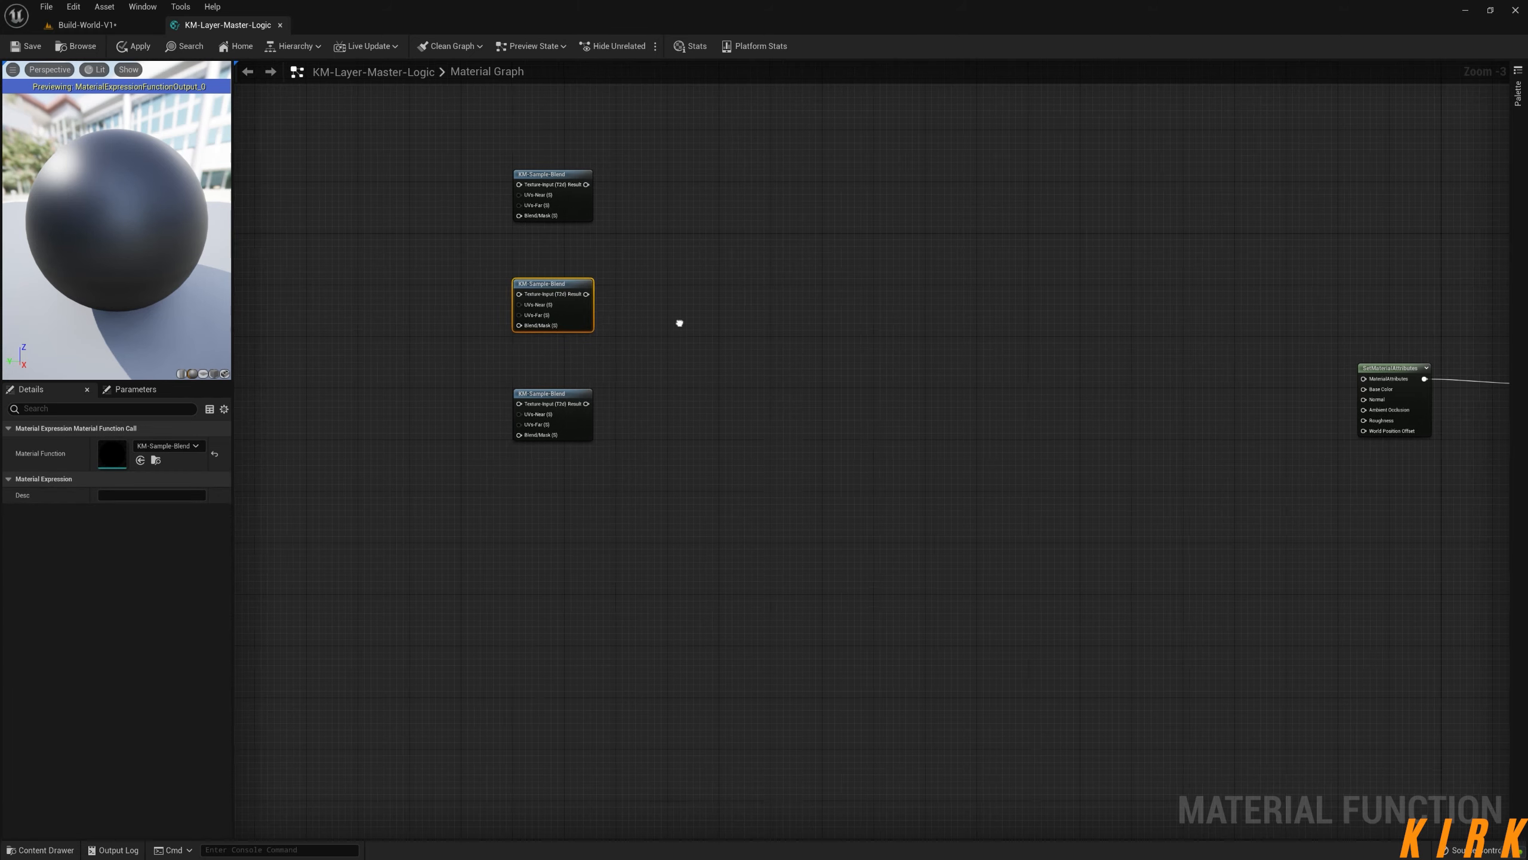
right_drag(679, 323, 1068, 415)
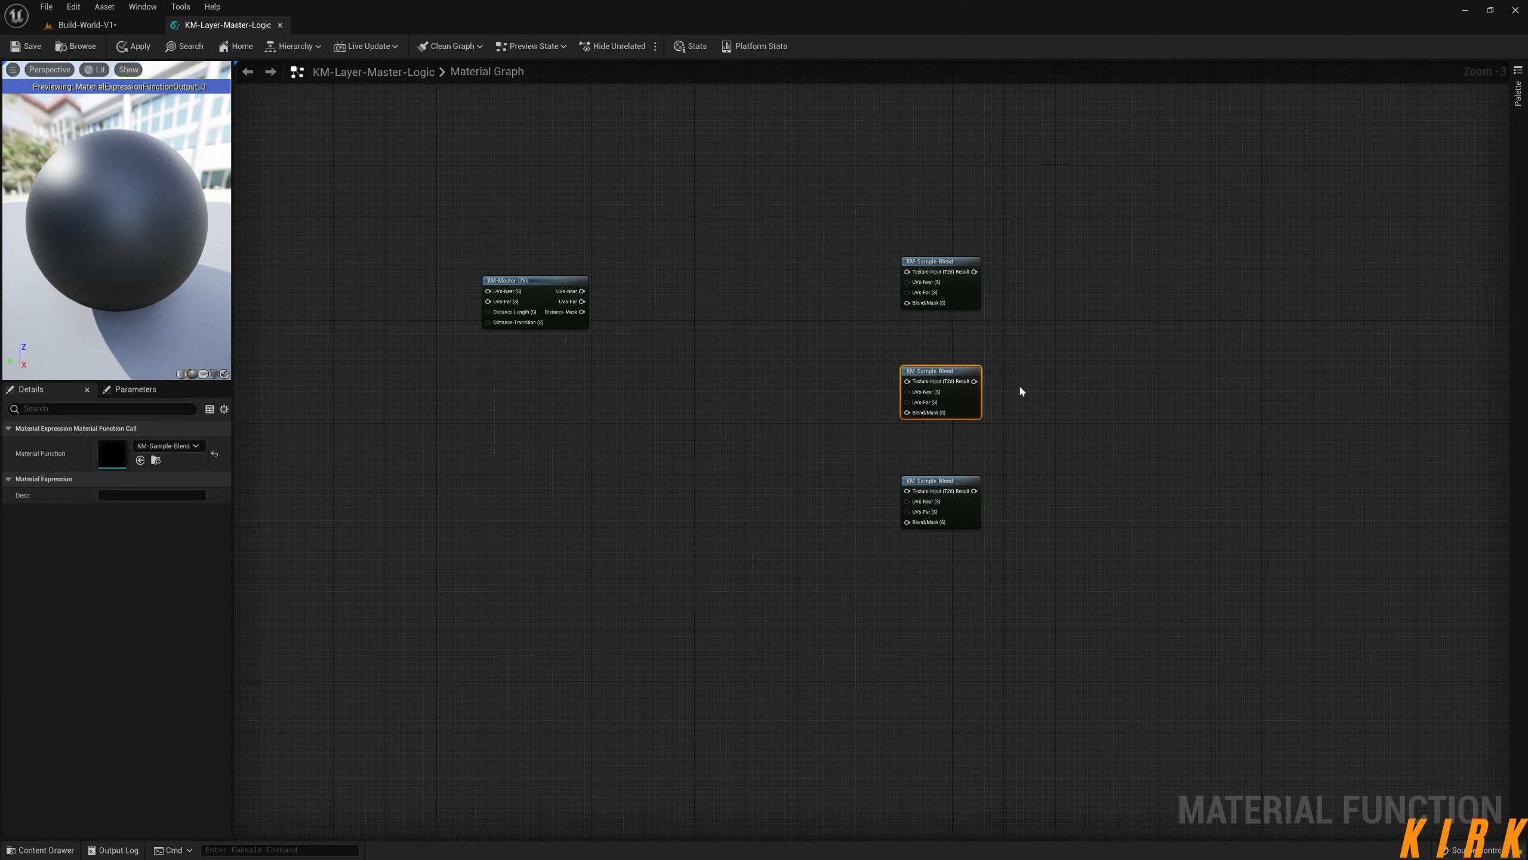
right_drag(764, 395, 641, 413)
scroll(847, 300, up, 3)
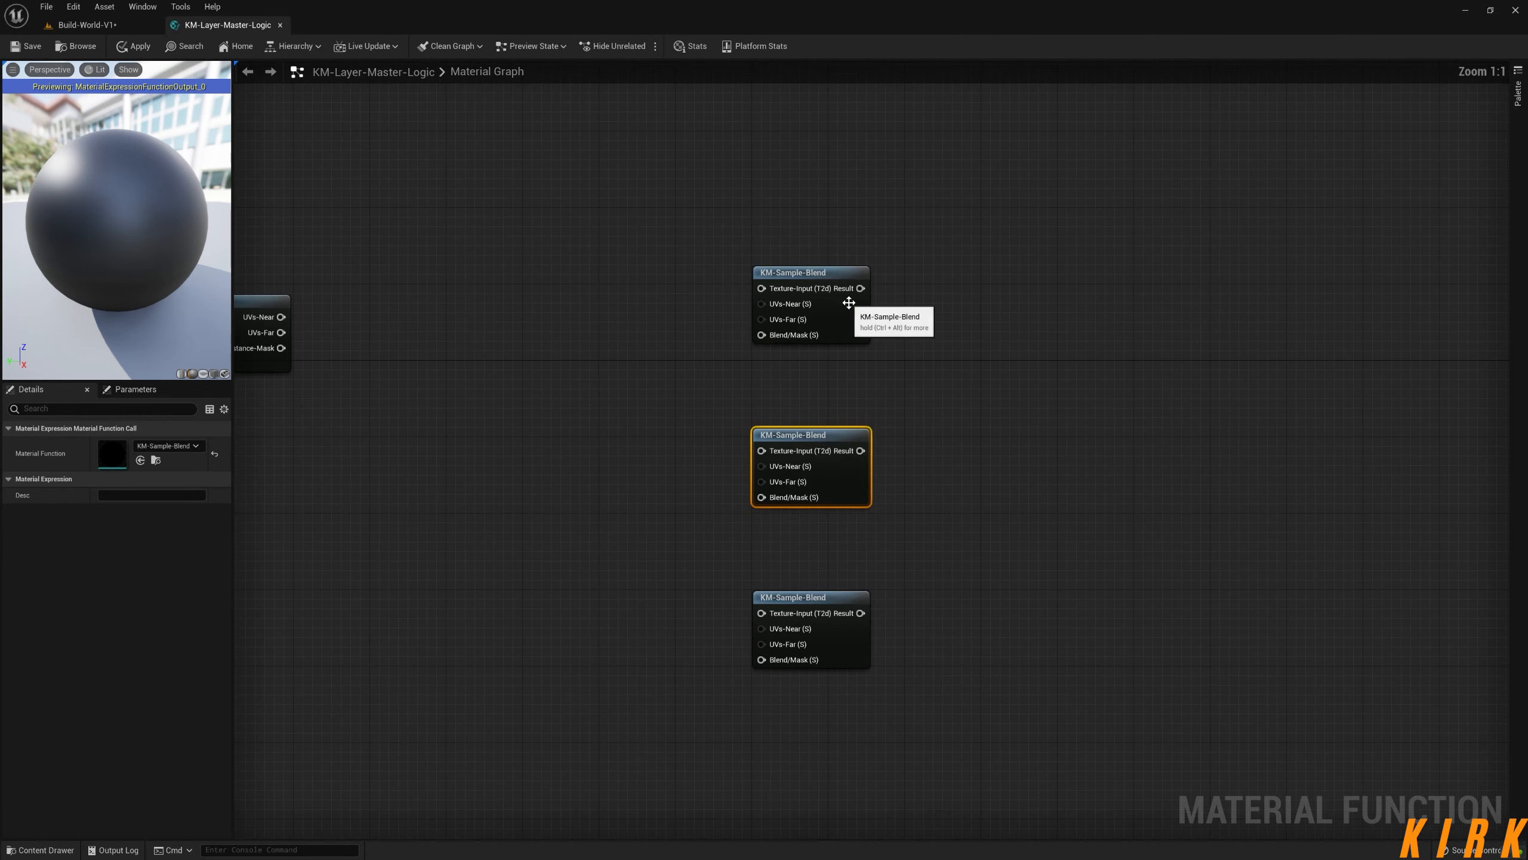
right_drag(848, 303, 924, 305)
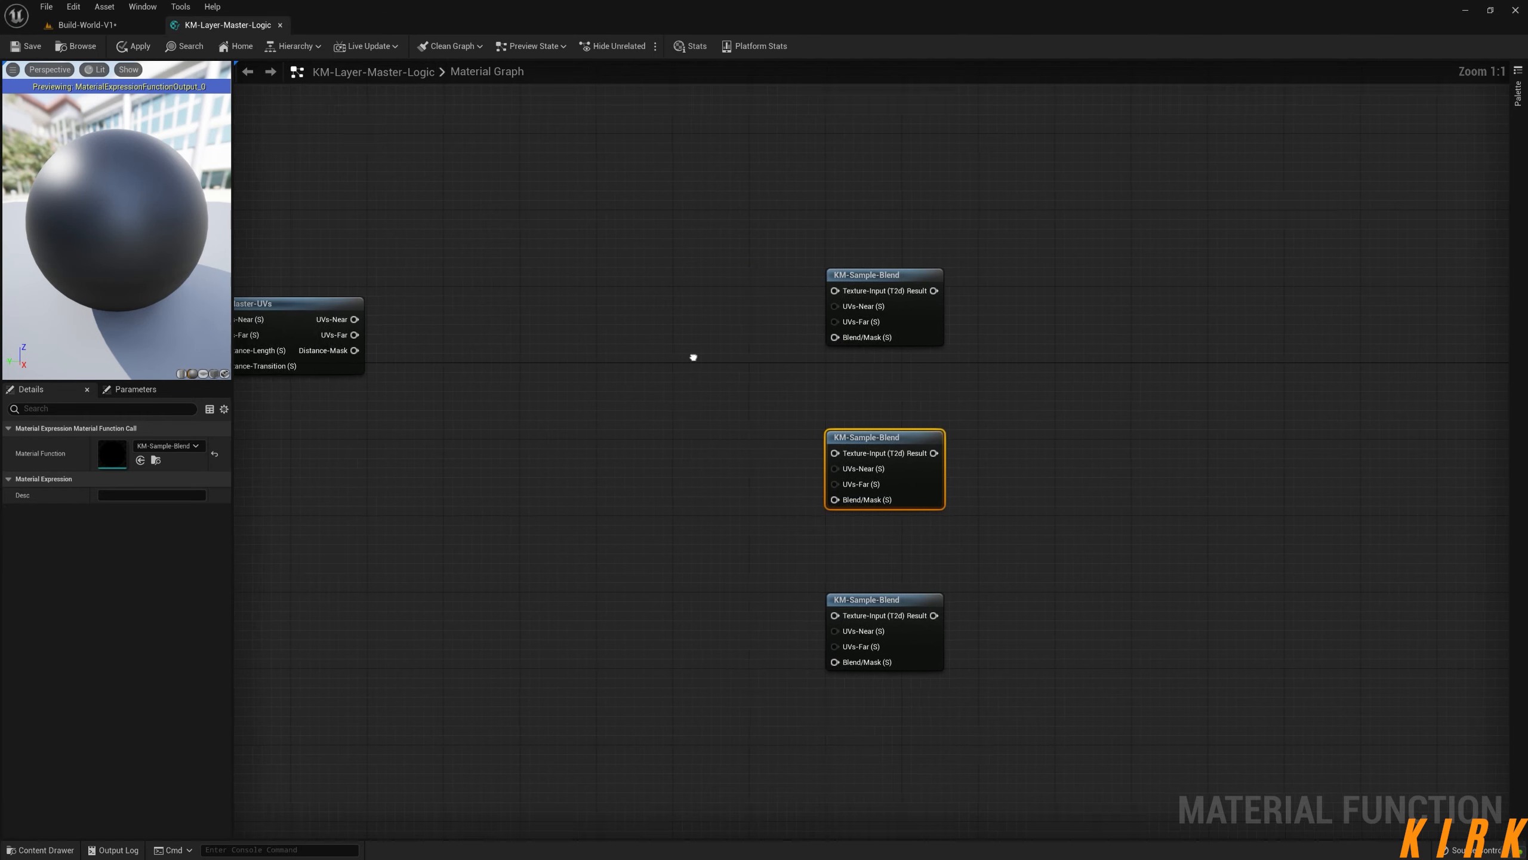
right_click(866, 287)
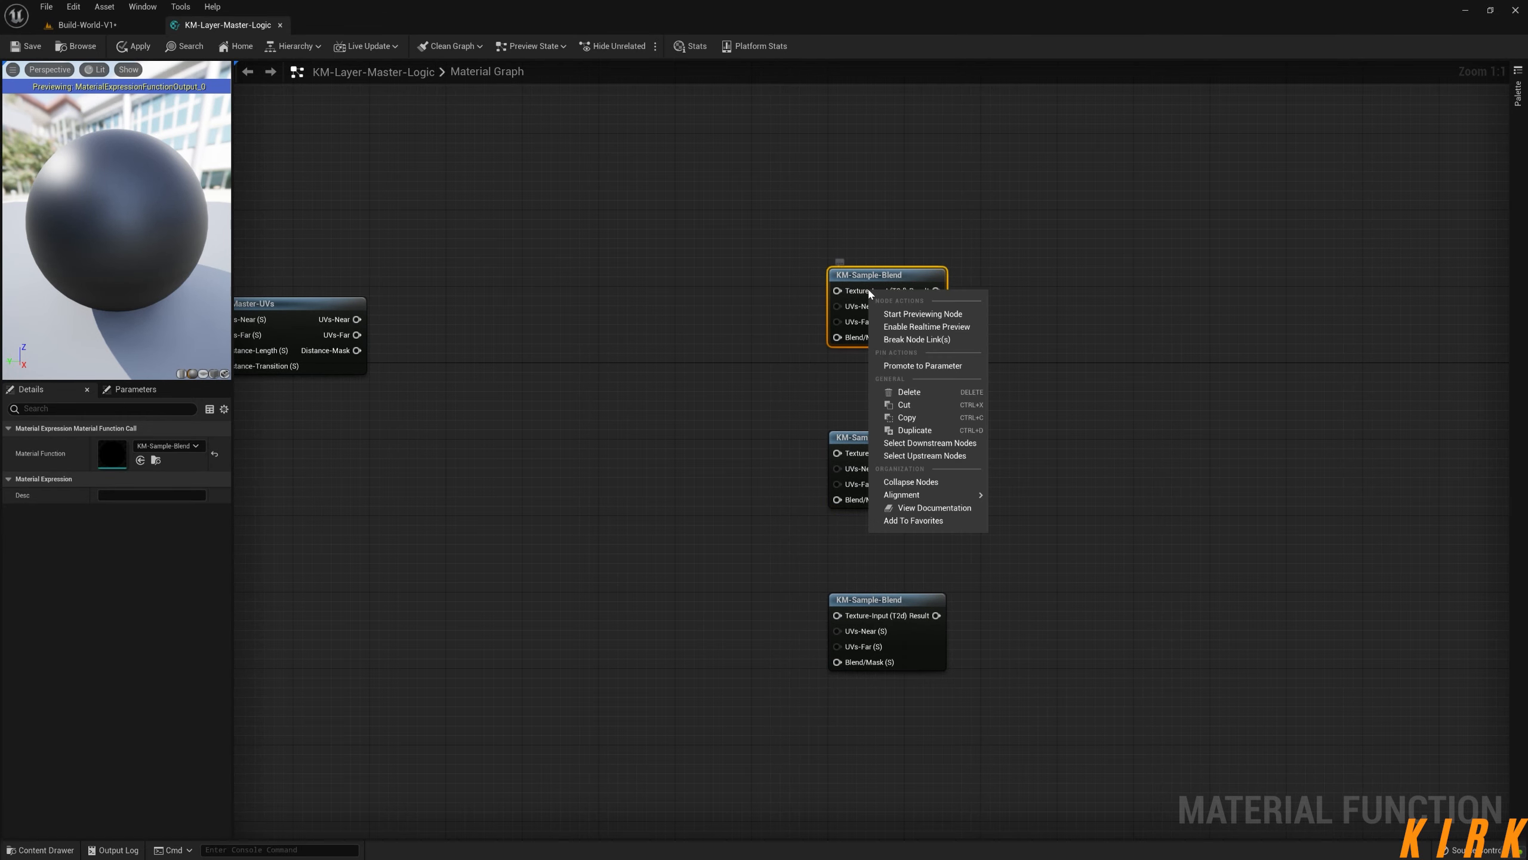
click(923, 365)
key(End)
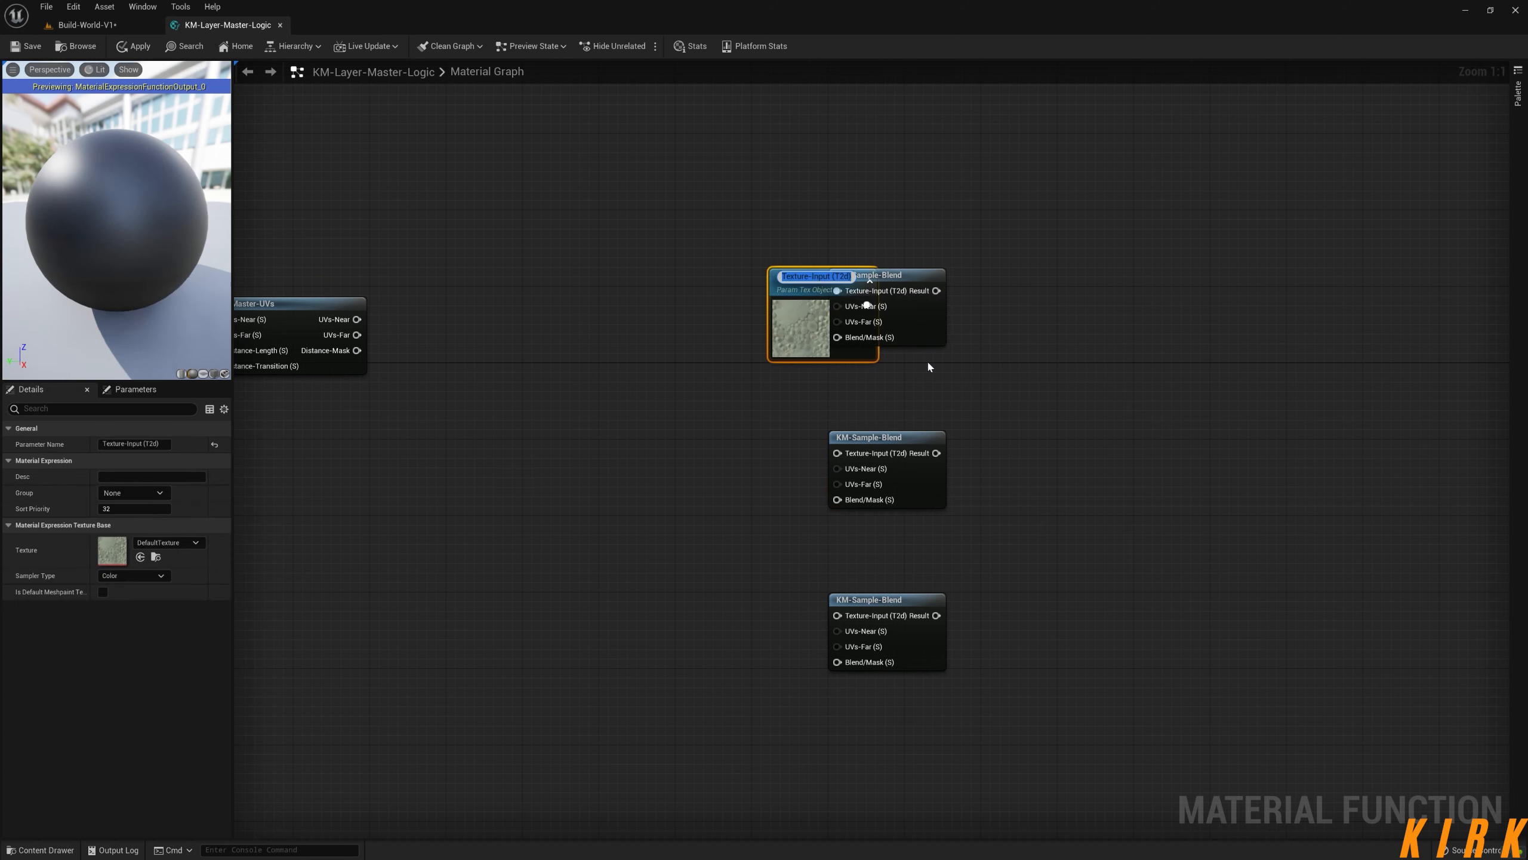
key(BackSpace)
key(BackSpace)
key(BackSpace)
key(BackSpace)
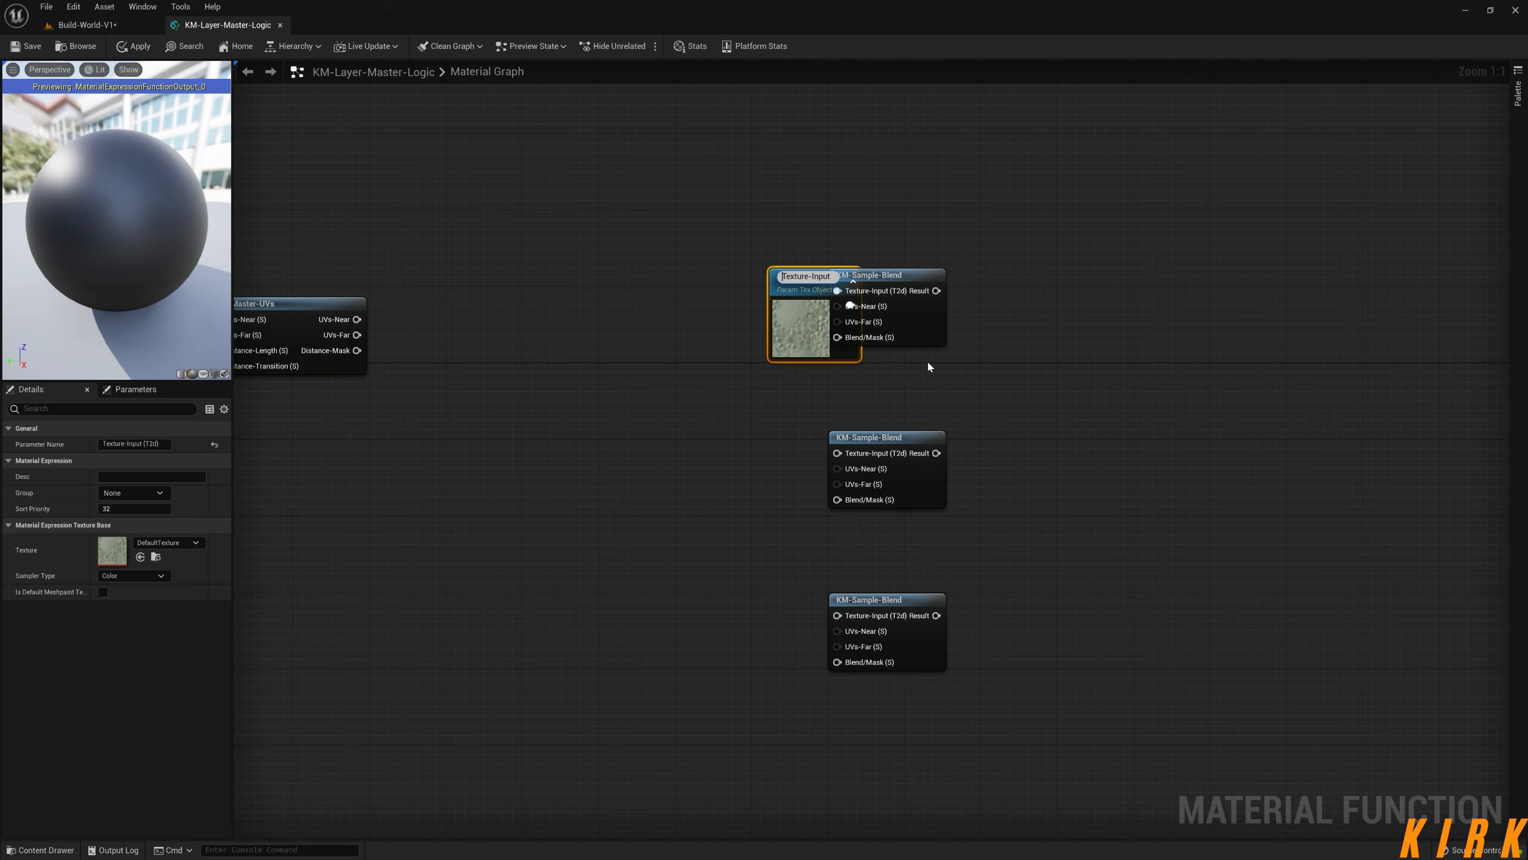
click(929, 363)
drag(795, 274, 664, 244)
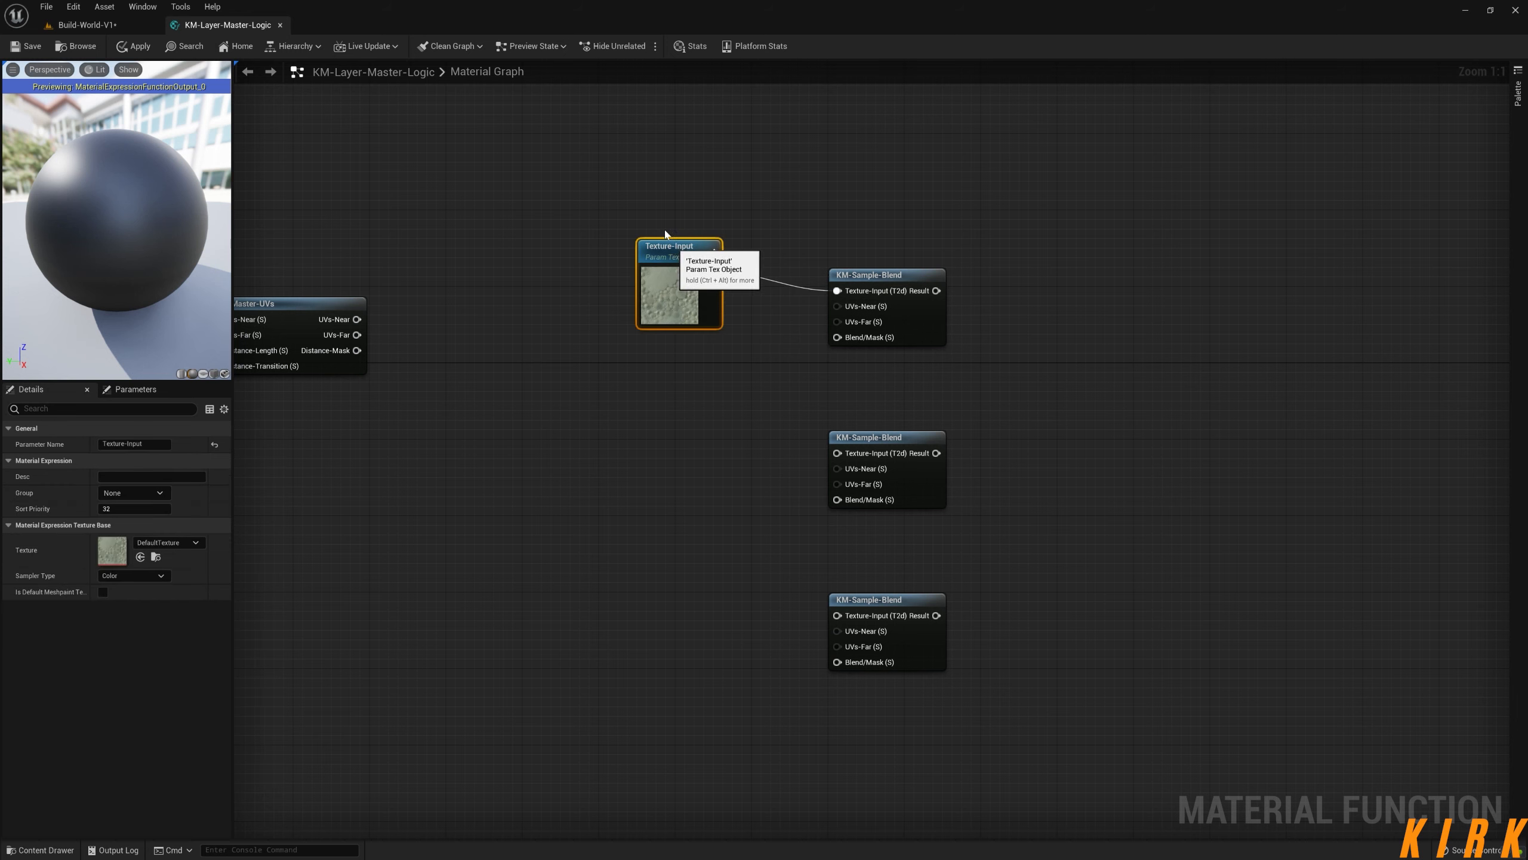
drag(595, 184, 727, 365)
key(Delete)
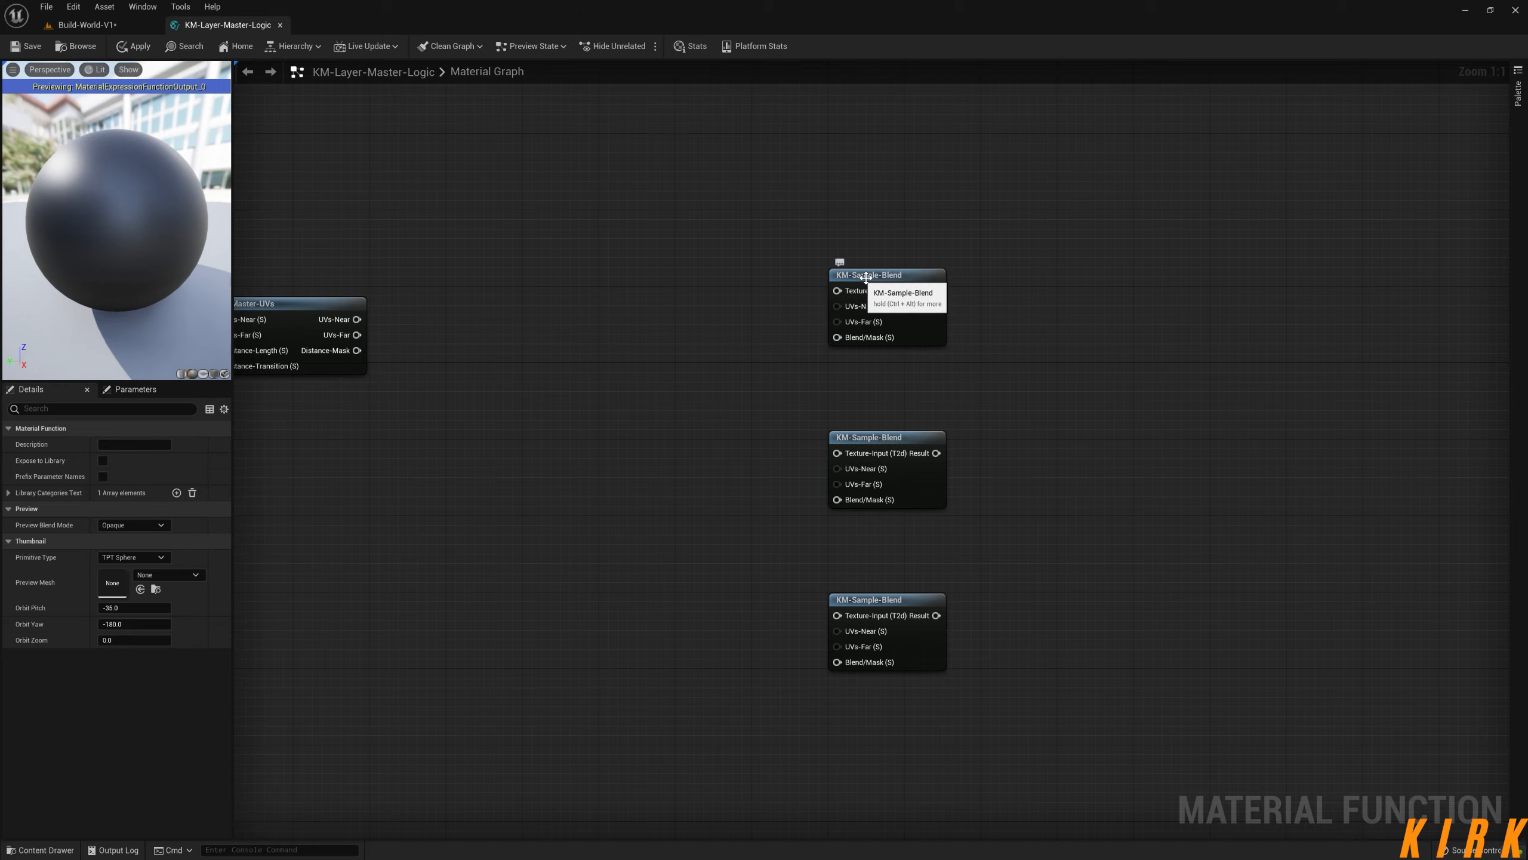
- Copy the UVs-Near, UVs-Far, Distance-Length and Distance-Transition inputs from the KM-Master-UVs function into the KM-Layer-Master-Logic graph
right_drag(491, 329, 678, 310)
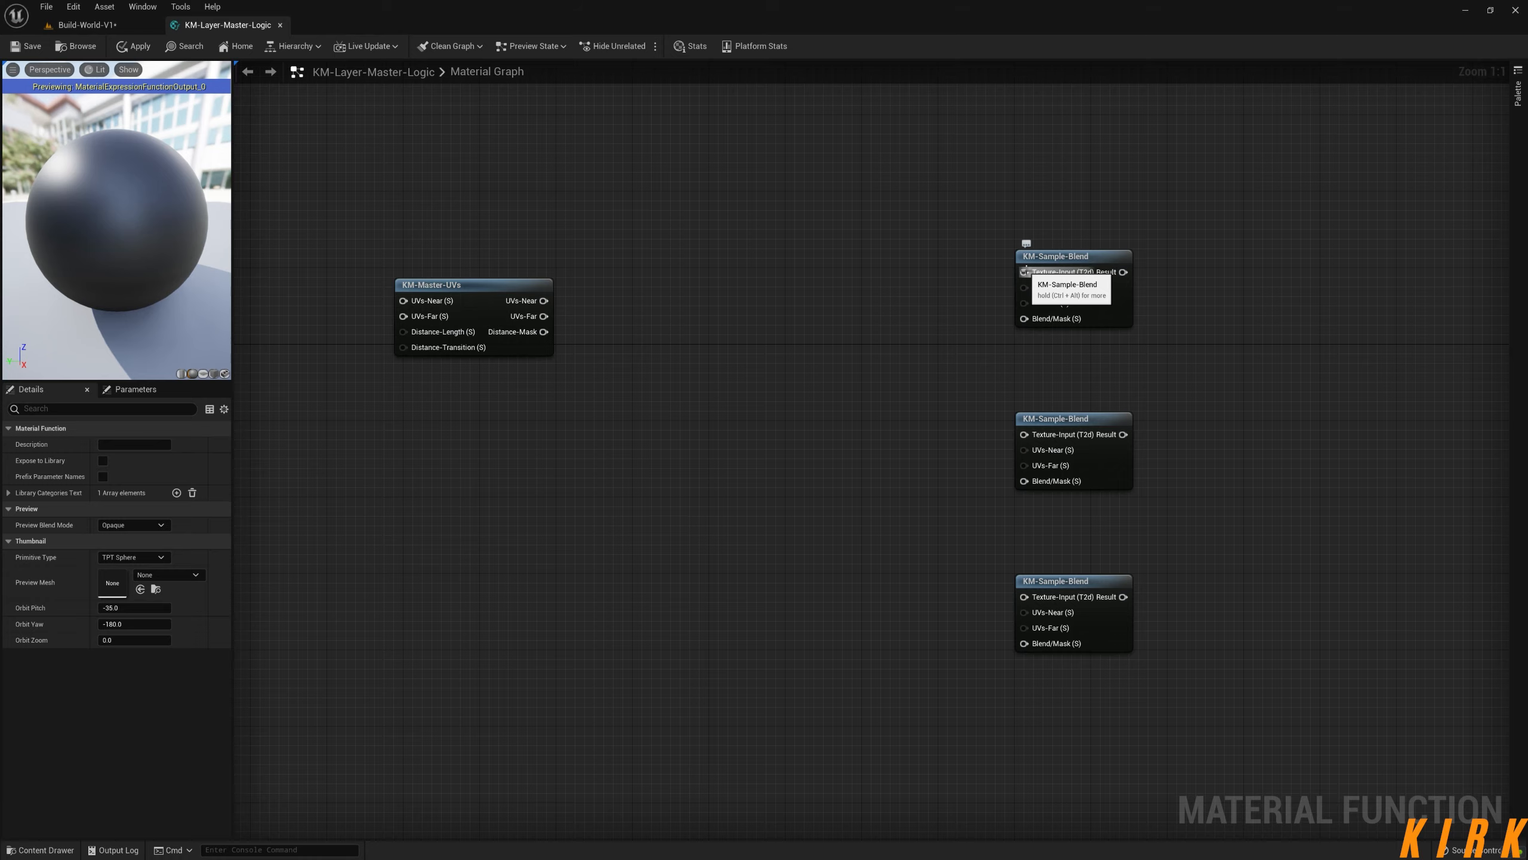
double_click(438, 284)
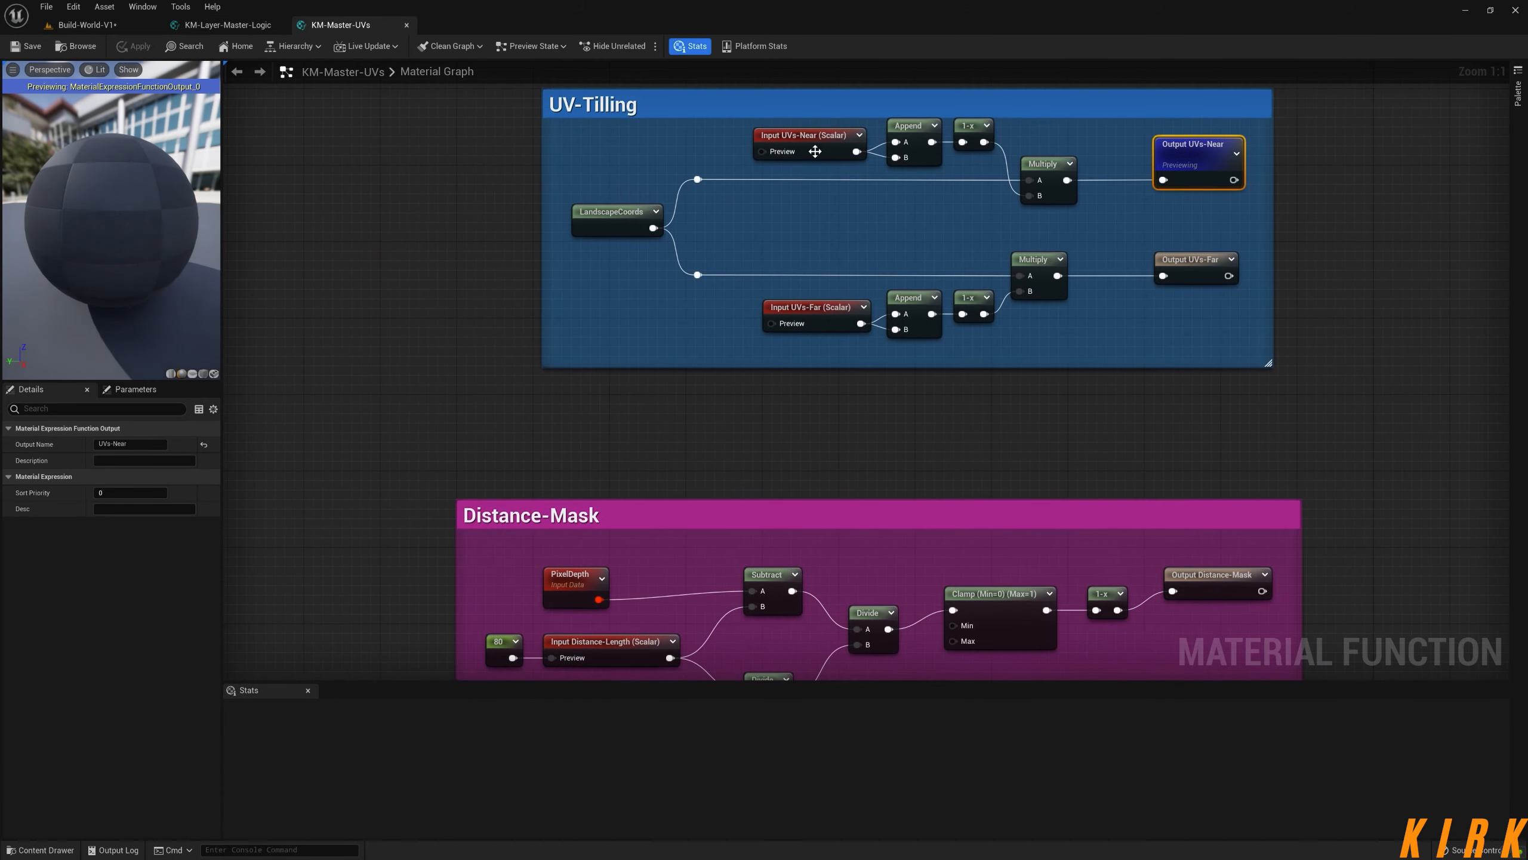
click(809, 145)
ctrl+click(822, 310)
right_drag(823, 310, 789, 203)
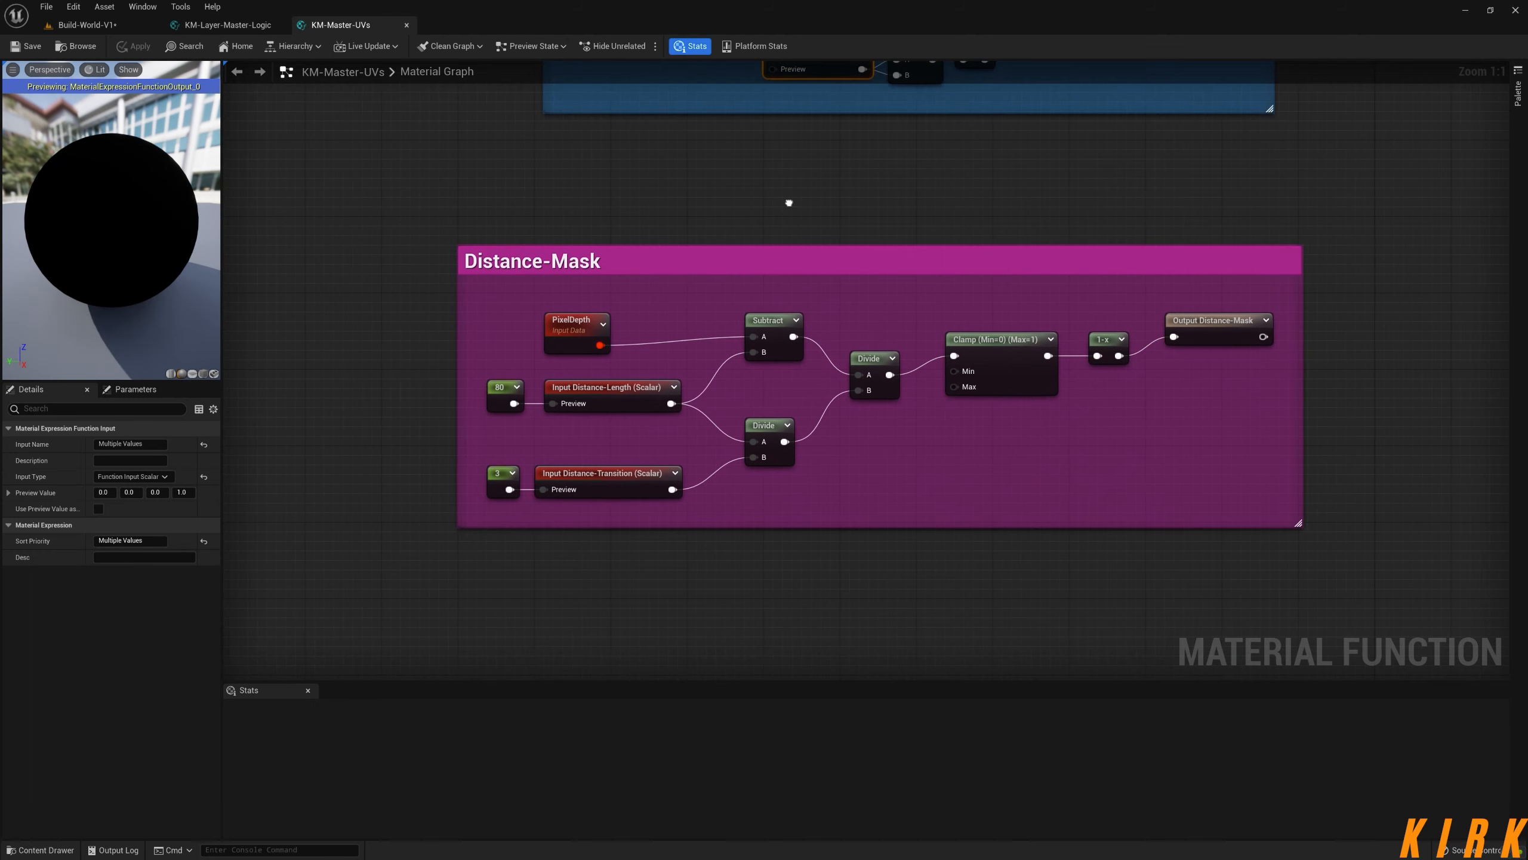
click(621, 401)
ctrl+click(609, 483)
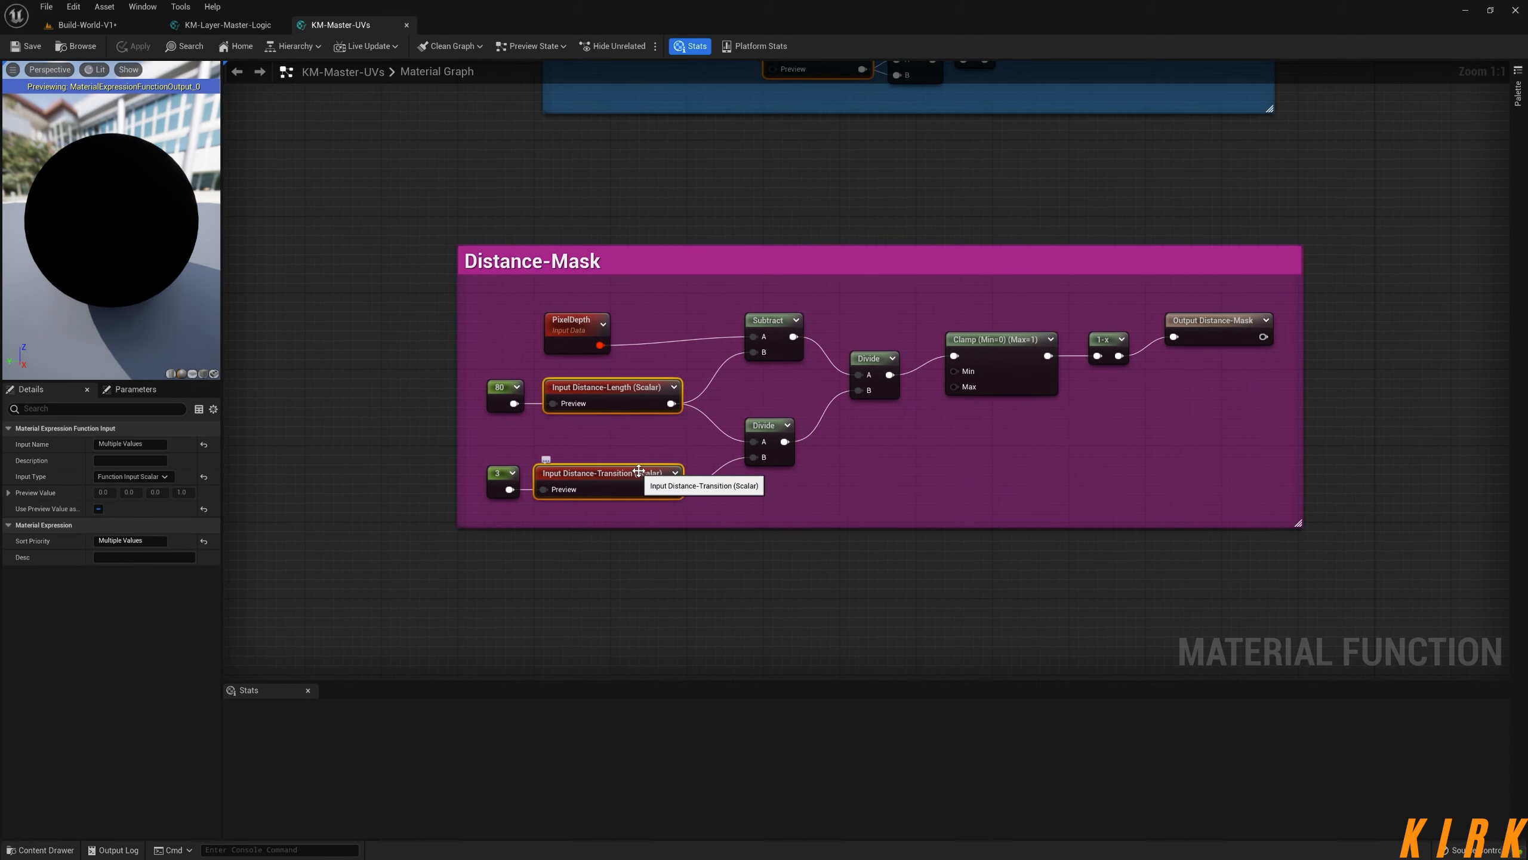
click(228, 24)
right_drag(477, 214, 1017, 246)
click(557, 278)
key(ctrl+v)
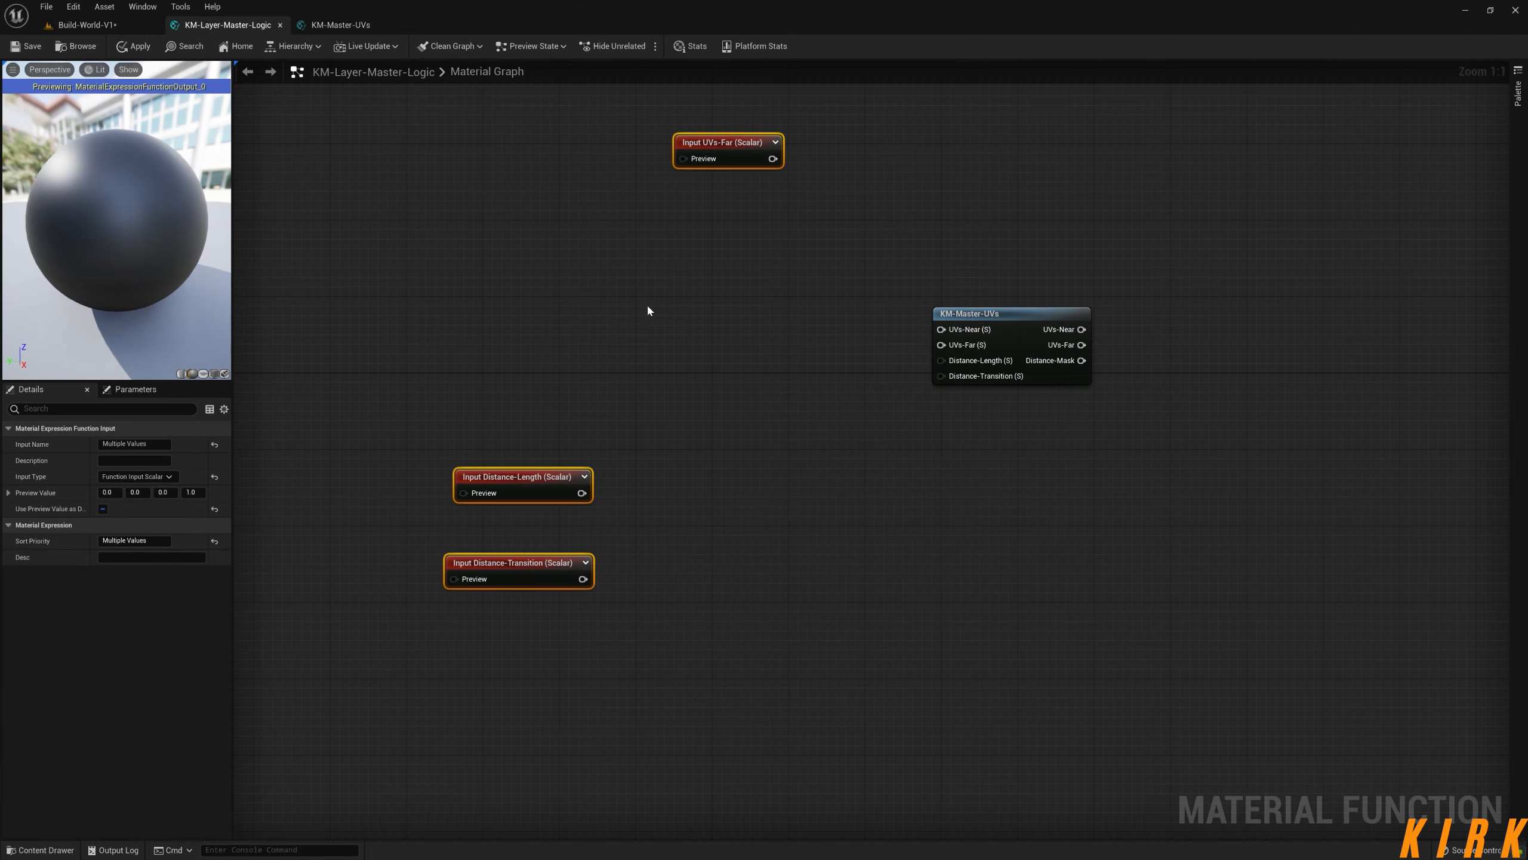
- Stack the four pasted scalar inputs in pin order and place the group just before the KM-Master-UVs node
right_drag(775, 280, 705, 440)
click(657, 294)
drag(657, 293, 647, 160)
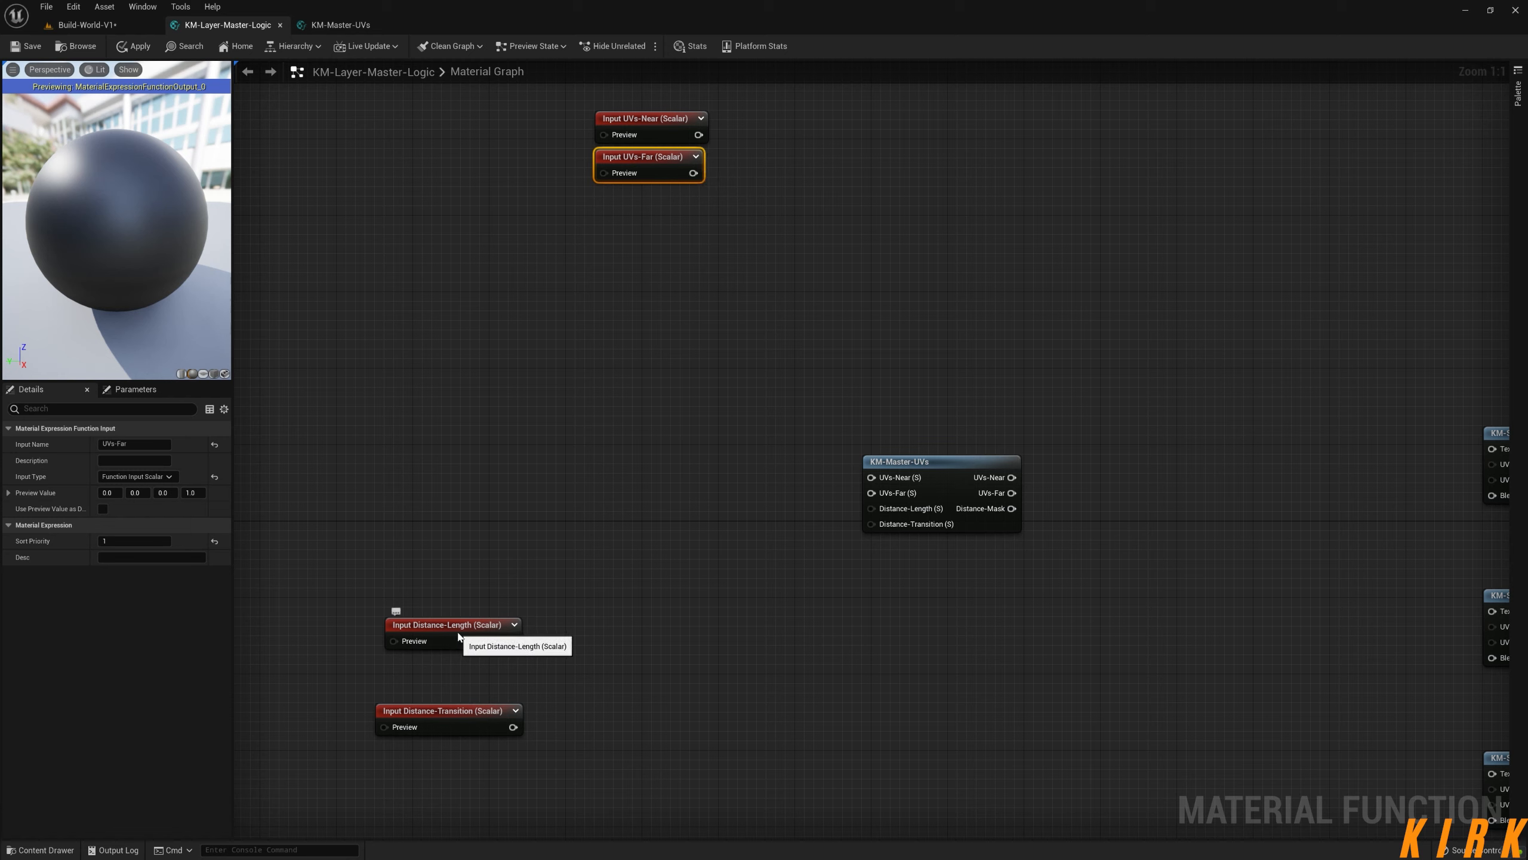
drag(459, 632, 649, 202)
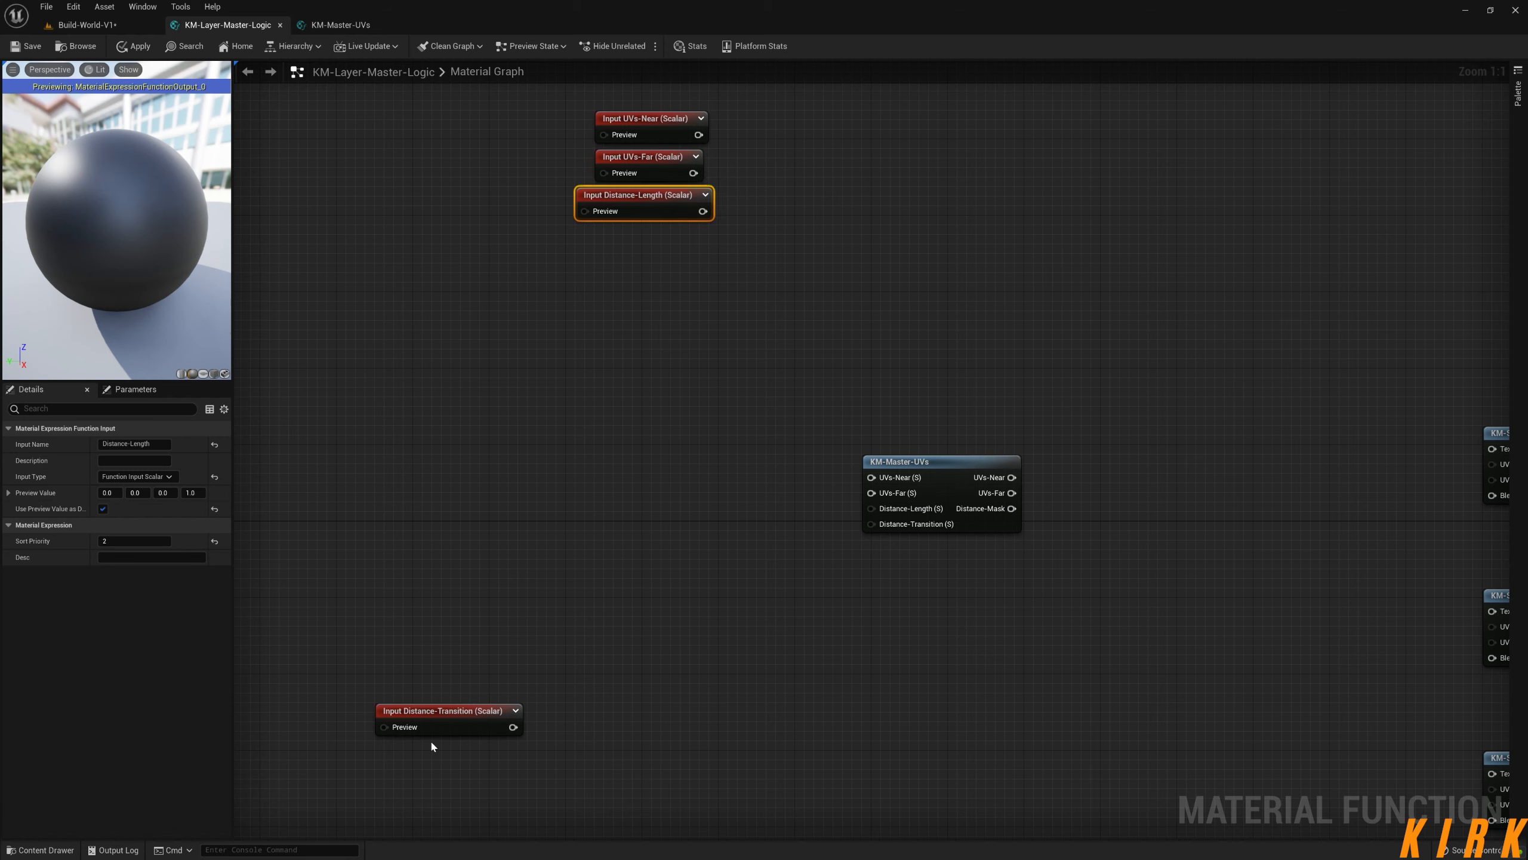
drag(462, 713, 652, 235)
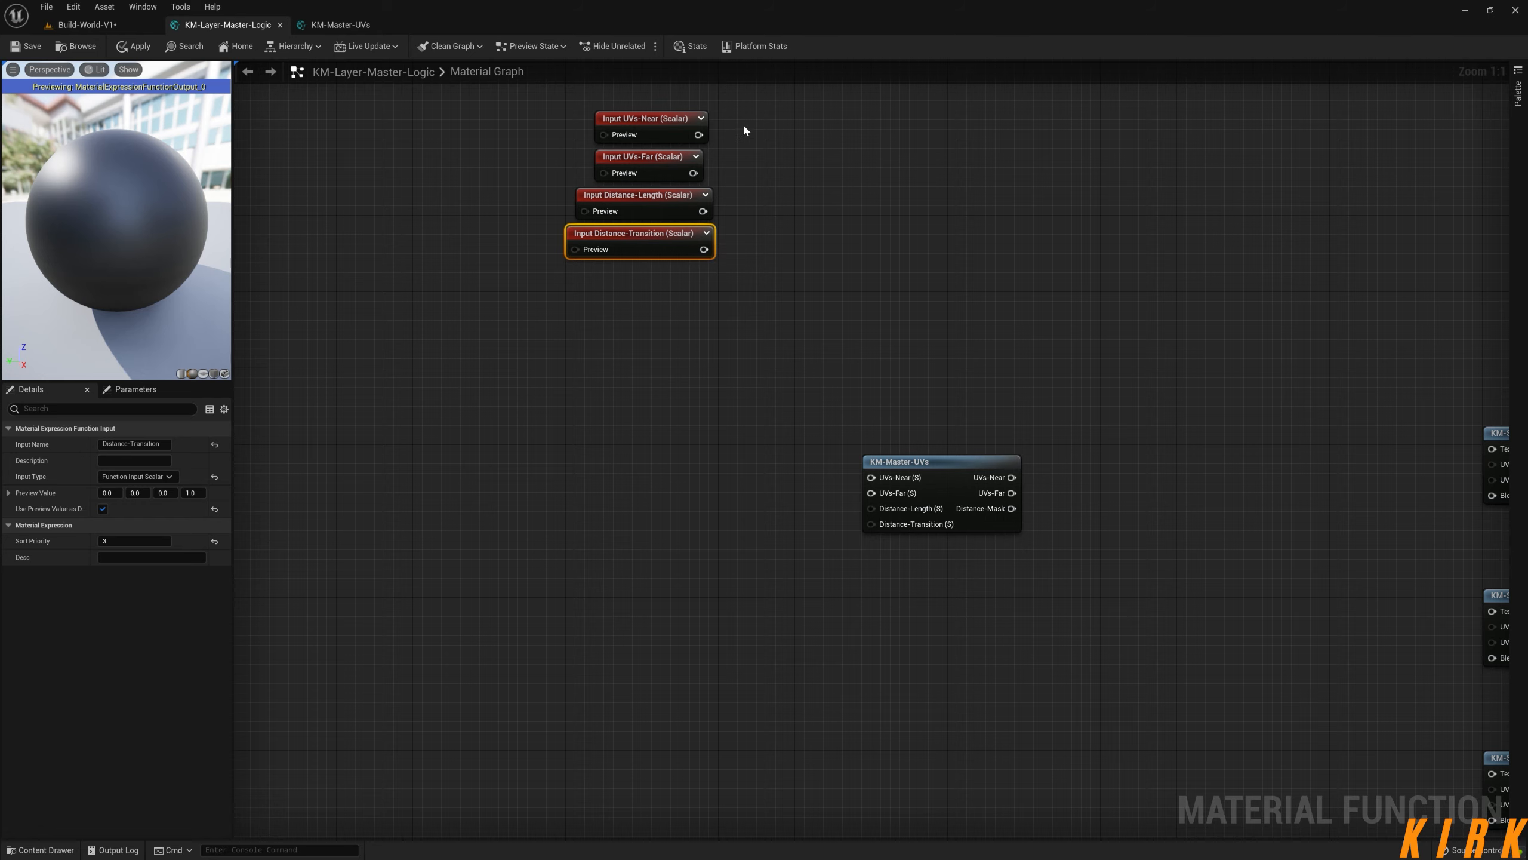
drag(759, 100, 559, 268)
drag(664, 239, 746, 534)
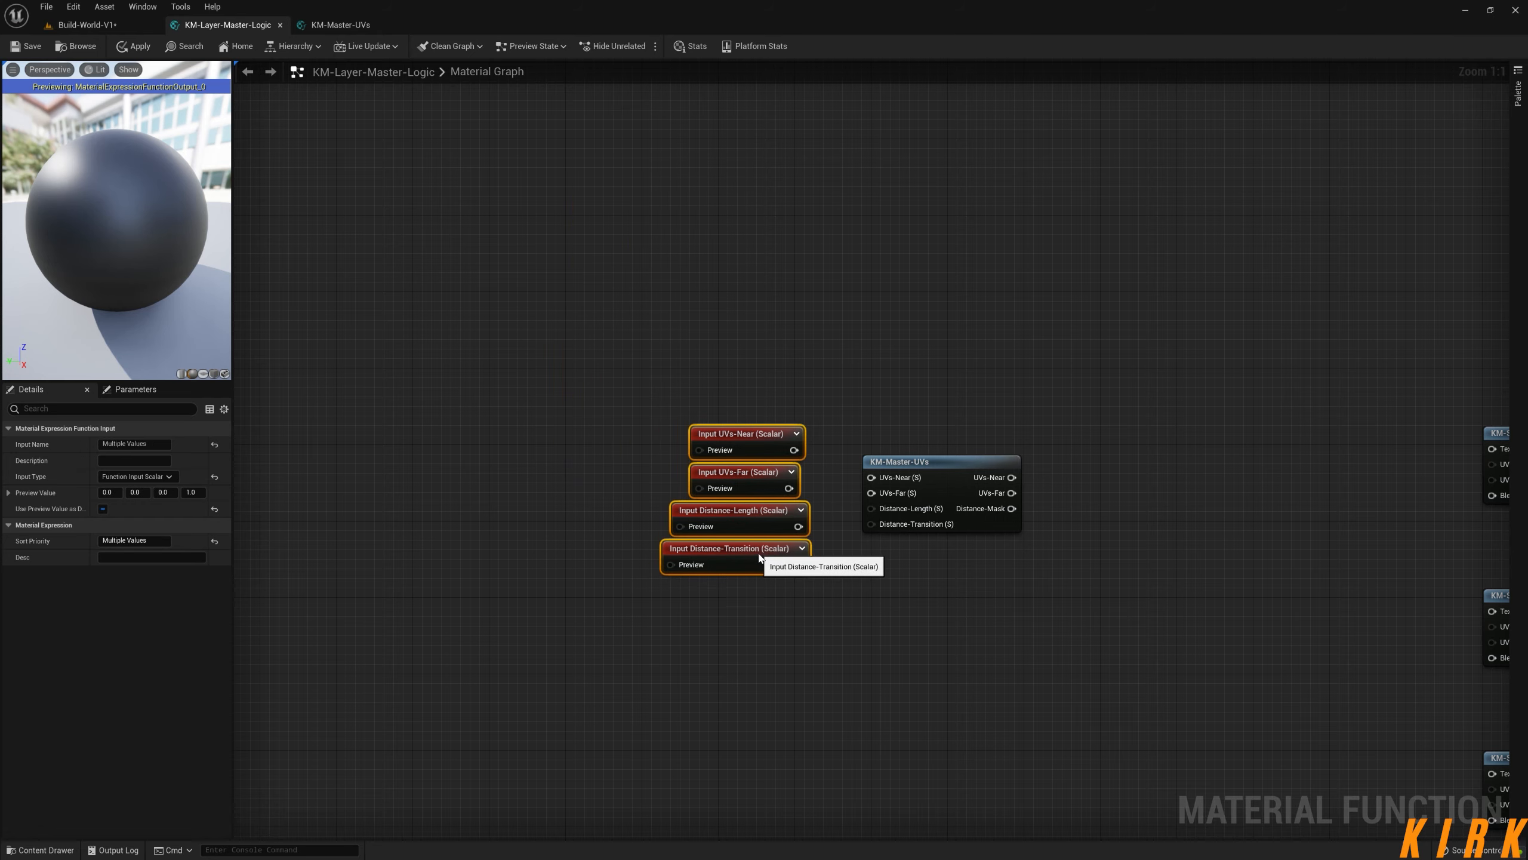
click(986, 403)
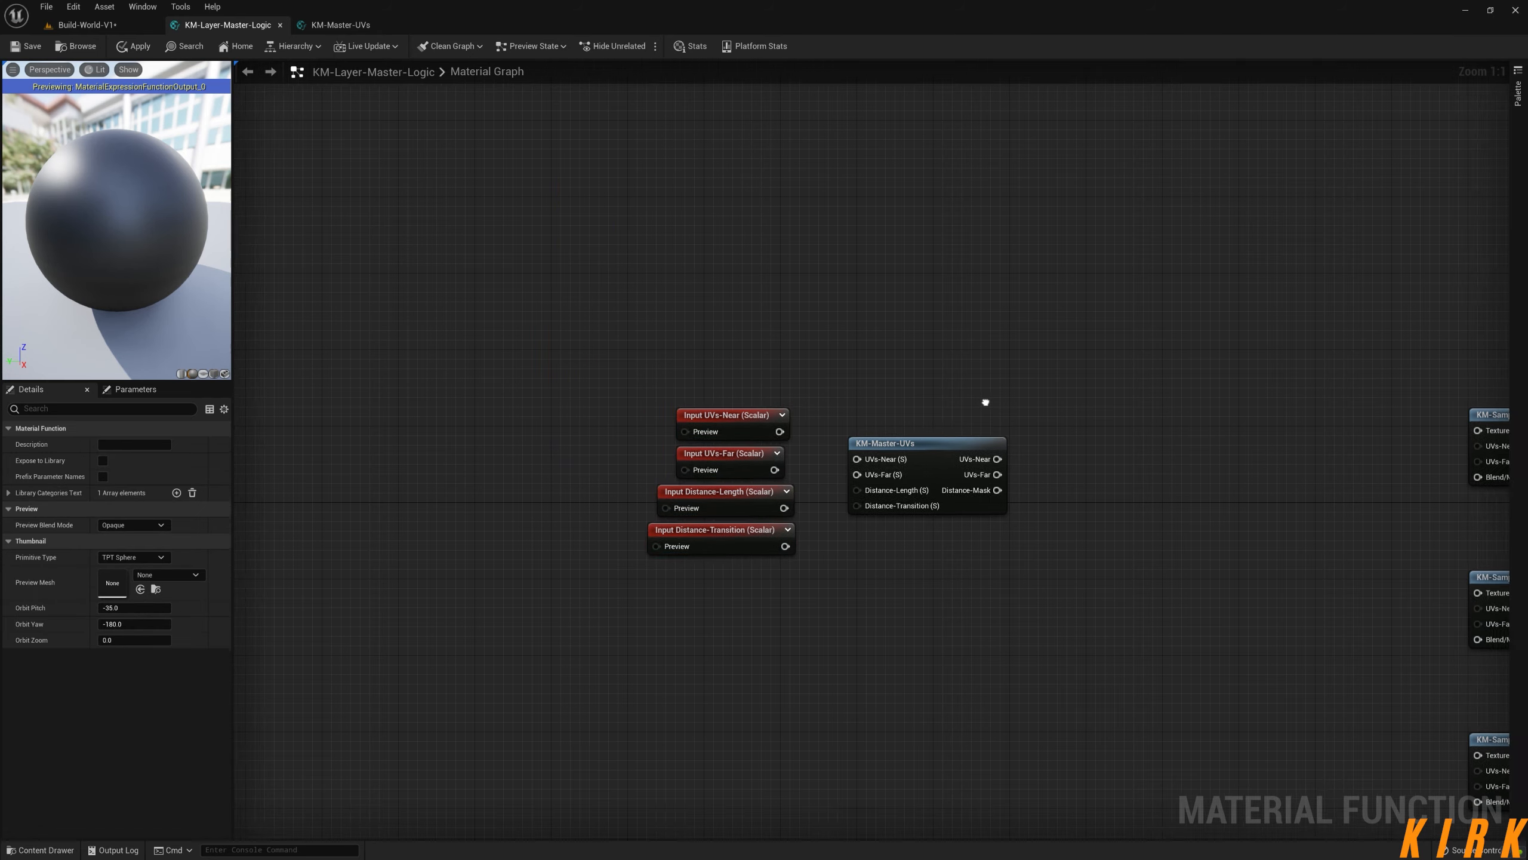
- Copy the constants 80 and 3 from the Distance-Mask section of KM-Master-UVs into the KM-Layer-Master-Logic graph
click(347, 24)
right_drag(511, 414, 544, 293)
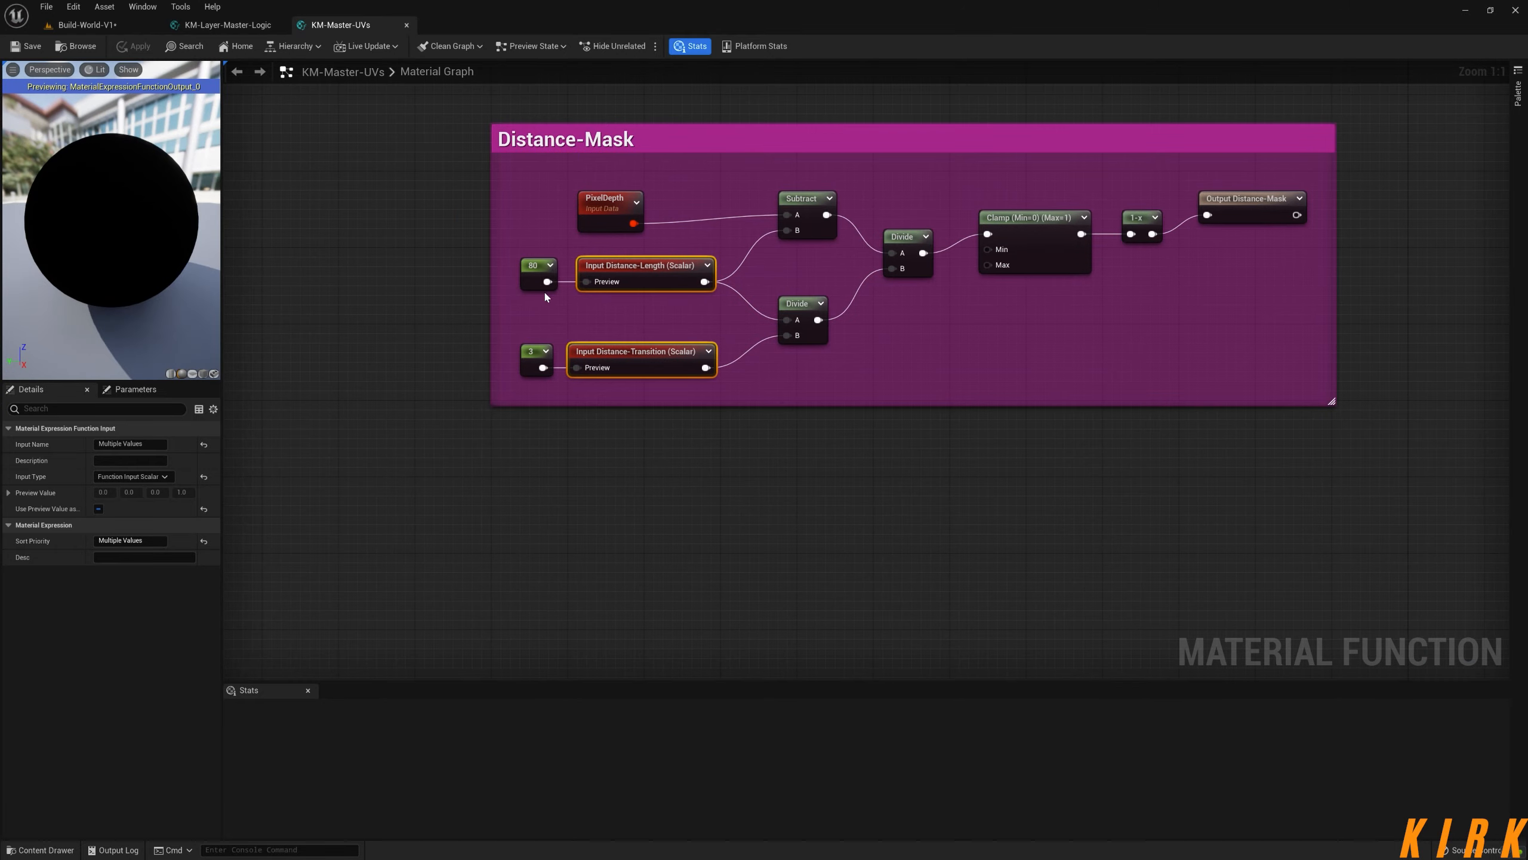
click(521, 268)
shift+click(538, 361)
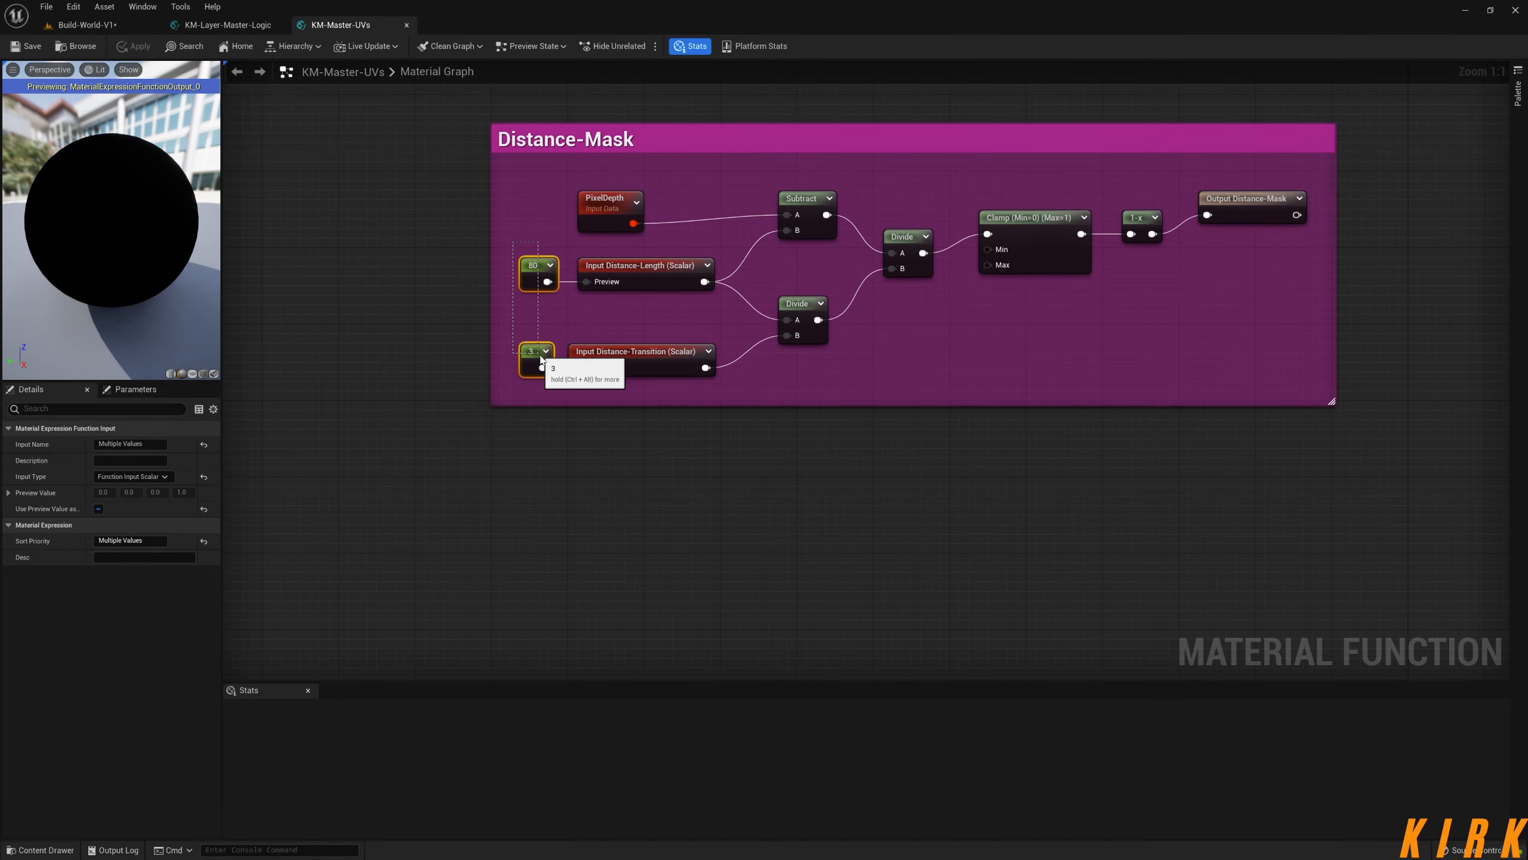
click(406, 25)
right_drag(564, 420, 673, 402)
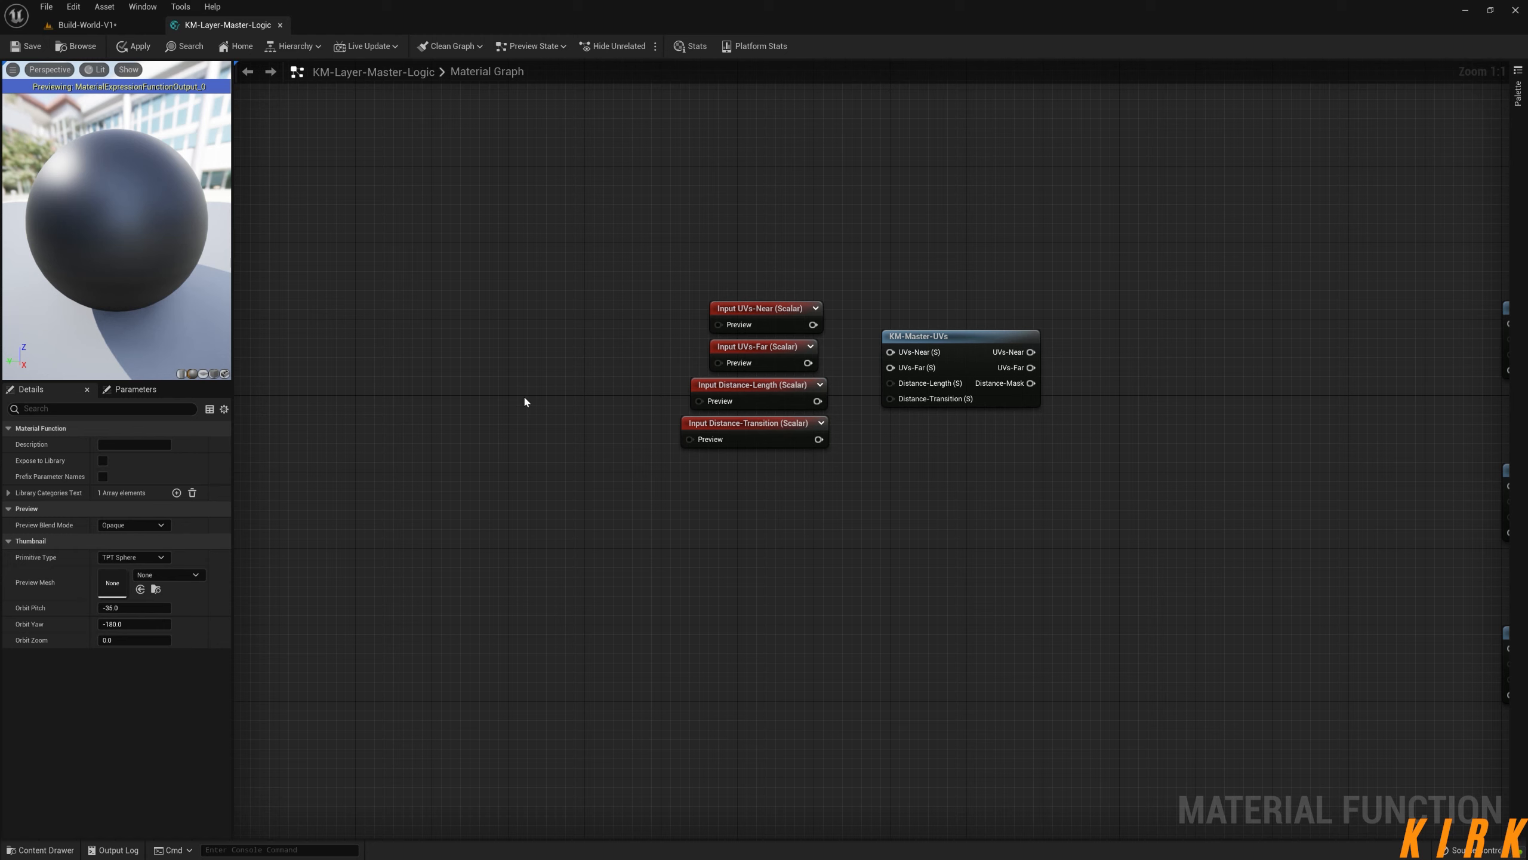
key(ctrl+v)
- Connect constant 80 to the Distance-Length preview and constant 3 to the Distance-Transition preview, placing each beside its input
click(577, 431)
drag(555, 382, 651, 385)
drag(551, 468, 683, 441)
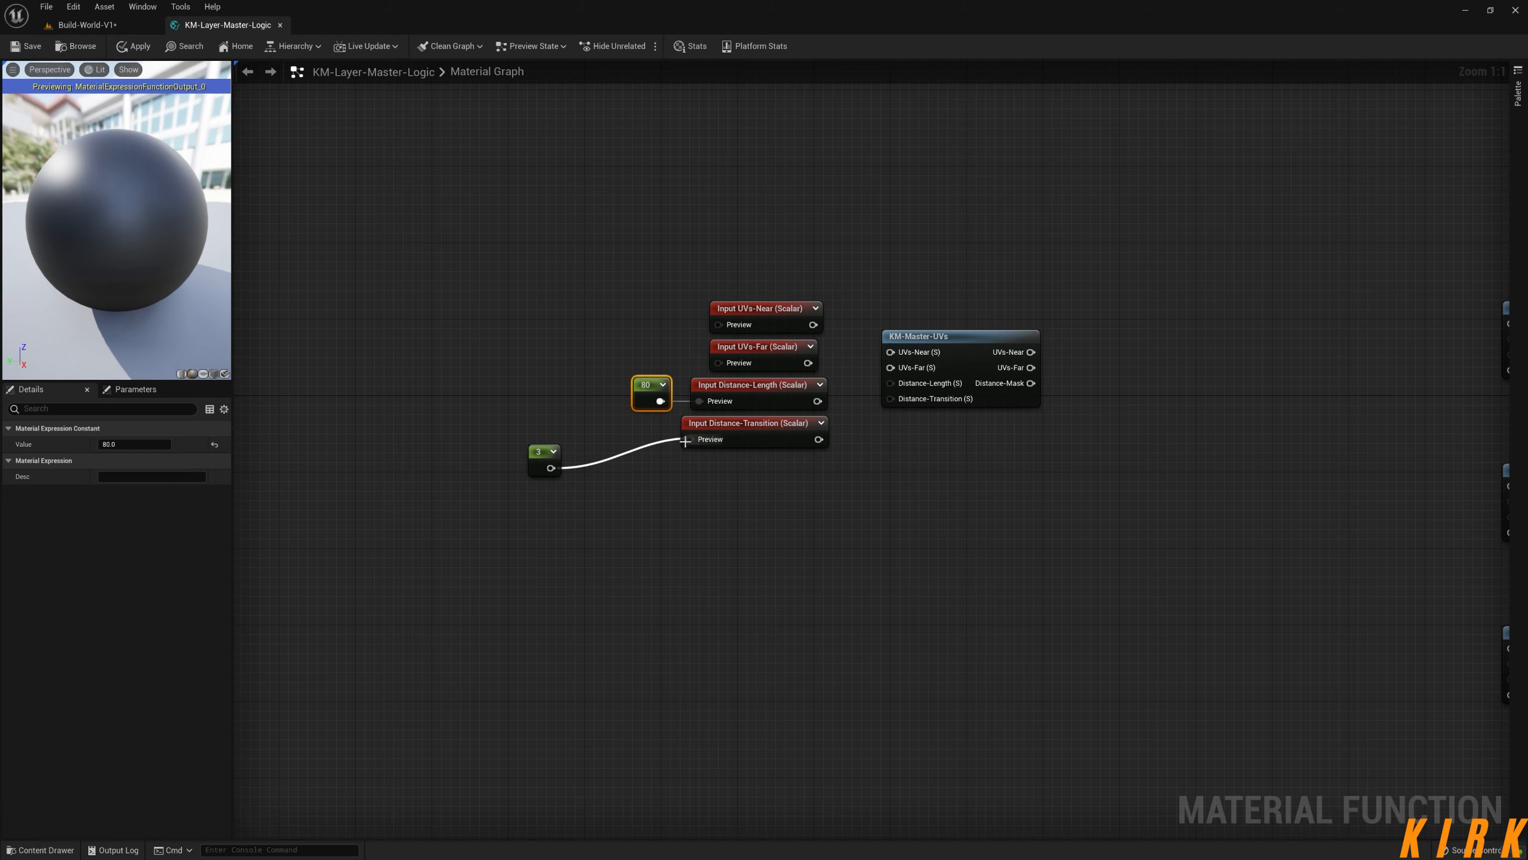
drag(529, 456, 633, 428)
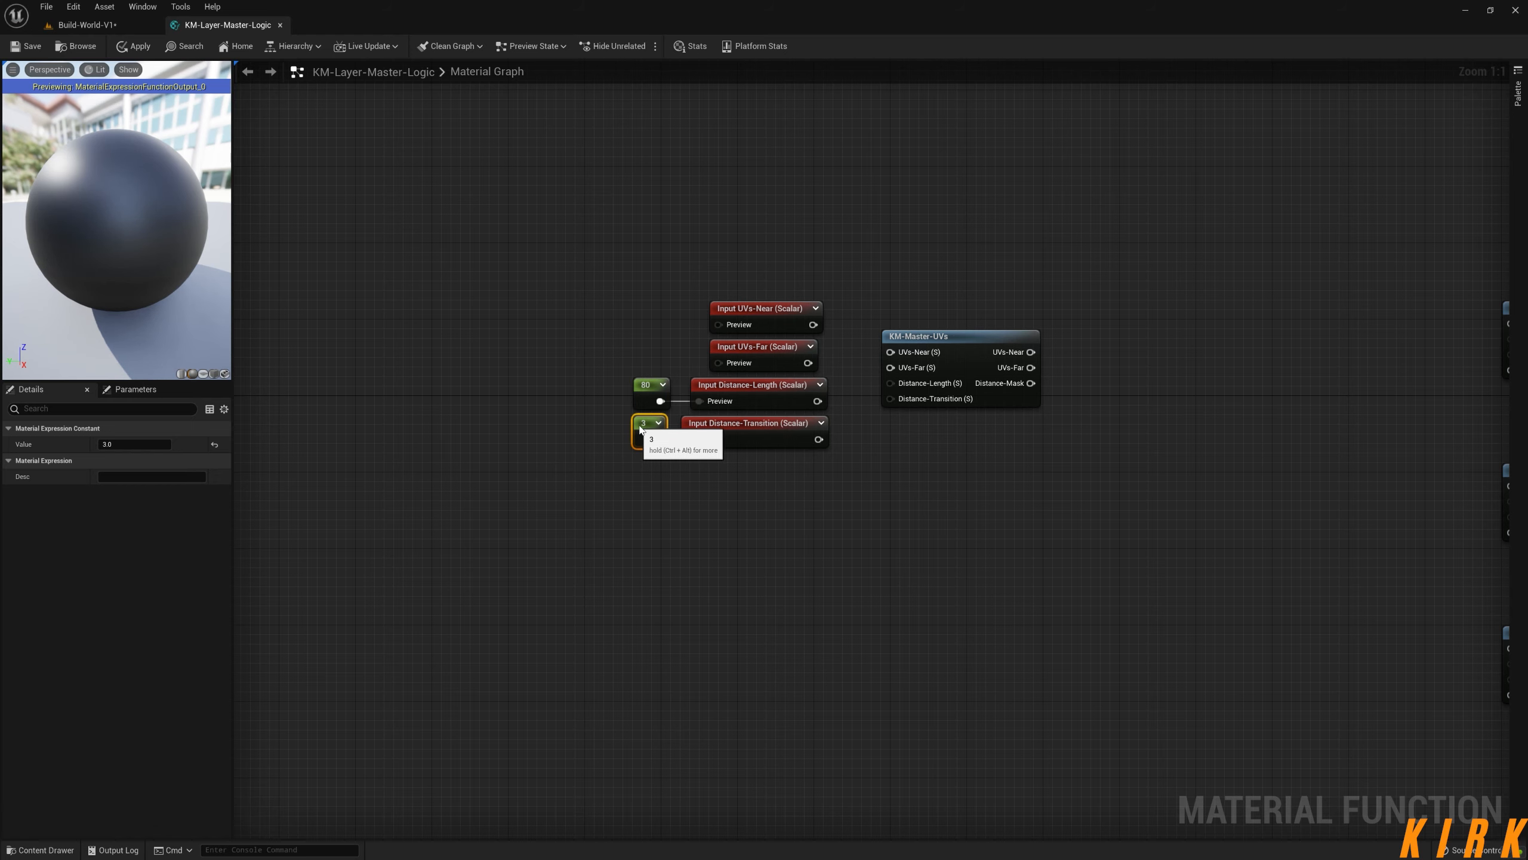
click(714, 502)
- Connect the UVs-Near, UVs-Far, Distance-Length and Distance-Transition inputs to the matching pins of the KM-Master-UVs node
right_drag(961, 490, 803, 497)
drag(654, 331, 750, 360)
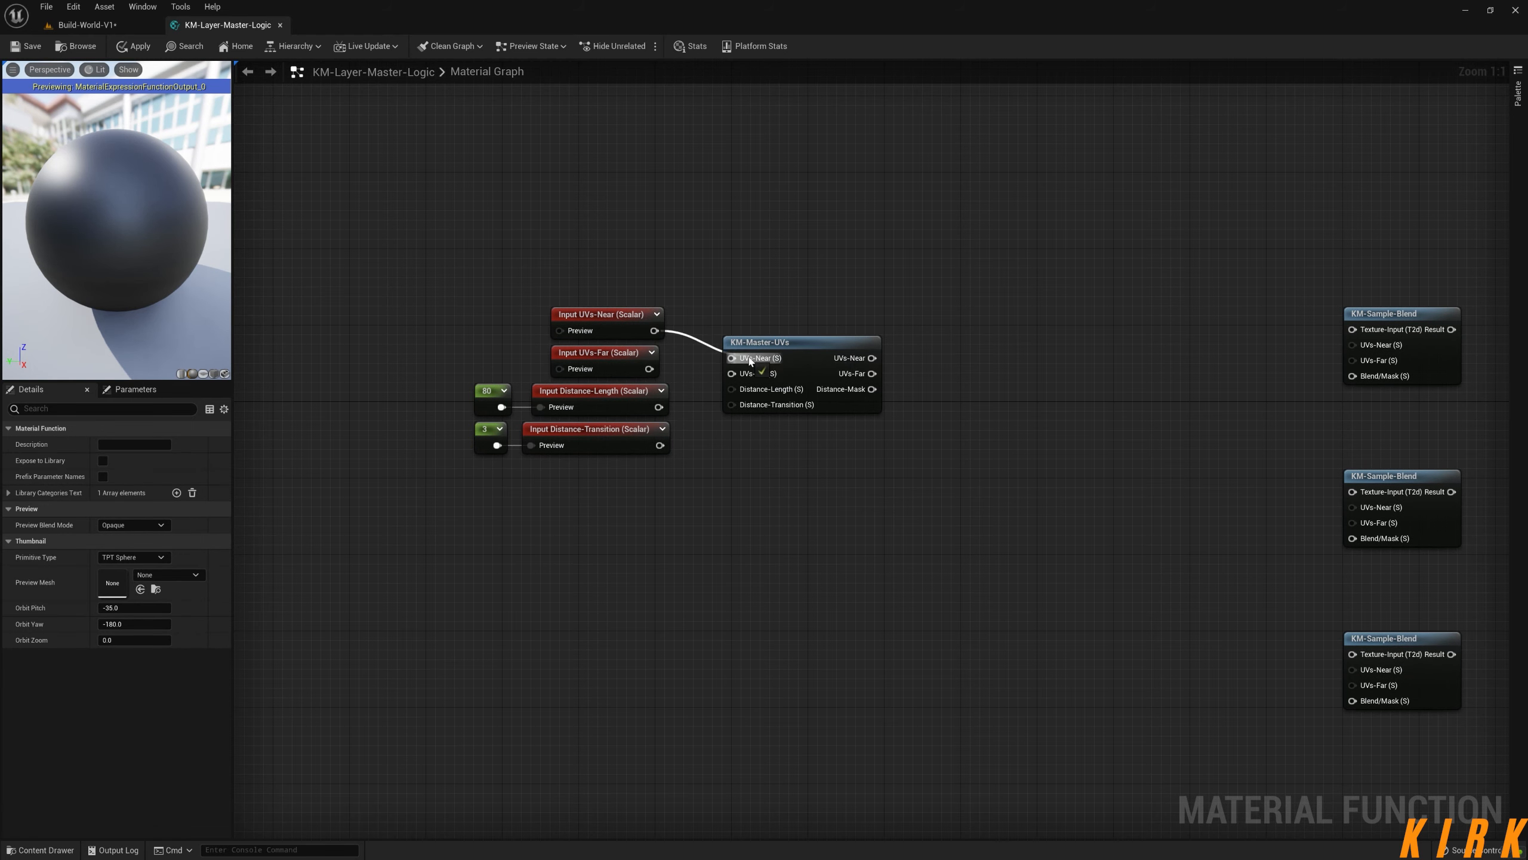
drag(649, 368, 732, 373)
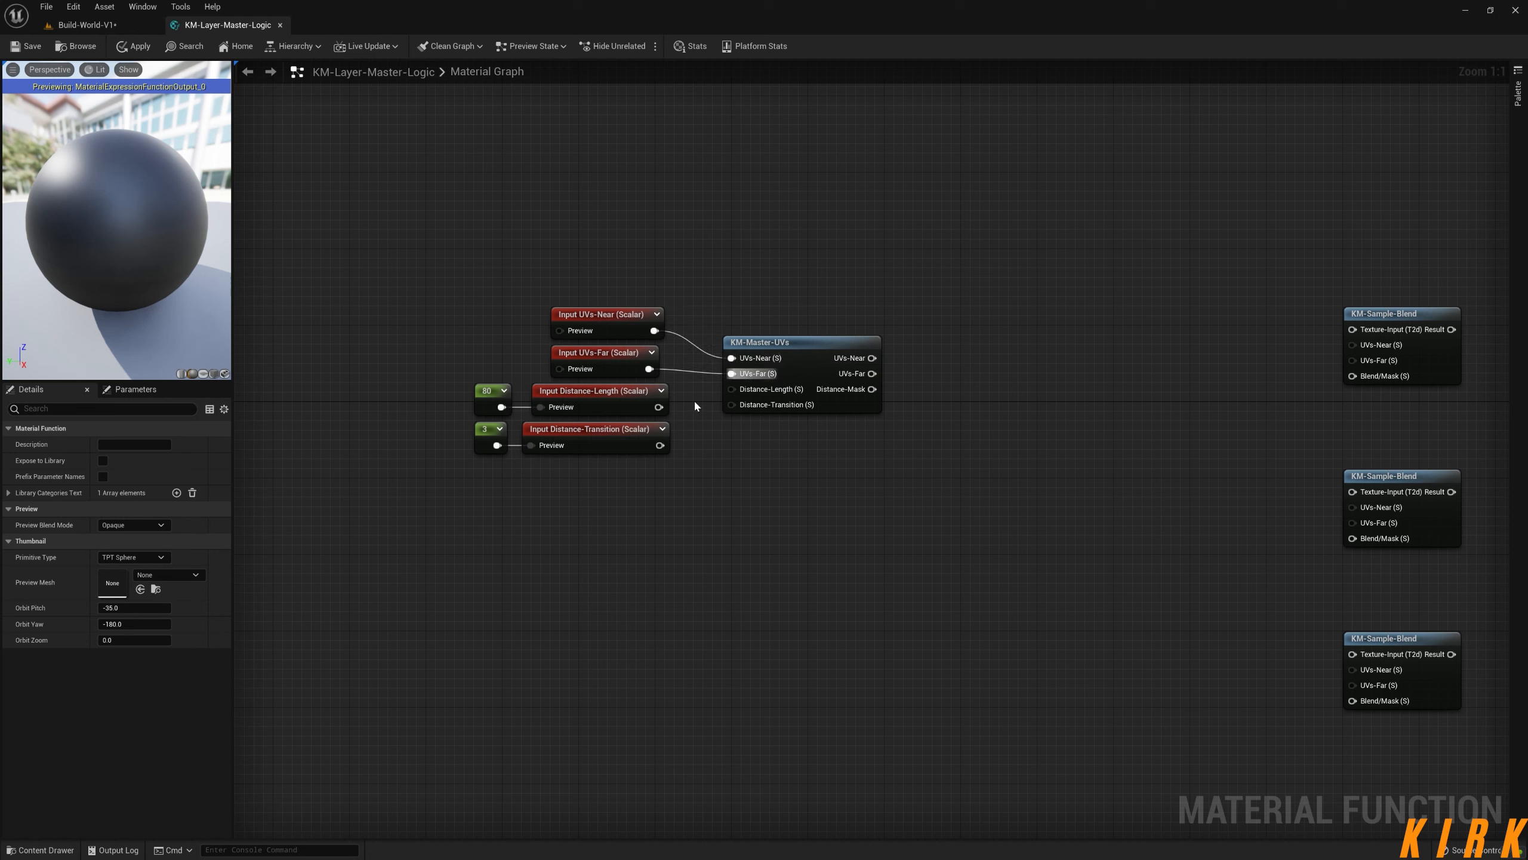
drag(657, 407, 732, 389)
drag(660, 445, 732, 404)
right_drag(816, 491, 752, 491)
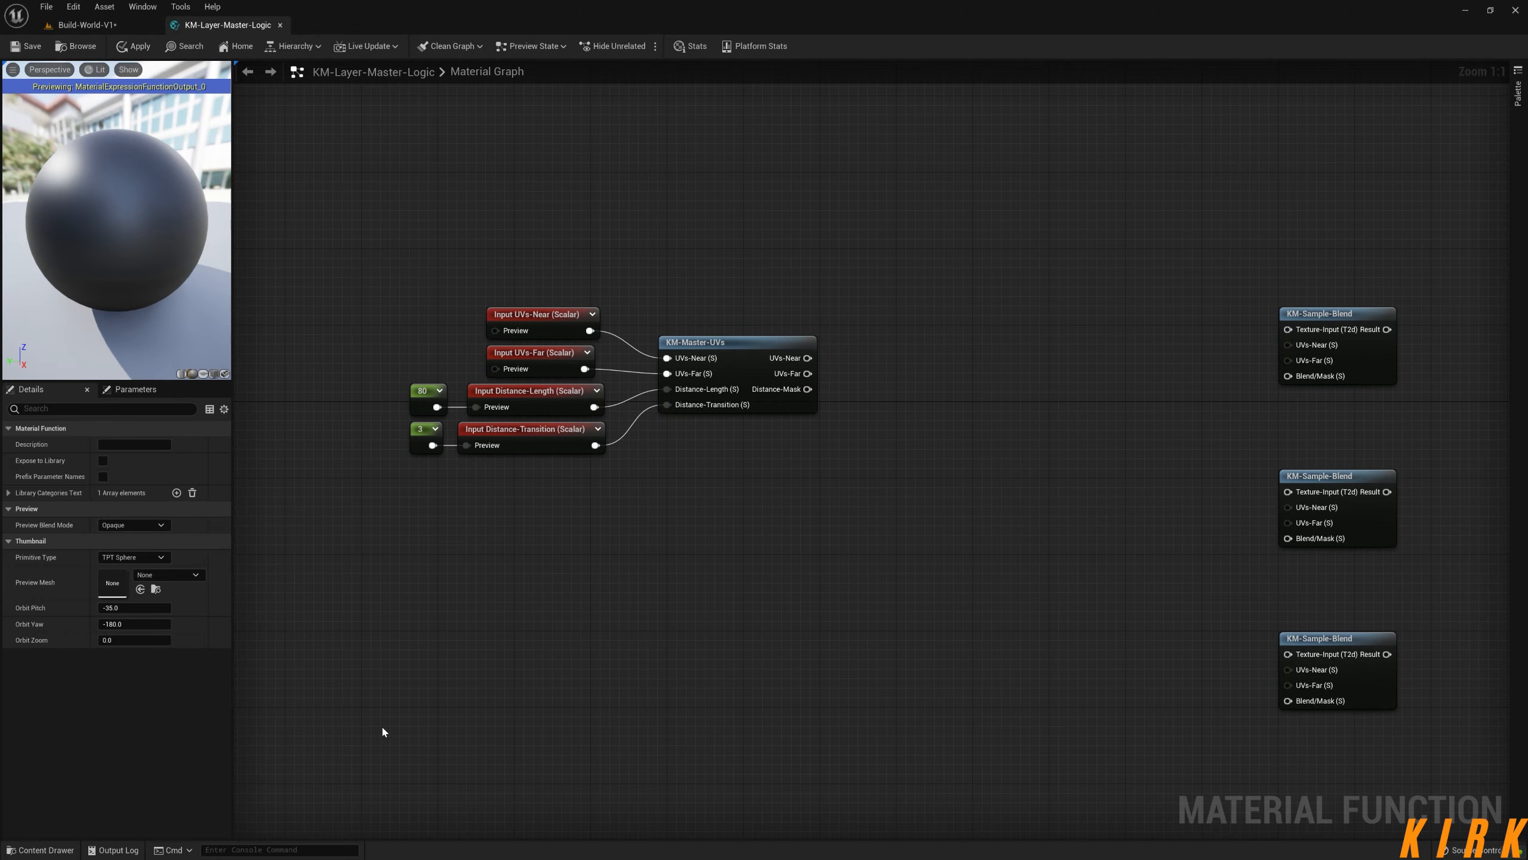
- Look through the contents of the layer-Master folder in the project's assets
click(37, 848)
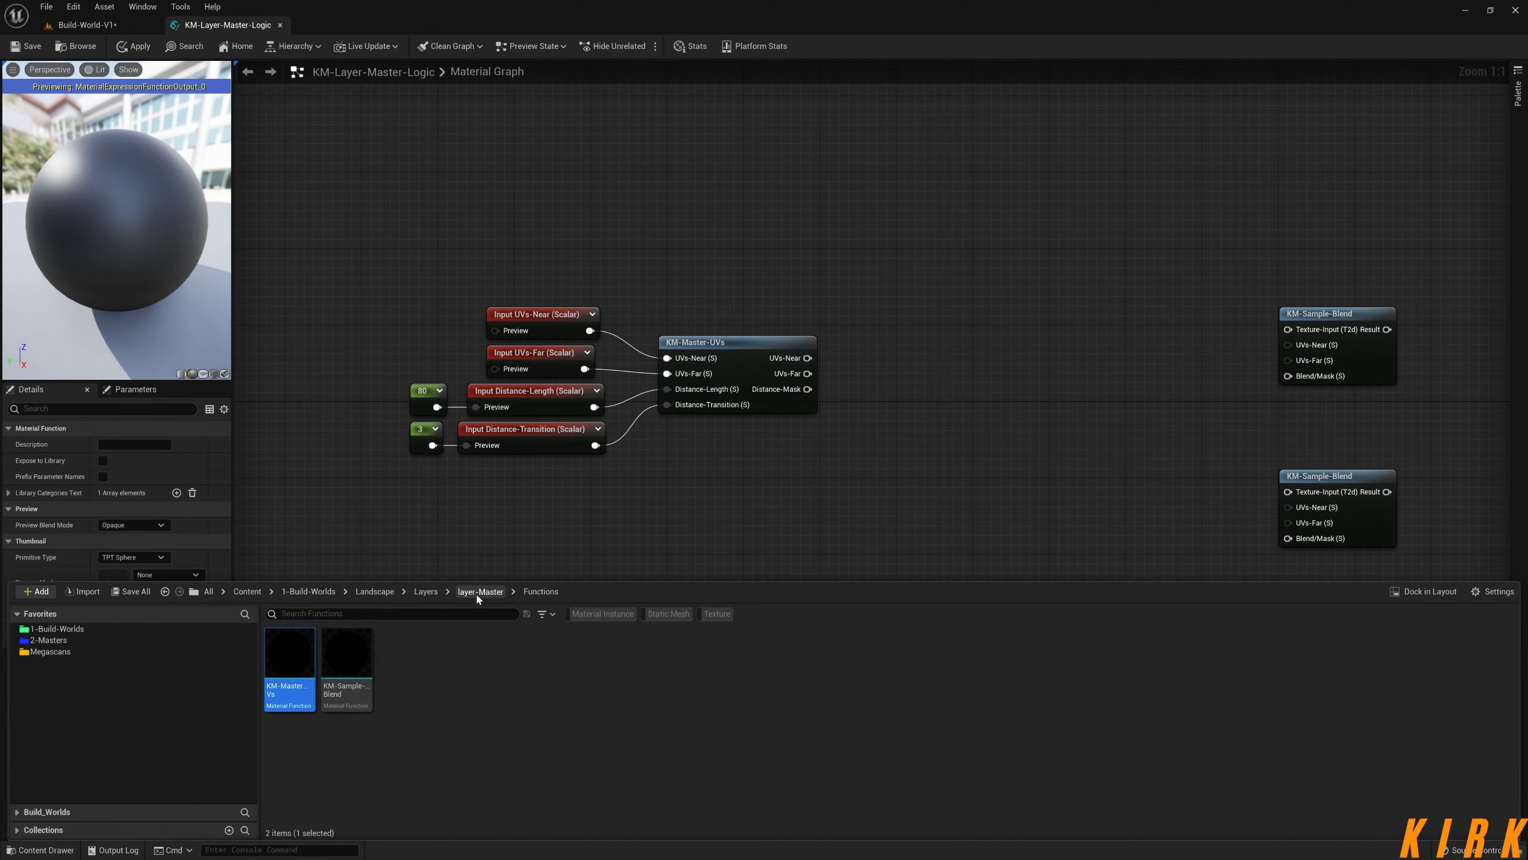
click(479, 592)
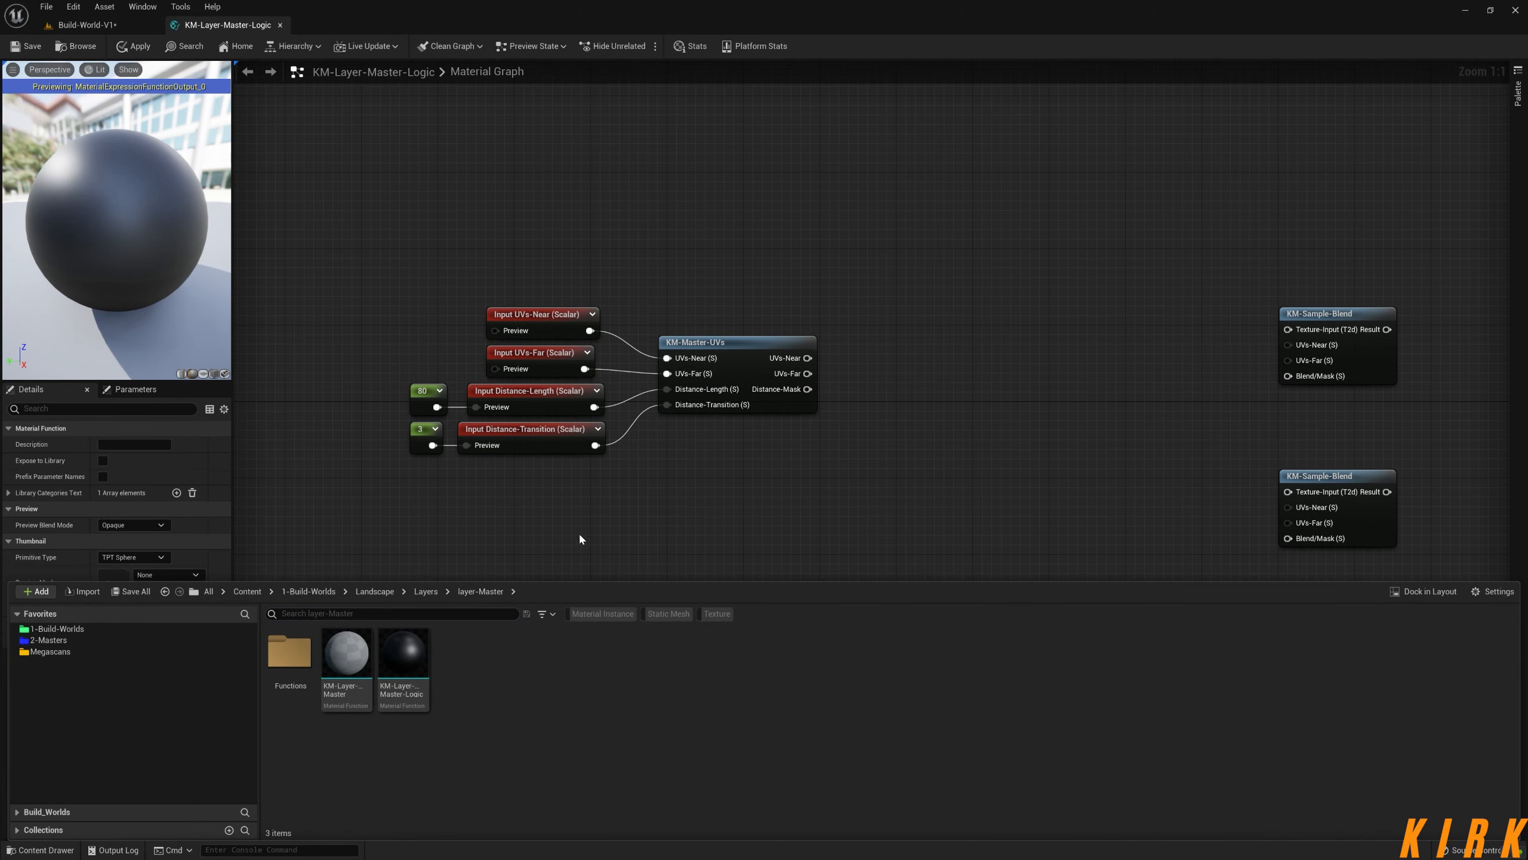
click(630, 254)
- Move the KM-Master-UVs node slightly closer to its four scalar inputs
right_drag(813, 520, 672, 480)
drag(583, 311, 564, 311)
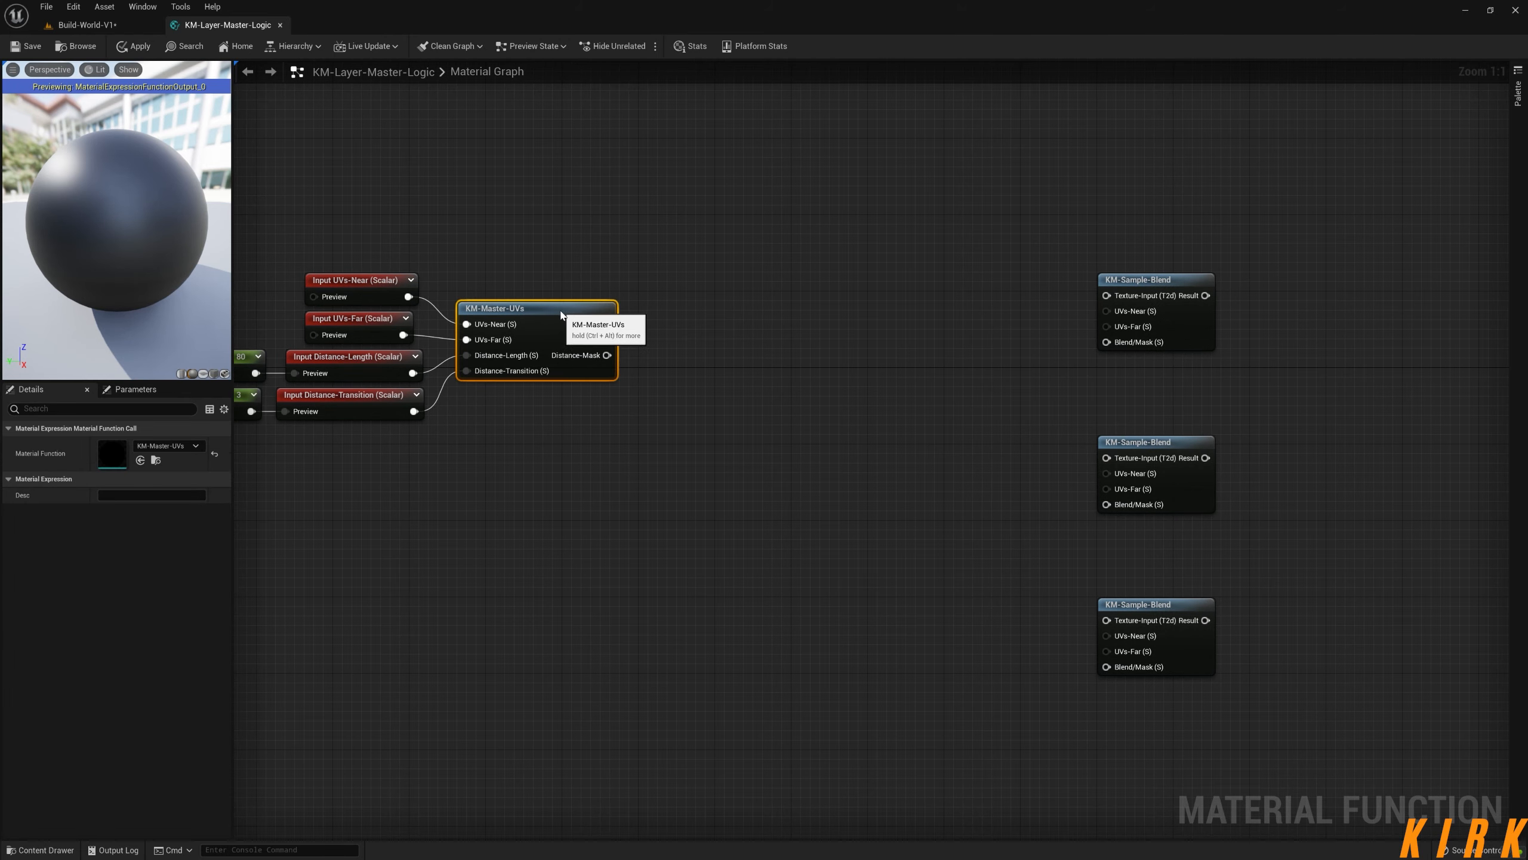
click(488, 524)
right_drag(489, 524, 689, 590)
right_drag(907, 566, 682, 550)
right_drag(378, 510, 376, 474)
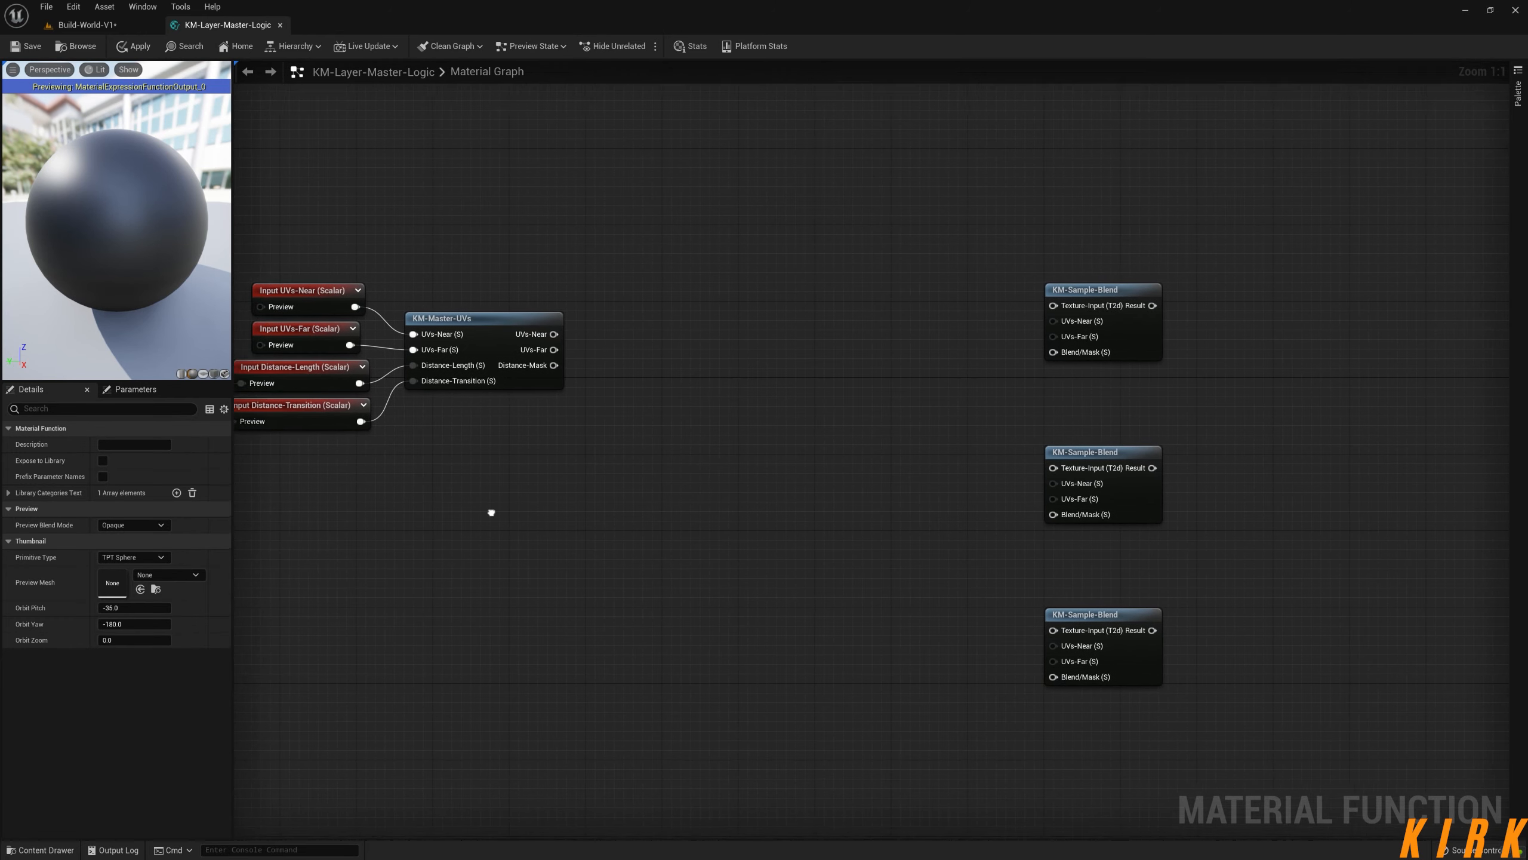
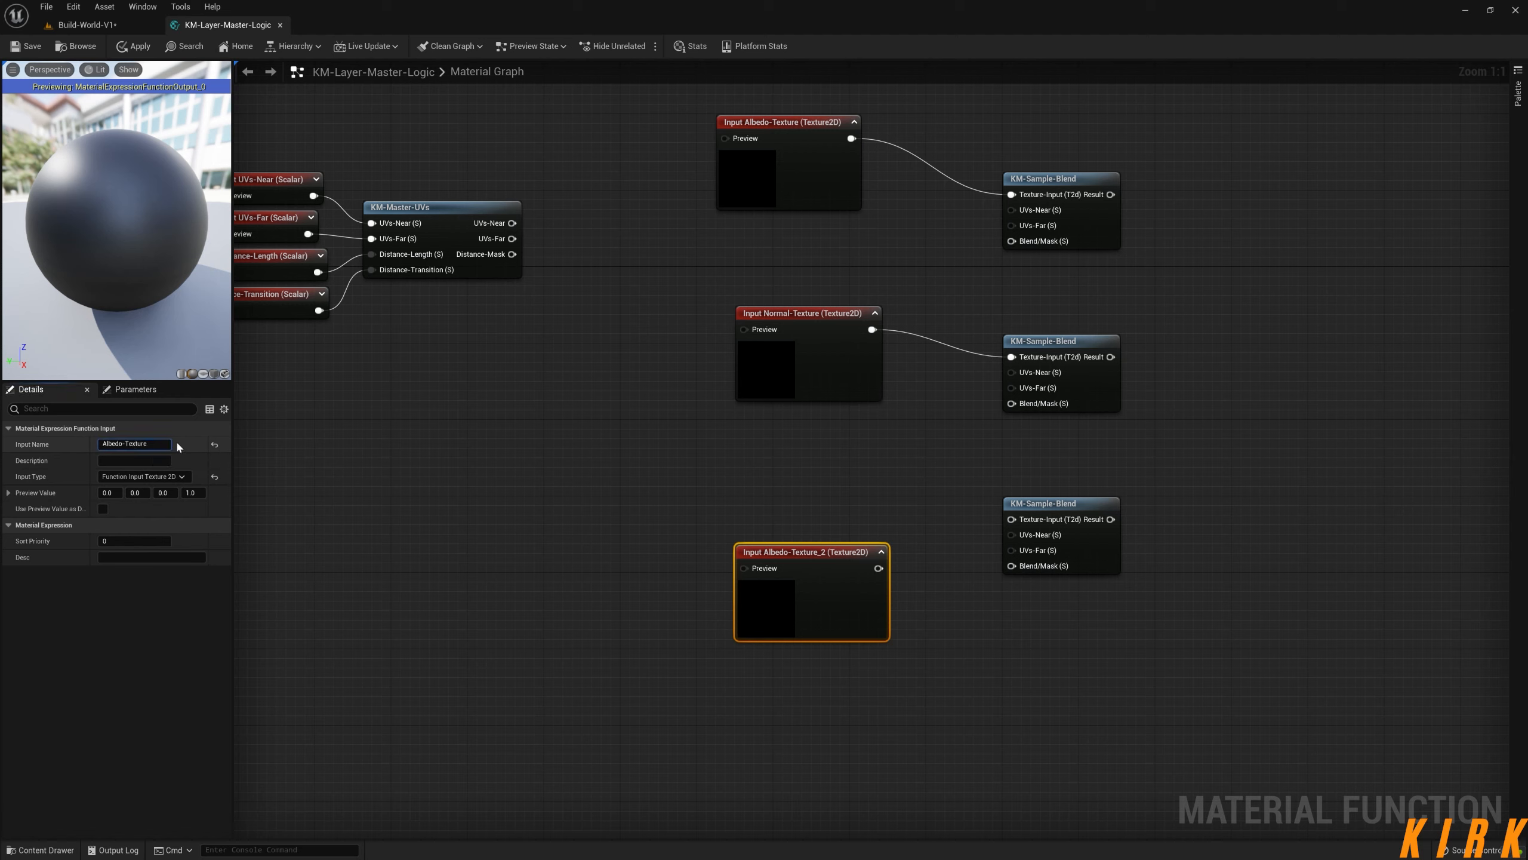
- Rename the third texture input as ORD-Texture and connect it to the lowest KM-Sample-Blend node's Texture-Input
key(ctrl+BackSpace)
text(ORD)
click(505, 475)
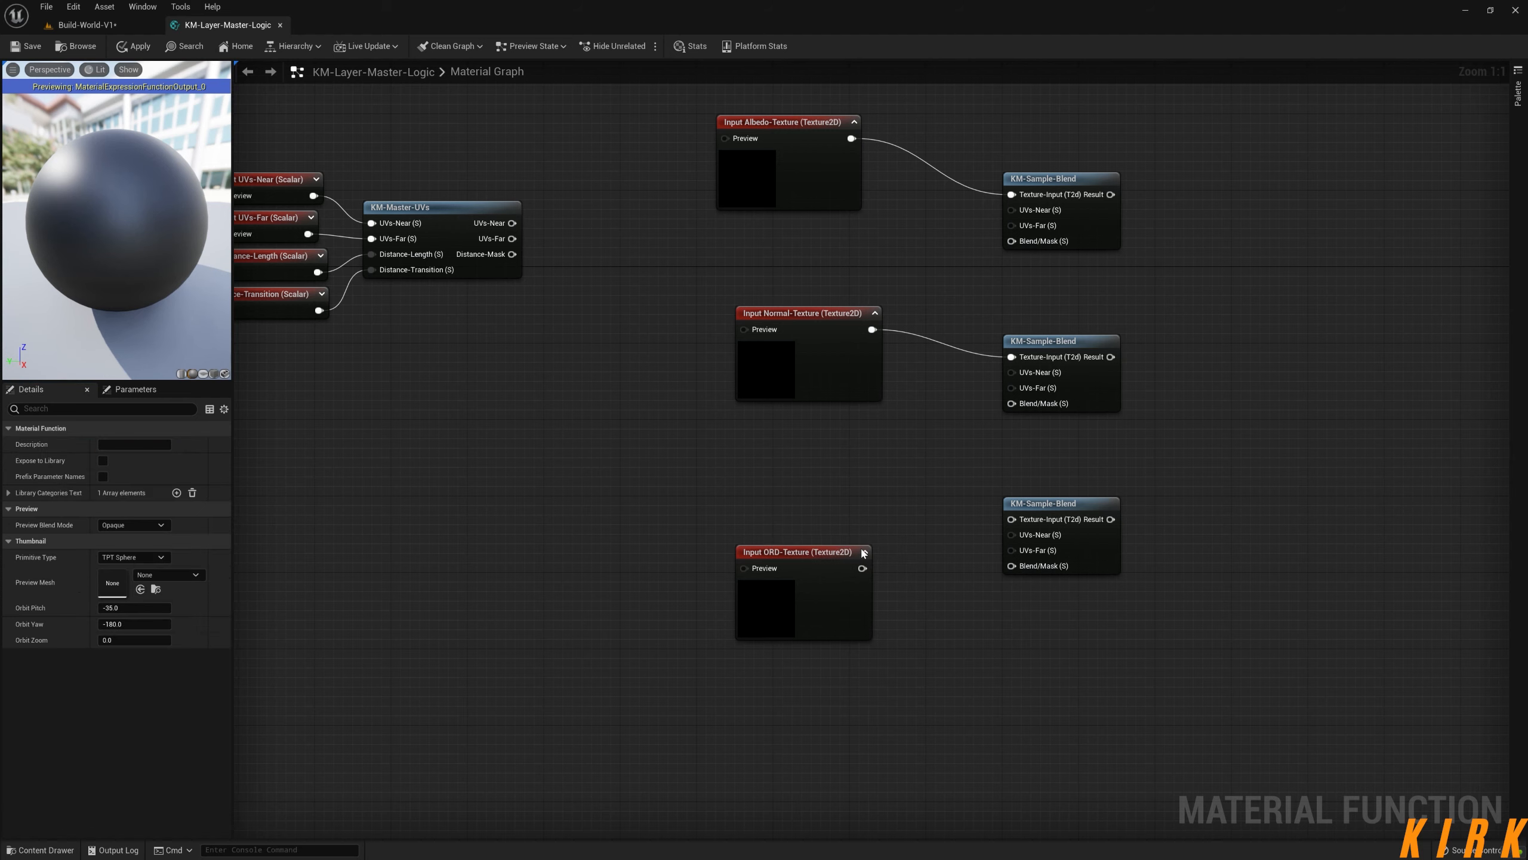
drag(862, 567, 1020, 523)
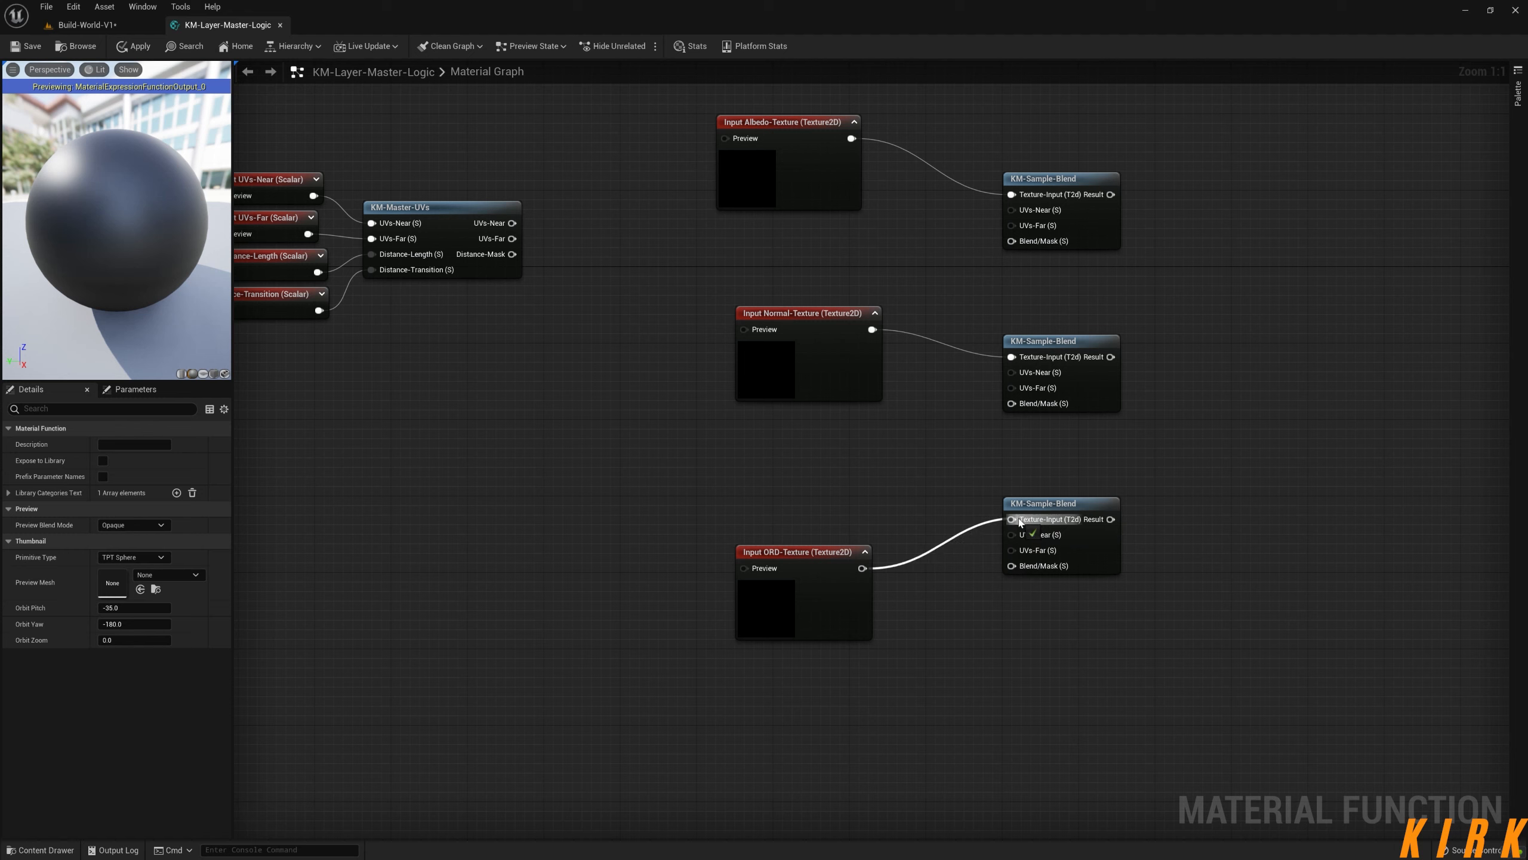
- Collapse the previews of the Albedo, Normal and ORD texture inputs and align each with its KM-Sample-Blend node
click(864, 551)
click(874, 313)
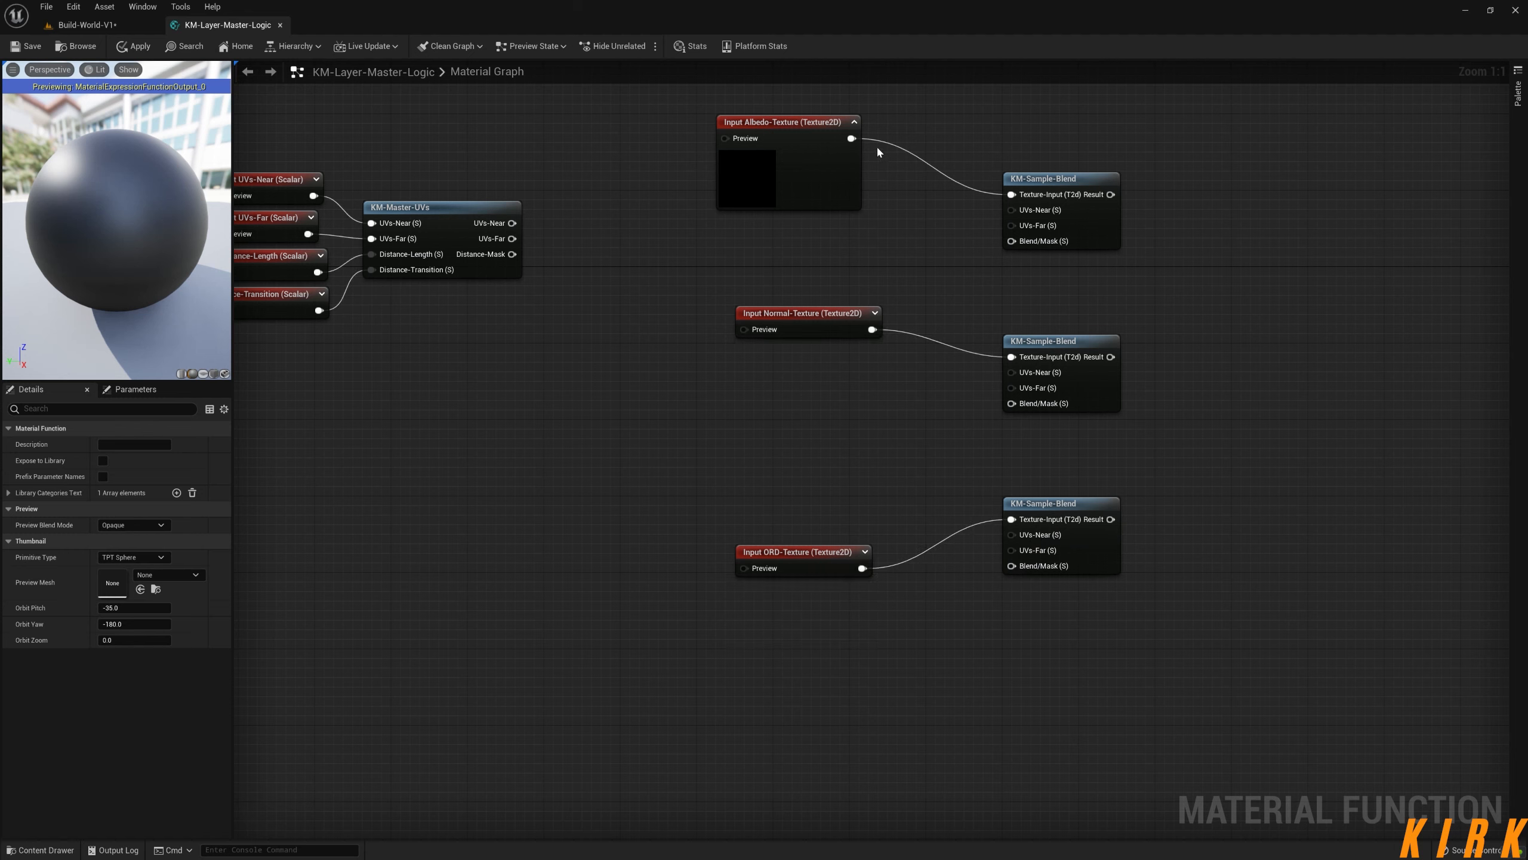
click(856, 119)
drag(813, 123, 831, 172)
drag(806, 313, 807, 342)
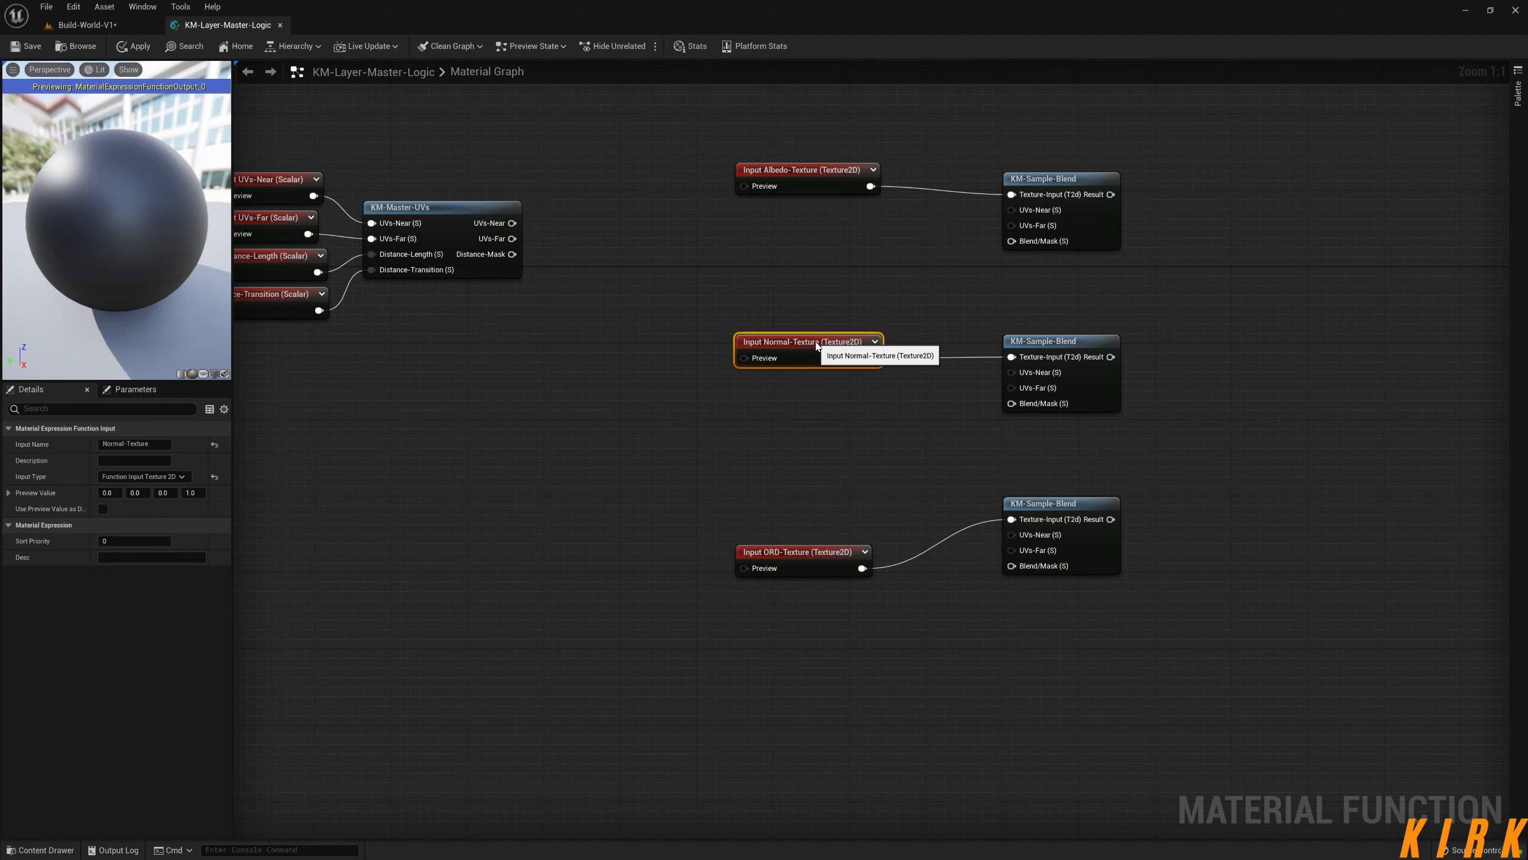
drag(801, 572, 812, 524)
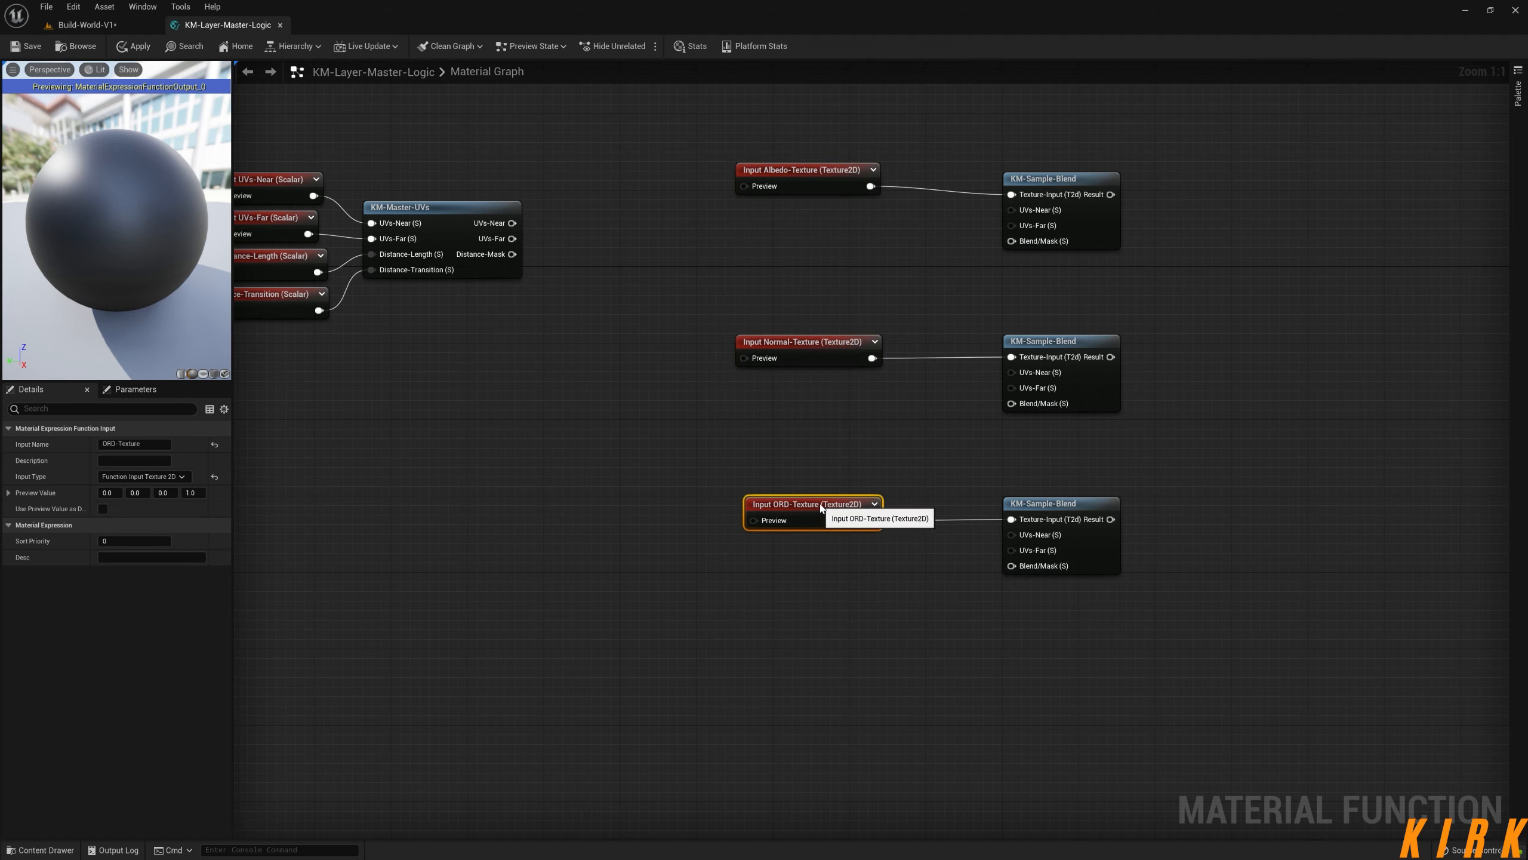
right_drag(903, 459, 812, 476)
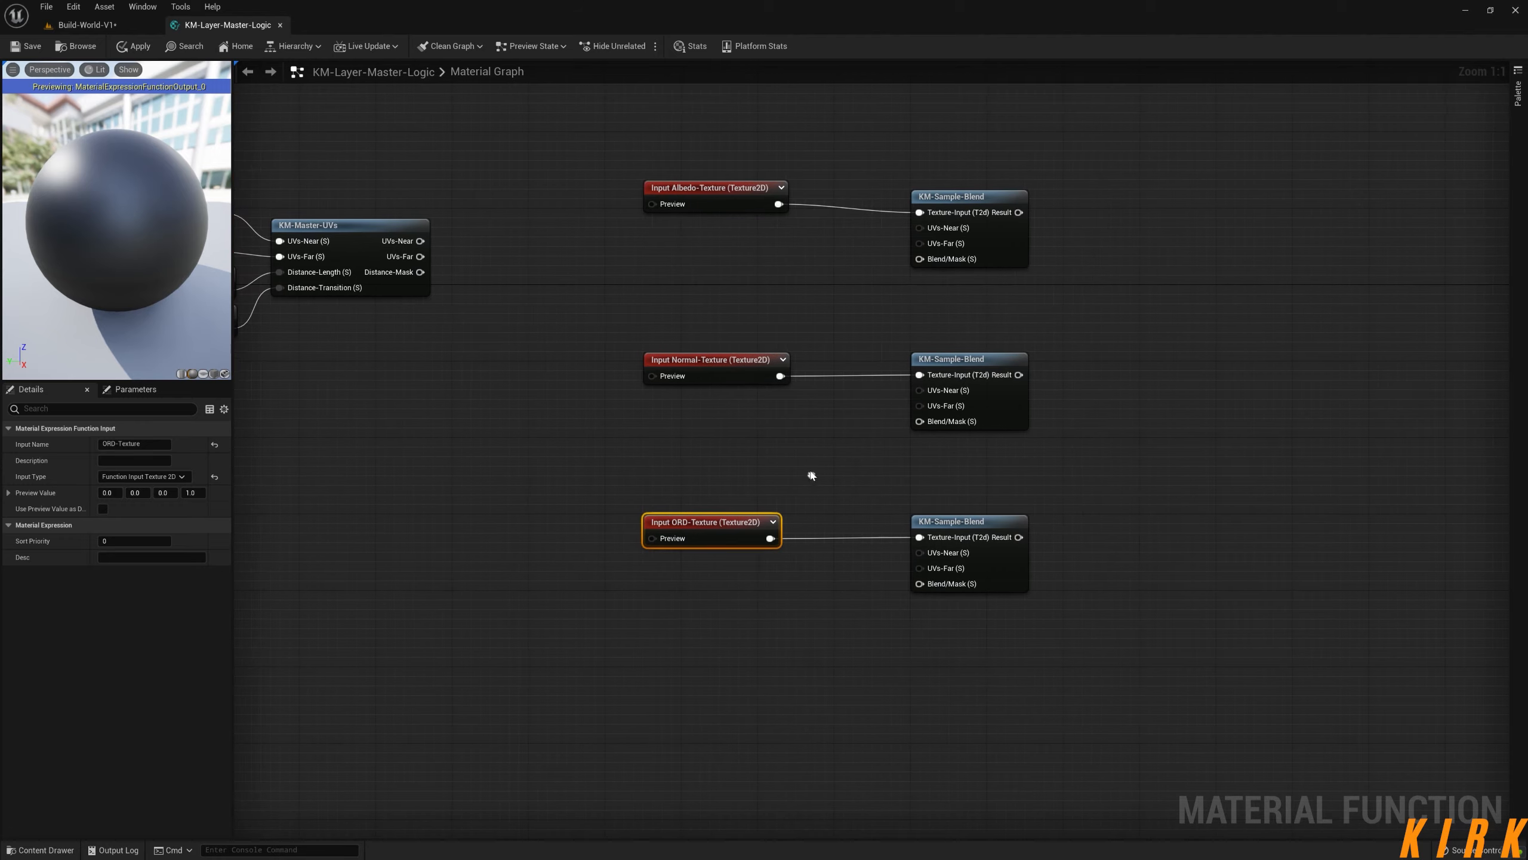
- Align the Albedo-Texture input with its KM-Sample-Blend node and raise the material attributes and output nodes together in the graph
drag(733, 196, 732, 204)
click(799, 303)
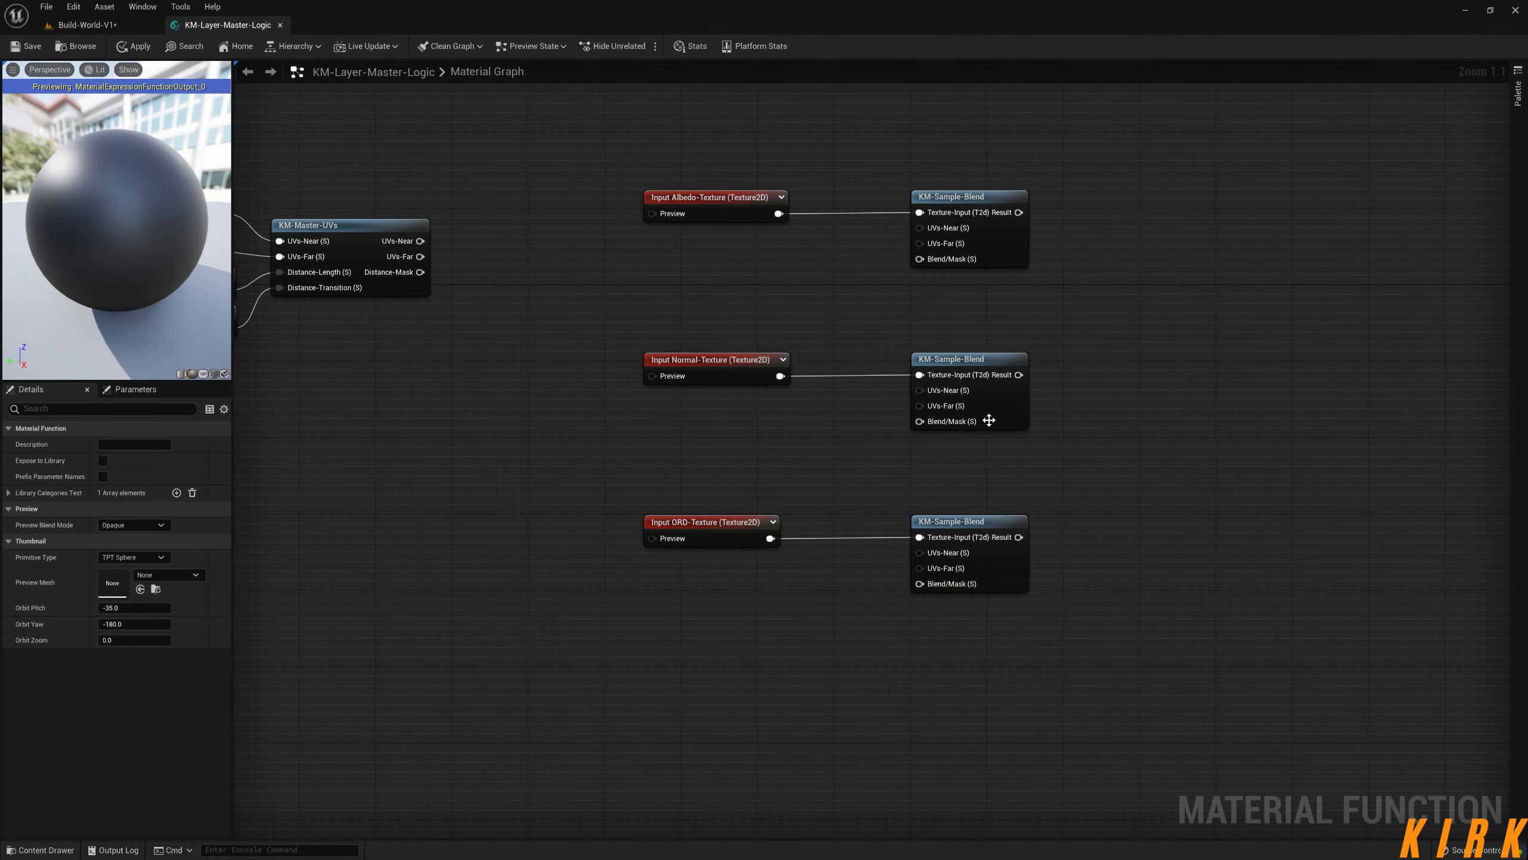
right_drag(1355, 469, 938, 448)
scroll(1132, 460, down, 4)
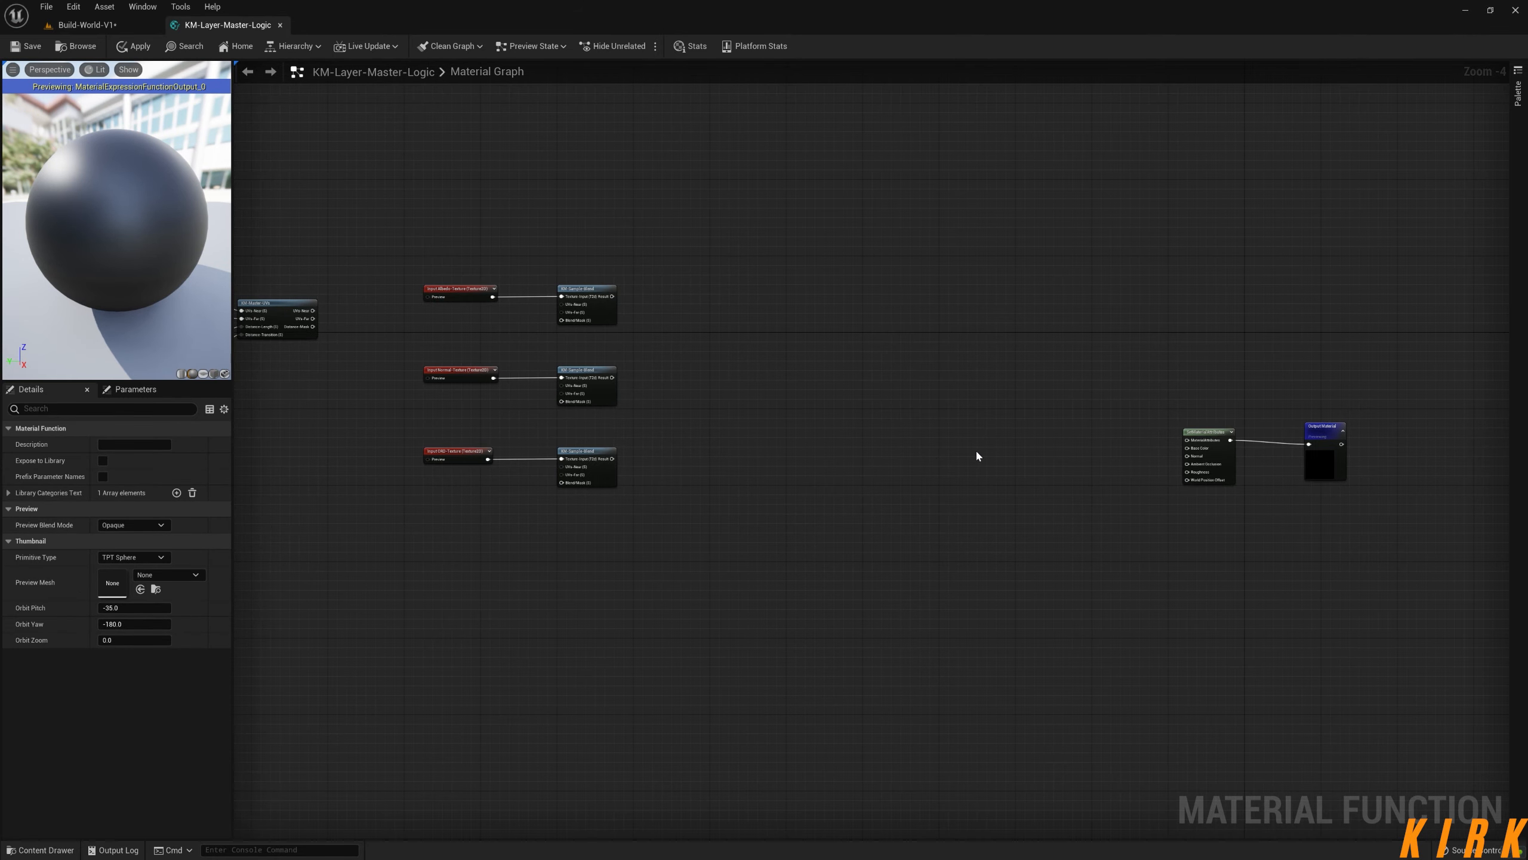
drag(1414, 391, 1163, 508)
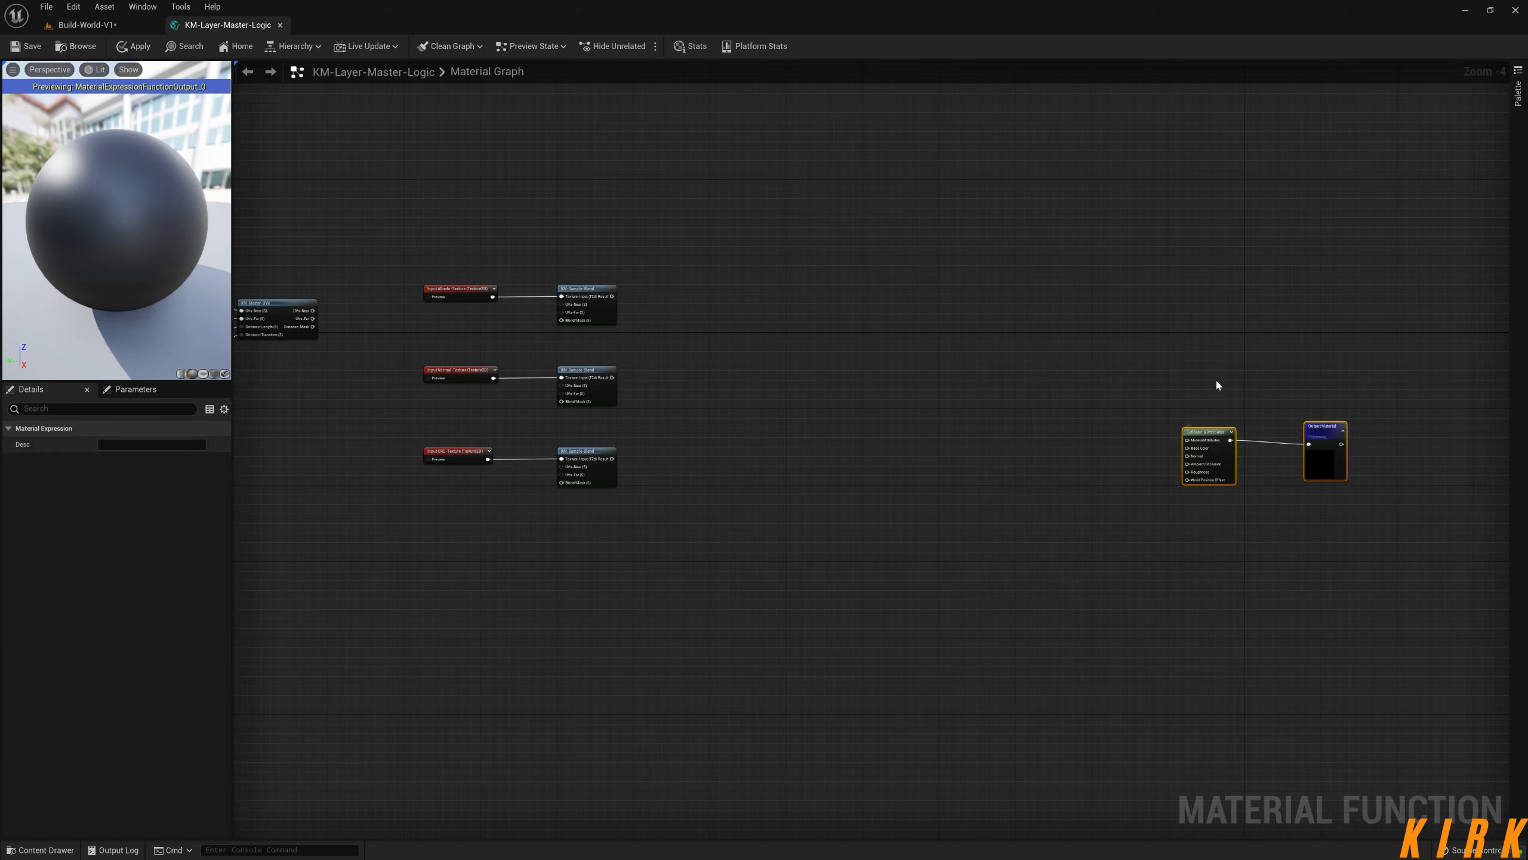
drag(1217, 443, 1197, 353)
- Move KM-Master-UVs with its scalar inputs and constants farther from the texture inputs, and narrow the side panel slightly
right_drag(893, 468, 1077, 459)
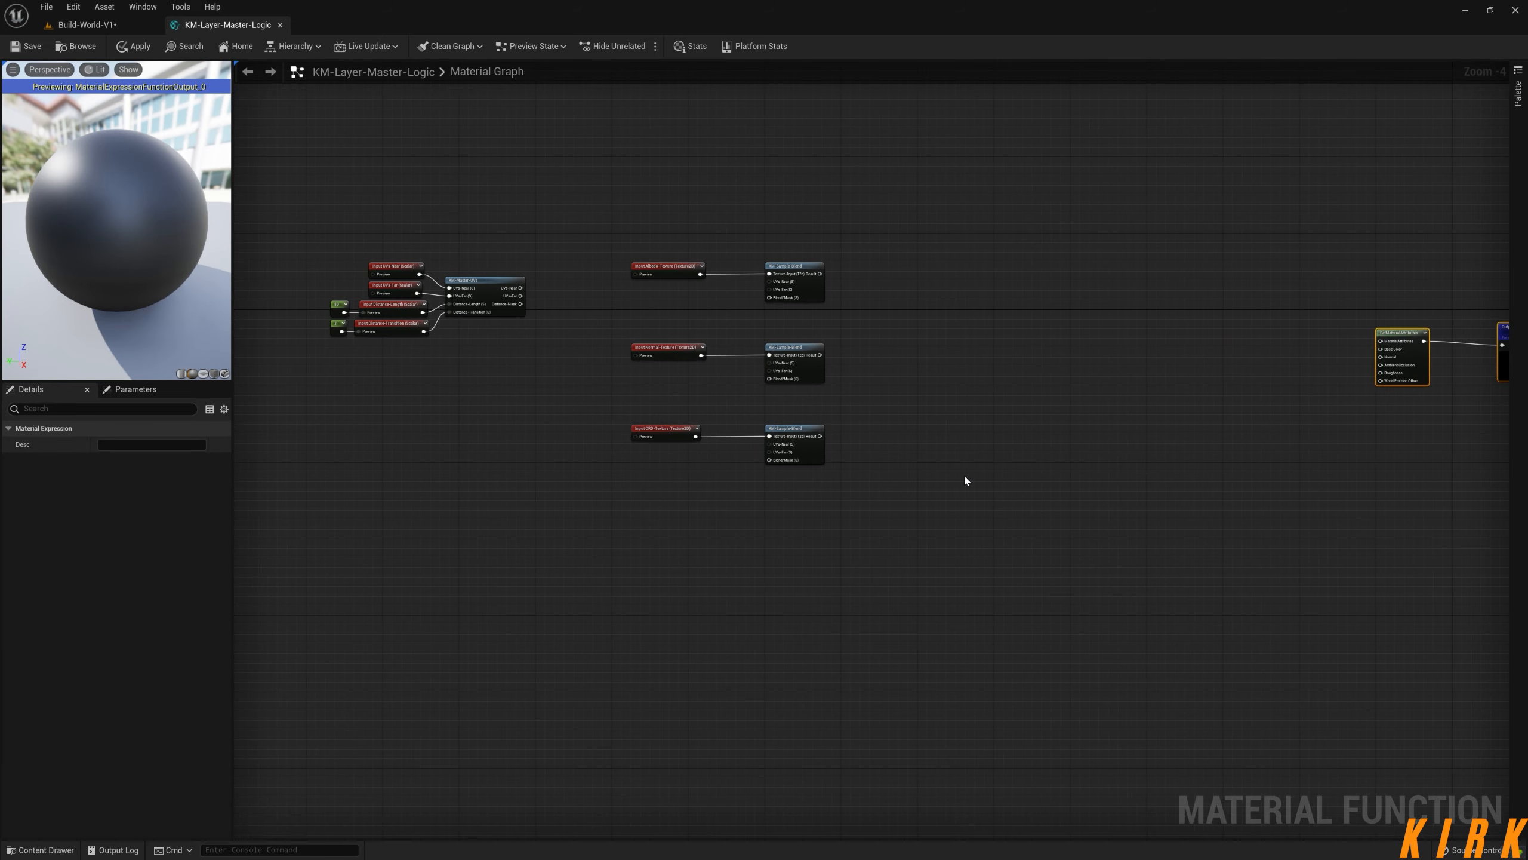
scroll(890, 480, up, 4)
right_drag(855, 378, 1084, 479)
right_drag(665, 502, 945, 488)
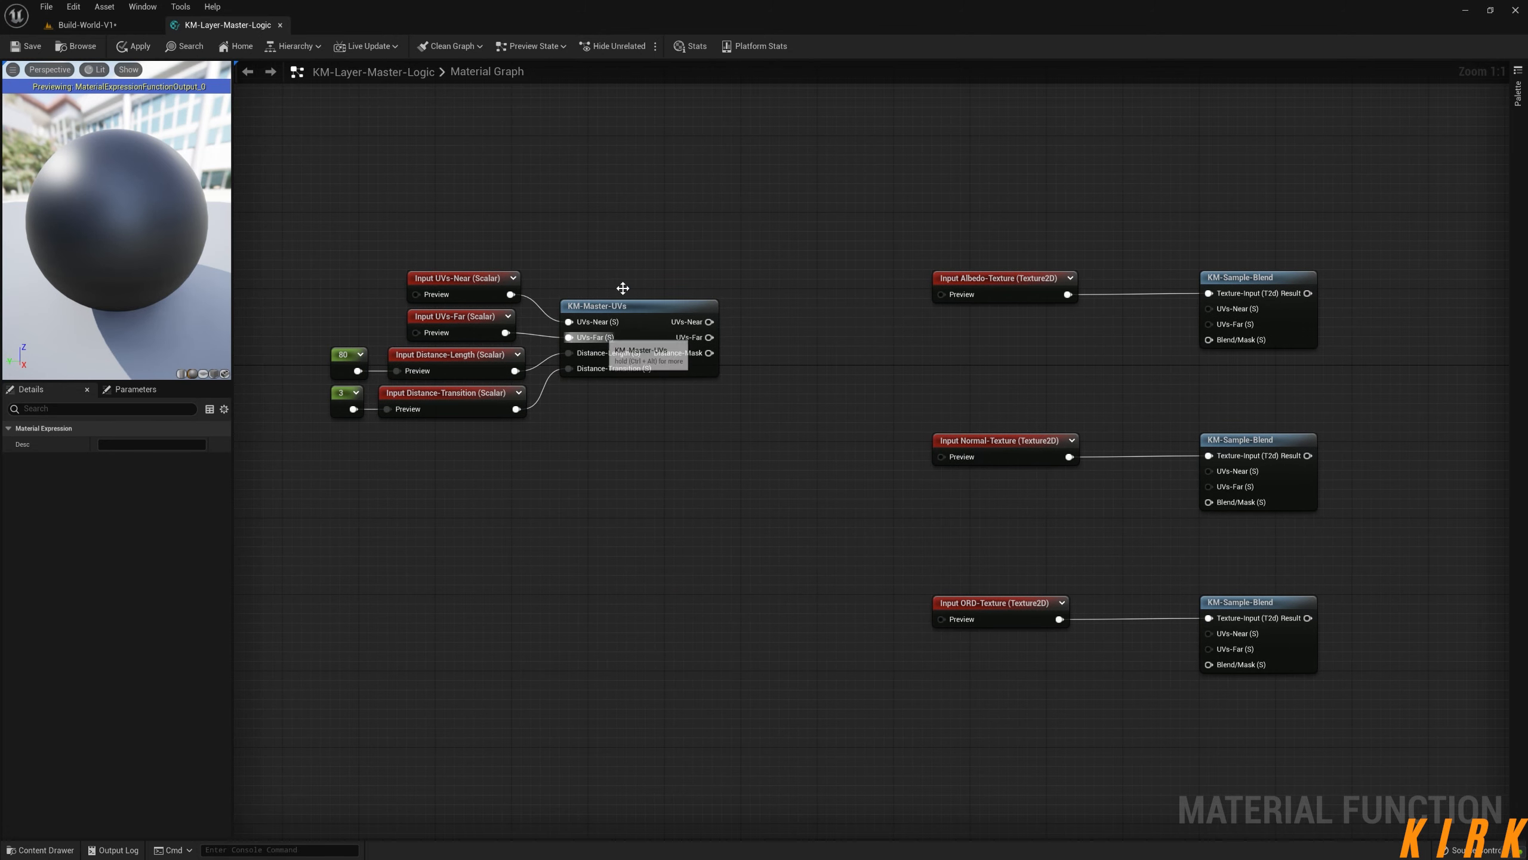
drag(656, 195, 273, 430)
drag(626, 308, 550, 336)
right_drag(378, 580, 566, 590)
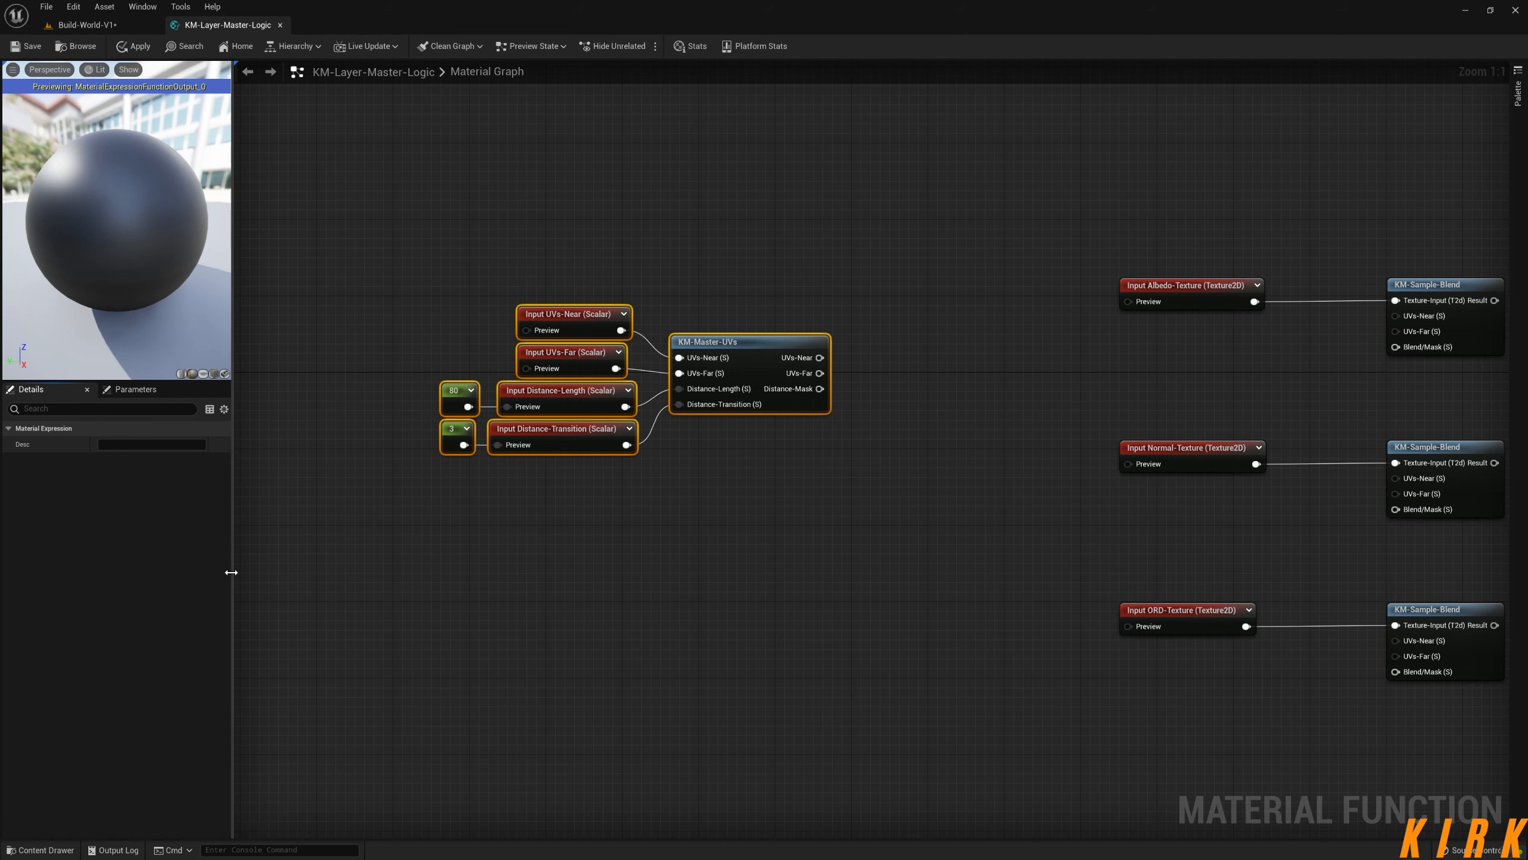
mouse_move(230, 577)
mouse_down()
mouse_move(135, 573)
mouse_move(226, 567)
mouse_up()
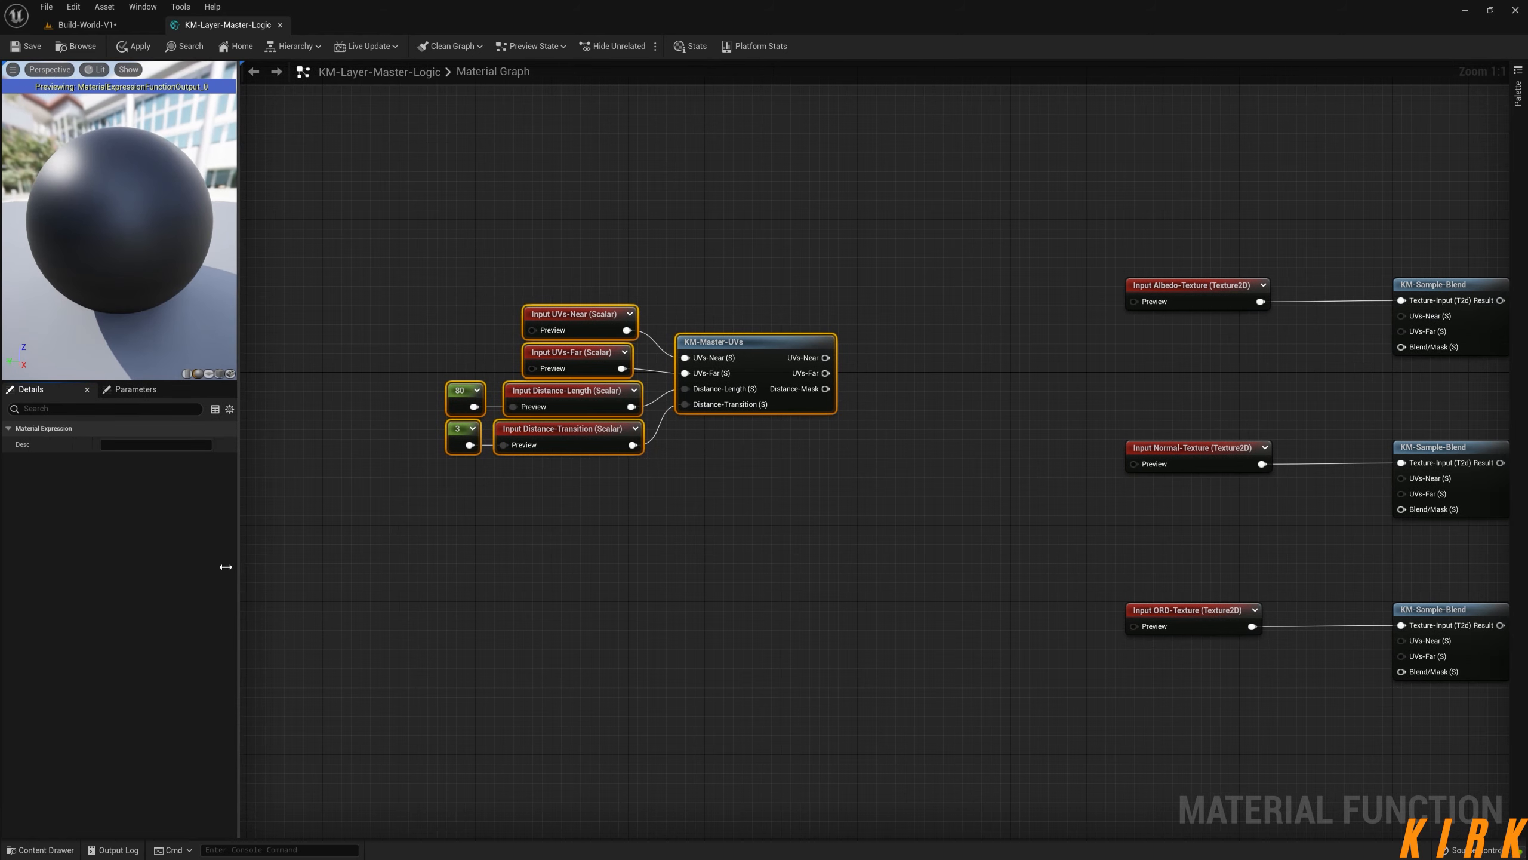
click(692, 546)
- Try wiring KM-Master-UVs' UVs-Near output directly to the Albedo and Normal KM-Sample-Blend nodes, and break both connections
right_drag(873, 337, 710, 295)
drag(643, 303, 1216, 261)
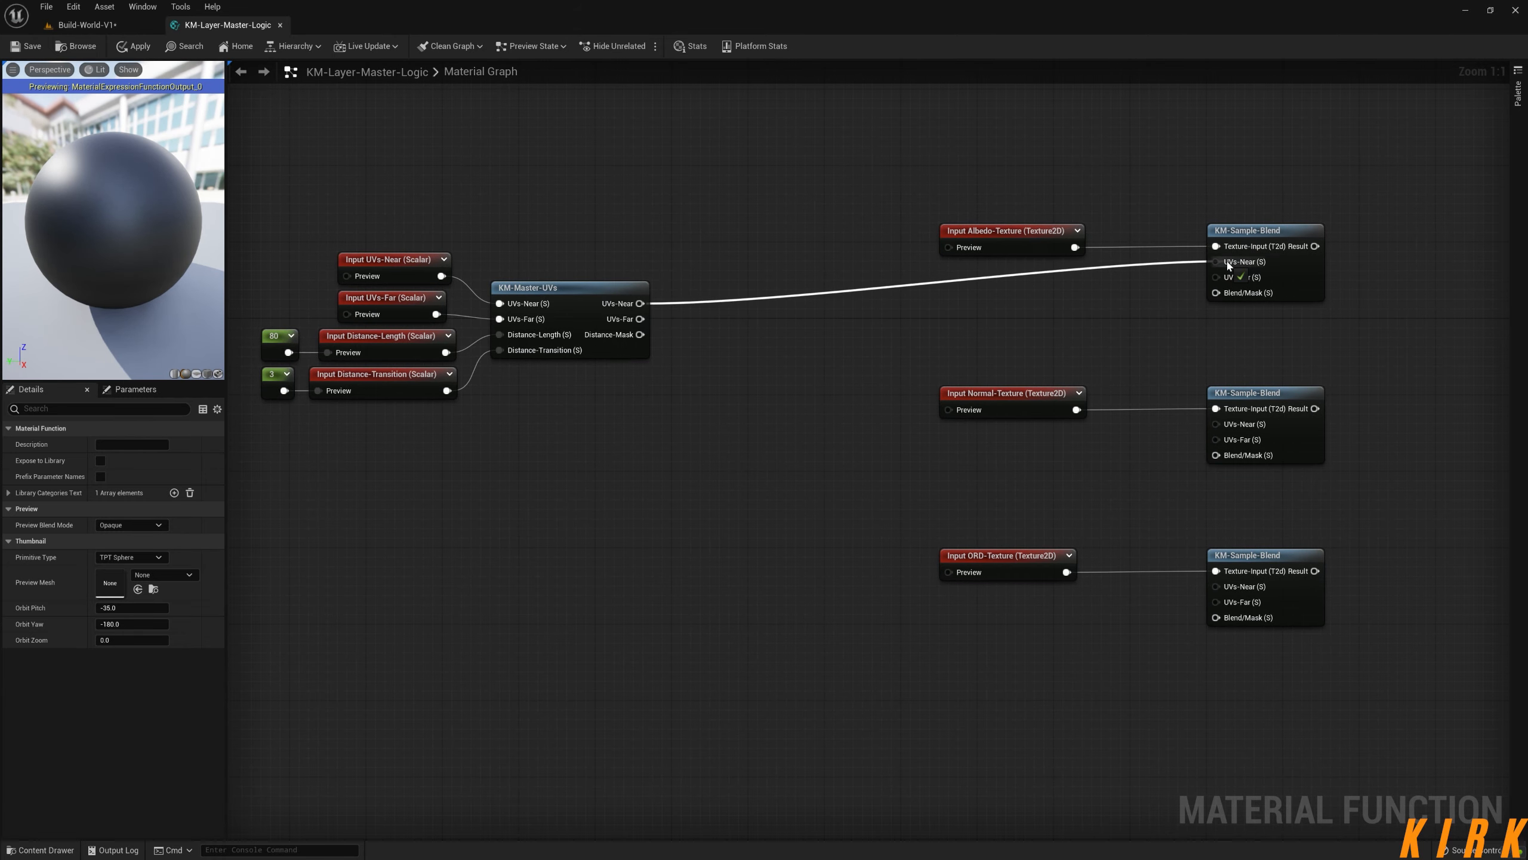
drag(641, 303, 1216, 424)
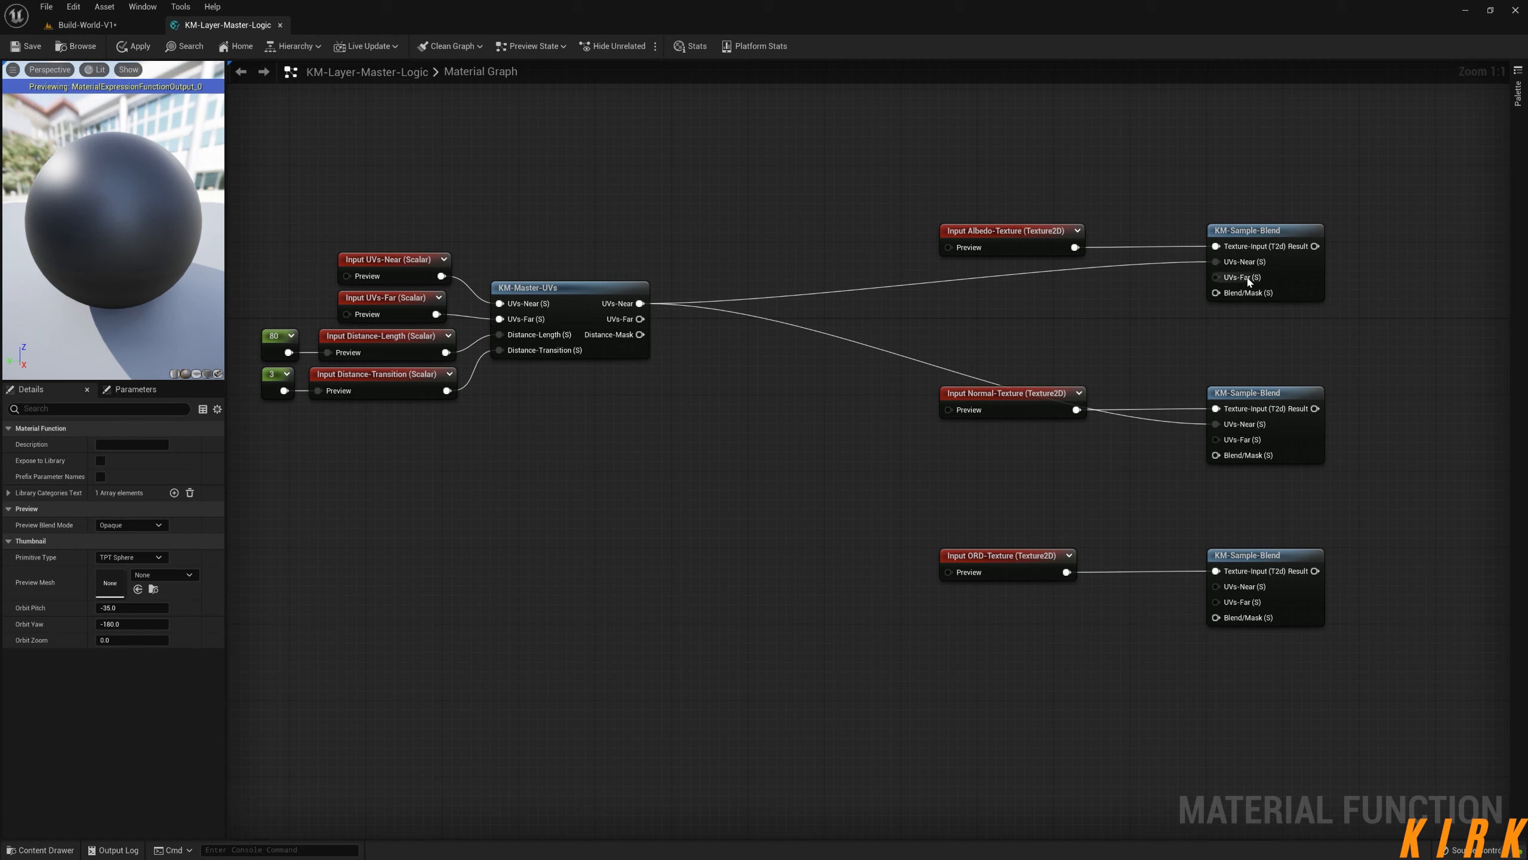
alt+click(1216, 262)
alt+click(1216, 423)
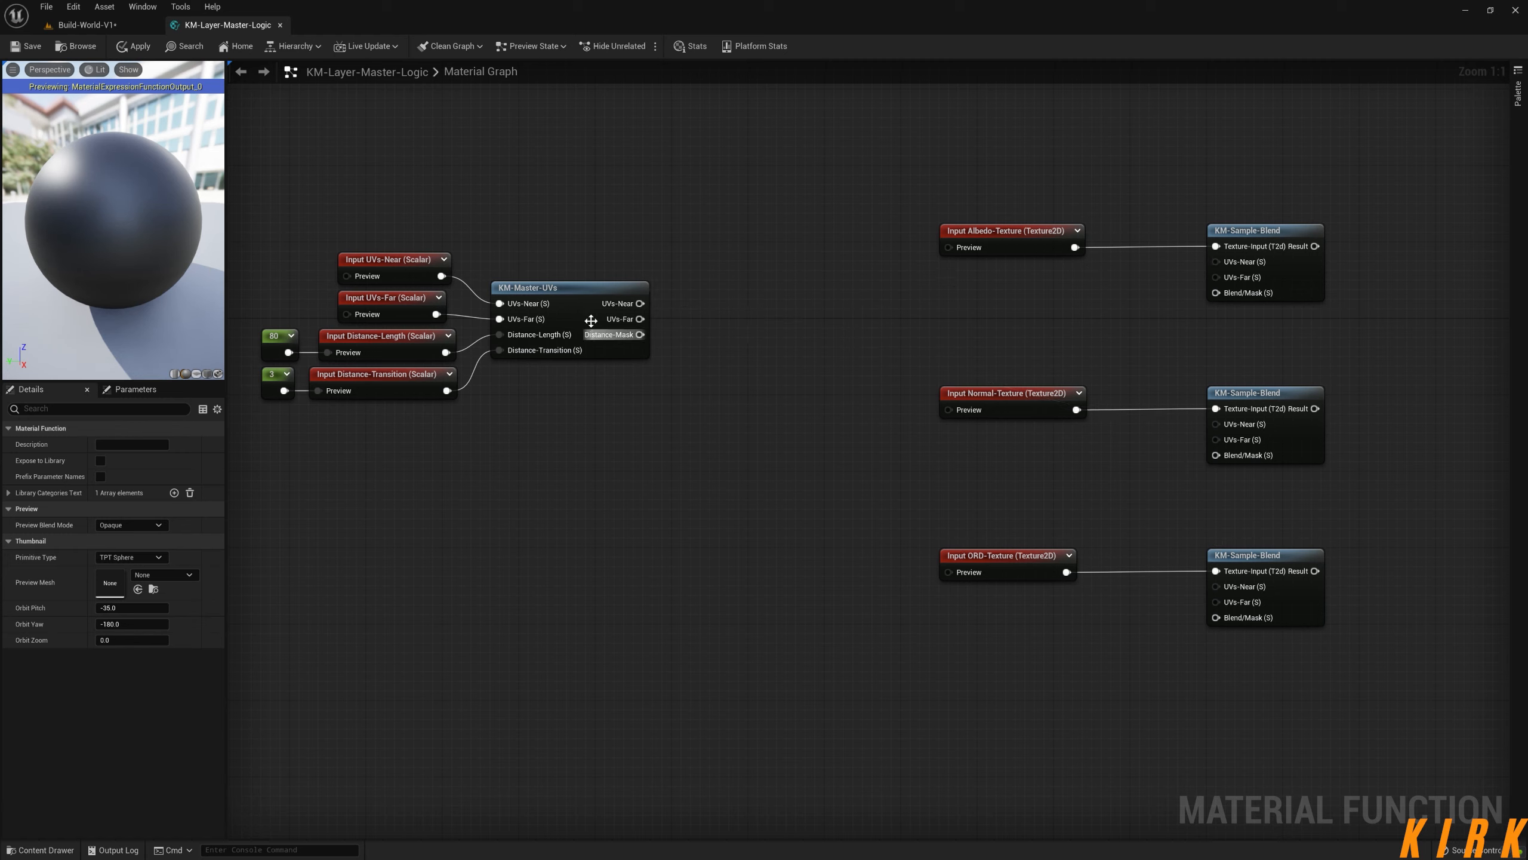
- Add a named reroute declaration called UV-Near from the UVs-Near output of KM-Master-UVs
drag(640, 303, 706, 264)
text(rer)
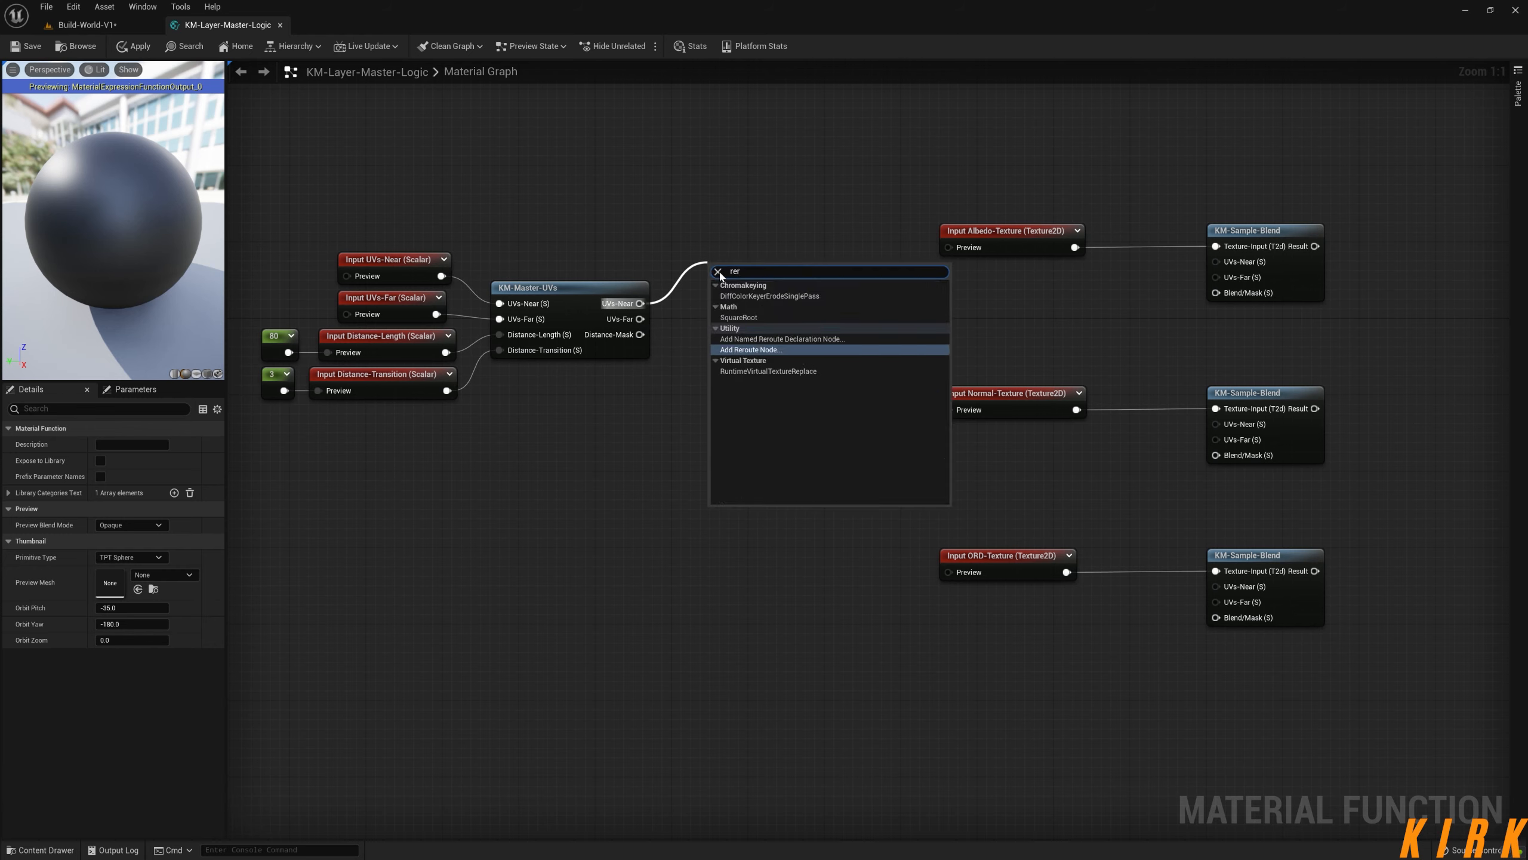
click(785, 339)
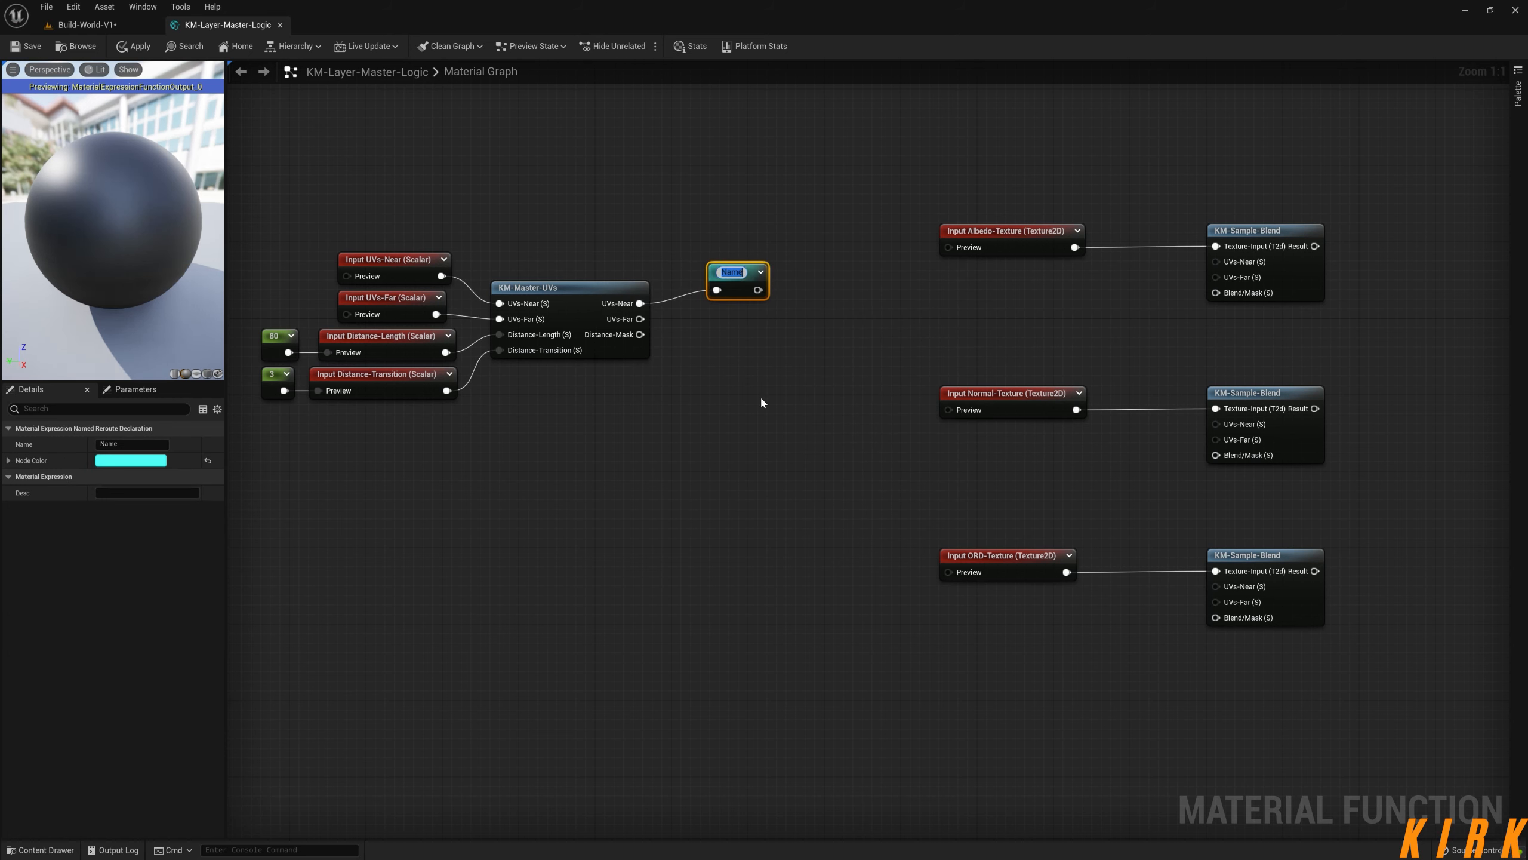
text(UV-Near)
key(Return)
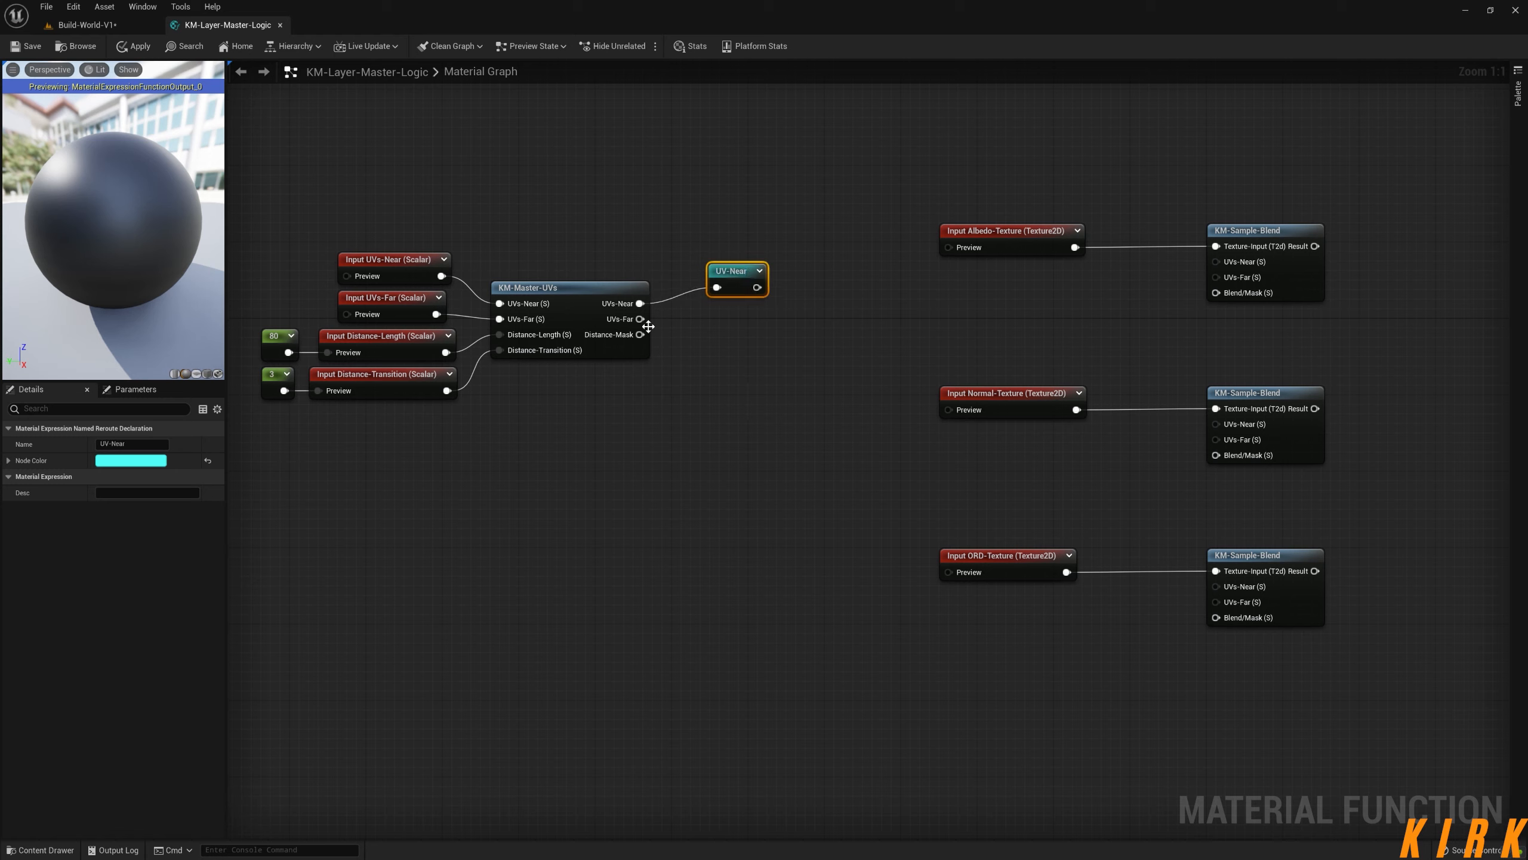
- Add a named reroute declaration called UV-Far from the UVs-Far output of KM-Master-UVs
drag(647, 327, 712, 319)
text(re)
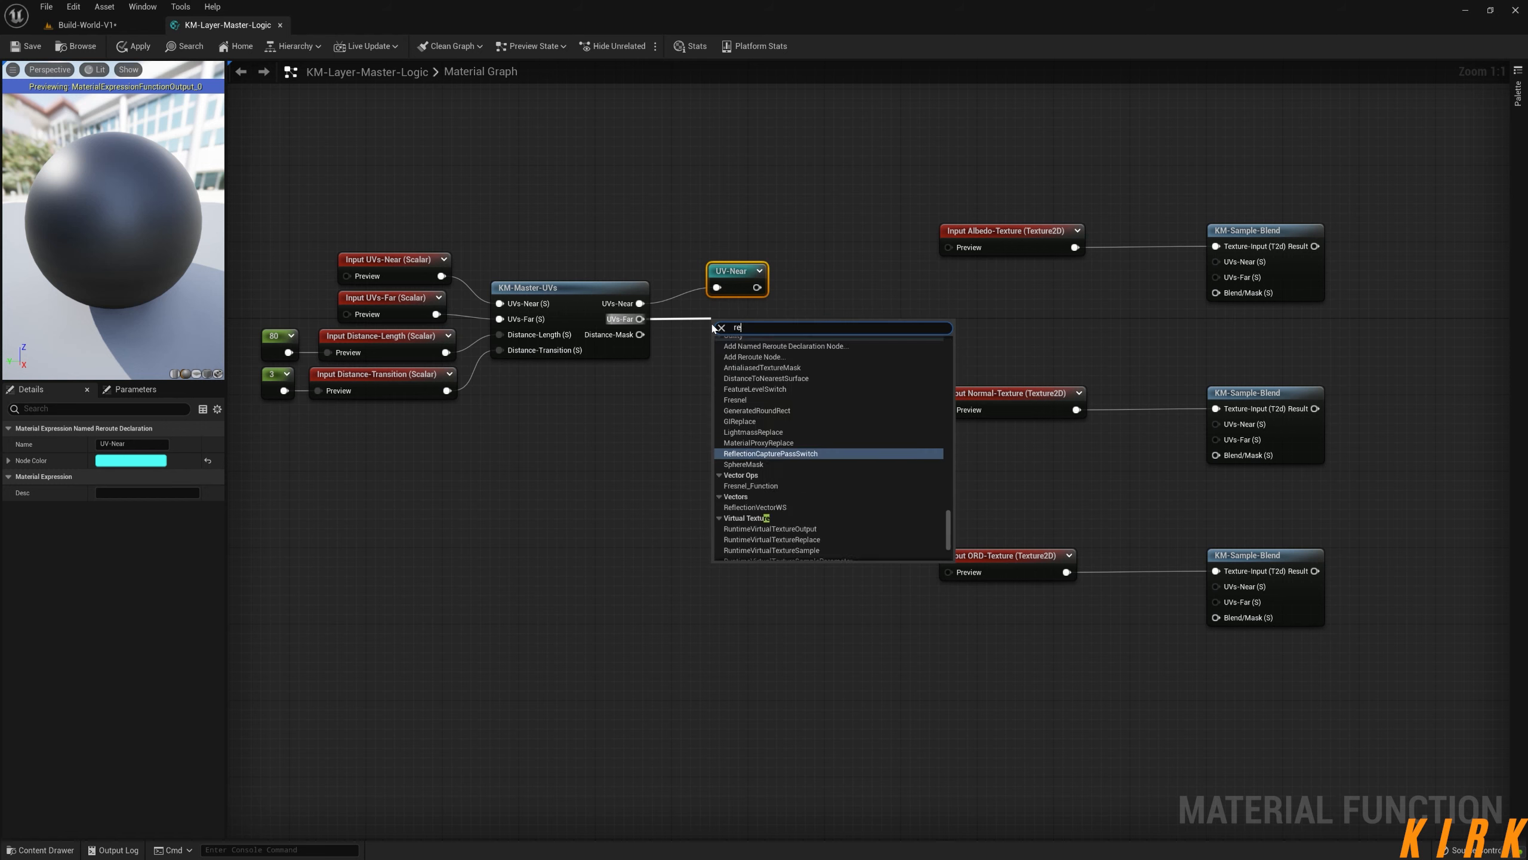
click(785, 345)
text(UV-Far)
key(Return)
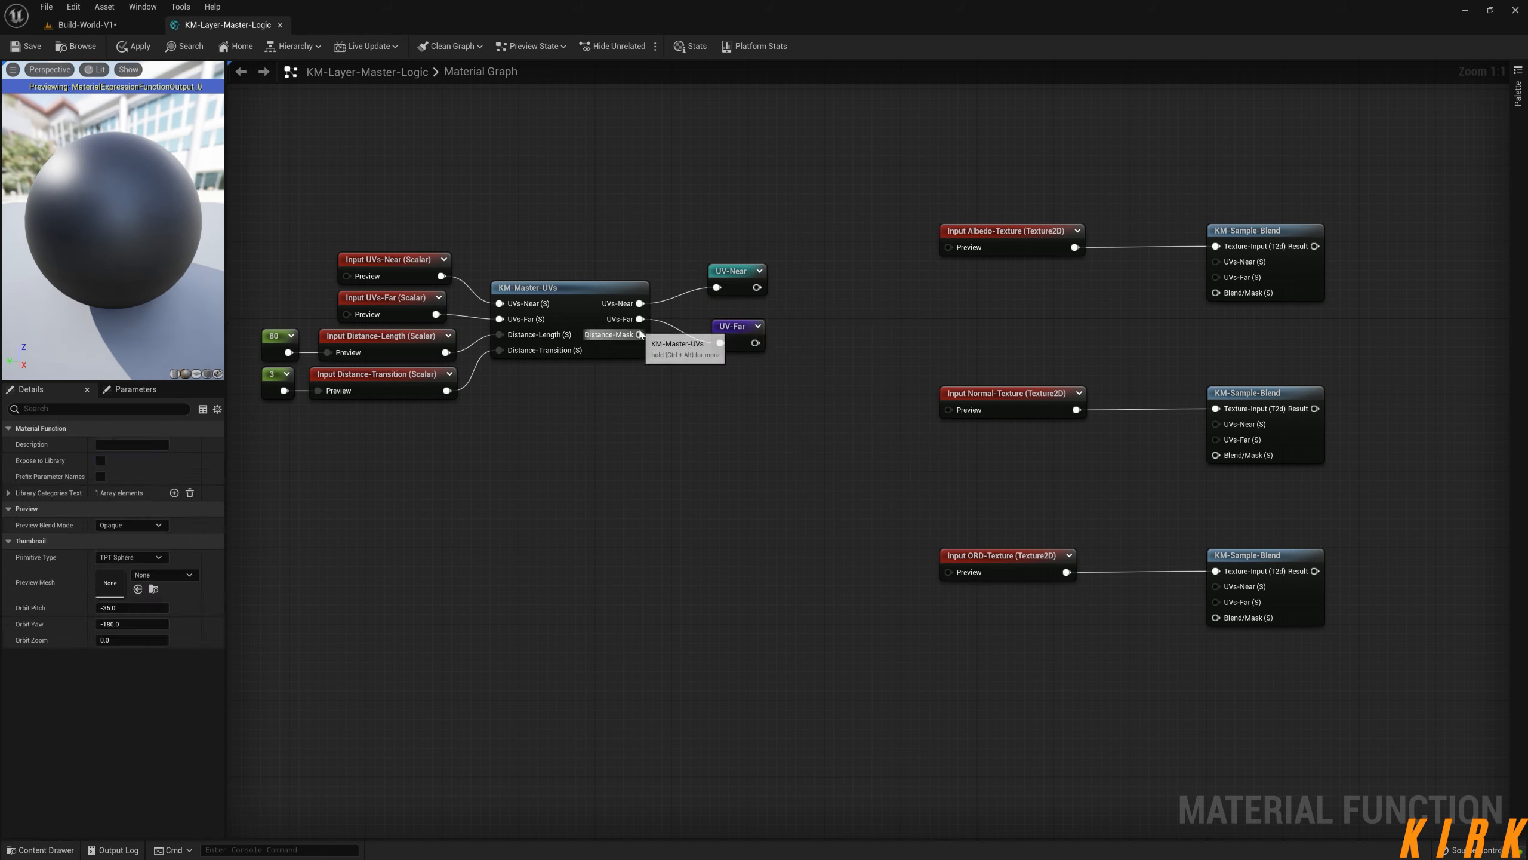
- Add a named reroute declaration called Distance-Mask from the Distance-Mask output of KM-Master-UVs
drag(639, 335, 722, 391)
text(re)
click(786, 506)
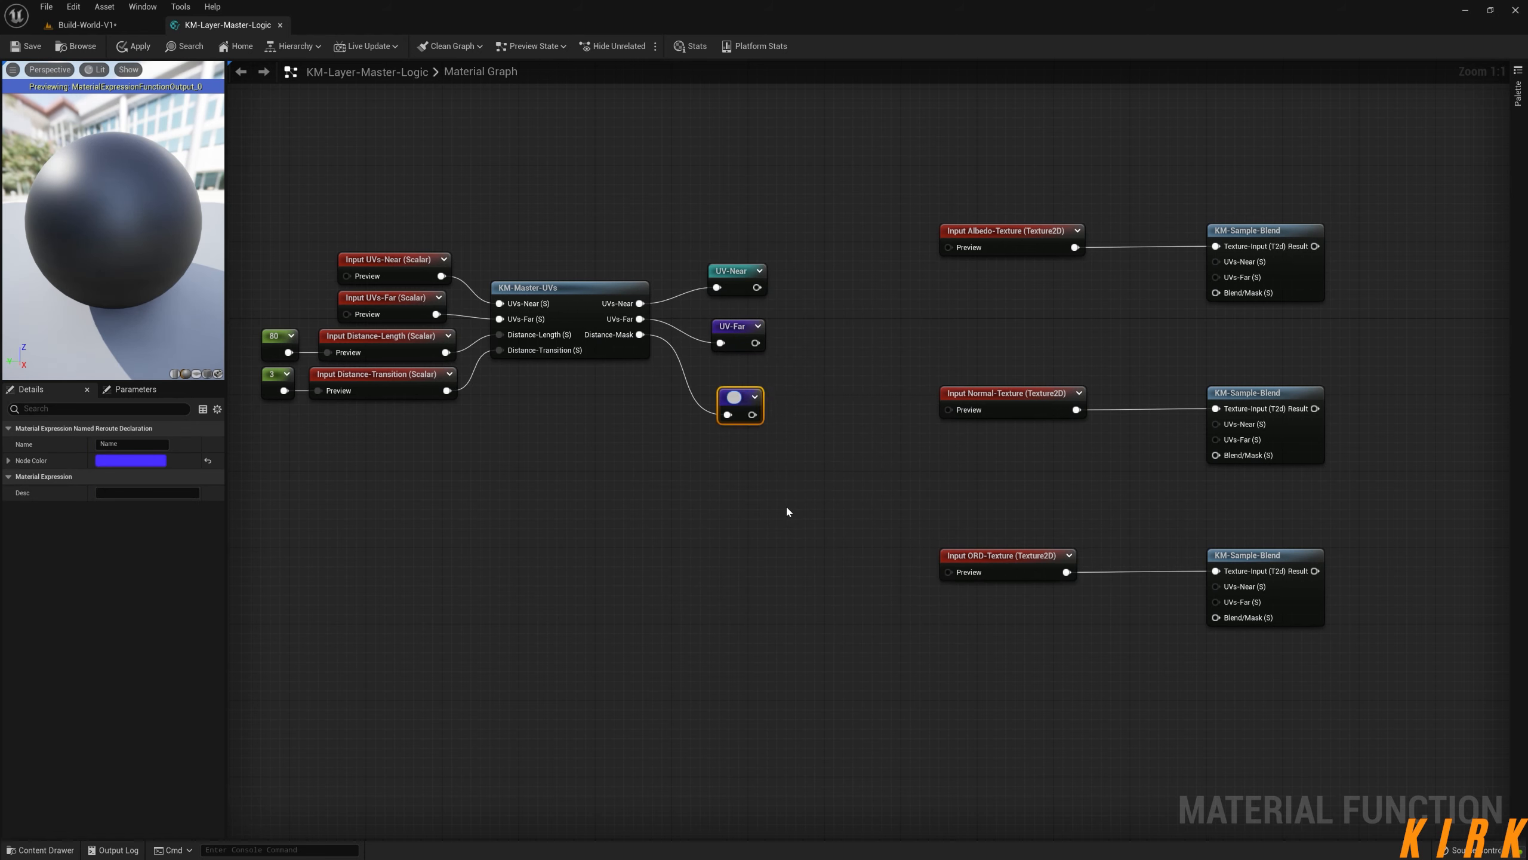
text(Distance-Mask)
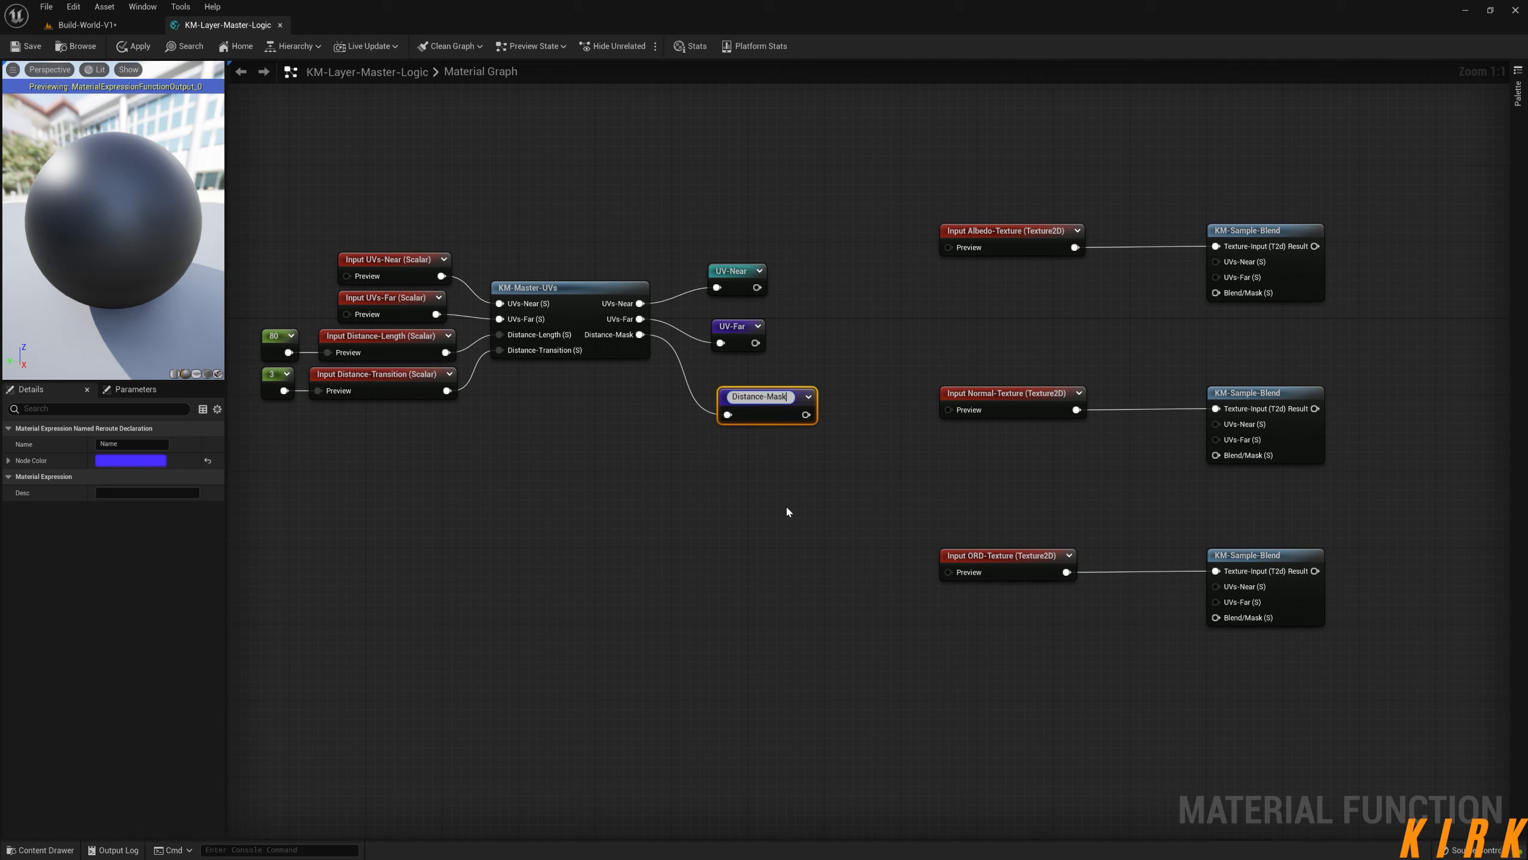
key(Return)
- Stack the UV-Near, UV-Far and Distance-Mask reroutes tightly and move them close to the KM-Master-UVs node
click(756, 392)
drag(757, 393, 749, 361)
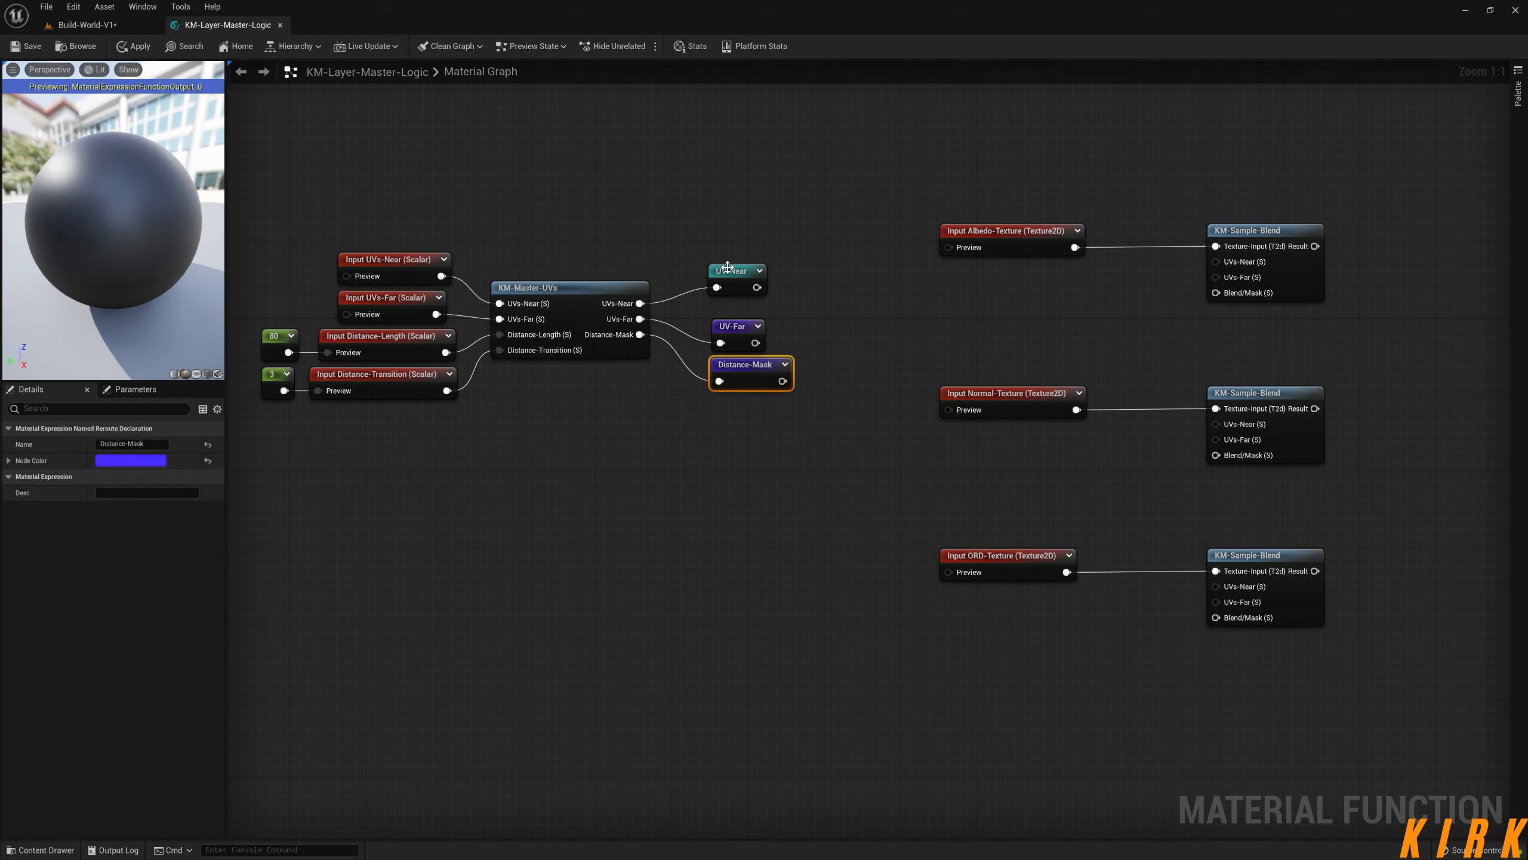
drag(727, 267, 741, 294)
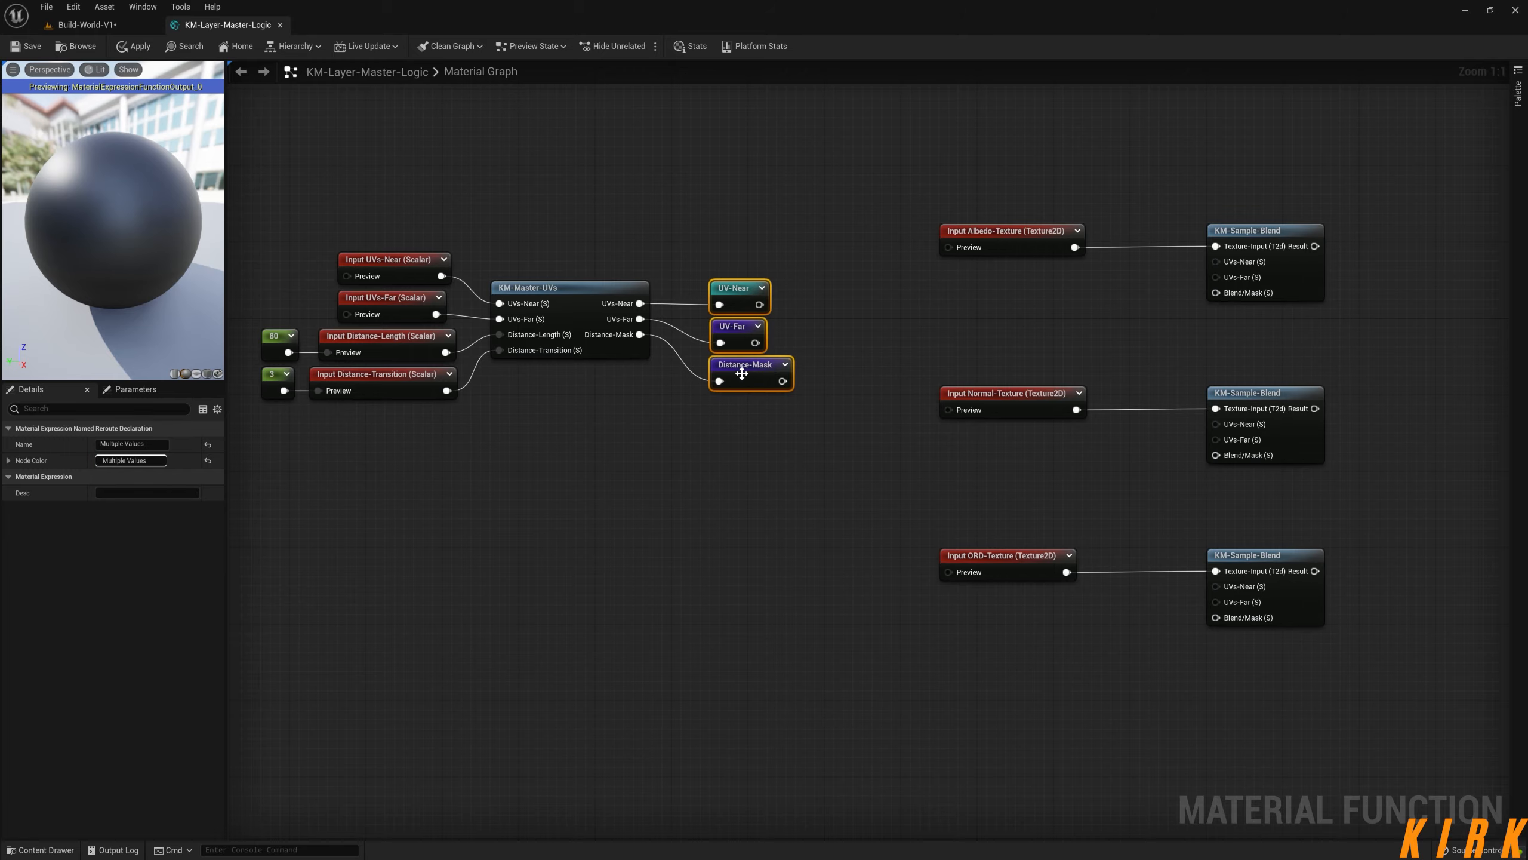
drag(742, 373, 693, 354)
- Enclose the UV inputs, KM-Master-UVs and the three reroutes in a comment titled UVs-Master with font size 25
right_drag(620, 425, 786, 434)
drag(935, 192, 332, 461)
key(c)
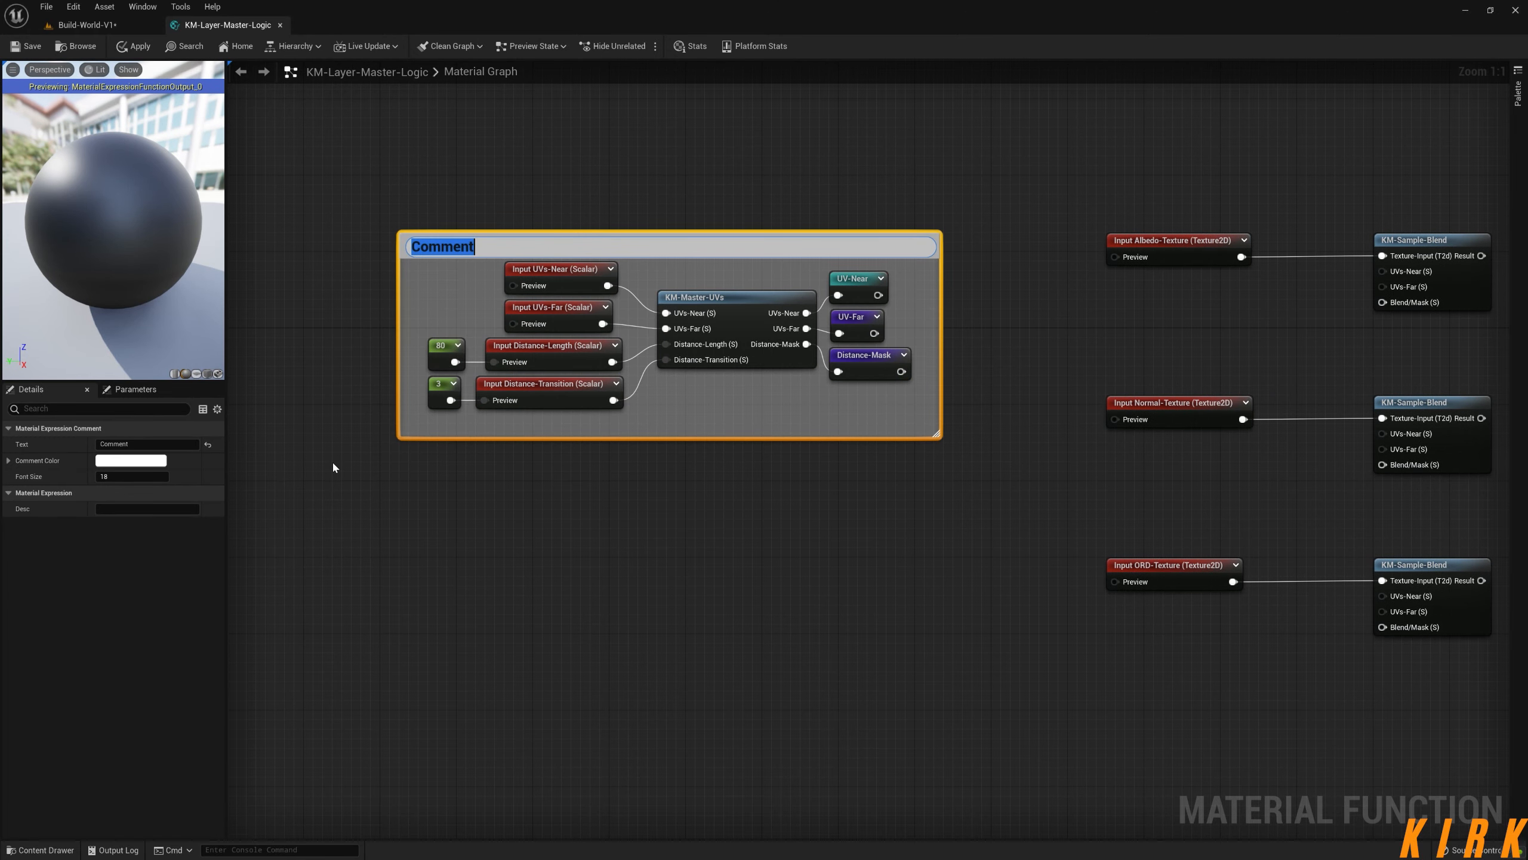
text(UVs-Master)
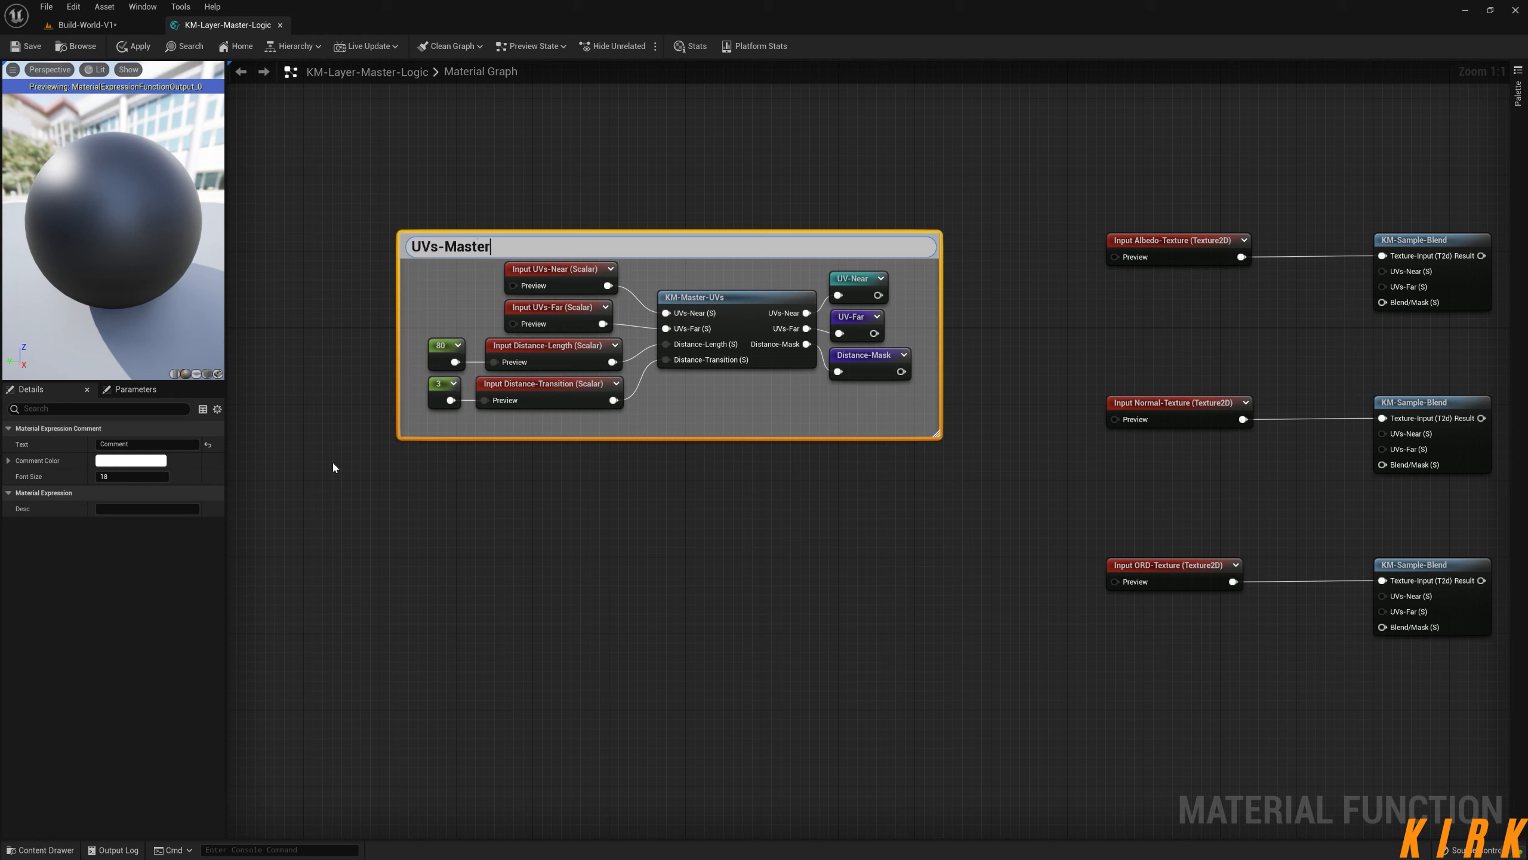
click(133, 477)
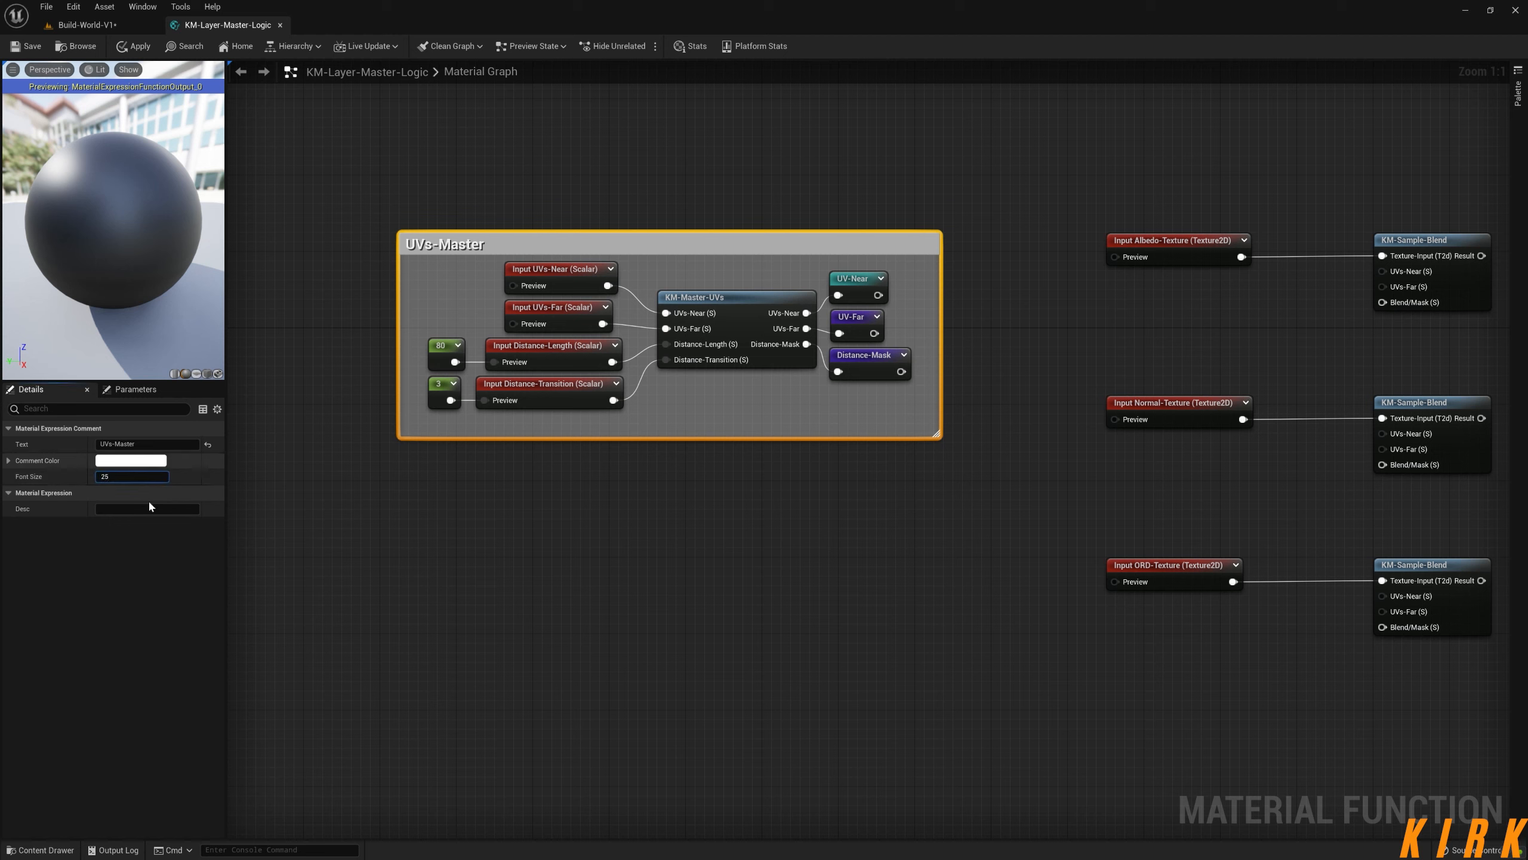
click(73, 7)
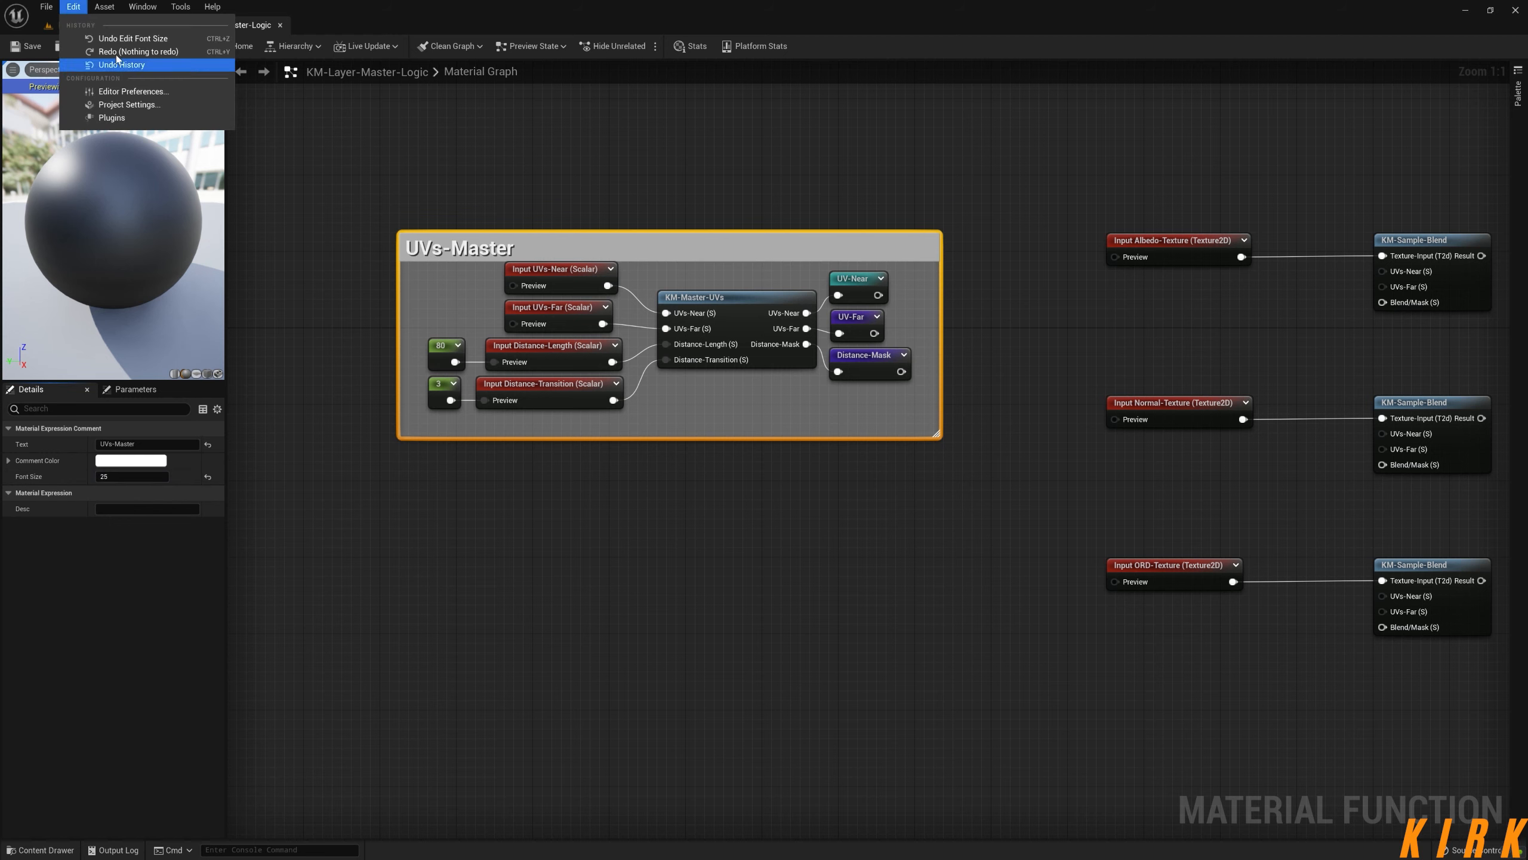
click(242, 427)
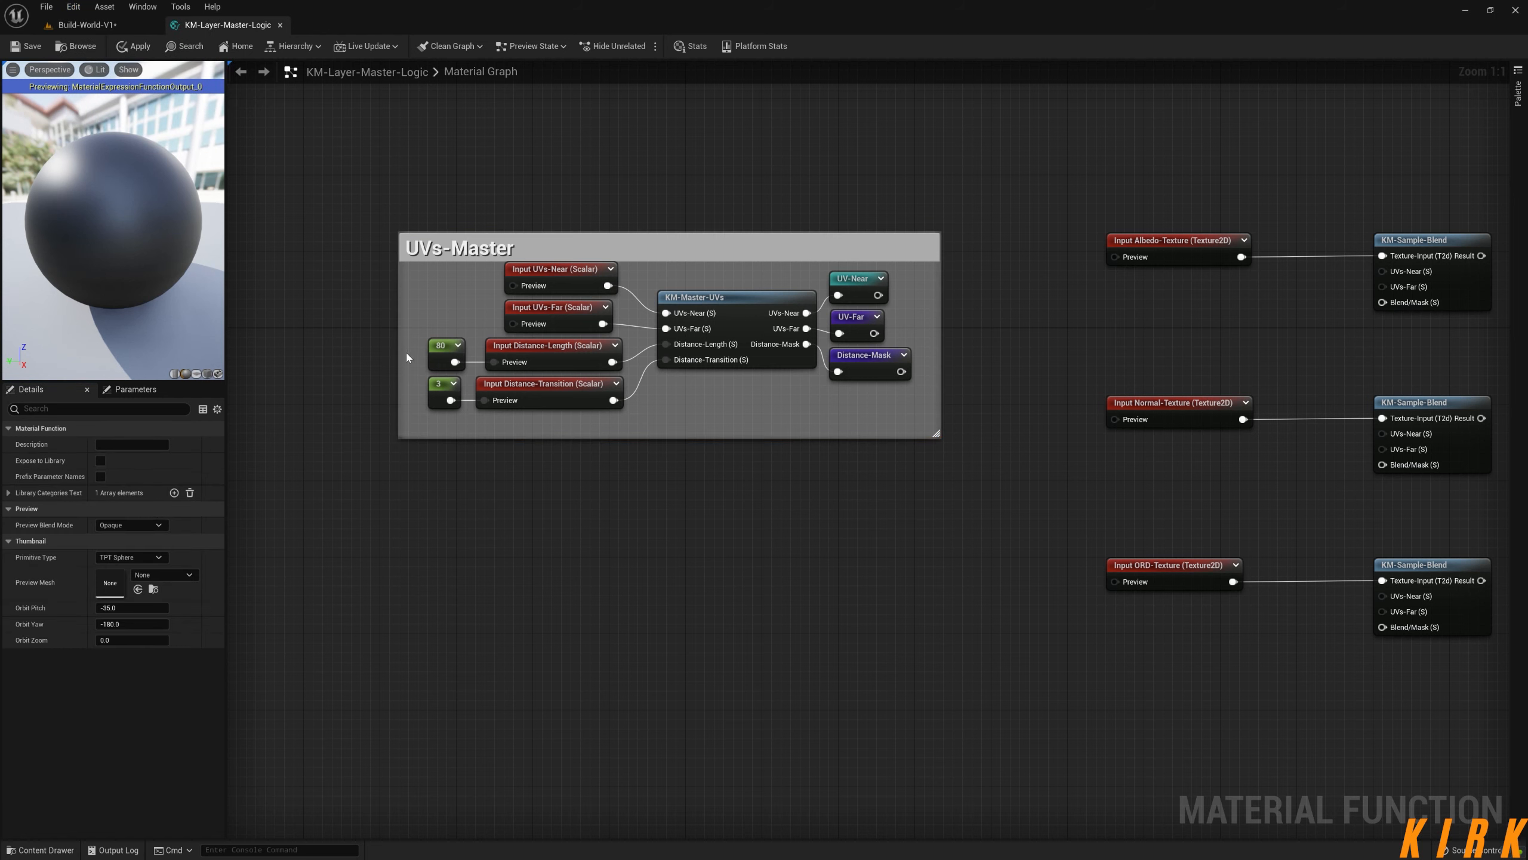
- Set the UVs-Master comment's color to light yellow
click(626, 239)
click(138, 461)
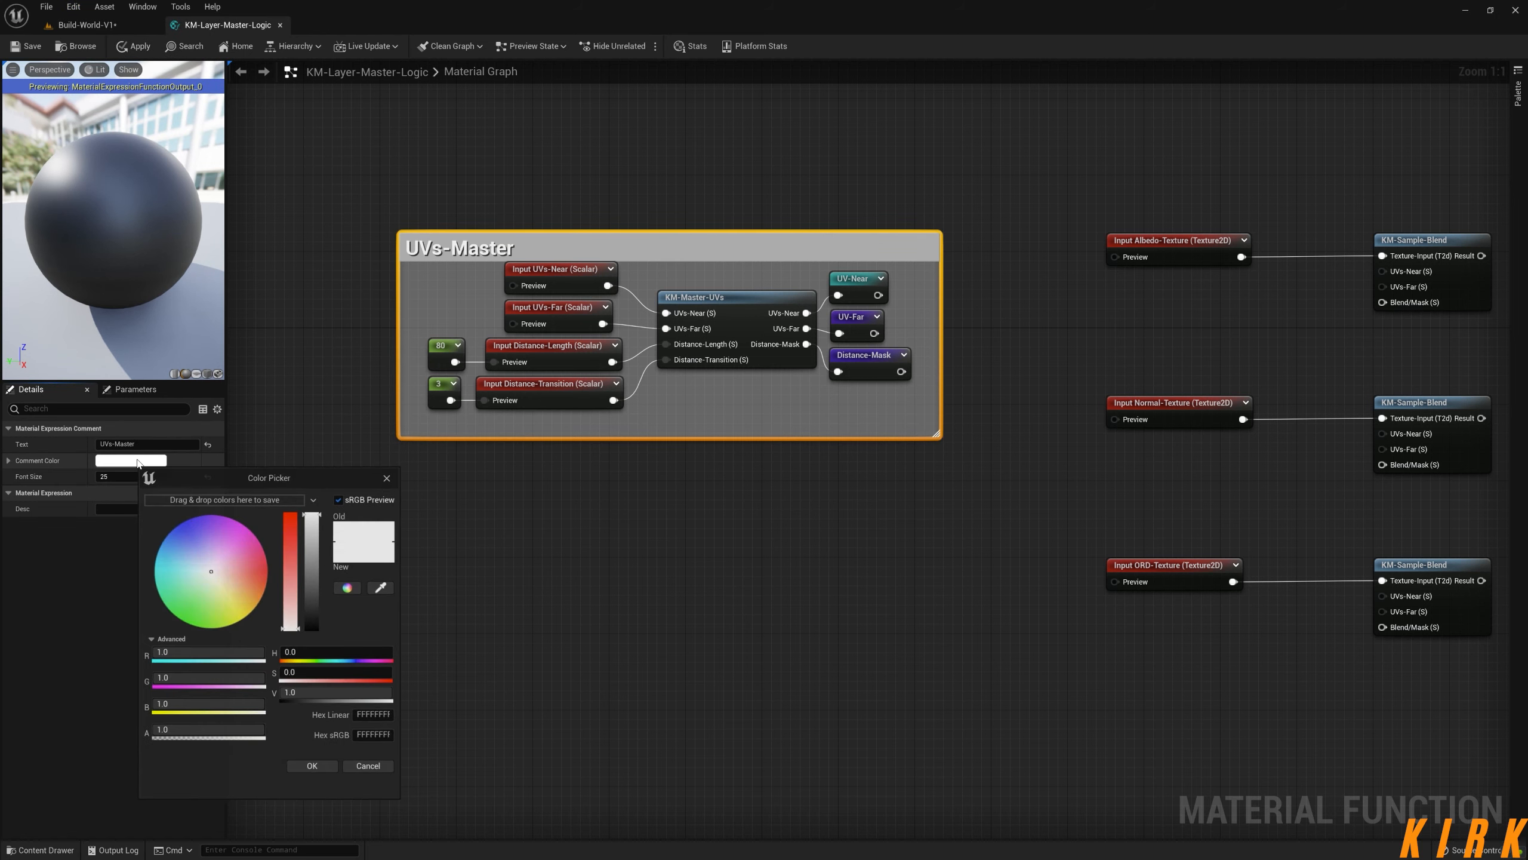
click(230, 593)
click(231, 607)
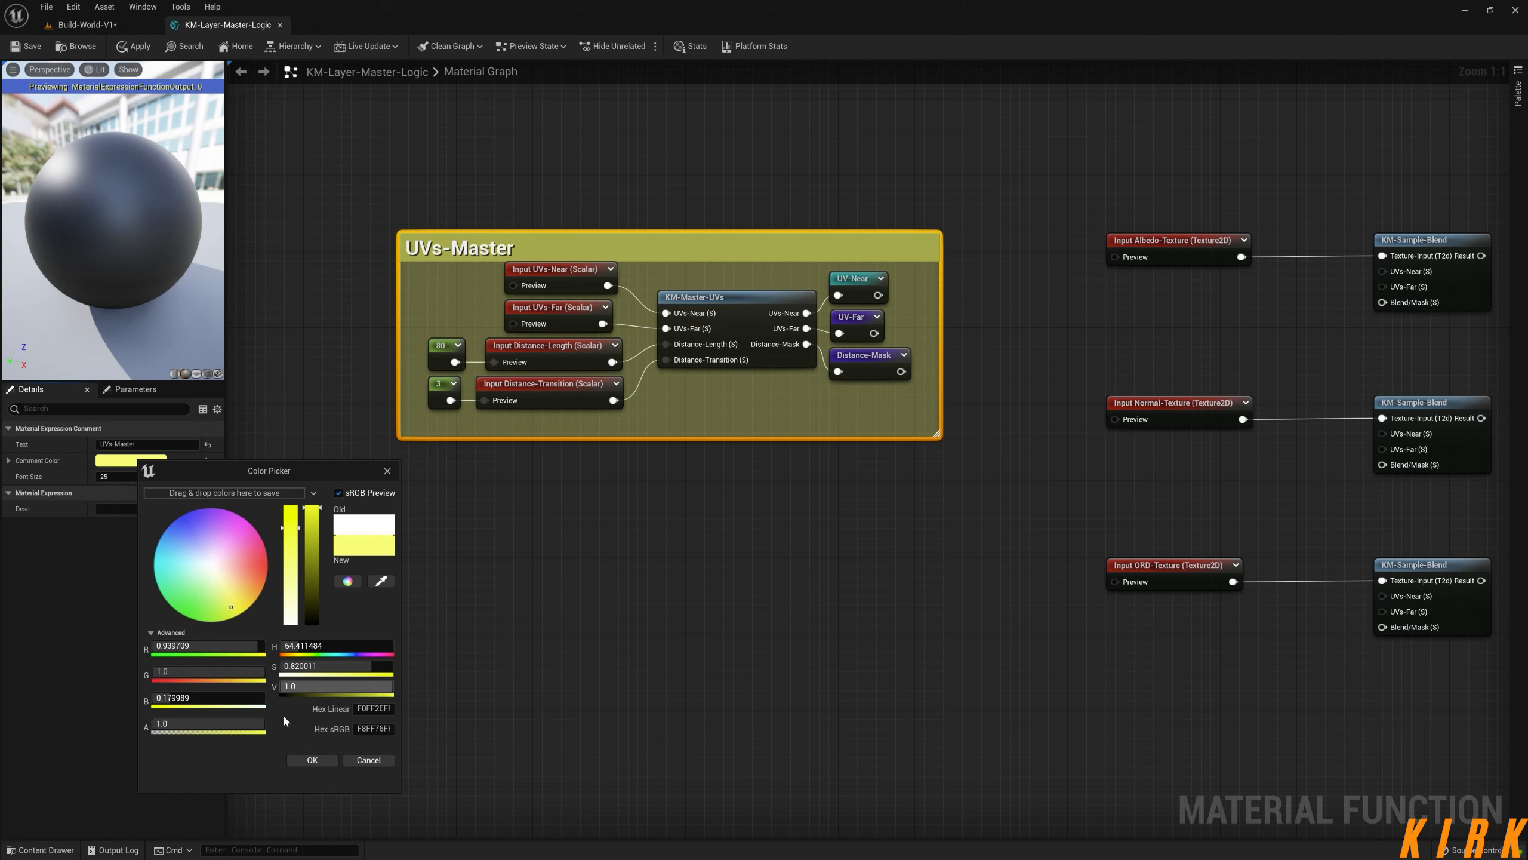
click(312, 760)
- Extend the UVs-Master comment box upward above its nodes and move the whole group farther from the texture inputs
right_drag(695, 231, 623, 222)
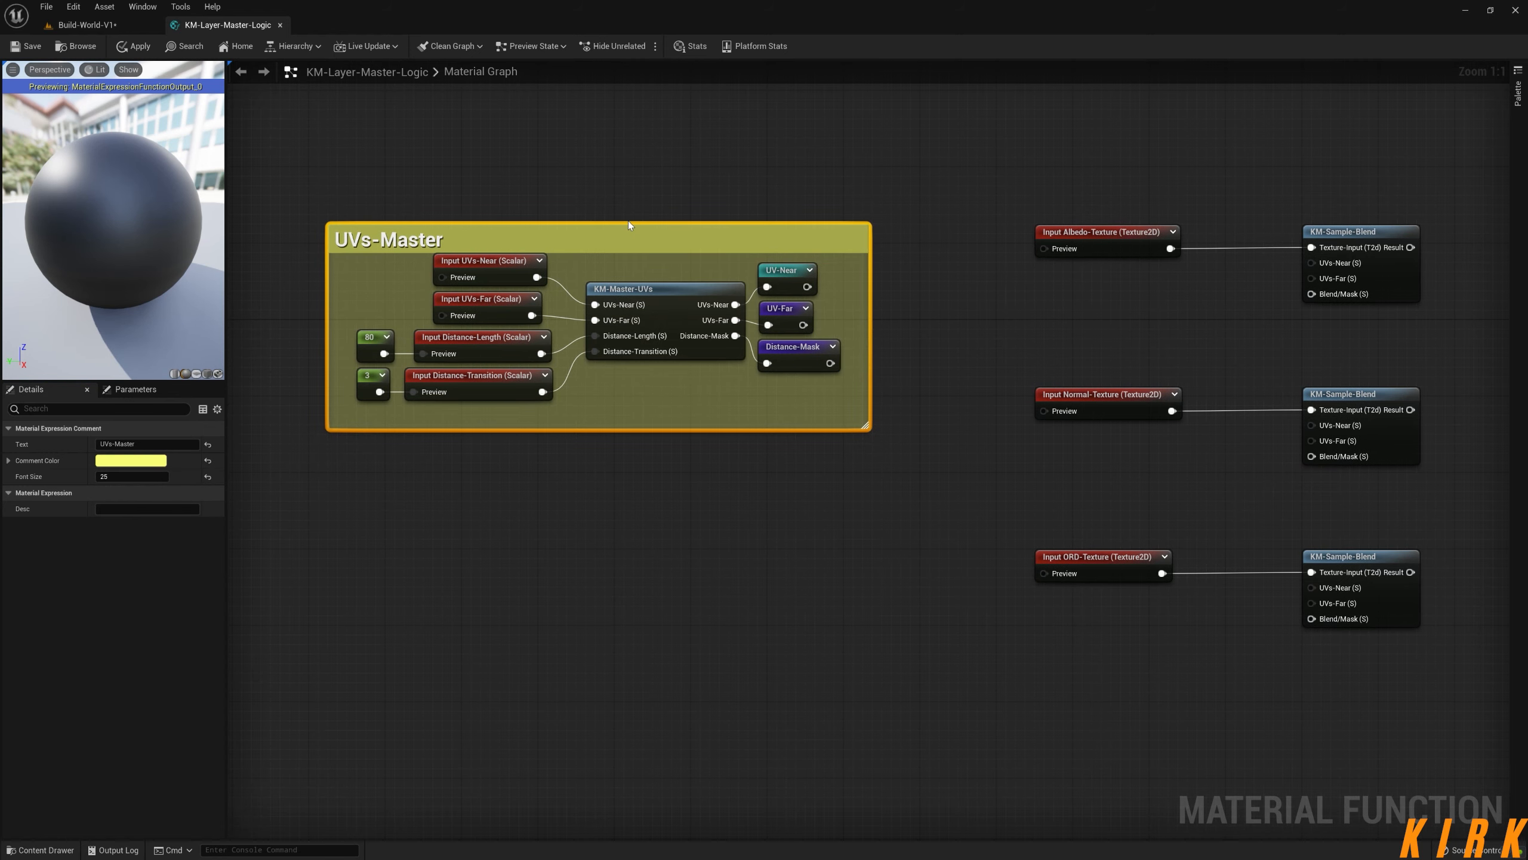
drag(628, 222, 627, 202)
click(971, 340)
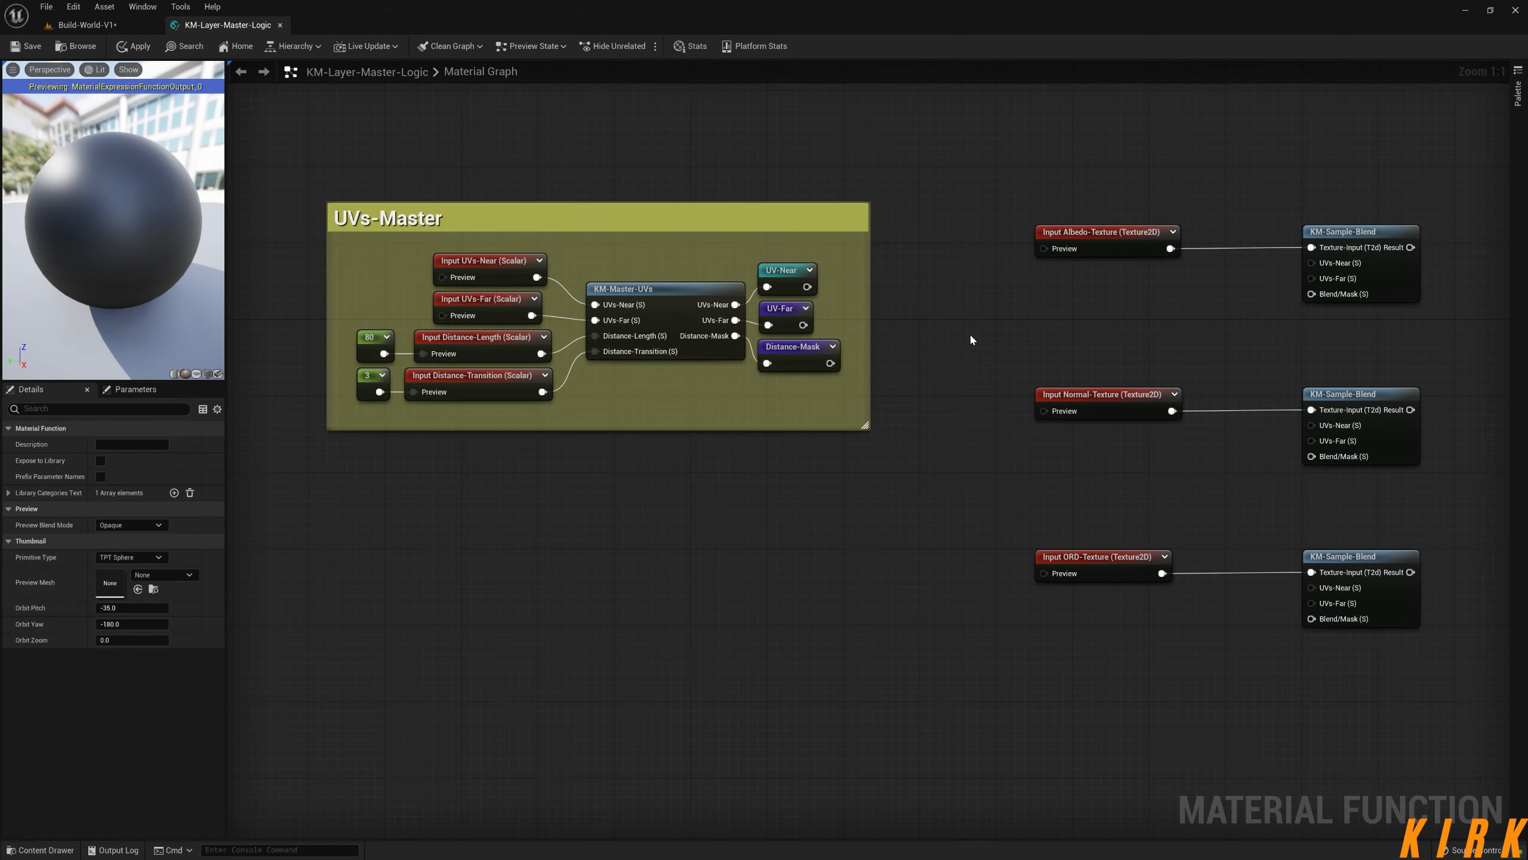
right_drag(863, 386, 774, 420)
scroll(683, 508, down, 2)
right_drag(646, 610, 669, 519)
drag(594, 225, 468, 261)
- Add usages of the named reroutes UV-Near, UV-Far and Distance-Mask below the Albedo-Texture connection
right_drag(908, 361, 661, 347)
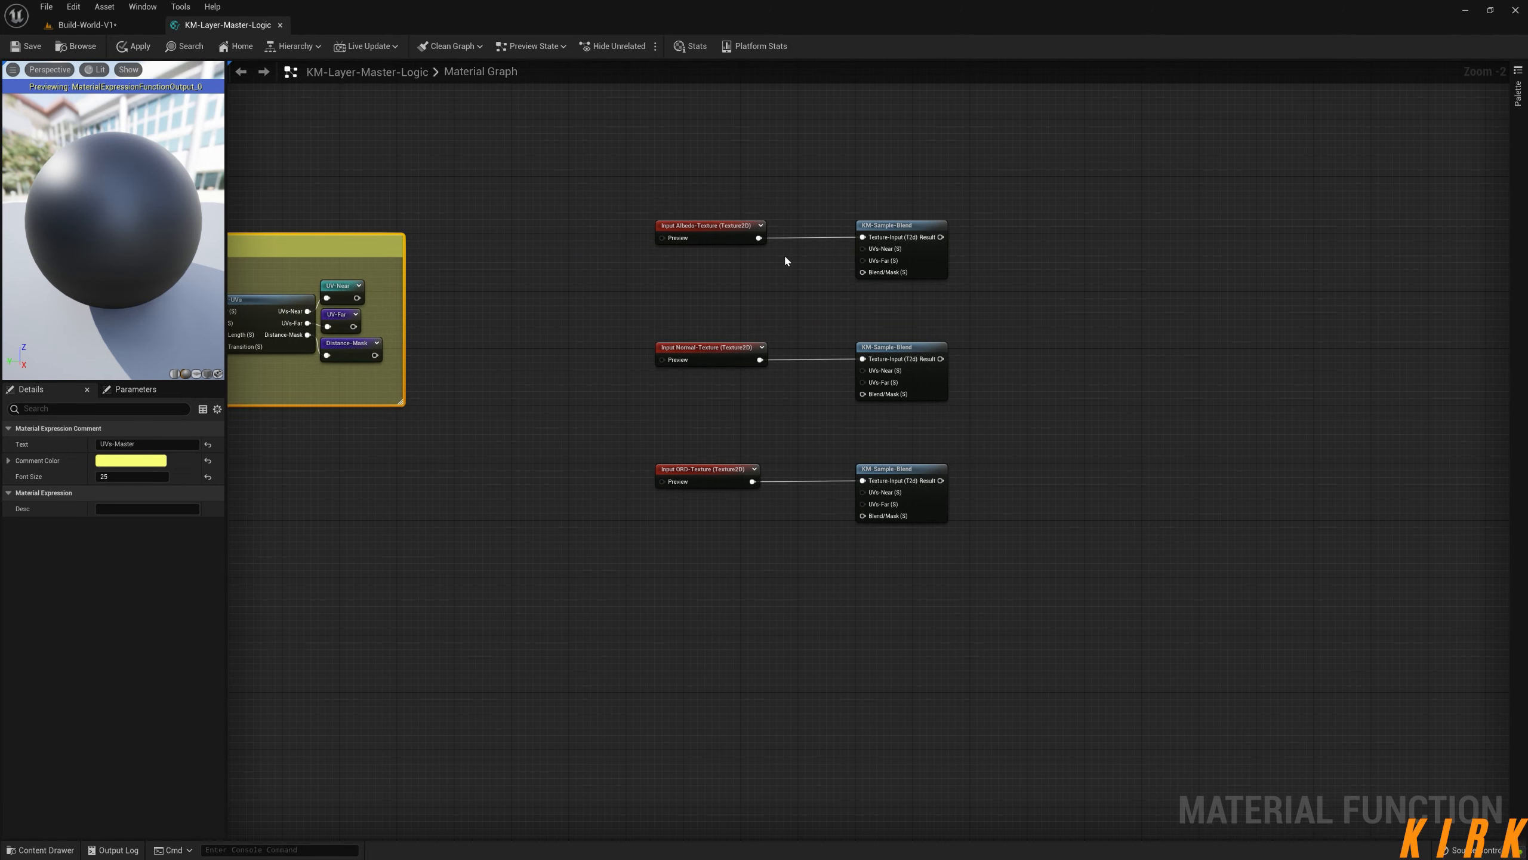
right_click(785, 260)
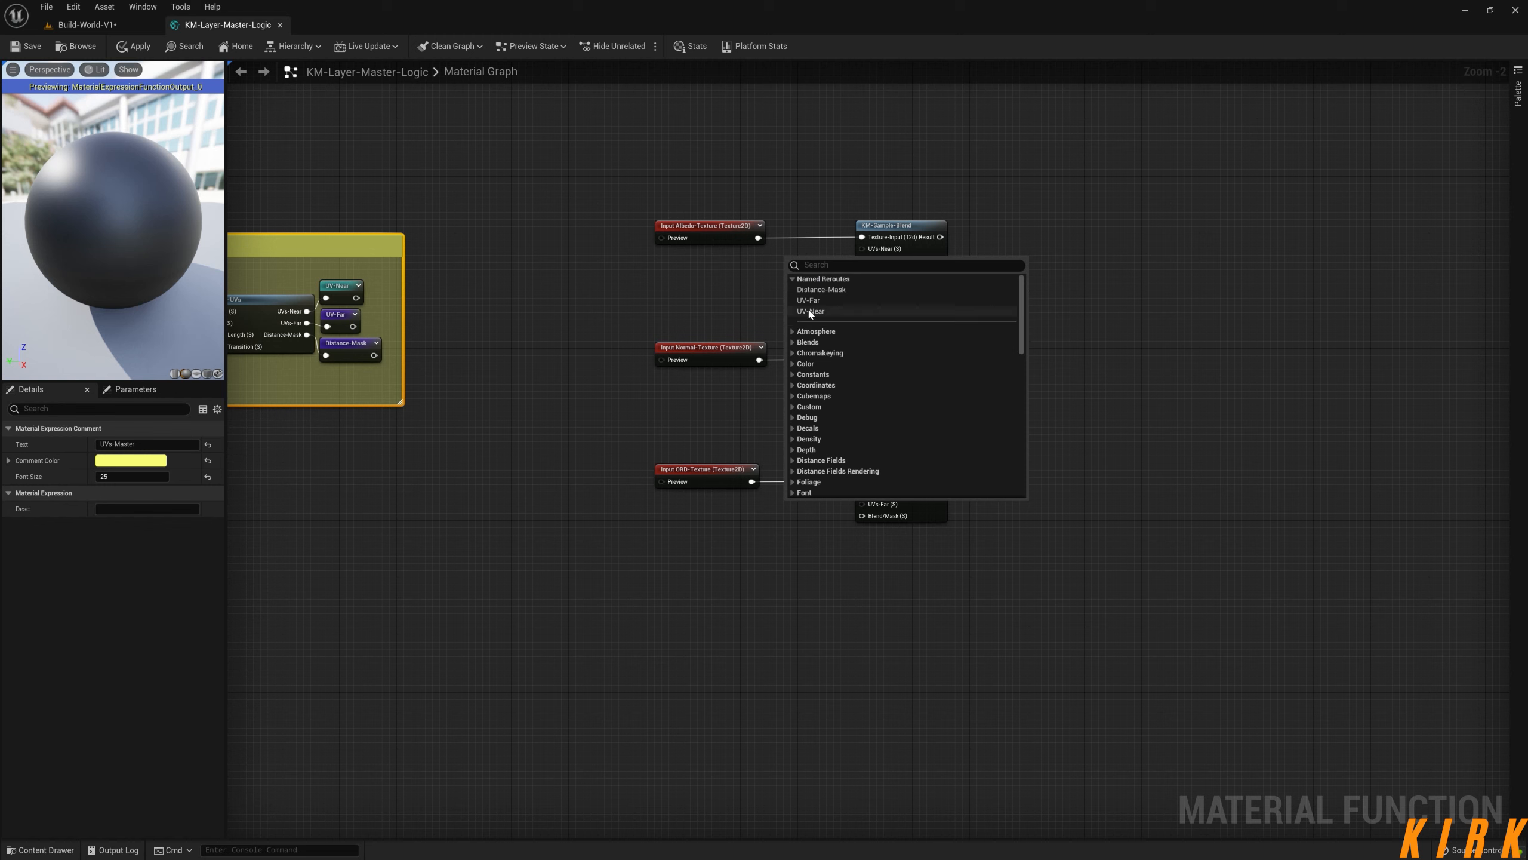
click(818, 312)
right_click(789, 301)
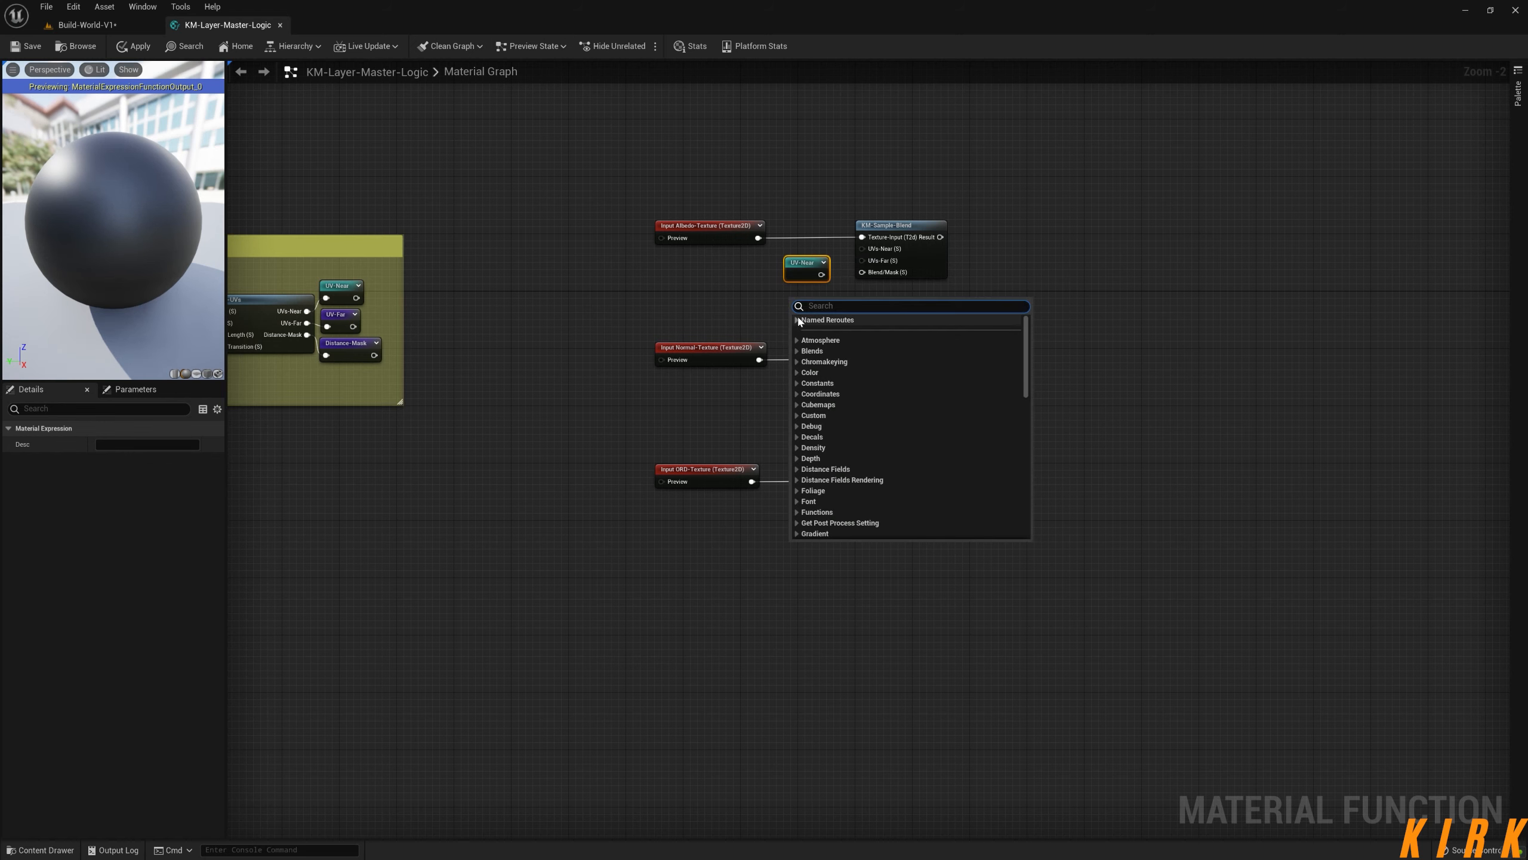
click(812, 337)
right_click(783, 337)
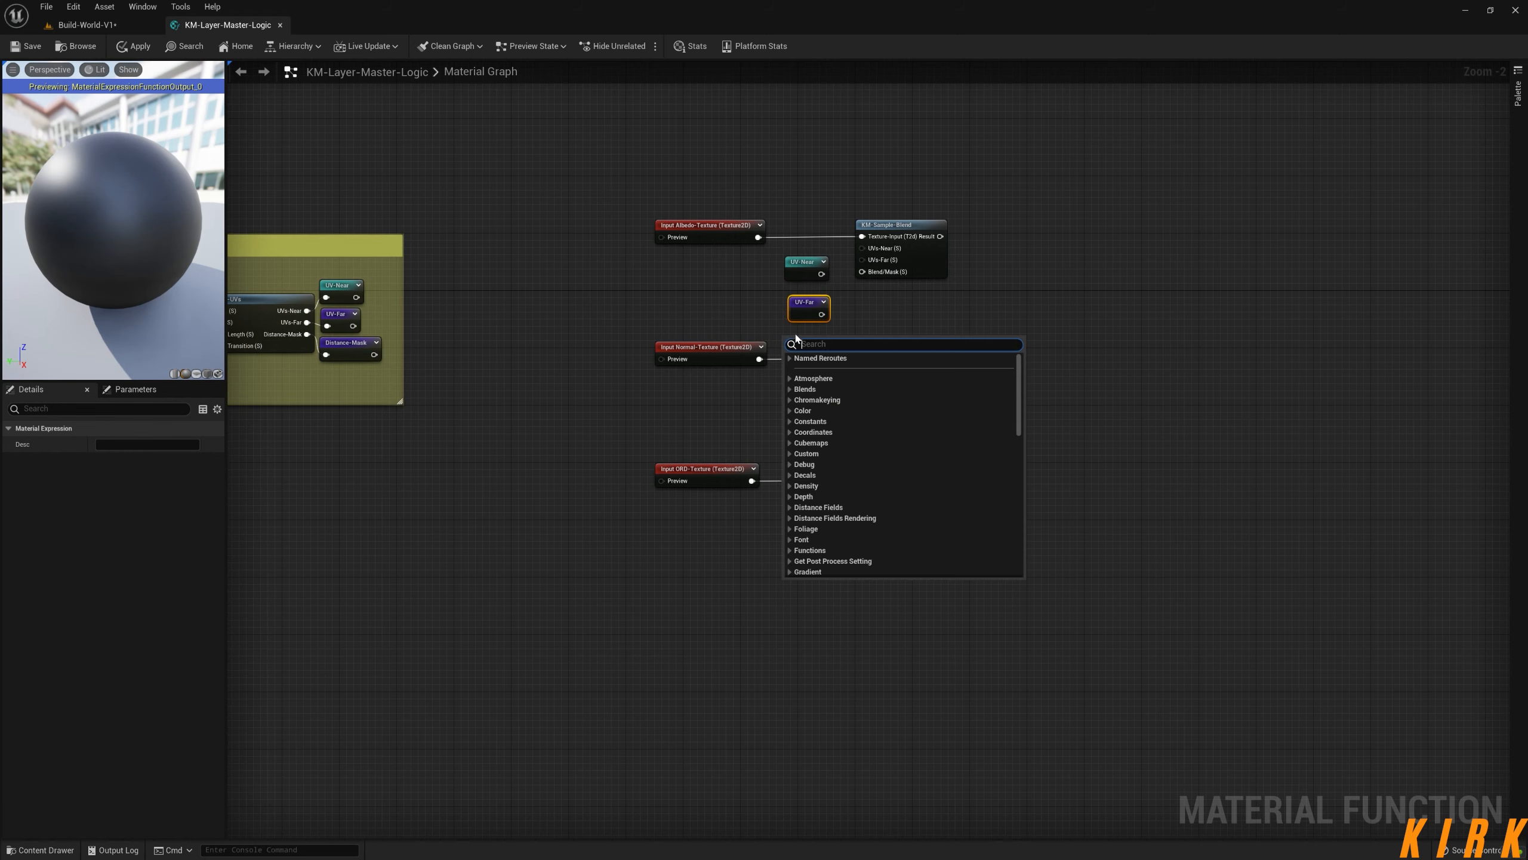
scroll(810, 367, up, 1)
click(812, 369)
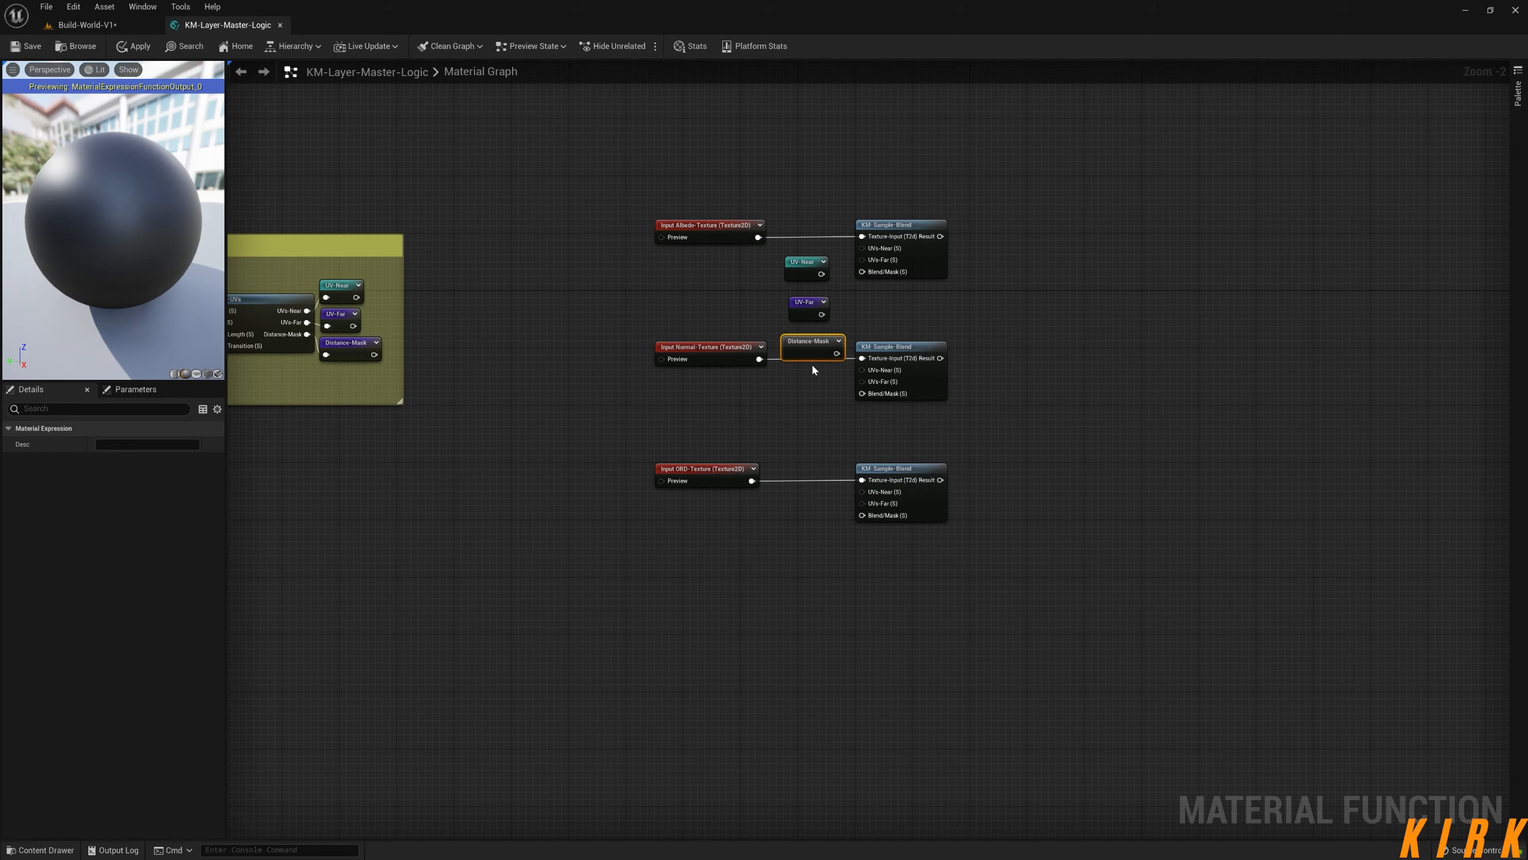
- Connect the UV-Near, UV-Far and Distance-Mask usages to the matching inputs of the Albedo KM-Sample-Blend node and stack them beside it
right_drag(812, 363, 821, 400)
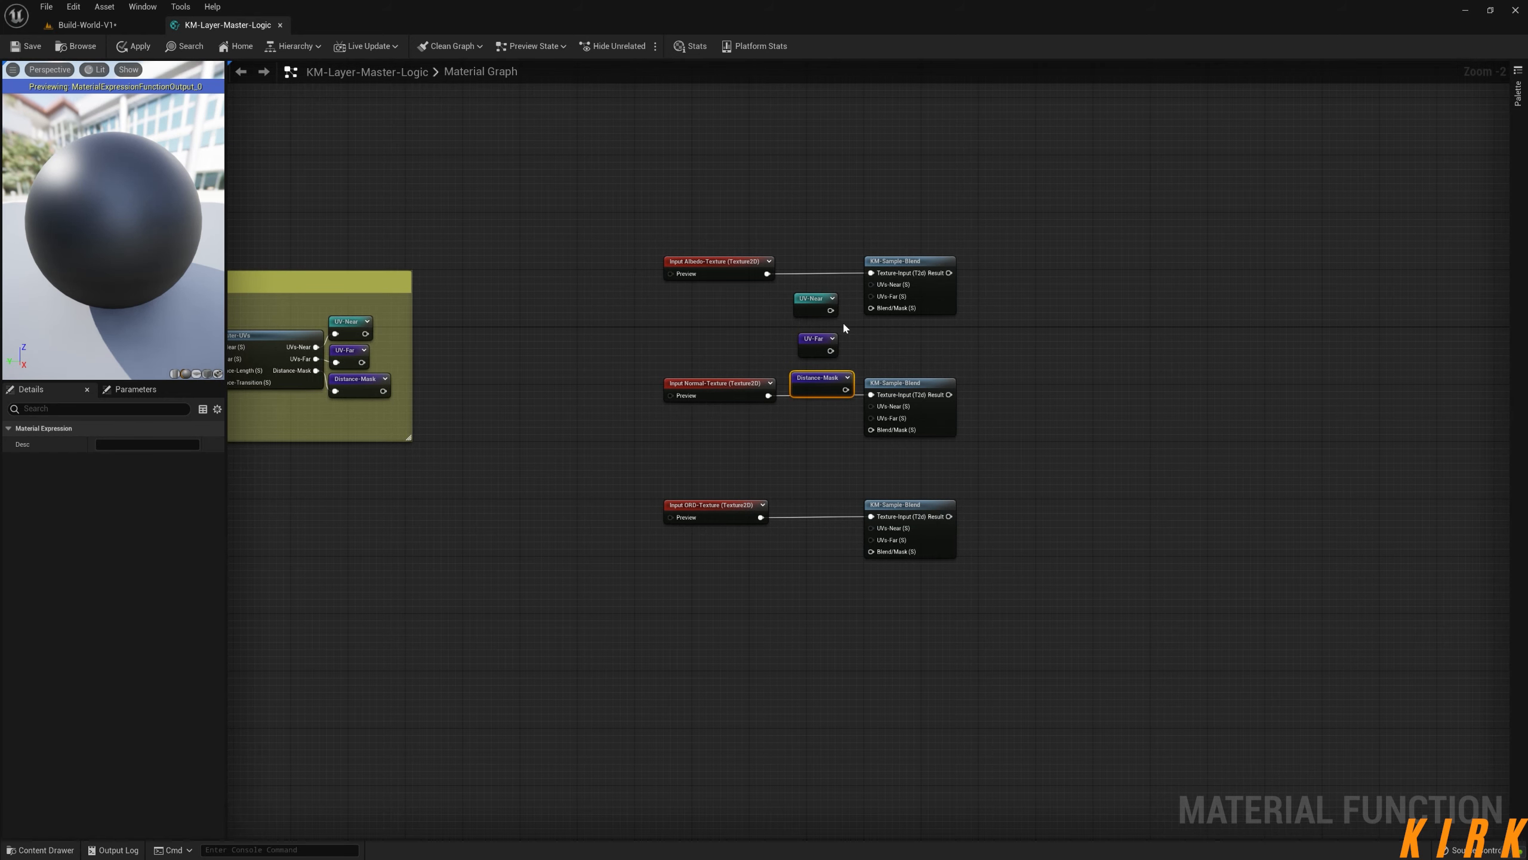
drag(832, 316, 832, 283)
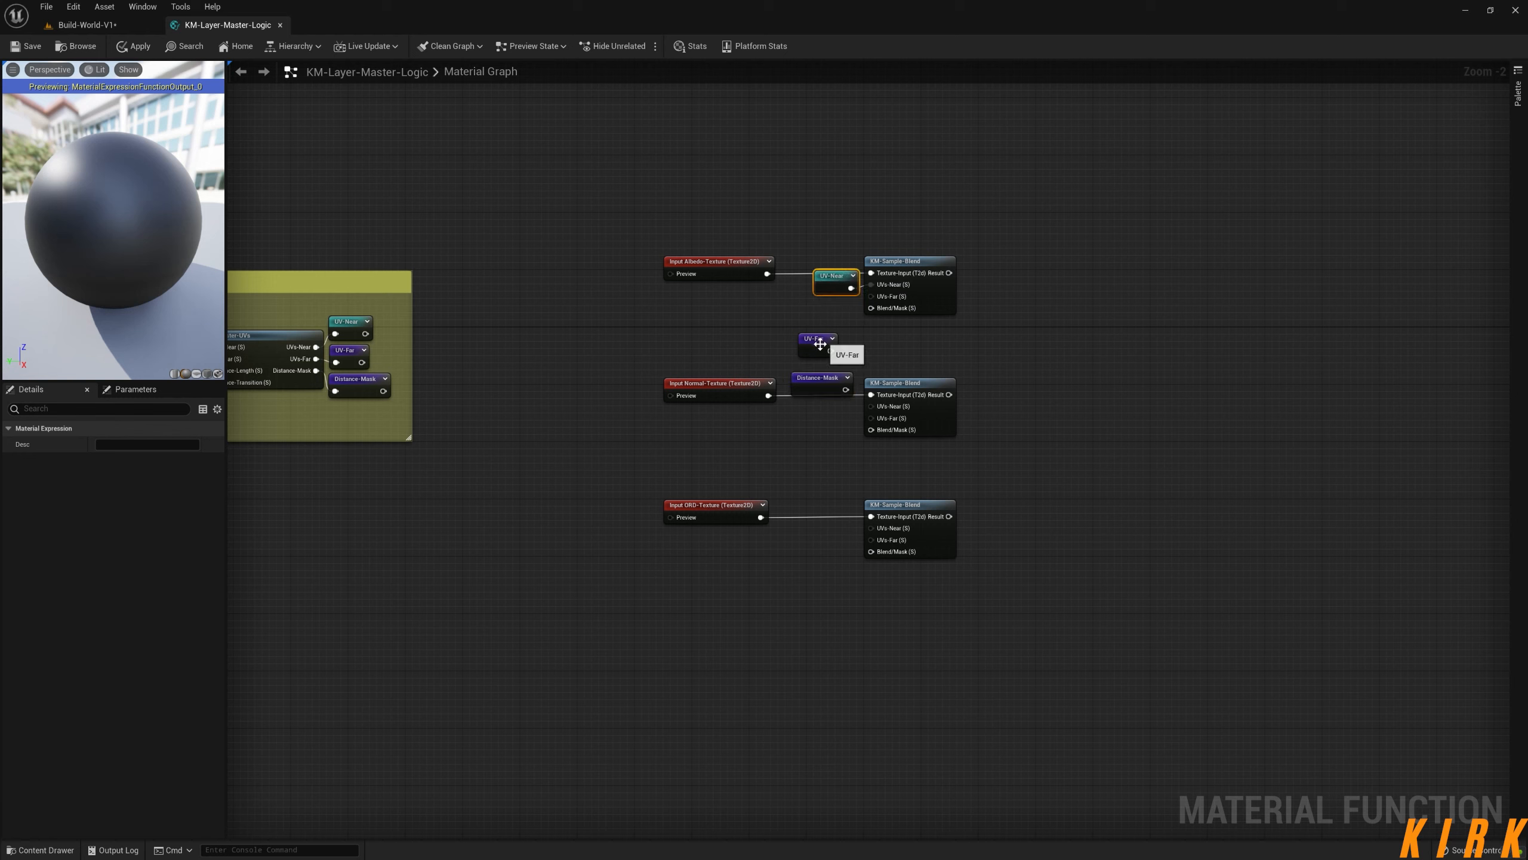
drag(830, 350, 874, 298)
drag(825, 344, 847, 316)
drag(845, 389, 878, 311)
drag(828, 392, 830, 348)
- Tidy the Albedo-Texture nodes into a compact cluster and enclose them in a comment titled Albedo
drag(897, 259, 896, 288)
drag(737, 261, 822, 248)
right_drag(837, 260, 834, 215)
drag(986, 127, 725, 298)
drag(823, 288, 825, 327)
key(c)
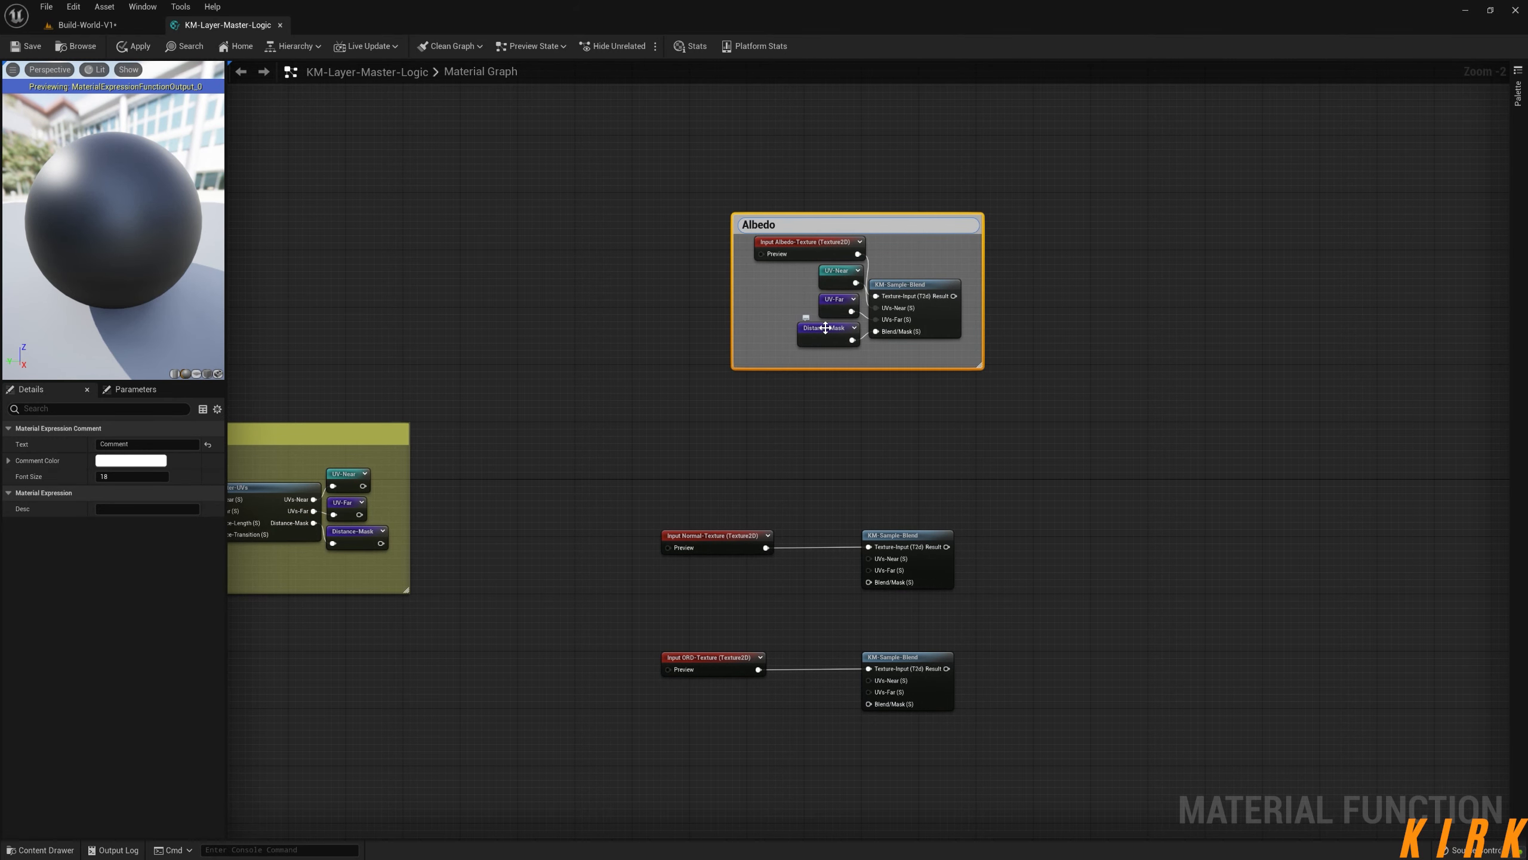
click(1215, 492)
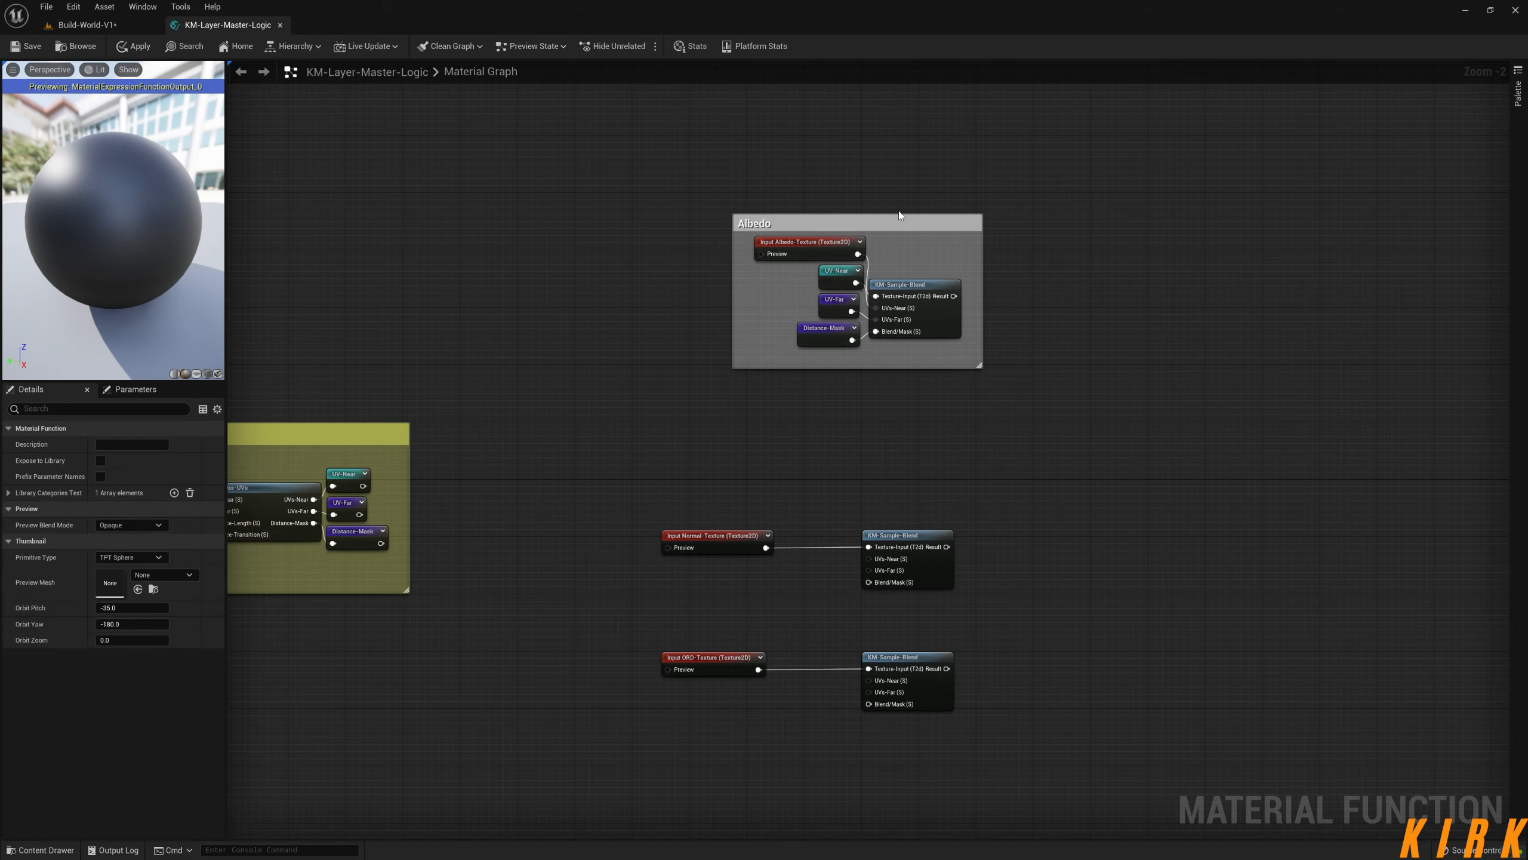
- Move the Albedo comment group farther up, away from the Normal-Texture nodes
drag(900, 216, 843, 161)
right_drag(1143, 364, 1067, 403)
click(902, 377)
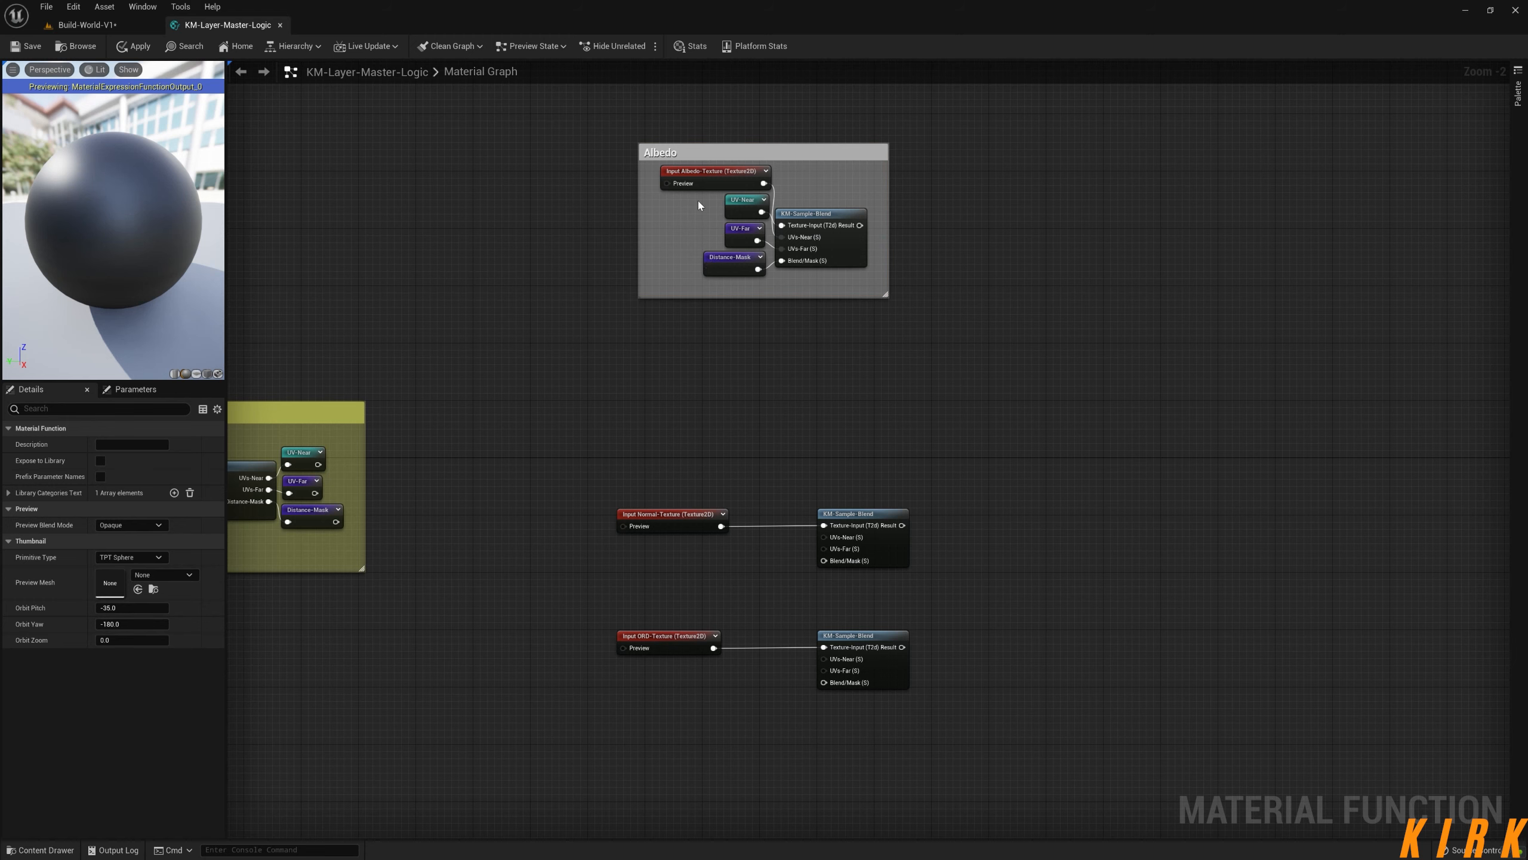
- Copy the UV-Near, UV-Far and Distance-Mask usages and paste one set each beside the Normal and ORD KM-Sample-Blend nodes
drag(748, 257, 752, 265)
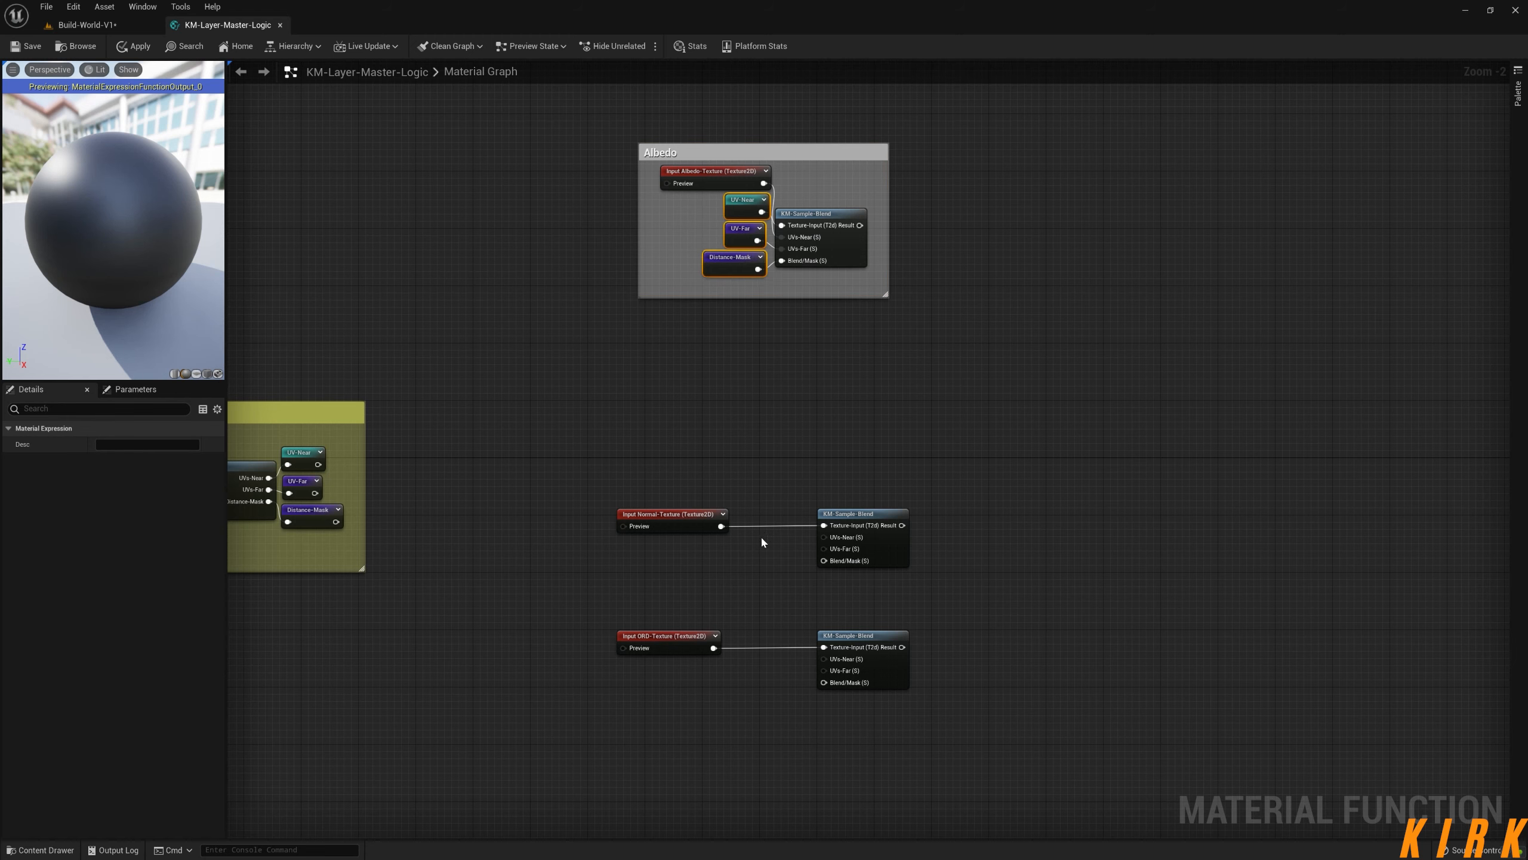
key(ctrl+v)
key(ctrl+v)
right_drag(1089, 625, 1038, 508)
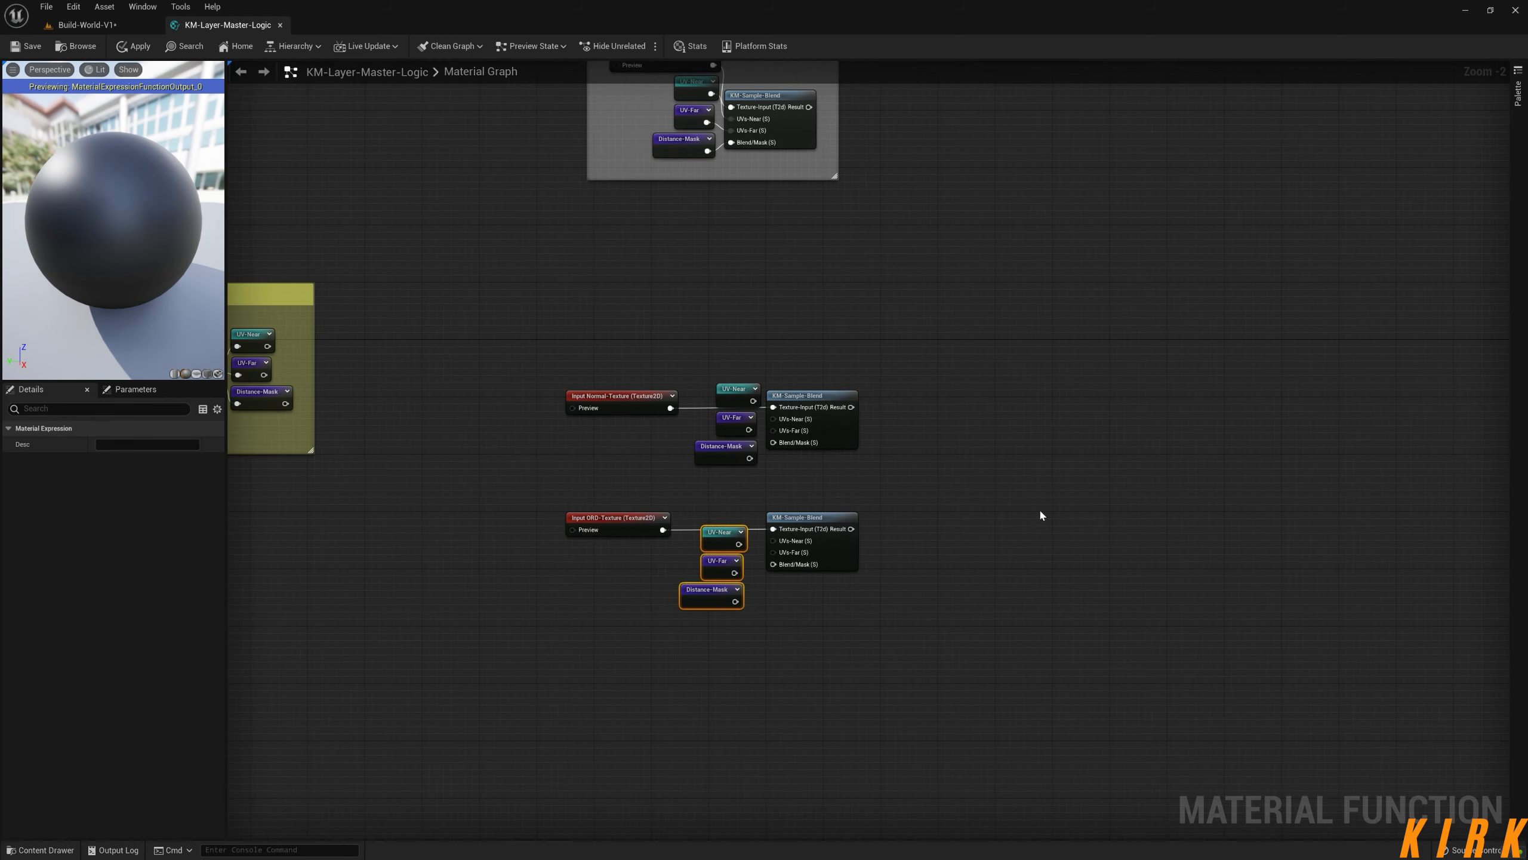
- Connect both pasted sets of reroute usages to the UVs-Near, UVs-Far and Blend/Mask inputs of the Normal and ORD sample blends
click(801, 458)
drag(750, 399, 773, 430)
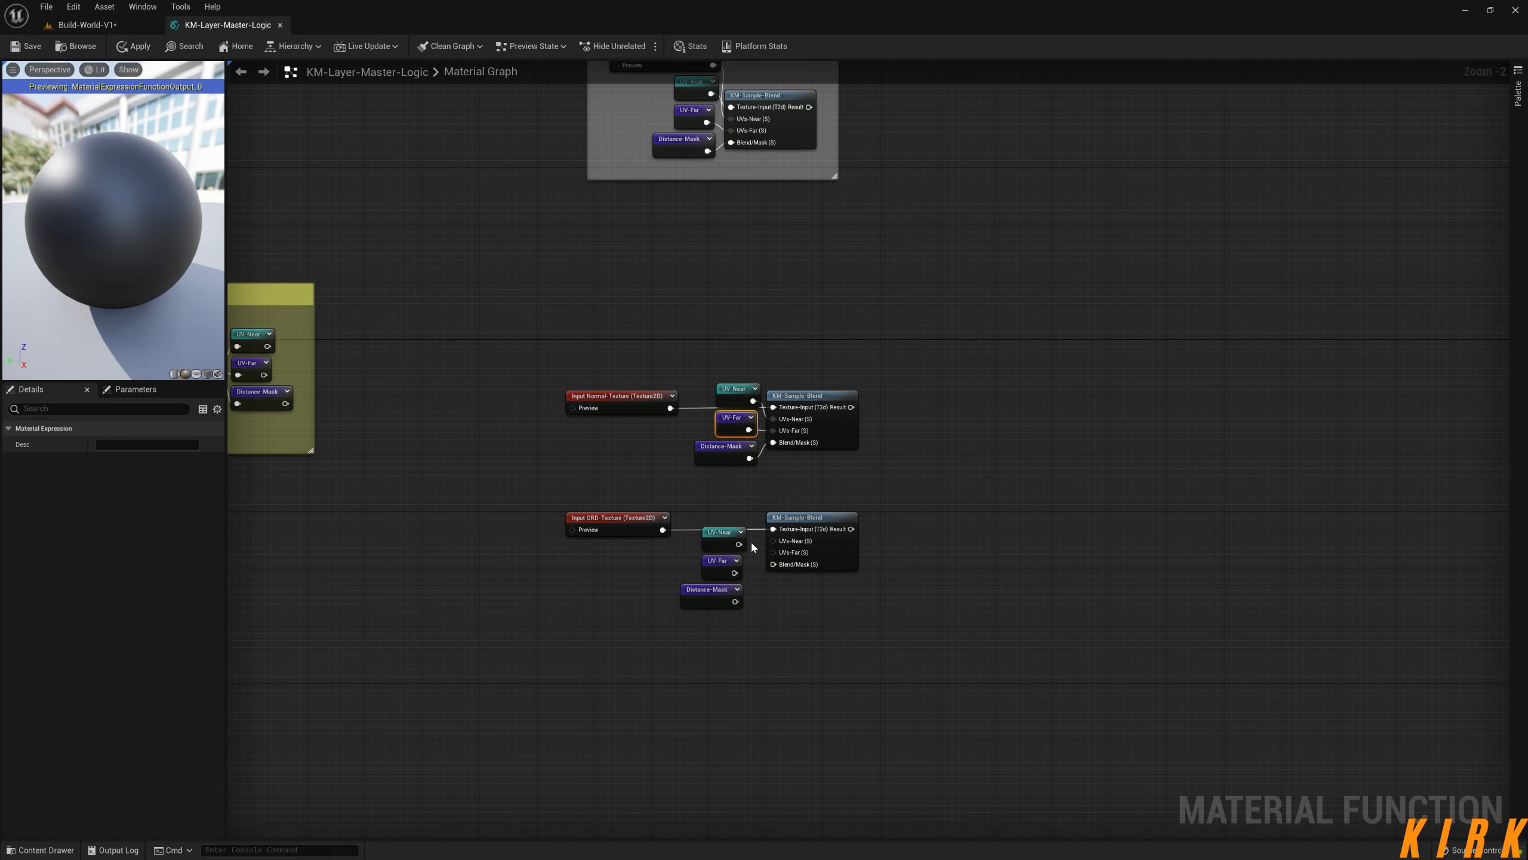
drag(739, 544, 773, 552)
drag(736, 601, 773, 564)
- Tidy the Normal-Texture nodes, enclose them in a comment titled Normal and place them between the Albedo and ORD nodes
right_drag(635, 402, 647, 437)
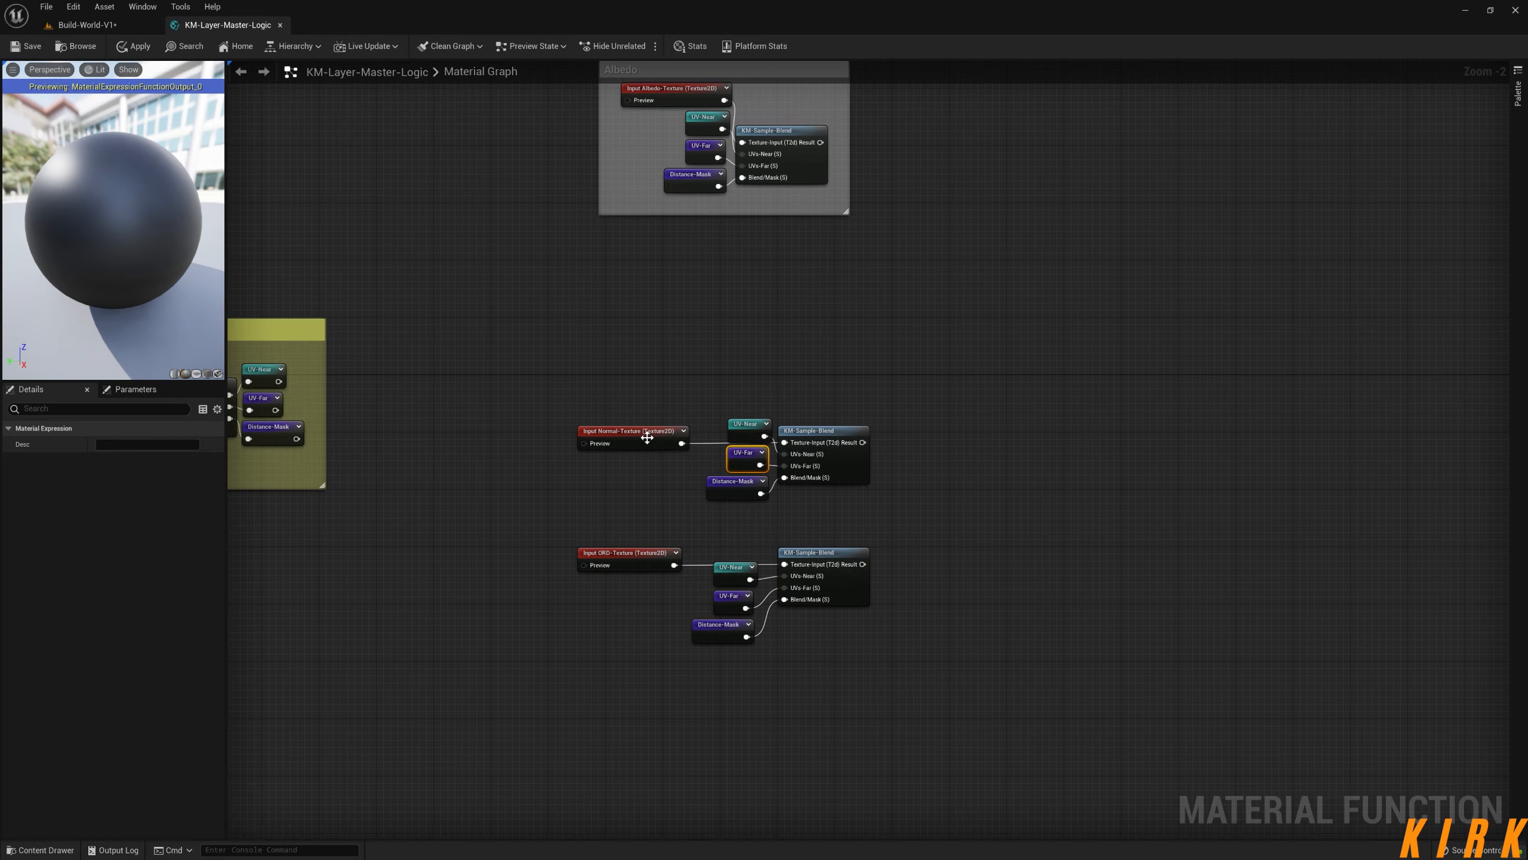
drag(647, 437, 734, 400)
drag(895, 358, 701, 506)
drag(734, 488, 705, 409)
key(c)
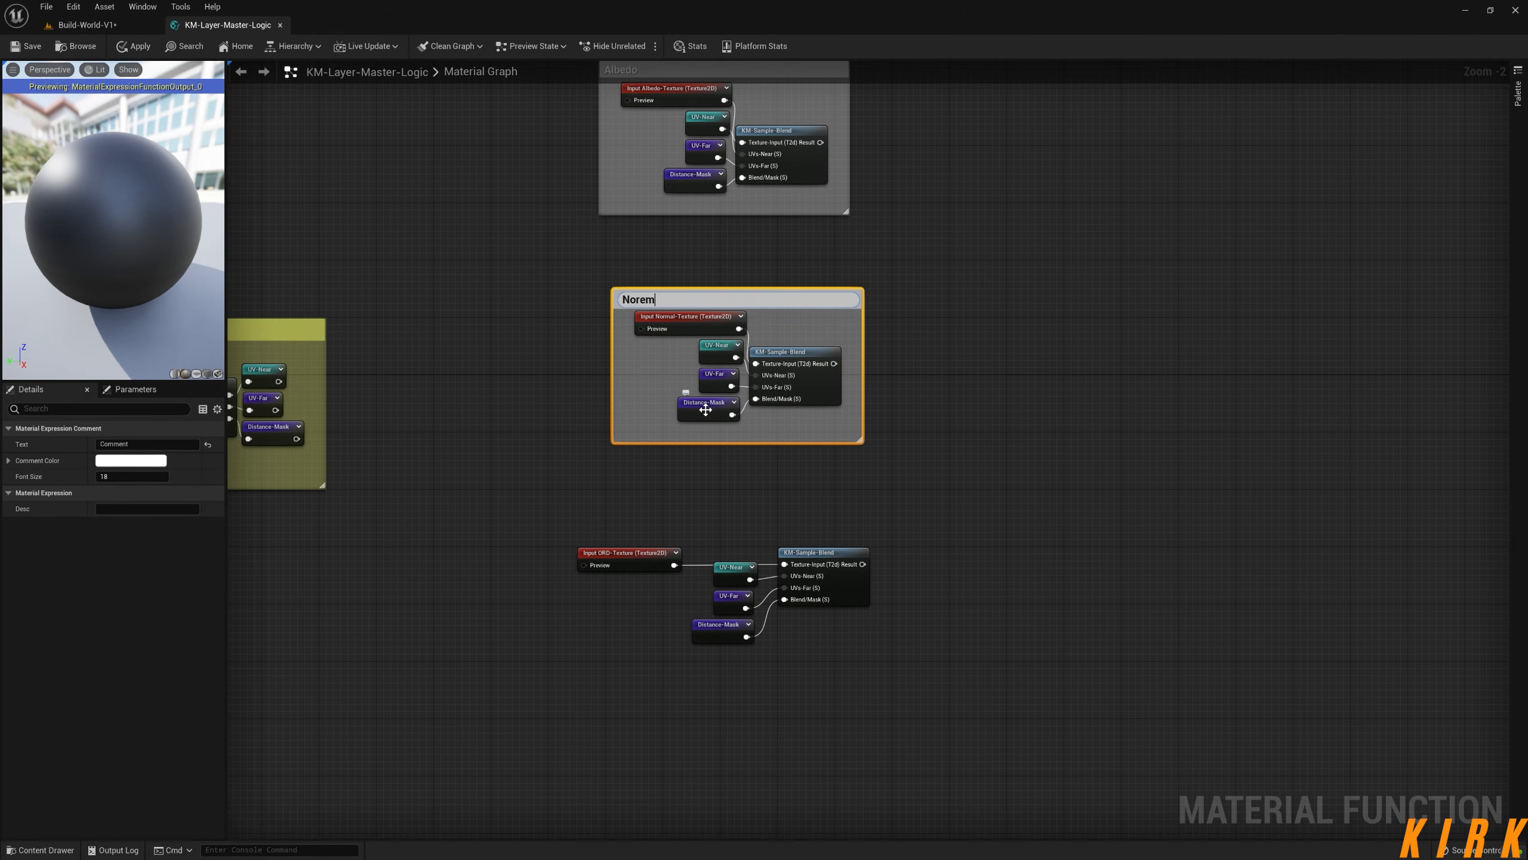
- Move the ORD-Texture input closer to its sample blend and enclose the ORD nodes in a comment titled ORD
drag(884, 511, 353, 703)
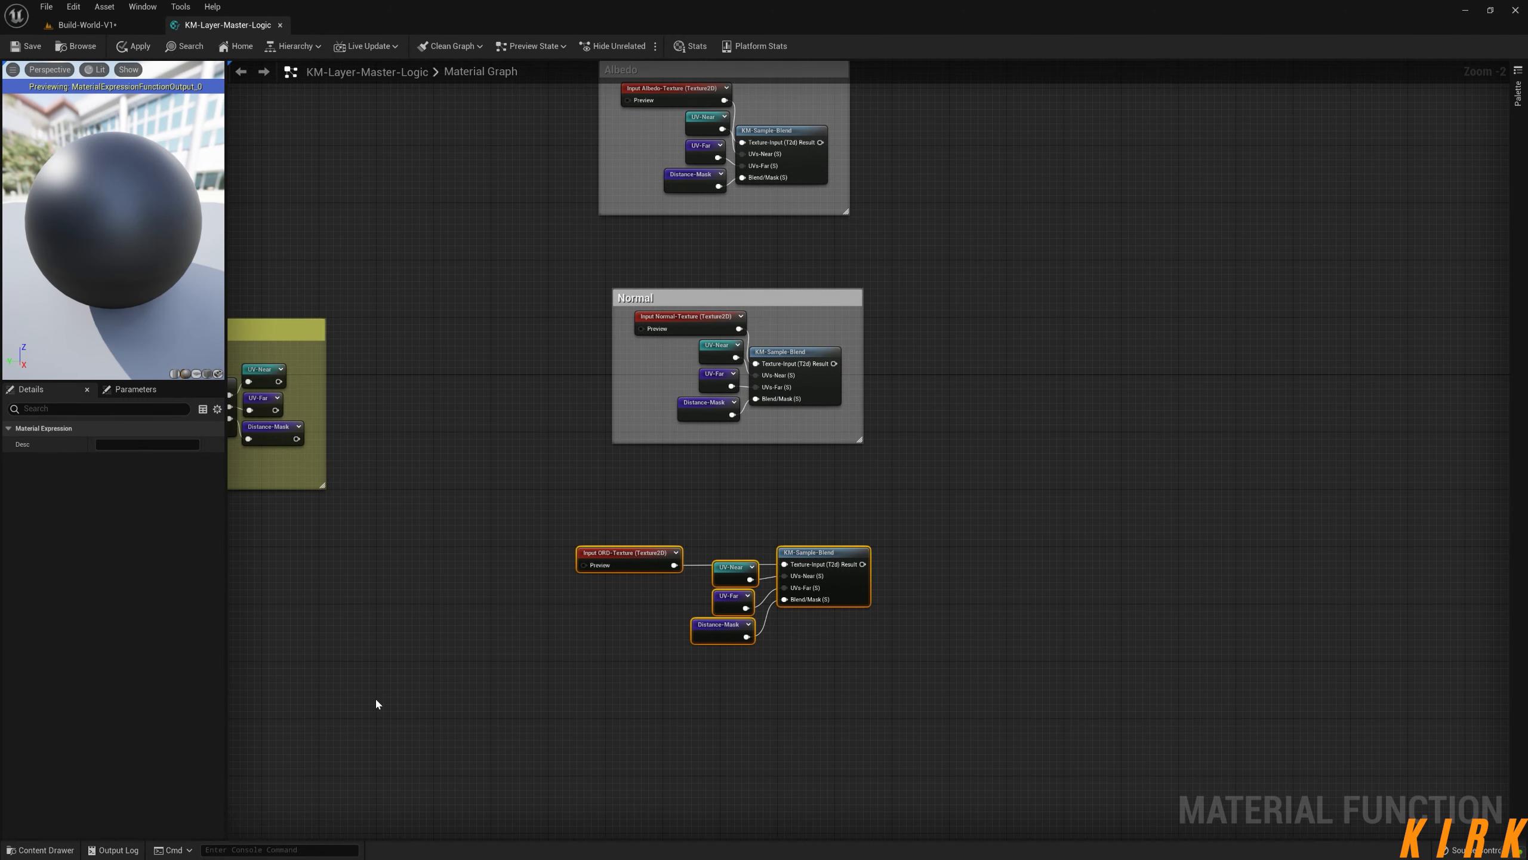
click(375, 698)
drag(636, 558, 714, 536)
drag(854, 505, 572, 638)
text(cORD)
key(Return)
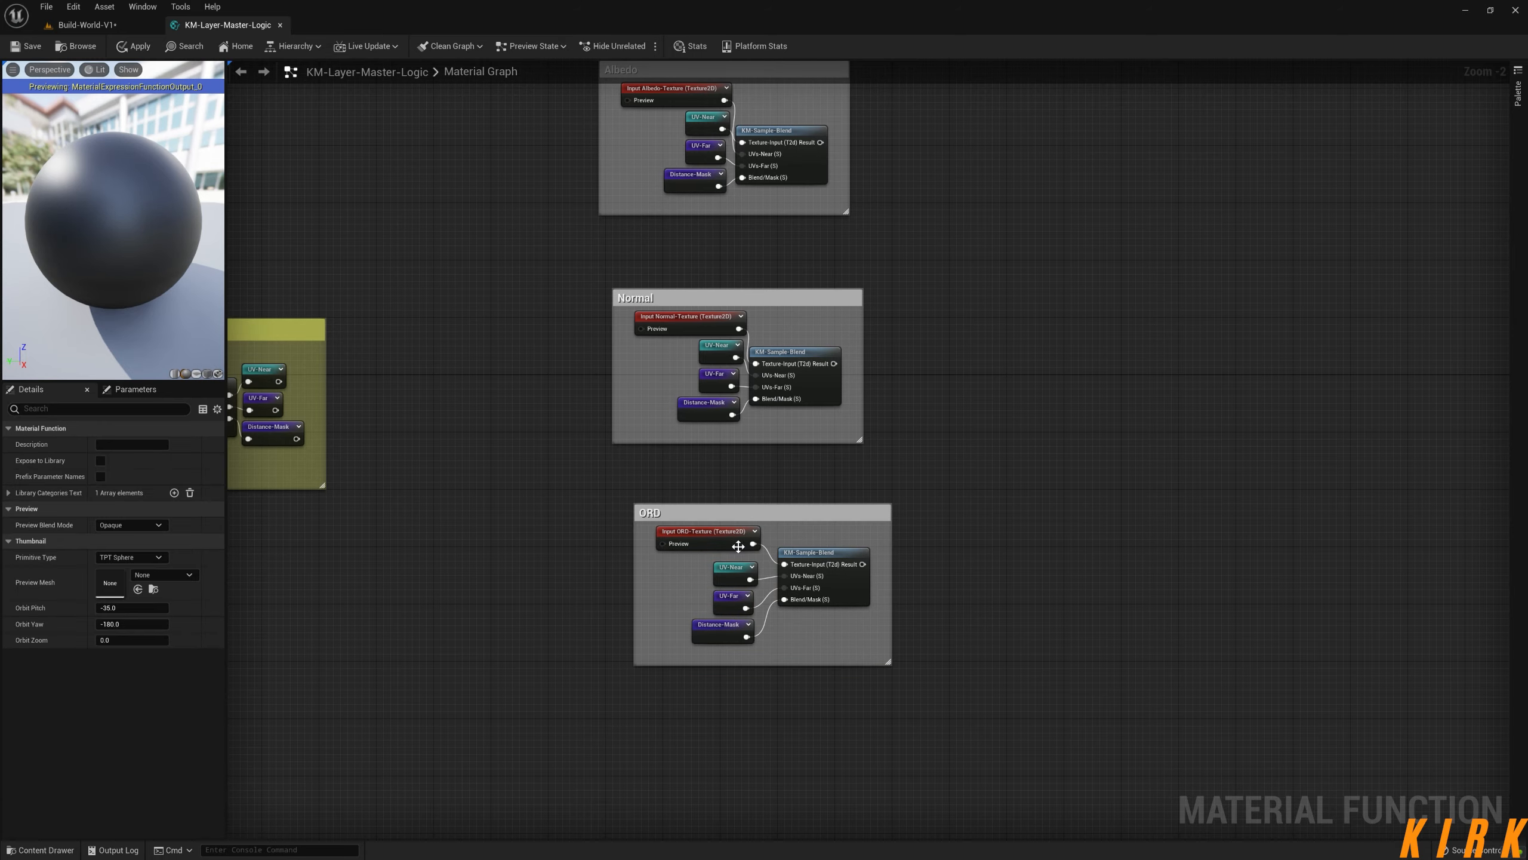
- Align the Albedo, Normal and ORD comments in a column and move SetMaterialAttributes with the output node closer to them
right_drag(968, 422, 946, 480)
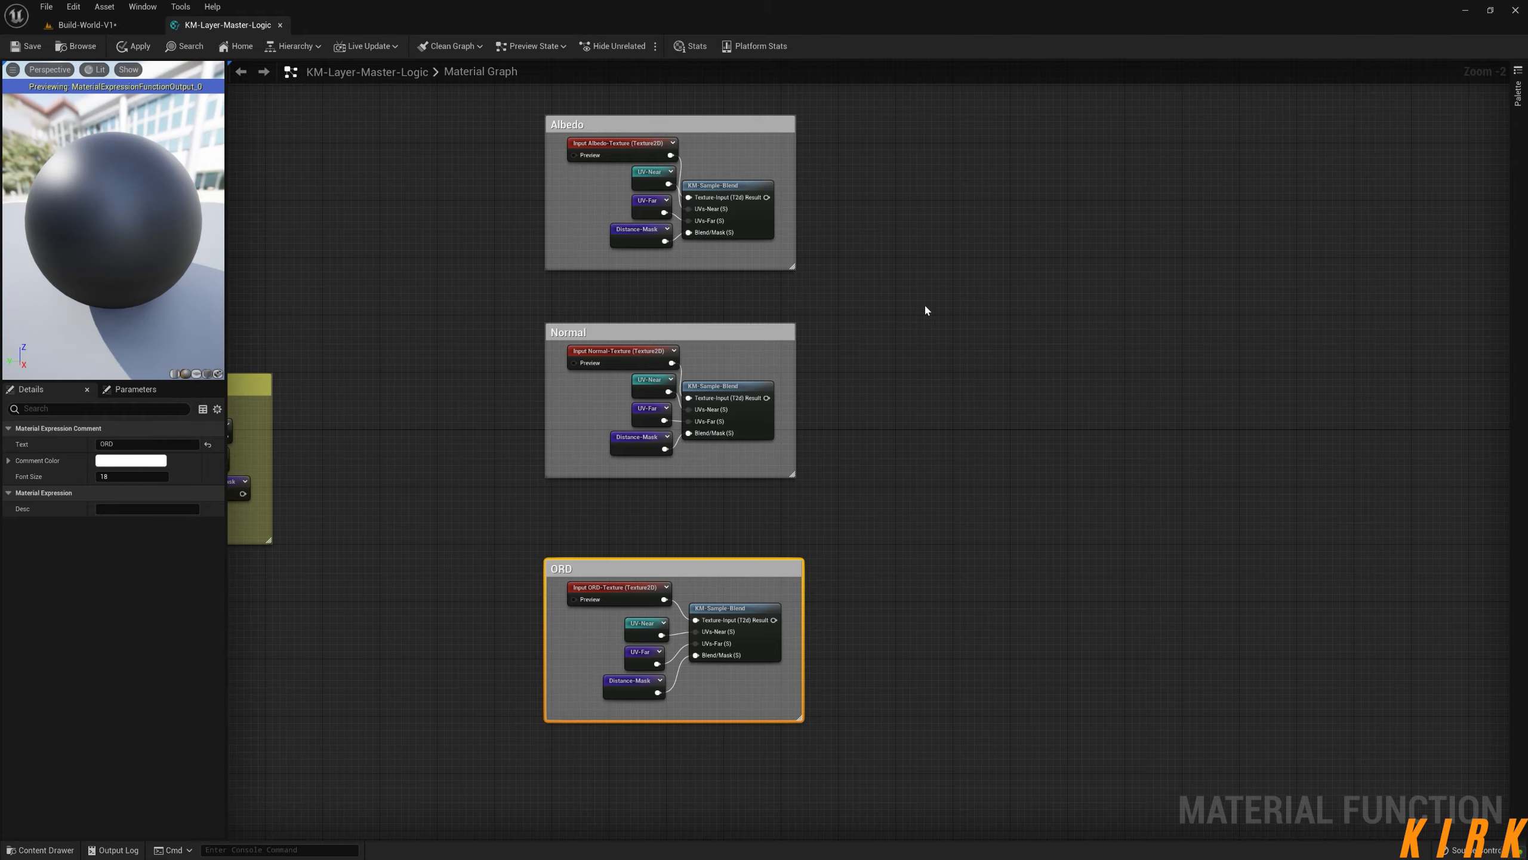
right_drag(925, 309, 574, 460)
click(1364, 471)
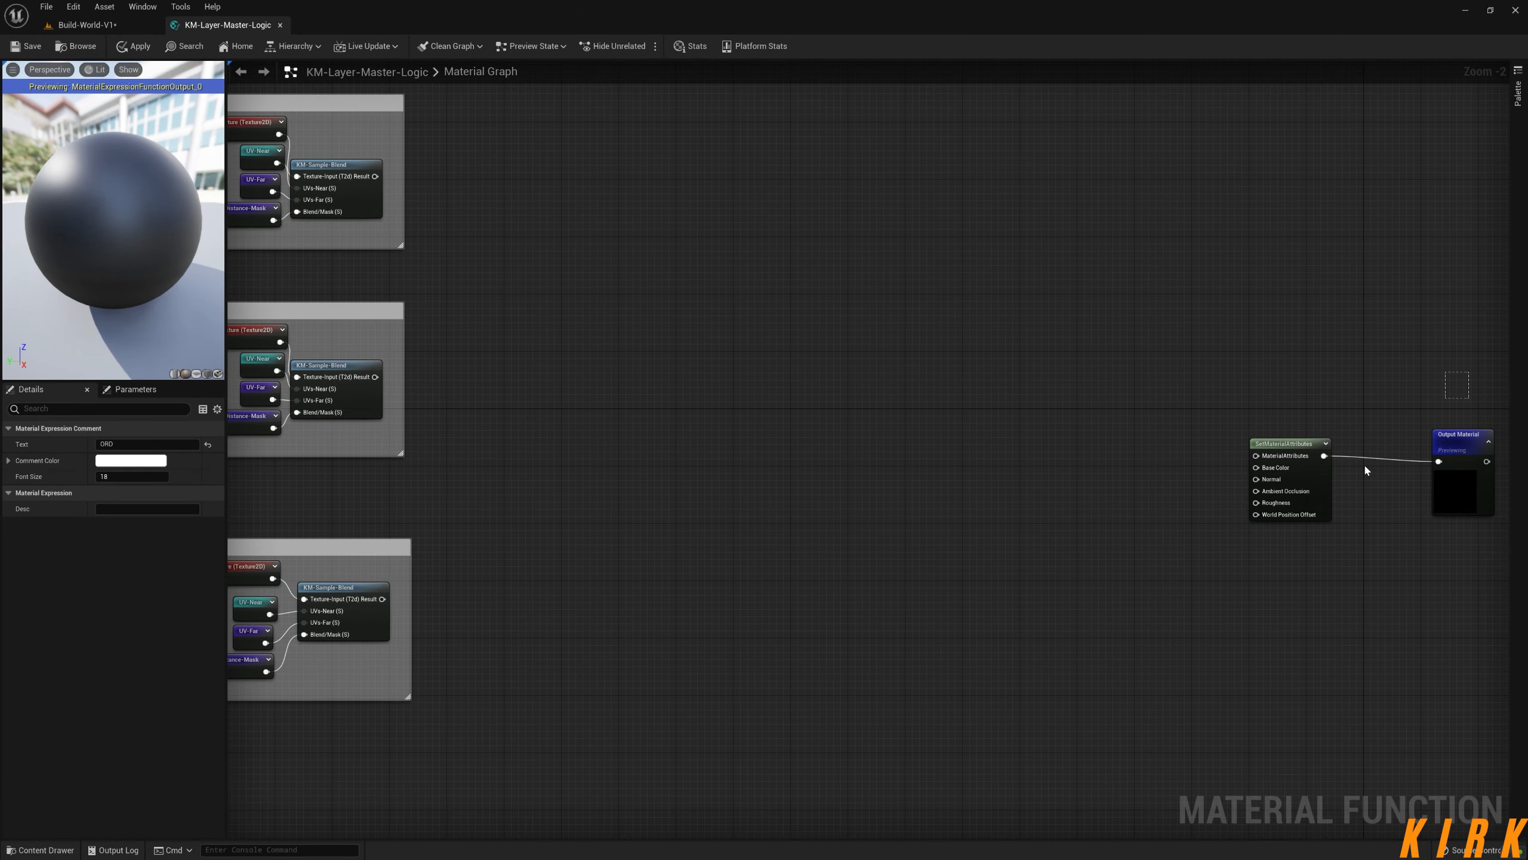
drag(1365, 470, 1244, 516)
drag(1285, 442, 1192, 320)
right_drag(798, 390, 989, 400)
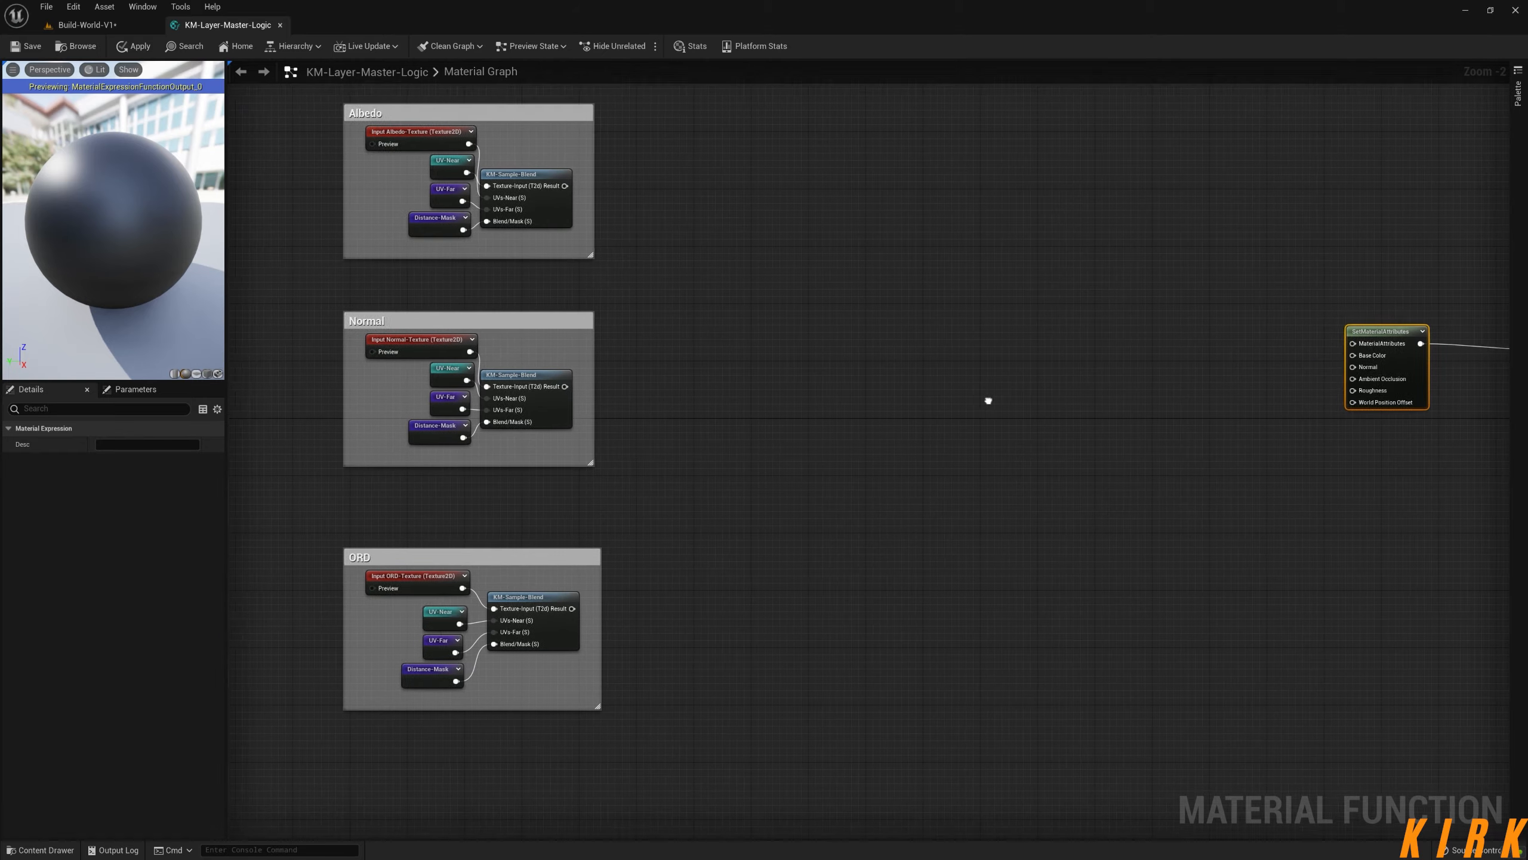
- Add a BreakOutFloat3Components node fed by the ORD KM-Sample-Blend result
right_drag(887, 482, 880, 361)
right_drag(719, 515, 741, 489)
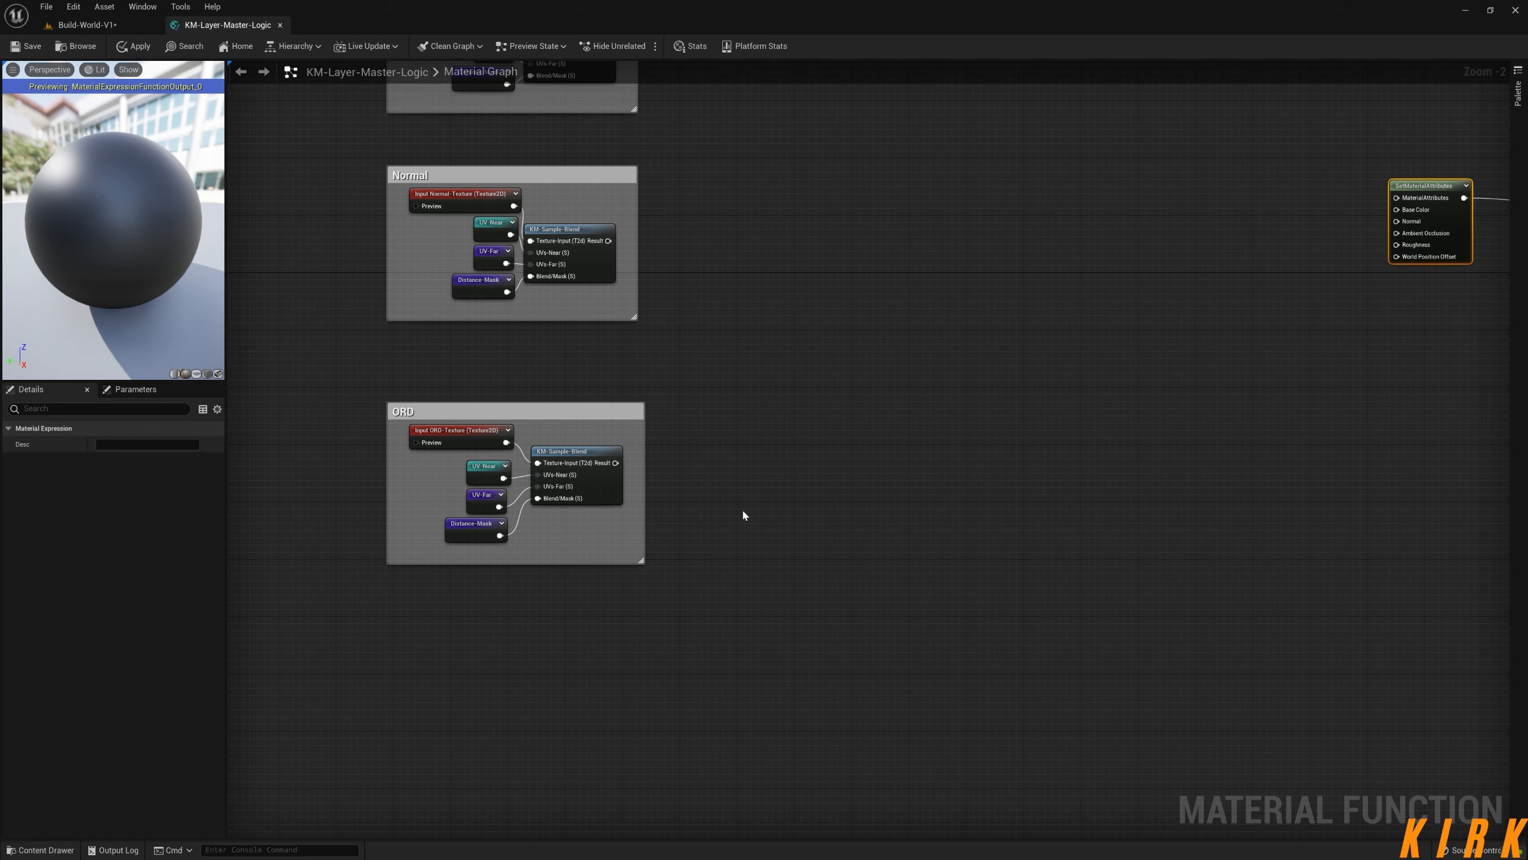
mouse_move(616, 462)
mouse_down()
mouse_move(715, 491)
mouse_move(949, 353)
mouse_move(953, 333)
mouse_move(674, 473)
mouse_move(625, 482)
mouse_move(592, 463)
mouse_up()
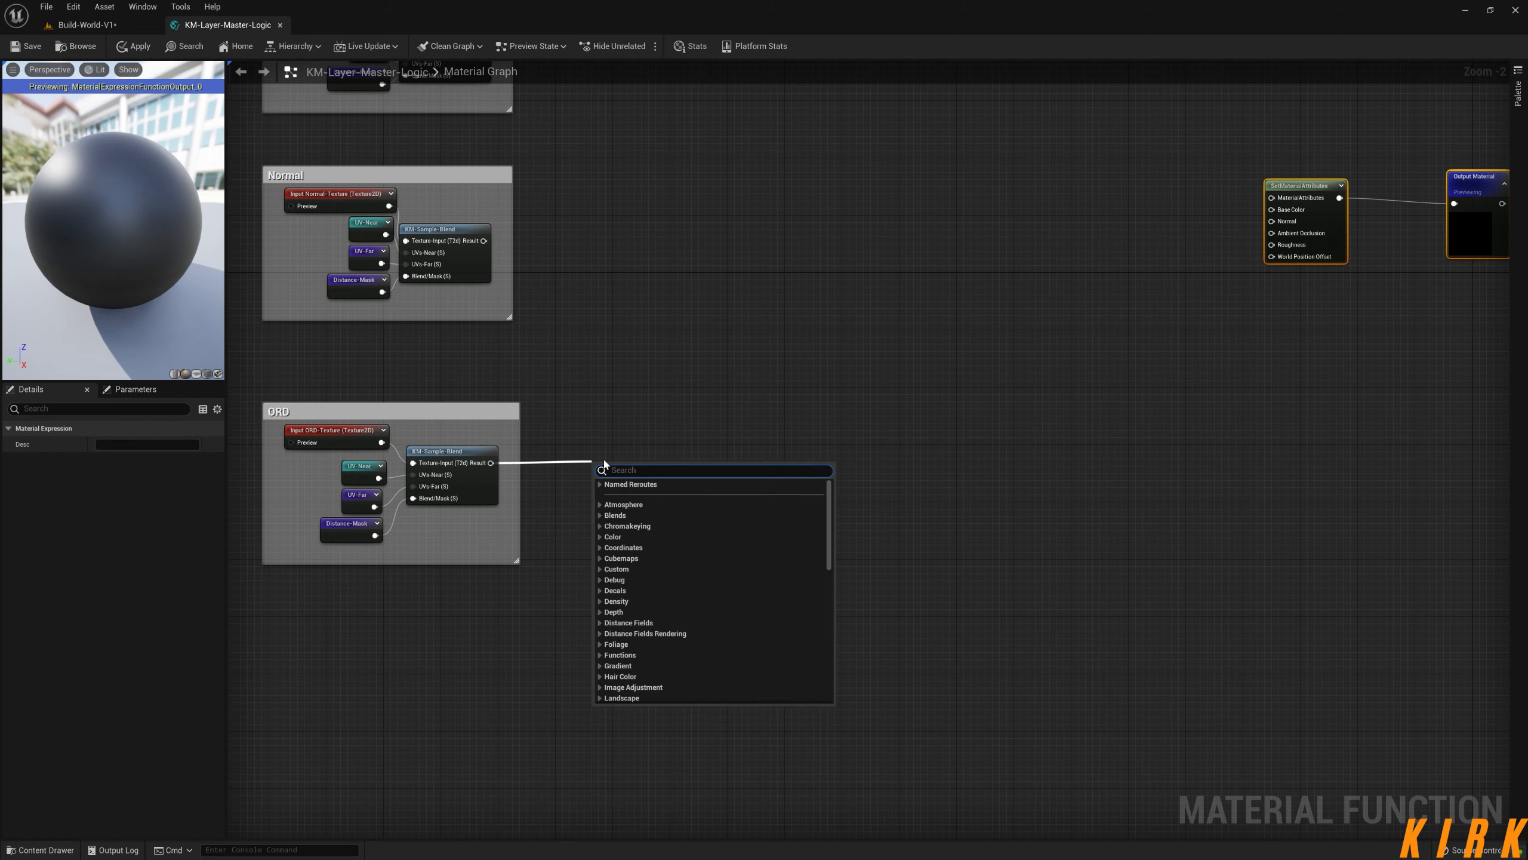
text(brea)
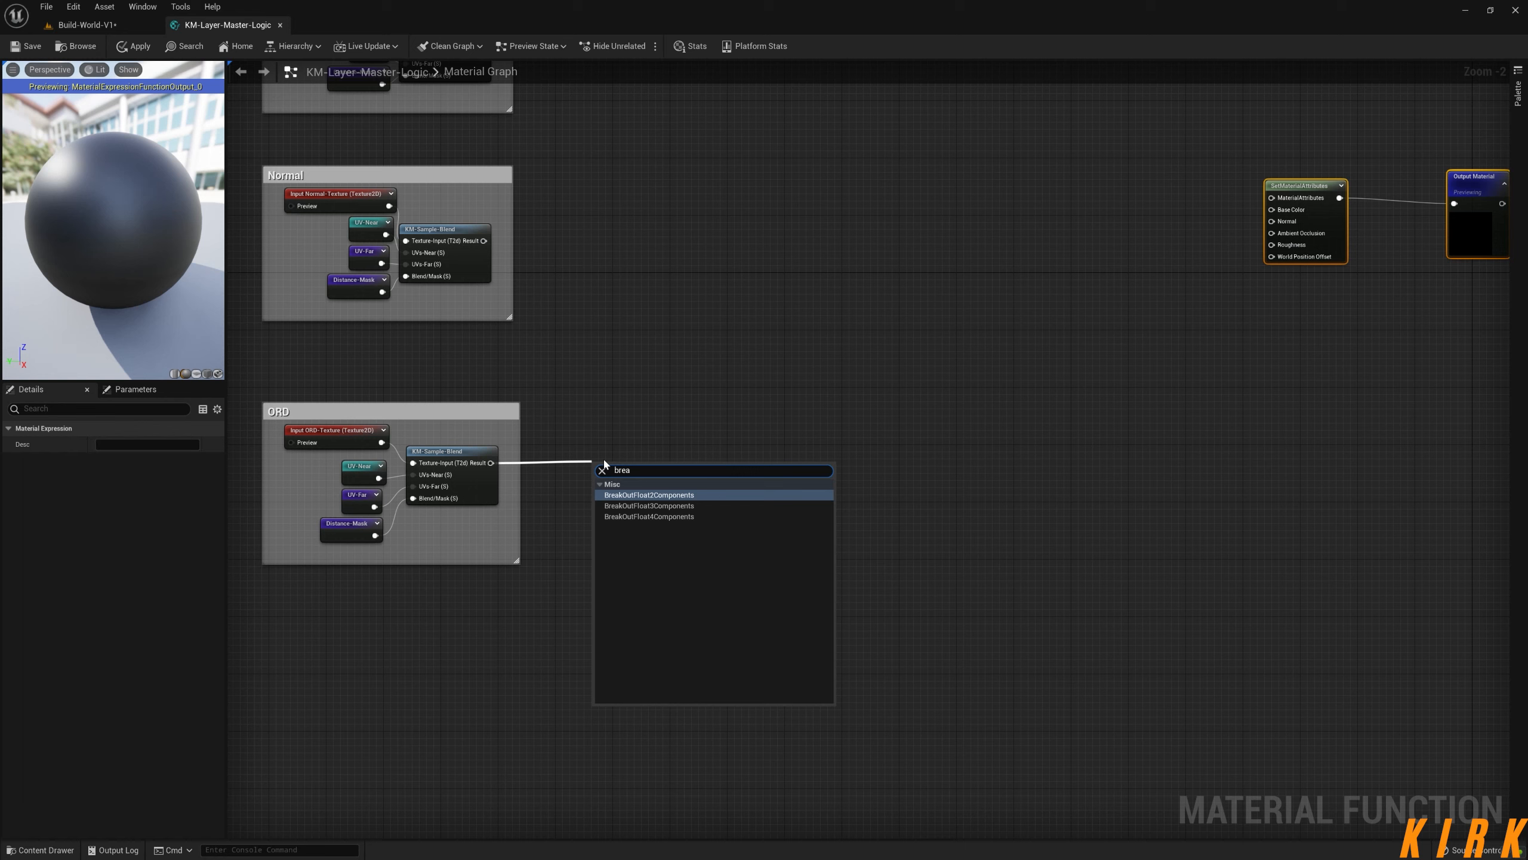
key(Down)
key(Return)
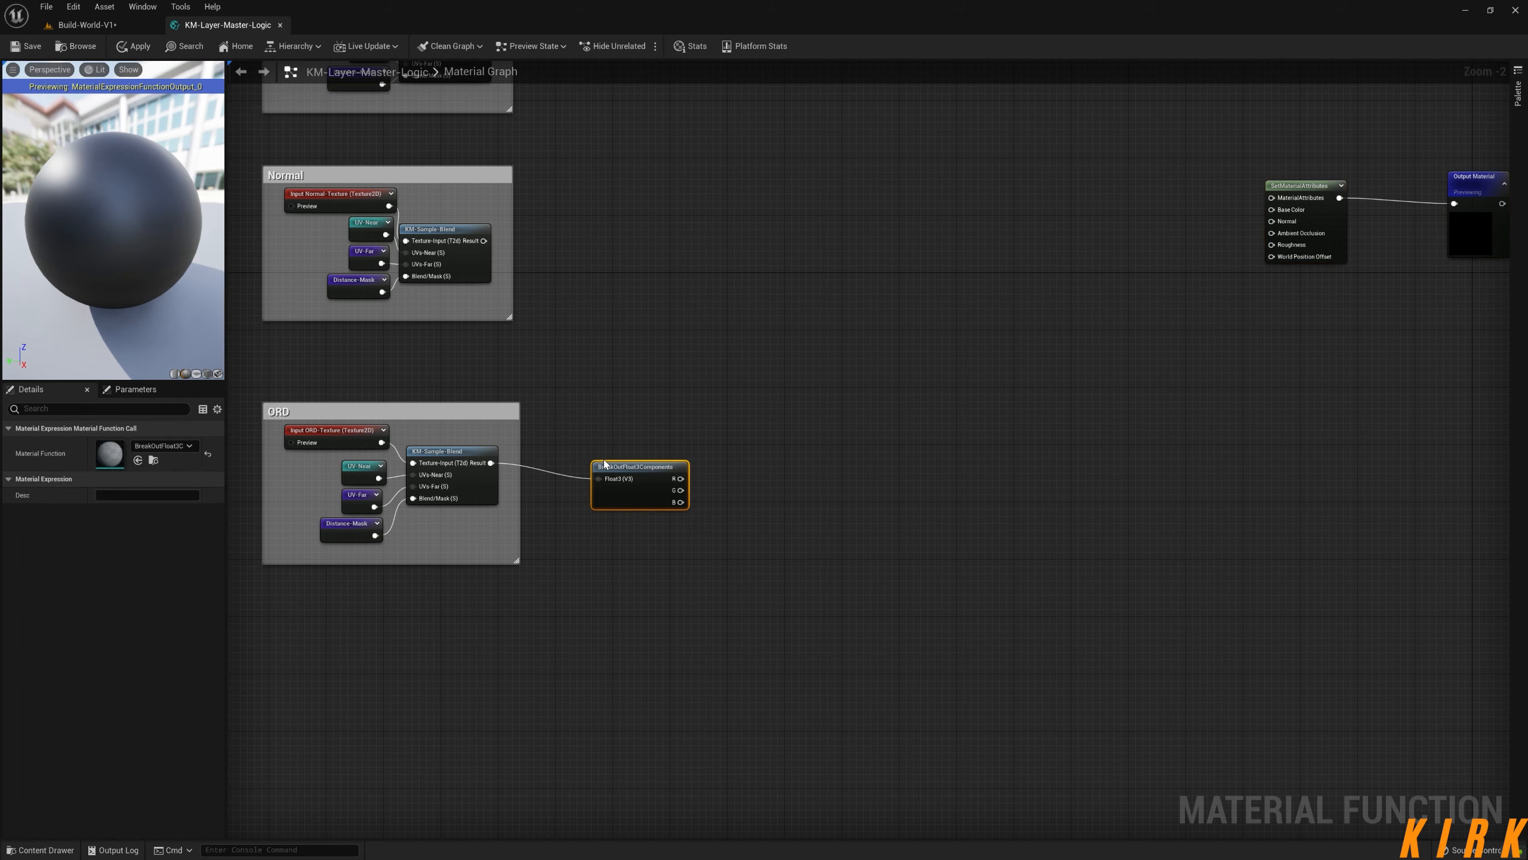
- Fit BreakOutFloat3Components inside the ORD comment and connect its R output to Ambient Occlusion and its G output to Roughness
drag(519, 445, 1271, 232)
click(666, 463)
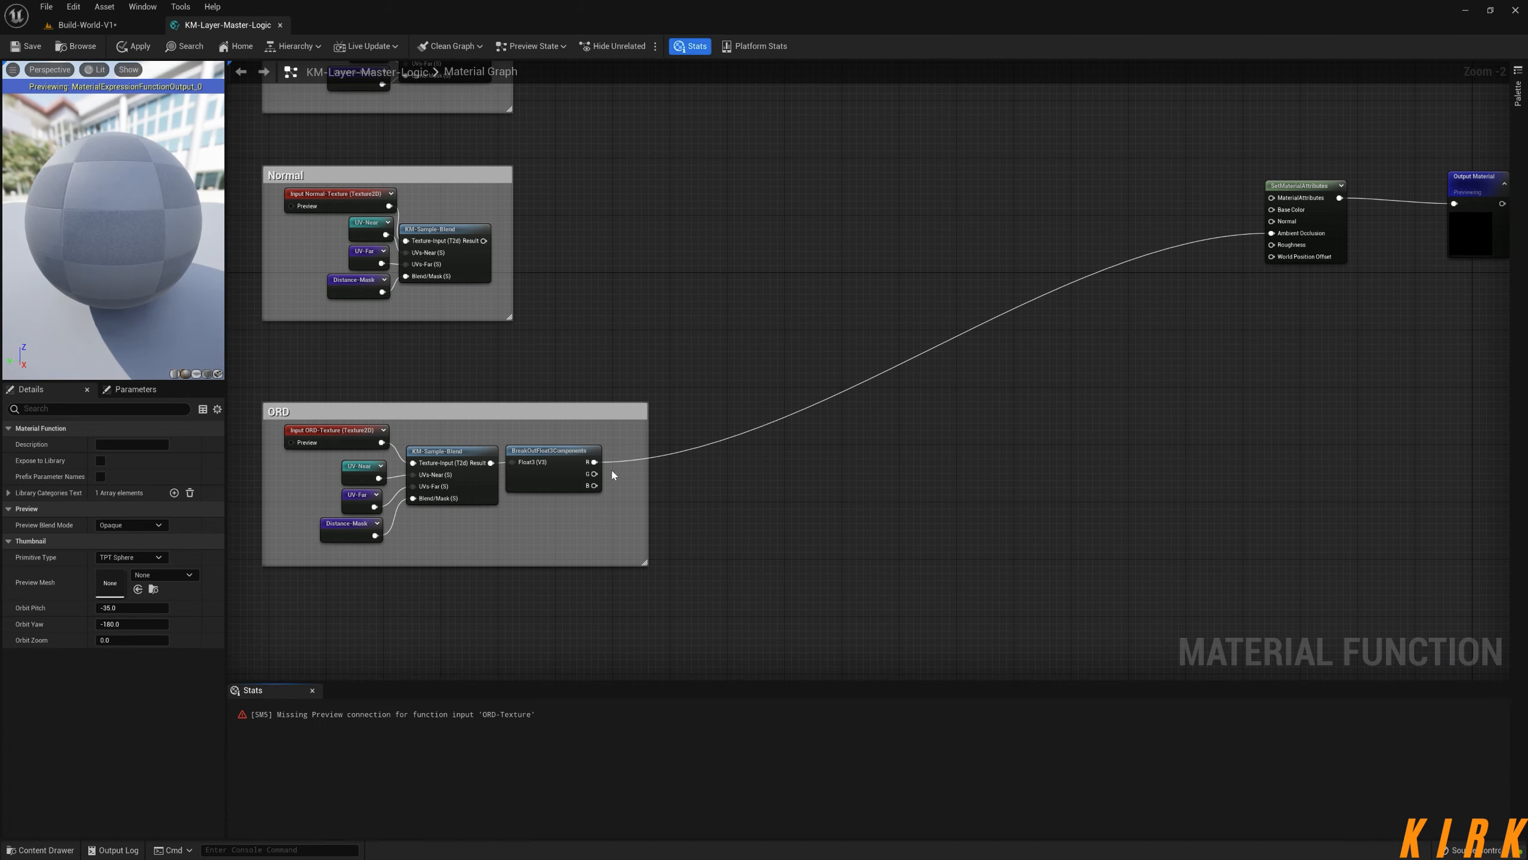
drag(594, 474, 1177, 337)
drag(1270, 245, 1271, 244)
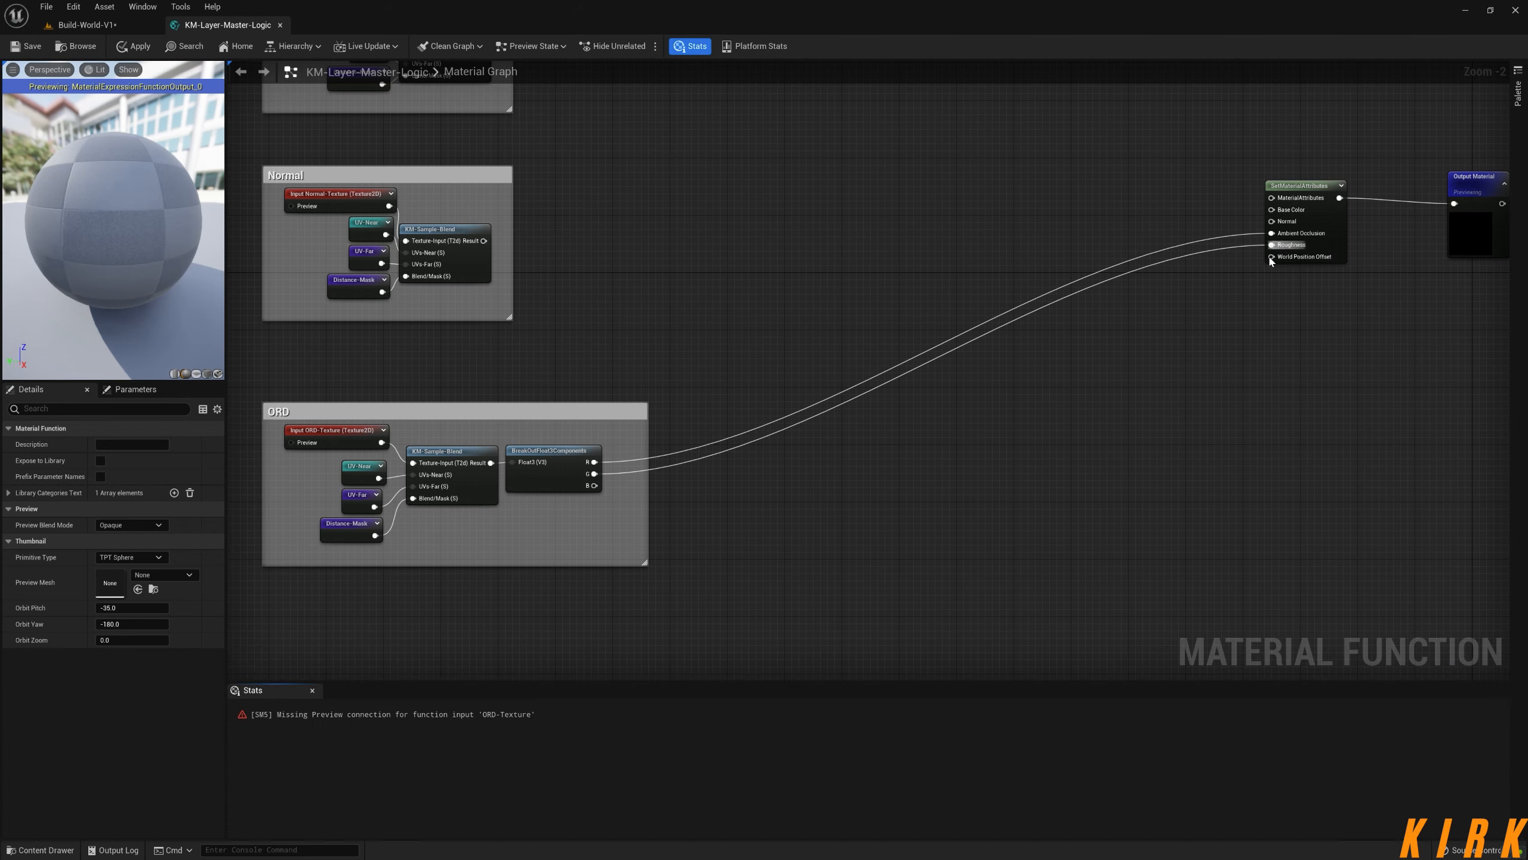
- Connect the B output of BreakOutFloat3Components to World Position Offset, routing the wire through a reroute point below SetMaterialAttributes
drag(594, 485, 1238, 488)
double_click(1225, 261)
click(1328, 459)
right_drag(1341, 444, 1294, 466)
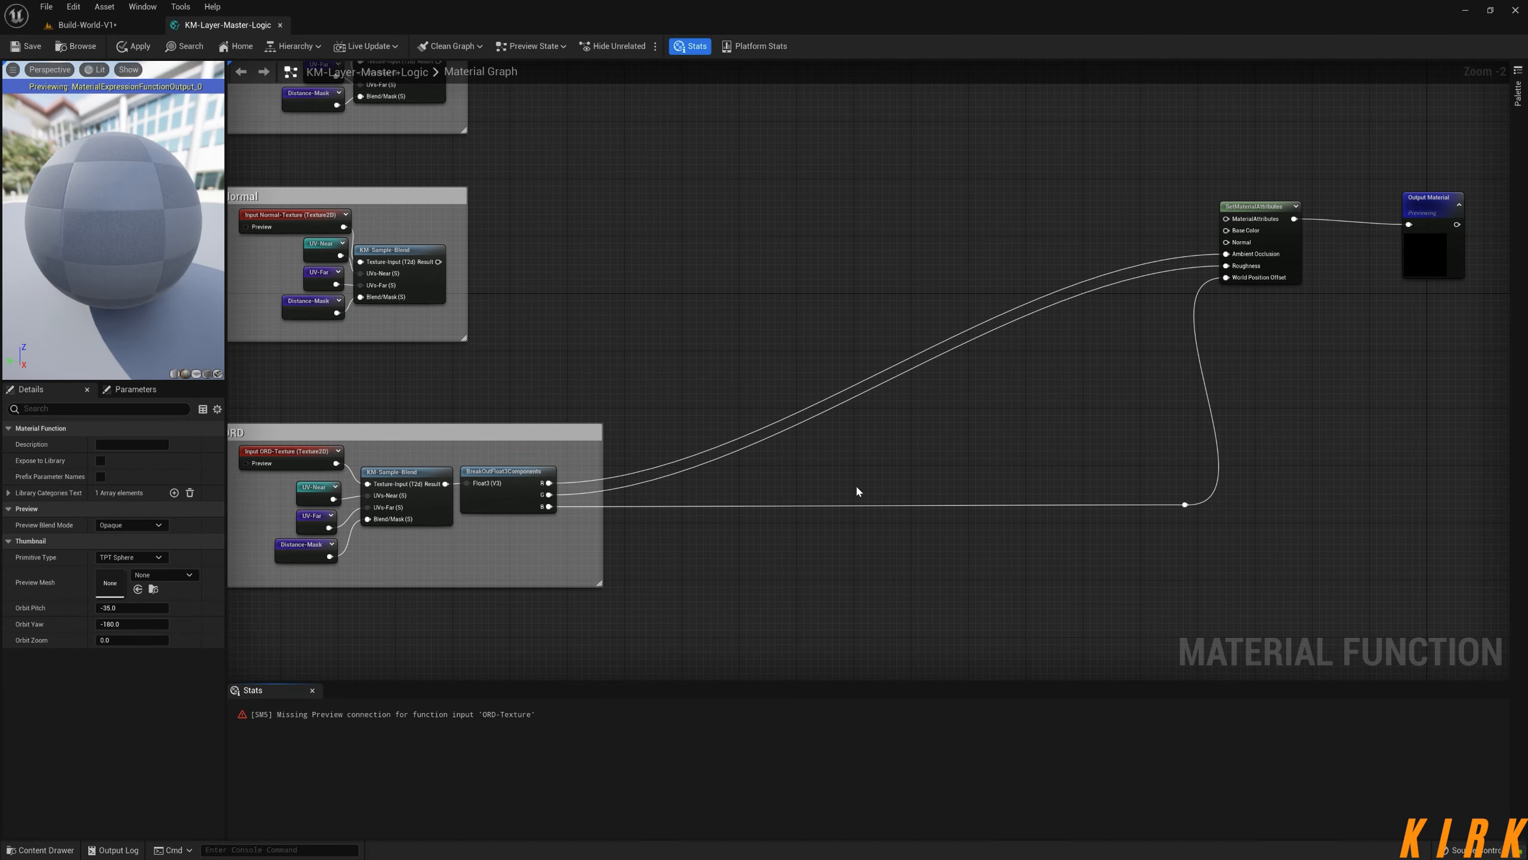
- Add a Lerp node between the ORD comment and SetMaterialAttributes and connect the ORD G output to its Alpha
click(883, 464)
drag(913, 475, 978, 451)
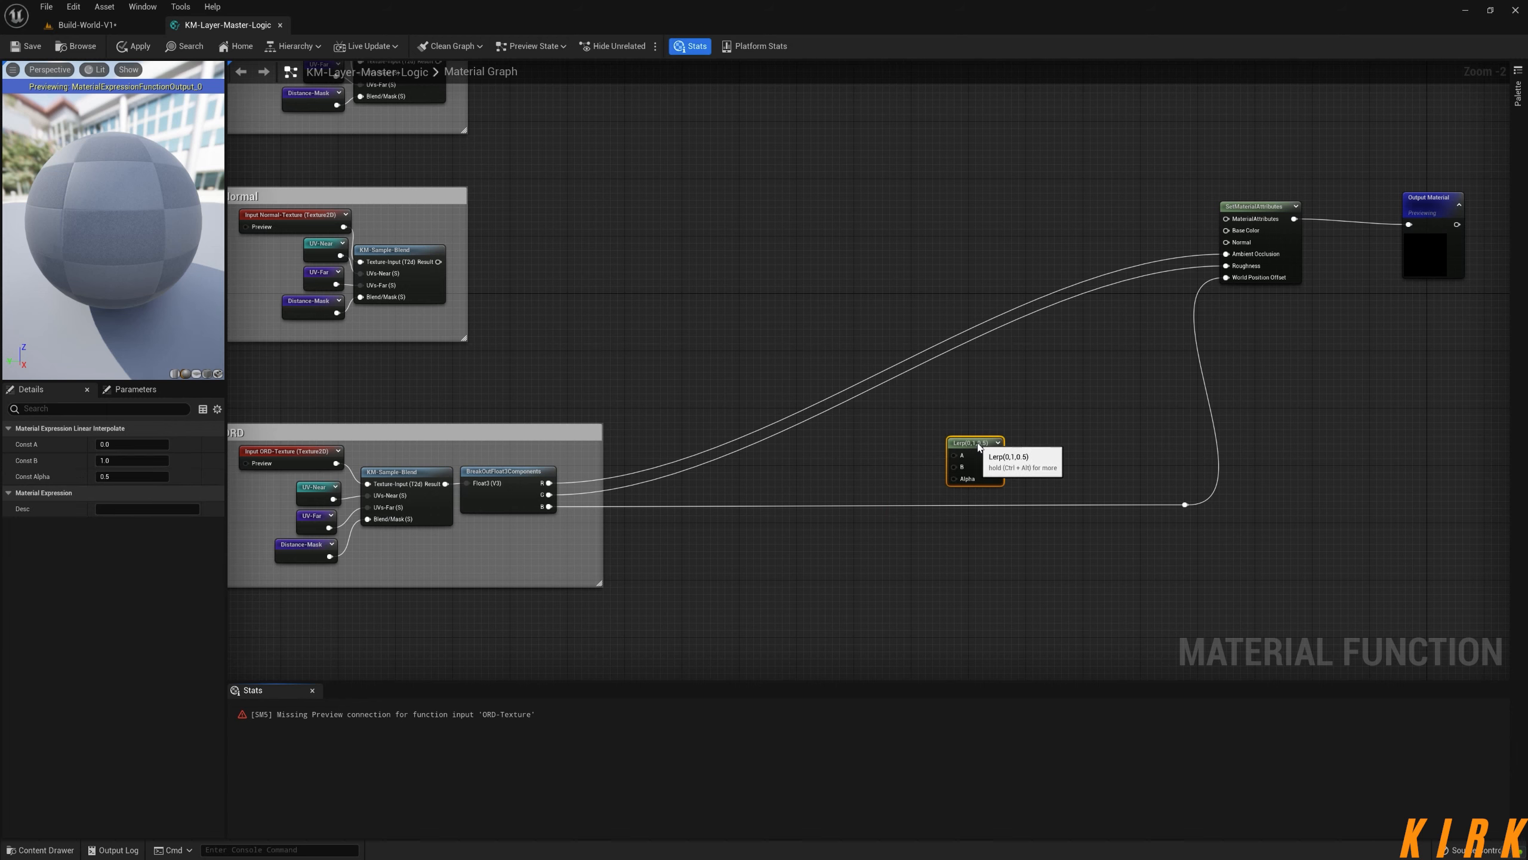
drag(545, 495, 899, 431)
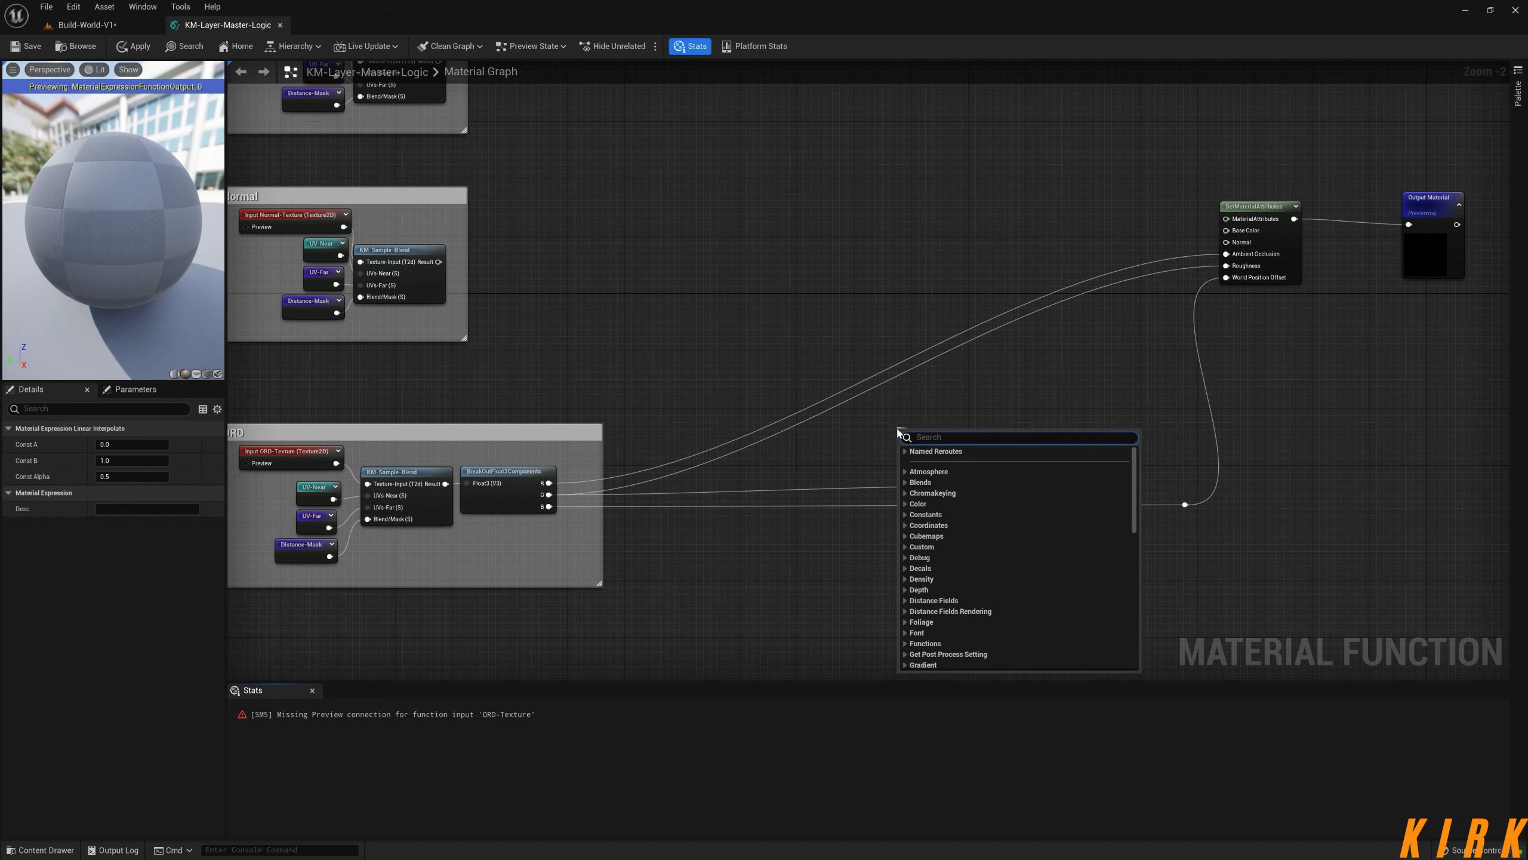
- Add a scalar function input named Layer-Roughness-Max on the Lerp's A input and collapse its preview
text(inpu)
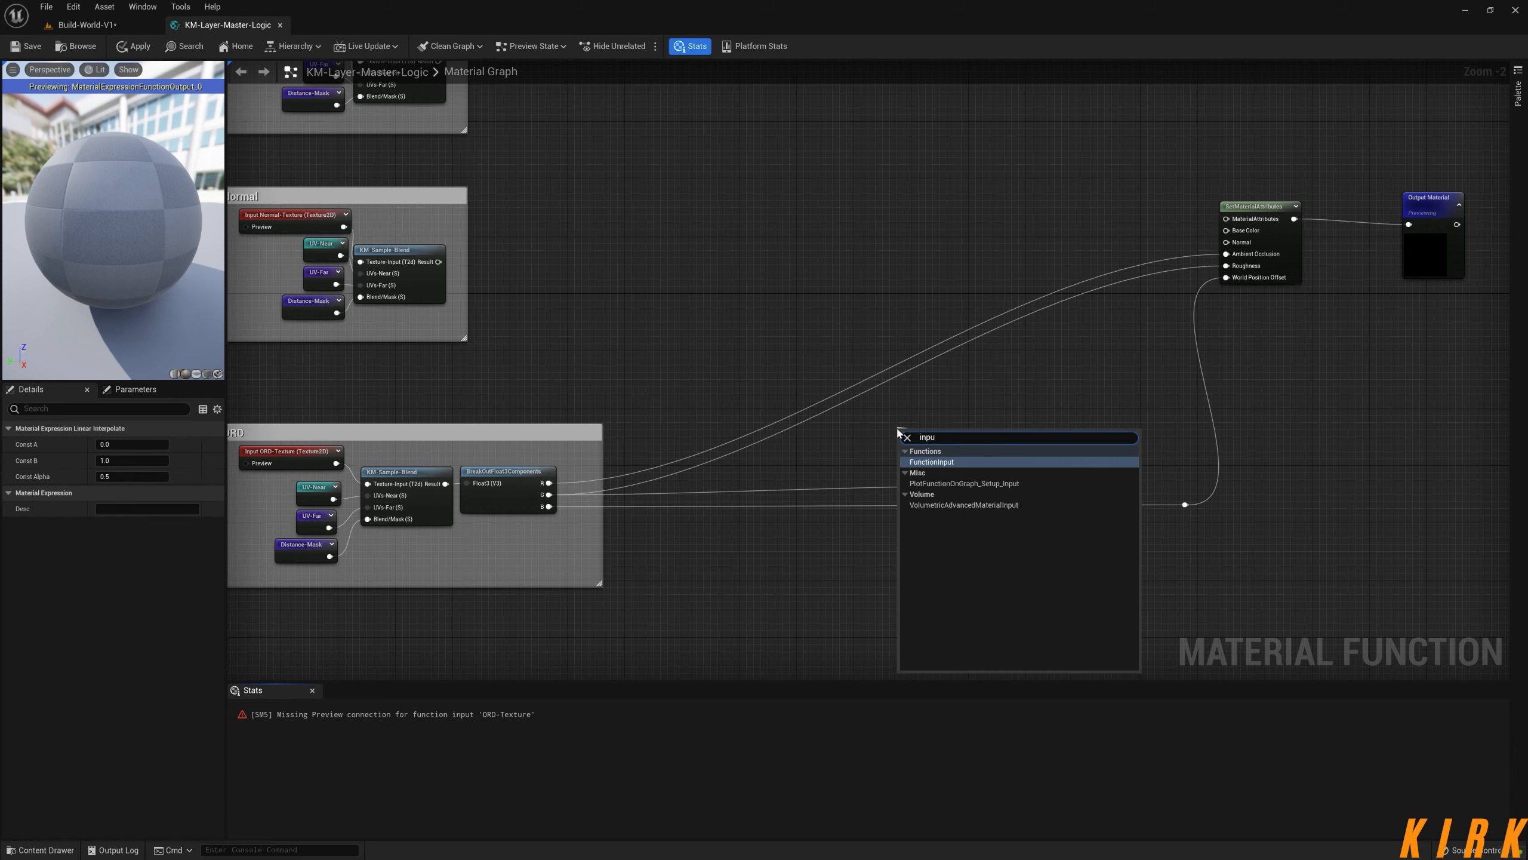
key(Return)
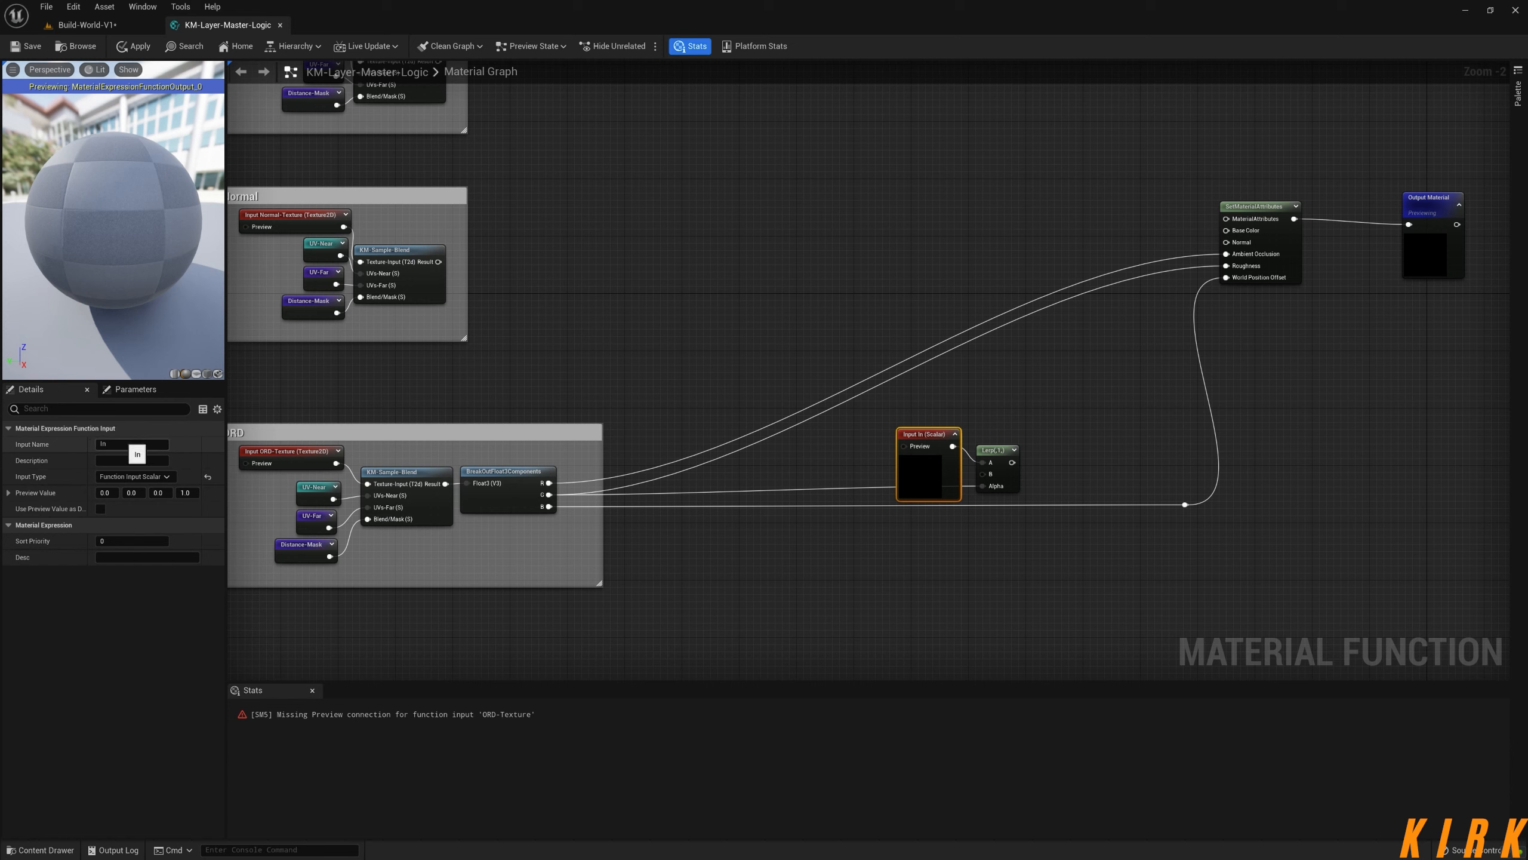
click(130, 444)
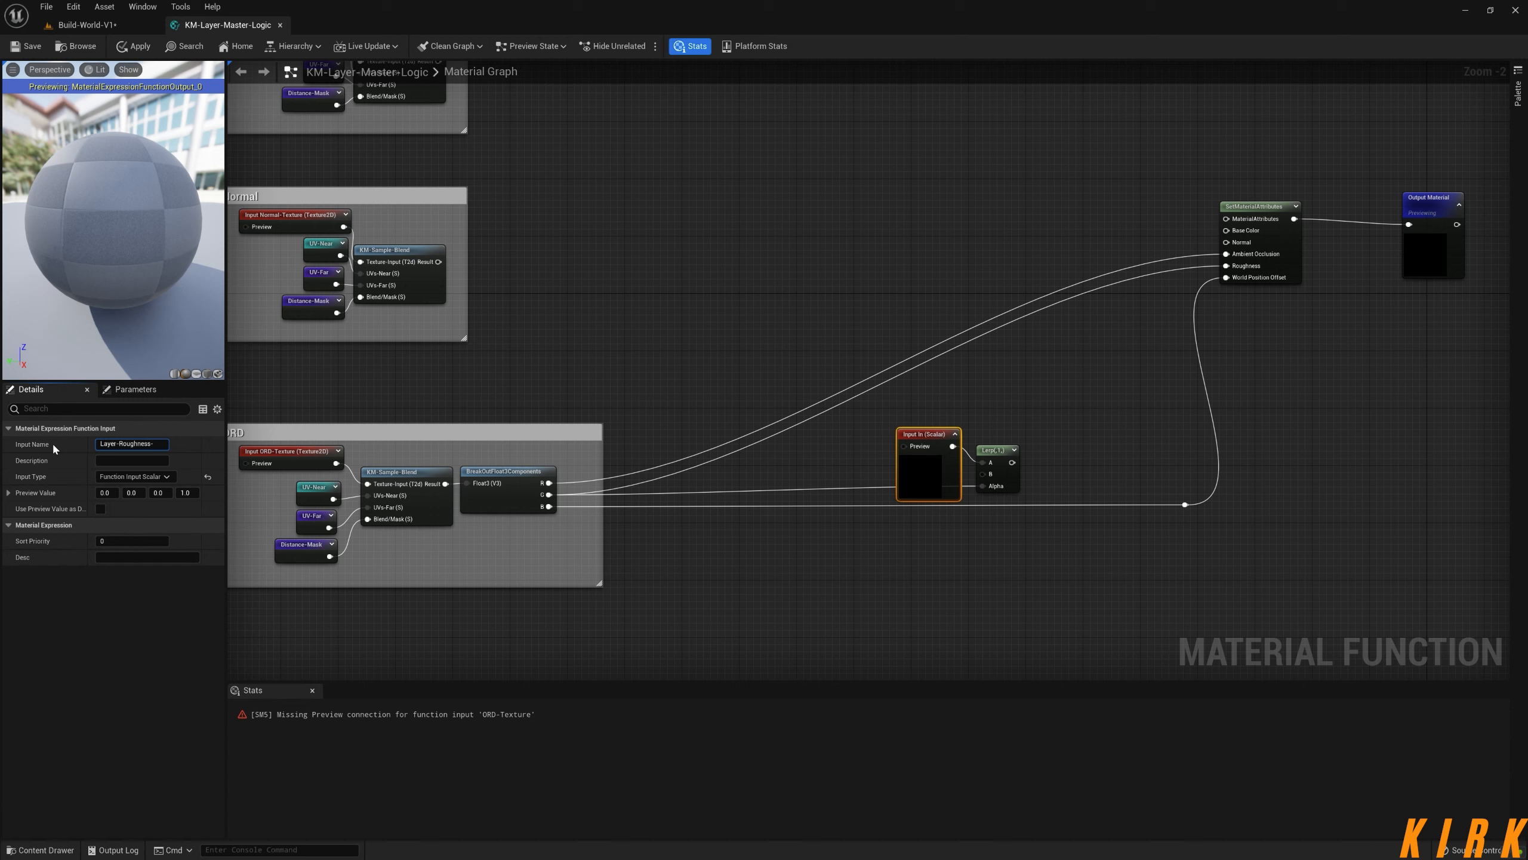
text(ax)
click(961, 430)
drag(970, 433, 926, 437)
click(923, 436)
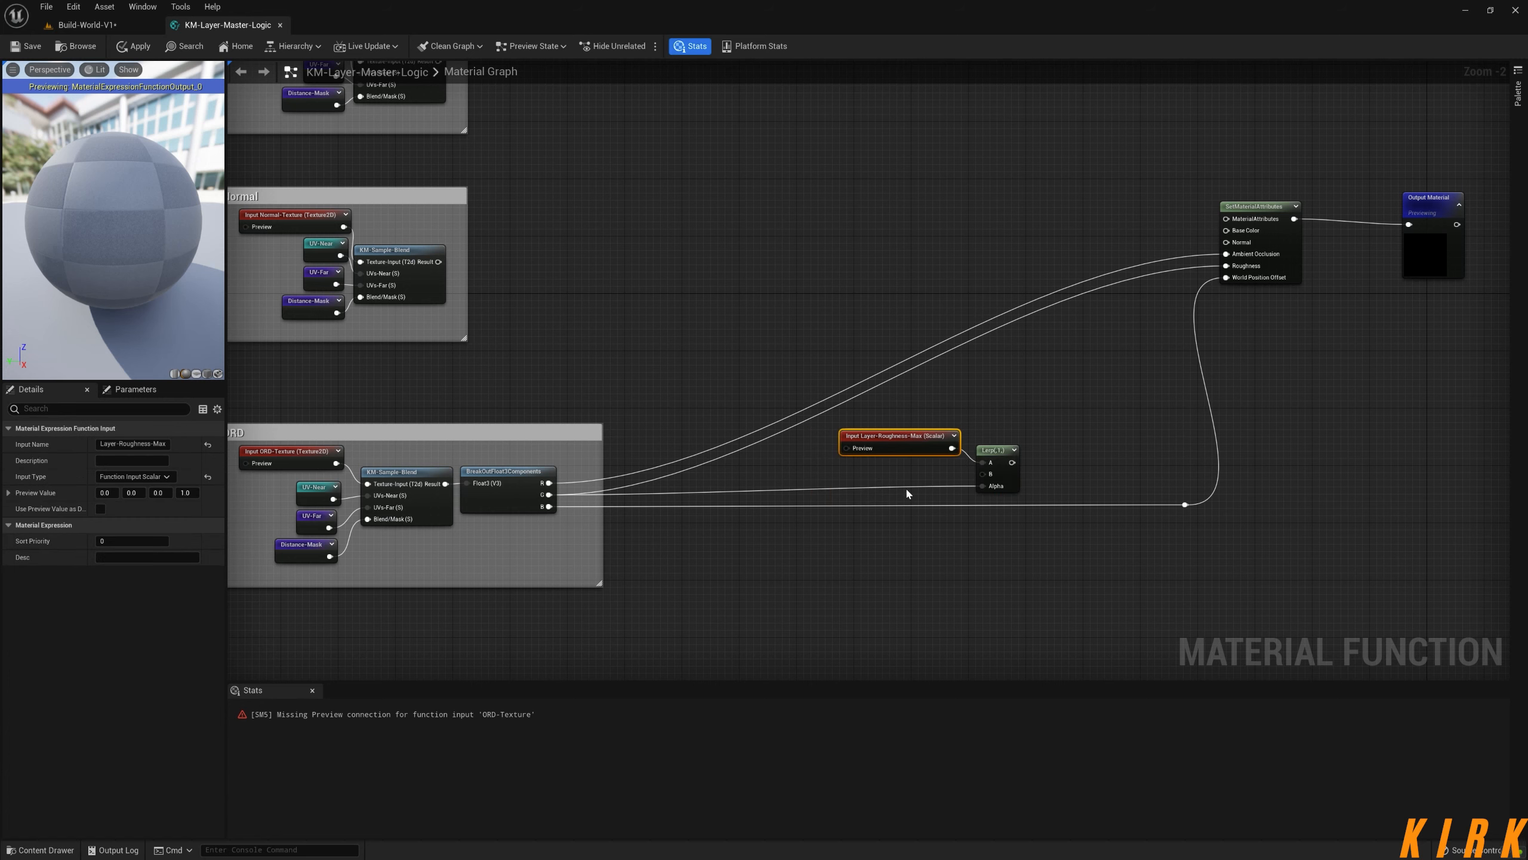
- Duplicate the roughness function input below the original, rename the copy Layer-Roughness-Min and connect it to the Lerp's B input
key(ctrl+d)
drag(961, 496, 892, 468)
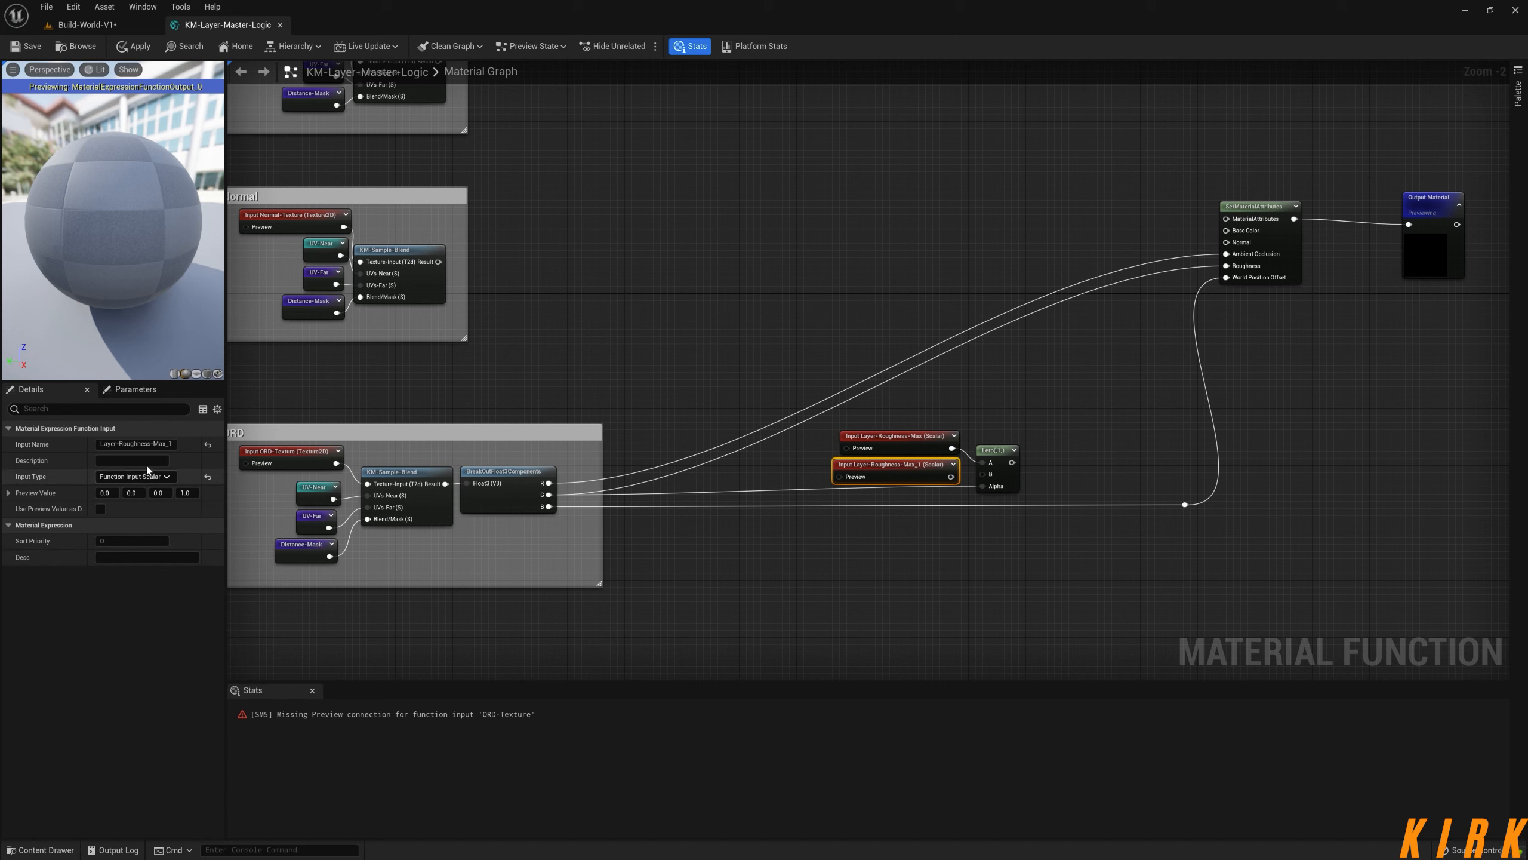
drag(159, 444, 174, 444)
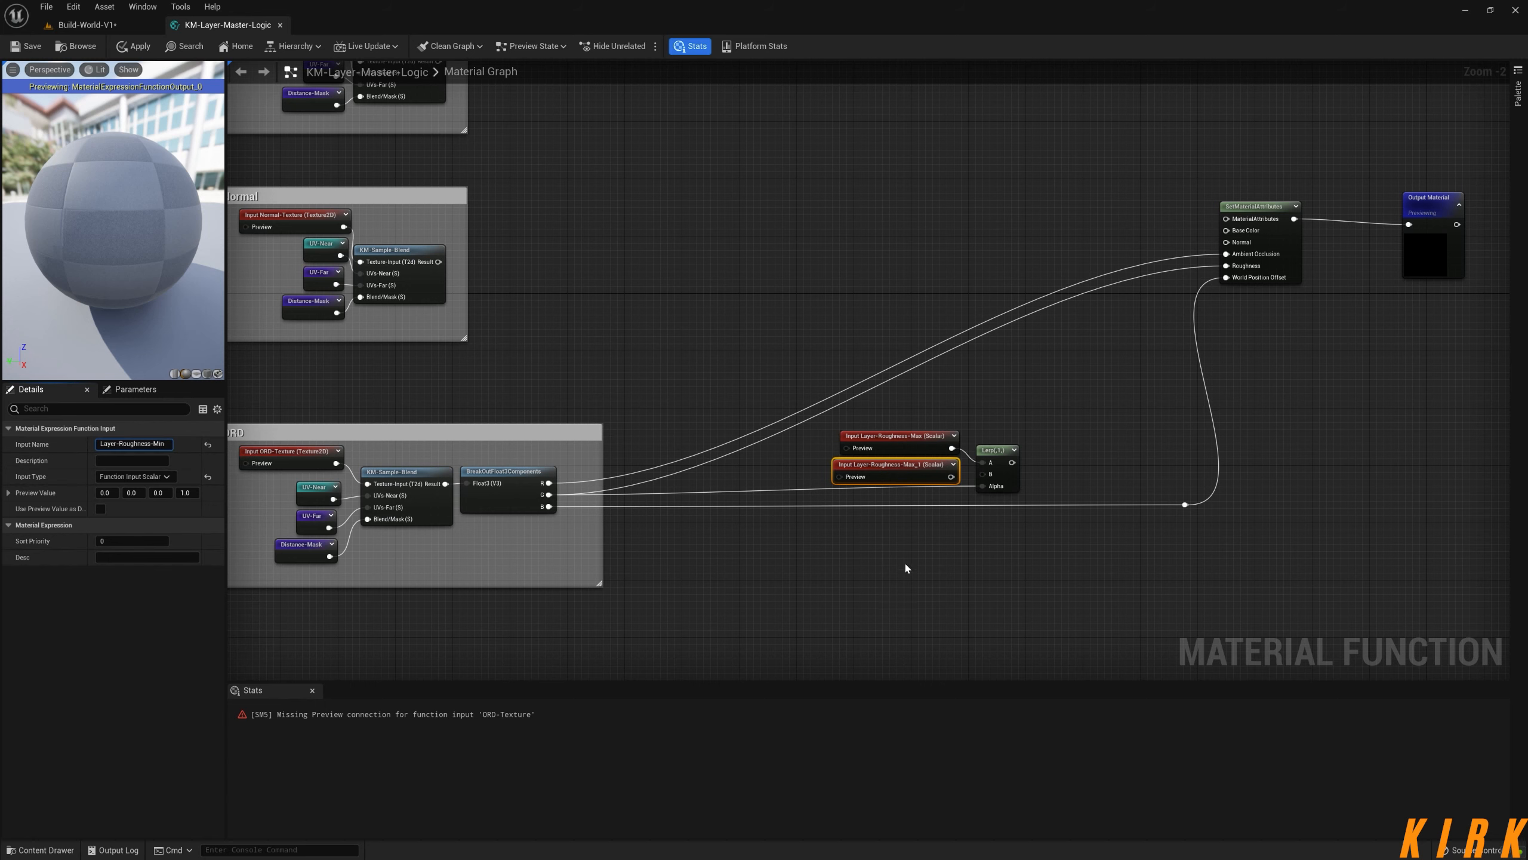
click(926, 551)
mouse_move(943, 478)
mouse_down()
mouse_move(983, 474)
mouse_move(929, 469)
mouse_up()
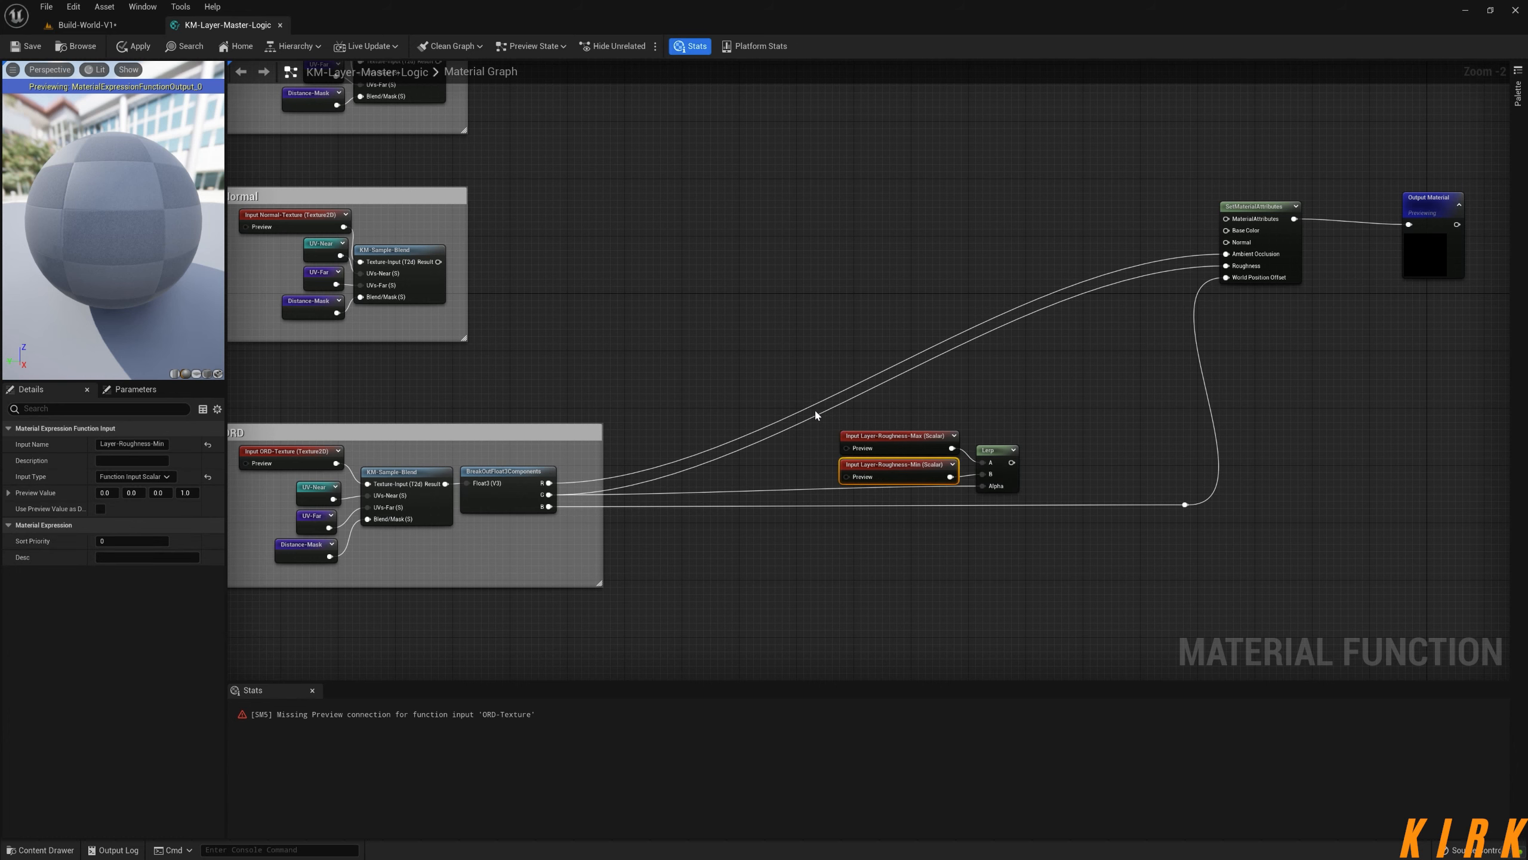
- Enable Use Preview Value as Default for both roughness inputs and add a Constant node with value 1 beside them
drag(815, 413, 876, 469)
click(101, 508)
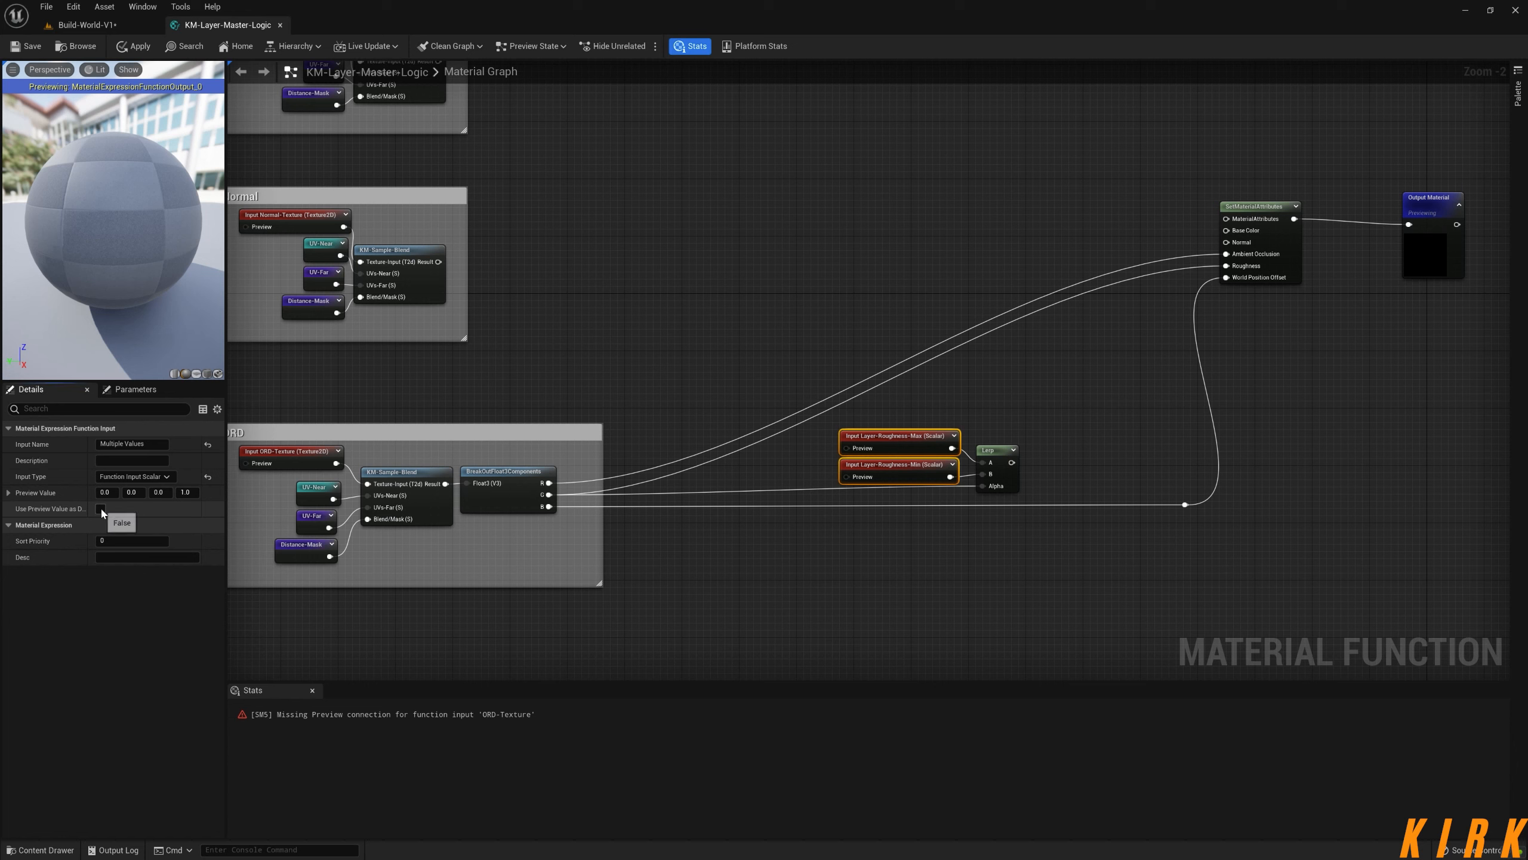
click(825, 468)
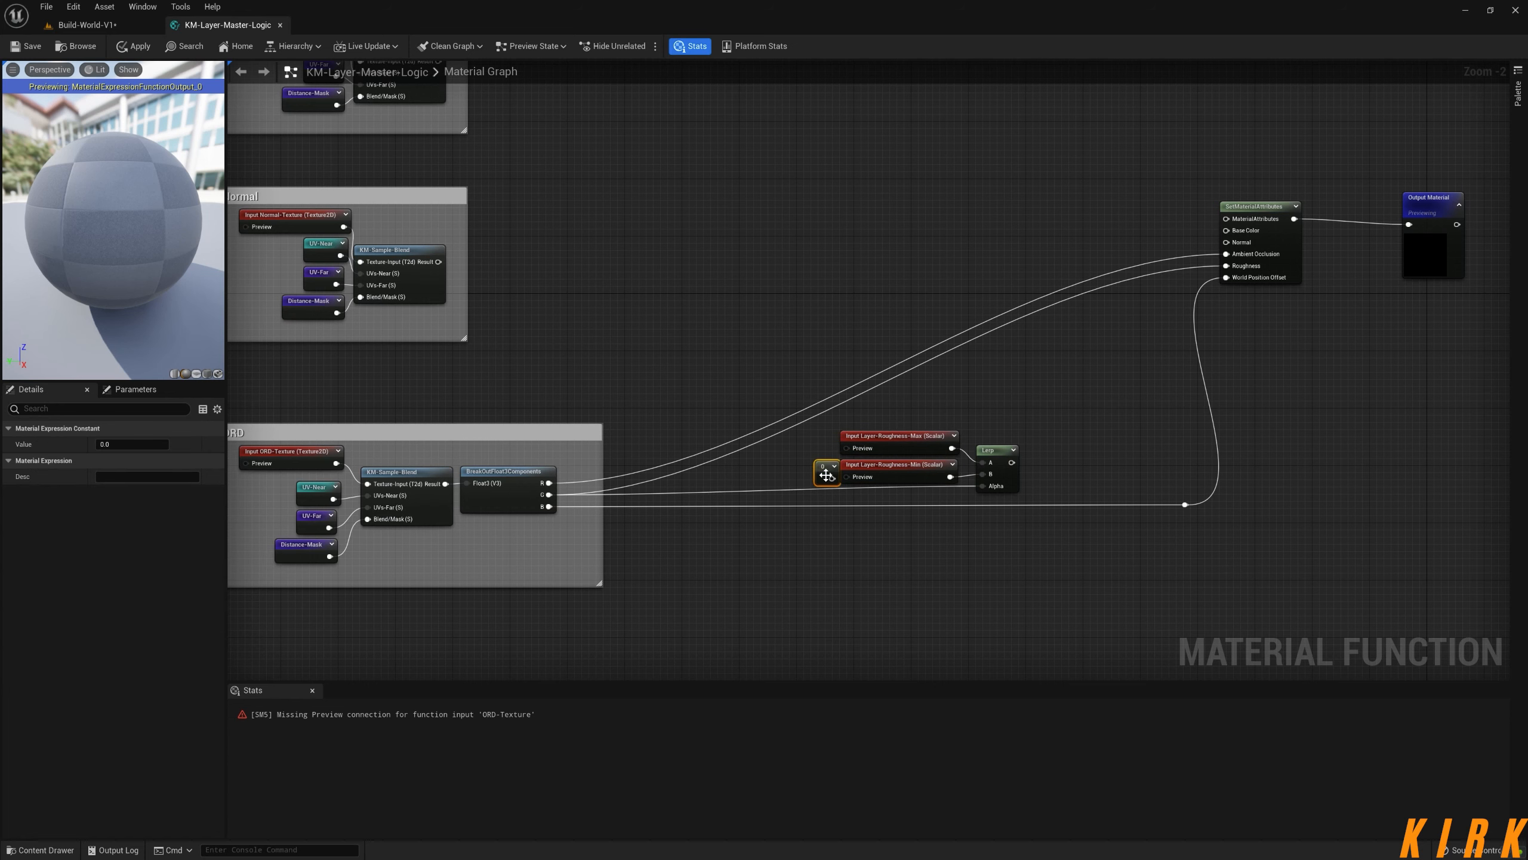
drag(826, 469, 818, 456)
click(132, 444)
text(1)
click(716, 484)
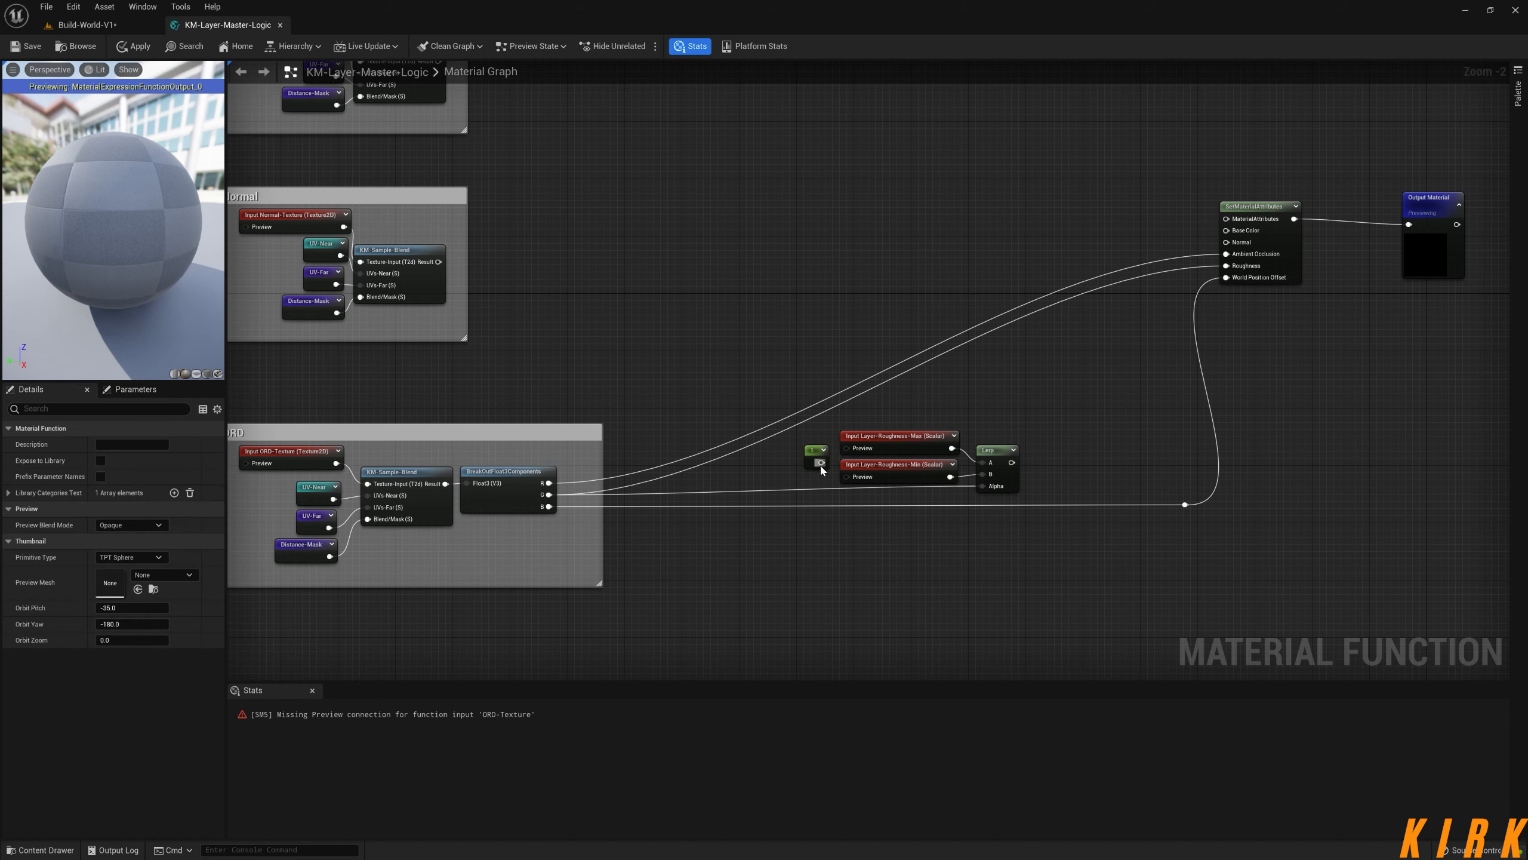
- Connect the constant to the Preview pins of both roughness inputs and the Lerp output to Roughness on SetMaterialAttributes
drag(821, 462, 848, 448)
drag(821, 462, 846, 477)
drag(1012, 462, 1226, 266)
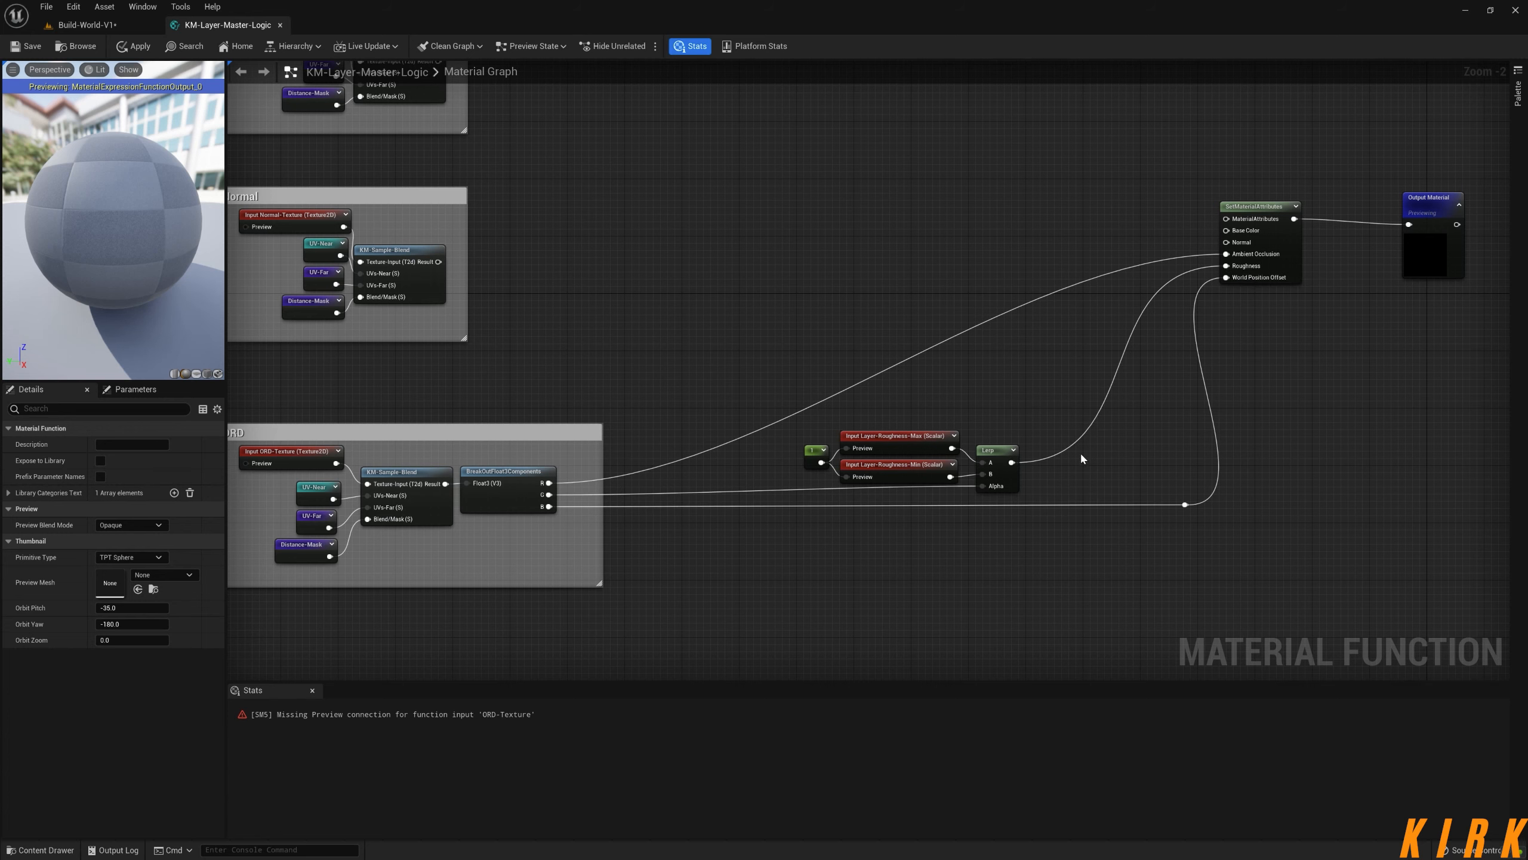
- Shift the roughness nodes closer to SetMaterialAttributes and insert a Multiply node between the ORD red channel and Ambient Occlusion
drag(1035, 409, 905, 457)
click(1013, 387)
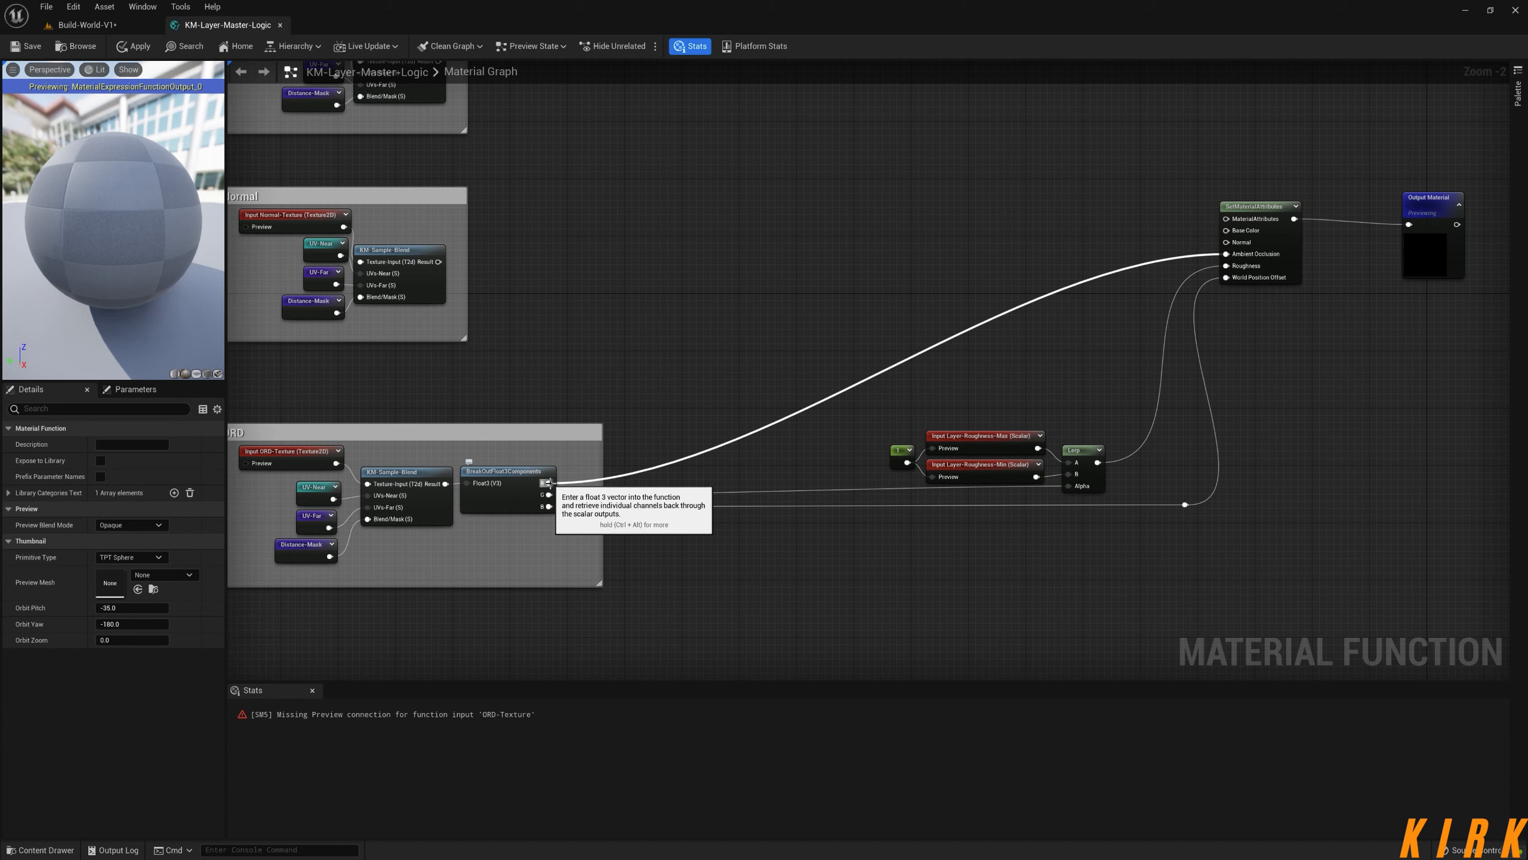
drag(1225, 254, 1036, 333)
text(mu)
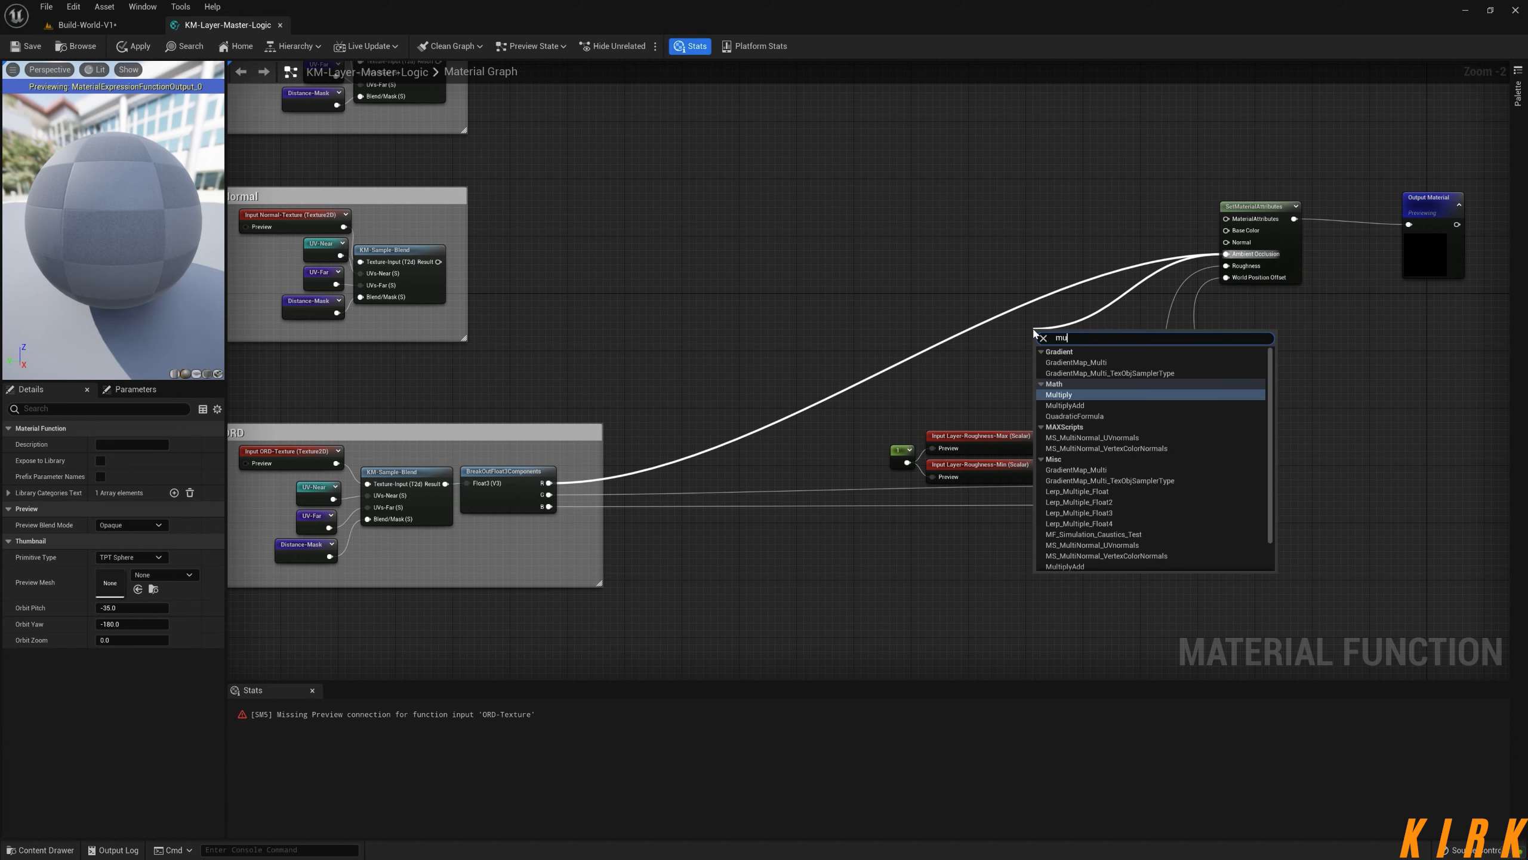
text(lk)
key(BackSpace)
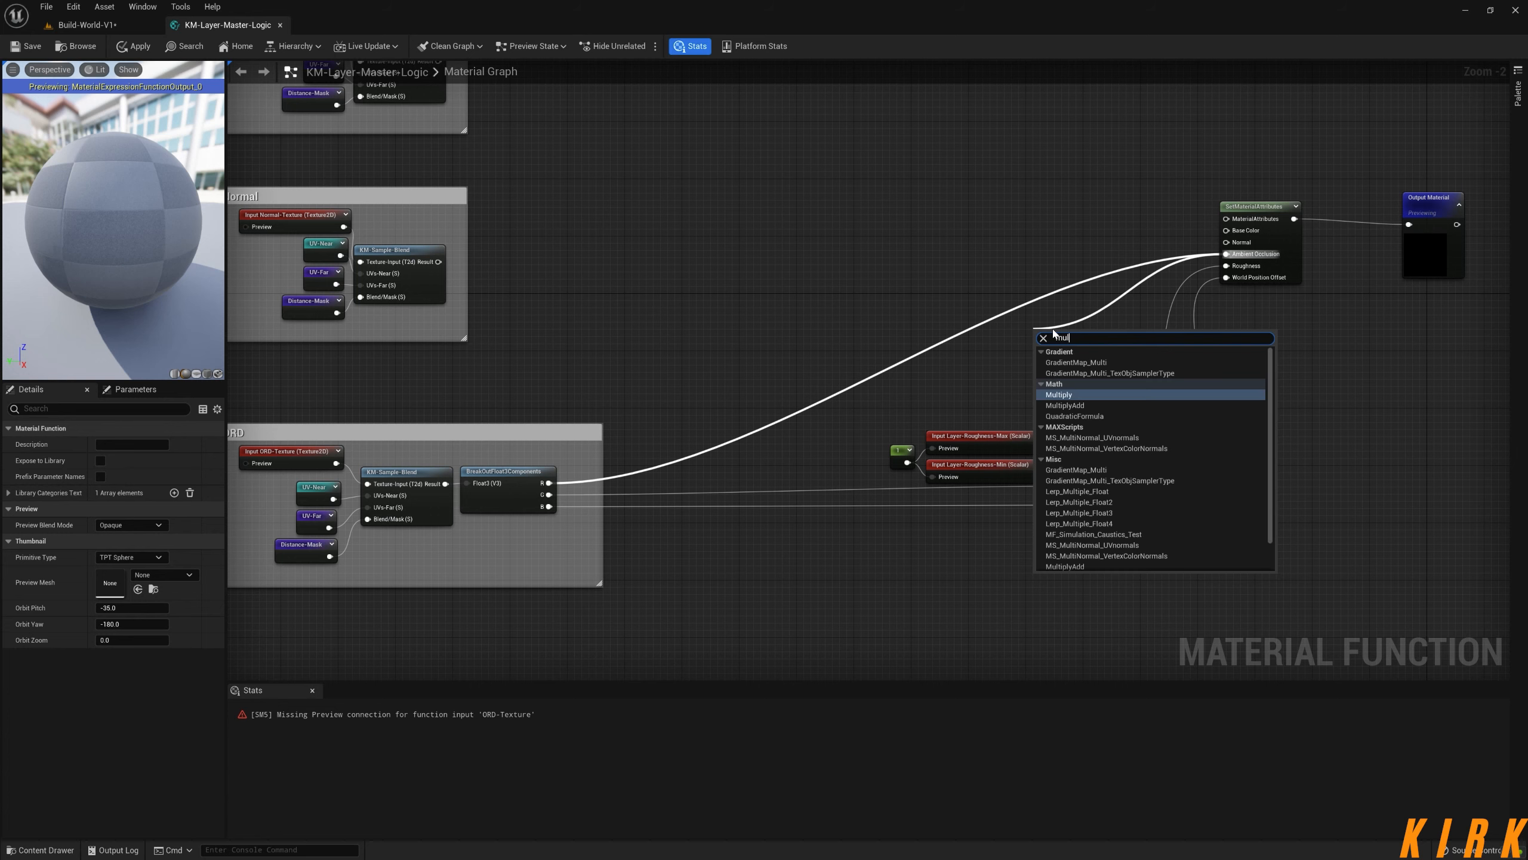
click(1081, 399)
- Add a scalar function input named Layer-A-O-Amount on the Multiply's B input, collapse its preview and place it above the roughness inputs
drag(1043, 339, 1000, 402)
text(input)
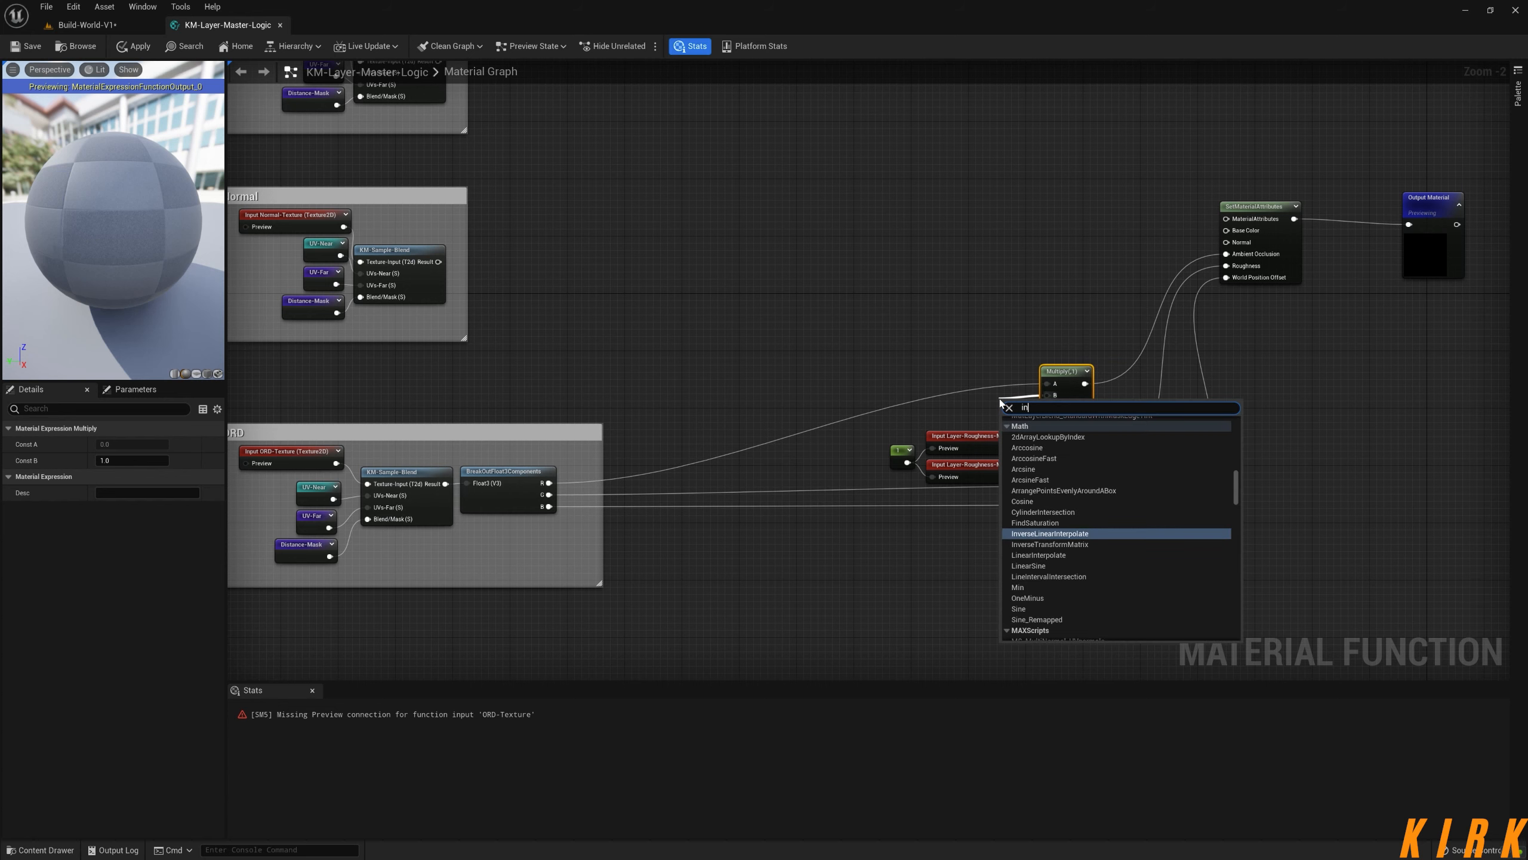
key(Return)
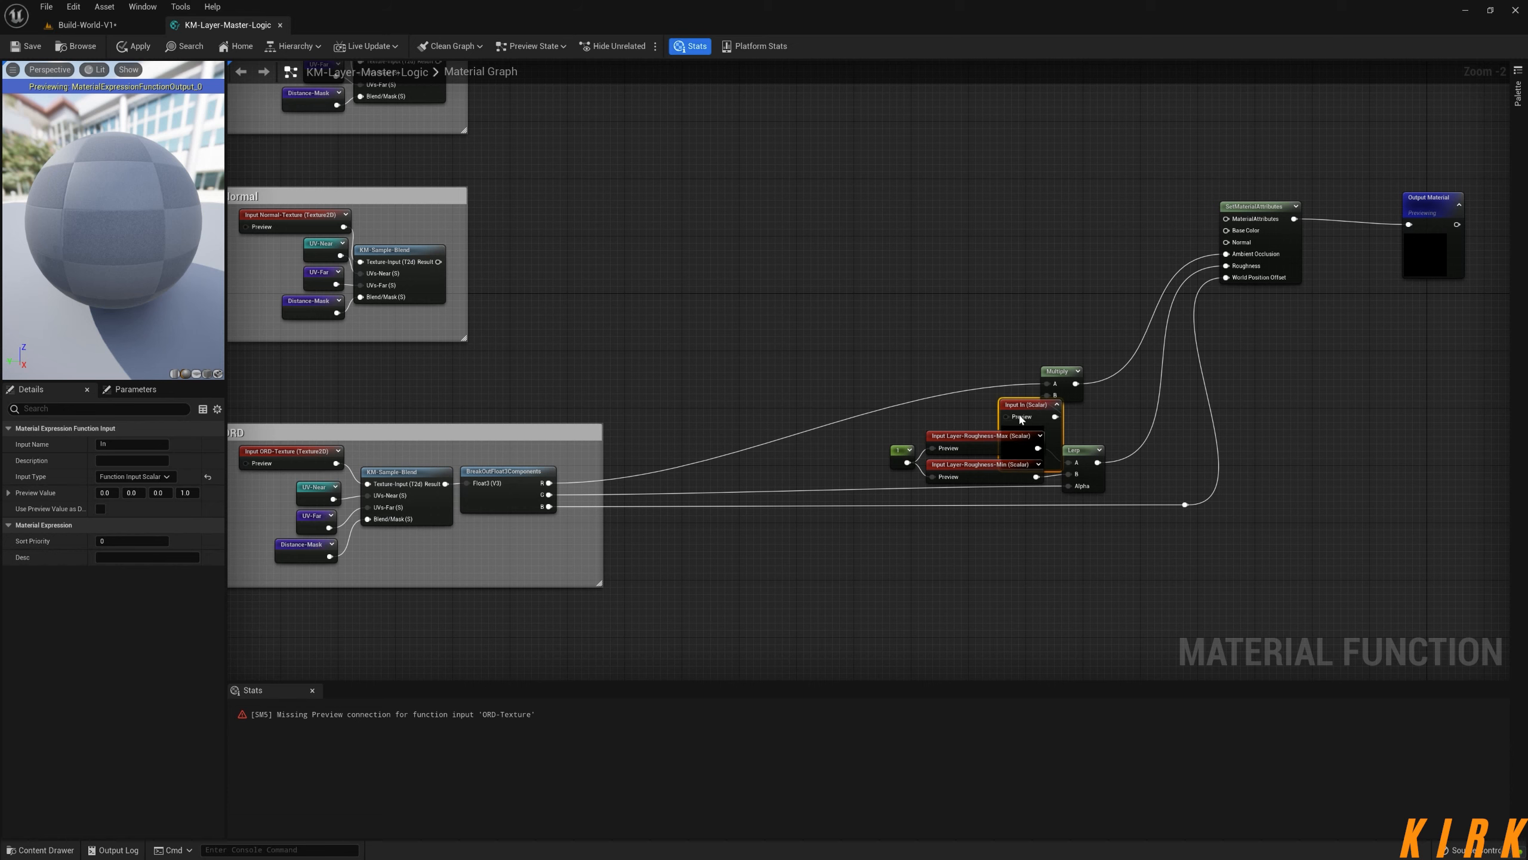
drag(1023, 405, 938, 364)
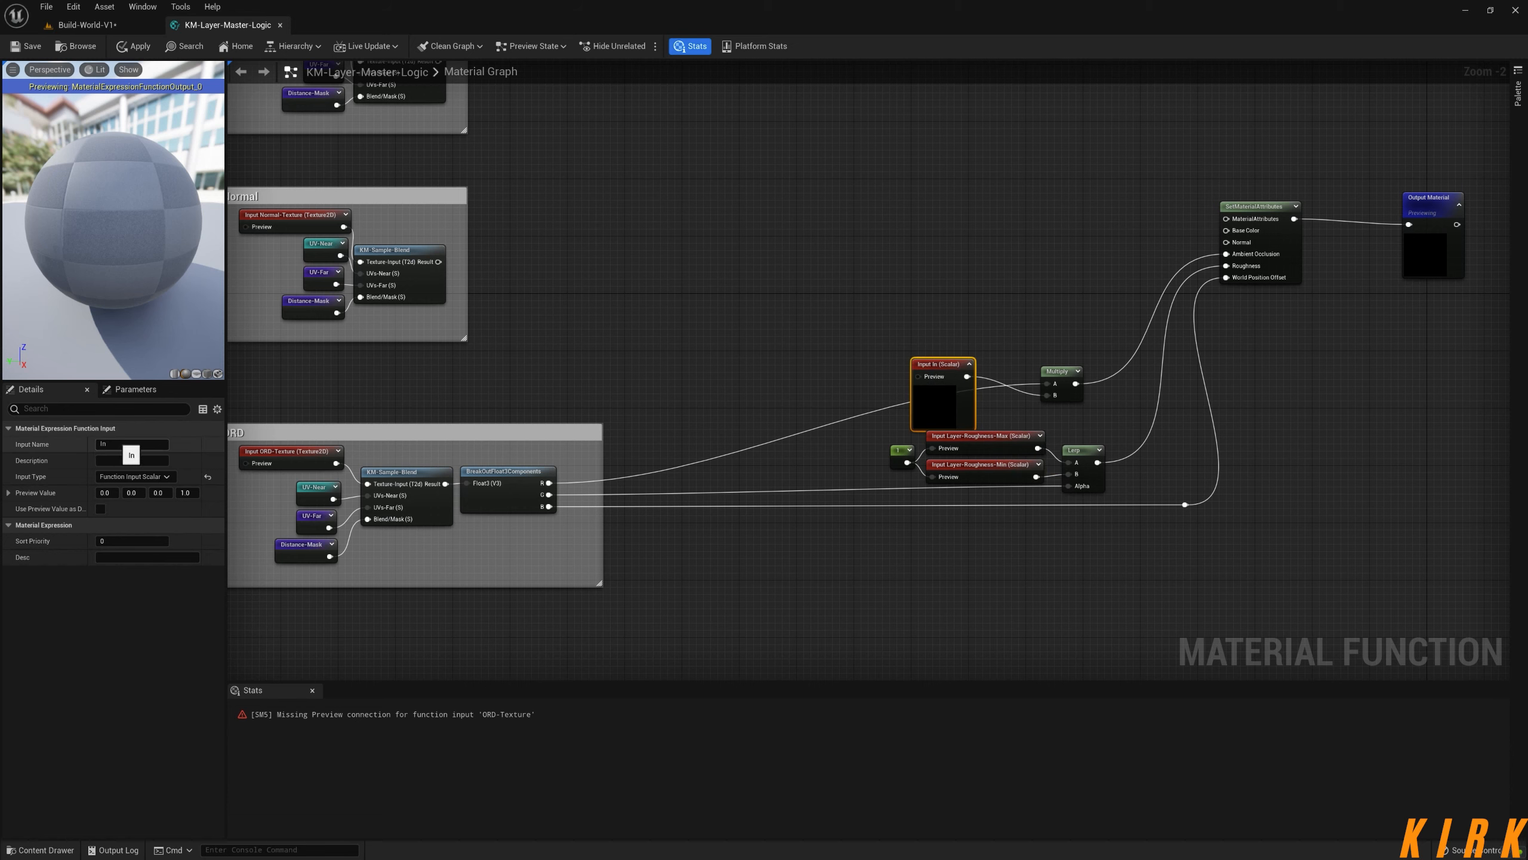
click(125, 445)
click(1056, 532)
click(1013, 368)
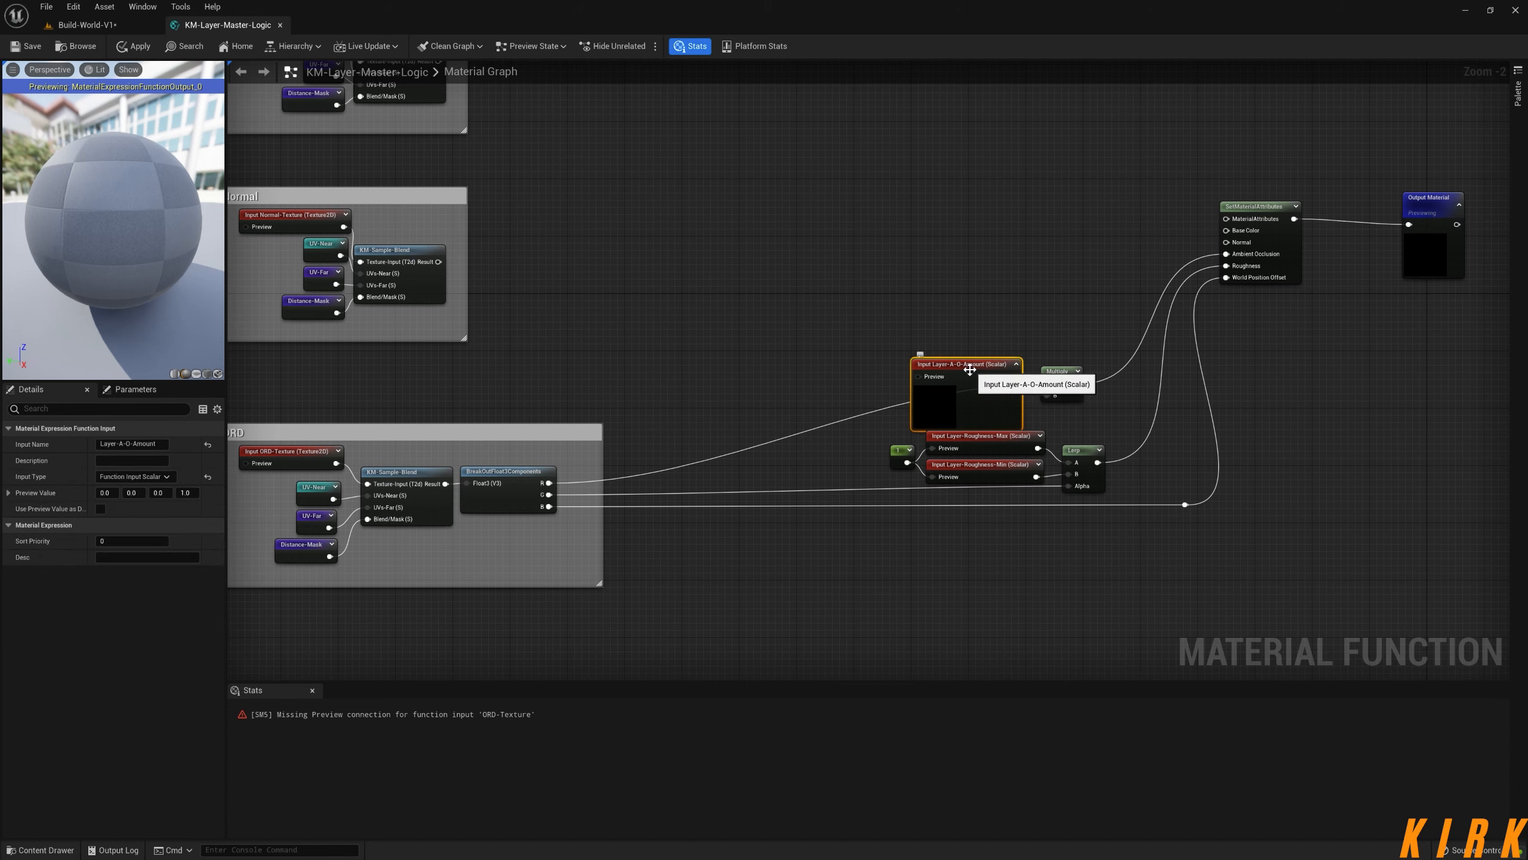
click(1015, 364)
drag(984, 366, 989, 393)
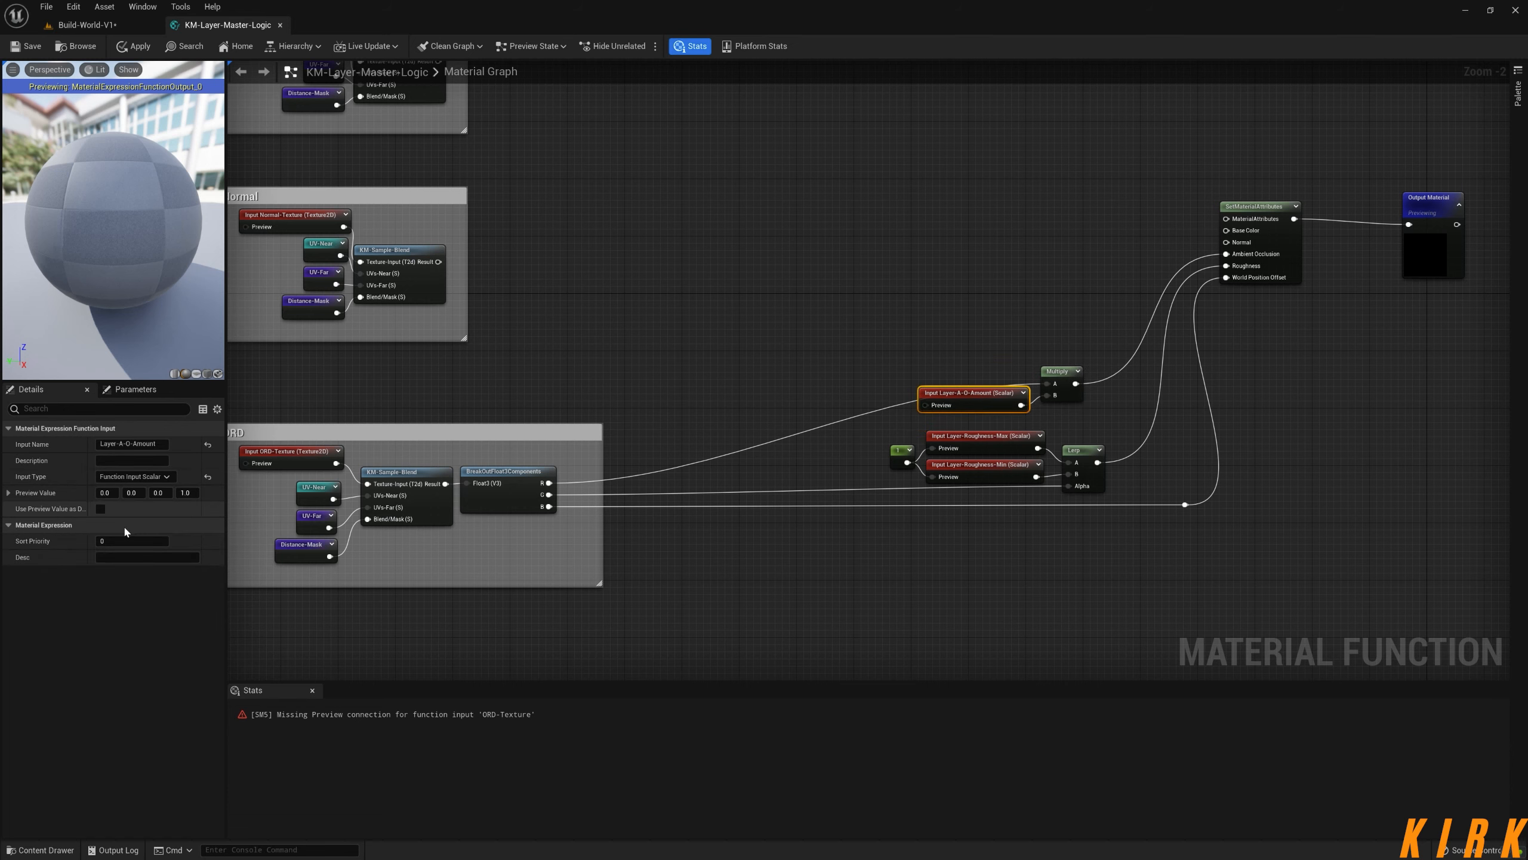
- Enable Use Preview Value as Default for Layer-A-O-Amount, connect a Constant of 0.2 to its Preview pin and align the group above the Lerp
click(100, 509)
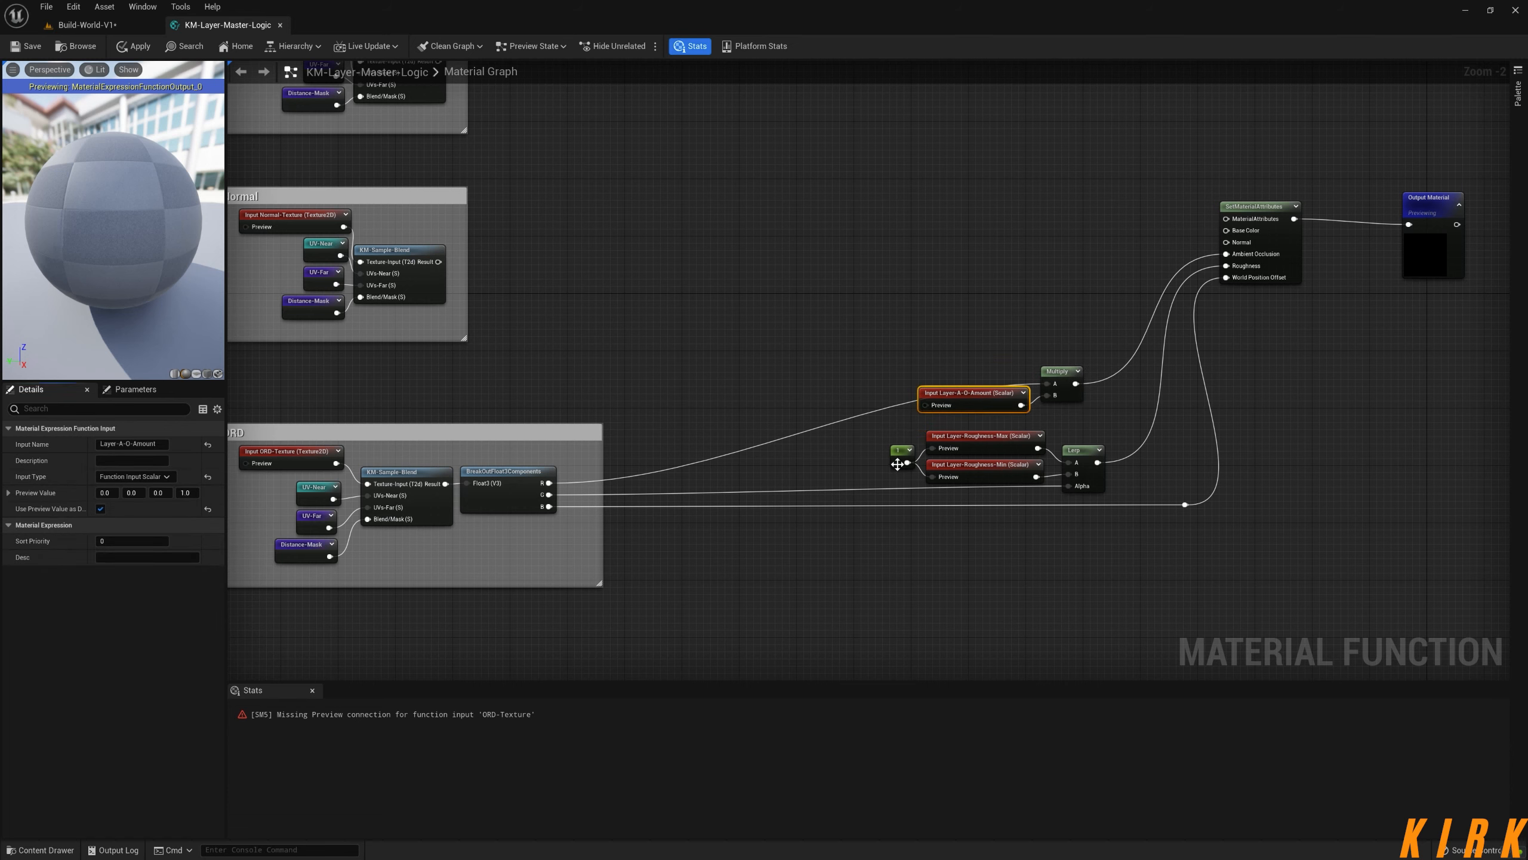
click(883, 401)
click(852, 405)
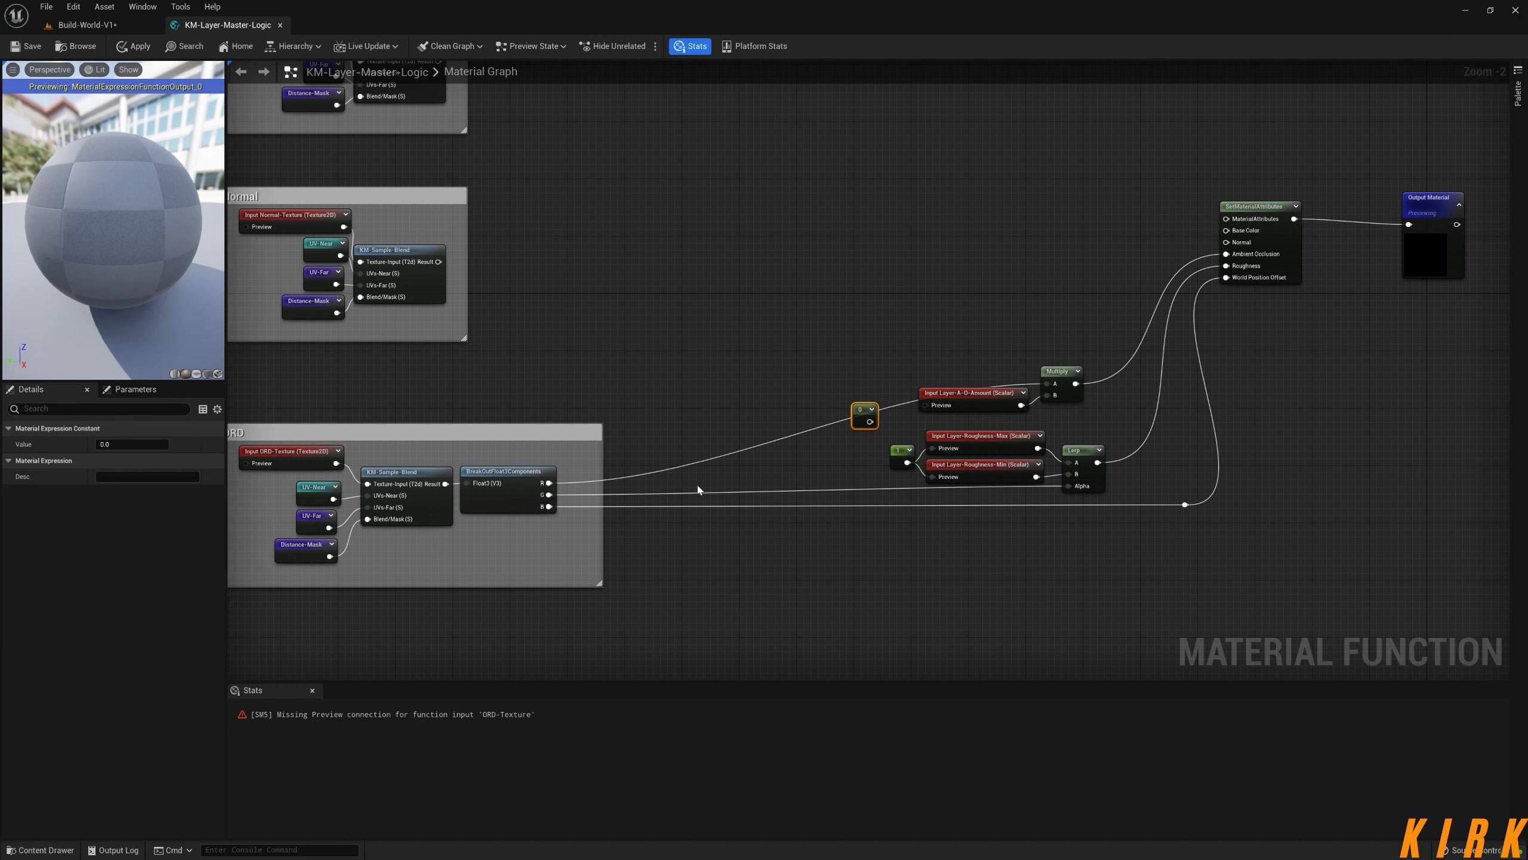
click(132, 443)
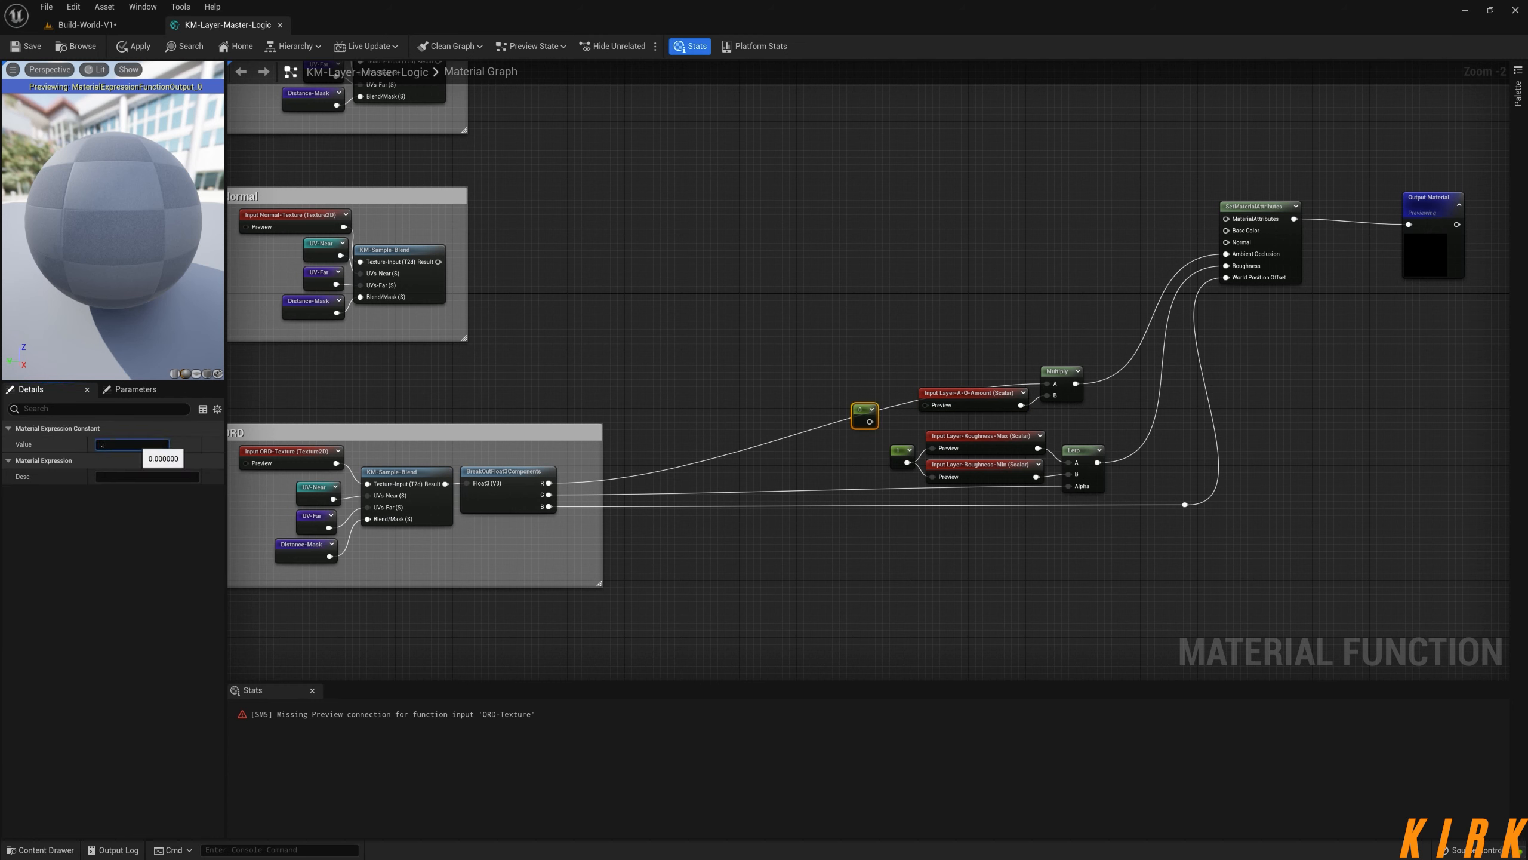
click(885, 472)
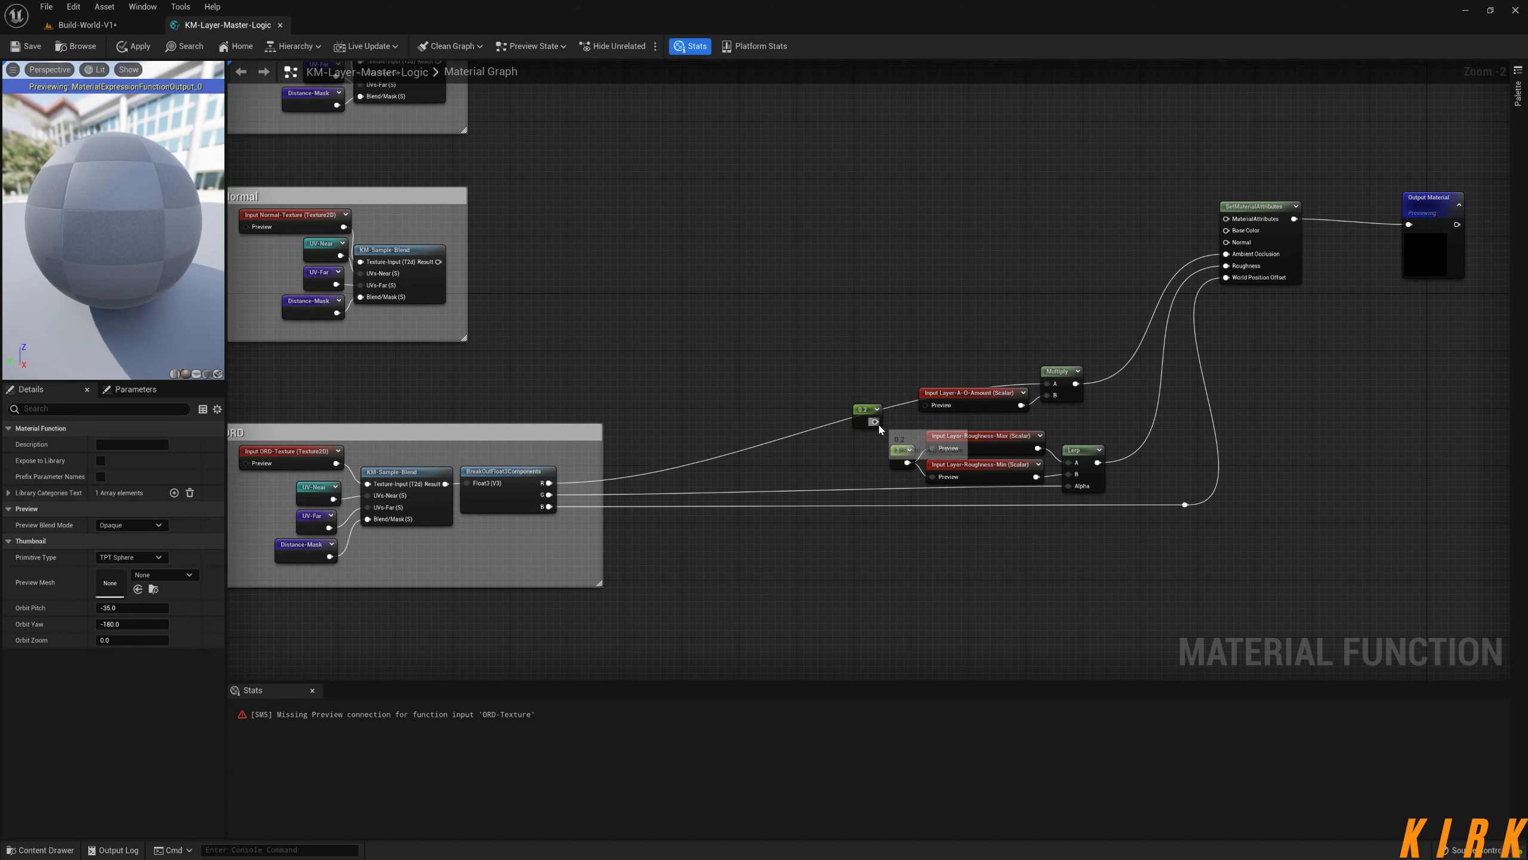
drag(874, 421, 897, 392)
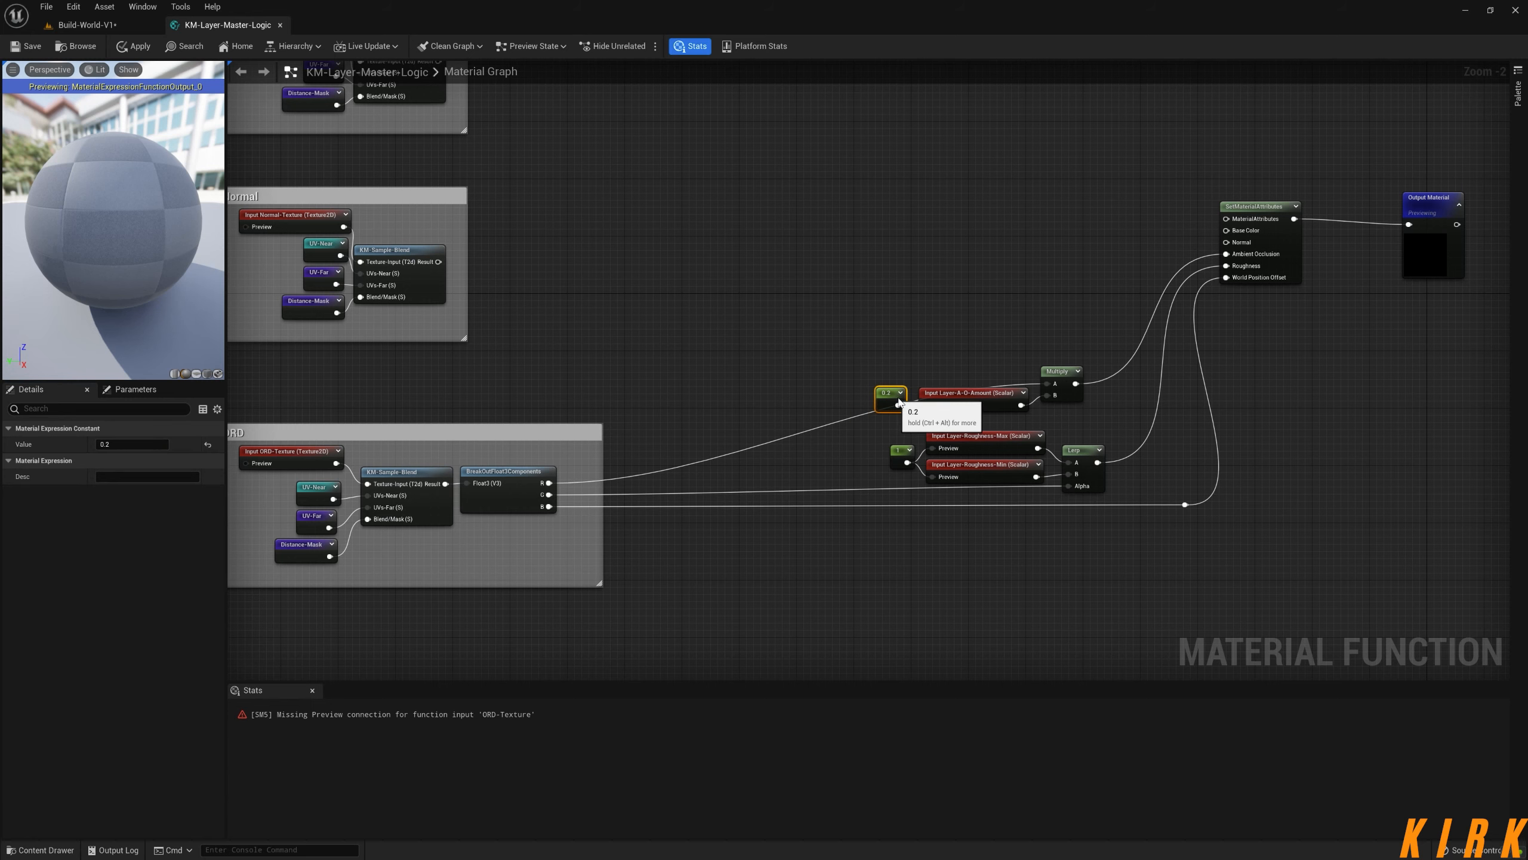
click(875, 447)
drag(1028, 367, 919, 399)
click(1008, 349)
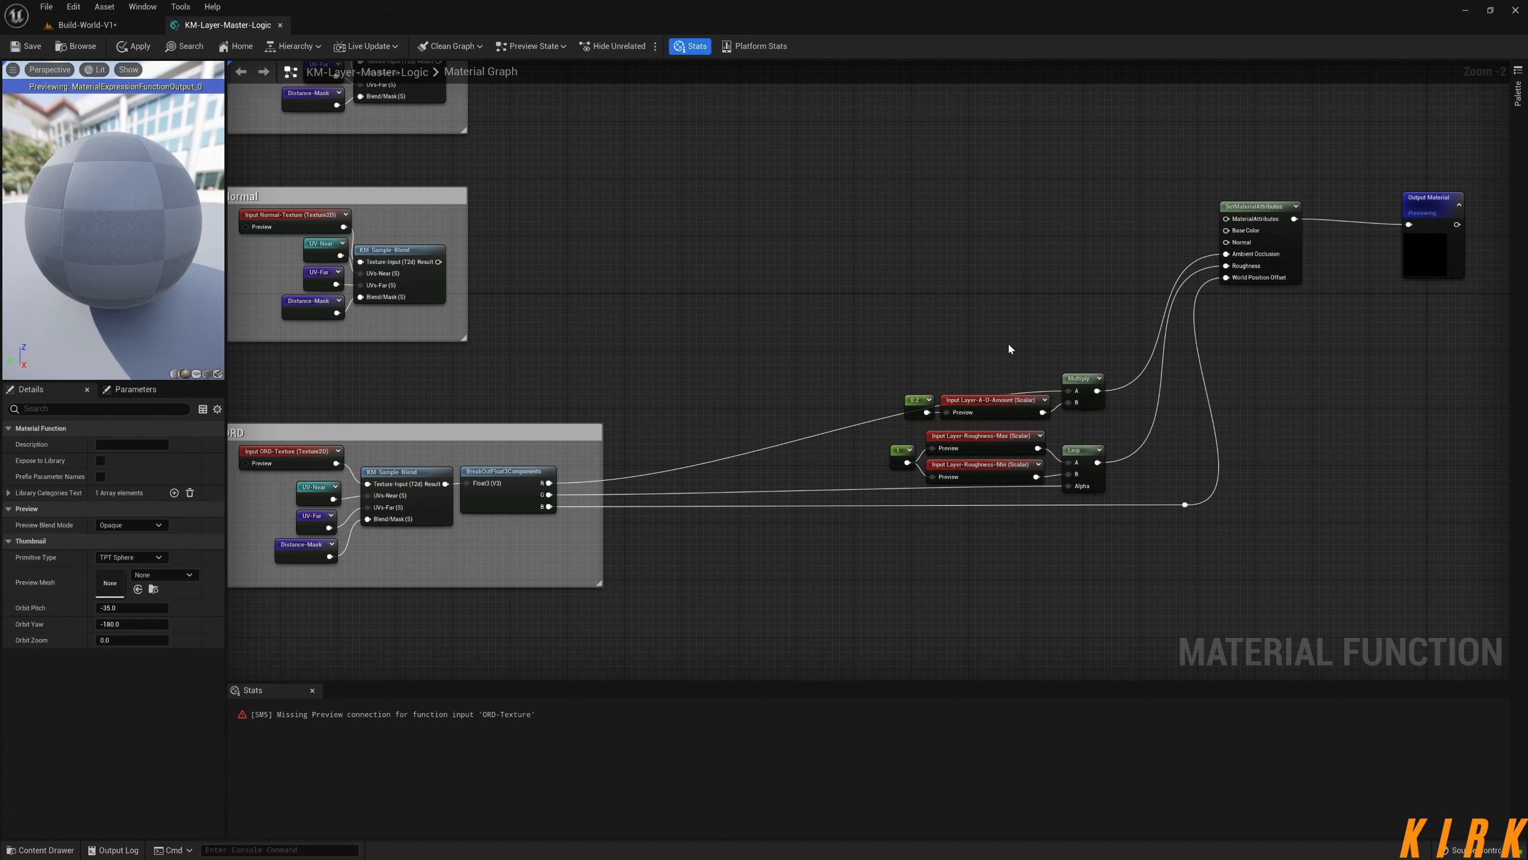
- Add two reroute points on the wire feeding the Multiply's A input, route it around the input nodes and nudge the Lerp into line
double_click(1056, 390)
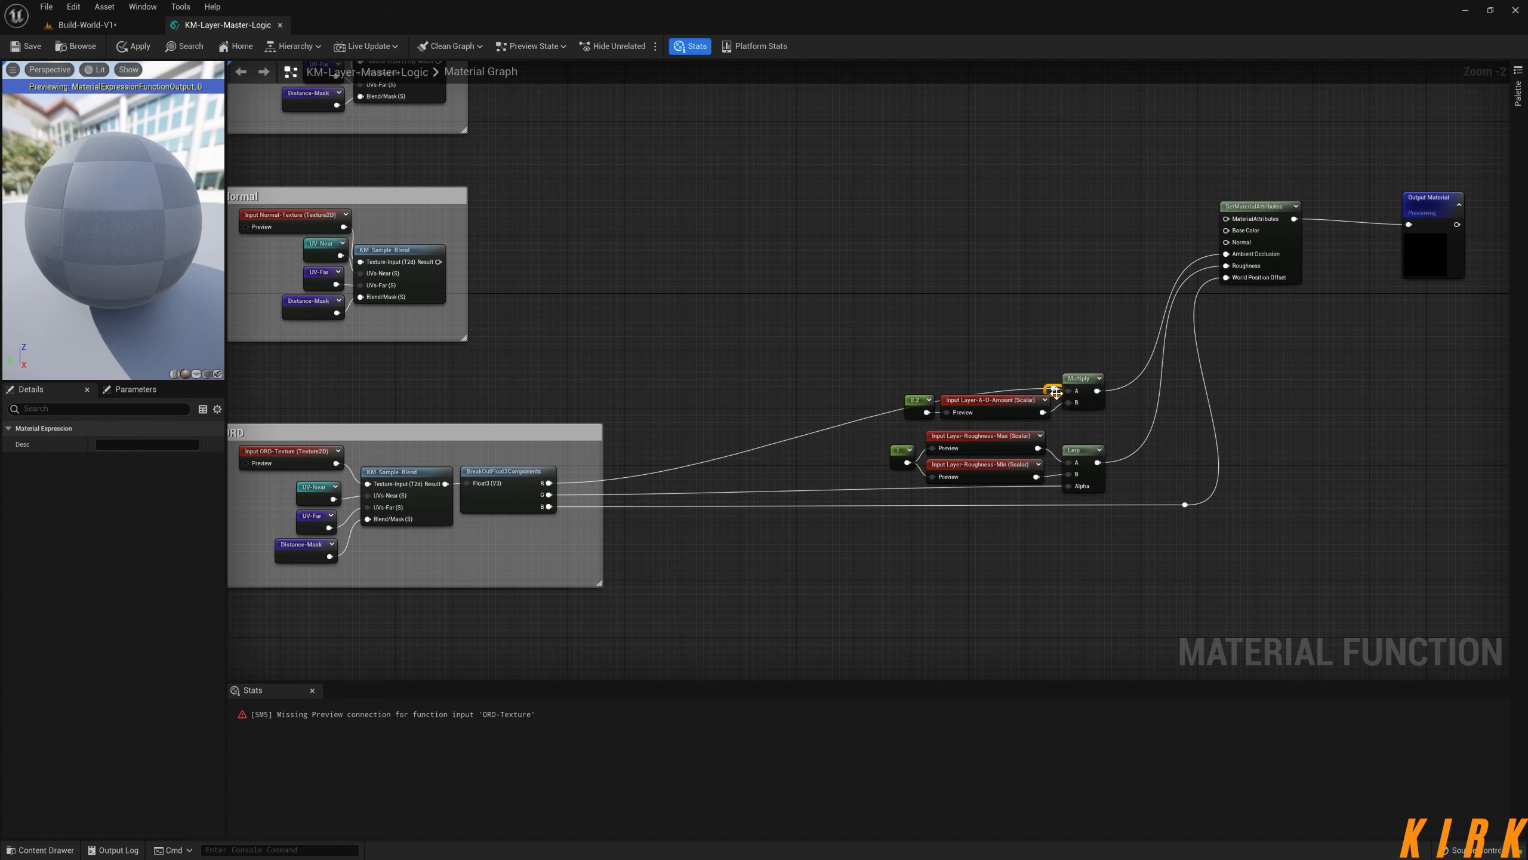
drag(1054, 391, 895, 398)
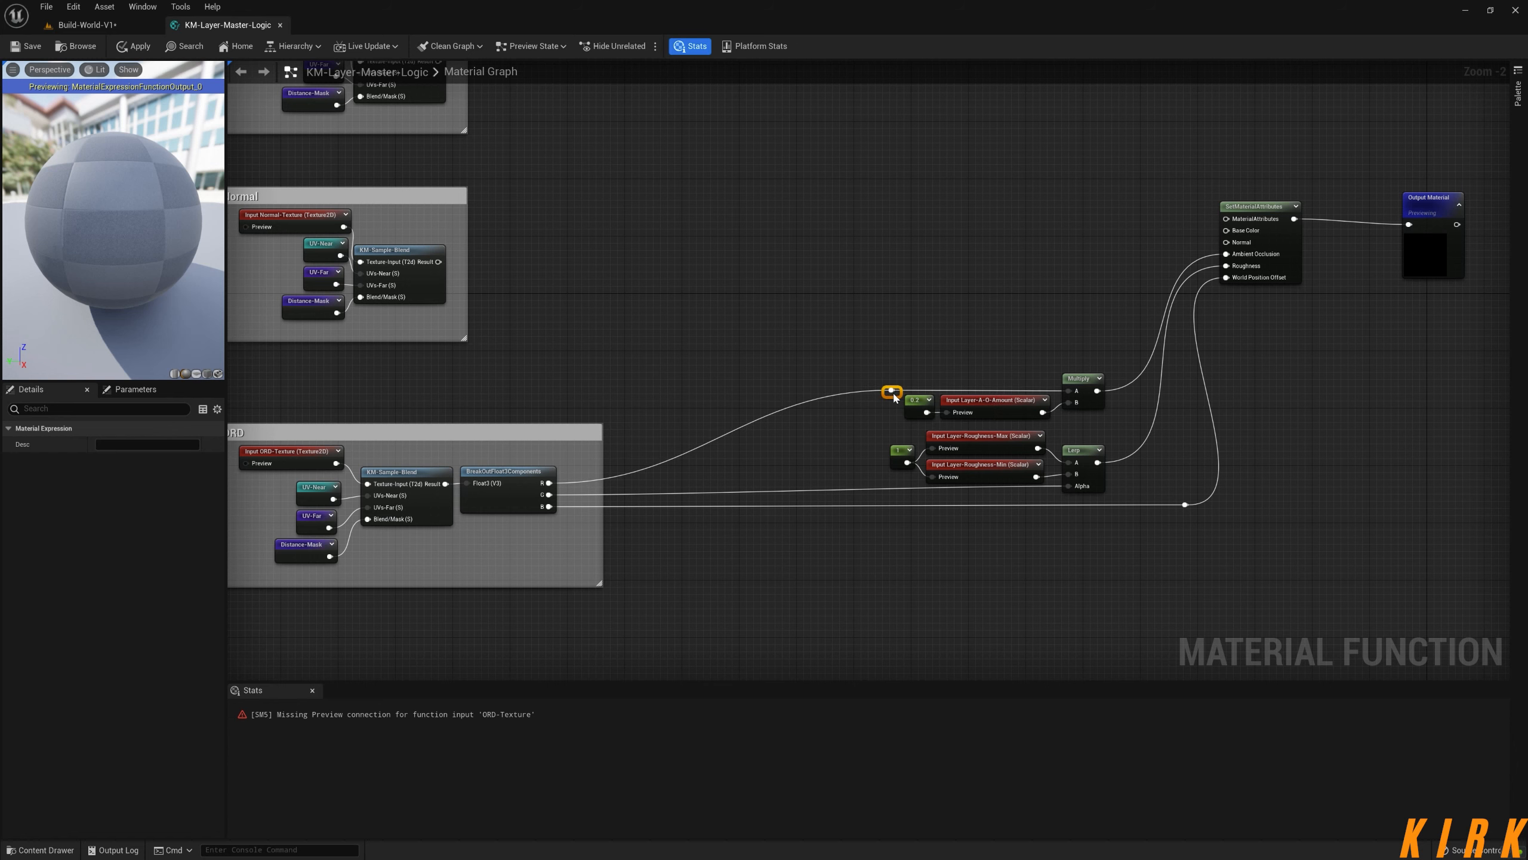
click(660, 461)
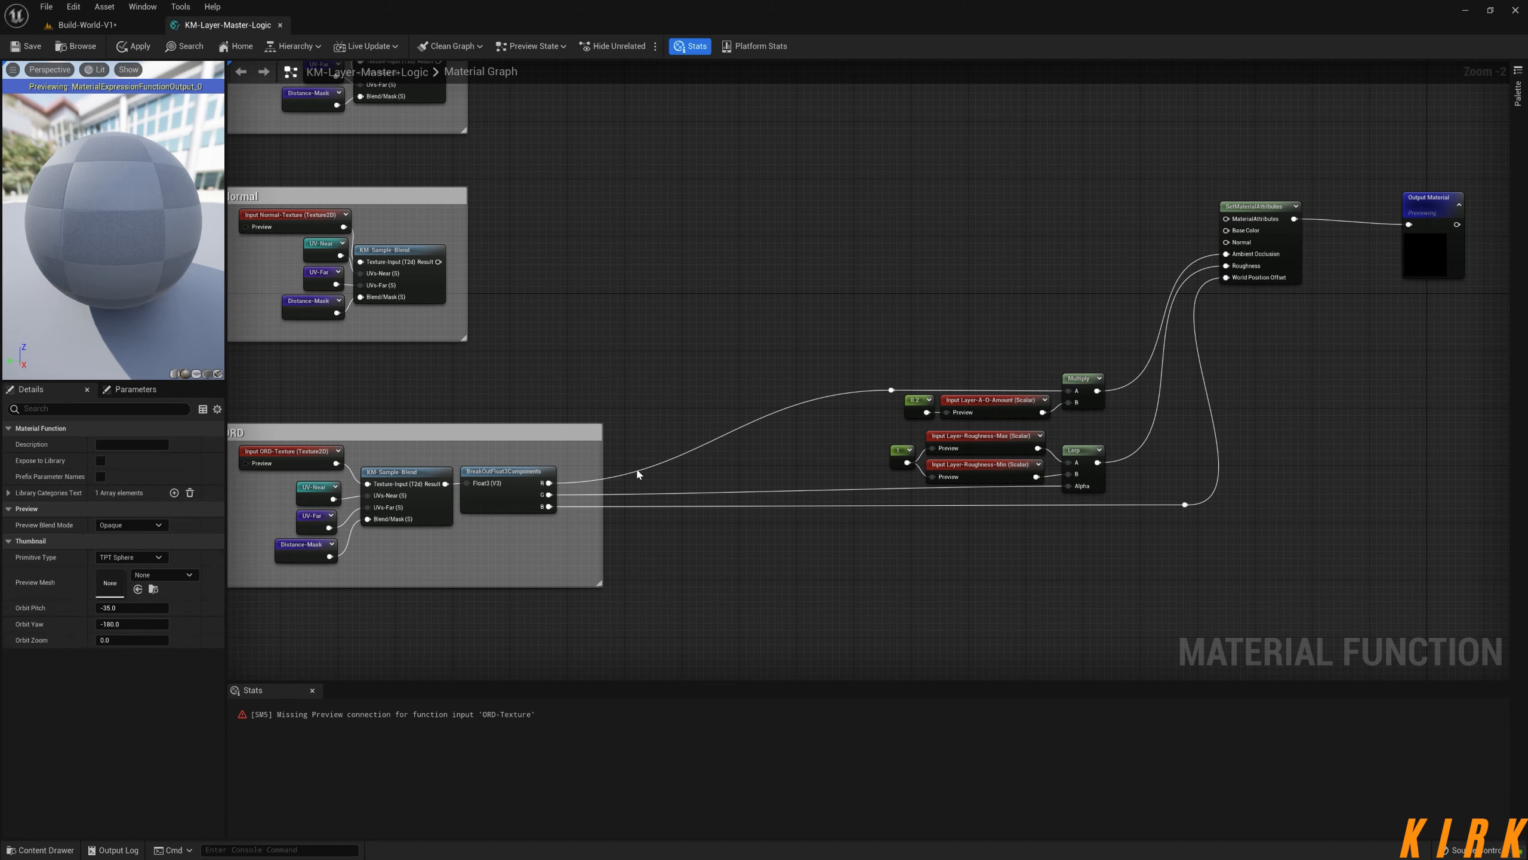
double_click(636, 473)
drag(638, 474, 842, 486)
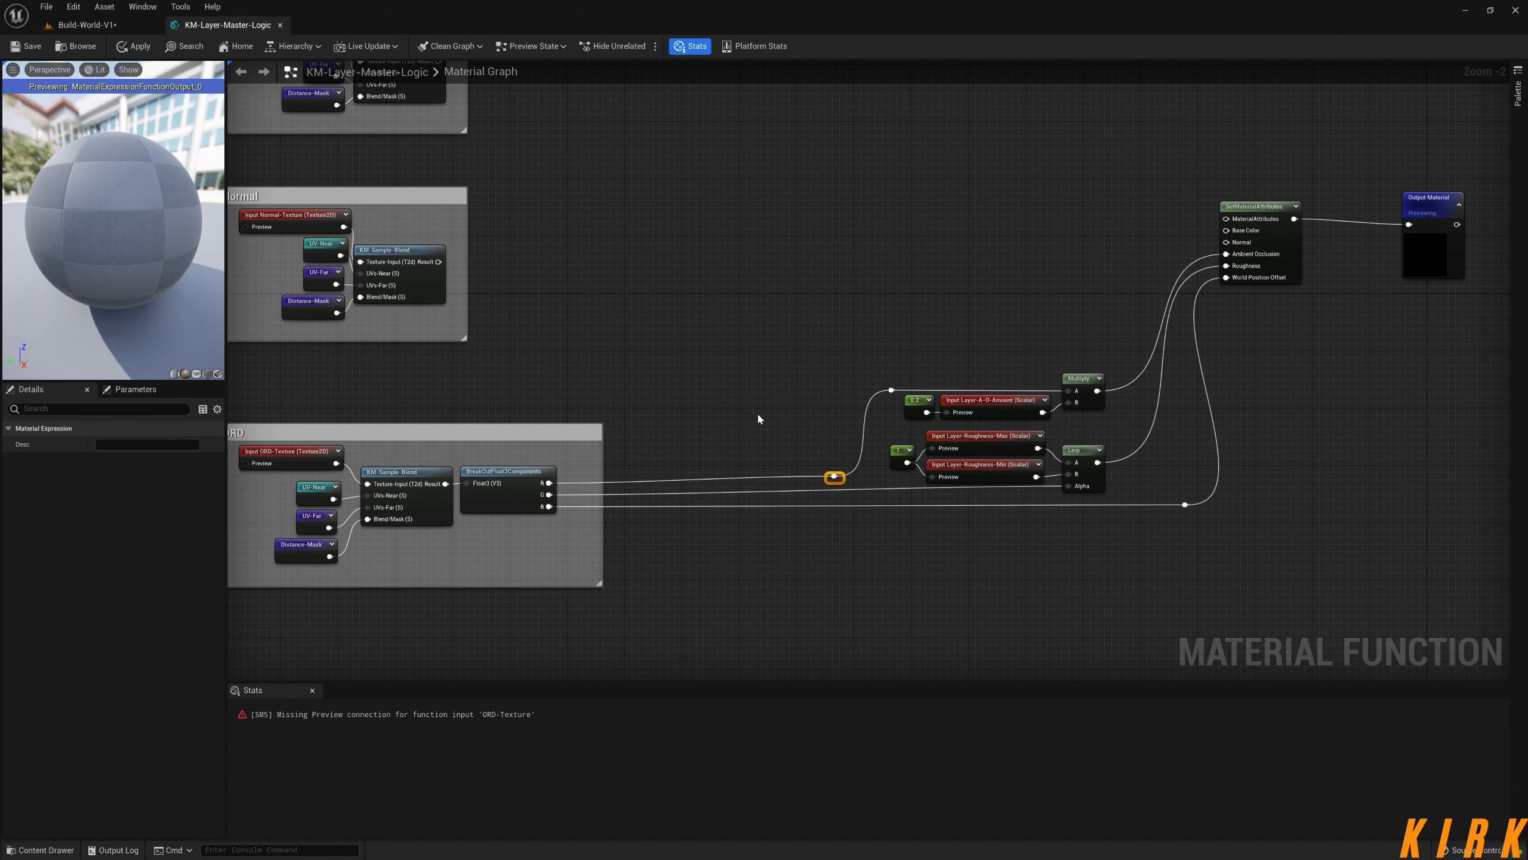
click(758, 419)
drag(1080, 451, 1087, 458)
click(837, 452)
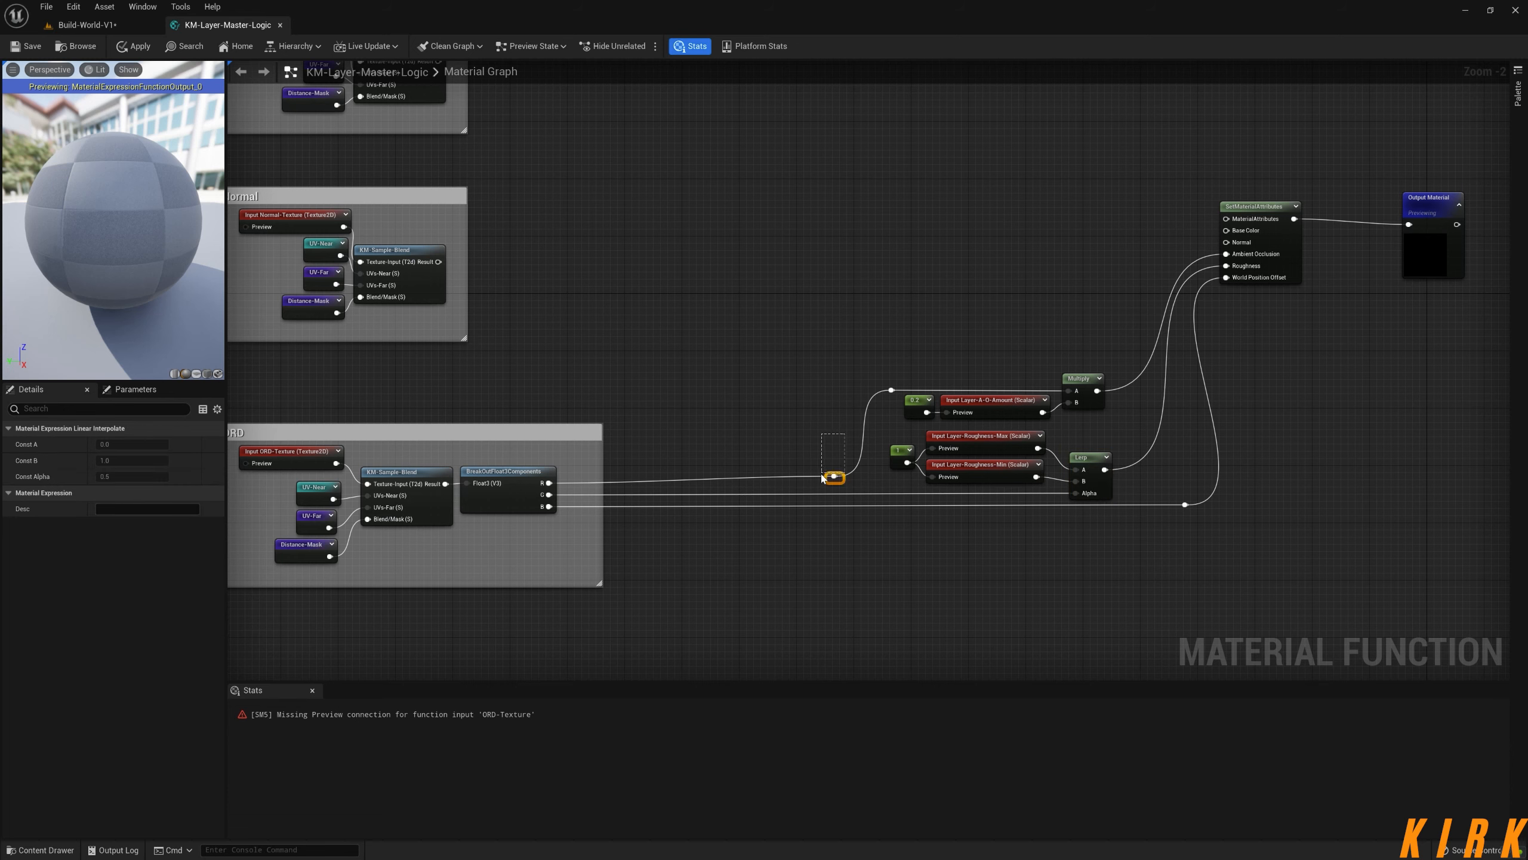
drag(822, 477, 848, 485)
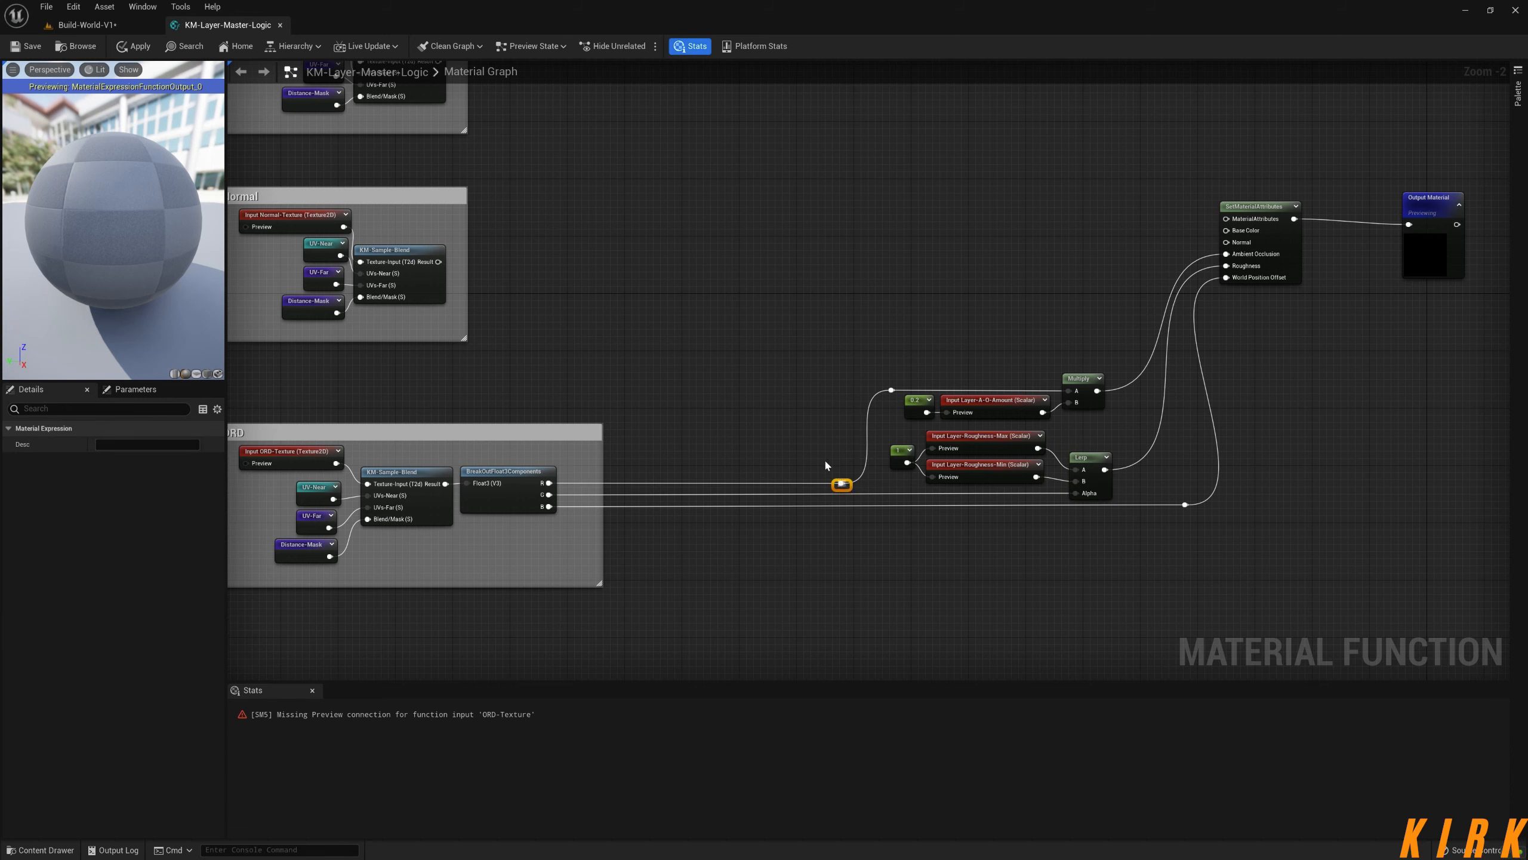
click(792, 433)
- Enlarge the ORD comment box upward and sideways, and move the ambient occlusion and roughness nodes with their reroutes towards it
right_drag(1065, 553, 1200, 474)
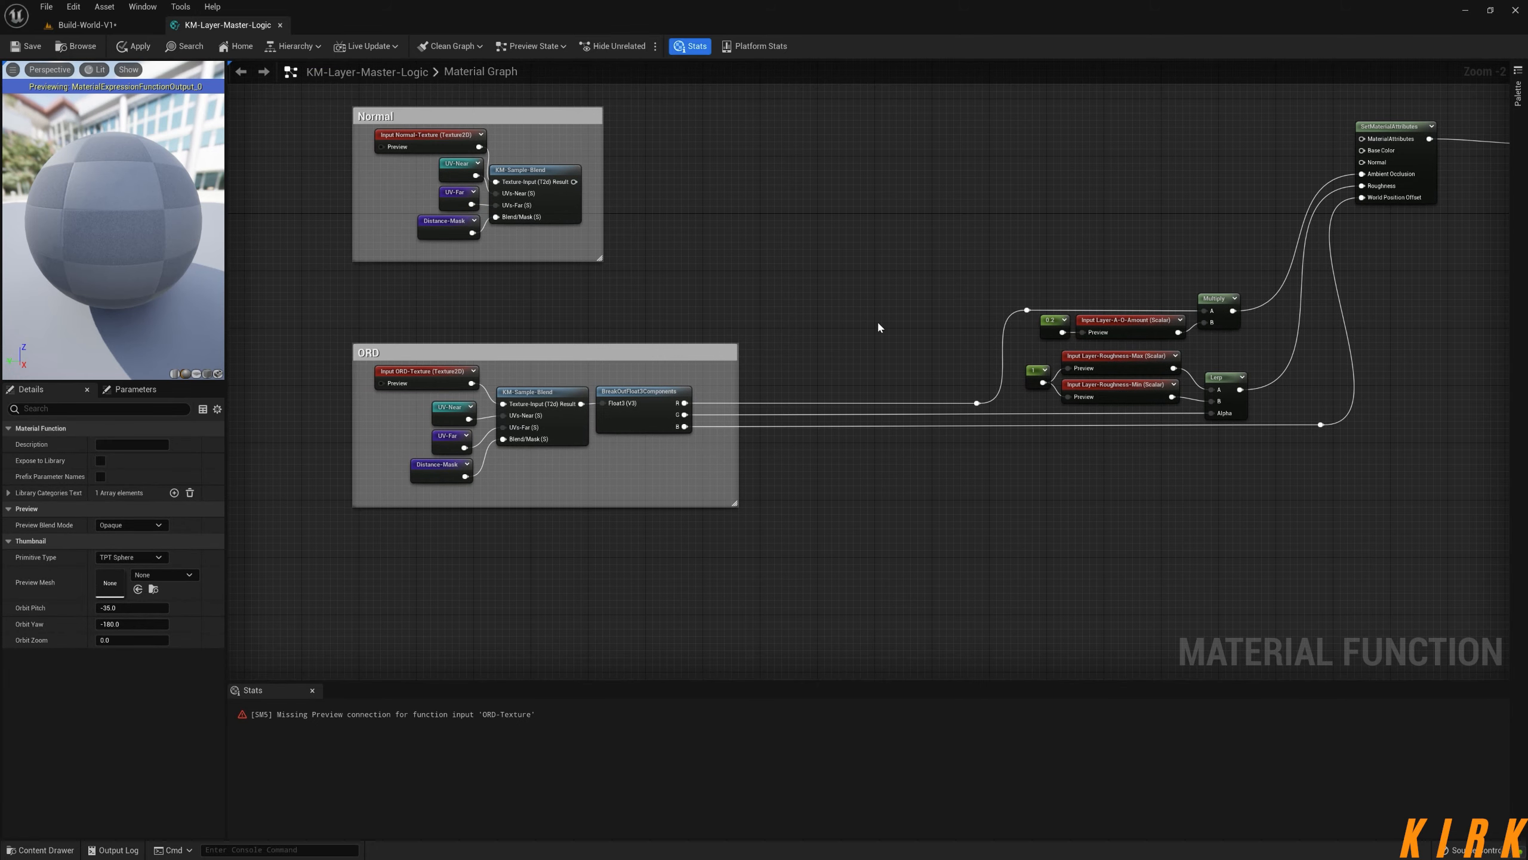
drag(605, 347, 606, 315)
drag(737, 378, 1104, 361)
drag(1401, 263, 875, 475)
drag(1271, 283, 1128, 394)
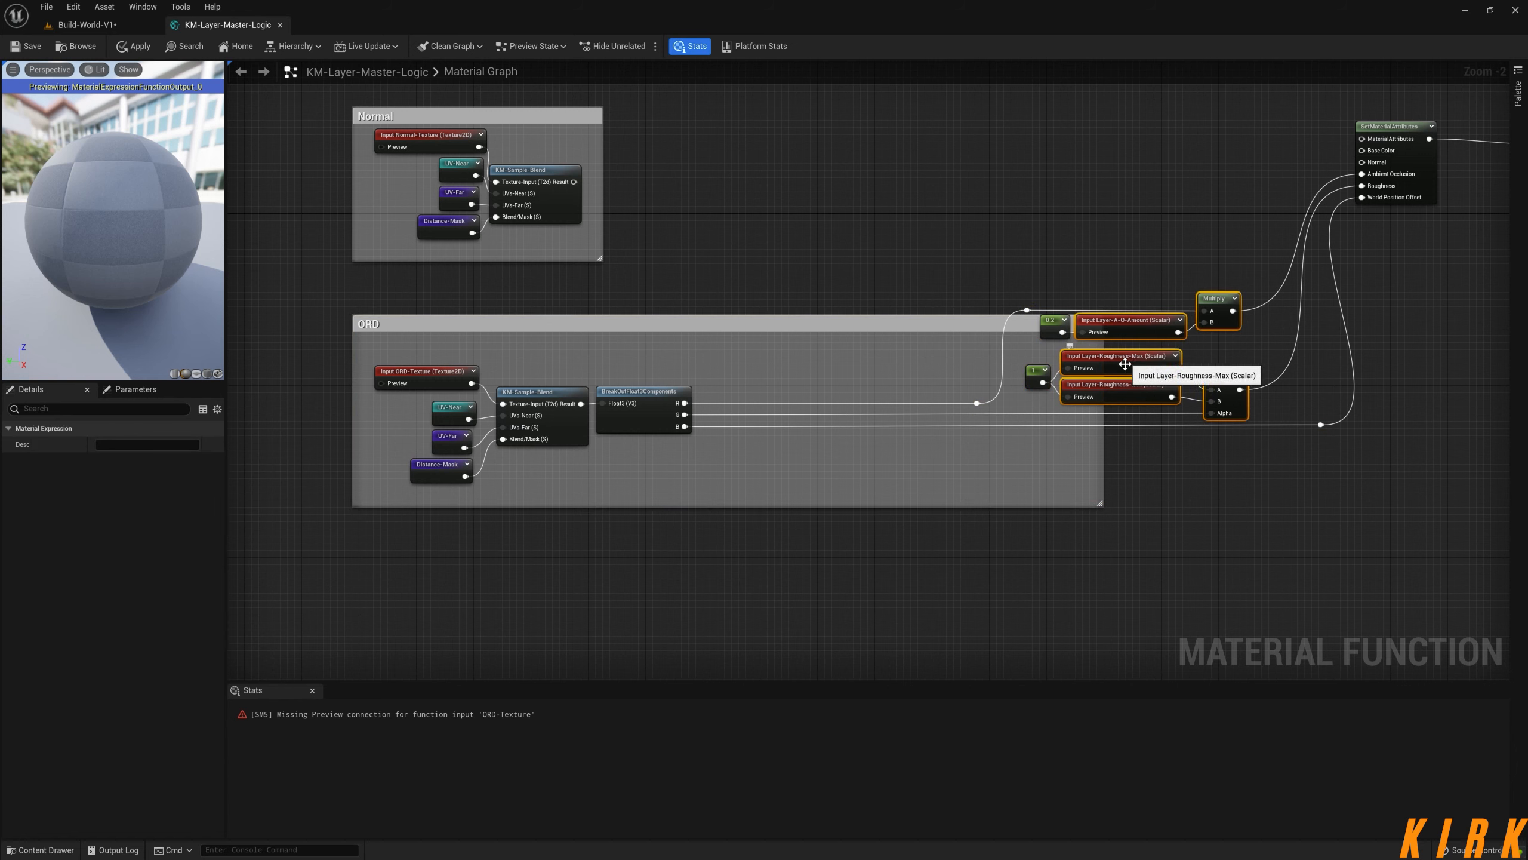
shift+click(1050, 325)
shift+click(1037, 375)
shift+click(1026, 309)
drag(1216, 307, 1015, 302)
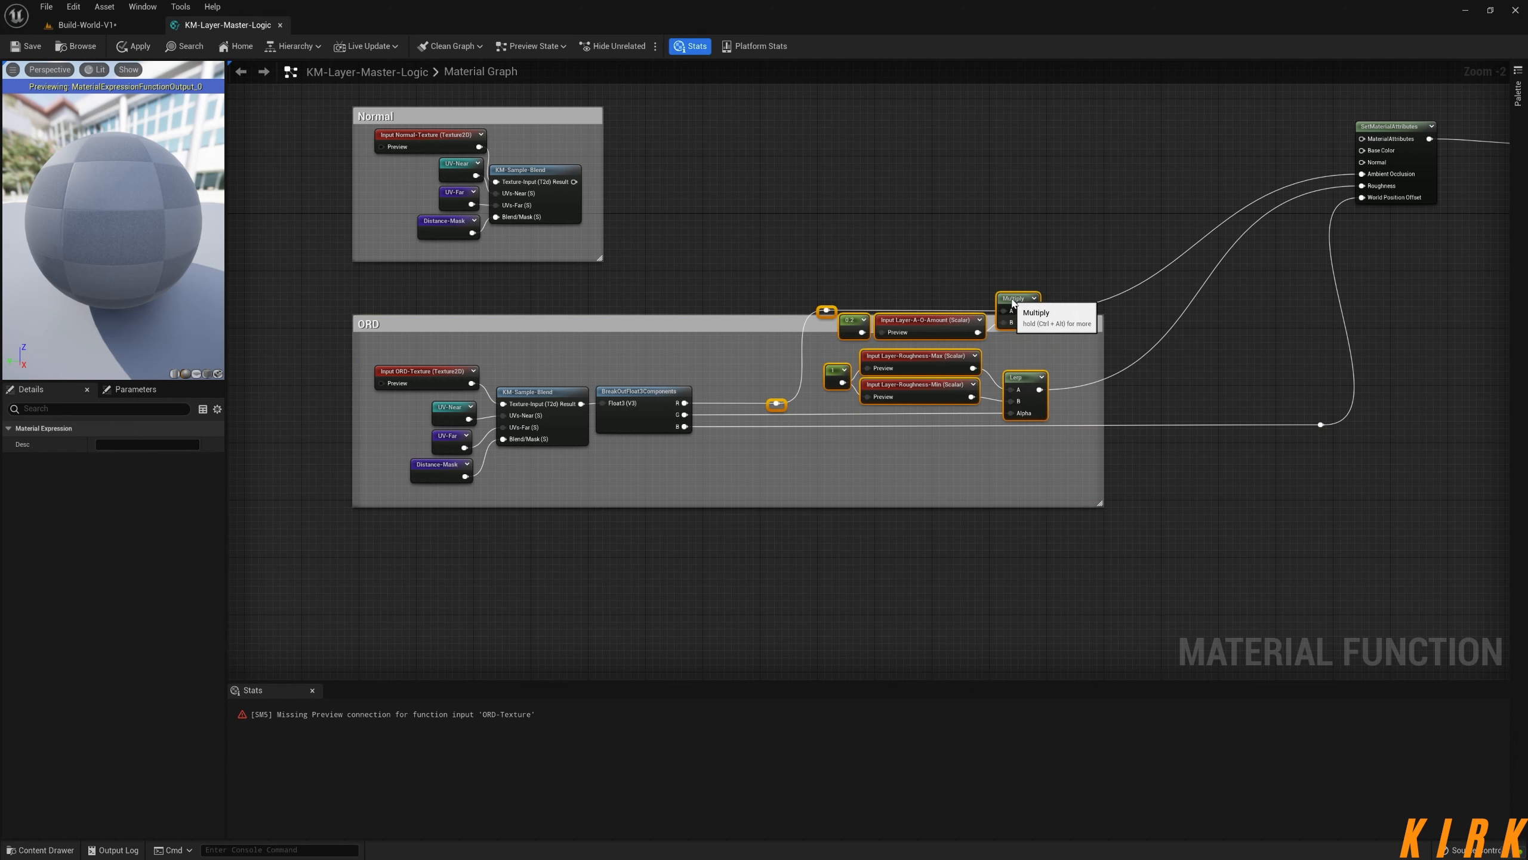
- Bring the displacement wire's reroute point inside the ORD comment, then reposition the comment and its nodes and trim its width
drag(1321, 425, 1155, 432)
drag(693, 320, 876, 394)
click(660, 319)
drag(1030, 370, 1002, 369)
click(1109, 370)
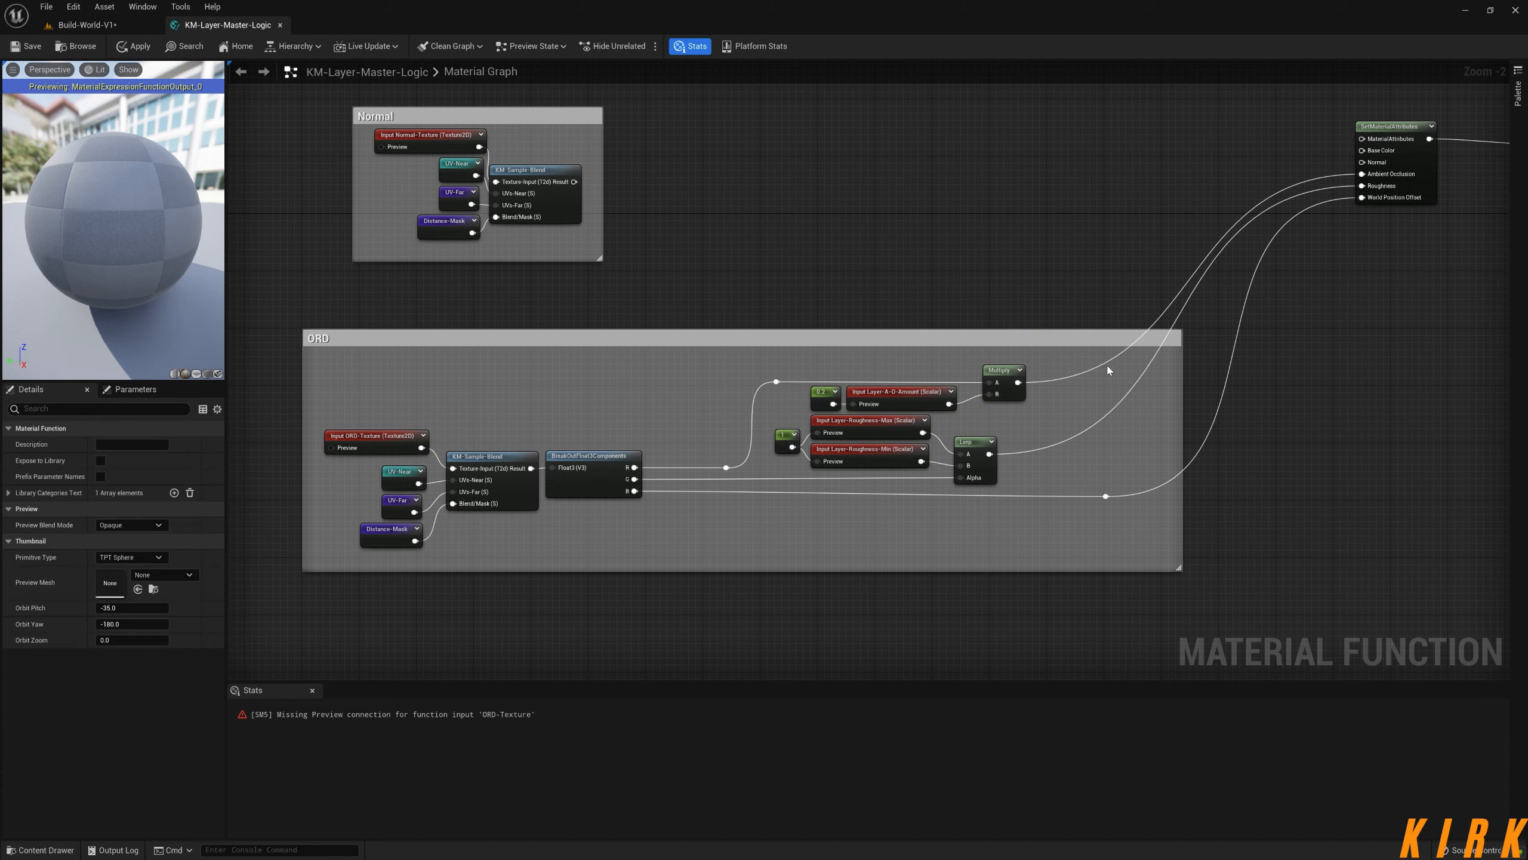
drag(1171, 387, 1143, 389)
- Set the ORD comment's colour to yellow
key(Home)
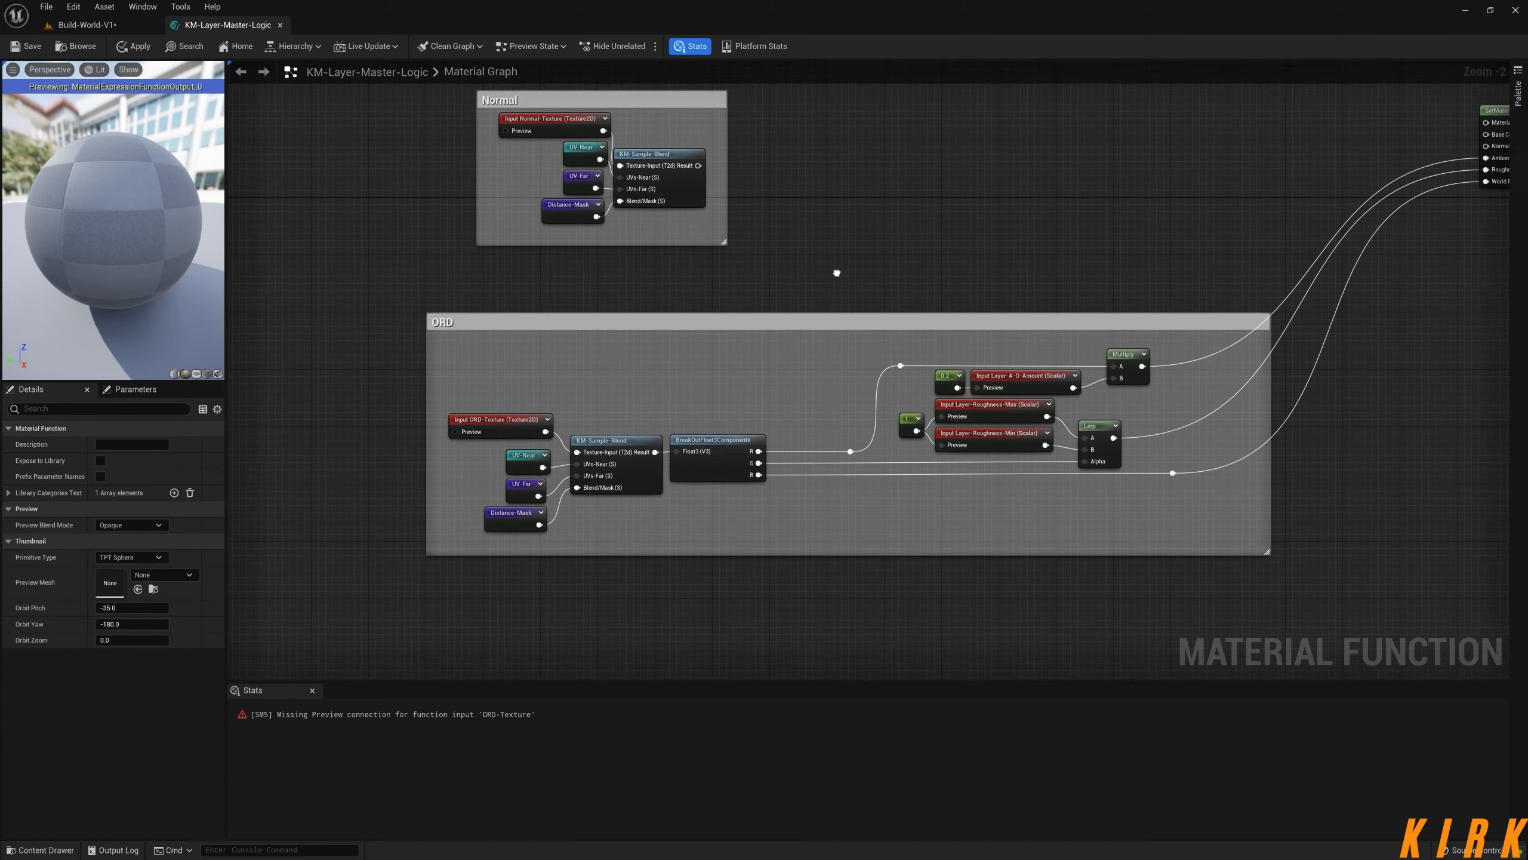
click(130, 460)
drag(174, 606, 225, 610)
click(304, 755)
- Move the Normal comment group closer to the ORD comment and widen its box to make room for more nodes
right_drag(594, 110, 533, 266)
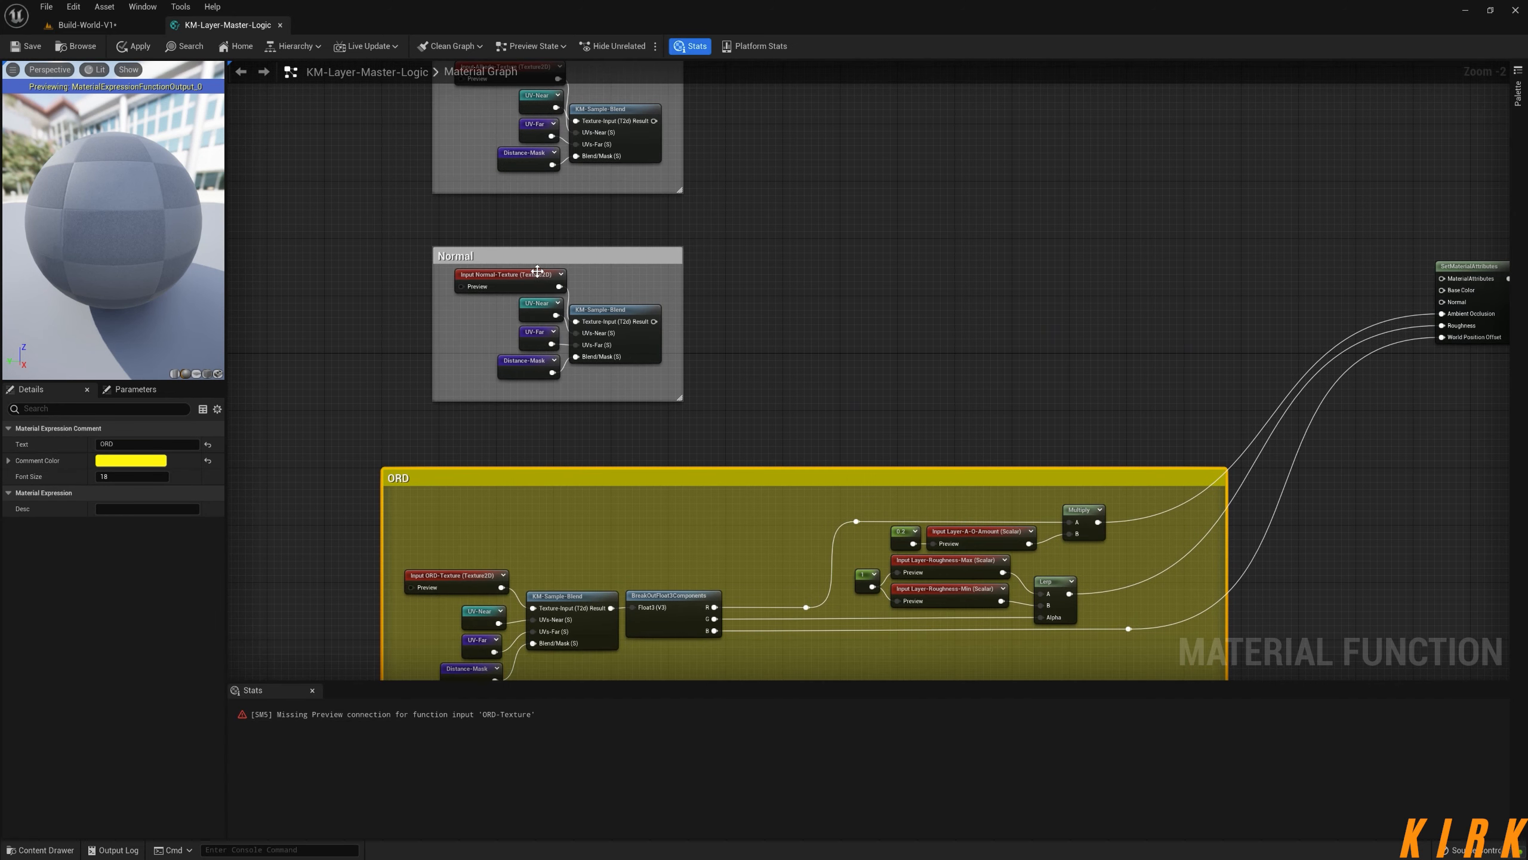
drag(547, 258, 502, 289)
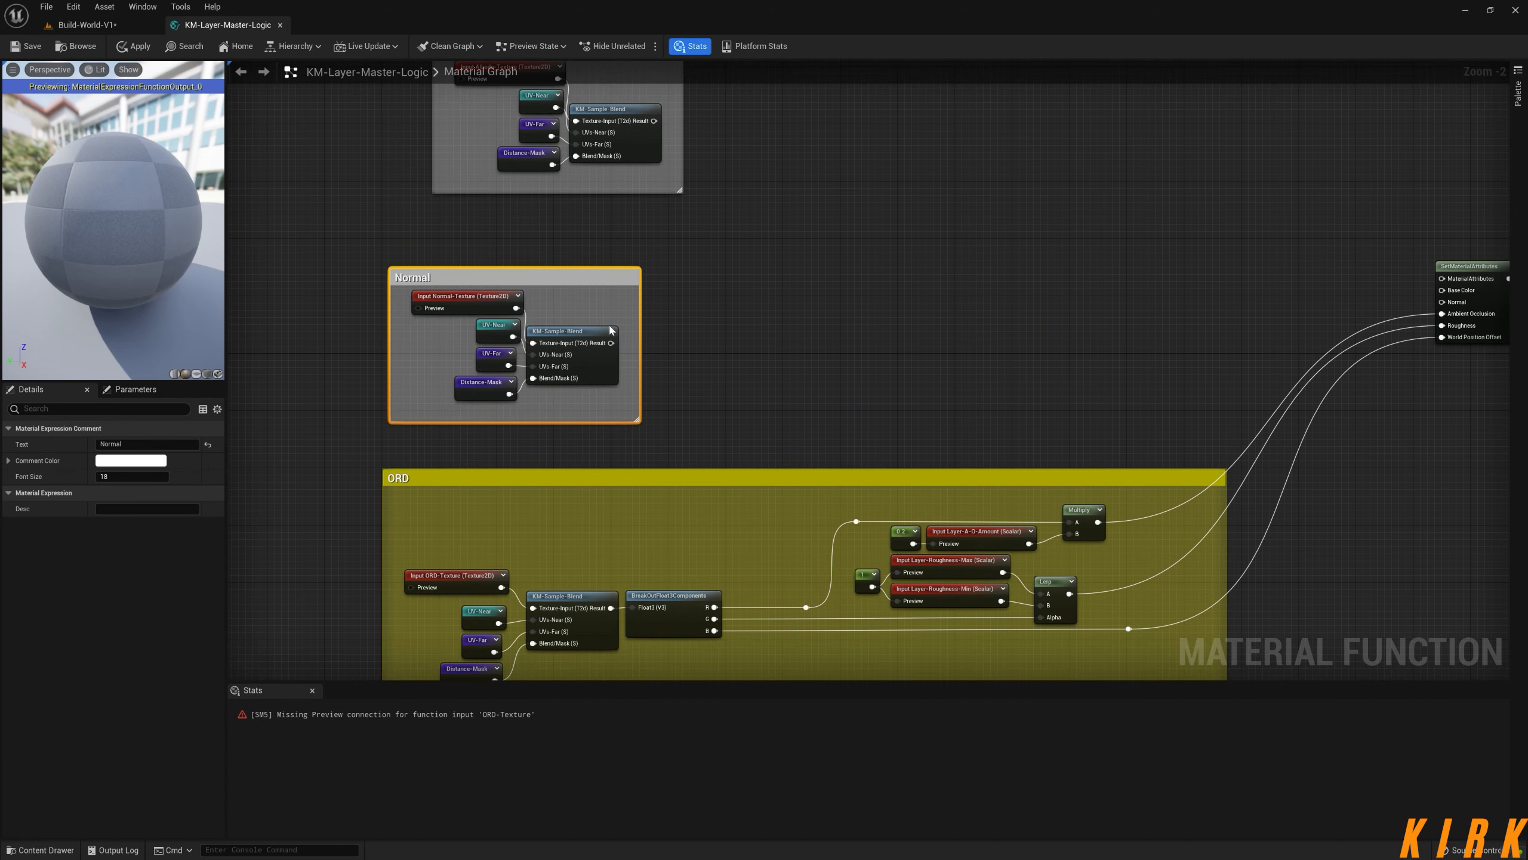
drag(637, 326, 1039, 326)
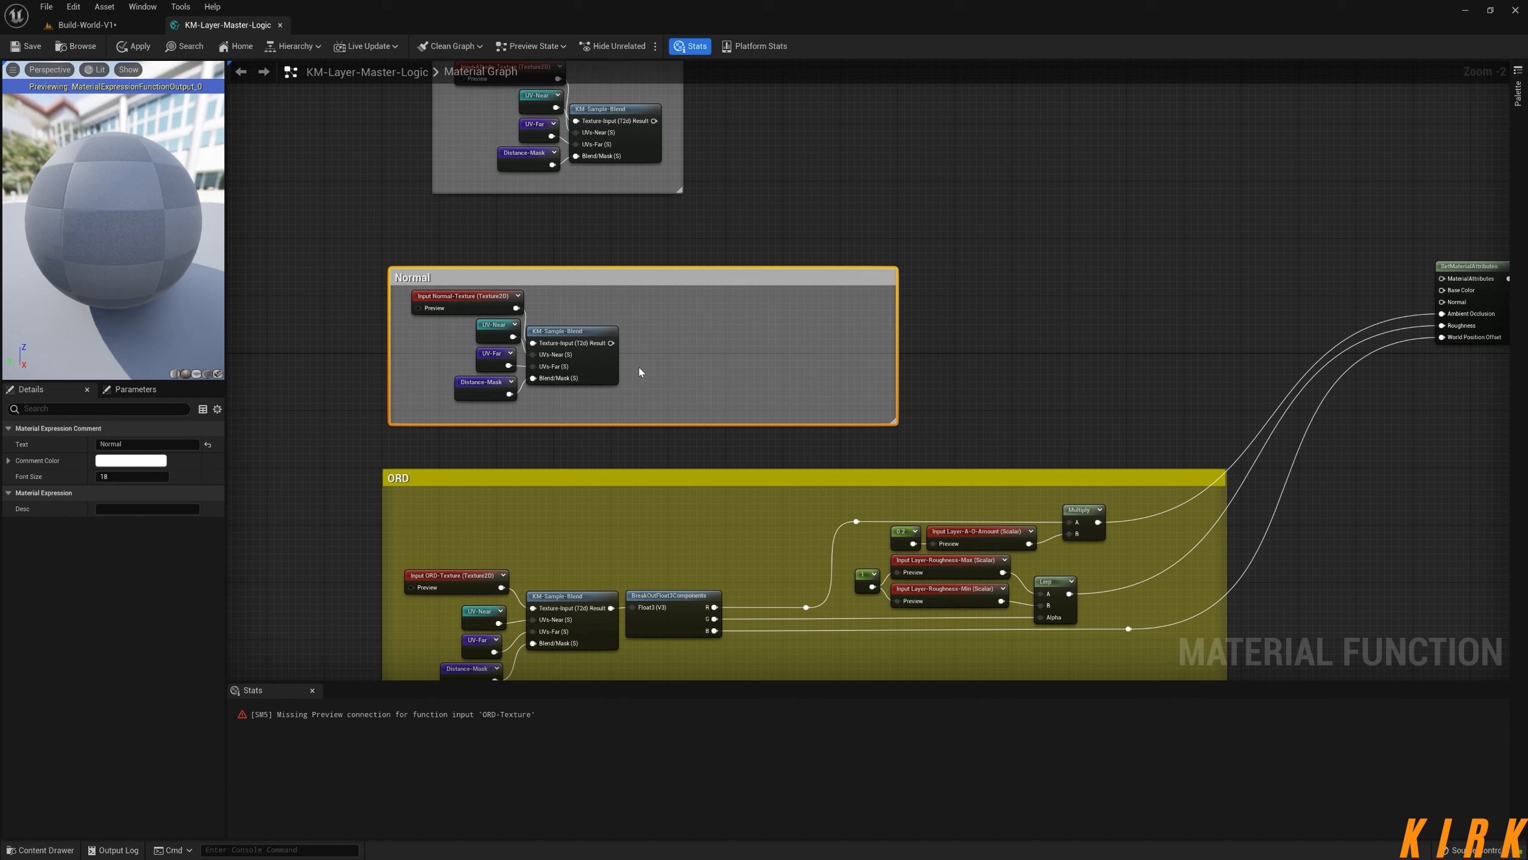
- Add a FlattenNormal node after the Normal group's KM-Sample-Blend and connect its result to Normal on SetMaterialAttributes
drag(611, 343, 696, 353)
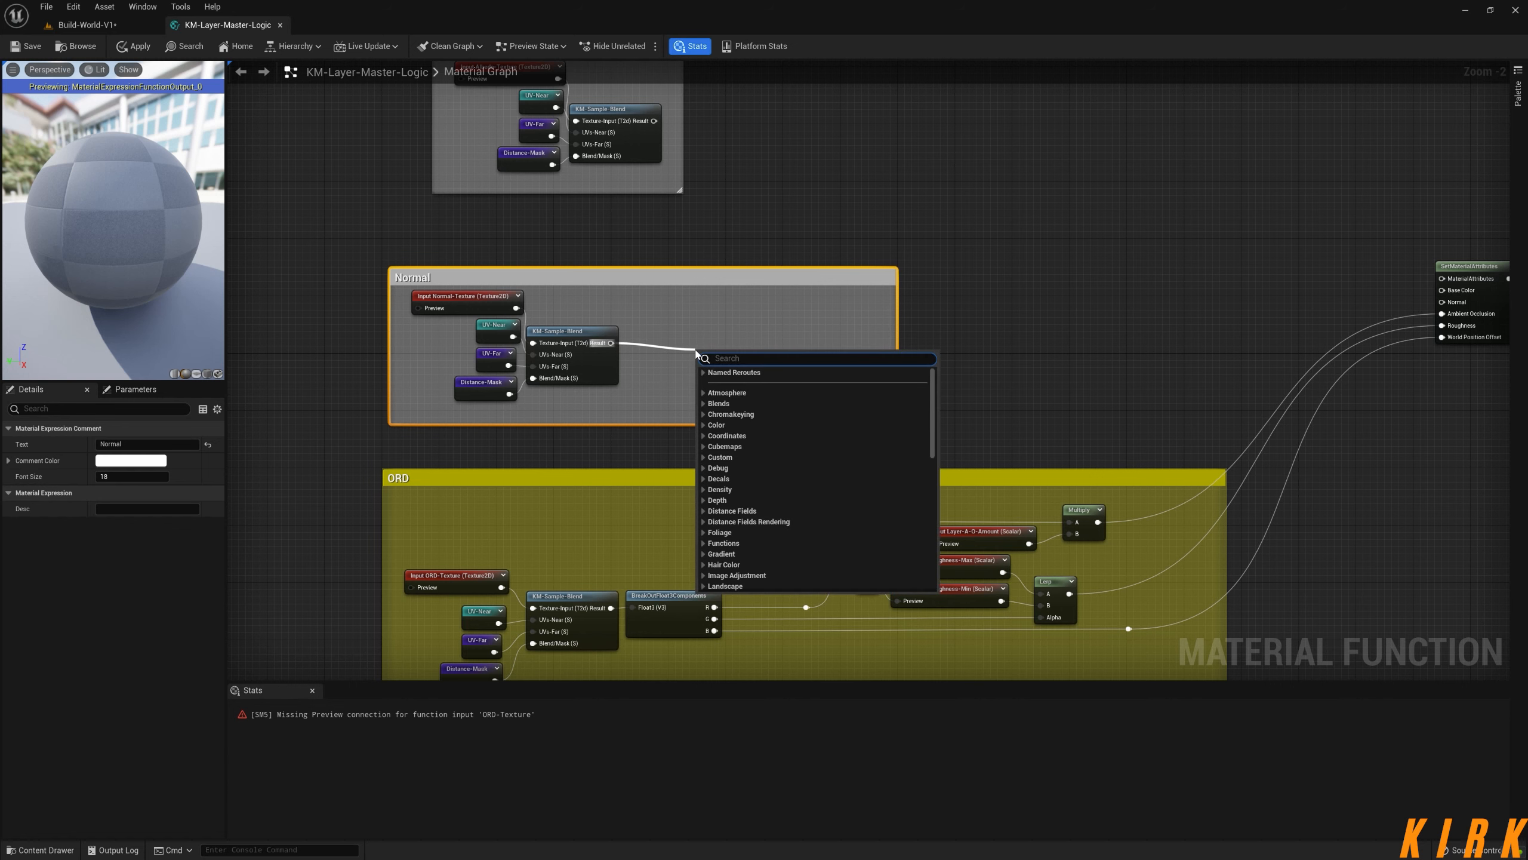
text(flatt)
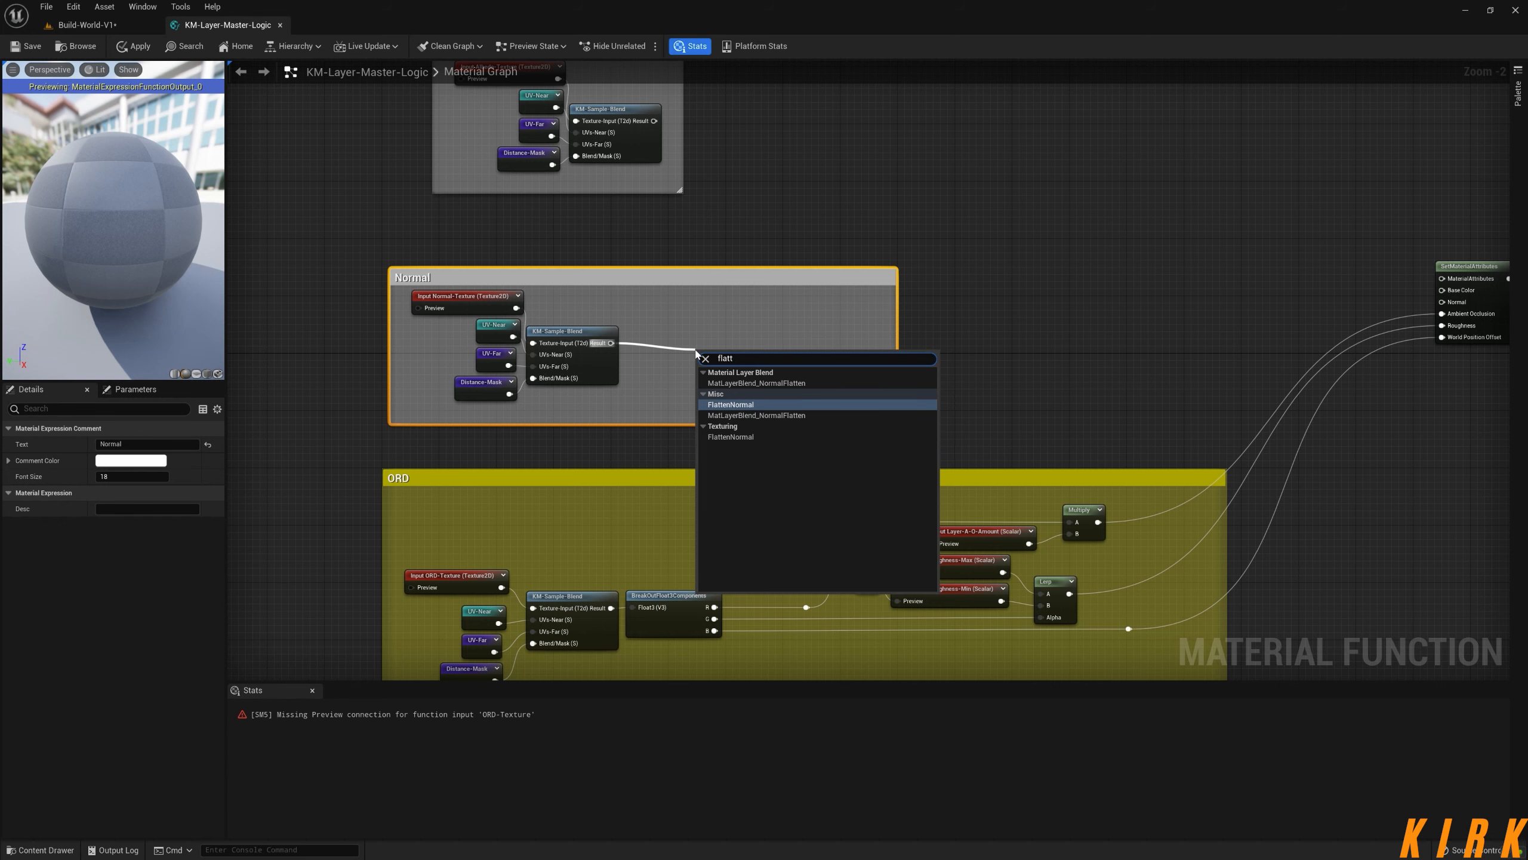
key(Return)
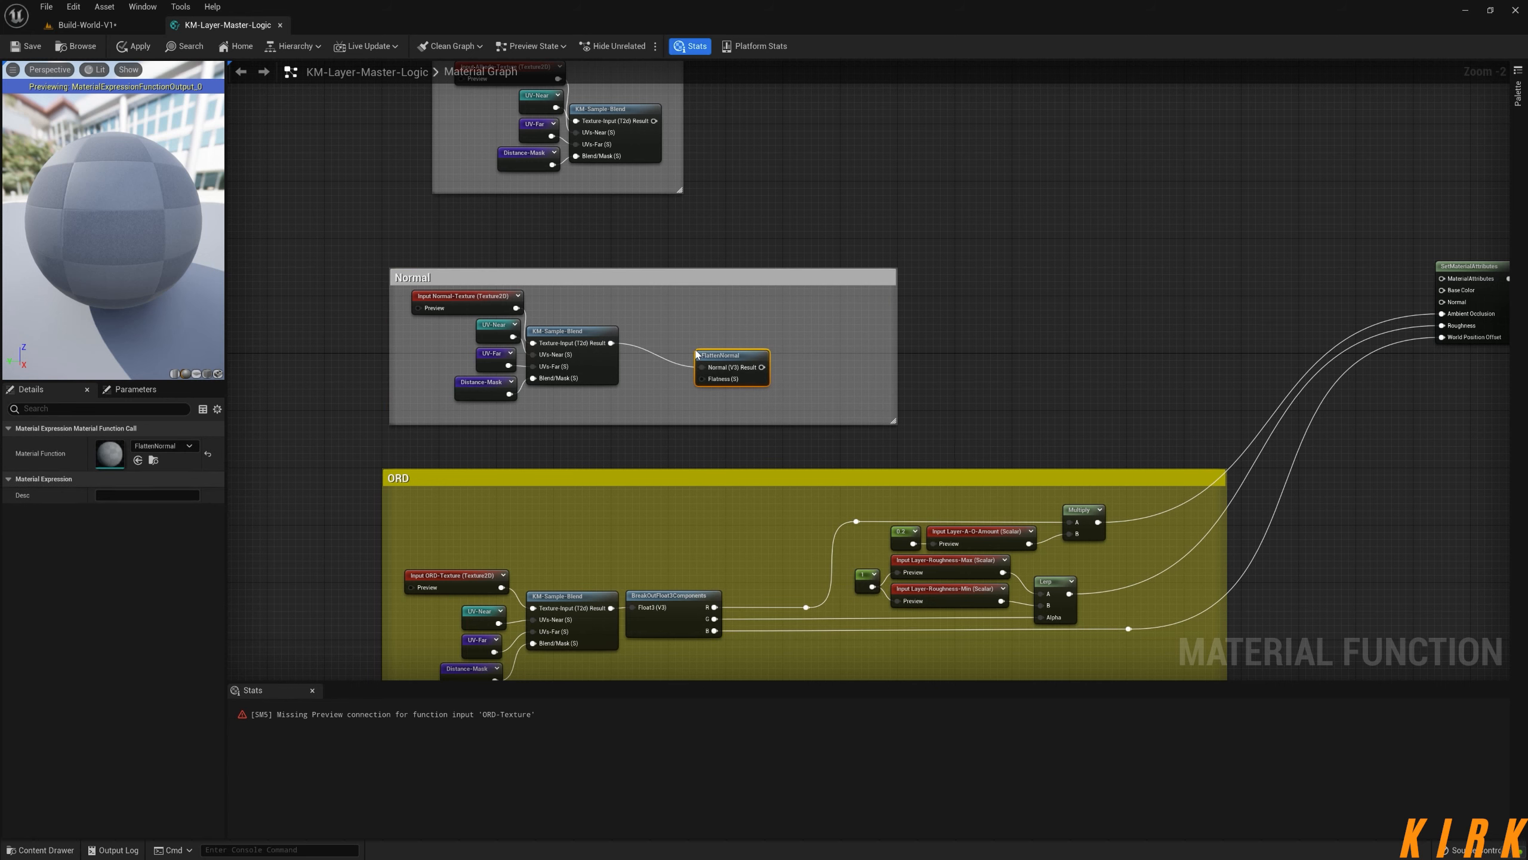
drag(728, 359, 1442, 302)
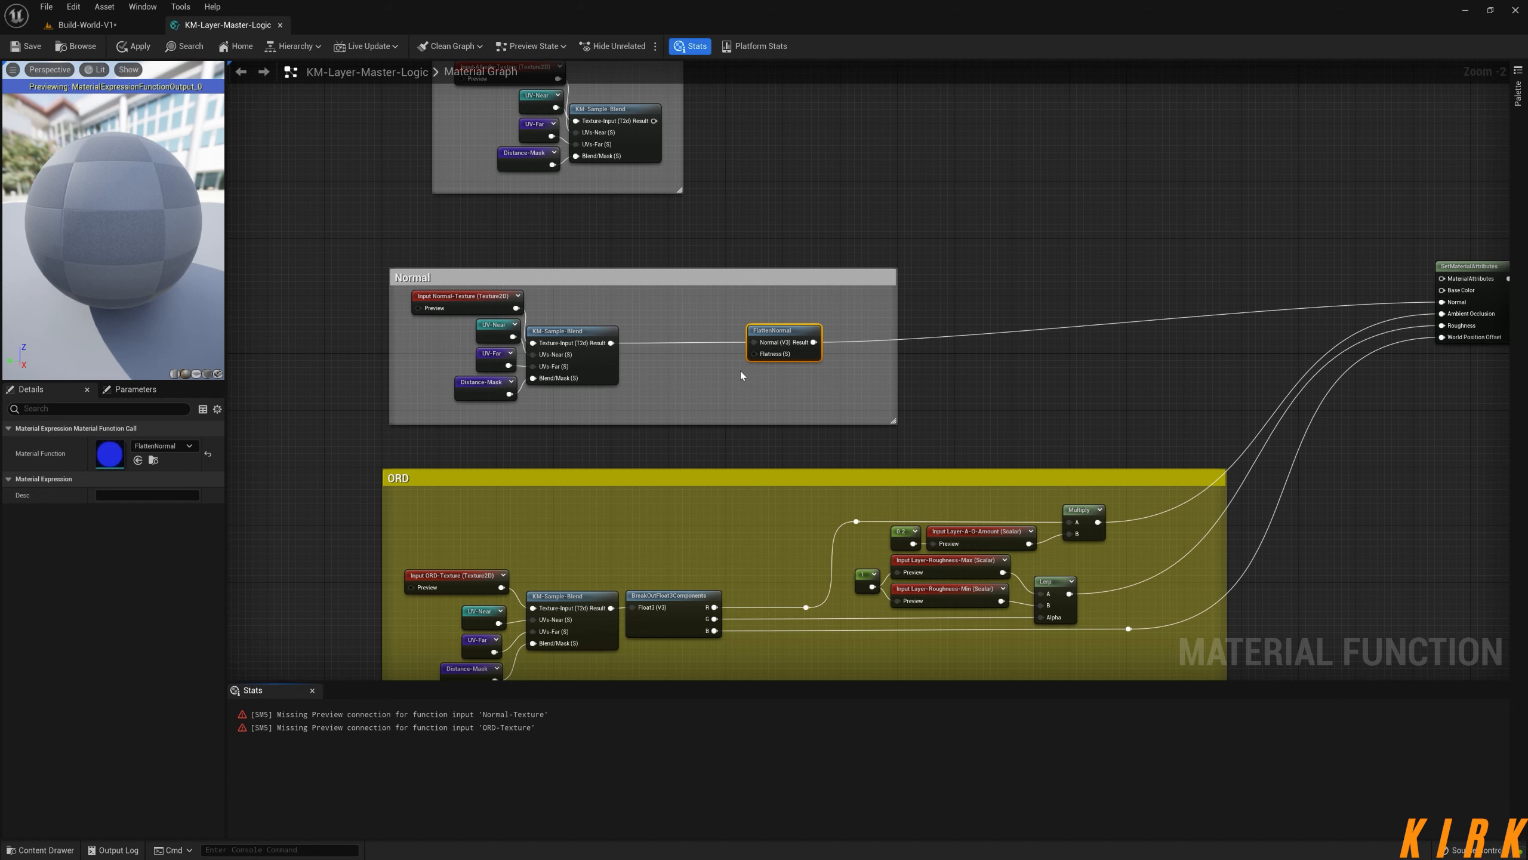
- Add a scalar function input named Layer-Normal-Amount to the Flatness input of FlattenNormal and collapse its preview
drag(754, 354, 715, 382)
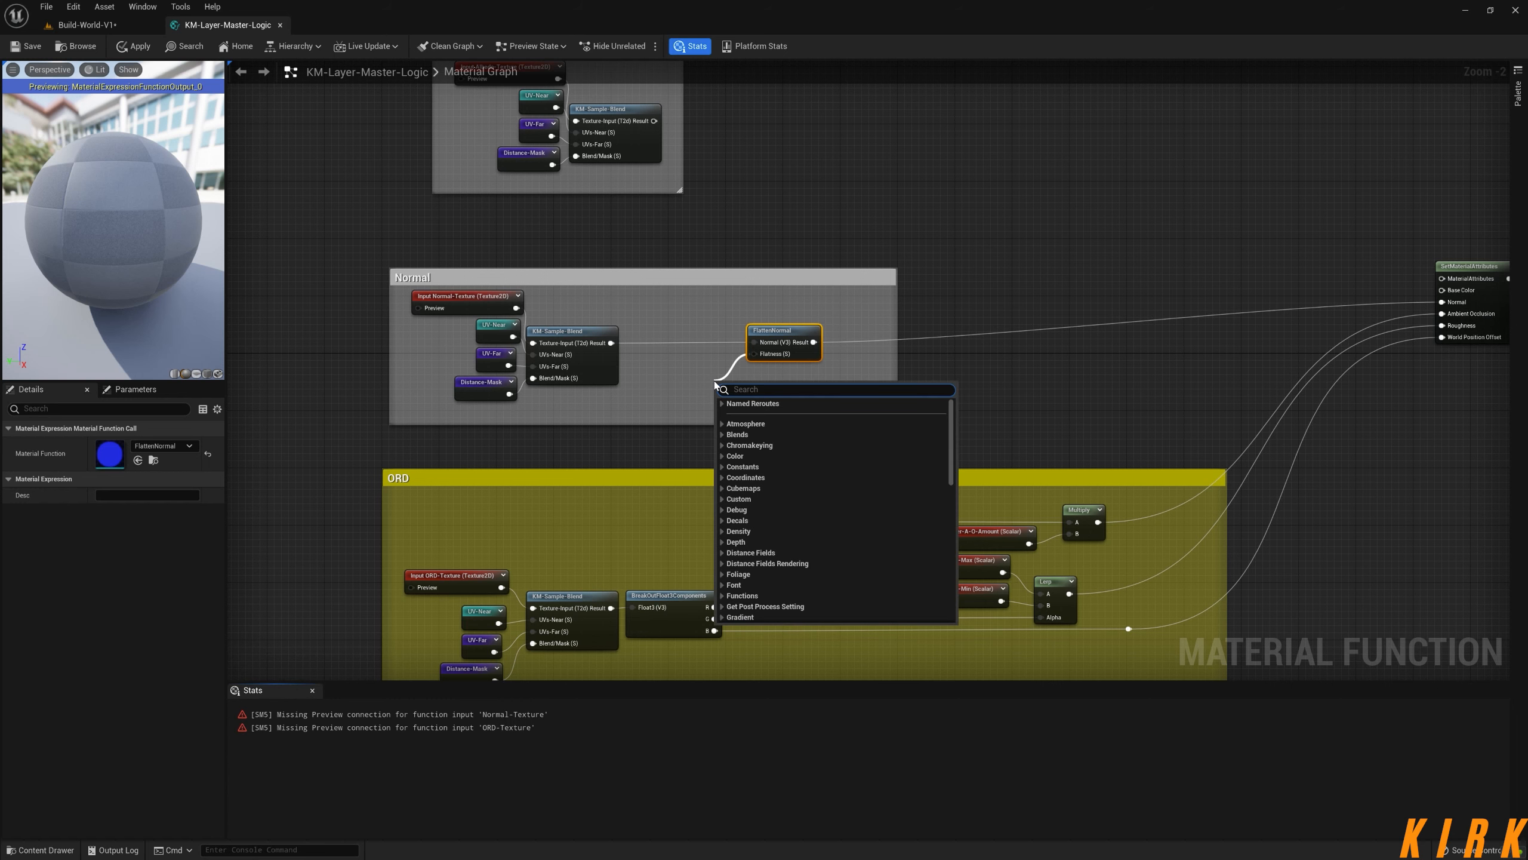
text(input)
key(Return)
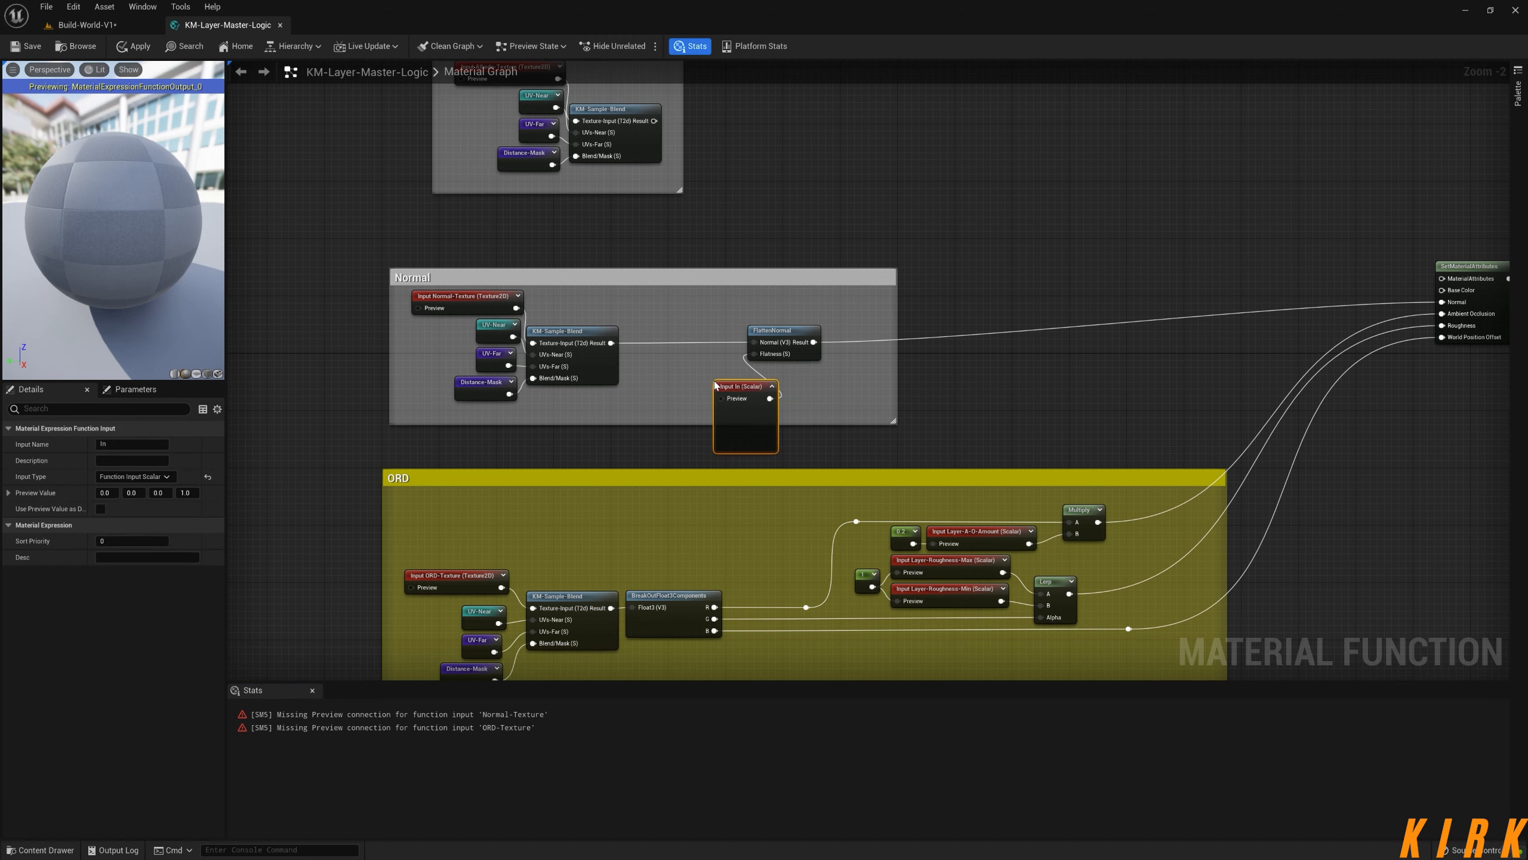
click(133, 444)
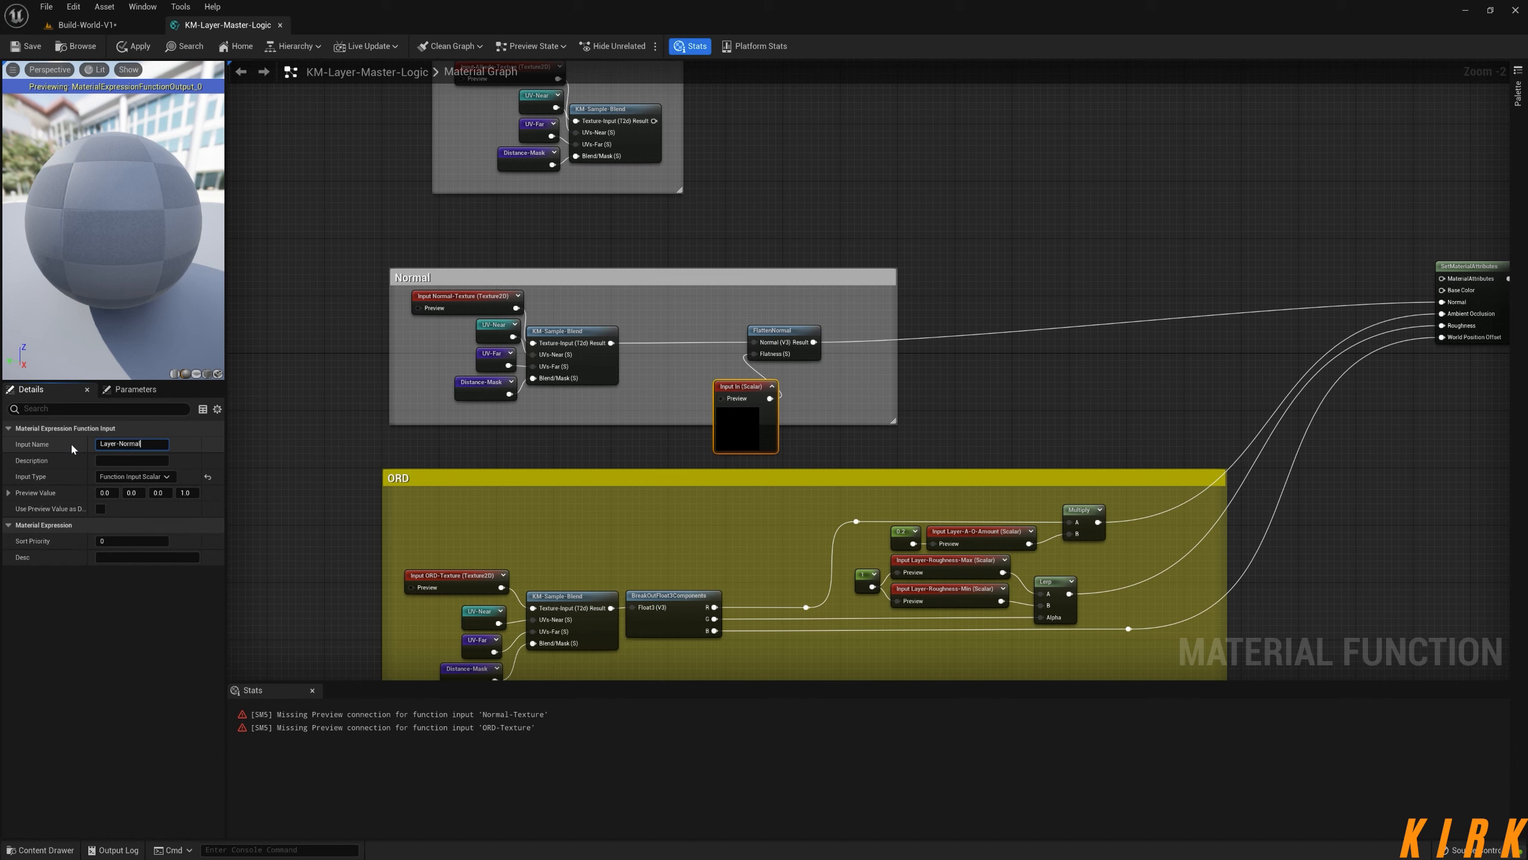
text(-Amount)
key(Return)
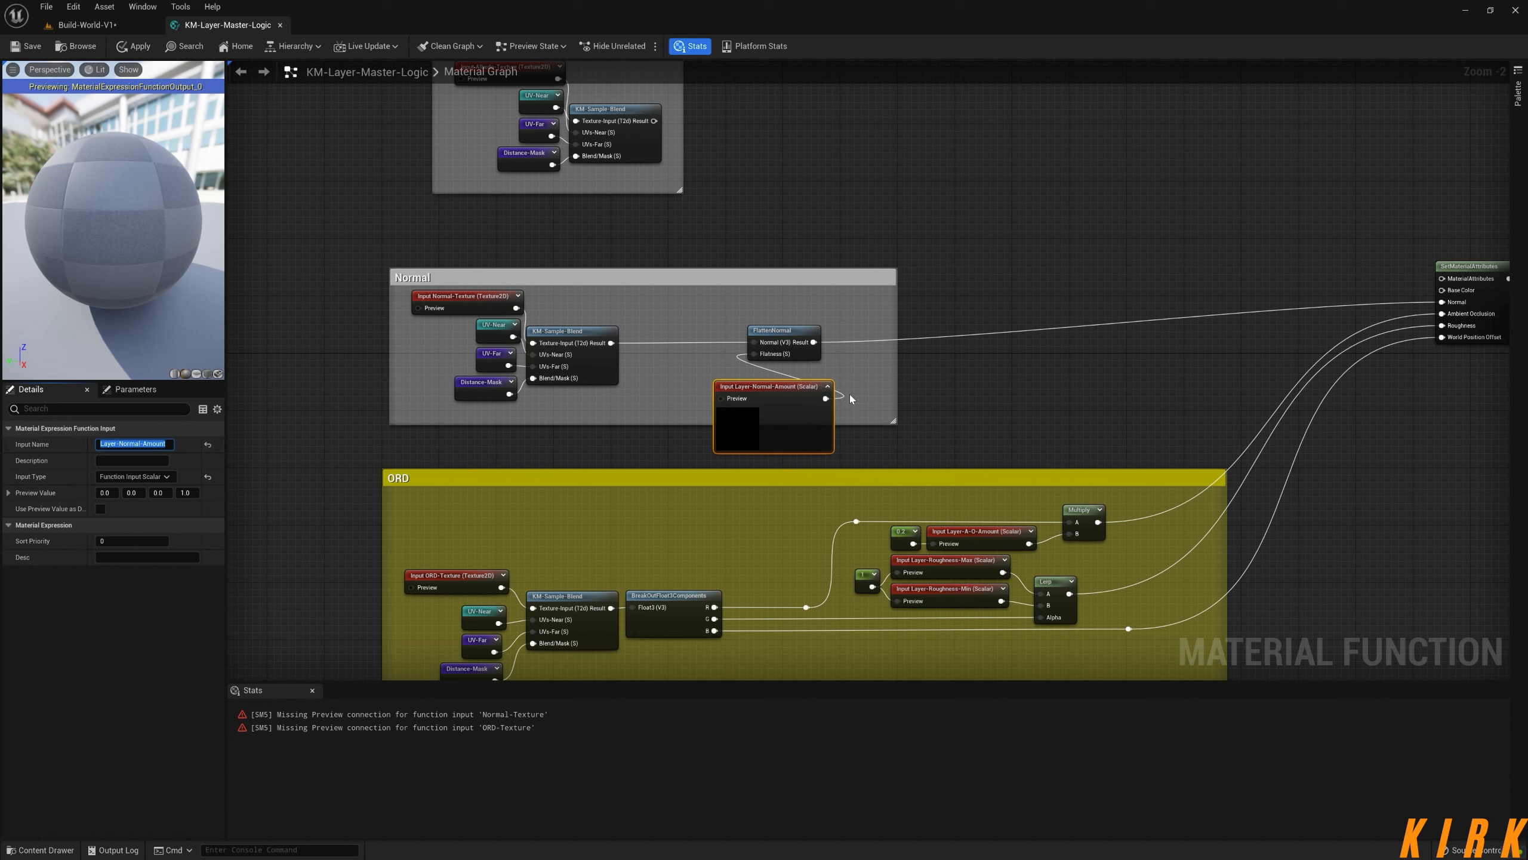
click(827, 386)
- Arrange Layer-Normal-Amount and FlattenNormal in a row after the KM-Sample-Blend node inside the Normal comment
drag(801, 392, 734, 379)
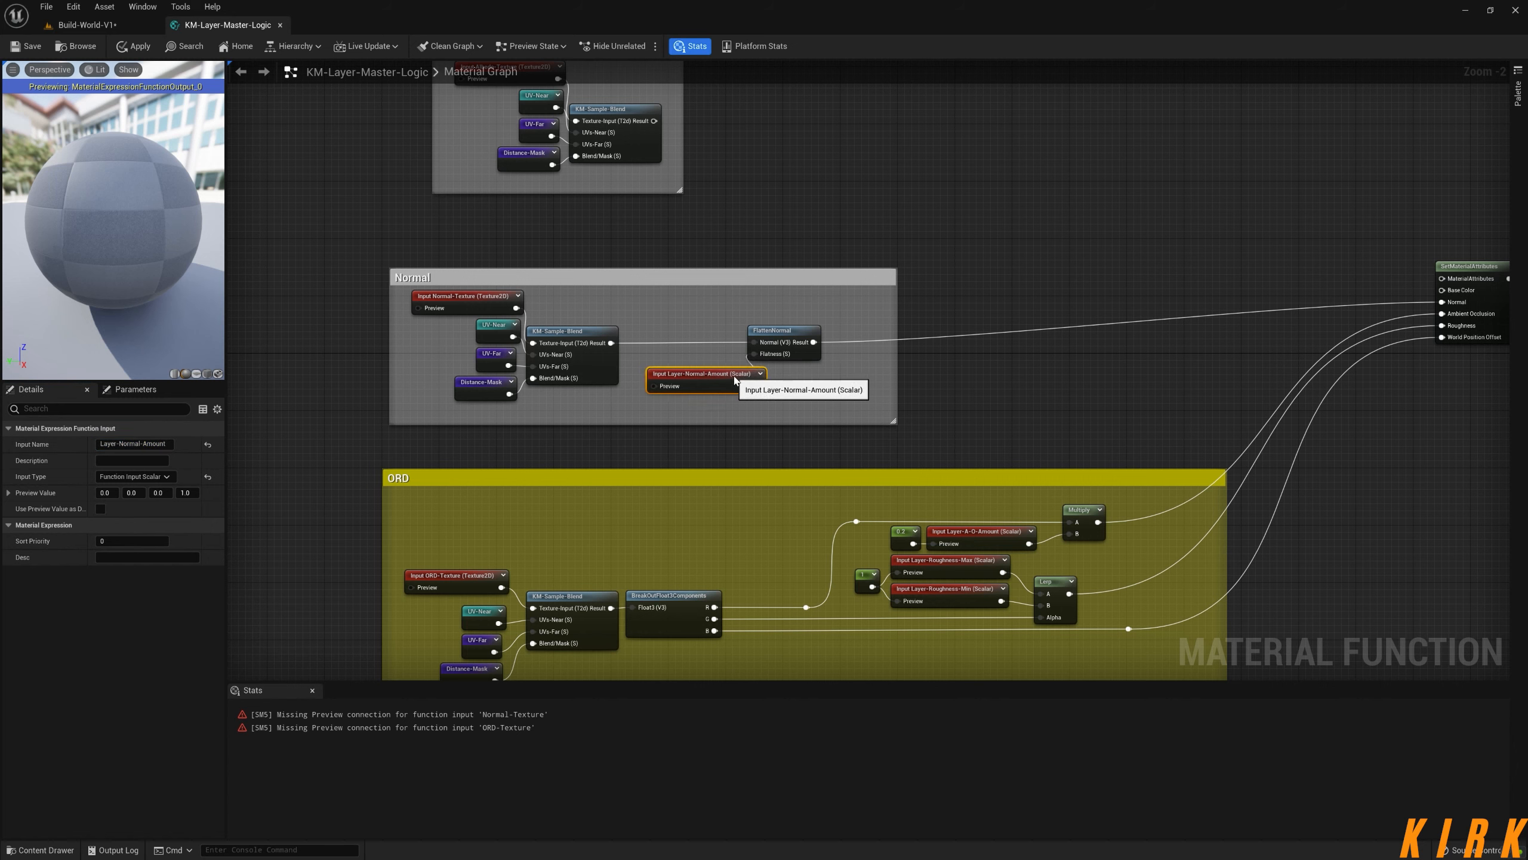
drag(782, 330, 817, 330)
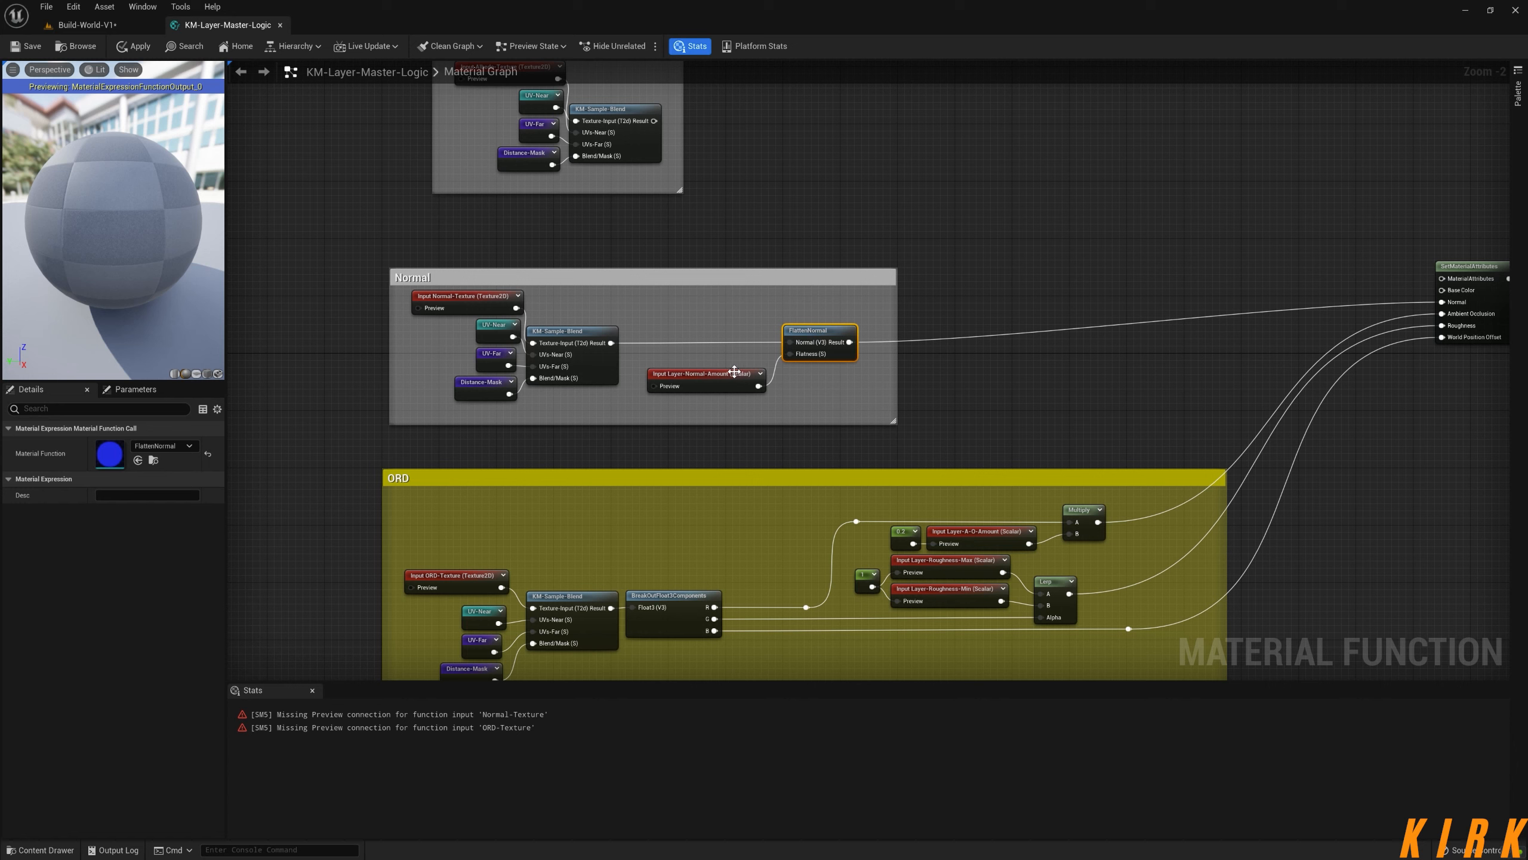
drag(730, 372, 699, 360)
click(780, 406)
click(781, 401)
drag(823, 339, 831, 339)
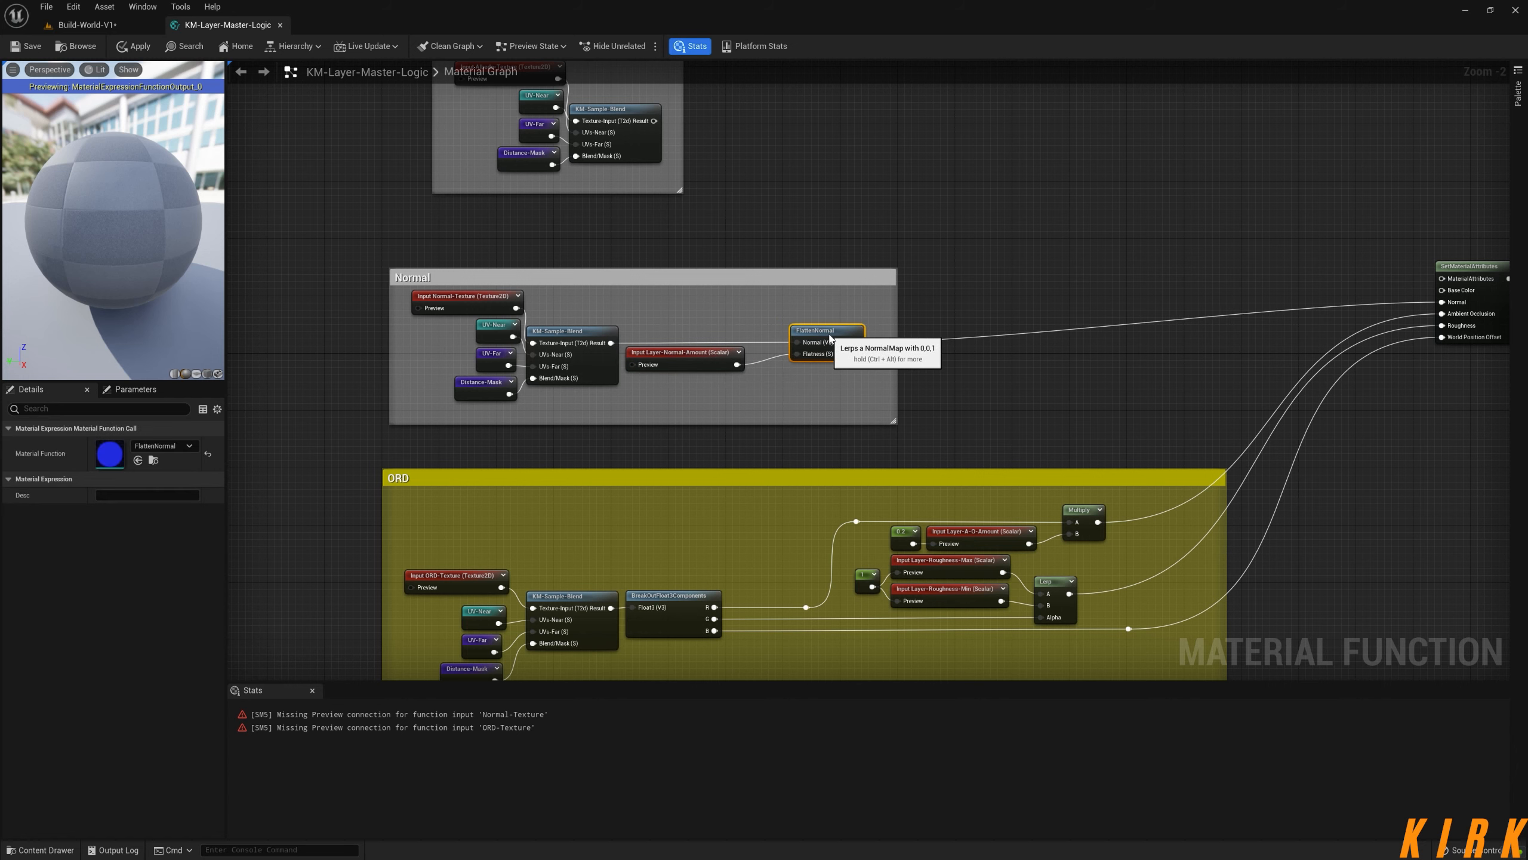
click(760, 395)
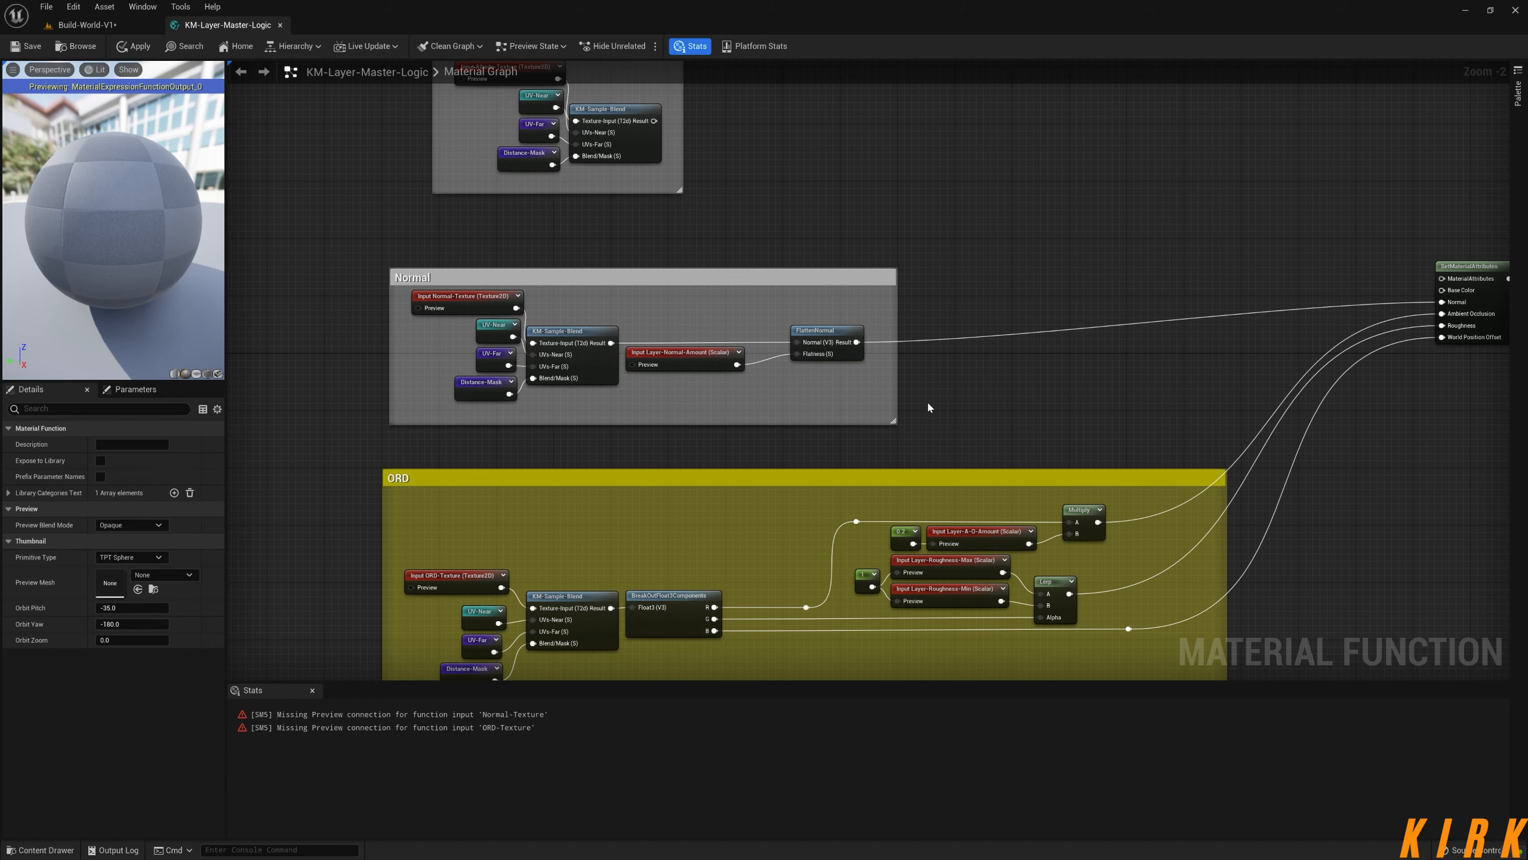
- Make room before FlattenNormal and insert a OneMinus (1-x) node between Layer-Normal-Amount and the Flatness input
right_drag(985, 376, 873, 412)
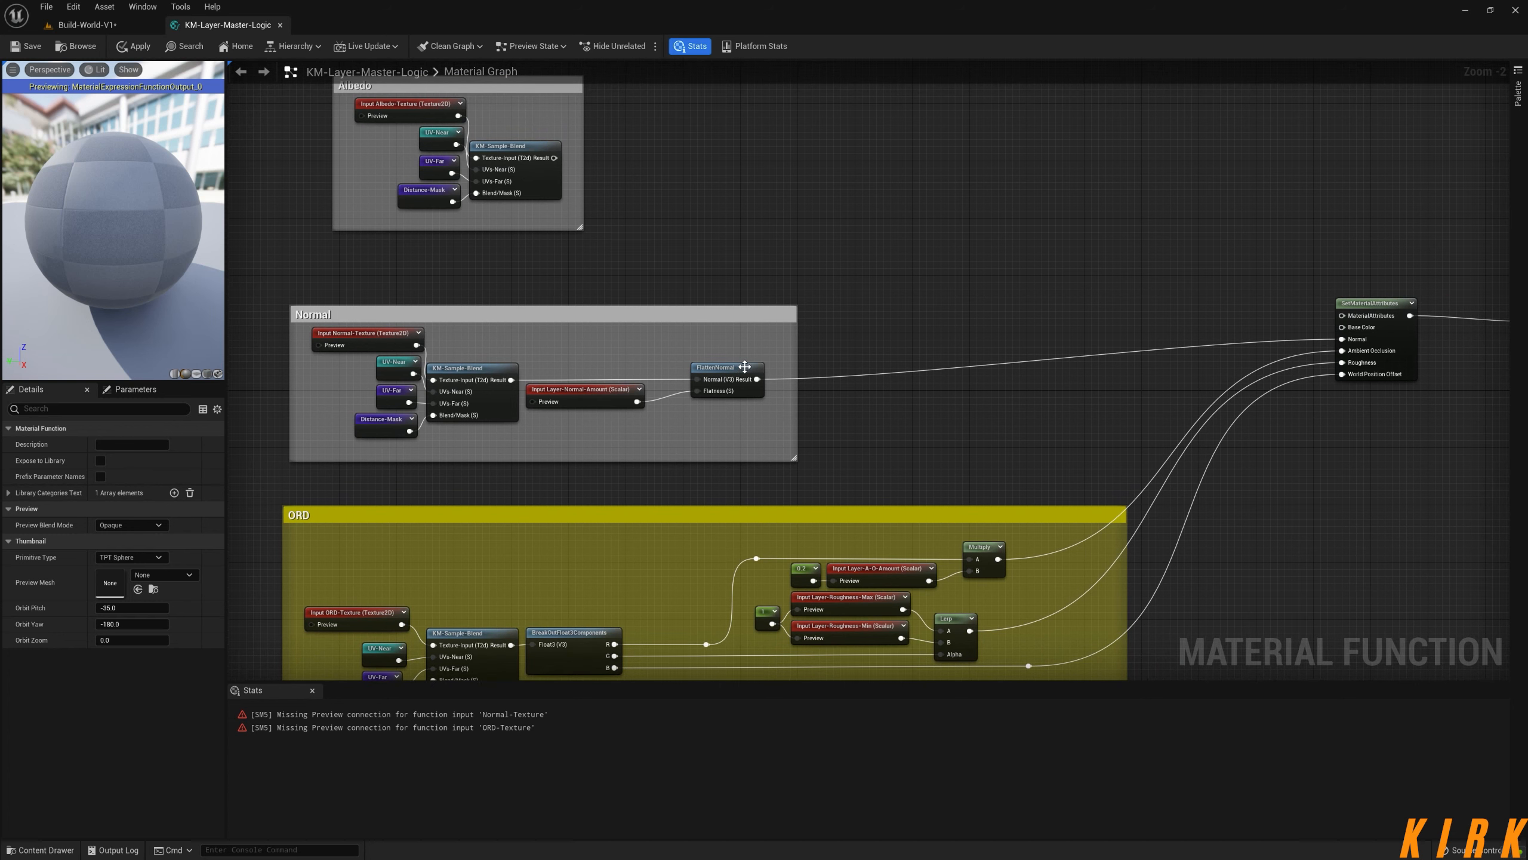
drag(744, 367, 759, 367)
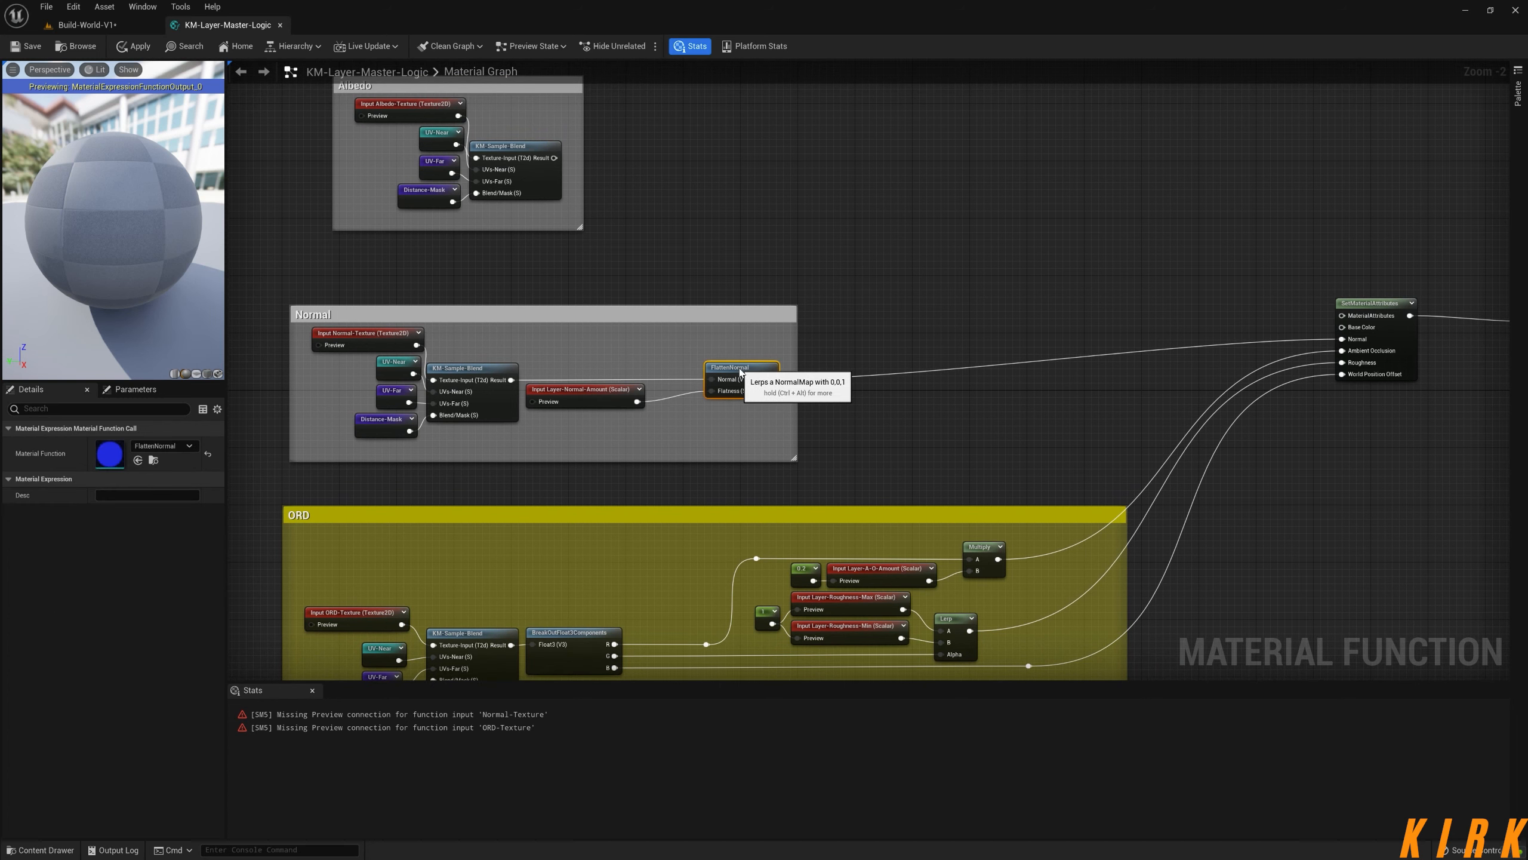
right_click(669, 399)
text(1-x)
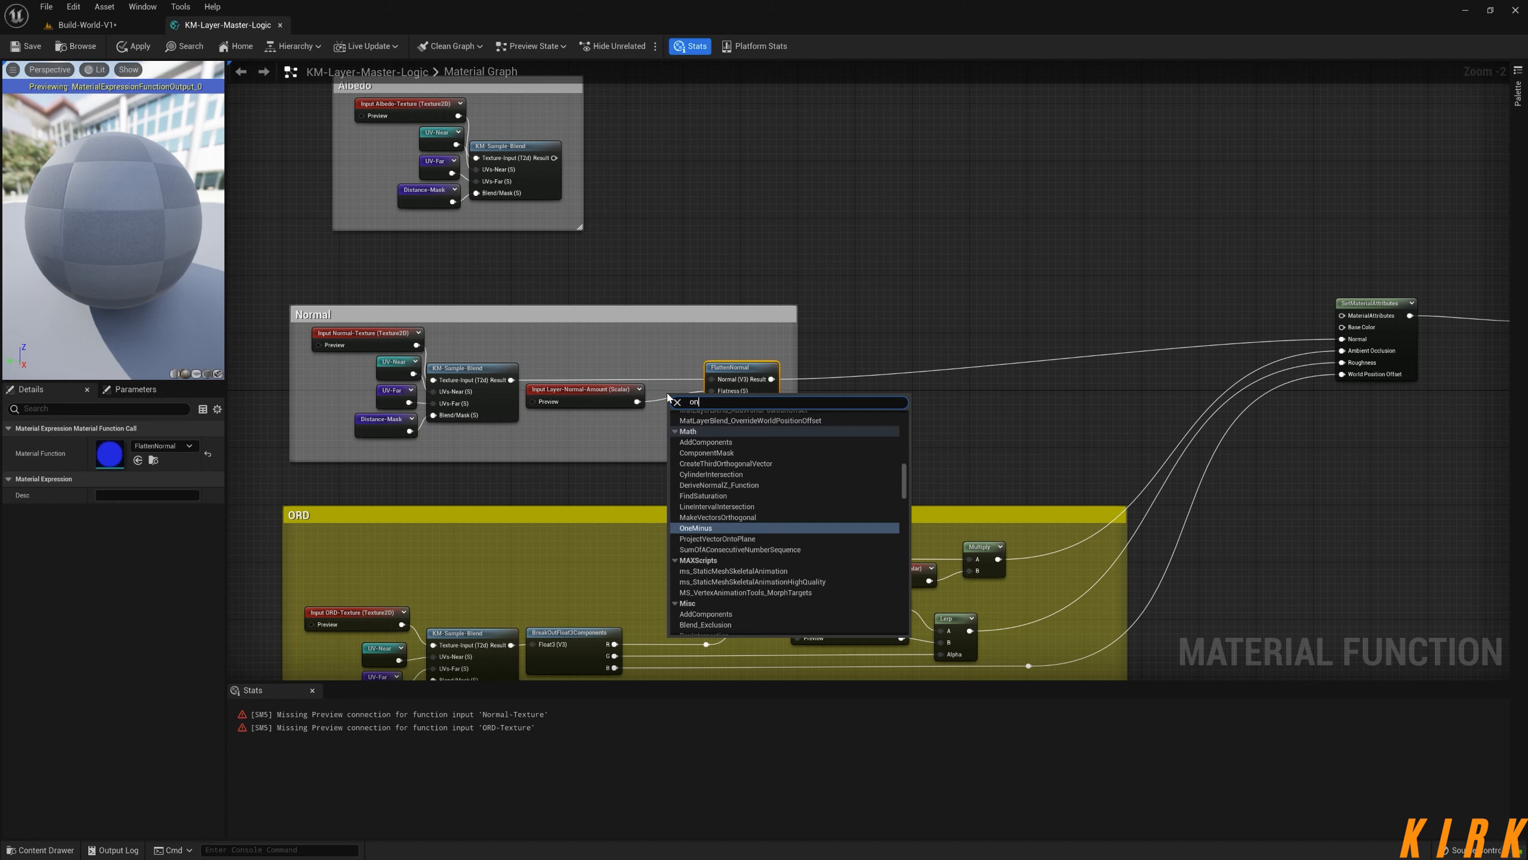
key(Return)
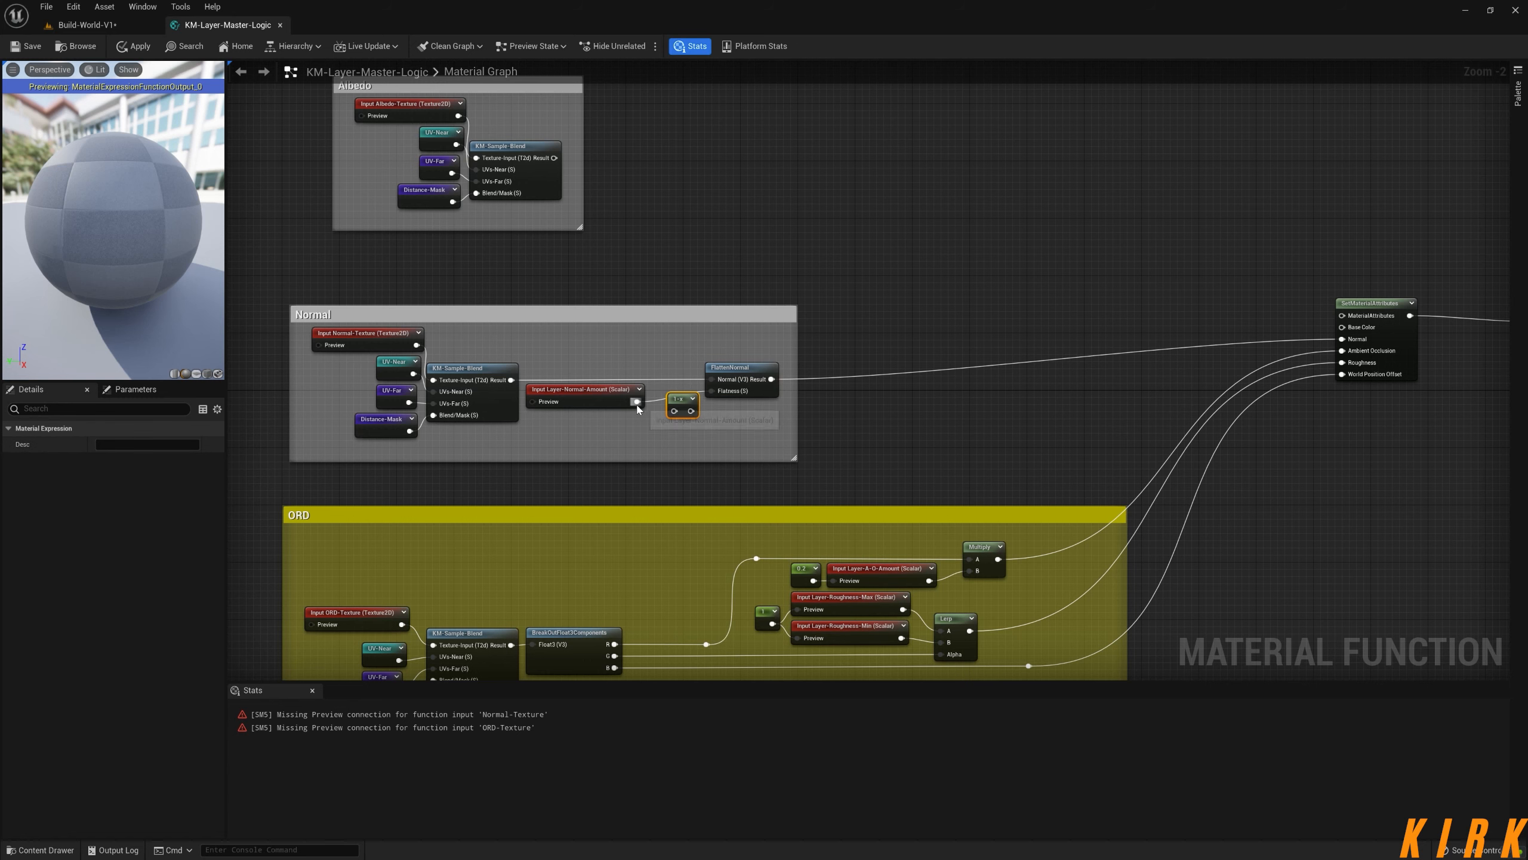
mouse_move(637, 402)
mouse_down()
mouse_move(674, 411)
mouse_move(712, 391)
mouse_move(665, 394)
mouse_up()
click(680, 357)
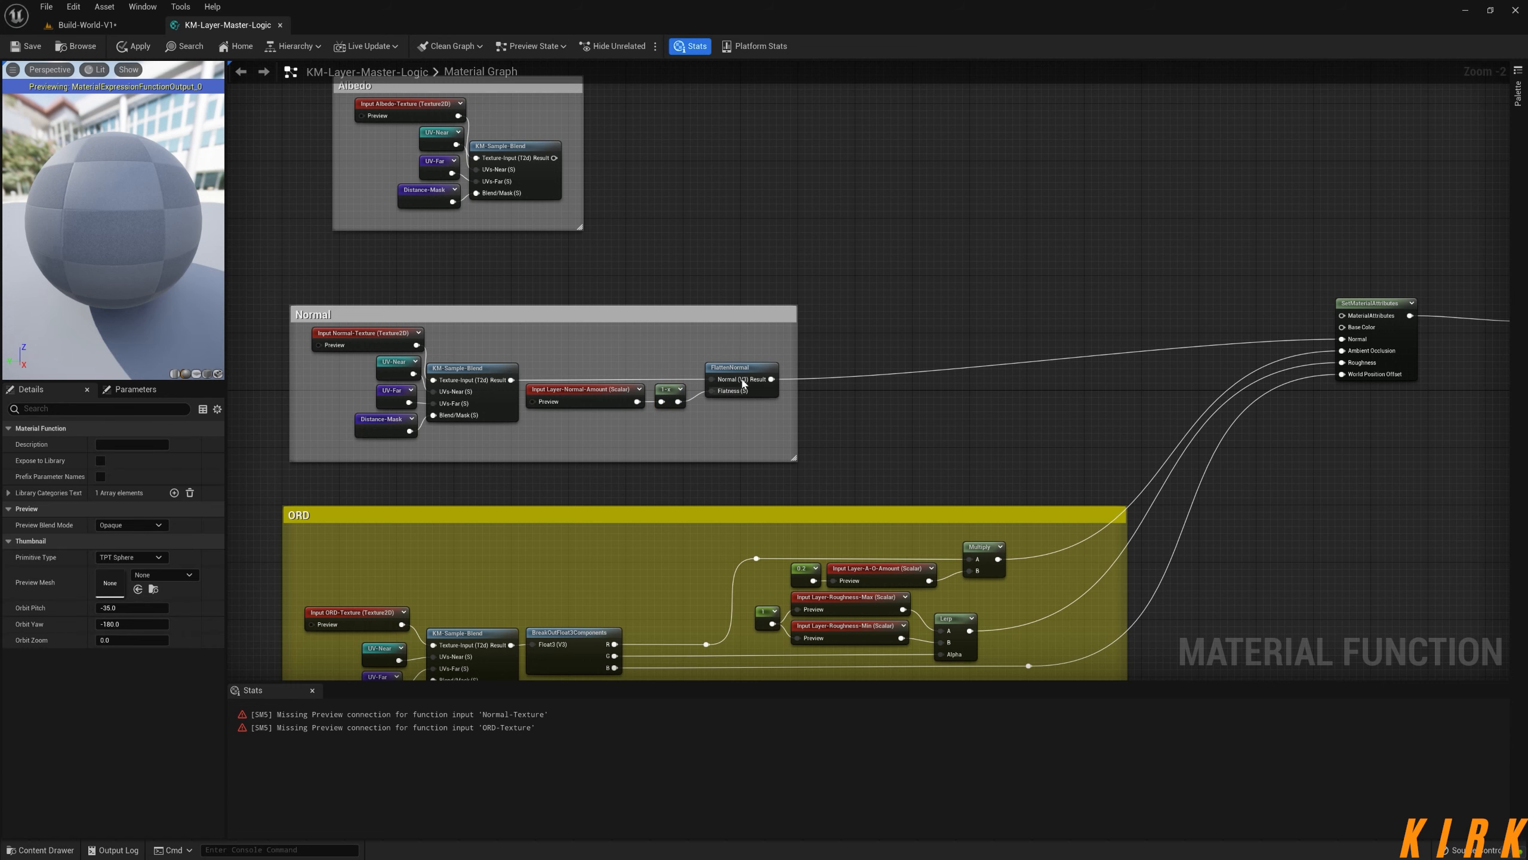
- Move SetMaterialAttributes and Output Material down to straighten the Normal wire, and bring the Albedo comment group closer to Normal
right_drag(920, 330, 773, 344)
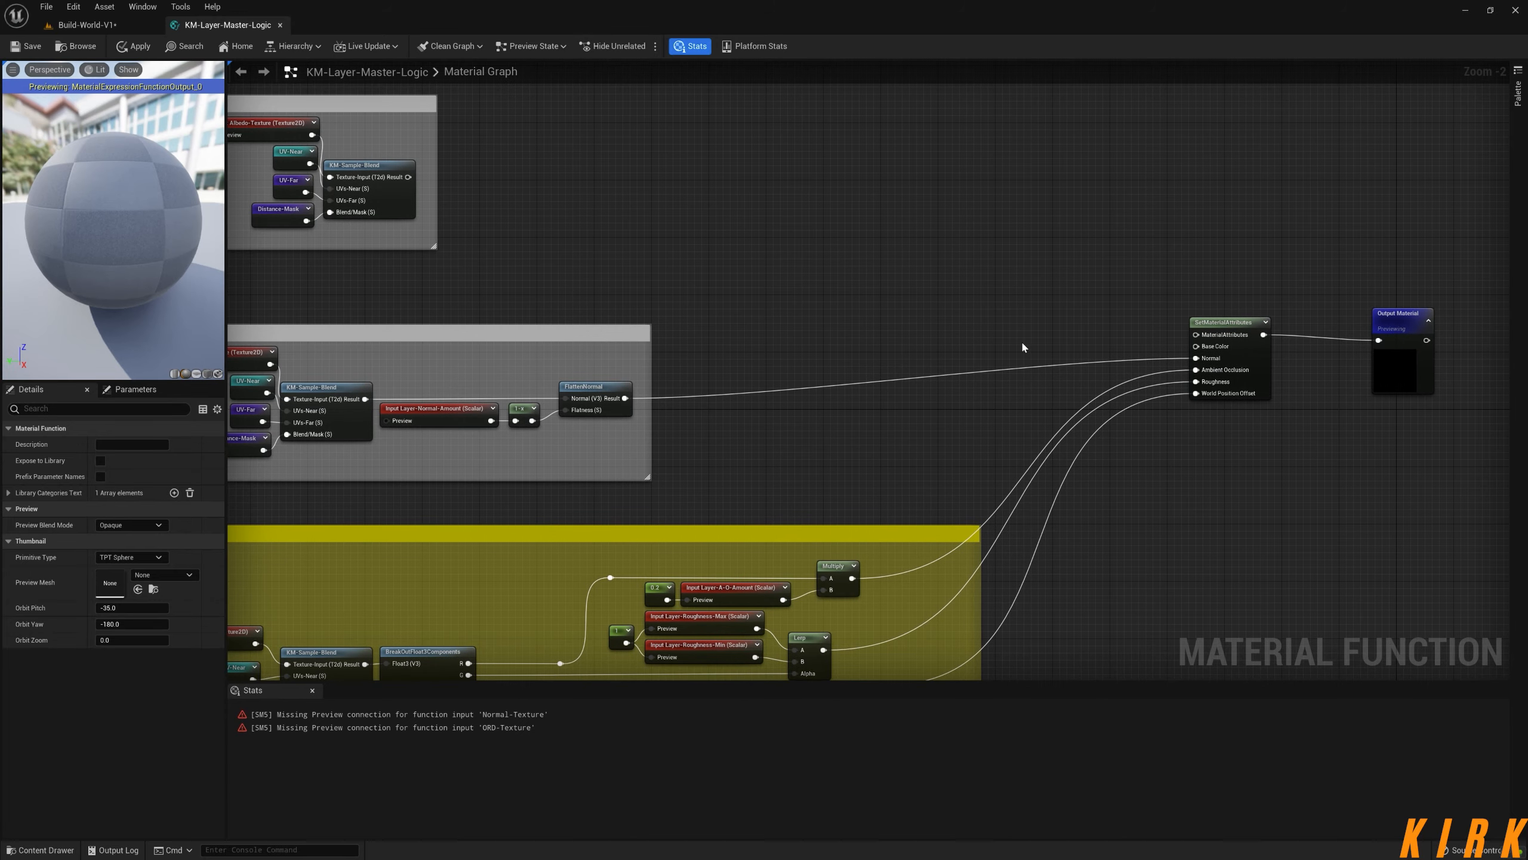
drag(1441, 276, 1184, 429)
drag(1227, 320, 1212, 363)
click(1136, 532)
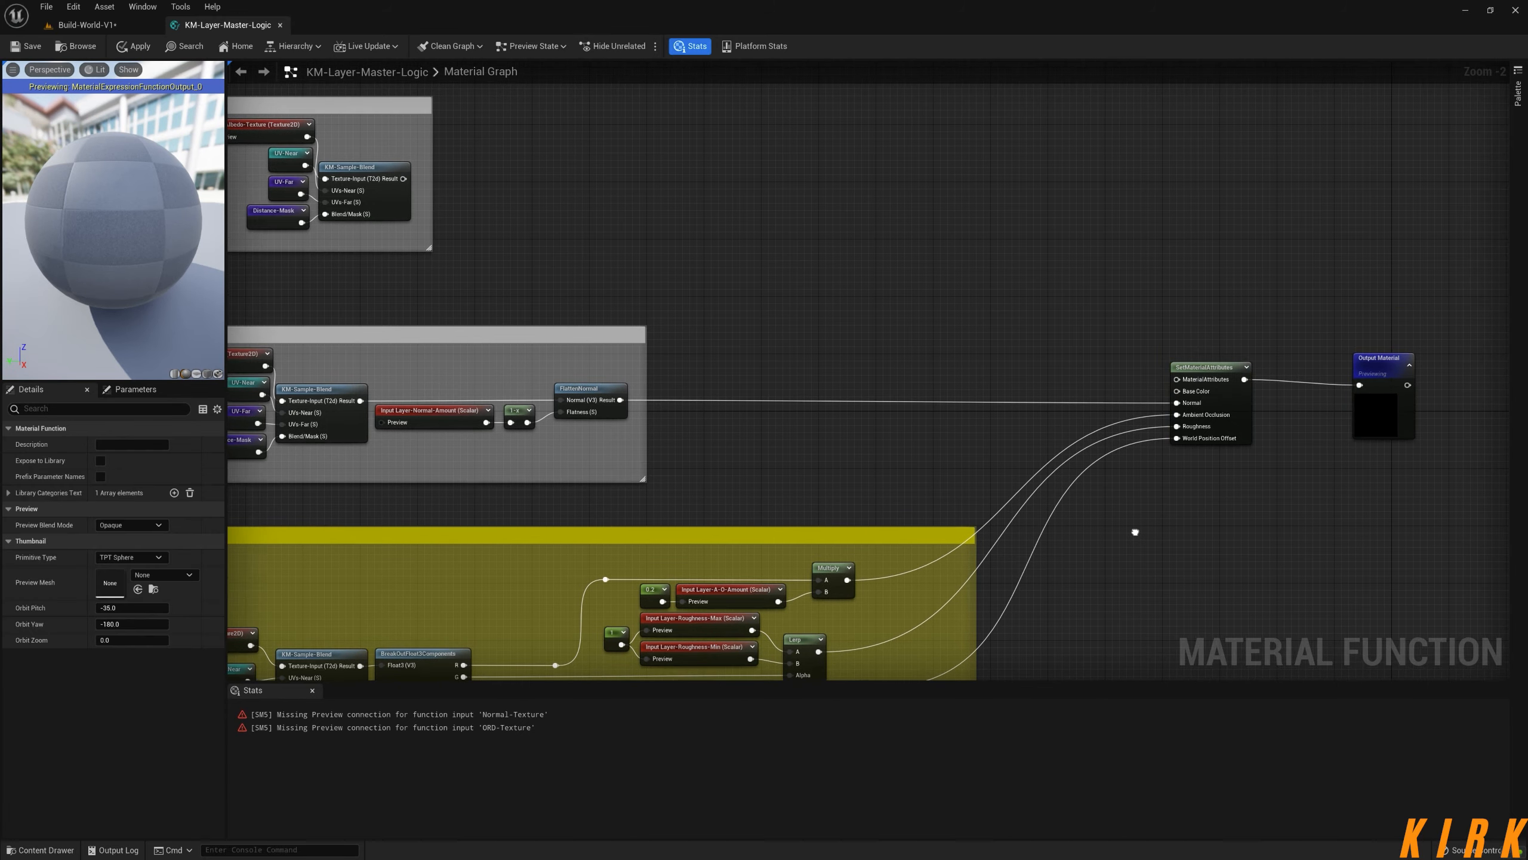
right_drag(465, 249, 763, 307)
drag(606, 163, 570, 185)
- Set the Normal comment's font size to 25 and its colour to blue with R 0.0, G 0.038 and B 1.0
click(685, 398)
click(129, 476)
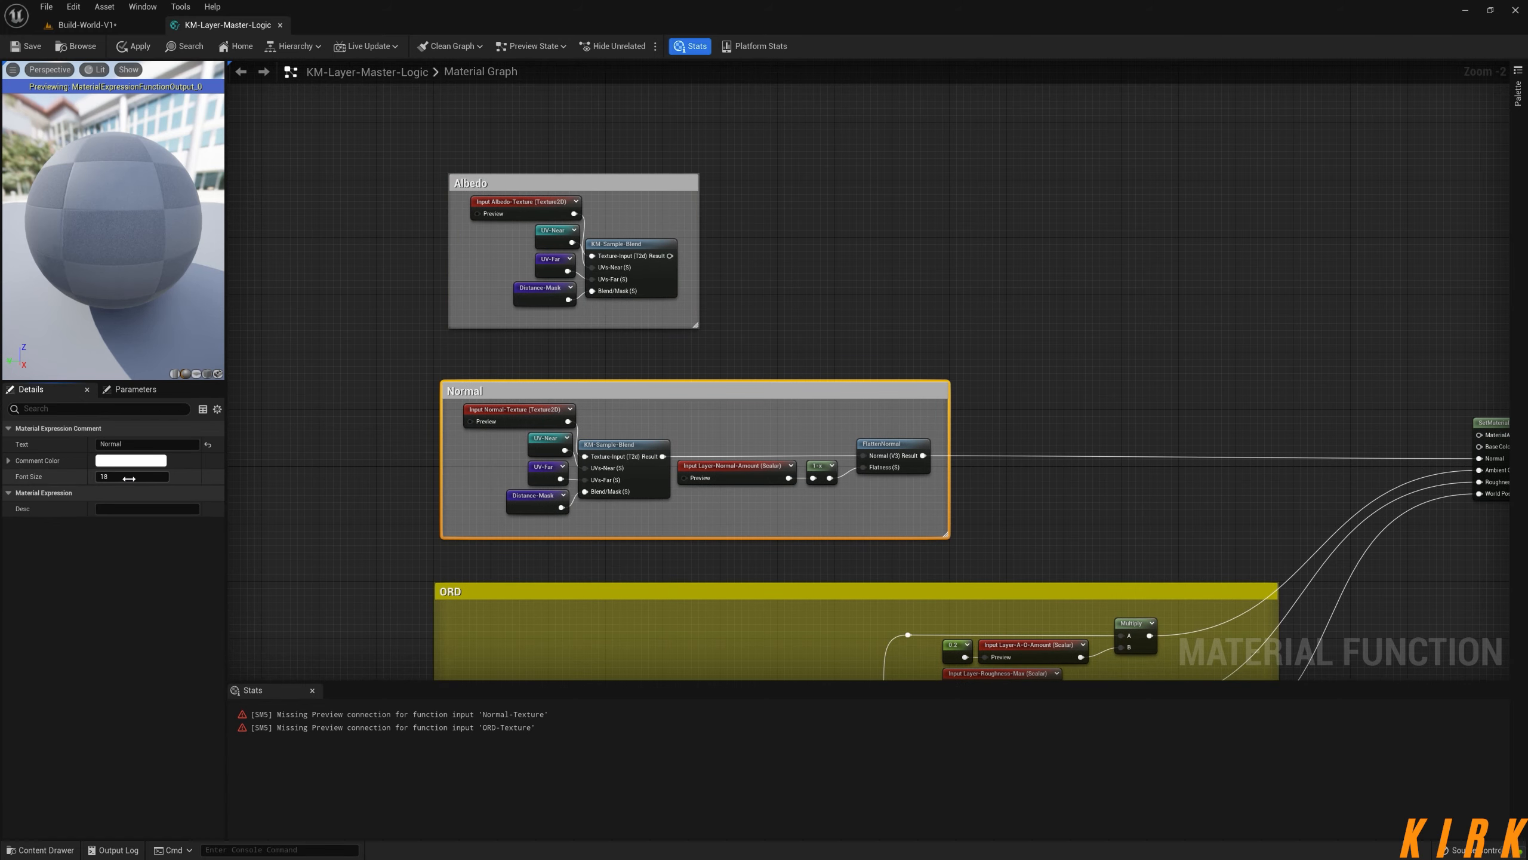
text(25)
click(130, 459)
drag(197, 672, 149, 670)
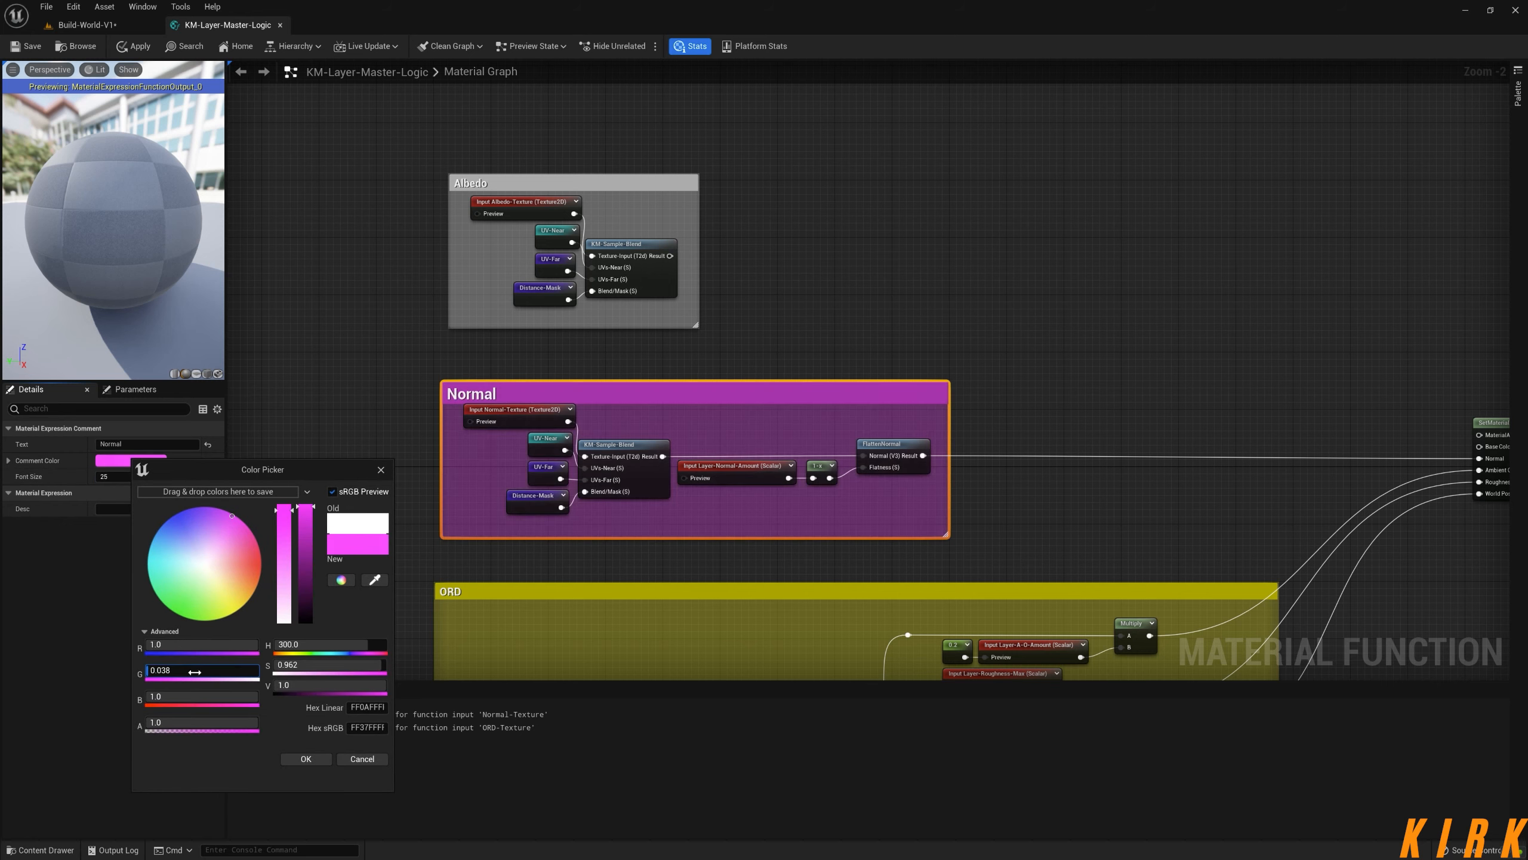
drag(251, 645, 147, 645)
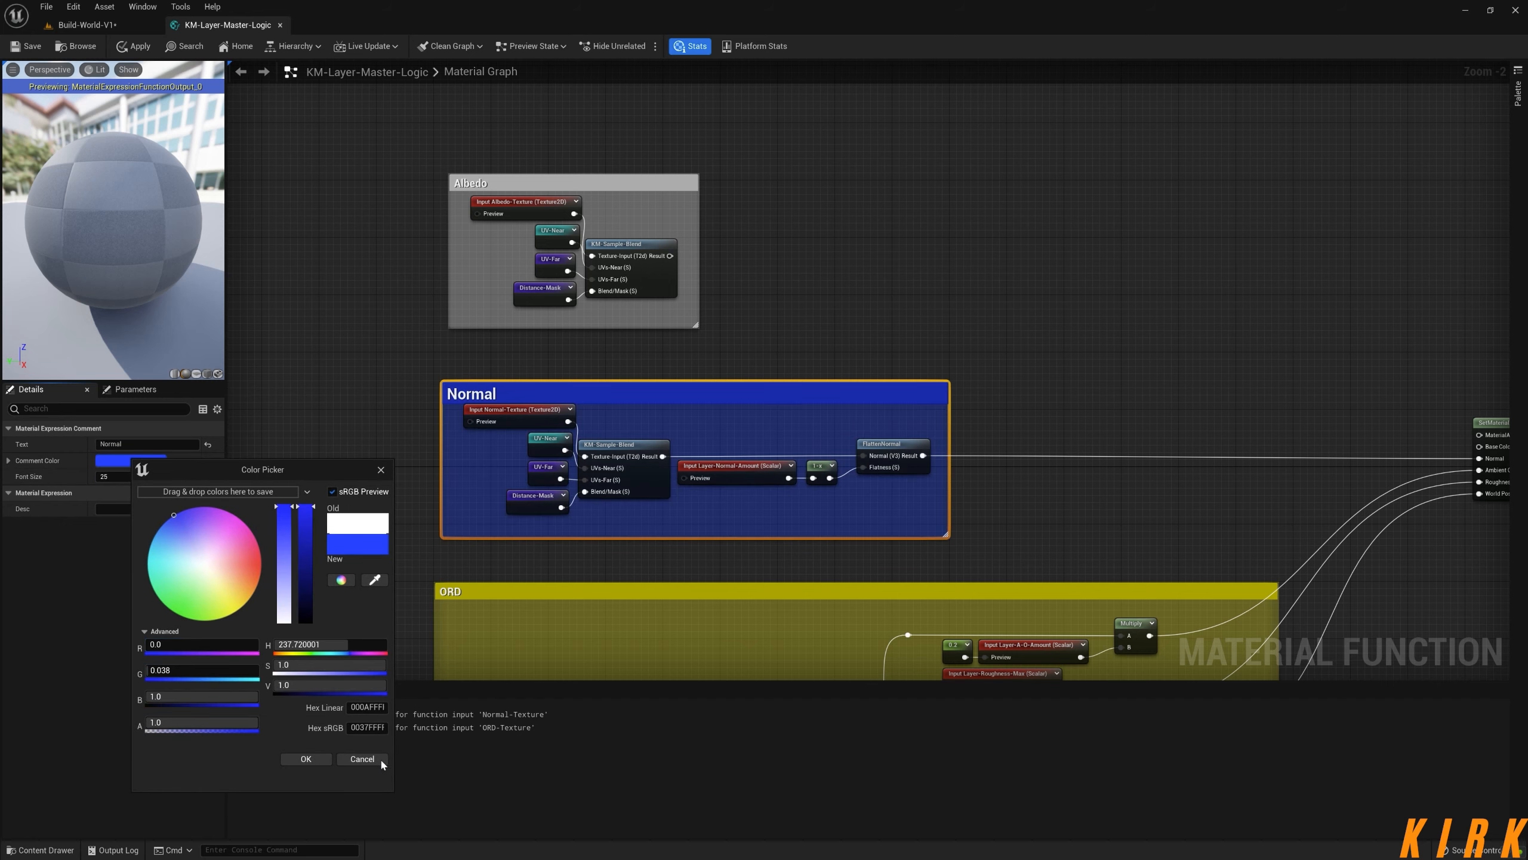
click(306, 758)
click(744, 326)
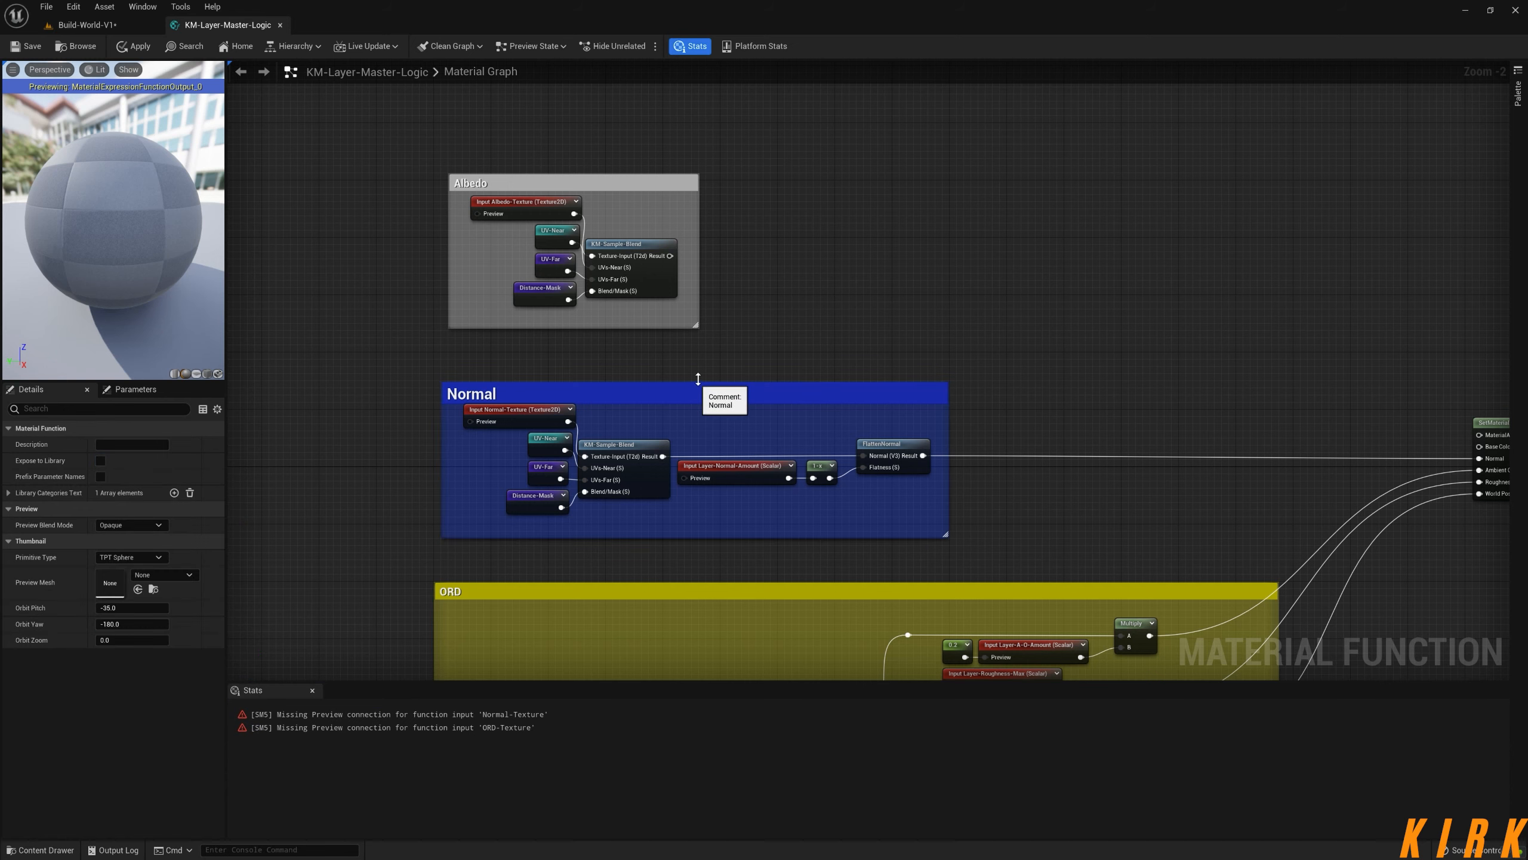
- Align the Albedo comment group with the Normal comment's left edge and widen its box well past the Normal comment
drag(635, 175, 628, 161)
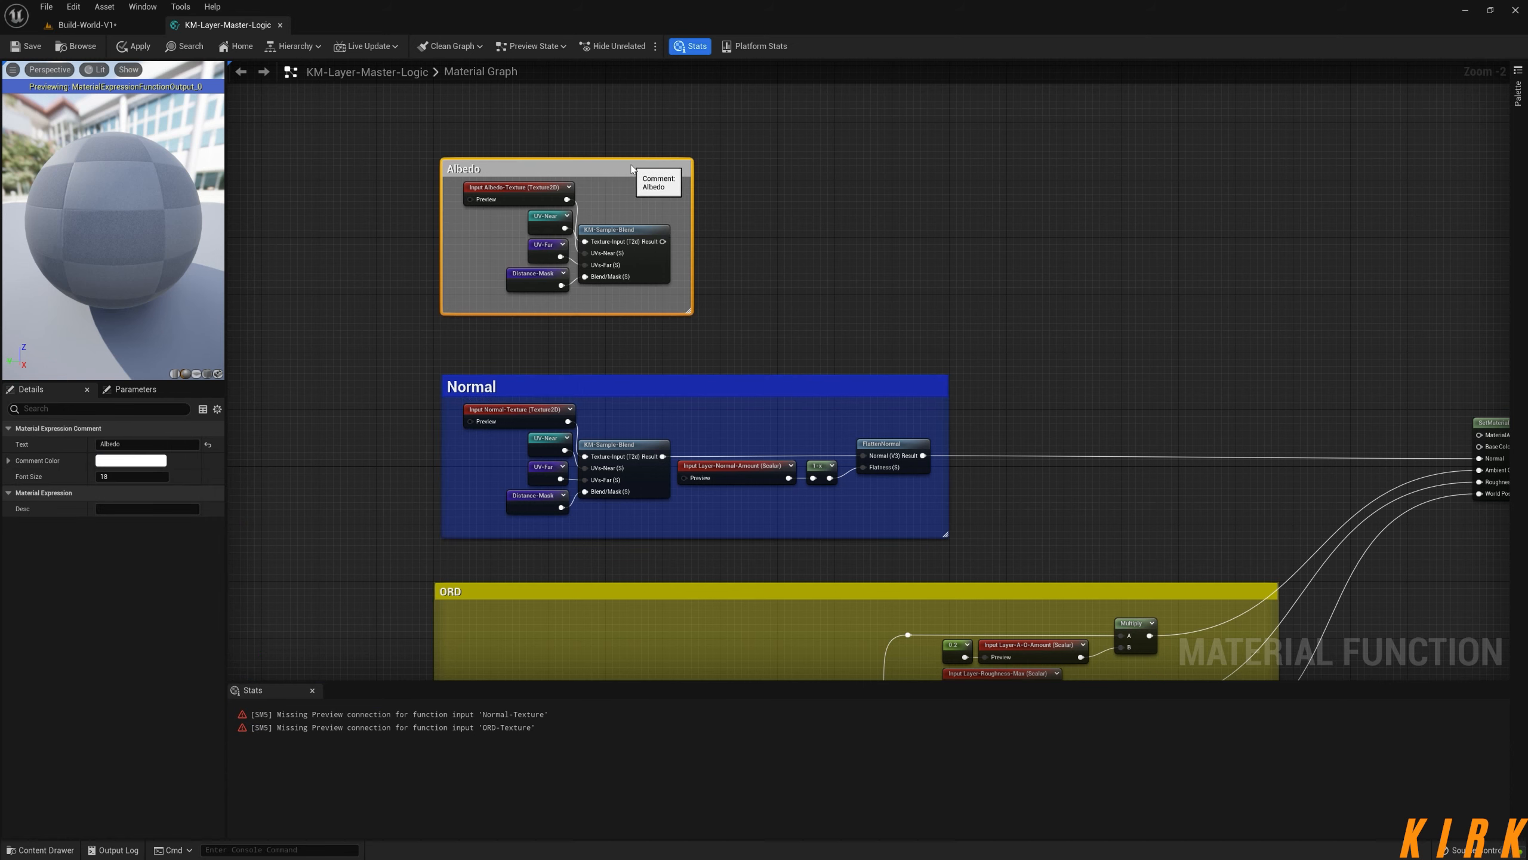
right_drag(834, 210, 632, 245)
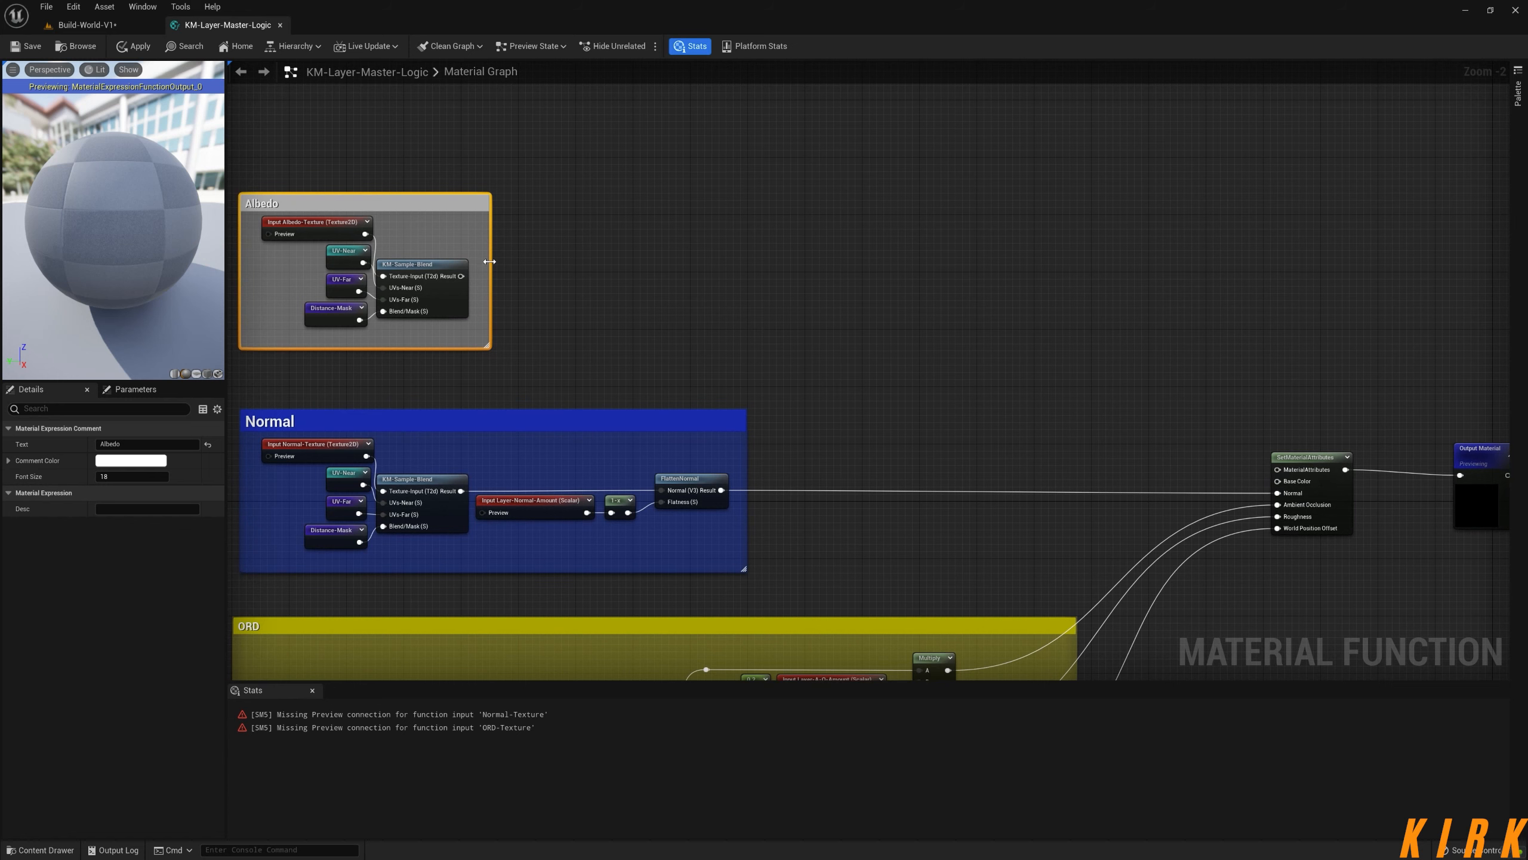
drag(489, 262, 1156, 268)
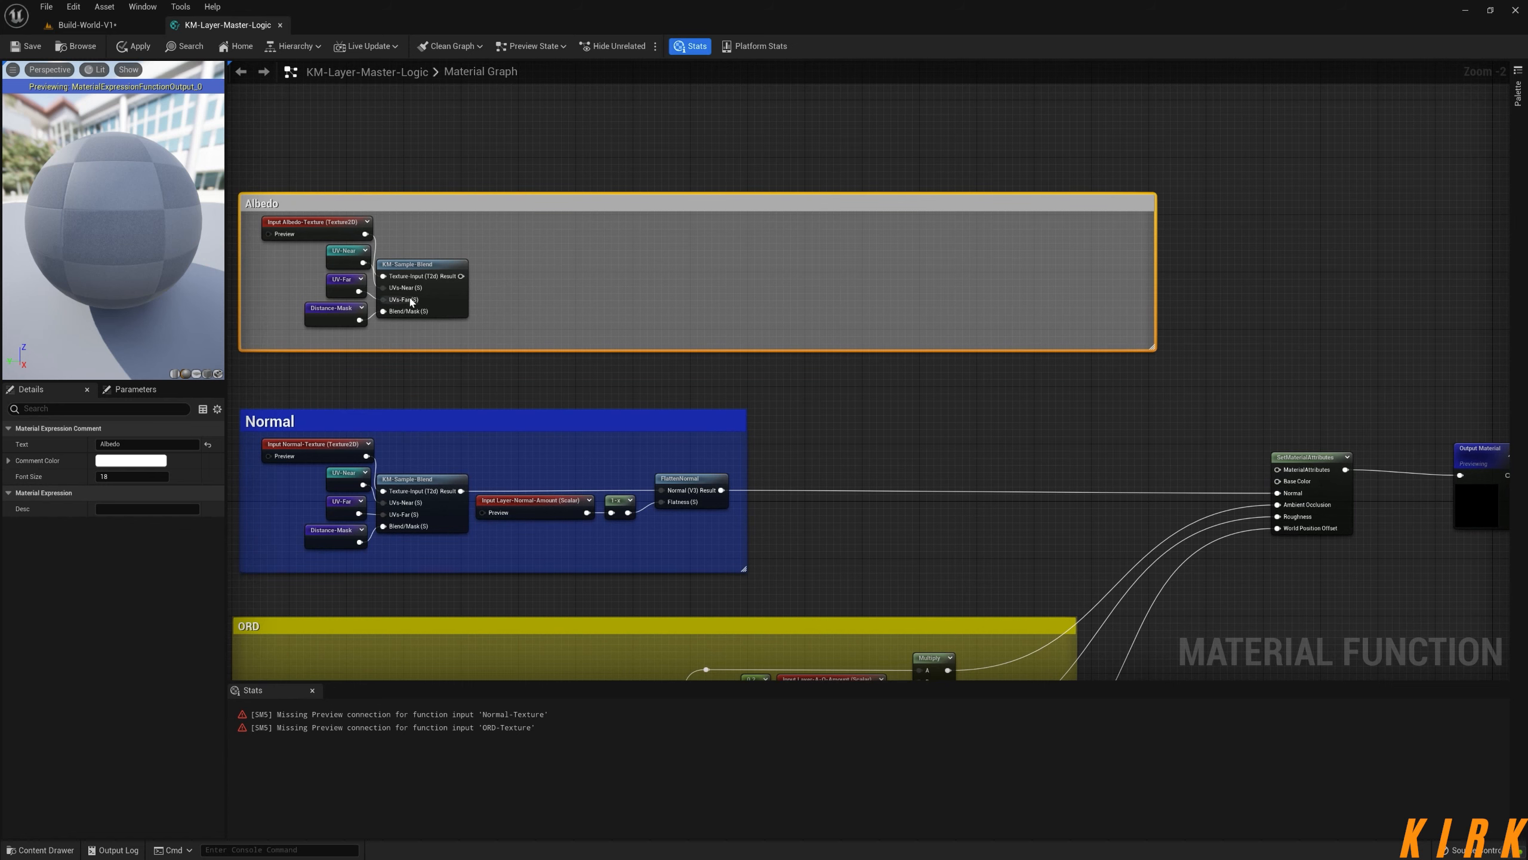
- Add a Desaturation node fed by the result of the Albedo group's KM-Sample-Blend
drag(432, 264, 600, 268)
click(485, 289)
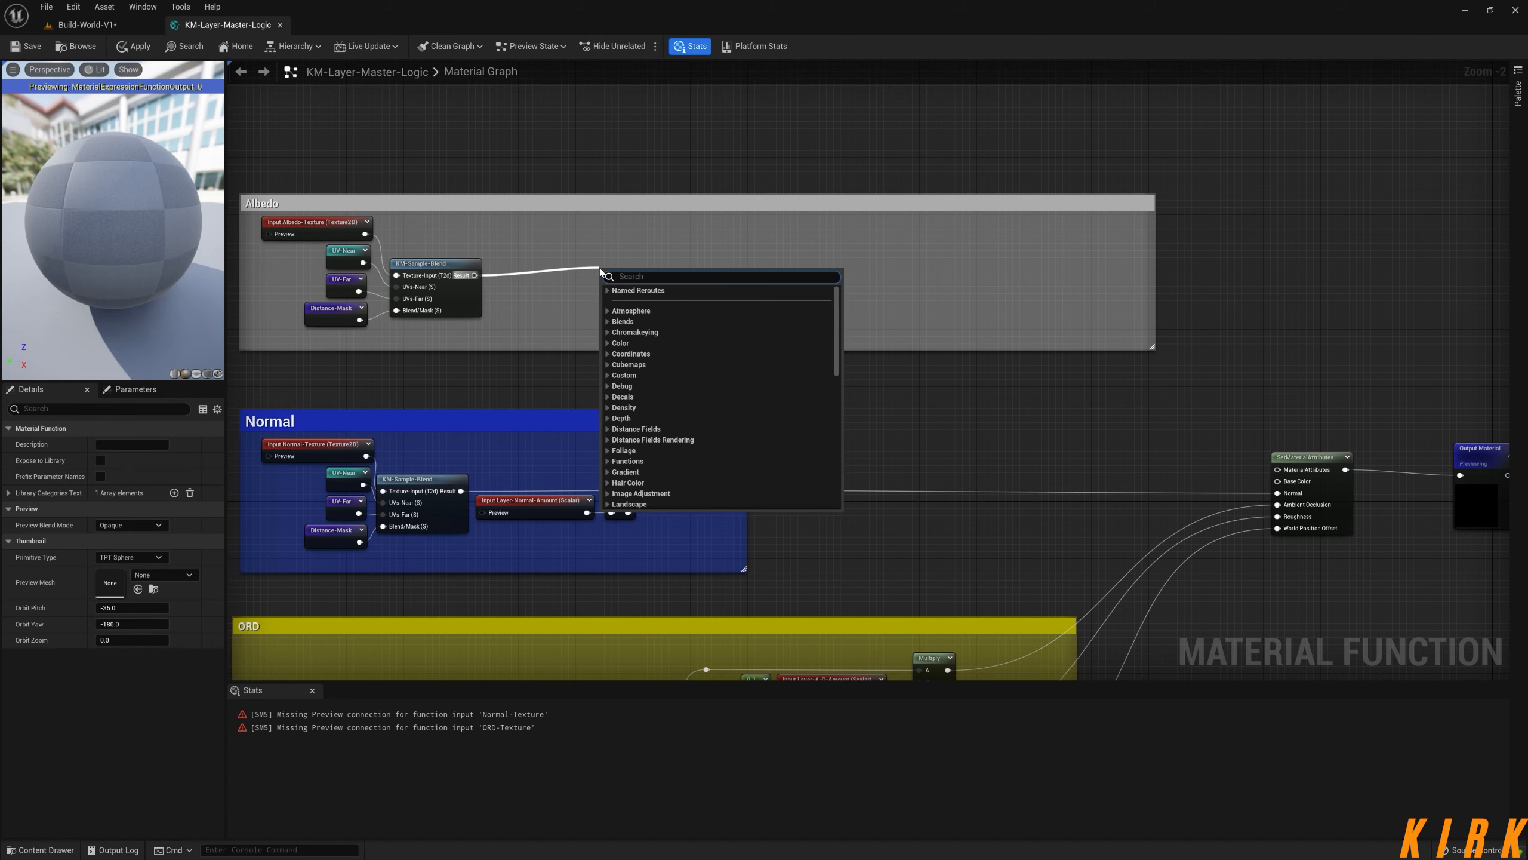
text(des)
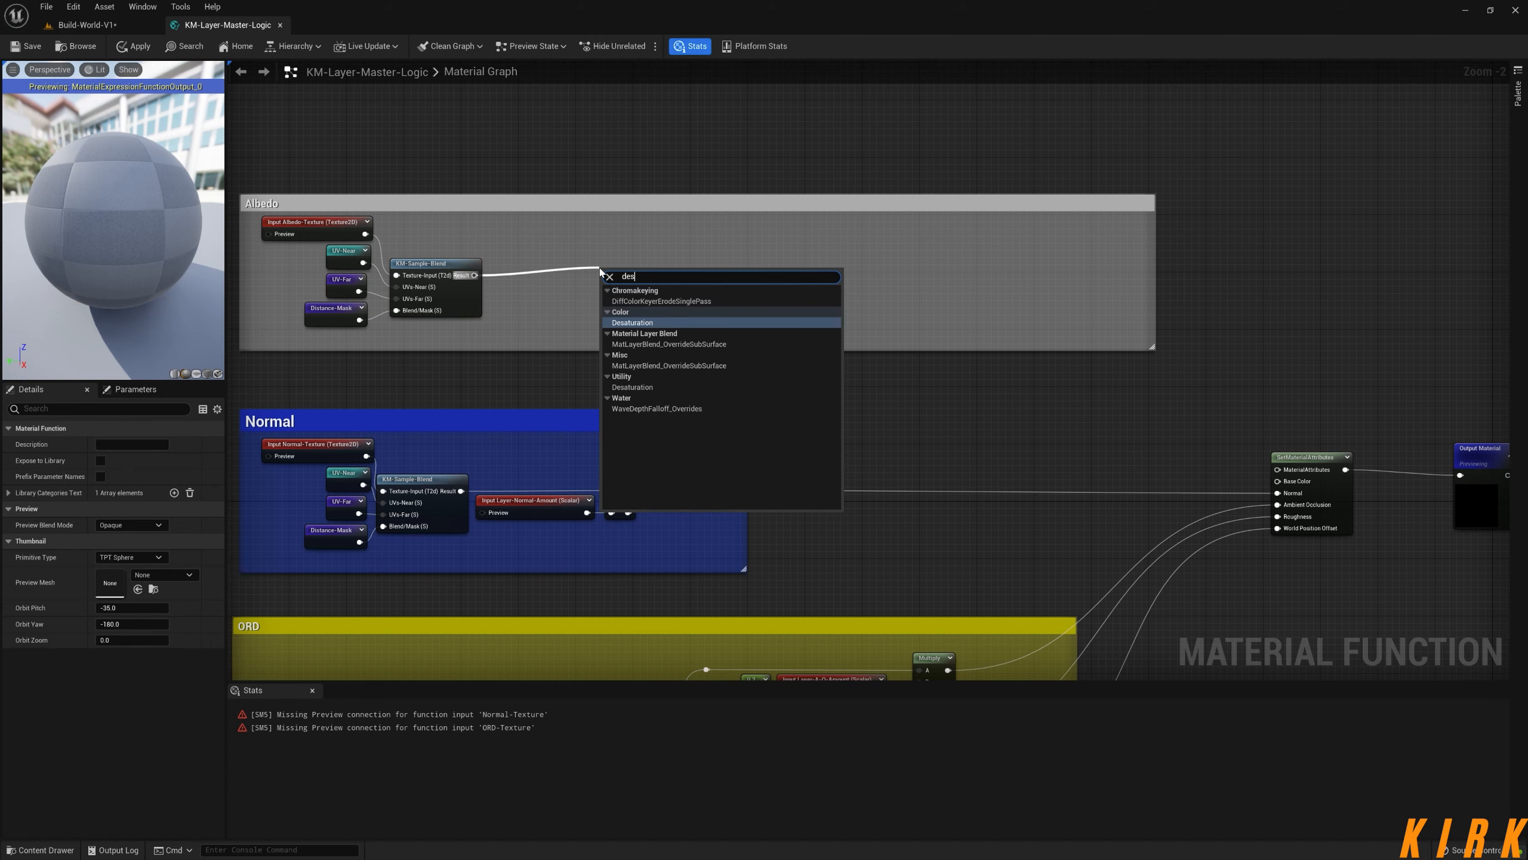
key(Return)
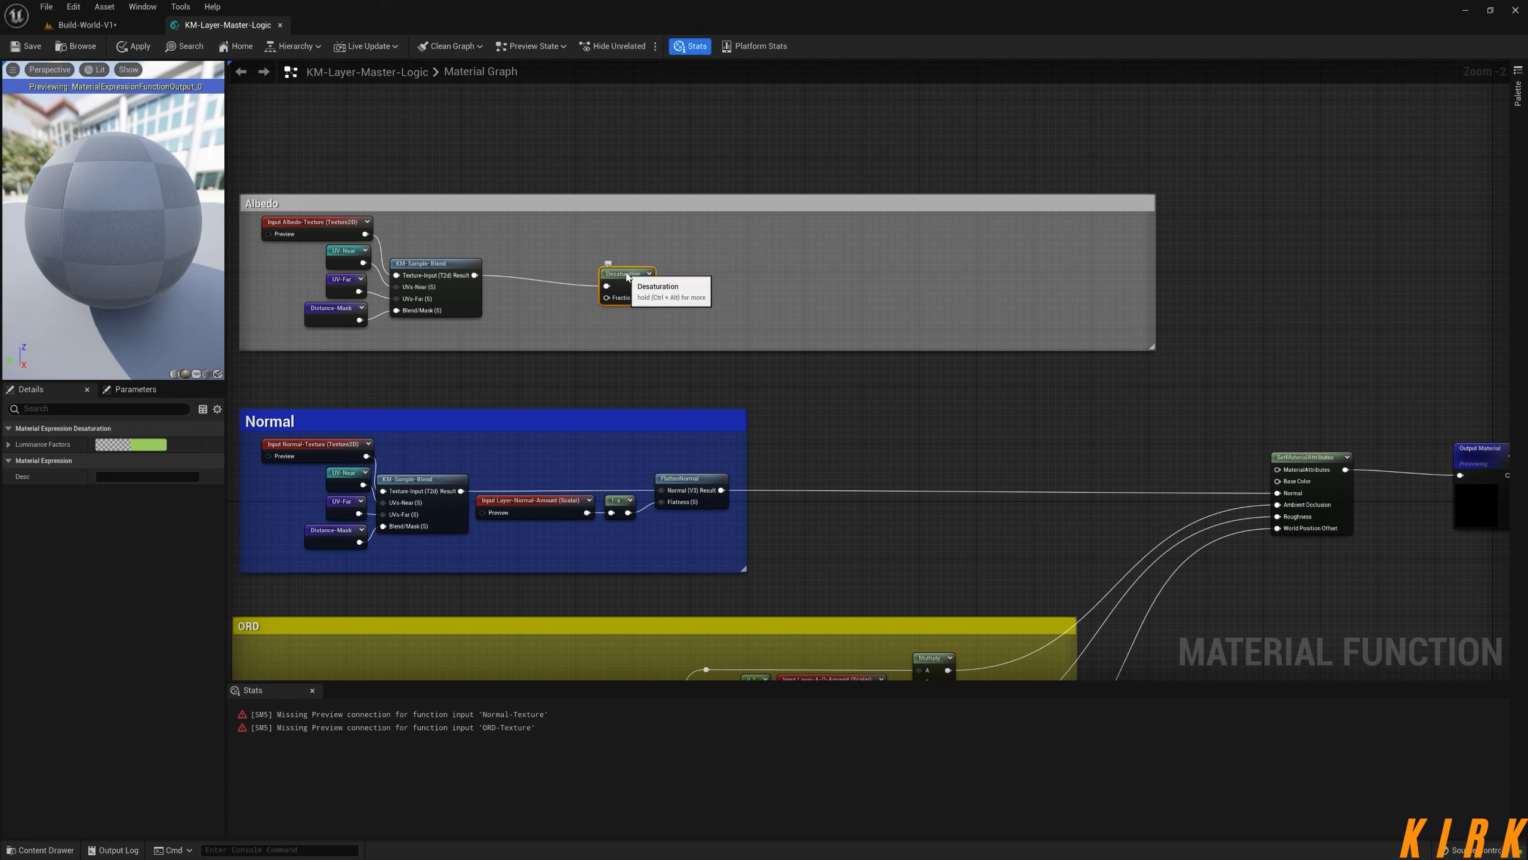
- Add a scalar function input named Layer-Saturation to the Fraction input of the Desaturation node
drag(605, 271, 570, 290)
text(lnput)
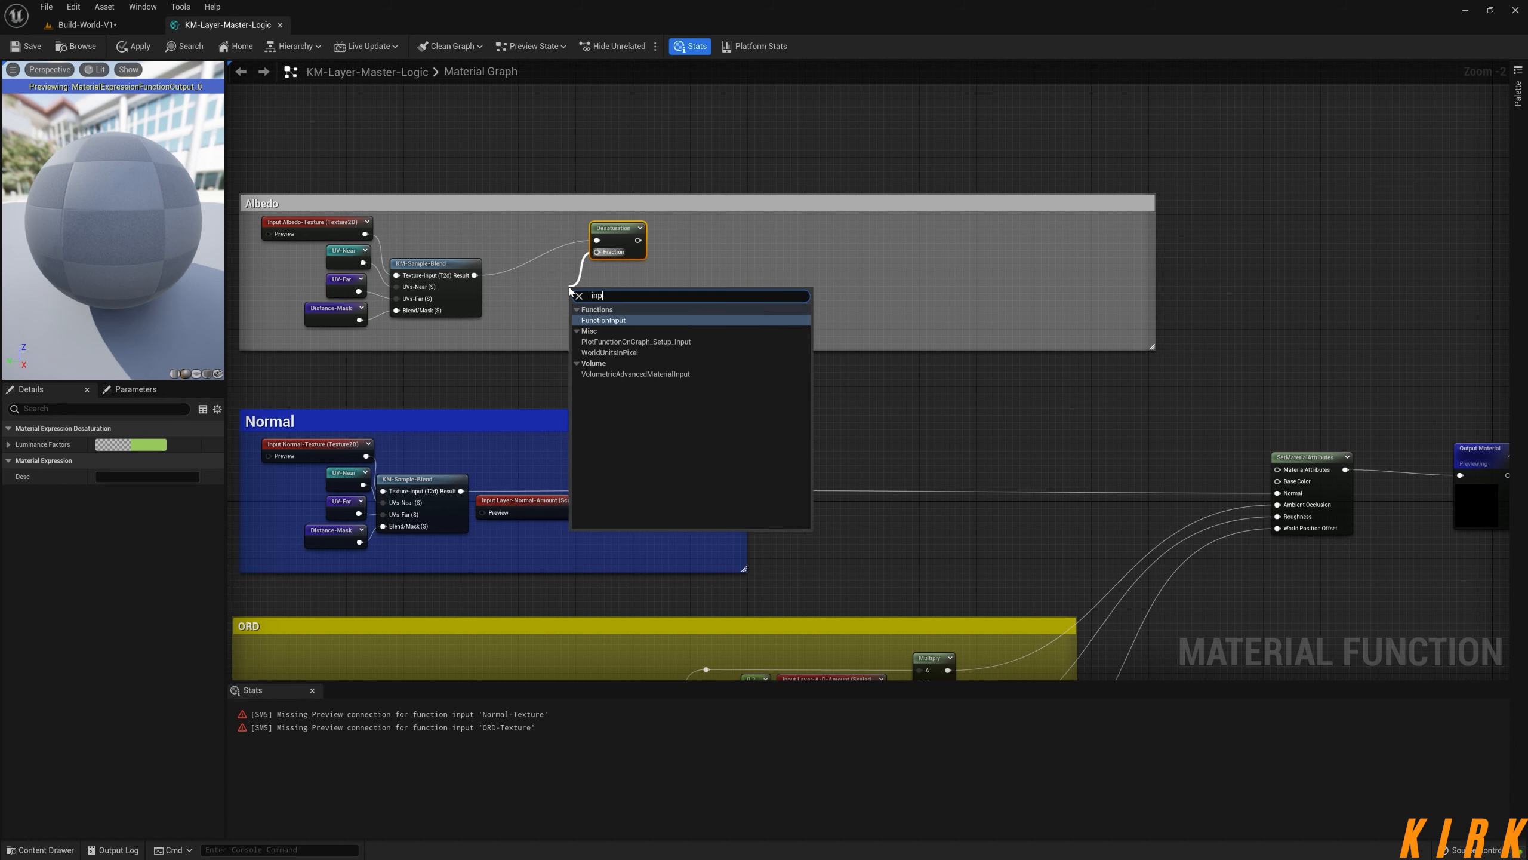
key(Return)
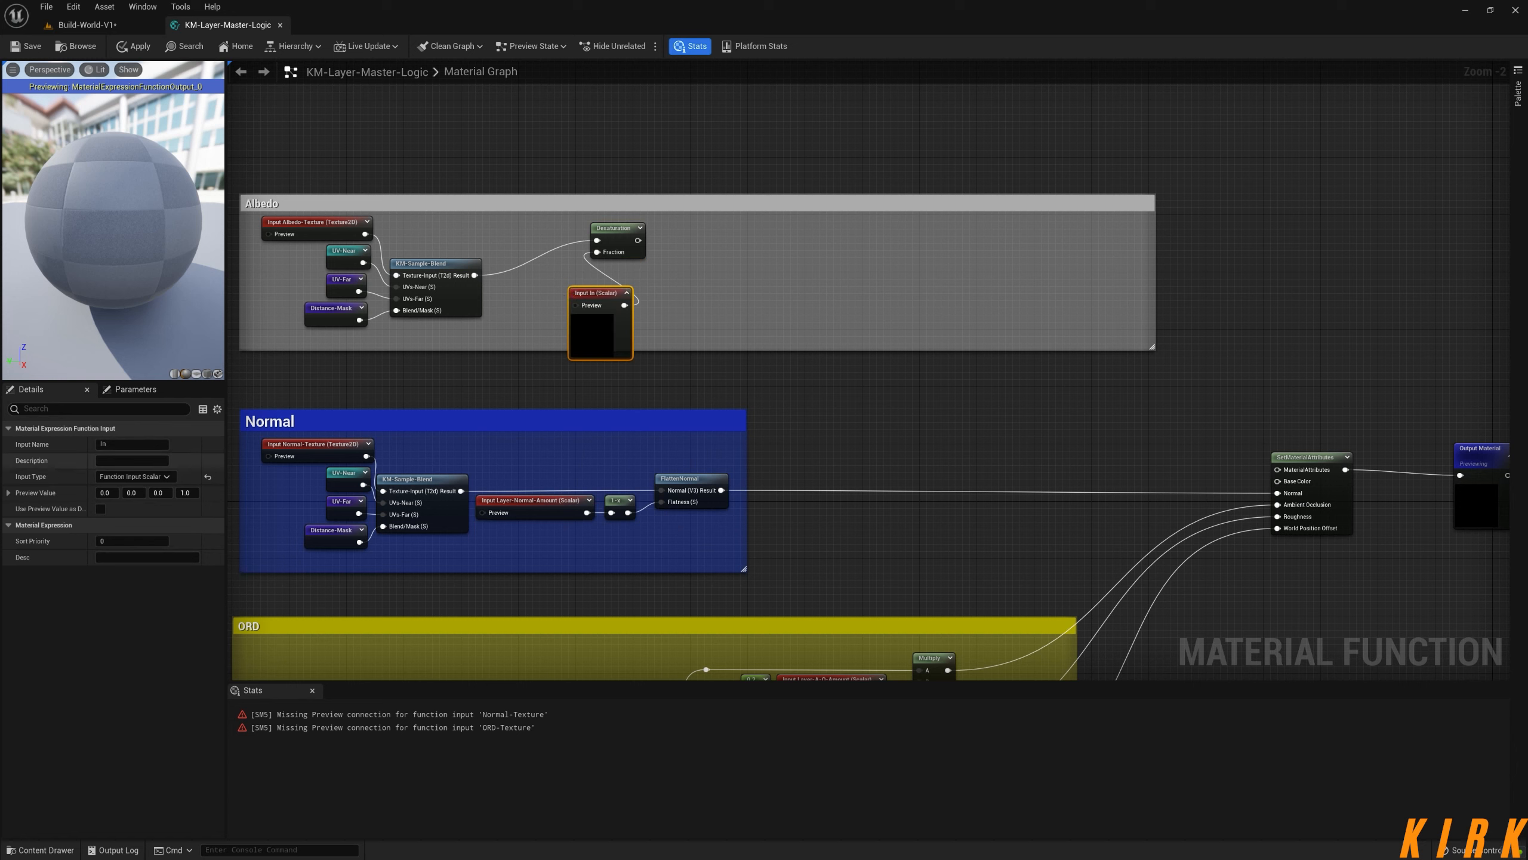
drag(119, 443, 27, 446)
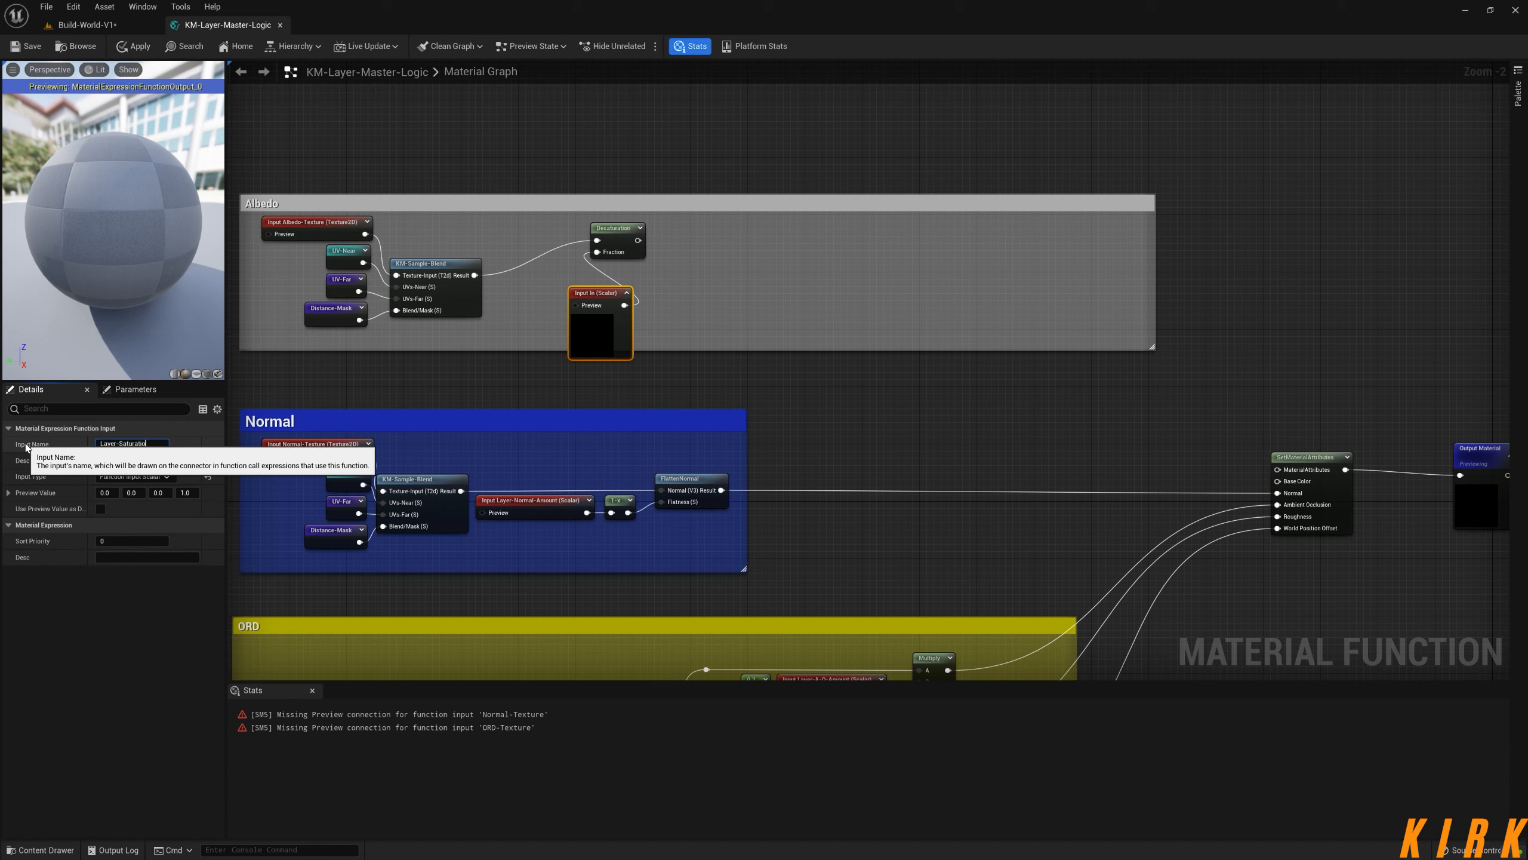
click(535, 328)
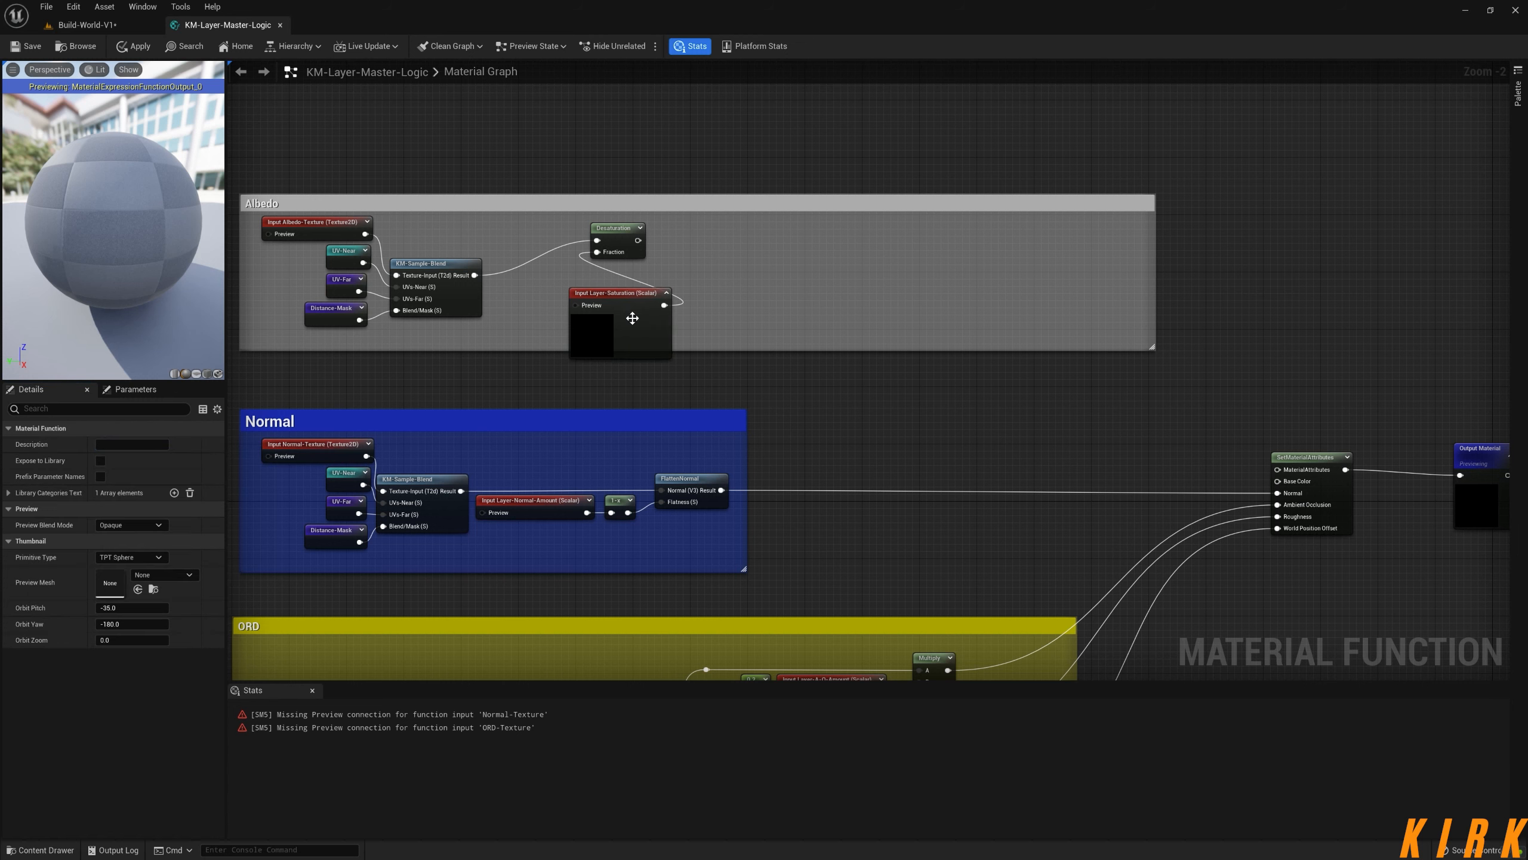
- Copy the OneMinus node from the Normal group into Albedo and wire it between Layer-Saturation and Desaturation's Fraction input
drag(666, 297, 600, 303)
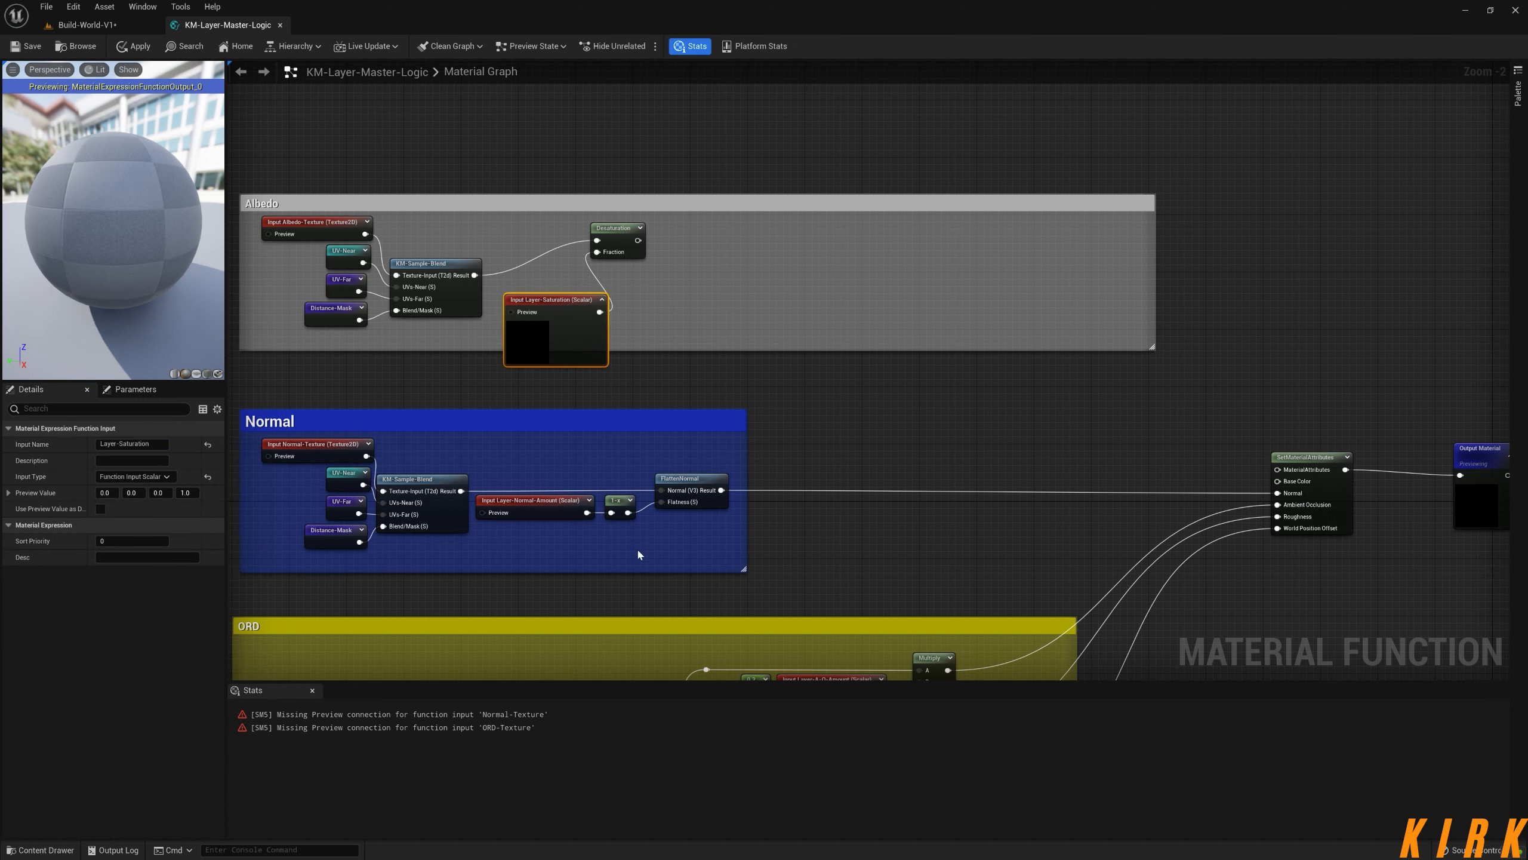
click(614, 504)
key(ctrl+c)
key(ctrl+v)
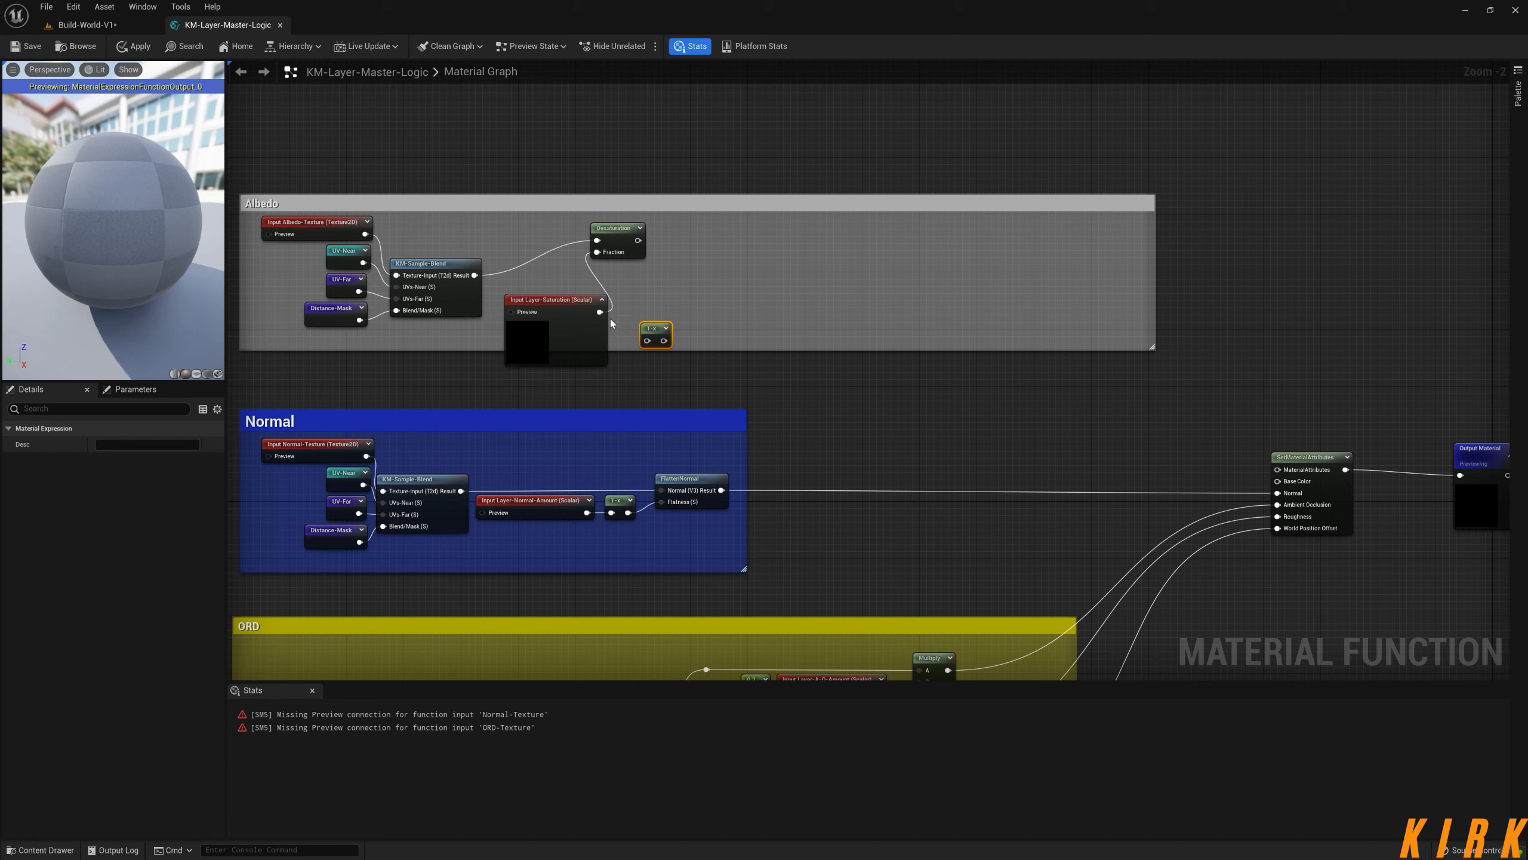
drag(600, 312, 703, 236)
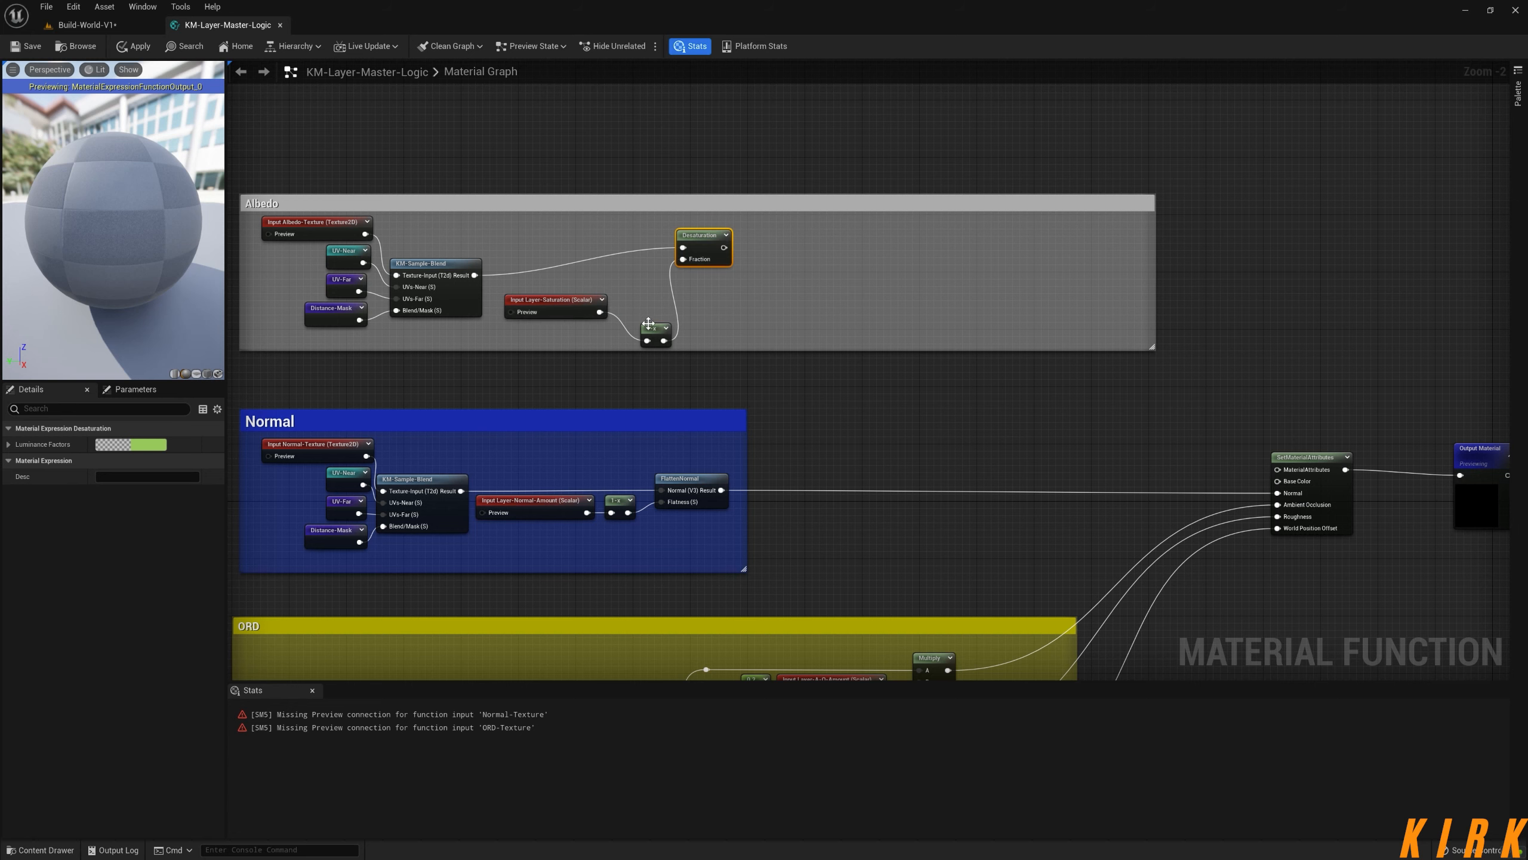
- Line up Layer-Saturation, its OneMinus node and Desaturation in a compact row after the Albedo KM-Sample-Blend
drag(667, 330, 637, 300)
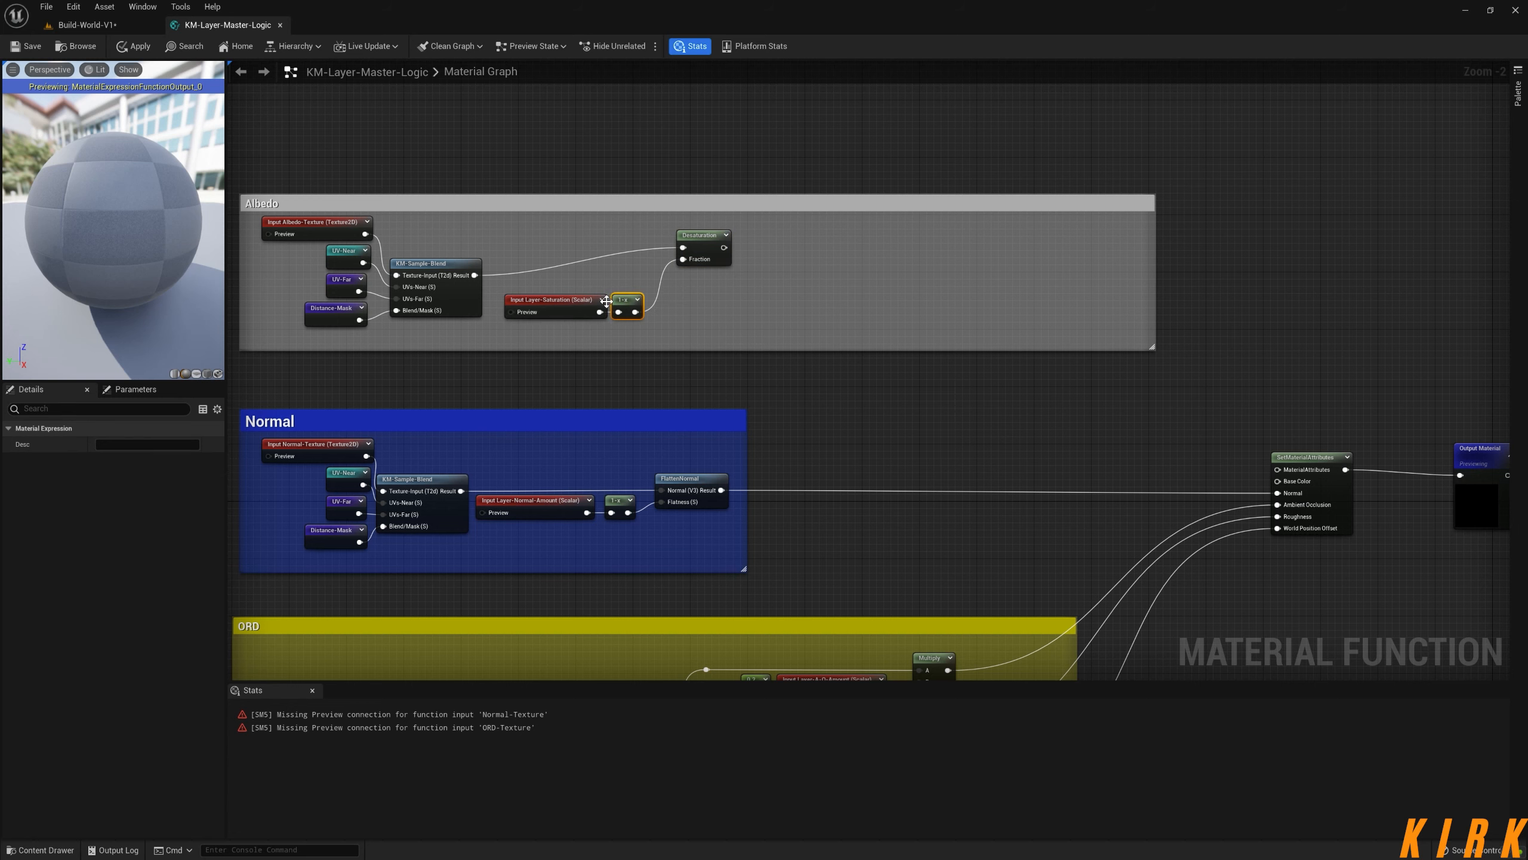
drag(689, 242, 570, 293)
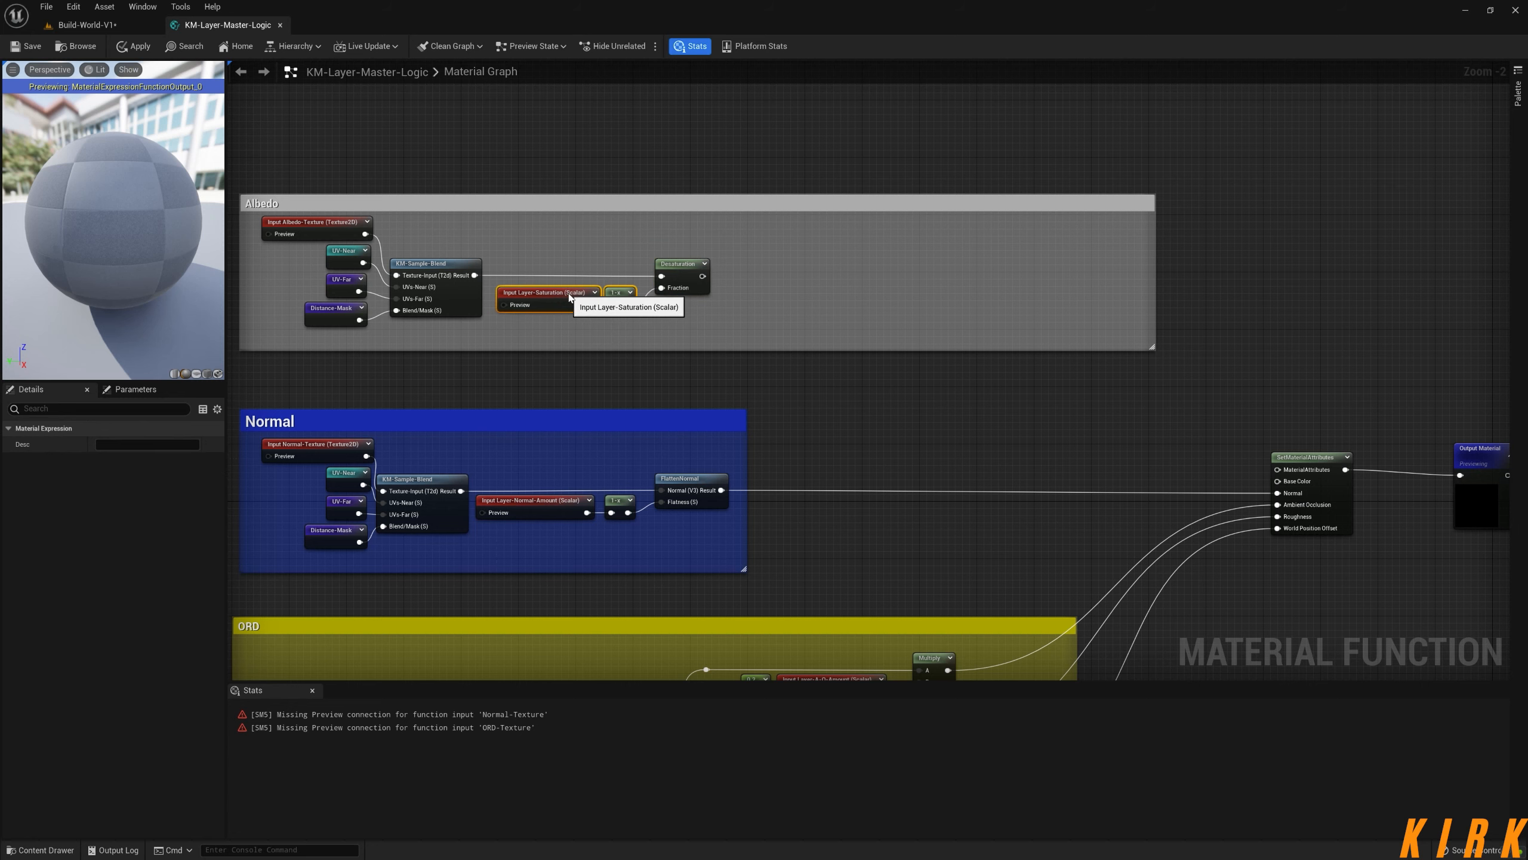
click(809, 310)
scroll(809, 310, down, 1)
scroll(676, 304, up, 1)
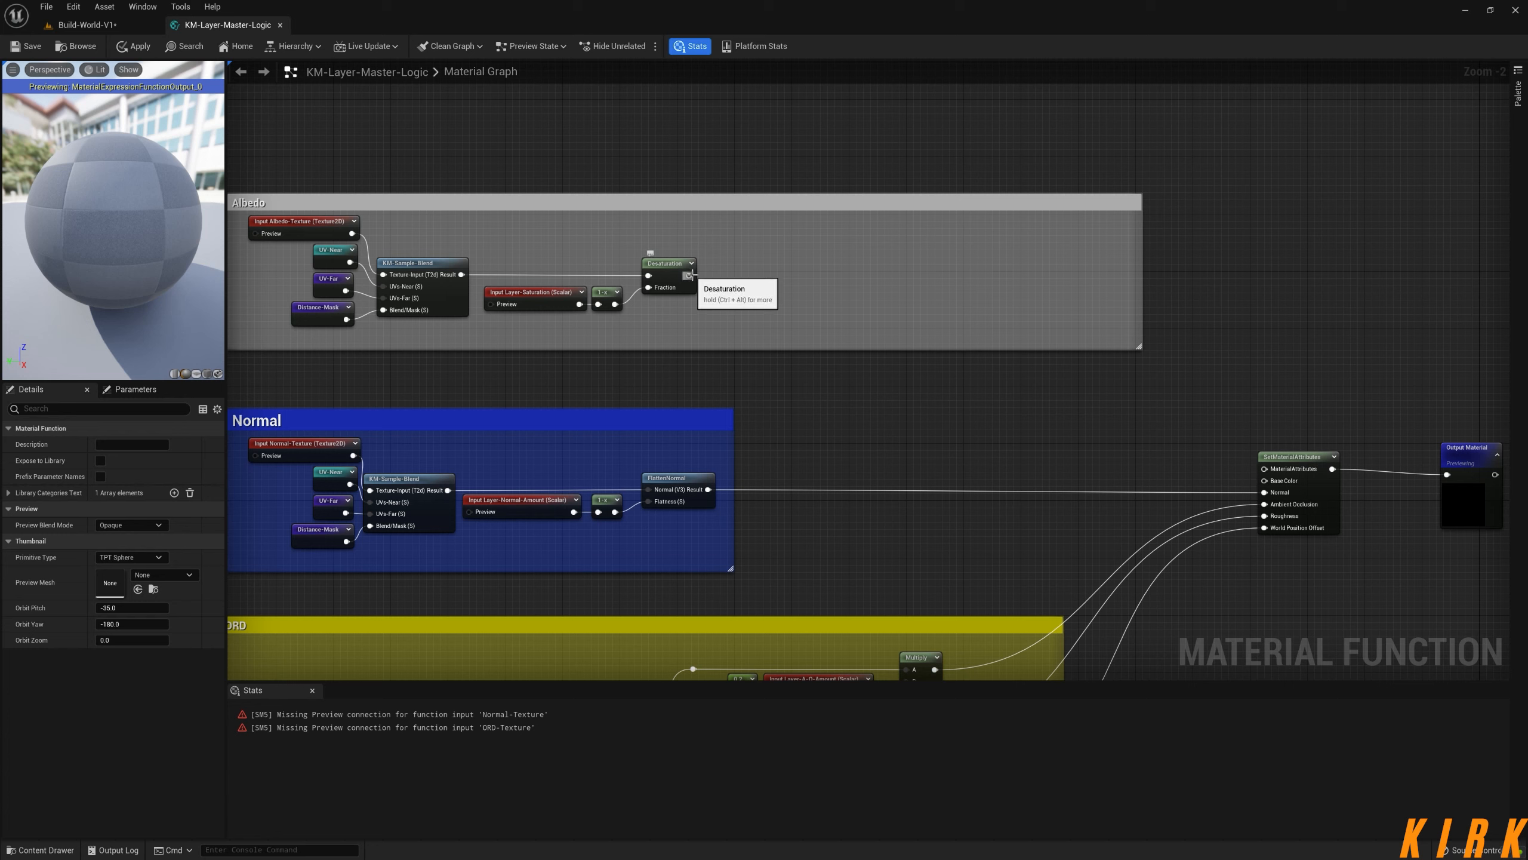
- Add a Multiply node fed by the Desaturation output in the Albedo group
drag(689, 275, 802, 262)
text(mul)
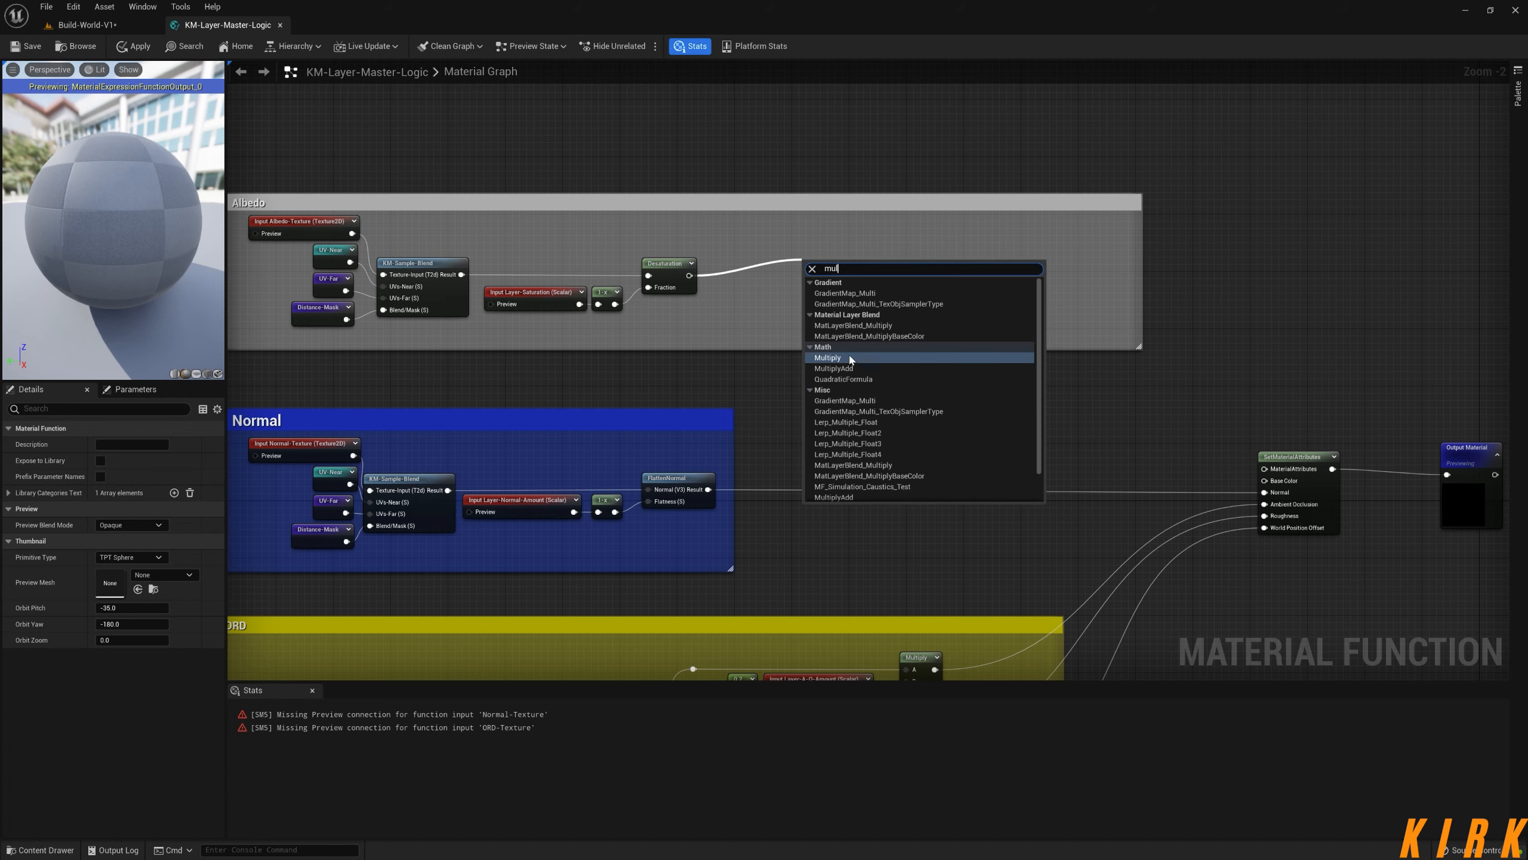
key(Return)
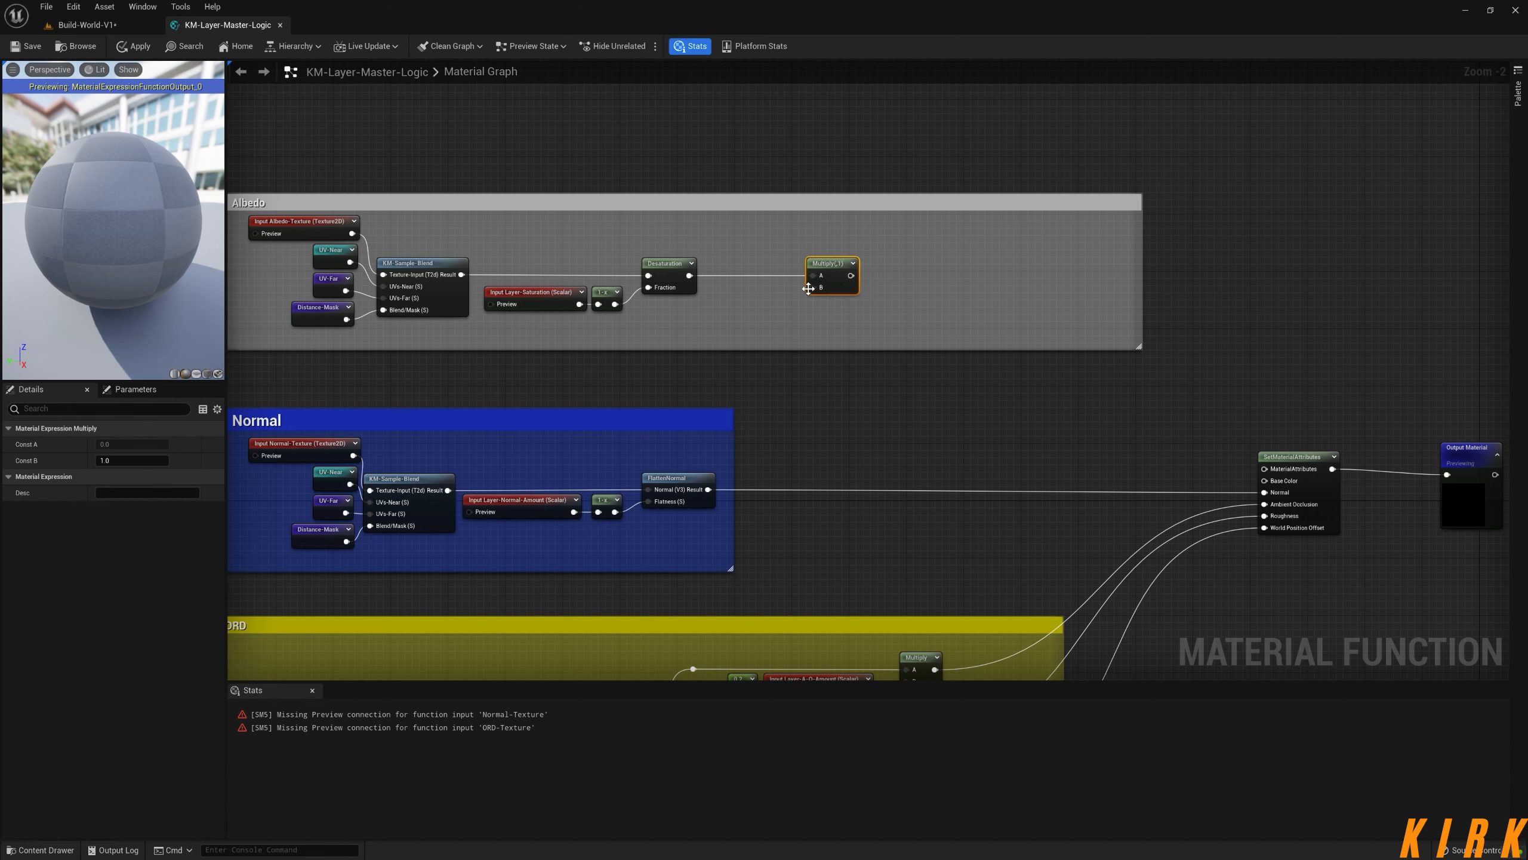
- Add a scalar function input named Layer-Brightness to Multiply's B input, collapse its preview and tuck it between Desaturation and Multiply
drag(808, 288, 769, 310)
text(input)
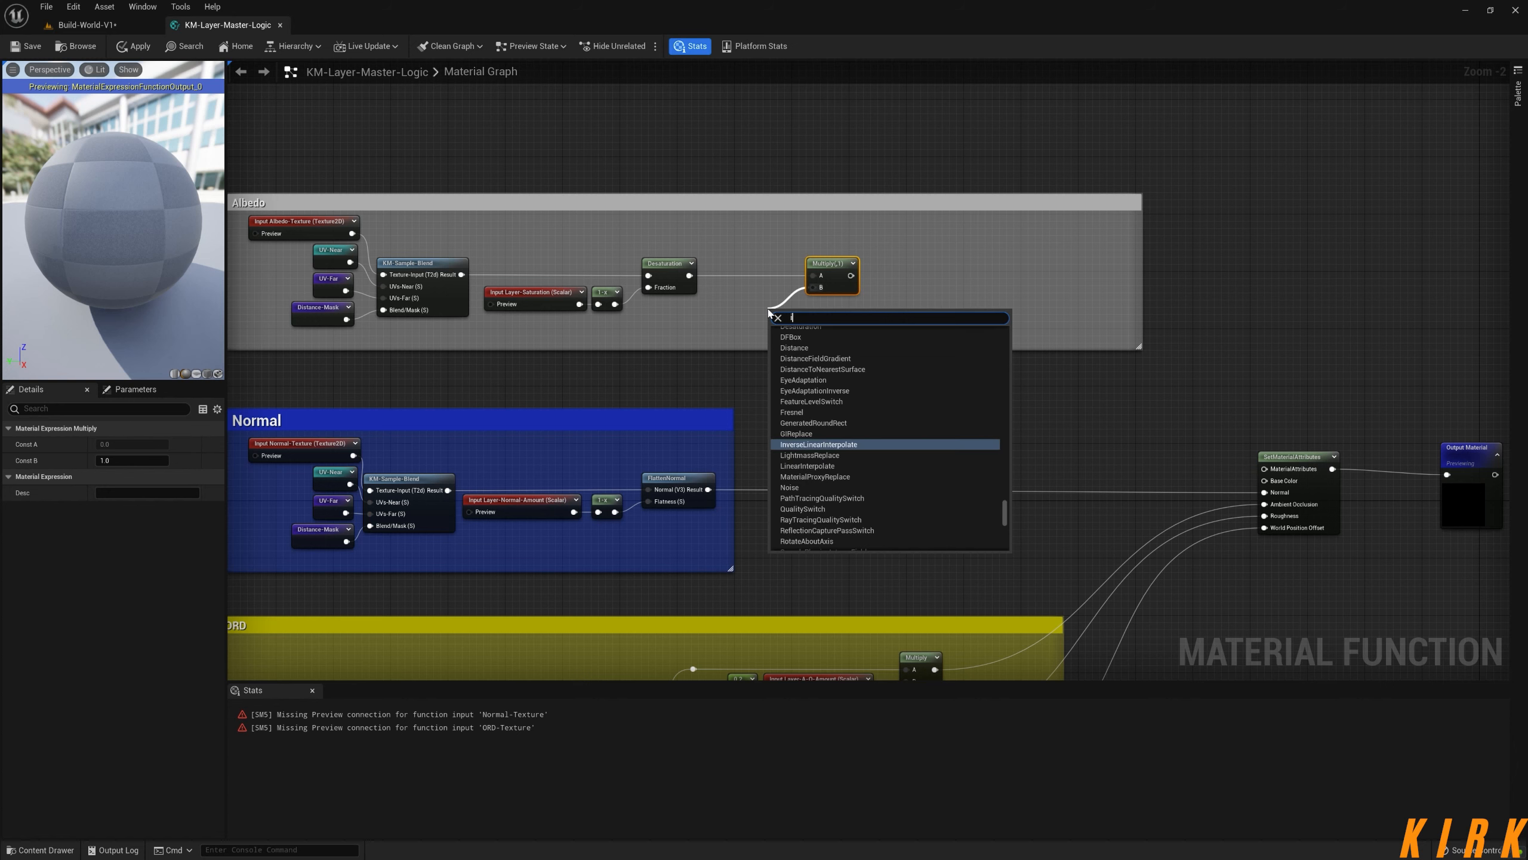
key(Return)
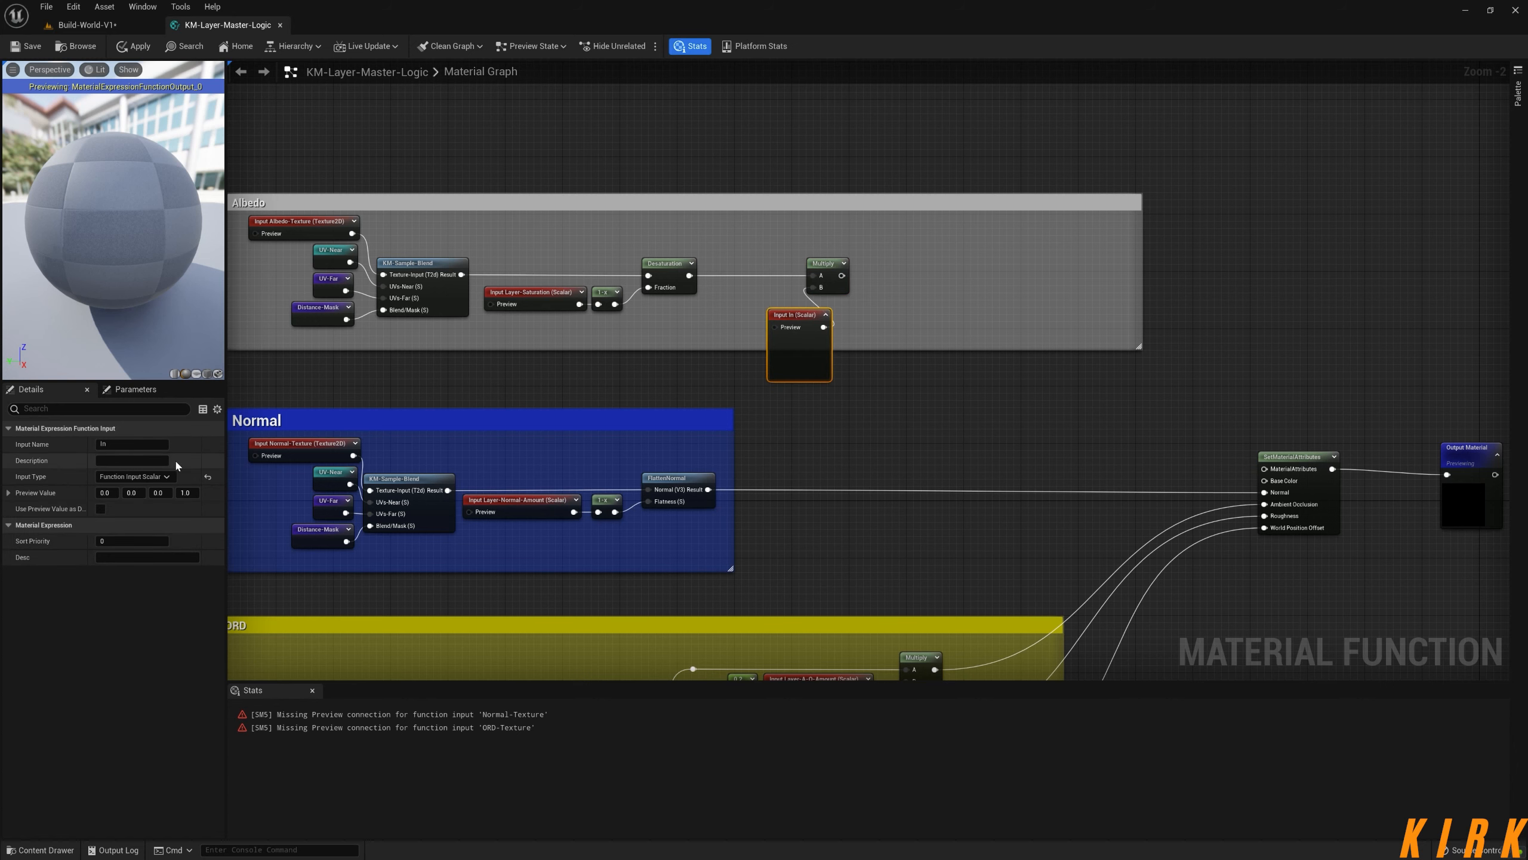
click(134, 444)
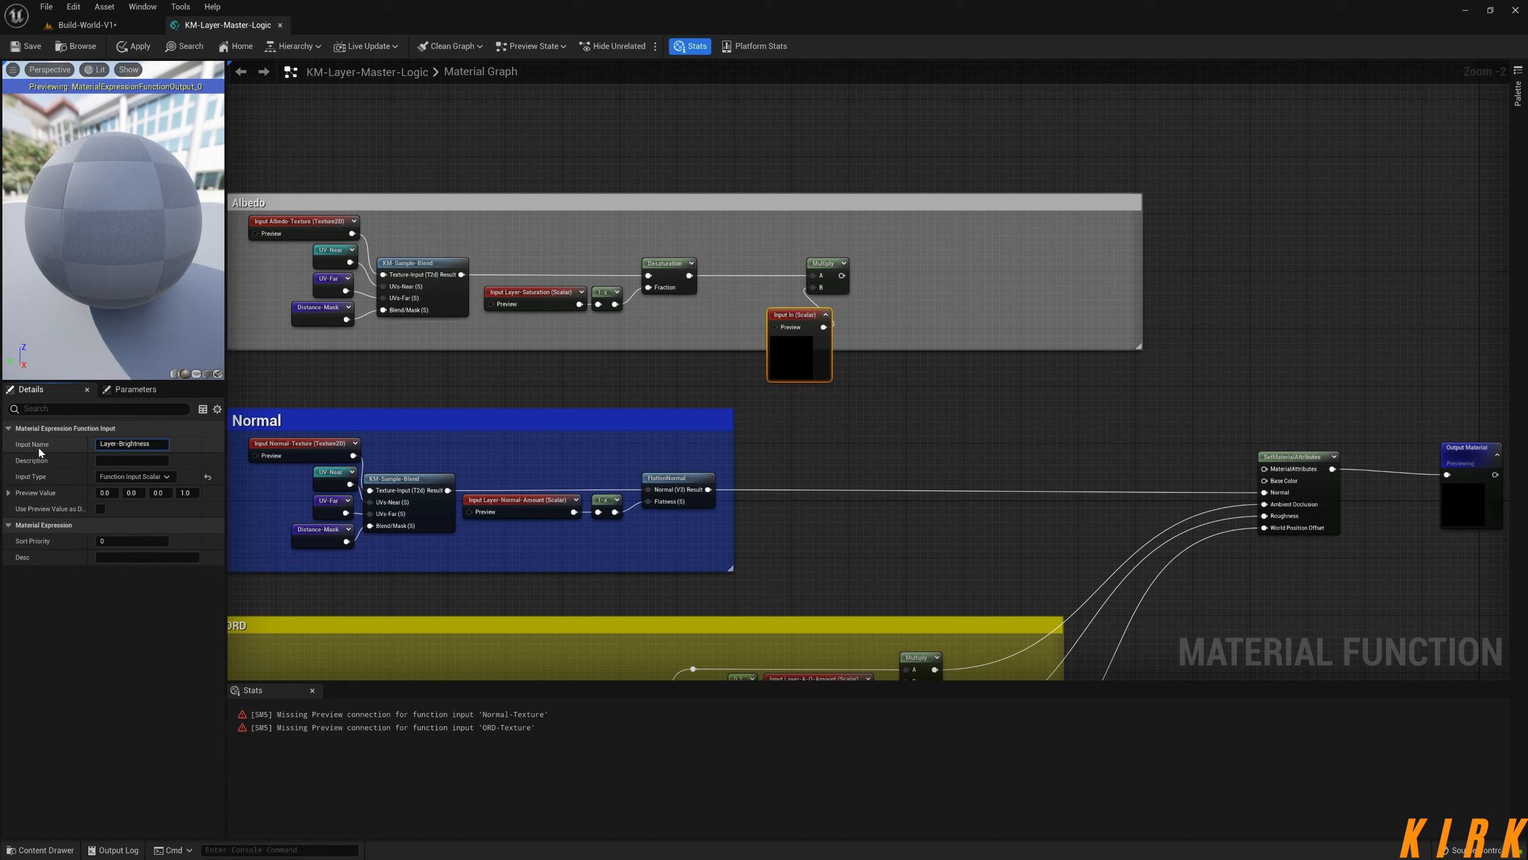
click(743, 292)
click(865, 316)
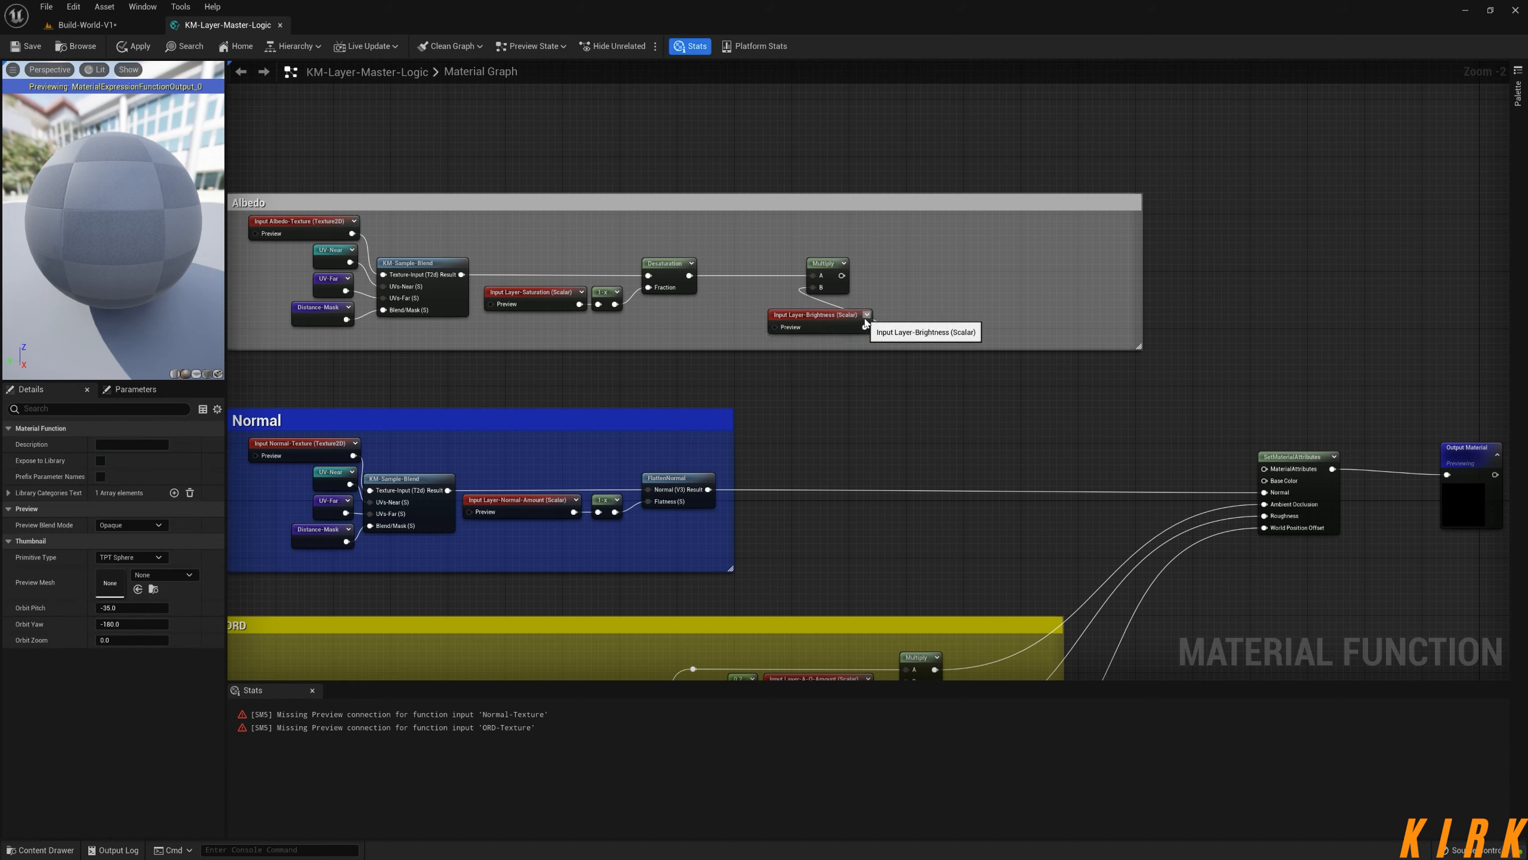
drag(866, 321, 795, 293)
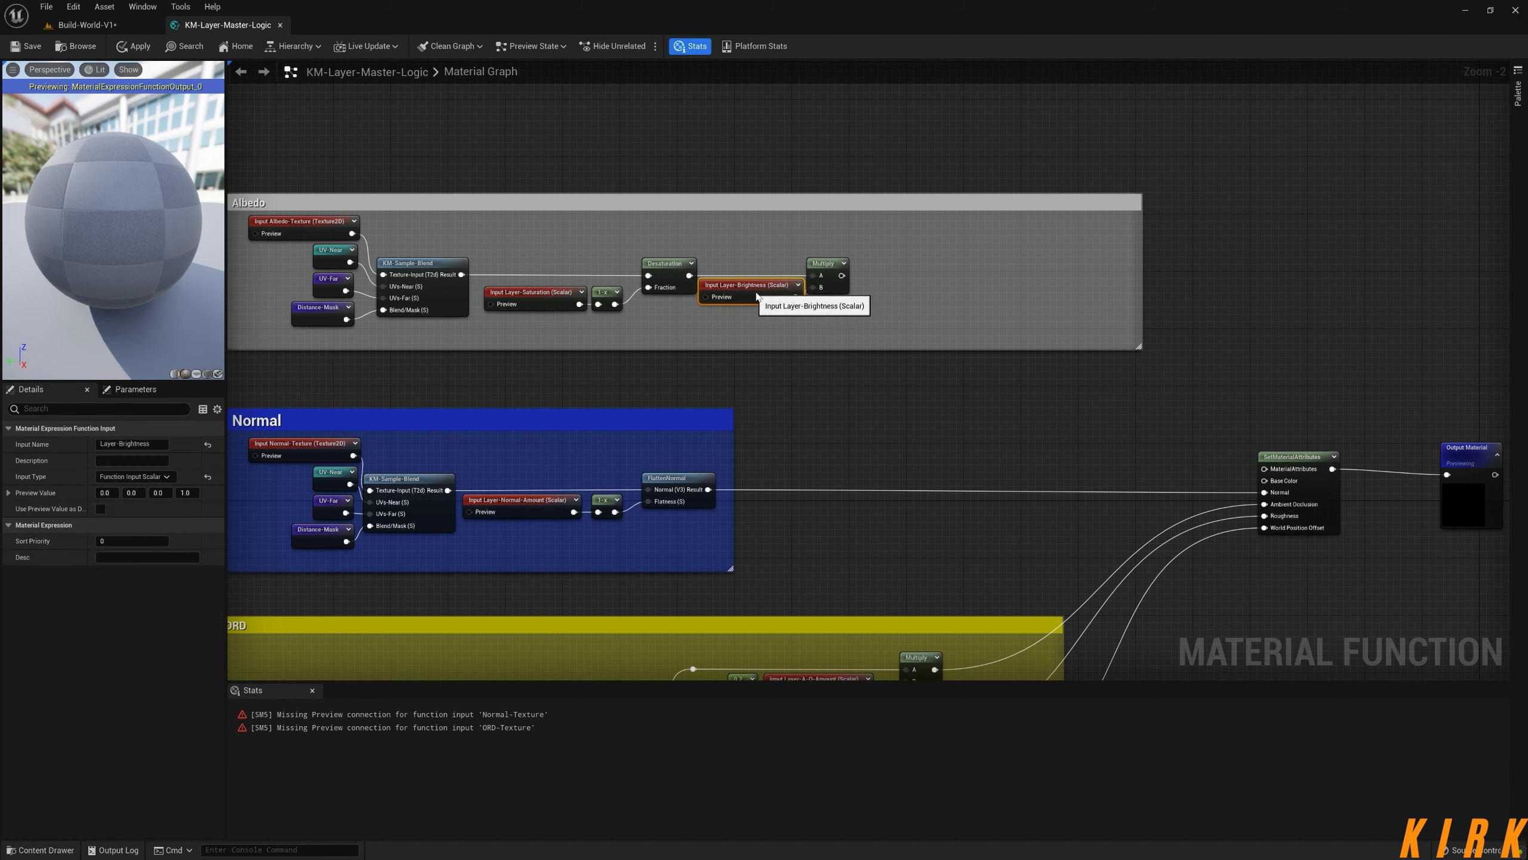
click(927, 315)
- Duplicate the brightness Multiply node and line the copy up further along the Albedo row
right_drag(939, 280, 840, 278)
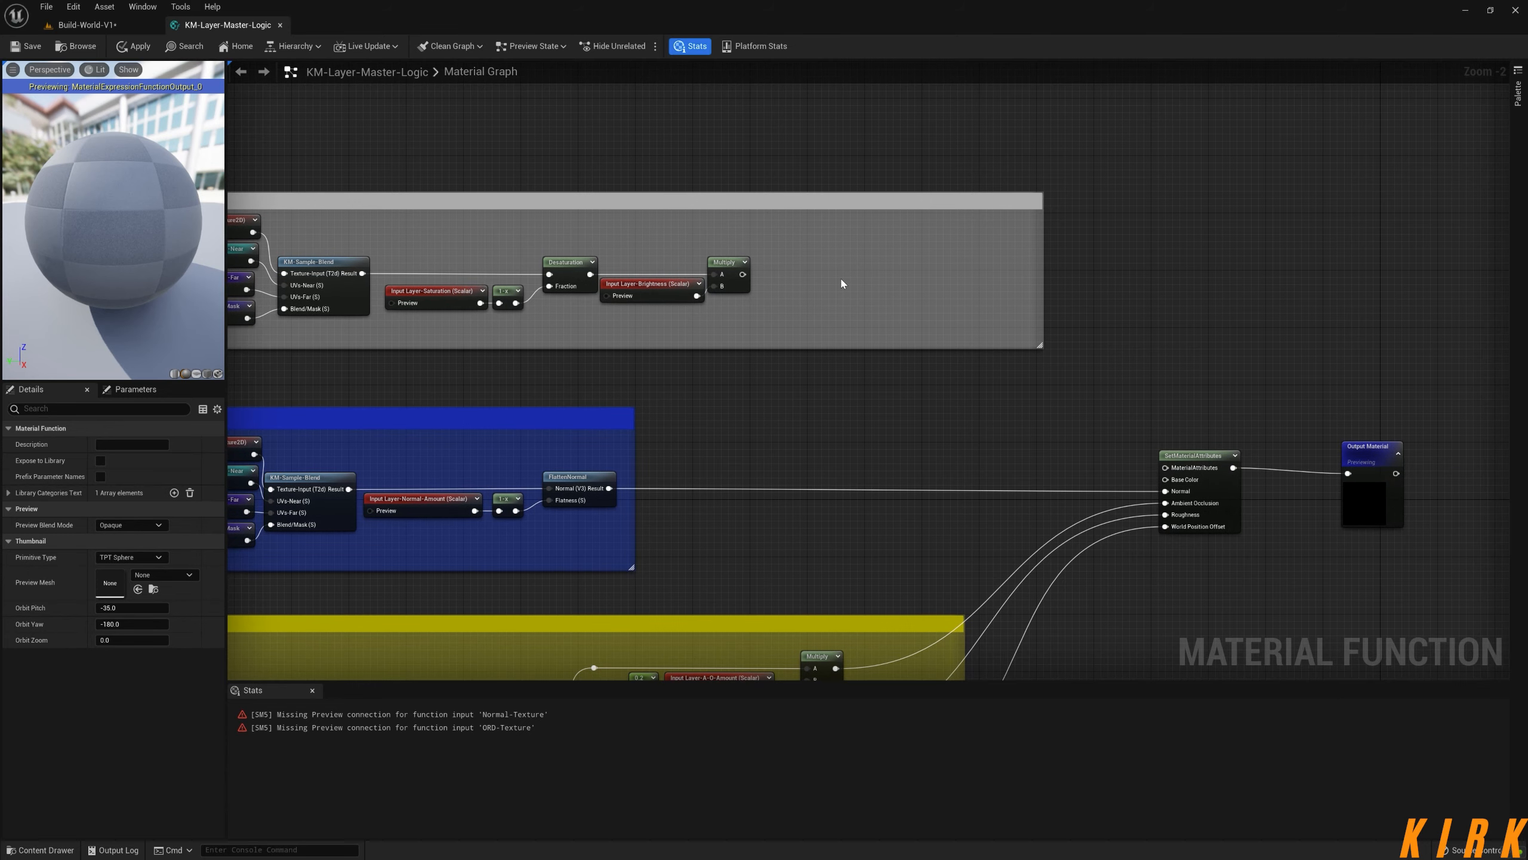
click(727, 283)
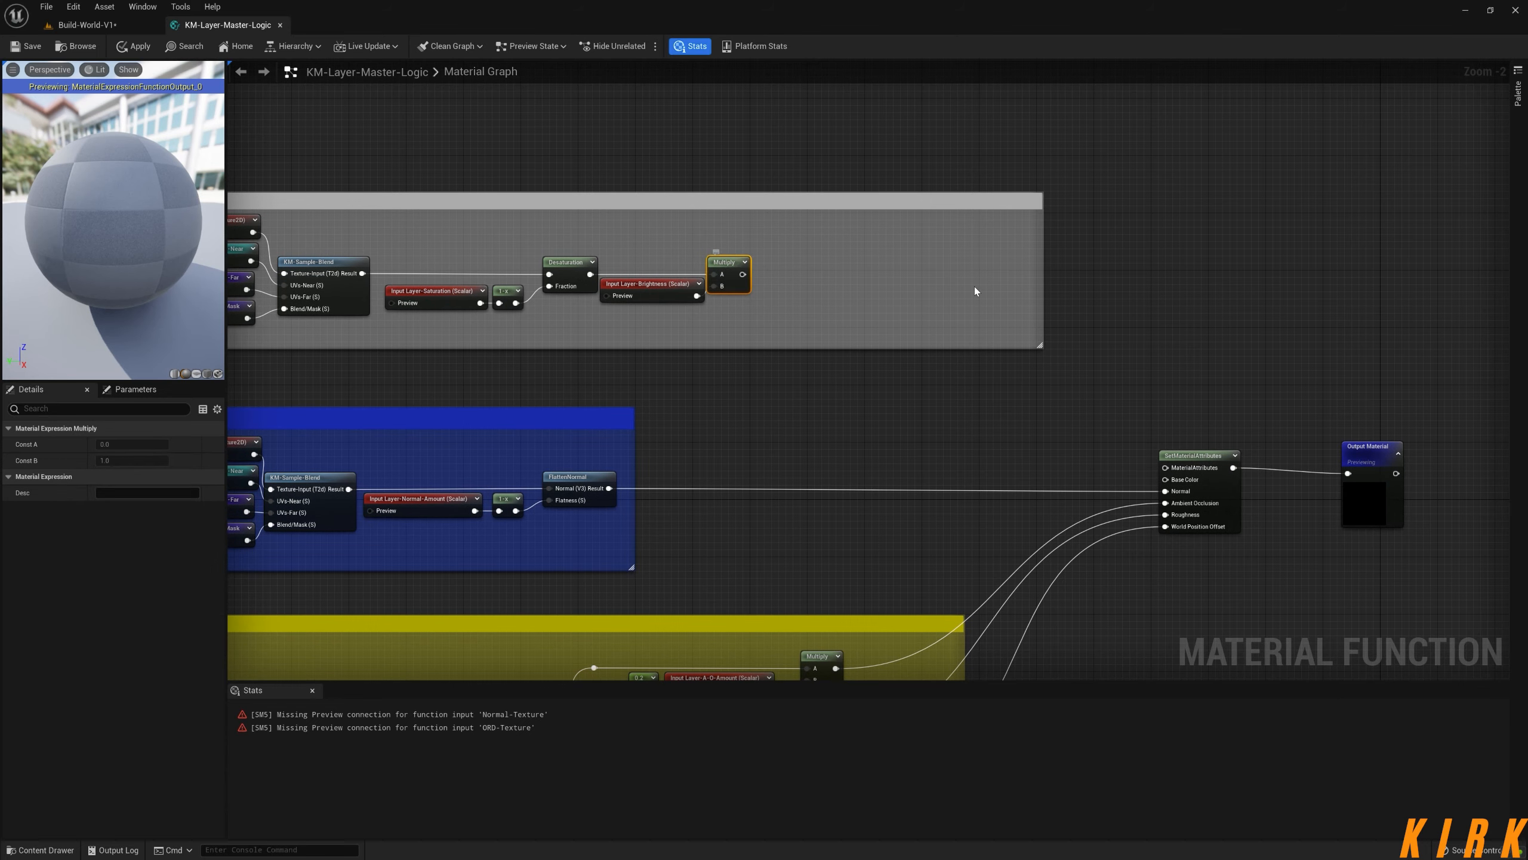
click(870, 283)
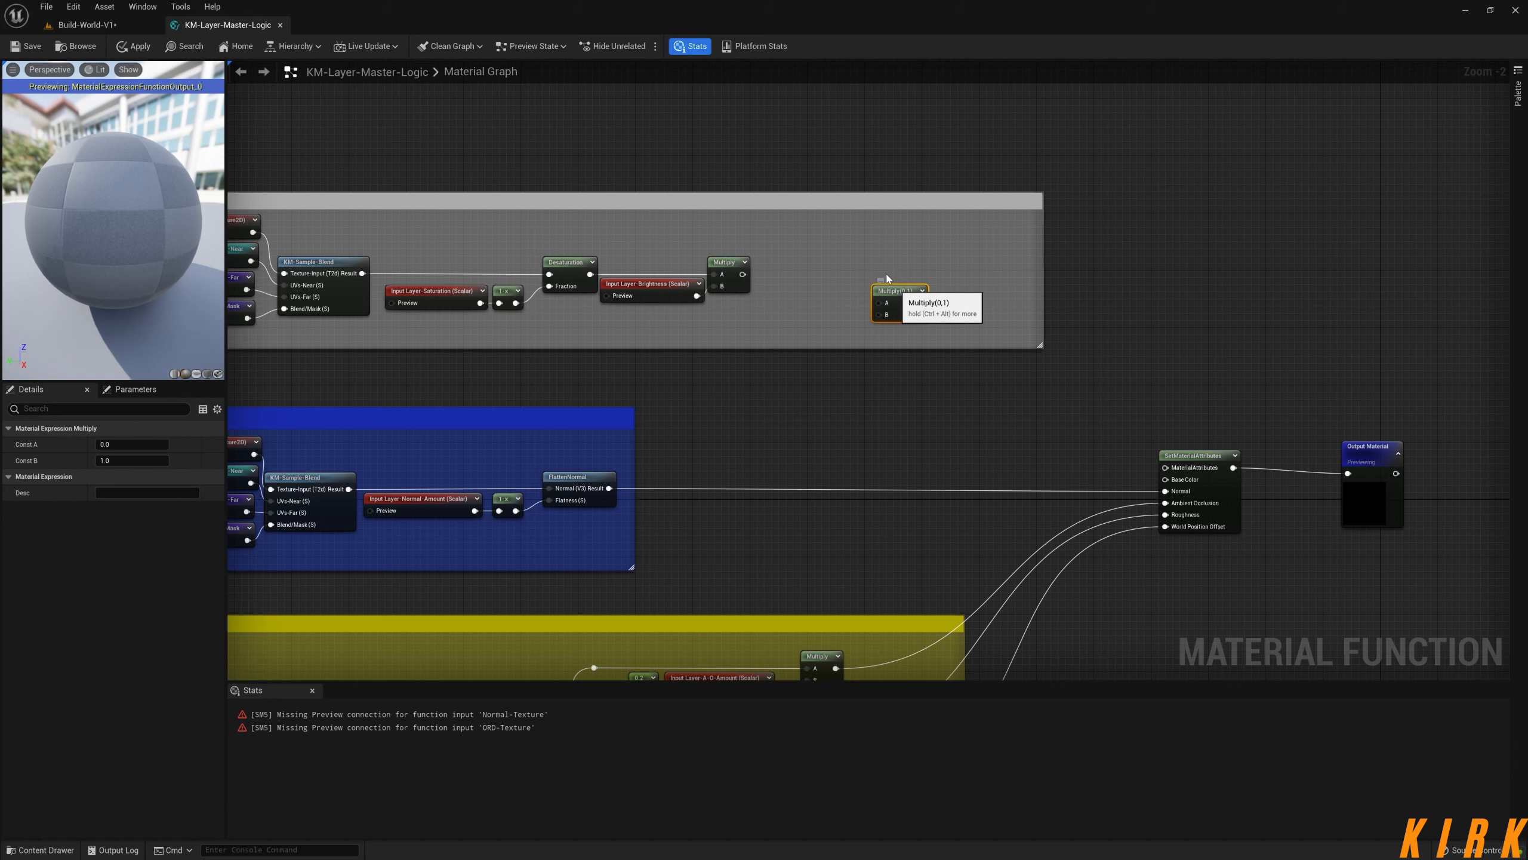
drag(887, 290, 850, 262)
- Wire the brightness Multiply into the copied Multiply's A input and add a function input named Layer-Color-Tint to its B input
drag(742, 274, 817, 313)
text(i)
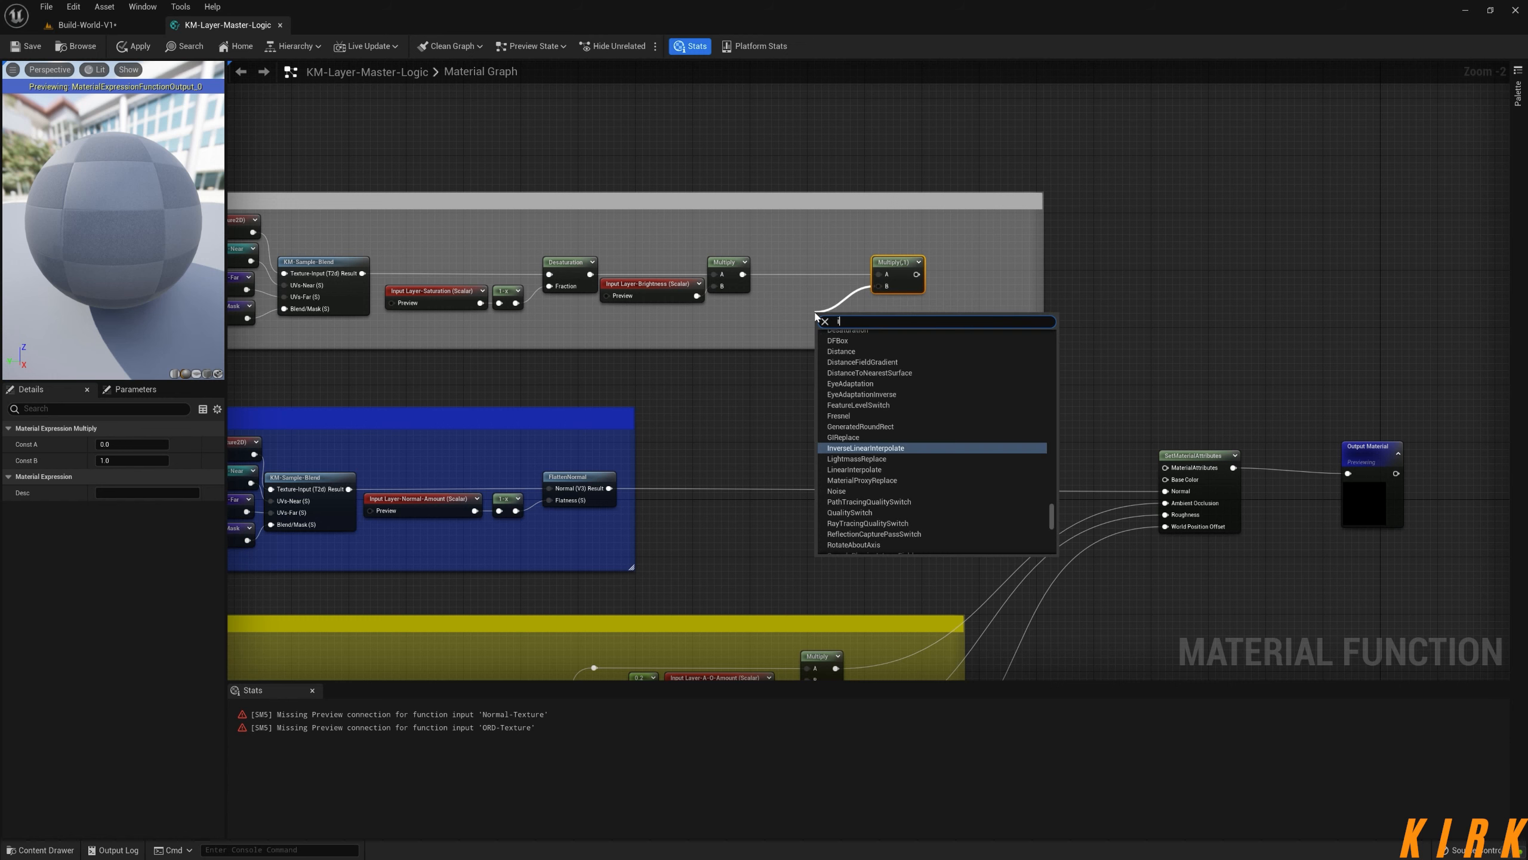
text(nput)
key(Return)
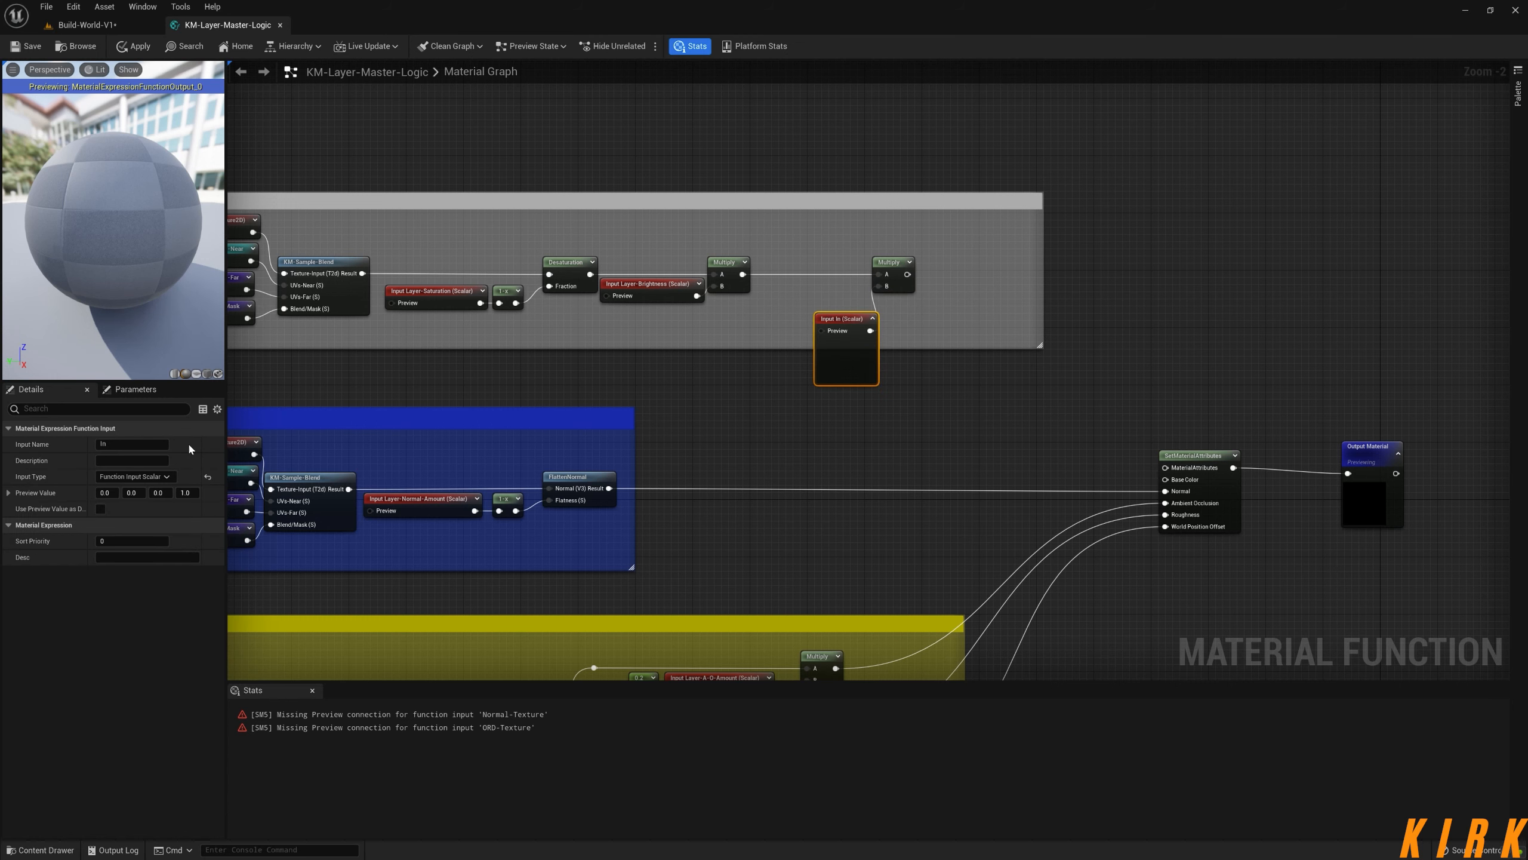
click(141, 445)
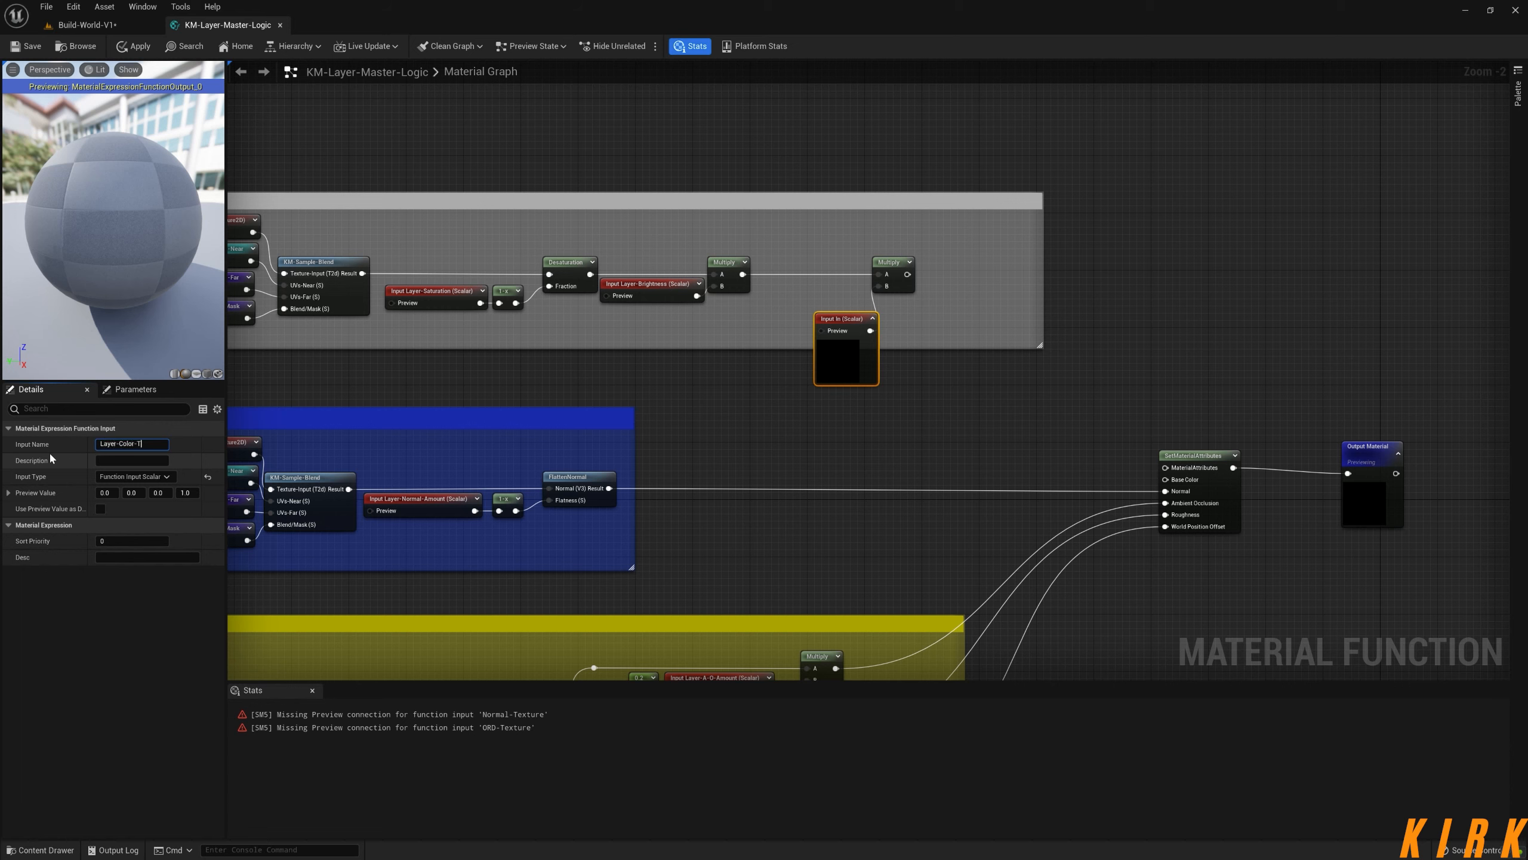
click(782, 336)
drag(859, 319, 821, 299)
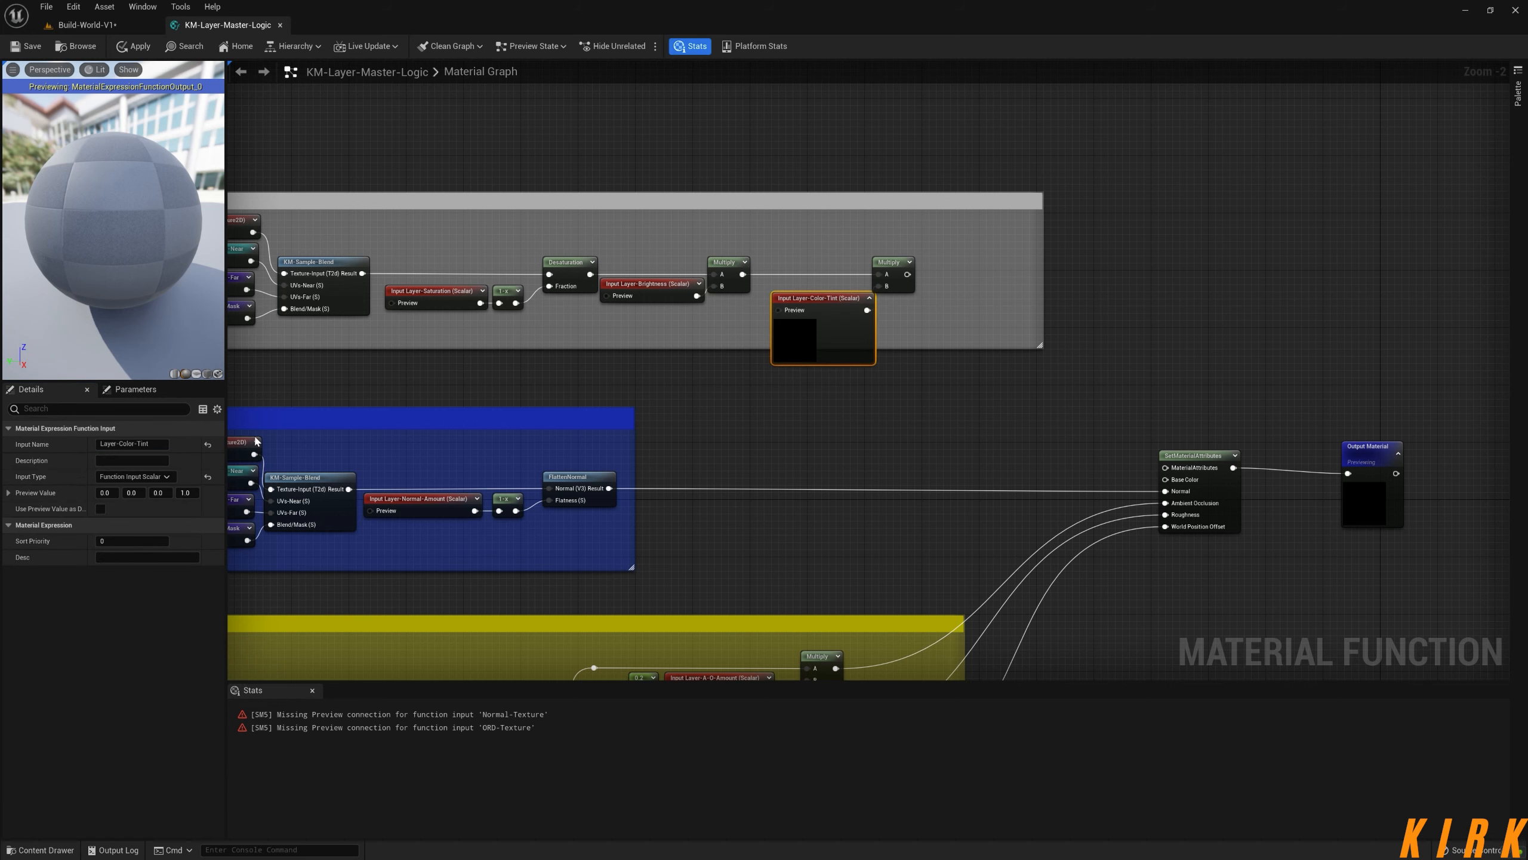
- Set Layer-Color-Tint's input type to Function Input Vector 3, collapse its preview and align it just before the second Multiply
click(168, 478)
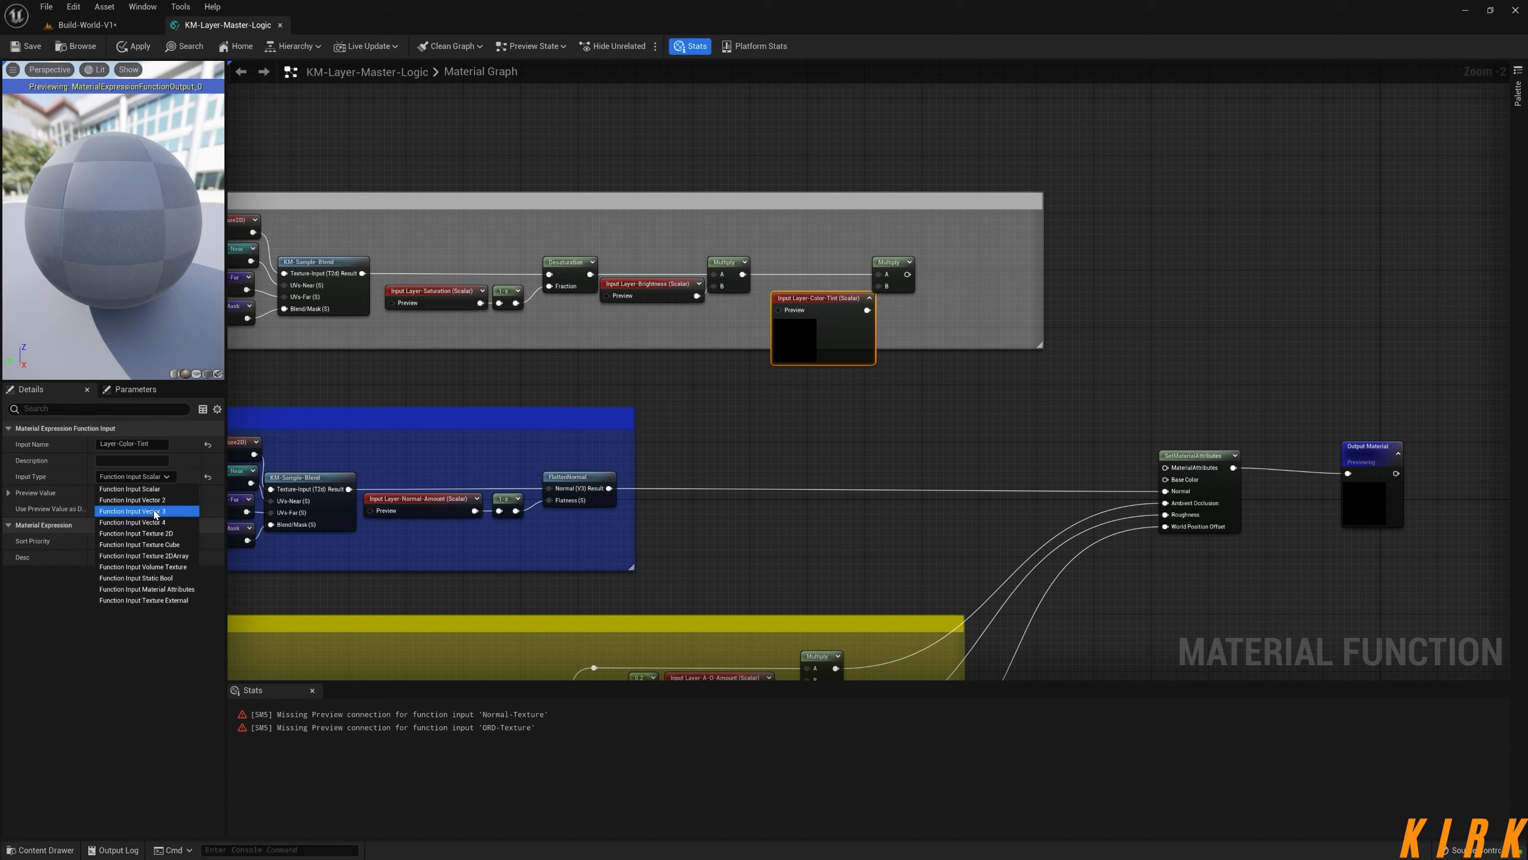
click(151, 510)
click(875, 299)
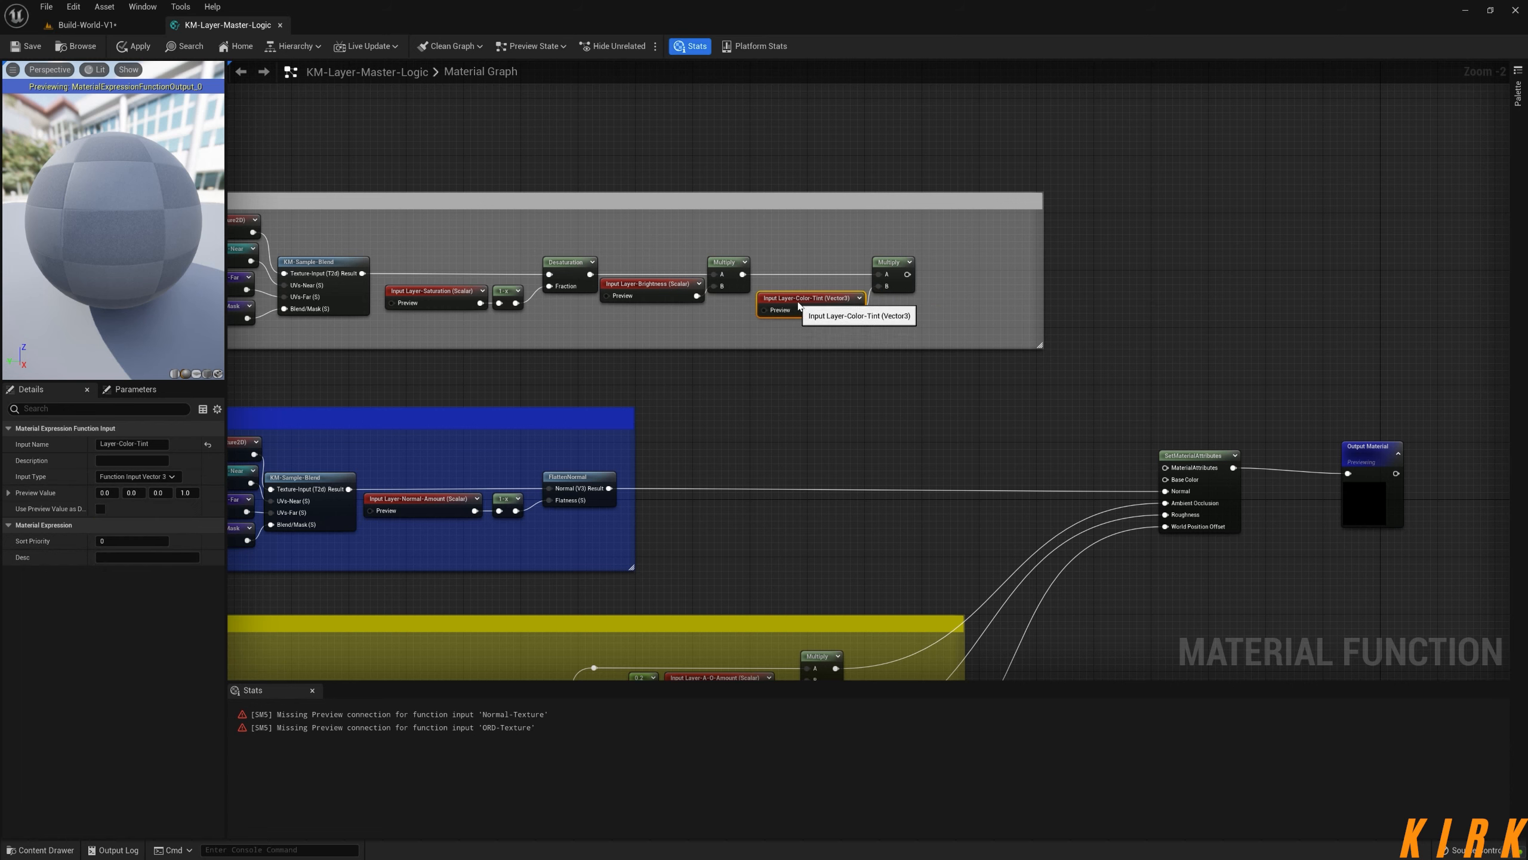
drag(809, 310, 795, 296)
click(896, 314)
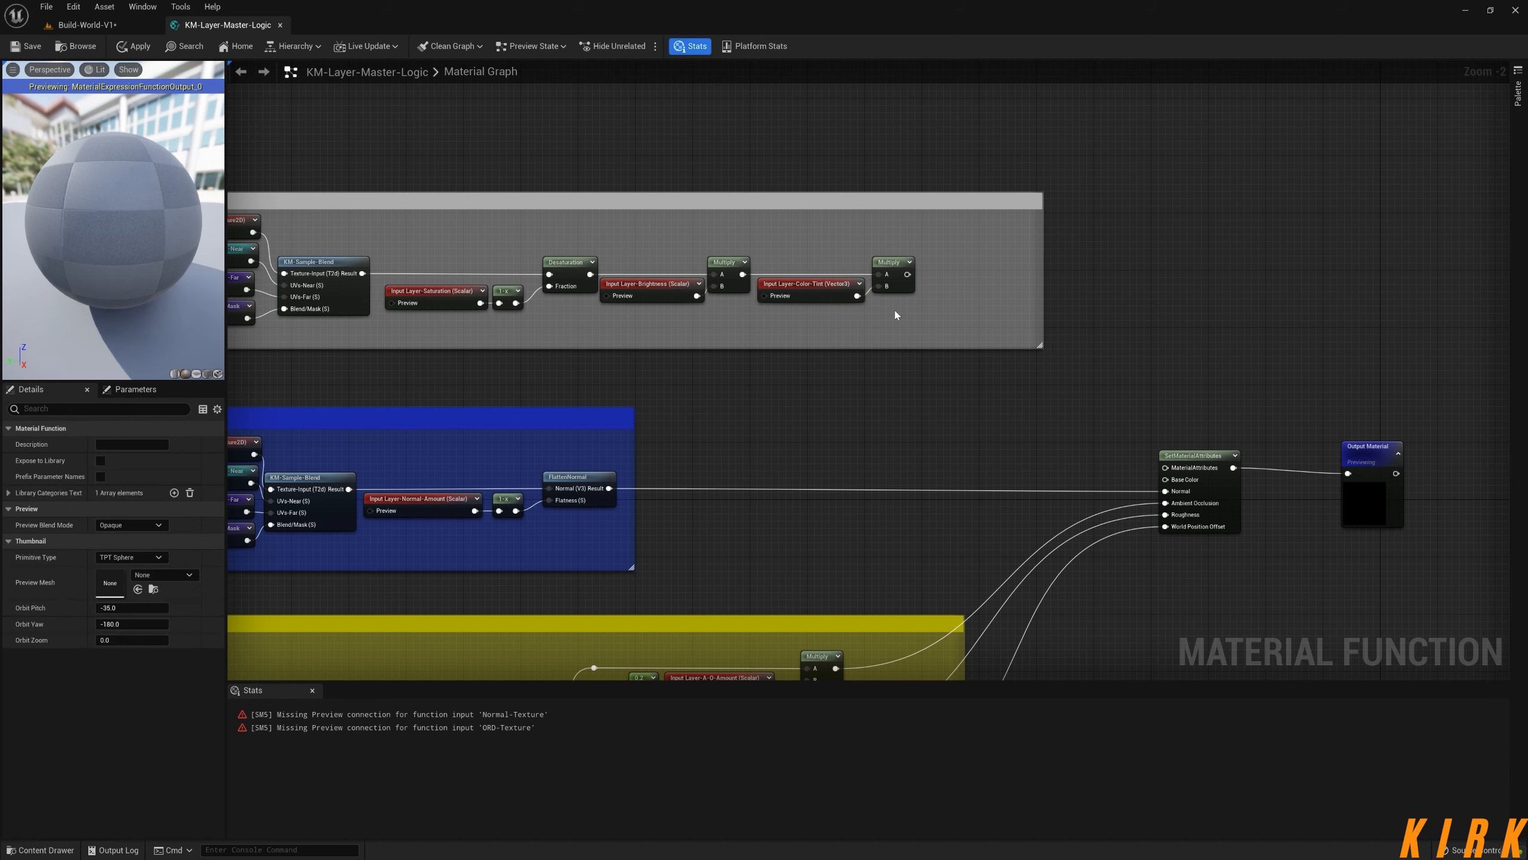
- Widen the Albedo comment box to make more room after the color-tint Multiply
right_drag(969, 307, 841, 324)
right_drag(721, 344, 693, 299)
drag(707, 285, 833, 291)
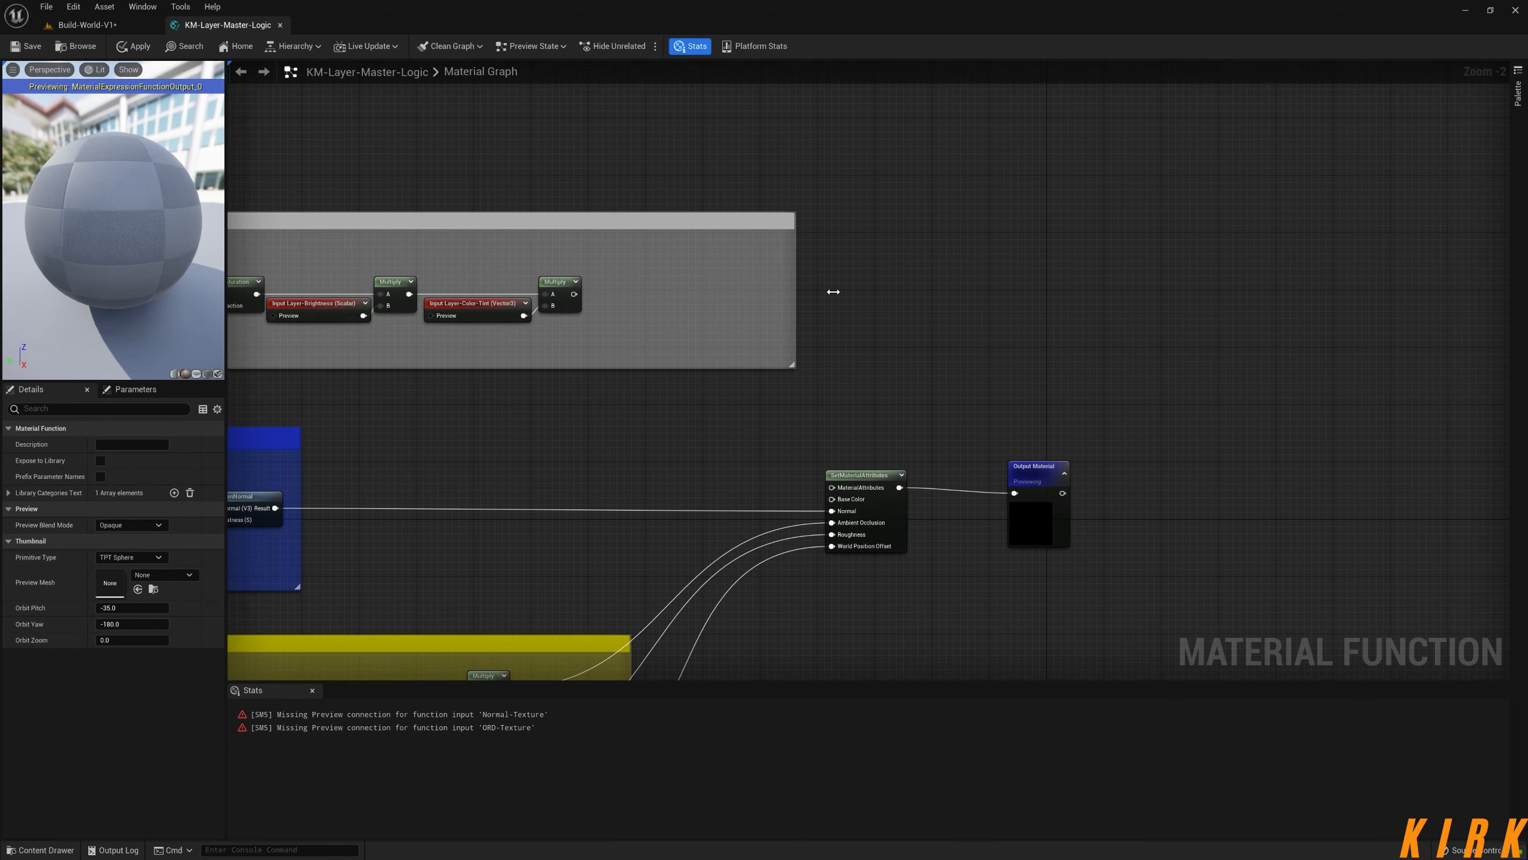
- Add a CheapContrast function node after the color-tint Multiply in the Albedo group
right_click(632, 302)
text(contra)
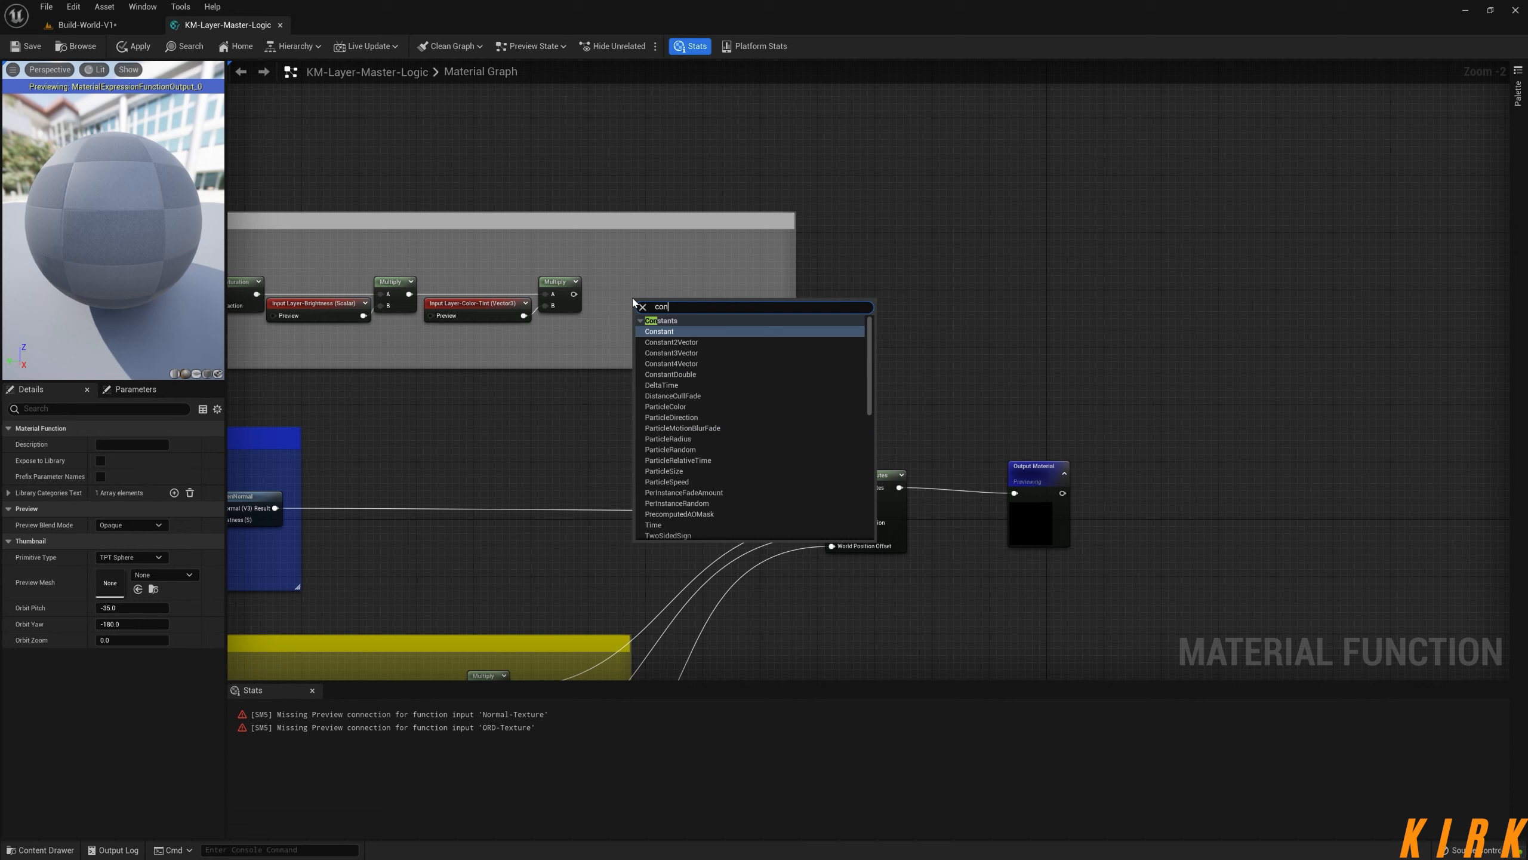
key(Up)
key(Up)
key(Return)
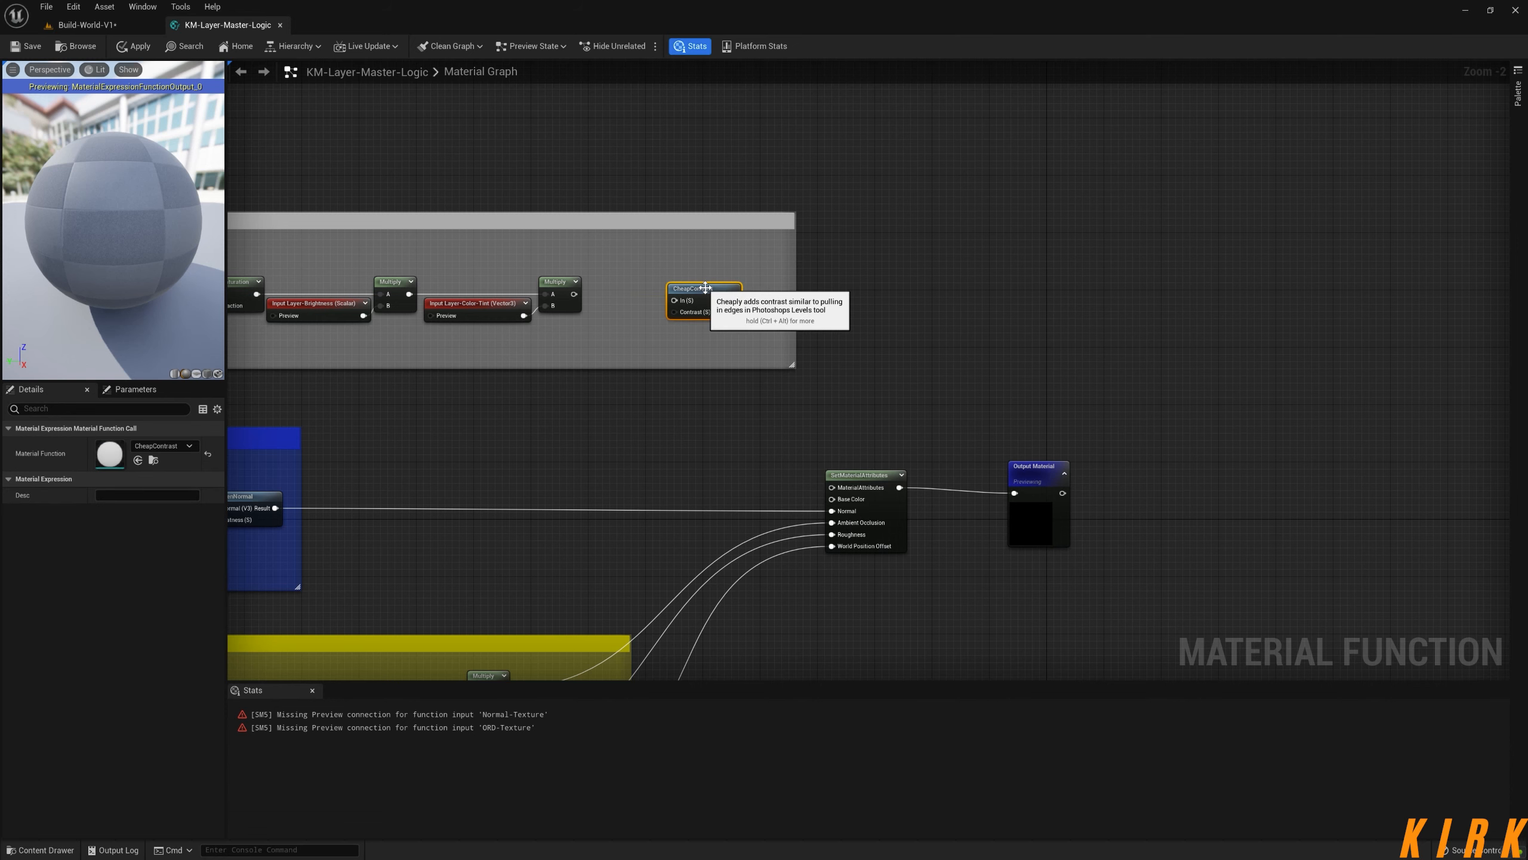
- Inspect the CheapContrast function's graph, close it and delete the CheapContrast node from the Albedo group
double_click(662, 306)
right_drag(487, 436, 914, 420)
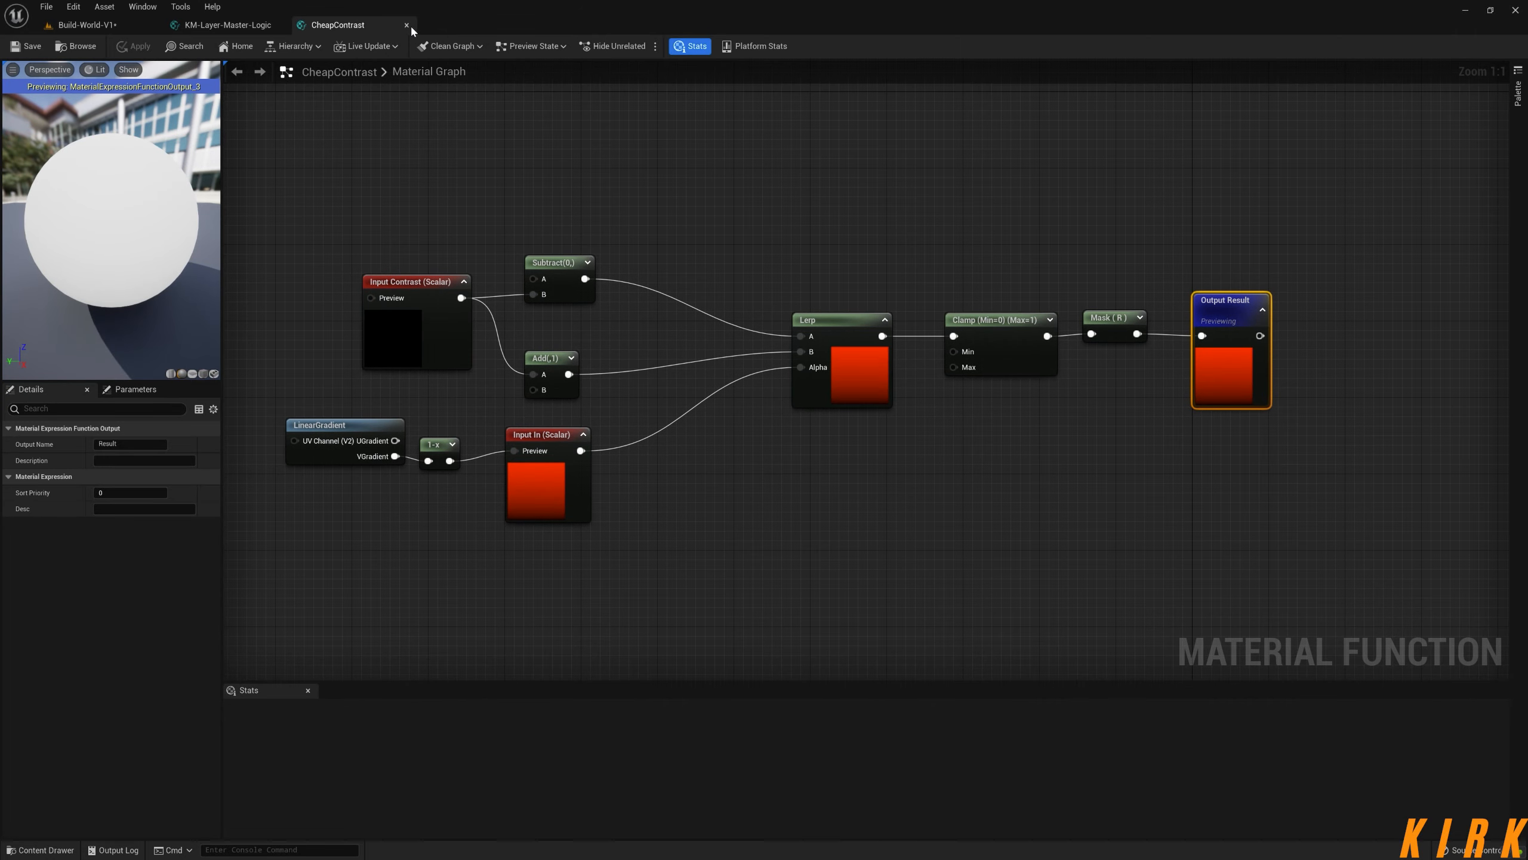
click(406, 26)
mouse_move(675, 311)
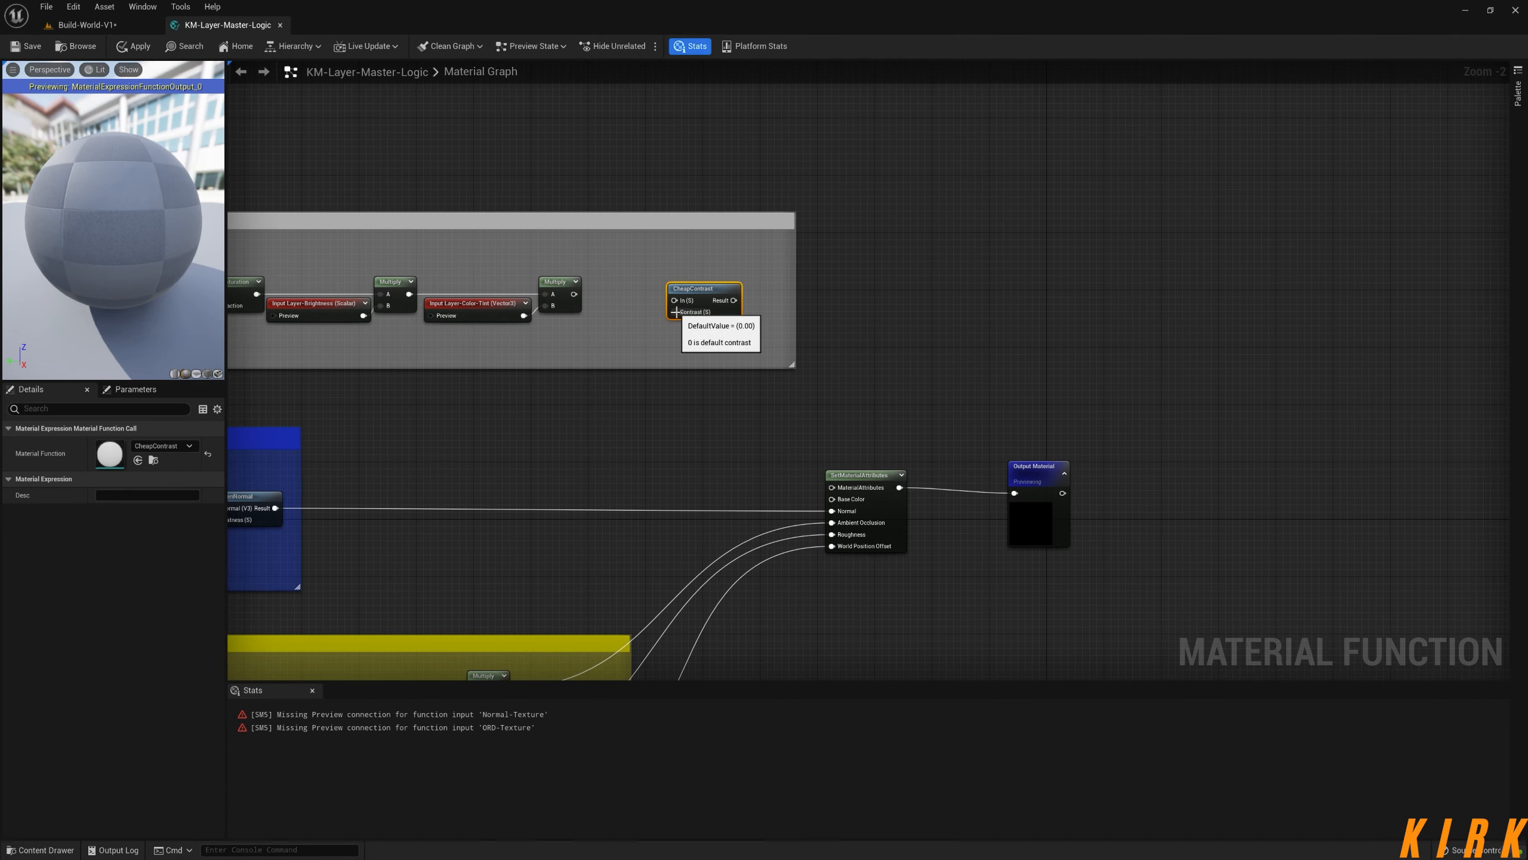
key(Delete)
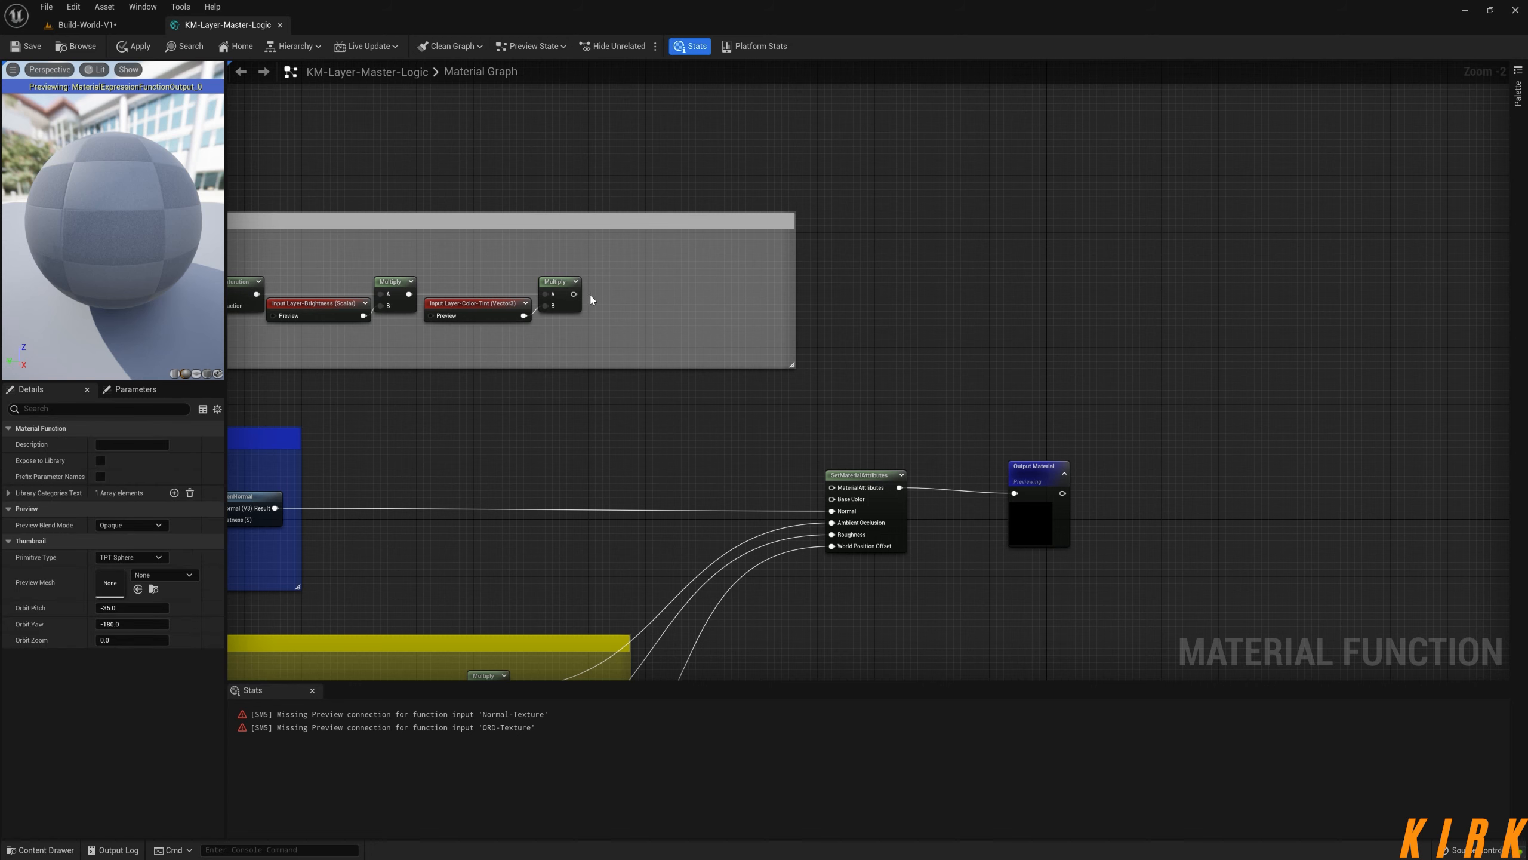
- Add a Power node fed by the color-tint Multiply and align it near the end of the Albedo group
drag(575, 294, 663, 281)
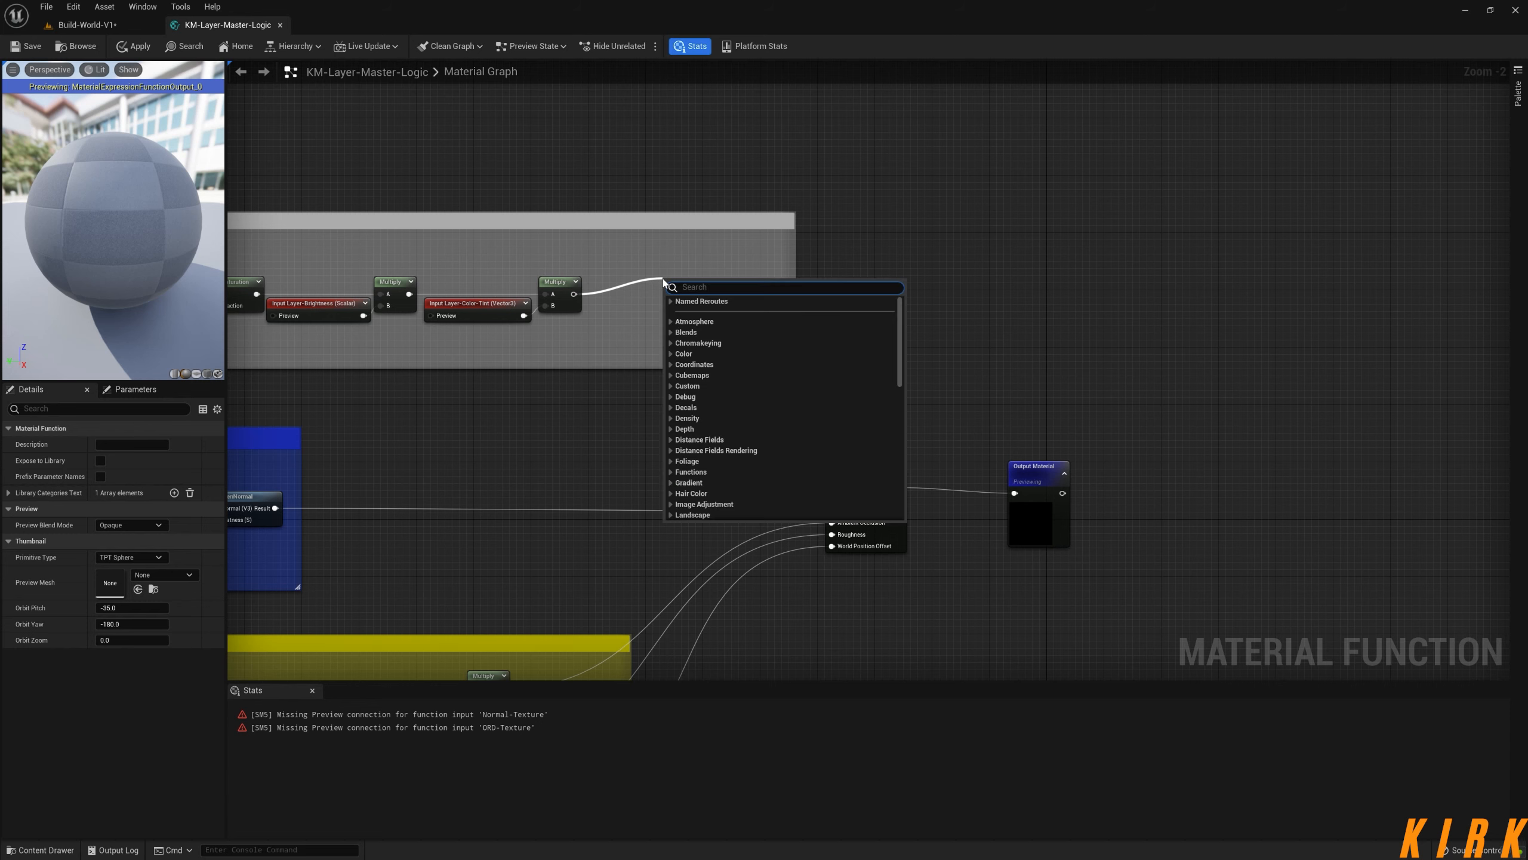
text(power)
key(Return)
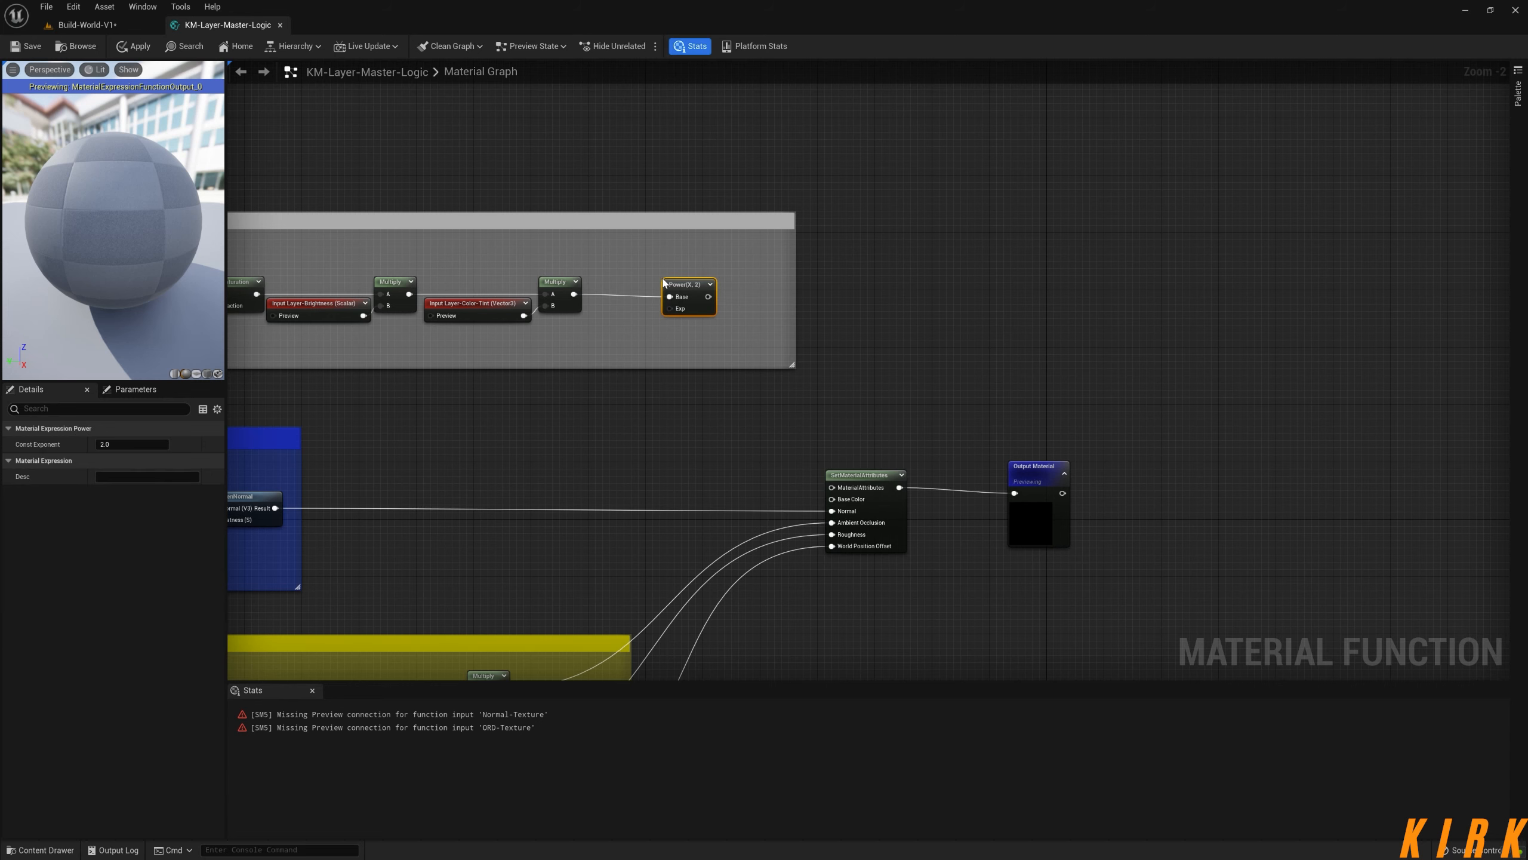
drag(677, 279, 725, 276)
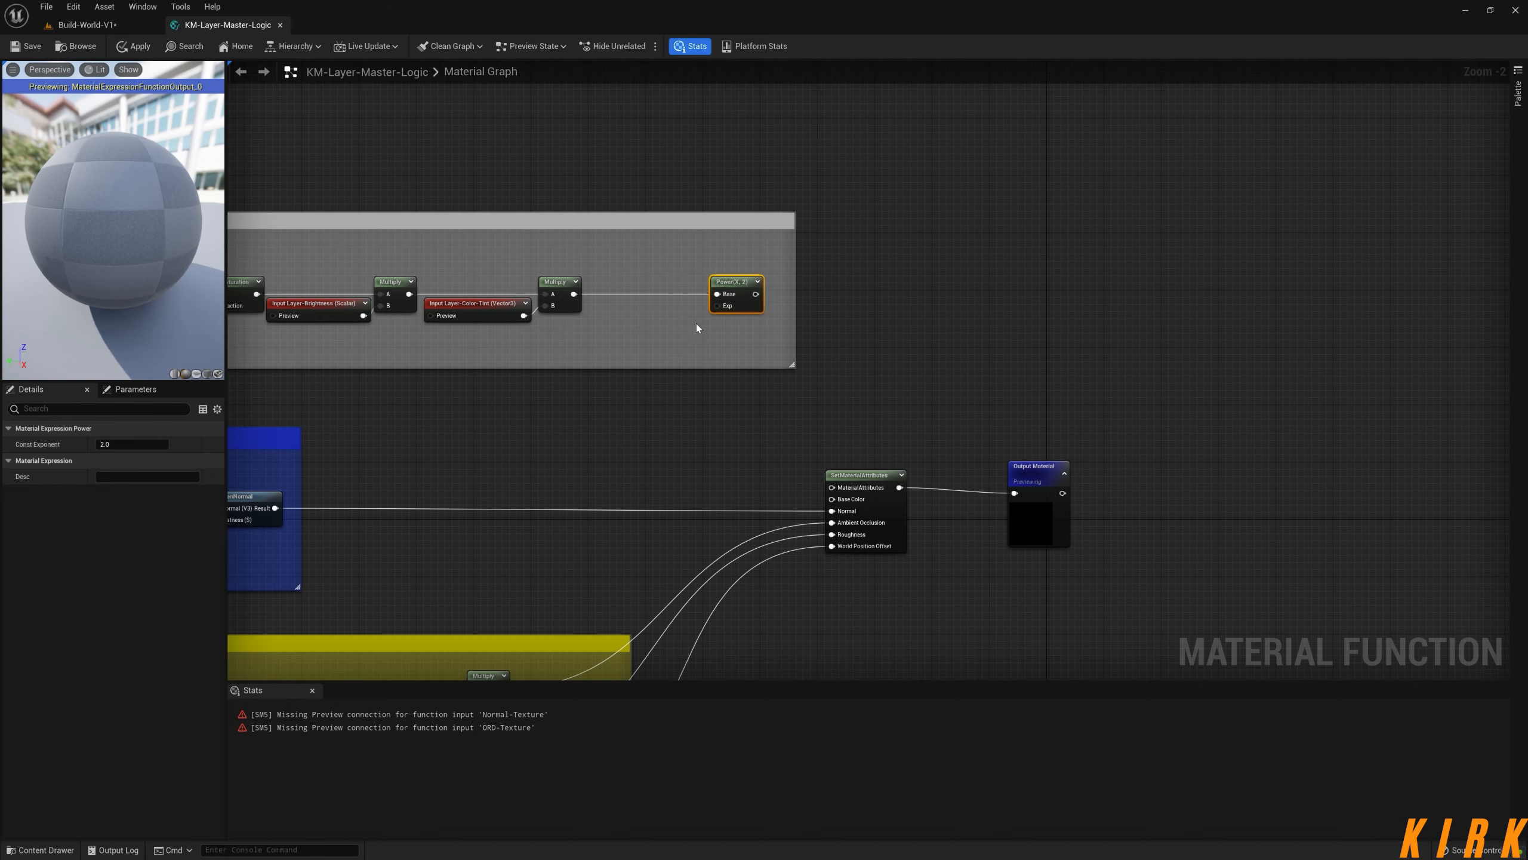
- Add a scalar function input named Layer-Contrast to Power's Exp input and connect Power's output to Base Color on SetMaterialAttributes
drag(716, 306, 652, 336)
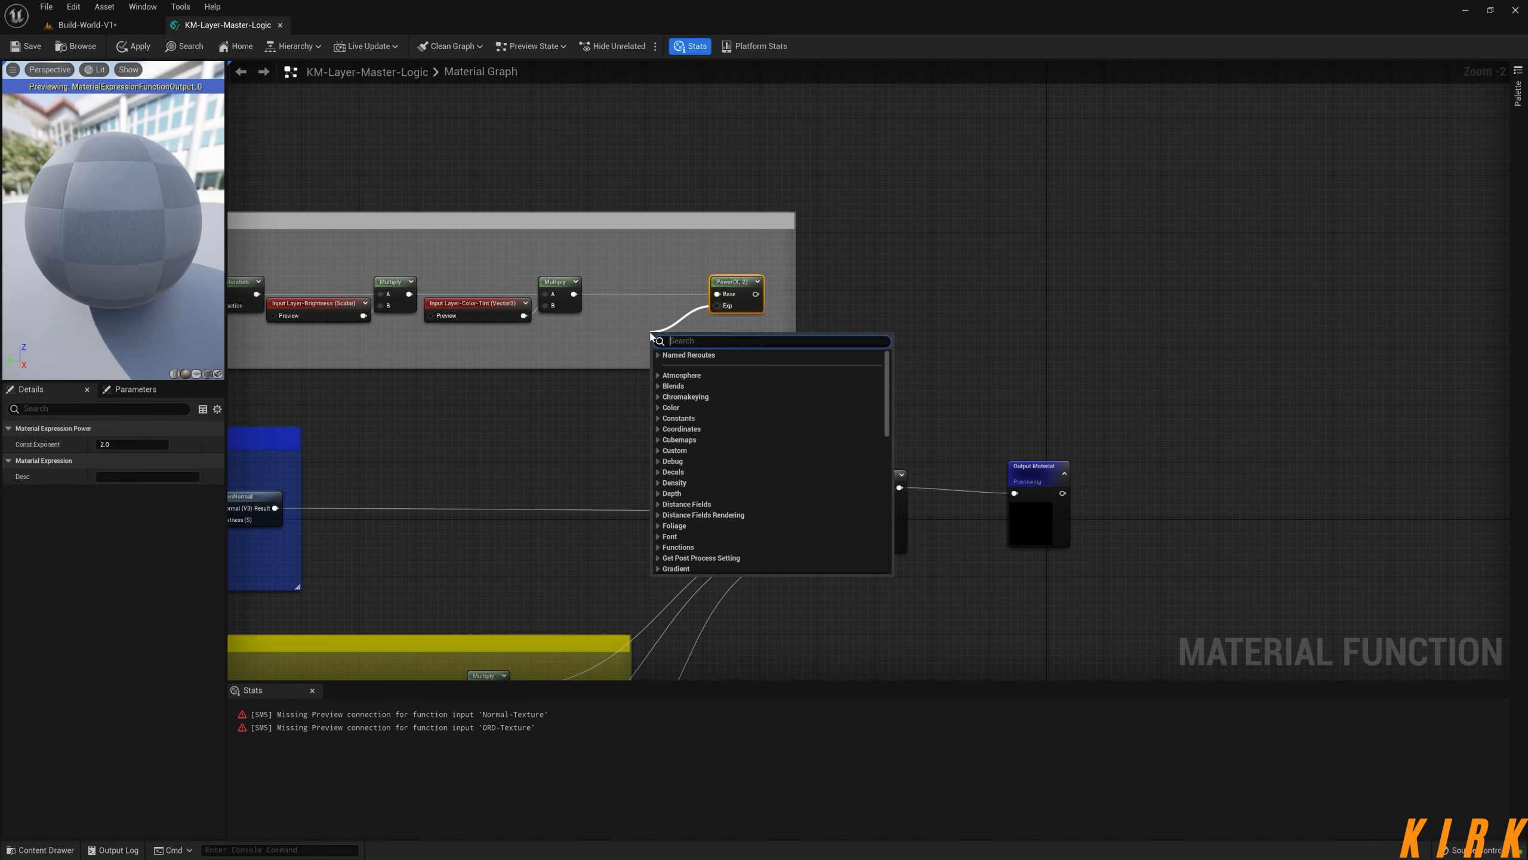
text(input)
key(Return)
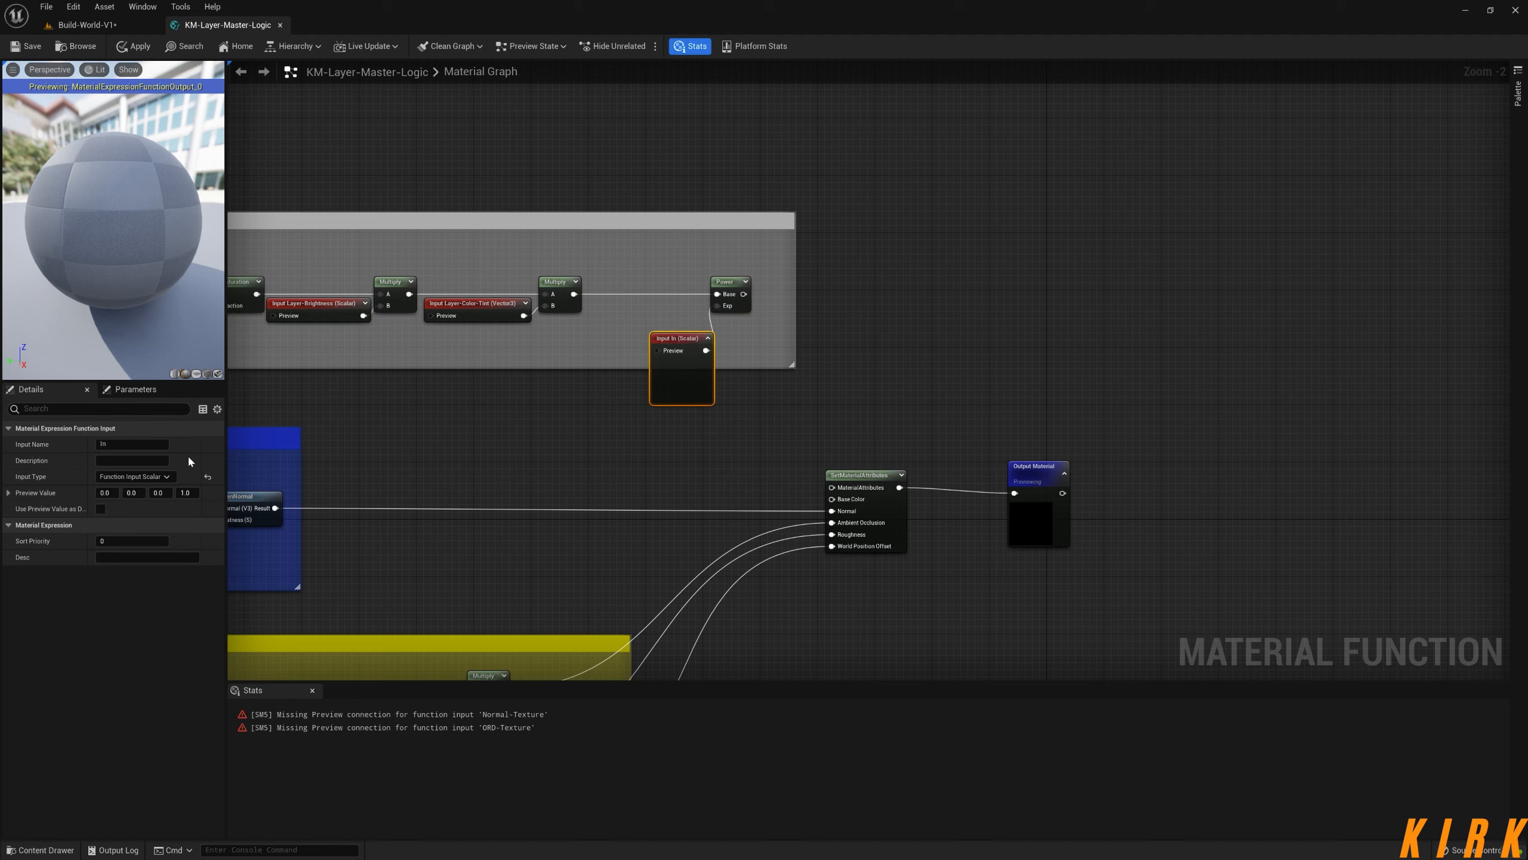
click(132, 443)
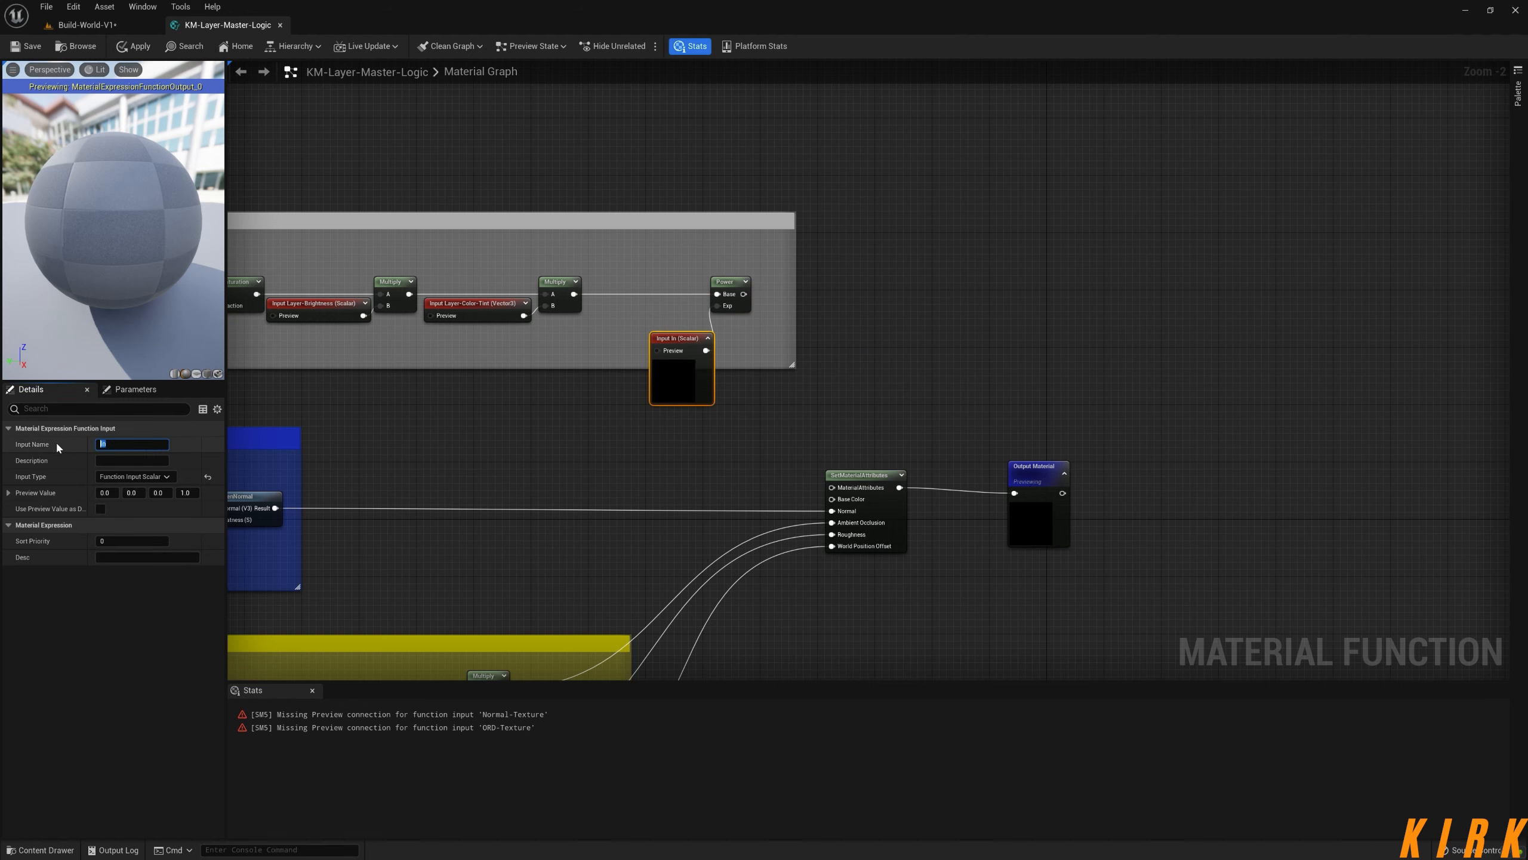
text(Layer-Contrast)
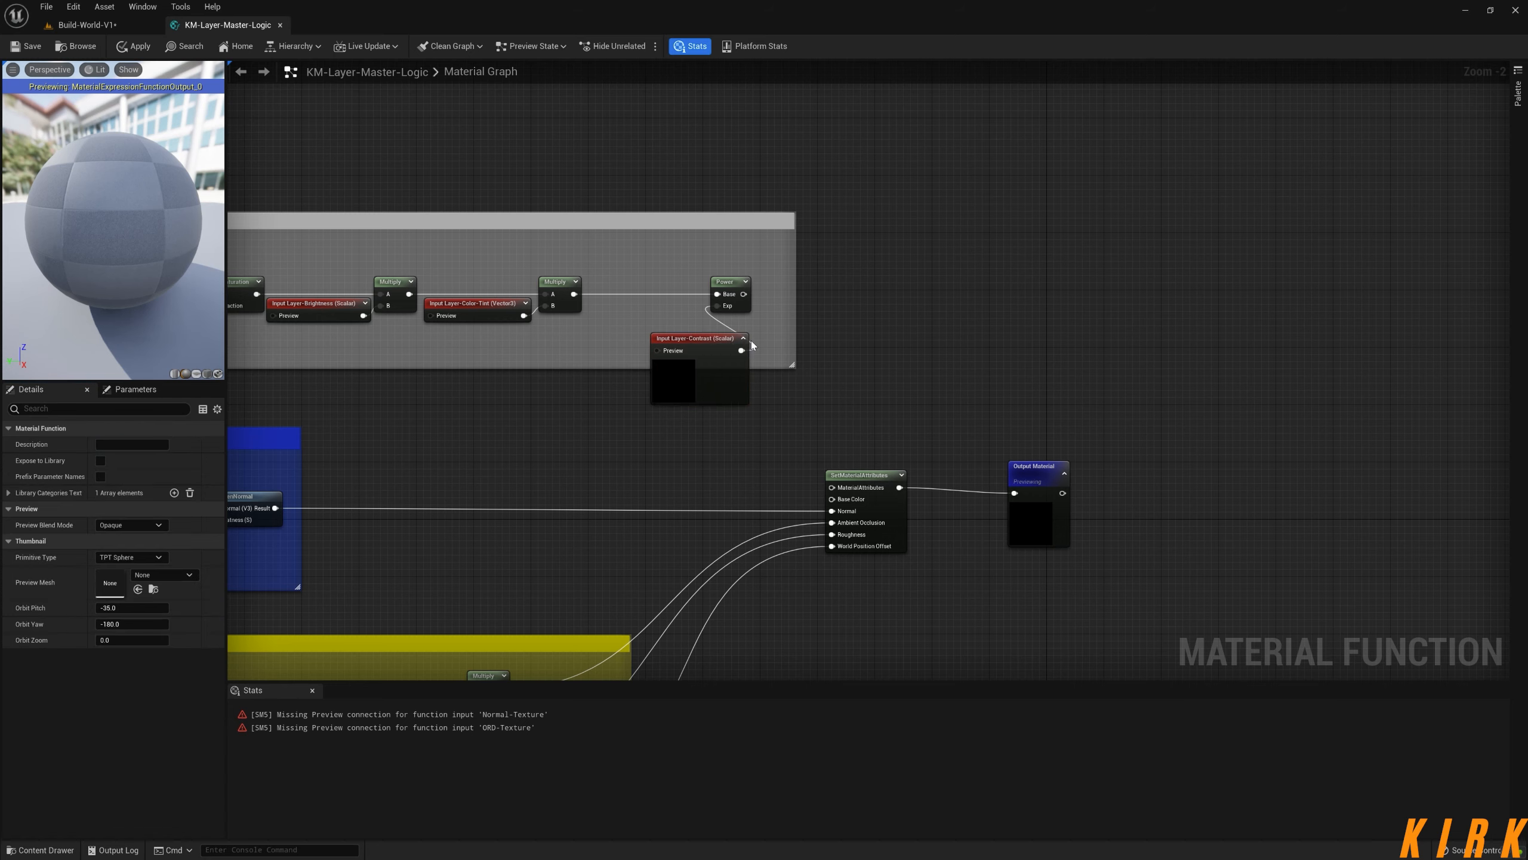
drag(703, 347, 640, 318)
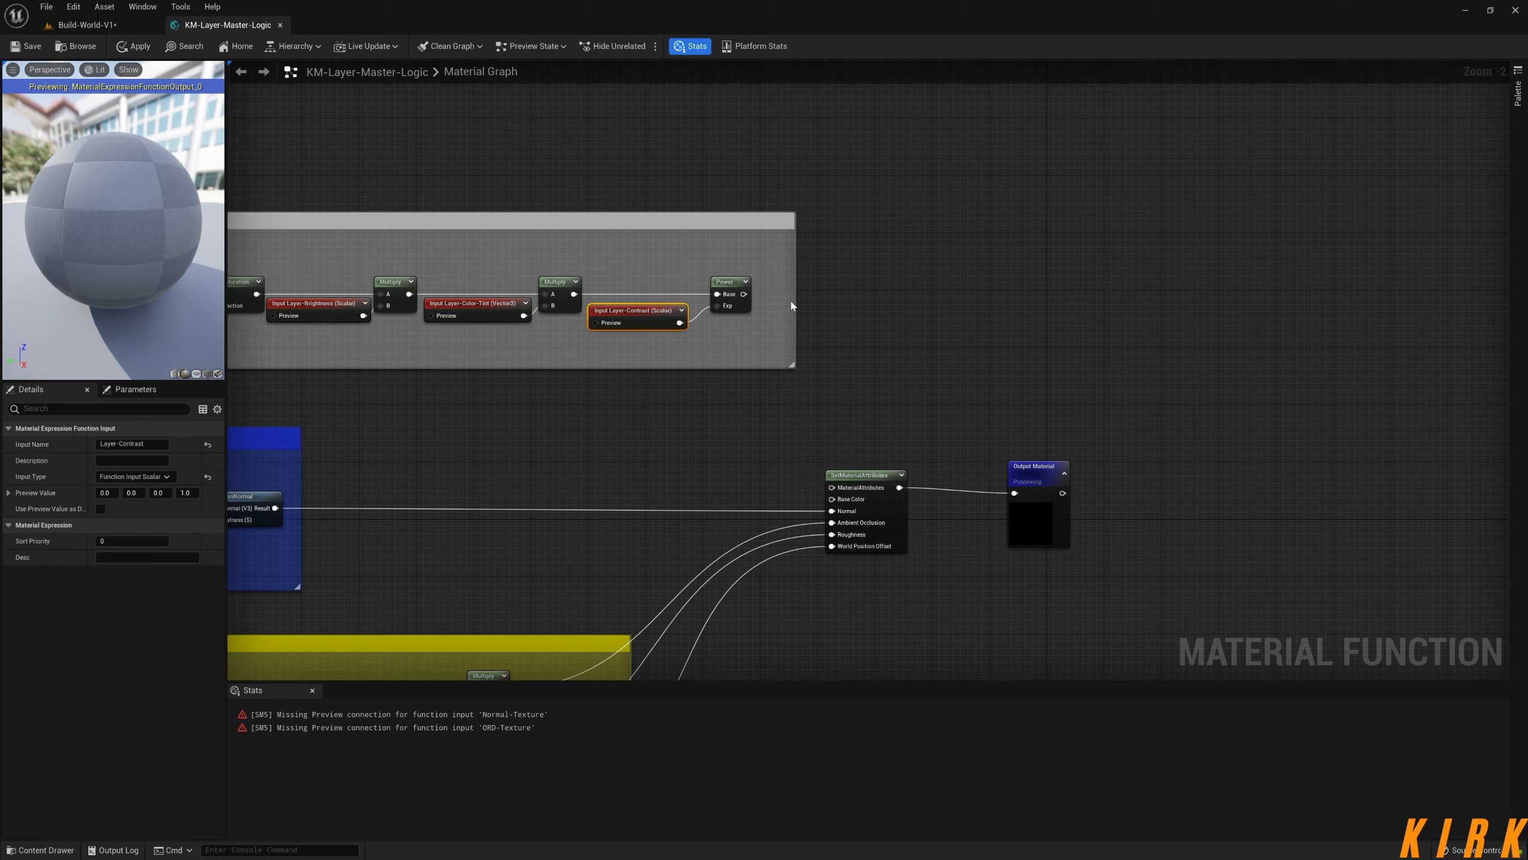
drag(744, 294, 772, 293)
drag(806, 506, 832, 499)
- Set the Albedo comment's font size to 25 and its color to a pinkish purple (R 0.817, G 0.123, B 1.0)
right_drag(441, 386, 1030, 360)
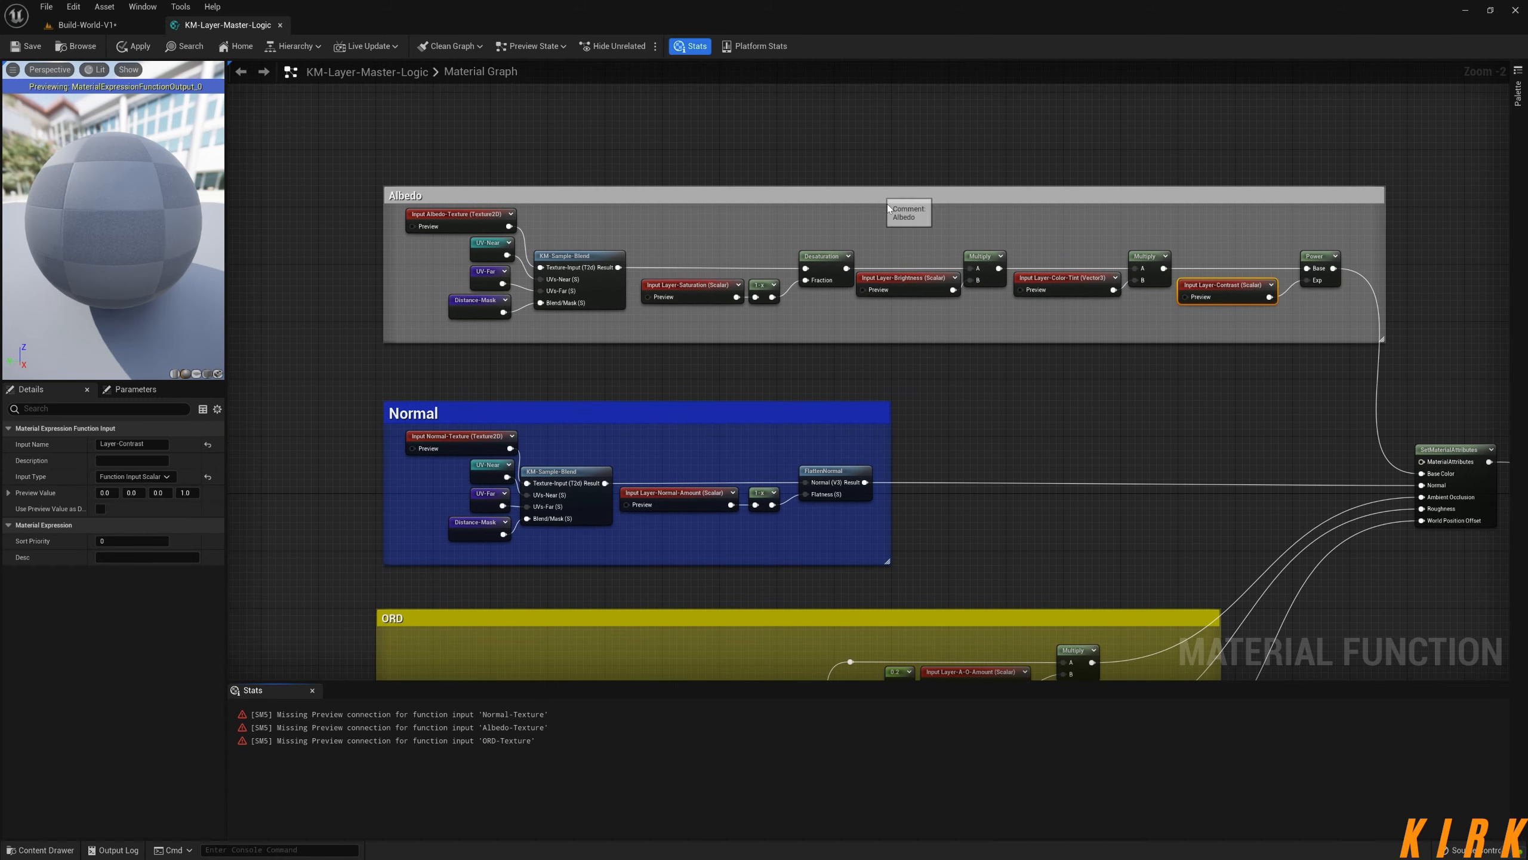
click(868, 210)
click(132, 477)
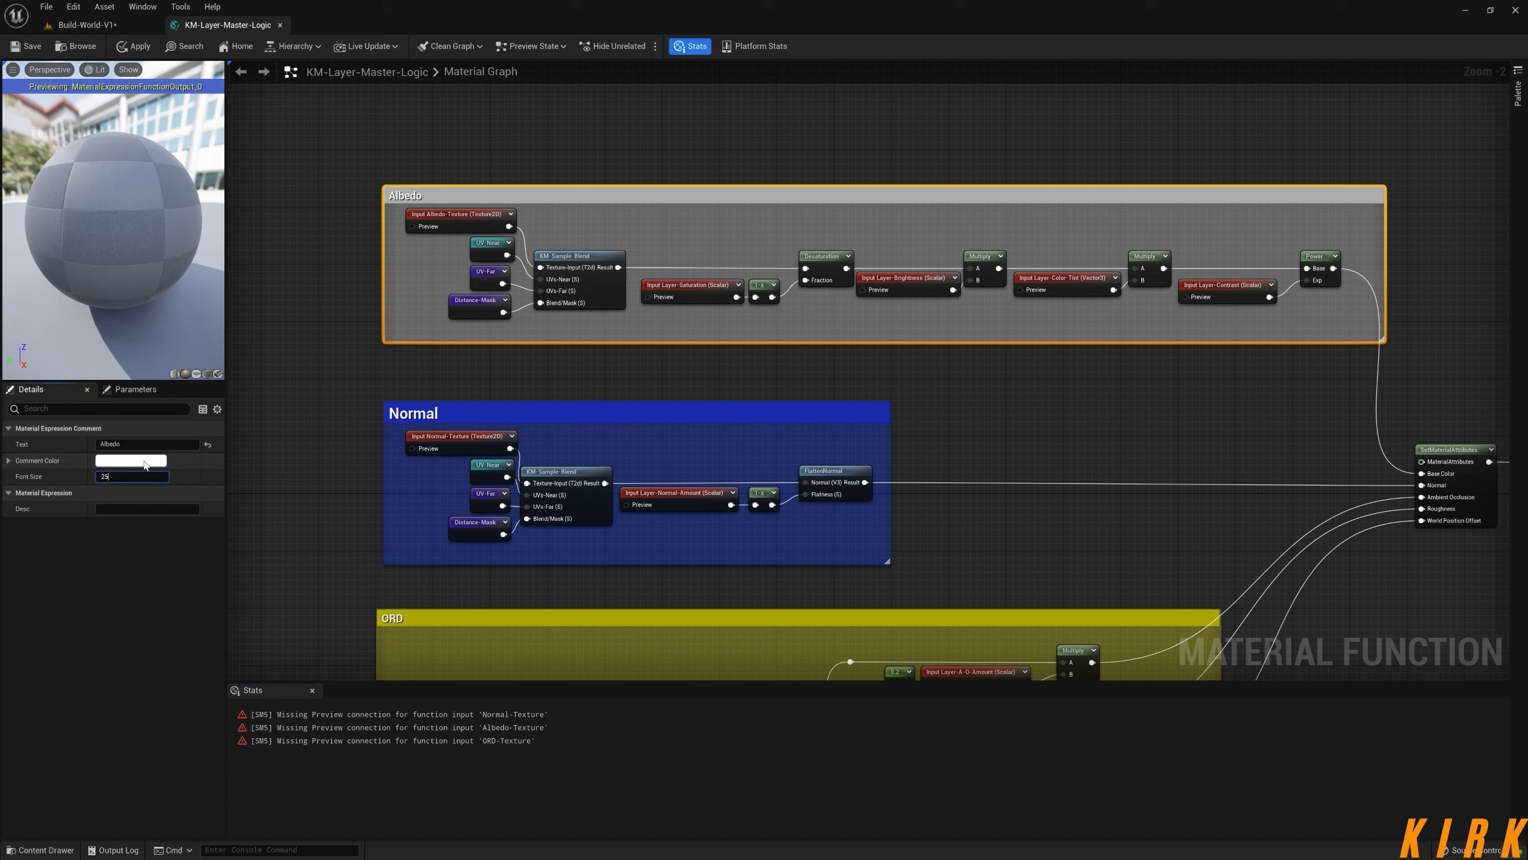
click(144, 460)
drag(214, 555, 233, 517)
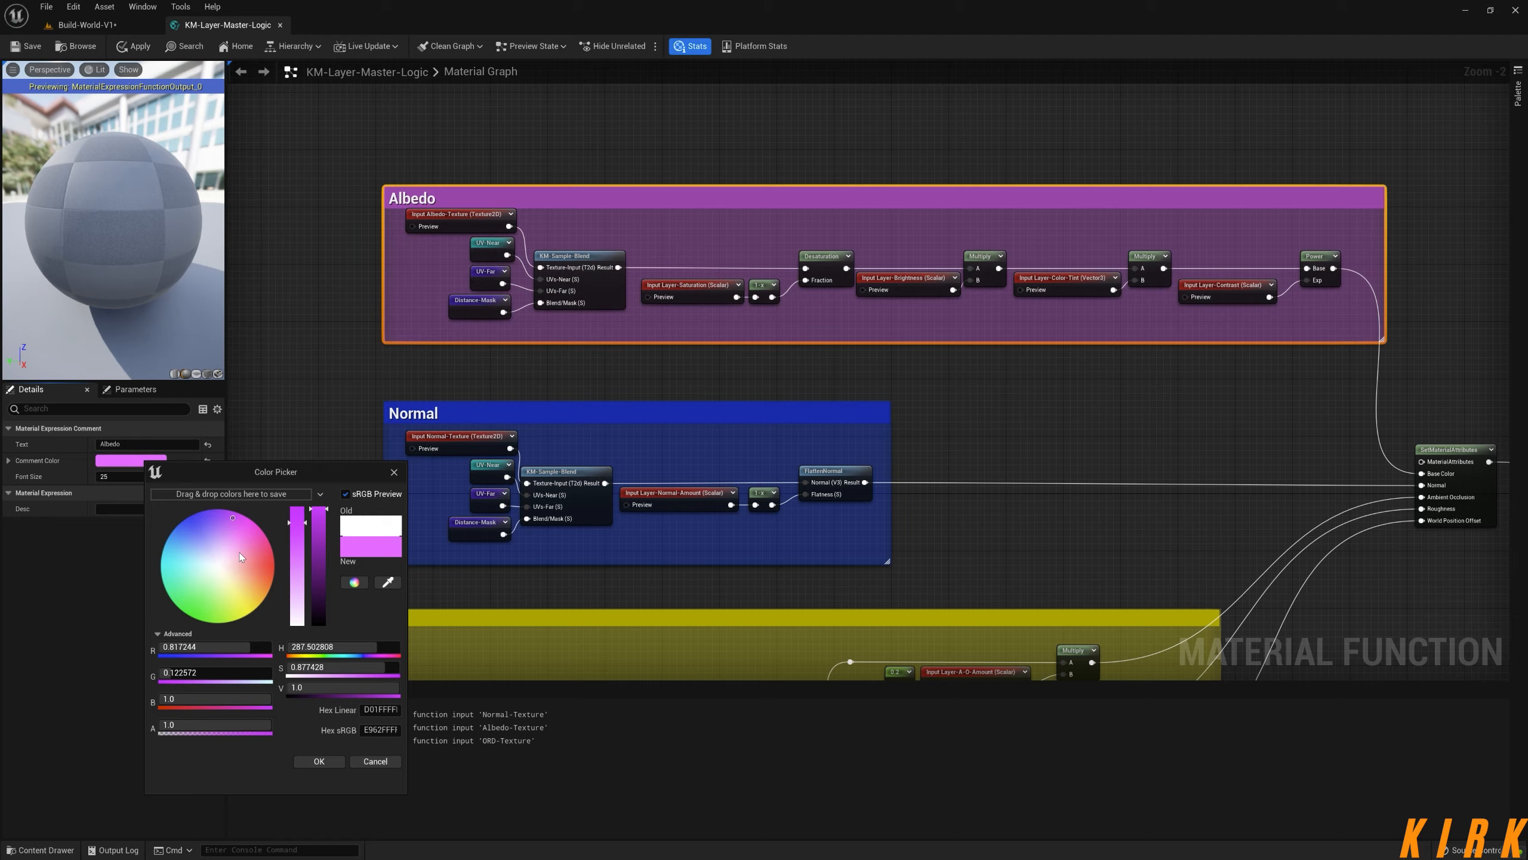
click(319, 761)
right_drag(905, 365, 1021, 277)
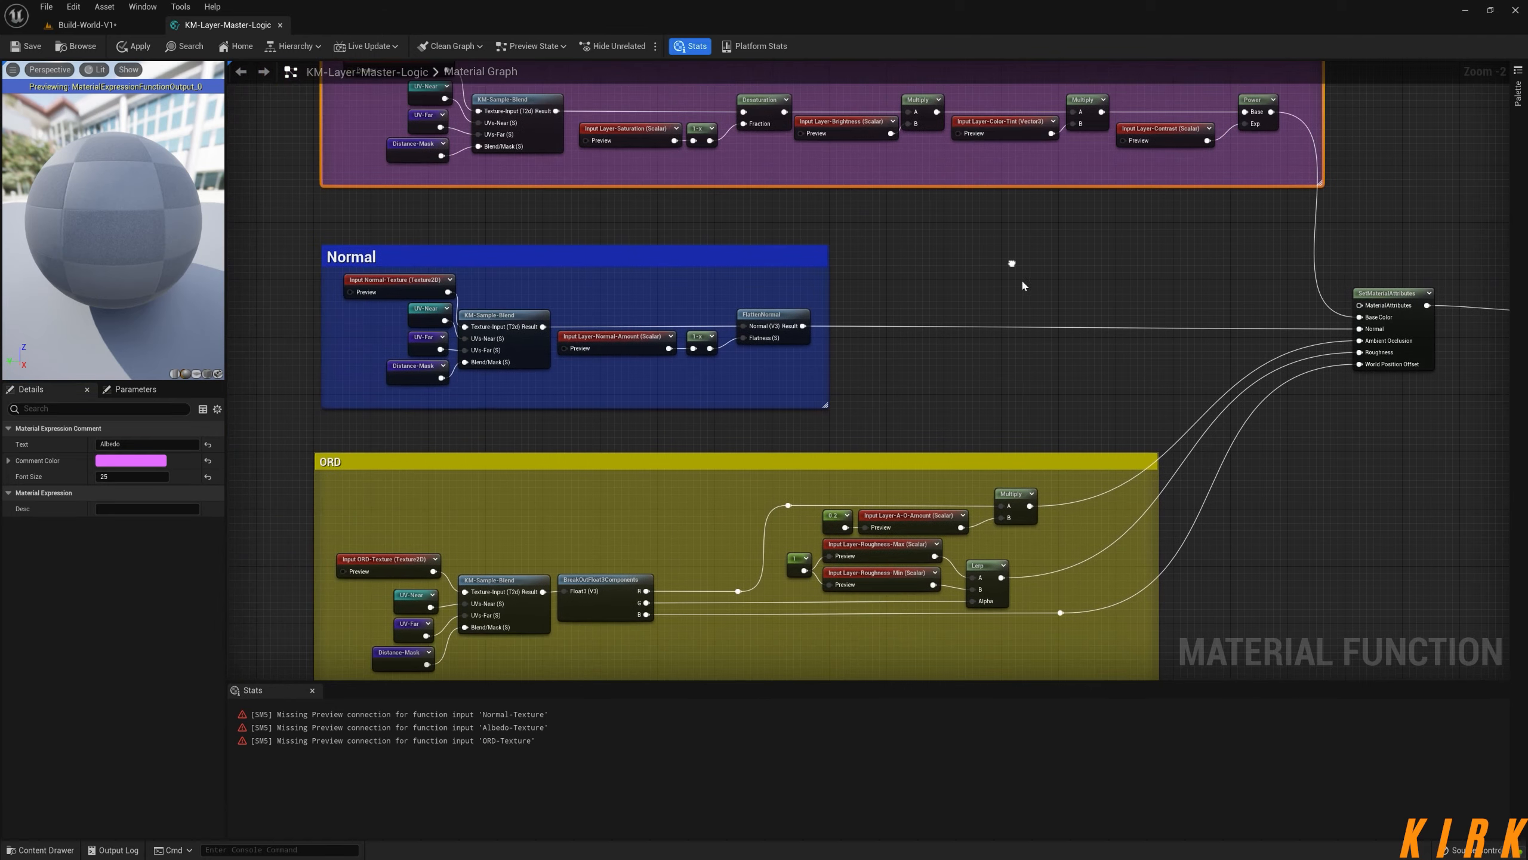
- Move the UVs-Master comment group closer to the Albedo and Normal groups and save the material function
scroll(1021, 277, down, 3)
right_drag(908, 314, 816, 300)
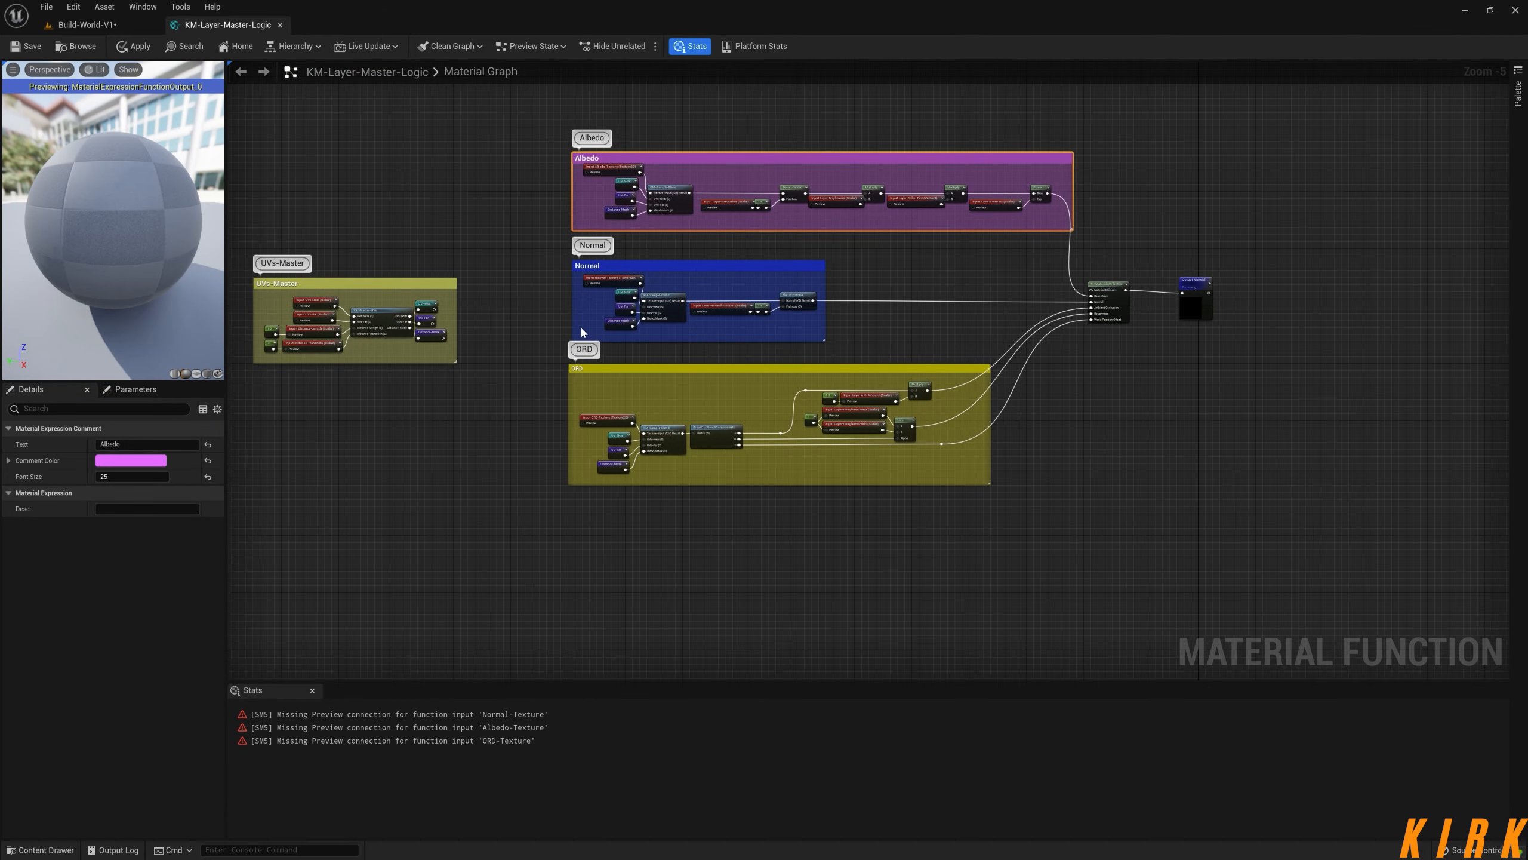
right_drag(1004, 408, 996, 500)
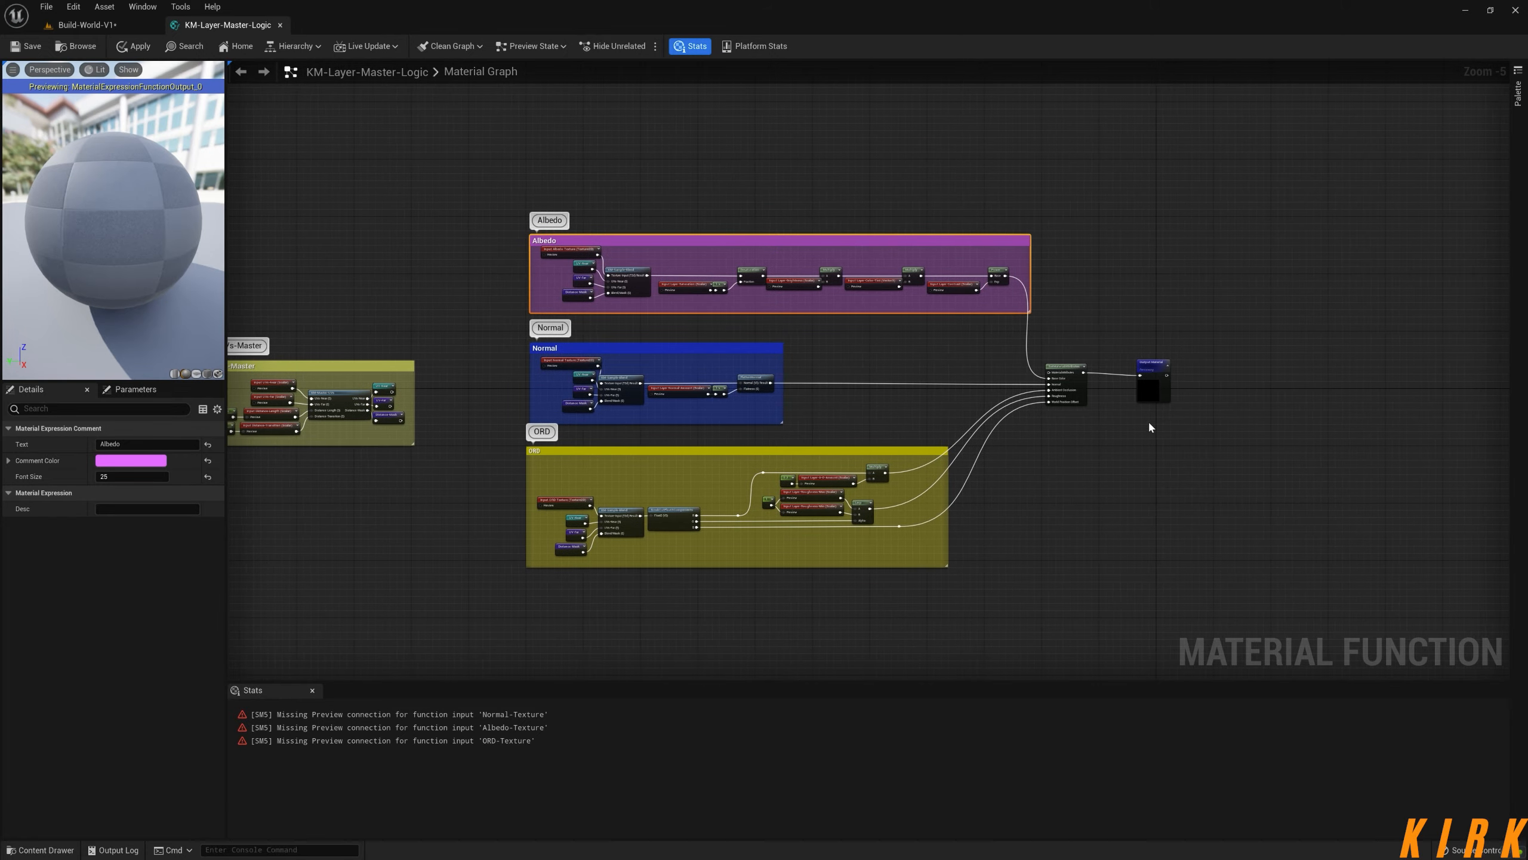
scroll(792, 395, up, 3)
right_drag(792, 394, 980, 216)
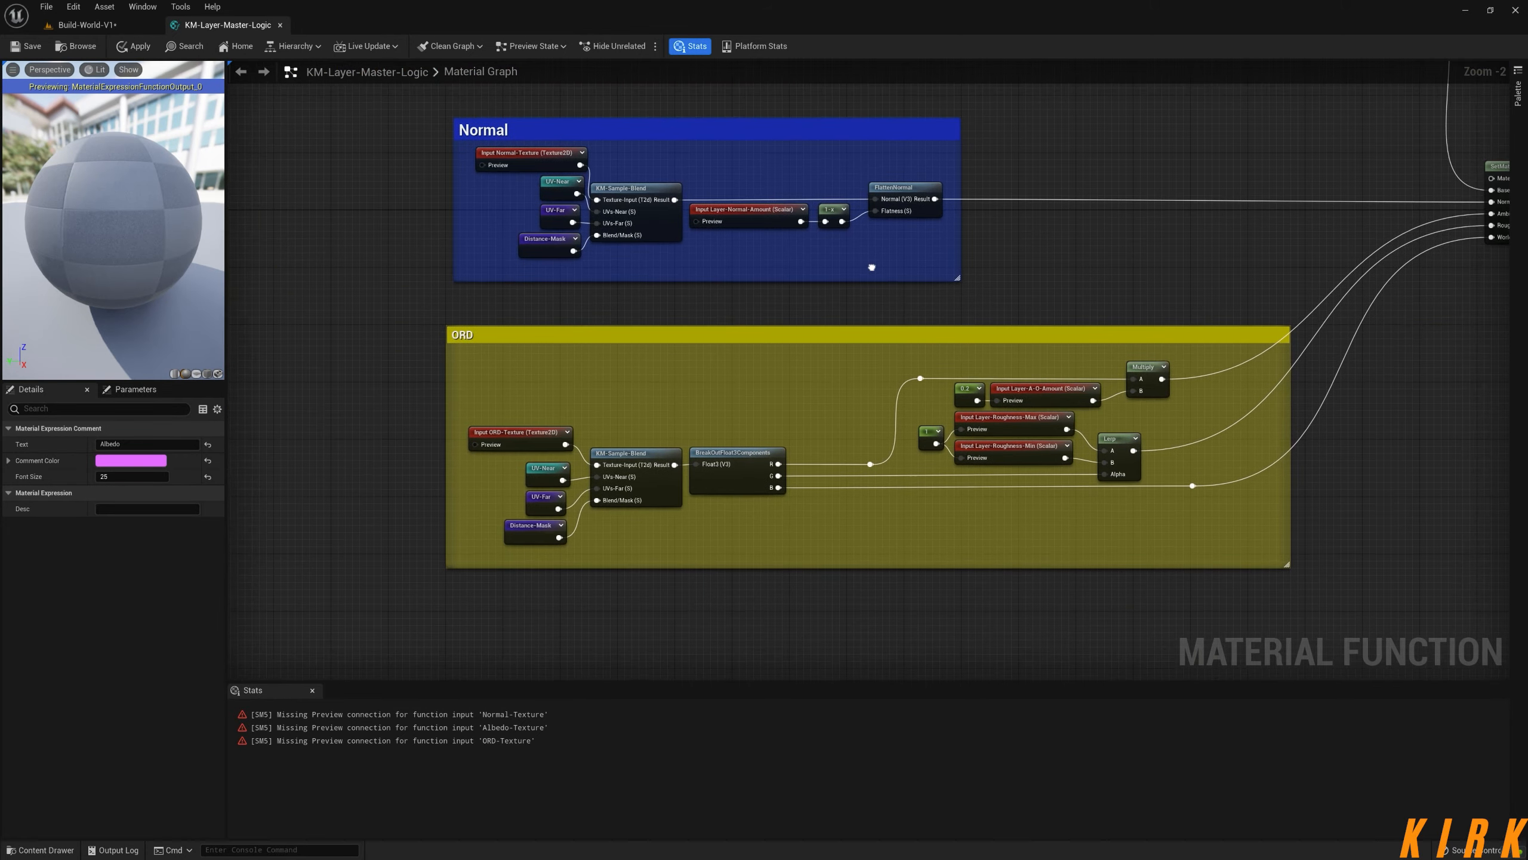
right_drag(687, 118, 885, 530)
right_drag(516, 441, 920, 314)
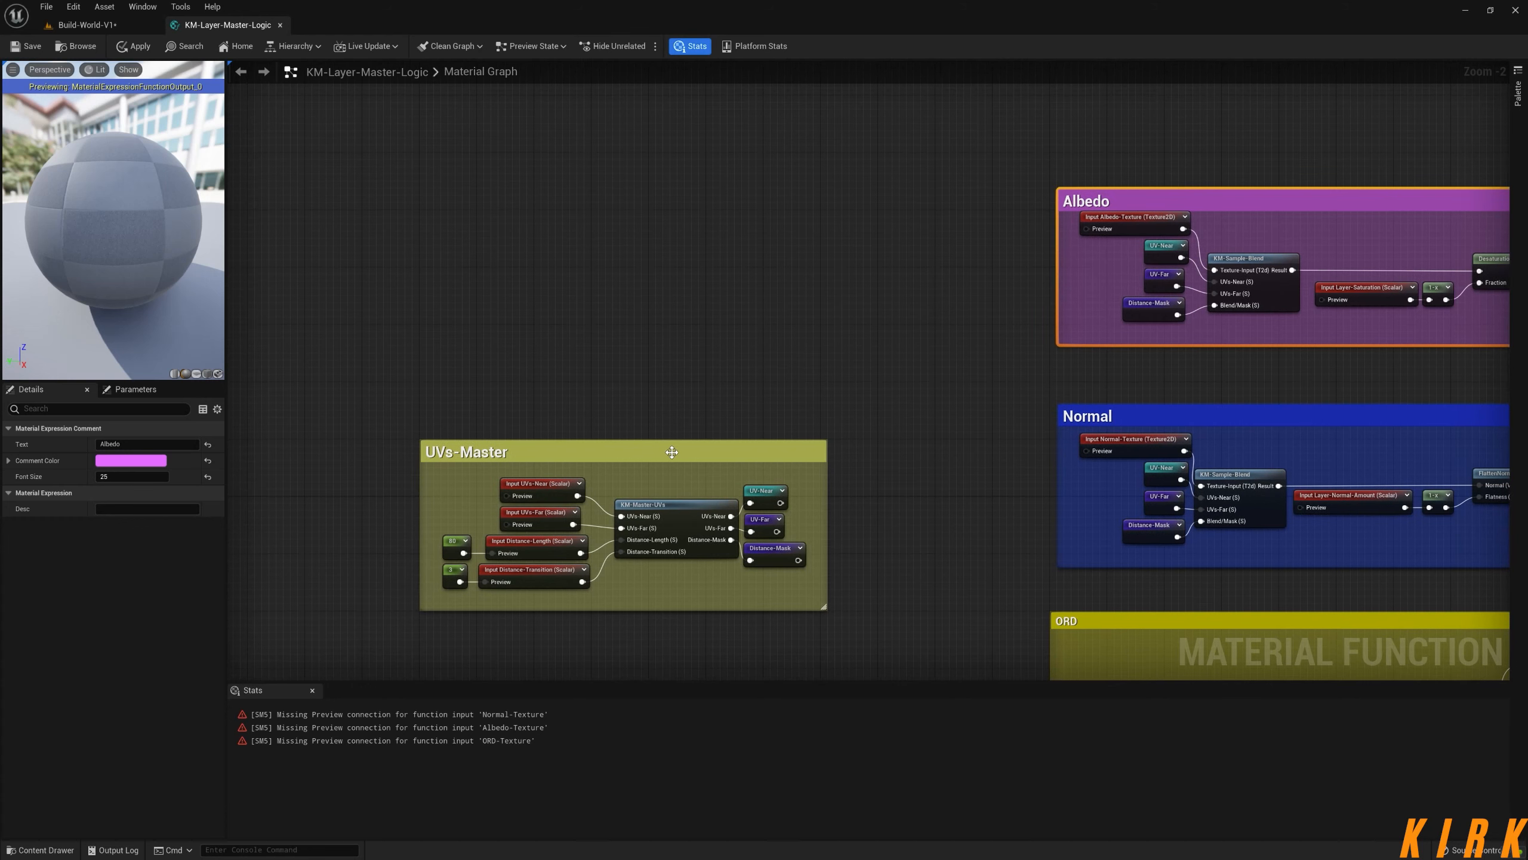
drag(655, 448, 742, 471)
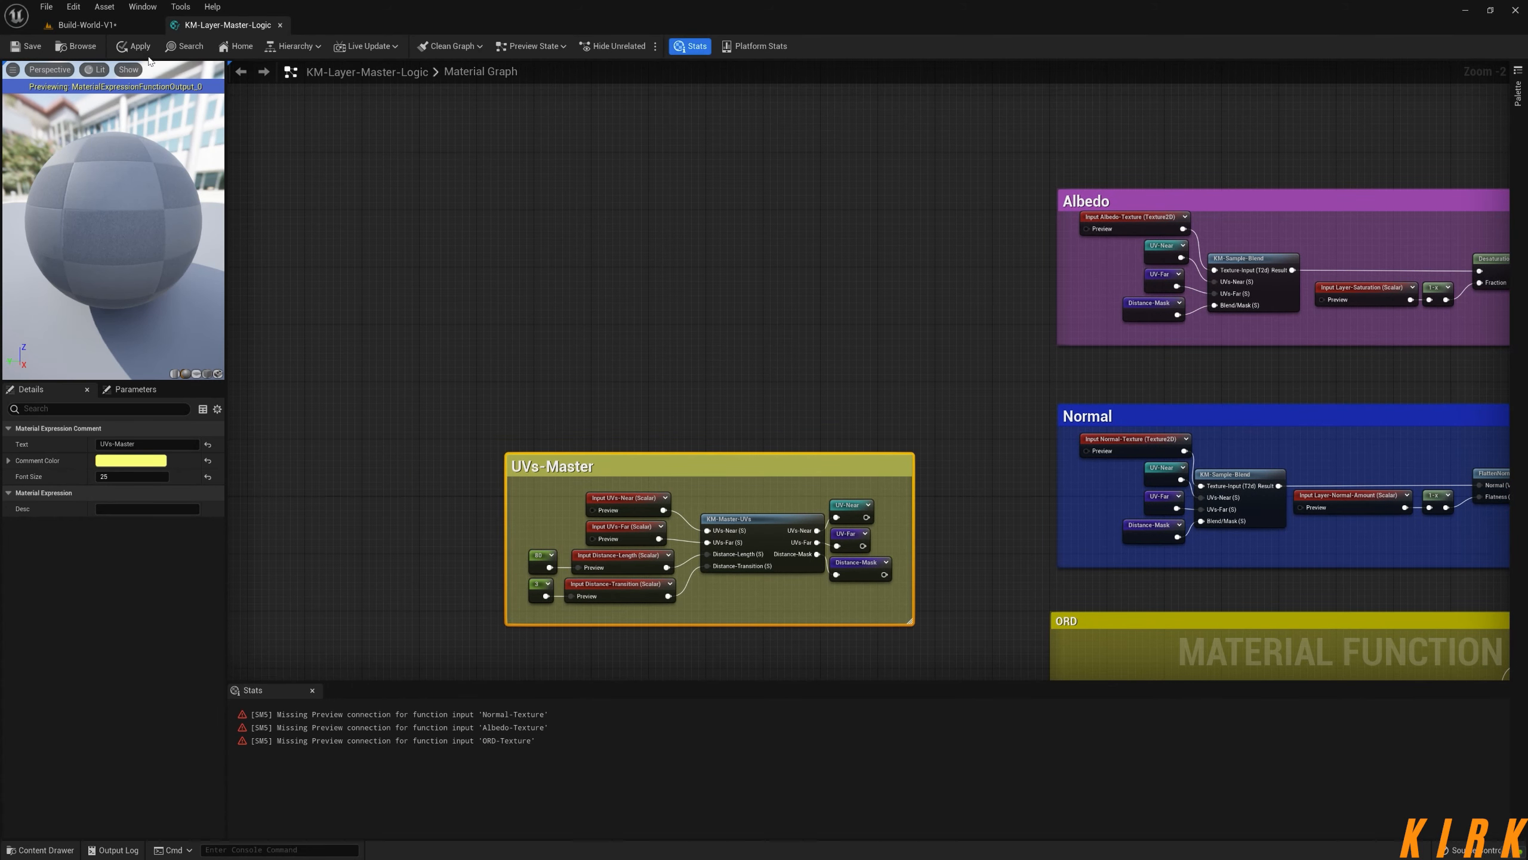
click(26, 51)
- Open the KM-Layer-Master material function from the layer-Master folder
click(41, 849)
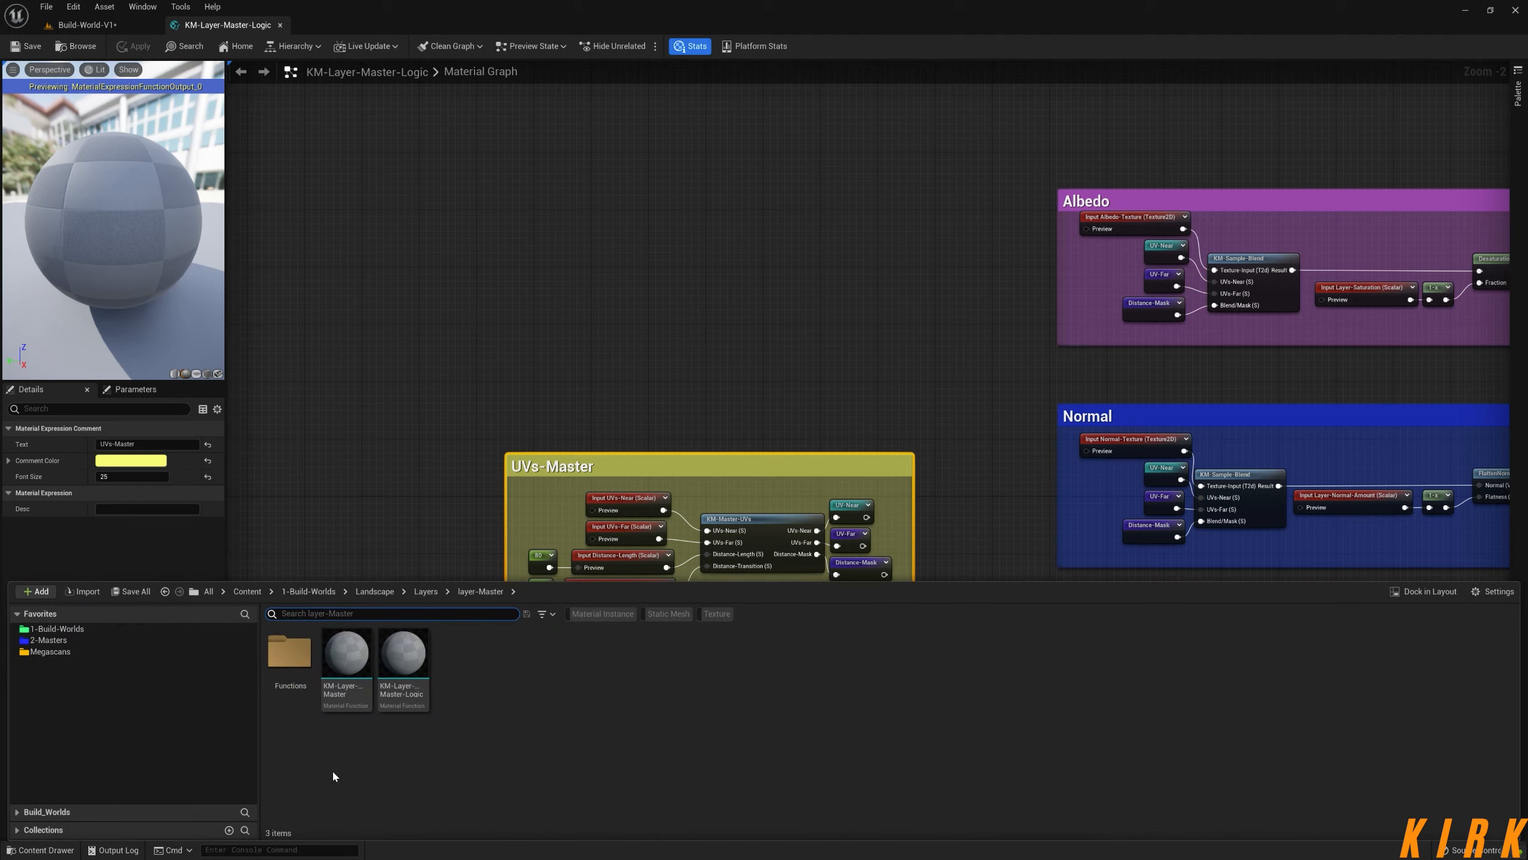
click(352, 658)
double_click(352, 659)
- Arrange the KM-Layer-Master-Logic and Output Result nodes and connect the Material output to Output Result
right_drag(472, 361, 1013, 324)
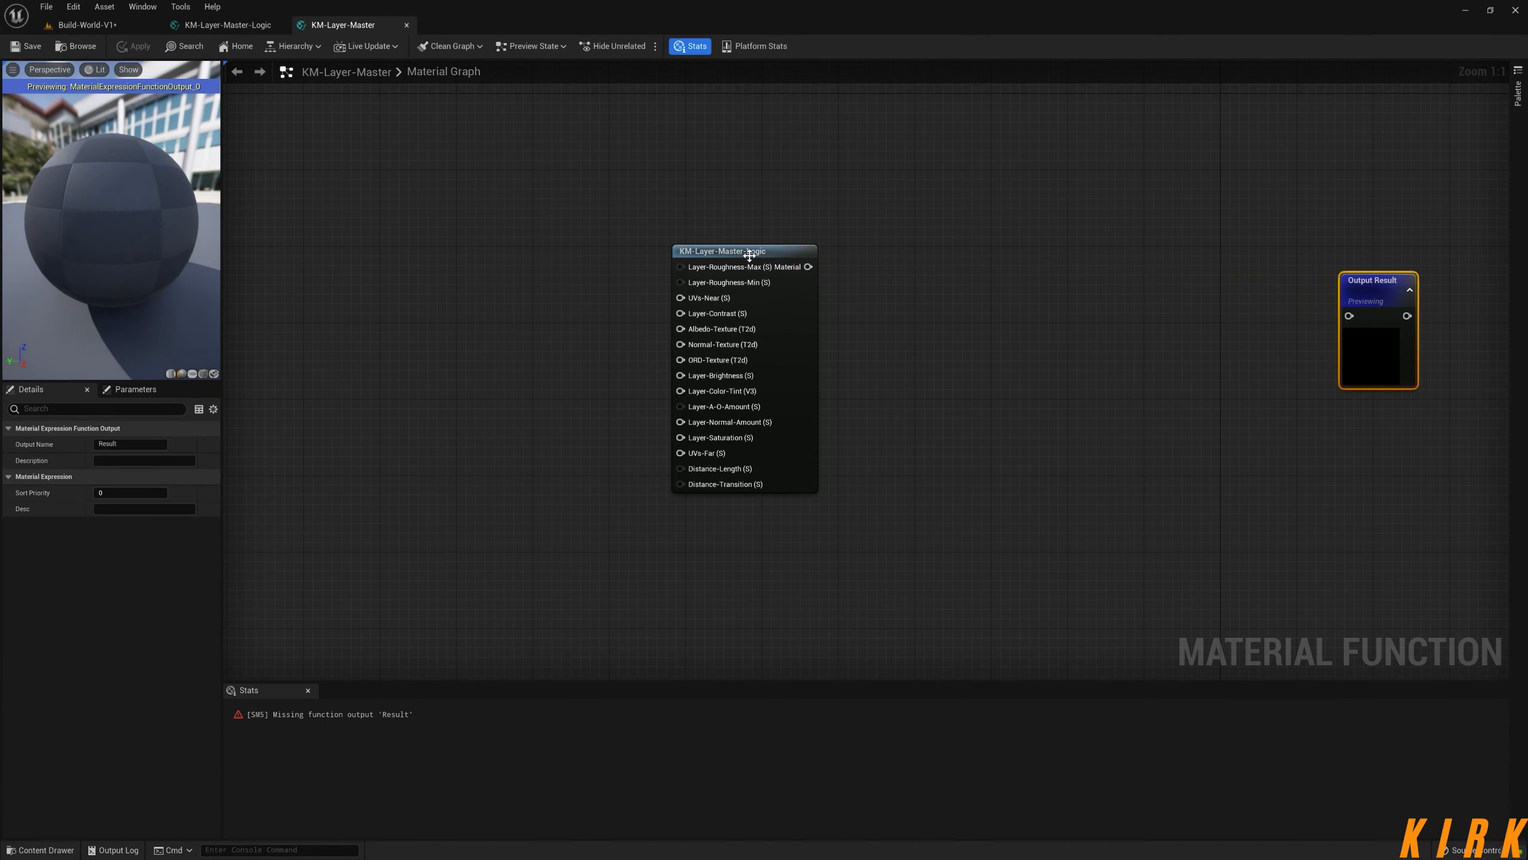
drag(786, 254, 897, 241)
right_drag(1146, 289, 730, 290)
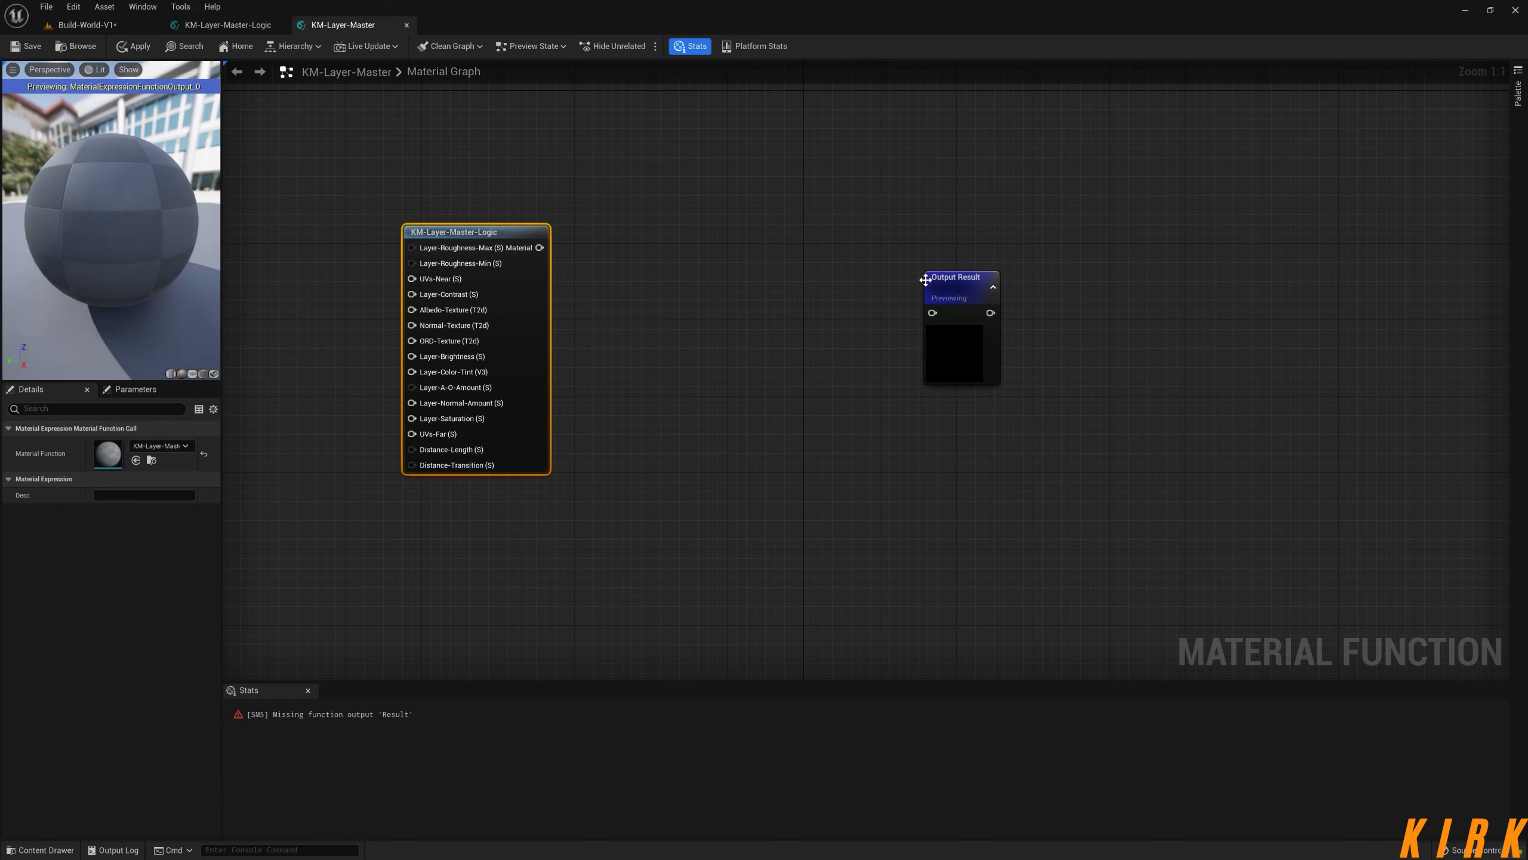
drag(932, 286, 887, 250)
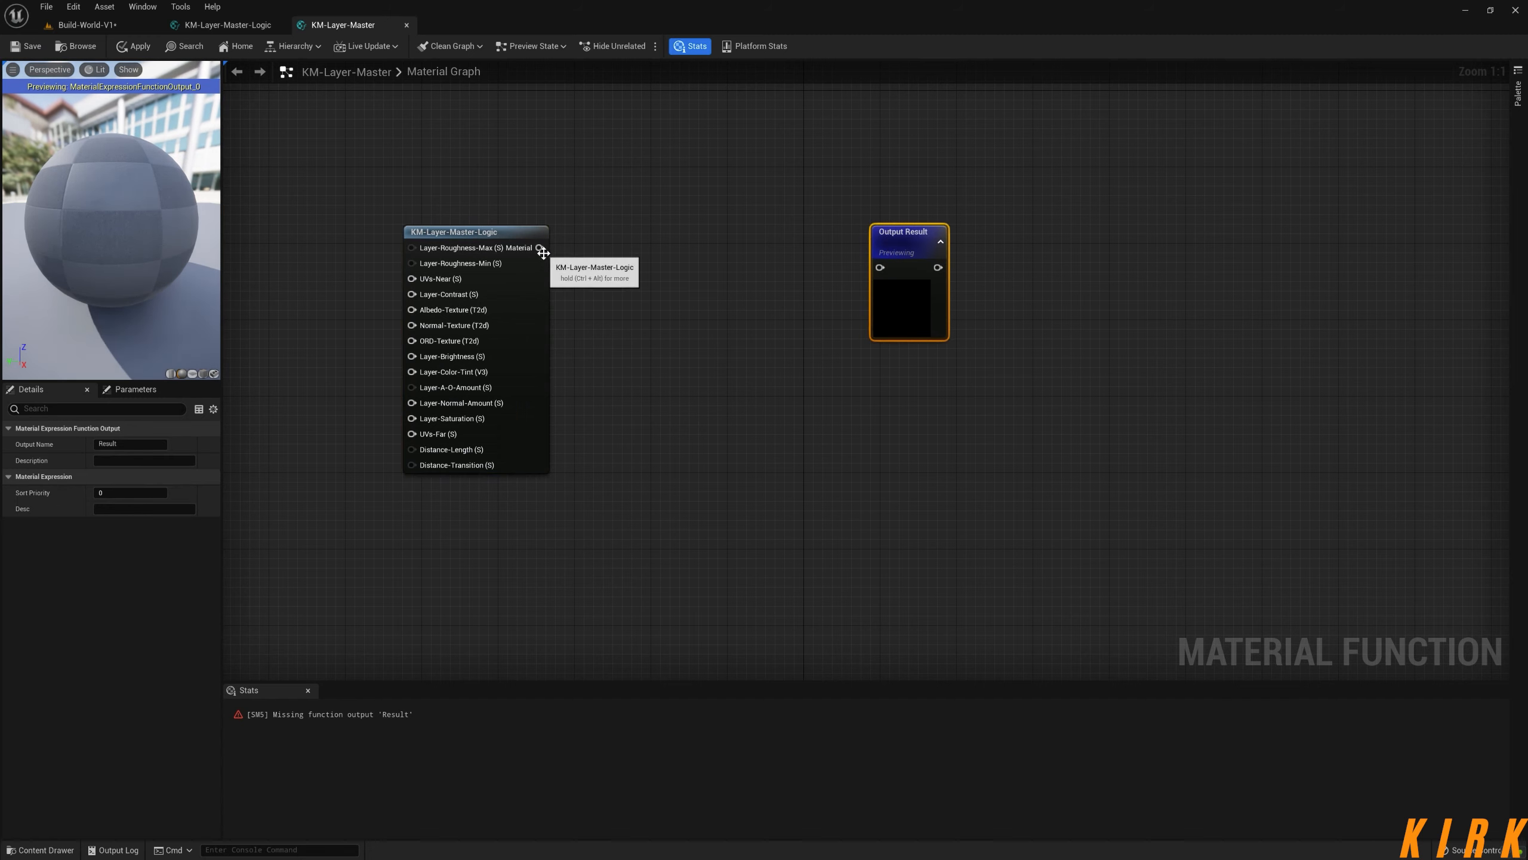
drag(540, 247, 880, 267)
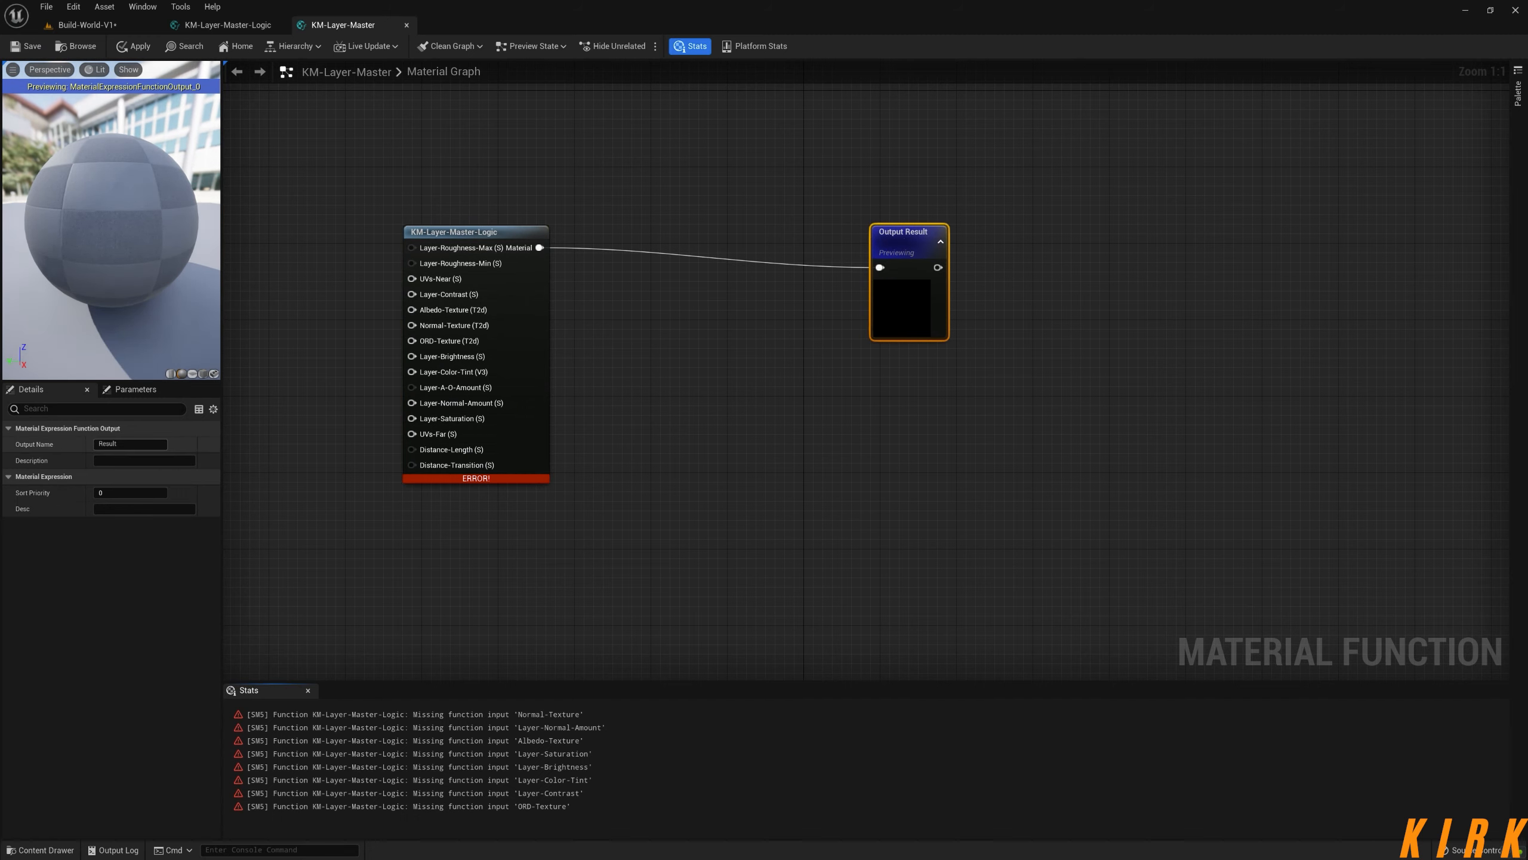
click(131, 444)
click(702, 378)
- Return to the KM-Layer-Master-Logic graph and duplicate the Output Material node twice
click(227, 24)
right_drag(1059, 438, 277, 265)
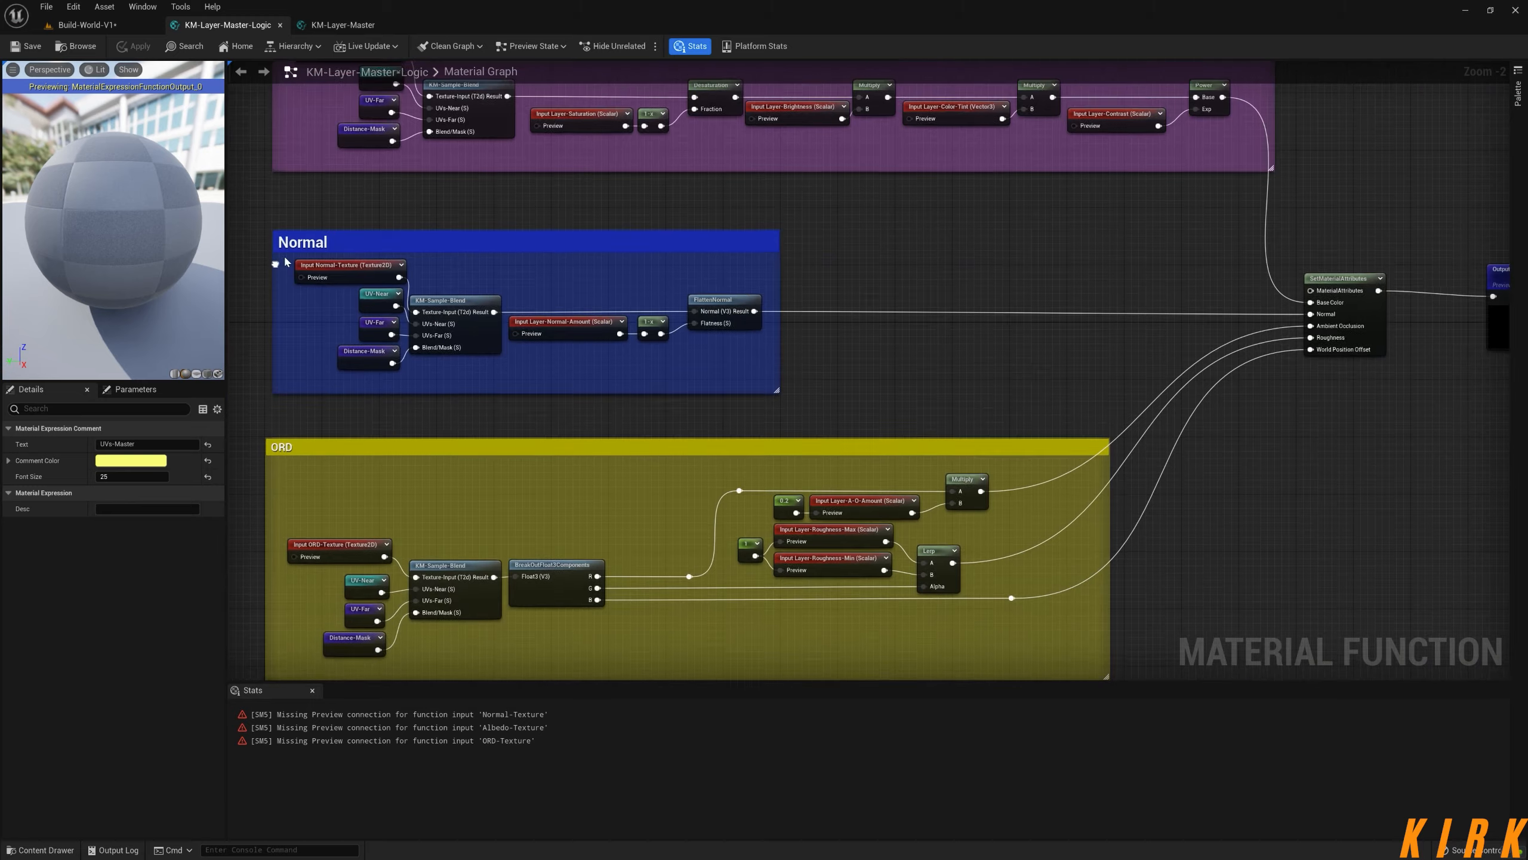
right_drag(1109, 382, 638, 340)
right_drag(1013, 376, 943, 338)
drag(979, 210, 975, 205)
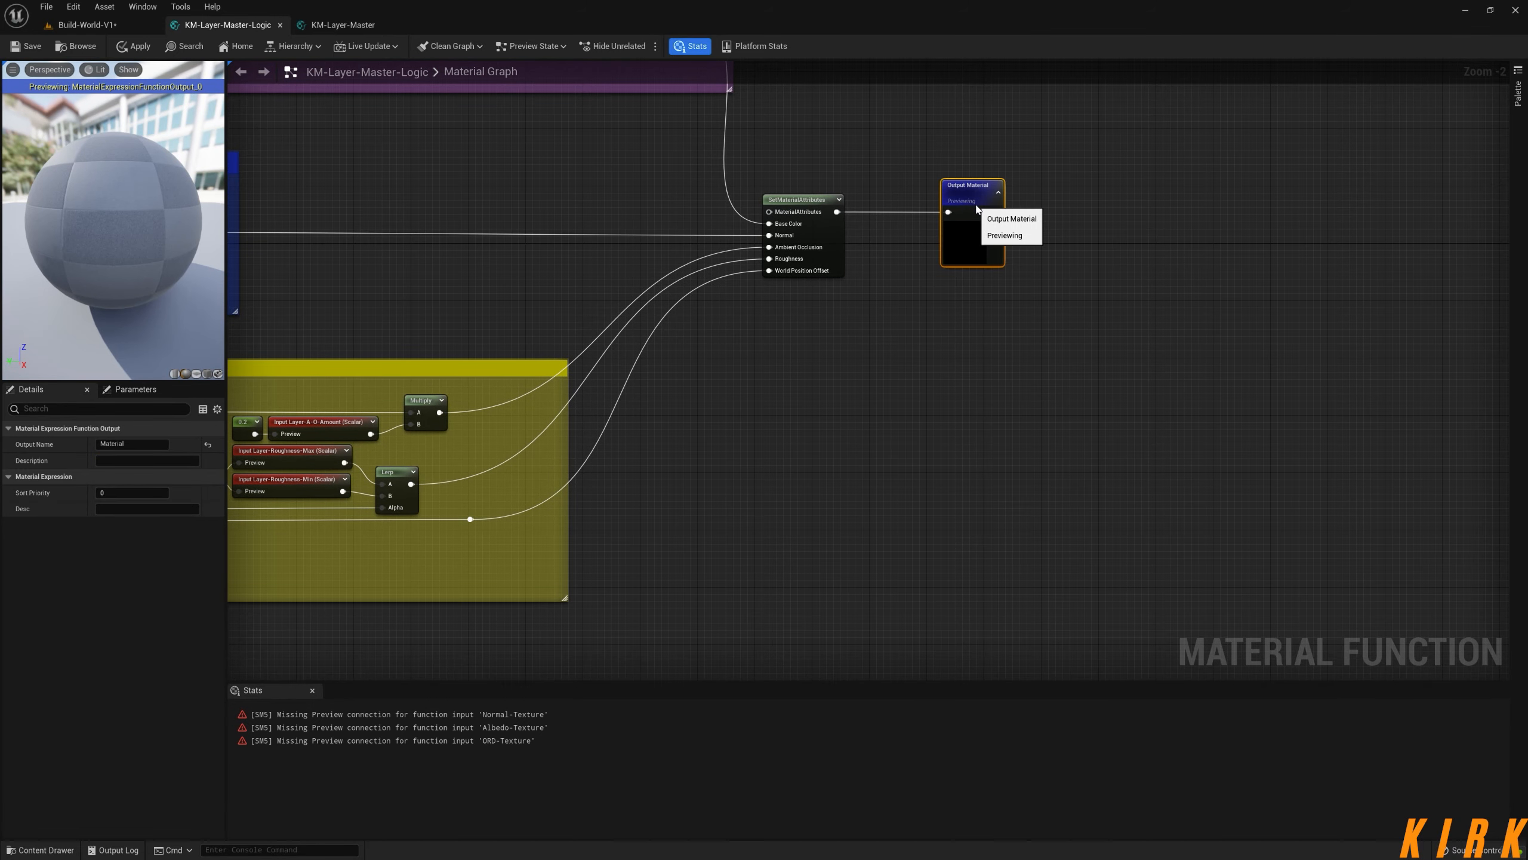
key(ctrl+d)
key(ctrl+d)
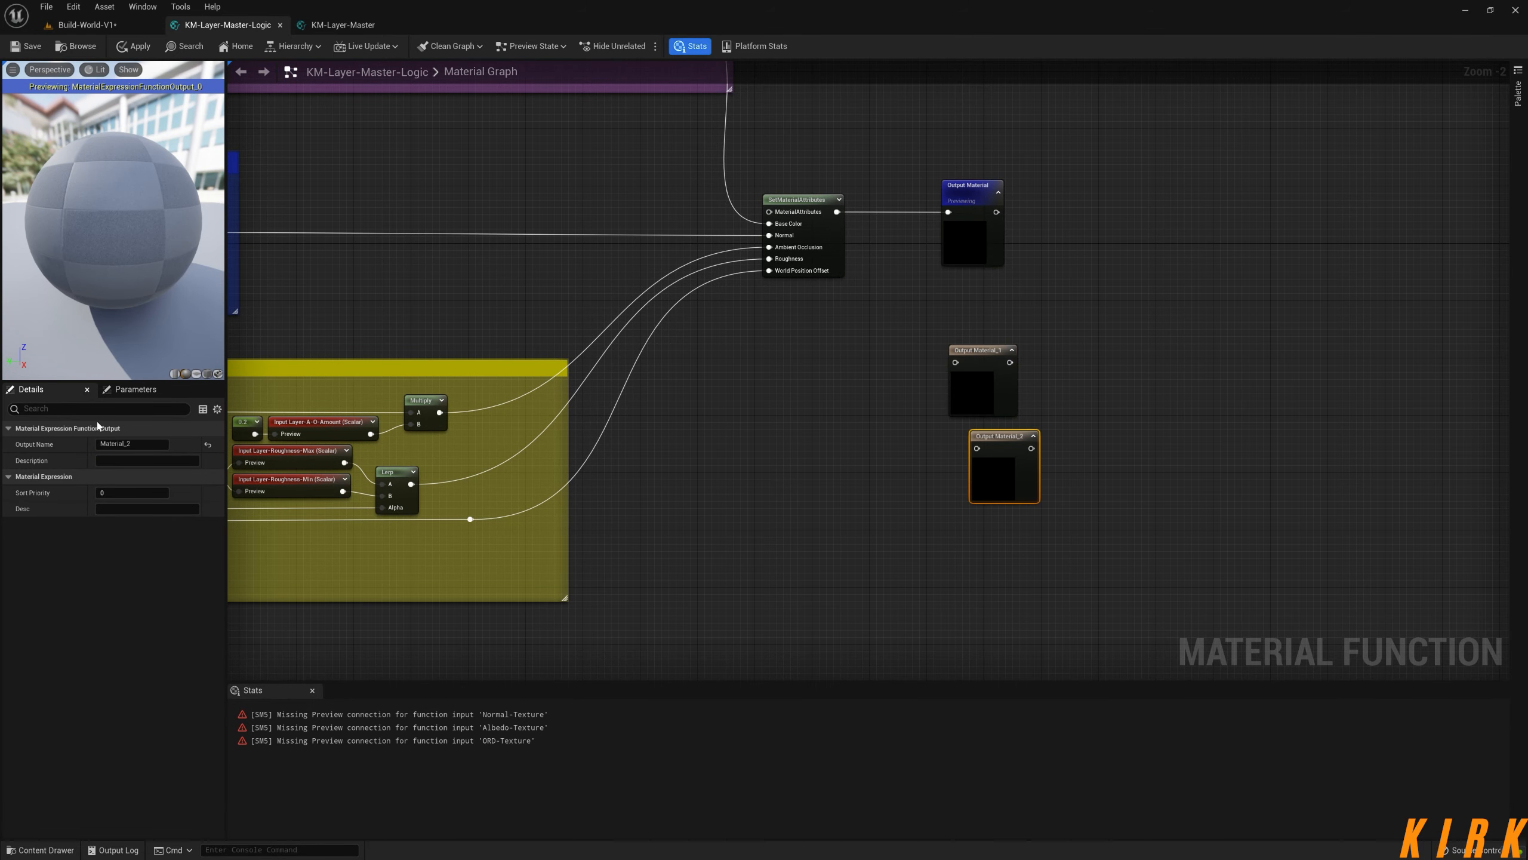
- Rename the first duplicated output node to Normal and set its sort priority to 1
click(993, 388)
click(131, 443)
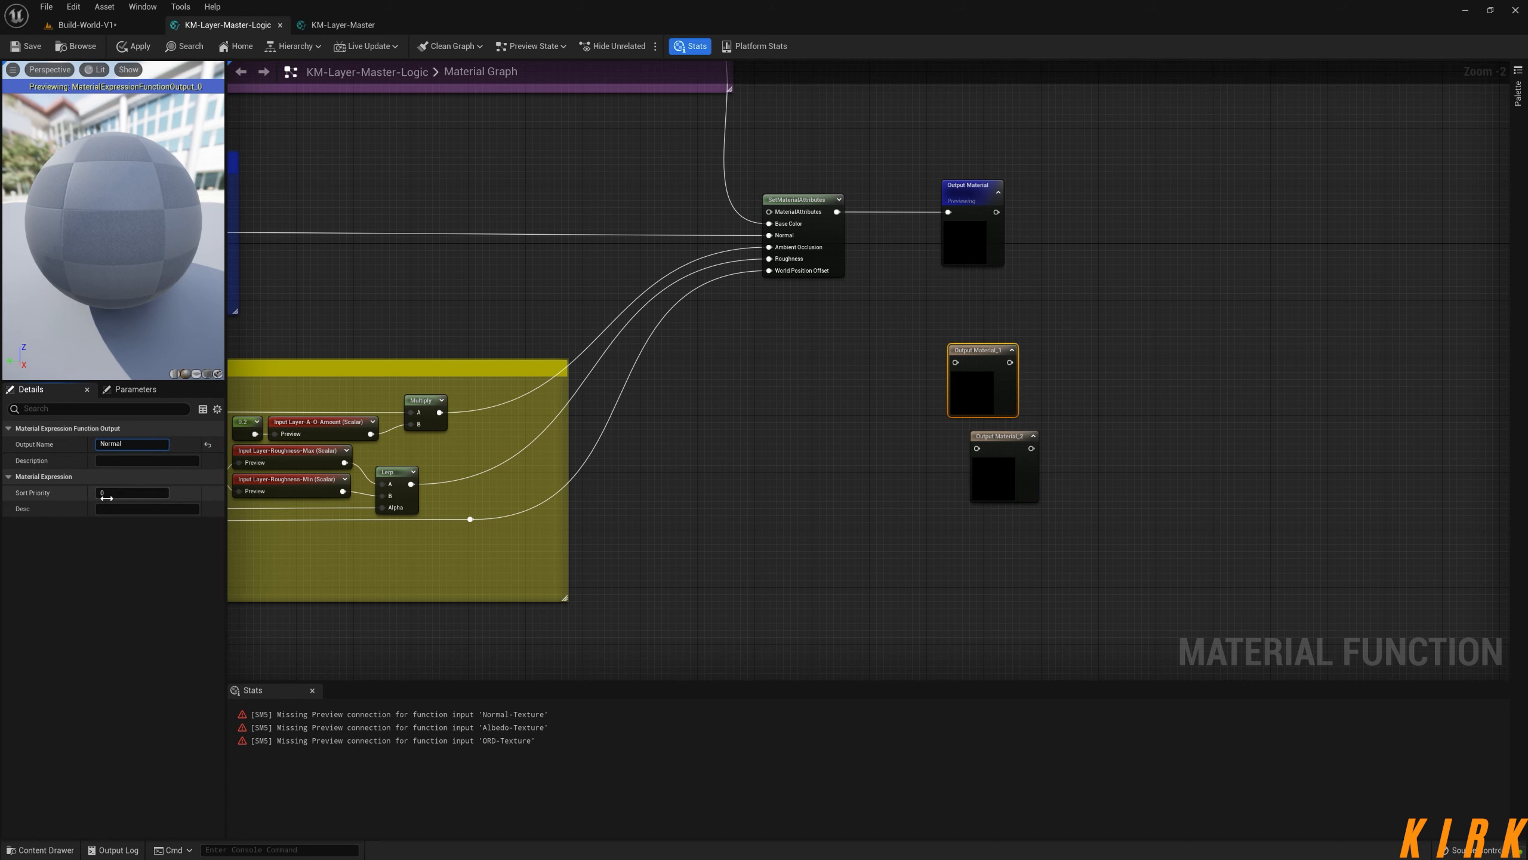
key(Return)
click(869, 501)
- Rename the second duplicated output node to Height and set its sort priority to 2
click(1022, 451)
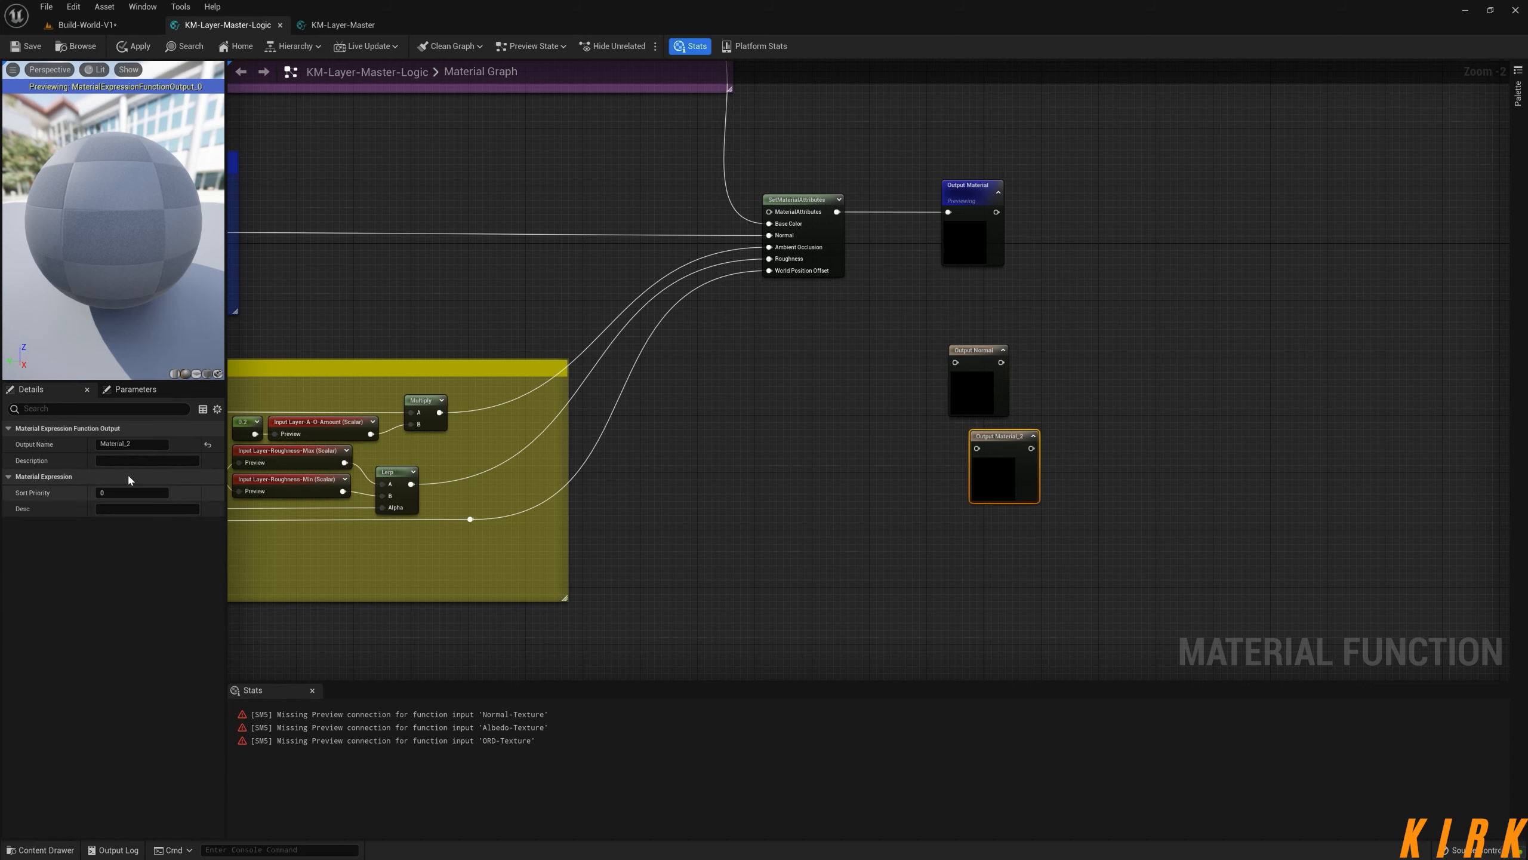
drag(138, 444, 58, 454)
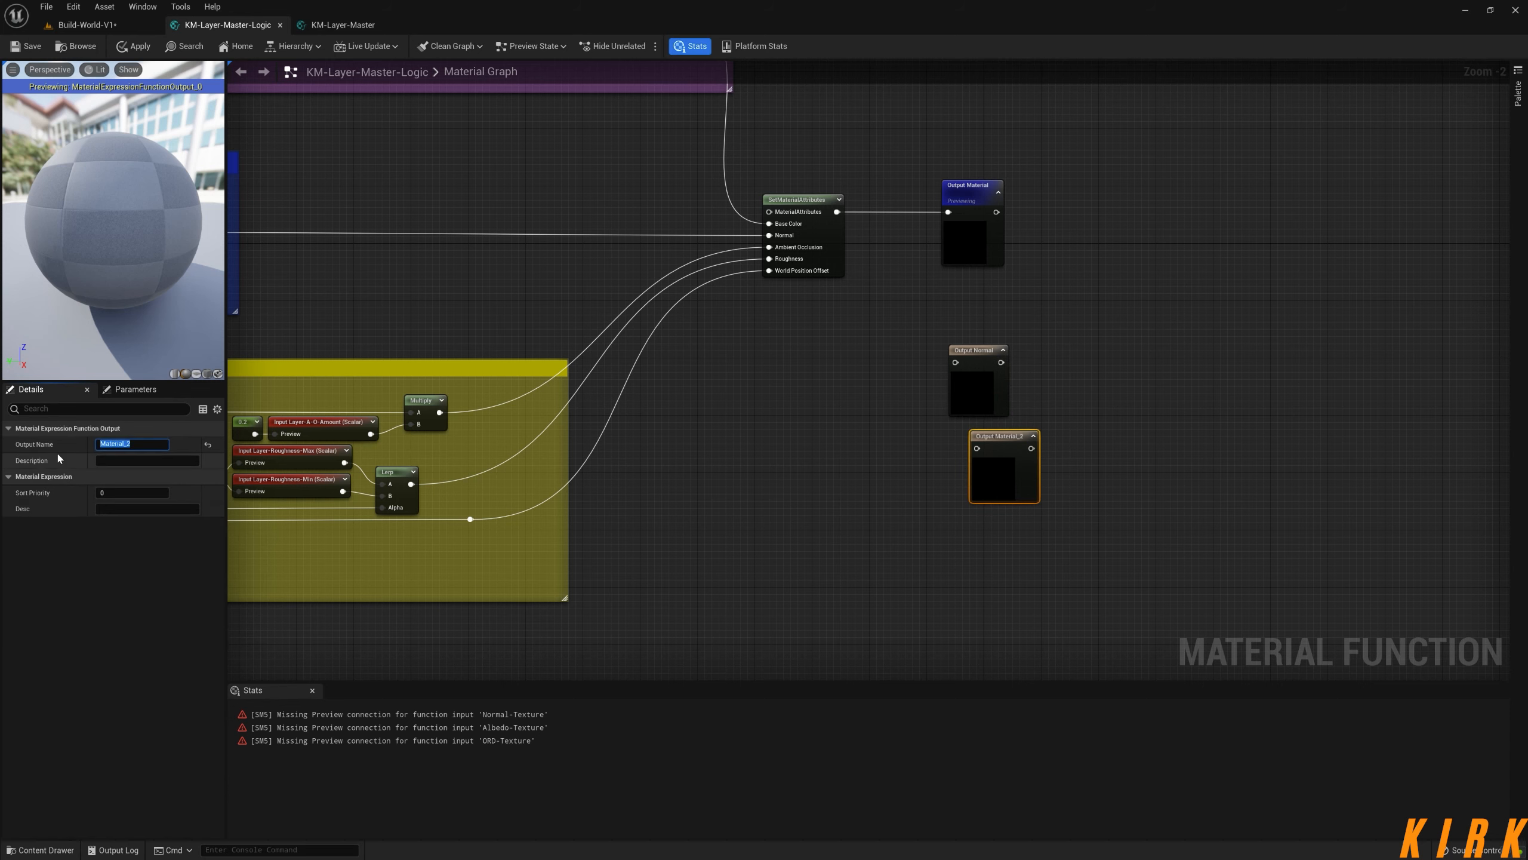
text(Height)
click(121, 494)
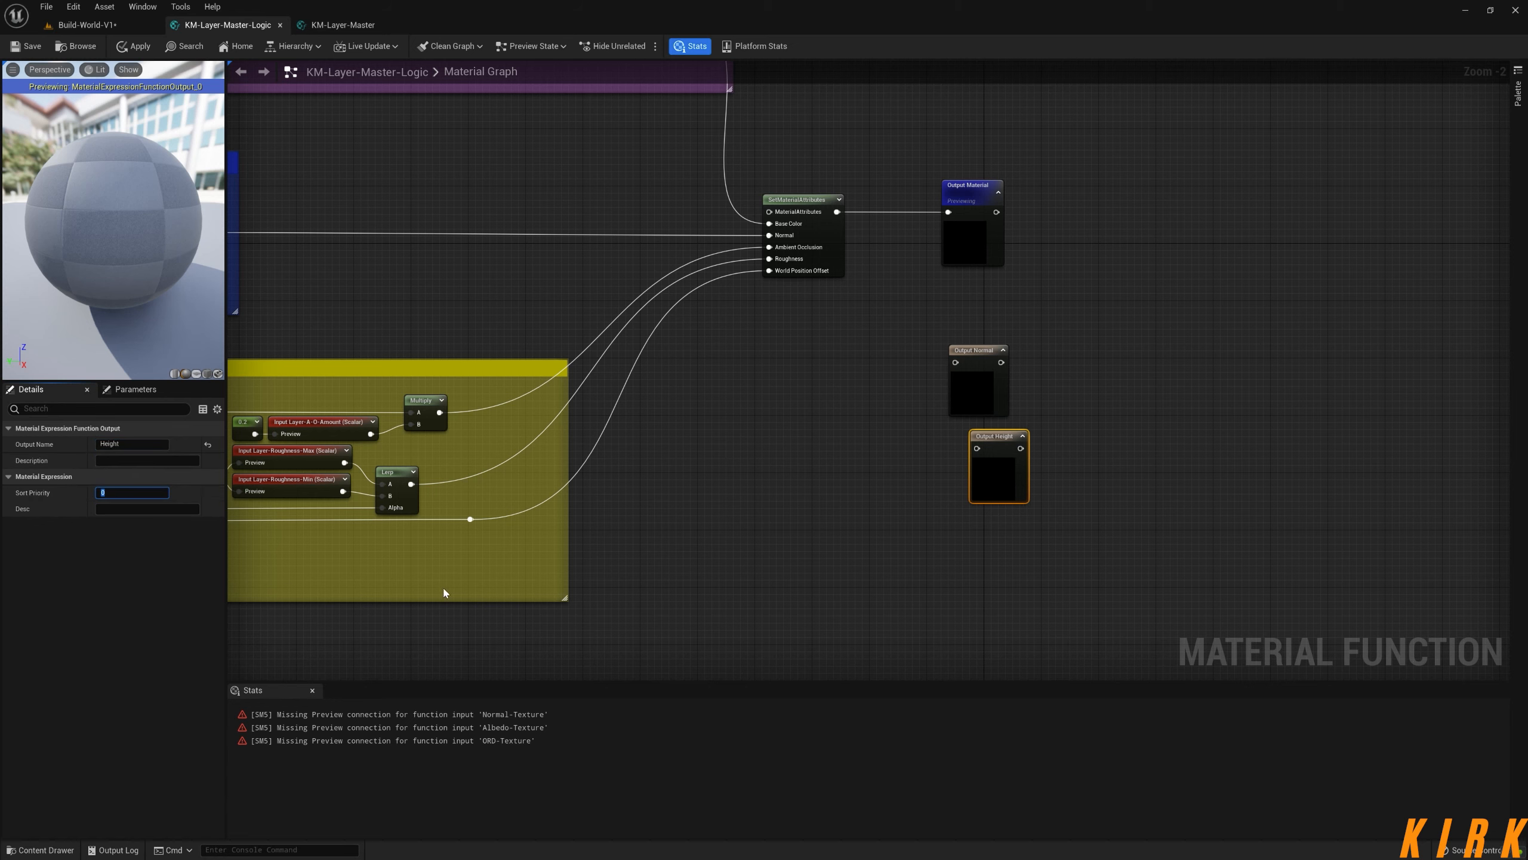
click(937, 522)
- Place the Output Normal node collapsed in the Normal group and feed it from that group's KM-Sample-Blend result
right_drag(780, 393, 979, 375)
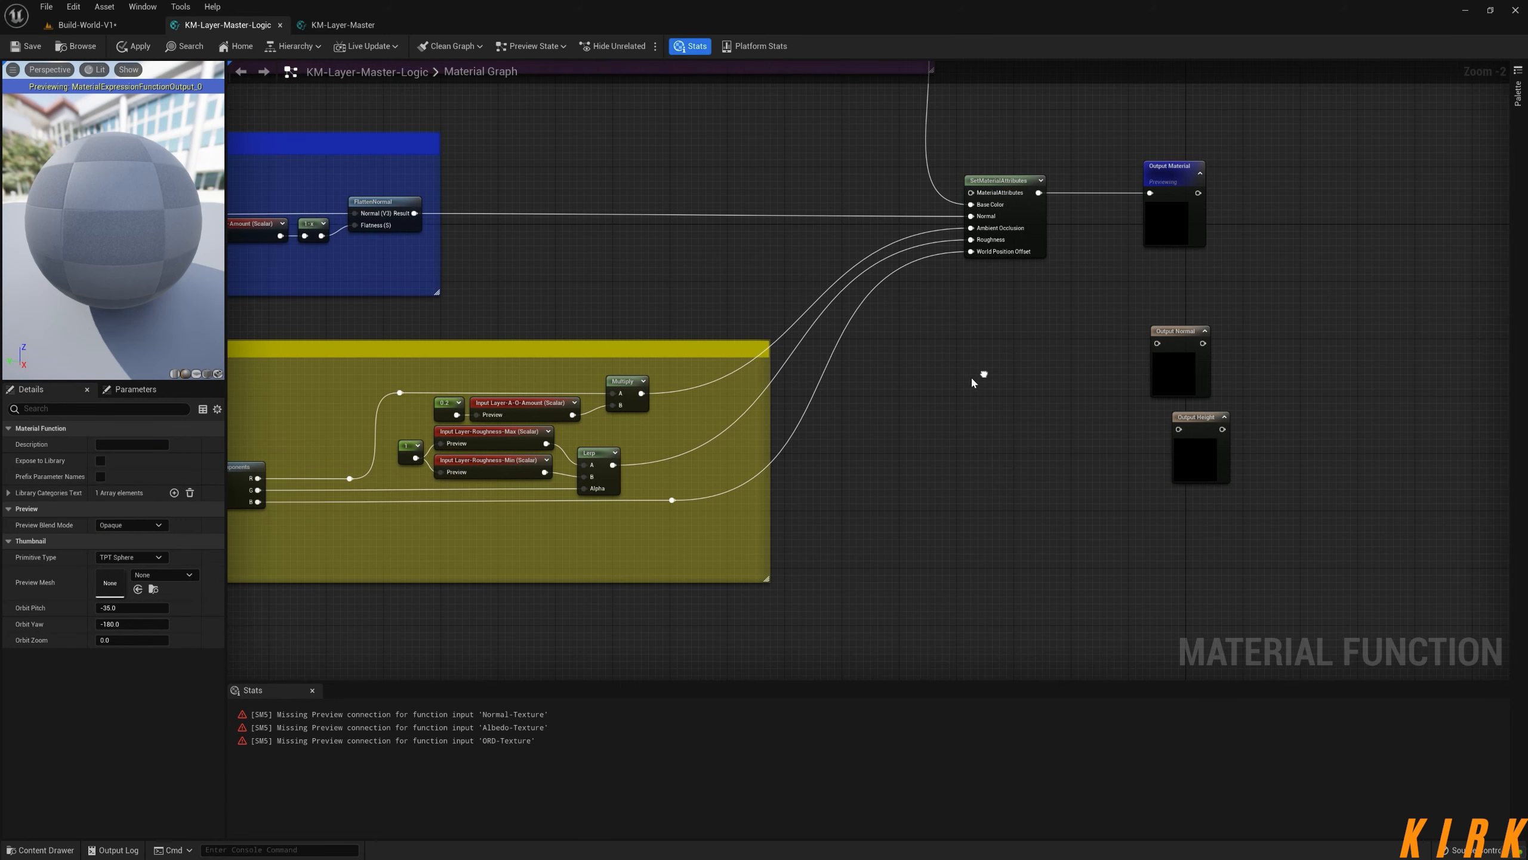
right_drag(396, 252, 546, 255)
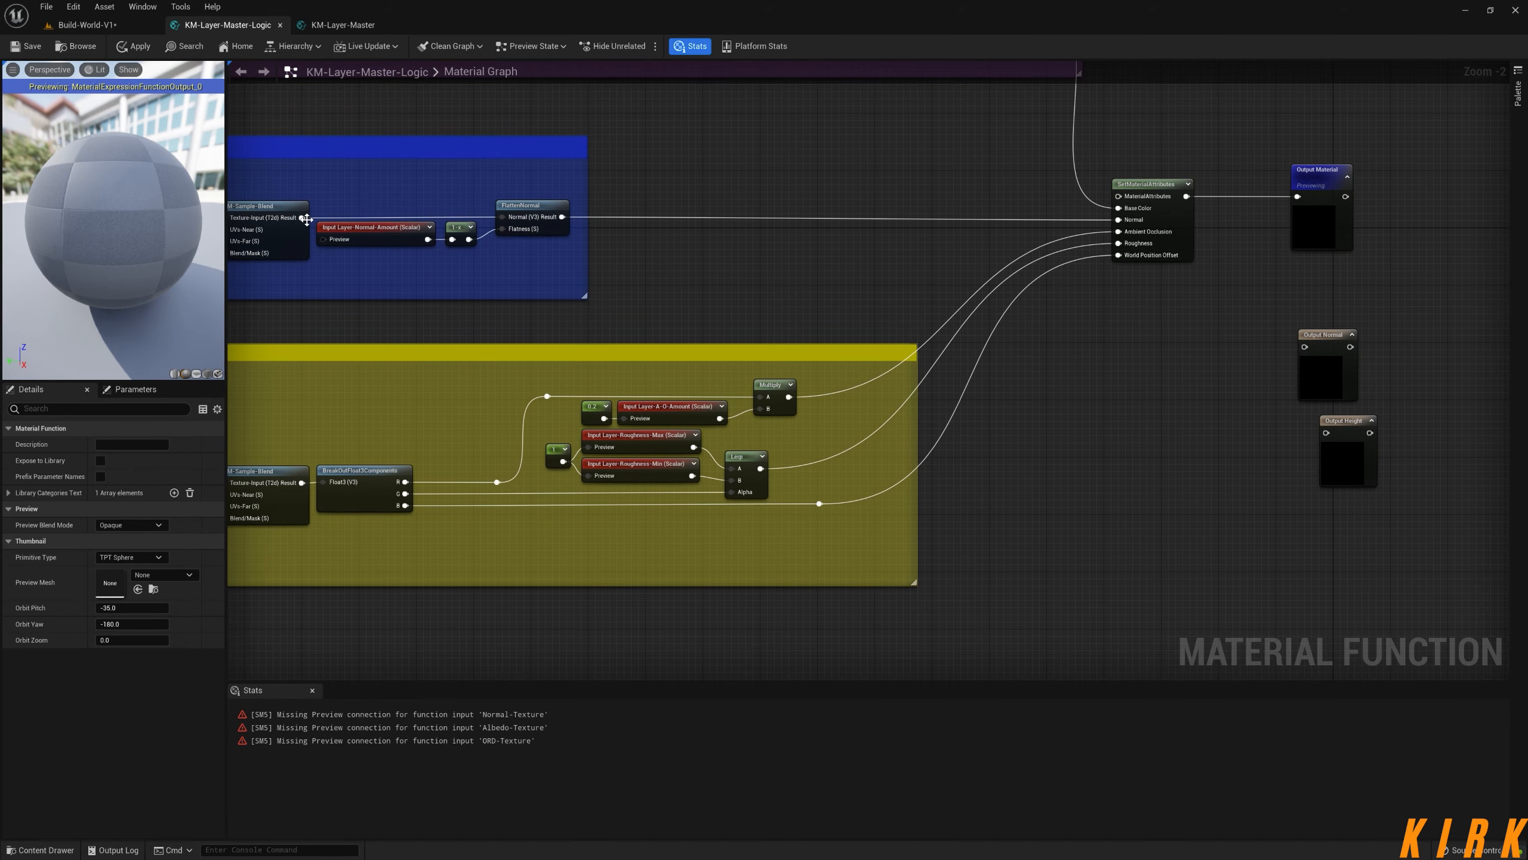
drag(306, 220, 360, 179)
click(488, 170)
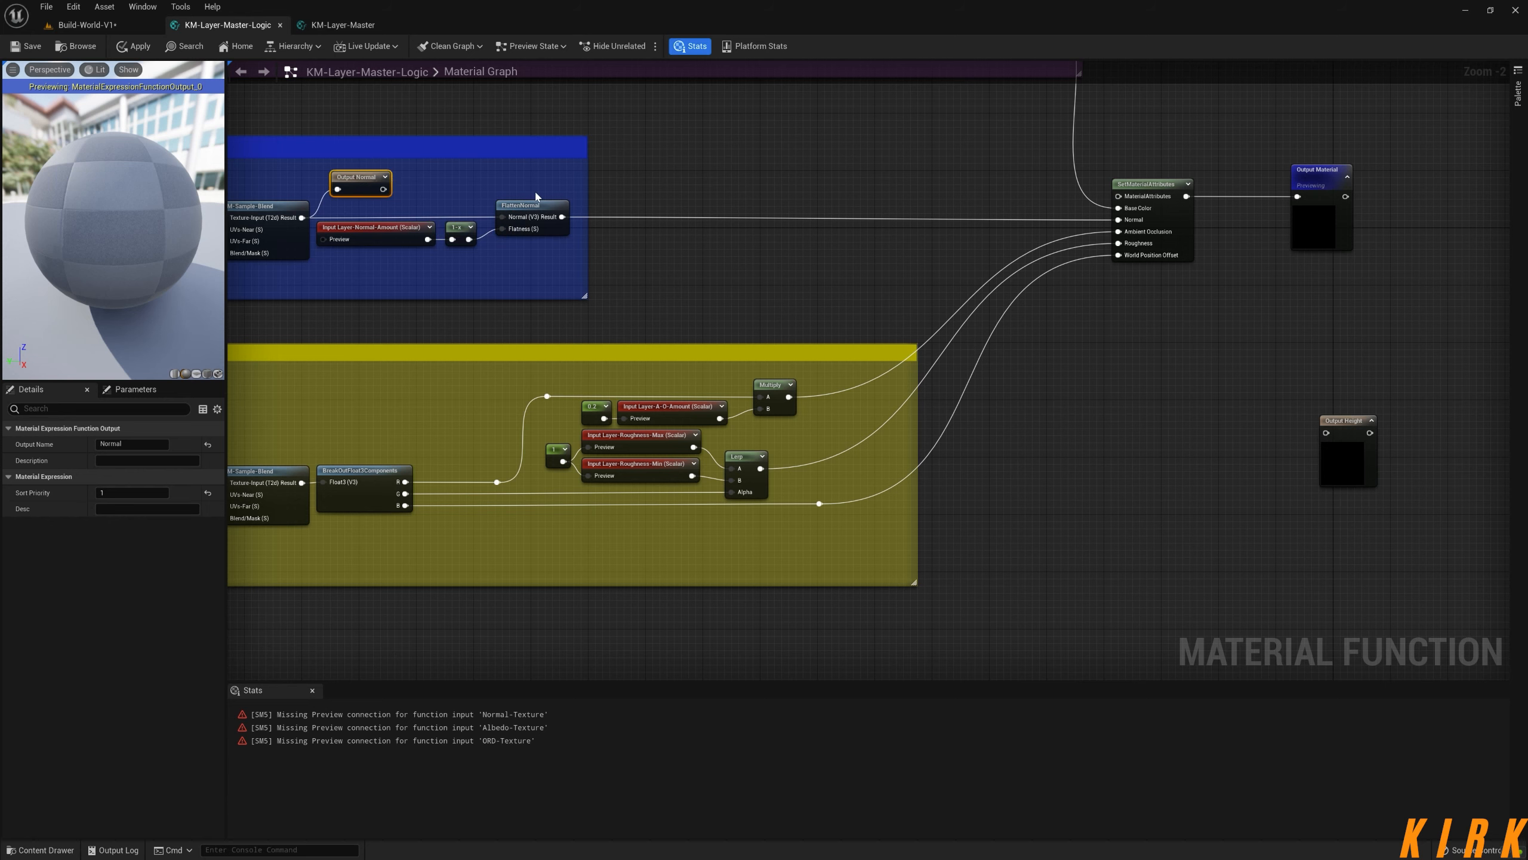
click(706, 328)
- Place the collapsed Output Height node in the ORD group, wired between the B-channel reroute and World Position Offset
right_drag(707, 327, 736, 280)
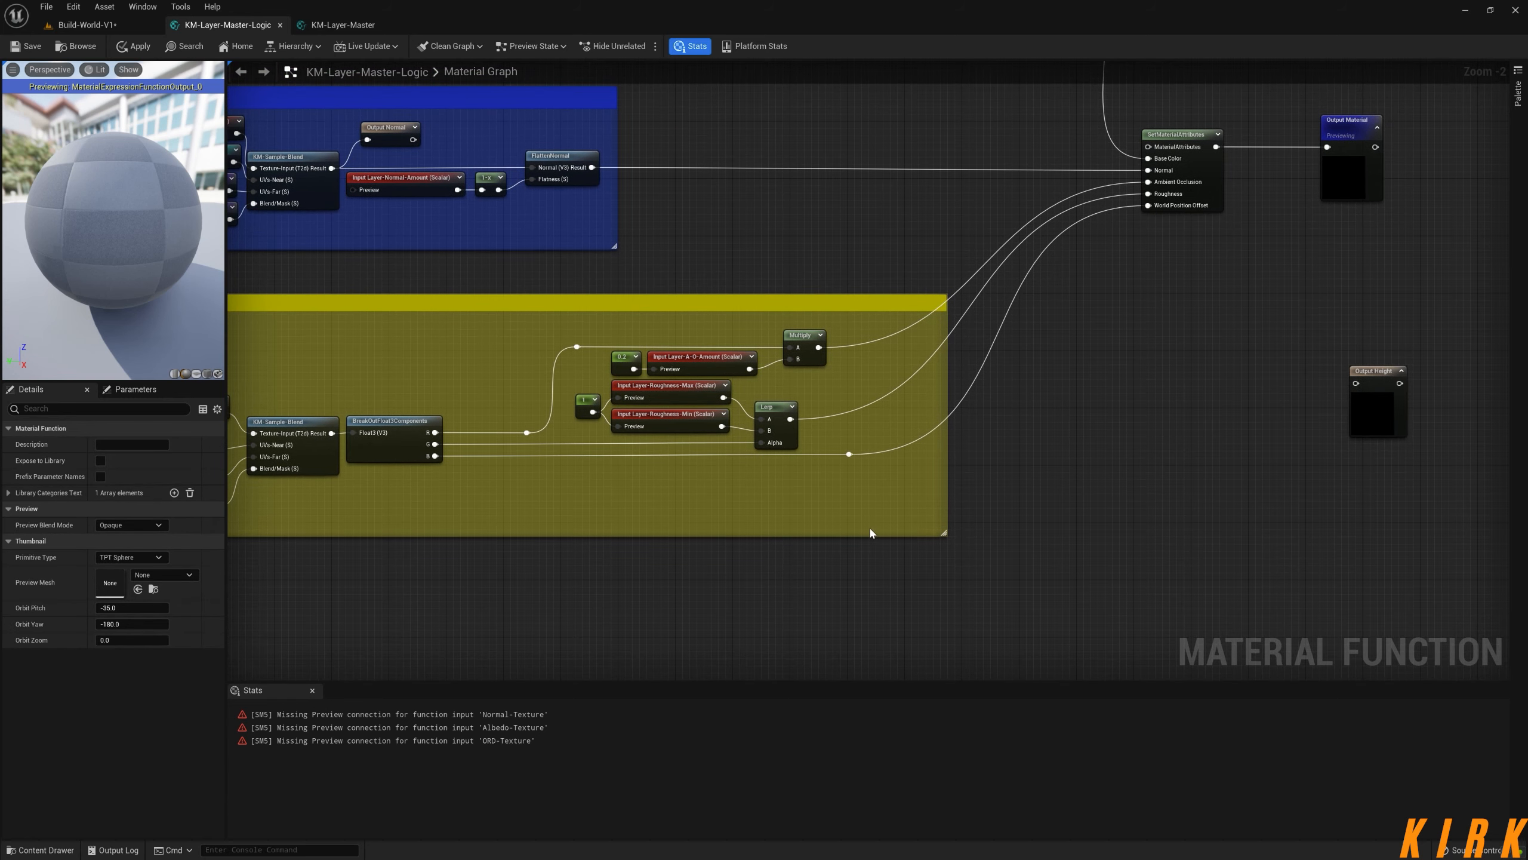
drag(1381, 401, 1147, 205)
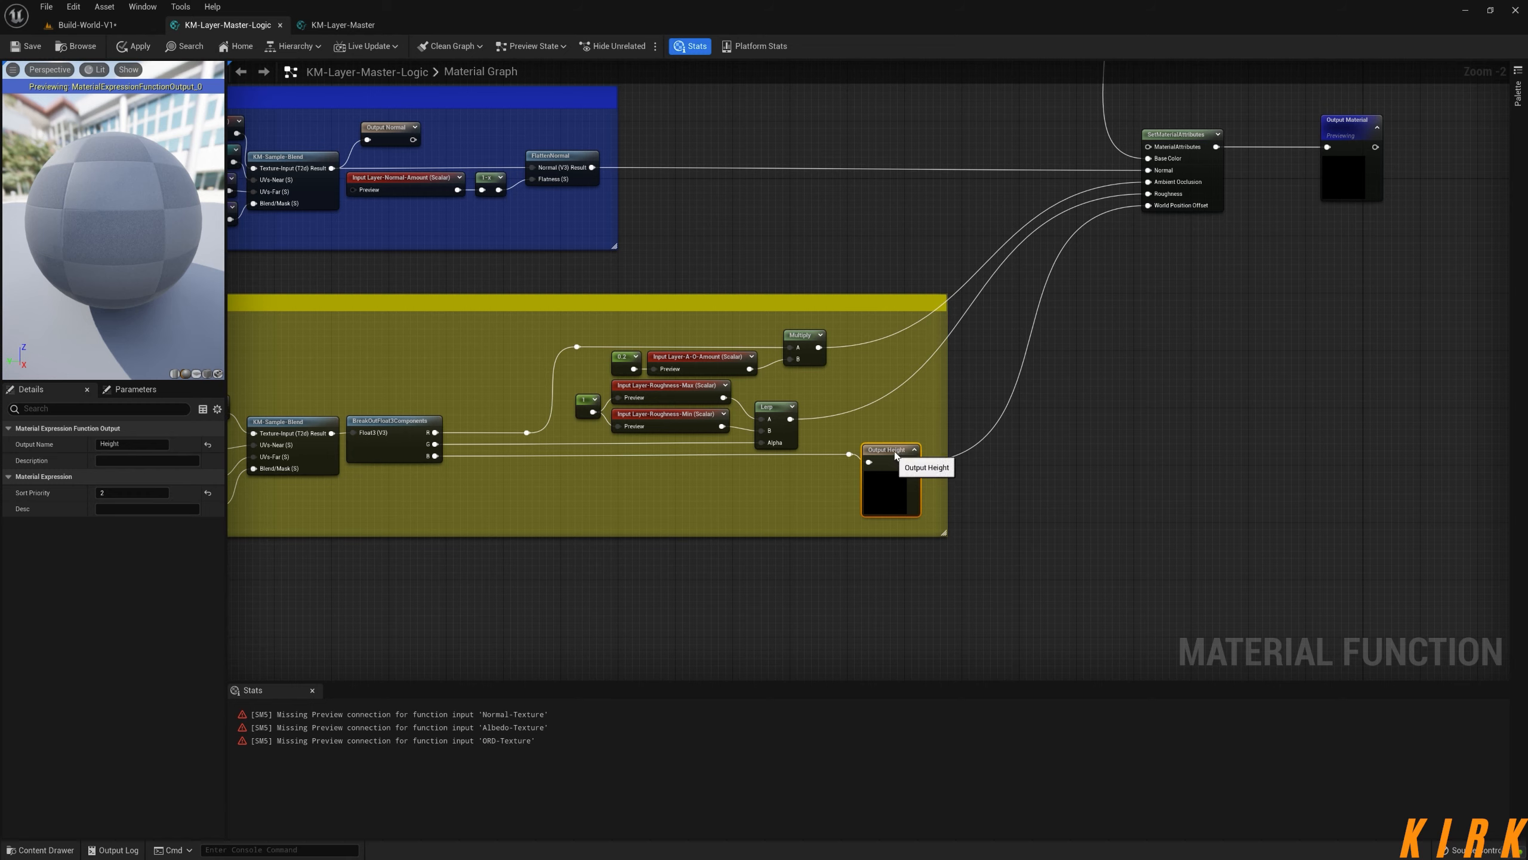
drag(918, 451, 925, 443)
click(922, 443)
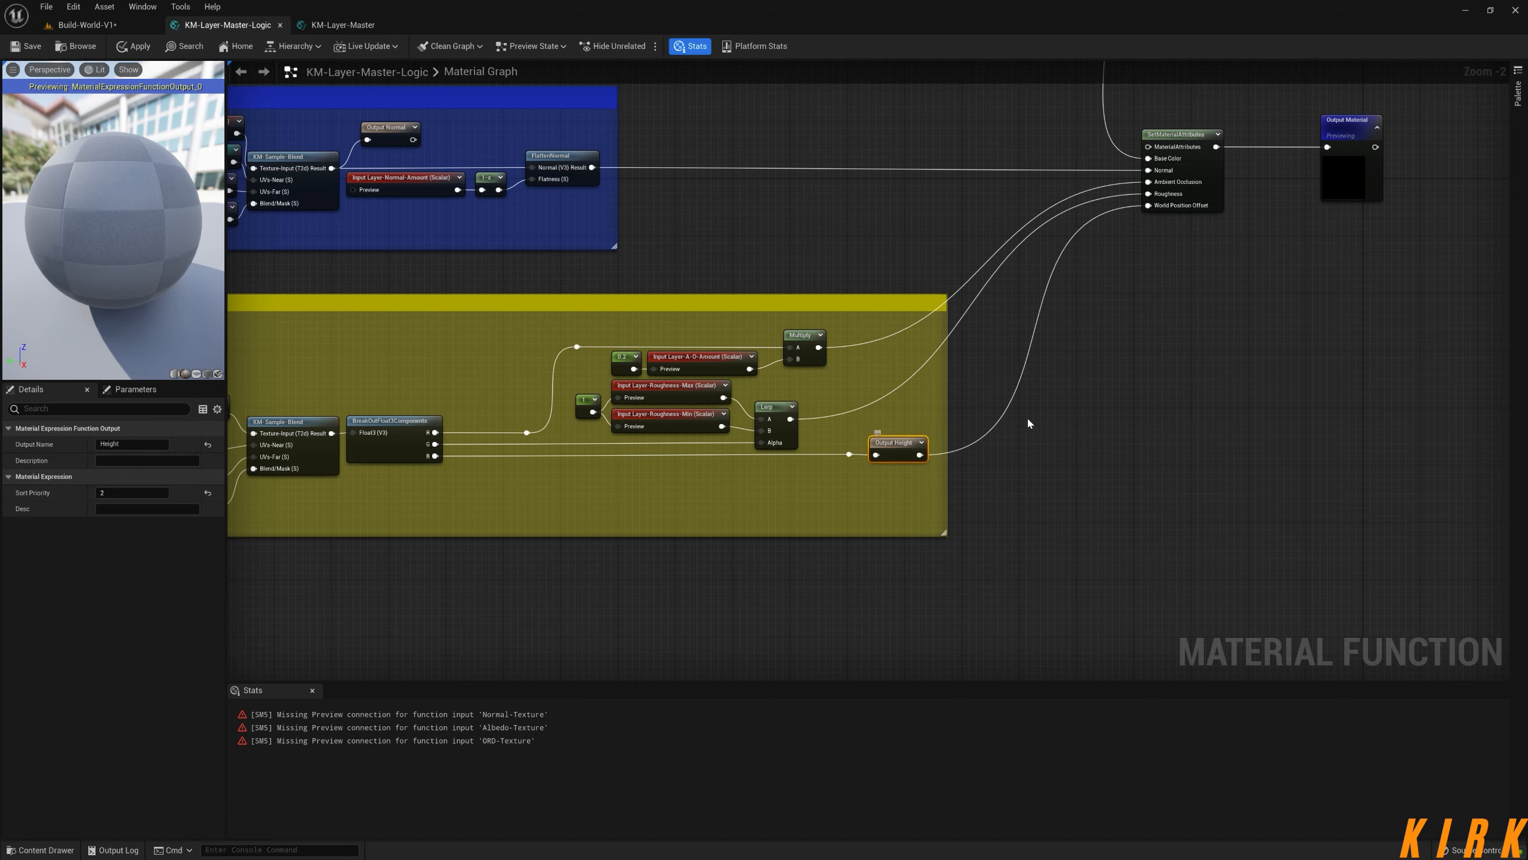
- Add a function input above the UVs-Master group, name it "textures" padded with dashes on both sides, and collapse its preview
right_drag(1073, 399, 1096, 496)
right_drag(706, 286, 906, 448)
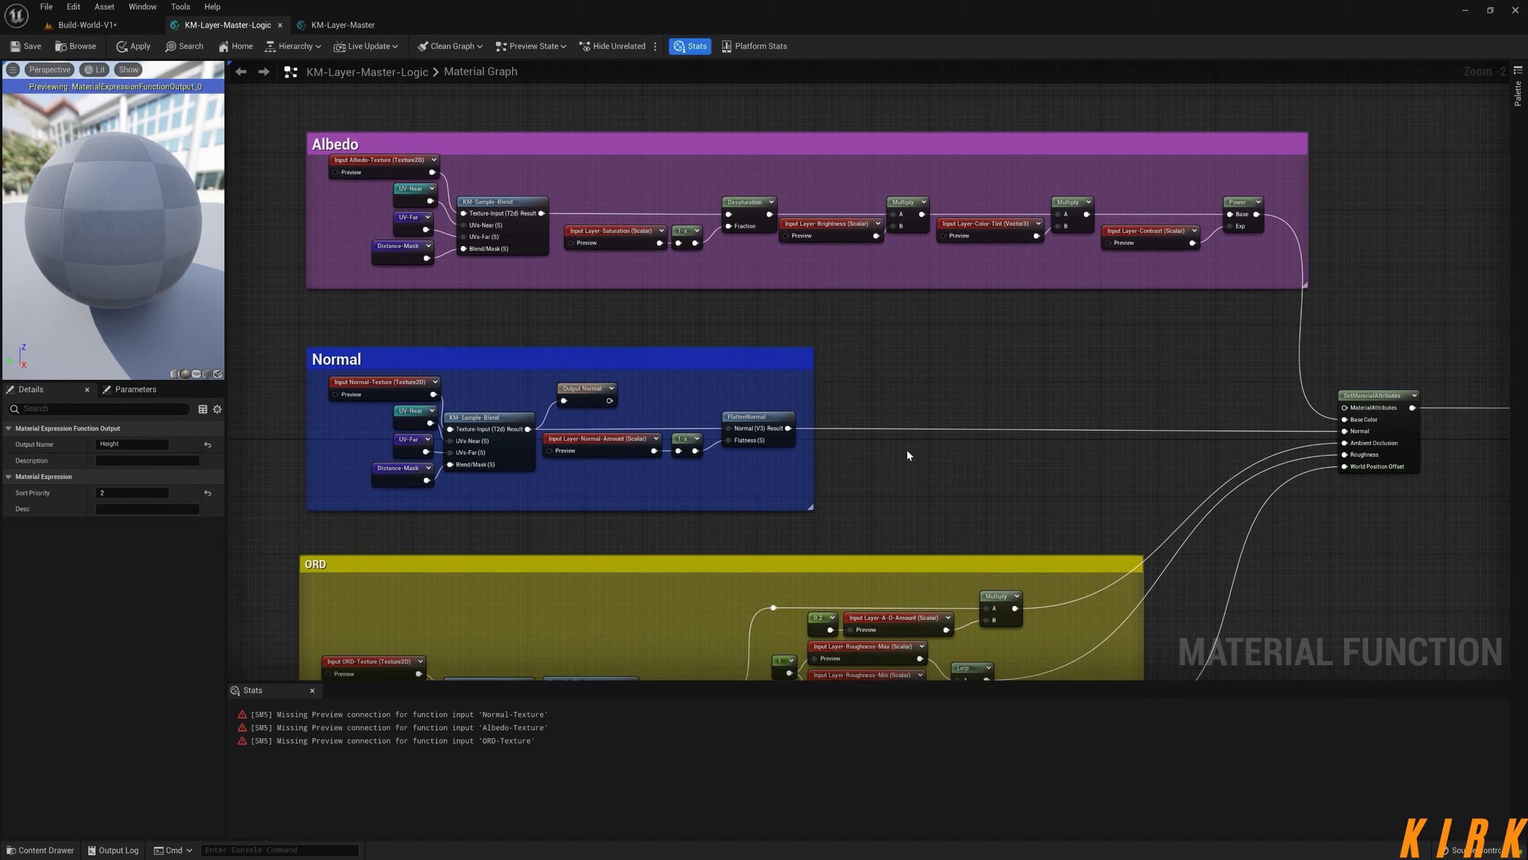
mouse_move(794, 322)
right_down()
mouse_move(872, 402)
mouse_move(1188, 328)
mouse_move(1221, 273)
mouse_move(1076, 303)
mouse_move(1128, 535)
right_up()
right_drag(360, 306, 631, 222)
right_click(556, 263)
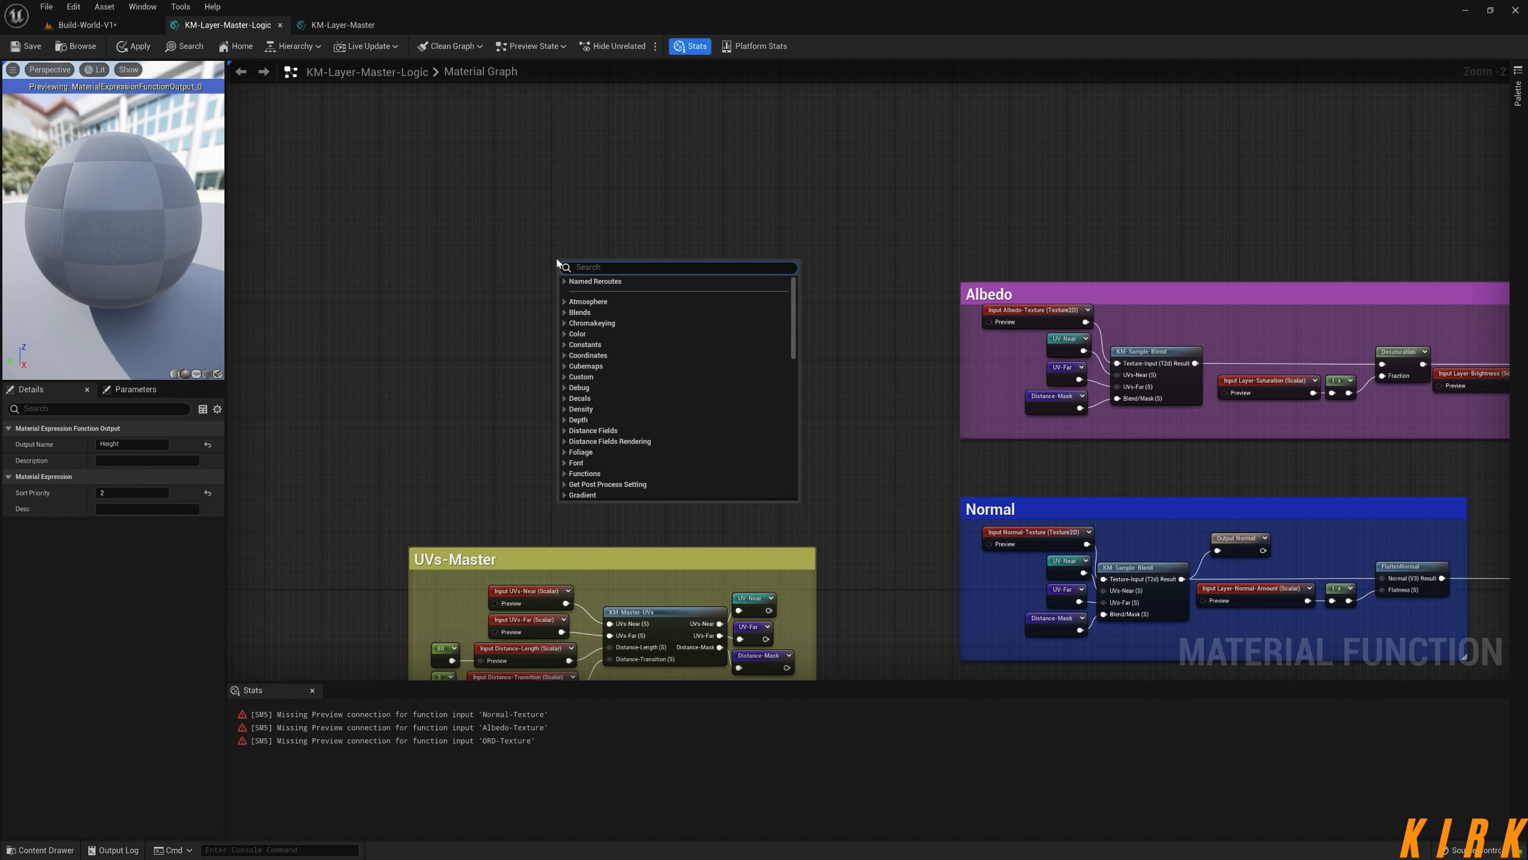
text(input)
key(Return)
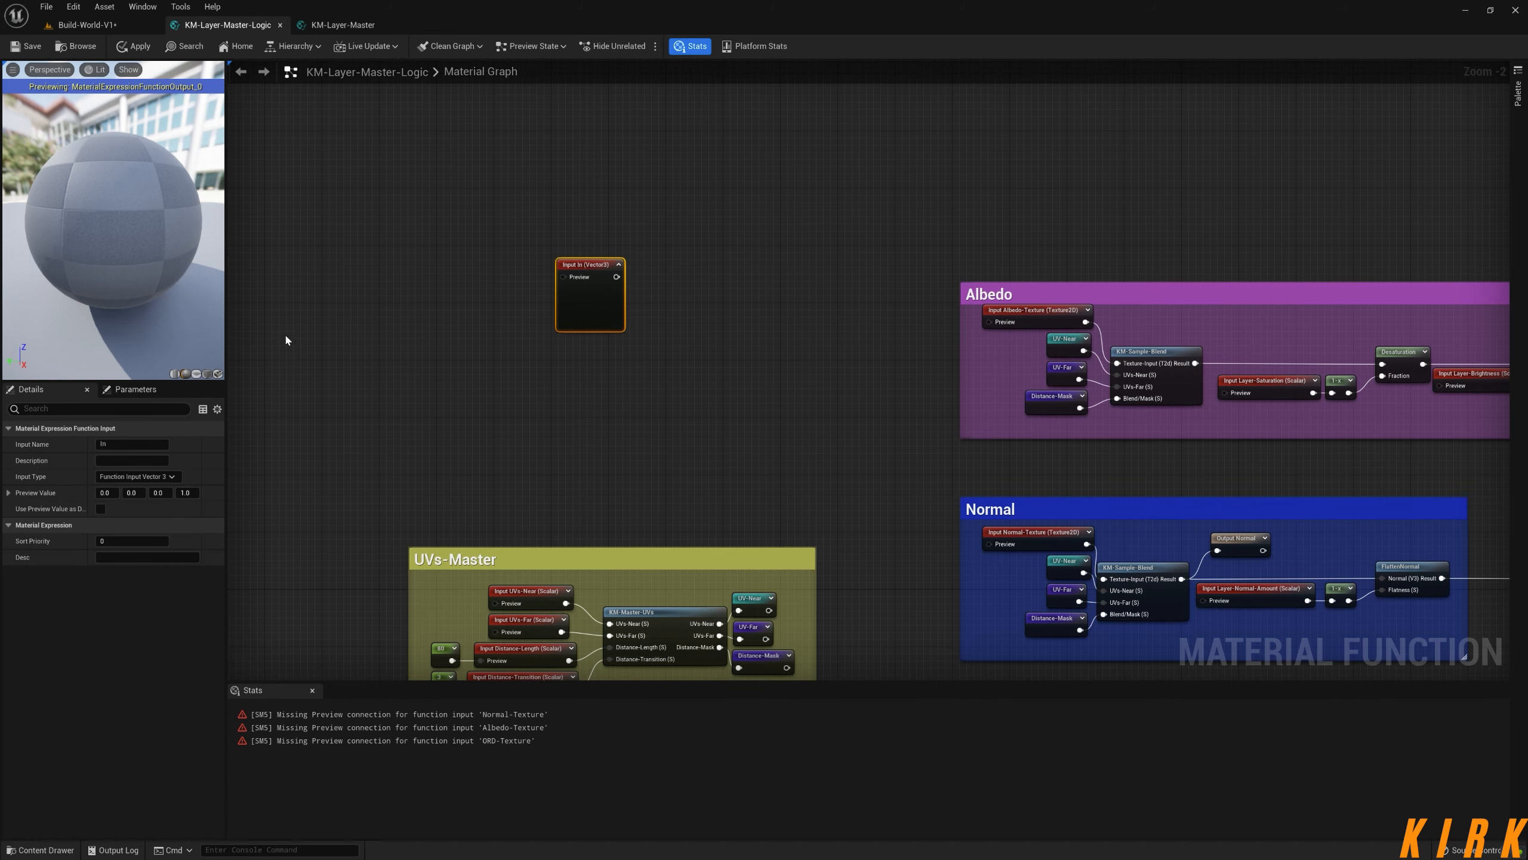
click(120, 444)
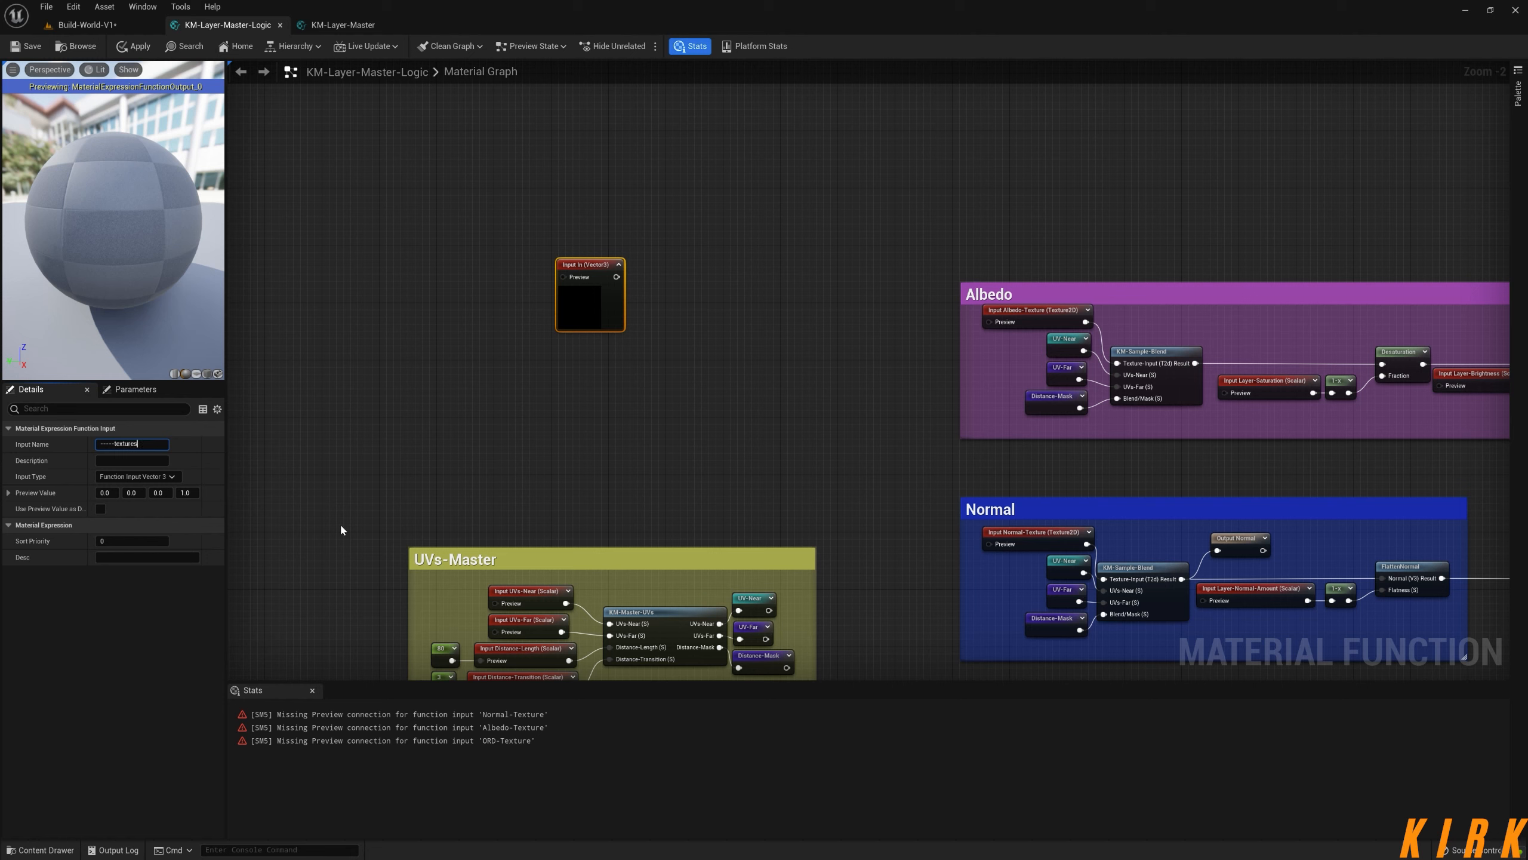
text(------)
click(668, 365)
drag(633, 269, 615, 256)
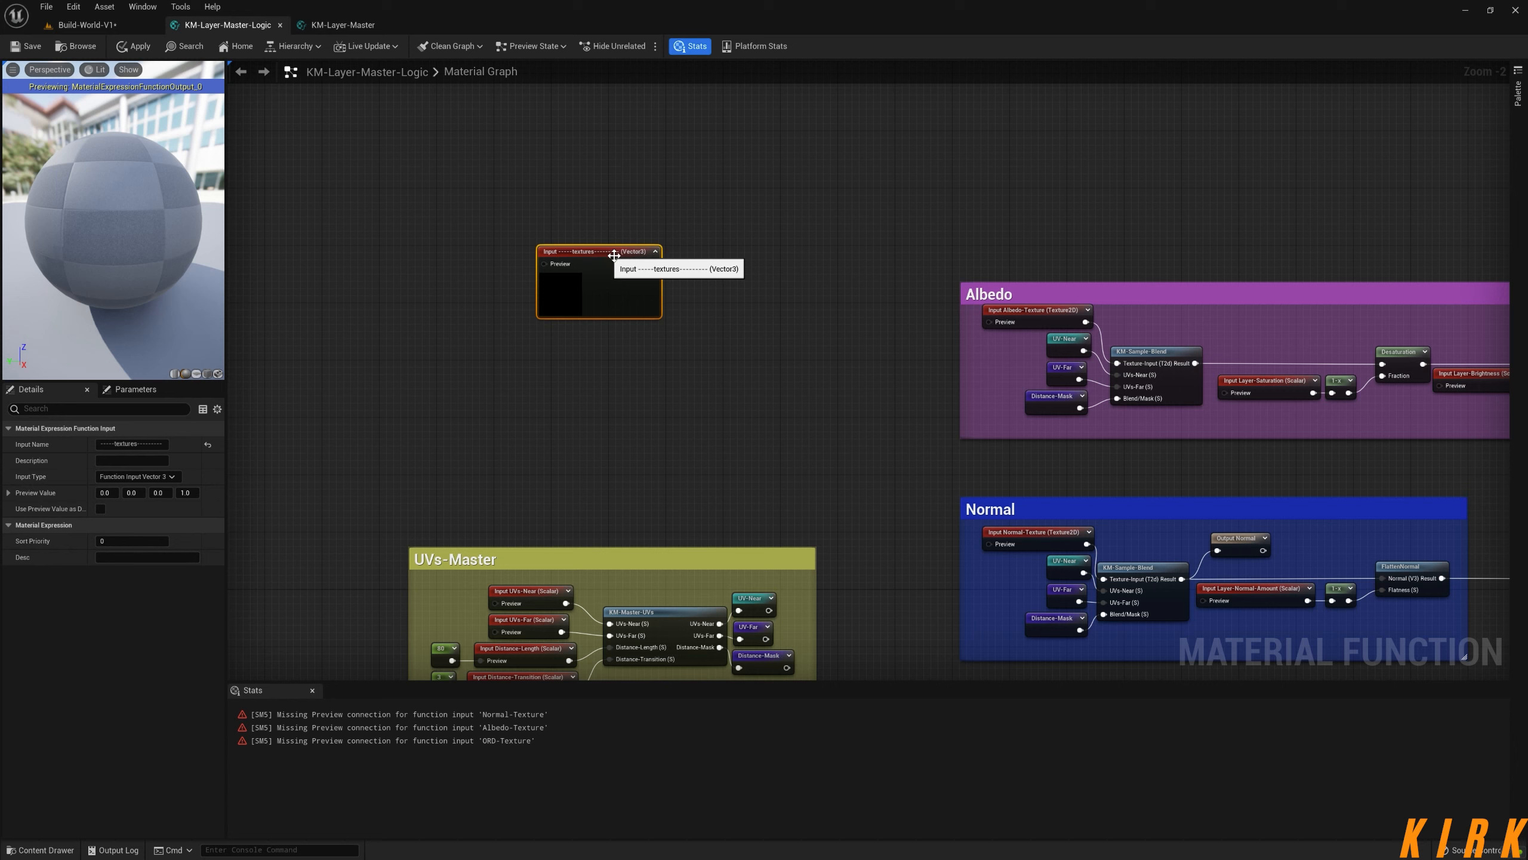
click(656, 252)
- Duplicate the textures separator input, place the copy beneath it, and rename it "Params" between the dashes without the _1 suffix
key(ctrl+d)
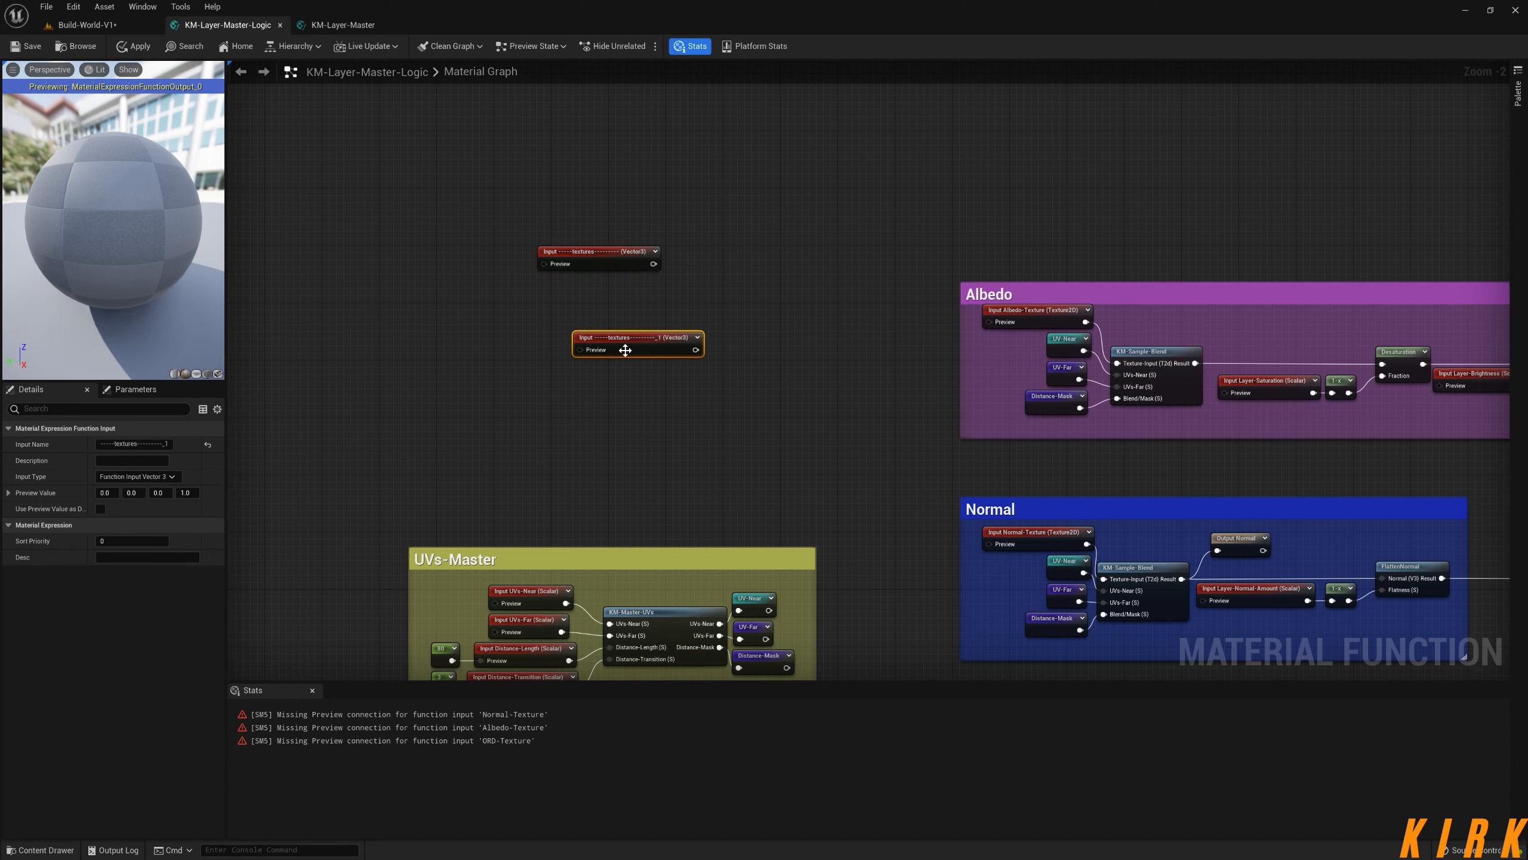
drag(625, 350, 589, 307)
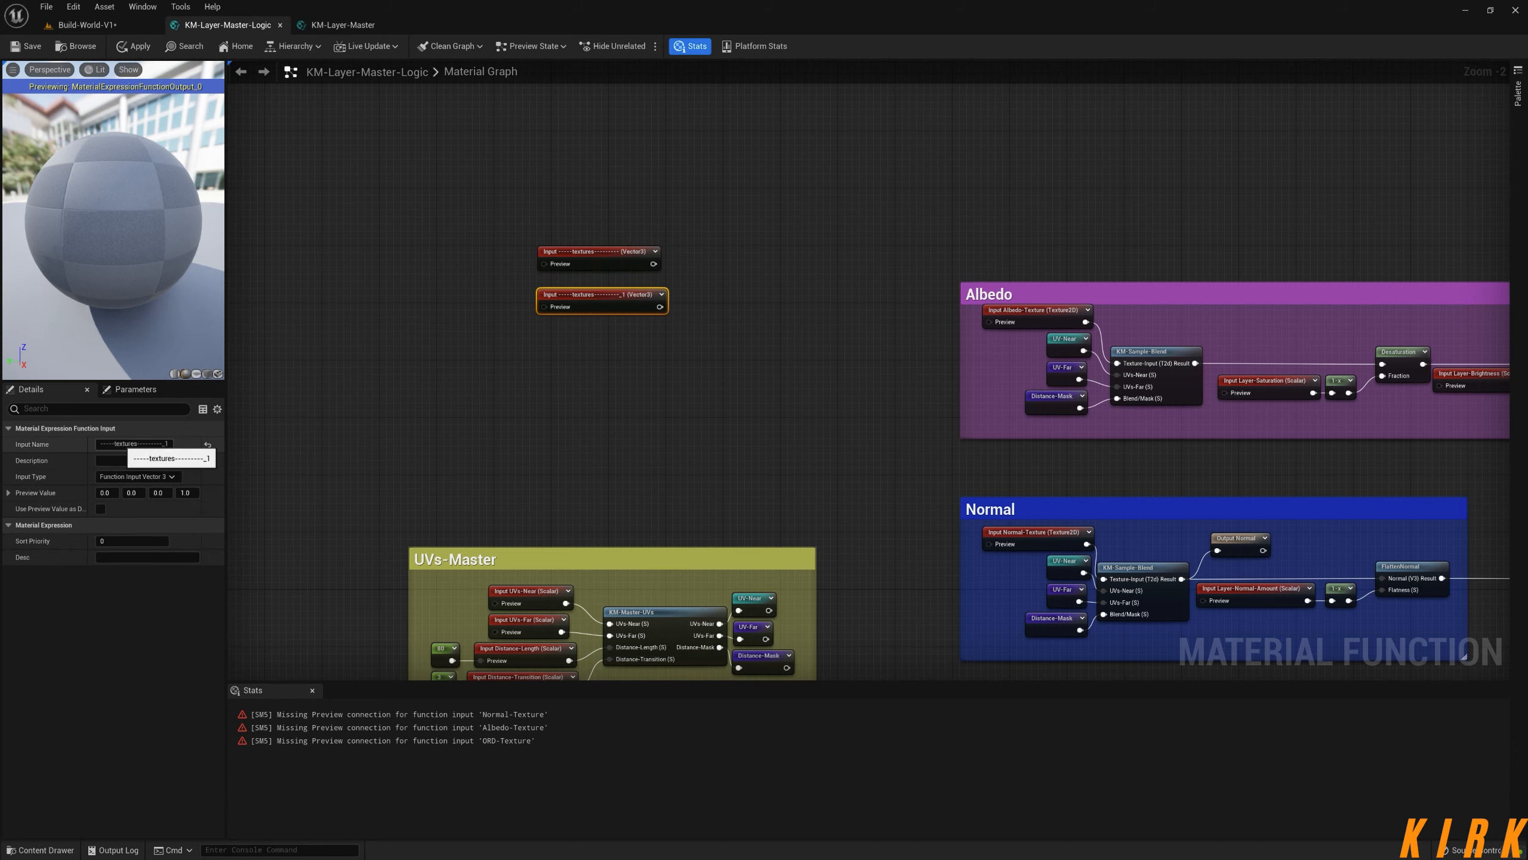
double_click(126, 444)
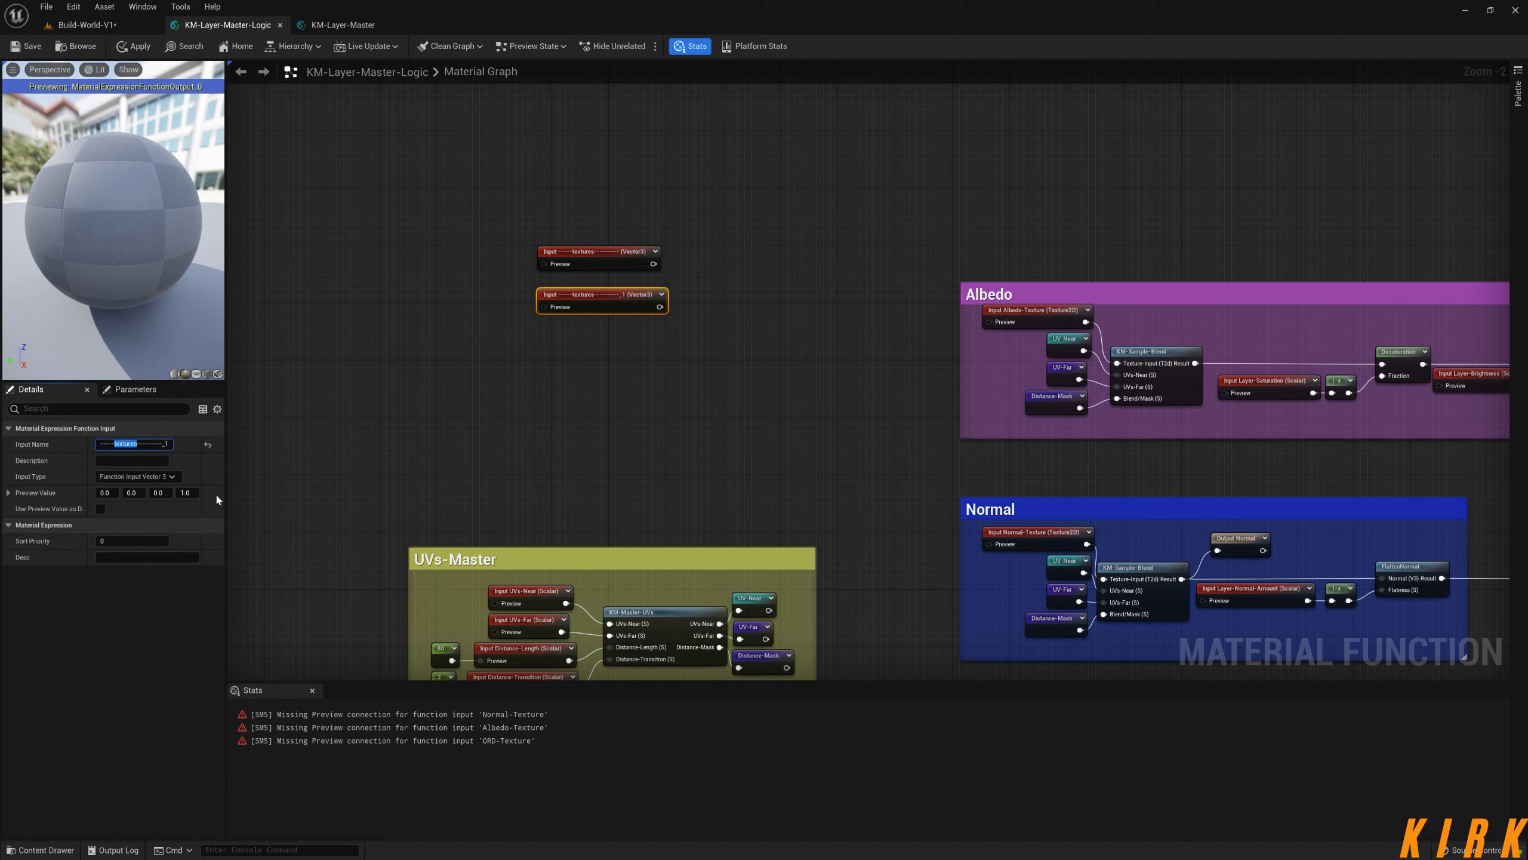
text(Params)
key(Return)
key(BackSpace)
key(Return)
- Duplicate the Params separator input, place the copy beneath it, and rename it "UVs" between the dashes without the _1 suffix
key(ctrl+d)
drag(622, 385, 588, 333)
double_click(125, 443)
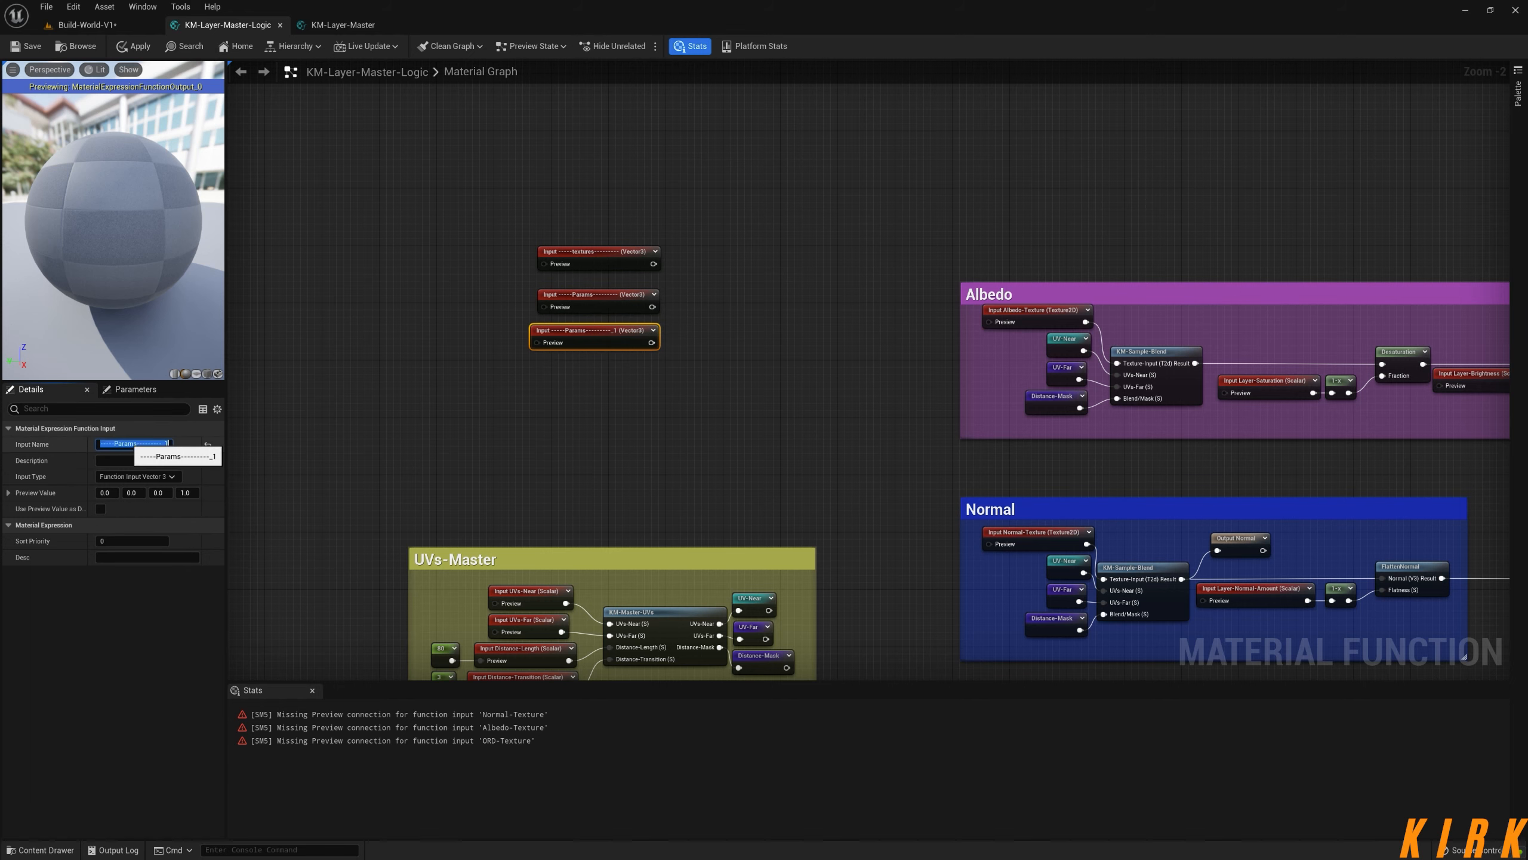
text(U)
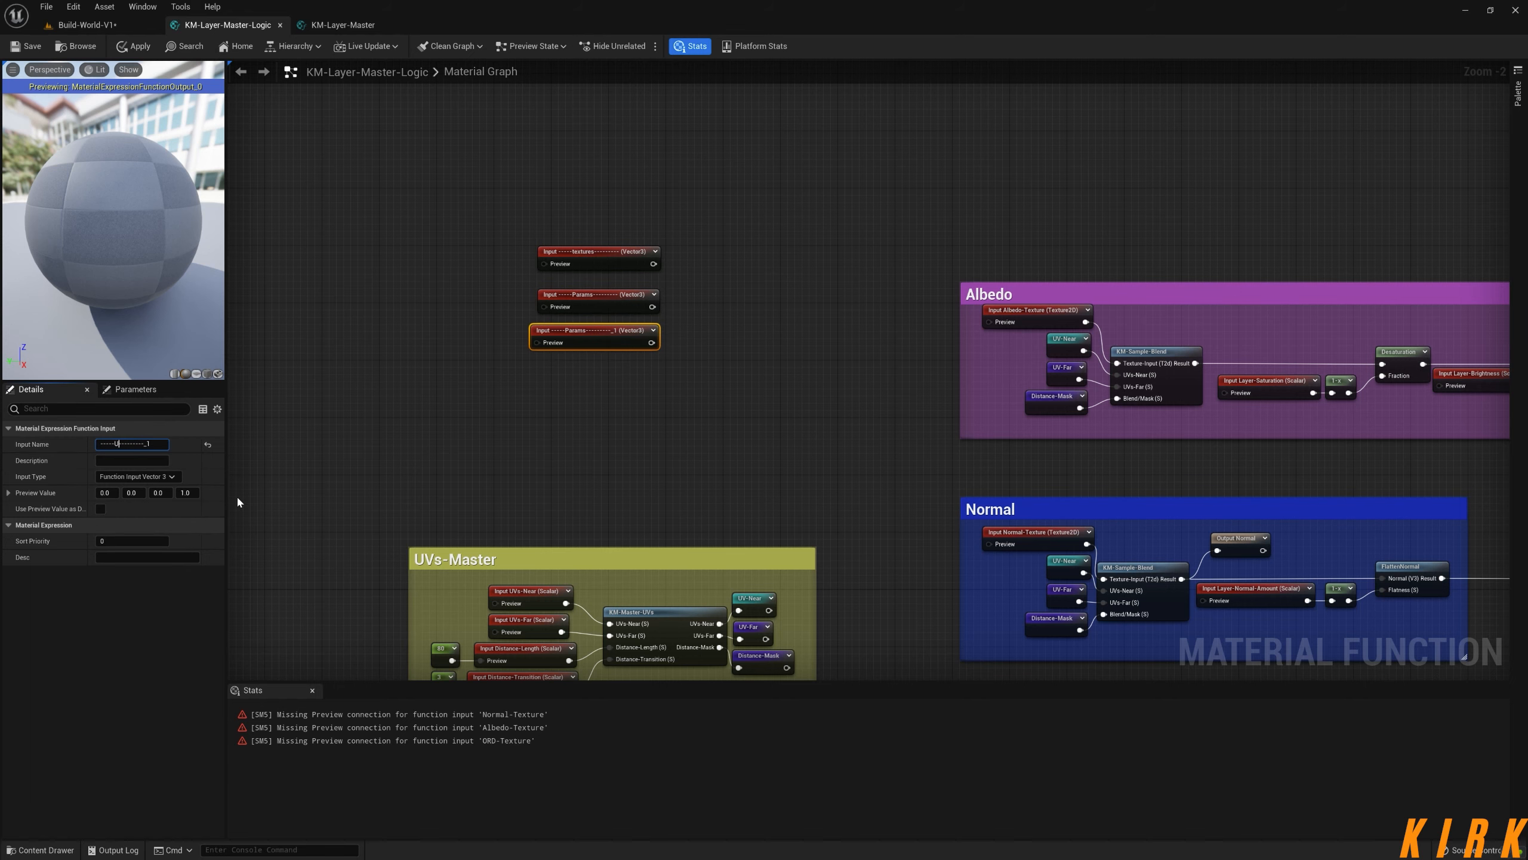
text(Vs)
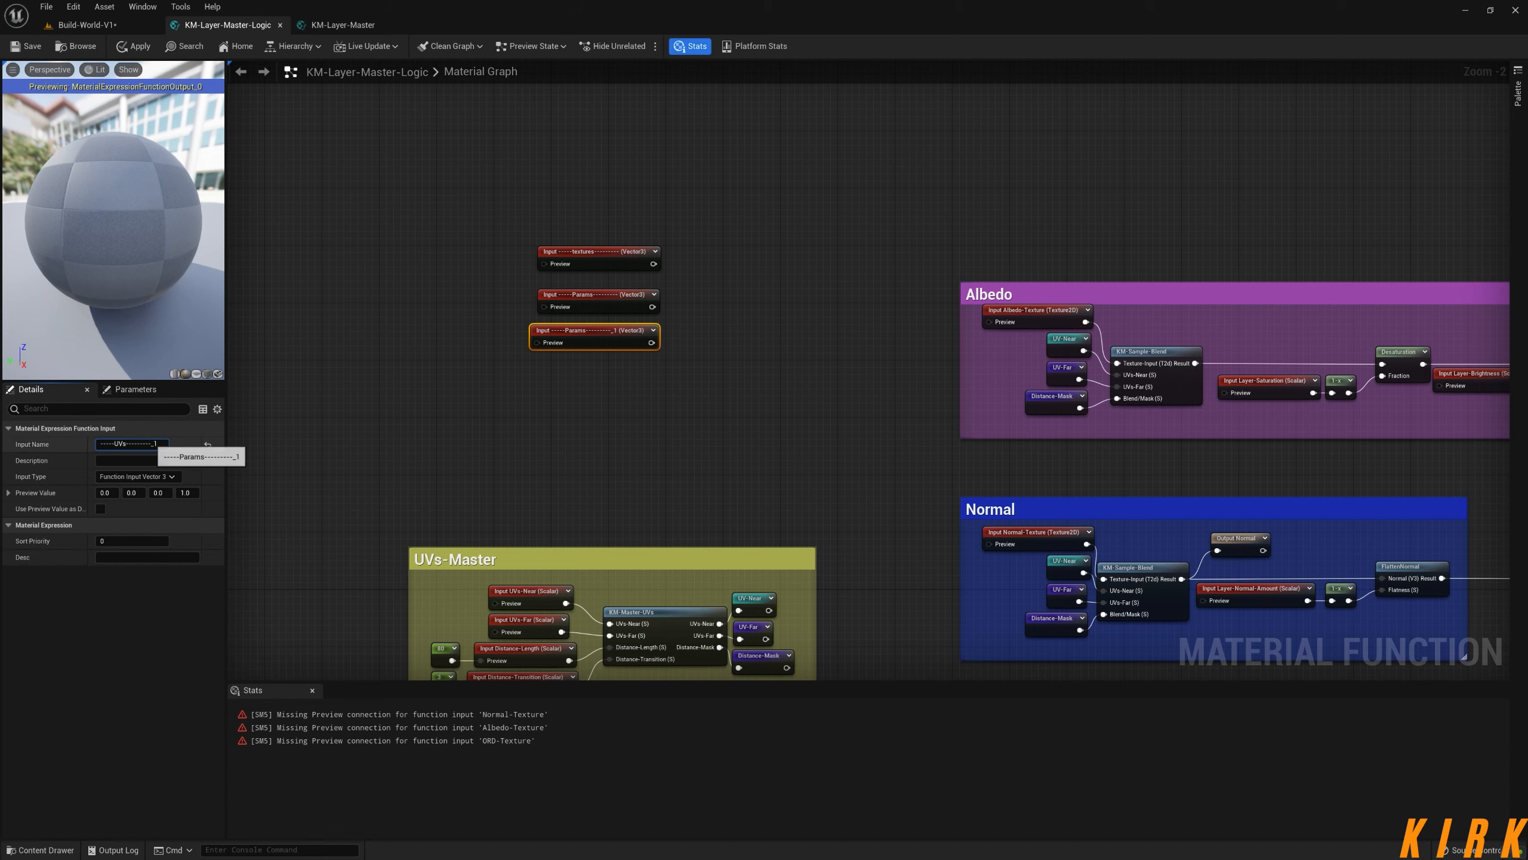
drag(153, 443, 174, 446)
key(BackSpace)
click(386, 435)
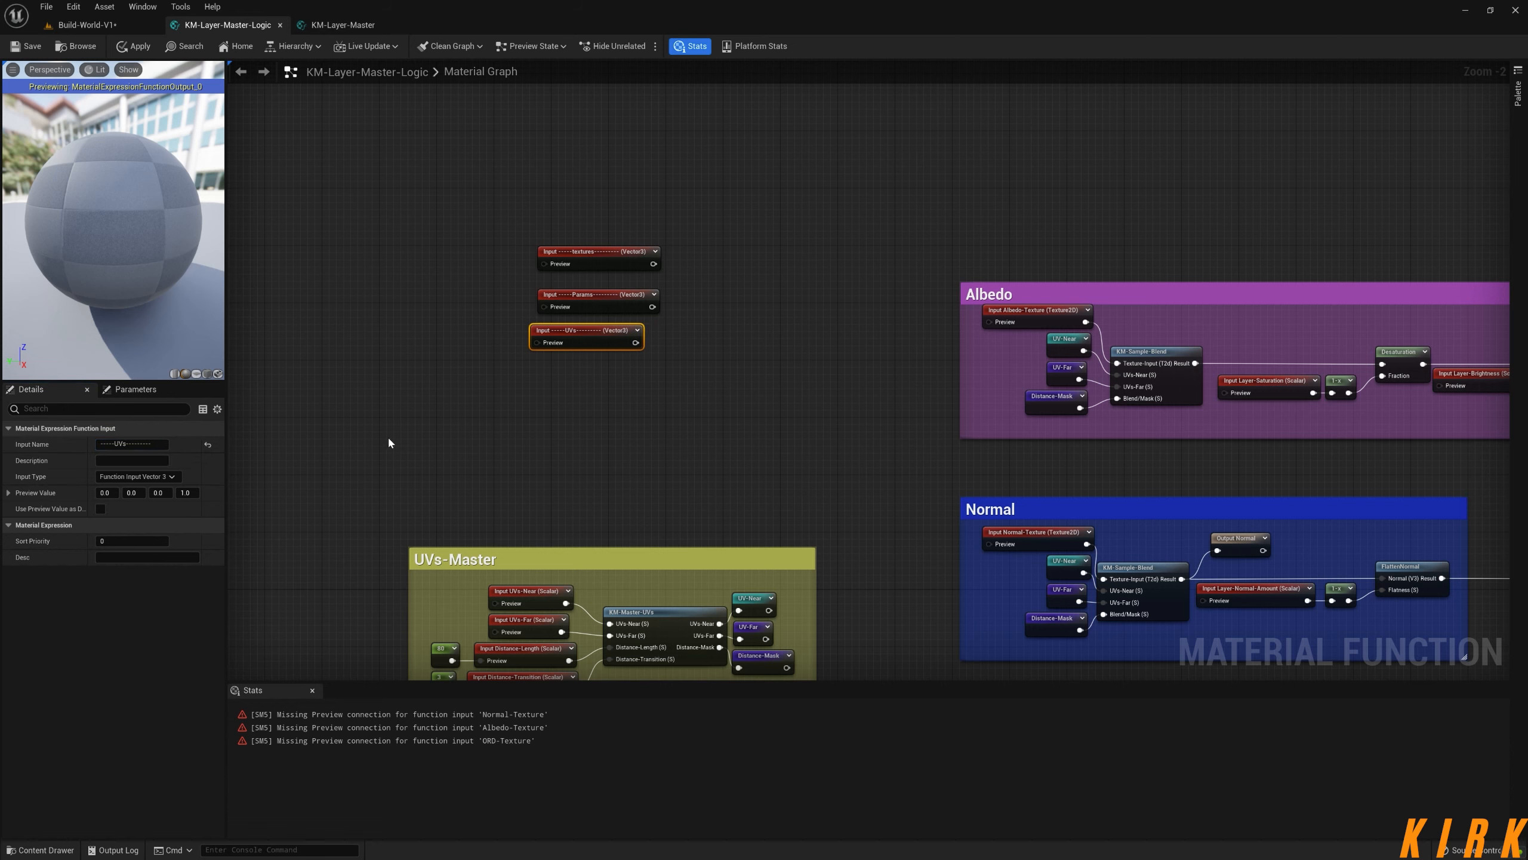
- Capitalise the textures separator's name to "Textures" between its dashes and stack the Params and UVs separators evenly beneath it
drag(583, 334, 605, 356)
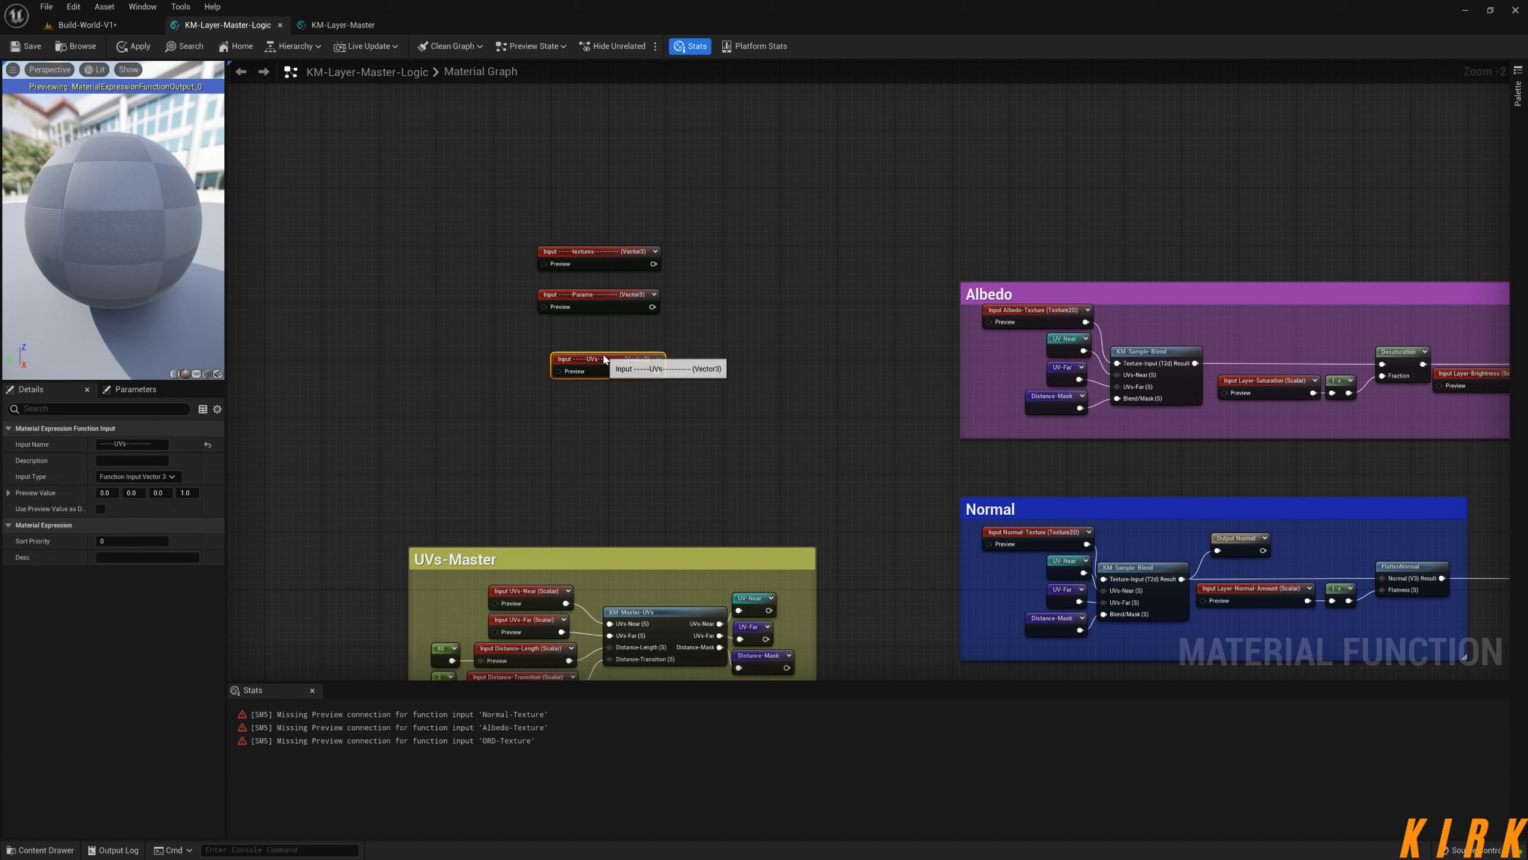
click(603, 282)
click(598, 252)
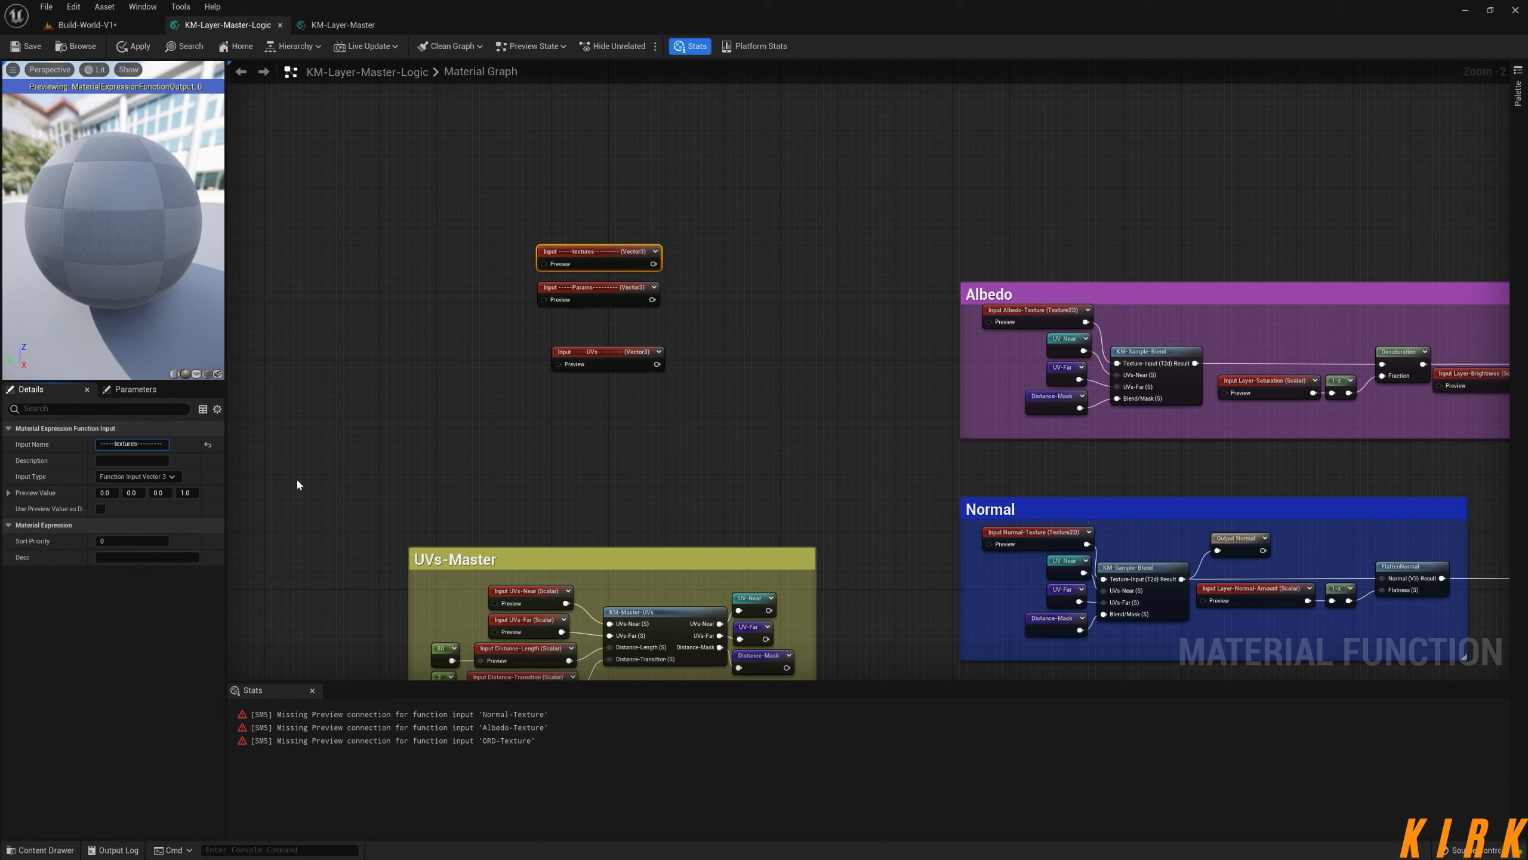
key(BackSpace)
text(T)
drag(613, 353, 607, 324)
click(816, 372)
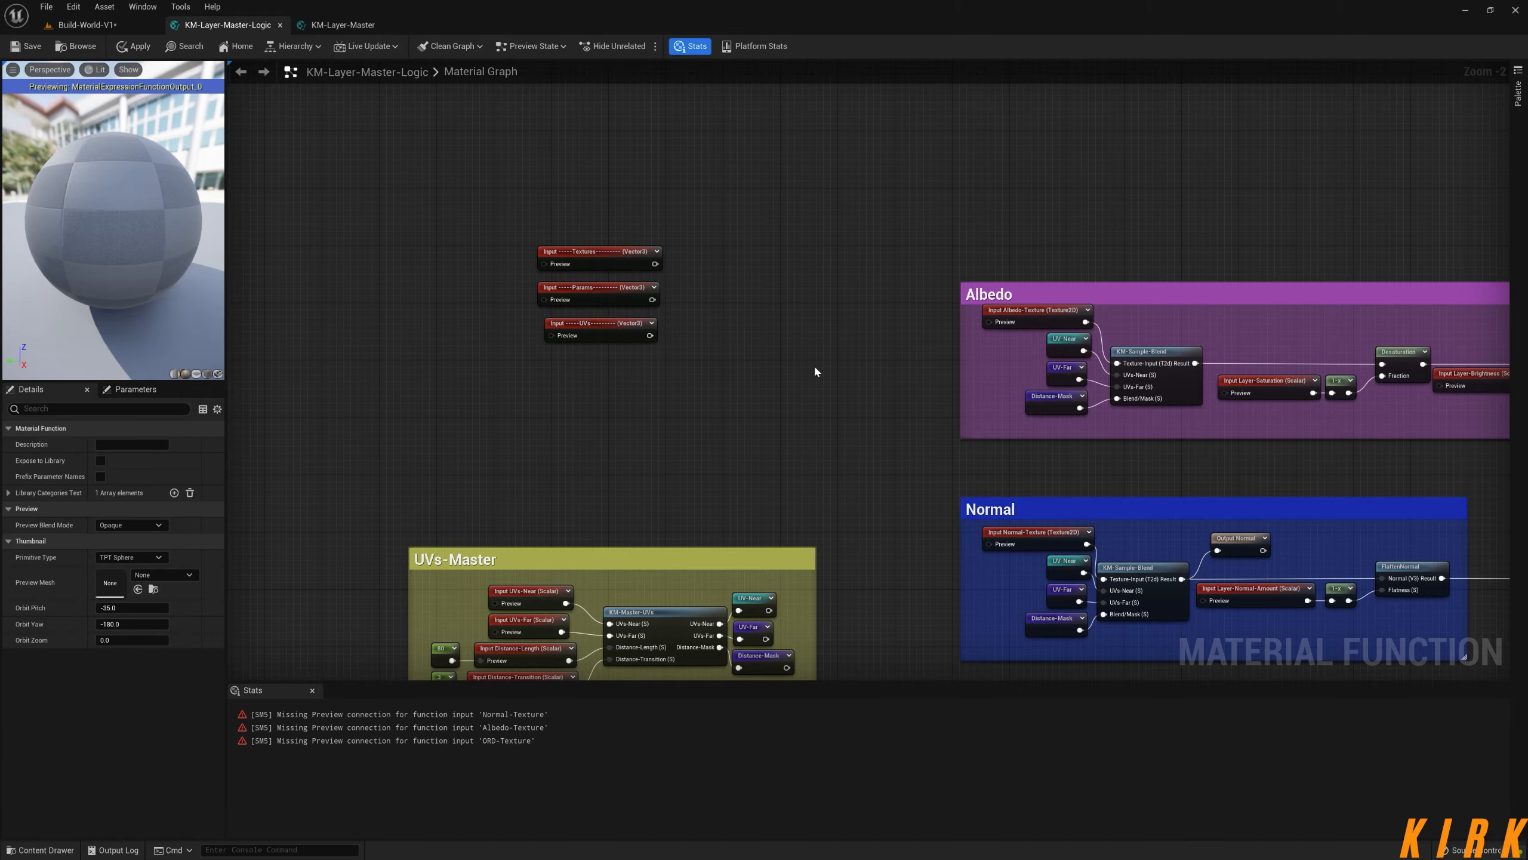
- Set the sort priority of the Albedo-Texture input to 1 and of the Normal-Texture input to 2
right_drag(814, 372, 717, 74)
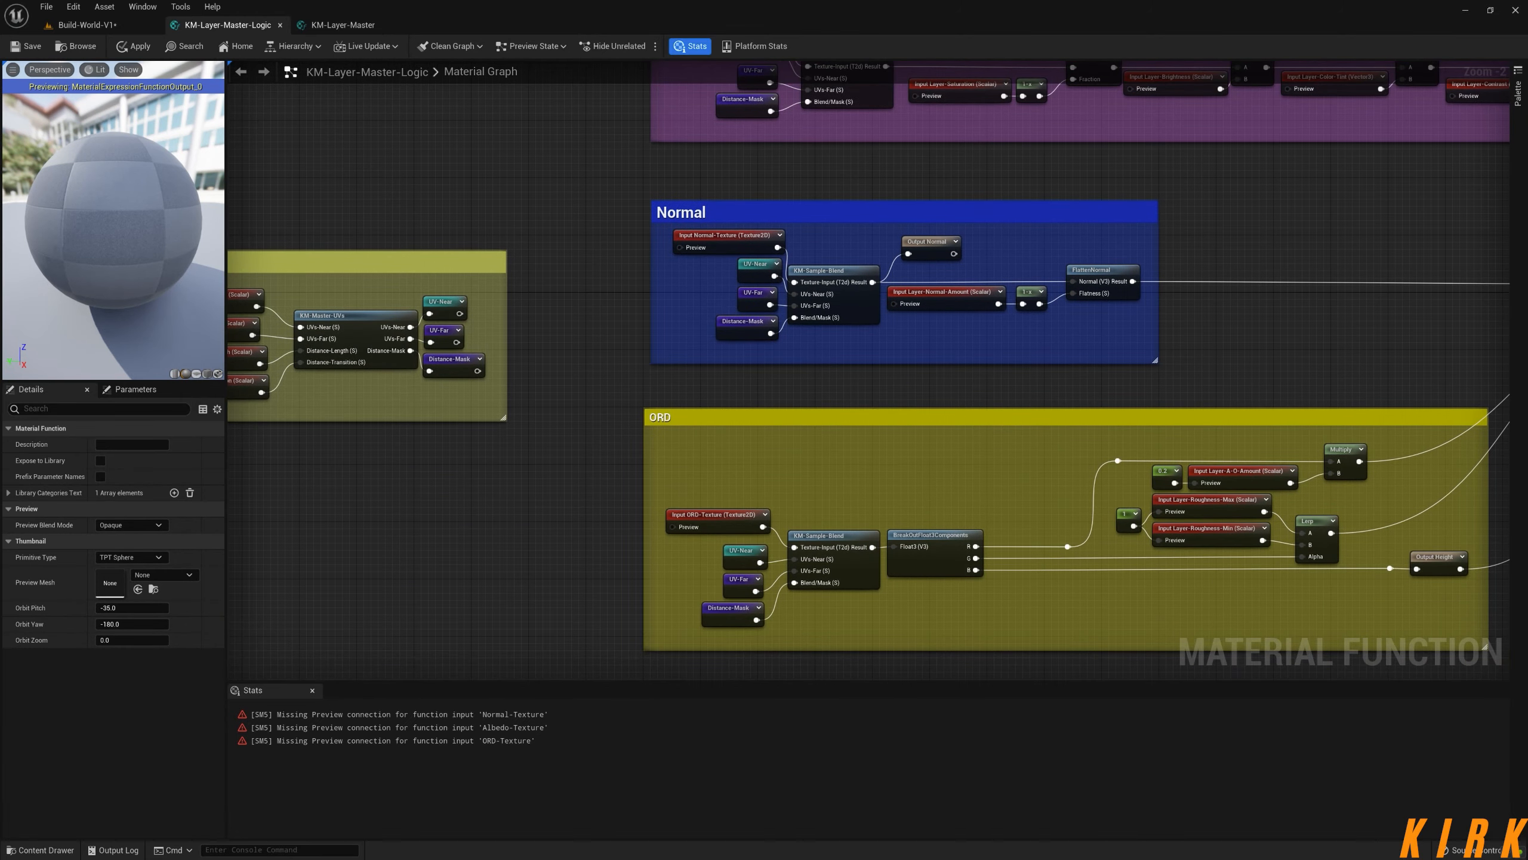
right_drag(357, 73, 427, 341)
click(341, 228)
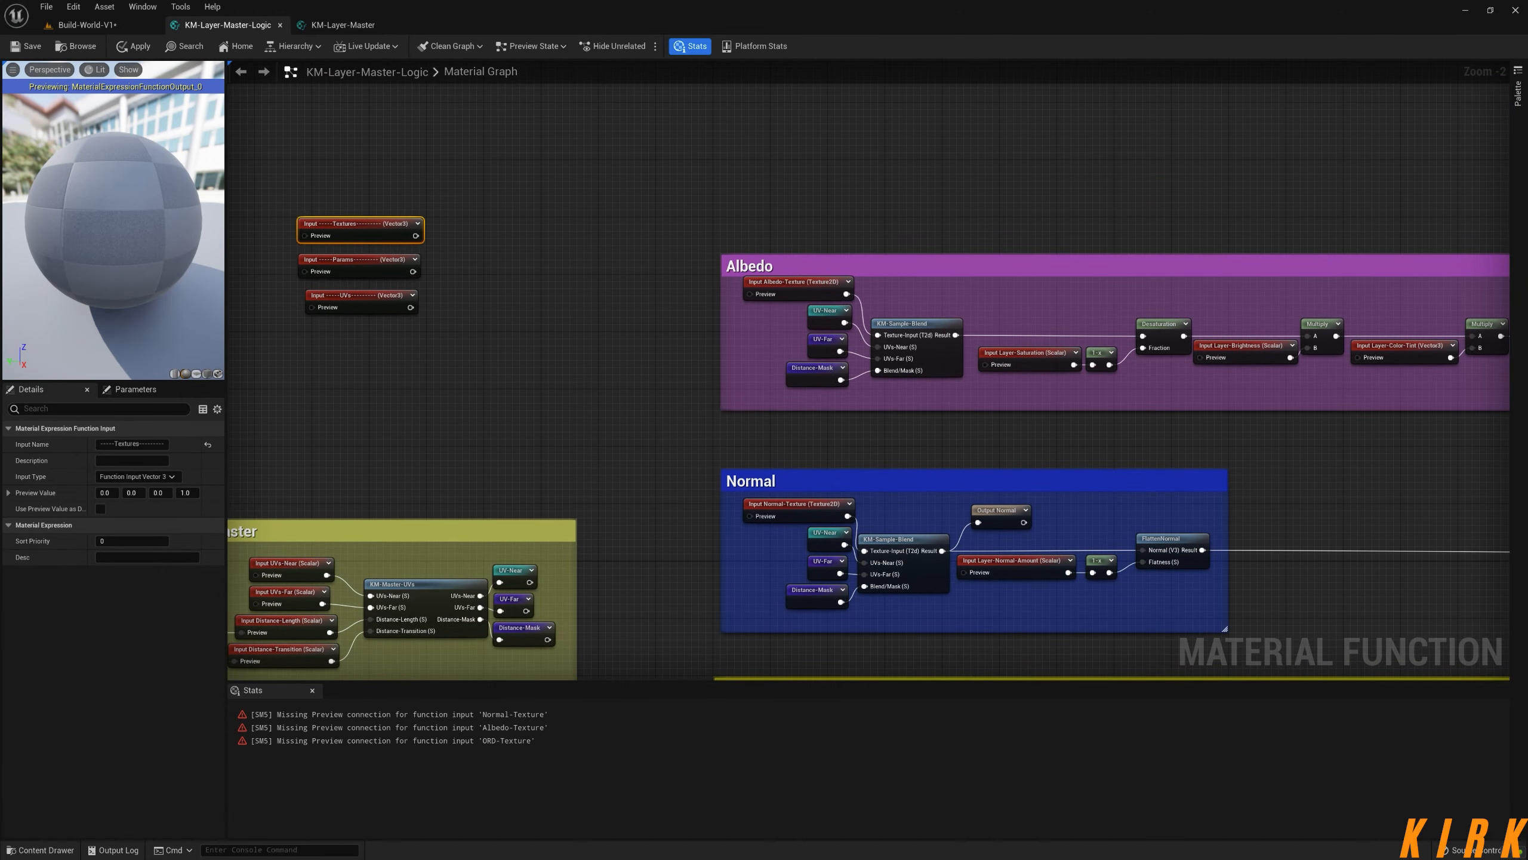
right_drag(340, 228, 258, 108)
click(710, 163)
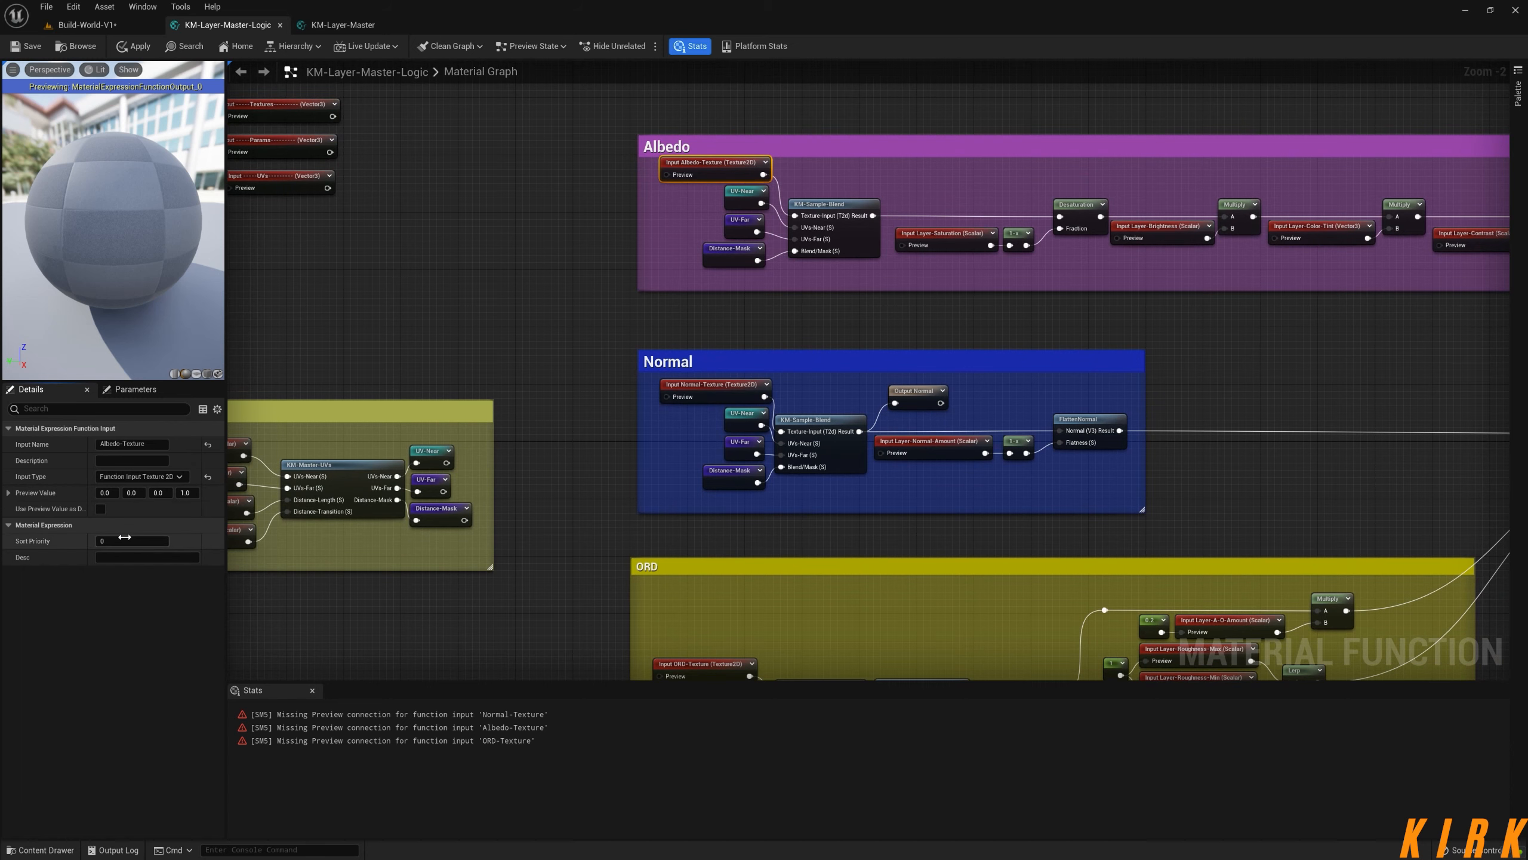
right_drag(712, 387, 678, 301)
click(678, 299)
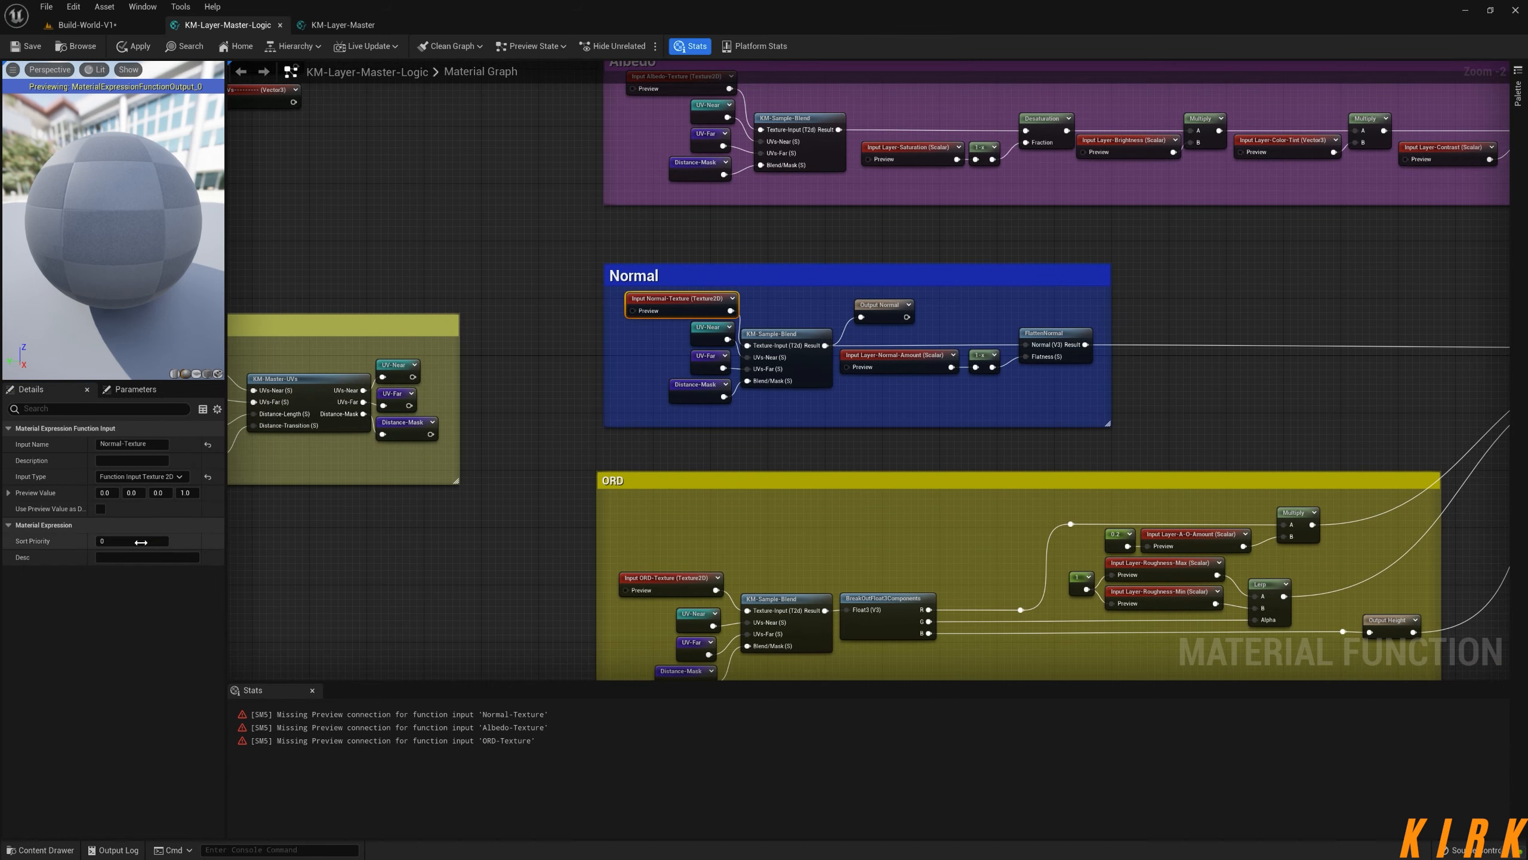
click(141, 542)
click(505, 468)
- Set the sort priority of the ORD-Texture input in the ORD group to 3
right_drag(550, 566, 552, 389)
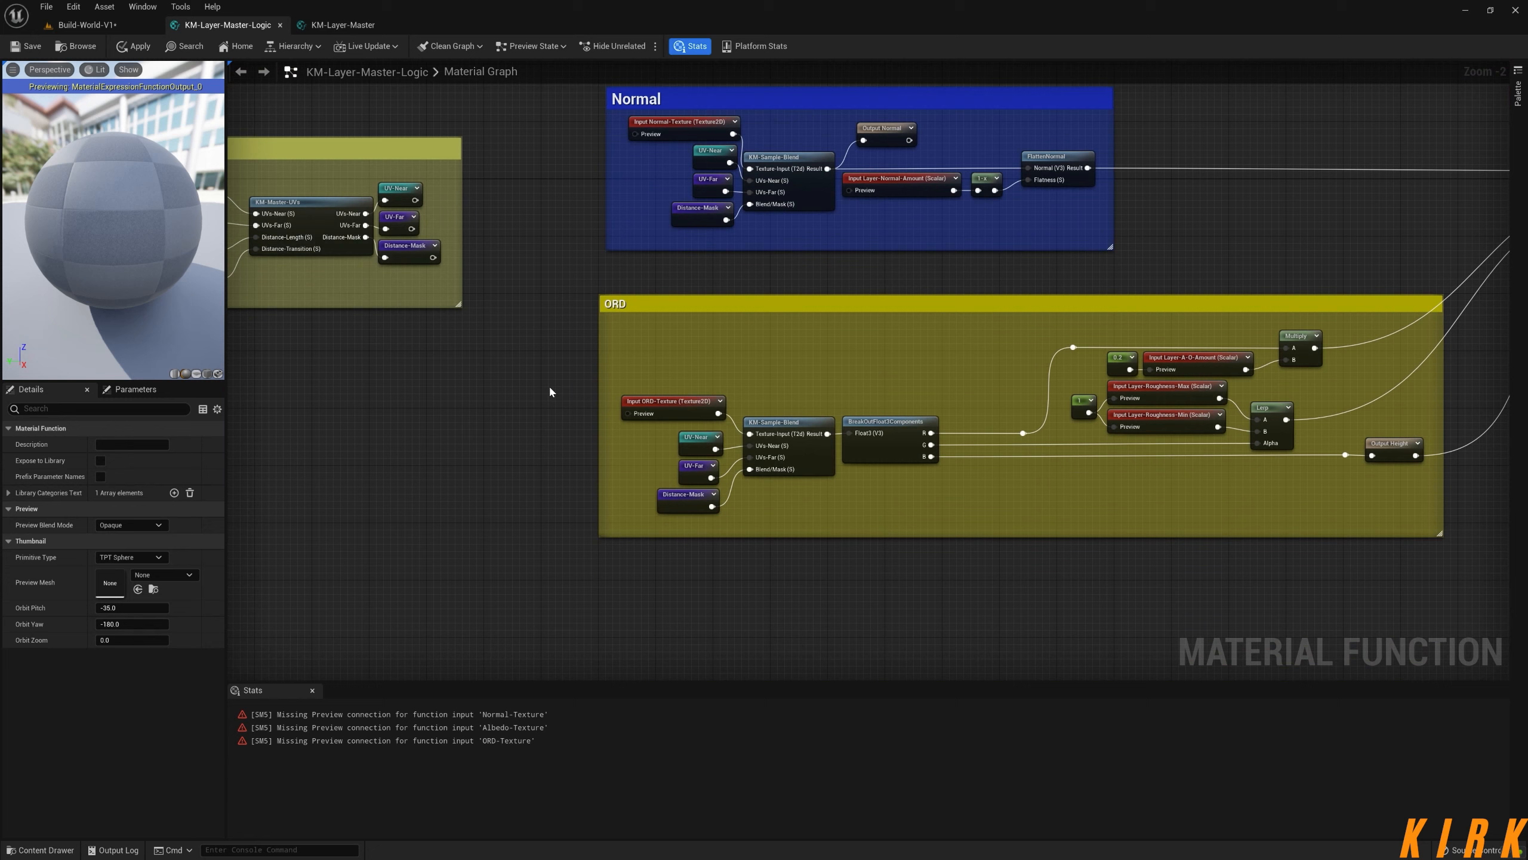
click(658, 408)
click(113, 540)
text(2)
click(513, 439)
- Rename the UVs-Near input in the UVs-Master group to "Layer-UVs-Near" and shift it clear of the KM-Master-UVs node
right_drag(512, 439, 746, 594)
right_drag(446, 525, 560, 520)
click(523, 346)
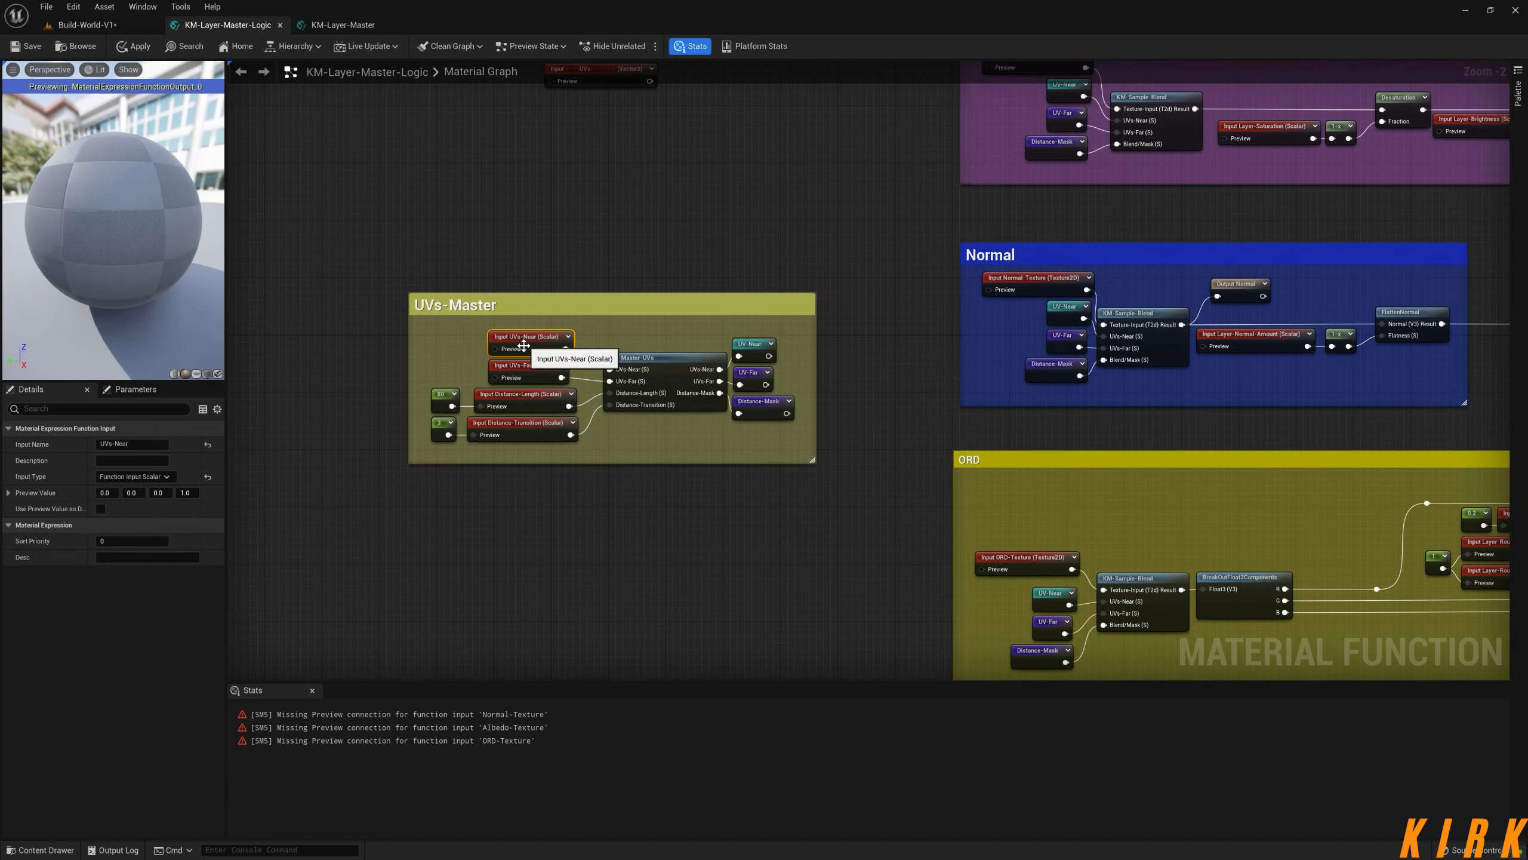
click(132, 443)
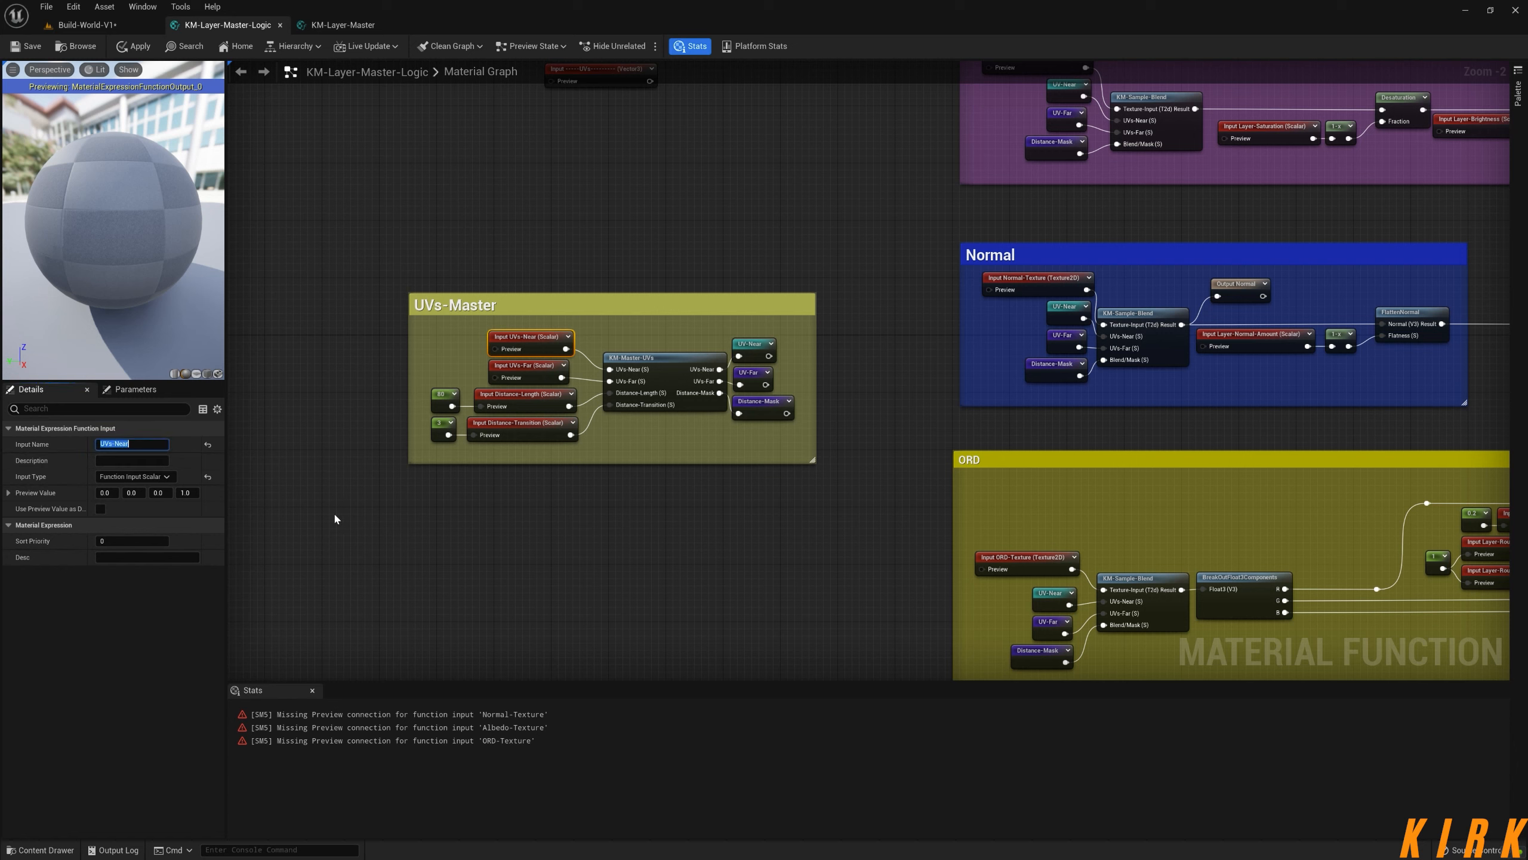
key(Home)
text(Layer-)
key(Return)
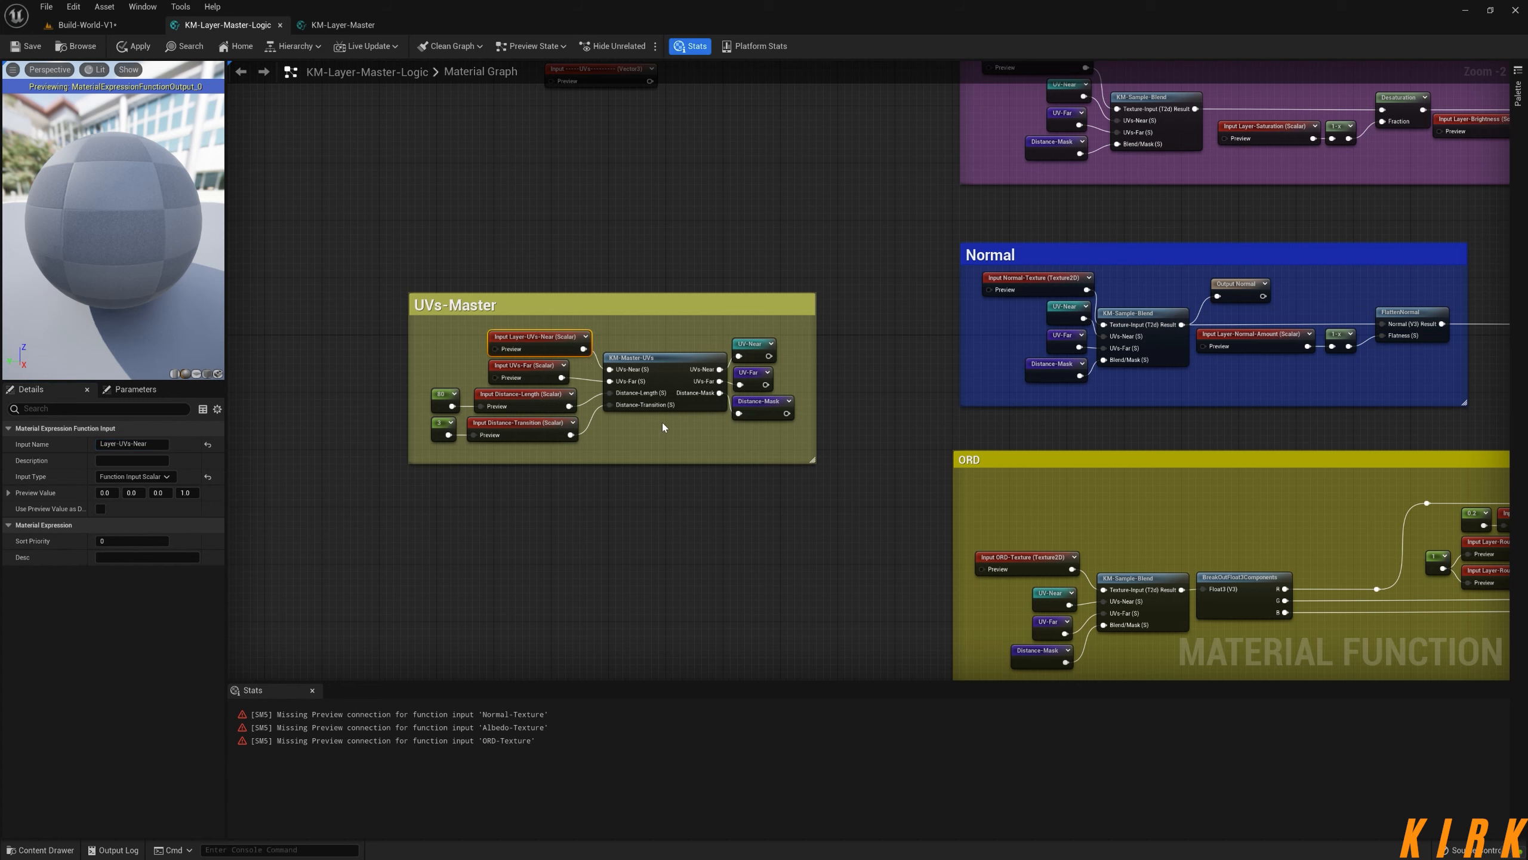
drag(520, 344, 520, 337)
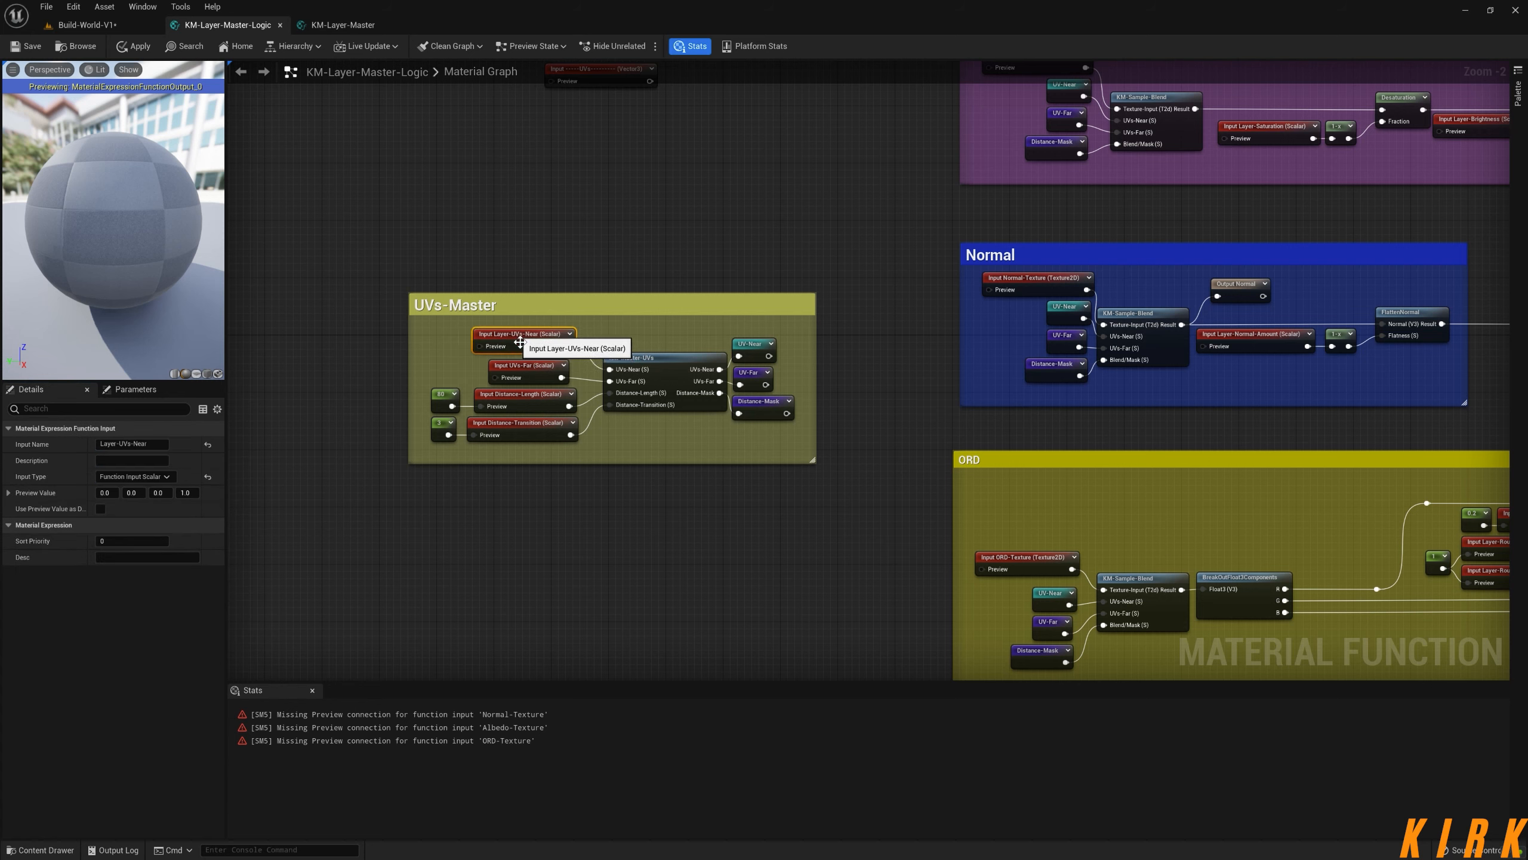
- Prefix the remaining UVs-Master input names with "Layer-", giving Layer-UVs-Far, Layer-Distance-Length and Layer-Distance-Transition
click(524, 366)
click(101, 443)
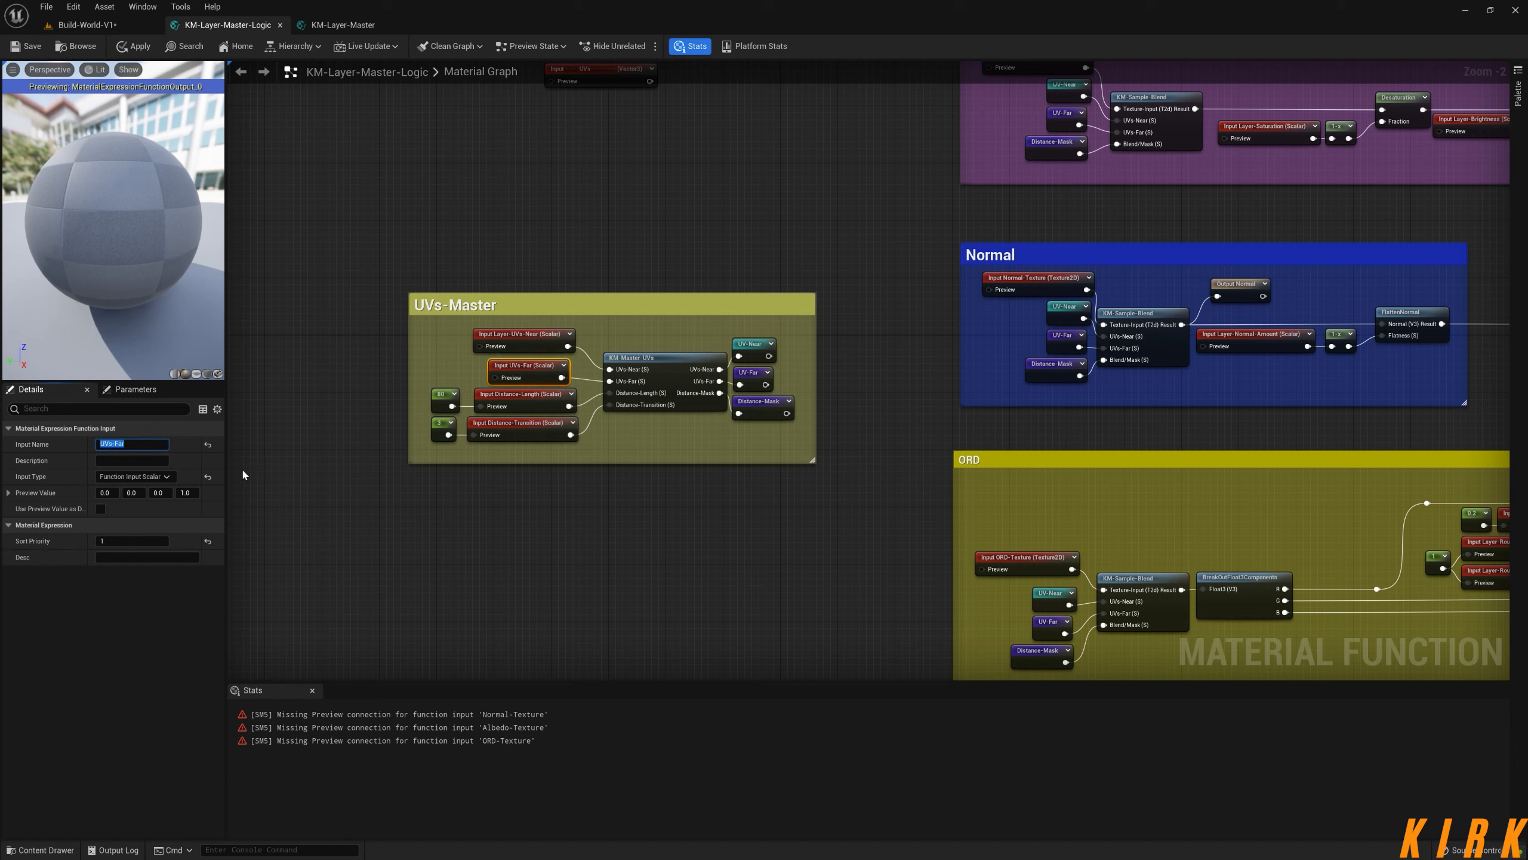
text(Layer-)
click(521, 393)
click(129, 444)
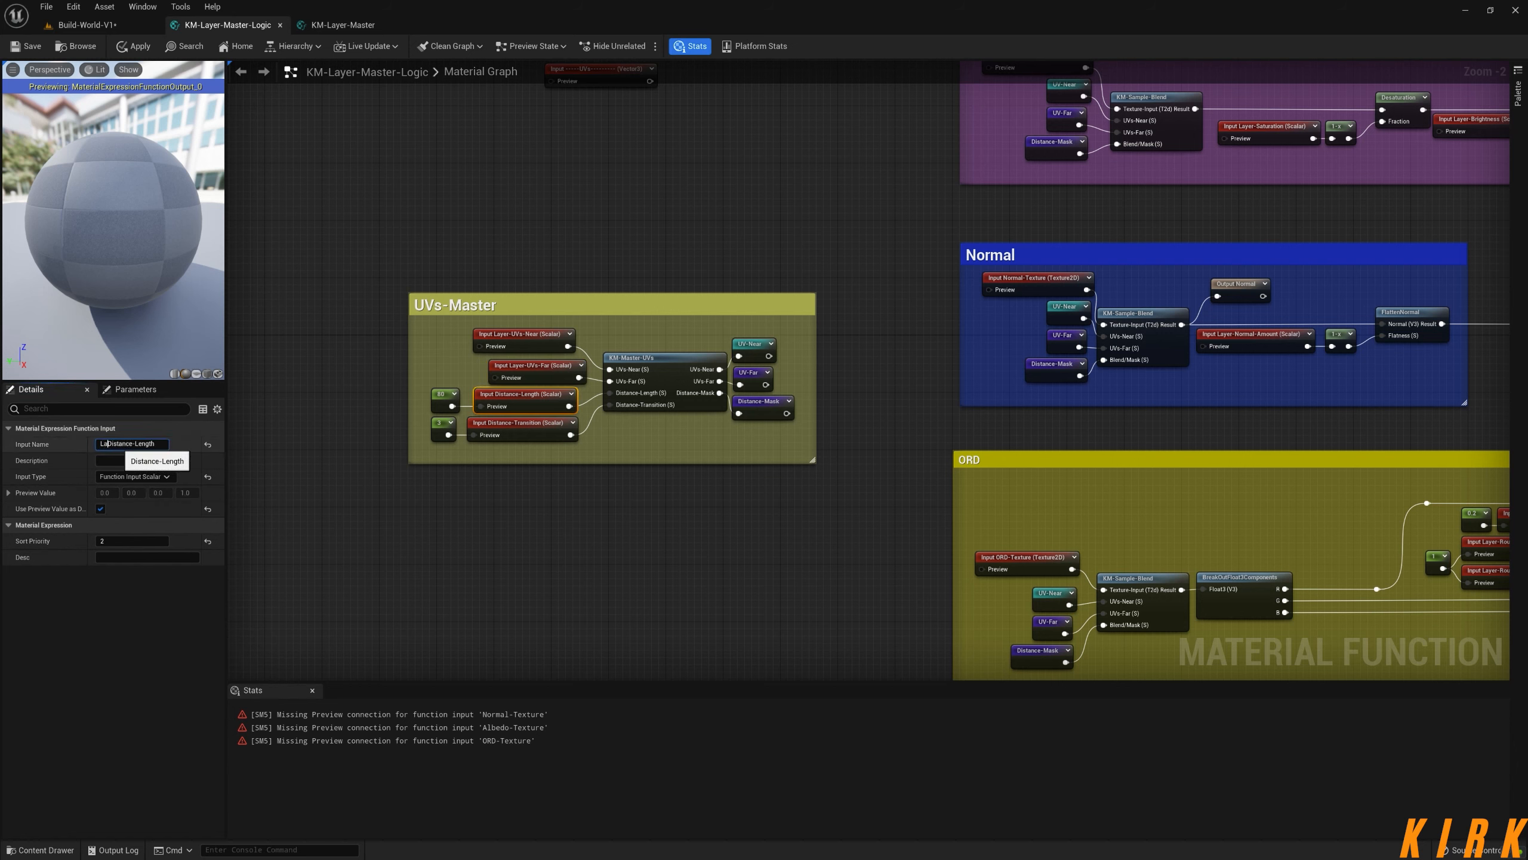
key(Return)
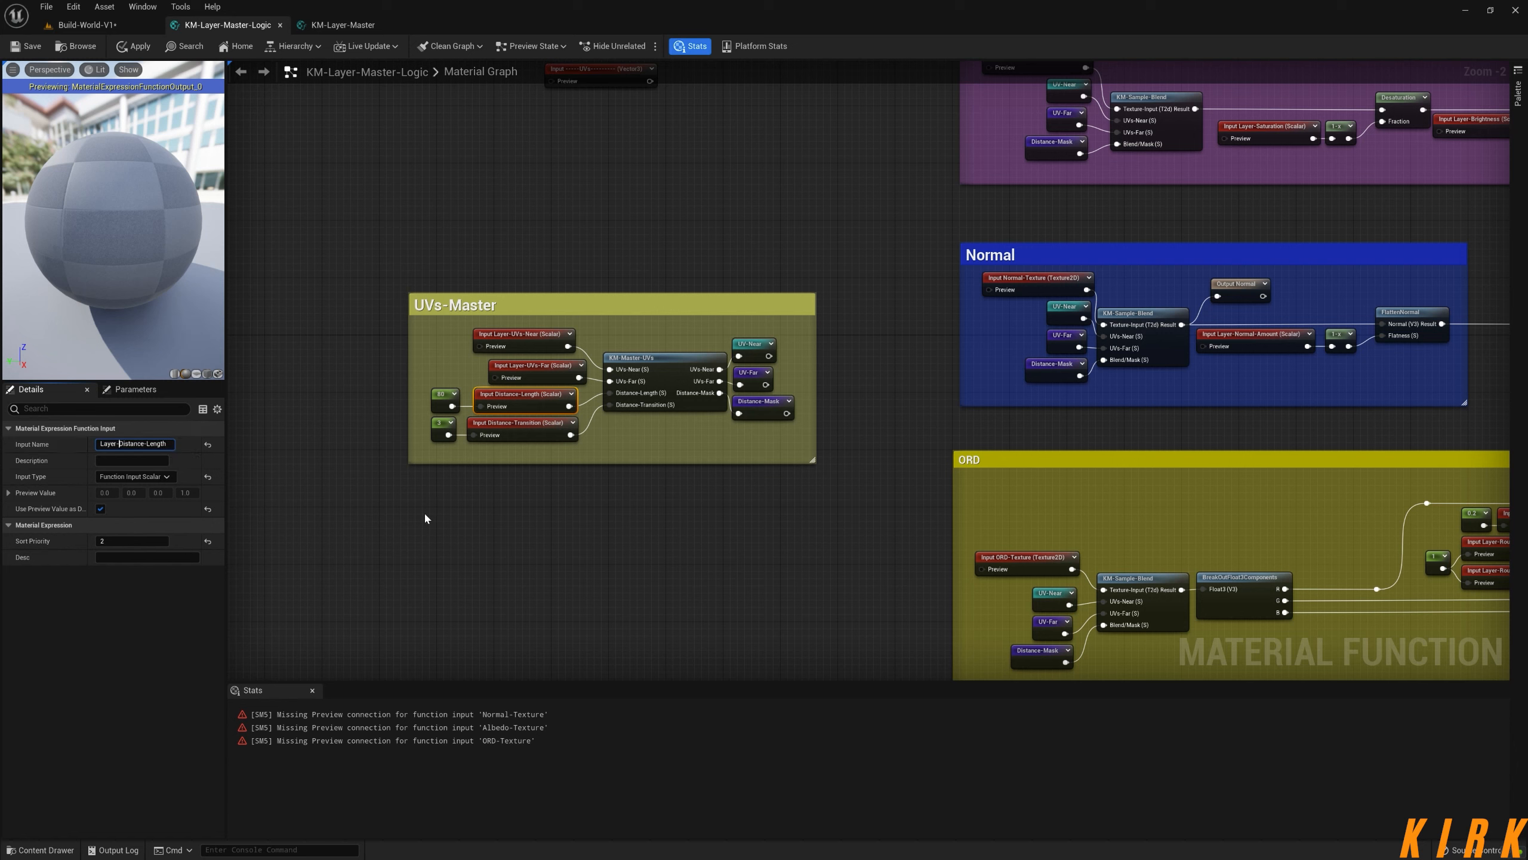
click(519, 424)
click(120, 443)
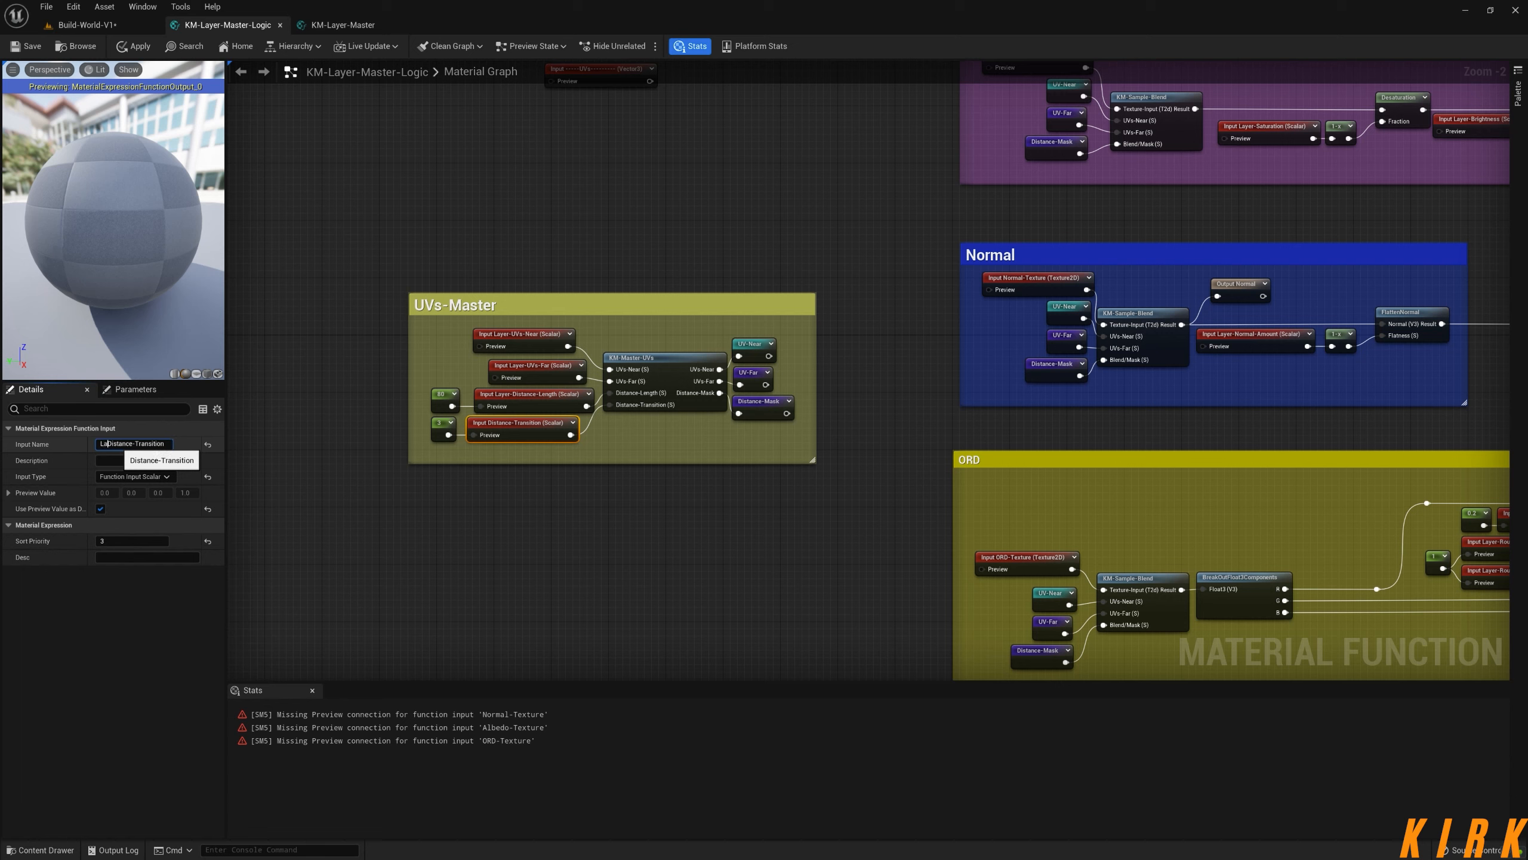
text(Layer-)
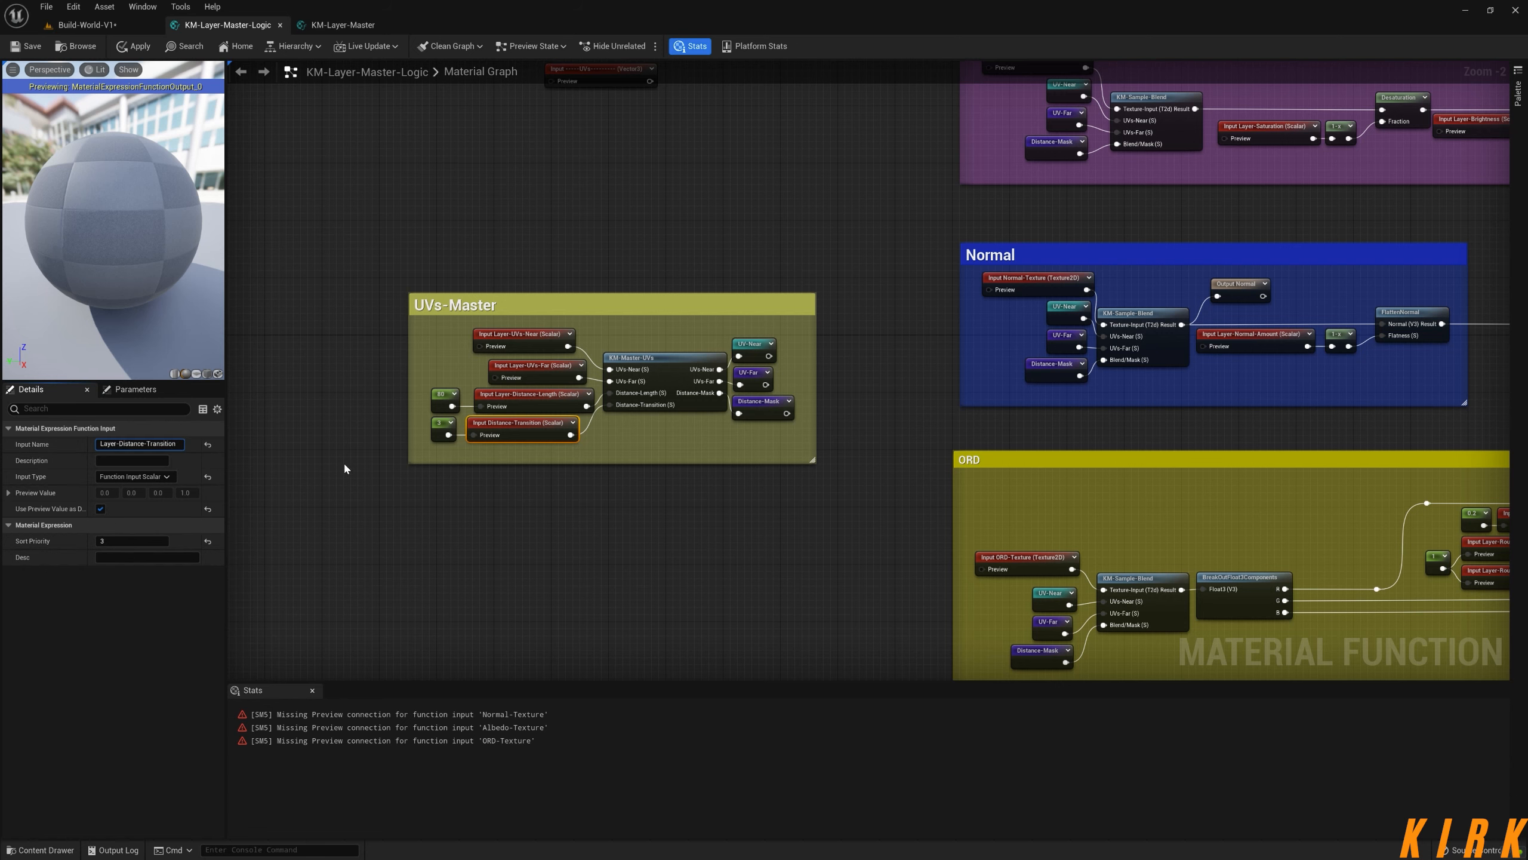
click(511, 562)
- Rename the texture input in the Albedo group to "Layer-Albedo-Texture"
right_drag(689, 471, 464, 460)
right_drag(639, 464, 301, 347)
right_drag(650, 320, 731, 580)
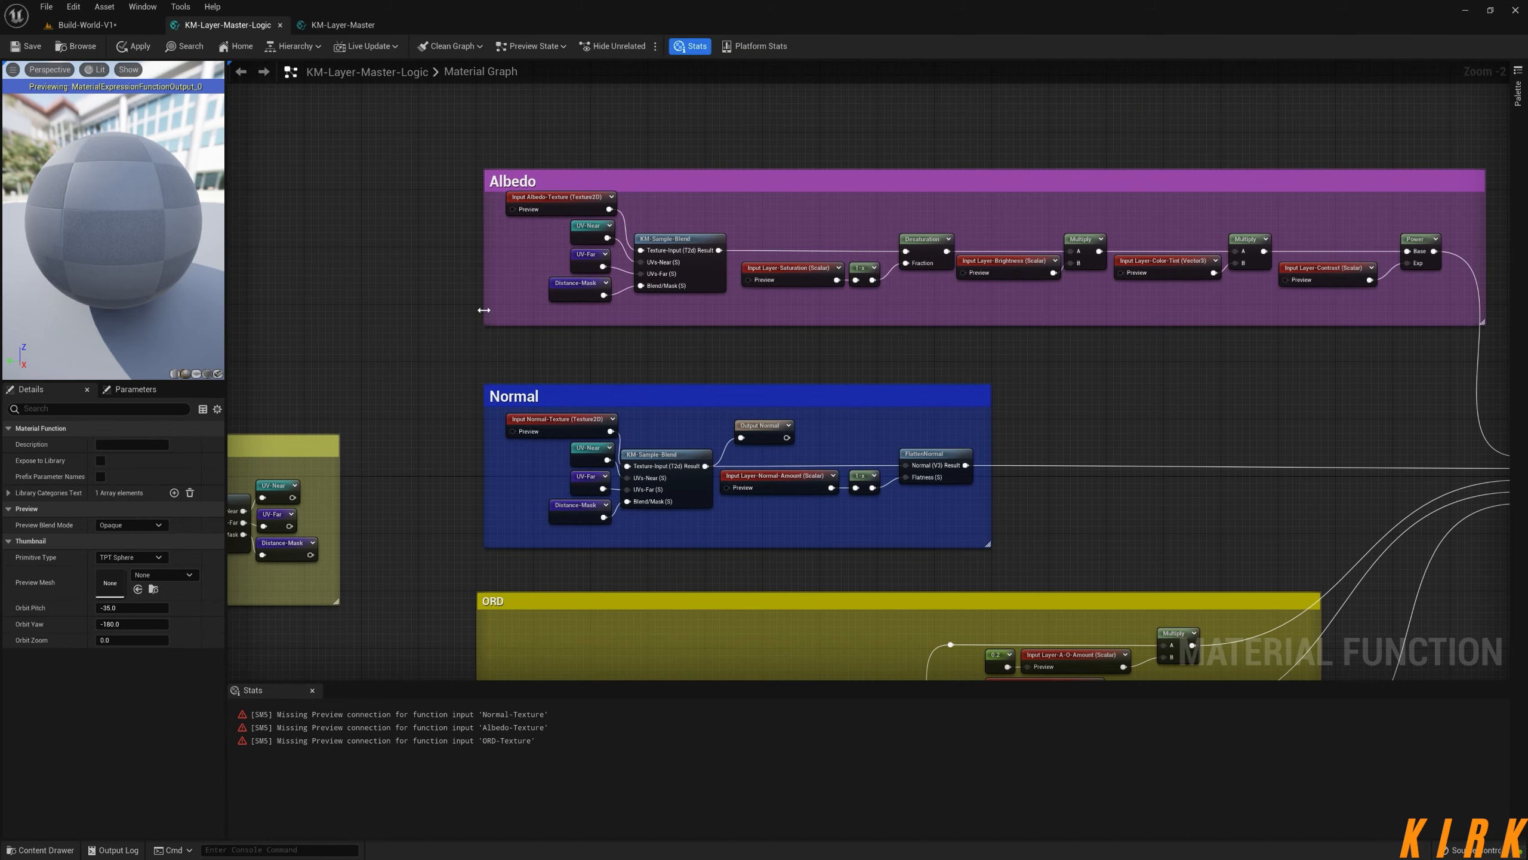
click(559, 202)
click(133, 444)
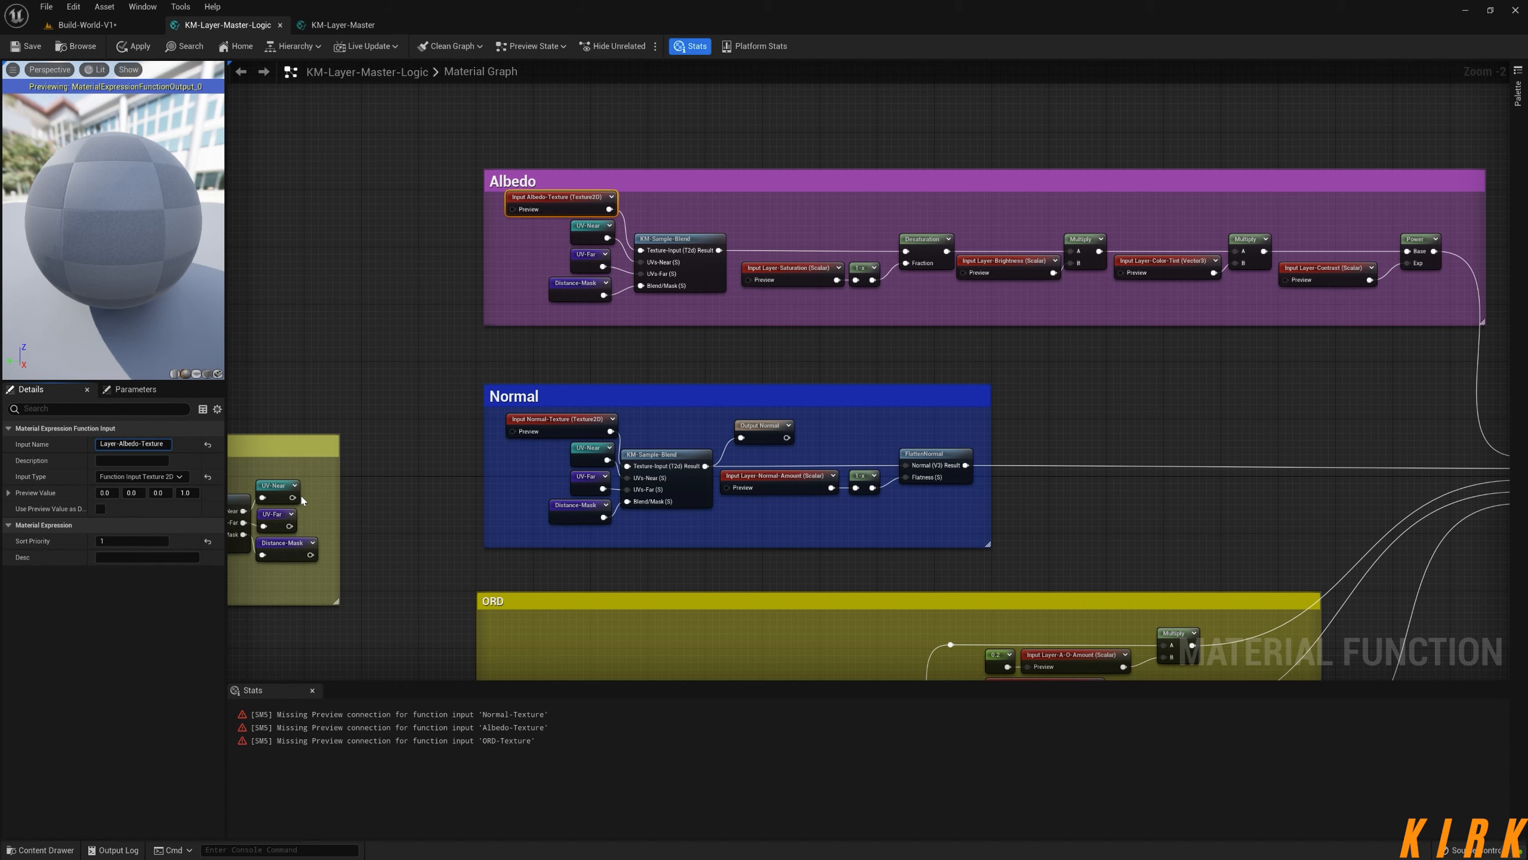
- Rename the texture input in the Normal group to "Layer-Normal-Texture" and nudge the node slightly outward from the KM-Sample-Blend node
click(578, 429)
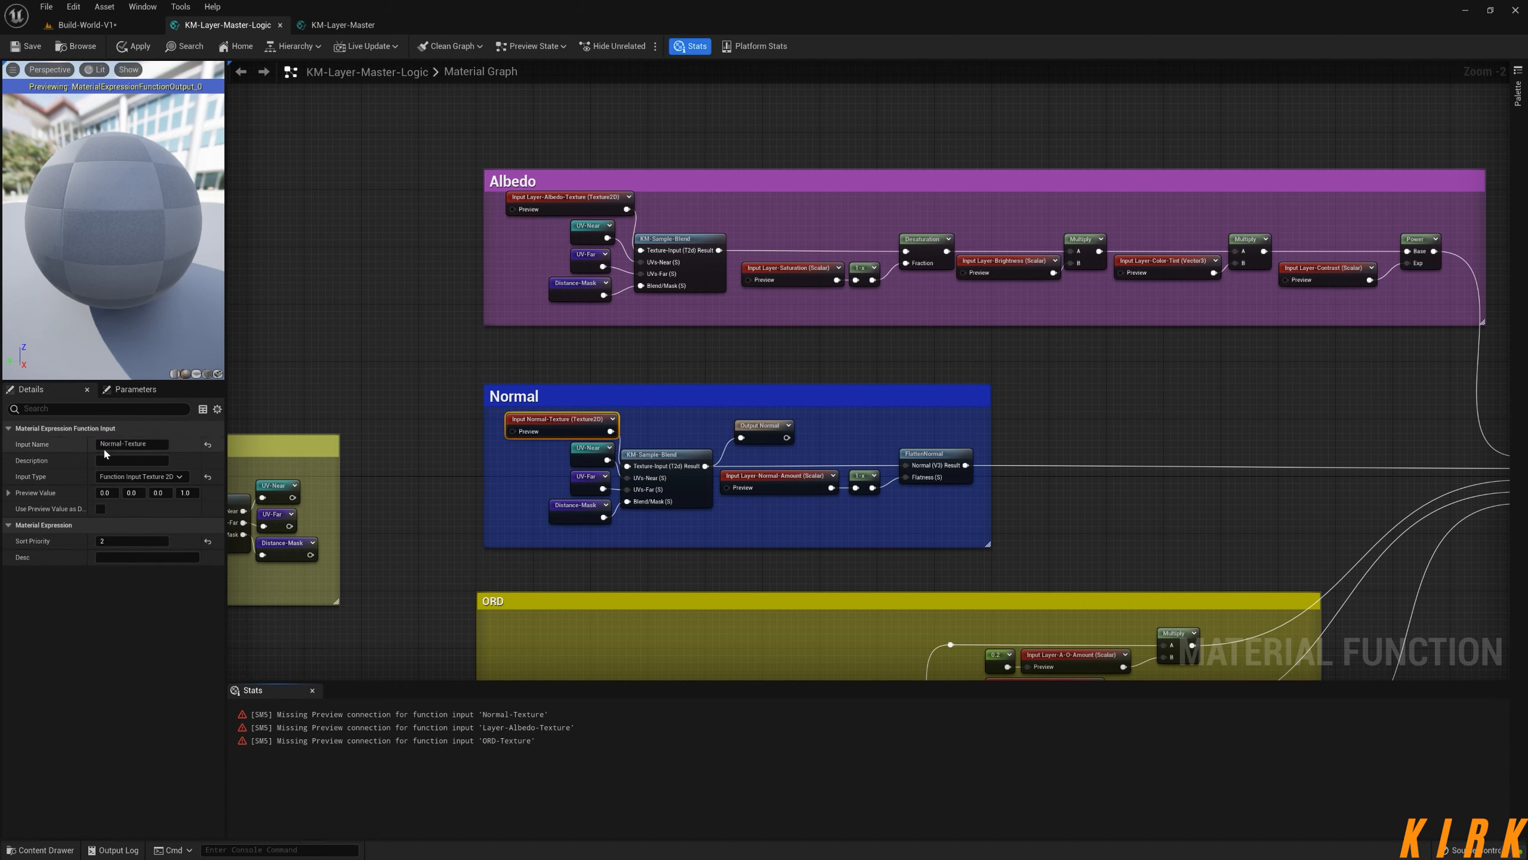
text(Layer)
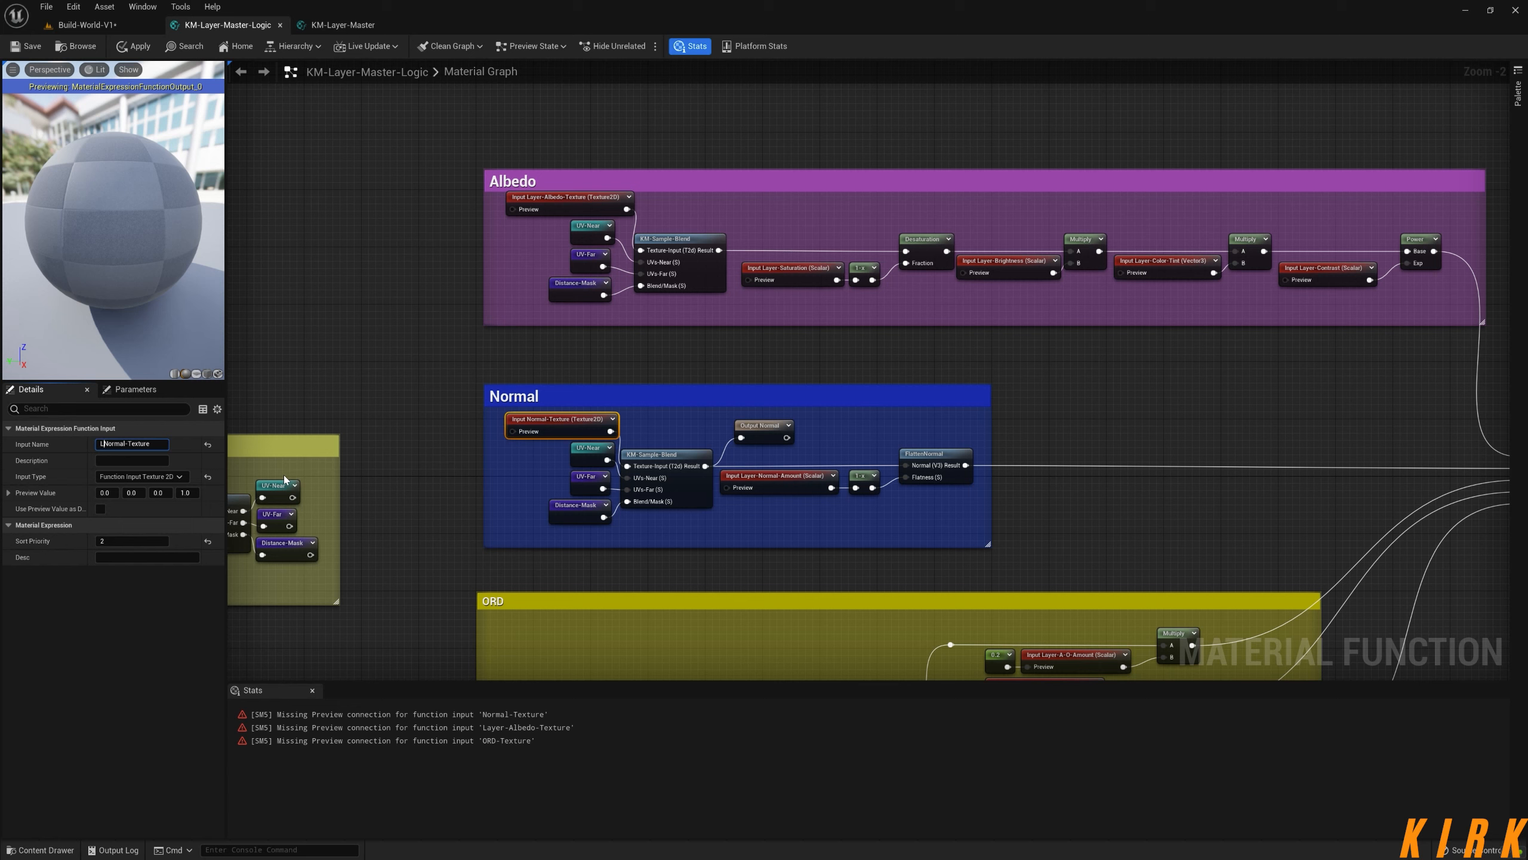
text(-)
click(446, 430)
mouse_move(589, 420)
mouse_down()
mouse_move(568, 424)
mouse_move(583, 418)
mouse_up()
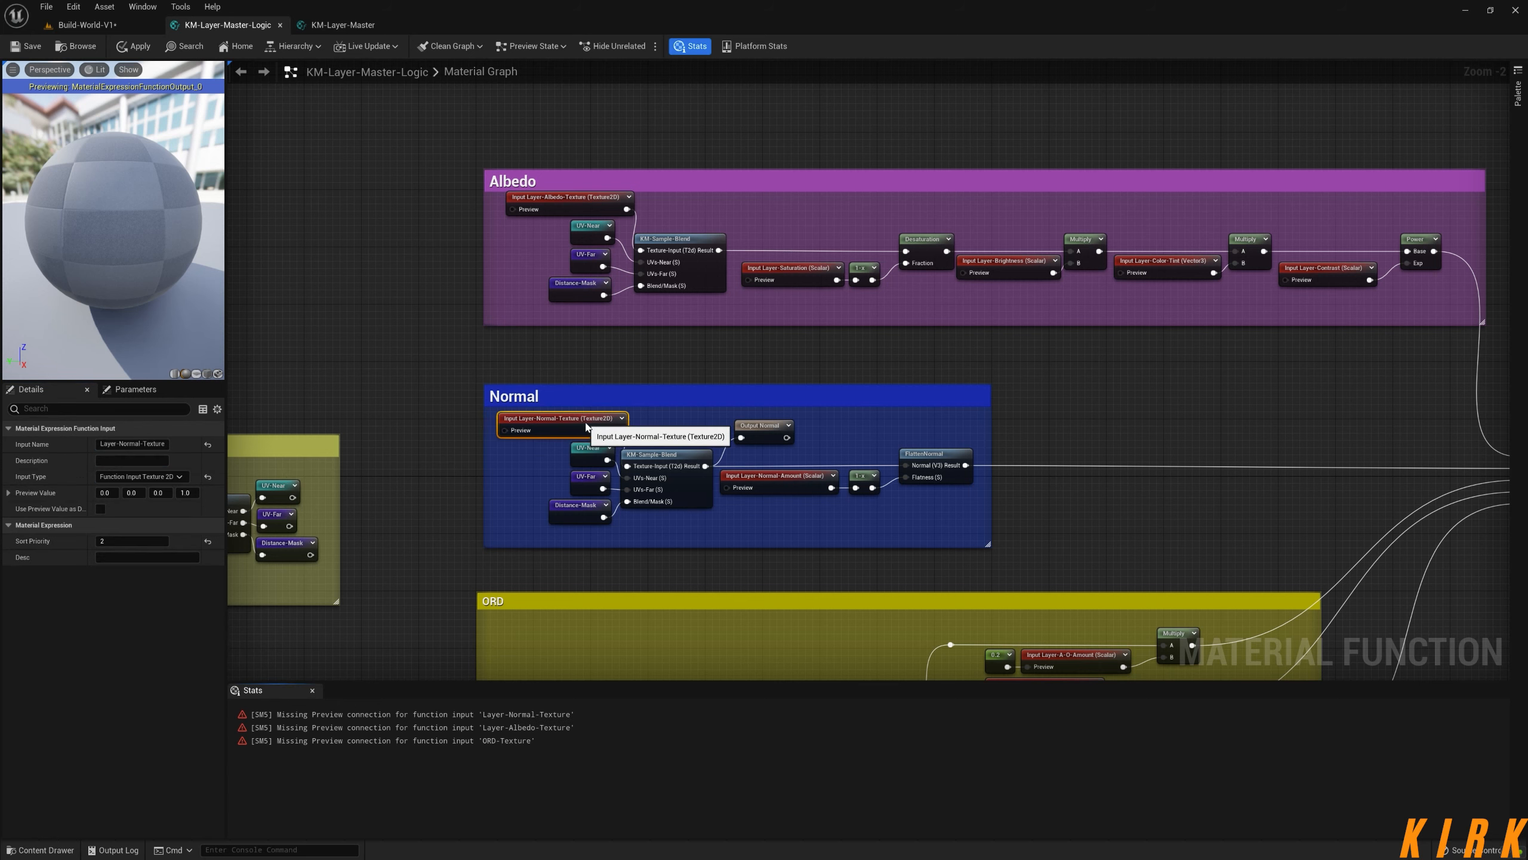
click(490, 506)
- Rename the texture input in the ORD group to "Layer-ORD-Texture"
right_drag(455, 590, 454, 429)
click(553, 541)
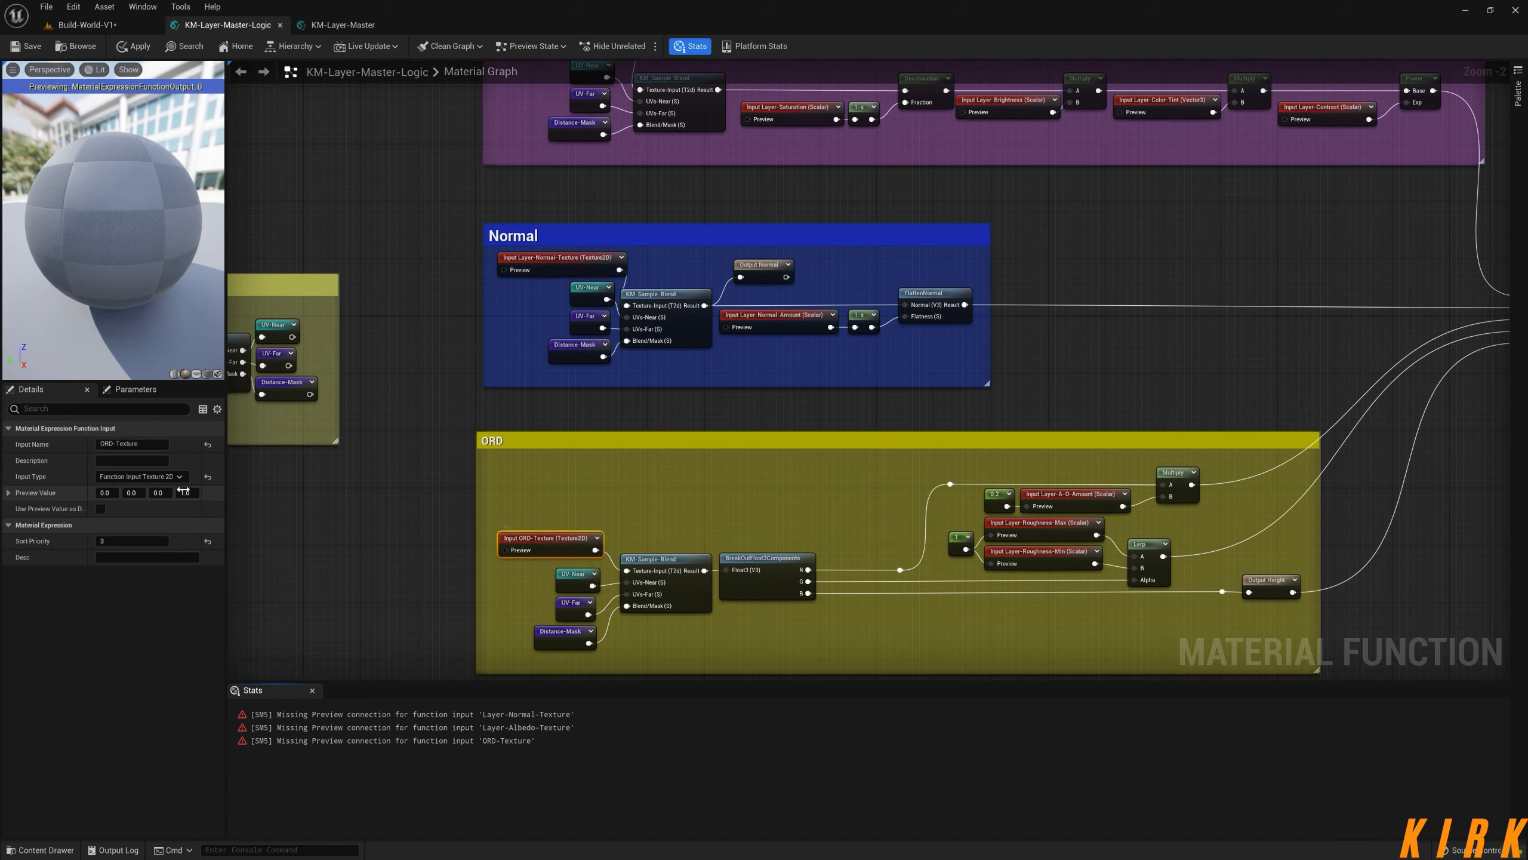
click(150, 444)
key(Home)
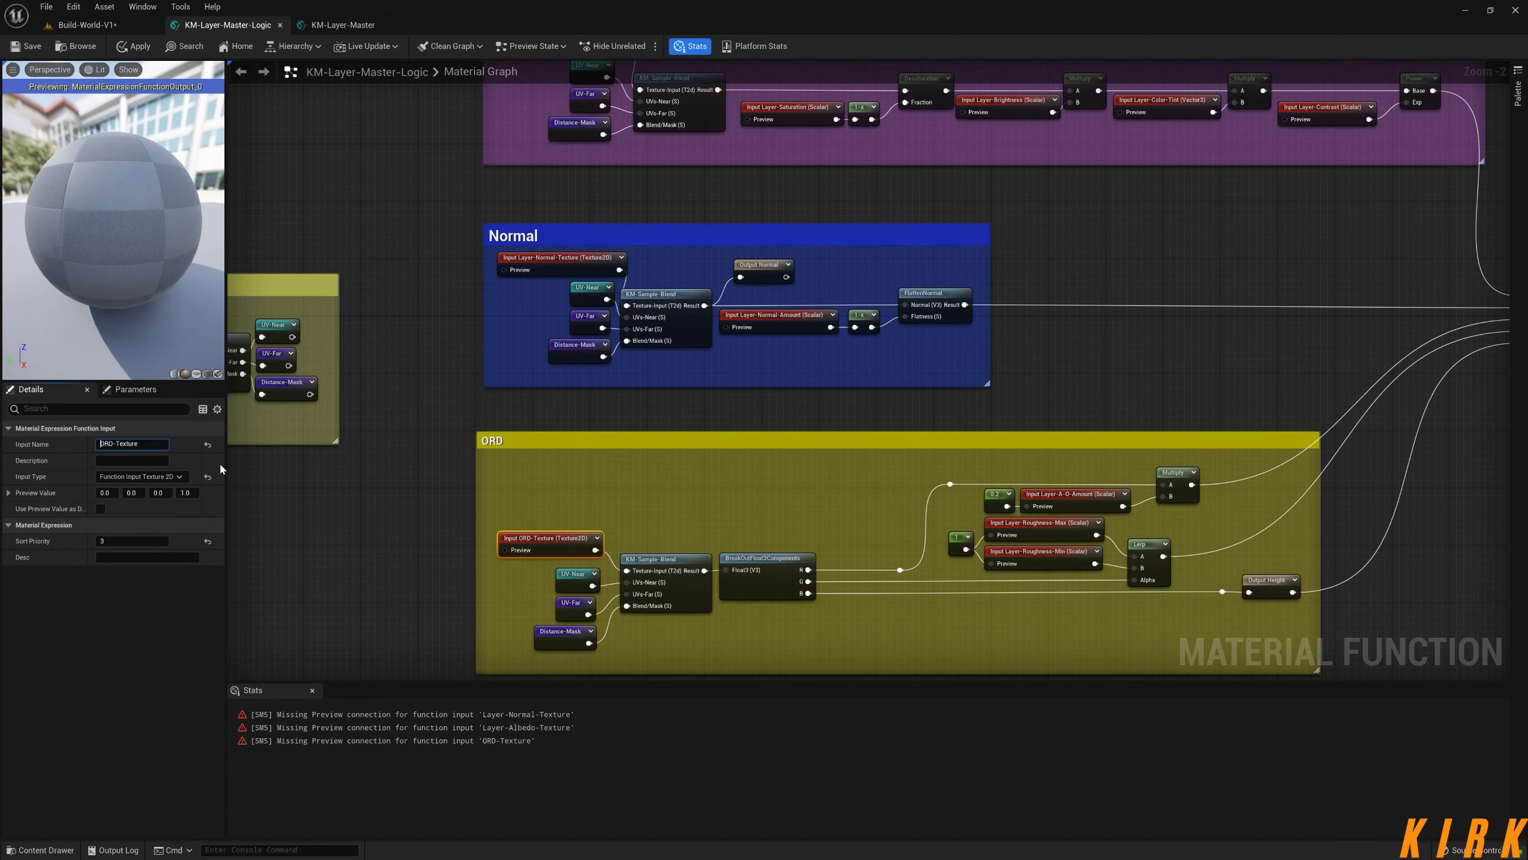
text(Layer-)
click(464, 469)
- Review the sort priorities of the Layer-Albedo-Texture, Layer-Normal-Texture and Layer-ORD-Texture inputs
right_drag(855, 601, 686, 475)
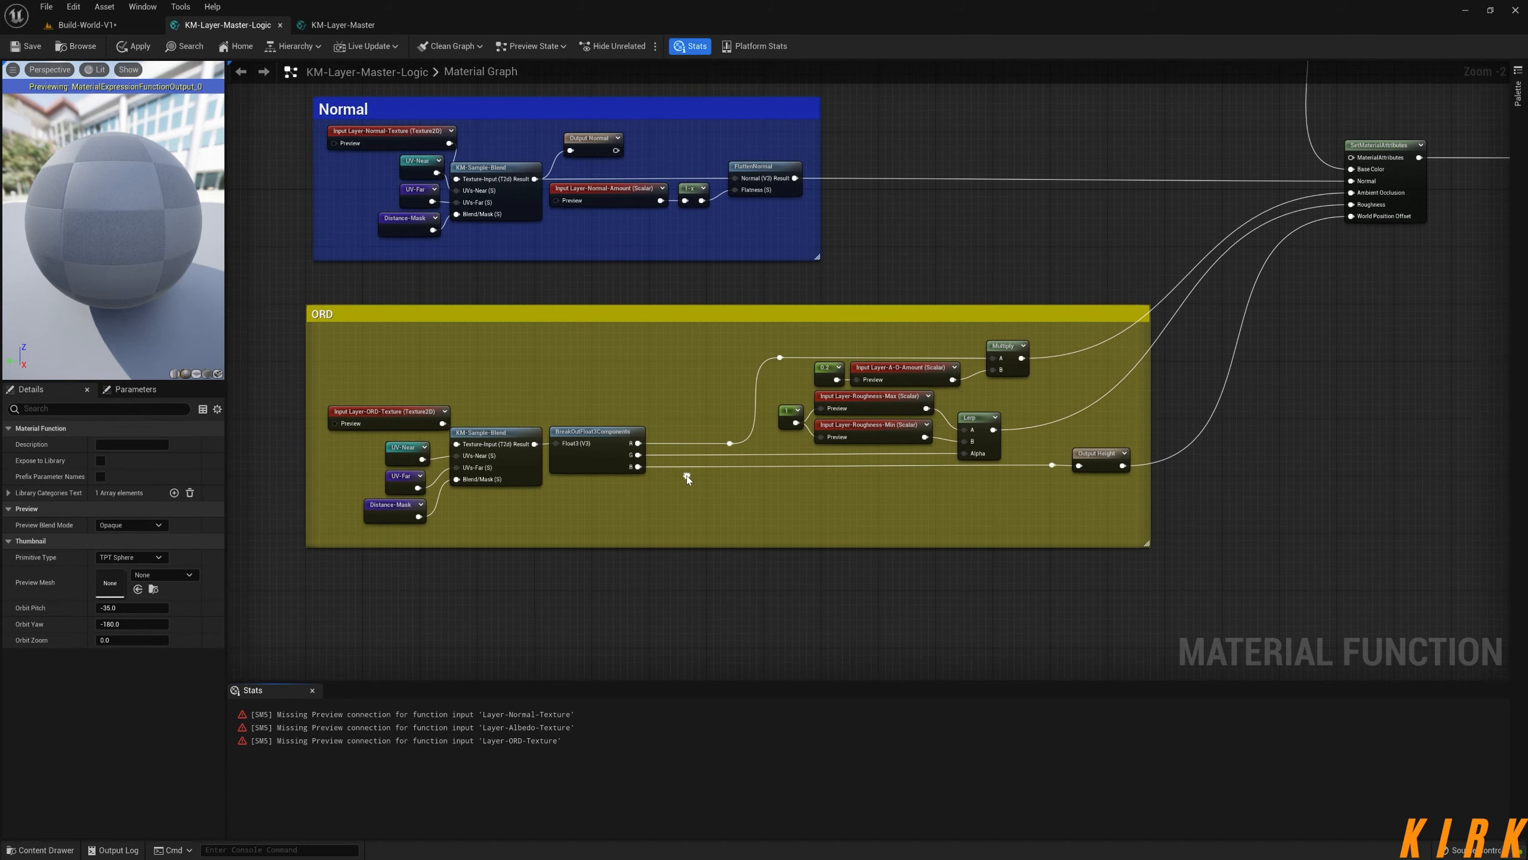
right_drag(586, 373, 659, 584)
right_drag(564, 369, 592, 533)
right_drag(452, 427, 822, 419)
right_drag(652, 417, 581, 312)
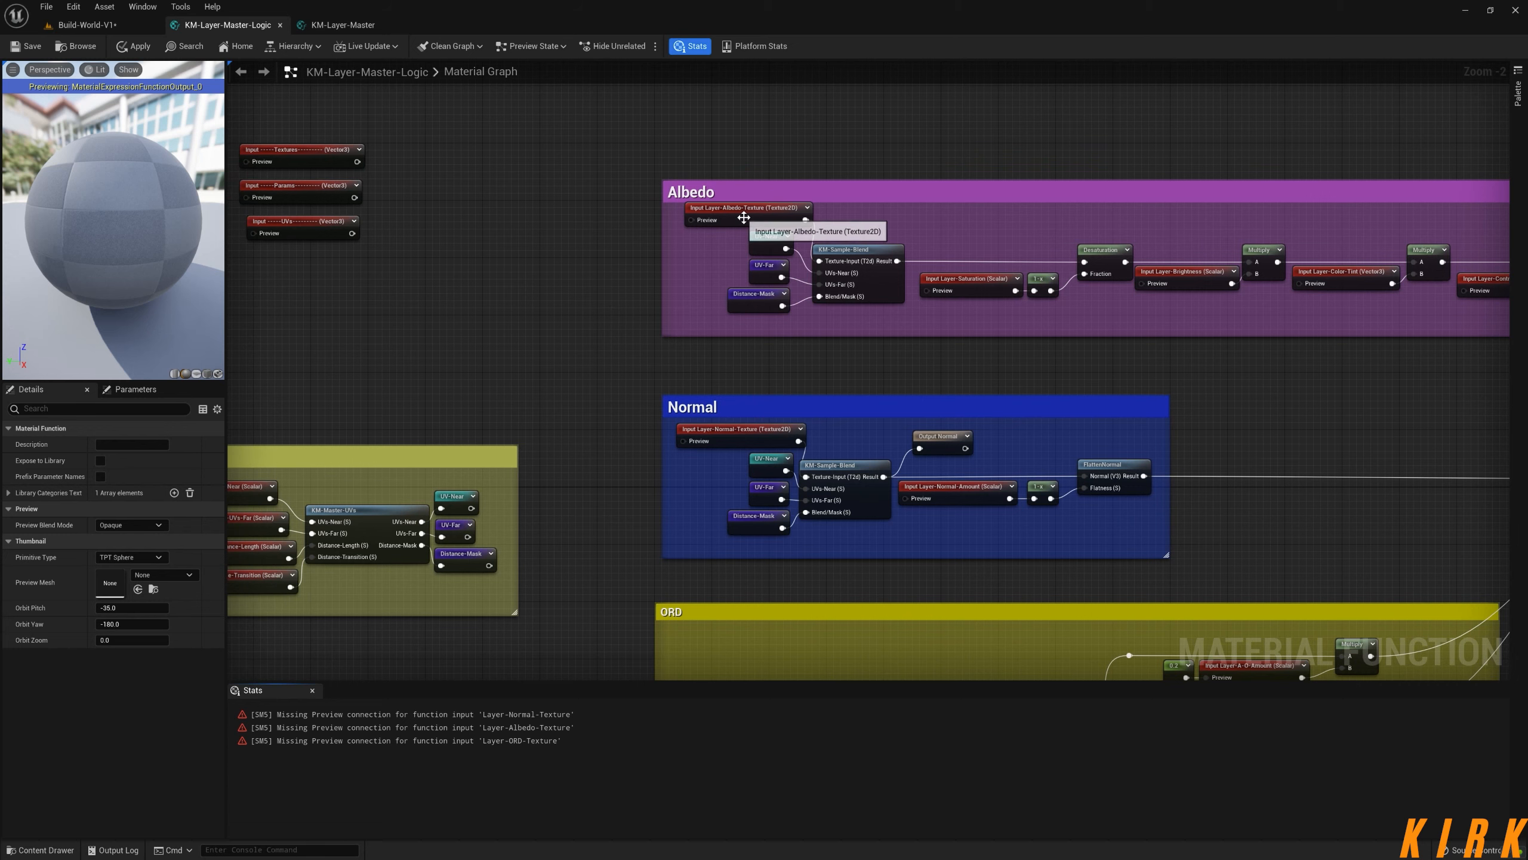
click(746, 213)
click(741, 432)
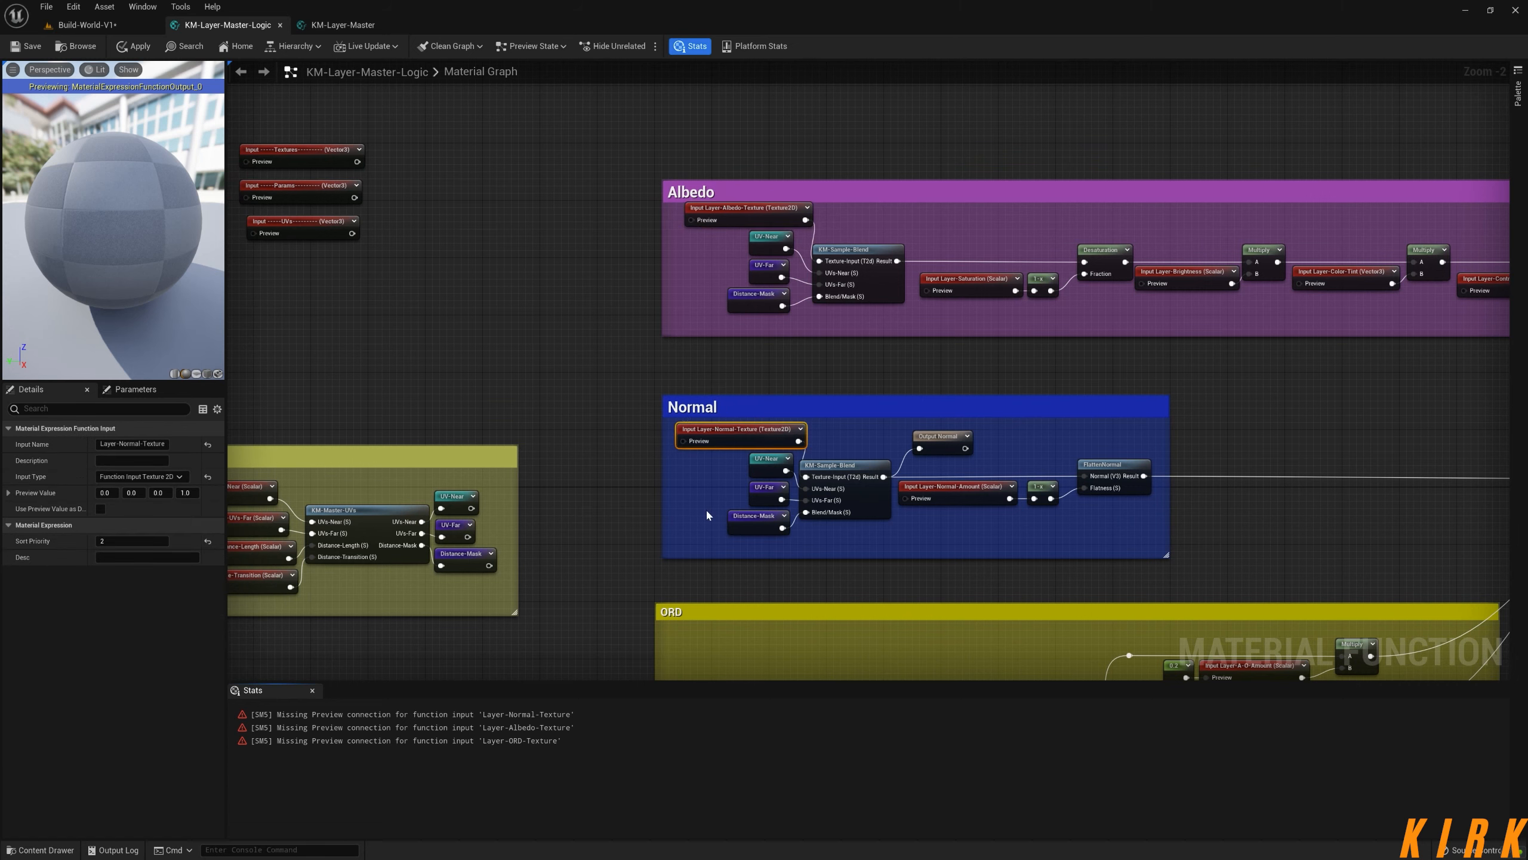
right_drag(741, 433, 479, 368)
click(723, 540)
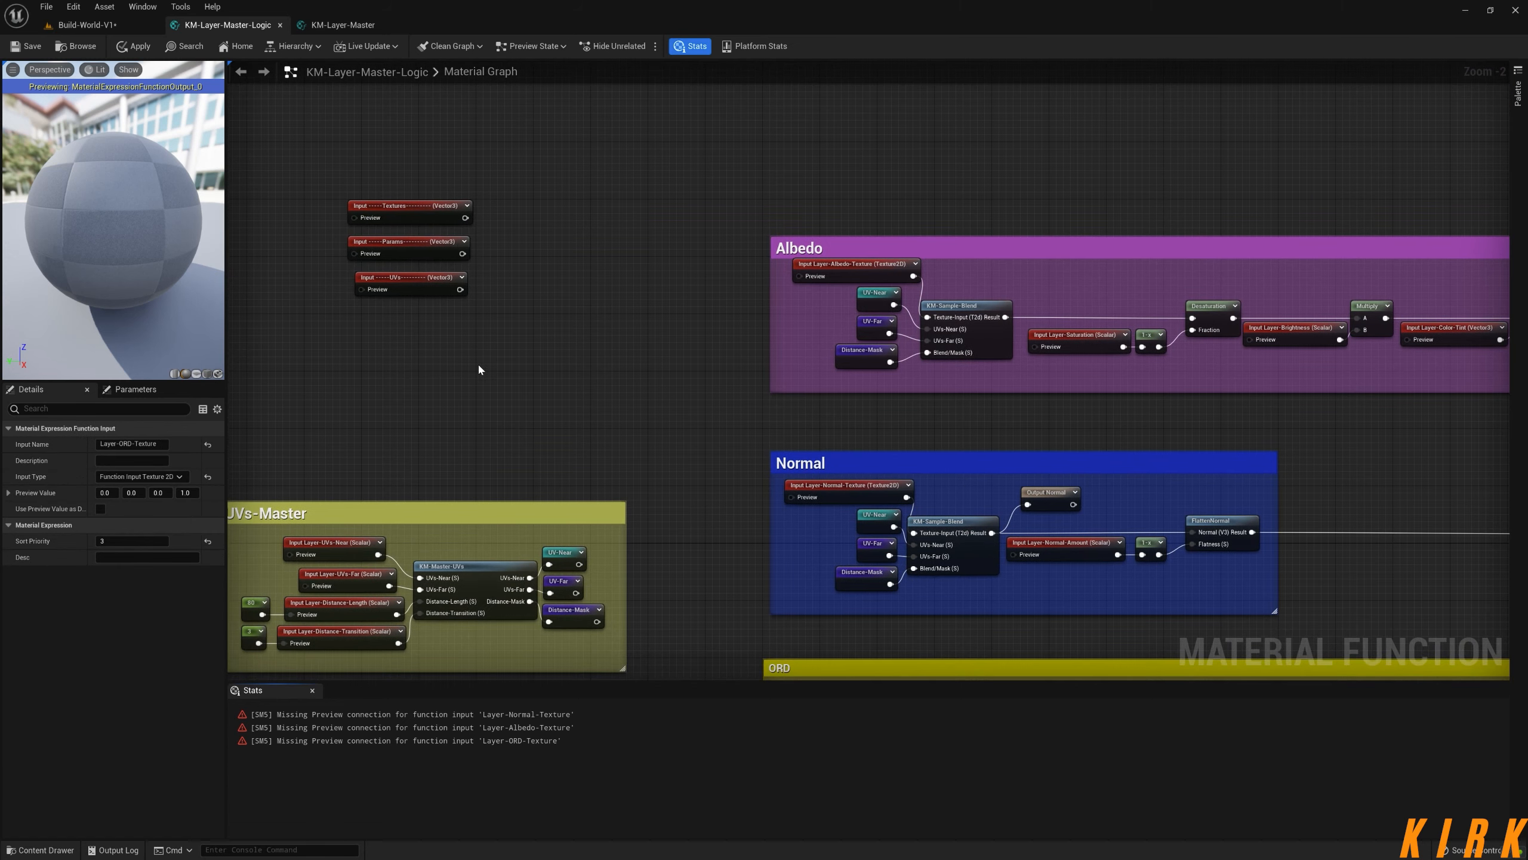
- Set the sort priority of the Params separator input to 100
click(427, 254)
right_drag(692, 339, 554, 308)
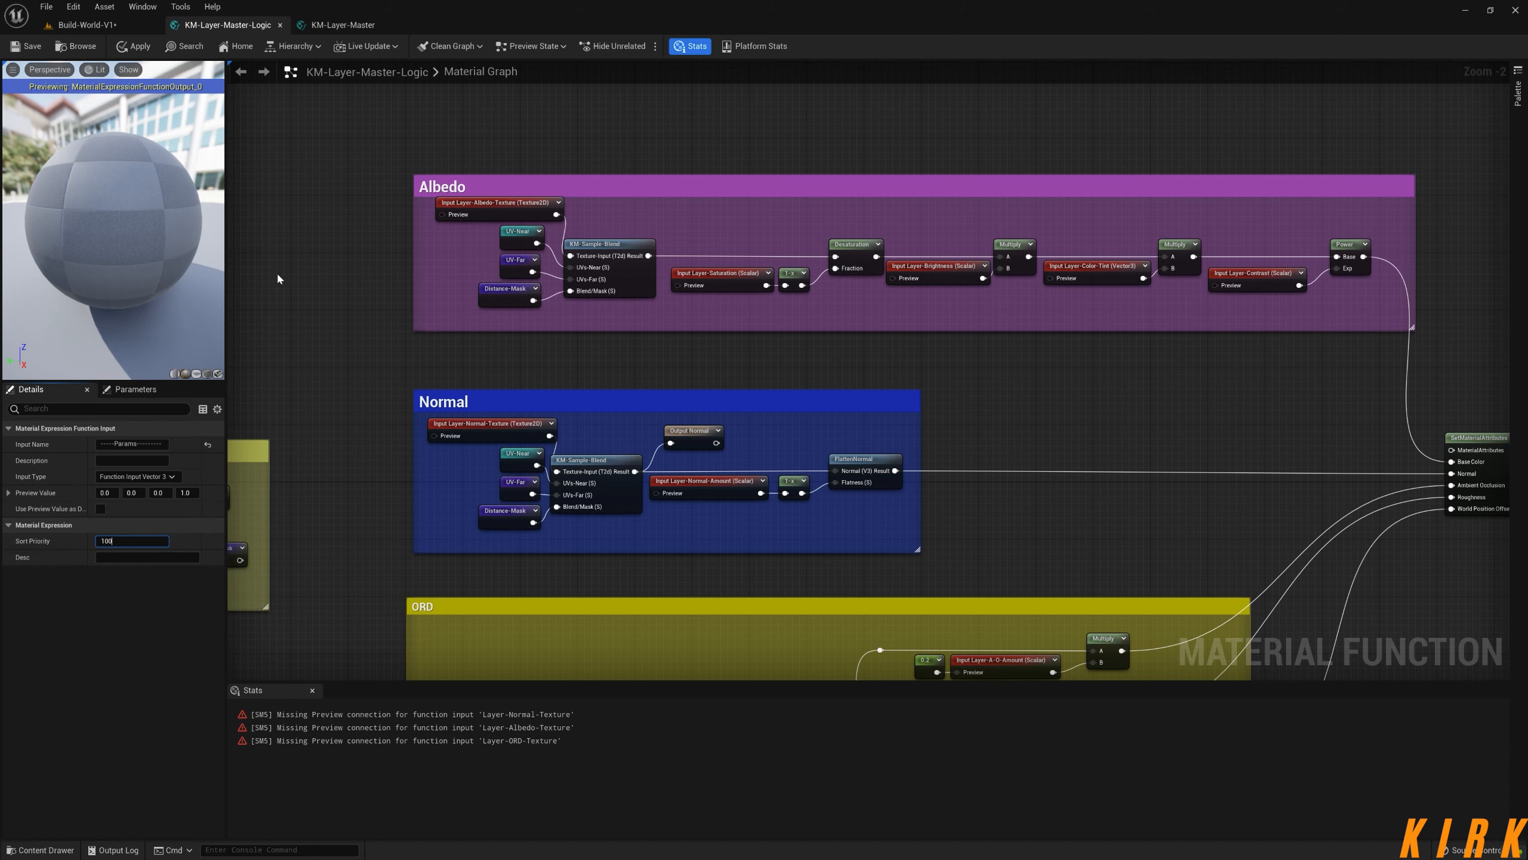
click(335, 339)
- Number the Layer-Saturation input's sort priority directly after the Params separator and set the Layer-Brightness input's to 102
right_drag(335, 338, 617, 413)
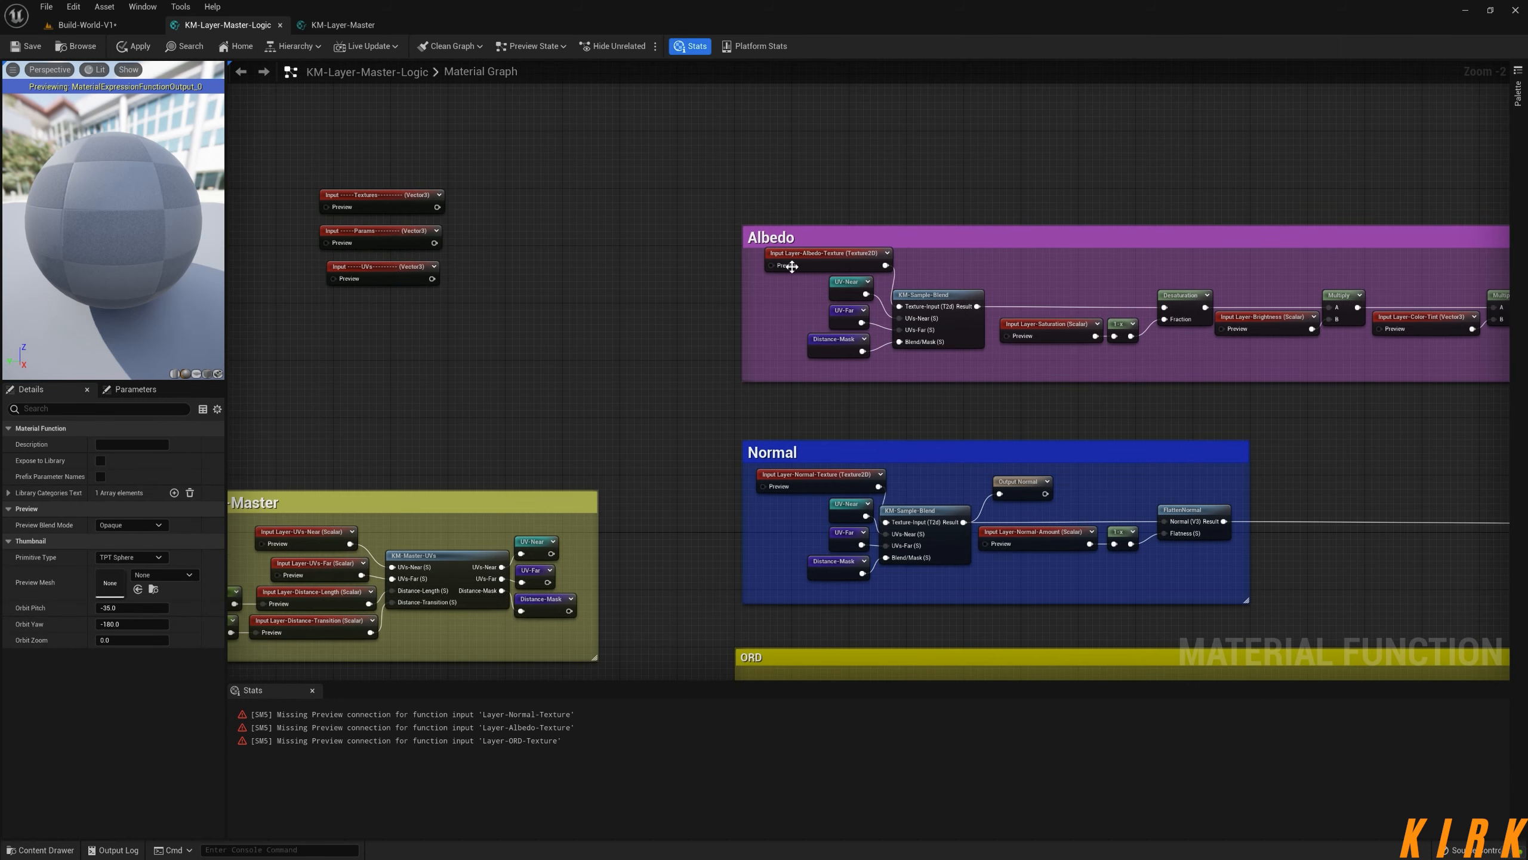
click(1094, 335)
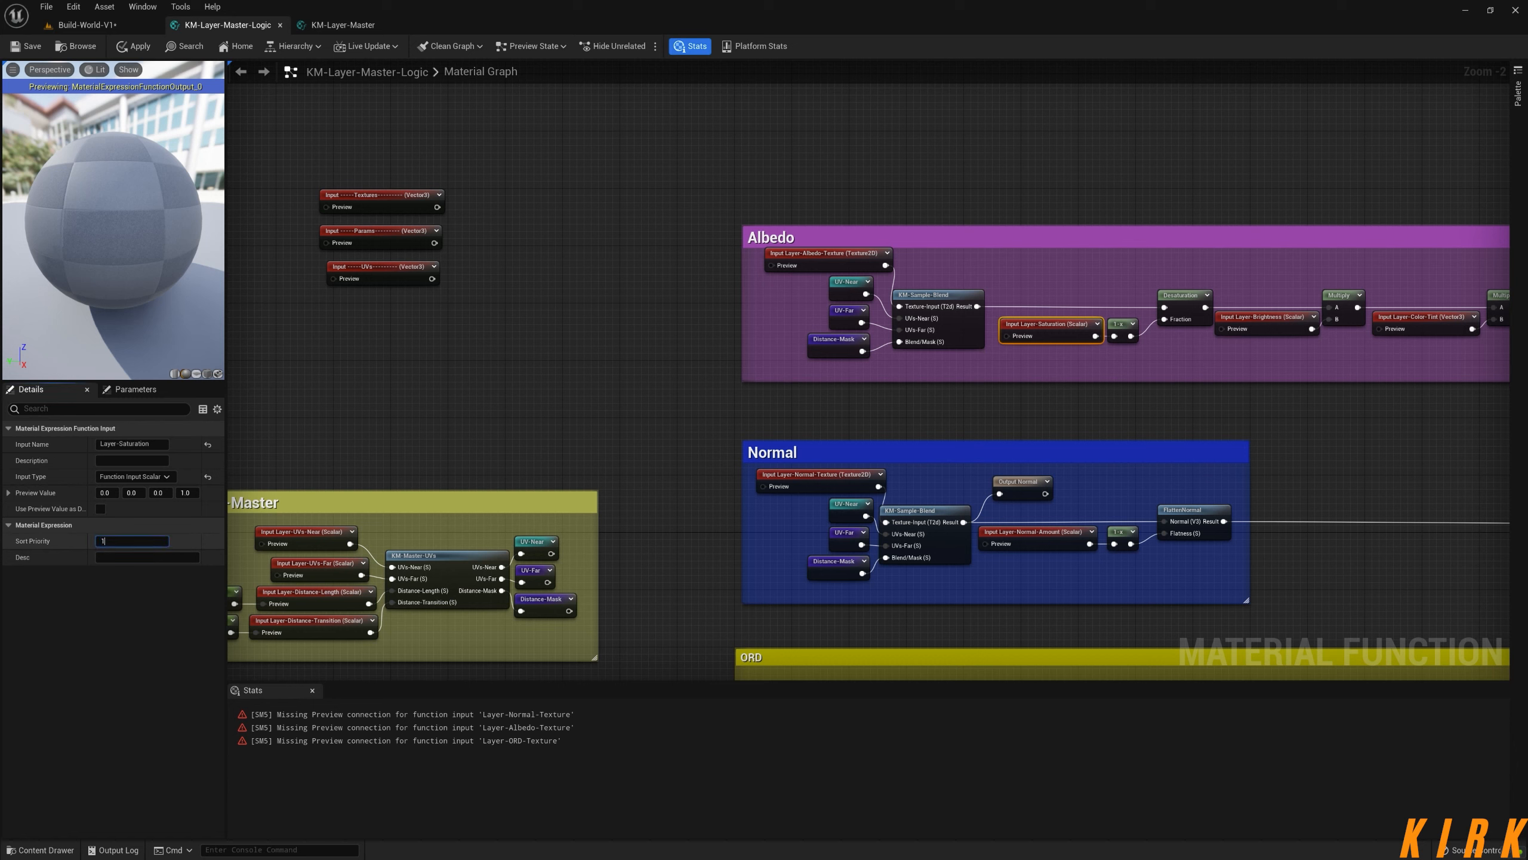
click(1264, 322)
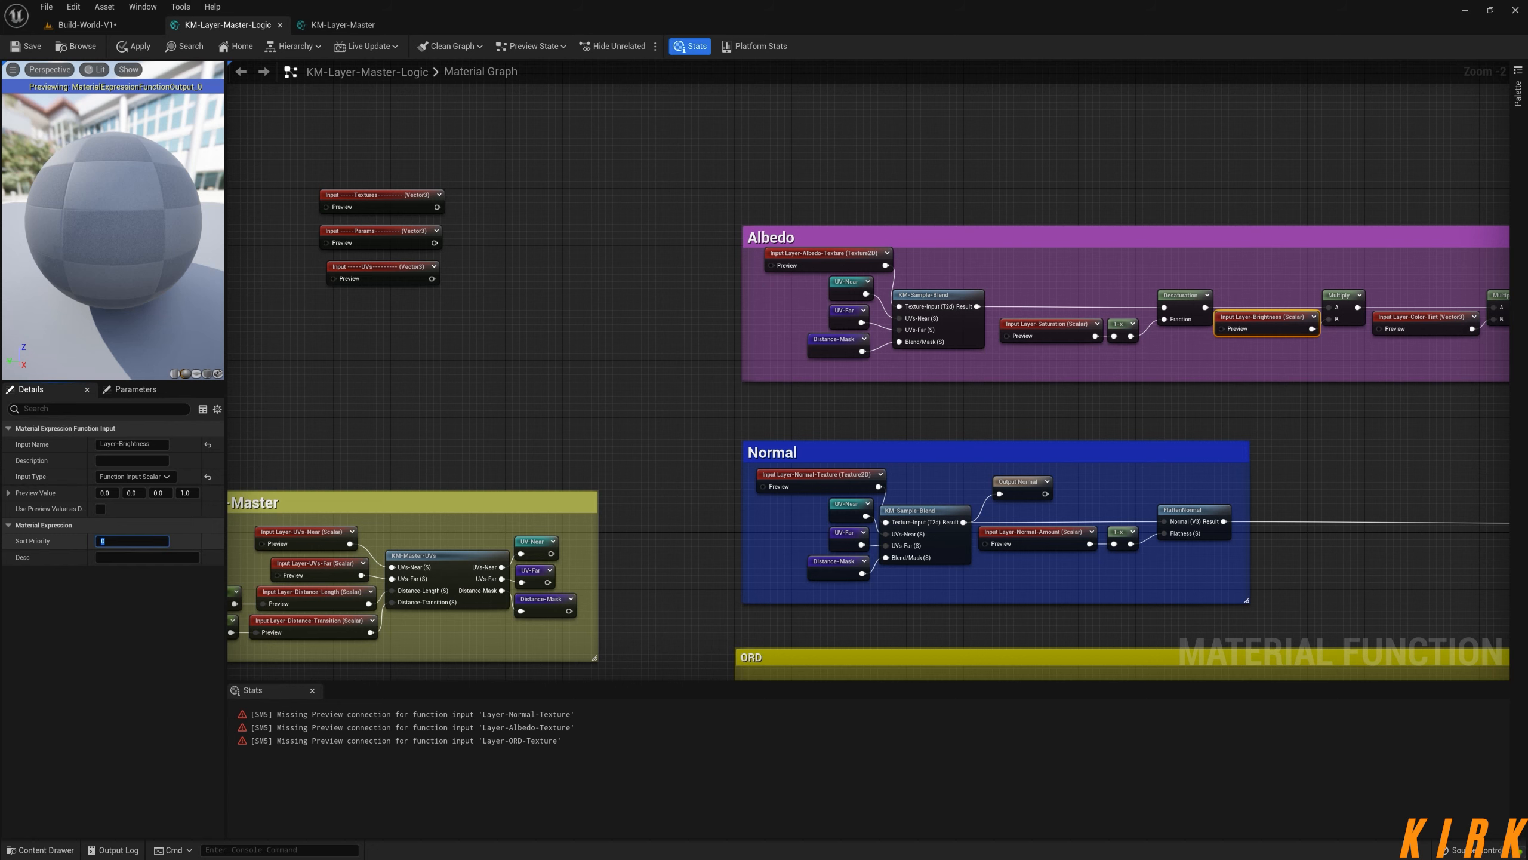
- Continue the sort priority numbering on the Layer-Color-Tint and Layer-Contrast inputs in the Albedo group
right_drag(1433, 319, 1170, 301)
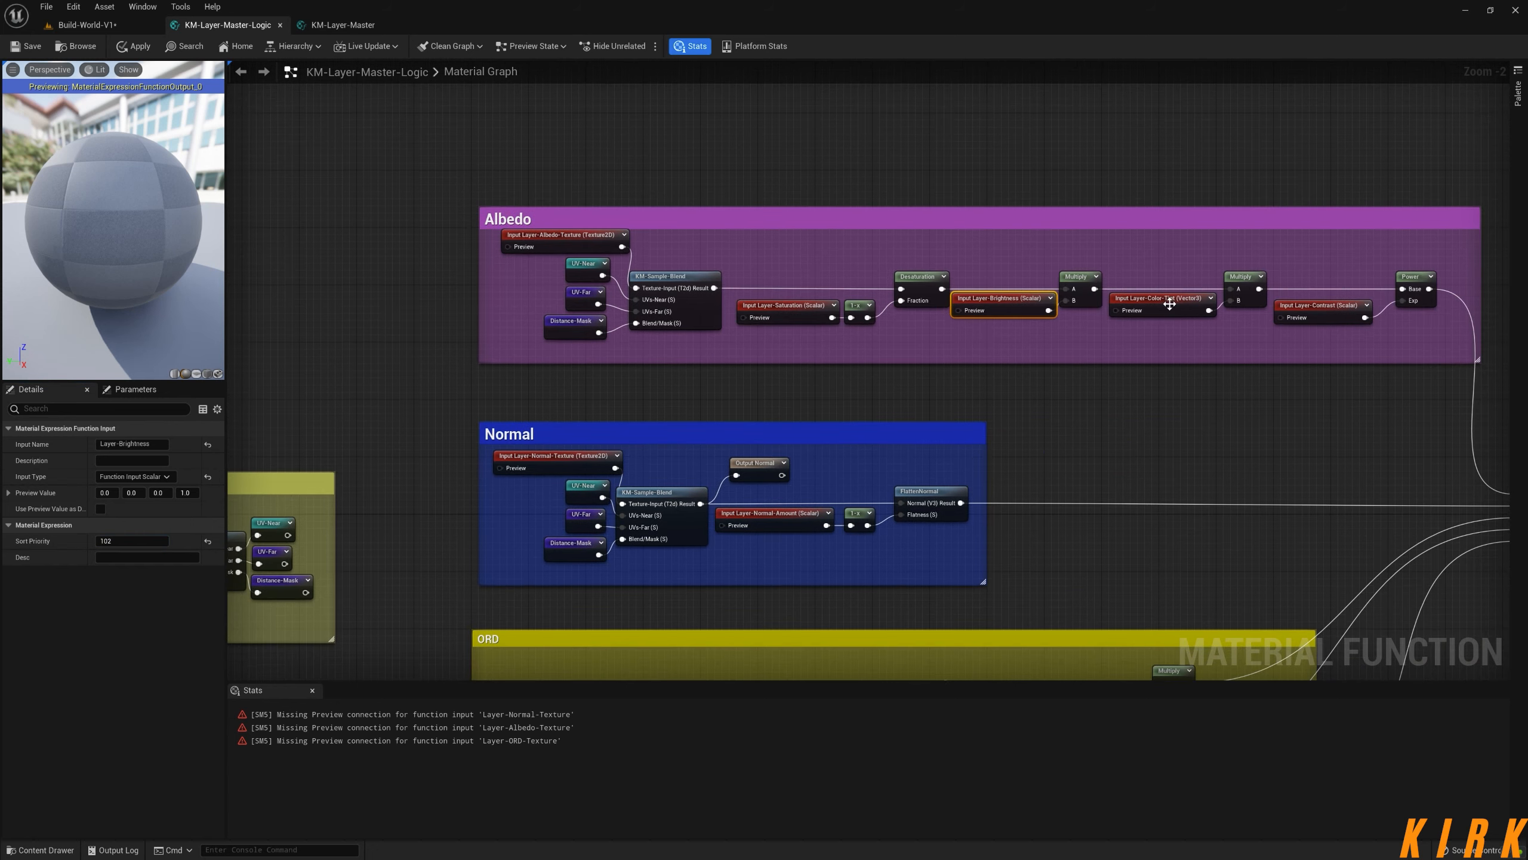
click(1170, 300)
click(131, 541)
click(1320, 310)
click(131, 541)
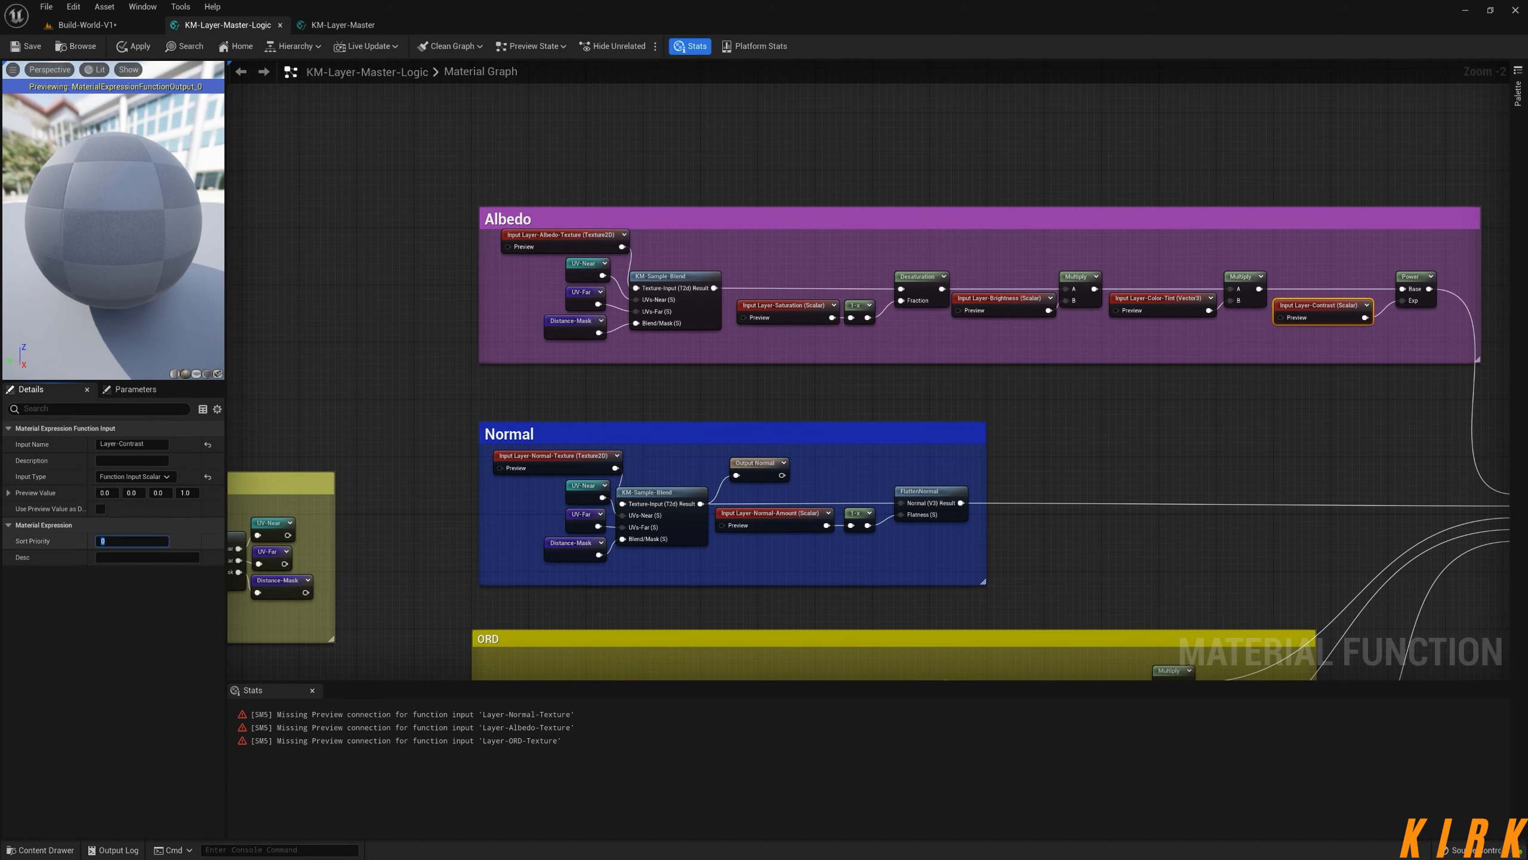
click(949, 585)
- Continue the sort priority numbering on the Layer-Normal-Amount input in the Normal group and the Layer-A-O-Amount input in the ORD group
right_drag(949, 585, 994, 480)
click(854, 416)
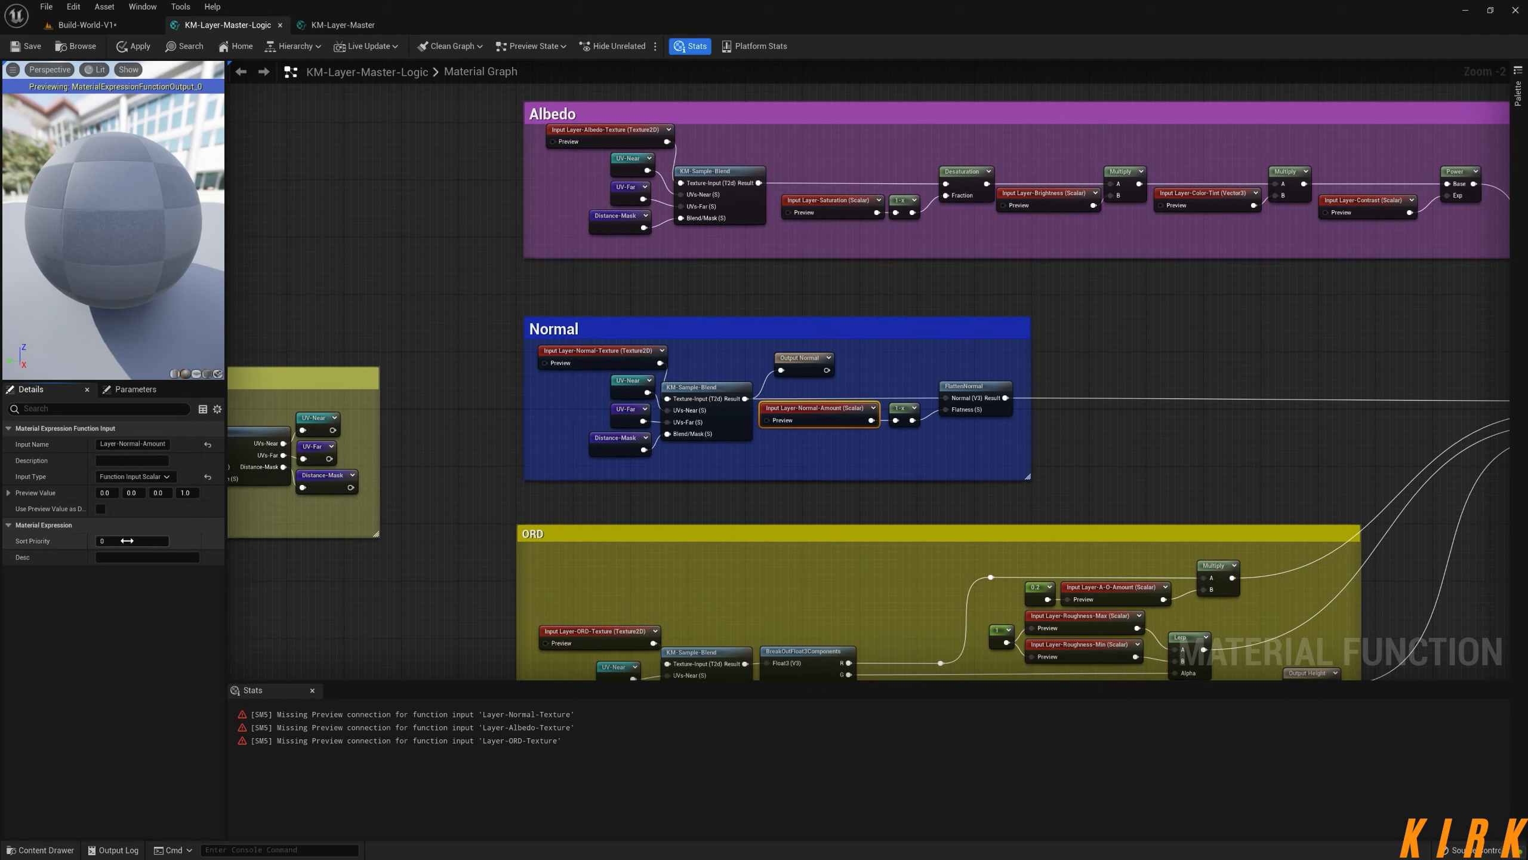
click(1132, 492)
right_drag(1132, 493, 1071, 255)
click(1057, 351)
click(132, 541)
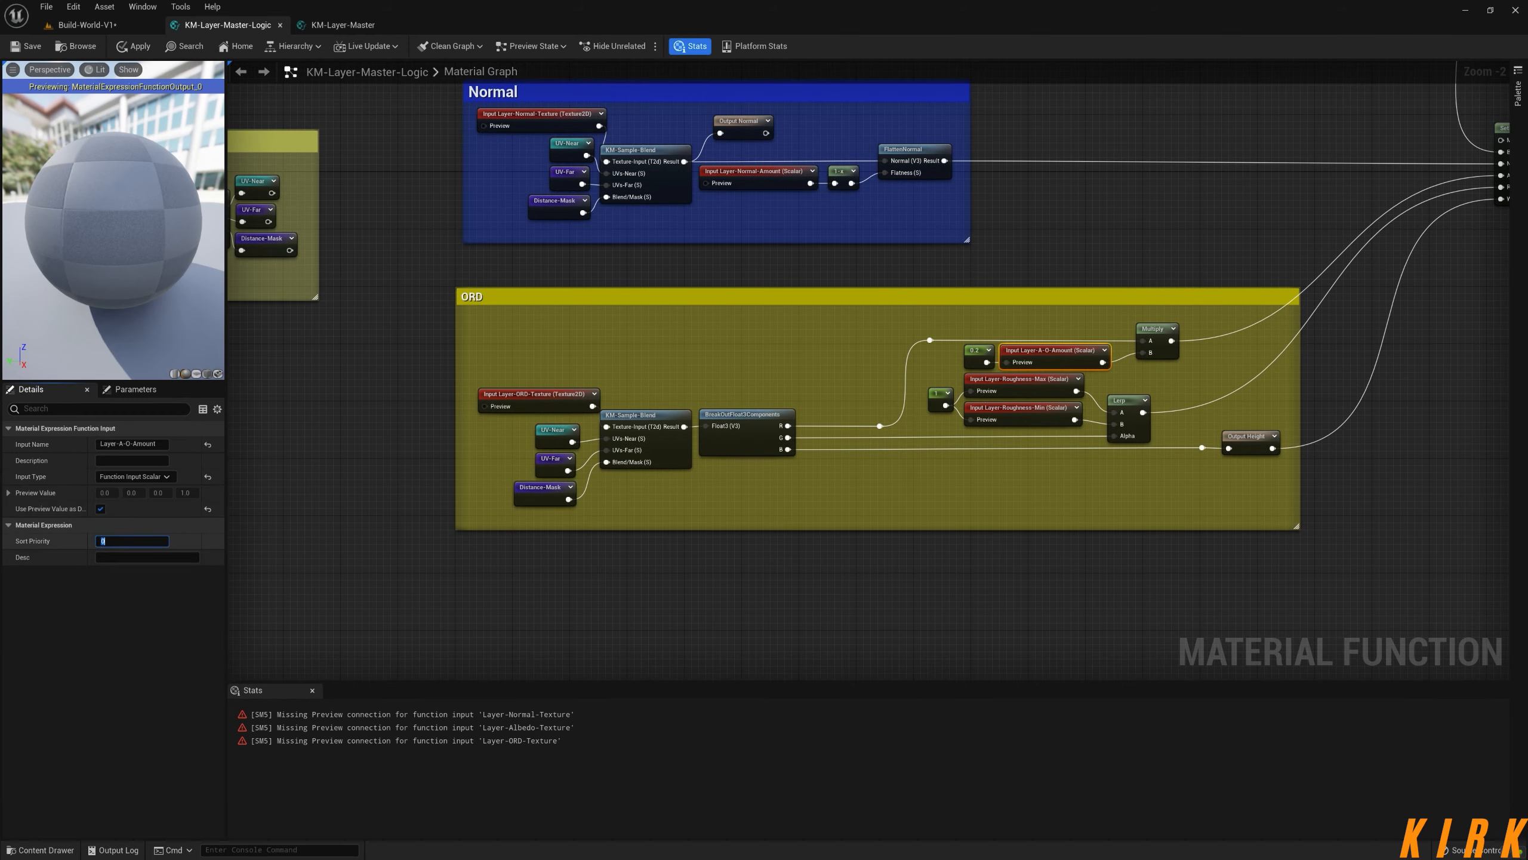
- Set the Layer-Roughness-Max input's sort priority to 107 and number the Layer-Roughness-Min input's directly after it
click(1022, 379)
click(131, 540)
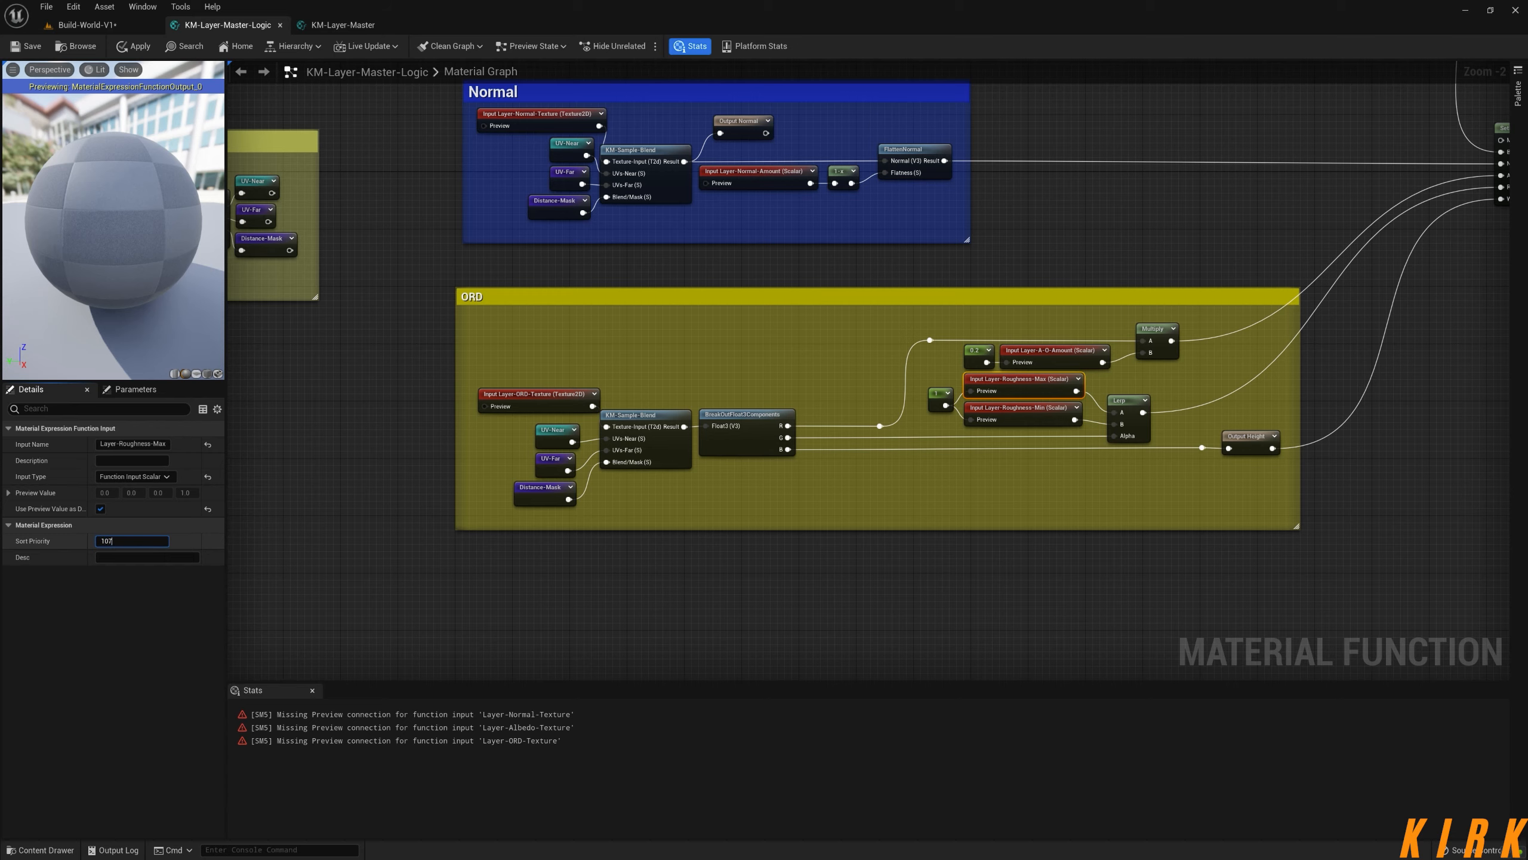
text(107)
click(1022, 407)
click(126, 541)
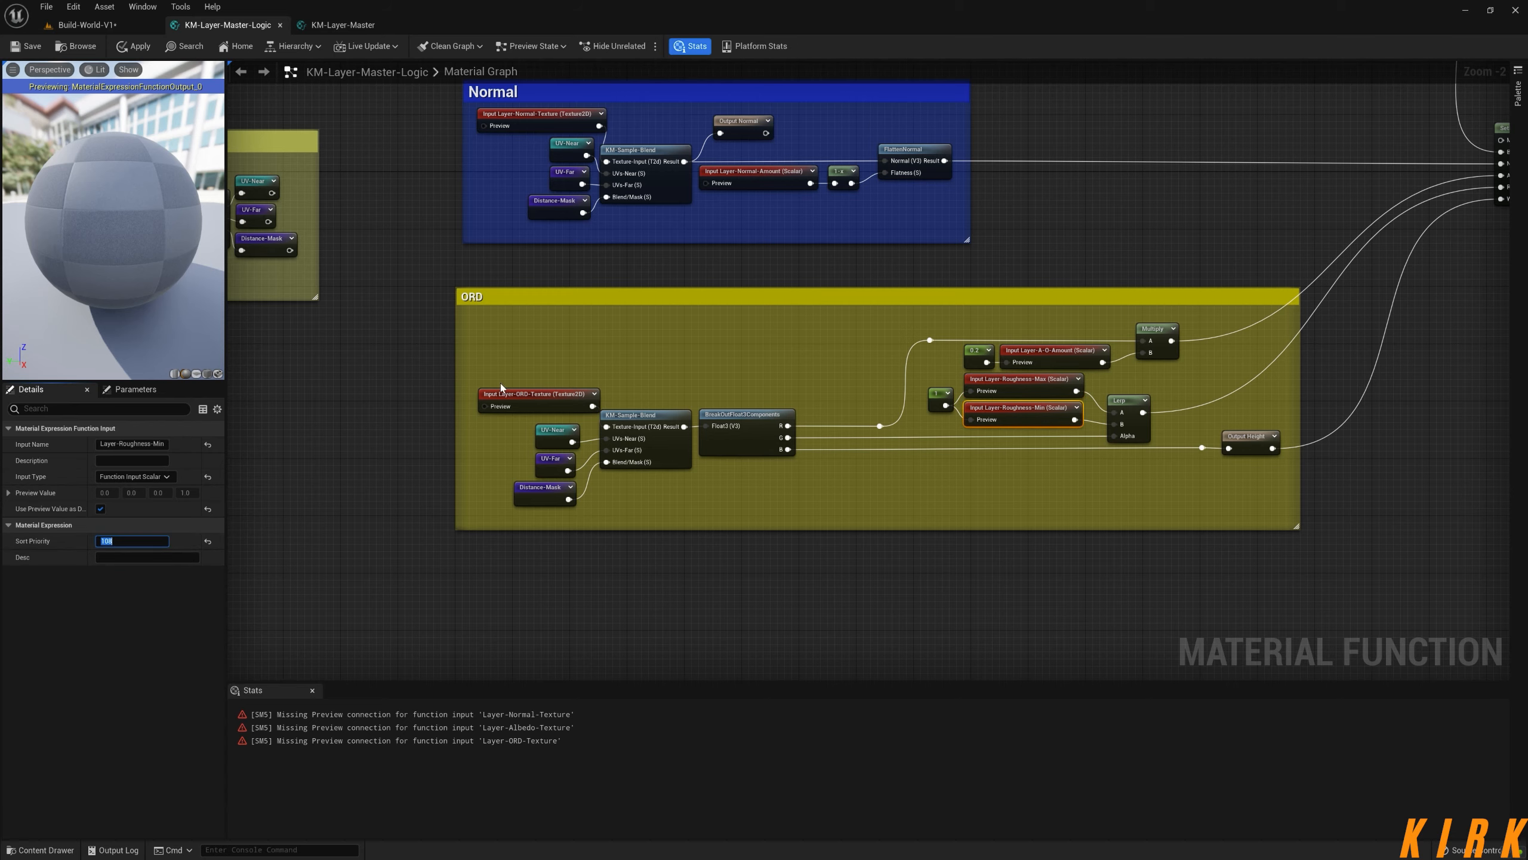
- Set the sort priority of the UVs separator input so the UVs section follows the numbered params
click(294, 407)
right_drag(294, 407, 785, 638)
right_drag(590, 328, 596, 395)
right_drag(619, 227, 616, 336)
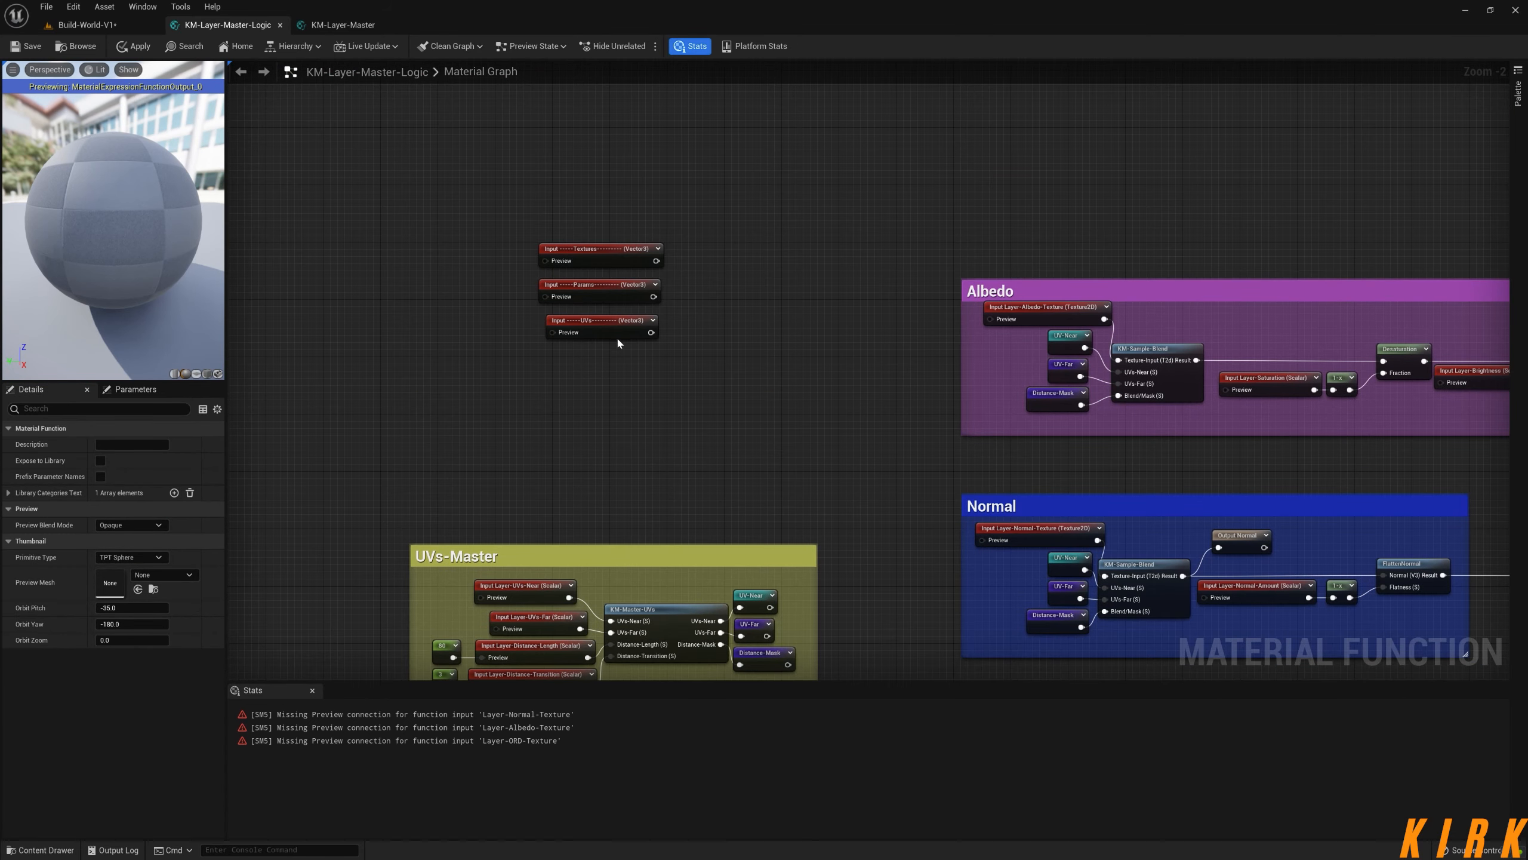
click(614, 331)
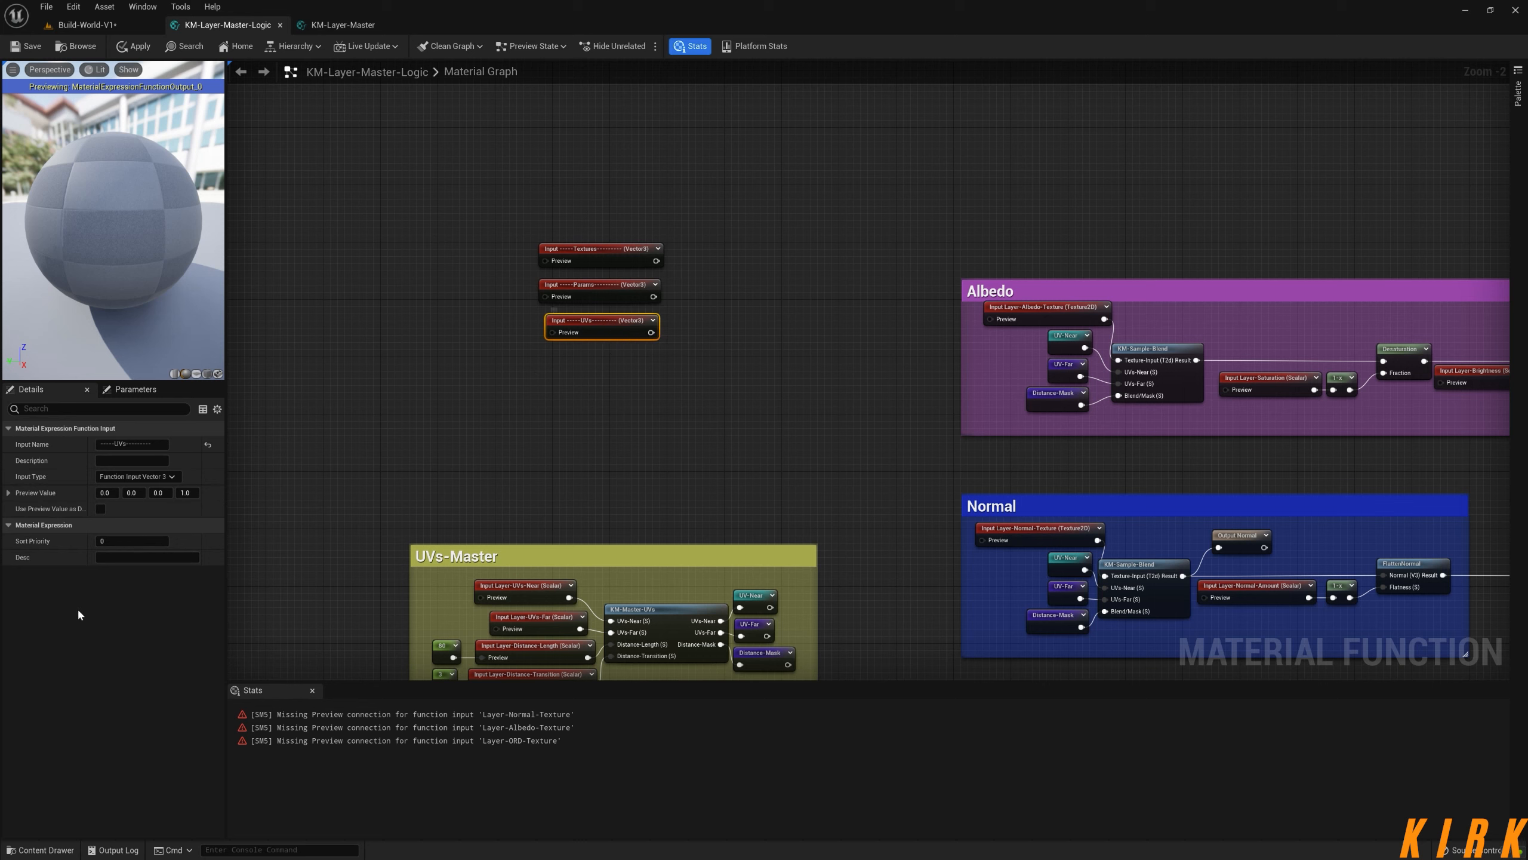
click(133, 541)
click(297, 528)
- Number the UVs-Master inputs' sort priorities consecutively from 151 for Layer-UVs-Near to 154 for Layer-Distance-Transition, and apply the changes
right_drag(597, 525, 597, 359)
click(526, 427)
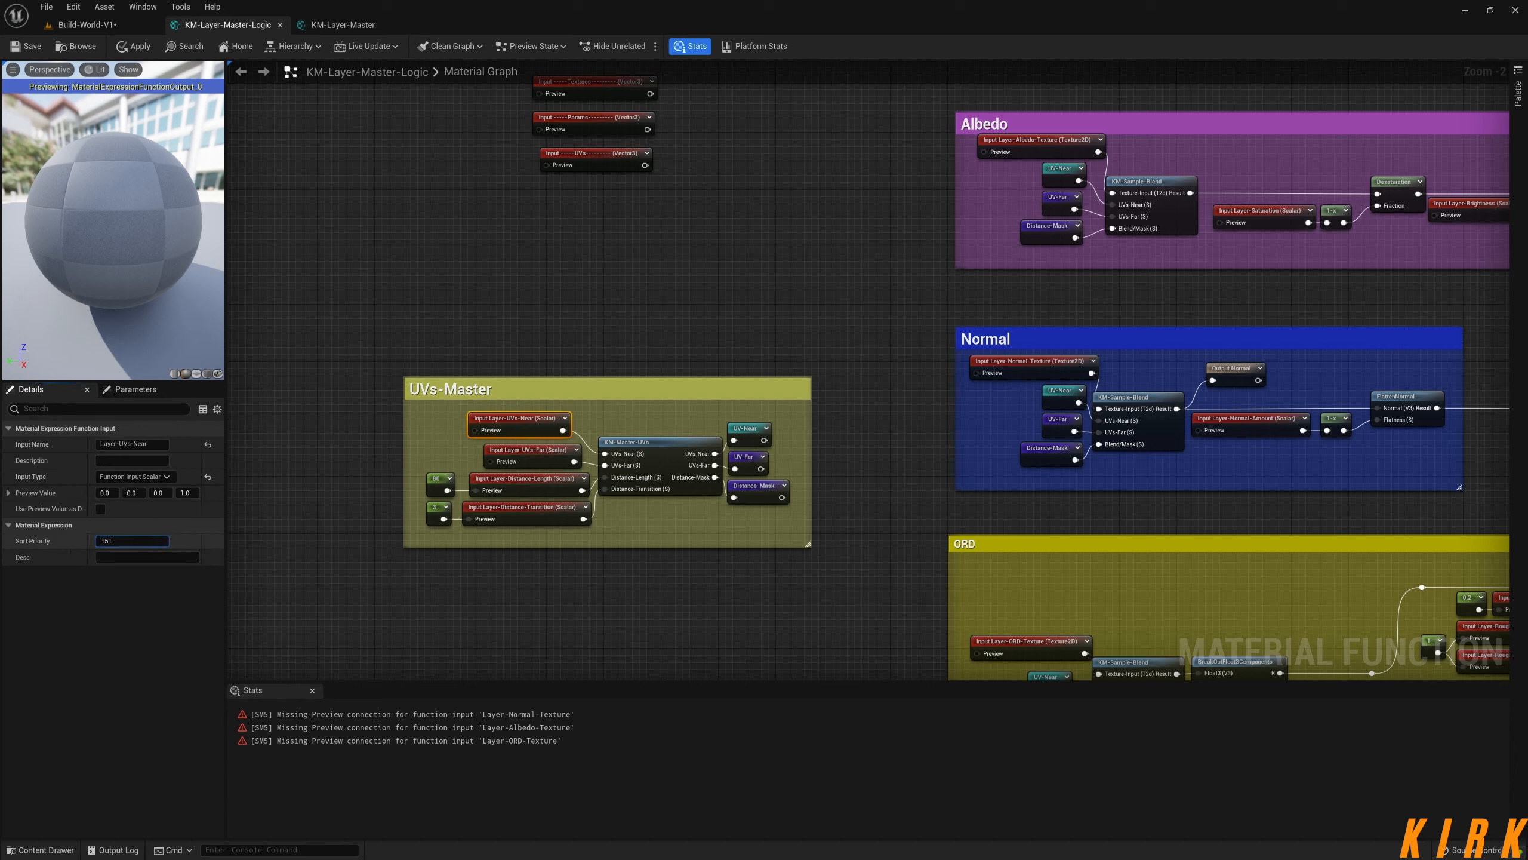
key(Return)
click(529, 458)
key(Return)
click(526, 478)
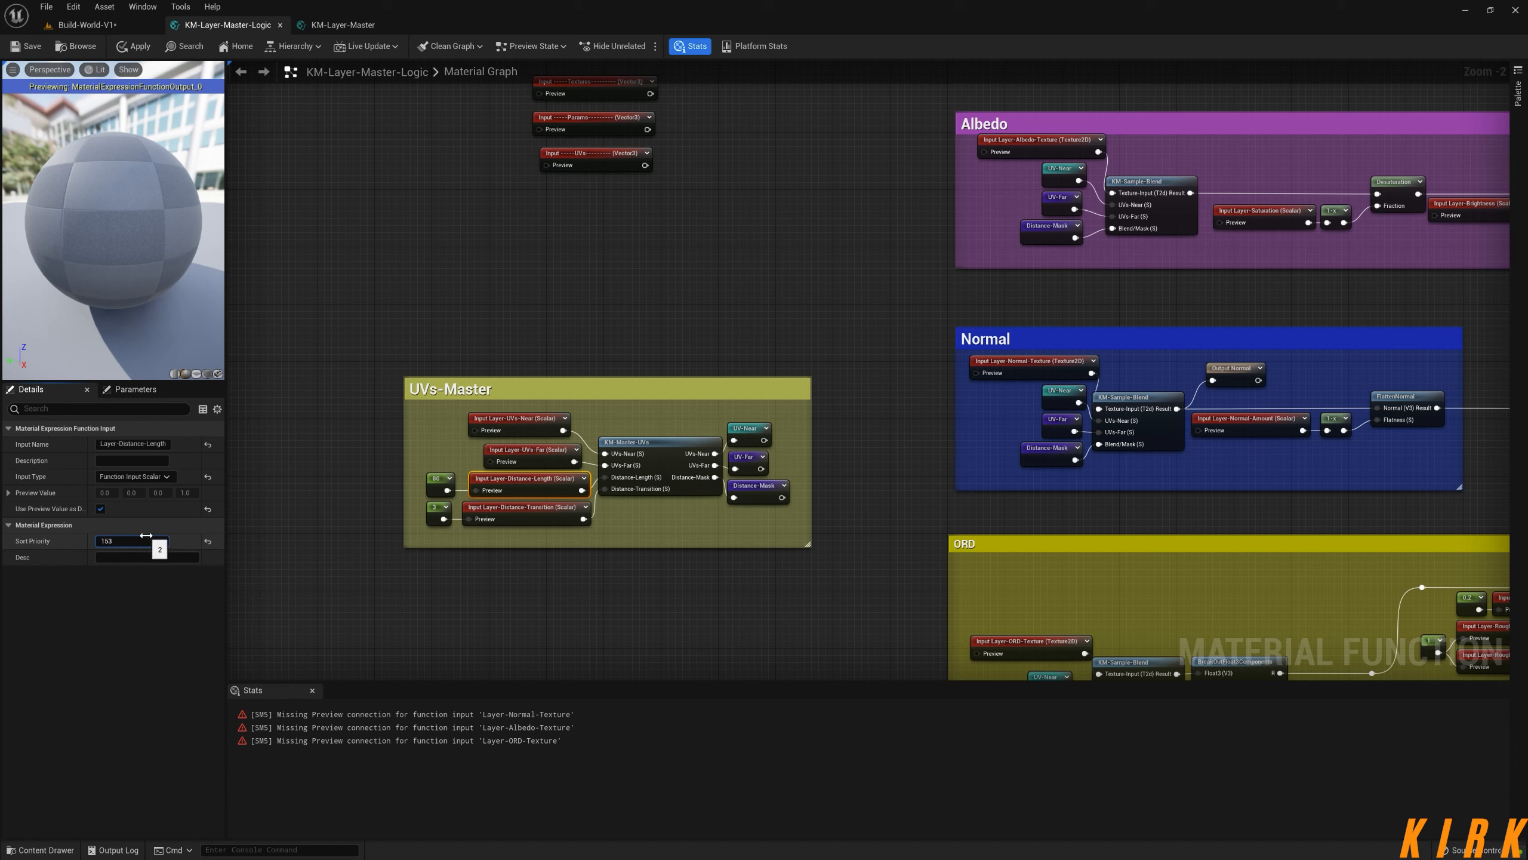
click(512, 506)
click(133, 541)
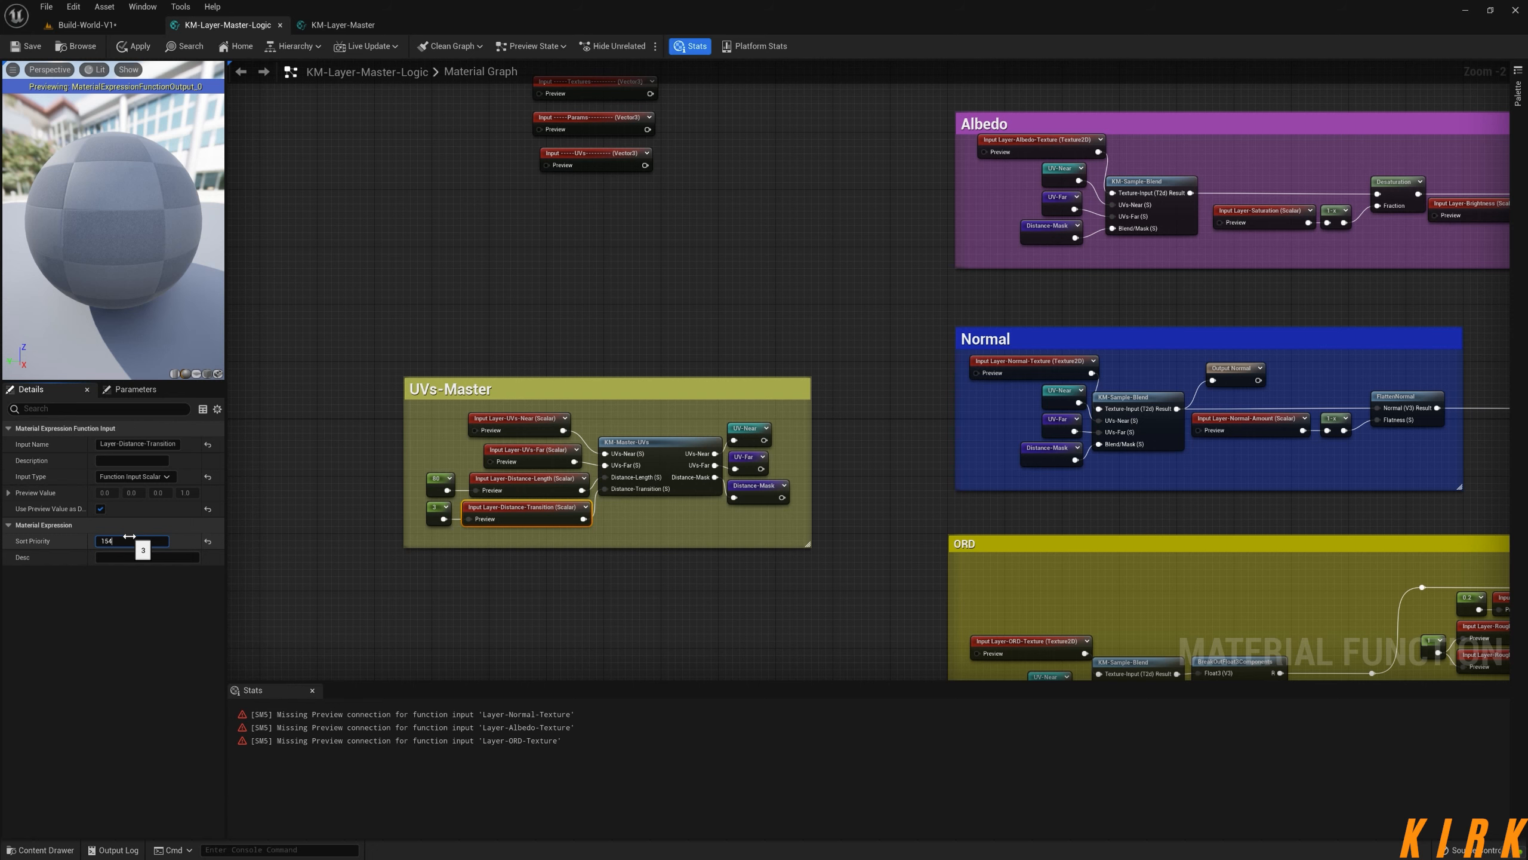
click(790, 631)
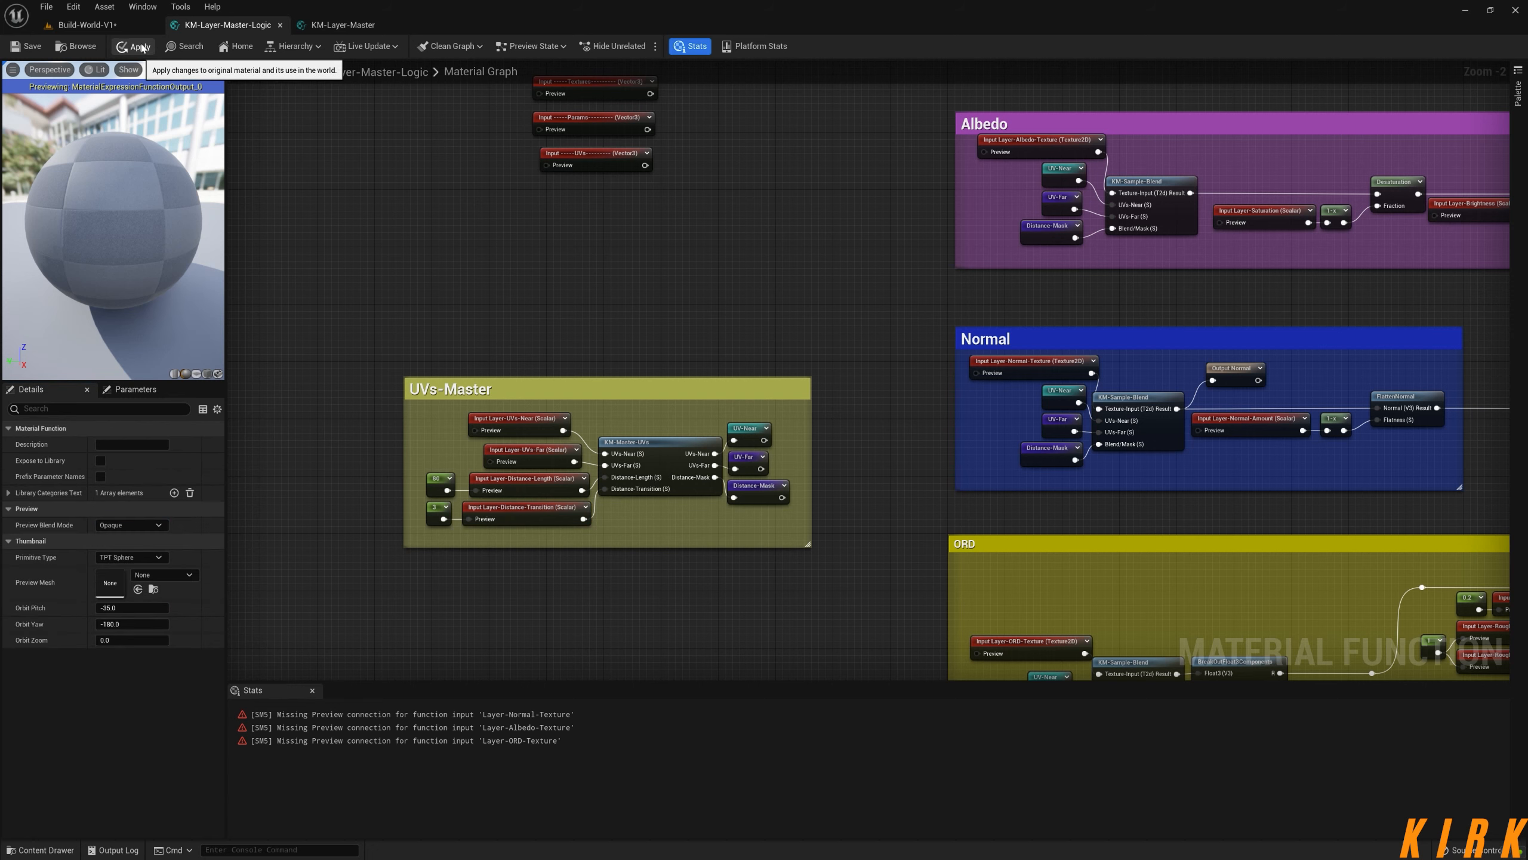
- Review the order of the inputs on the KM-Layer-Master-Logic node in the KM-Layer-Master function
click(342, 25)
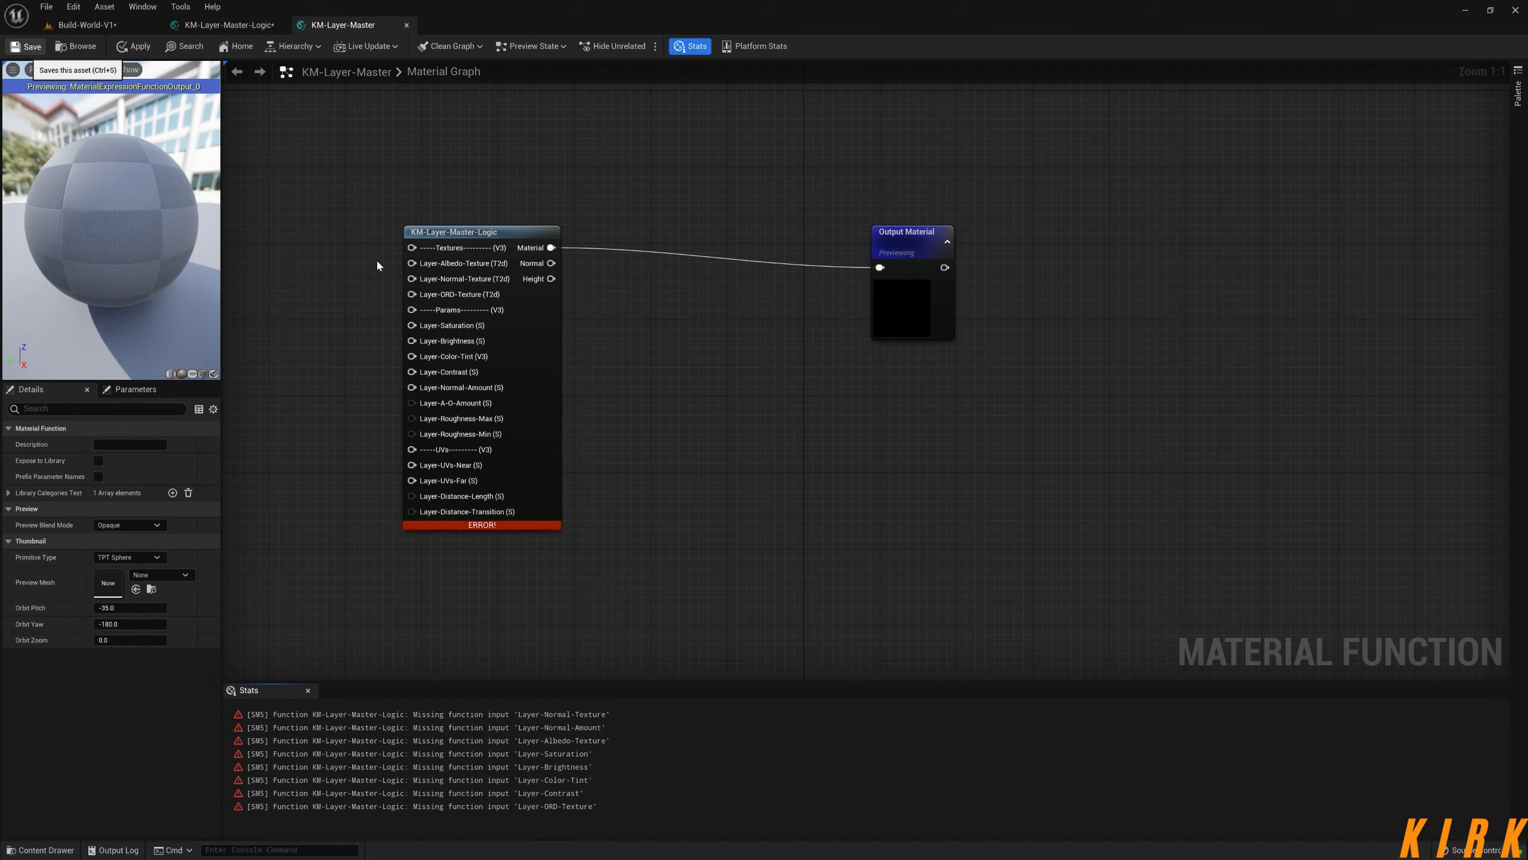
right_click(551, 241)
click(682, 325)
right_drag(513, 325, 805, 295)
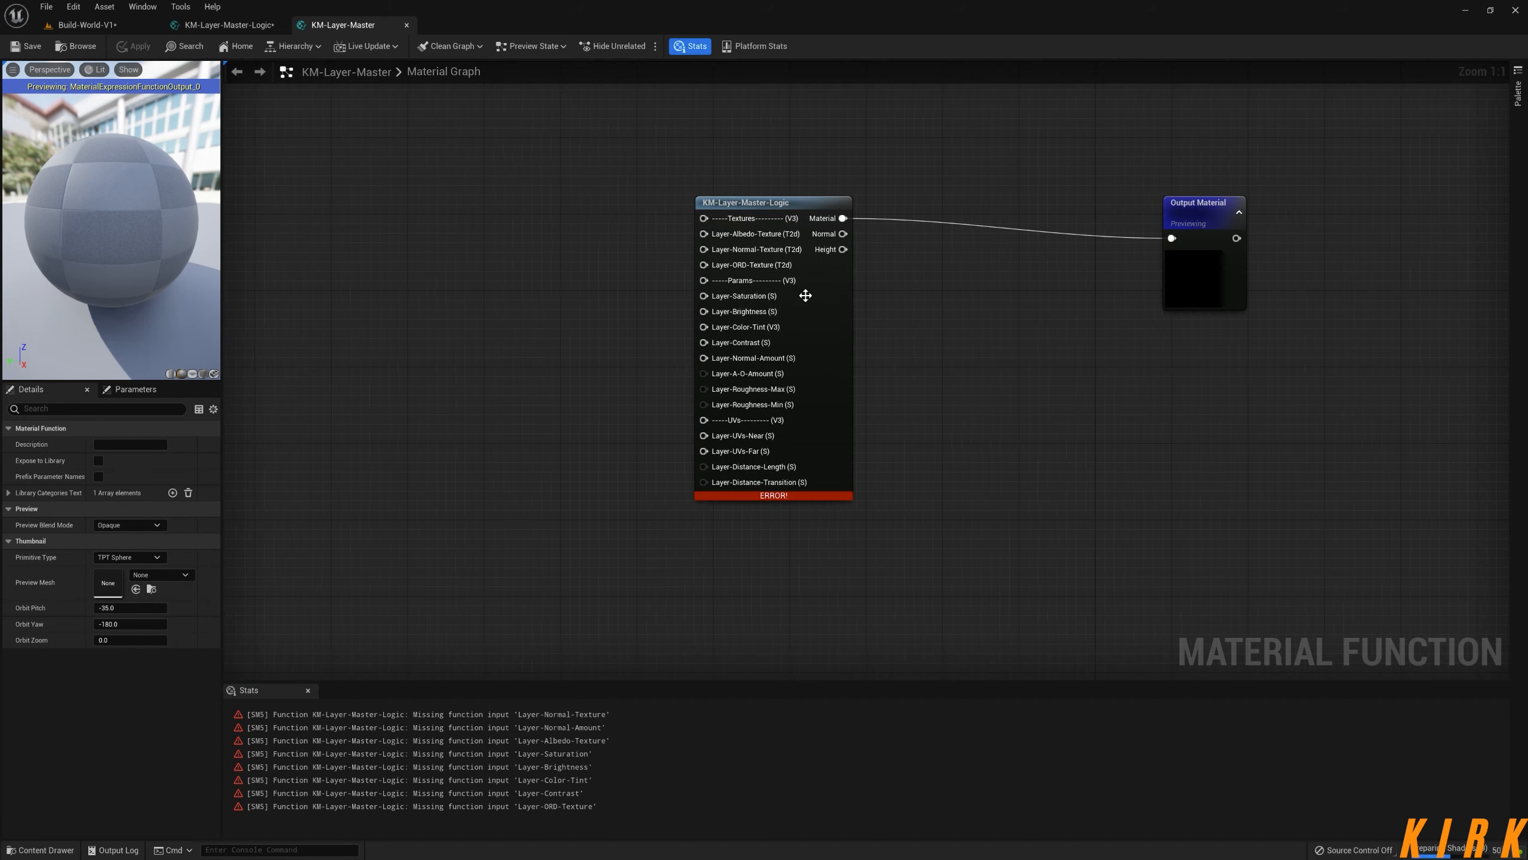
drag(776, 203, 776, 211)
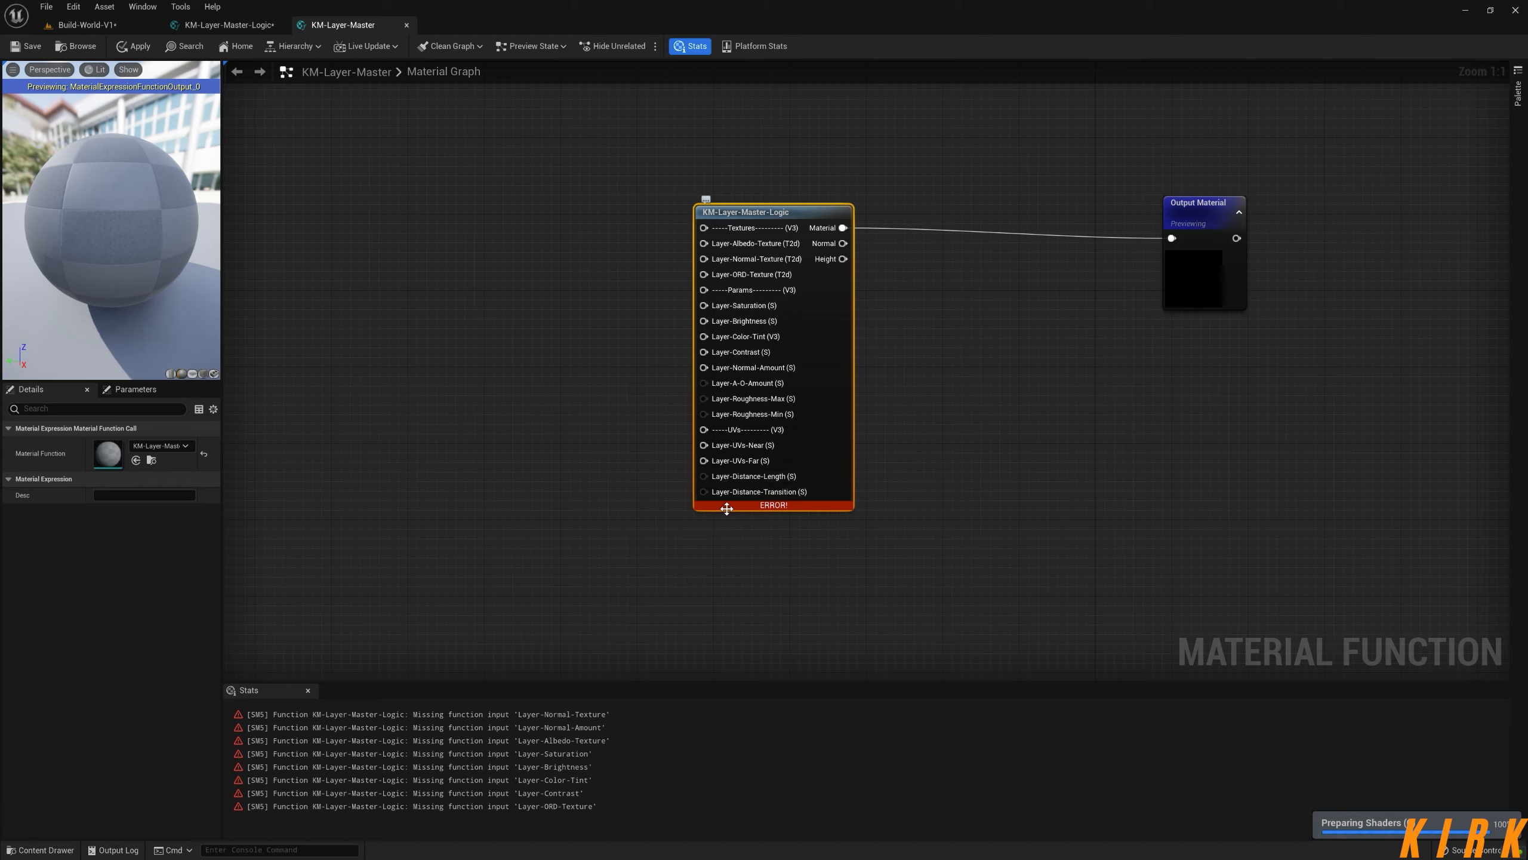
right_click(553, 428)
click(1122, 373)
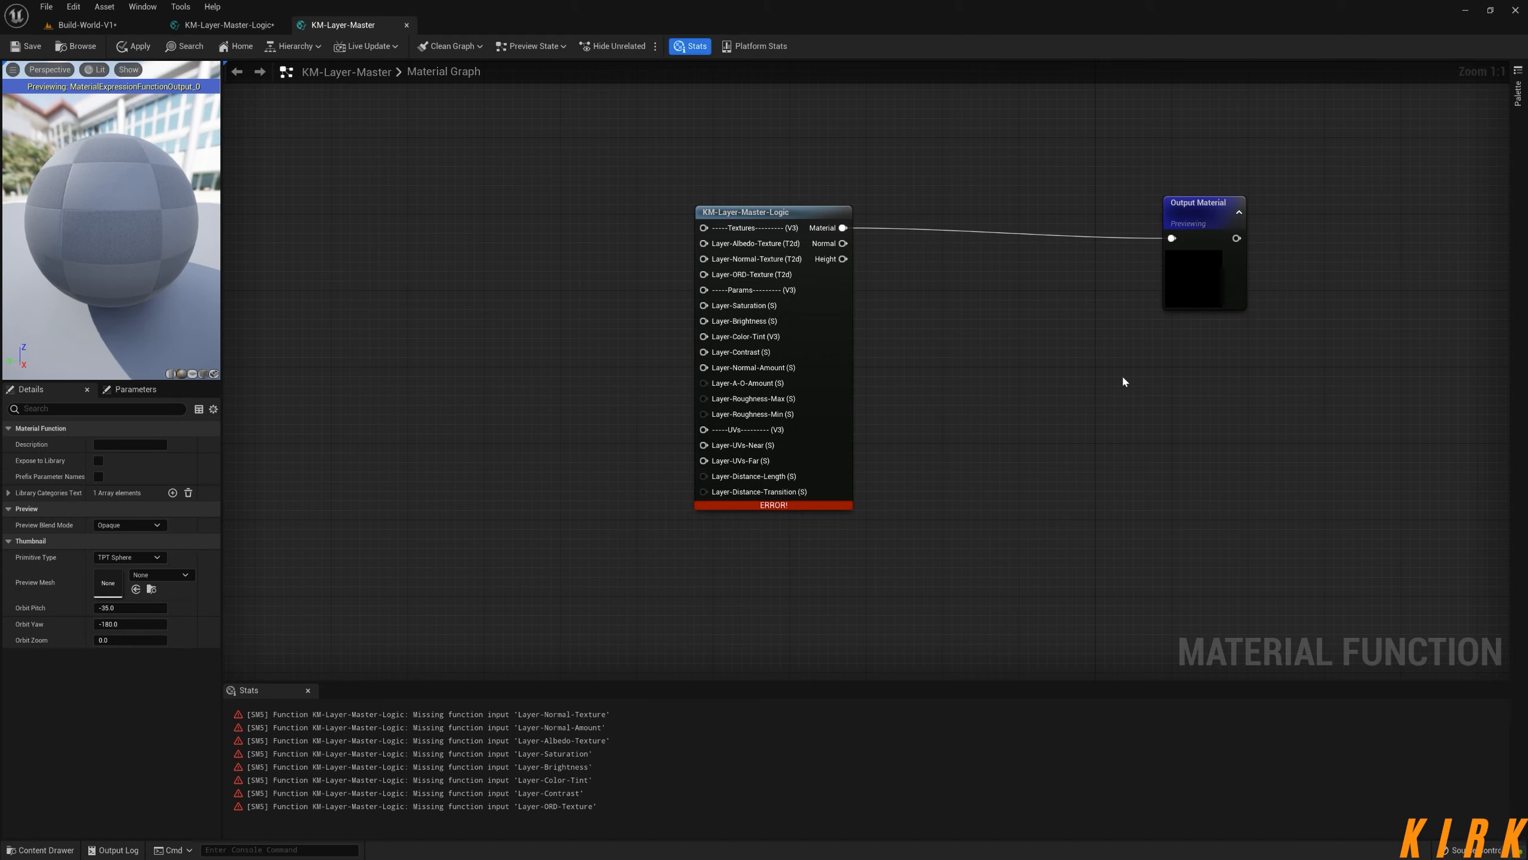
right_drag(1122, 374, 795, 262)
- Copy the Normal and Height output nodes from KM-Layer-Master-Logic into the KM-Layer-Master graph
click(235, 25)
right_drag(631, 361, 227, 260)
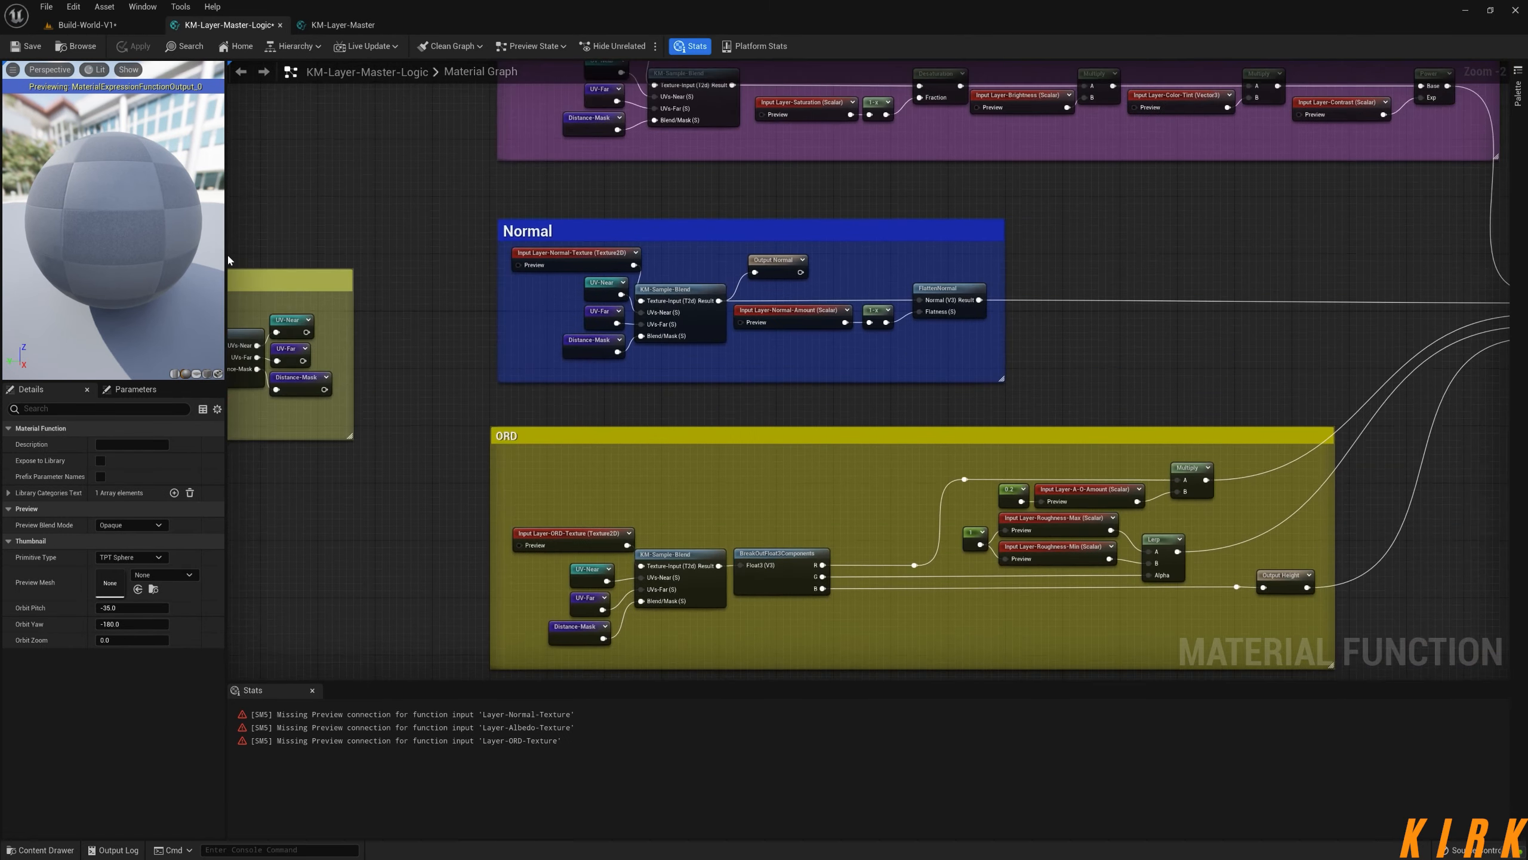
right_drag(902, 292, 770, 303)
click(656, 280)
right_drag(807, 525, 725, 419)
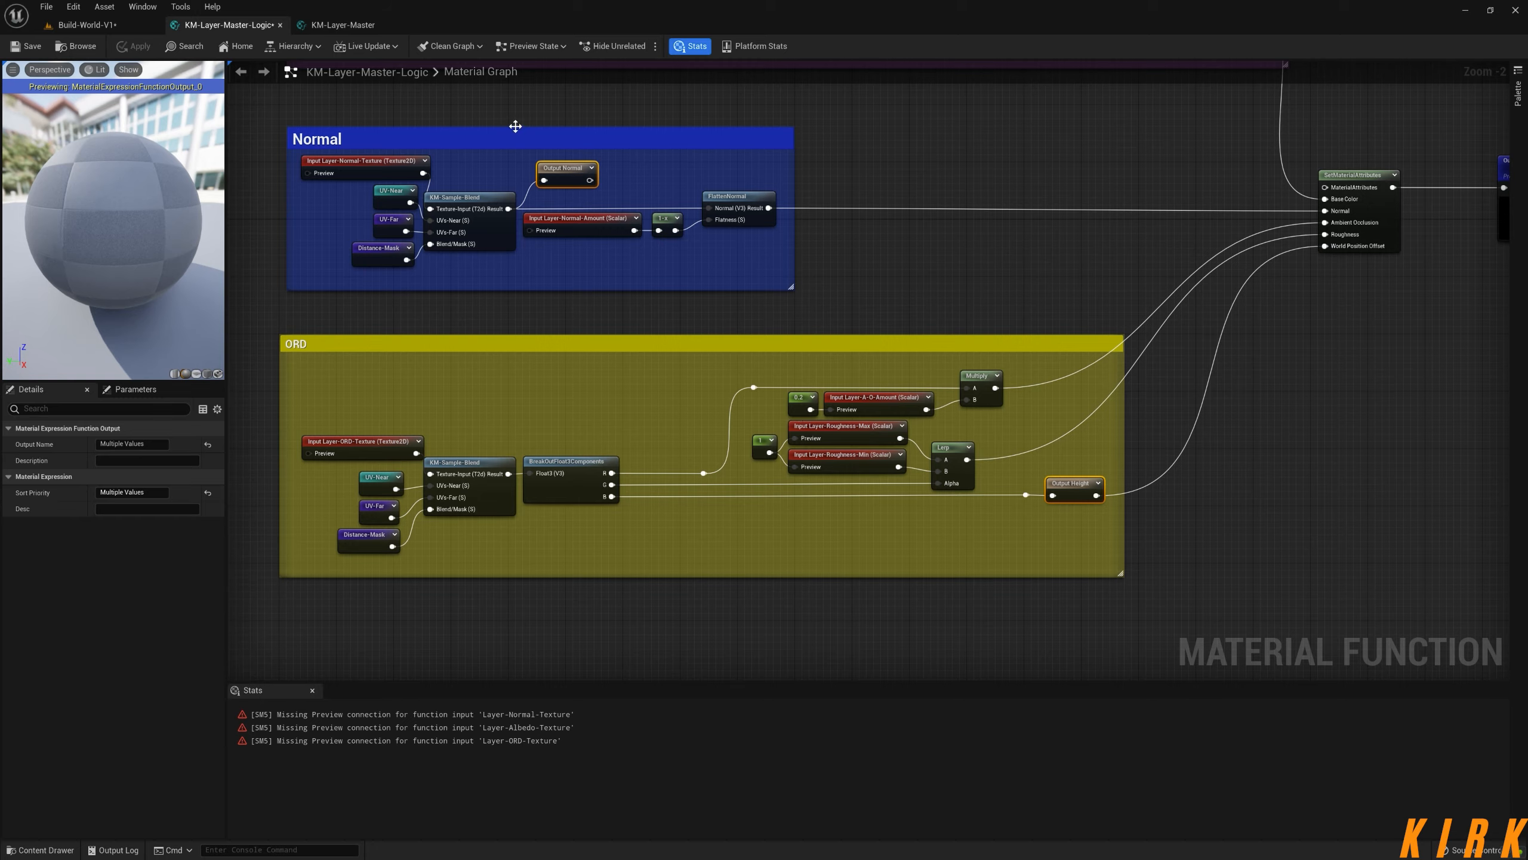
click(343, 25)
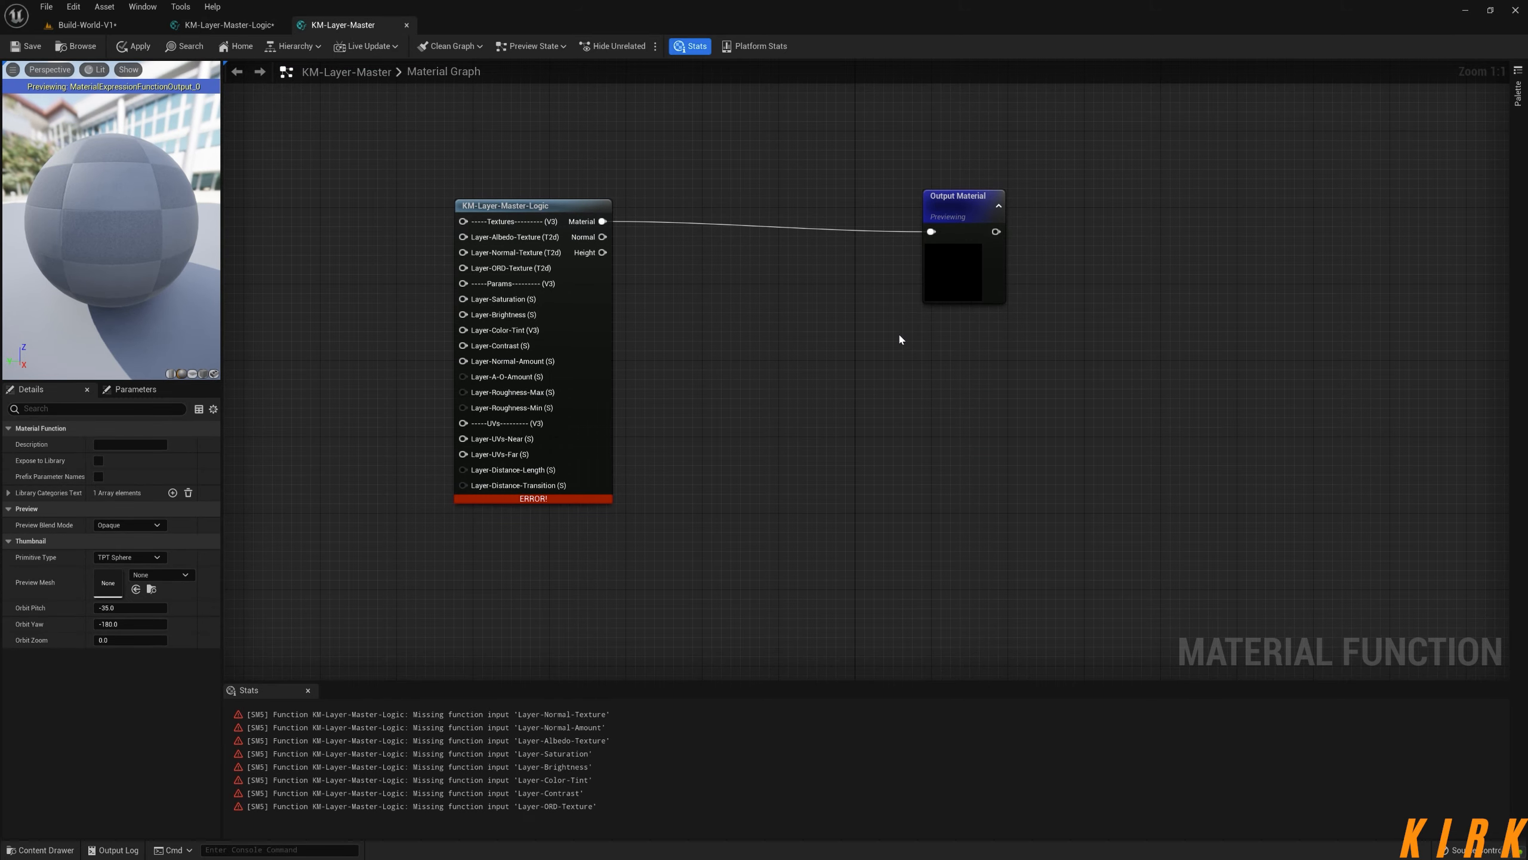
key(ctrl+v)
- Stack the Normal and Height outputs below Output Material and connect them to the logic node's matching output pins
drag(591, 130, 973, 268)
click(583, 118)
click(998, 222)
drag(602, 253, 931, 286)
drag(602, 268, 968, 316)
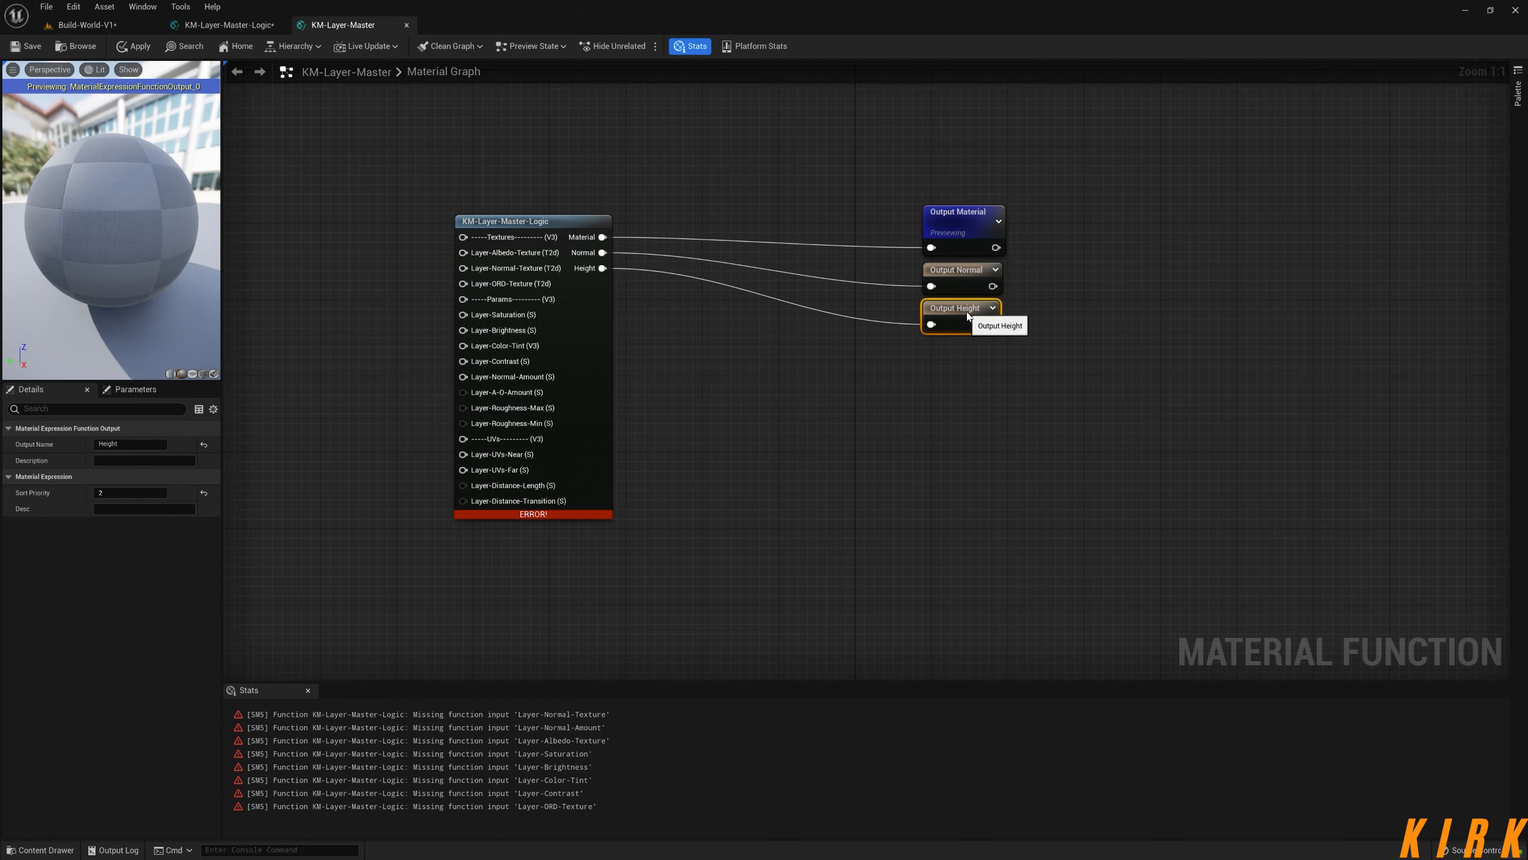
- Move the three output nodes right beside the KM-Layer-Master-Logic node and reposition the whole group
drag(1065, 169, 652, 329)
click(837, 320)
right_drag(838, 321, 1200, 386)
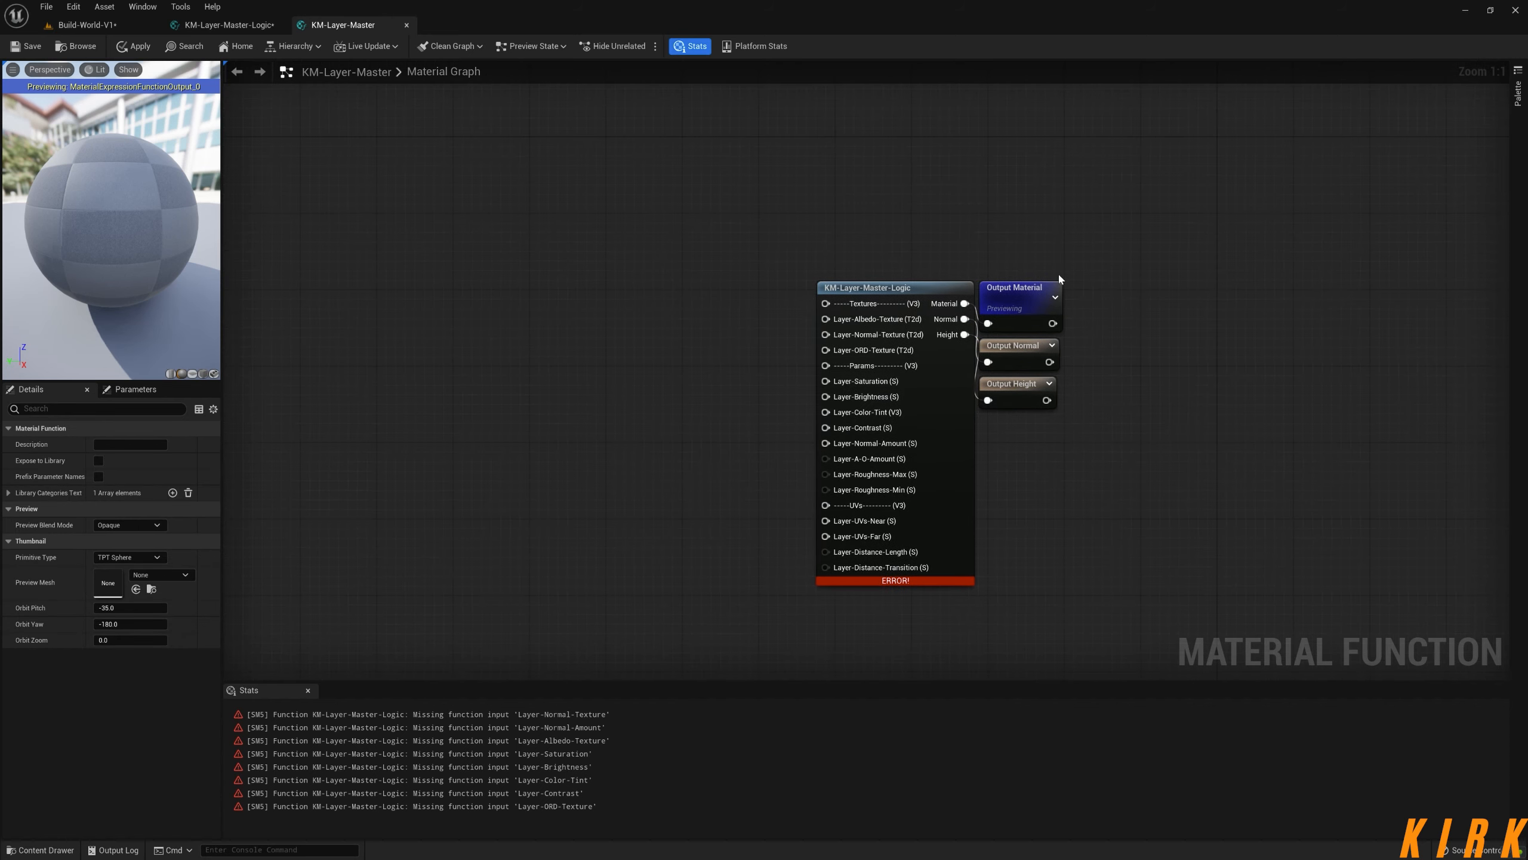
drag(1089, 206, 688, 677)
drag(911, 253, 930, 224)
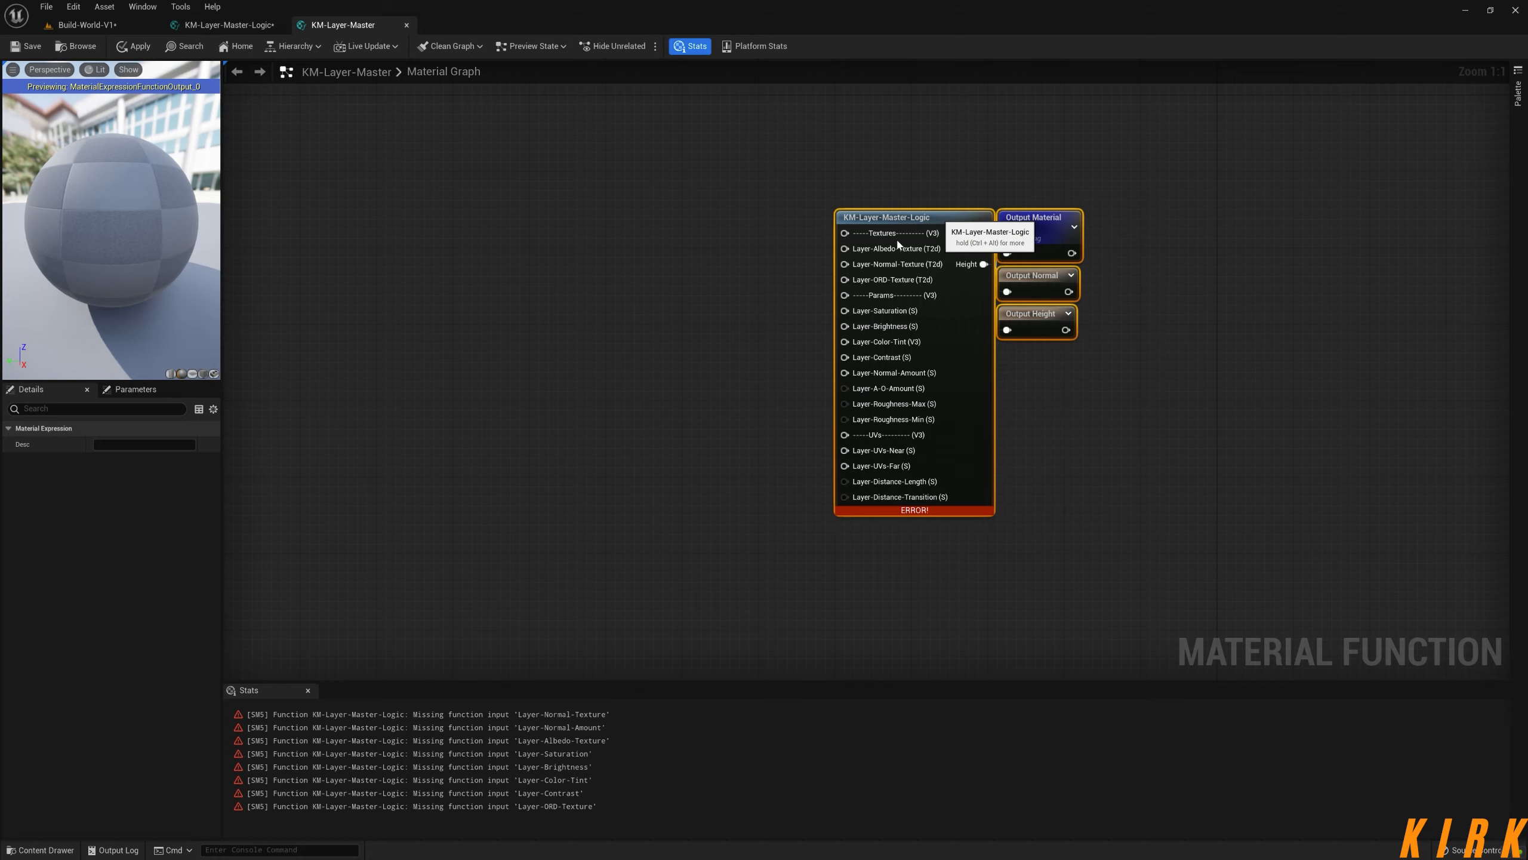
right_drag(494, 381, 371, 360)
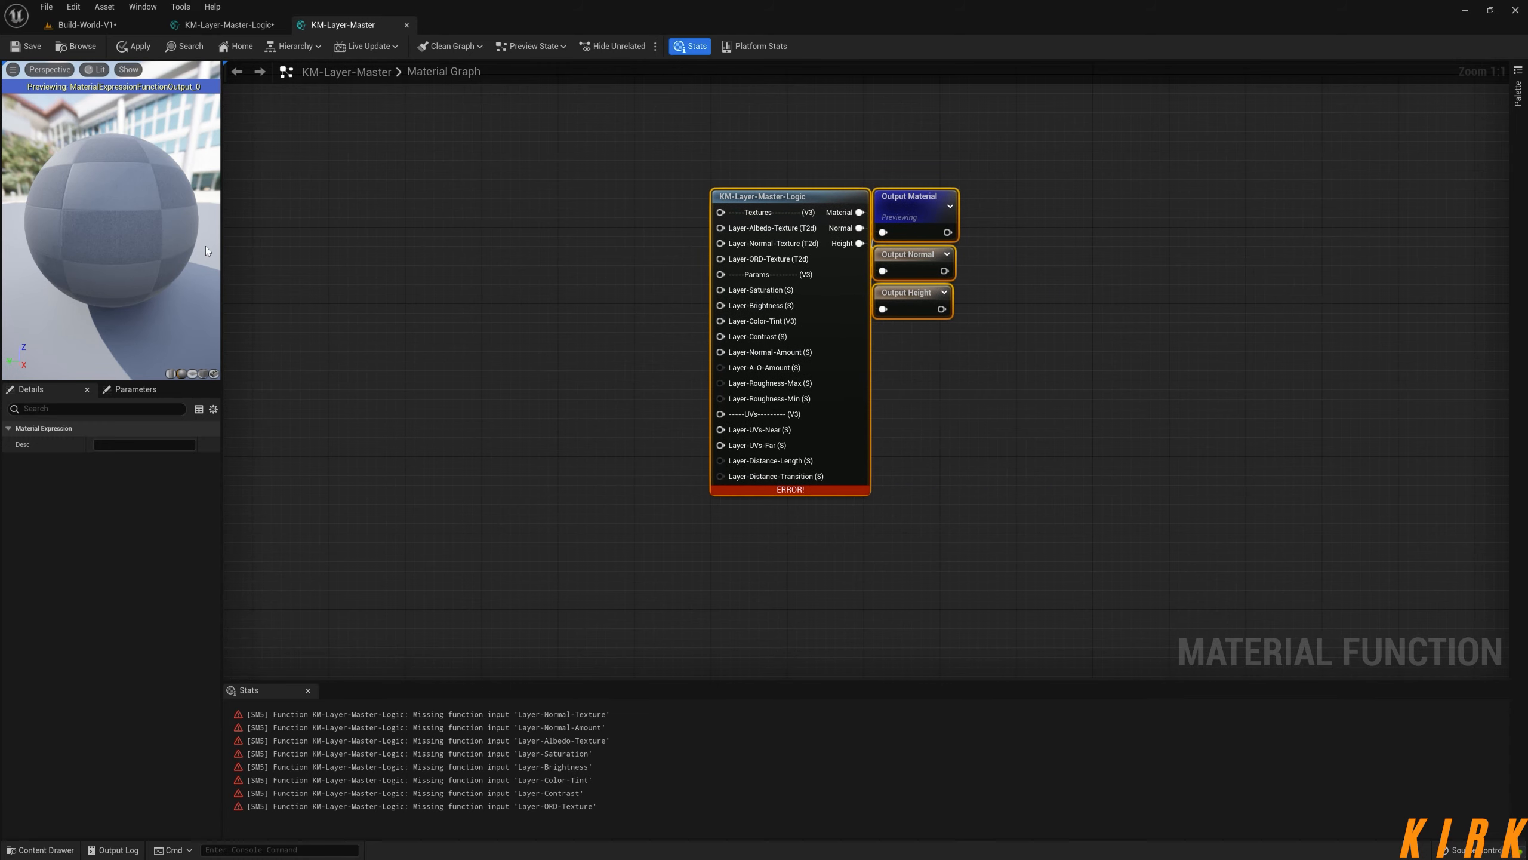
- Apply and save the KM-Layer-Master function
click(133, 47)
click(27, 46)
right_drag(488, 223, 487, 222)
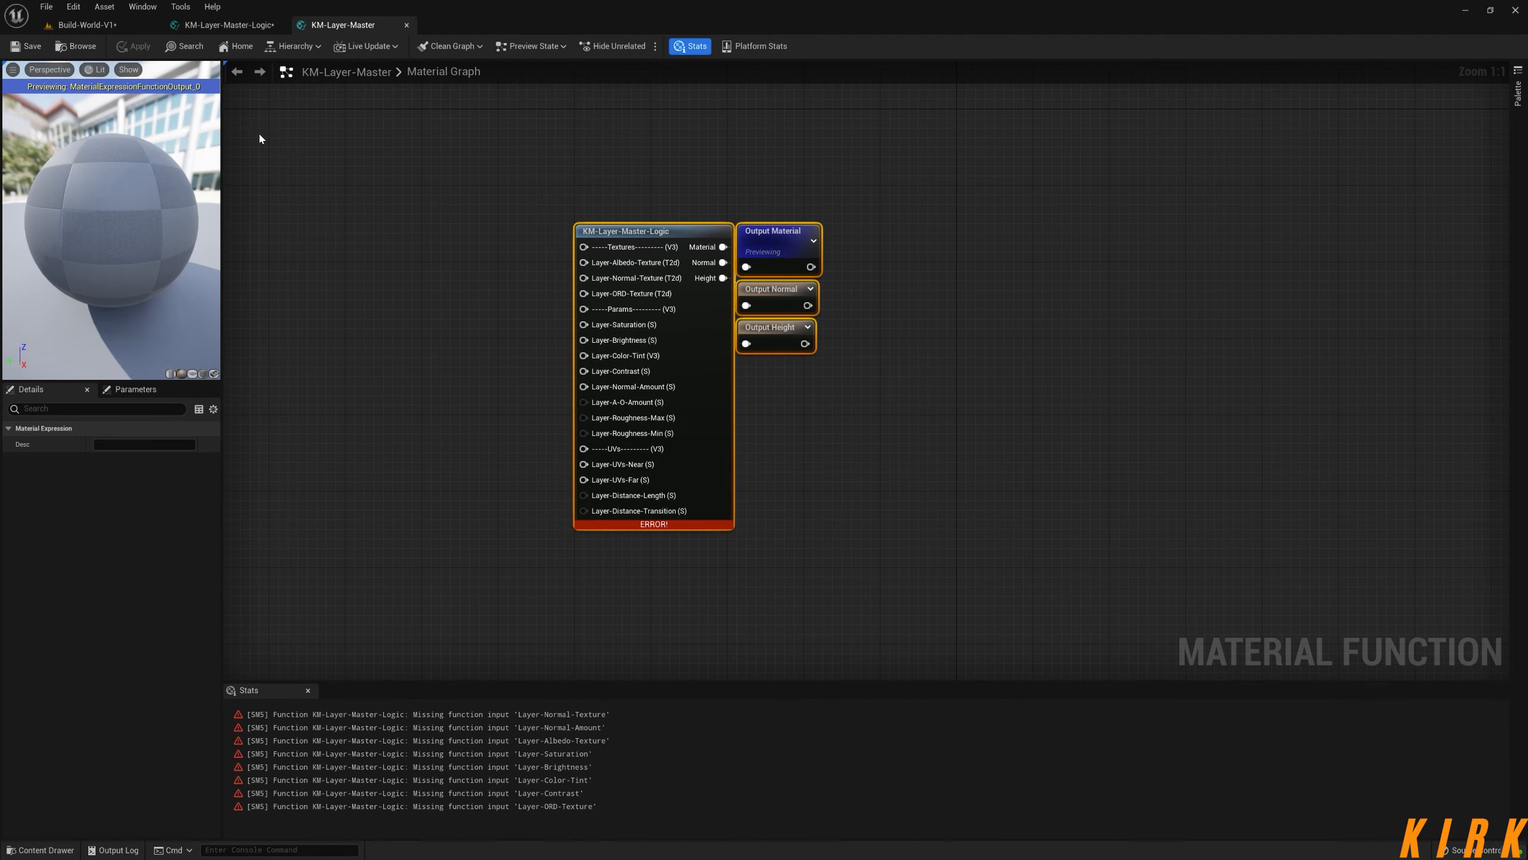
- In KM-Layer-Master-Logic, widen the Albedo comment box on its input side and shift the Layer-Albedo-Texture input outward
click(227, 24)
scroll(666, 366, down, 3)
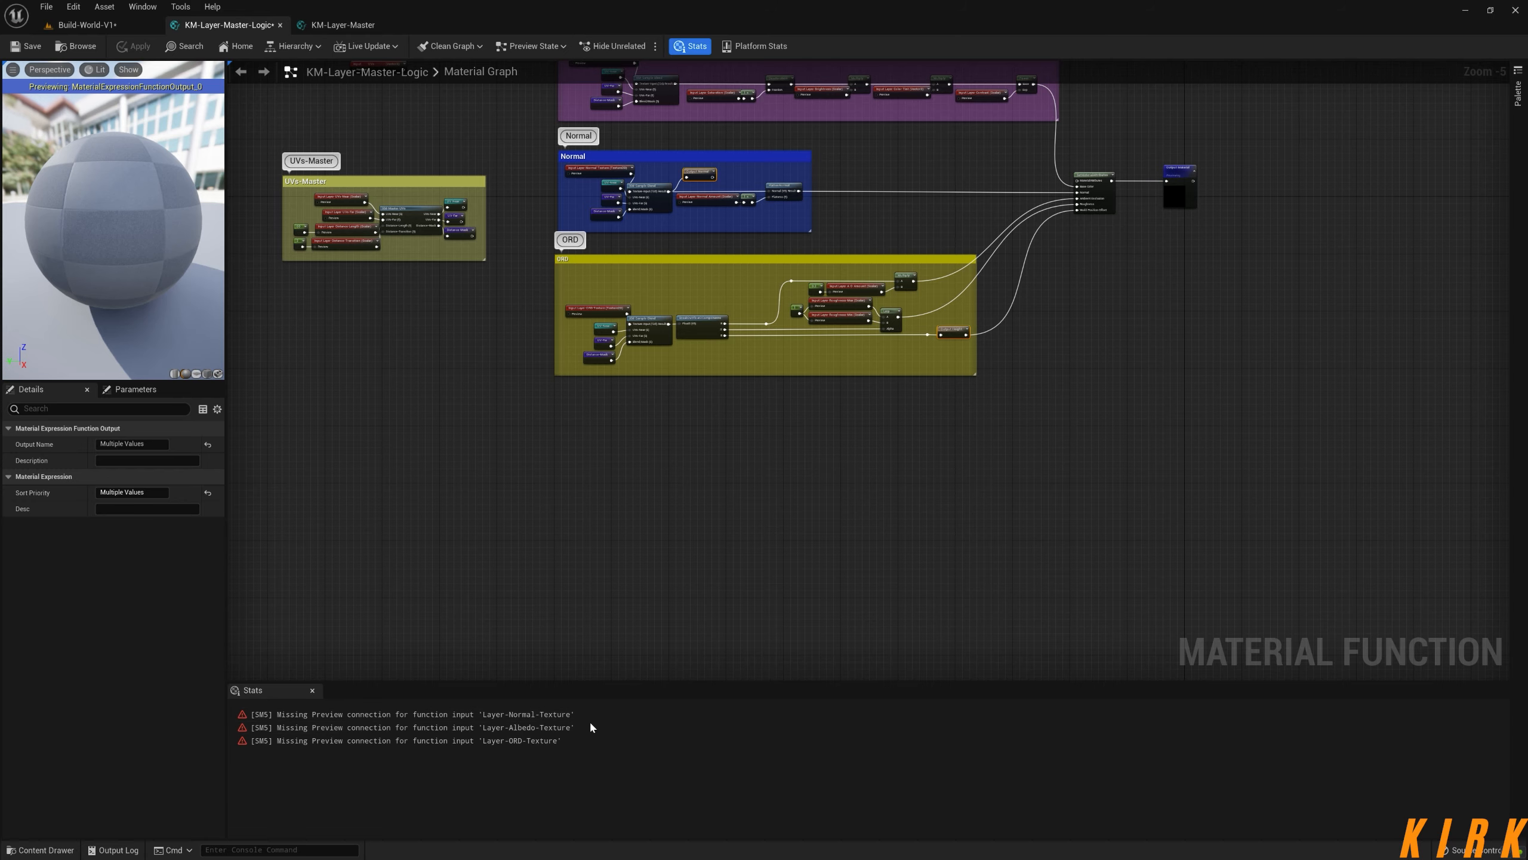
right_drag(623, 528, 620, 757)
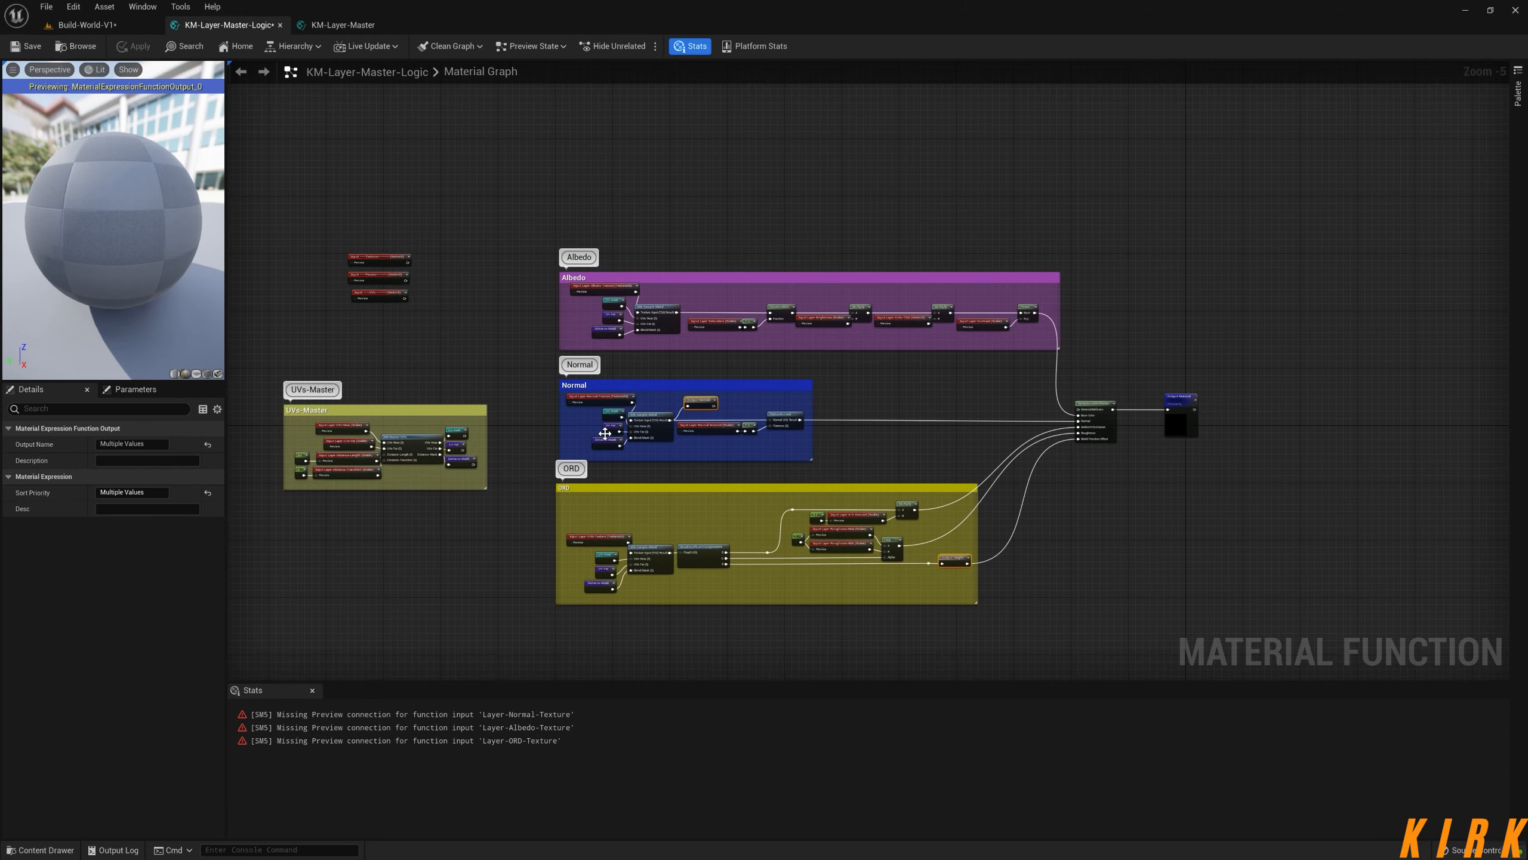
scroll(604, 433, up, 5)
right_drag(393, 325, 659, 394)
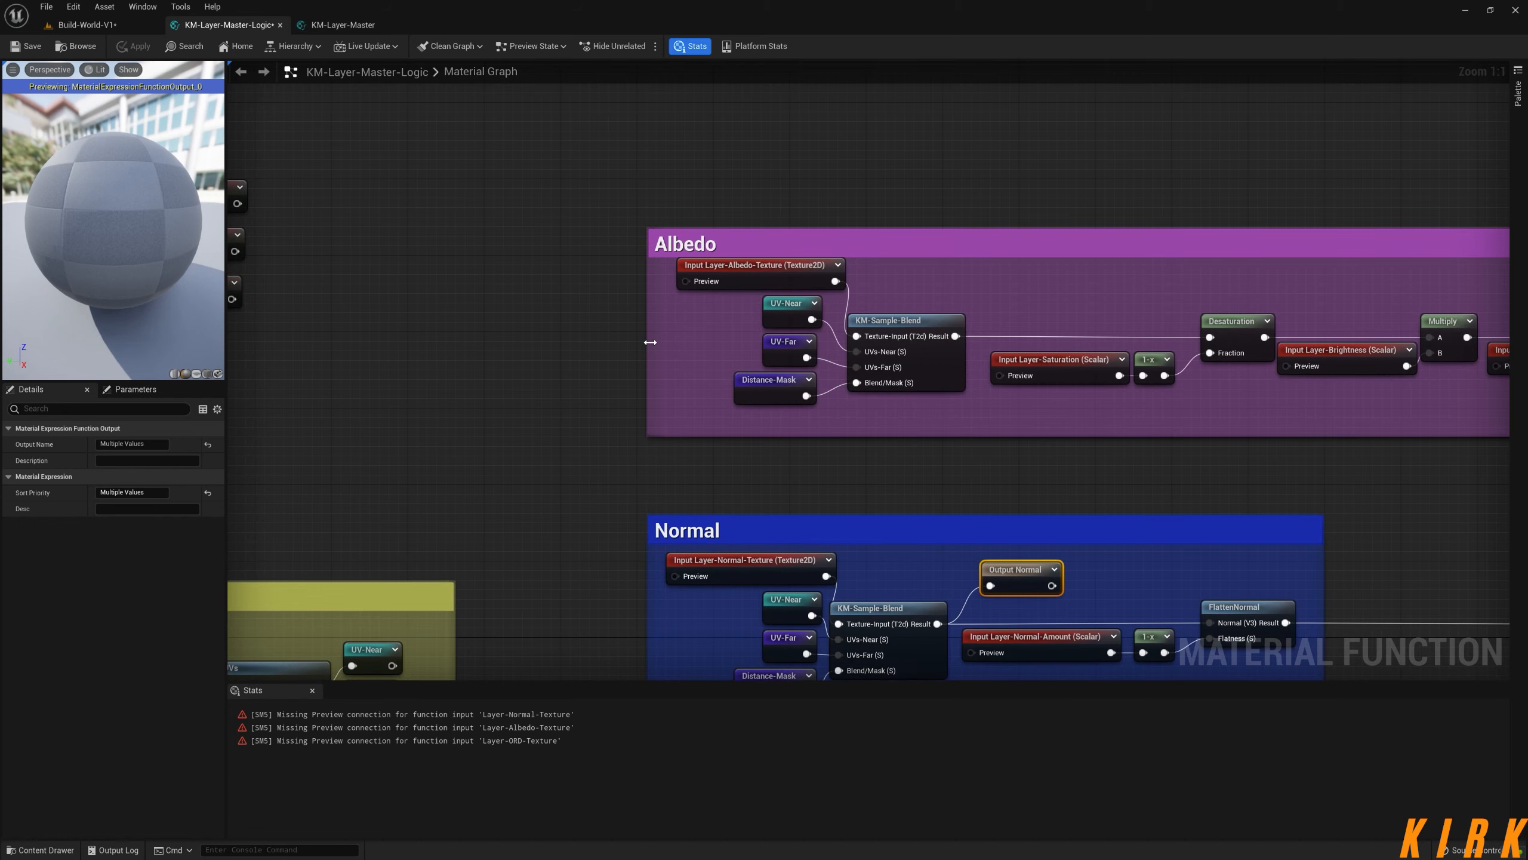
drag(650, 342, 515, 342)
drag(753, 278, 720, 277)
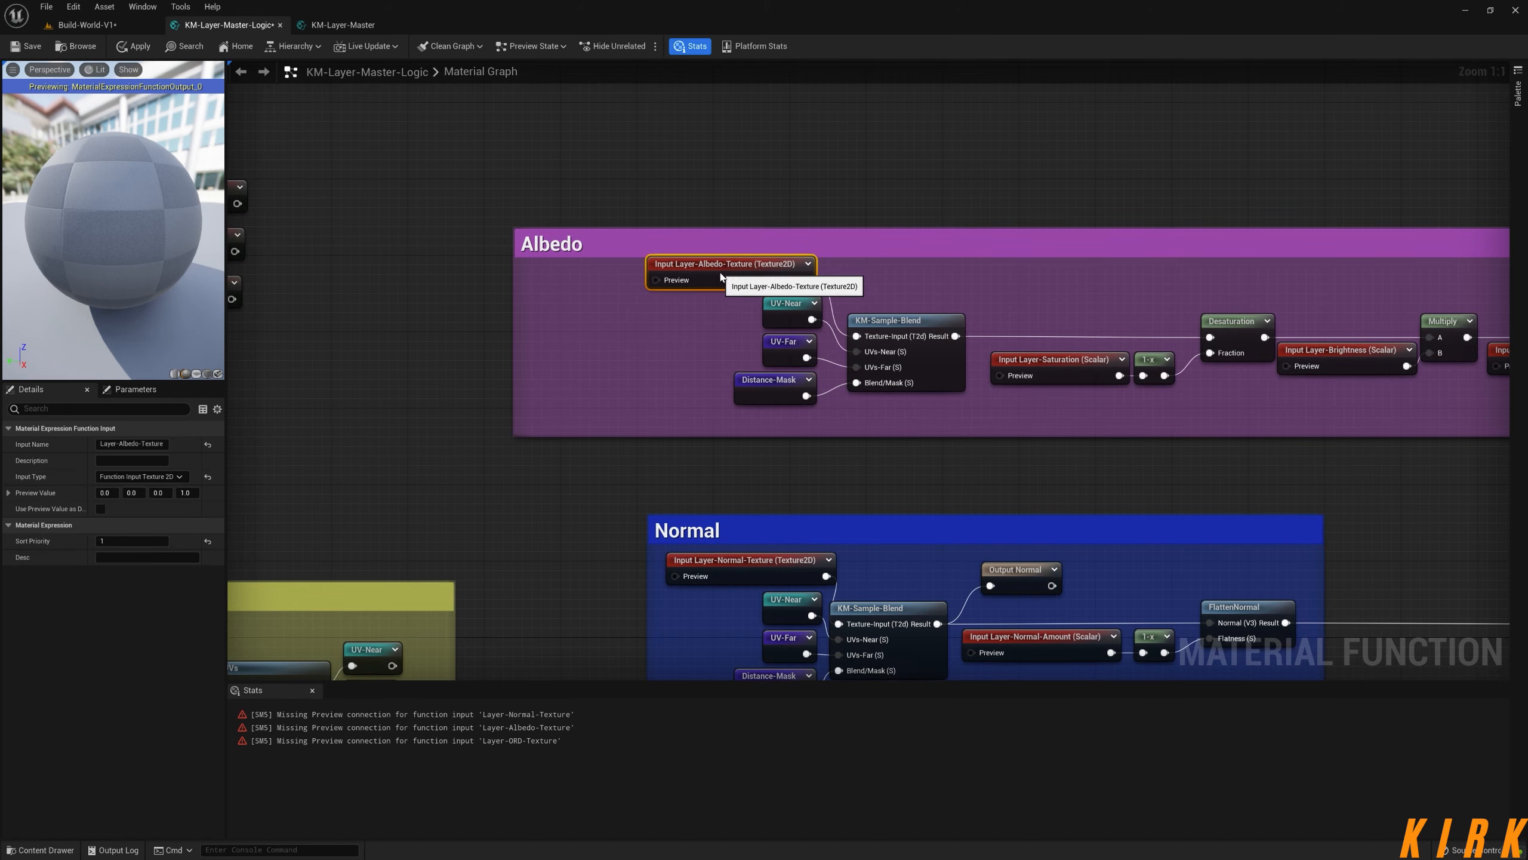
- Add a Texture Object node in the empty area between the UVs-Master and Normal groups
right_drag(609, 352, 693, 348)
right_click(457, 335)
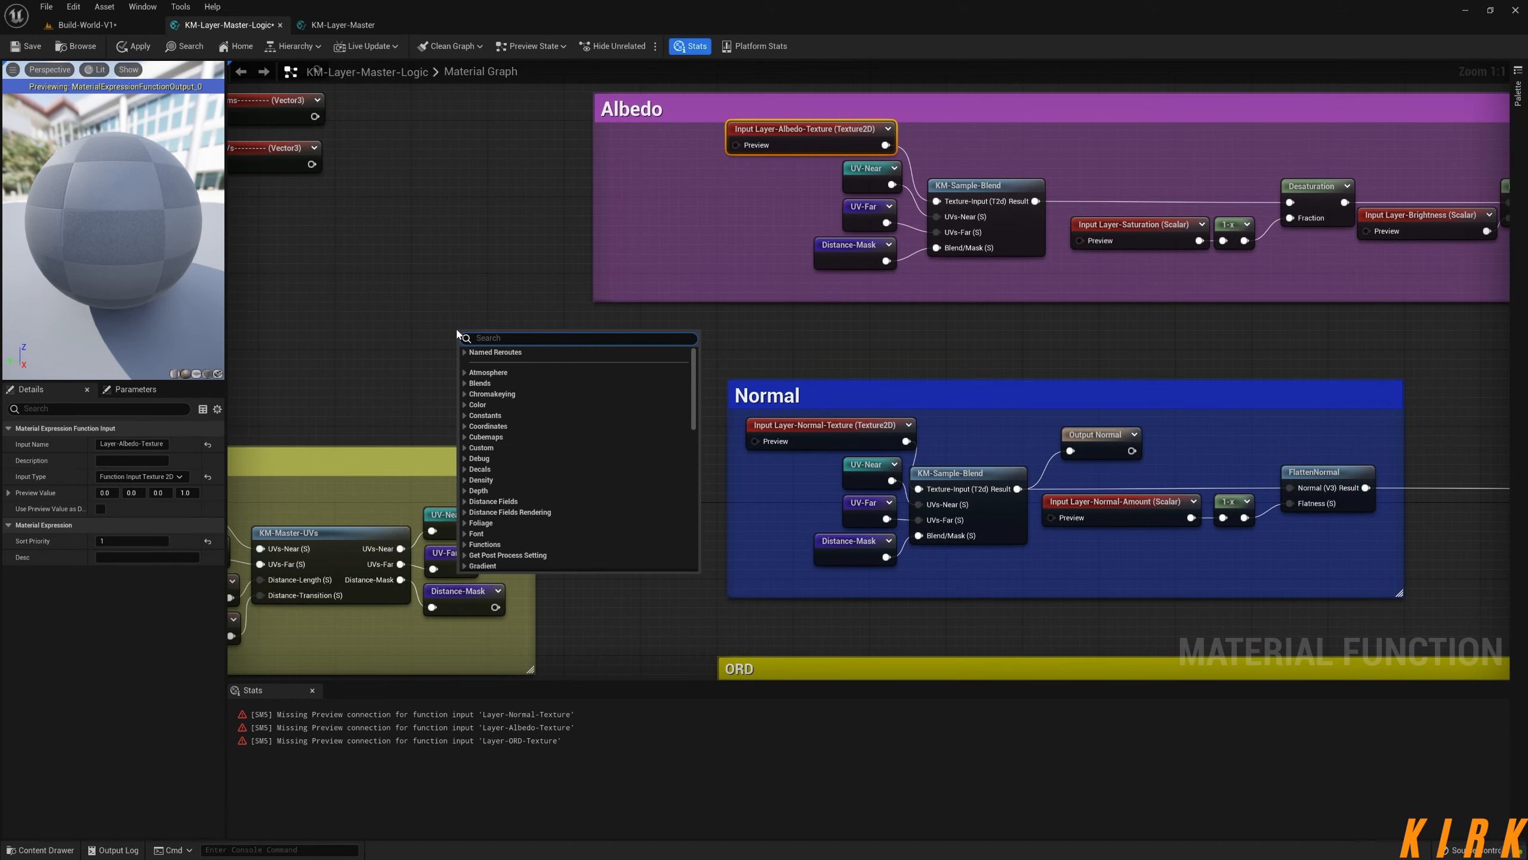
text(texture)
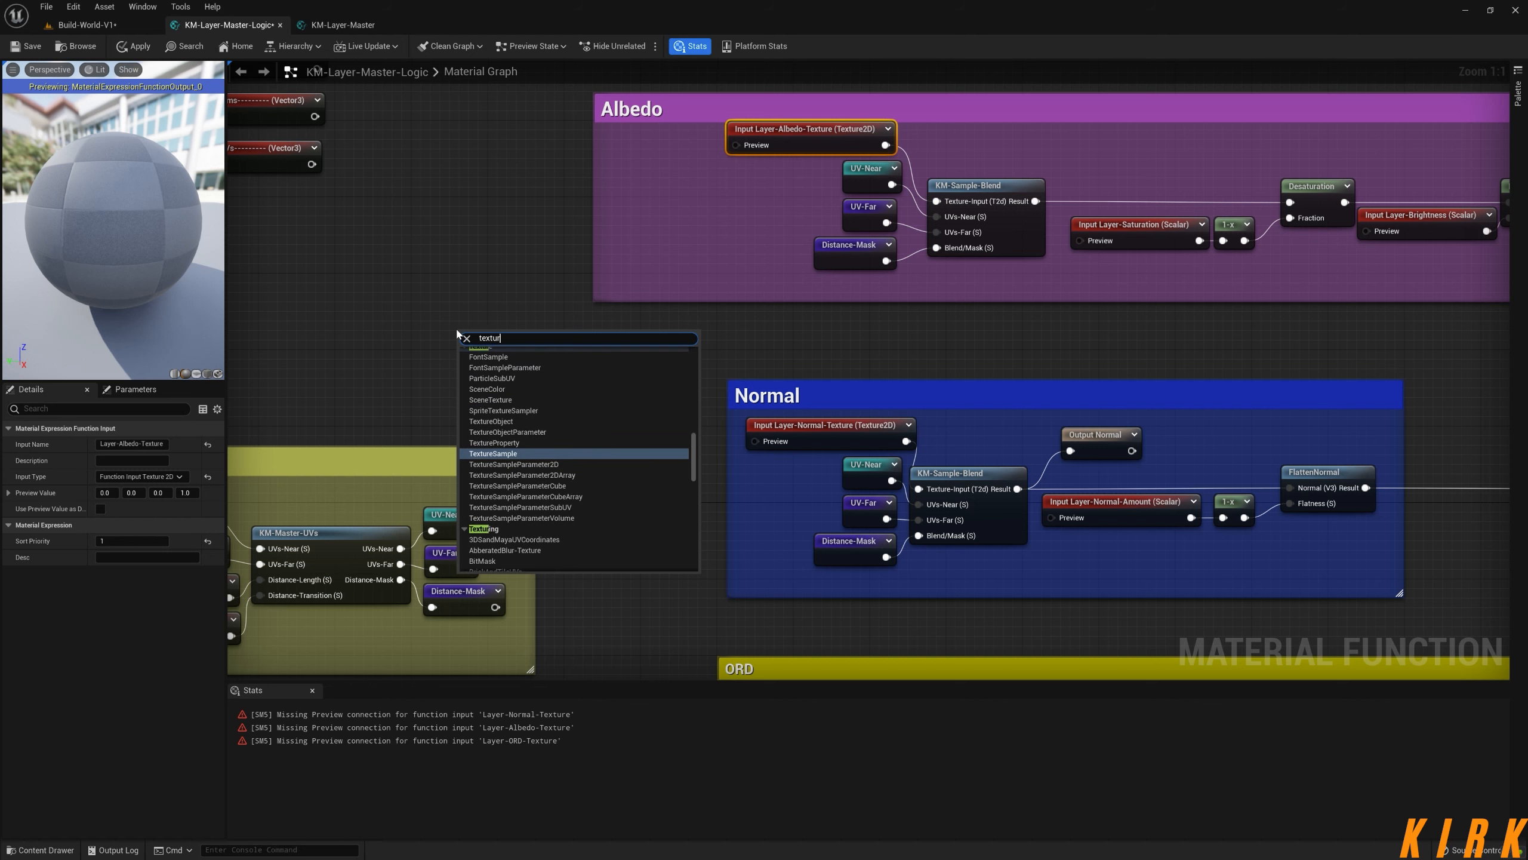
key(Up)
key(Up)
key(Up)
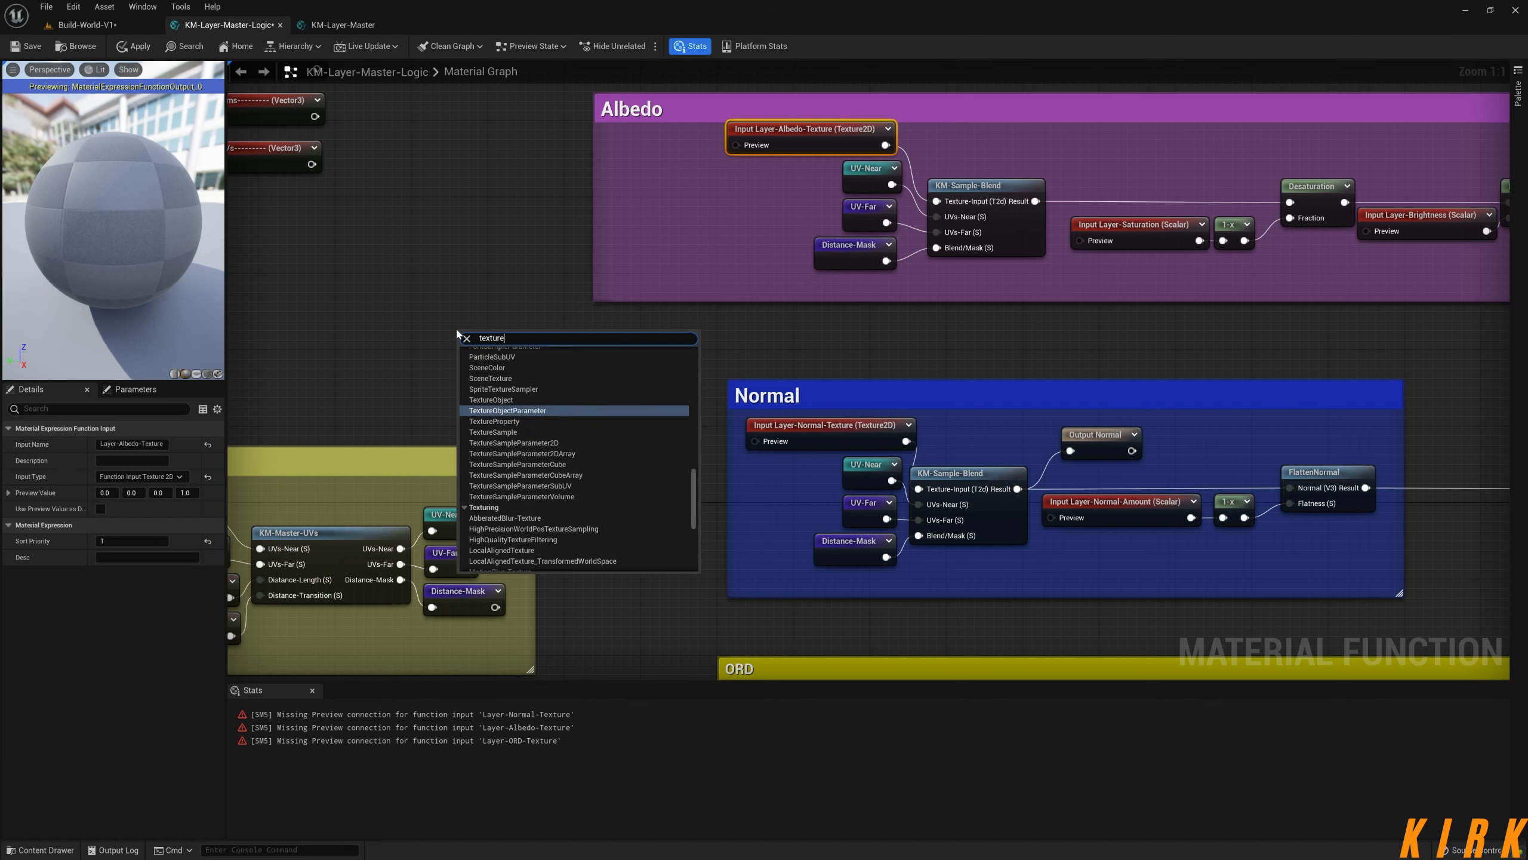
key(Return)
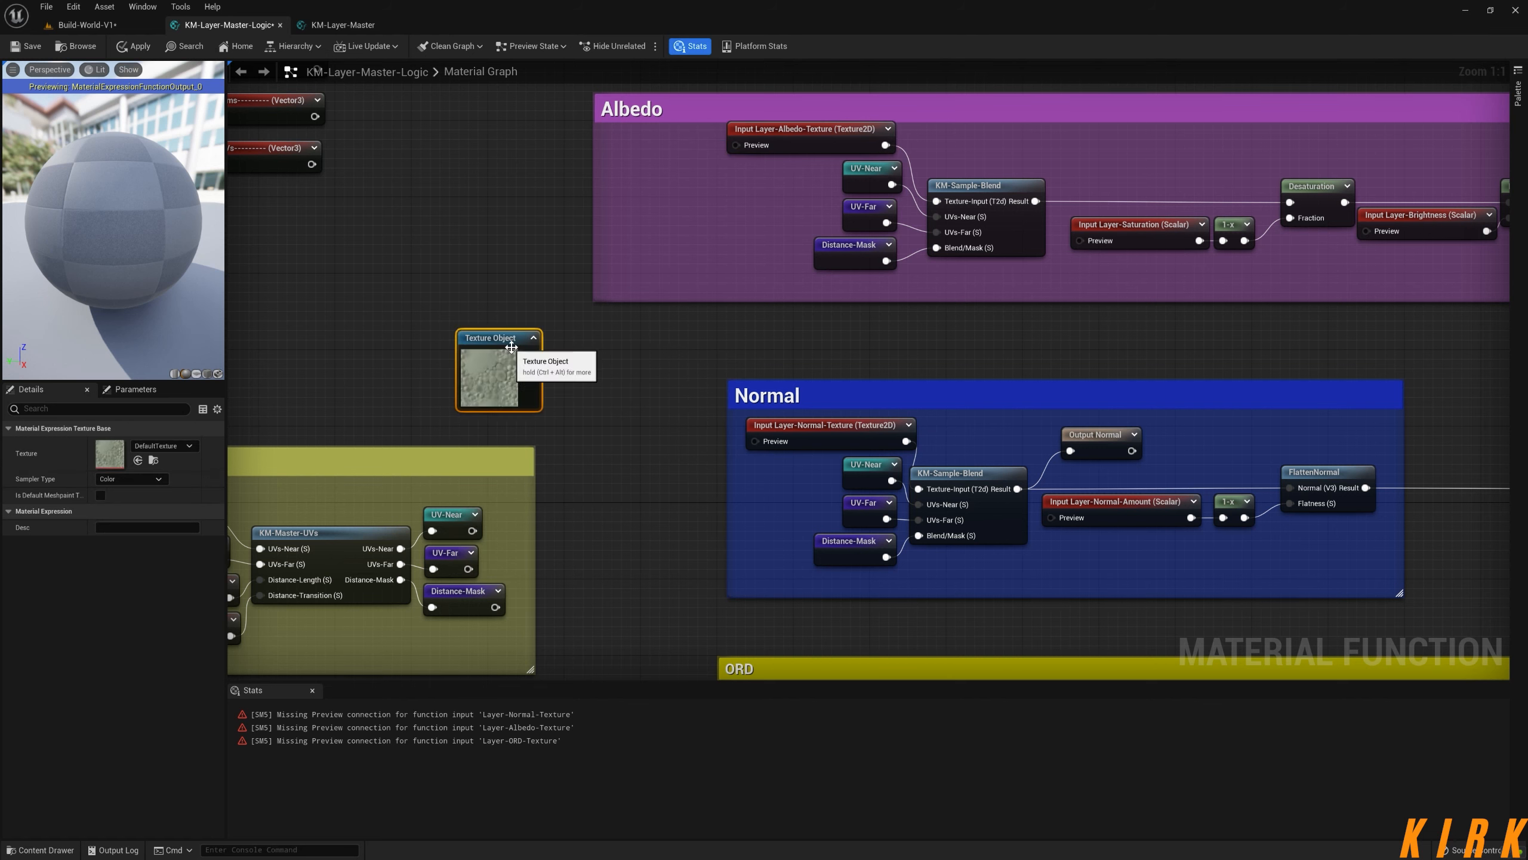
drag(501, 334, 478, 333)
- Connect the Texture Object to the Preview pins of the albedo, normal and ORD texture inputs, and hide the stats
right_drag(540, 398, 578, 352)
scroll(579, 356, down, 2)
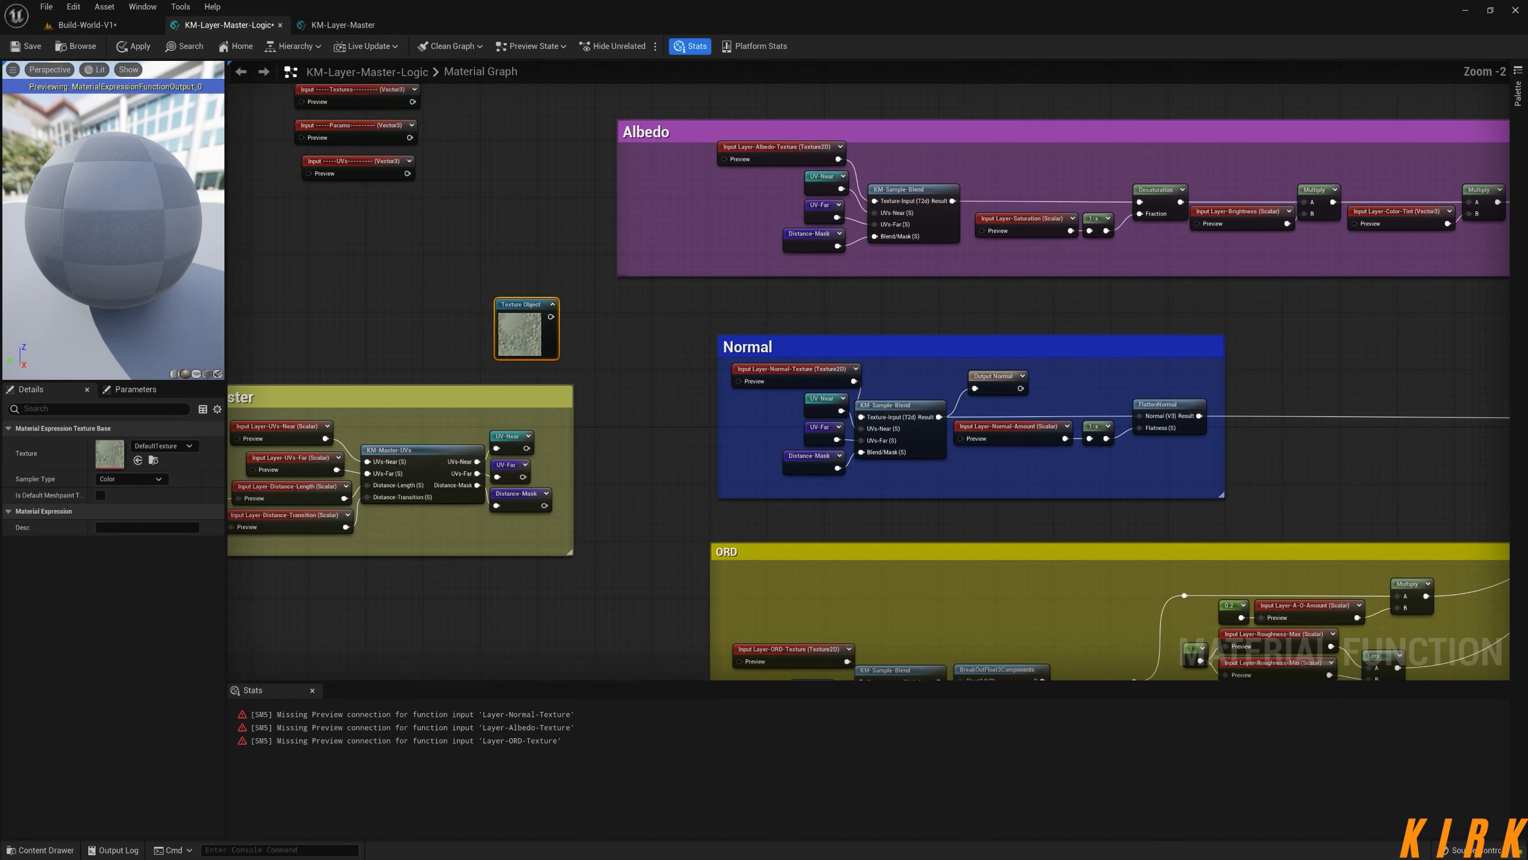
drag(516, 296, 708, 144)
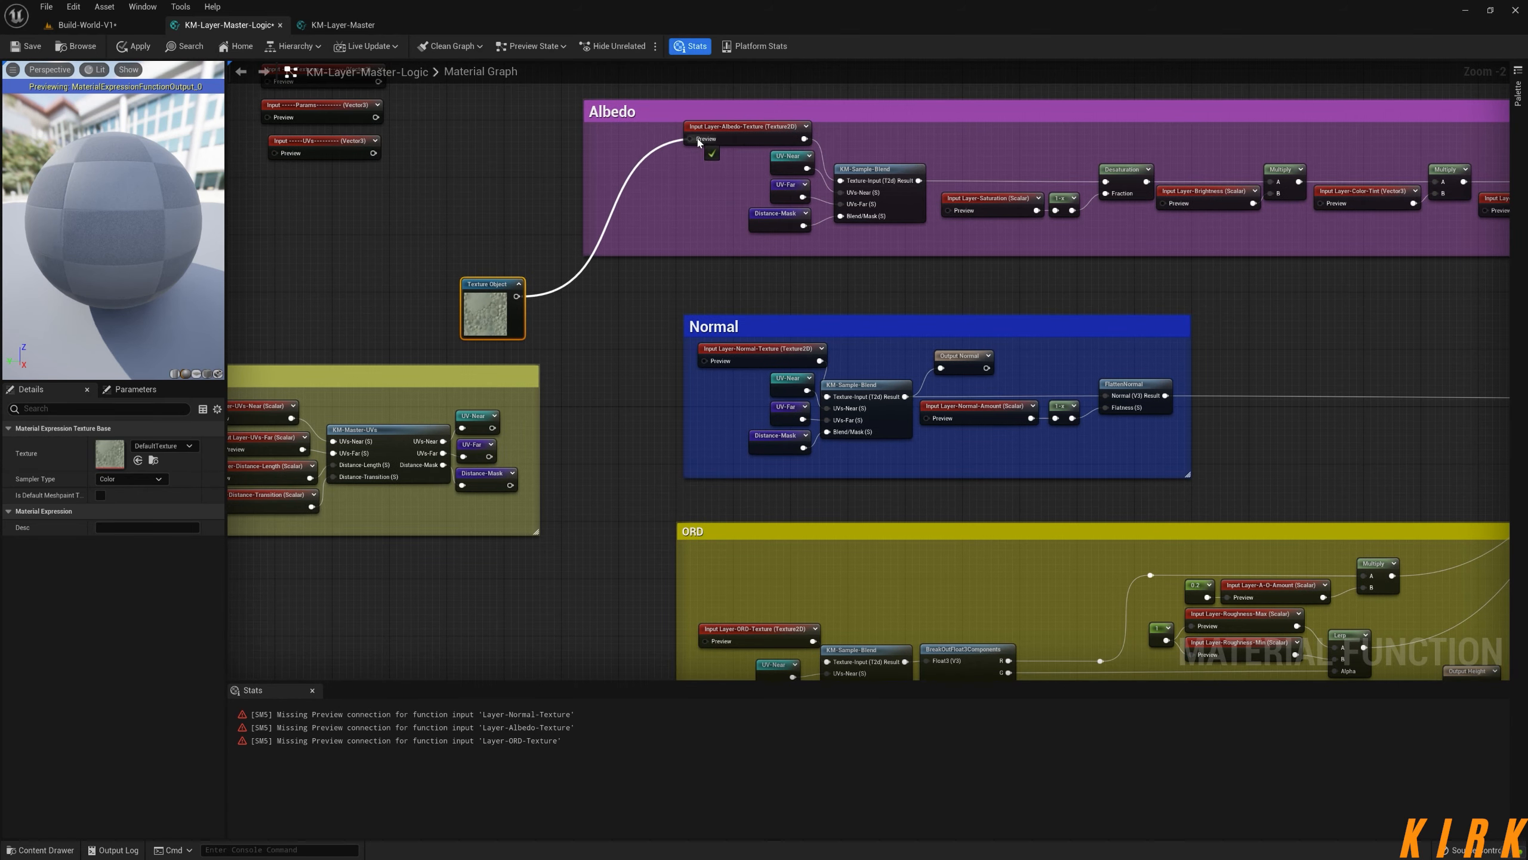
drag(517, 296, 705, 641)
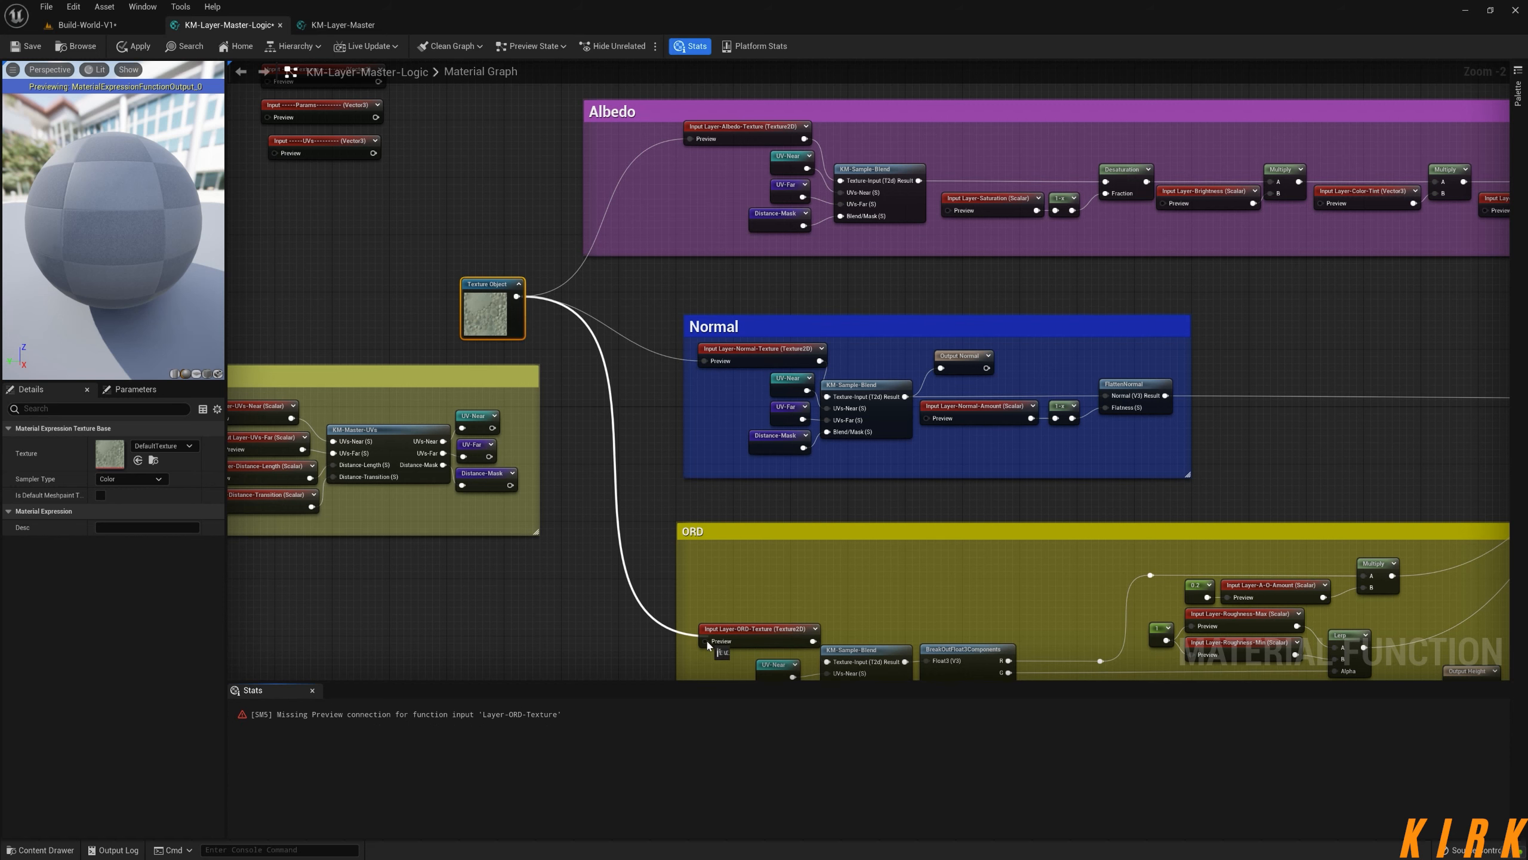
drag(462, 308, 555, 402)
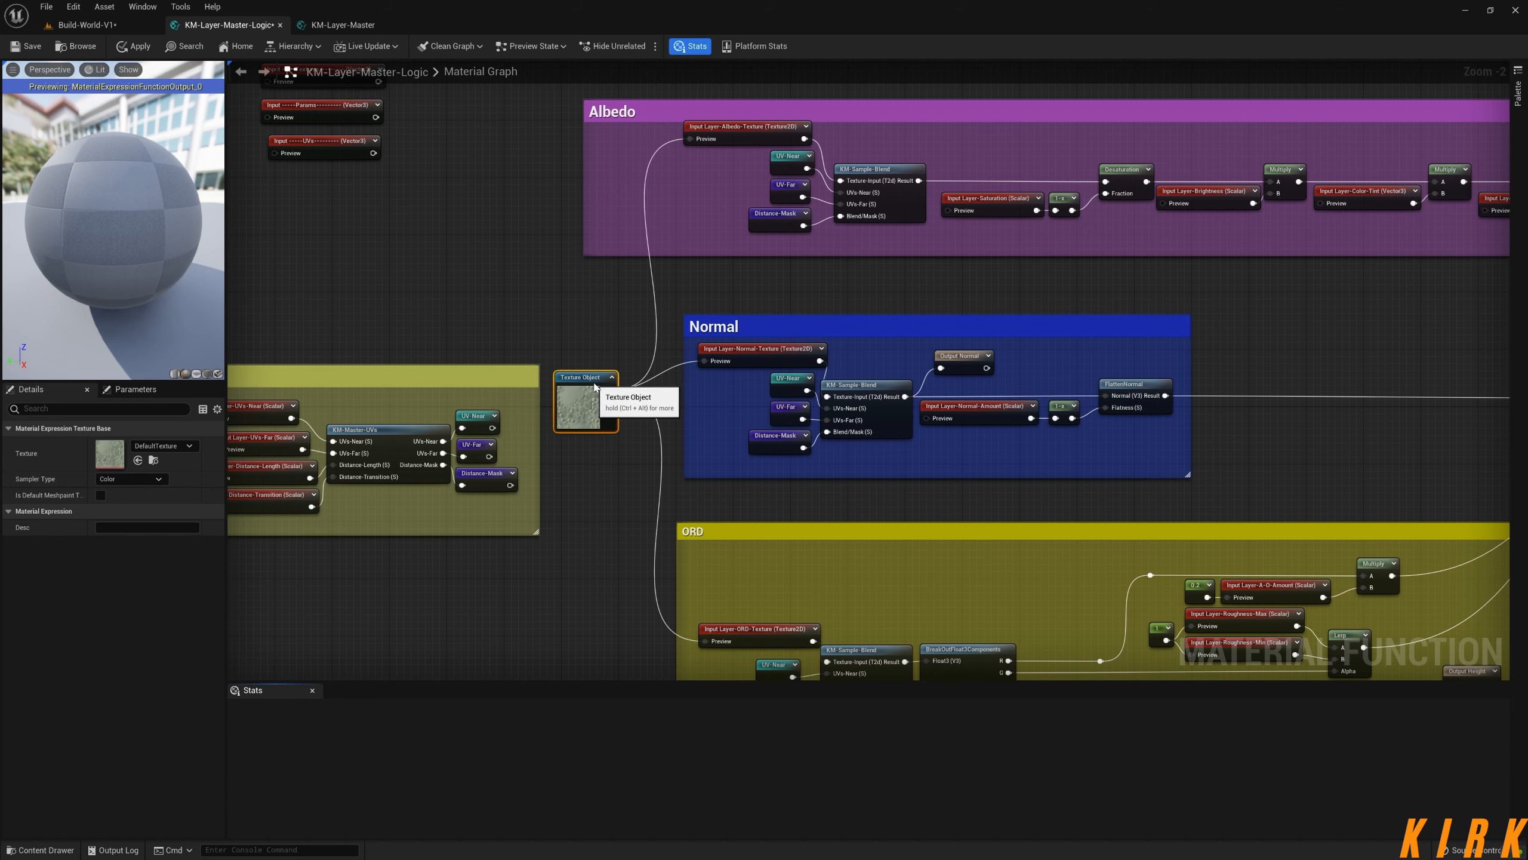
click(691, 46)
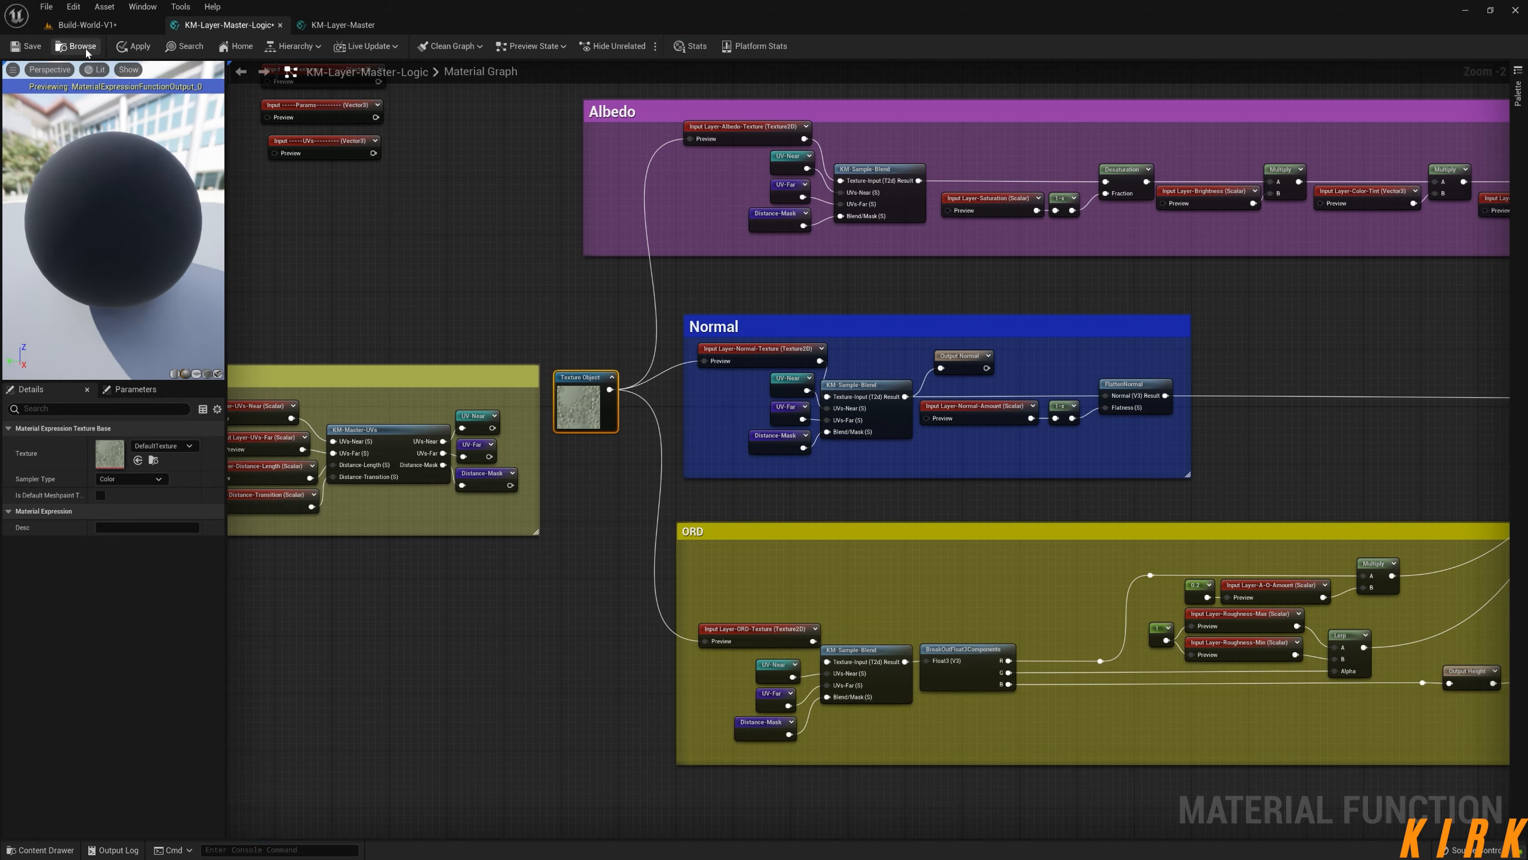
- Collapse the Texture Object node's preview and save the KM-Layer-Master-Logic function
right_drag(579, 259, 491, 241)
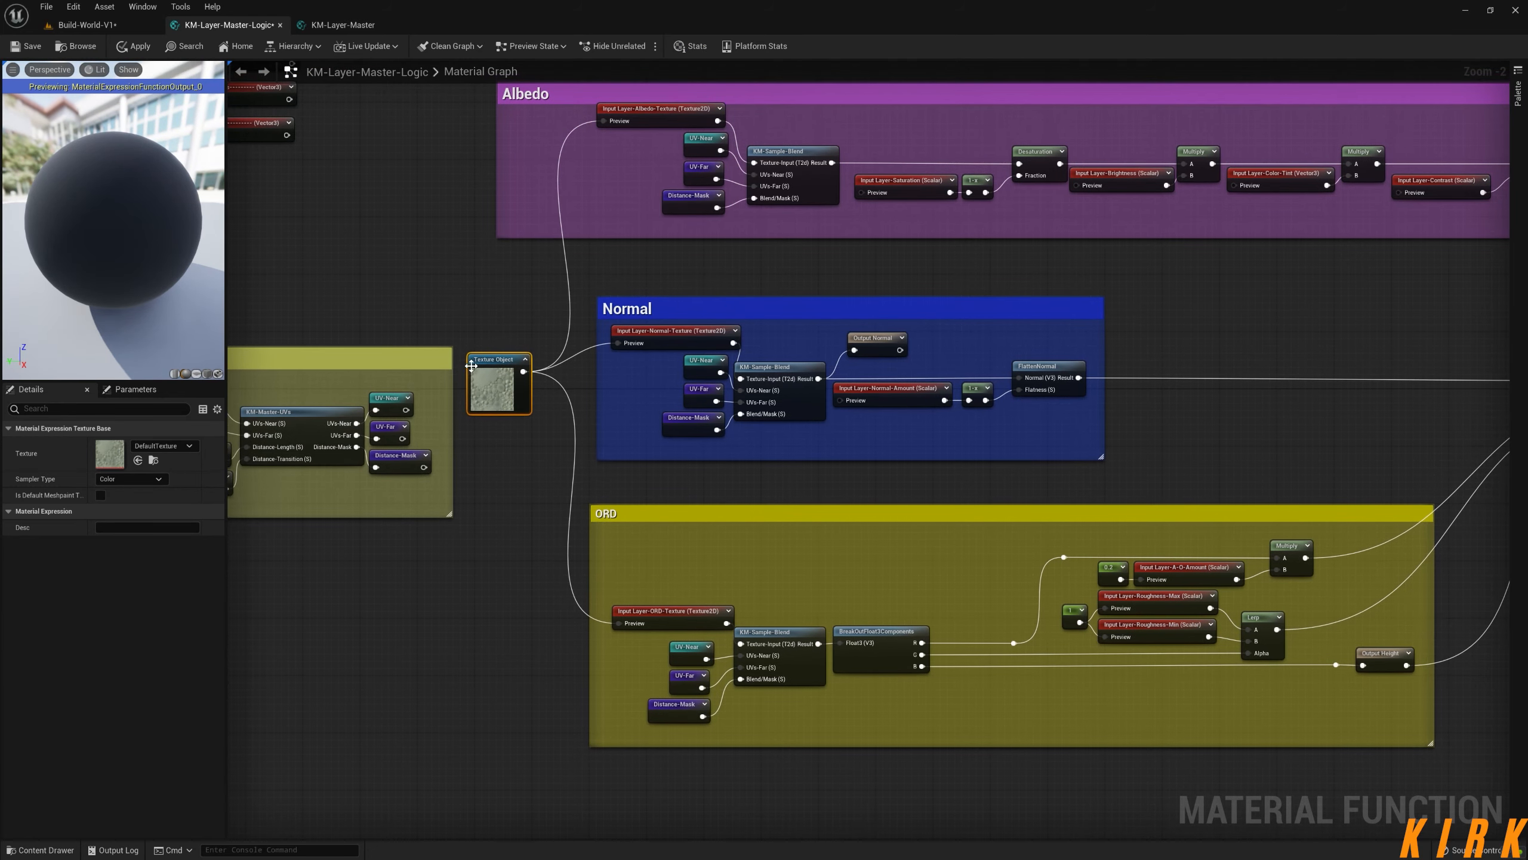
click(525, 360)
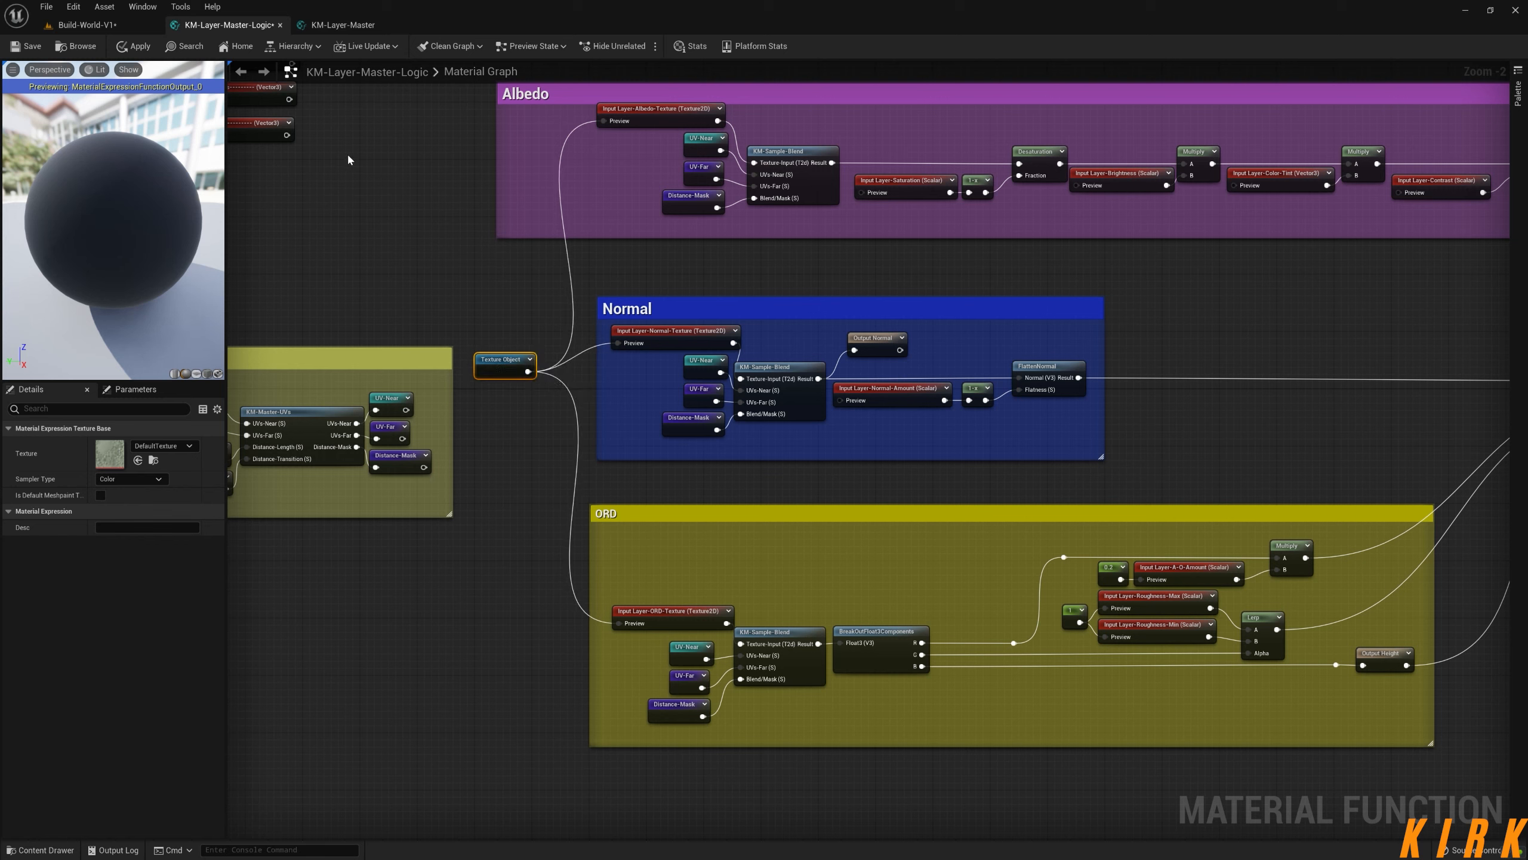
click(28, 50)
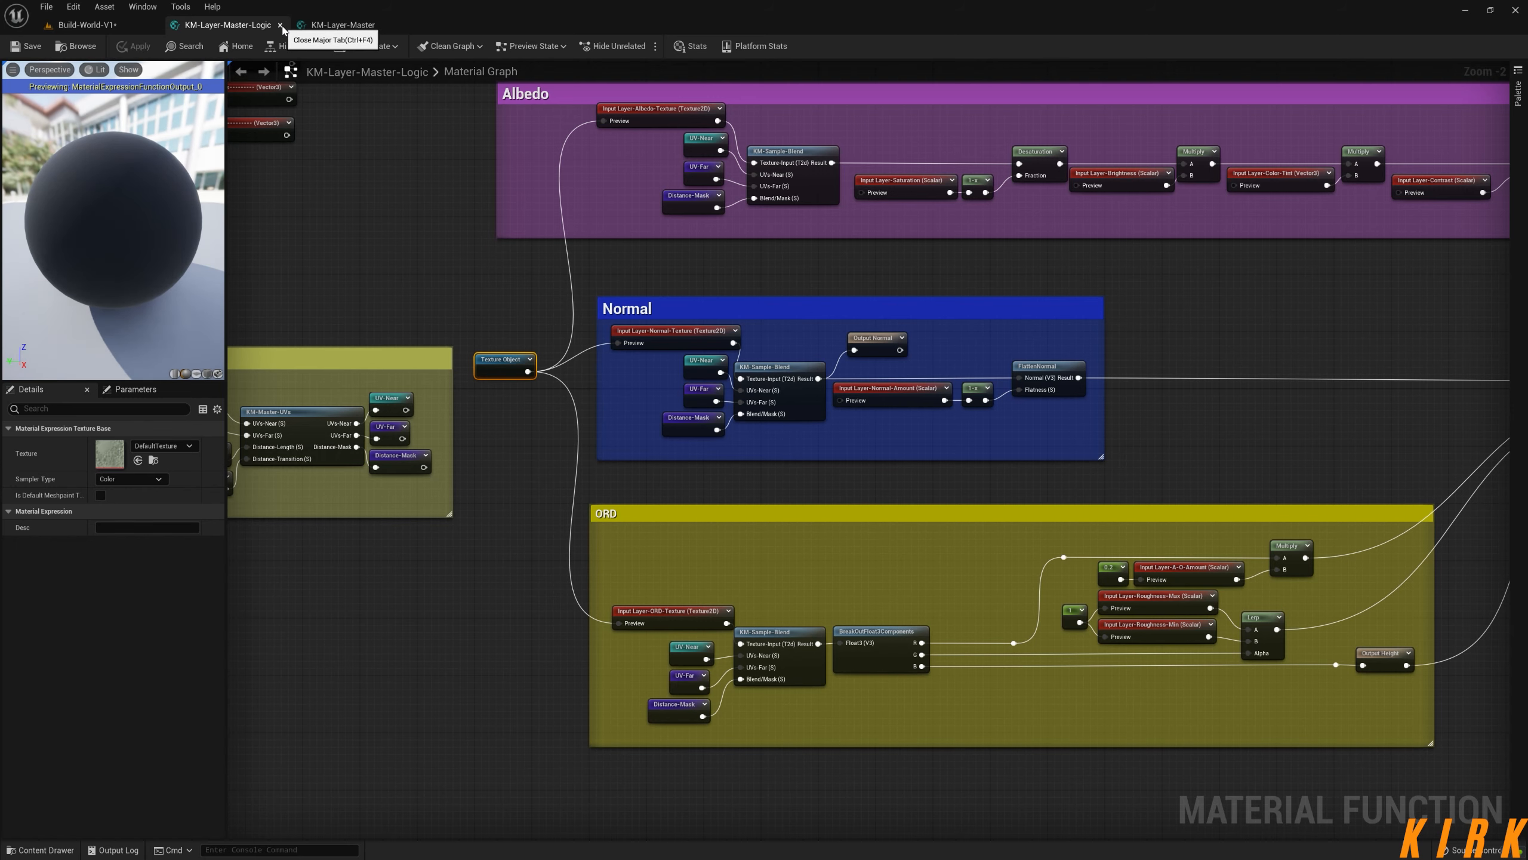
scroll(1023, 337, down, 3)
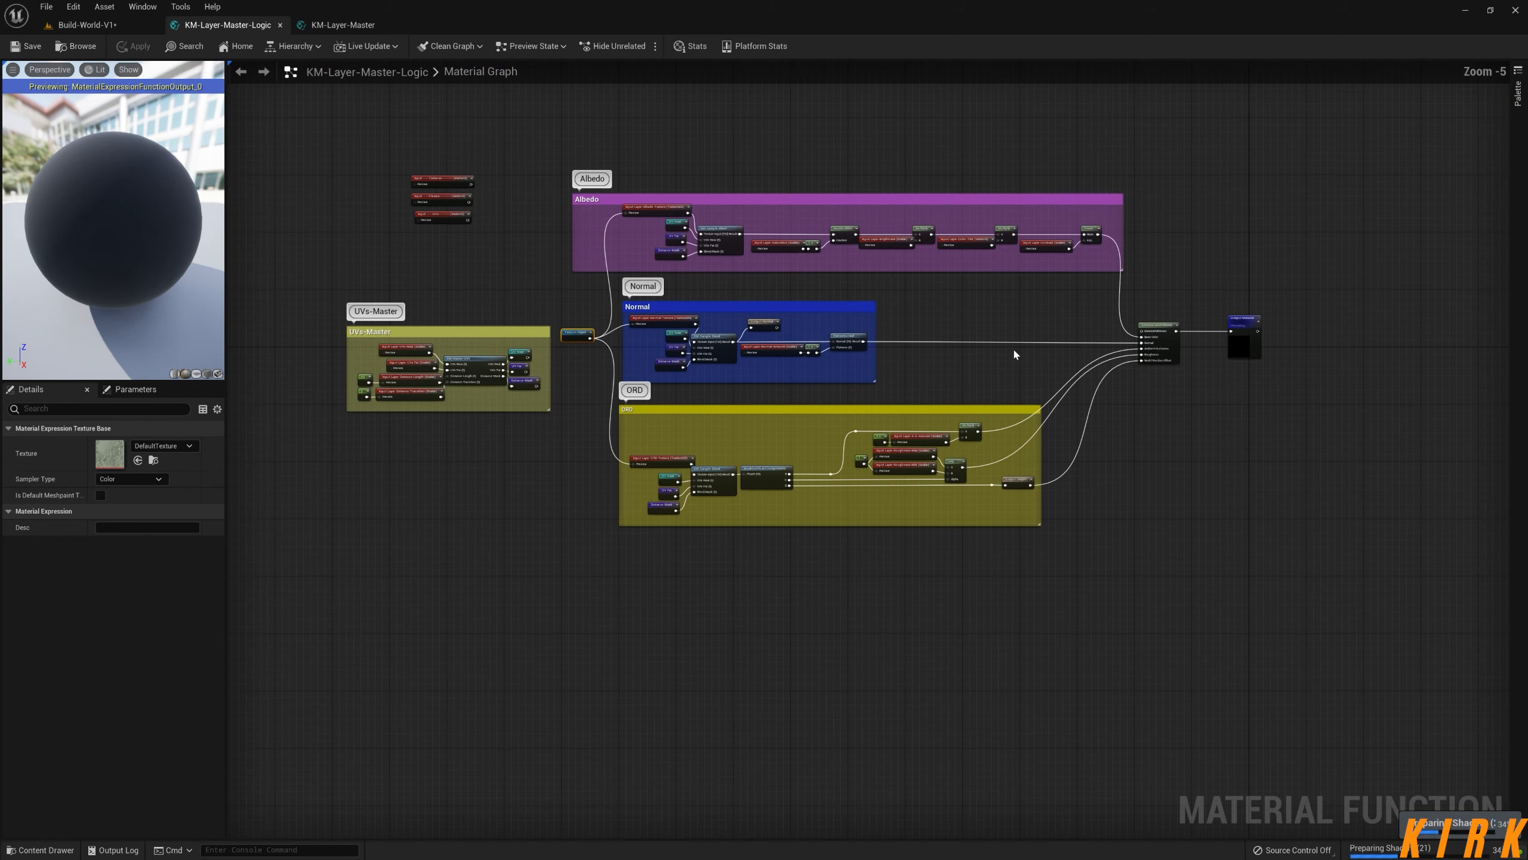
right_drag(939, 319, 1002, 437)
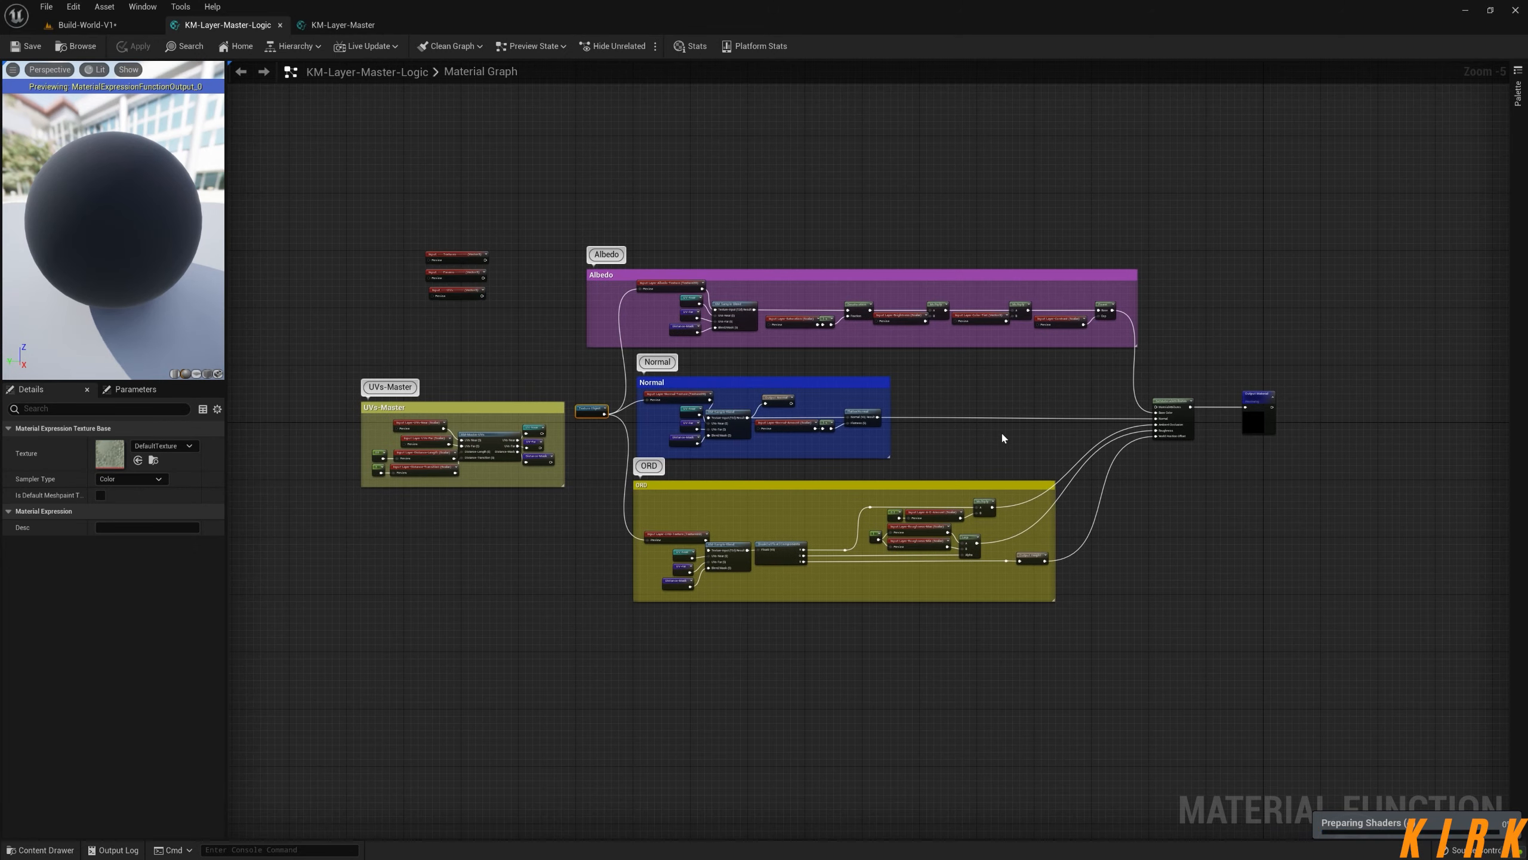
- Switch to the KM-Layer-Master function and review the KM-Layer-Master-Logic node with its Material, Normal and Height outputs
click(351, 27)
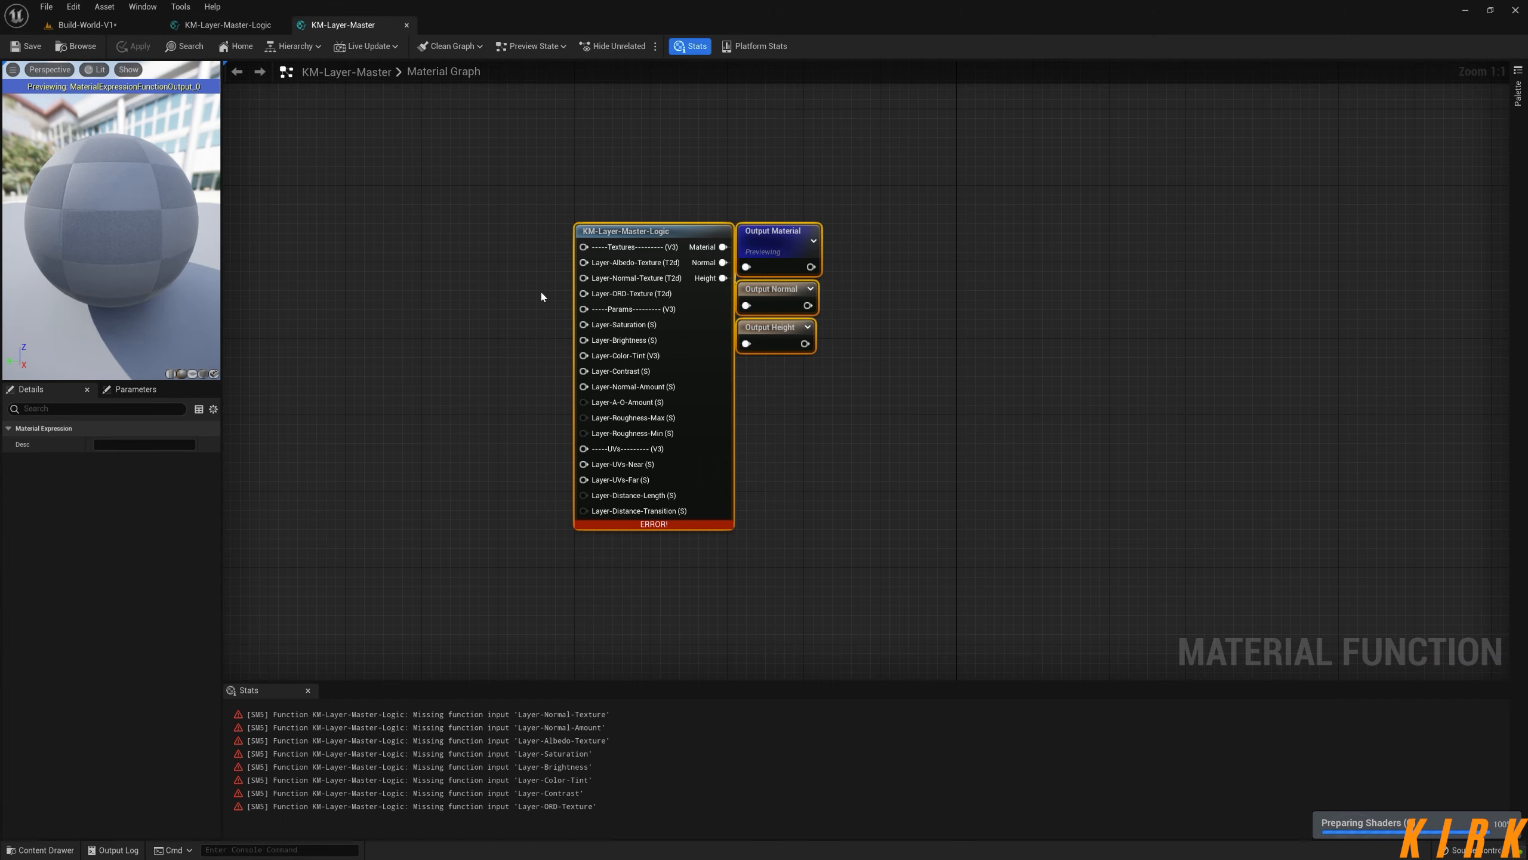
right_drag(542, 296, 587, 314)
drag(1069, 171, 477, 561)
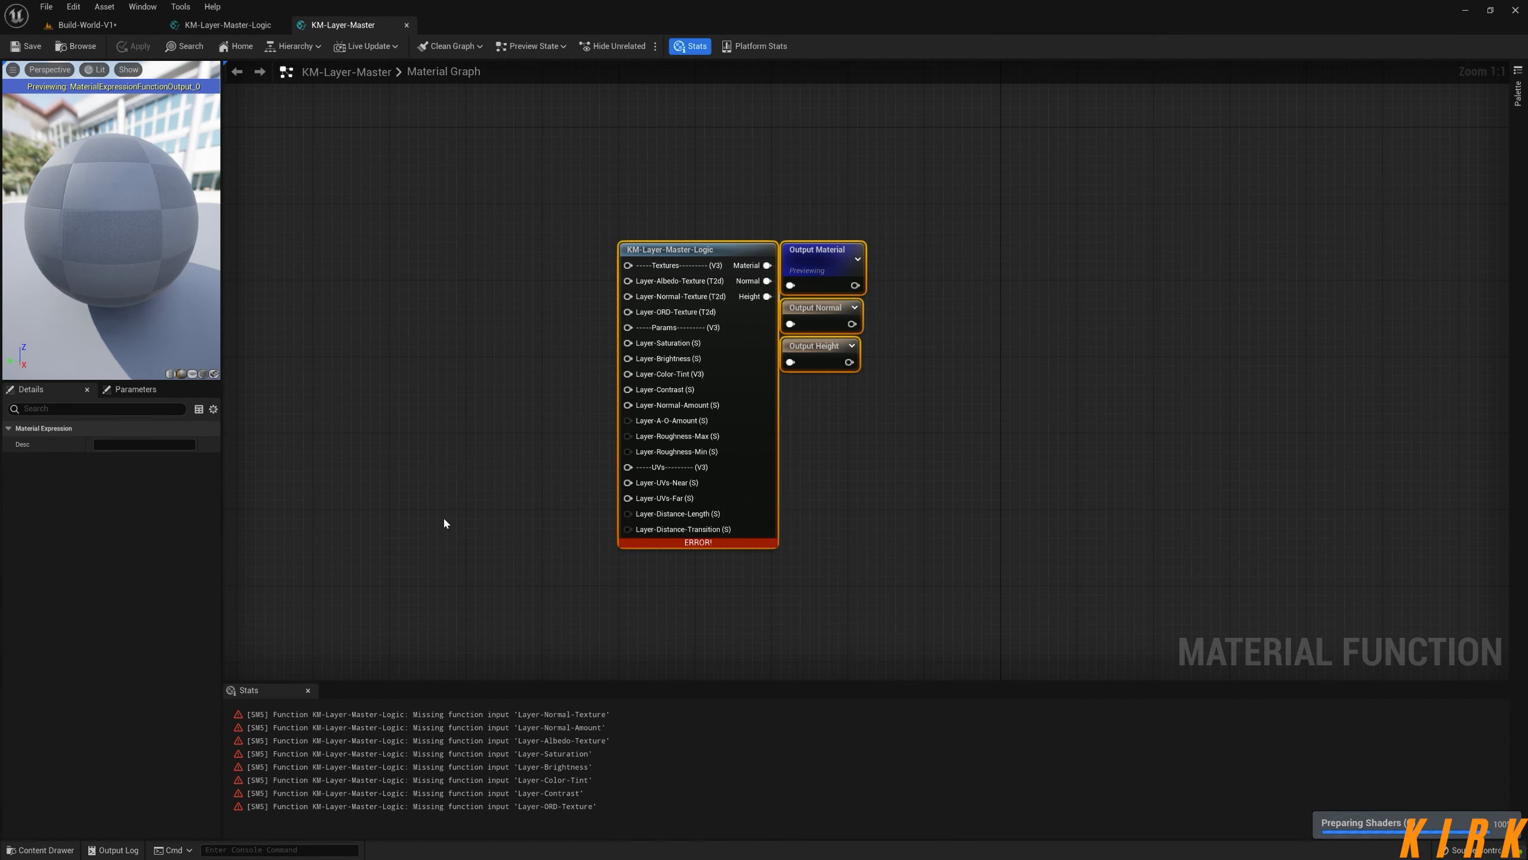
click(443, 516)
right_drag(443, 516, 526, 489)
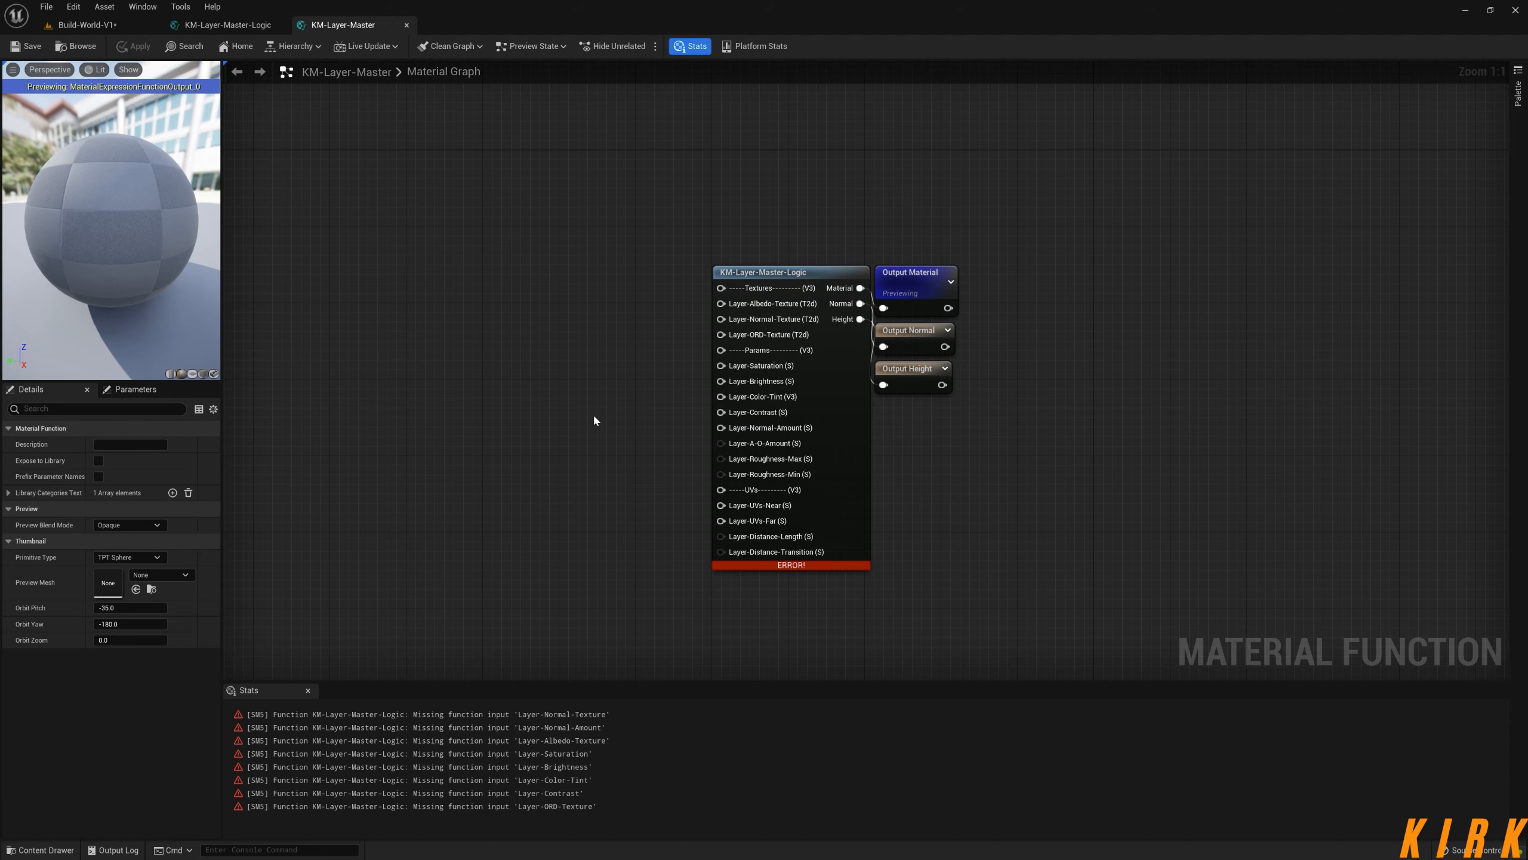
right_drag(595, 417, 724, 448)
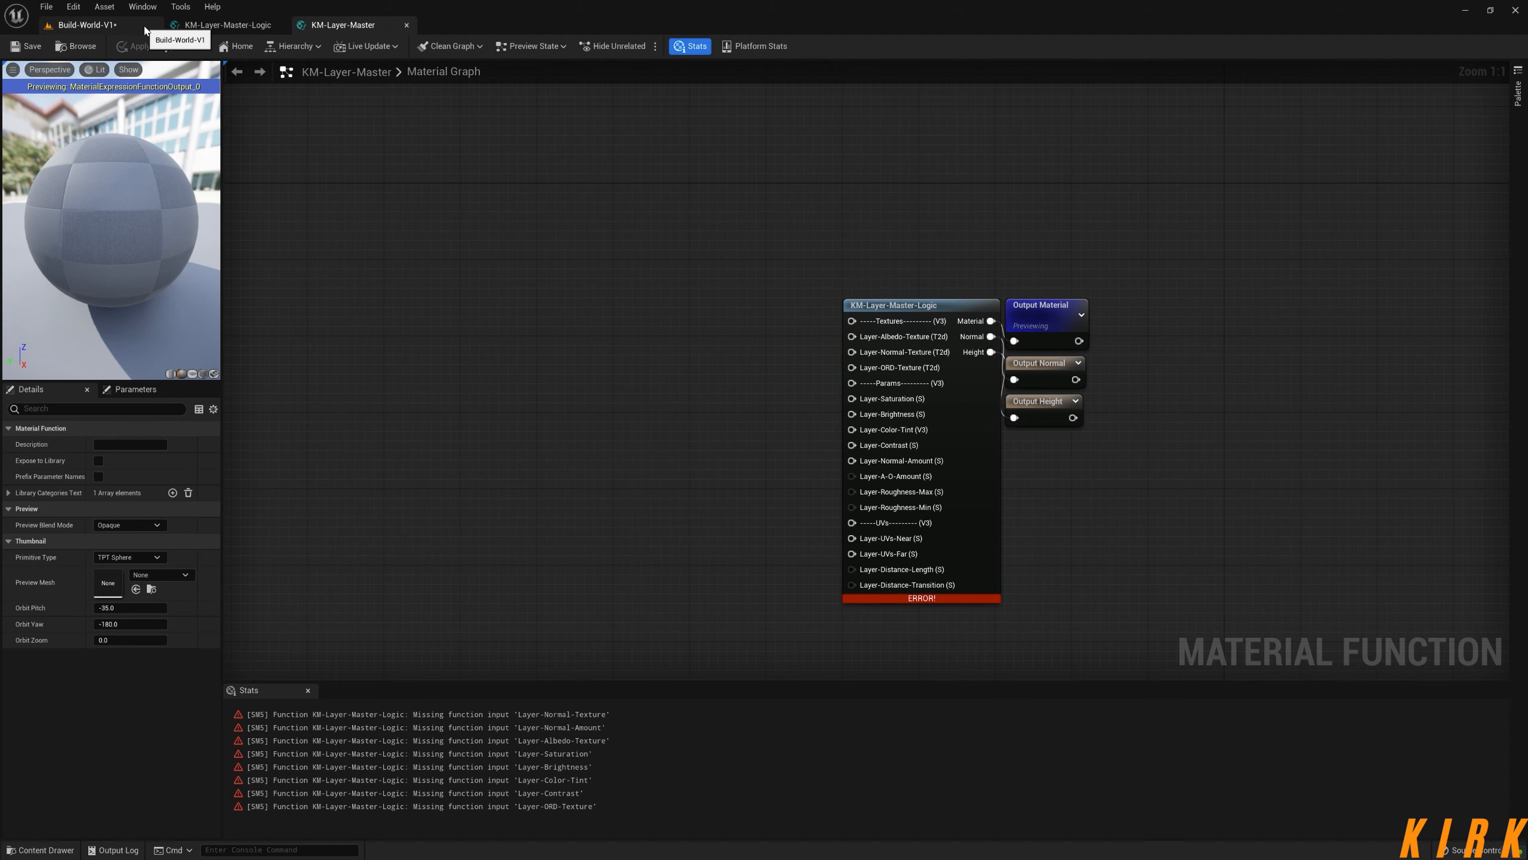
- Switch to the Build-World-V1 level and look over the landscape's terrain and mountains in the viewport
click(84, 24)
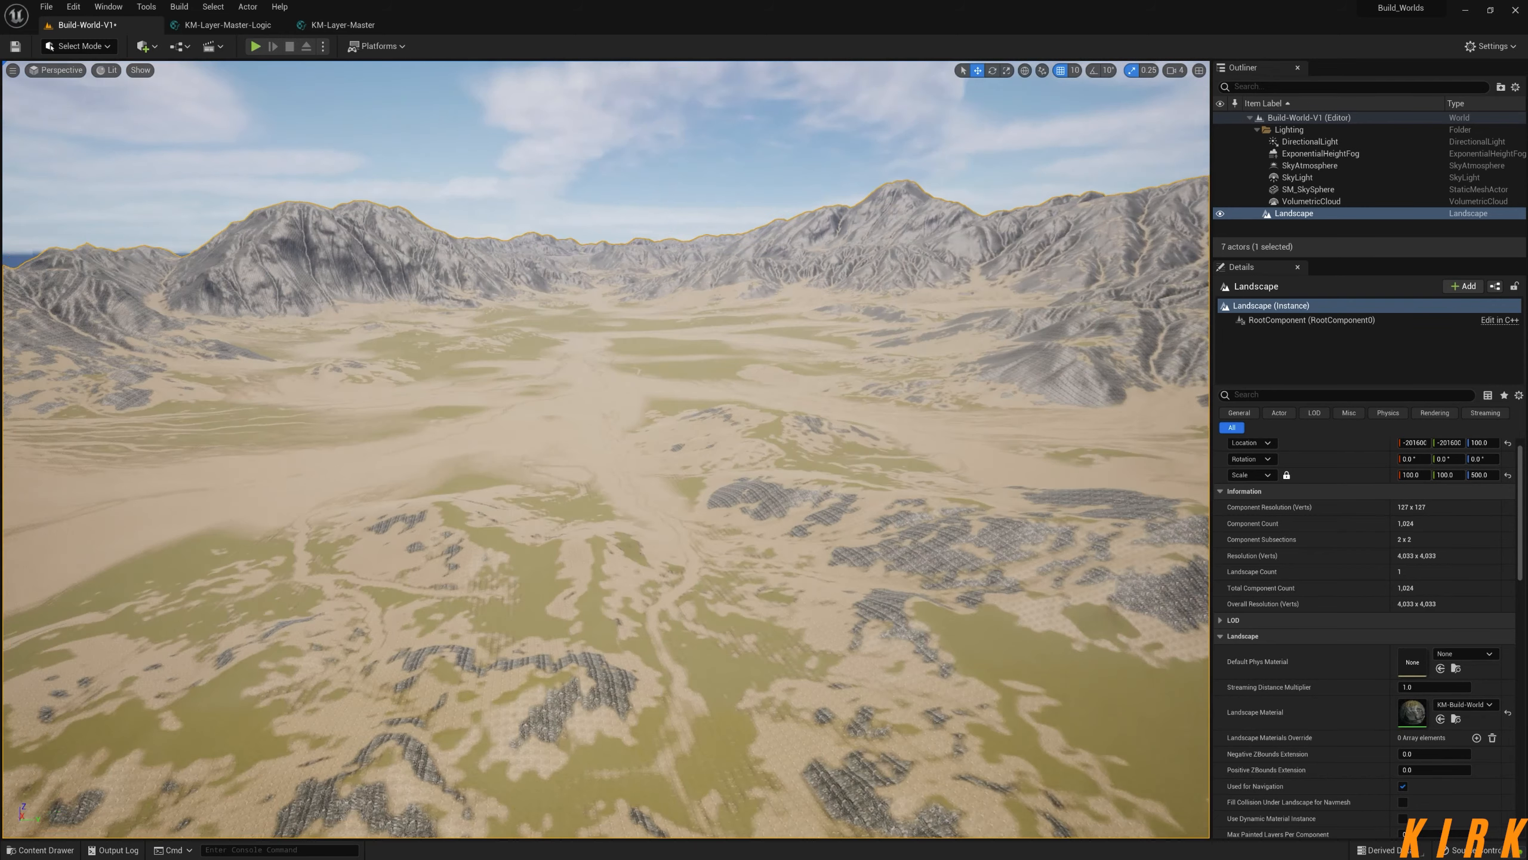
right_drag(1014, 415, 1081, 423)
right_drag(777, 406, 532, 215)
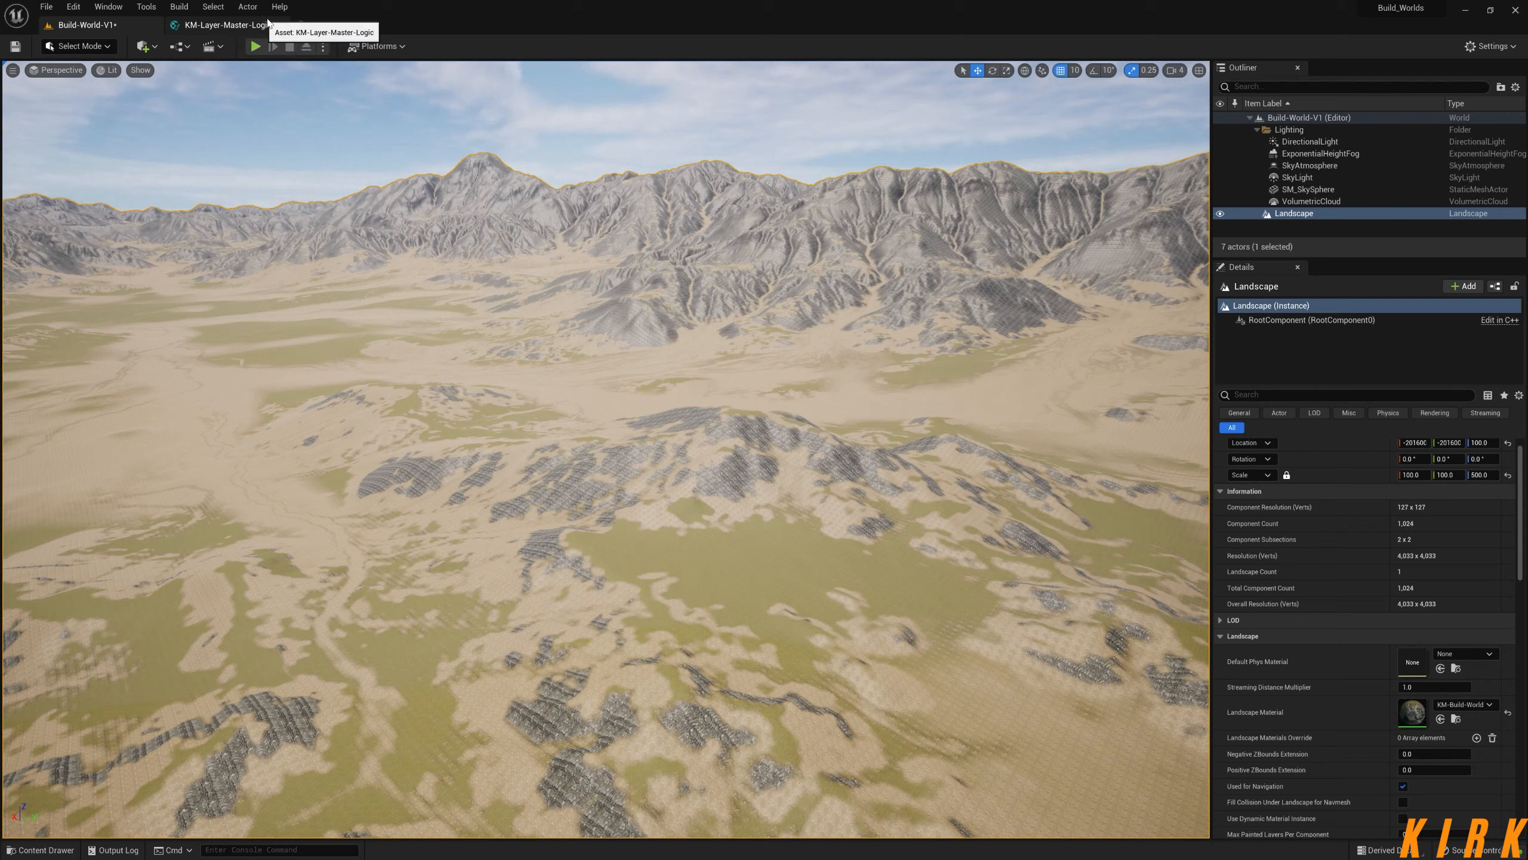
- Return to the KM-Layer-Master graph and examine the texture, parameter and UV inputs of the KM-Layer-Master-Logic node
click(346, 30)
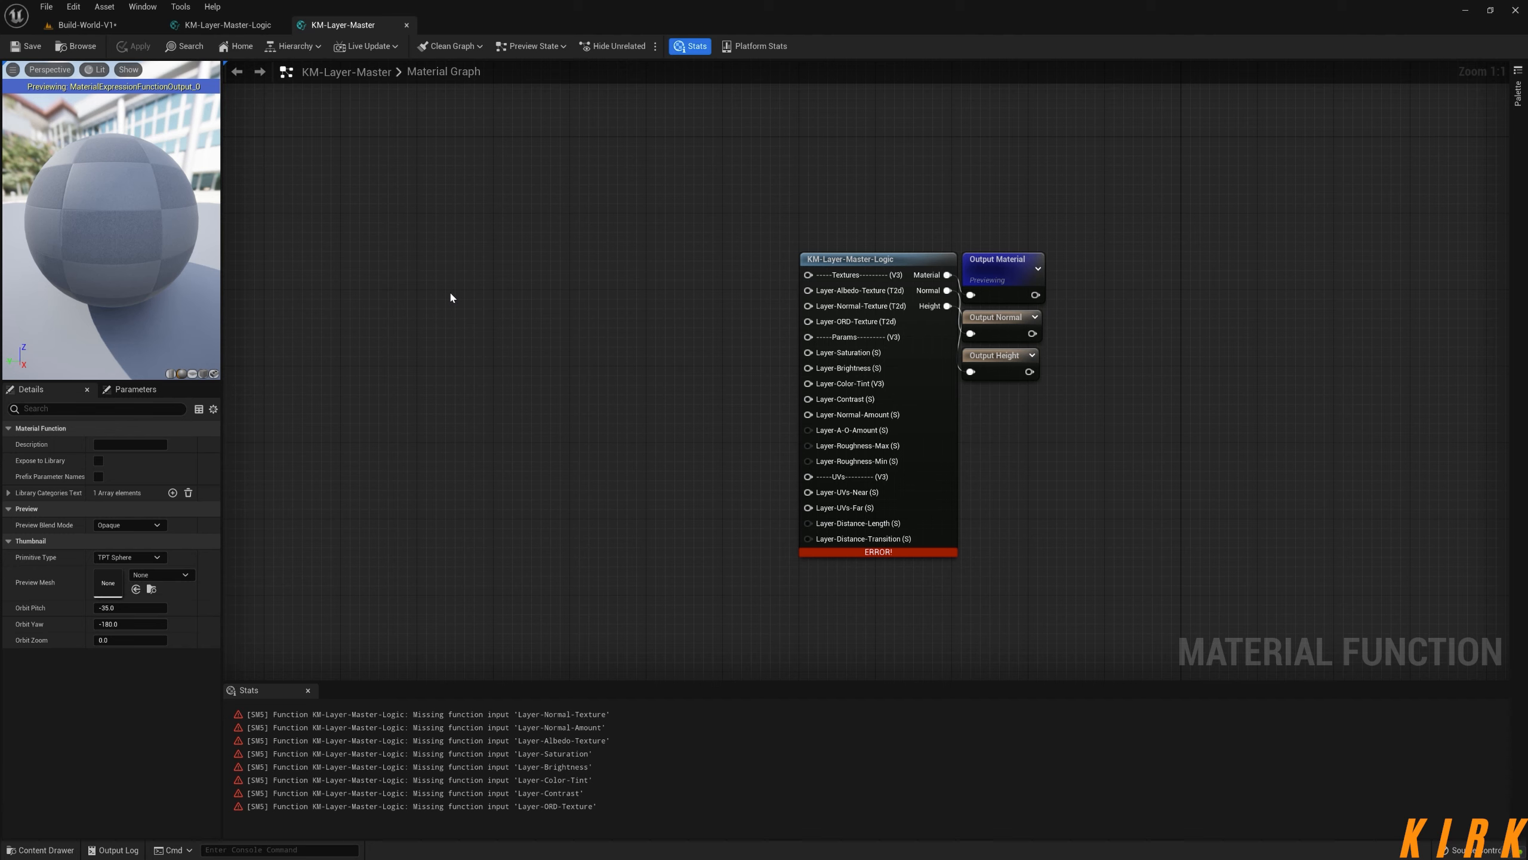
right_drag(607, 278, 504, 263)
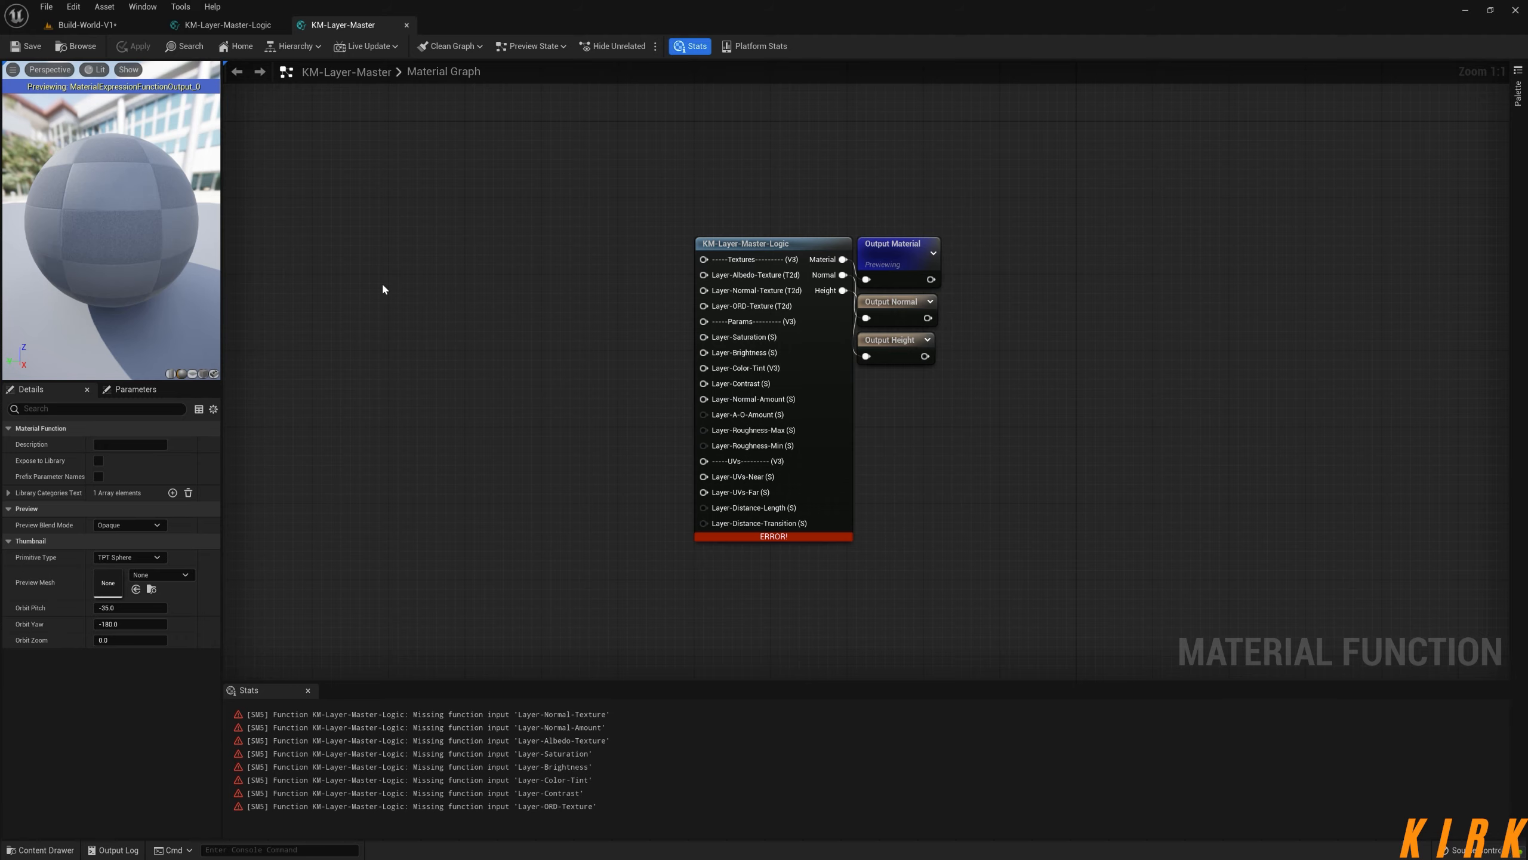
right_drag(528, 287, 392, 283)
drag(446, 194, 846, 589)
click(917, 473)
right_drag(847, 499, 748, 486)
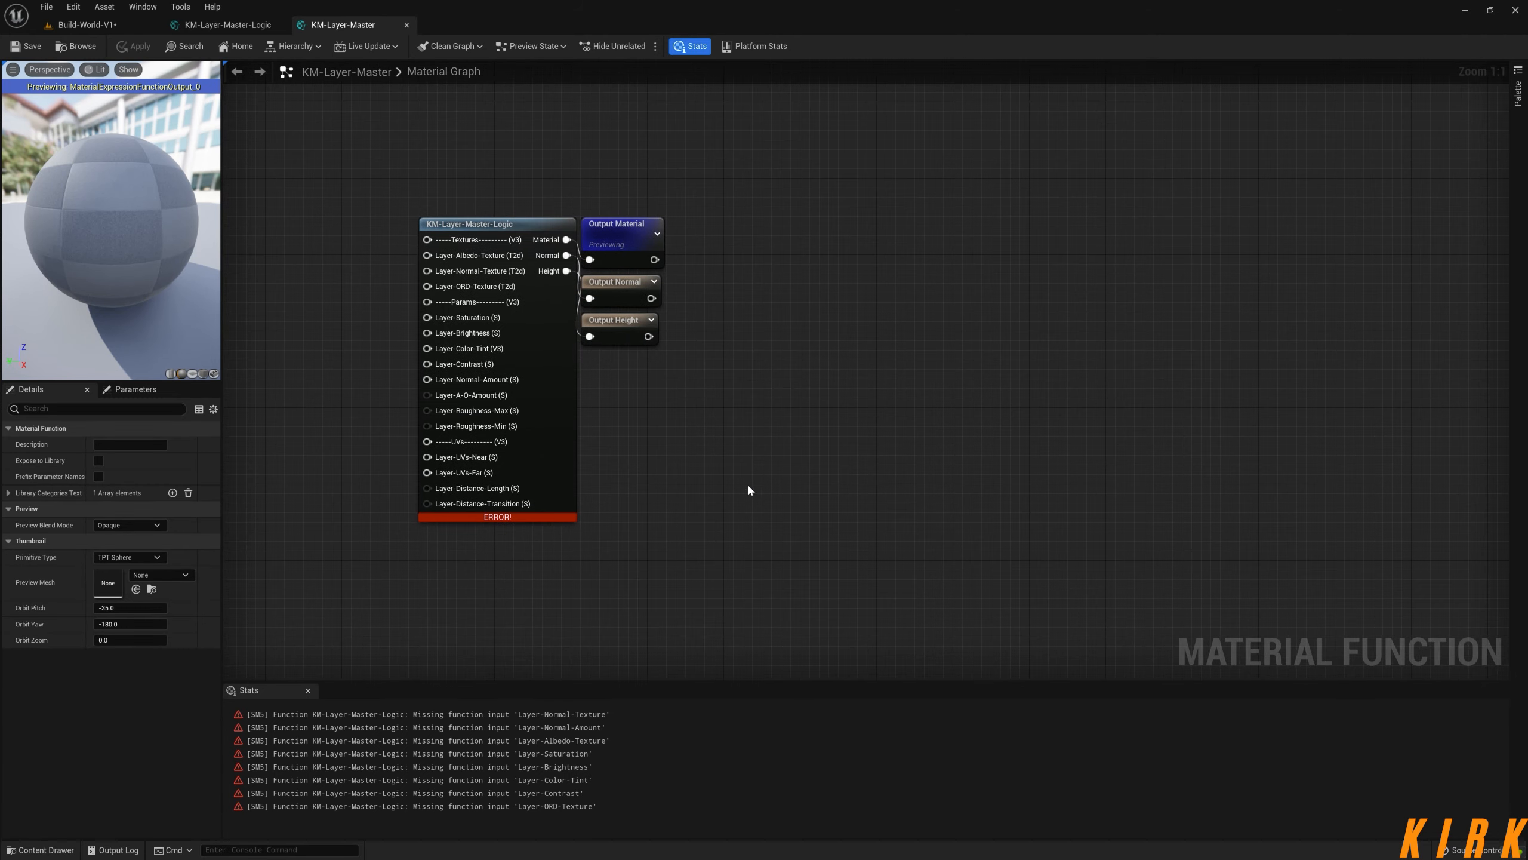